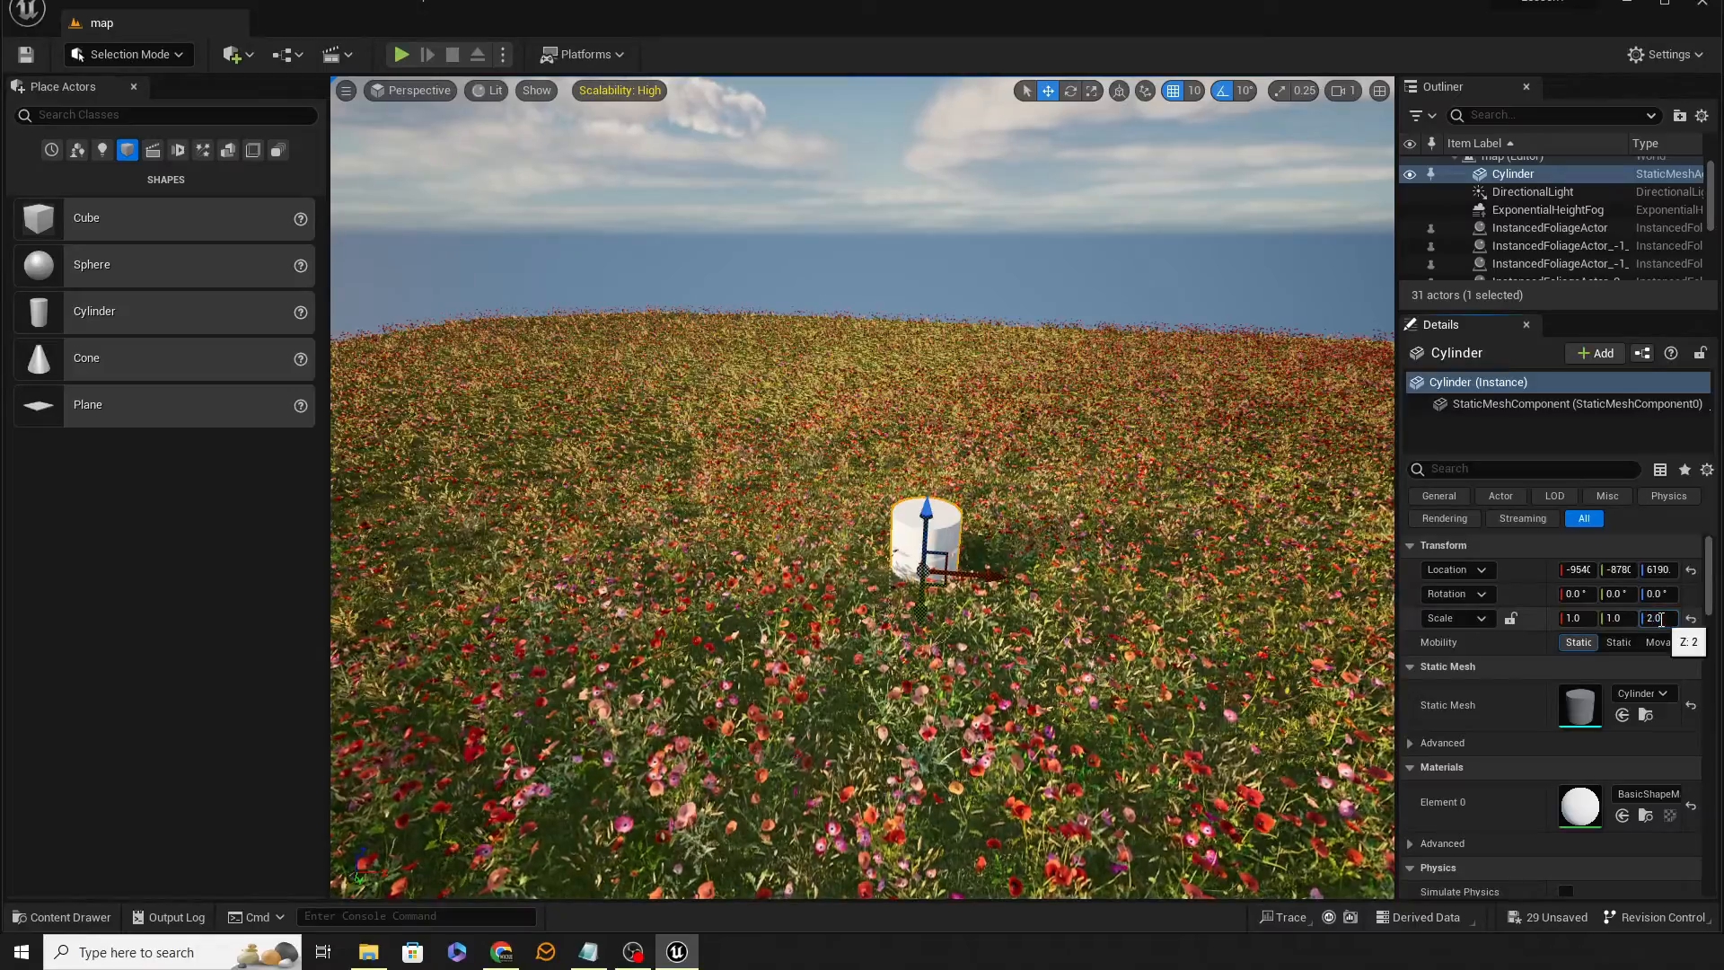
# Duplicate the white cylinder and raise the copy straight above the original to a Z location of about 6430
pyautogui.moveTo(1006, 539); pyautogui.dragTo(1194, 494, button='right')
pyautogui.press('w')
pyautogui.moveTo(777, 528); pyautogui.dragTo(784, 528, button='right')
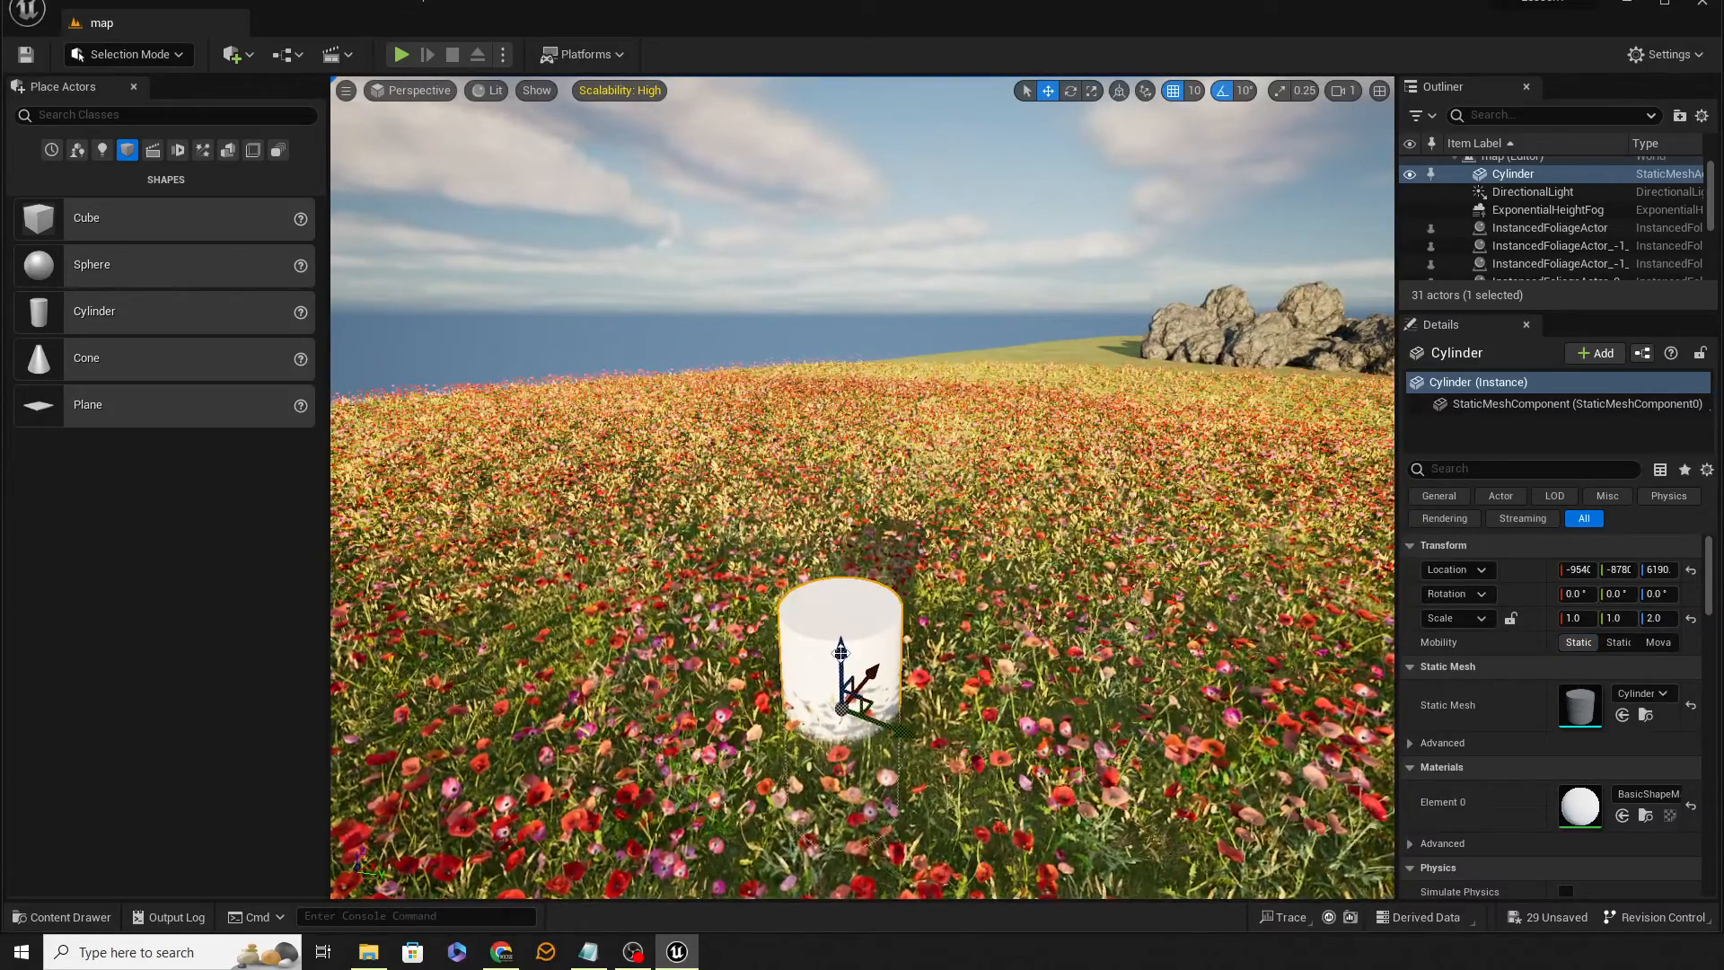
pyautogui.keyDown('alt'); pyautogui.moveTo(841, 651); pyautogui.dragTo(843, 626); pyautogui.keyUp('alt')
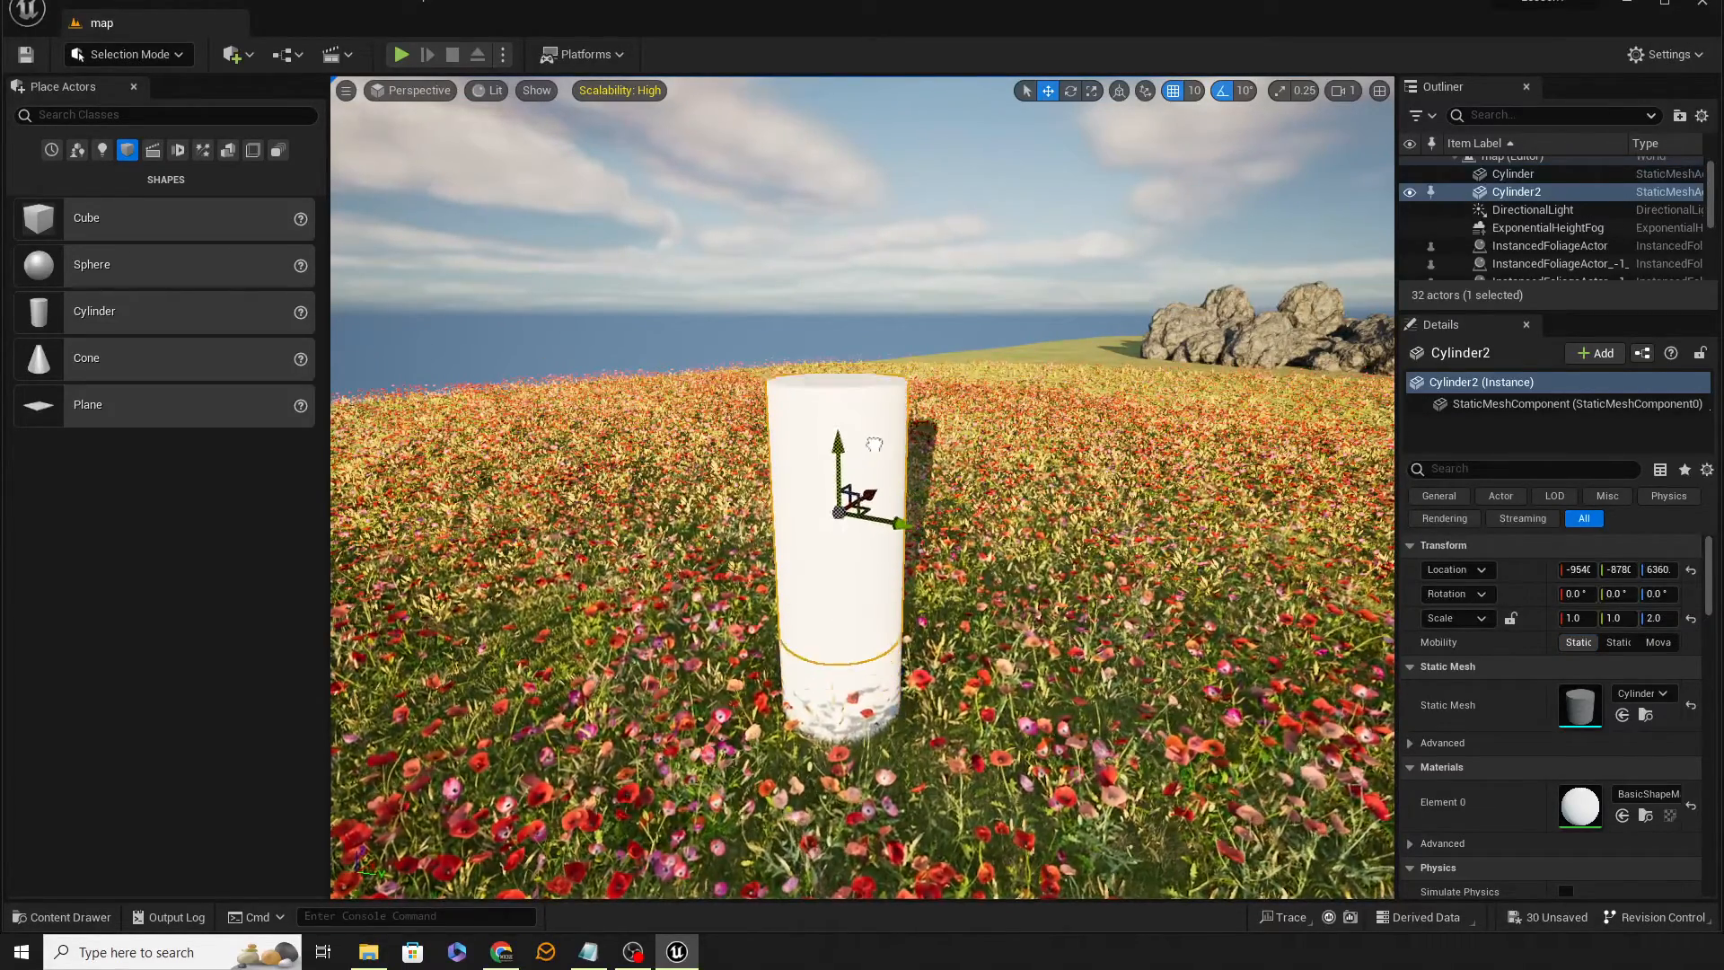
pyautogui.moveTo(874, 444); pyautogui.dragTo(873, 354)
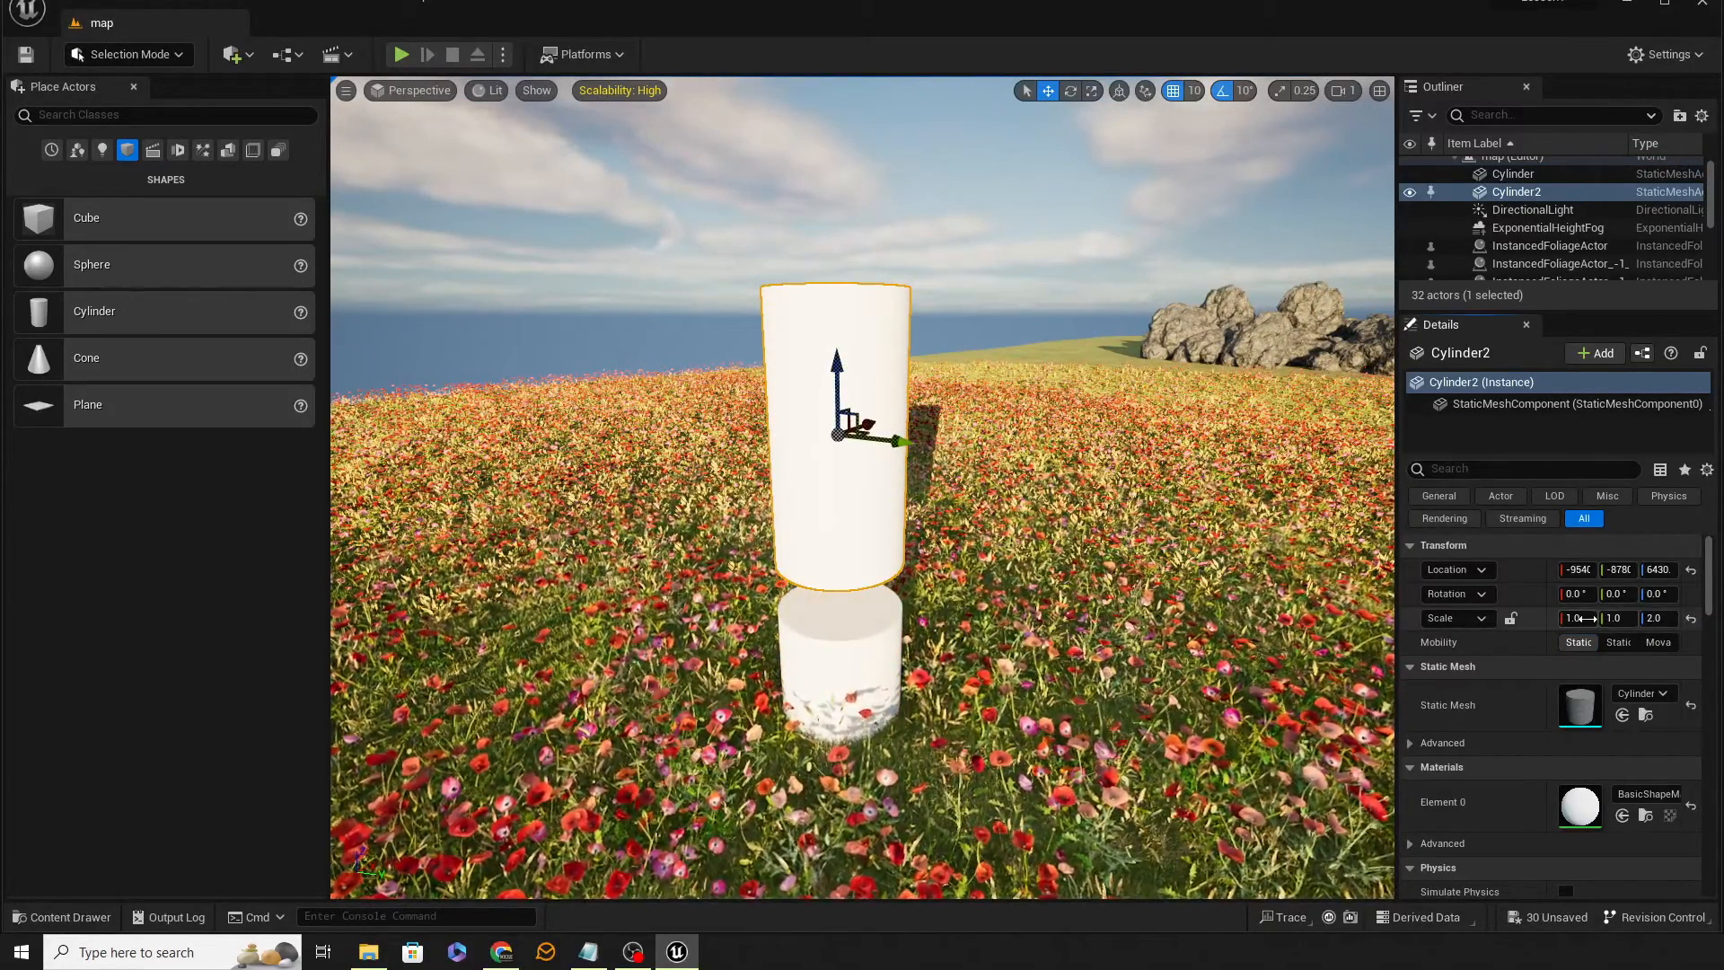
# Flatten the upper cylinder into a wide disc with scale X 5, Y 5 and Z 0.1
pyautogui.click(1582, 618)
pyautogui.write('5')
pyautogui.press('Tab')
pyautogui.write('5')
pyautogui.press('Tab')
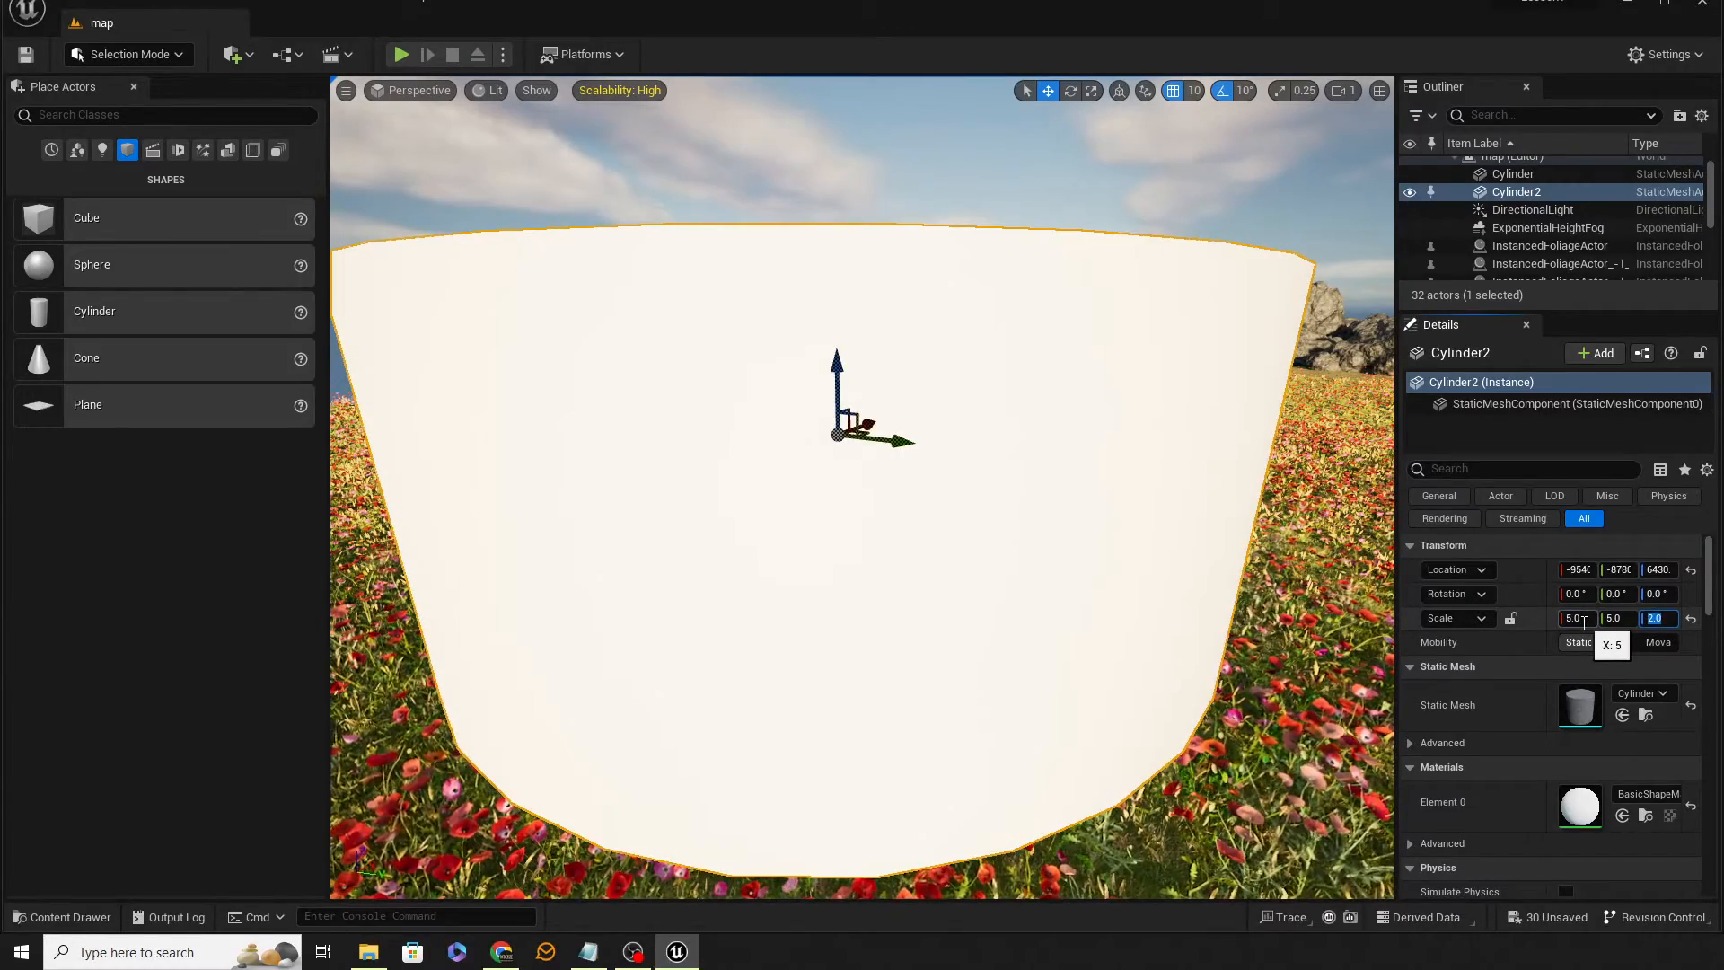
pyautogui.write('0.1')
pyautogui.press('Return')
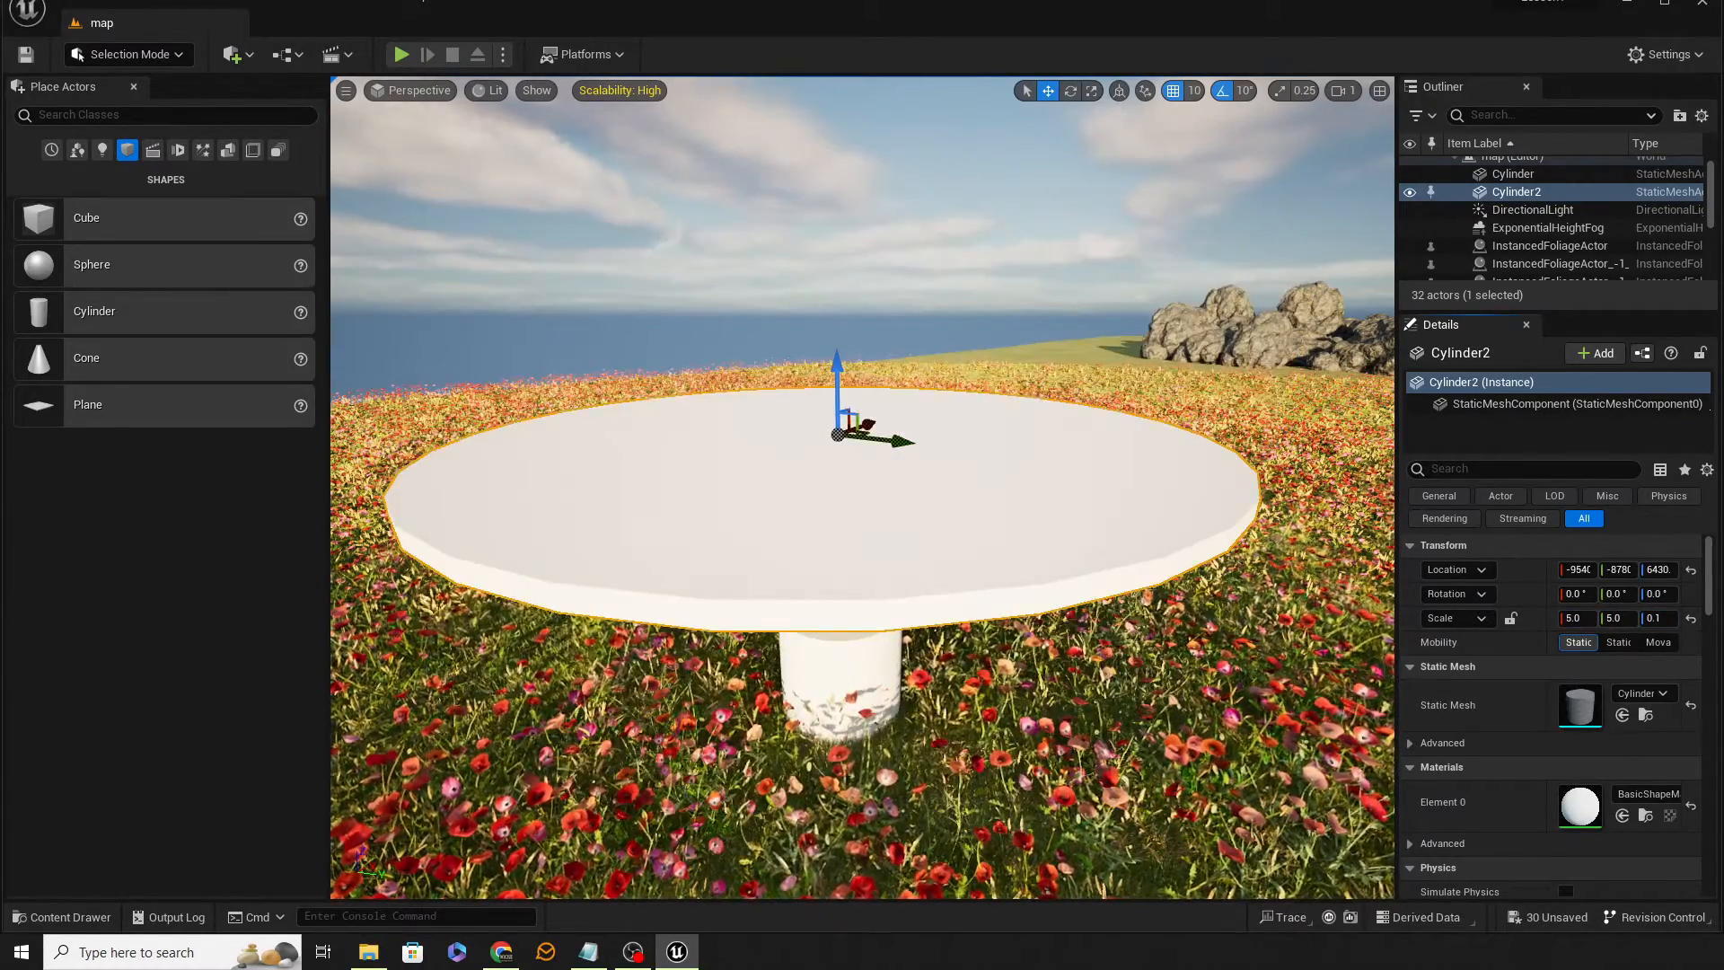
# Lower the disc onto the top of the base cylinder, to a Z location of about 6290
pyautogui.moveTo(1091, 547)
pyautogui.mouseDown(button='right')
pyautogui.moveTo(1089, 507)
pyautogui.moveTo(1091, 547)
pyautogui.mouseUp(button='right')
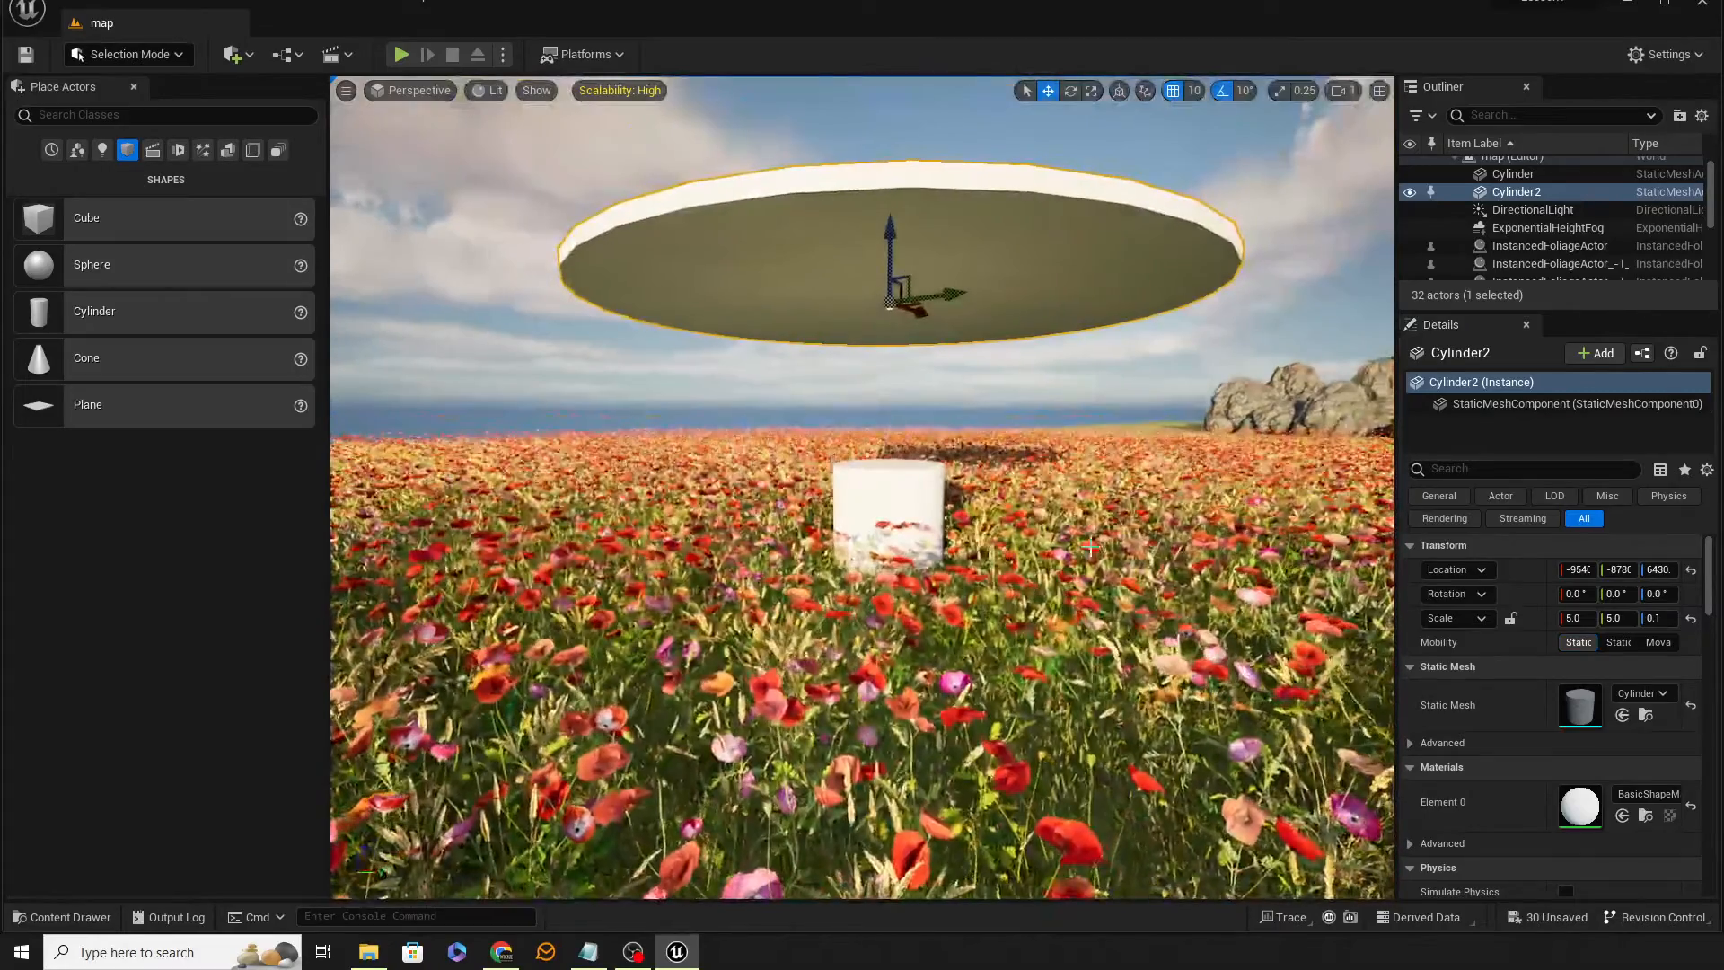
pyautogui.moveTo(890, 240); pyautogui.dragTo(877, 382)
pyautogui.moveTo(875, 393); pyautogui.dragTo(905, 319, button='right')
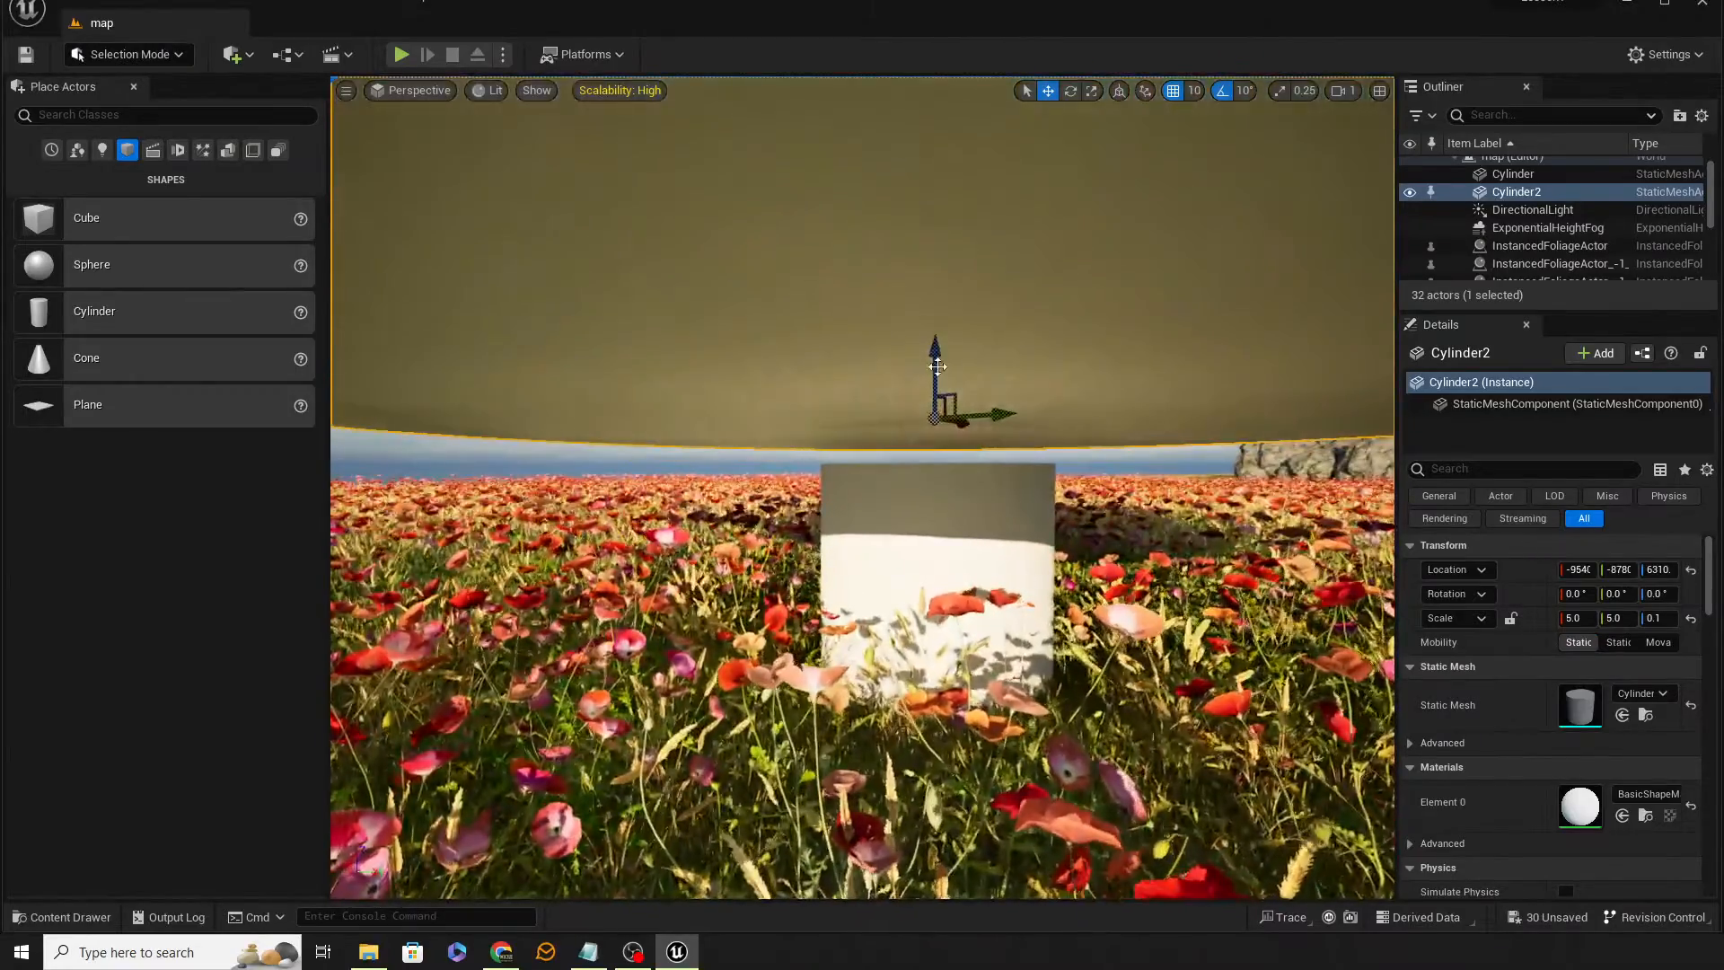
pyautogui.moveTo(934, 374); pyautogui.dragTo(926, 404)
pyautogui.scroll(-5, 924, 404)
# Place a Player Start on top of the white disc platform
pyautogui.moveTo(924, 404); pyautogui.dragTo(1067, 530, button='right')
pyautogui.press('s')
pyautogui.press('w')
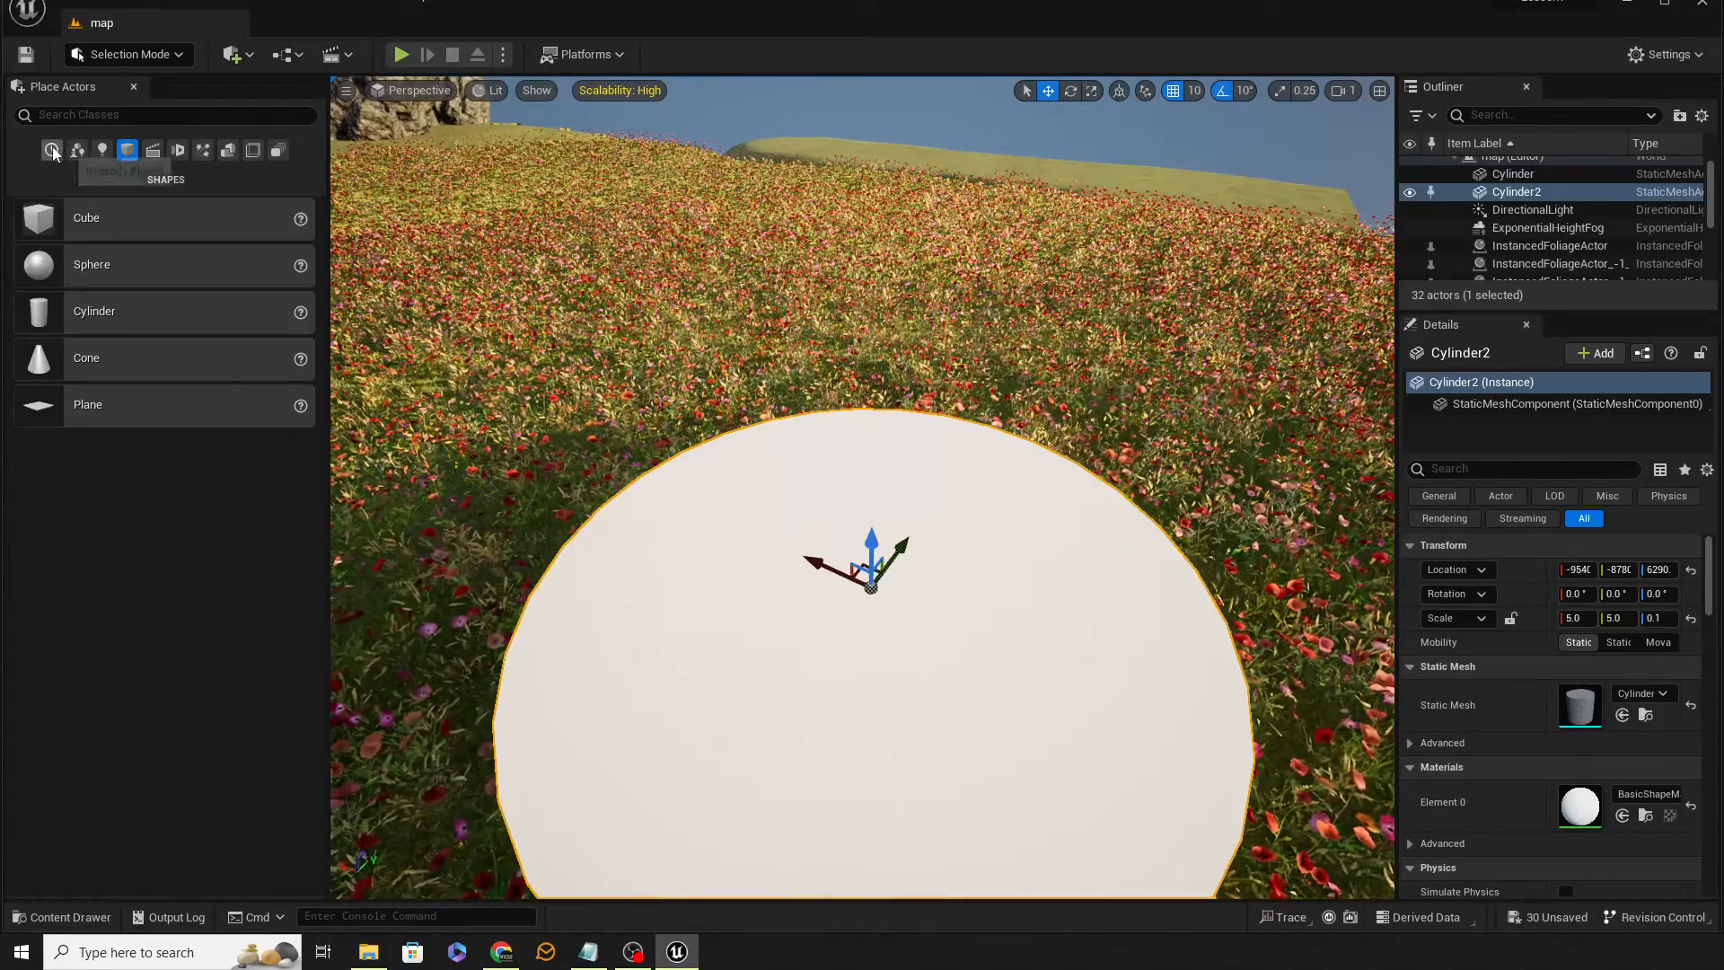
pyautogui.click(77, 151)
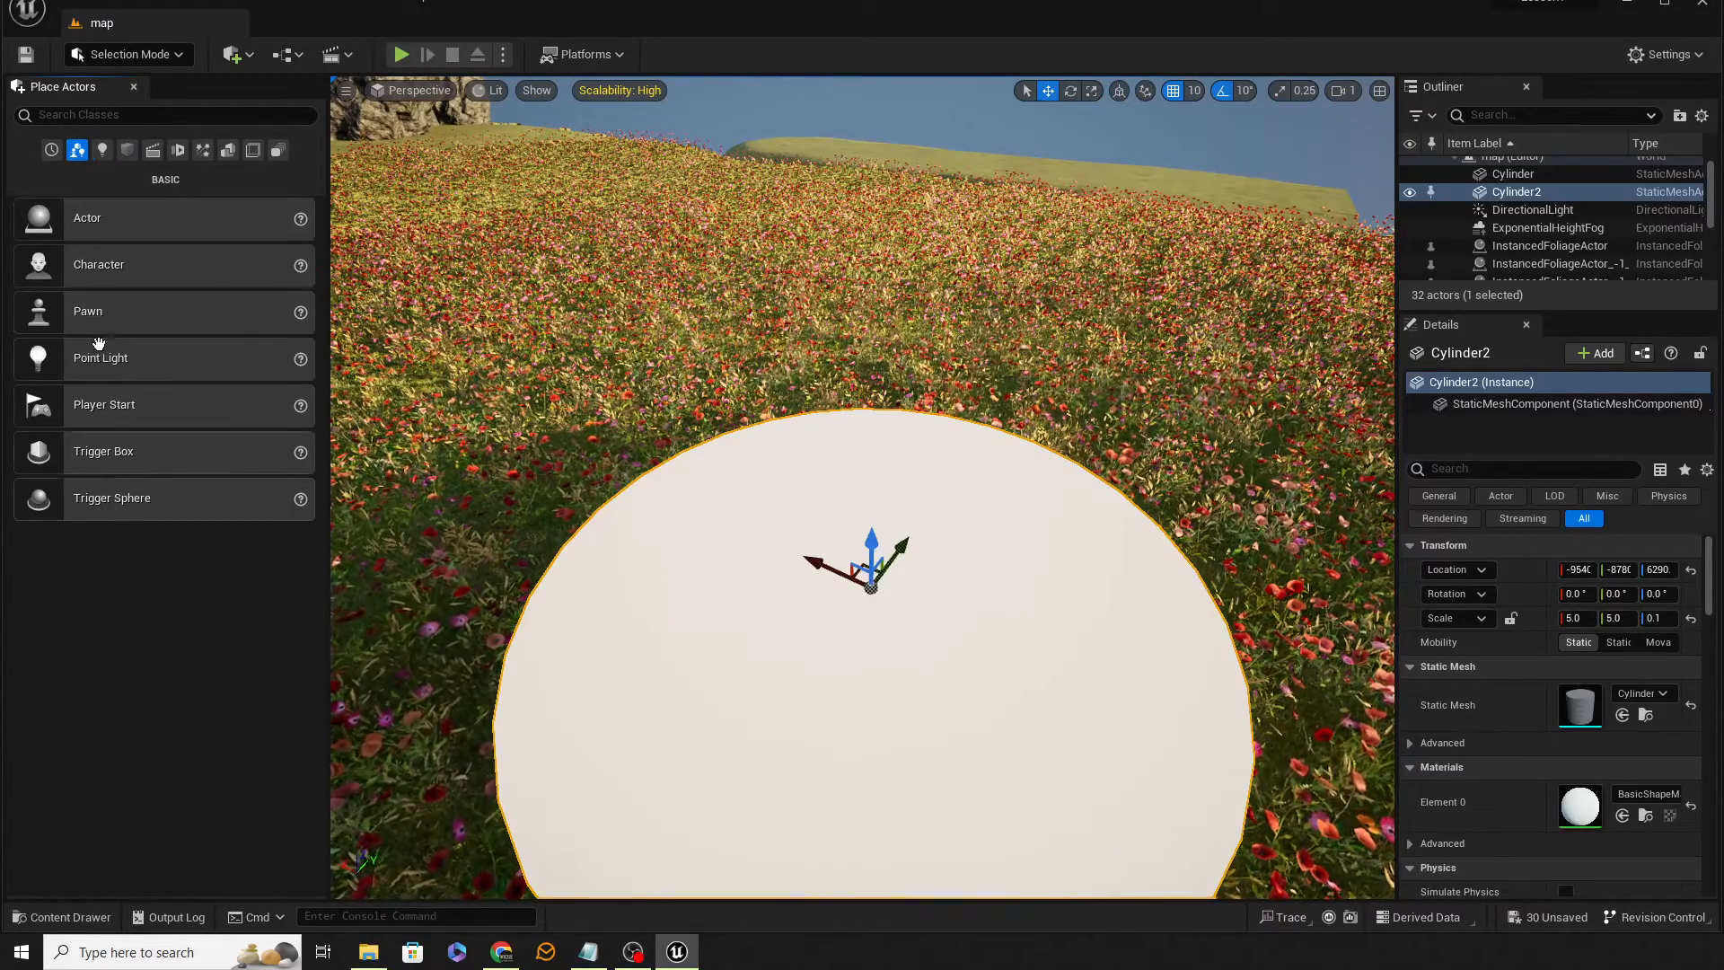
pyautogui.moveTo(51, 402); pyautogui.dragTo(890, 650)
pyautogui.moveTo(890, 649); pyautogui.dragTo(808, 647, button='right')
# Rotate the Player Start about the Z axis to about 70°, and briefly playtest the level to check its facing direction
pyautogui.press('e')
pyautogui.moveTo(705, 639); pyautogui.dragTo(855, 634)
pyautogui.moveTo(855, 634); pyautogui.dragTo(887, 615, button='right')
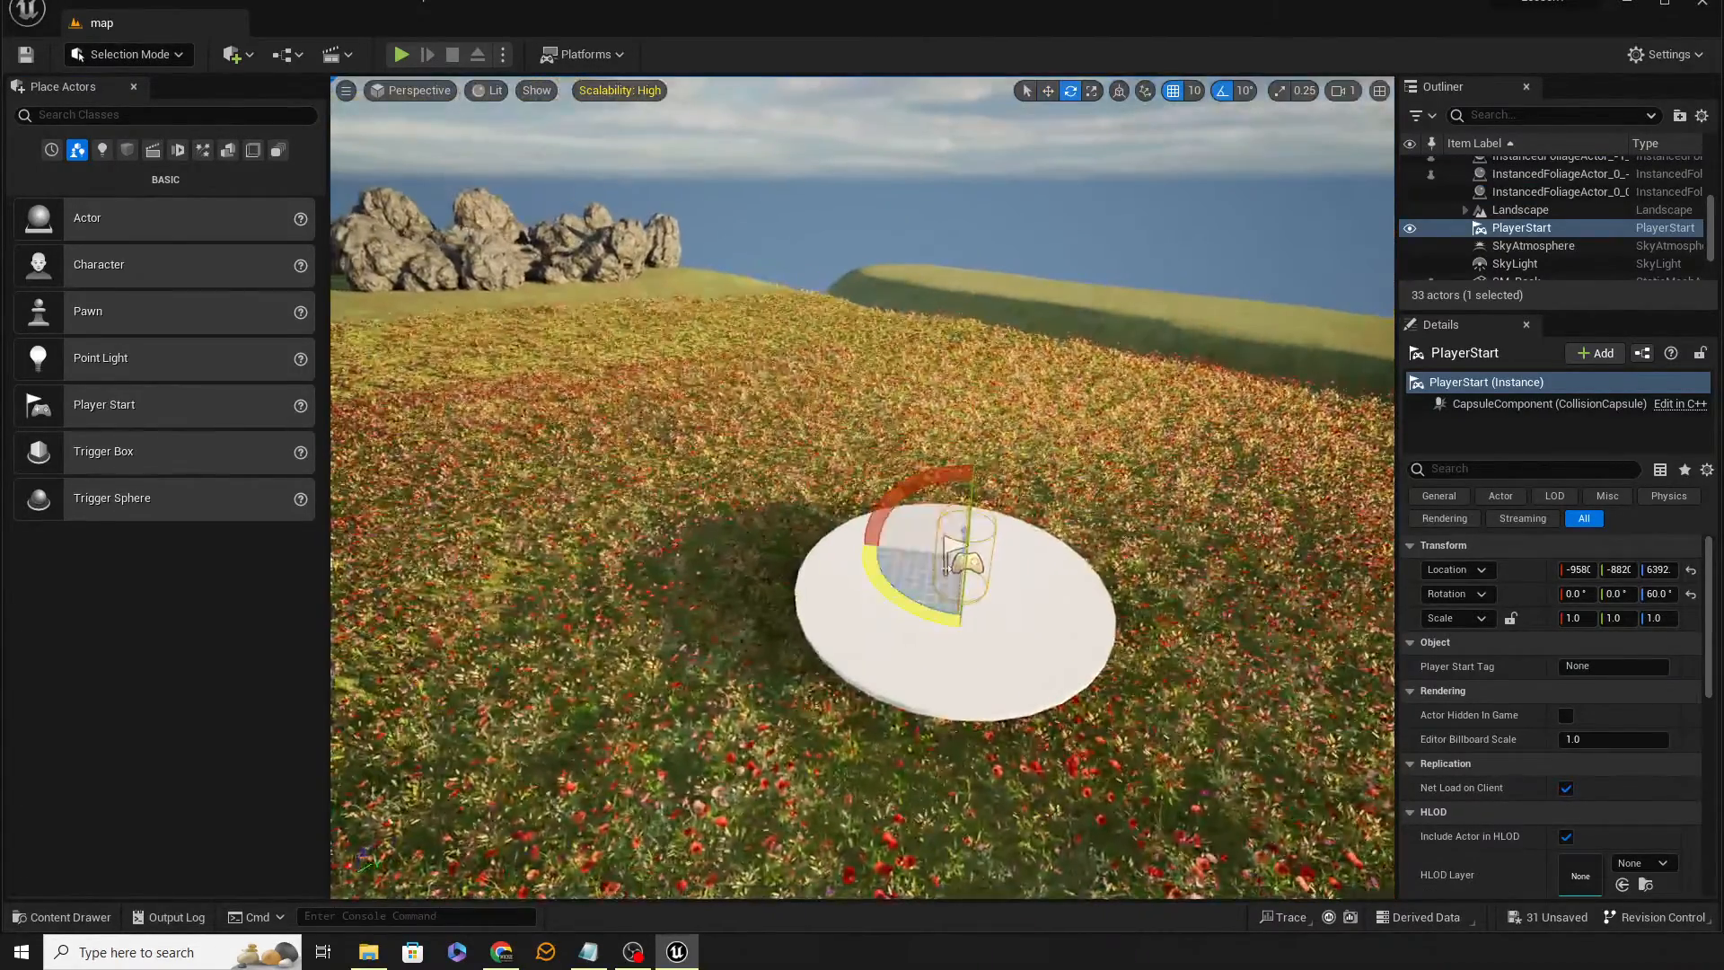
pyautogui.moveTo(909, 605); pyautogui.dragTo(927, 605)
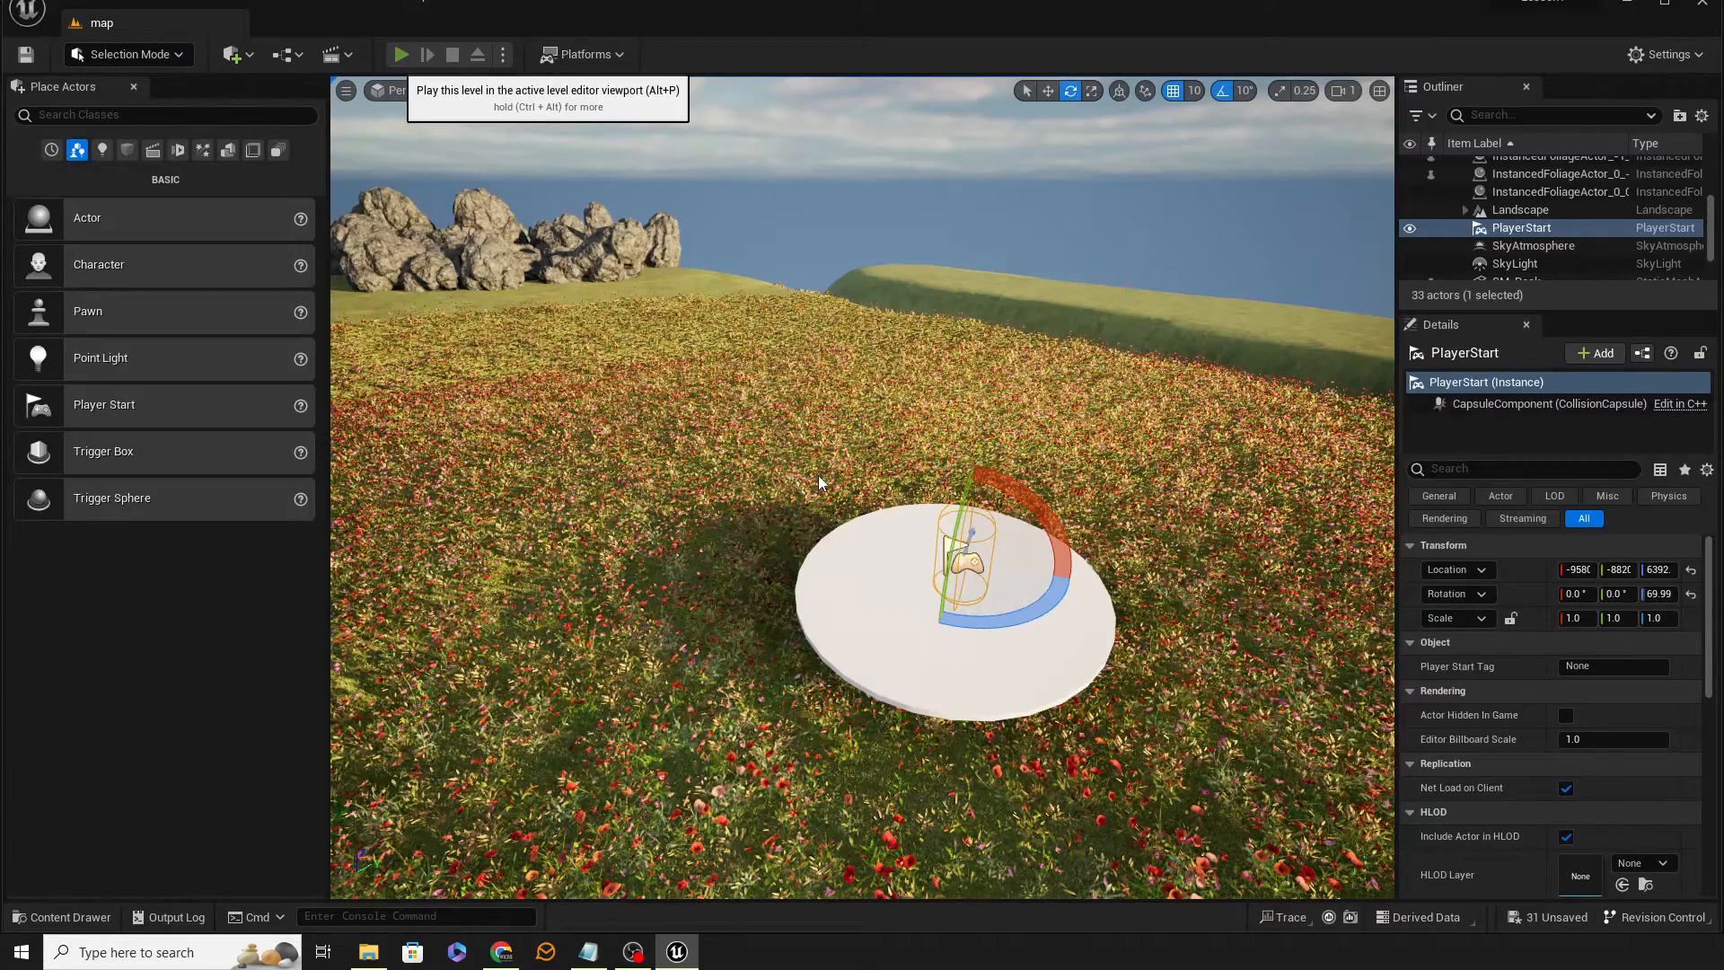
pyautogui.hotkey('alt', 'p')
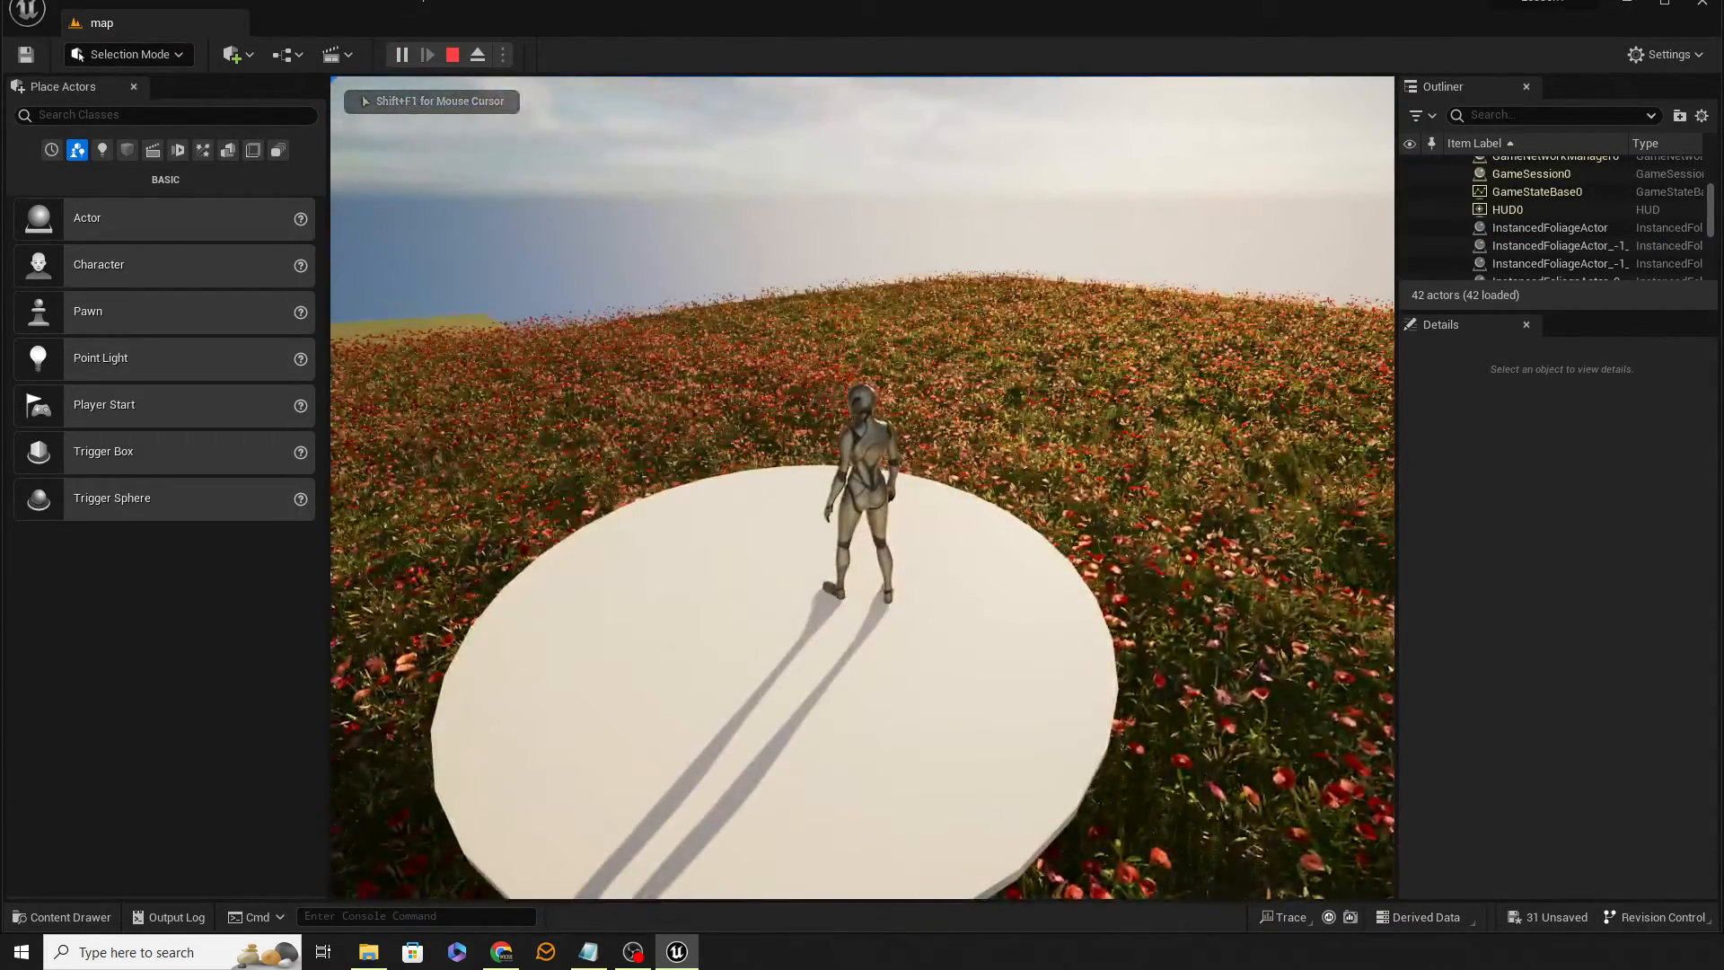
pyautogui.press('Escape')
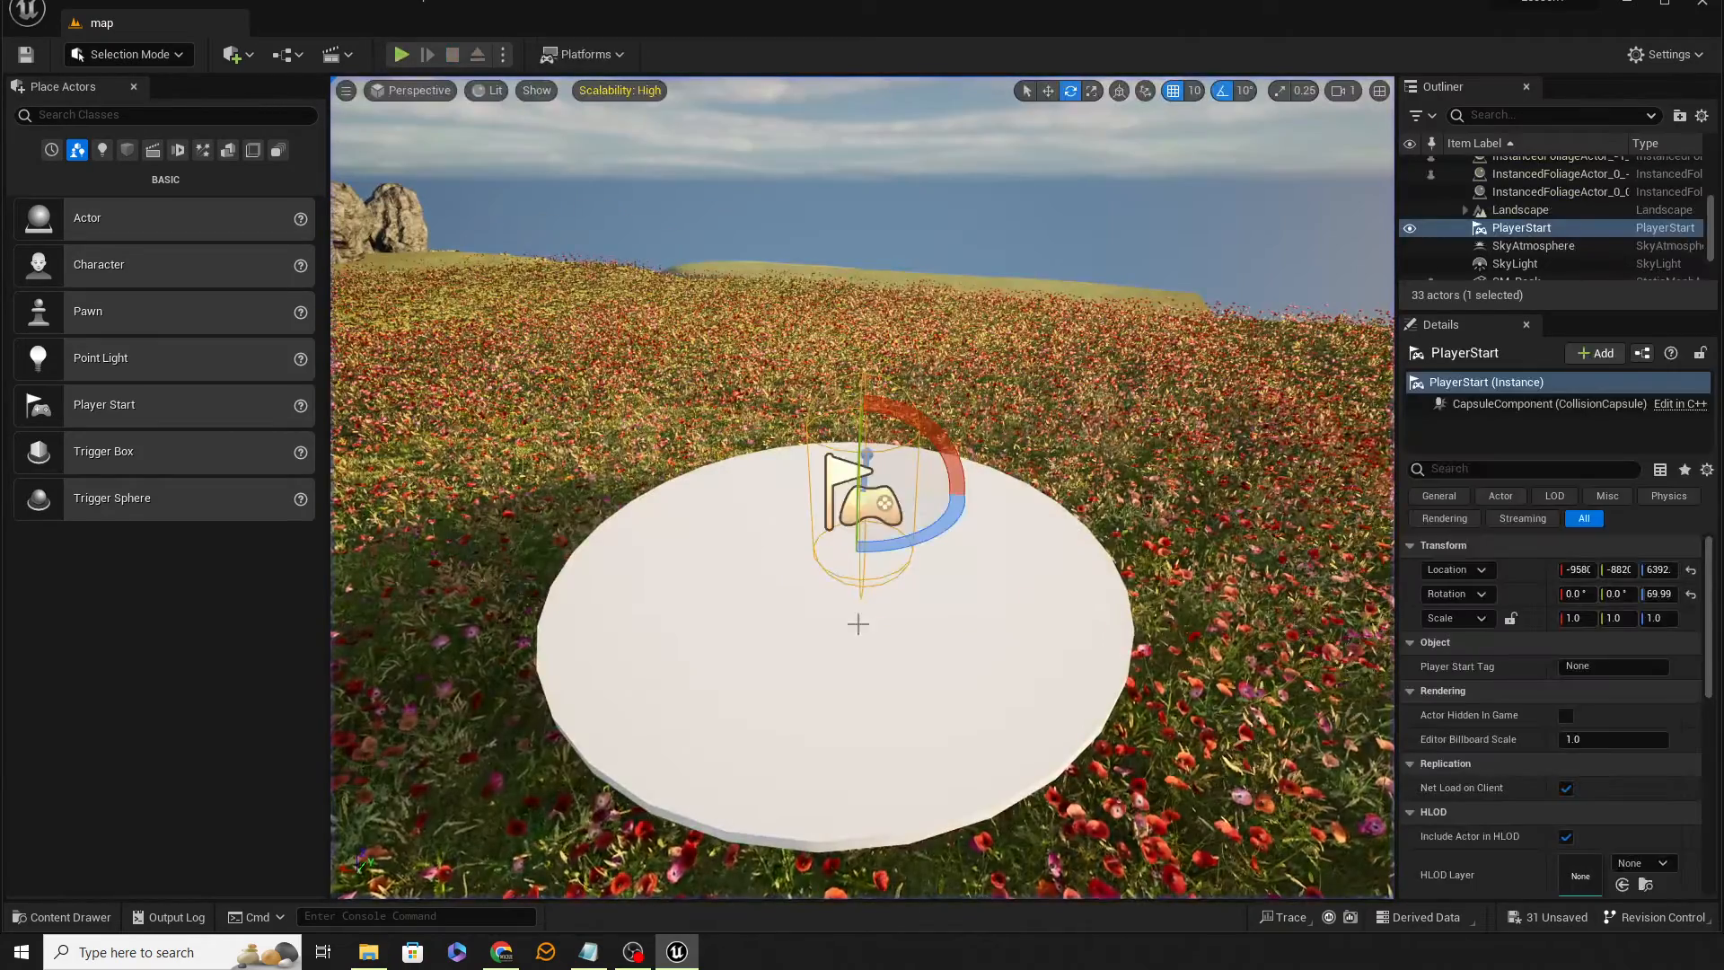
# Switch to Foliage mode and remove all foliage types with their painted instances from the landscape
pyautogui.click(121, 56)
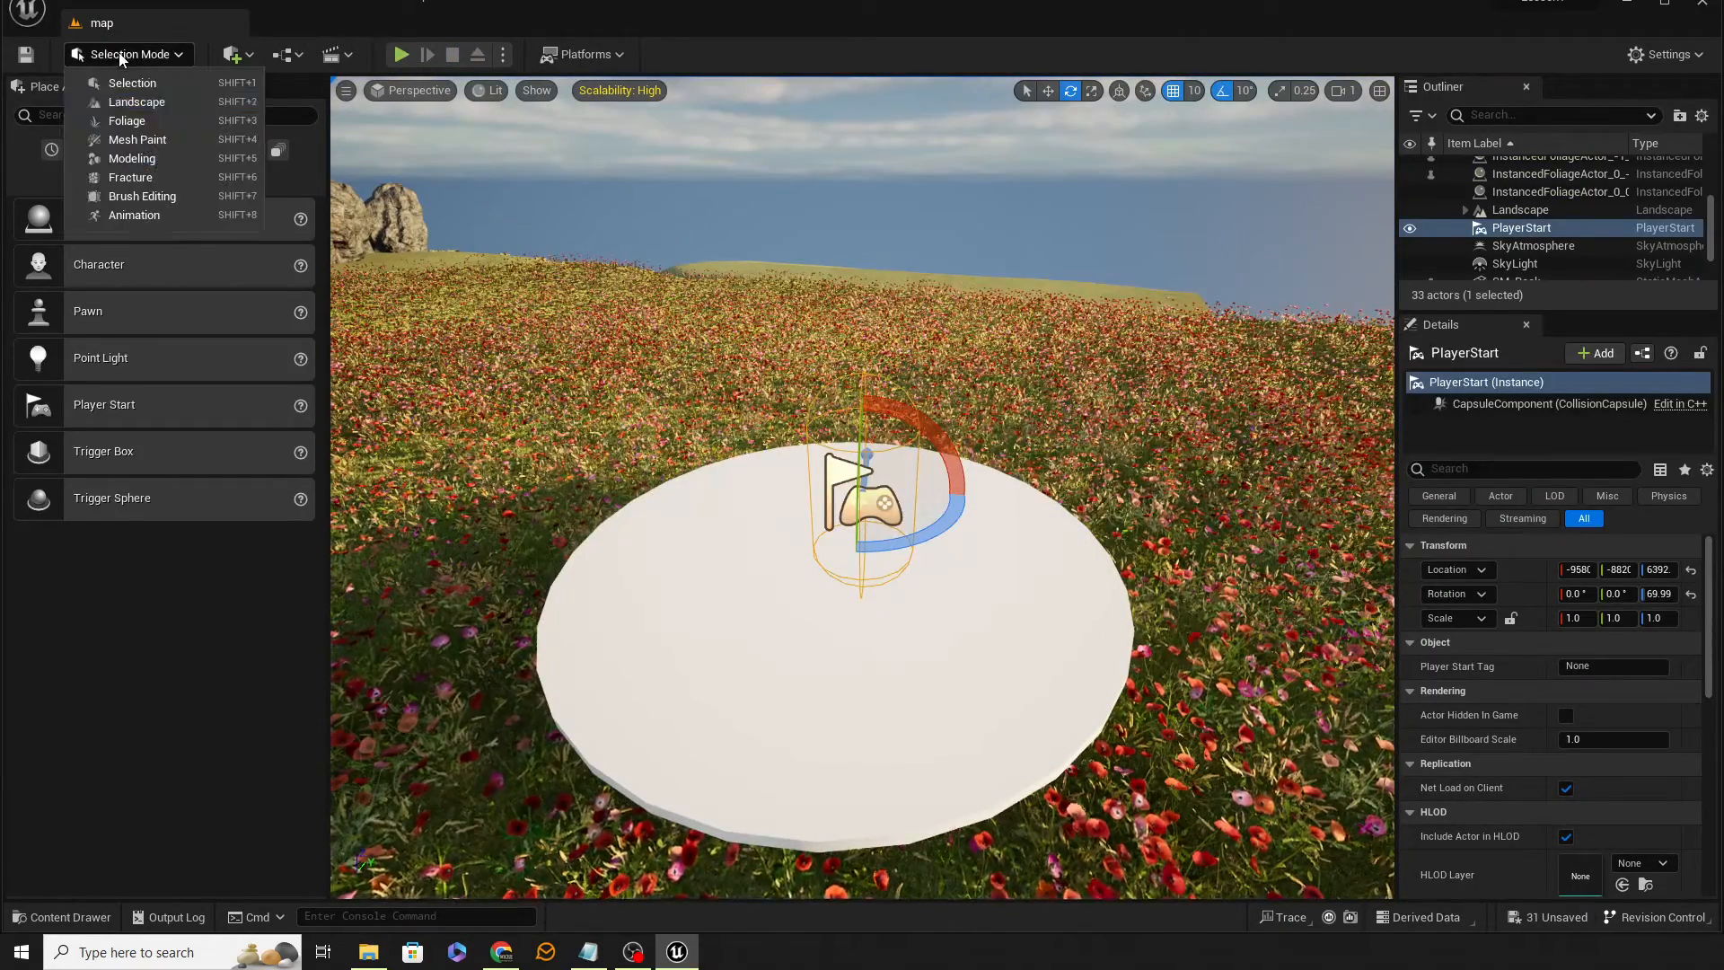
pyautogui.click(126, 120)
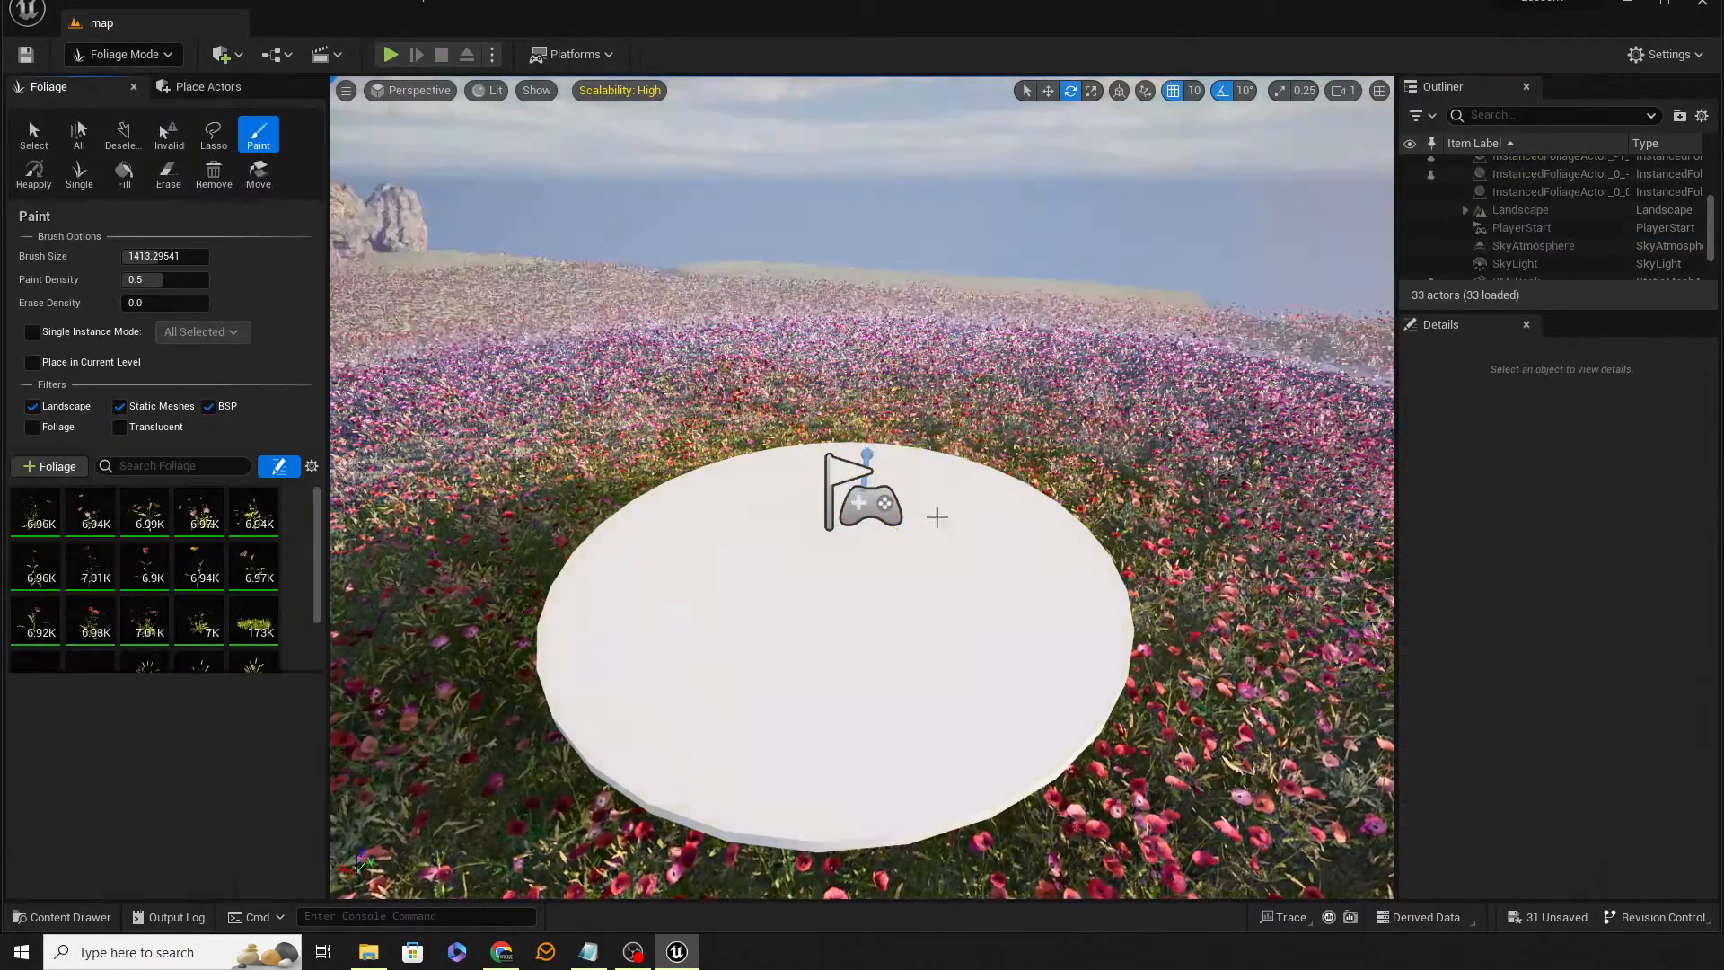
pyautogui.click(93, 628)
pyautogui.hotkey('ctrl', 'a')
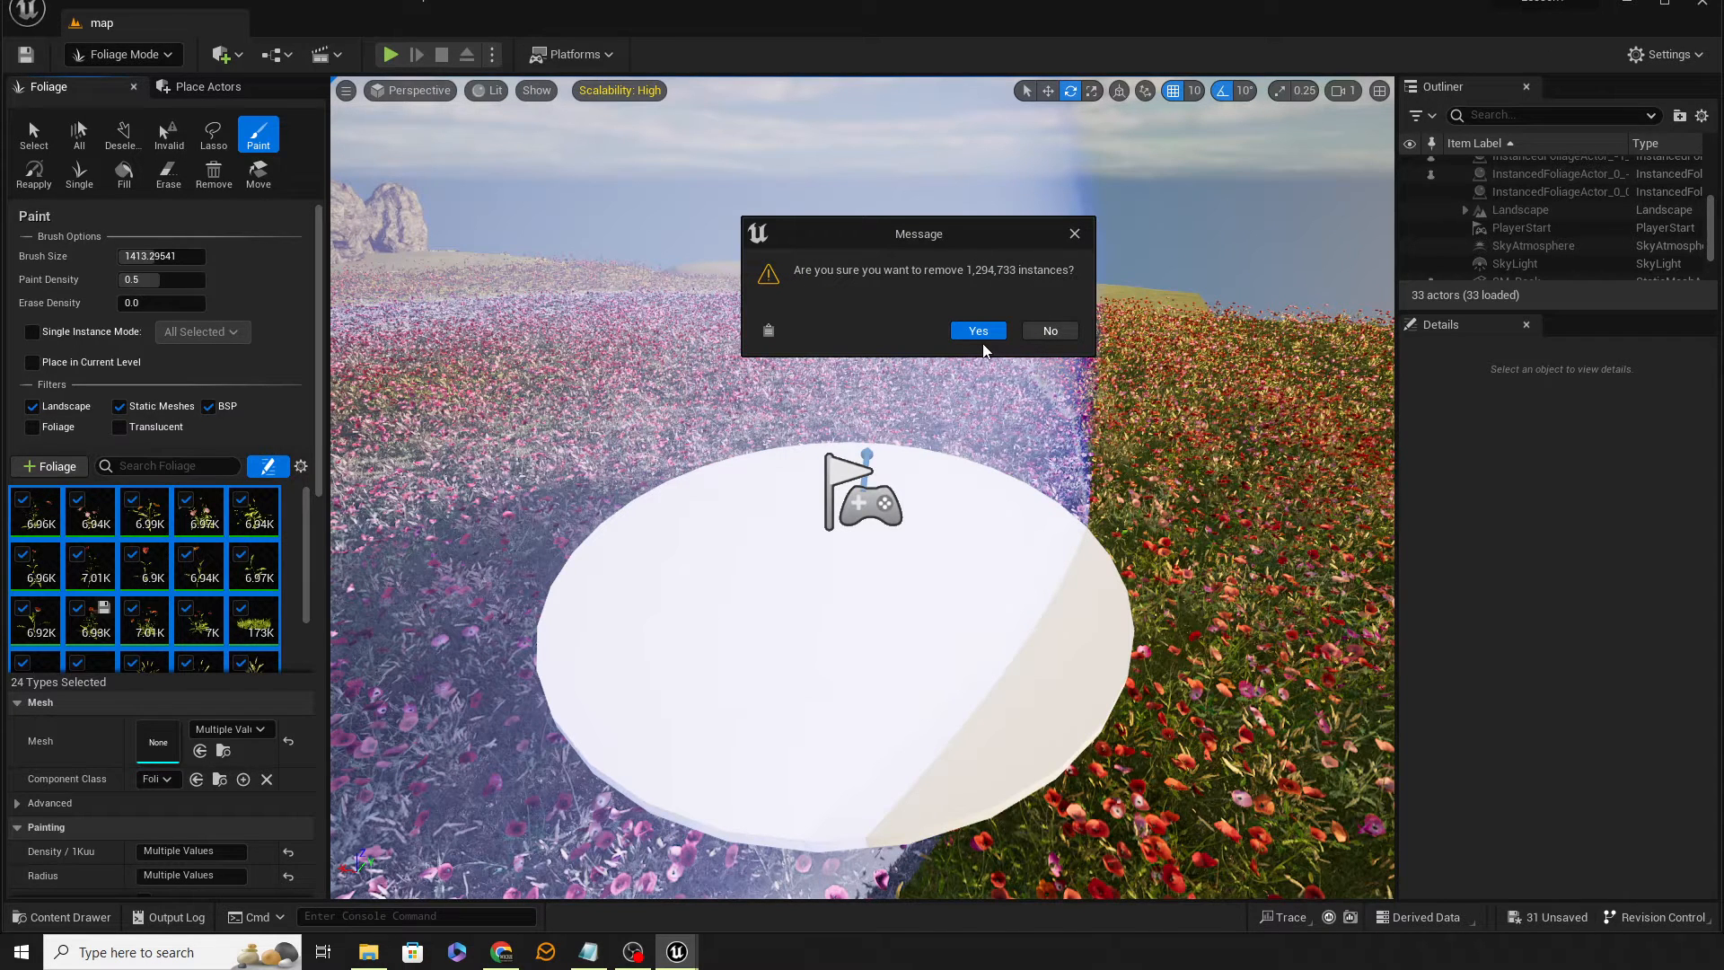
pyautogui.click(979, 333)
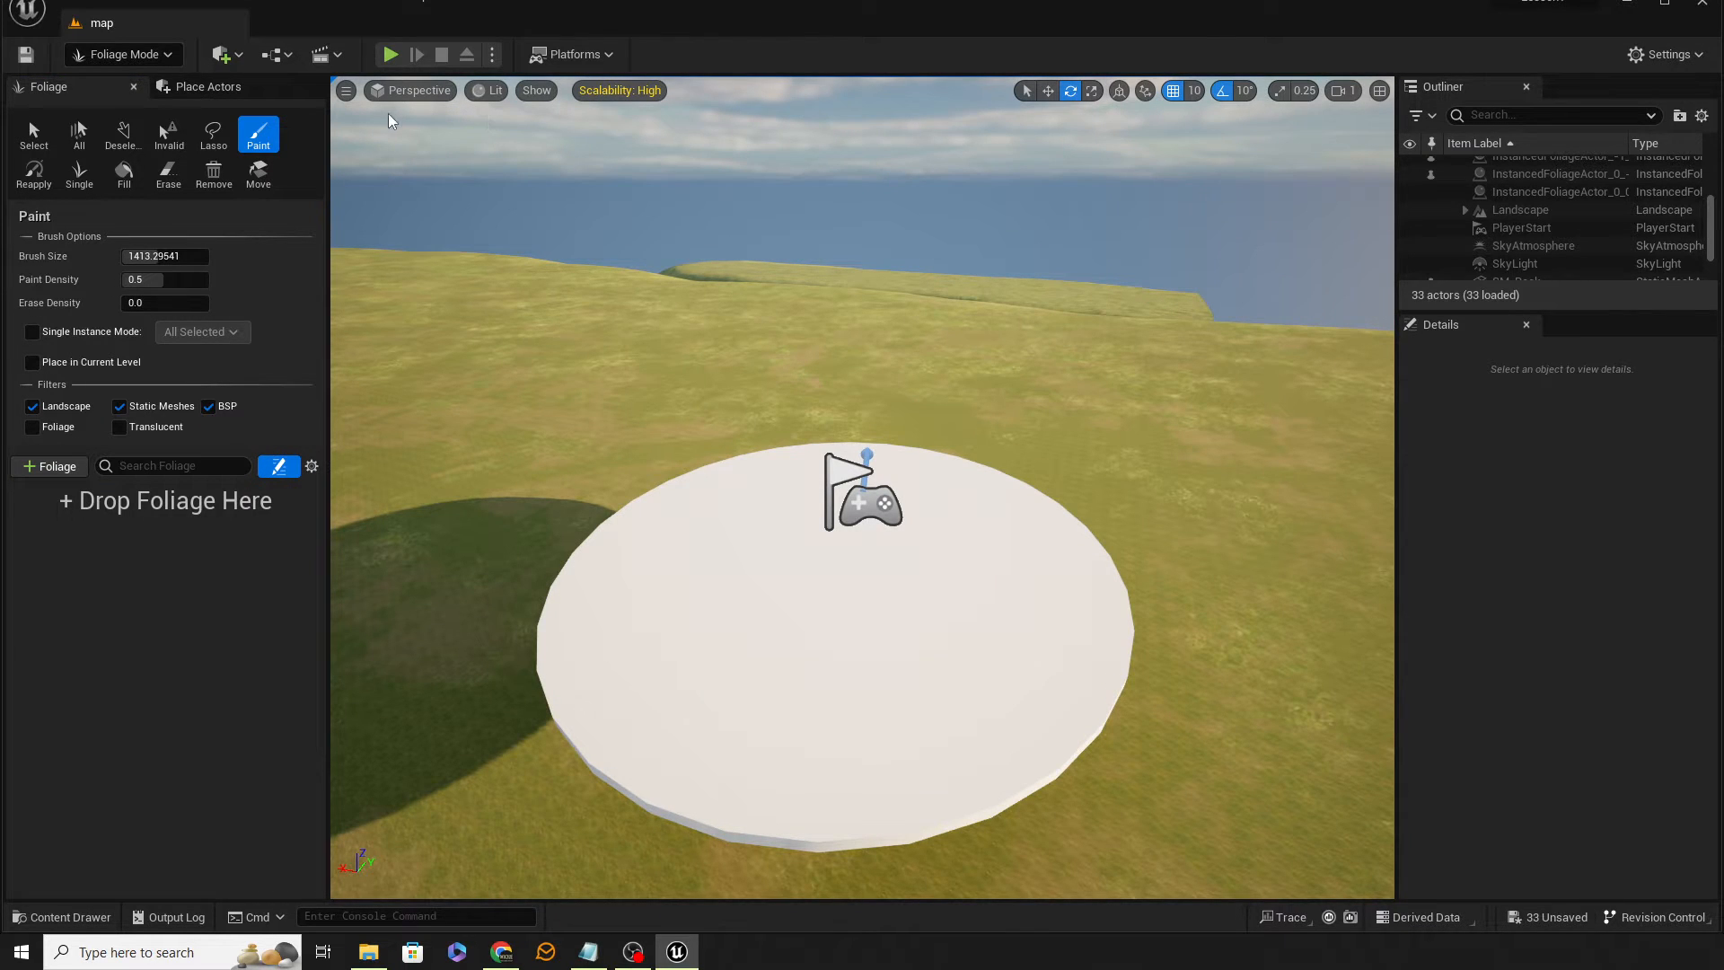
# Return to Selection mode and playtest the cleared level by running the character off the platform
pyautogui.click(153, 59)
pyautogui.click(125, 78)
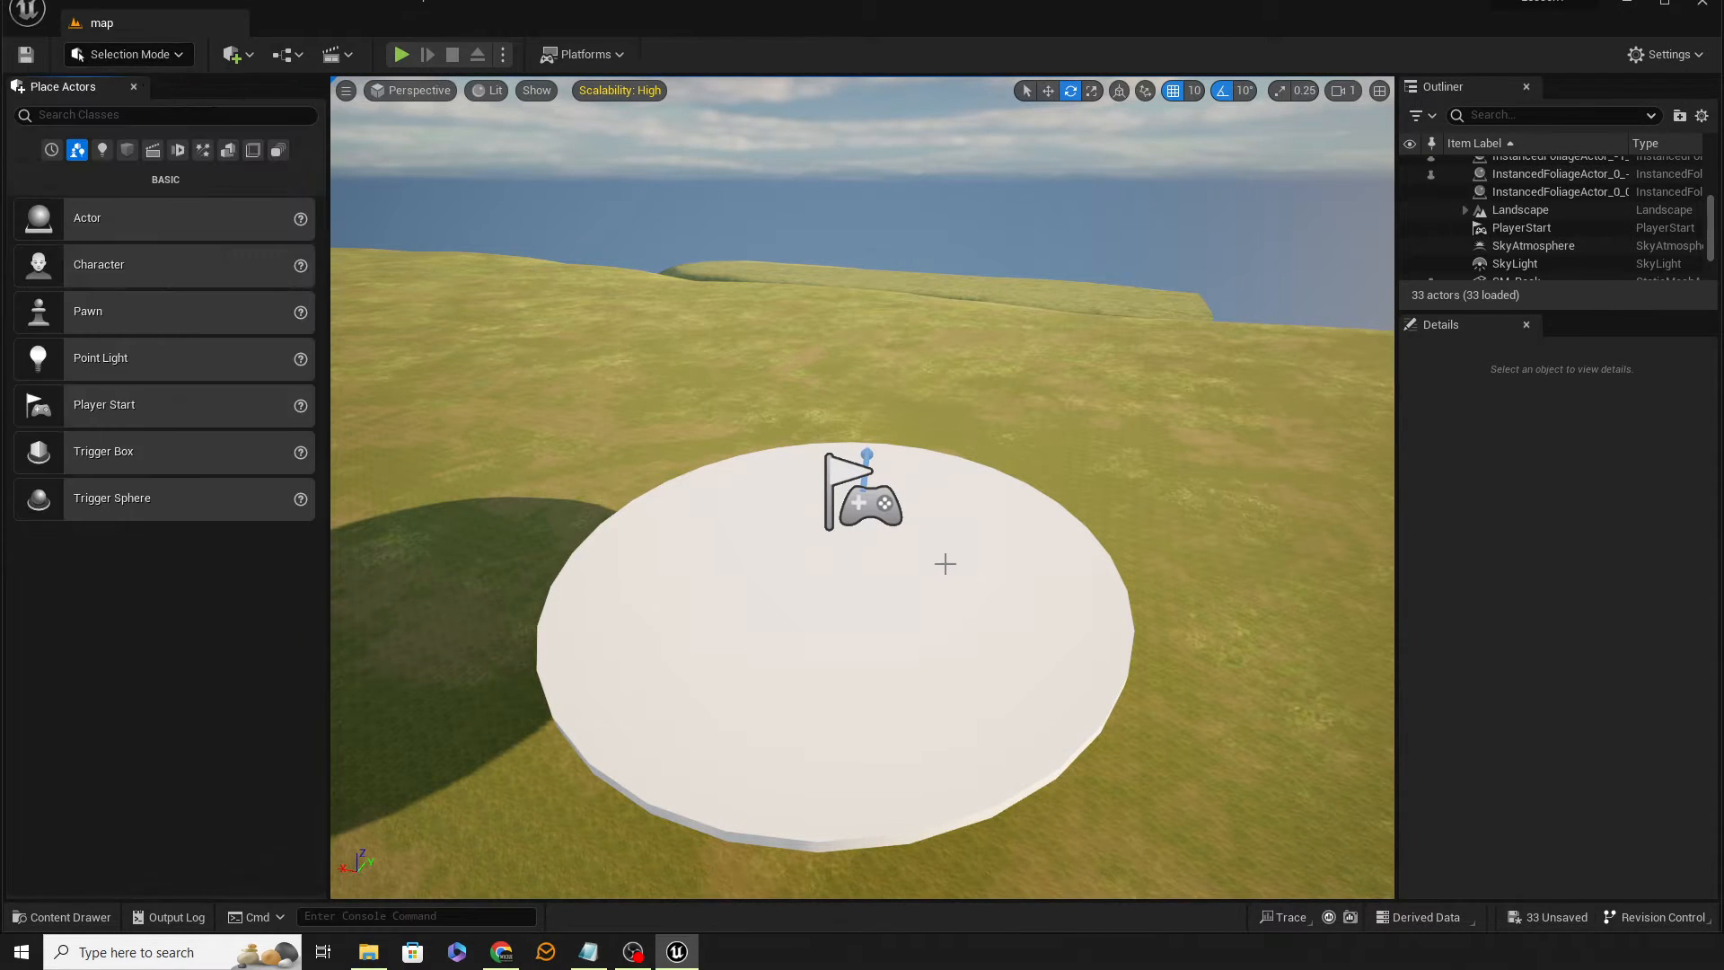
pyautogui.click(401, 55)
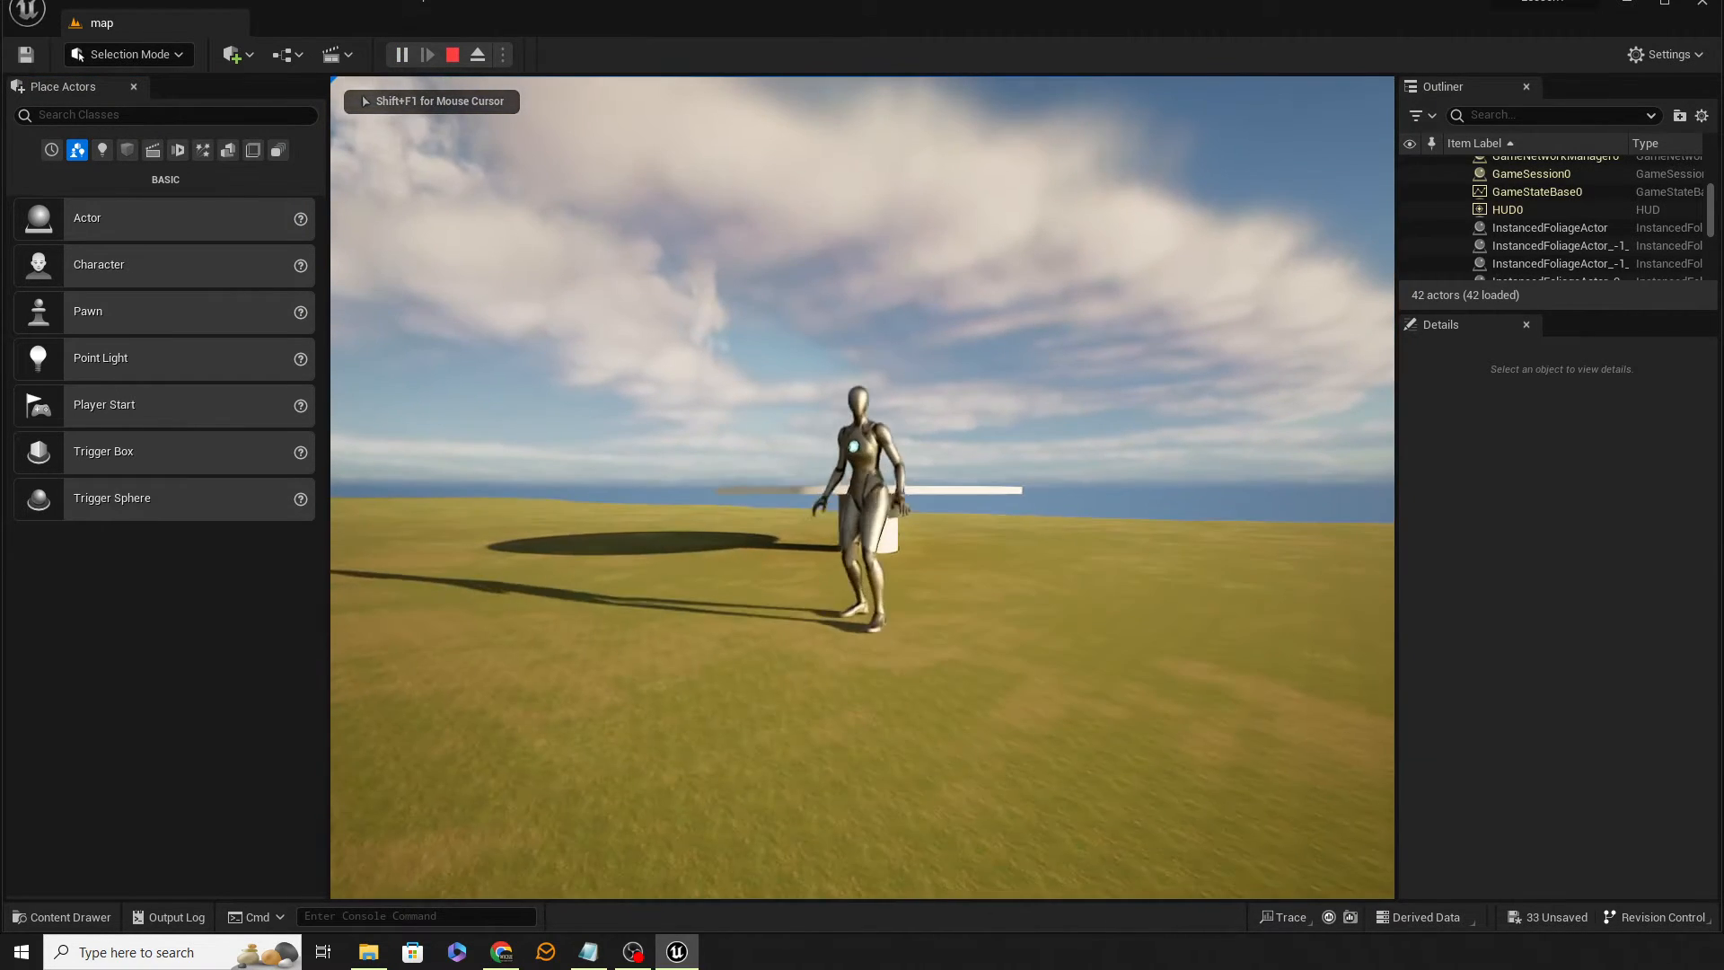
pyautogui.press('Escape')
# Place a cylinder on the opposite hill and top it with a flattened copy scaled to about 6.385 × 6.385 × 0.182
pyautogui.moveTo(900, 370); pyautogui.dragTo(866, 422, button='right')
pyautogui.press('e')
pyautogui.press('w')
pyautogui.press('w')
pyautogui.press('d')
pyautogui.moveTo(946, 511); pyautogui.dragTo(931, 509, button='right')
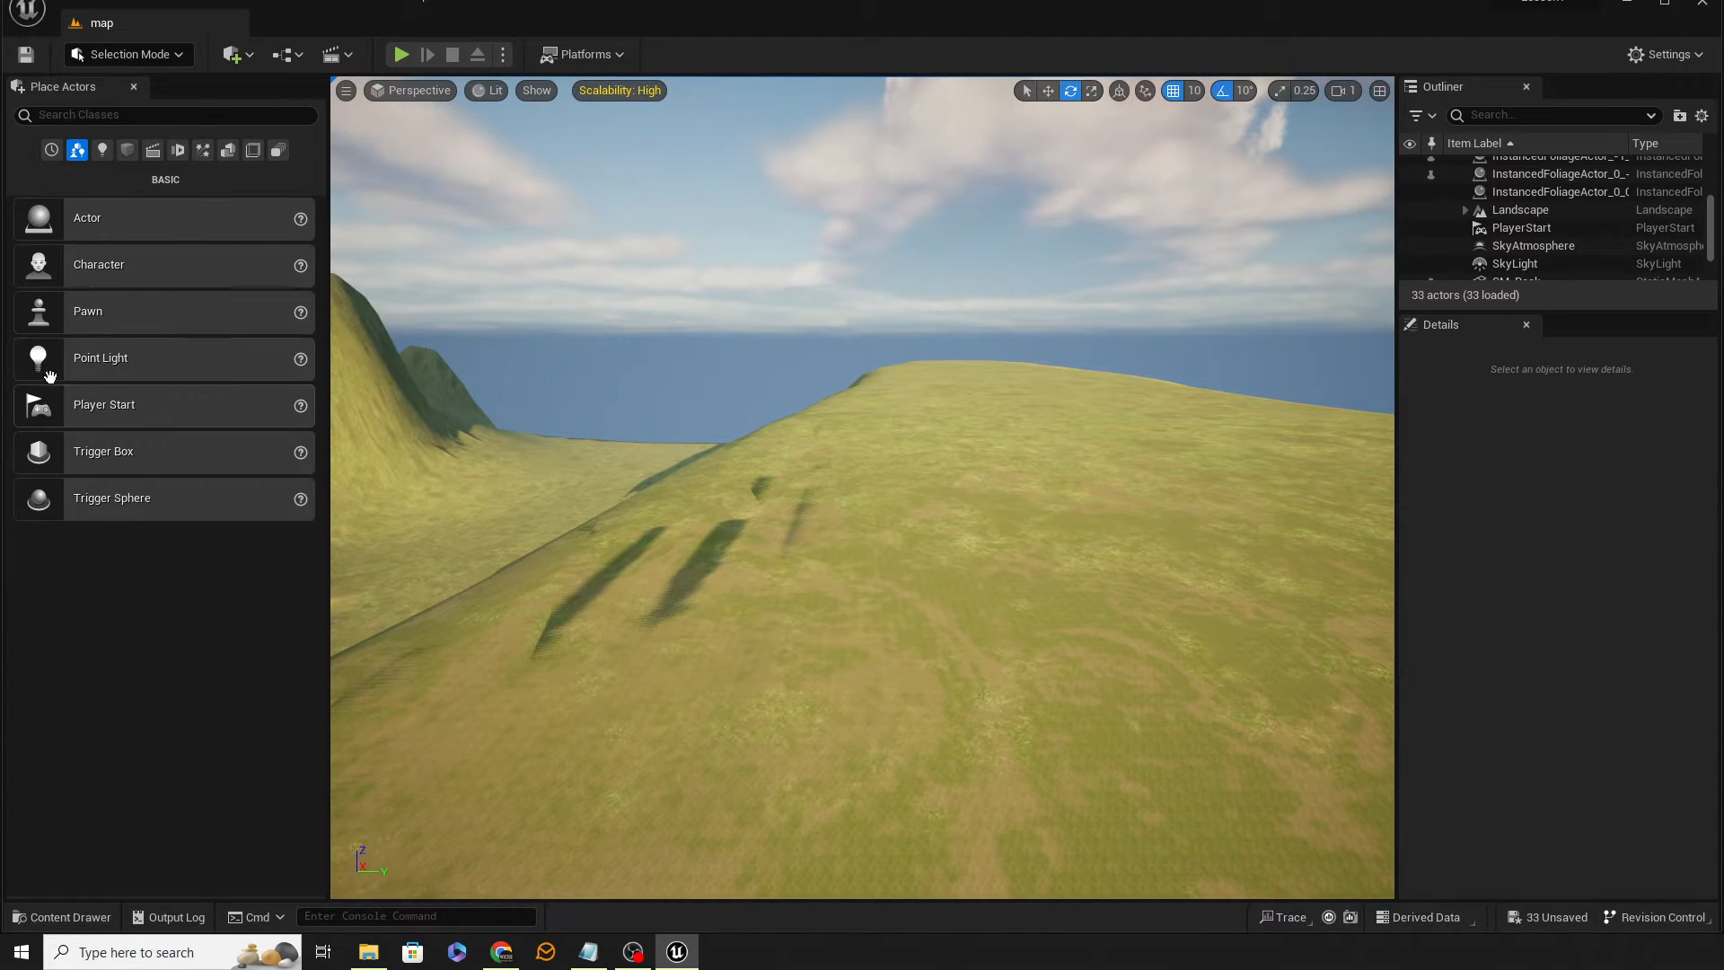
pyautogui.click(61, 917)
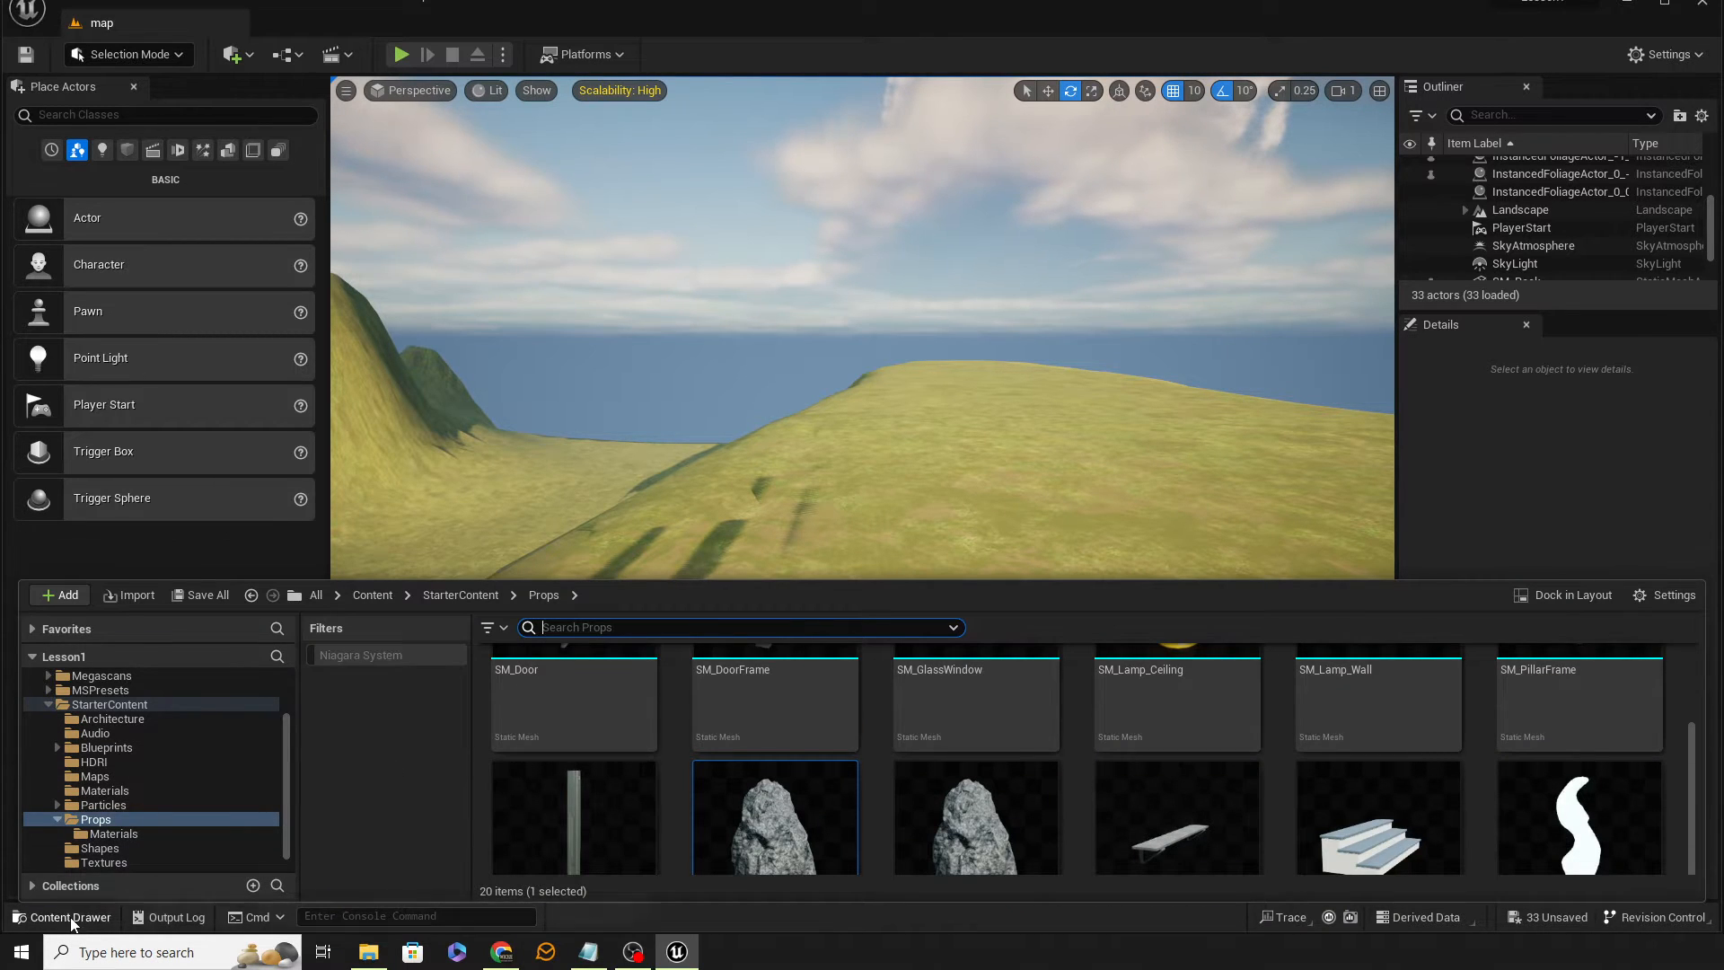
pyautogui.click(72, 918)
pyautogui.click(127, 150)
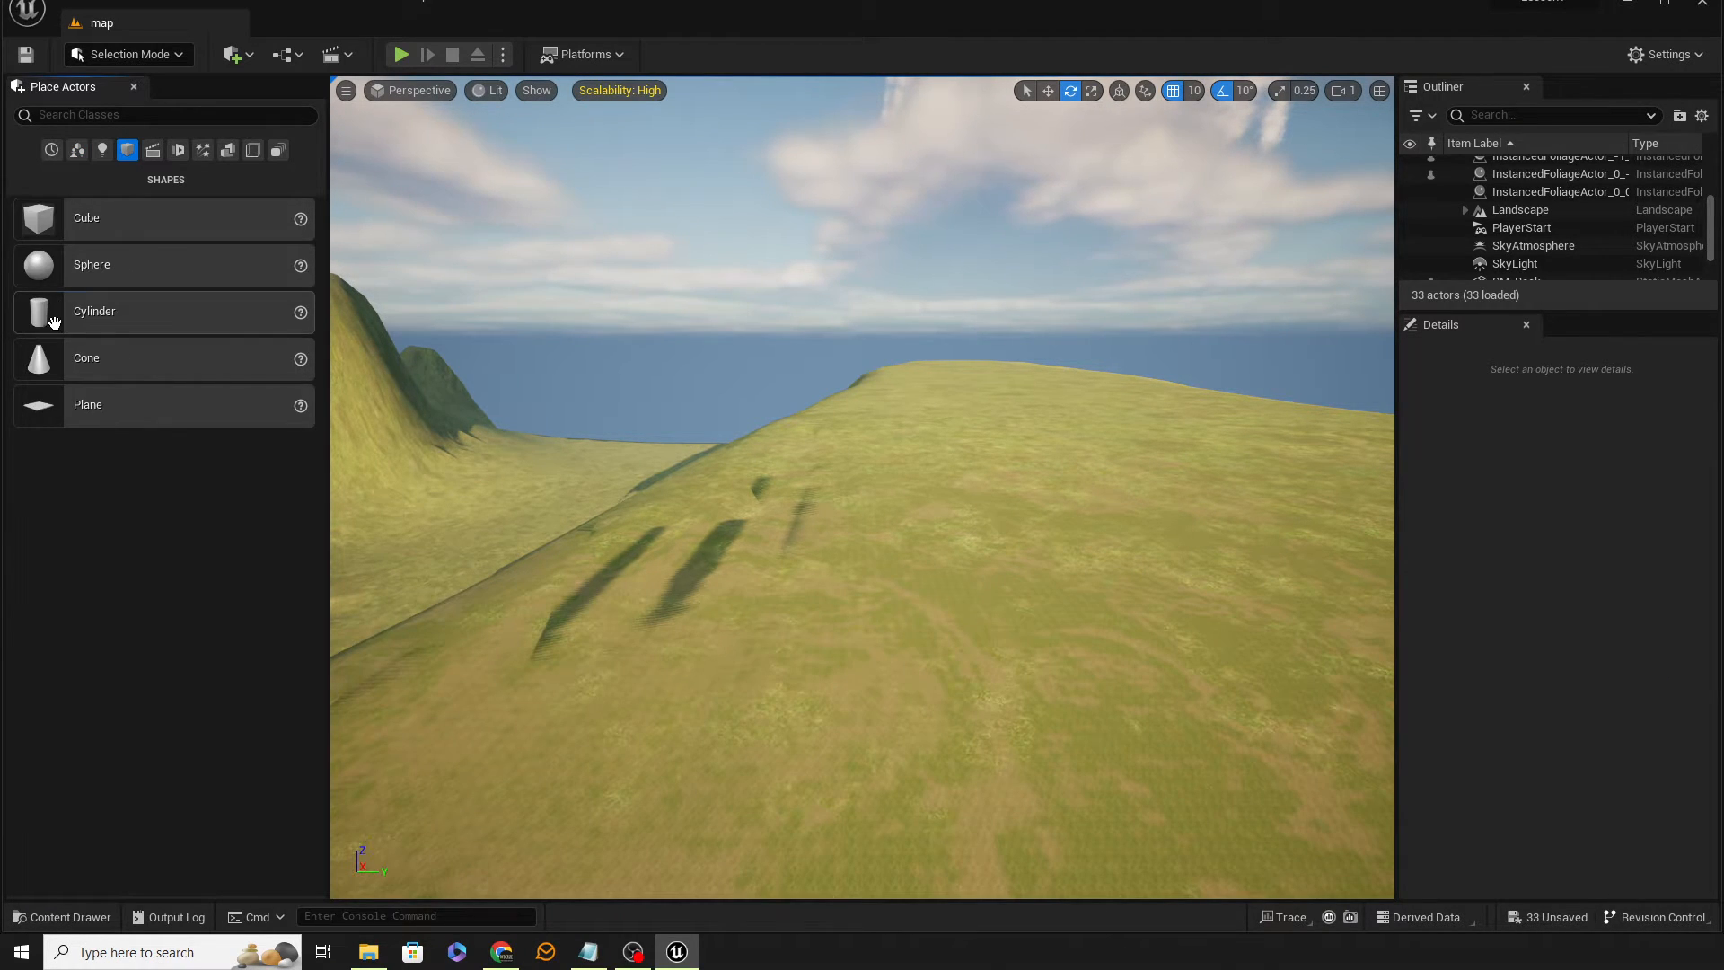
pyautogui.moveTo(54, 322); pyautogui.dragTo(1103, 551)
pyautogui.press('w')
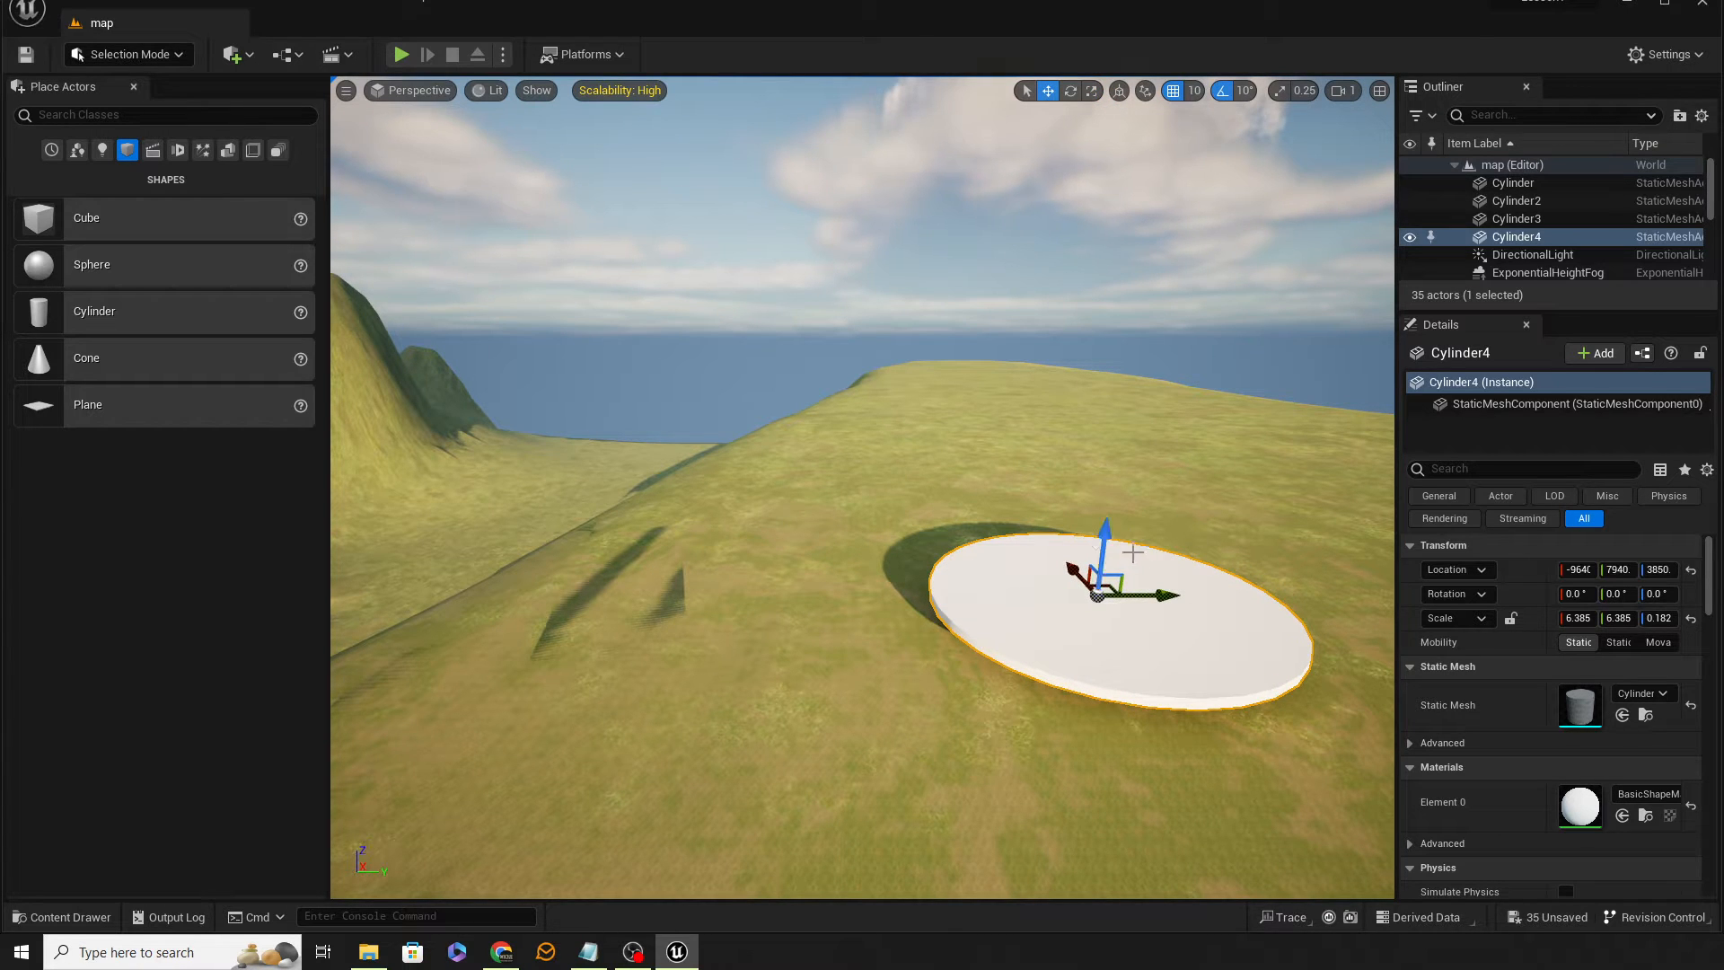
# Thicken the new disc platform on the opposite hill to a Z scale of about 0.27
pyautogui.press('space')
pyautogui.press('space')
pyautogui.moveTo(1105, 541); pyautogui.dragTo(1105, 533)
# Place a Kill Z Volume on the valley floor and stretch it to a scale of about 97.6 in X and 52.16 in Y
pyautogui.moveTo(1105, 534); pyautogui.dragTo(788, 501, button='right')
pyautogui.press('e')
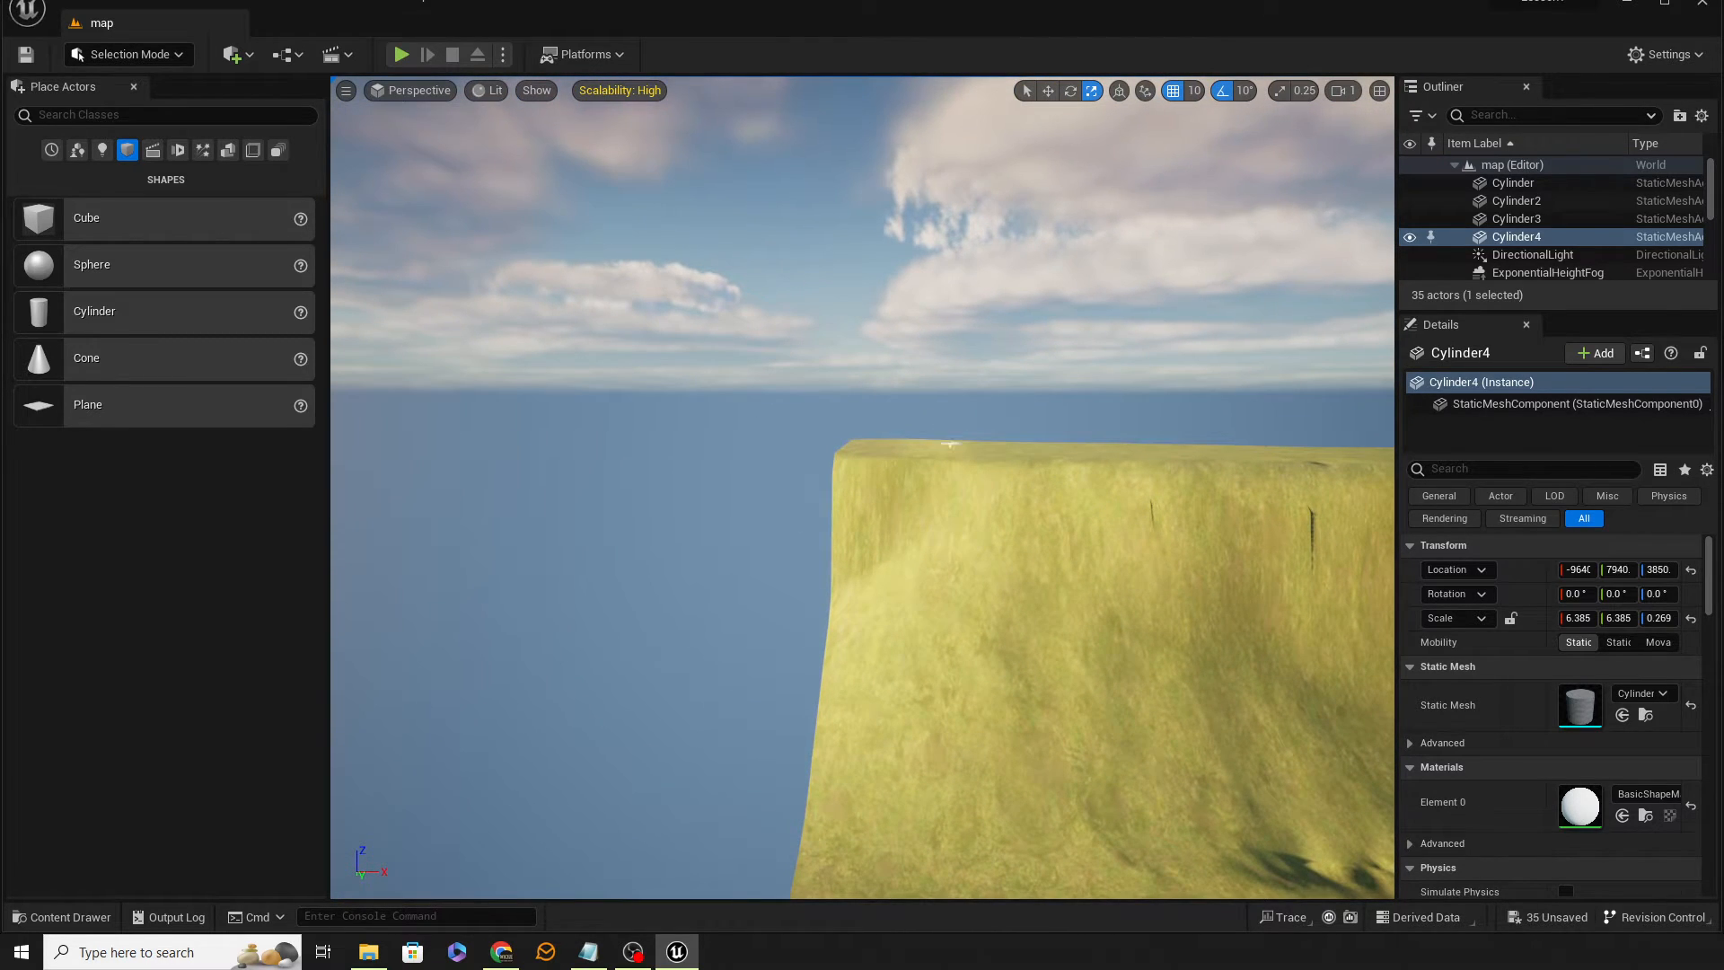
pyautogui.click(950, 442)
pyautogui.press('f')
pyautogui.press('s')
pyautogui.moveTo(949, 442); pyautogui.dragTo(963, 496, button='right')
pyautogui.press('d')
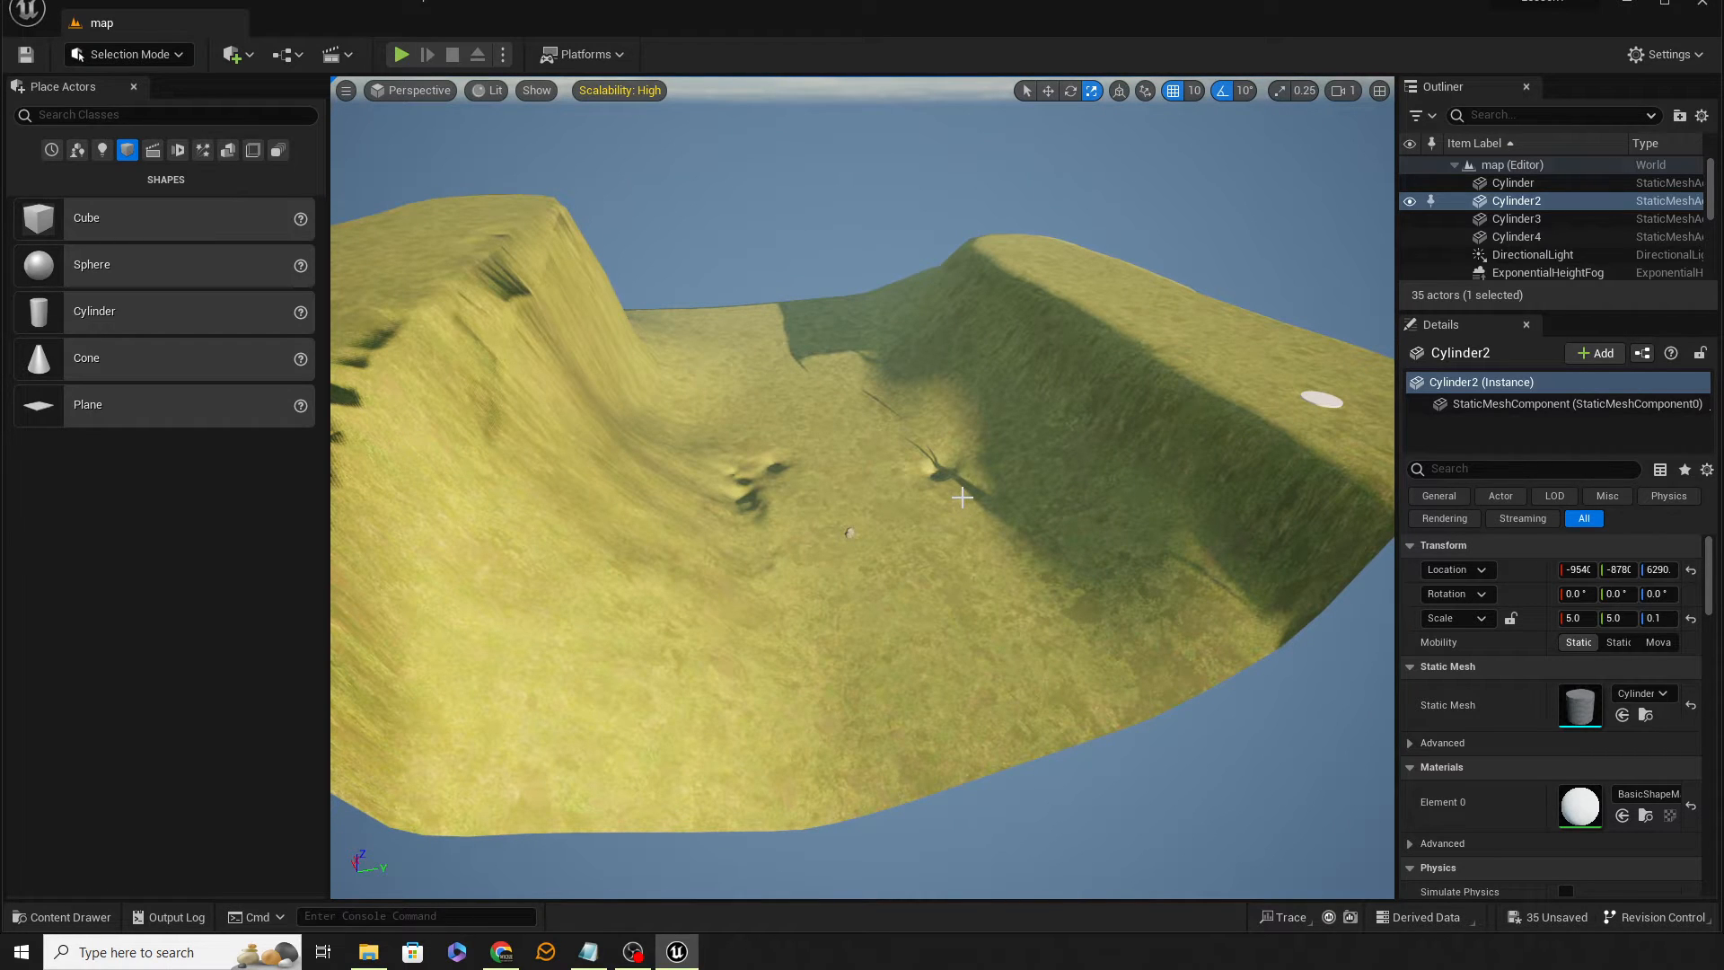
pyautogui.click(252, 151)
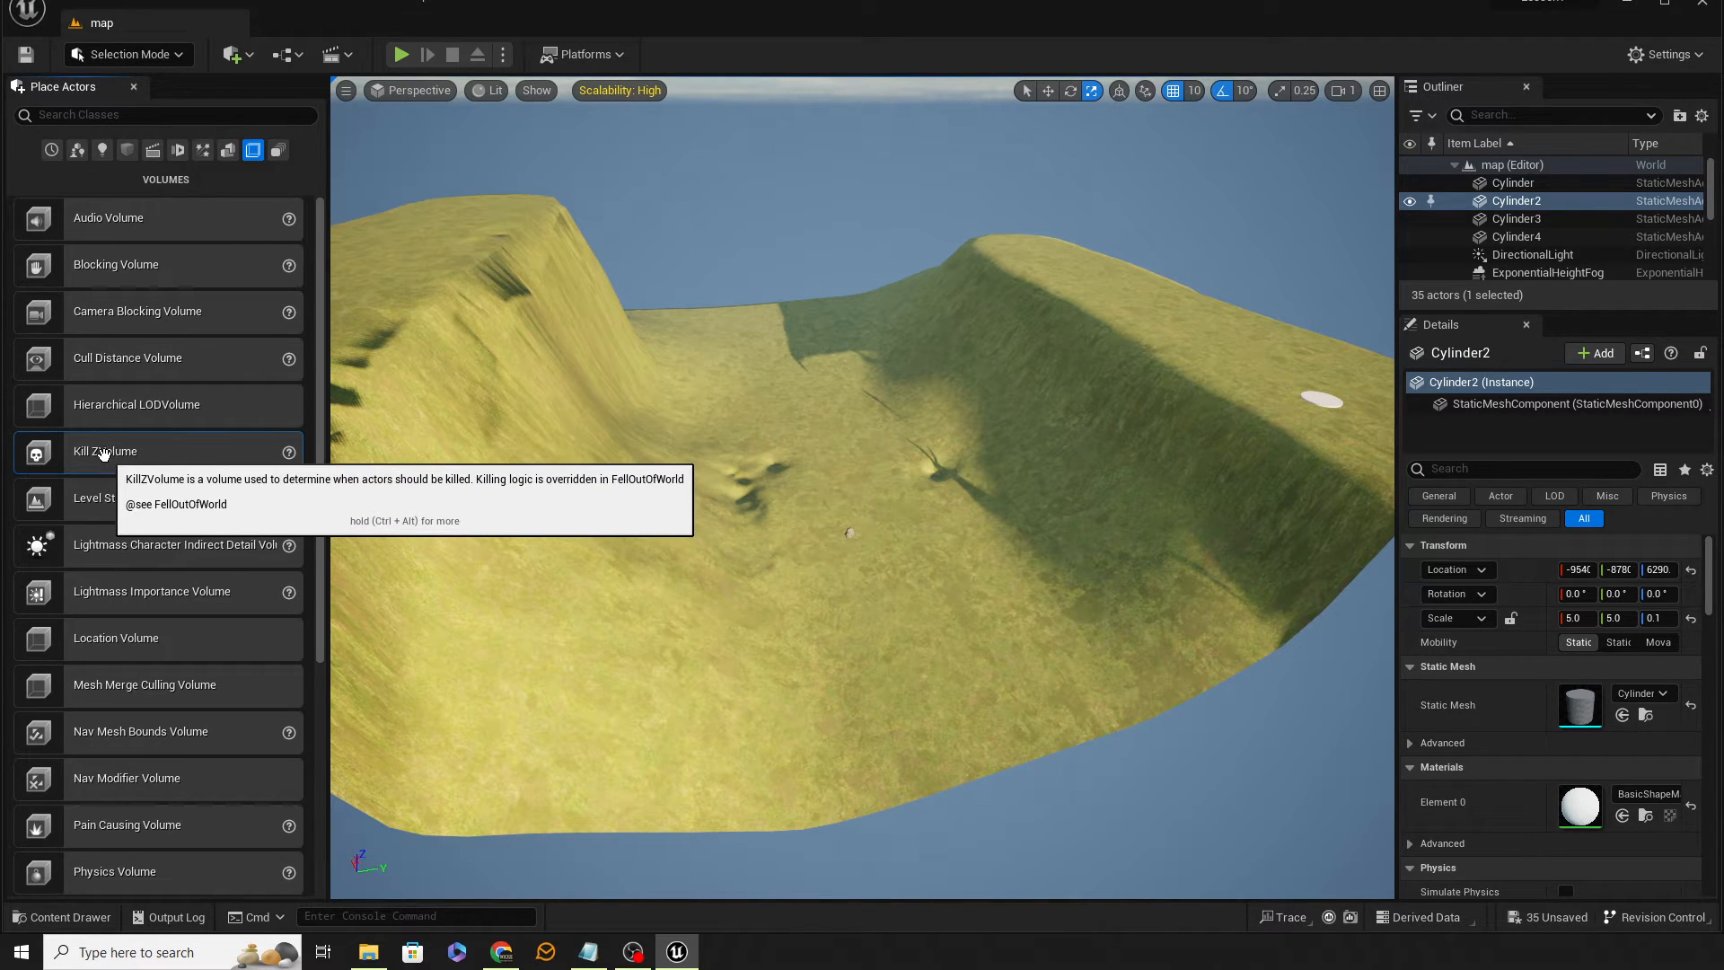
pyautogui.moveTo(866, 511); pyautogui.dragTo(852, 498)
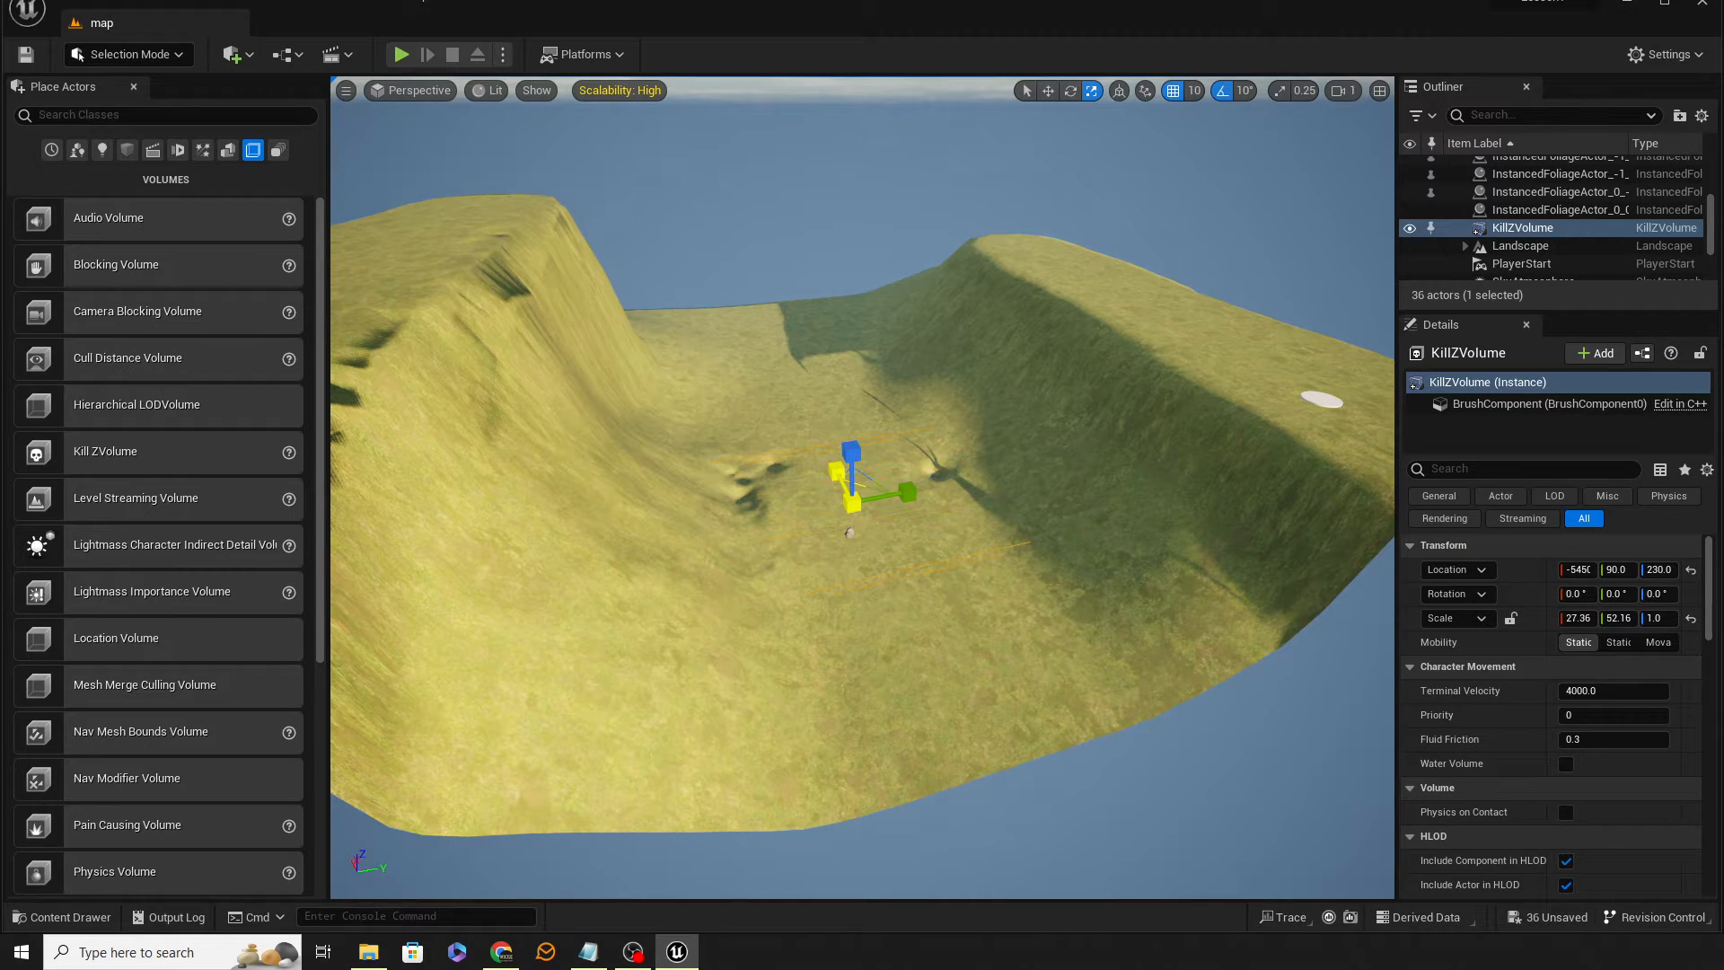
pyautogui.moveTo(837, 471); pyautogui.dragTo(815, 422)
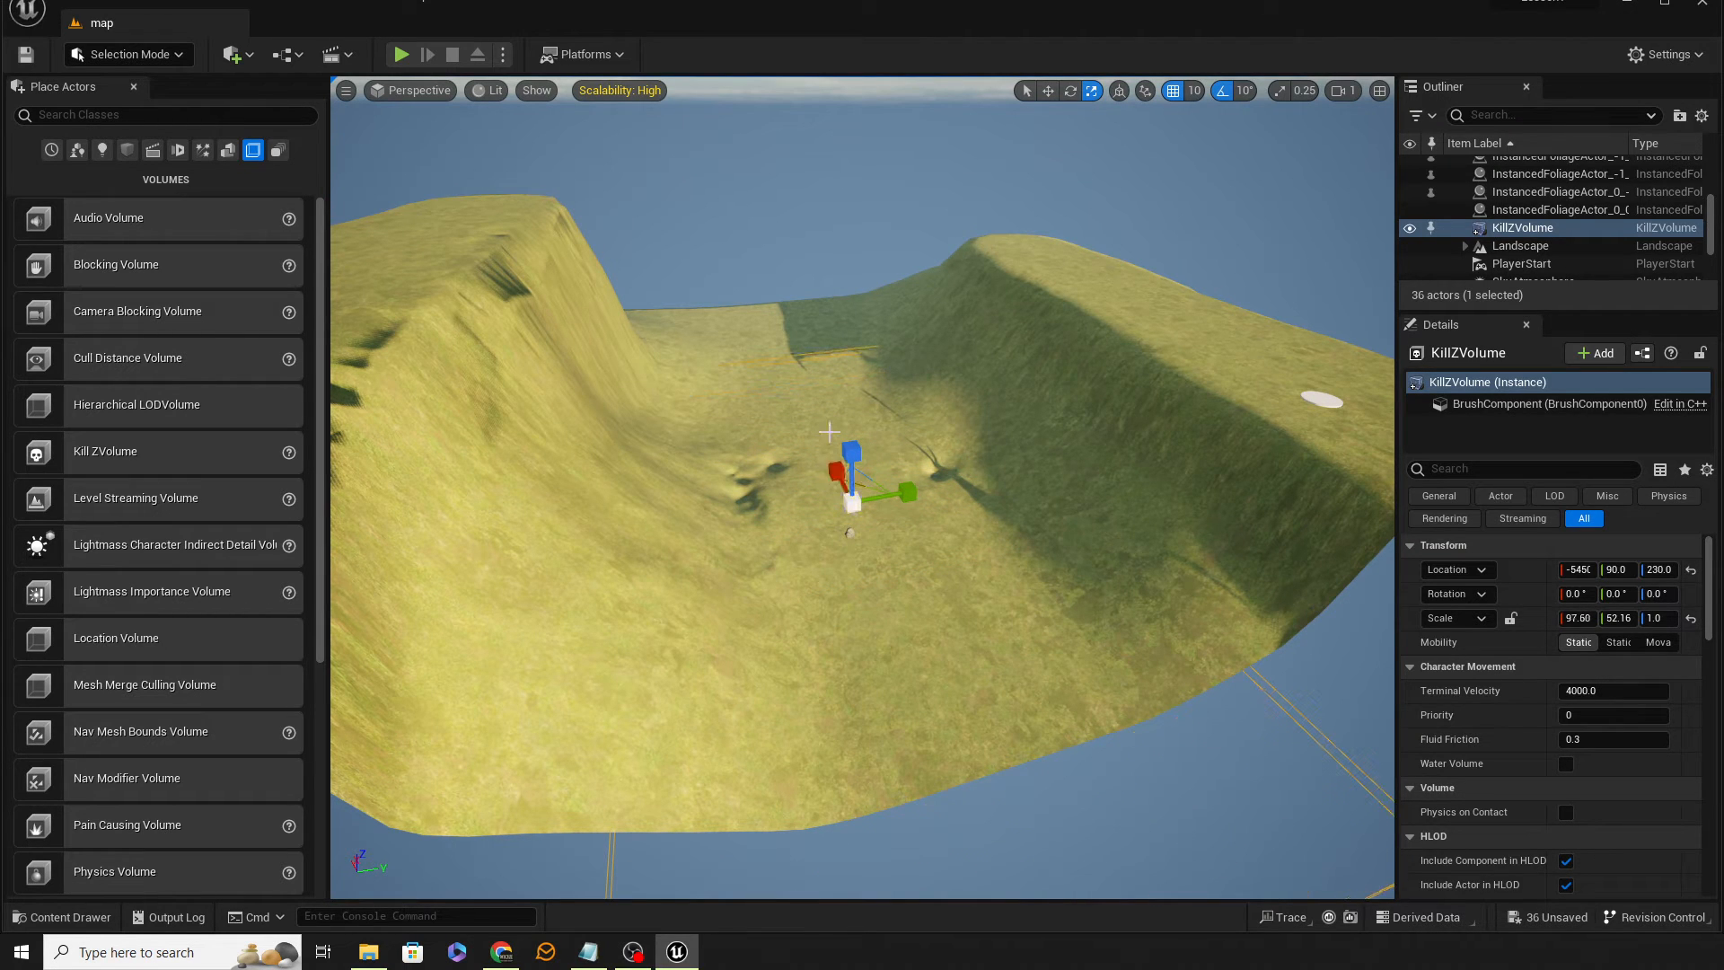
# Shift the Kill Z Volume along X down the valley and enlarge it to a scale of about 112.3 × 80.27 × 16.74
pyautogui.press('w')
pyautogui.moveTo(822, 480); pyautogui.dragTo(780, 404)
pyautogui.press('r')
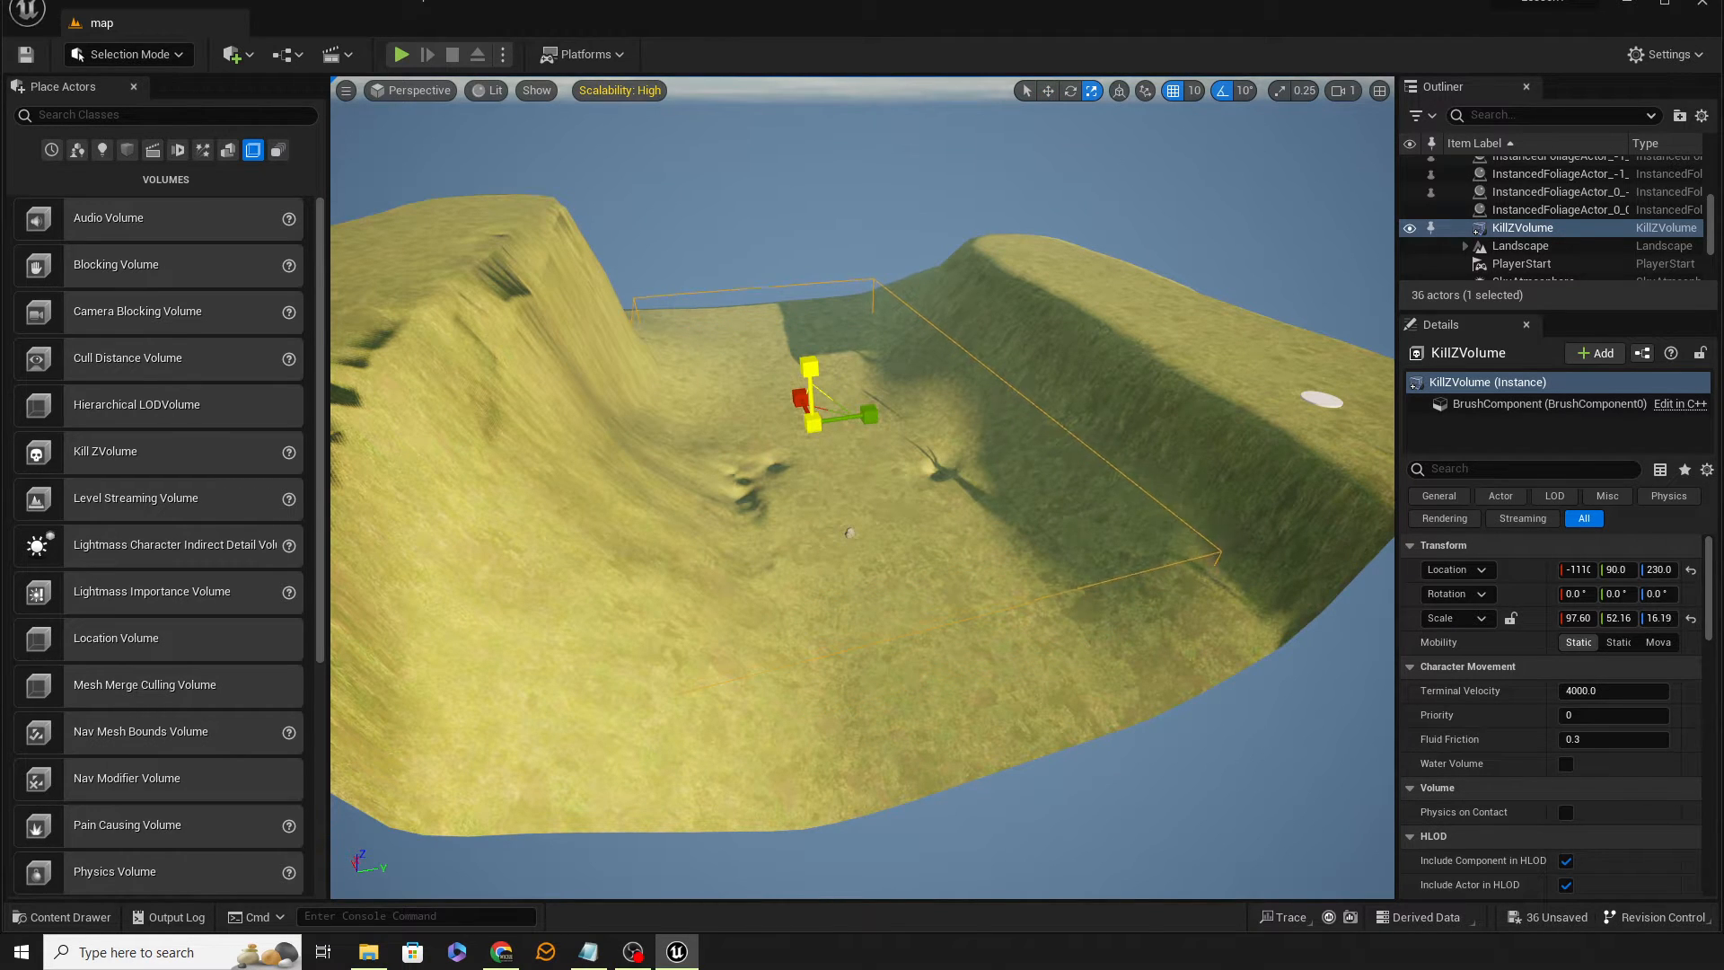
pyautogui.moveTo(810, 367); pyautogui.dragTo(810, 358)
pyautogui.moveTo(862, 452); pyautogui.dragTo(941, 382, button='right')
pyautogui.moveTo(952, 374); pyautogui.dragTo(956, 370)
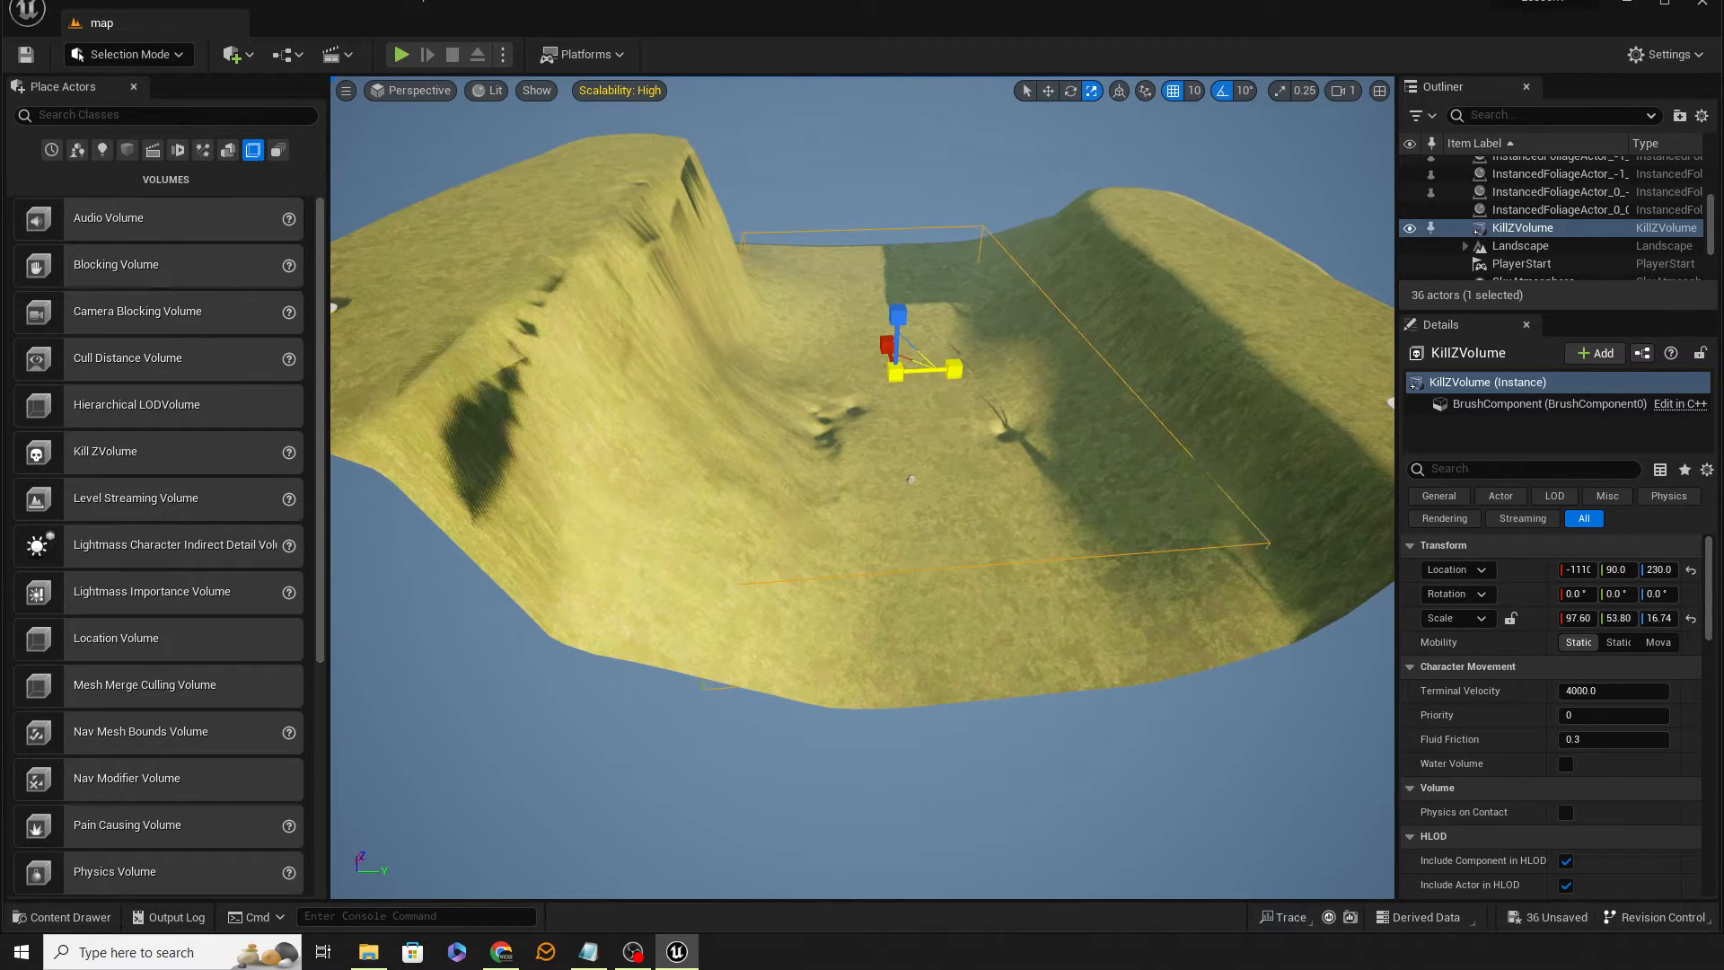
pyautogui.moveTo(907, 374); pyautogui.dragTo(893, 353, button='right')
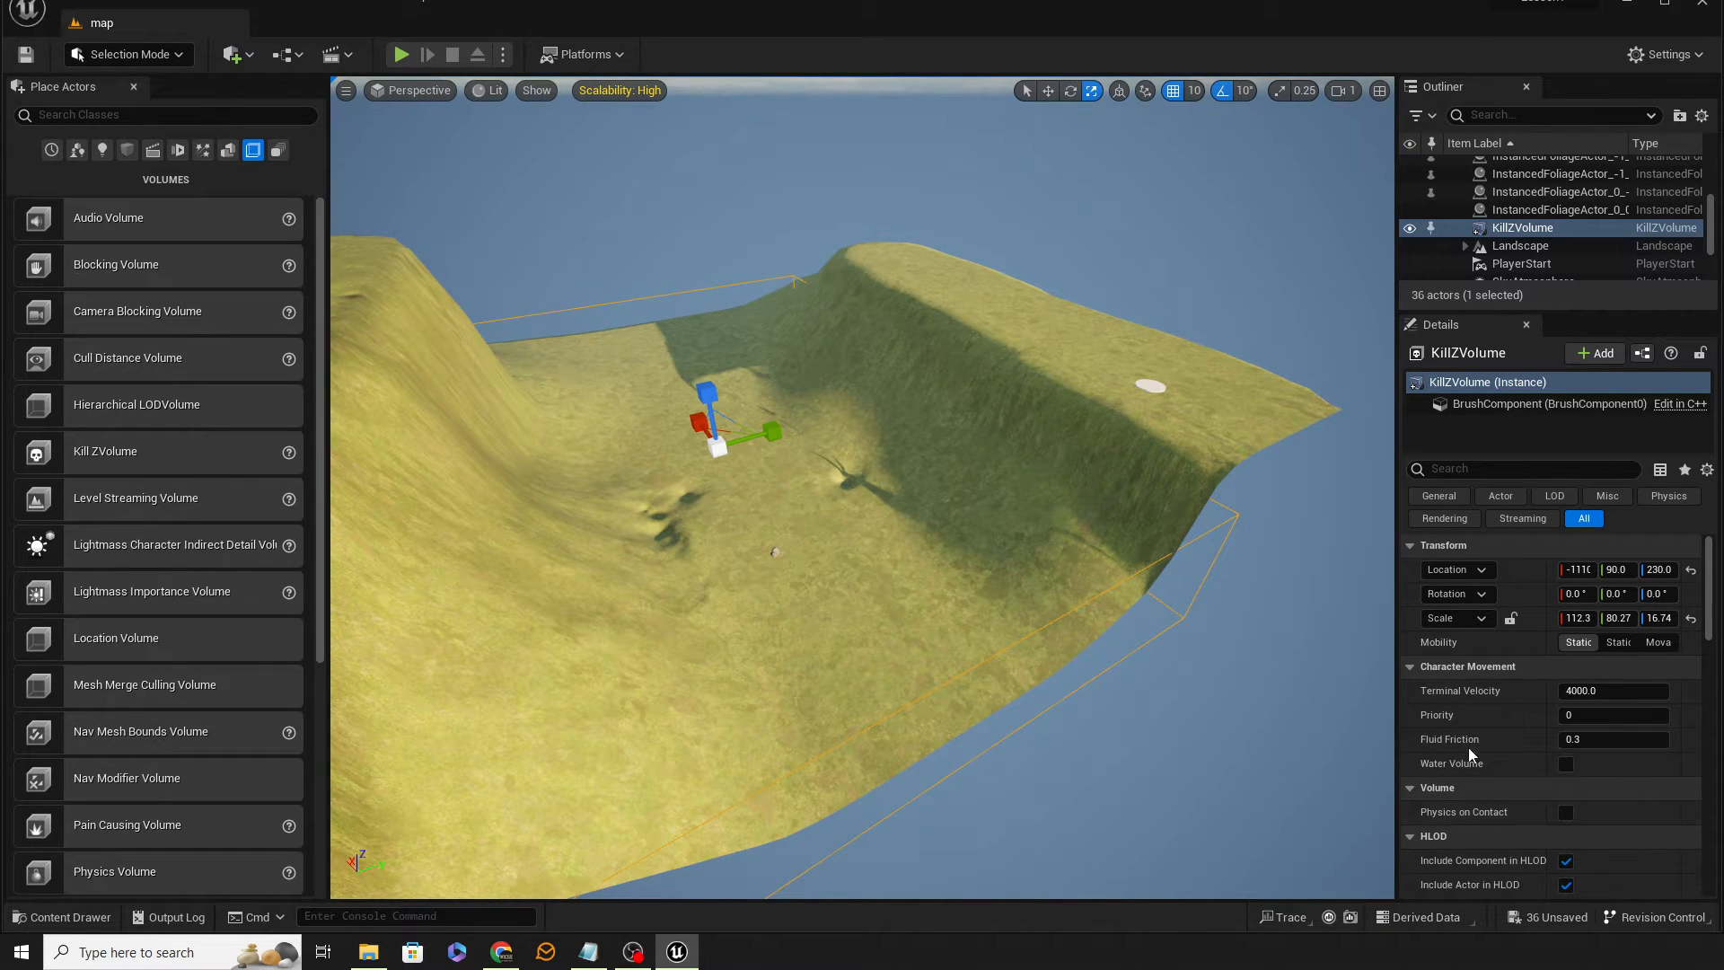
# Save the level and playtest it, running the character off the start platform into the valley's kill volume
pyautogui.moveTo(863, 425); pyautogui.dragTo(679, 330, button='right')
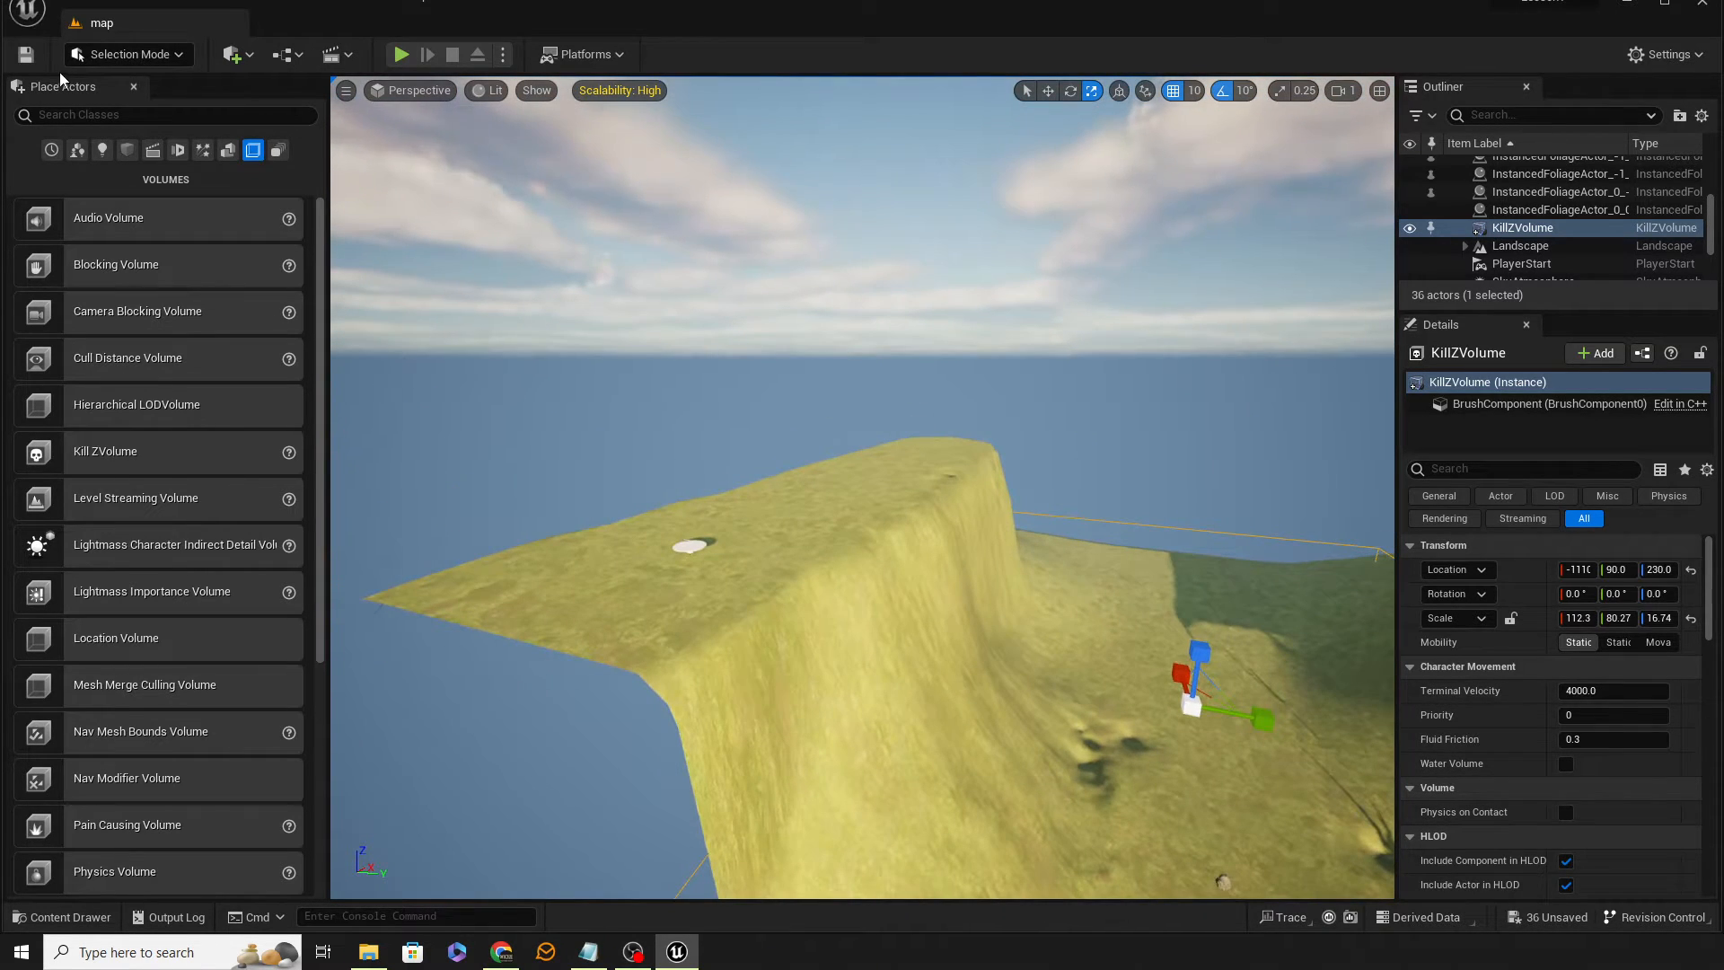
pyautogui.click(20, 58)
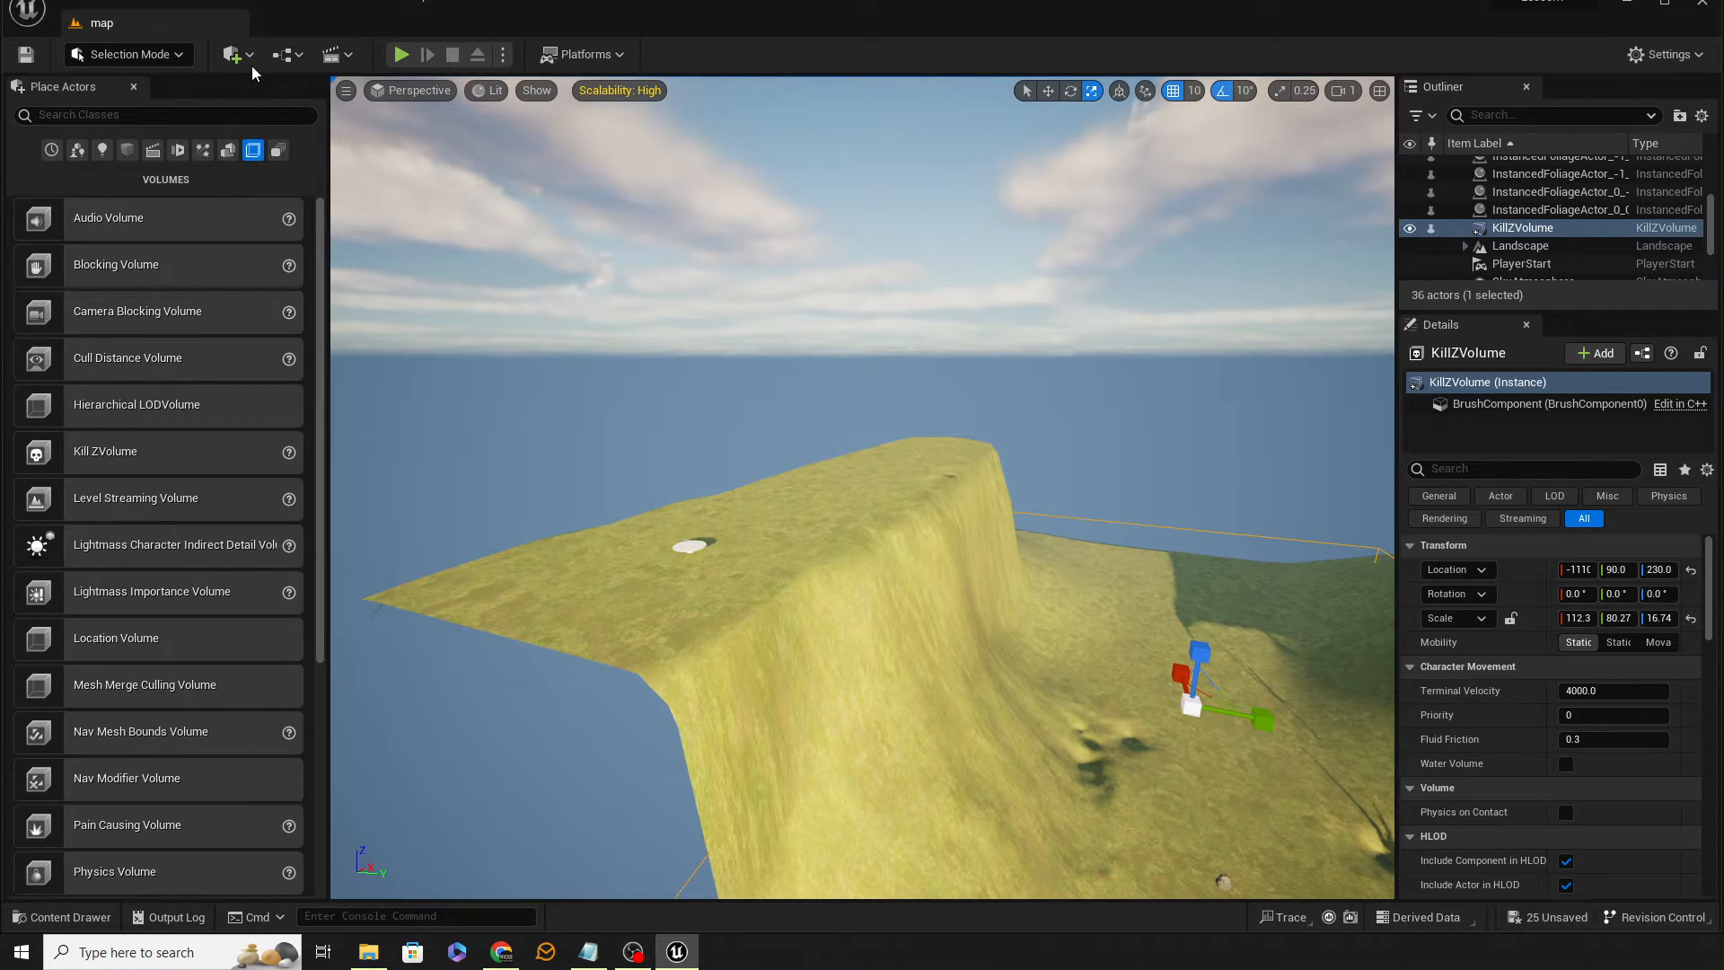
pyautogui.click(401, 55)
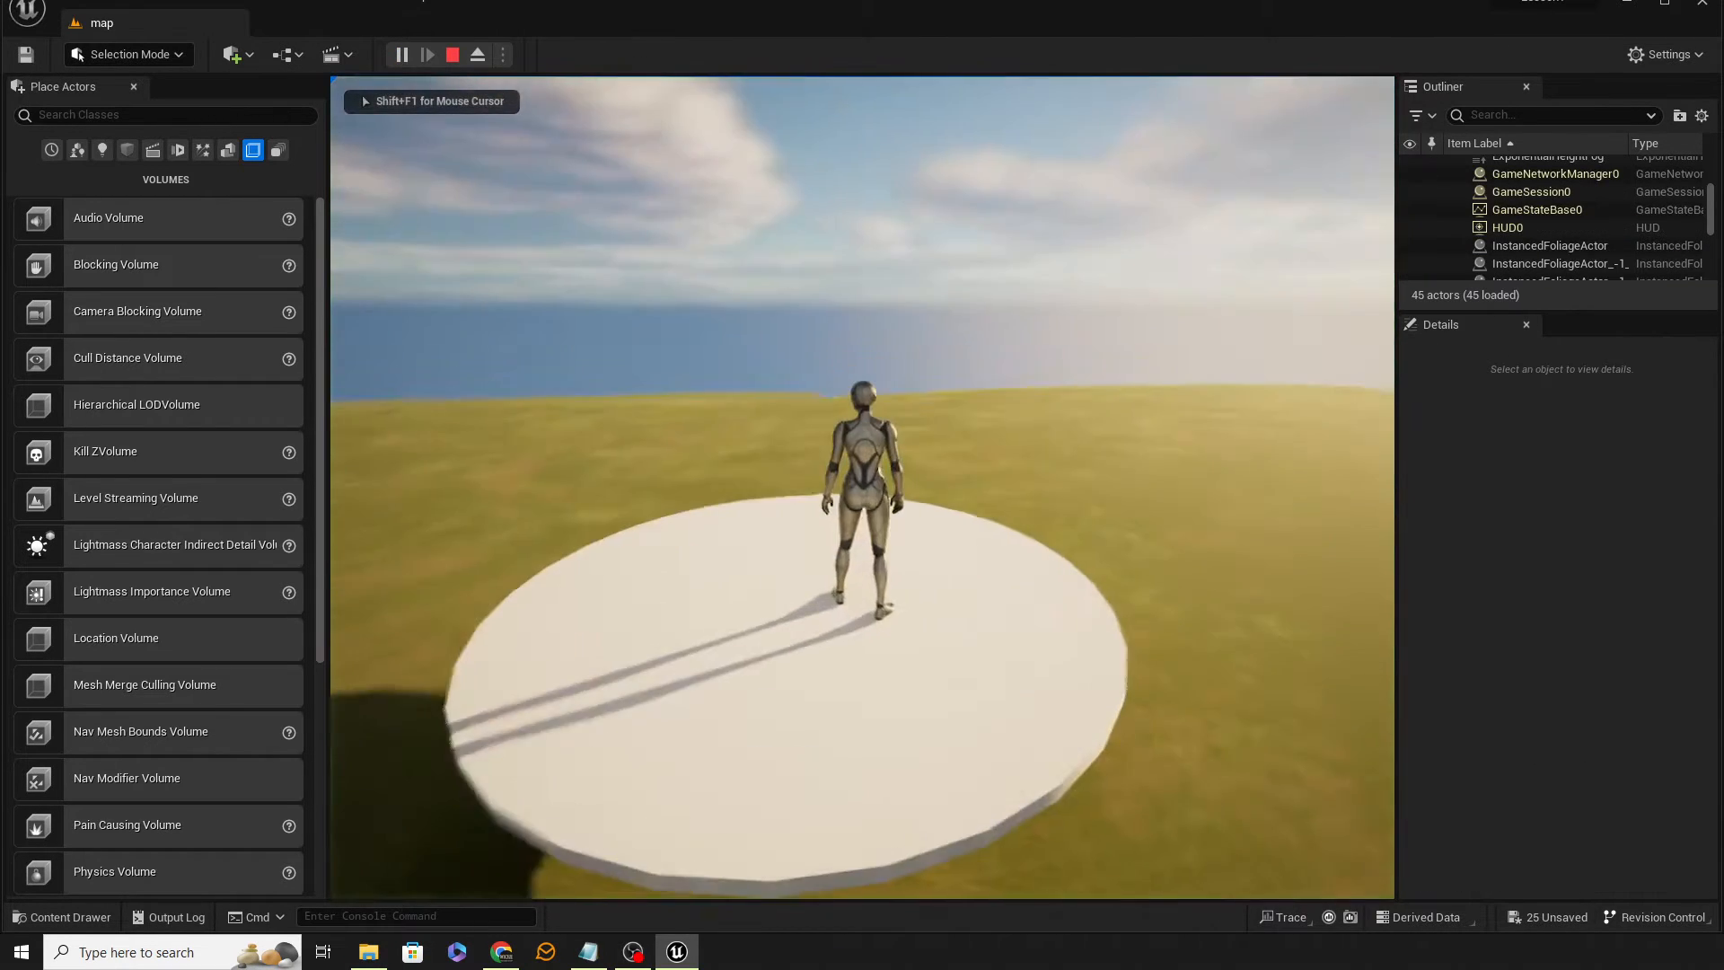
pyautogui.press('w')
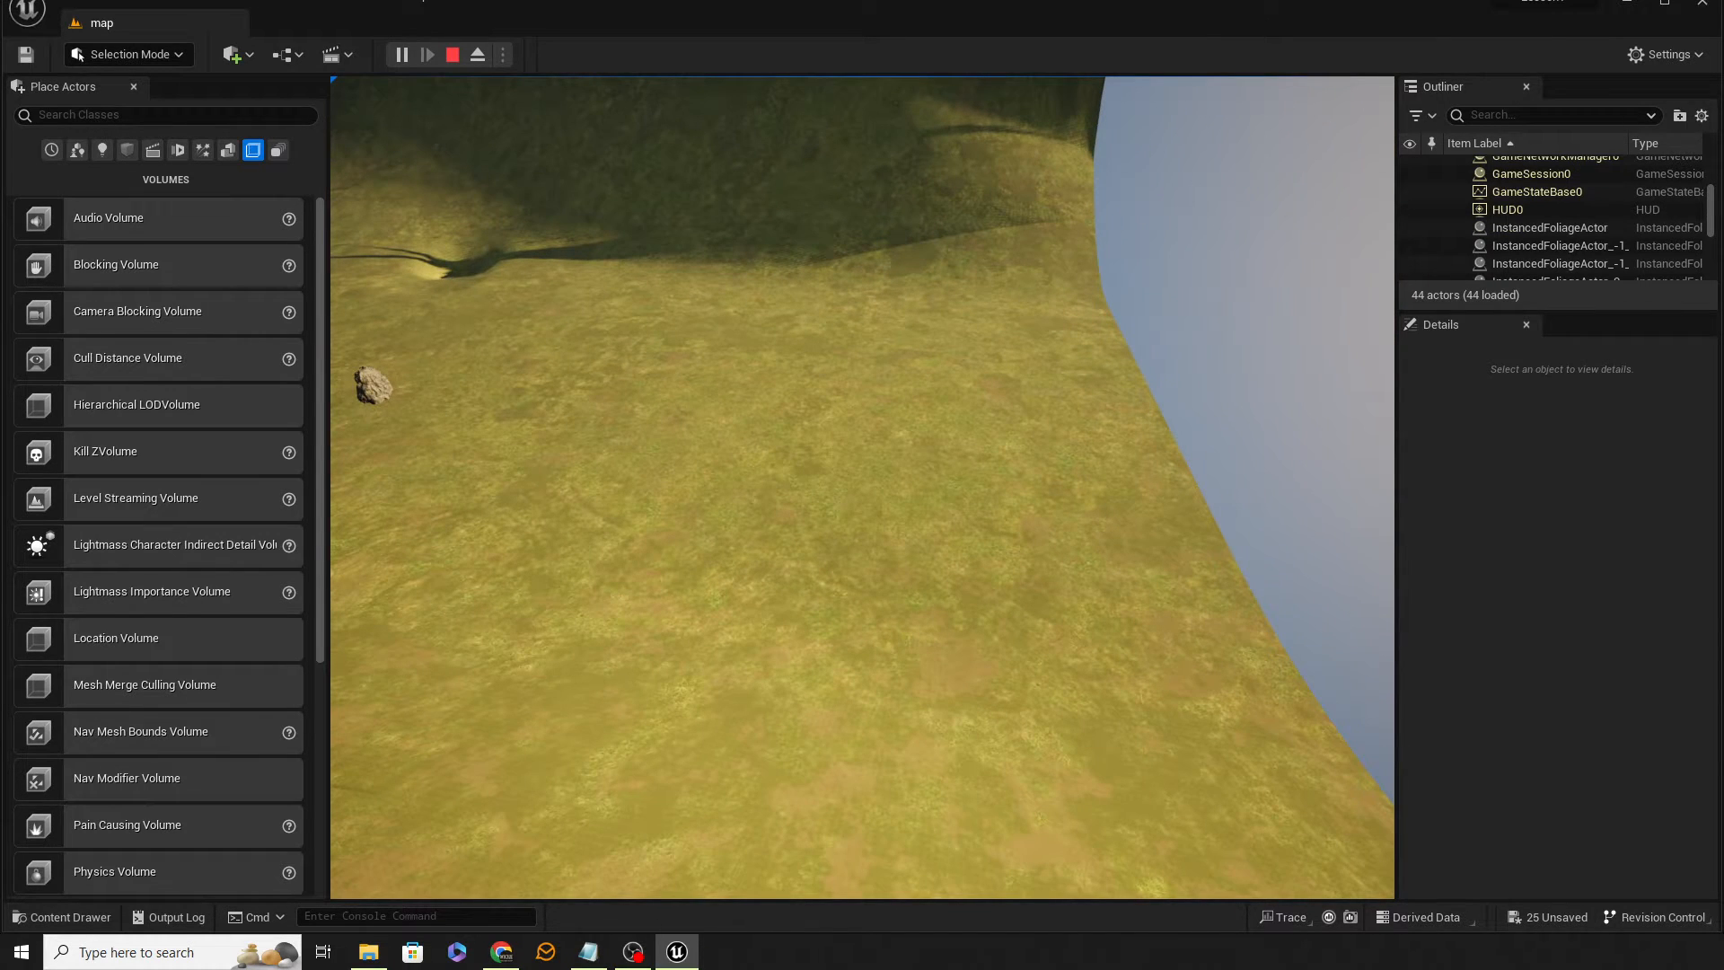
# Stop the playtest and return to editing the level
pyautogui.press('Escape')
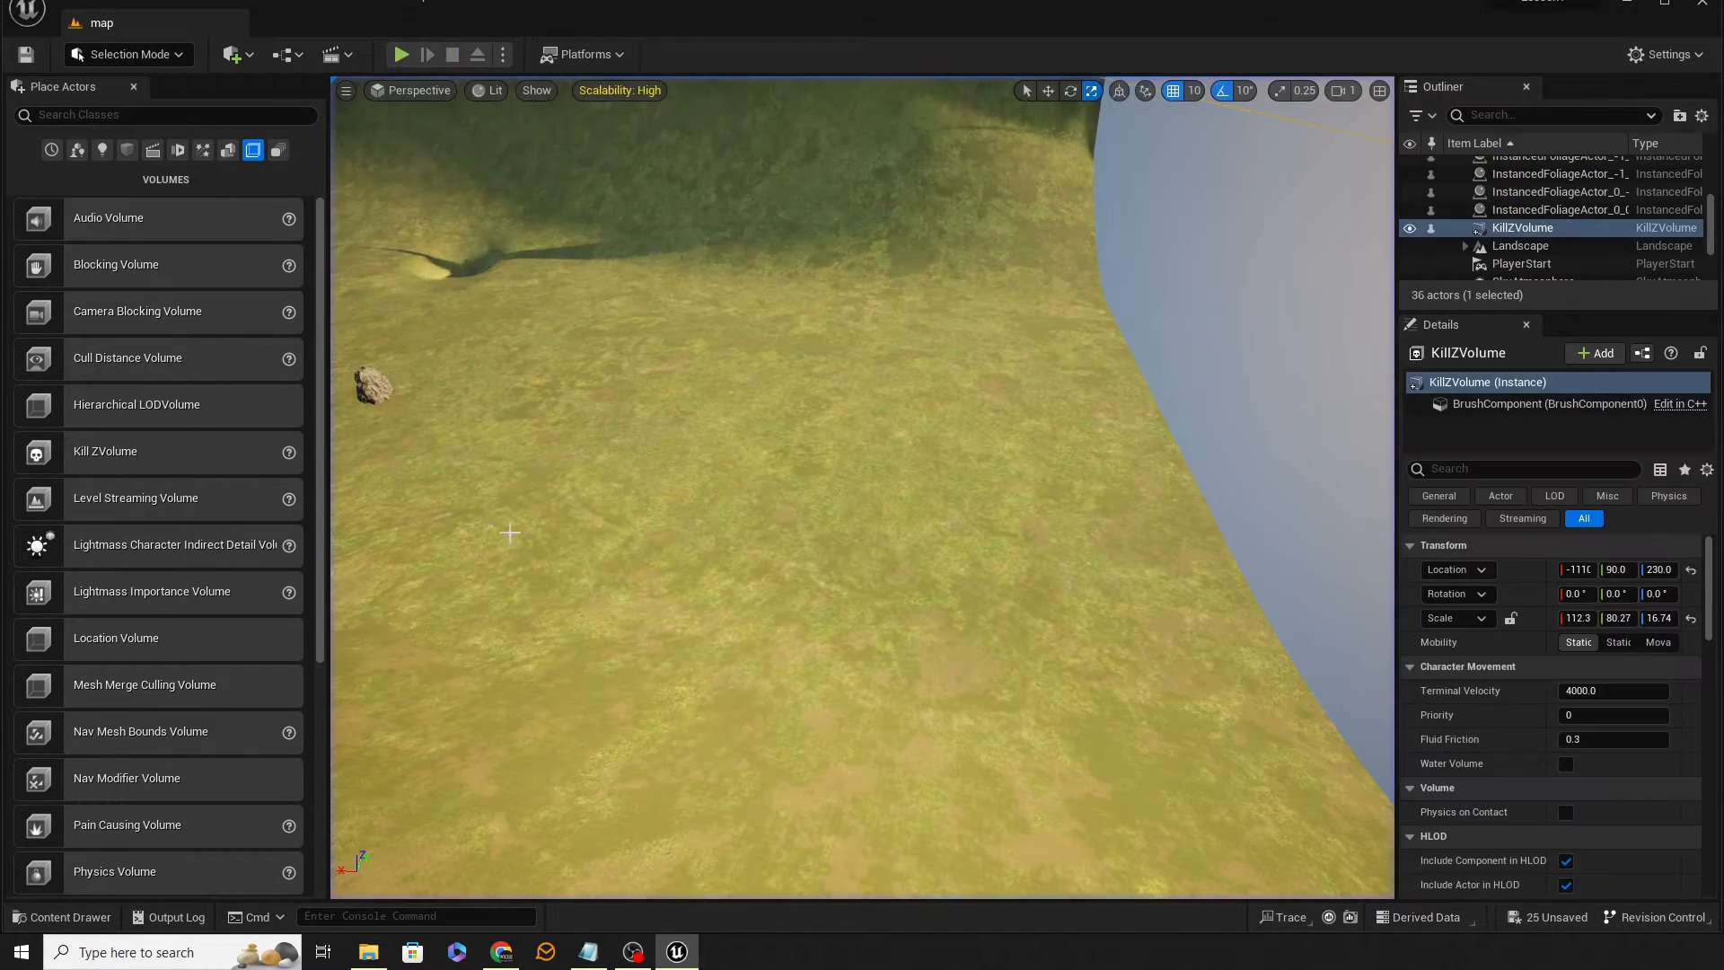
pyautogui.moveTo(507, 531); pyautogui.dragTo(745, 539, button='right')
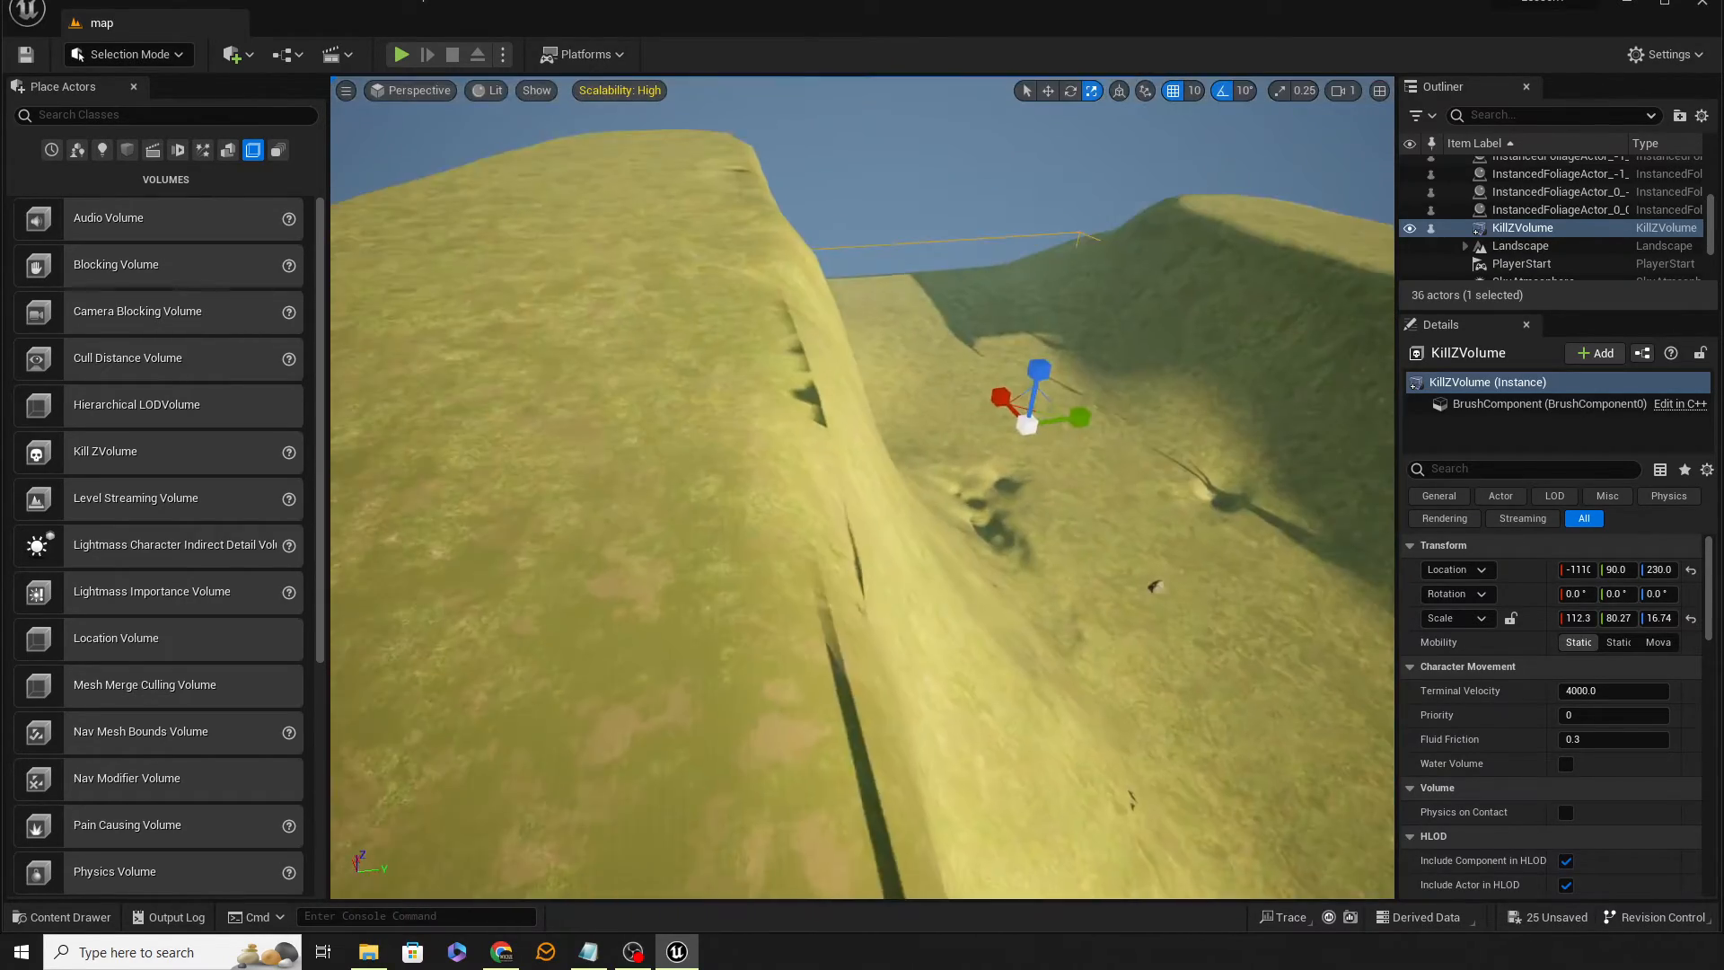
pyautogui.moveTo(862, 485); pyautogui.dragTo(867, 445, button='right')
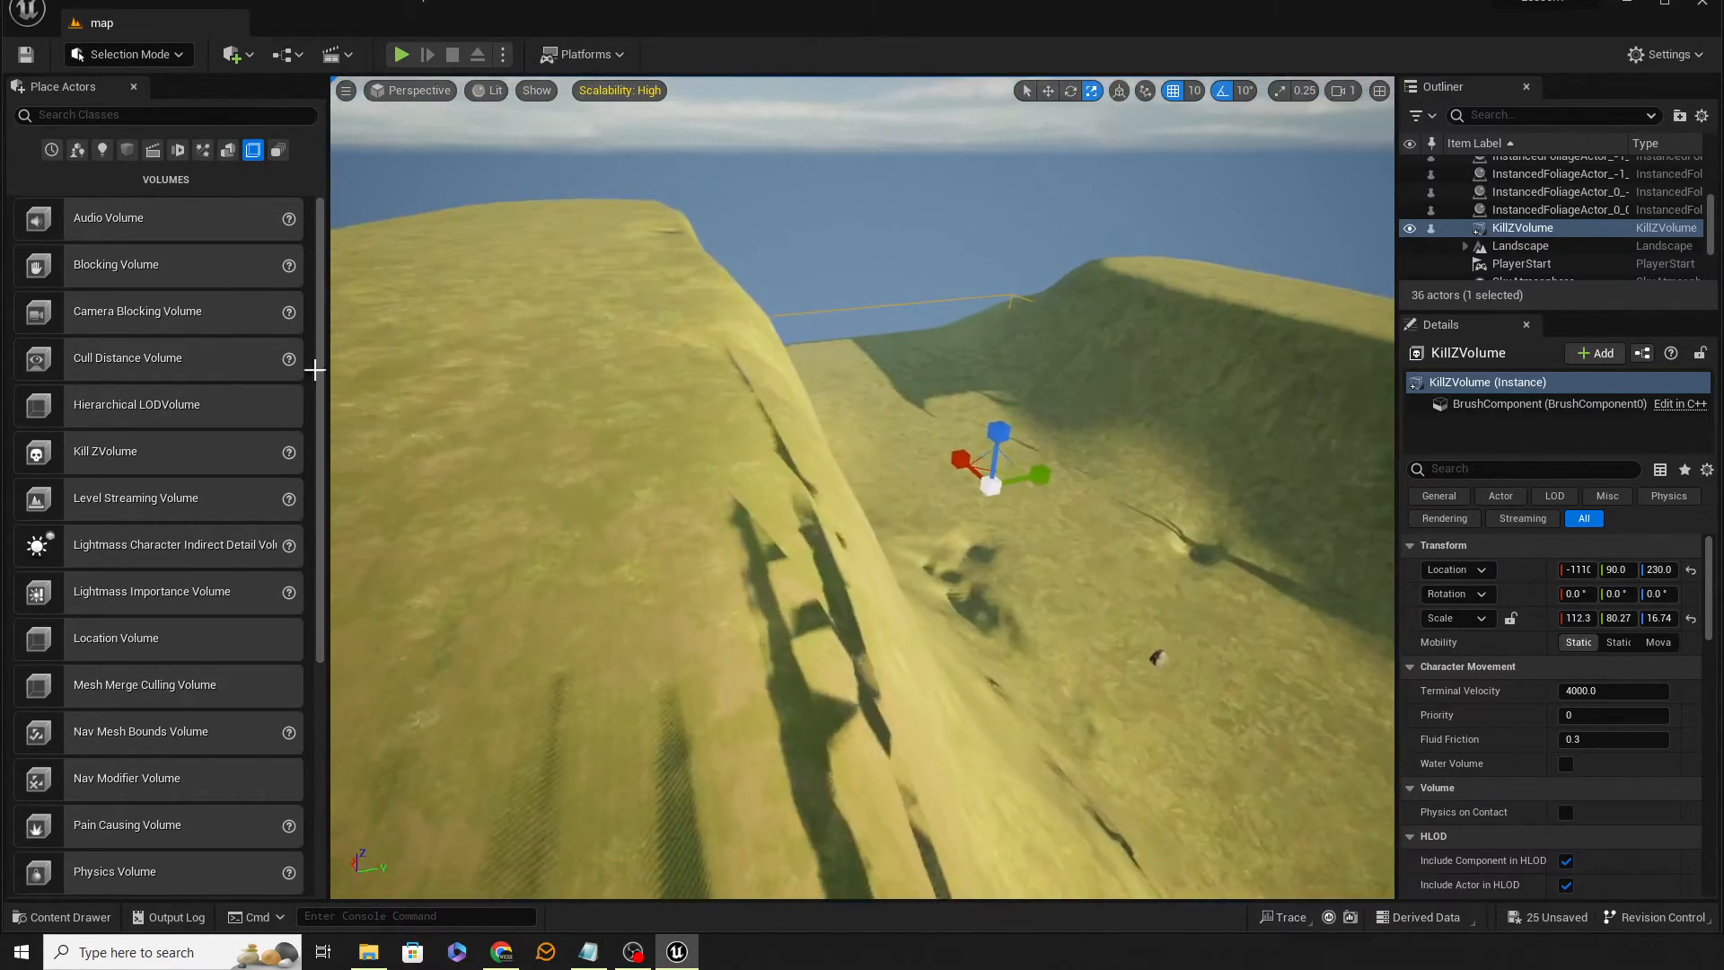
# Place a cube on the hilltop near the valley edge and add two copies of it in a row along Y
pyautogui.click(128, 150)
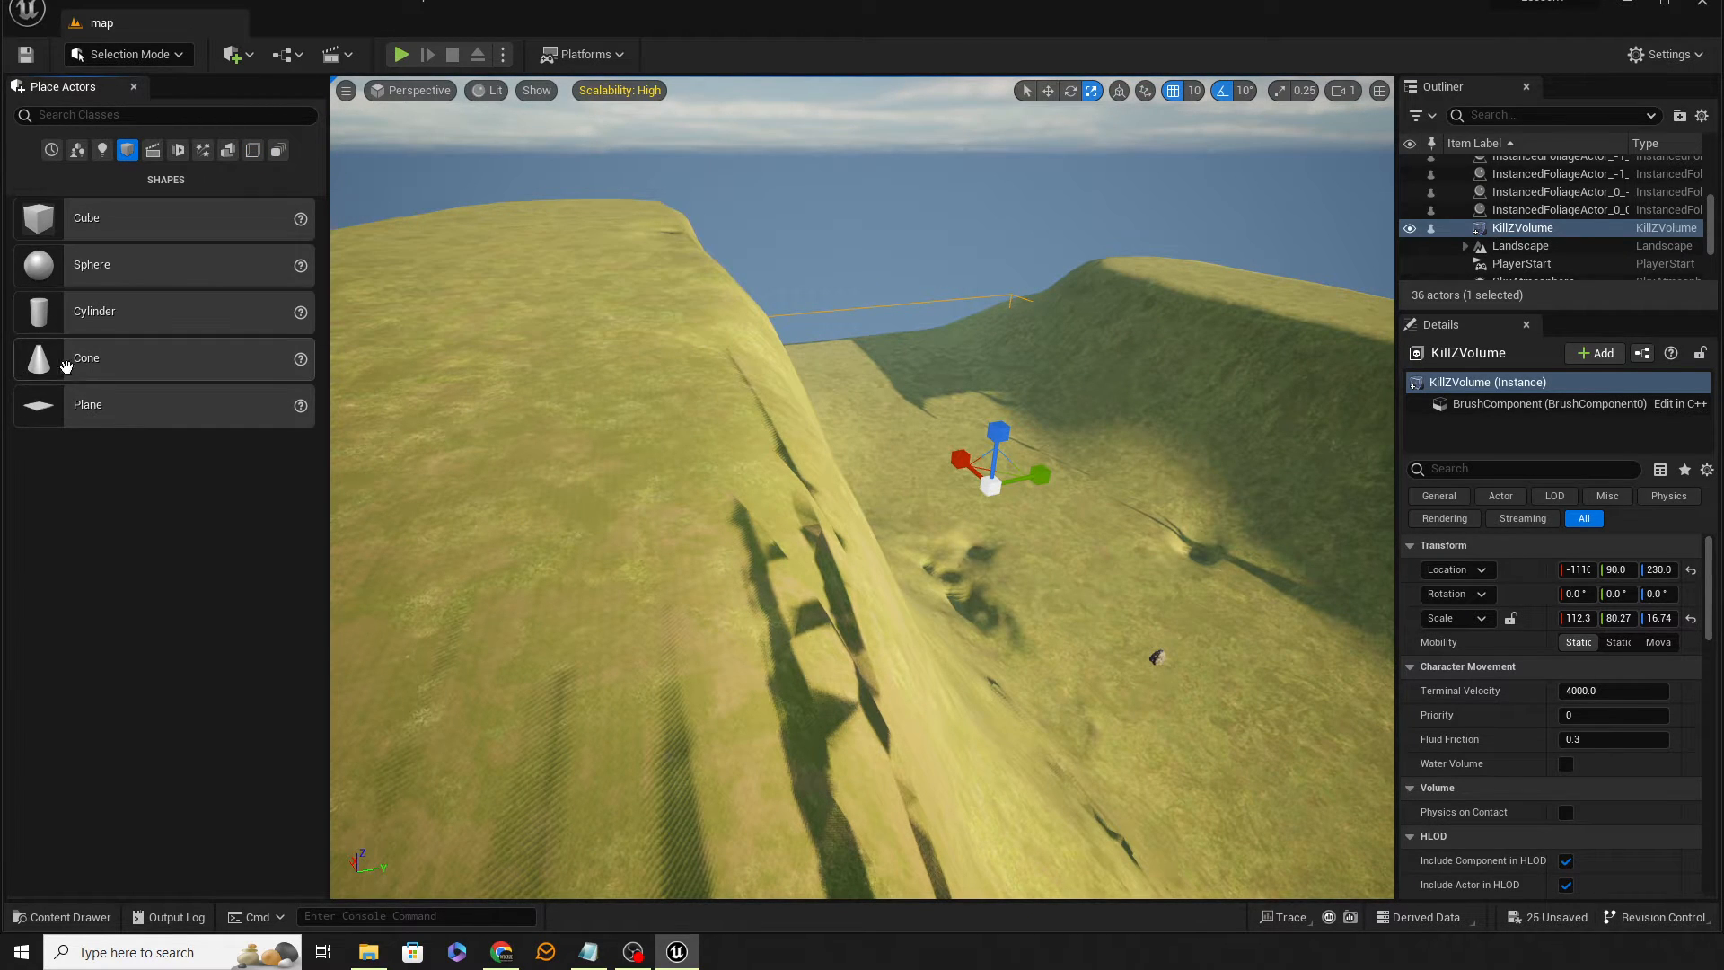
pyautogui.moveTo(38, 225); pyautogui.dragTo(717, 585)
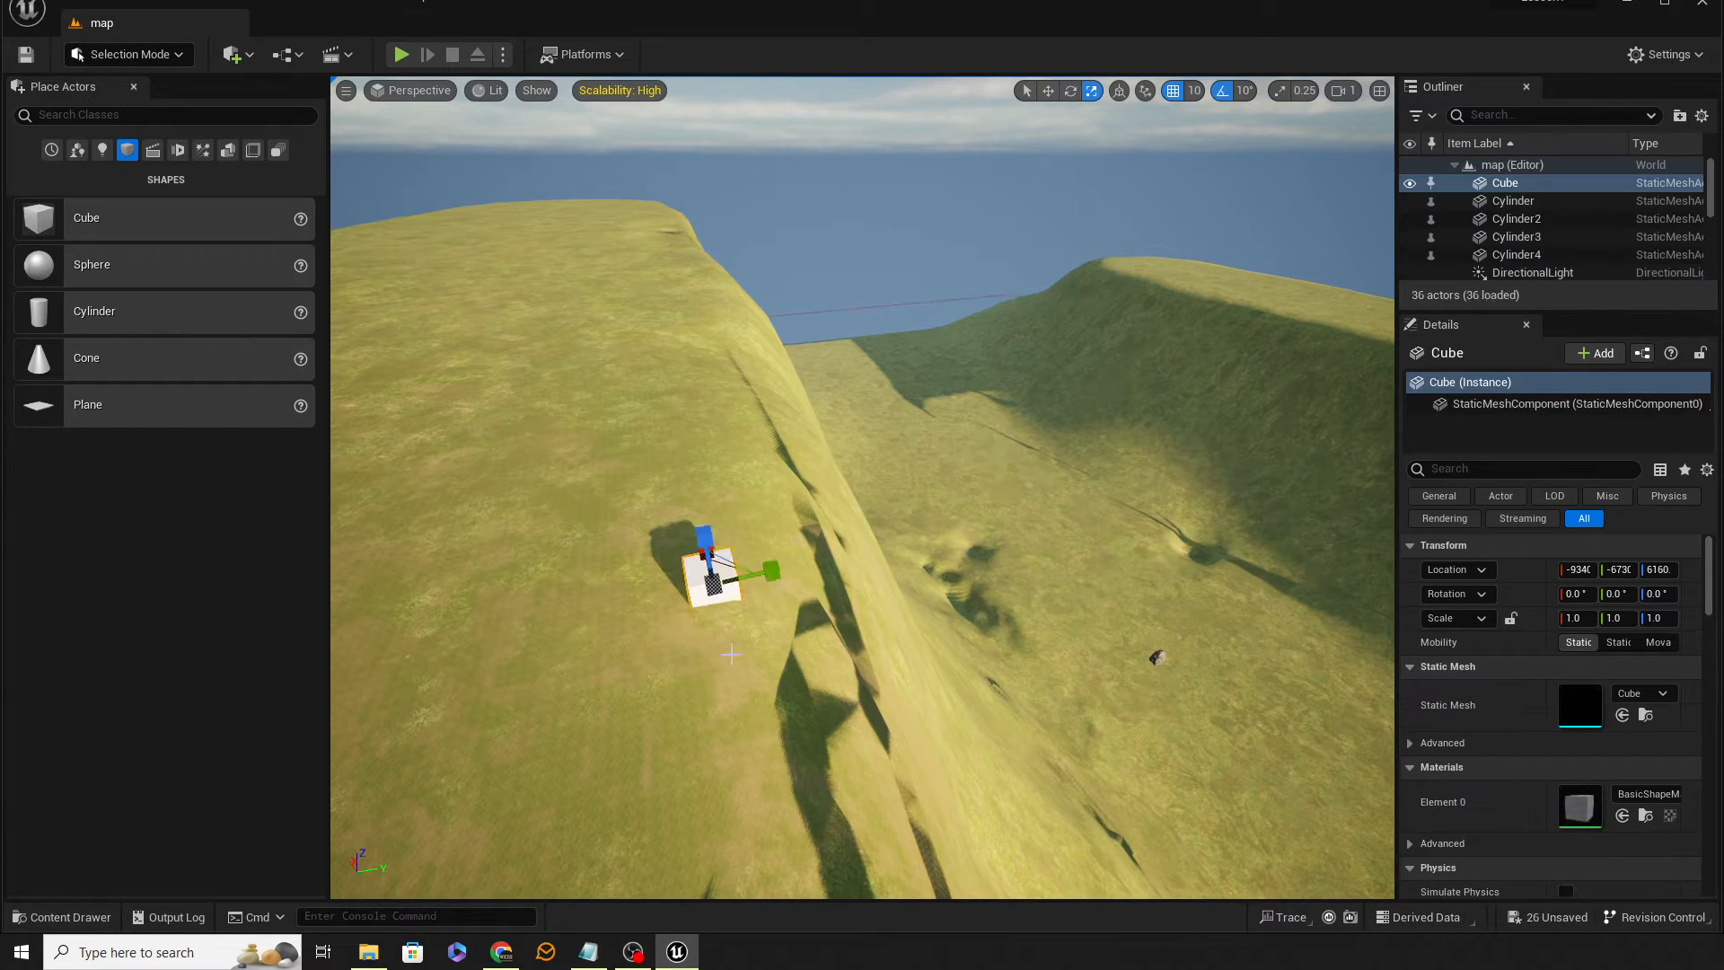
pyautogui.moveTo(717, 586); pyautogui.dragTo(760, 559, button='right')
pyautogui.press('w')
pyautogui.press('s')
pyautogui.press('w')
pyautogui.keyDown('alt'); pyautogui.moveTo(770, 572); pyautogui.dragTo(1077, 593); pyautogui.keyUp('alt')
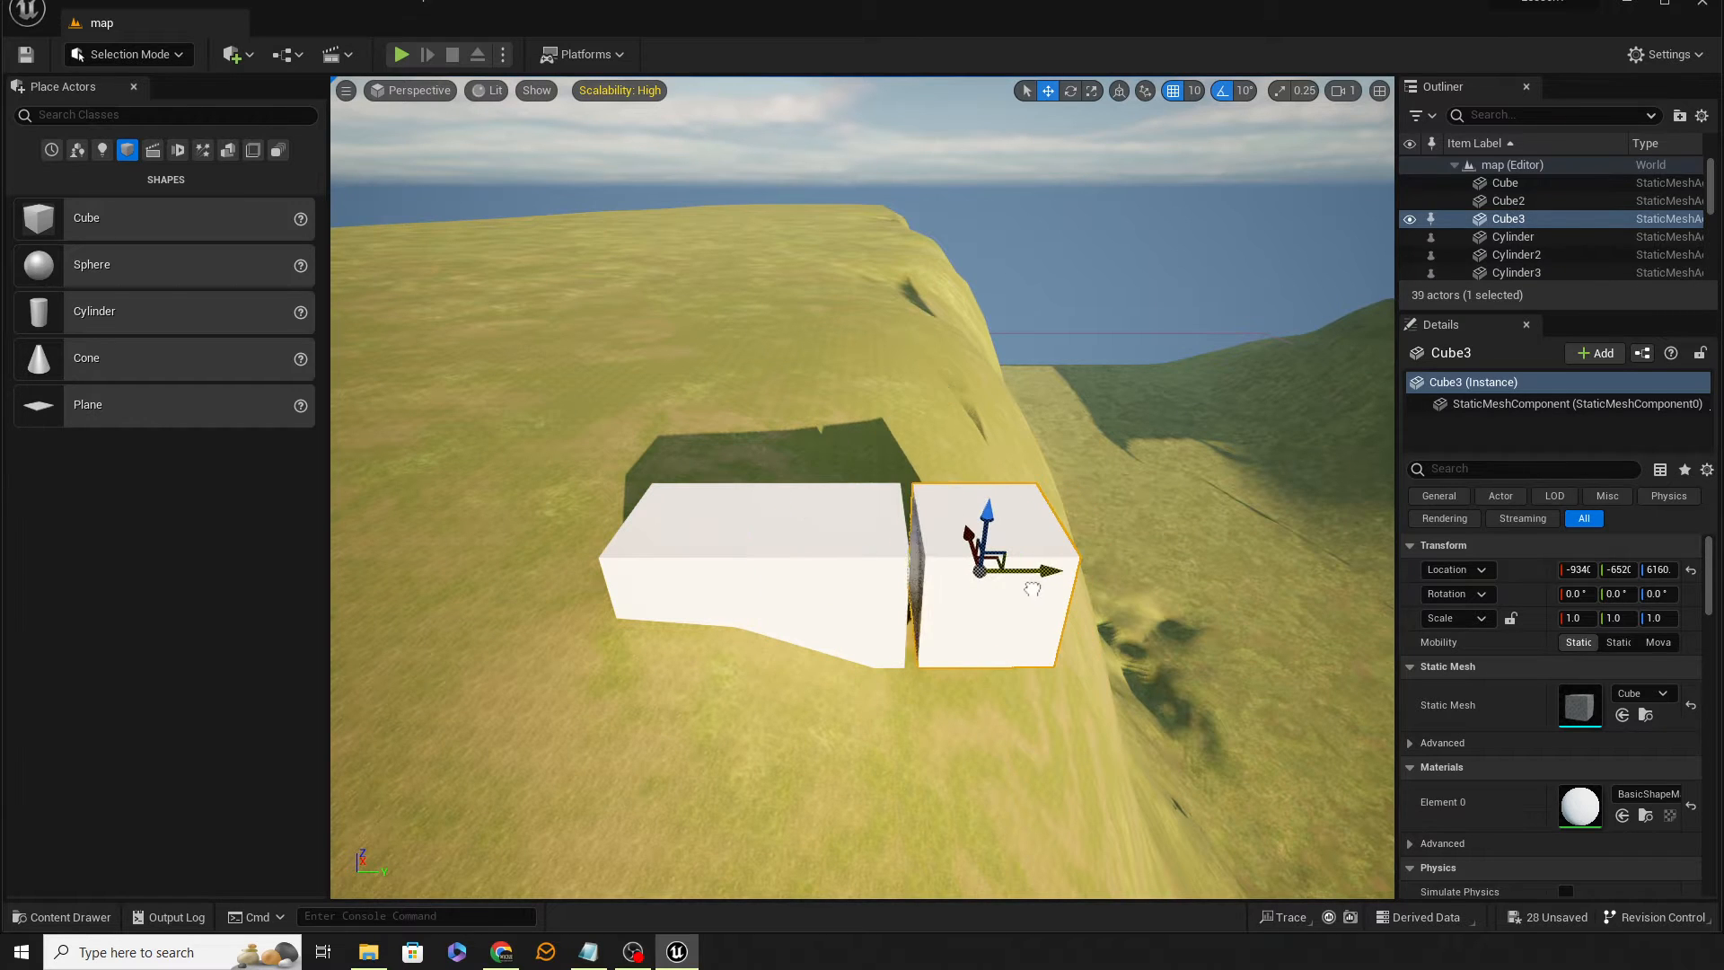
# Remove the row of three cubes from the hilltop
pyautogui.press('Delete')
pyautogui.press('Delete')
pyautogui.press('Delete')
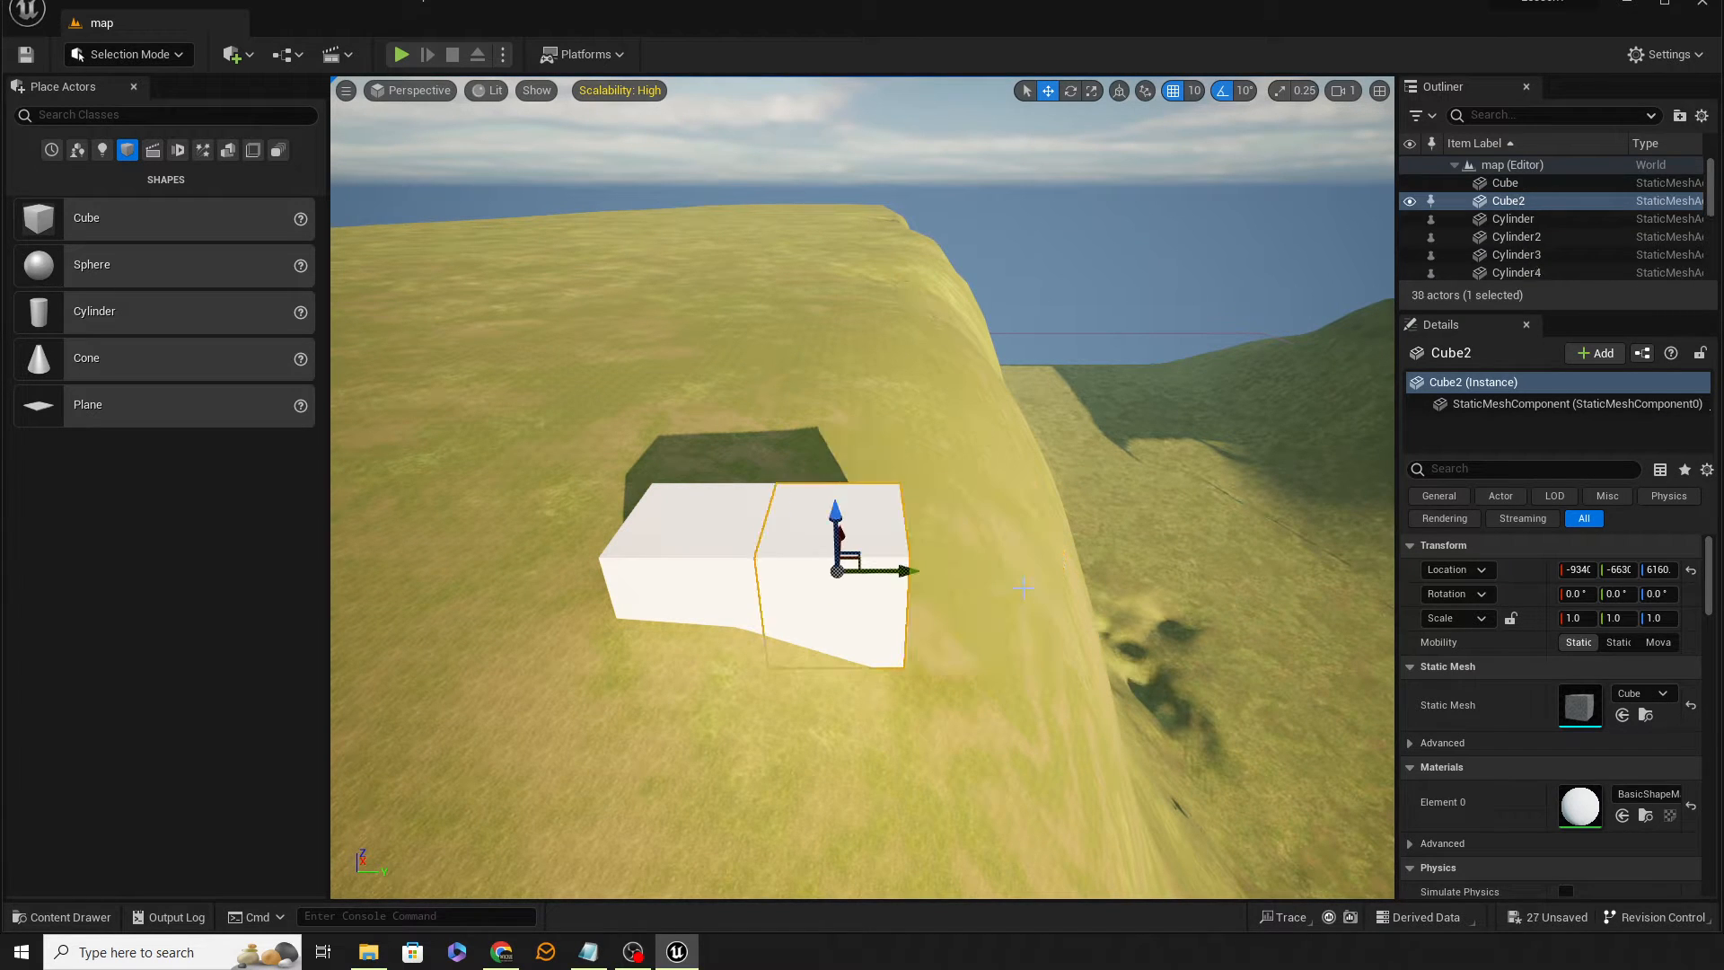
pyautogui.press('f')
pyautogui.moveTo(930, 585)
pyautogui.mouseDown(button='right')
pyautogui.moveTo(1015, 579)
pyautogui.moveTo(1015, 561)
pyautogui.moveTo(930, 585)
pyautogui.mouseUp(button='right')
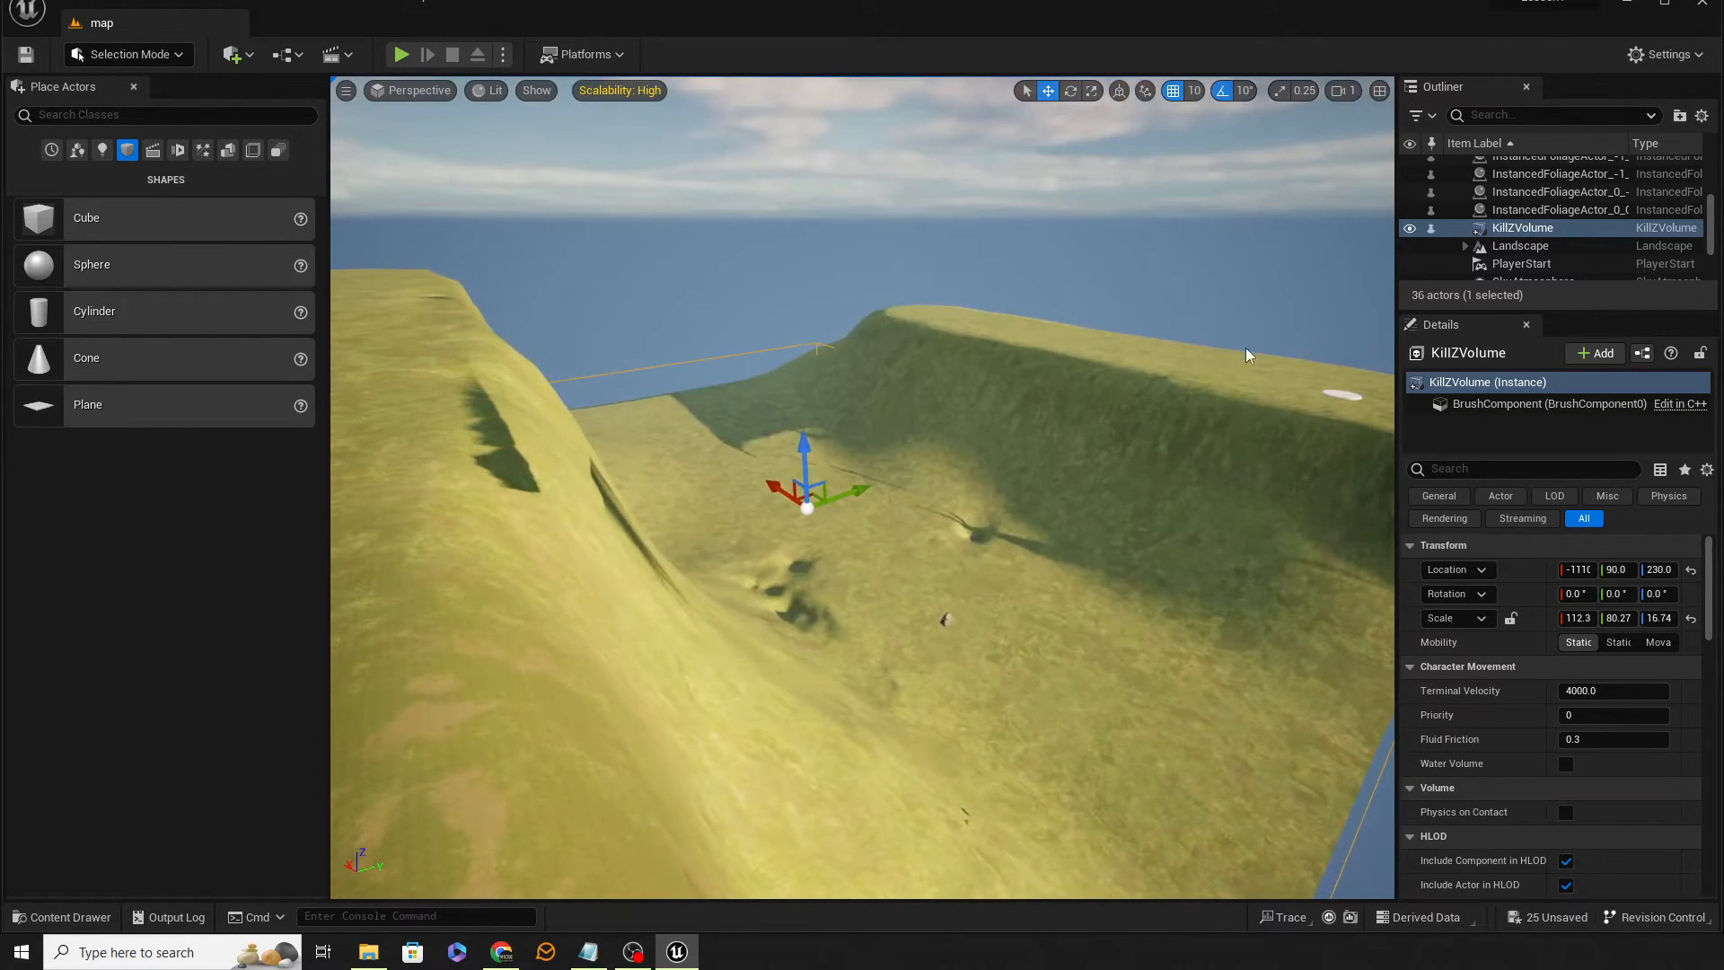
pyautogui.moveTo(763, 540); pyautogui.dragTo(646, 583, button='right')
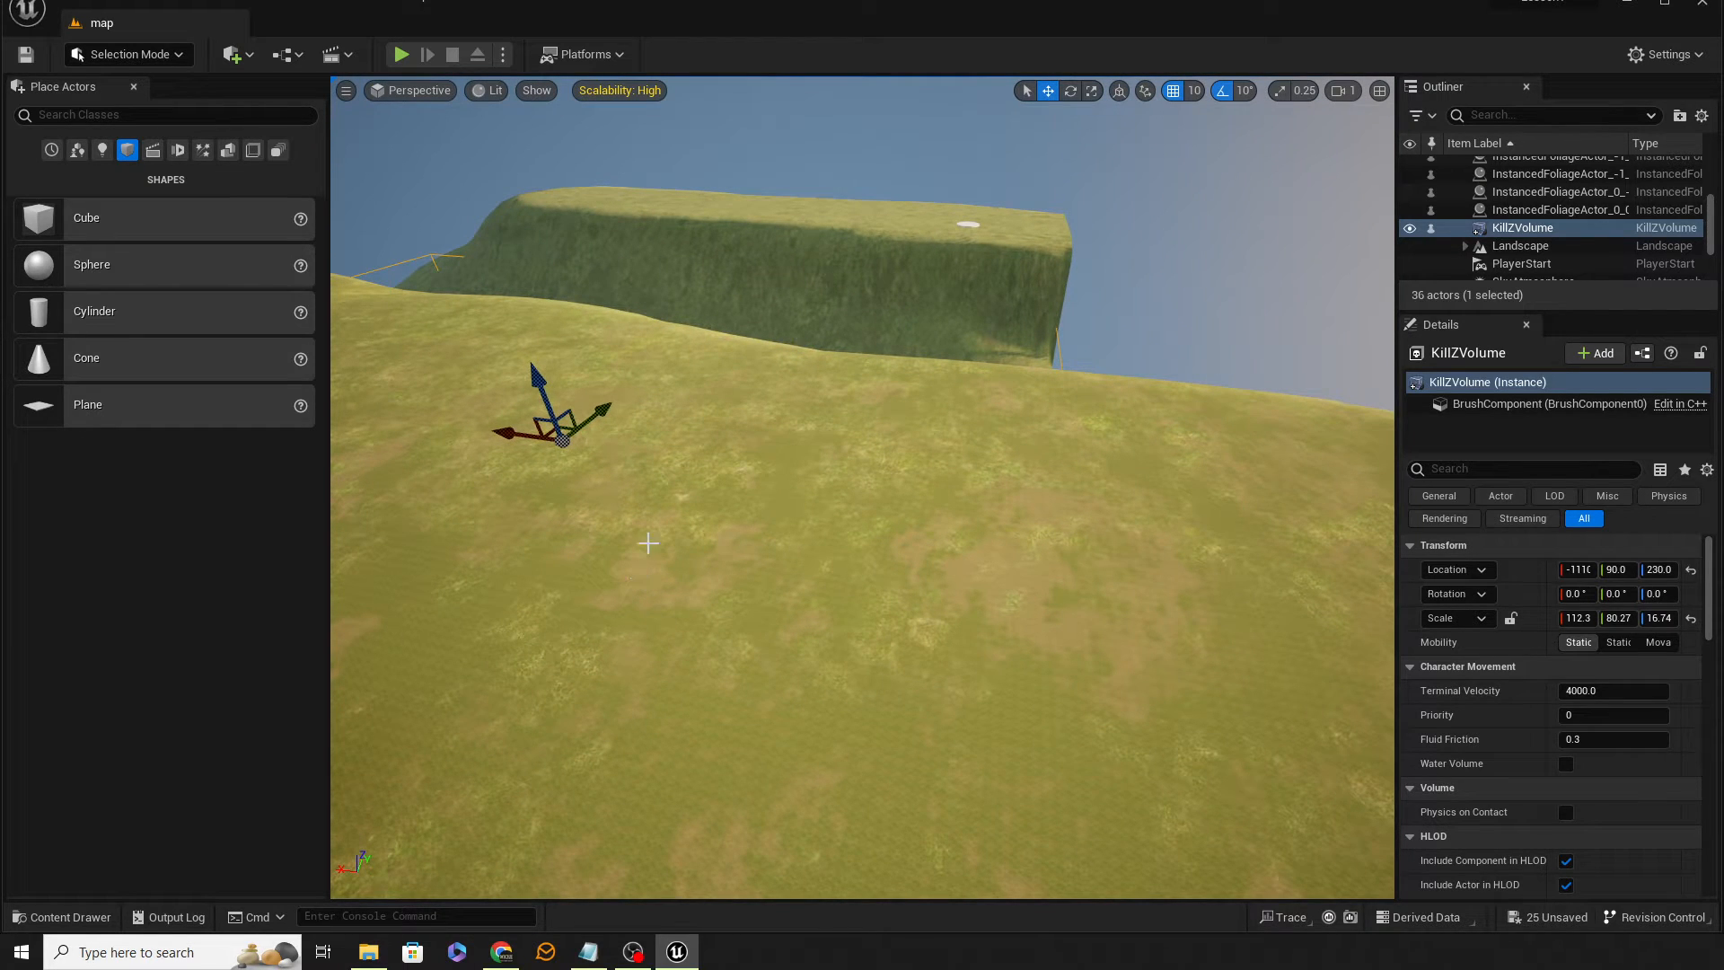
# Enable the Procedural Content Generation Framework plugin and restart the editor
pyautogui.click(108, 3)
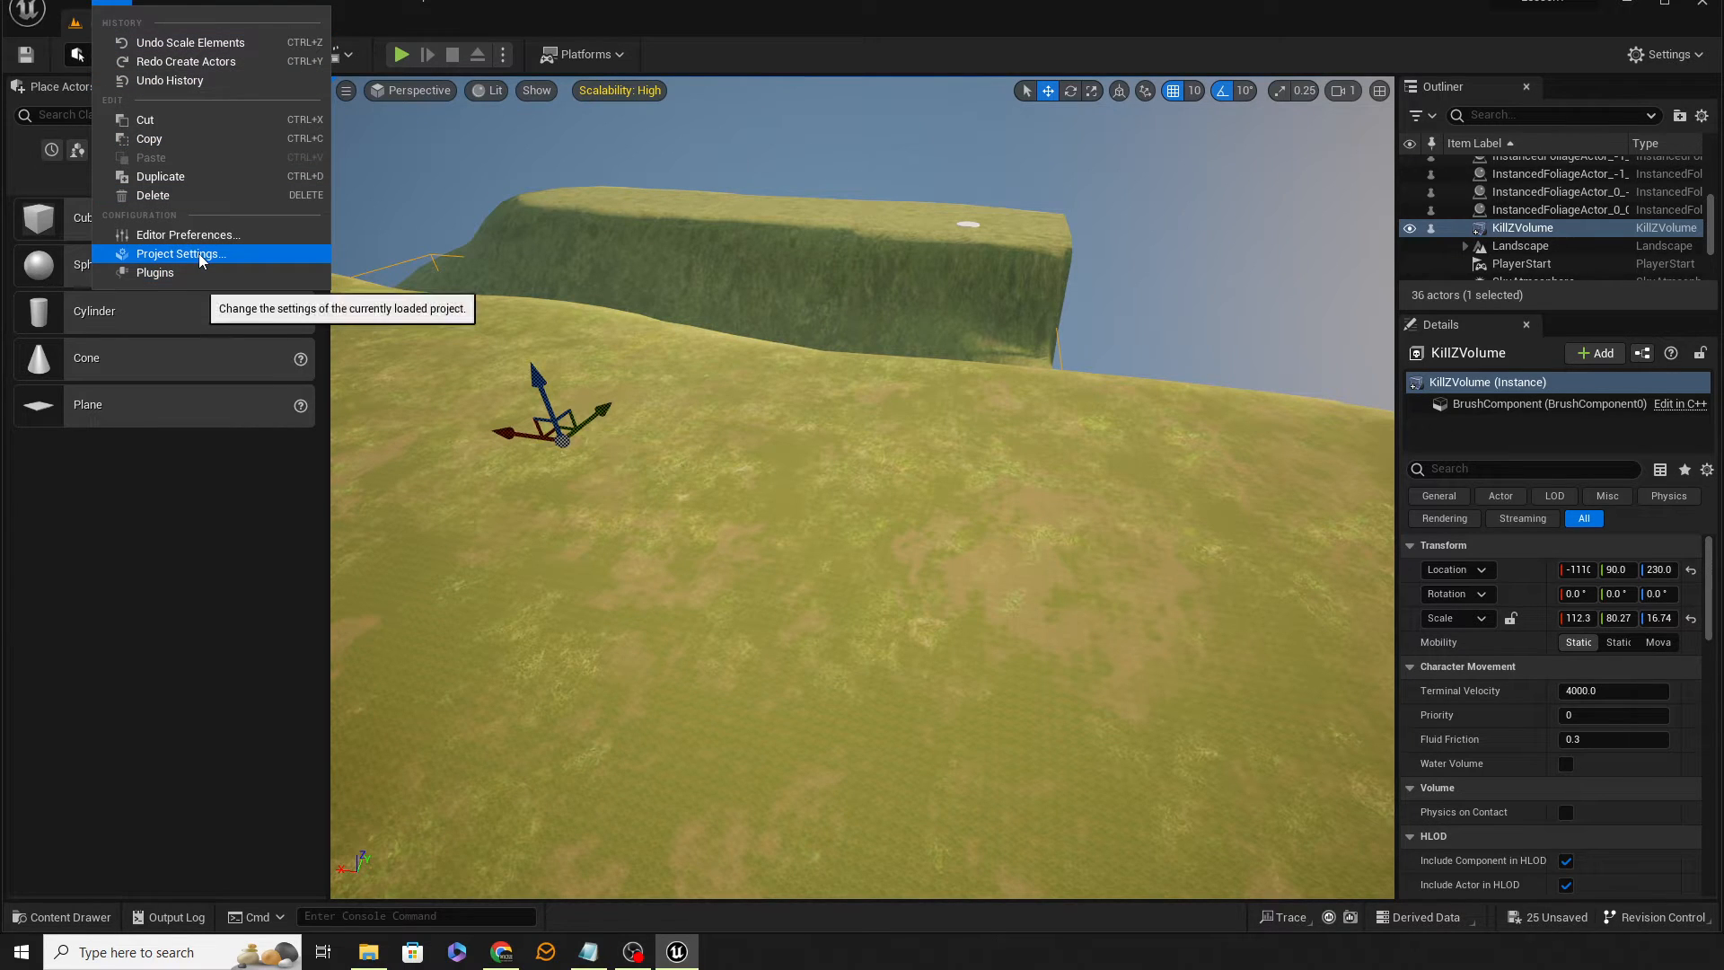
pyautogui.click(180, 272)
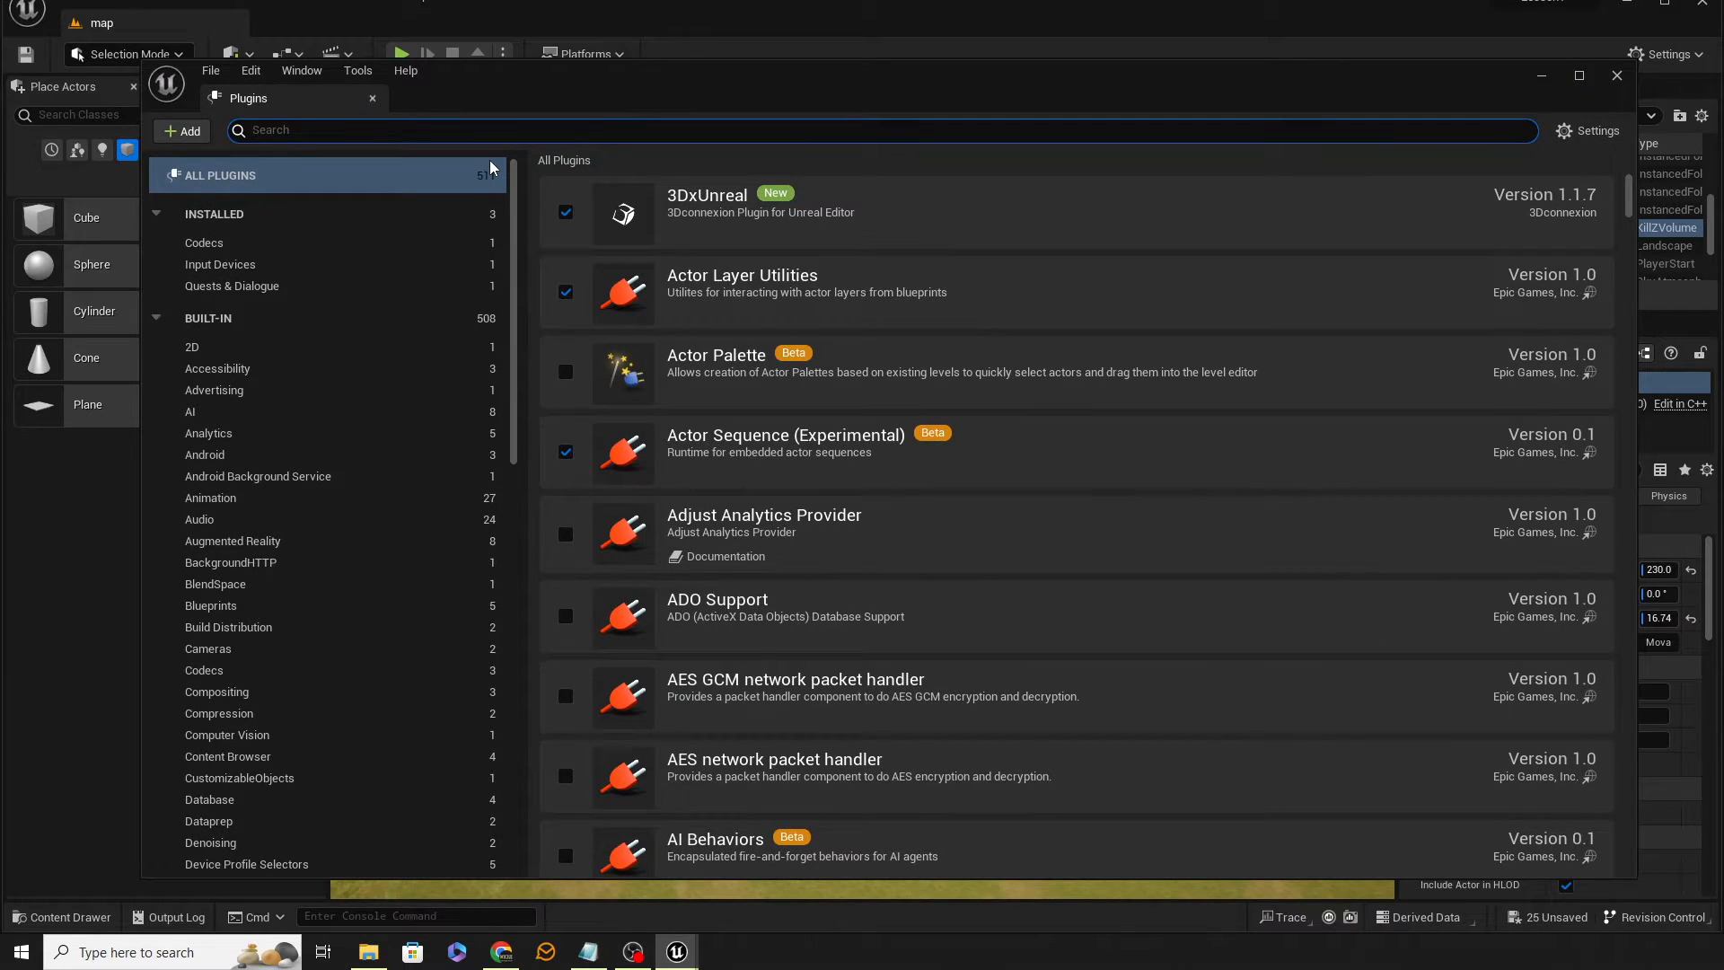
pyautogui.write('procedural')
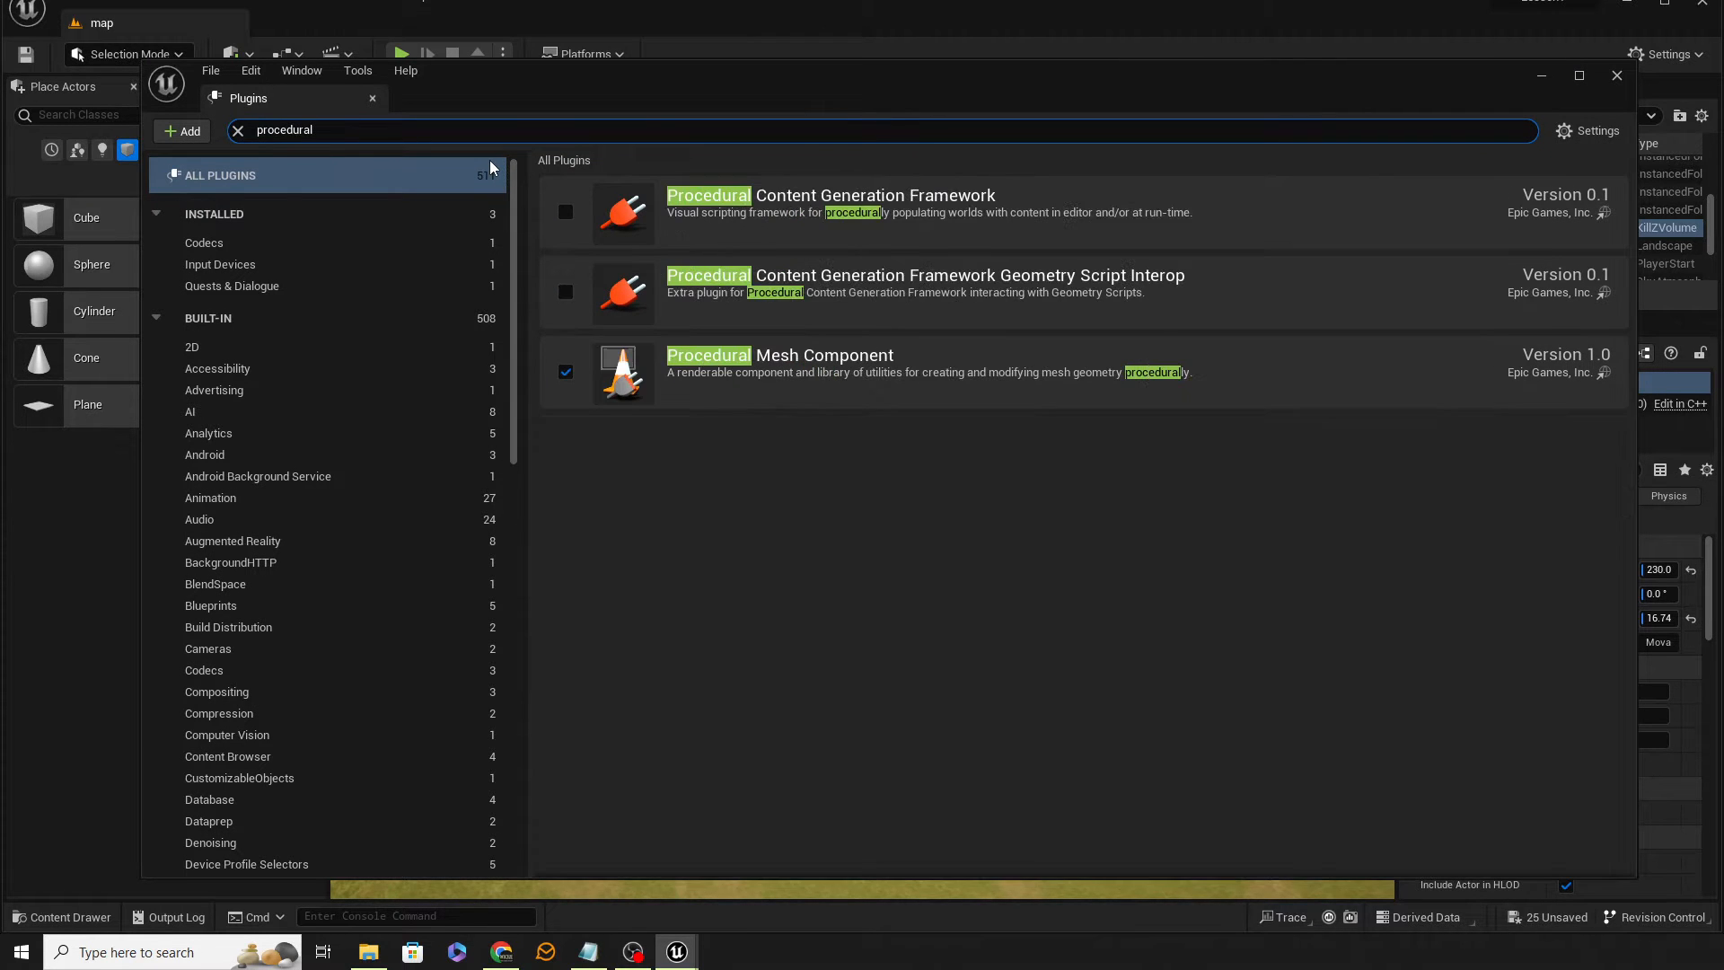
pyautogui.click(565, 213)
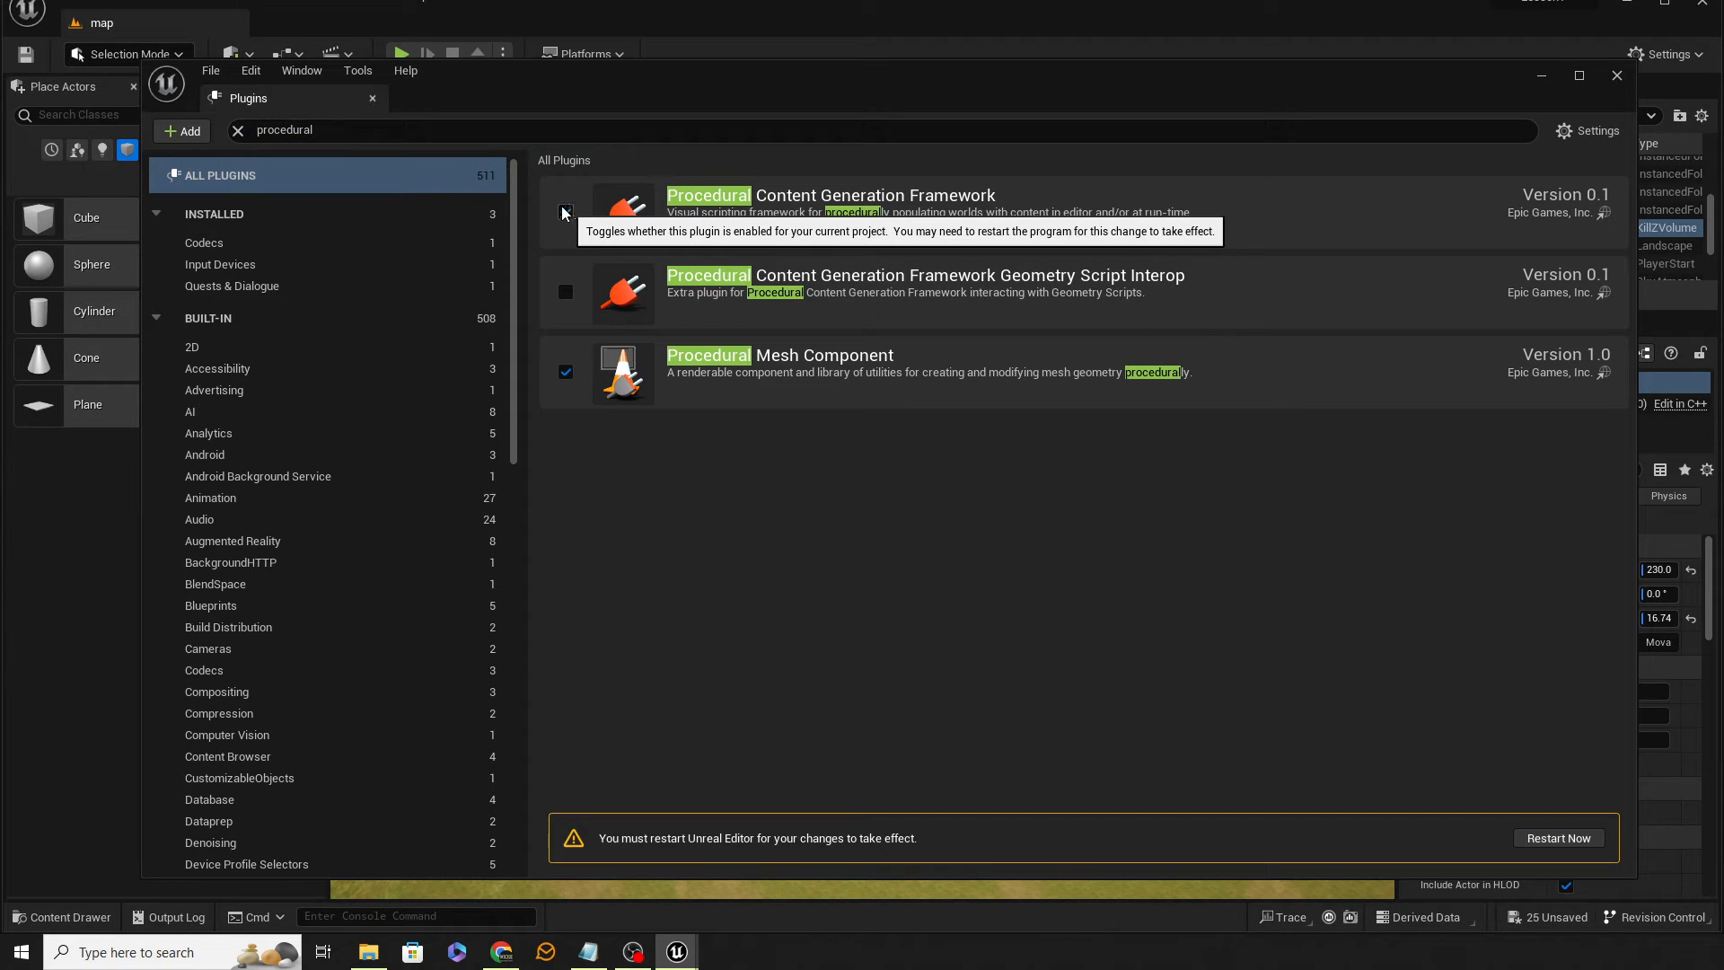
pyautogui.click(1557, 841)
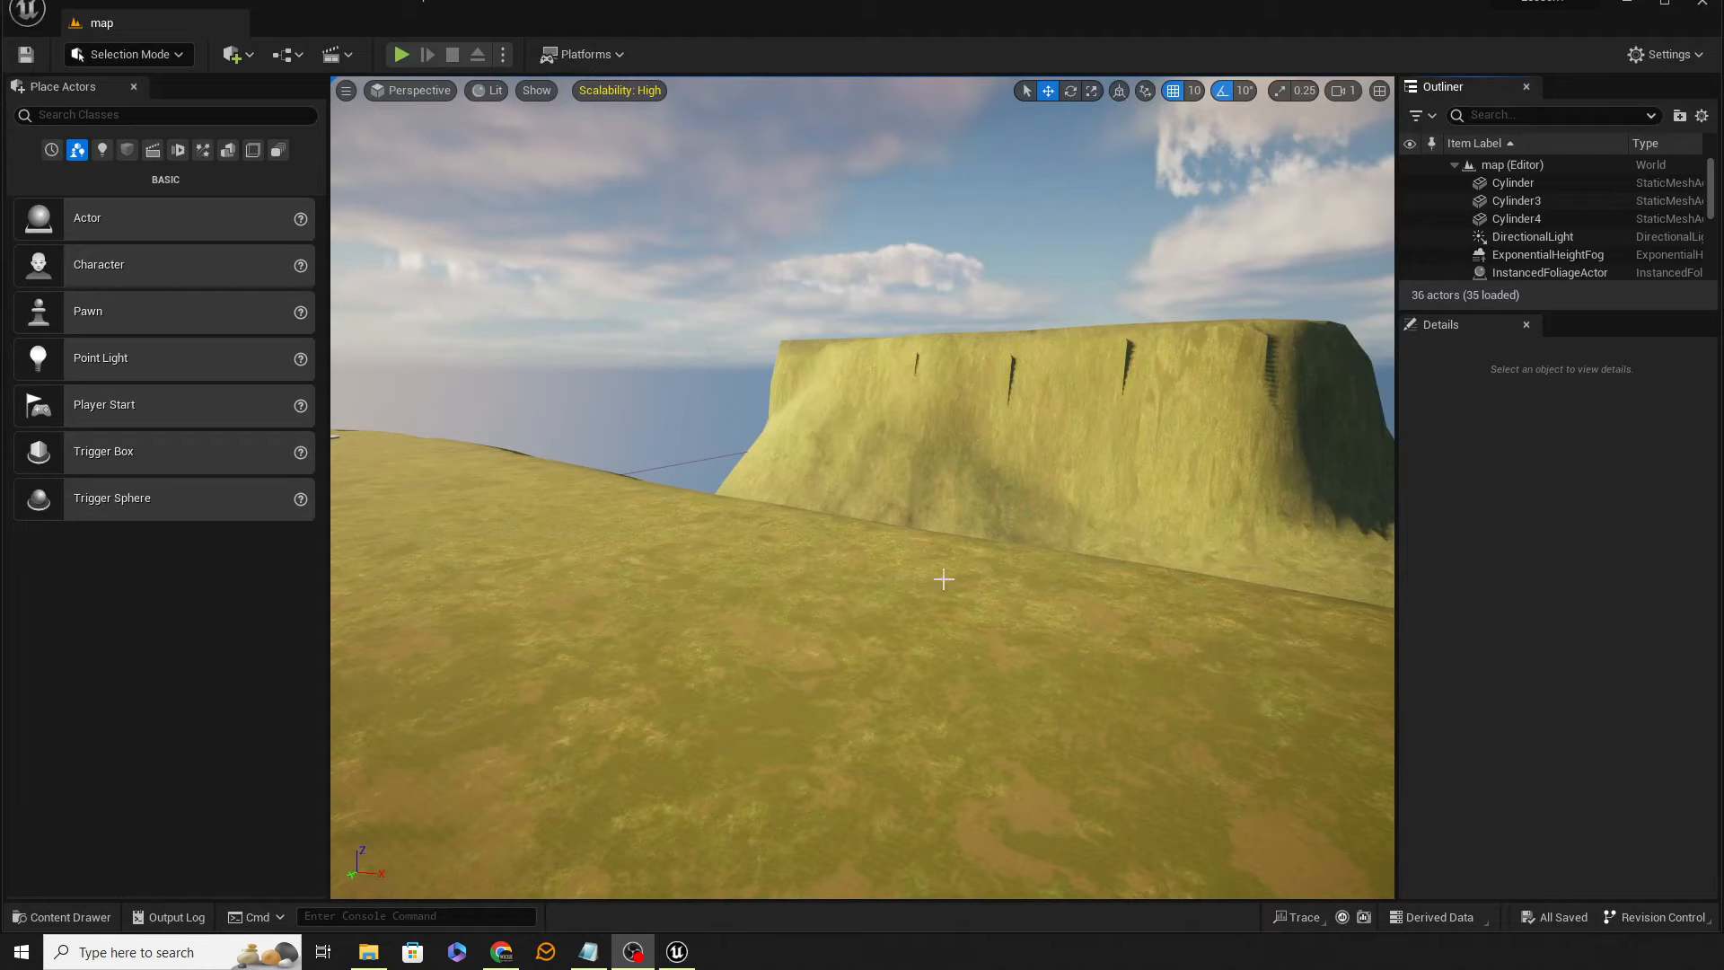
# Find and select the small cylinder on the start hill and frame it in the viewport
pyautogui.moveTo(862, 485); pyautogui.dragTo(948, 347, button='right')
pyautogui.press('e')
pyautogui.press('w')
pyautogui.click(944, 335)
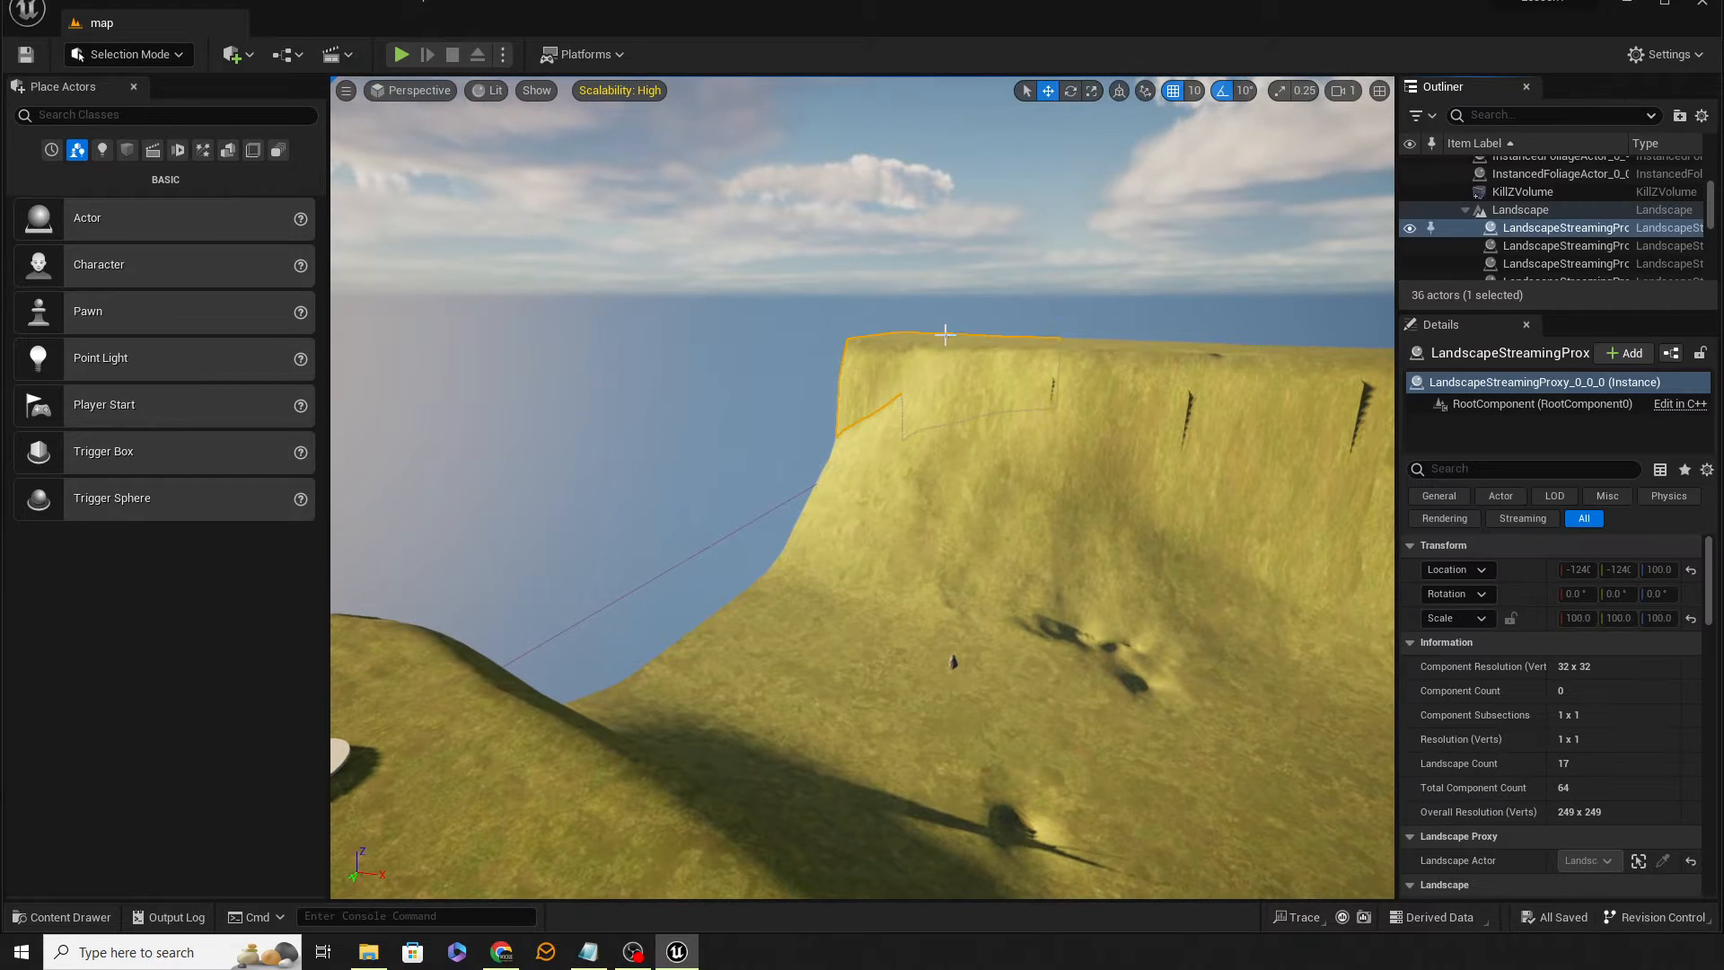
pyautogui.click(947, 336)
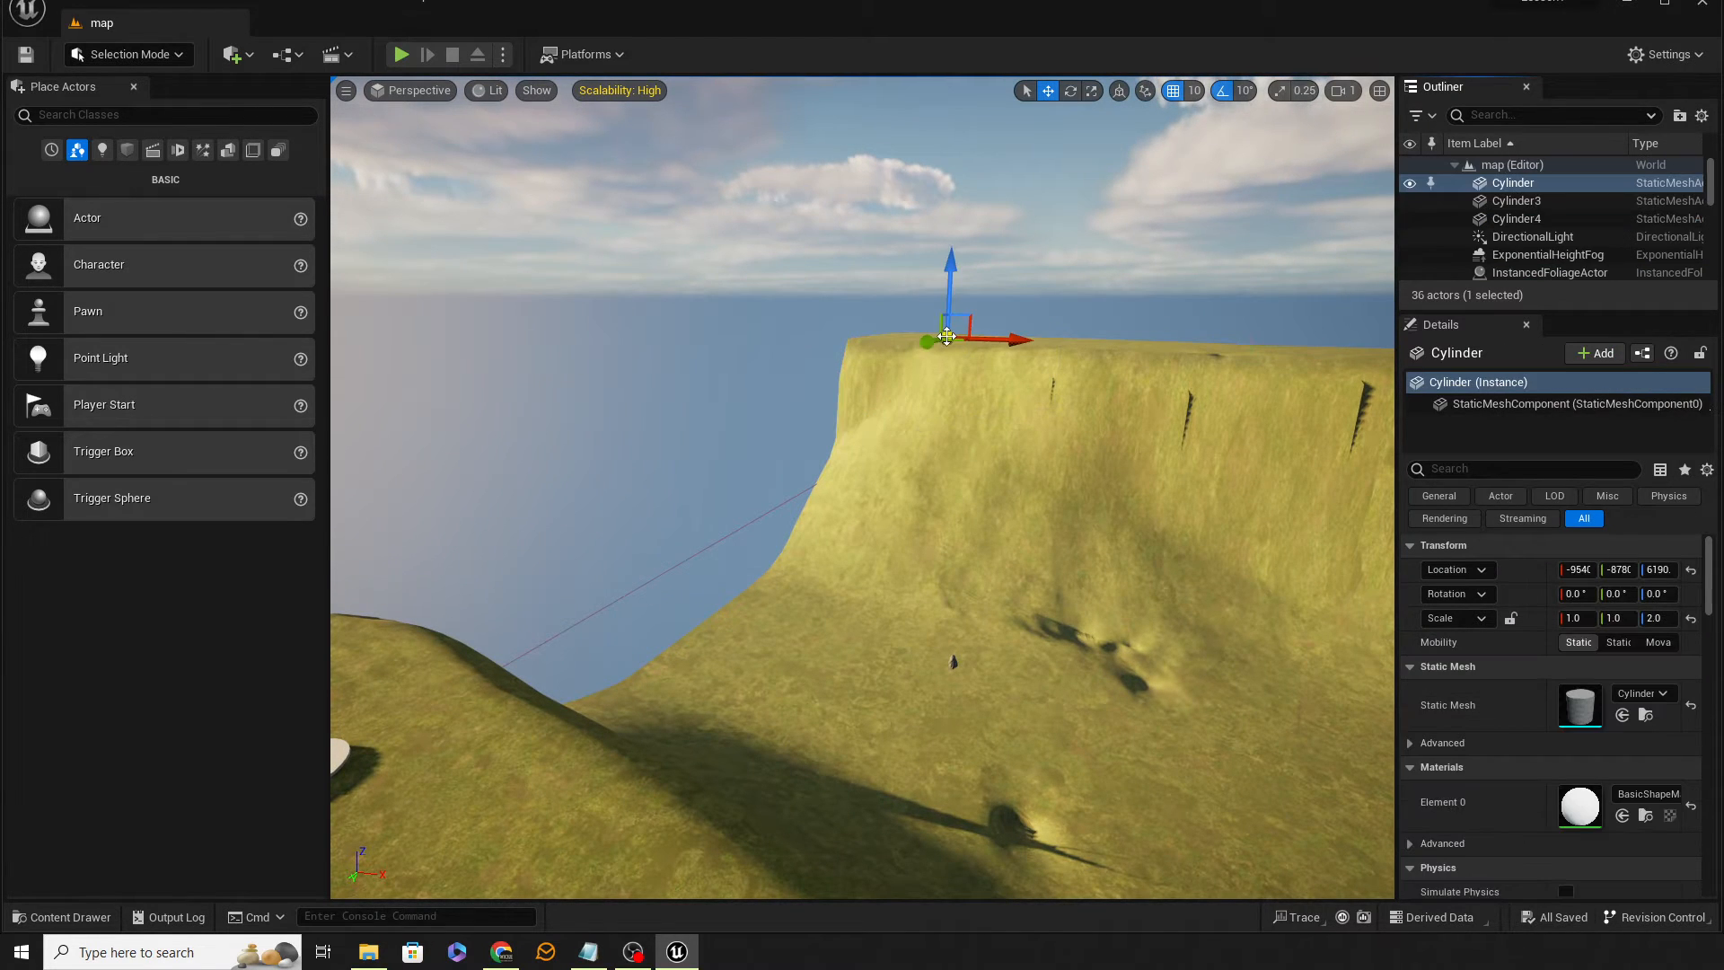
pyautogui.press('f')
pyautogui.moveTo(946, 336); pyautogui.dragTo(790, 399, button='right')
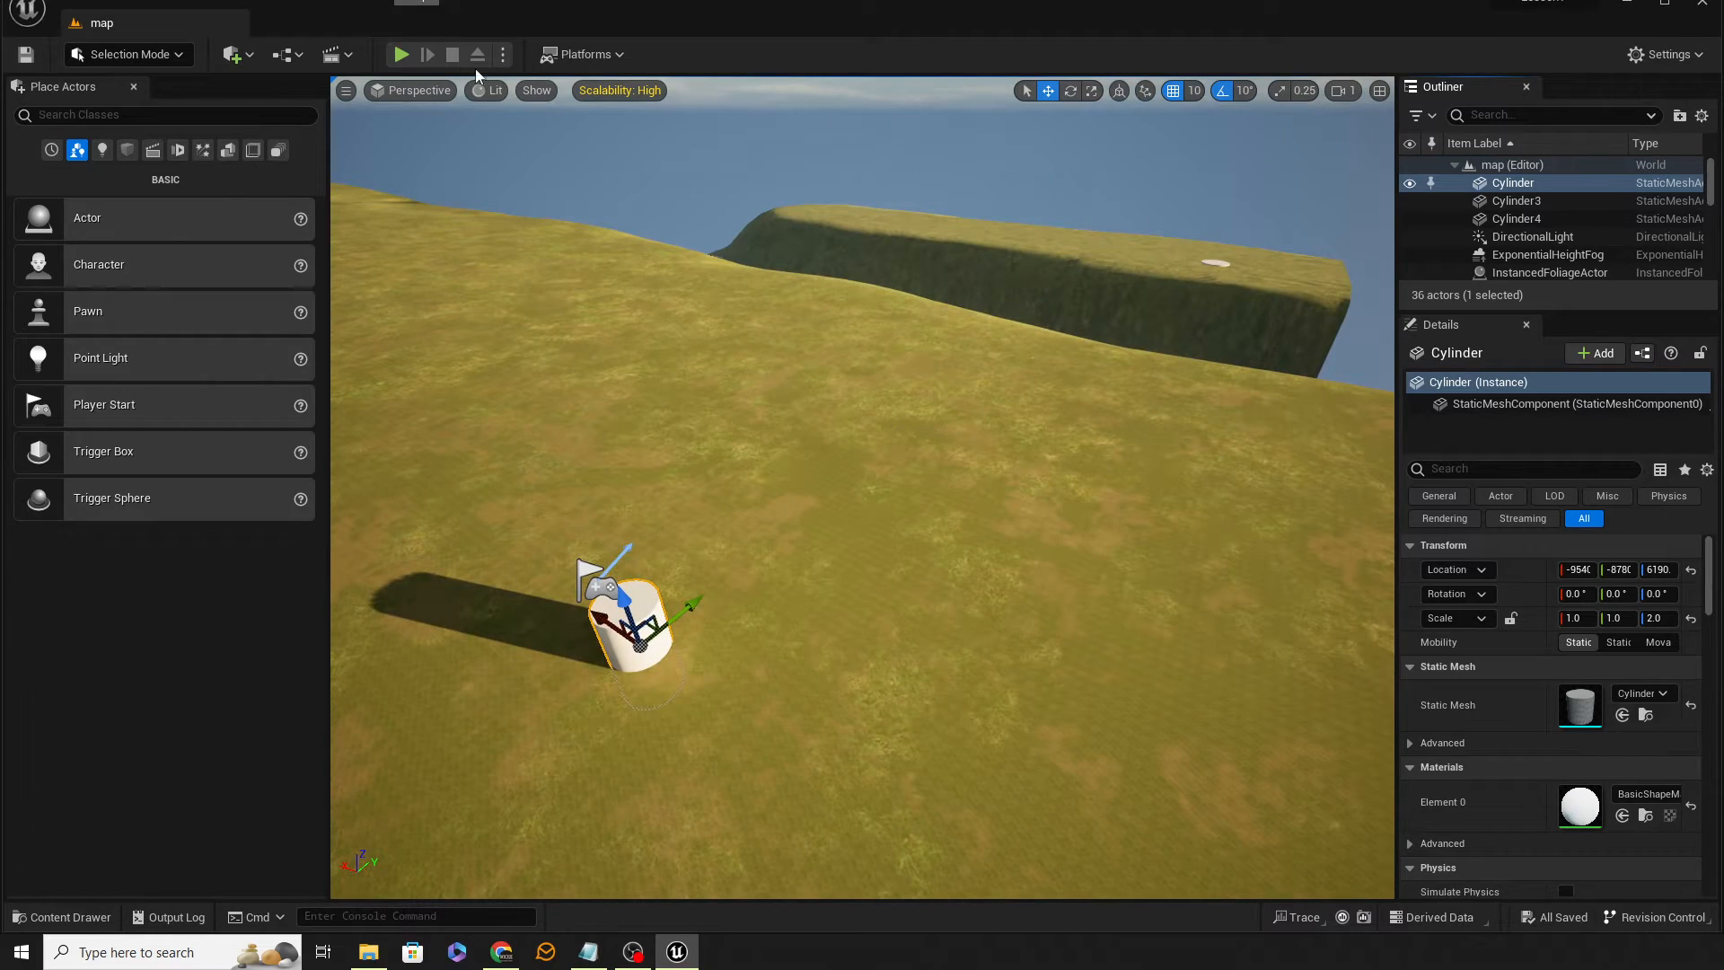
# Playtest the level briefly from the start platform and stop the session
pyautogui.click(402, 55)
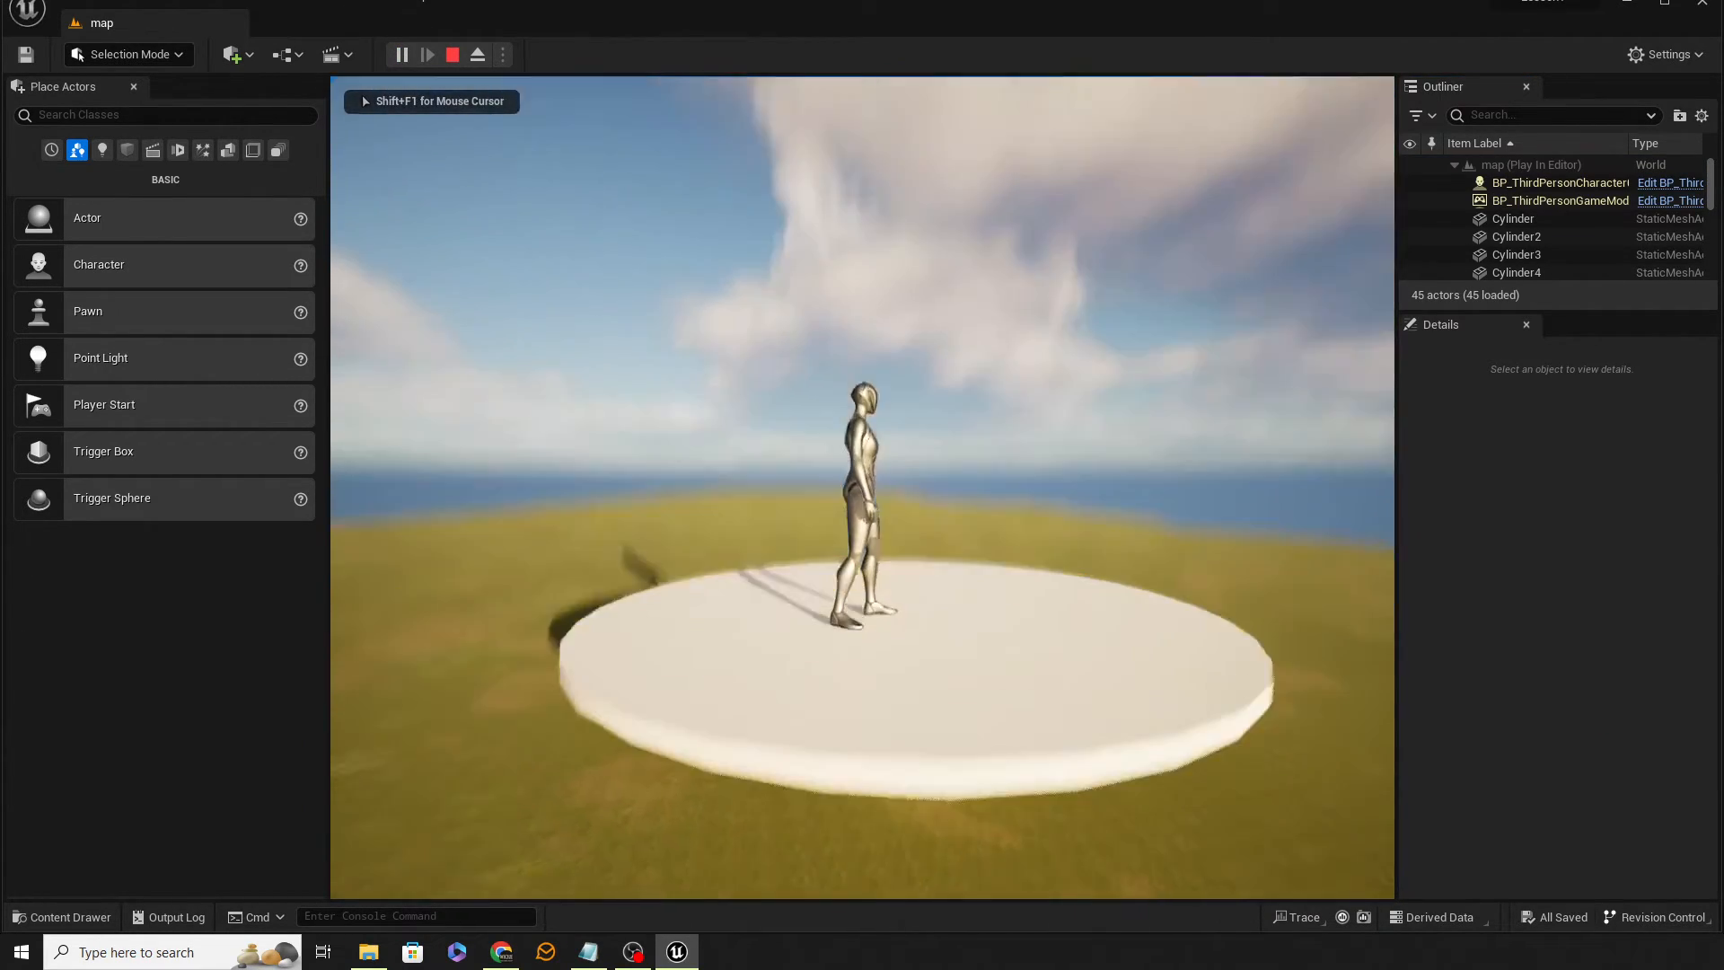
pyautogui.press('Escape')
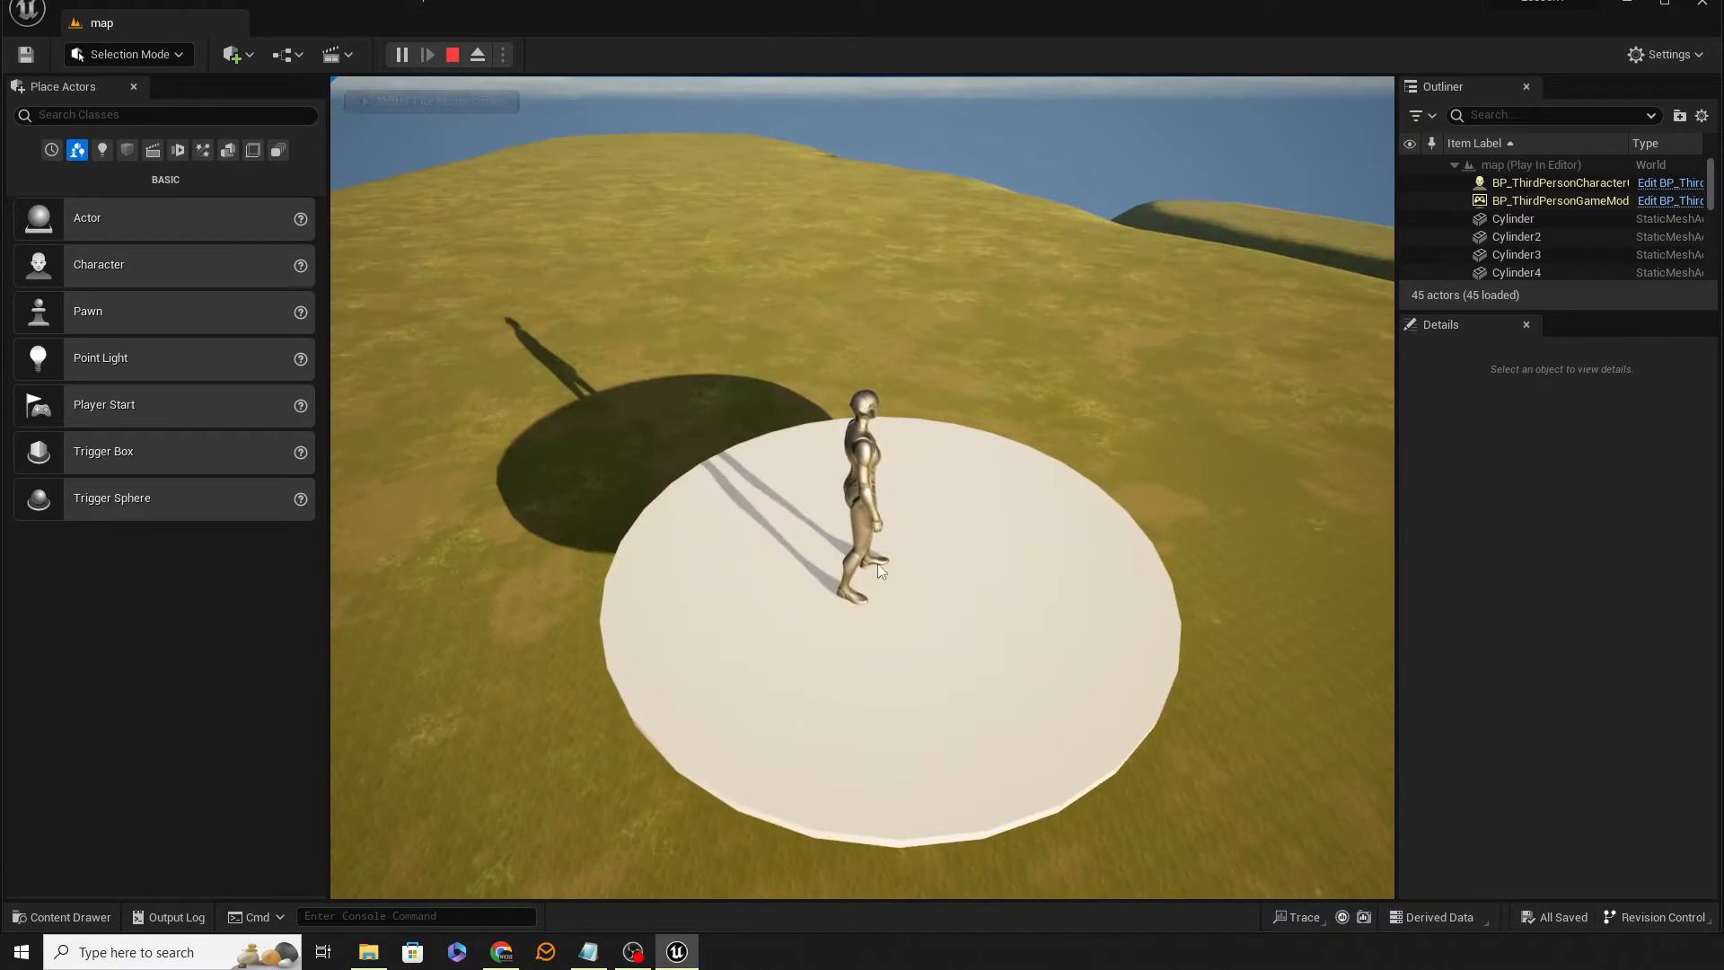
pyautogui.moveTo(878, 564); pyautogui.dragTo(916, 560, button='right')
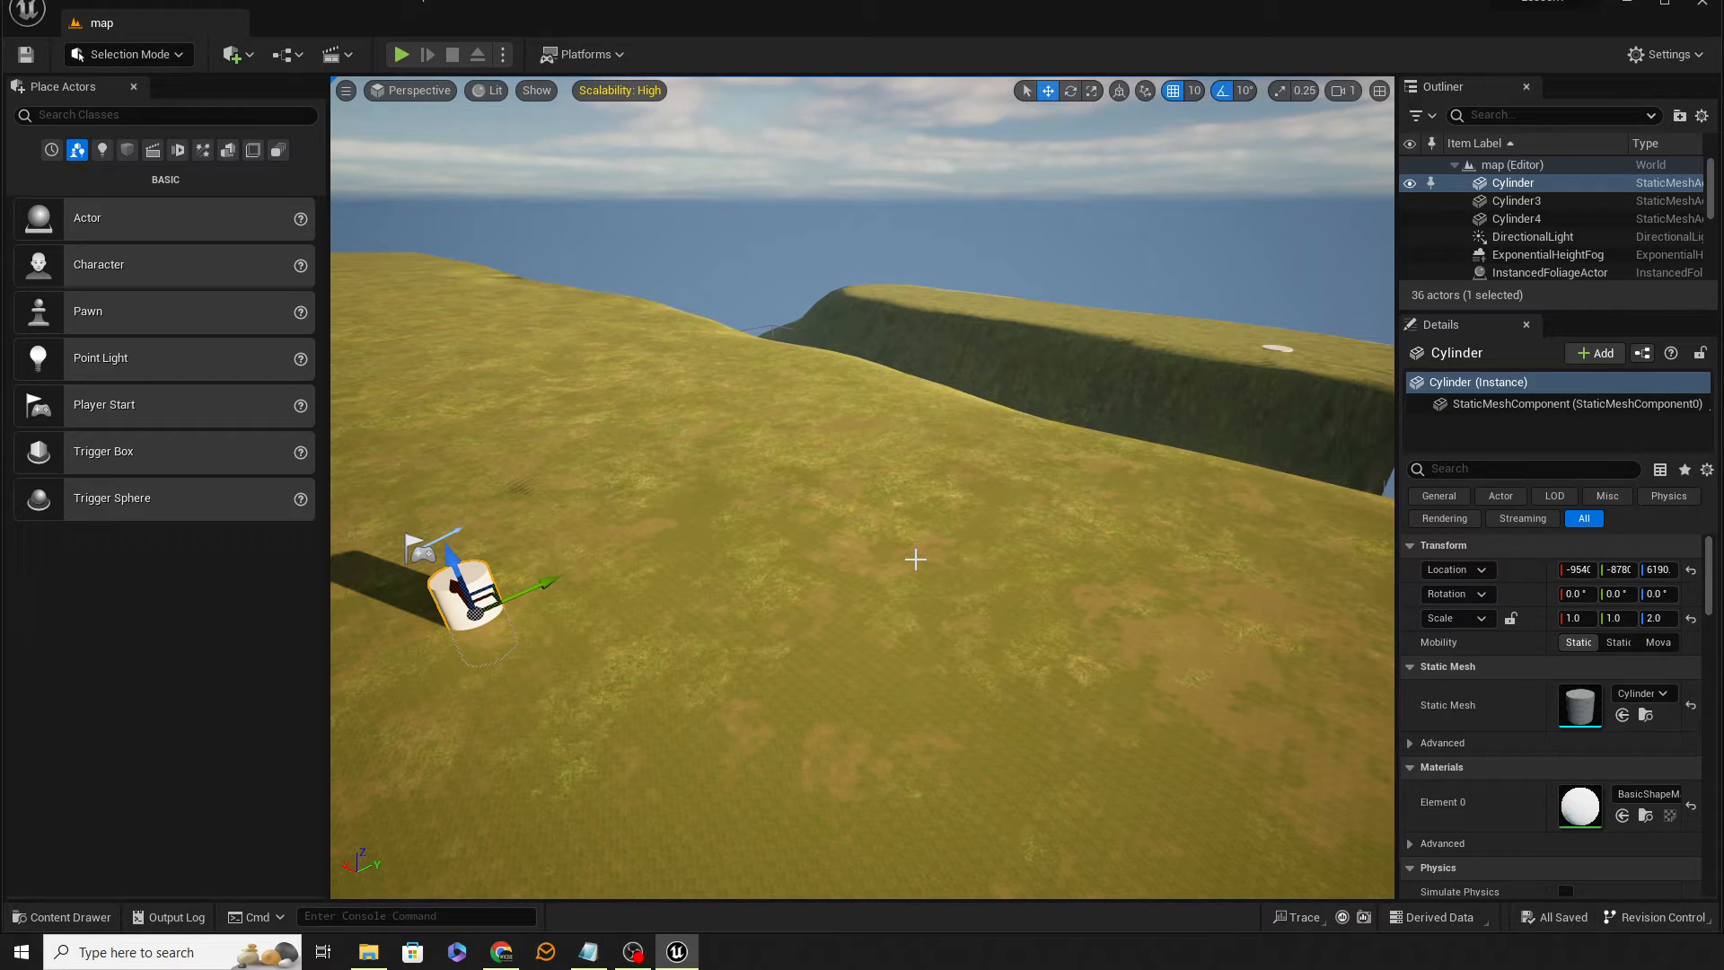
# Open a Content Browser and show the project's root Content folder
pyautogui.moveTo(1003, 600); pyautogui.dragTo(1109, 580, button='right')
pyautogui.press('w')
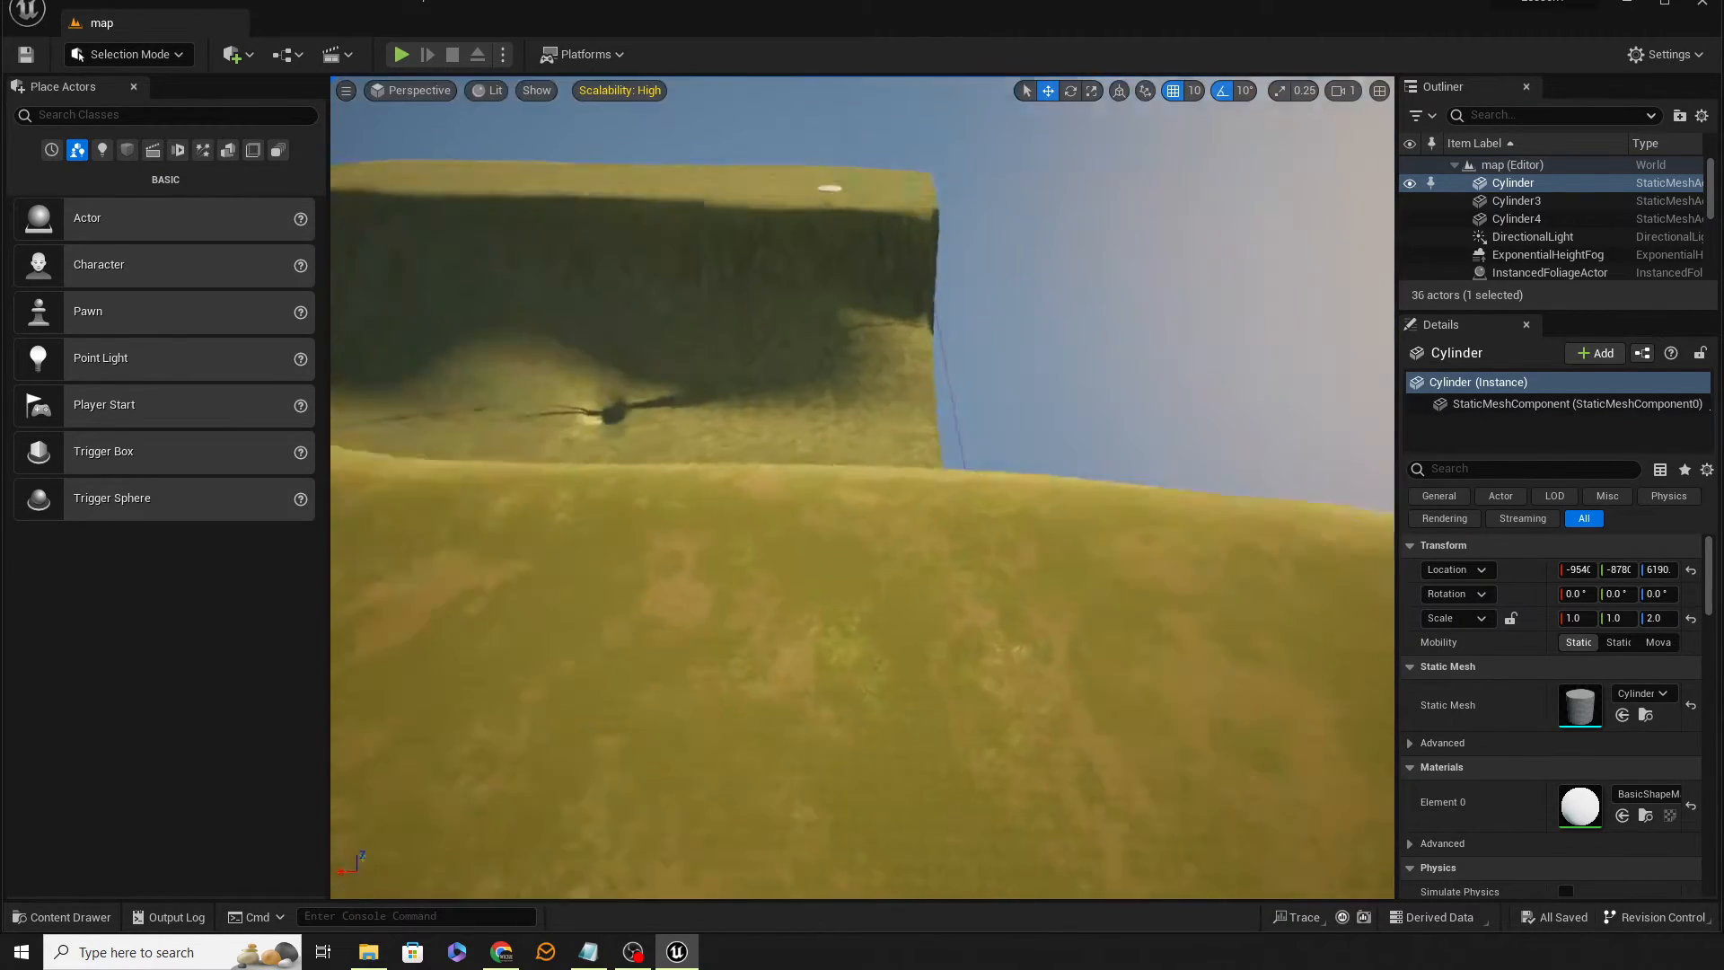
pyautogui.moveTo(1109, 580); pyautogui.dragTo(988, 521, button='right')
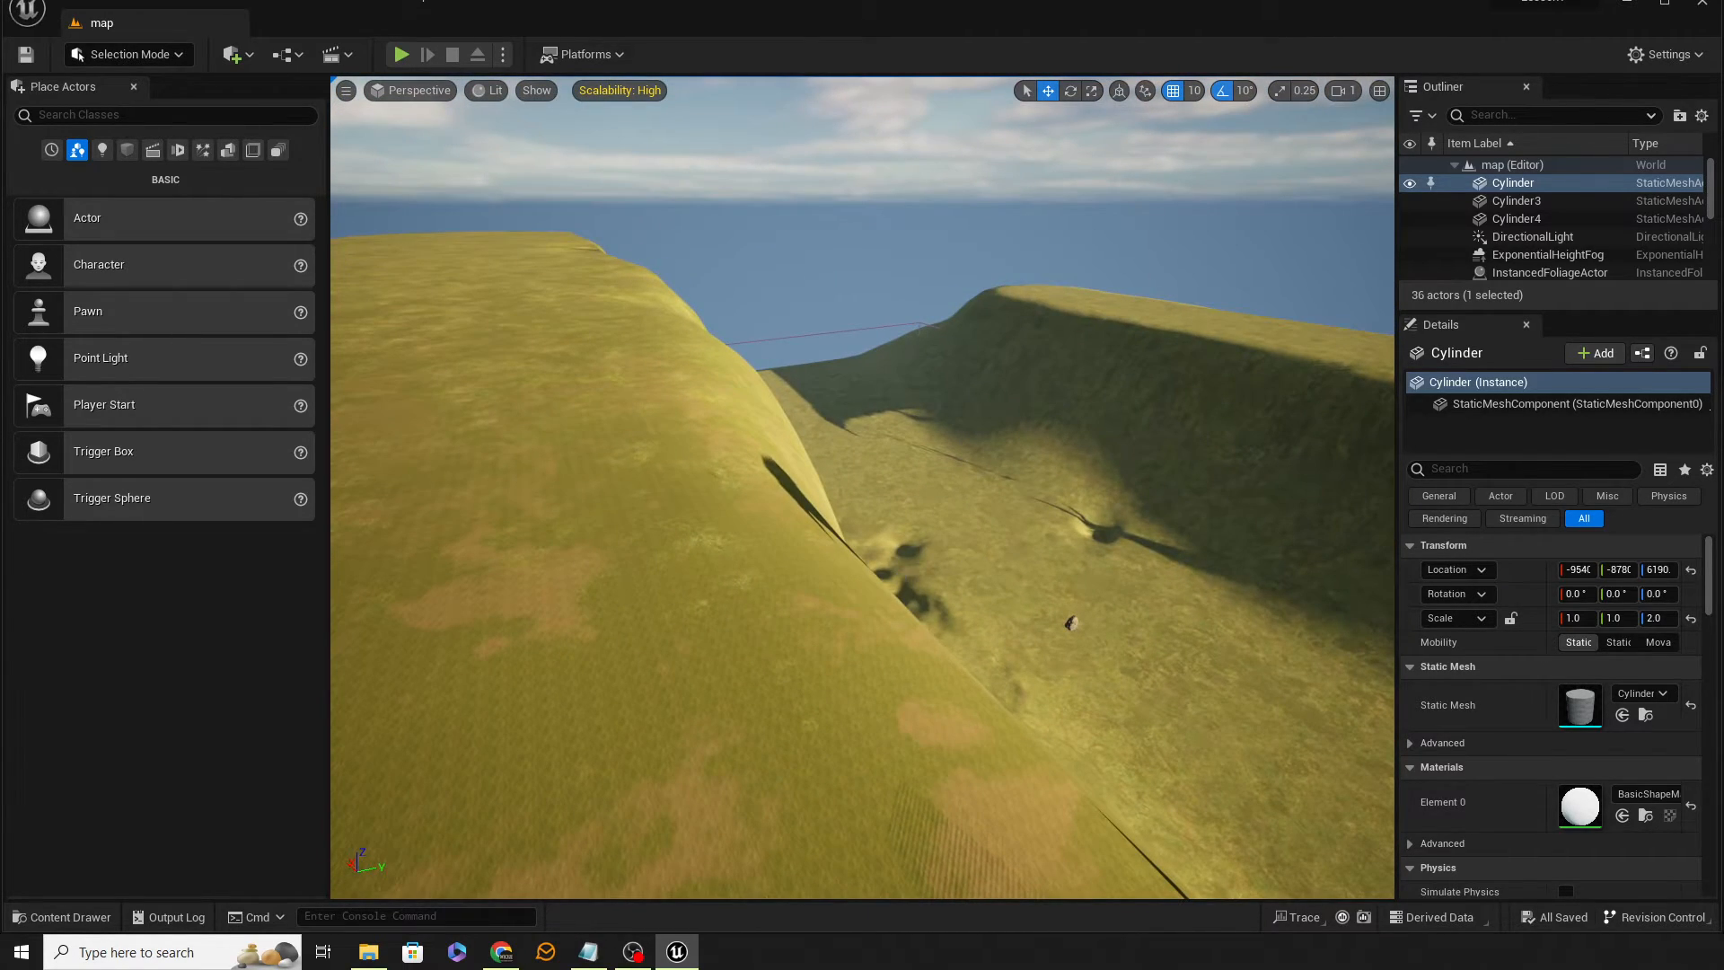
pyautogui.click(216, 4)
pyautogui.moveTo(200, 72)
pyautogui.click(469, 72)
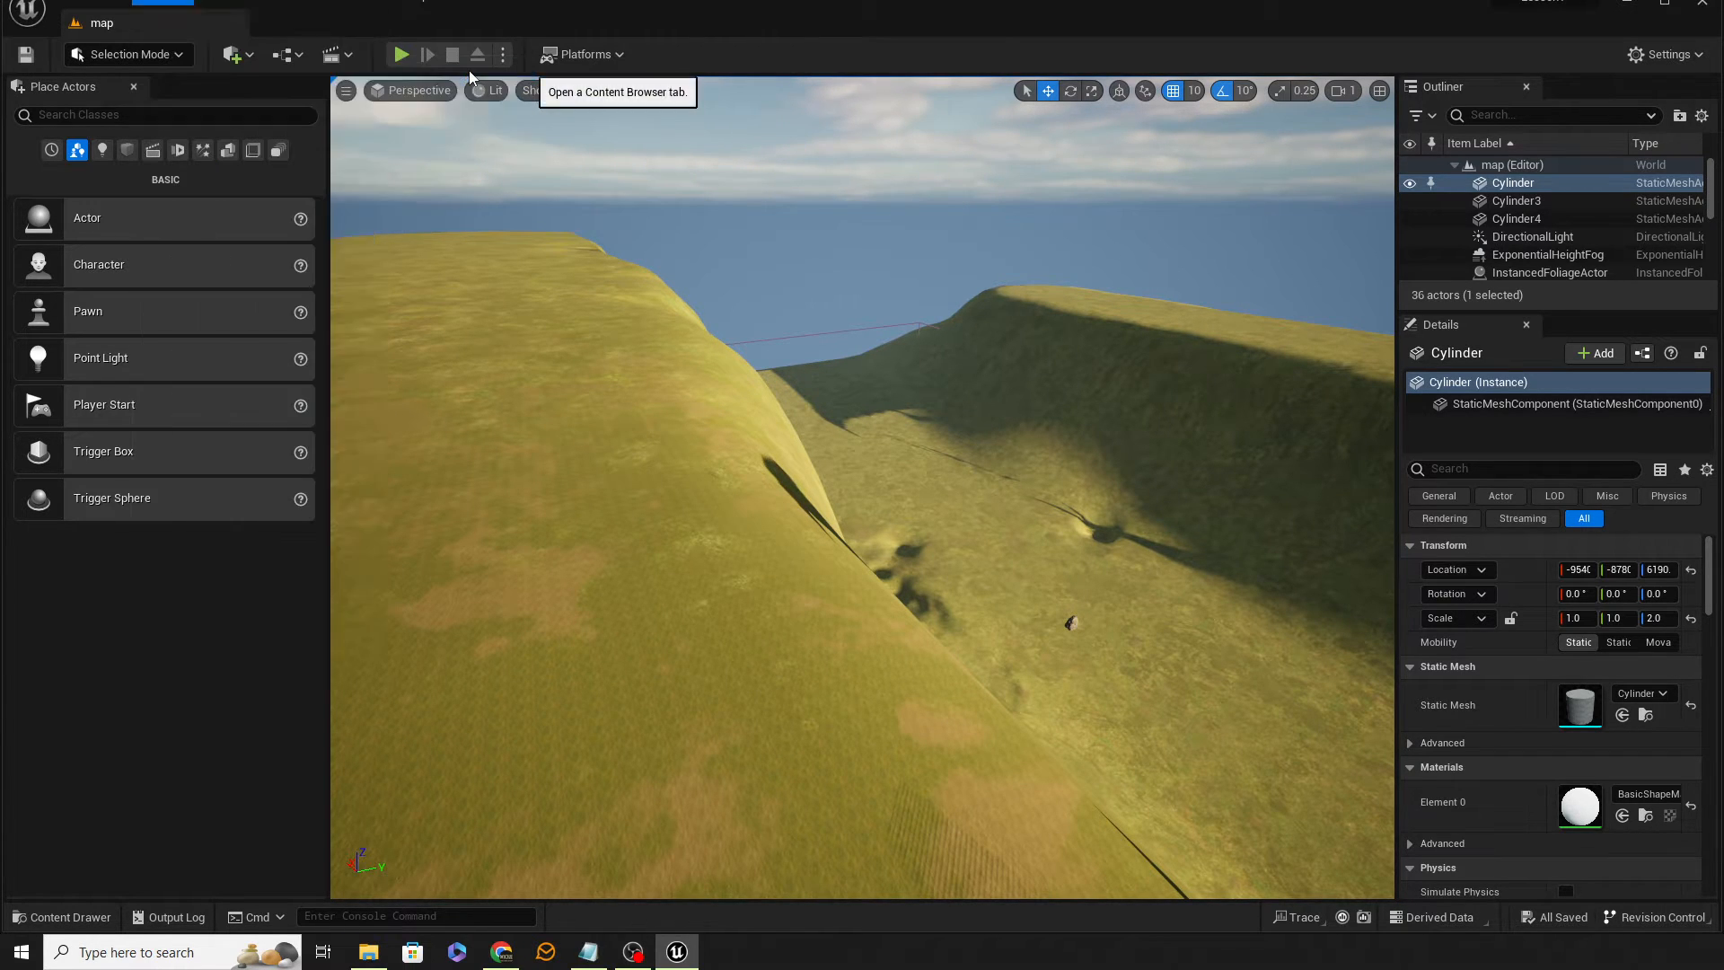
pyautogui.click(99, 752)
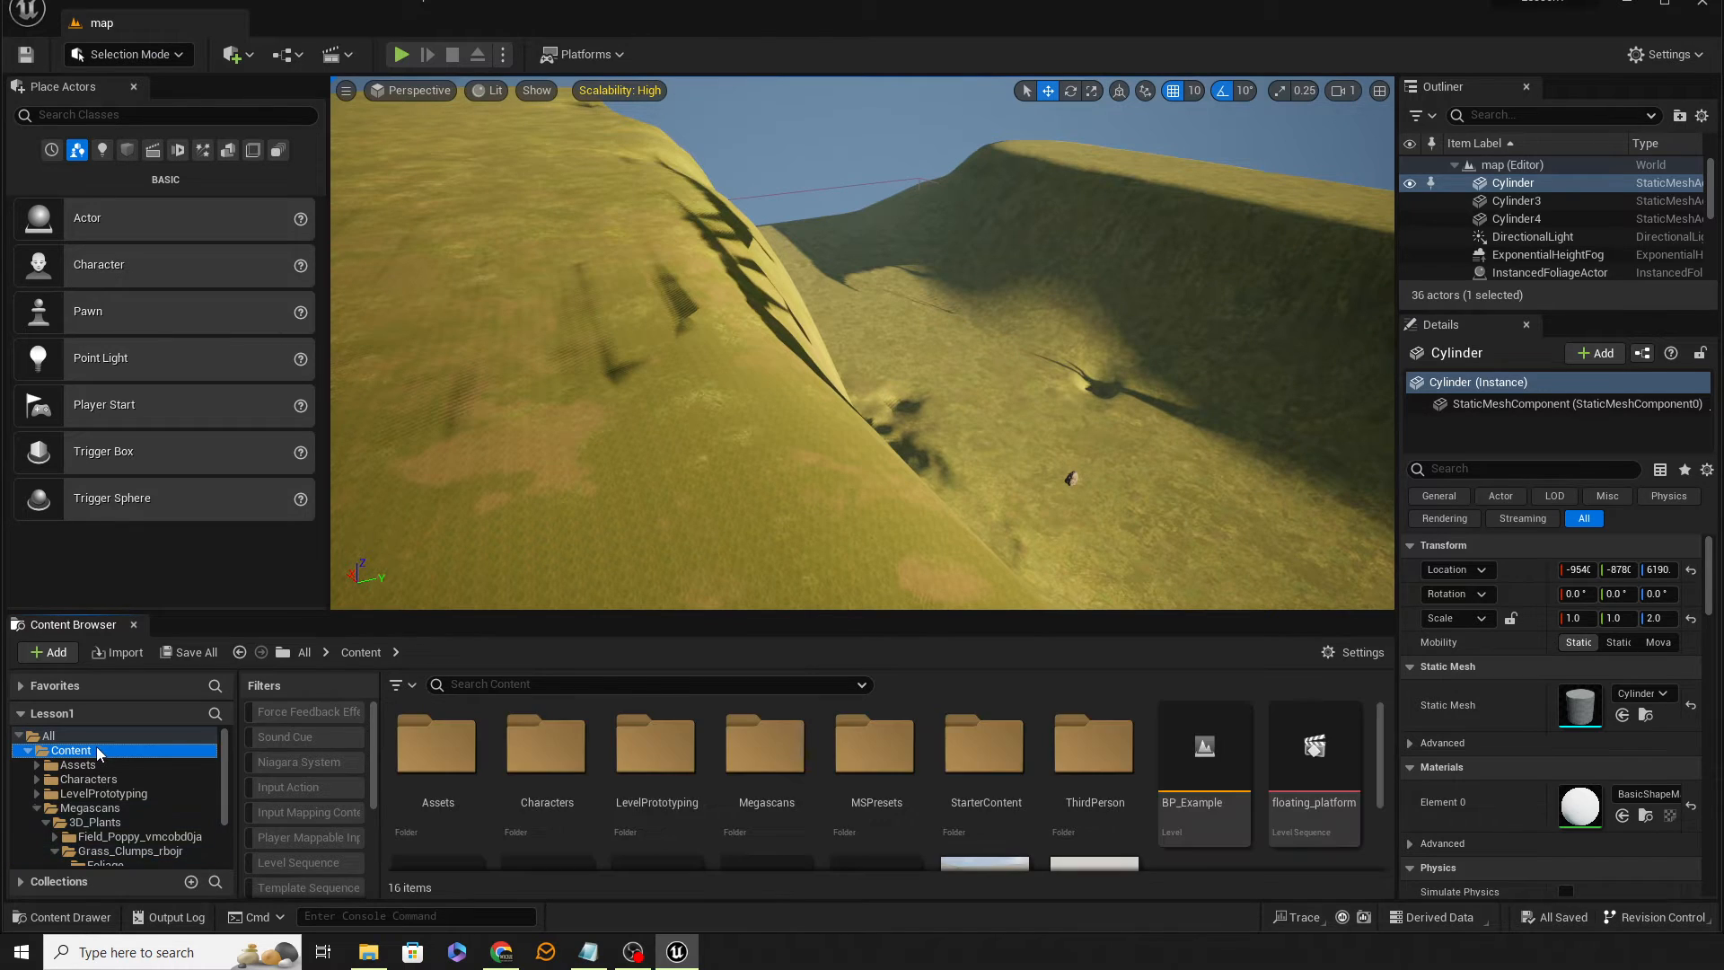
# Create a folder named PCG in the Content folder and open it
pyautogui.scroll(-2, 943, 816)
pyautogui.rightClick(1249, 838)
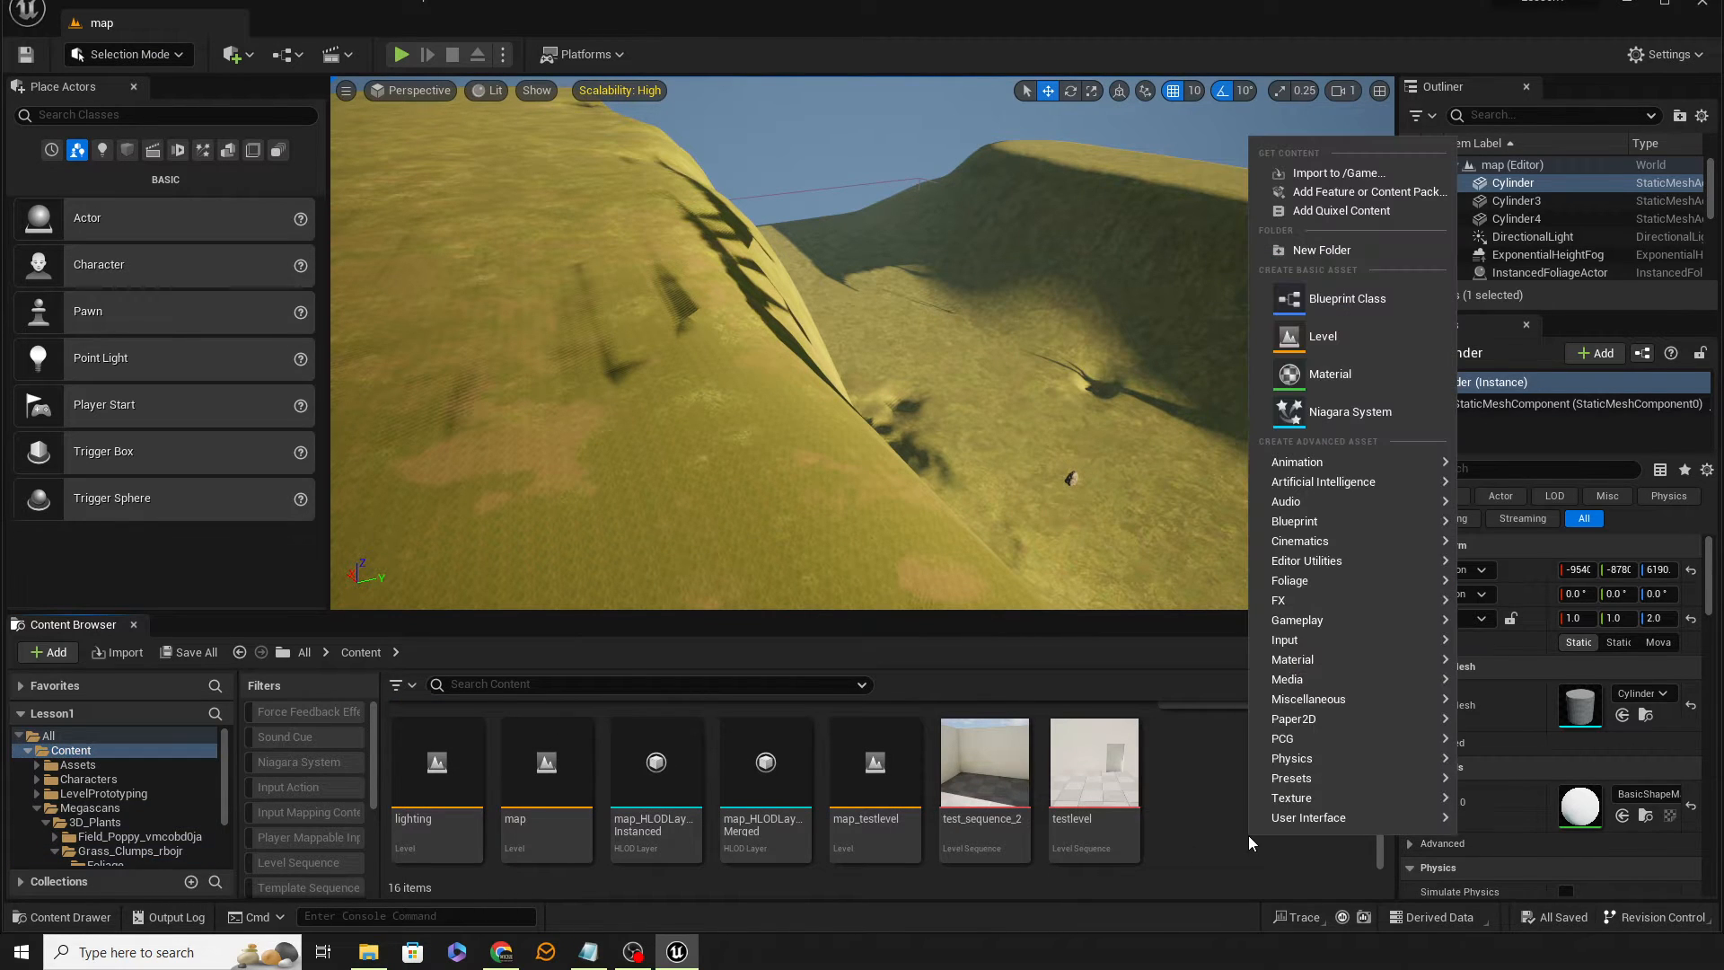
pyautogui.click(1306, 250)
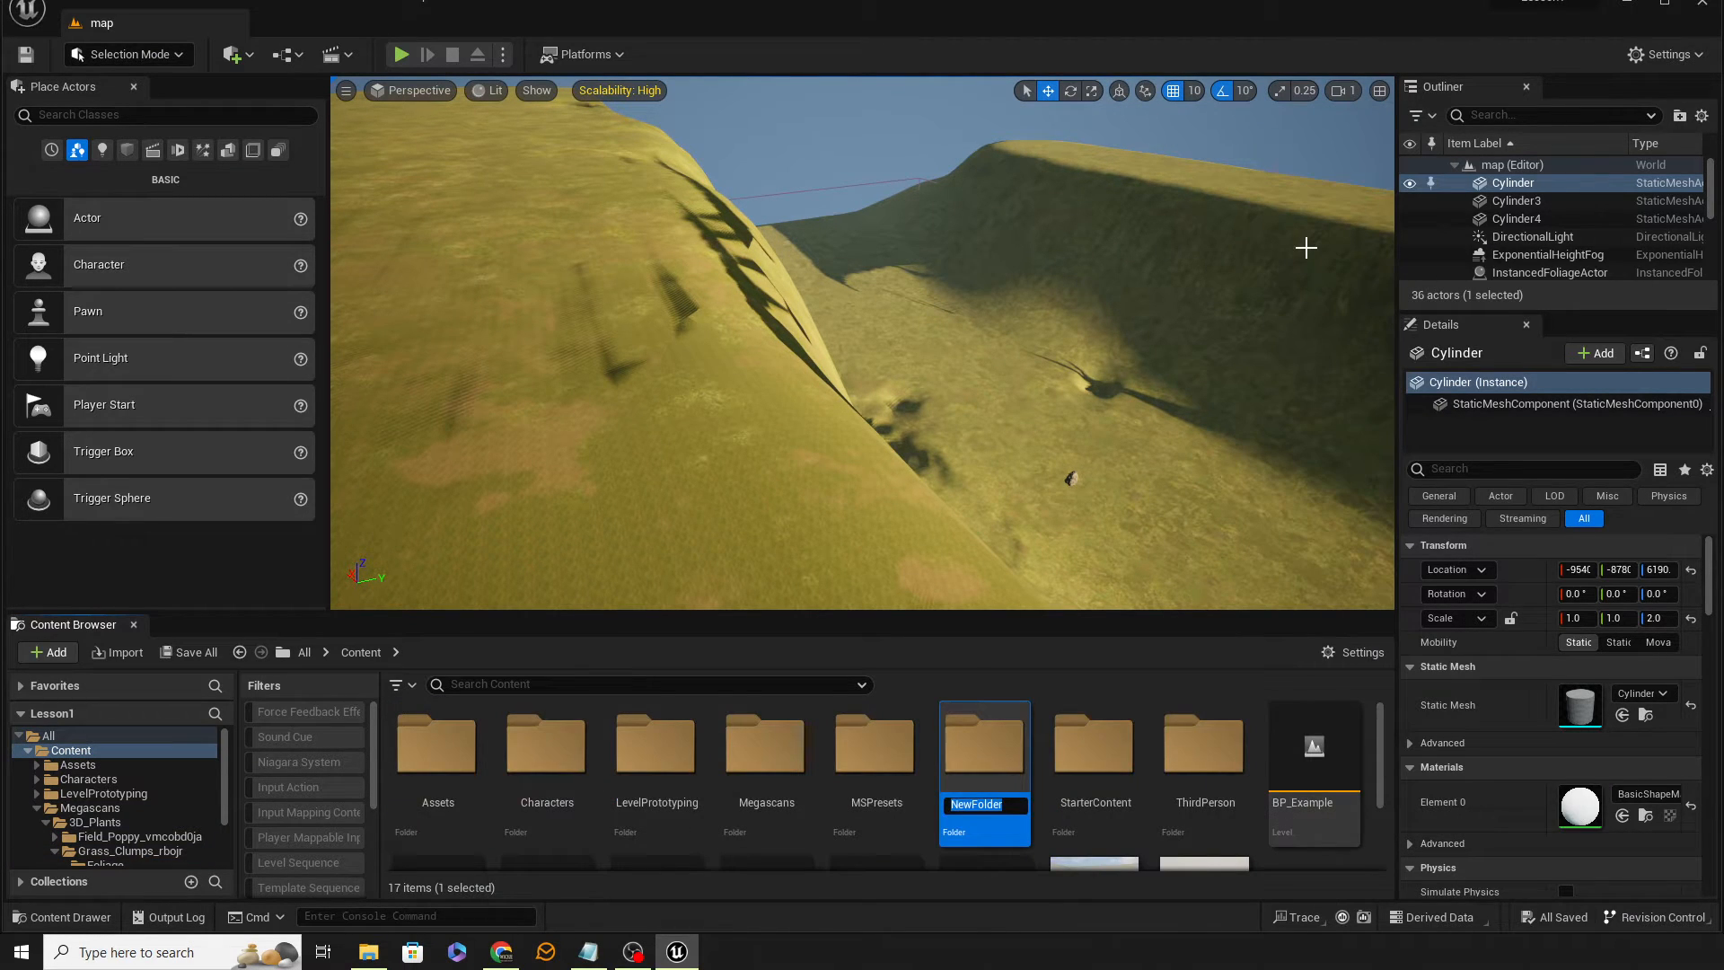
pyautogui.write('PCG')
pyautogui.press('Return')
pyautogui.press('Return')
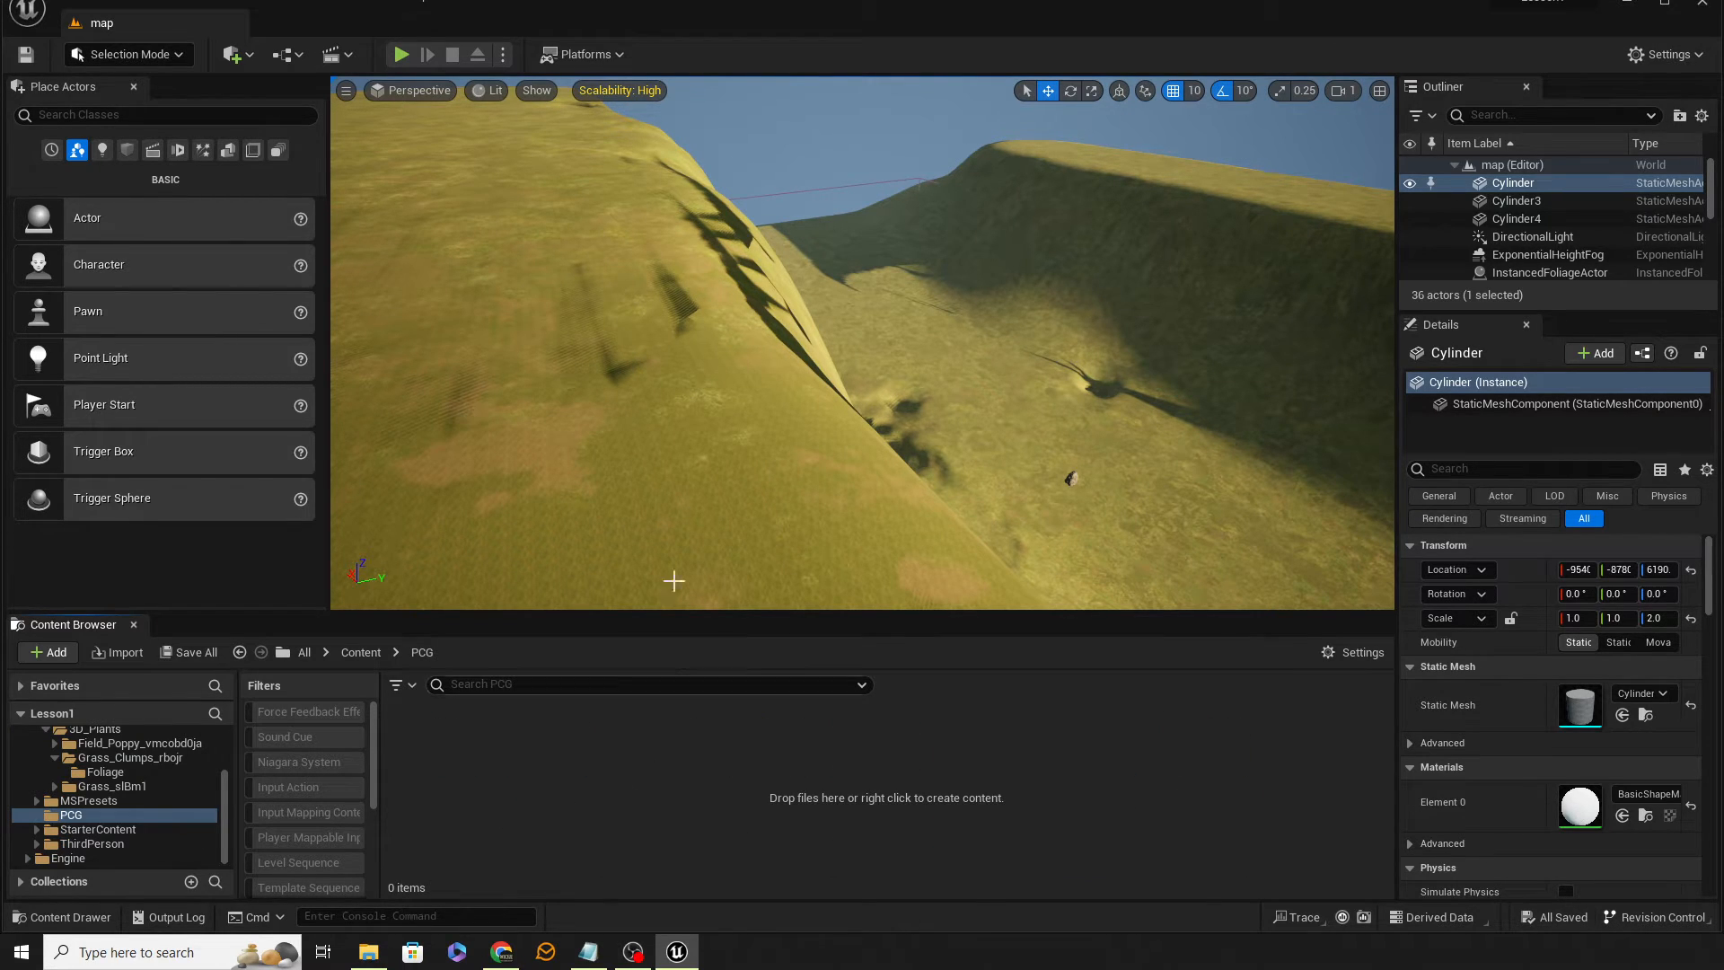
# Create an Actor Blueprint class named BP_SplinePath in the PCG folder and save it
pyautogui.moveTo(689, 462); pyautogui.dragTo(689, 463, button='right')
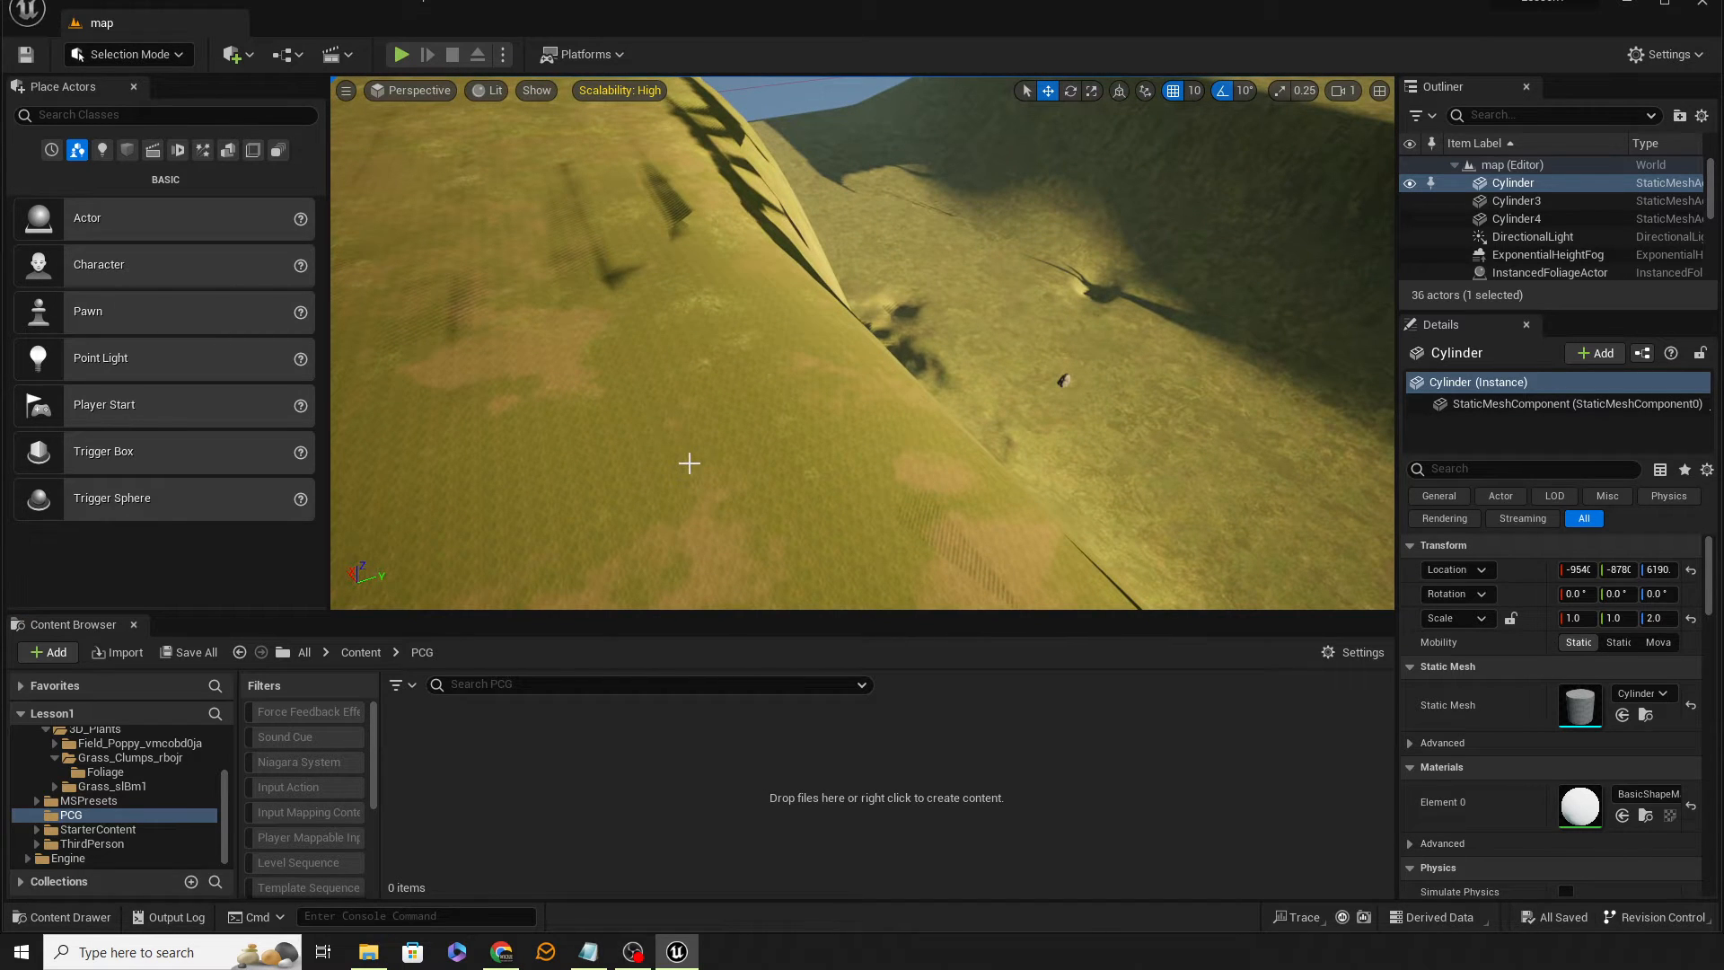
pyautogui.moveTo(835, 562); pyautogui.dragTo(835, 562, button='right')
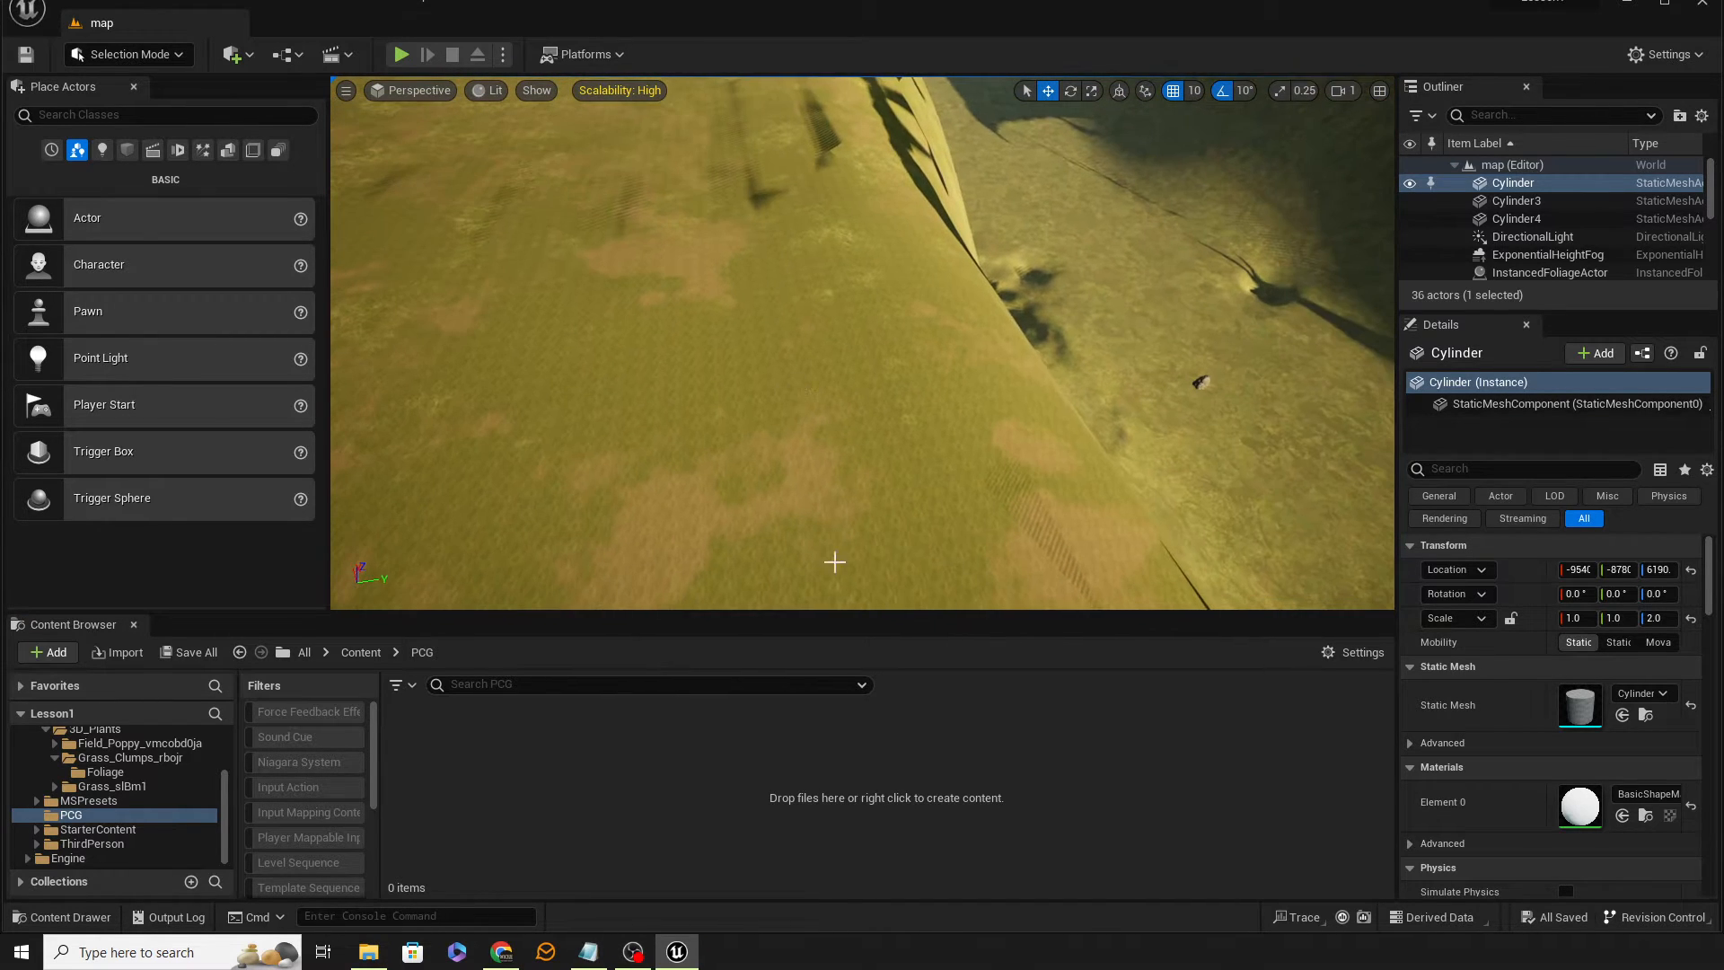
pyautogui.moveTo(850, 351); pyautogui.dragTo(836, 350, button='right')
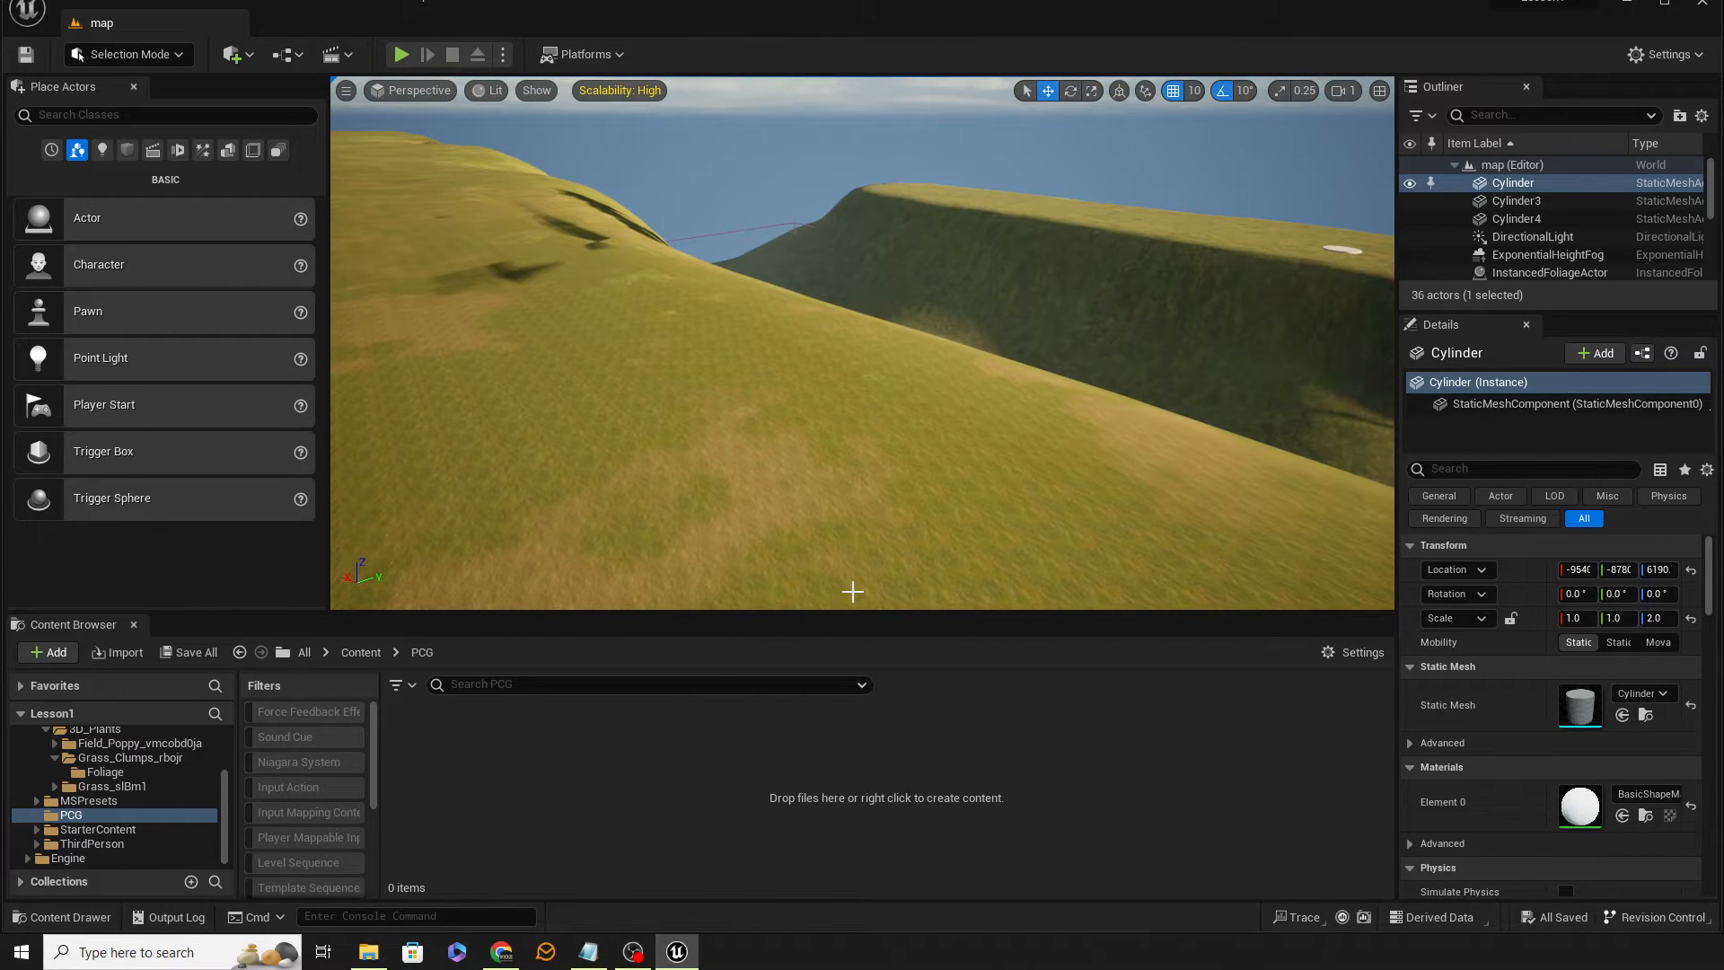
pyautogui.rightClick(575, 810)
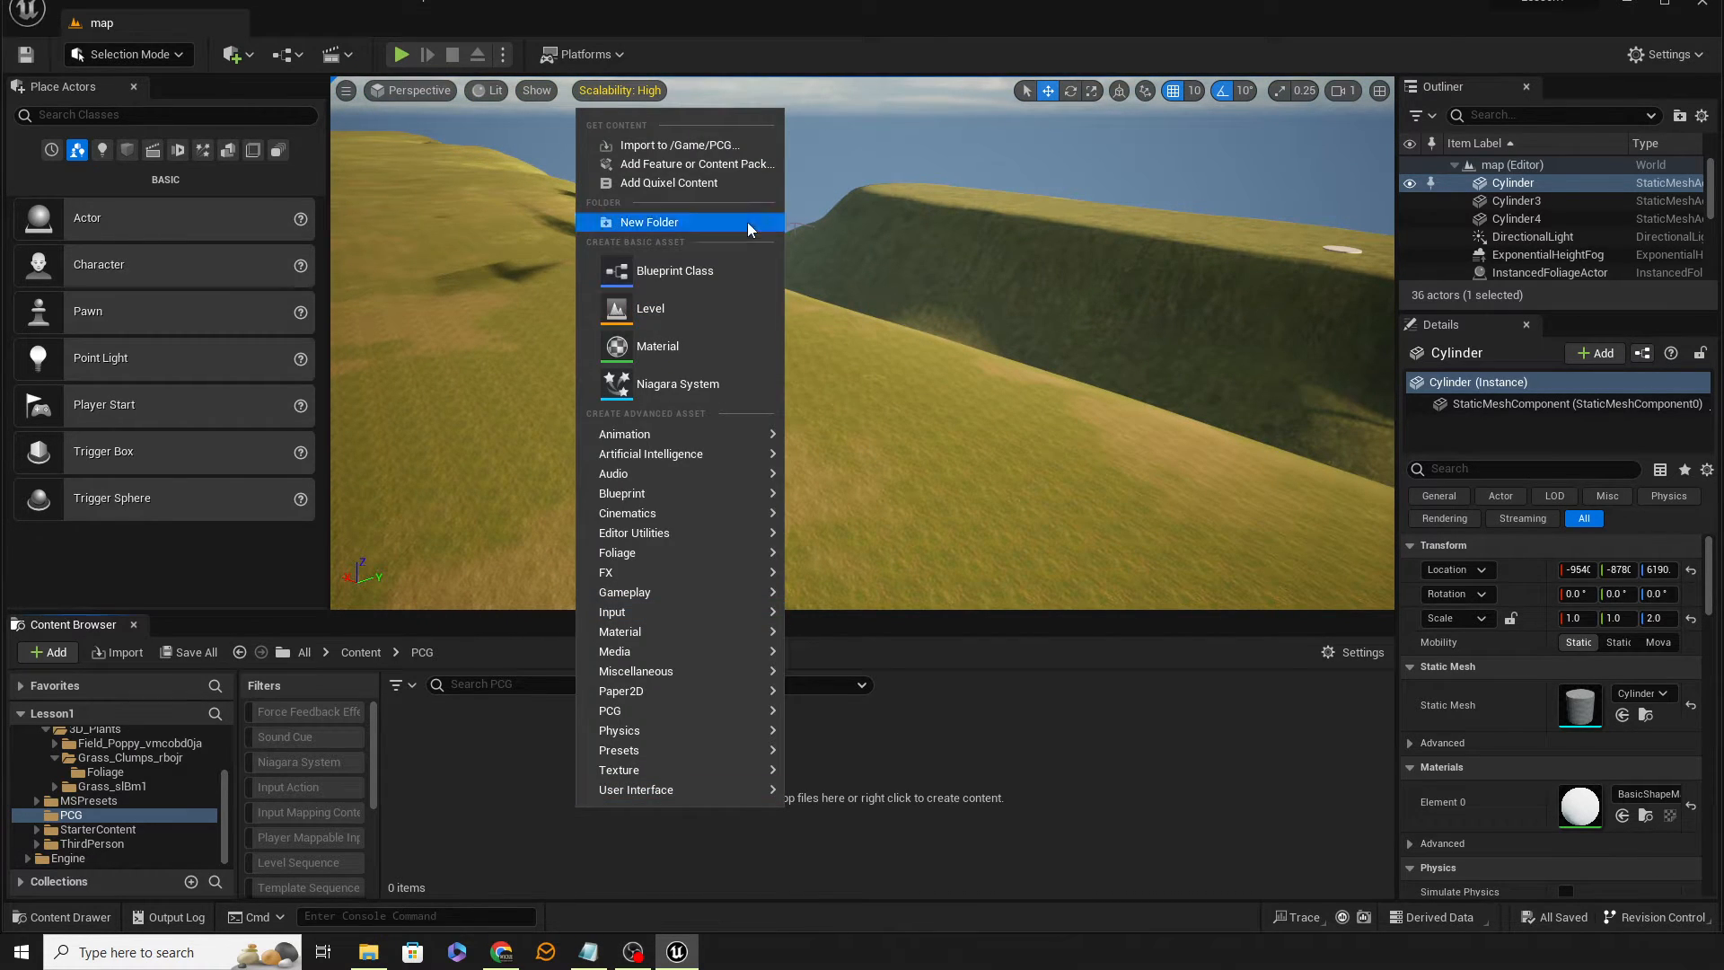
pyautogui.click(707, 273)
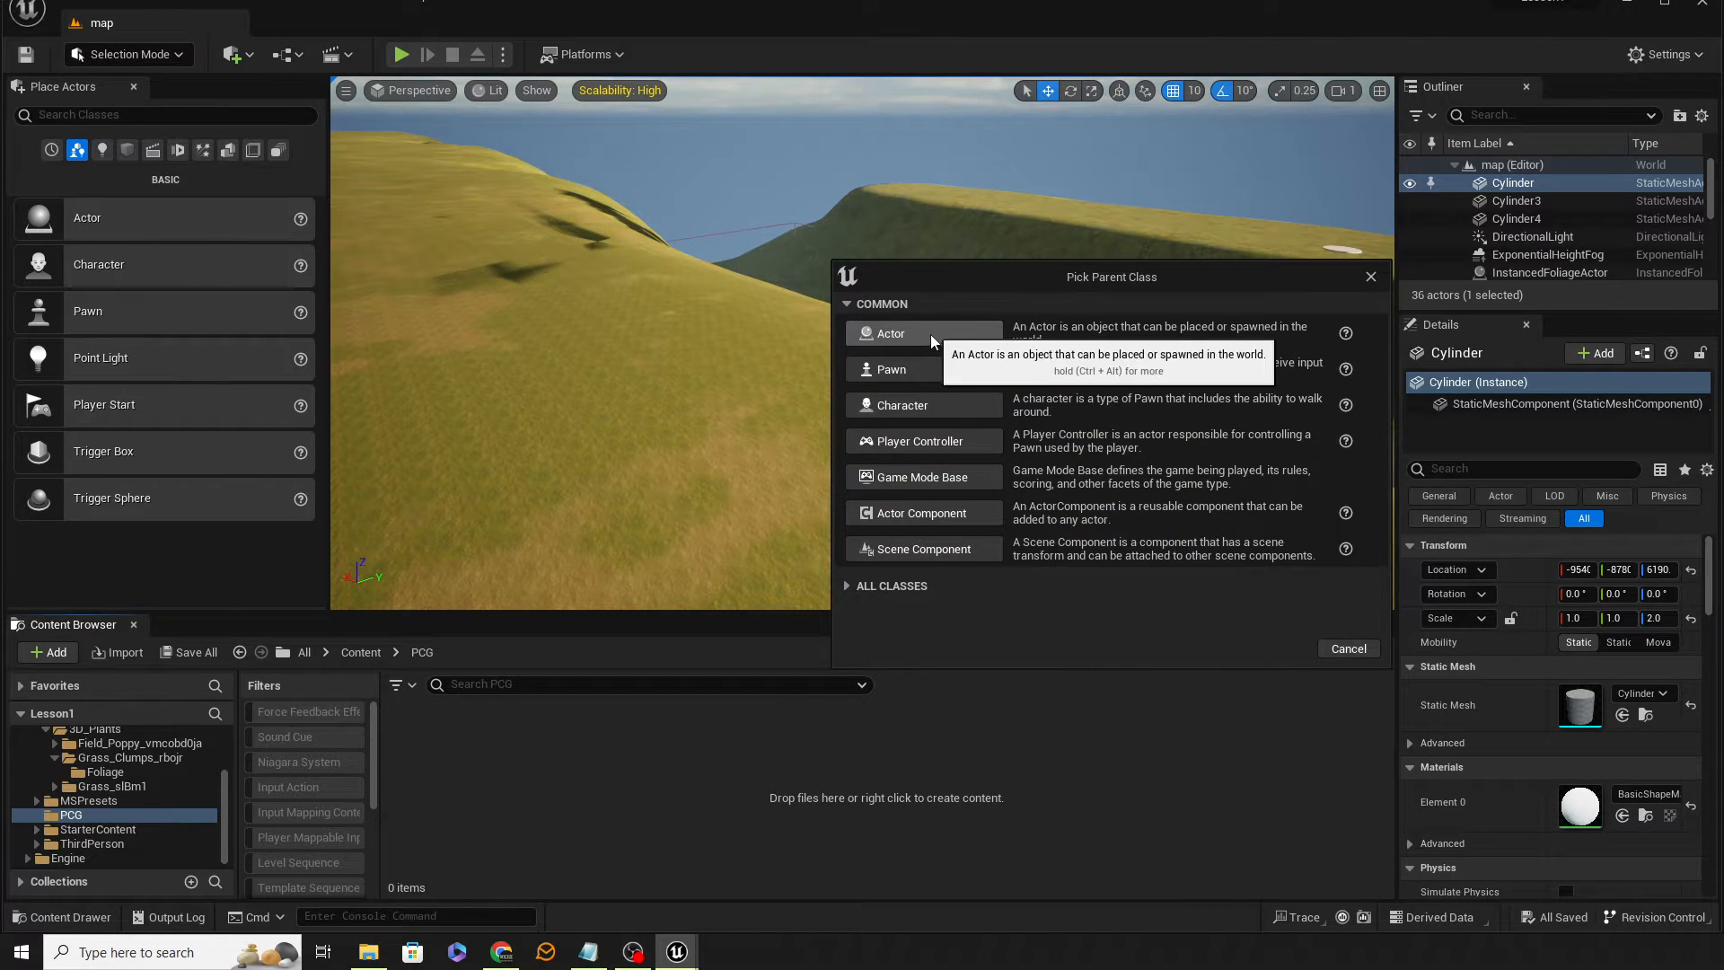
pyautogui.click(930, 334)
pyautogui.write('BP_')
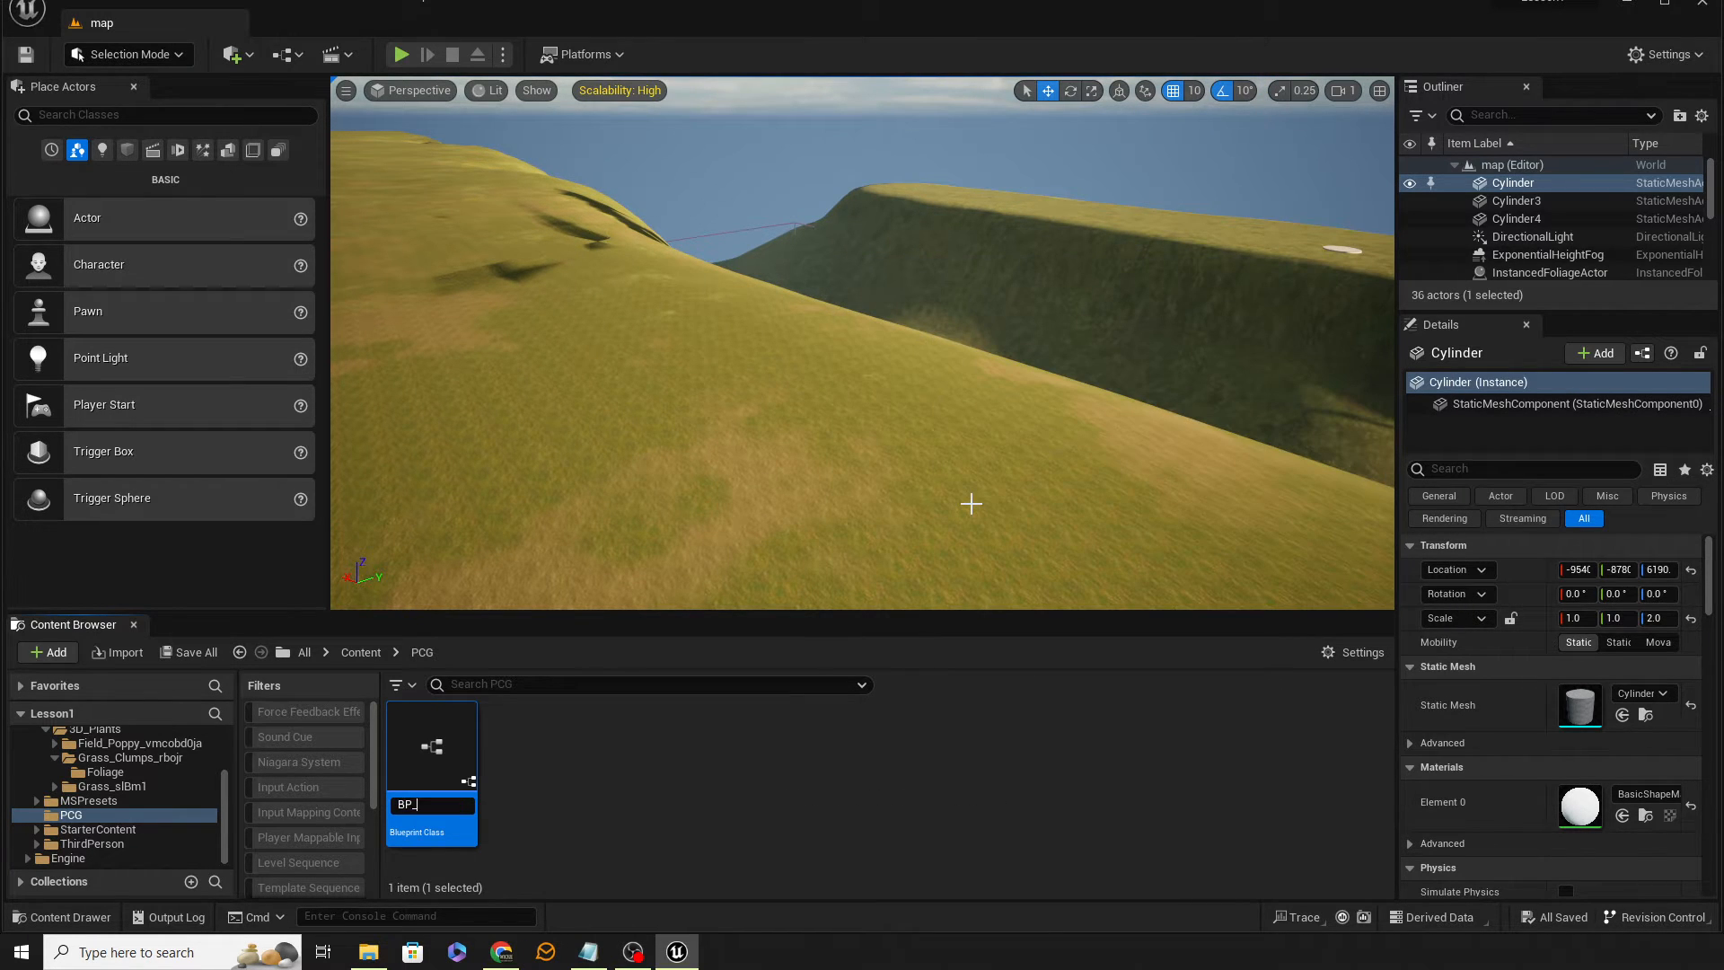
pyautogui.write('SplinePath')
pyautogui.press('Return')
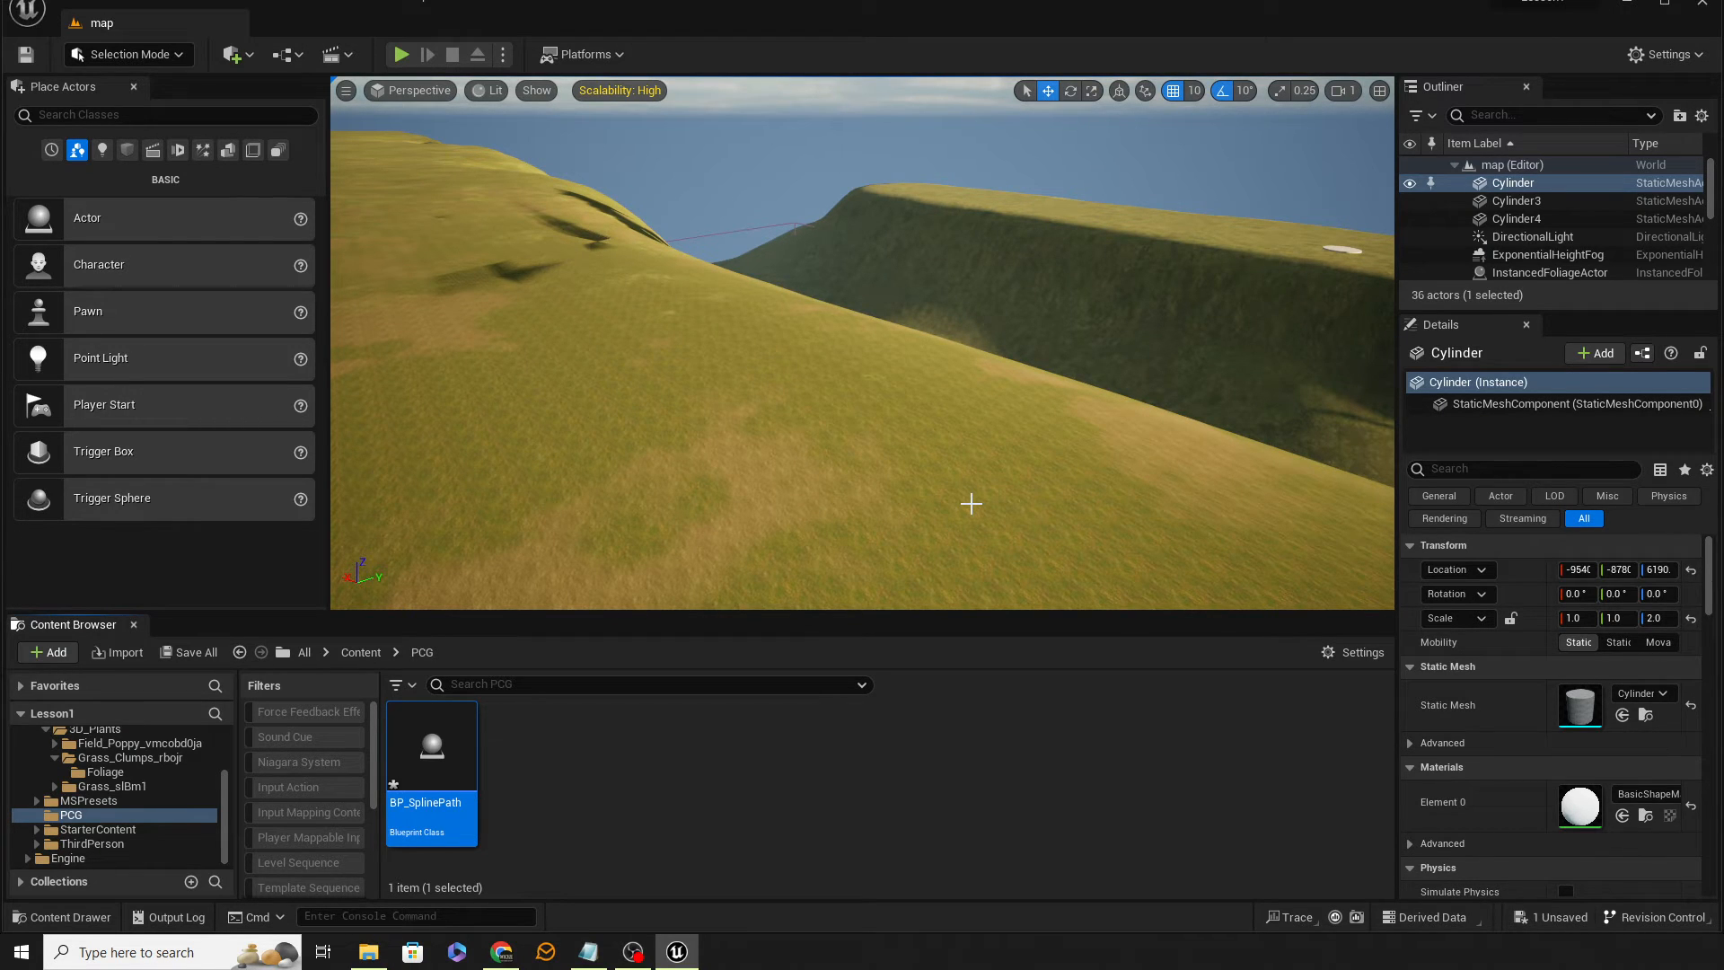
pyautogui.hotkey('ctrl', 's')
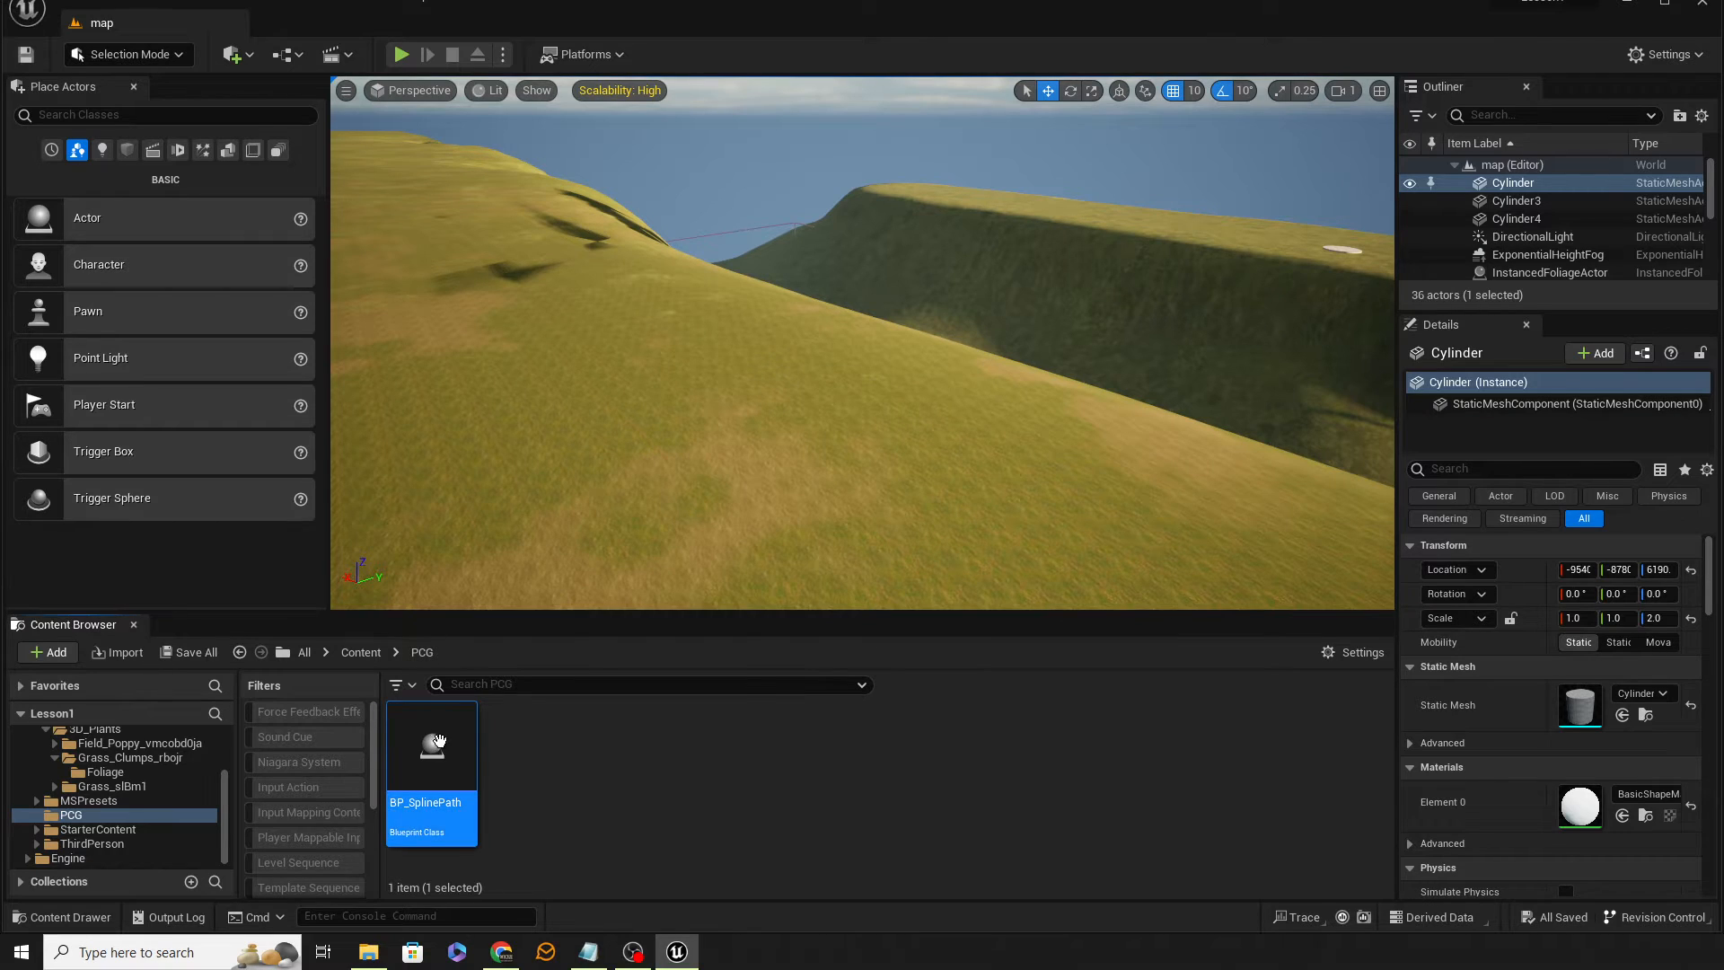
# Open the BP_SplinePath Blueprint and add a Spline component under its root, keeping the default name
pyautogui.doubleClick(443, 738)
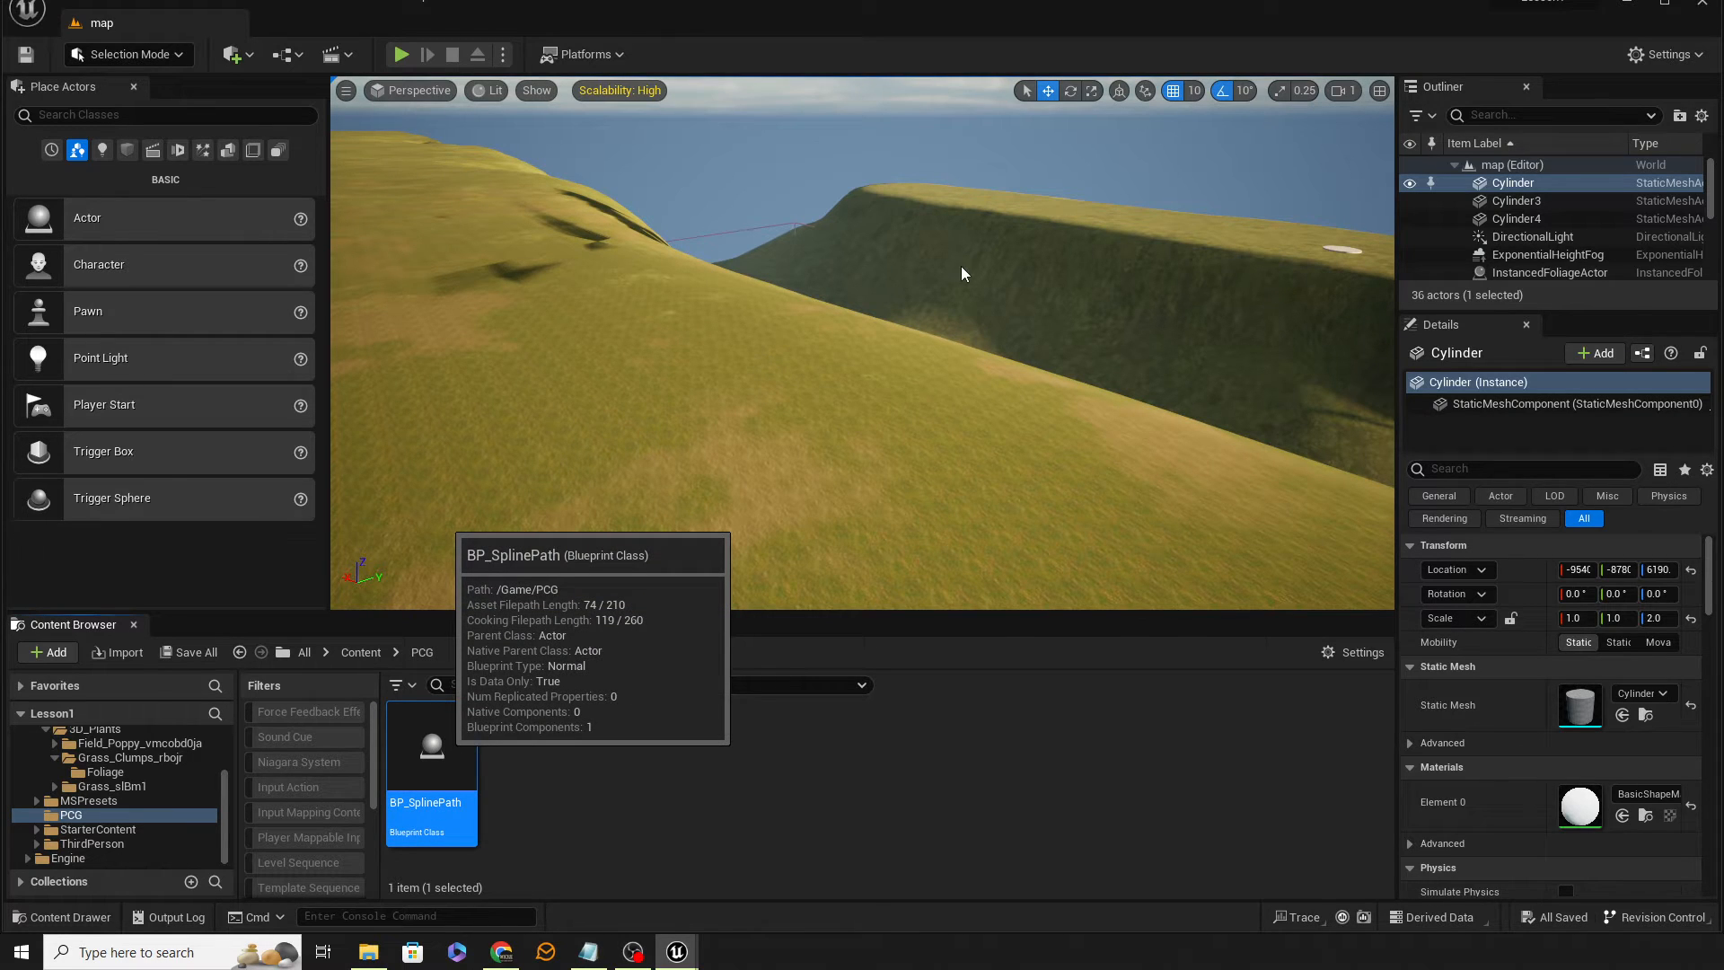
pyautogui.moveTo(734, 73); pyautogui.dragTo(735, 34)
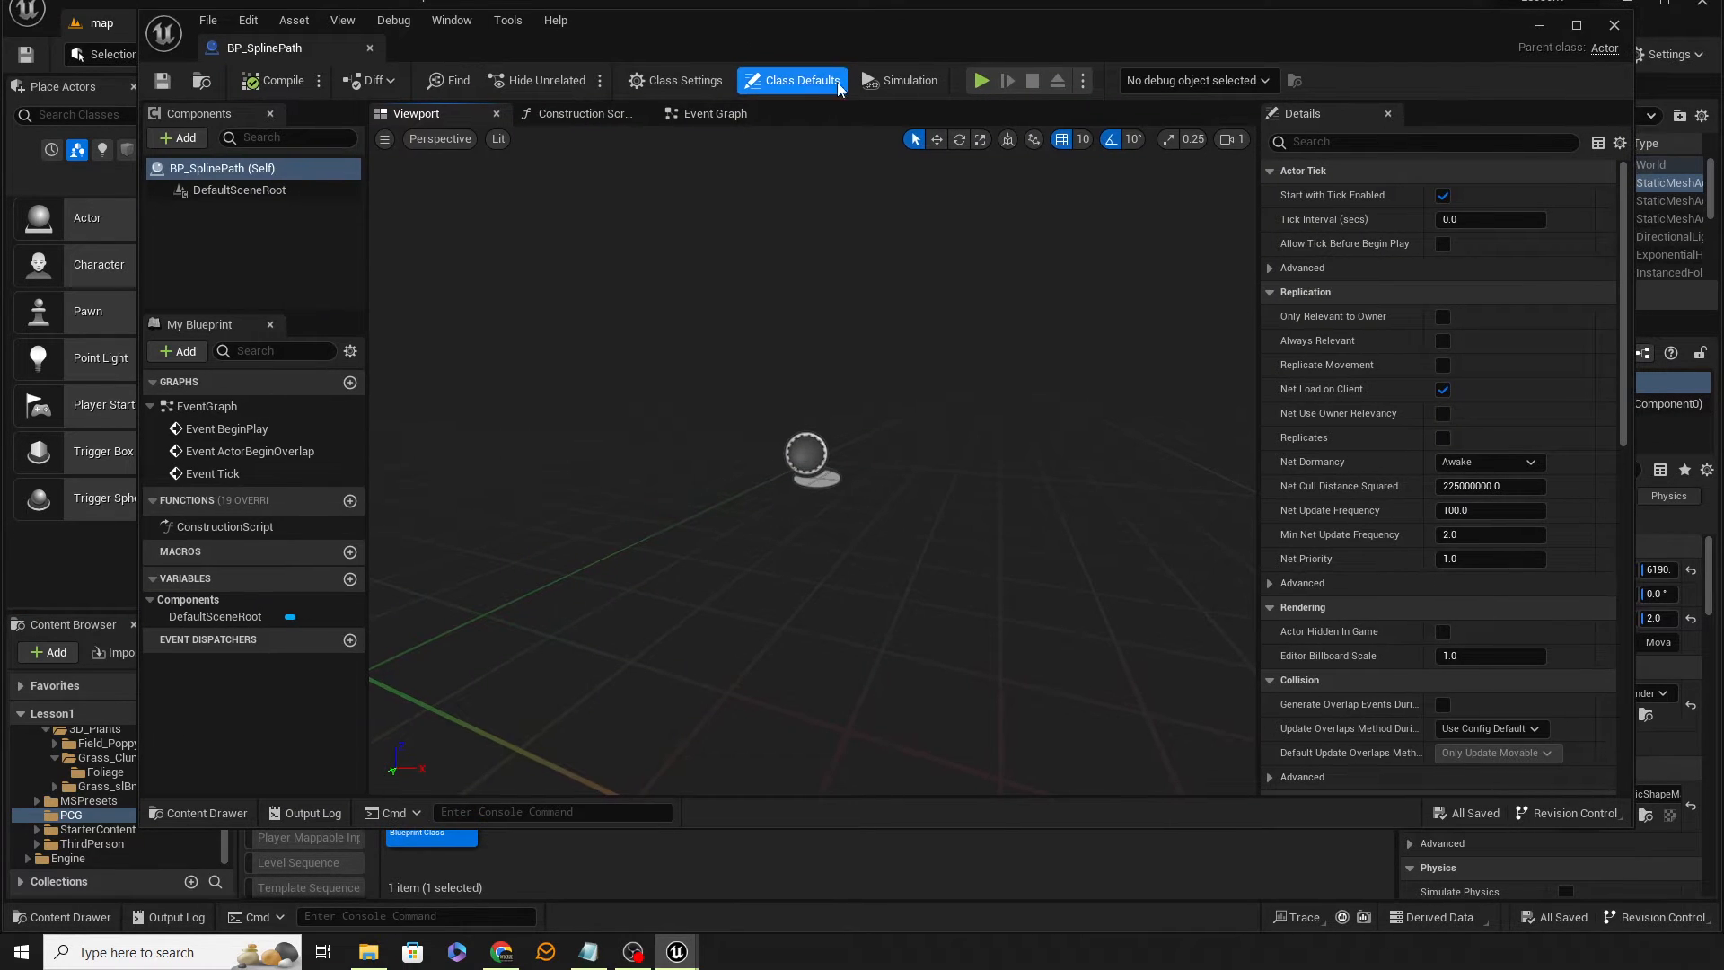
pyautogui.click(180, 138)
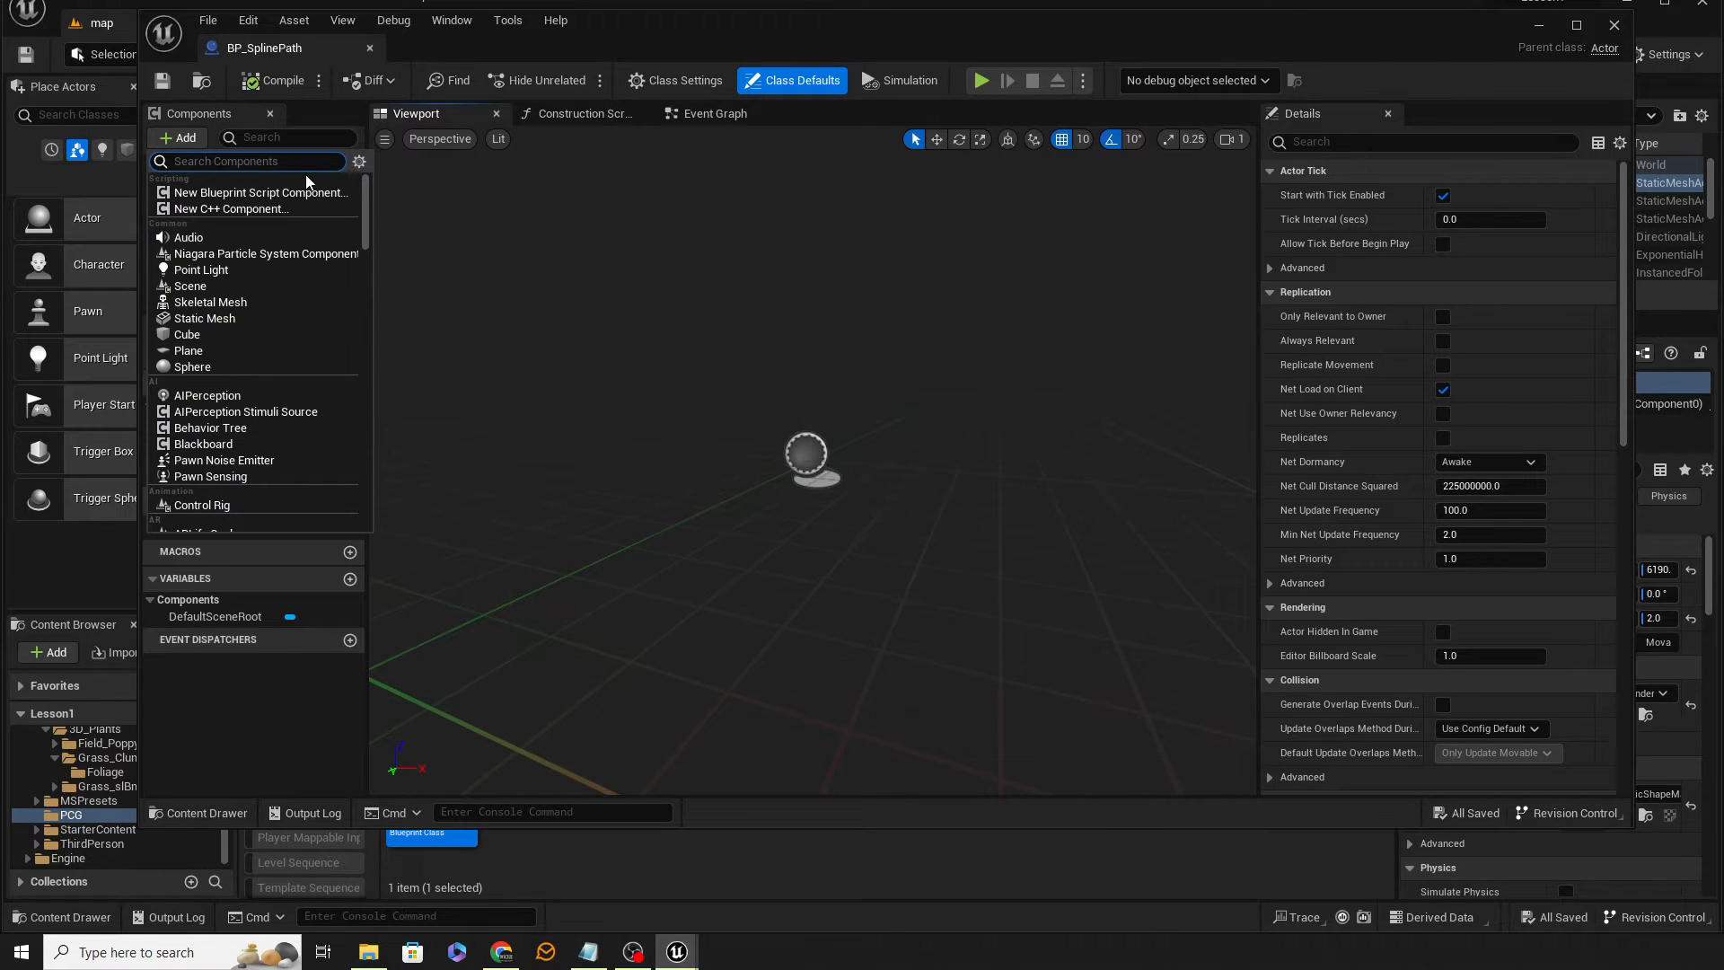
pyautogui.write('spline')
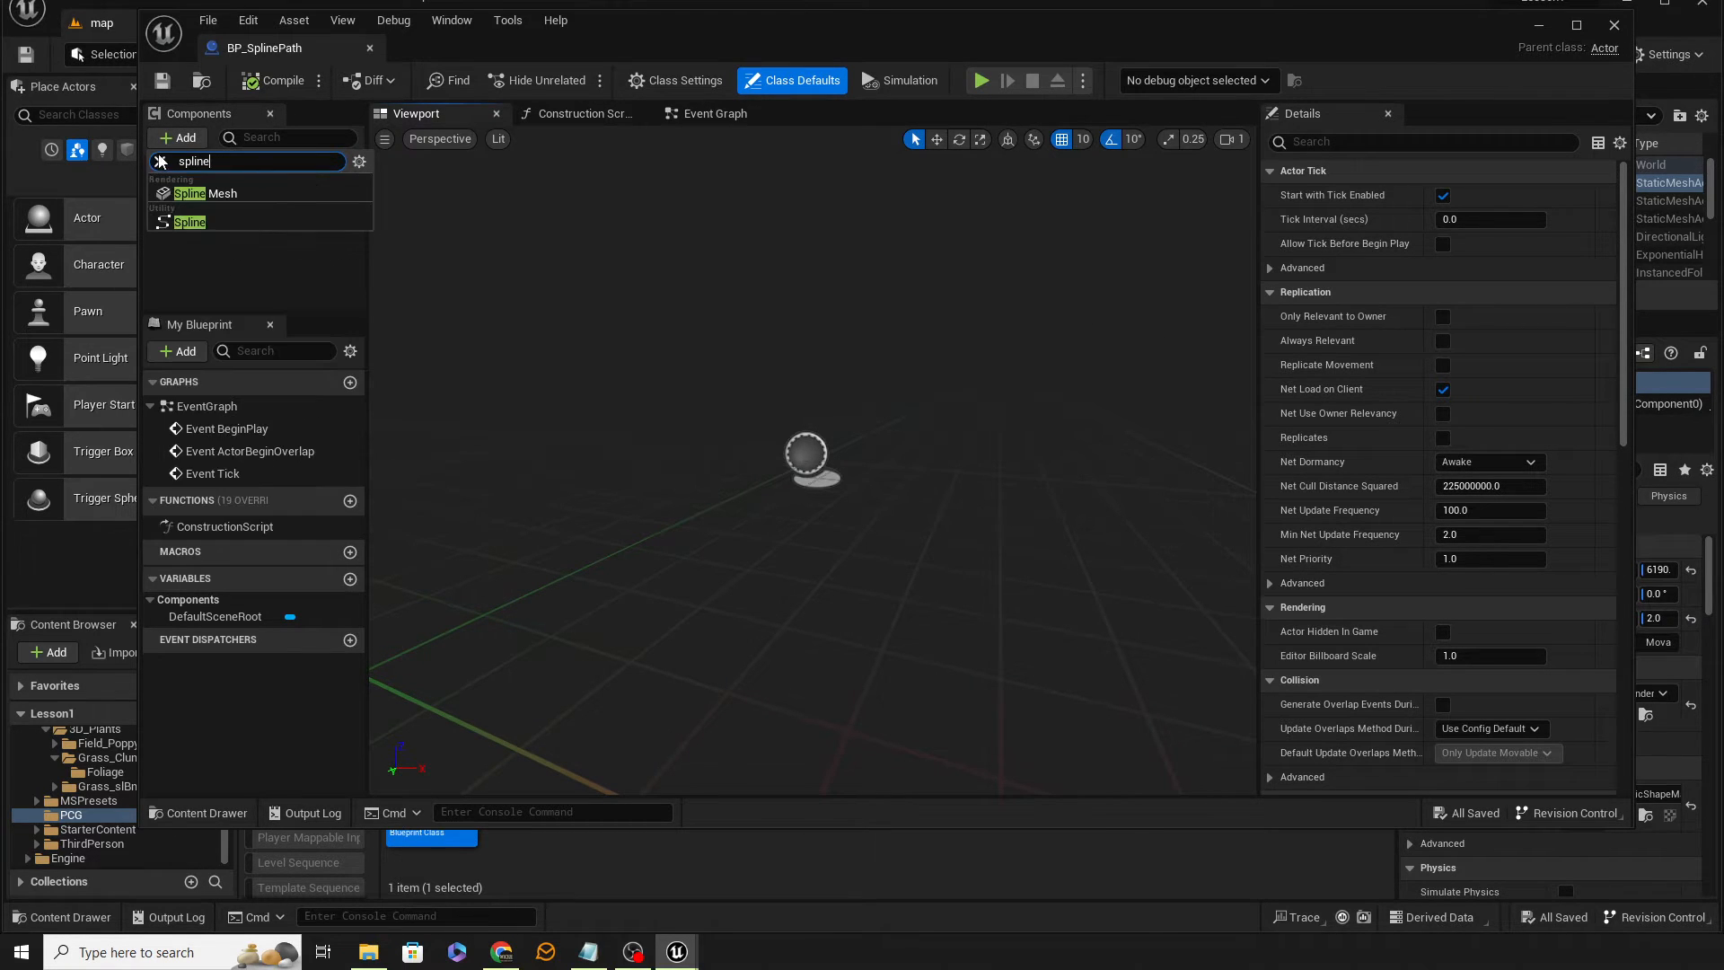
pyautogui.click(189, 222)
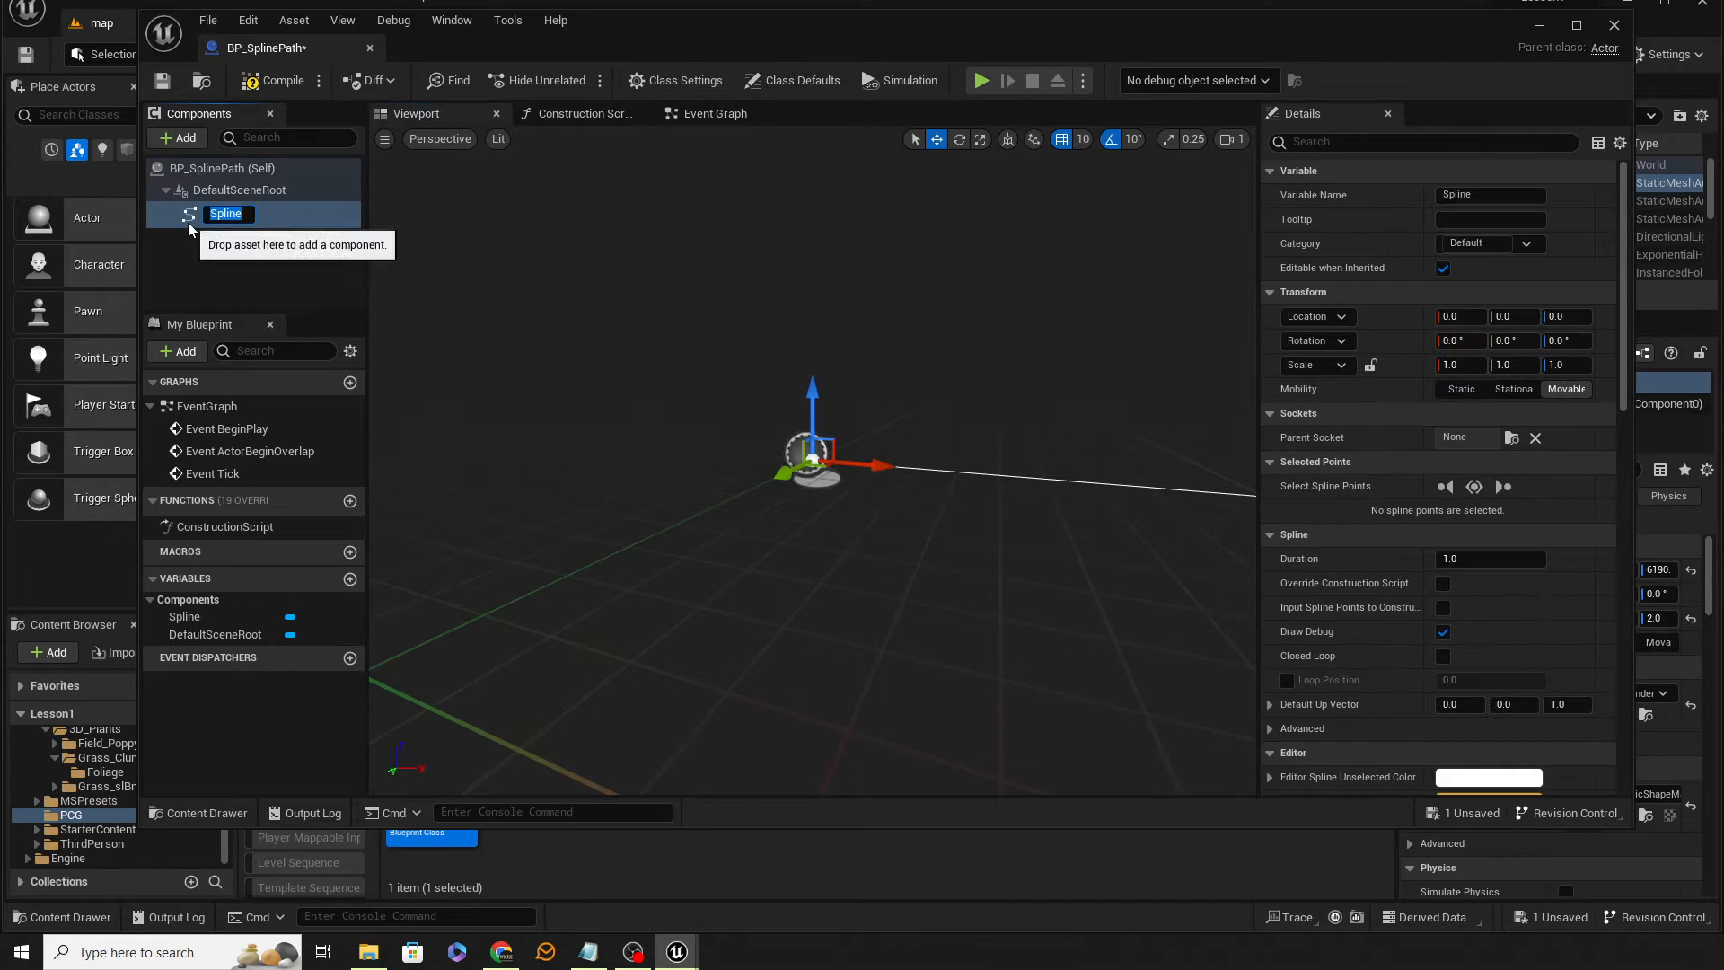
pyautogui.press('Return')
pyautogui.moveTo(1004, 460); pyautogui.dragTo(1060, 460, button='right')
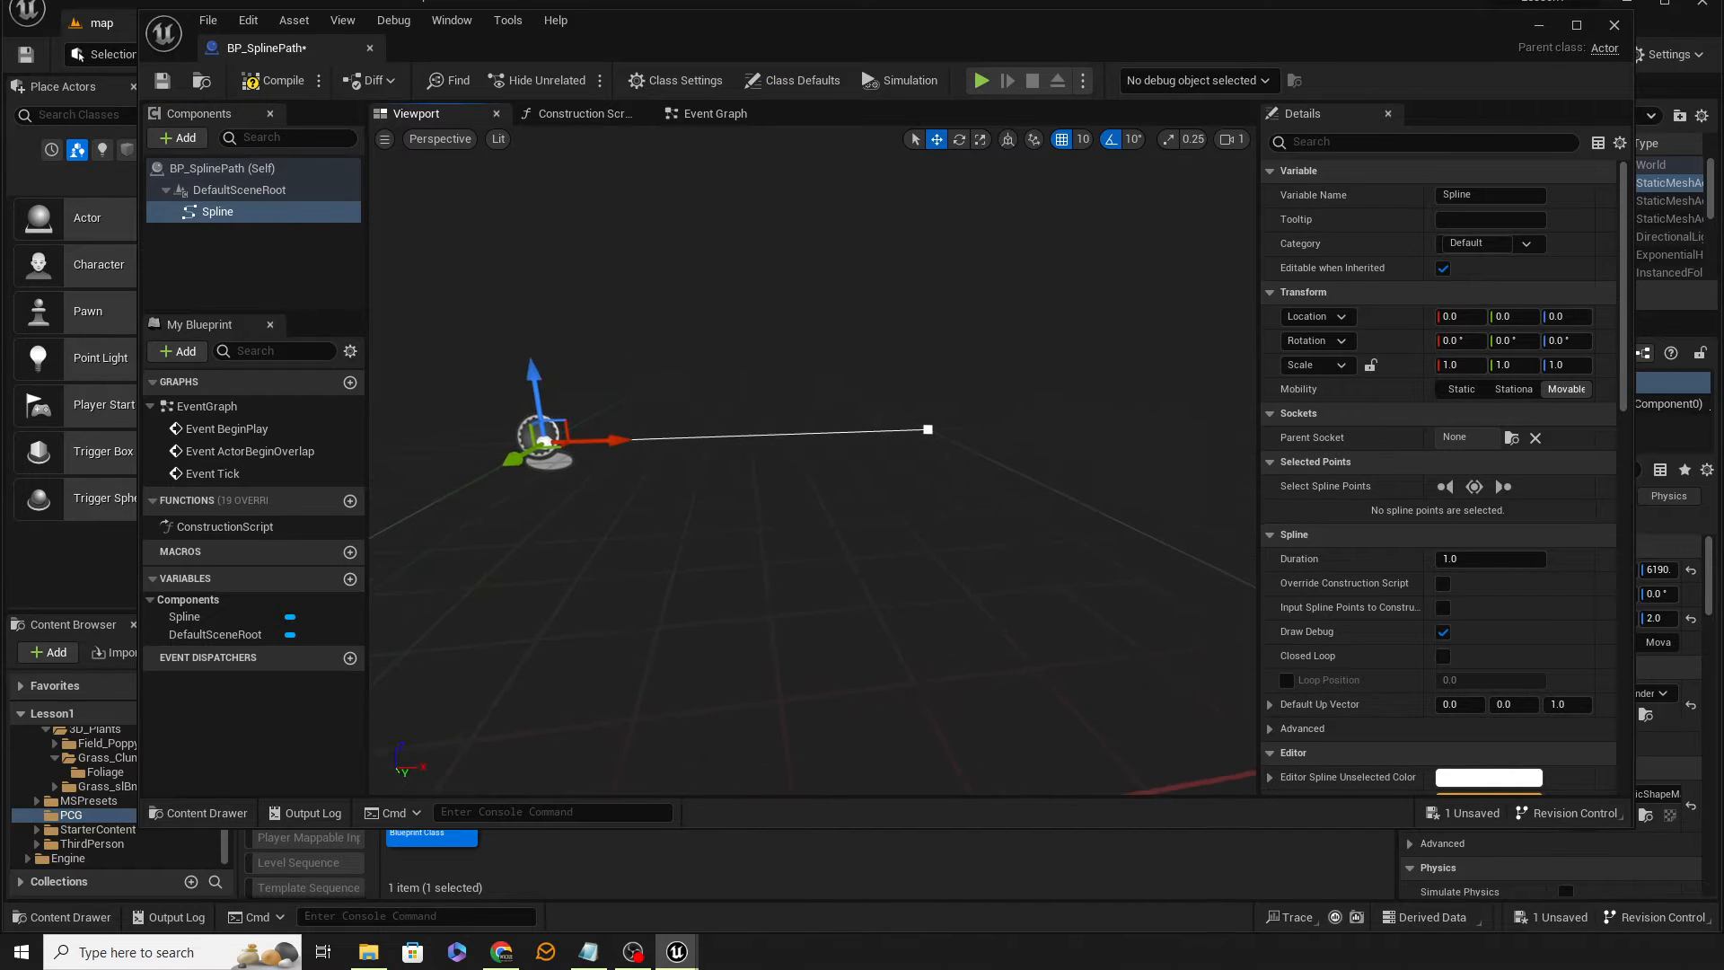
pyautogui.moveTo(979, 516)
pyautogui.mouseDown(button='right')
pyautogui.moveTo(943, 530)
pyautogui.moveTo(961, 523)
pyautogui.mouseUp(button='right')
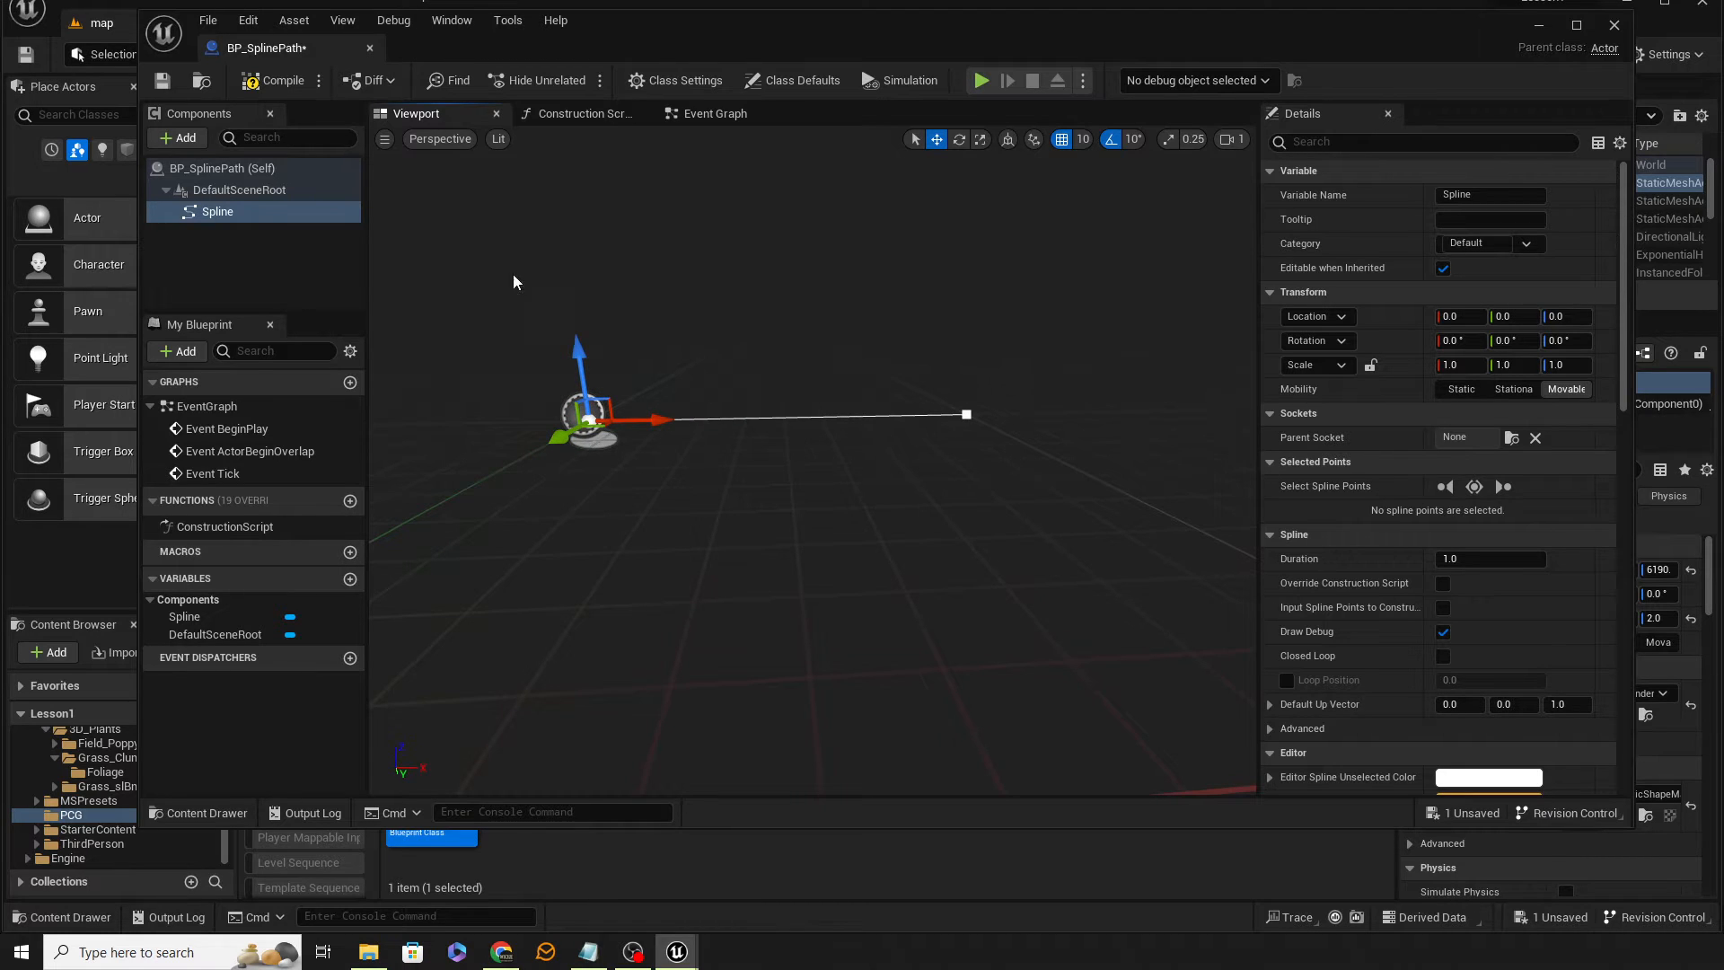
# Add one actor tag named bridge to the class defaults of BP_SplinePath
pyautogui.click(208, 170)
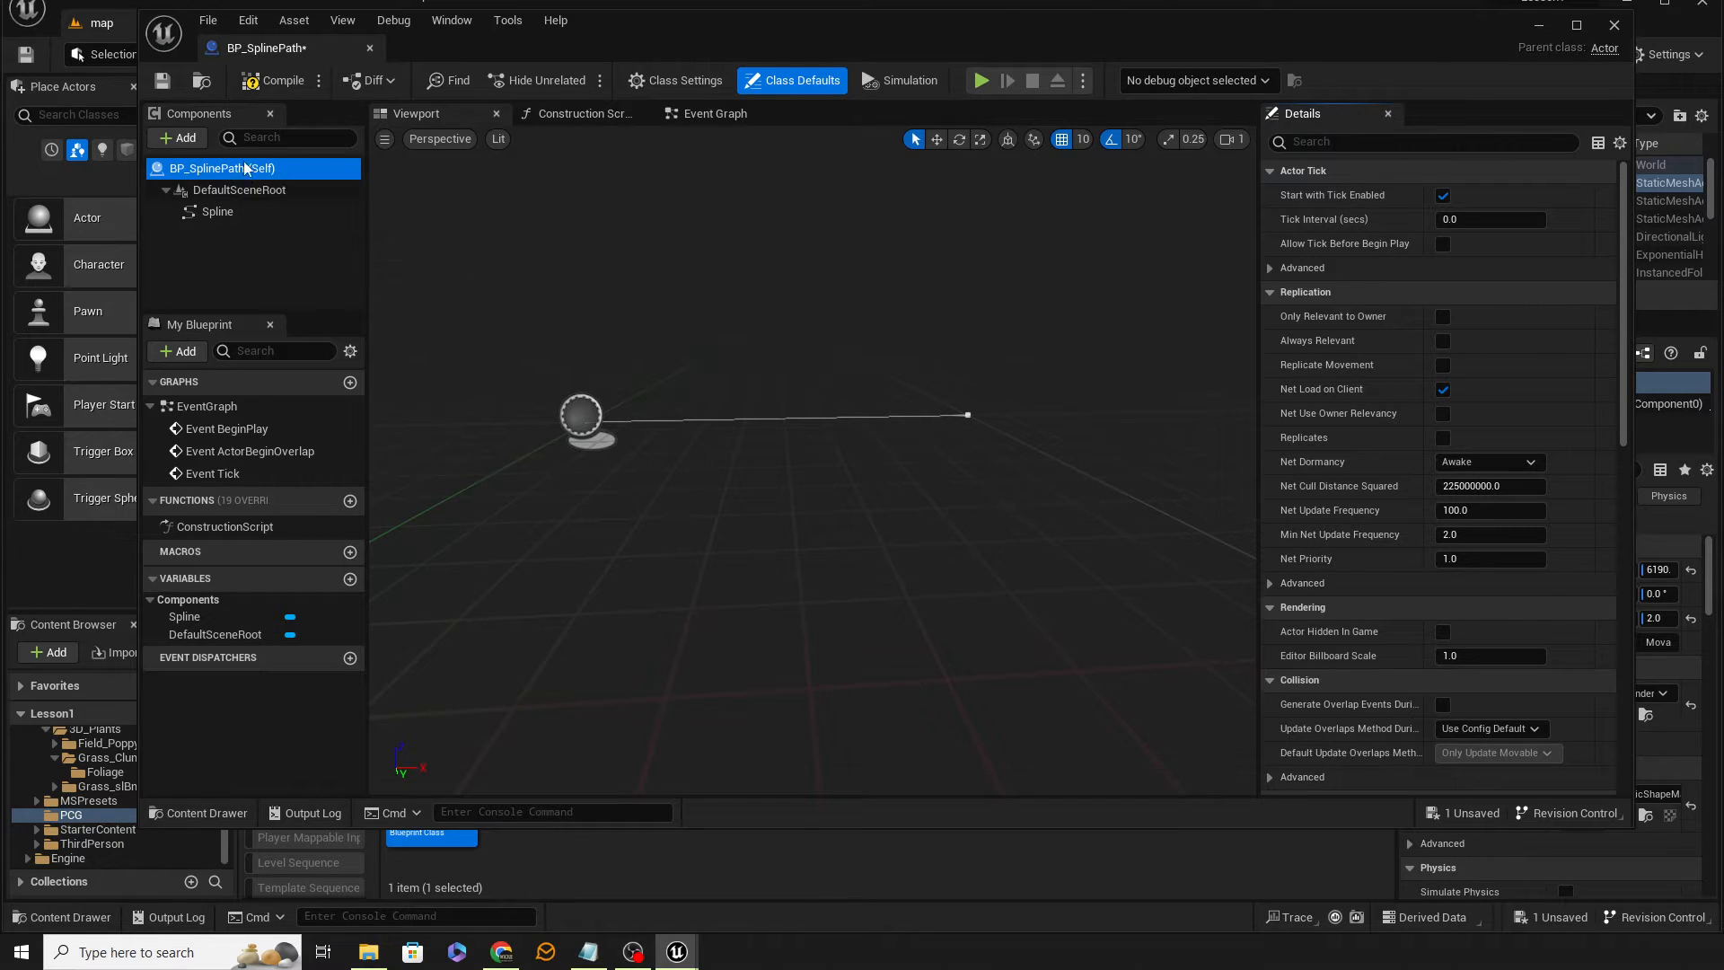
pyautogui.click(1363, 143)
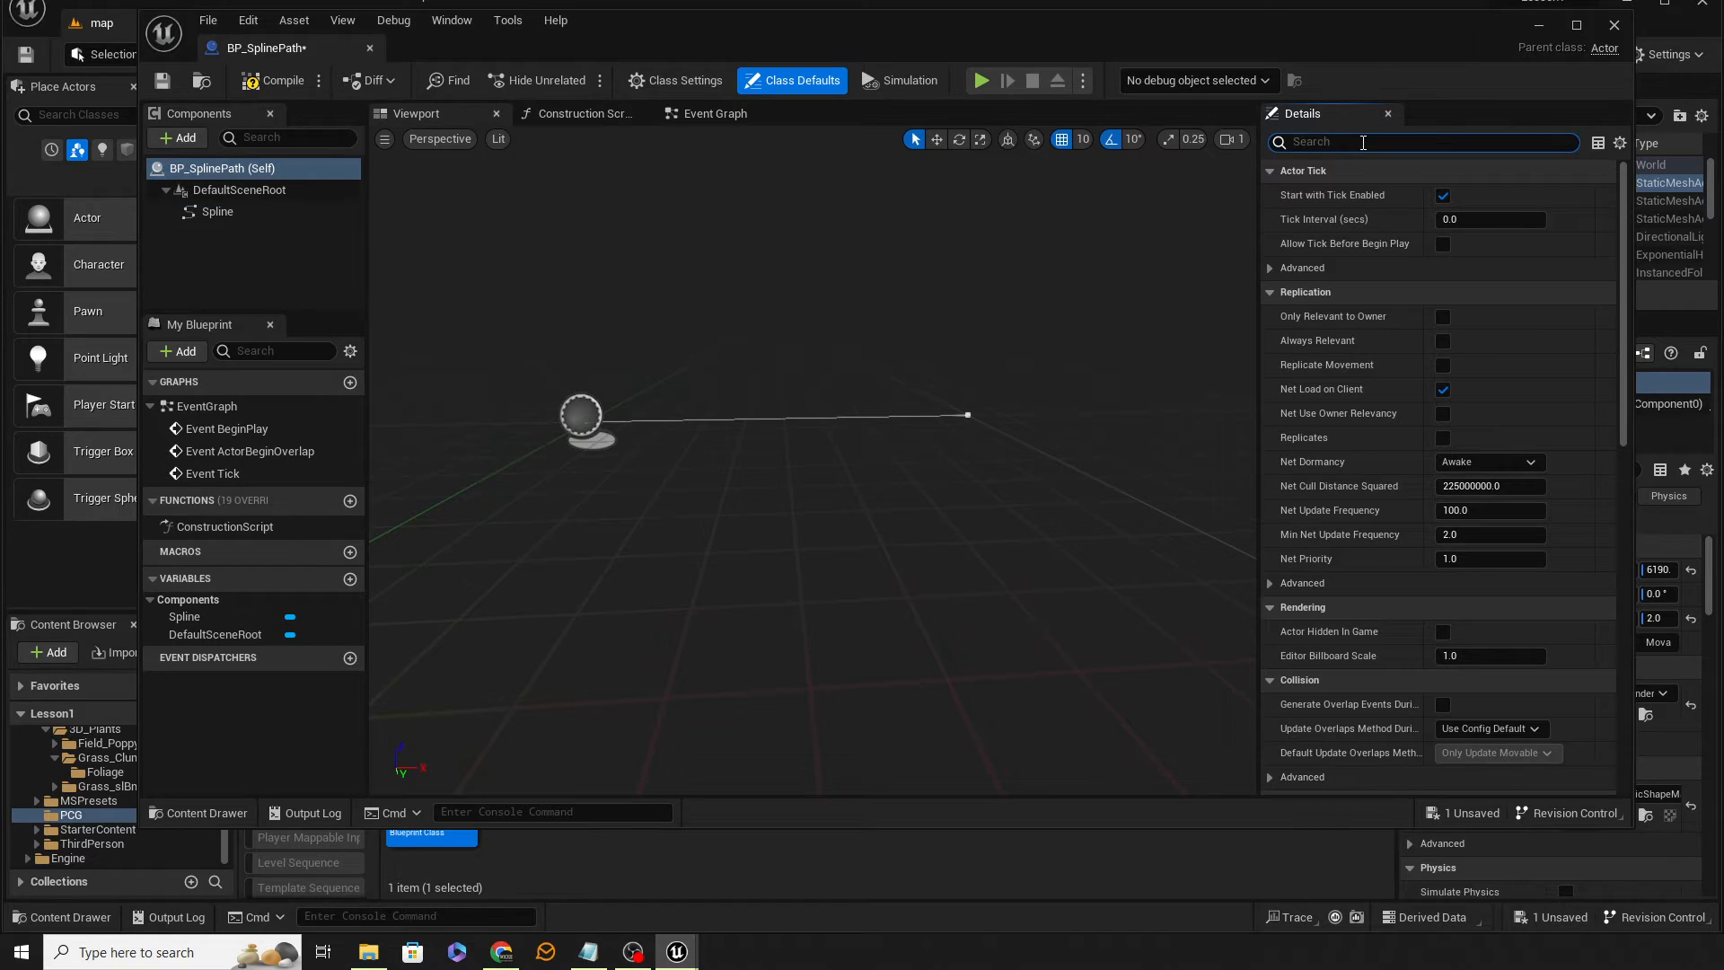
pyautogui.write('tag')
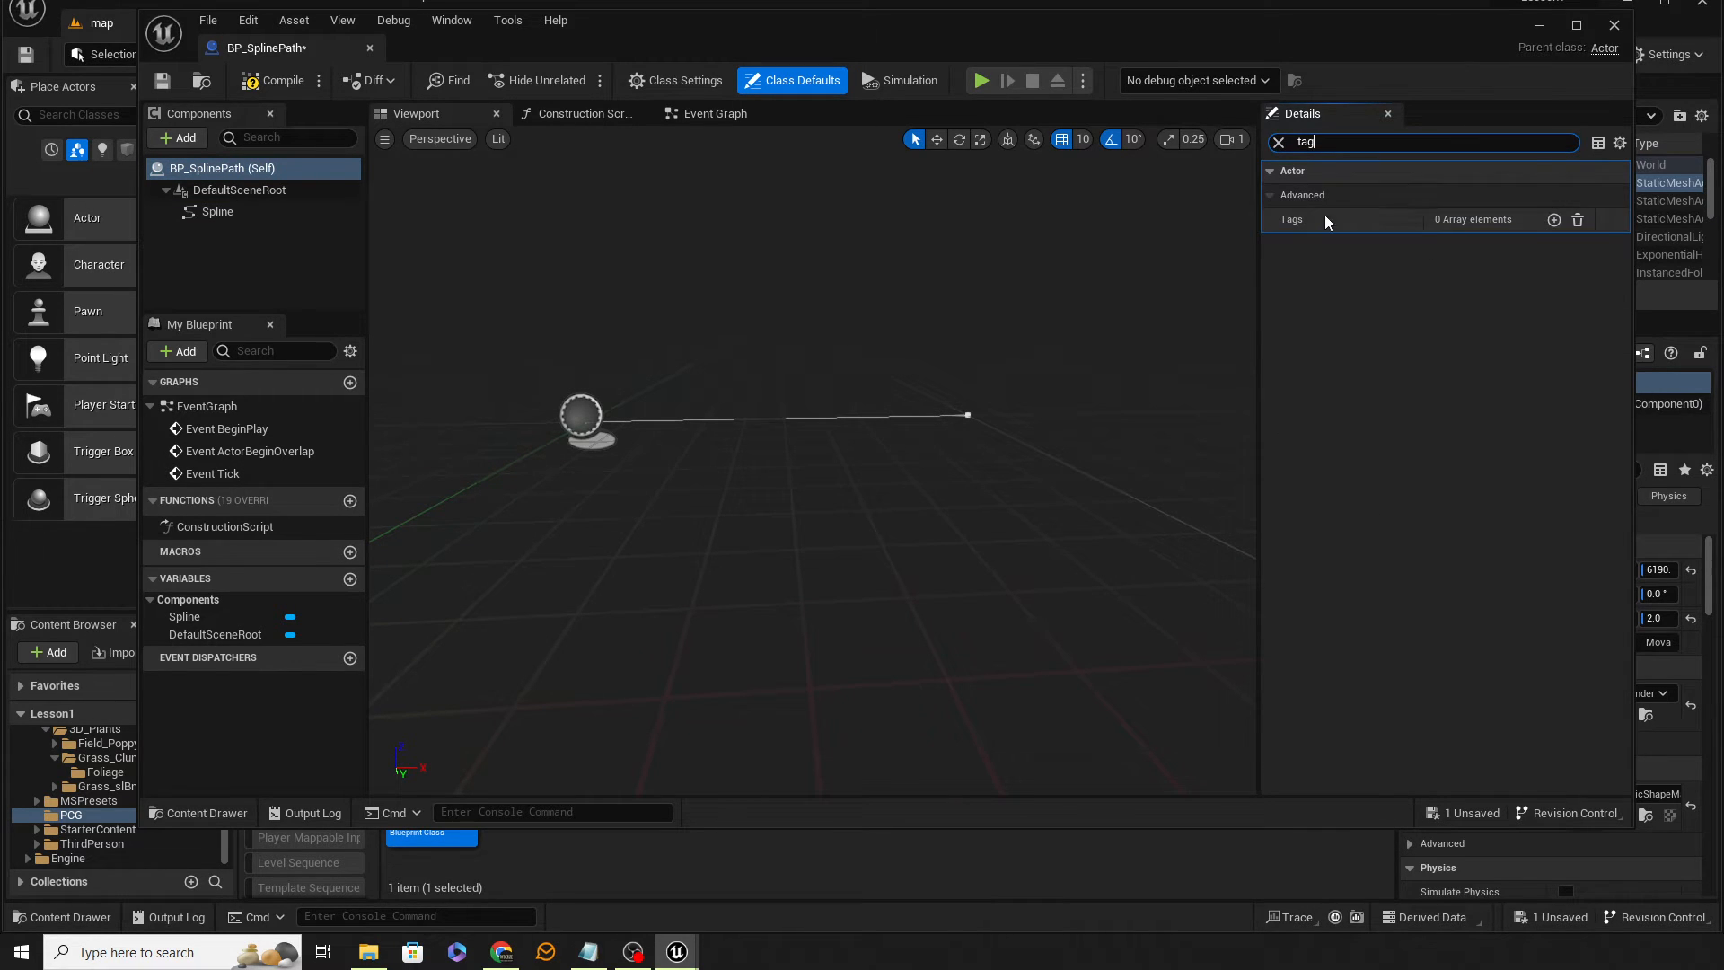
pyautogui.click(1554, 220)
pyautogui.click(1489, 243)
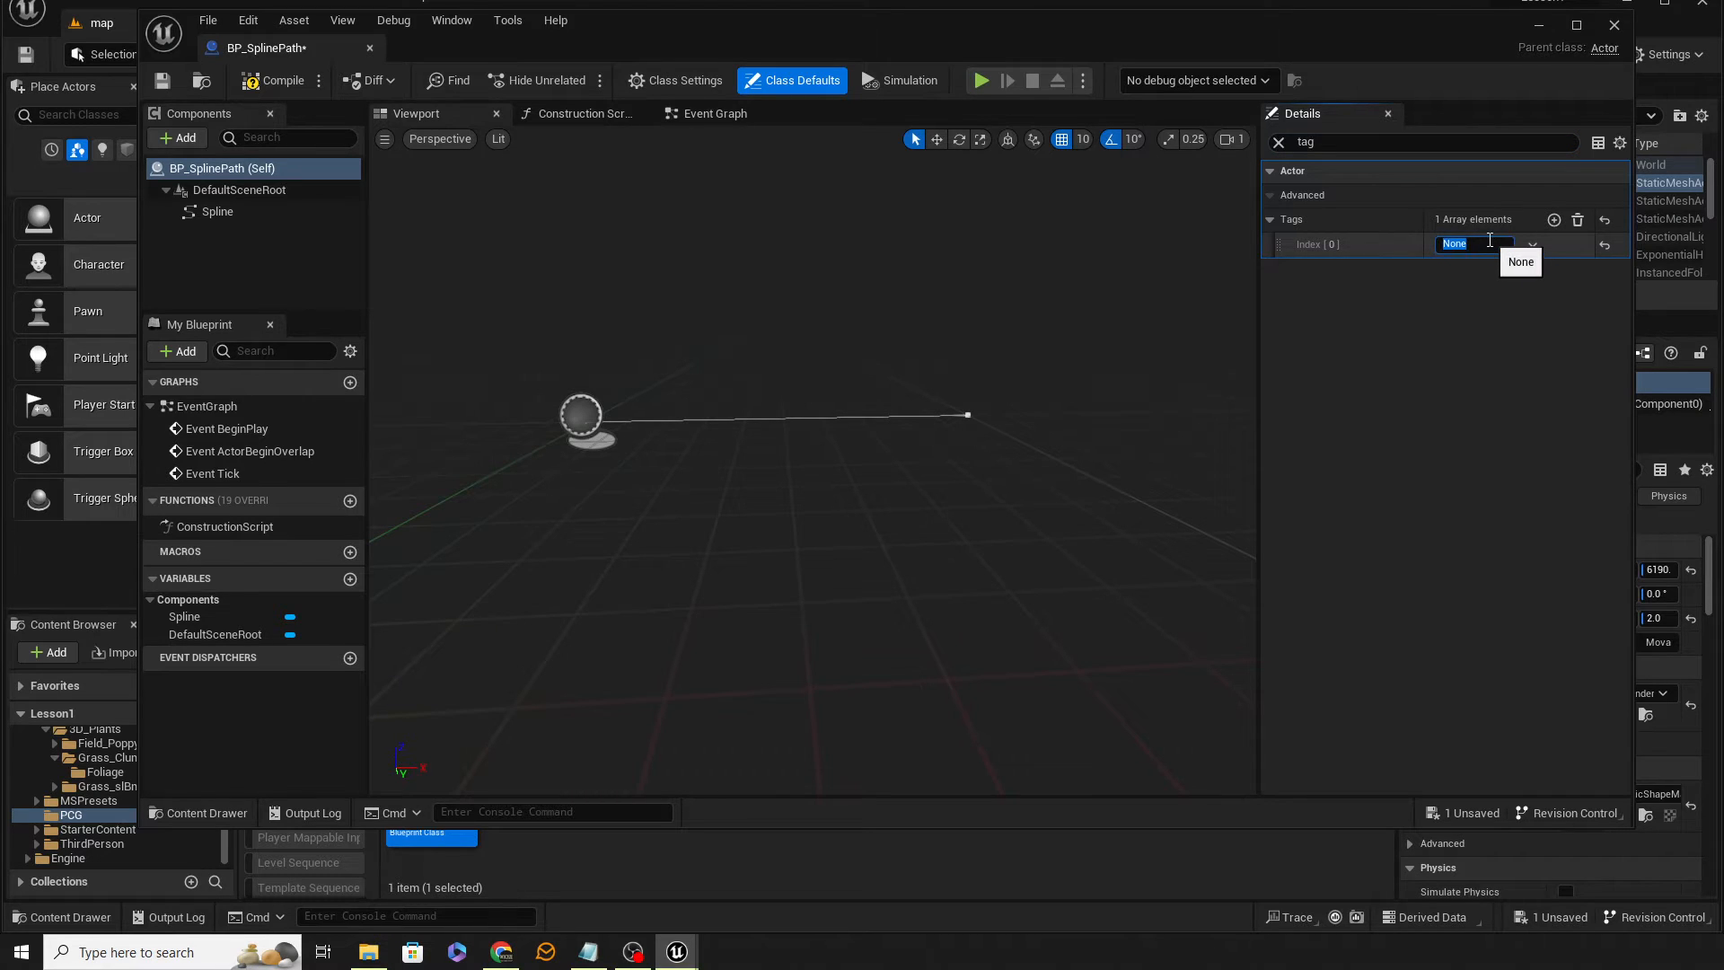
pyautogui.write('bridge')
pyautogui.press('Return')
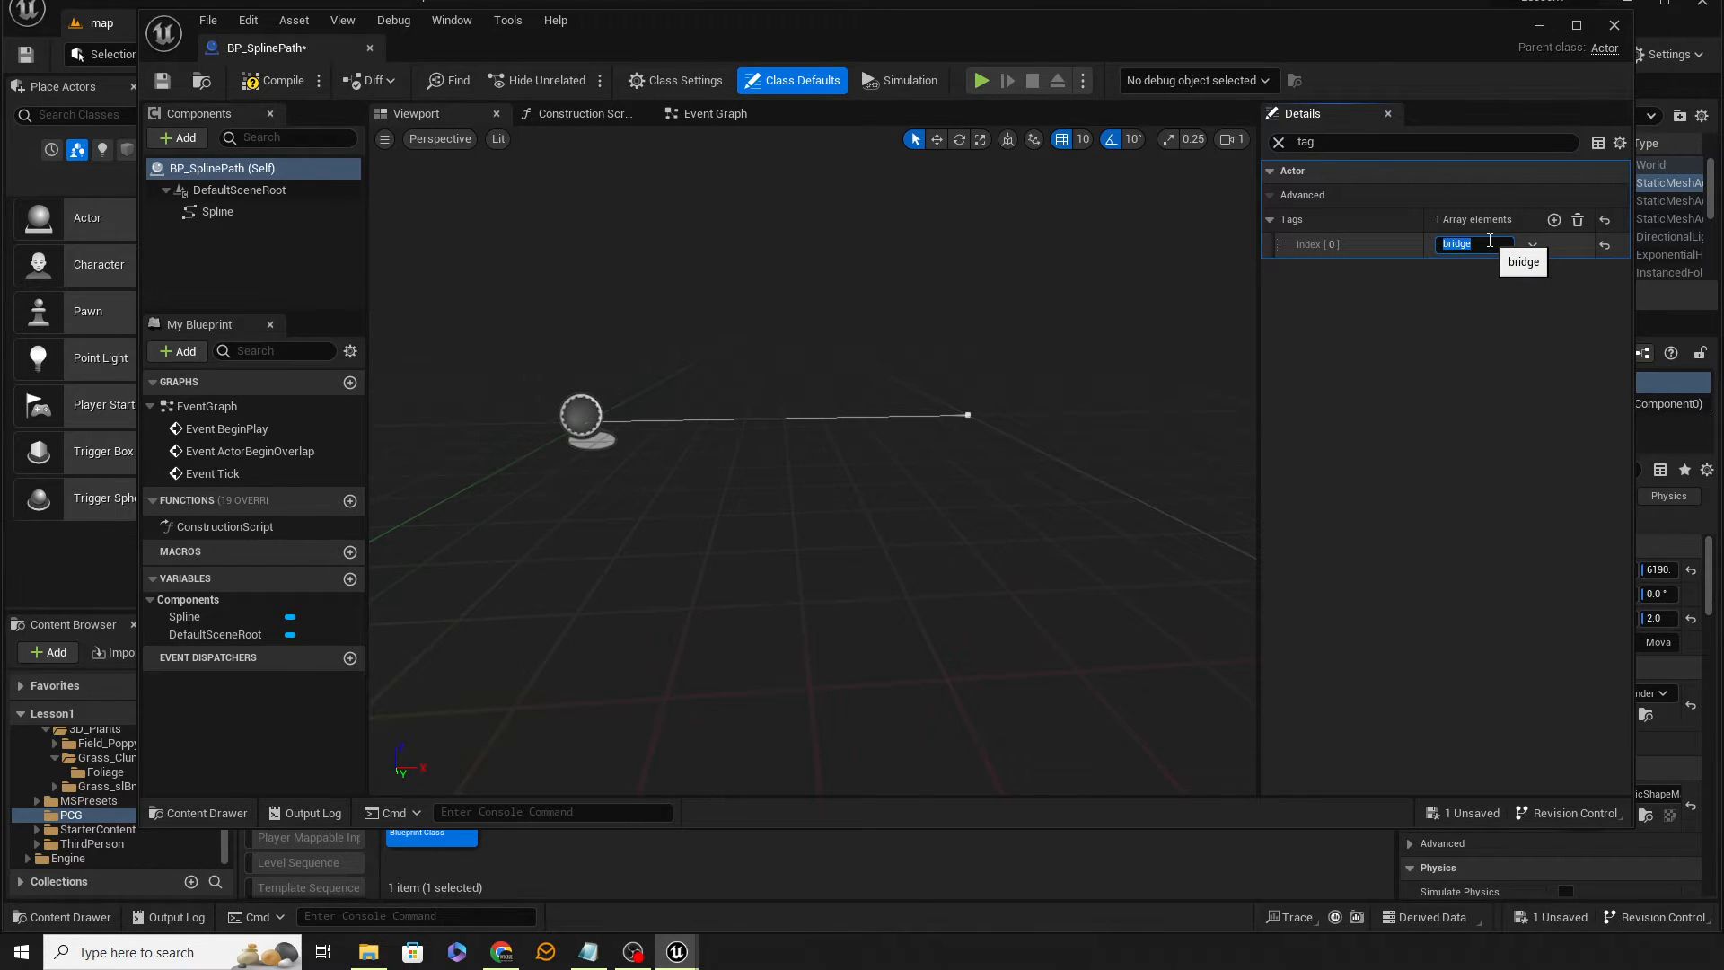
# Compile and save the BP_SplinePath Blueprint, closing its editor
pyautogui.click(304, 88)
pyautogui.click(165, 84)
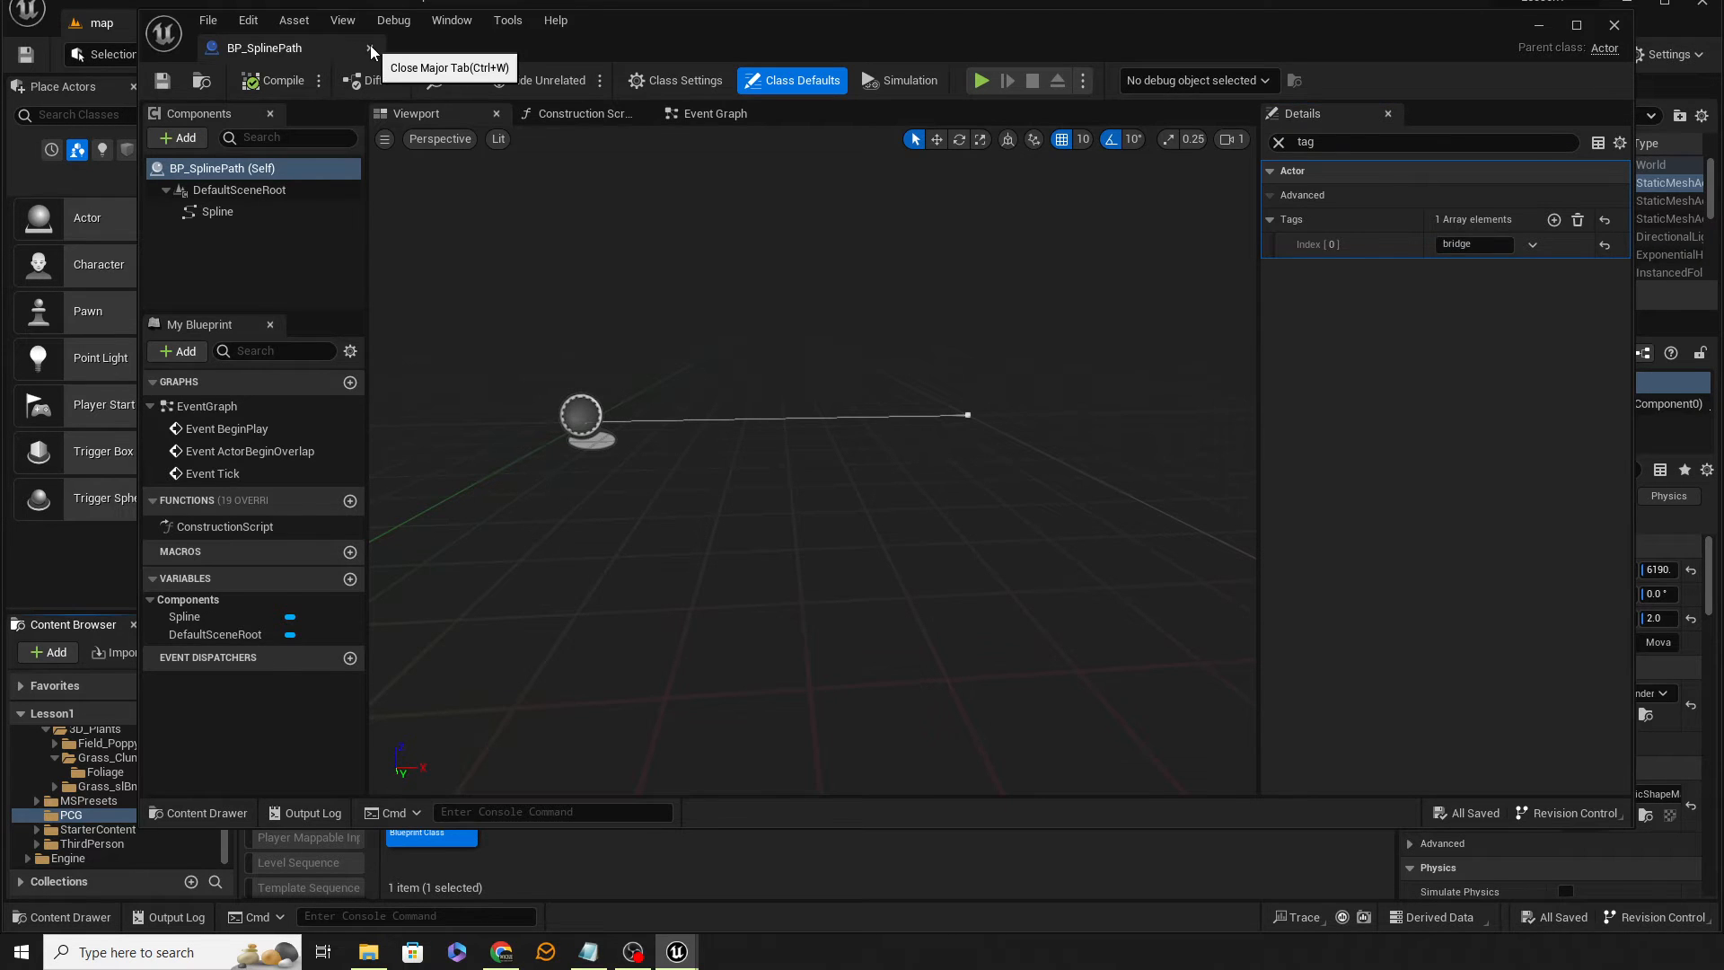
pyautogui.click(369, 46)
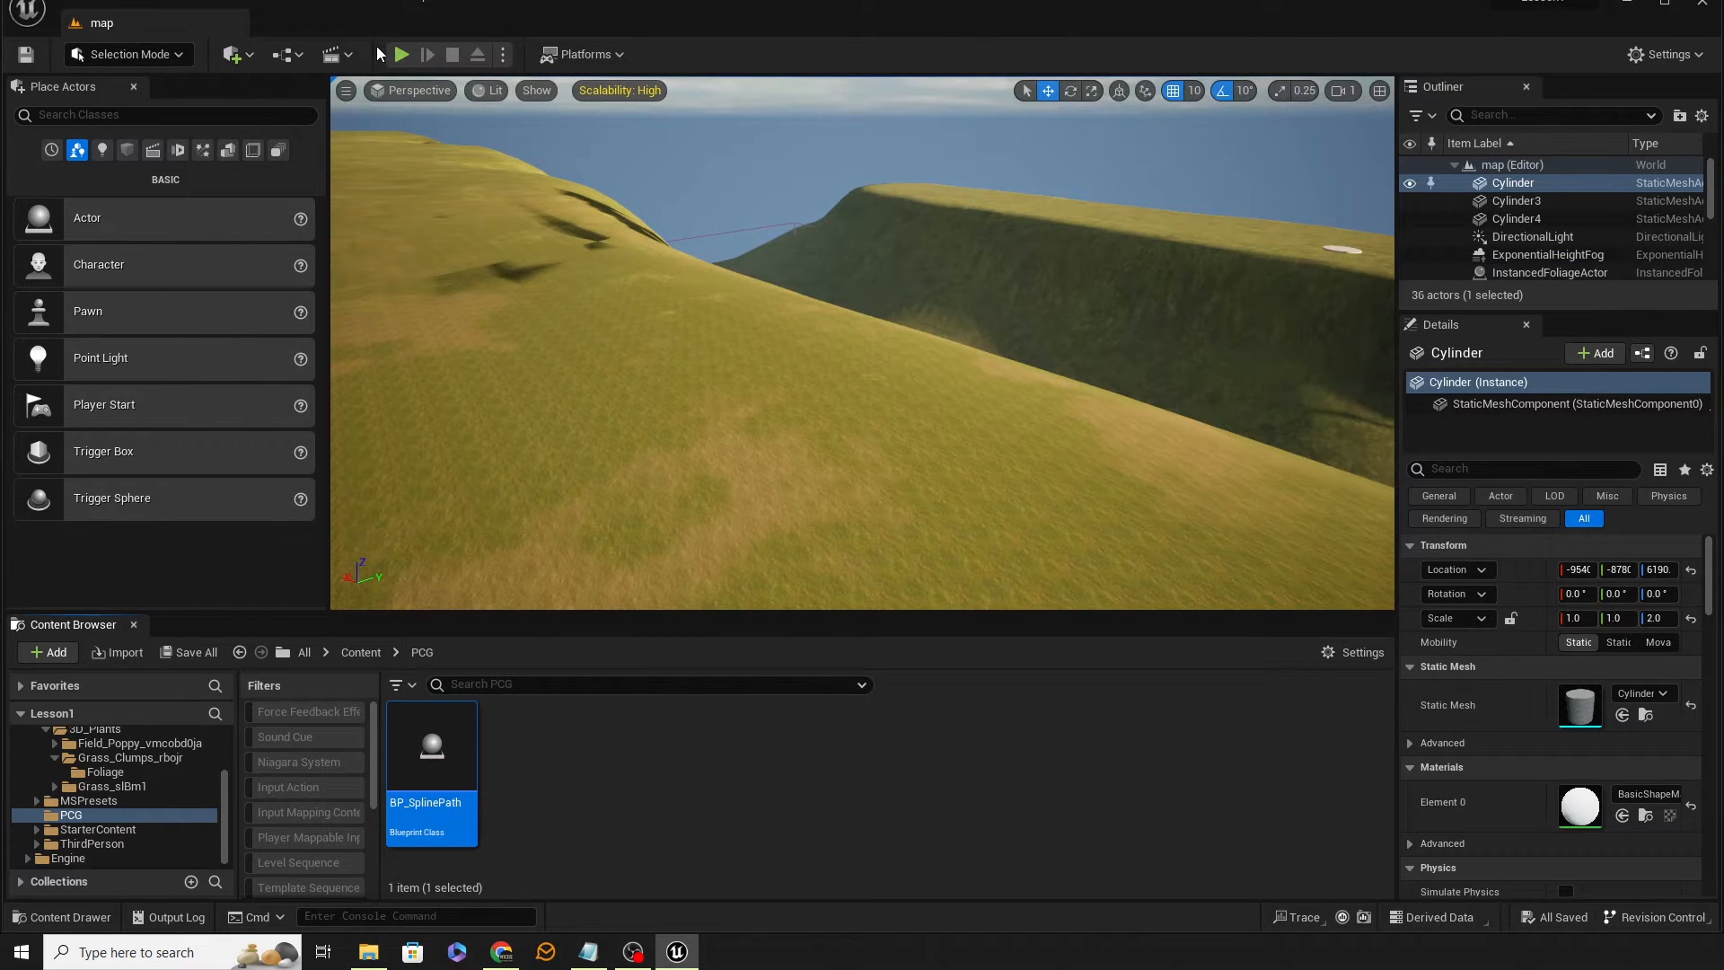
# Create a PCG Graph asset named PCG_Basic_Bridge in the PCG folder and save it
pyautogui.moveTo(832, 424)
pyautogui.mouseDown(button='right')
pyautogui.moveTo(828, 445)
pyautogui.moveTo(790, 449)
pyautogui.moveTo(831, 425)
pyautogui.mouseUp(button='right')
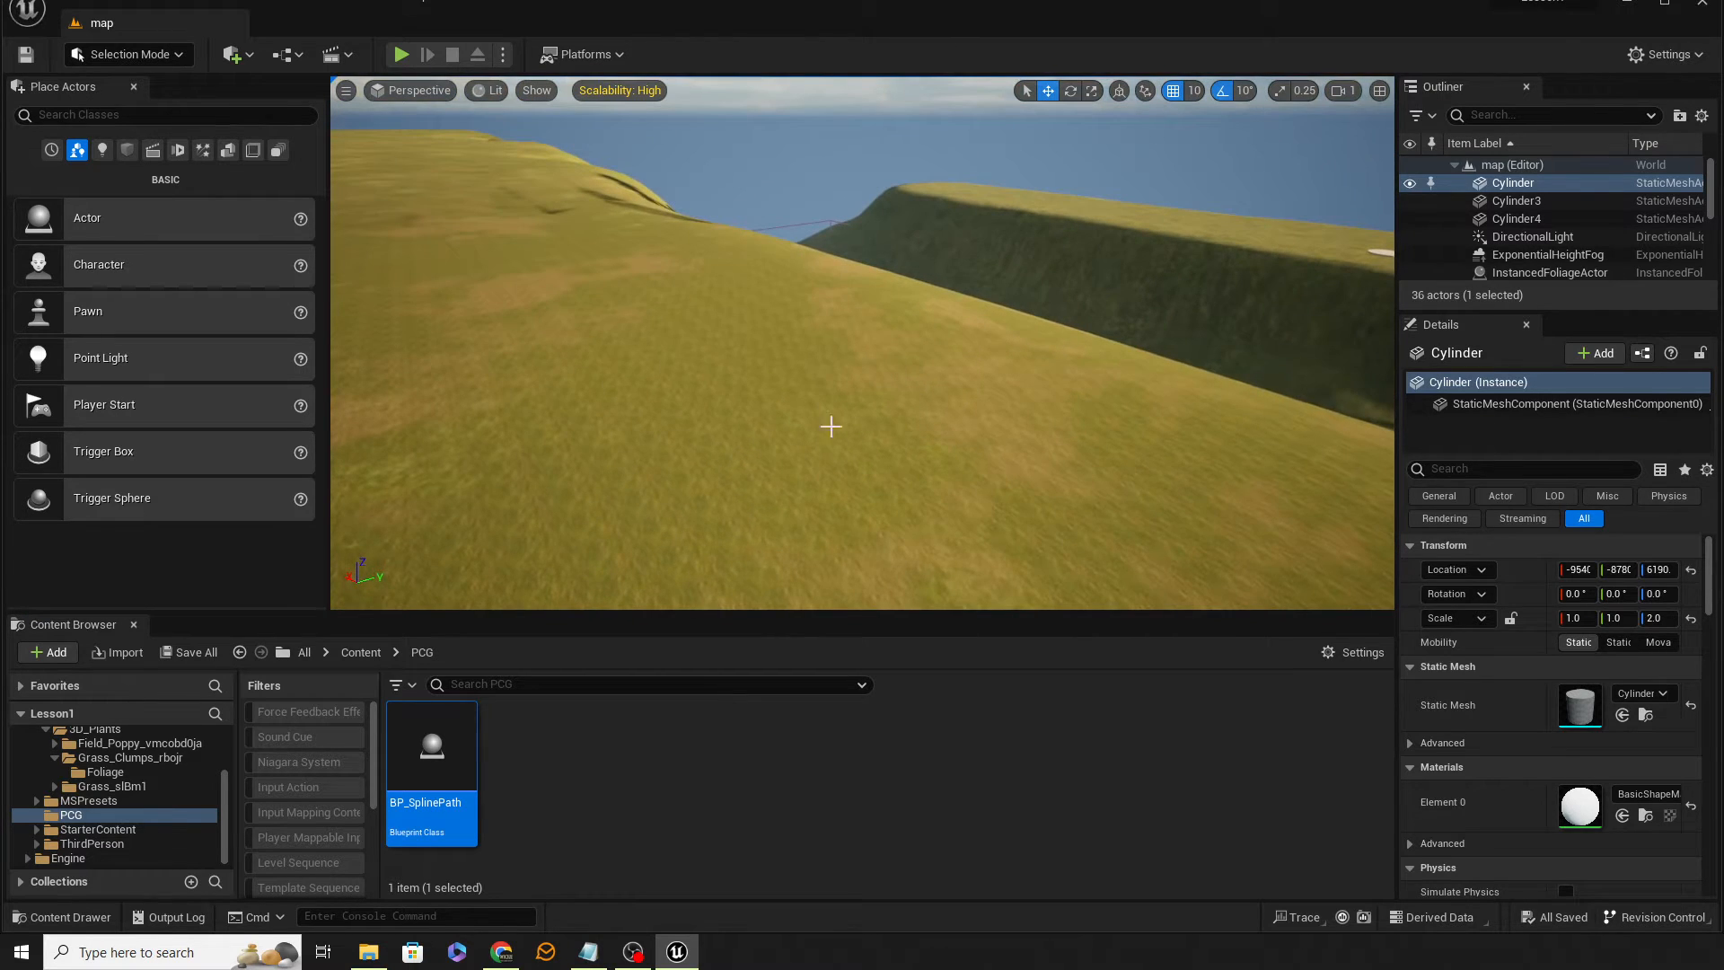
pyautogui.rightClick(668, 787)
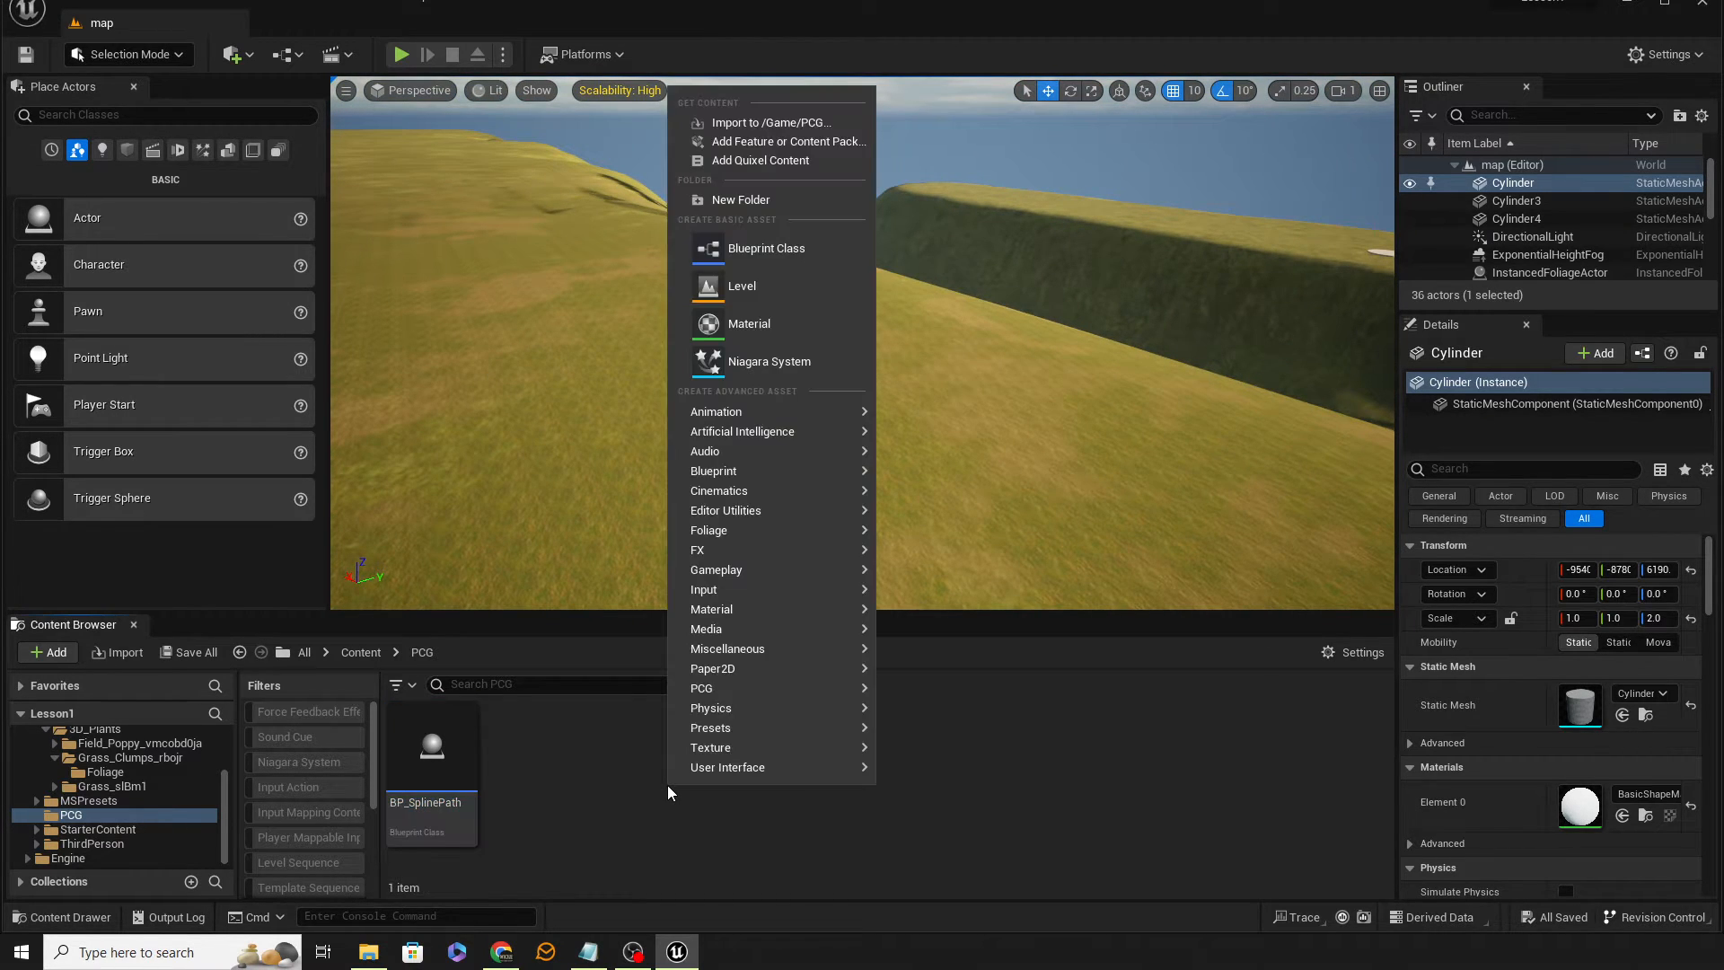
pyautogui.moveTo(723, 691)
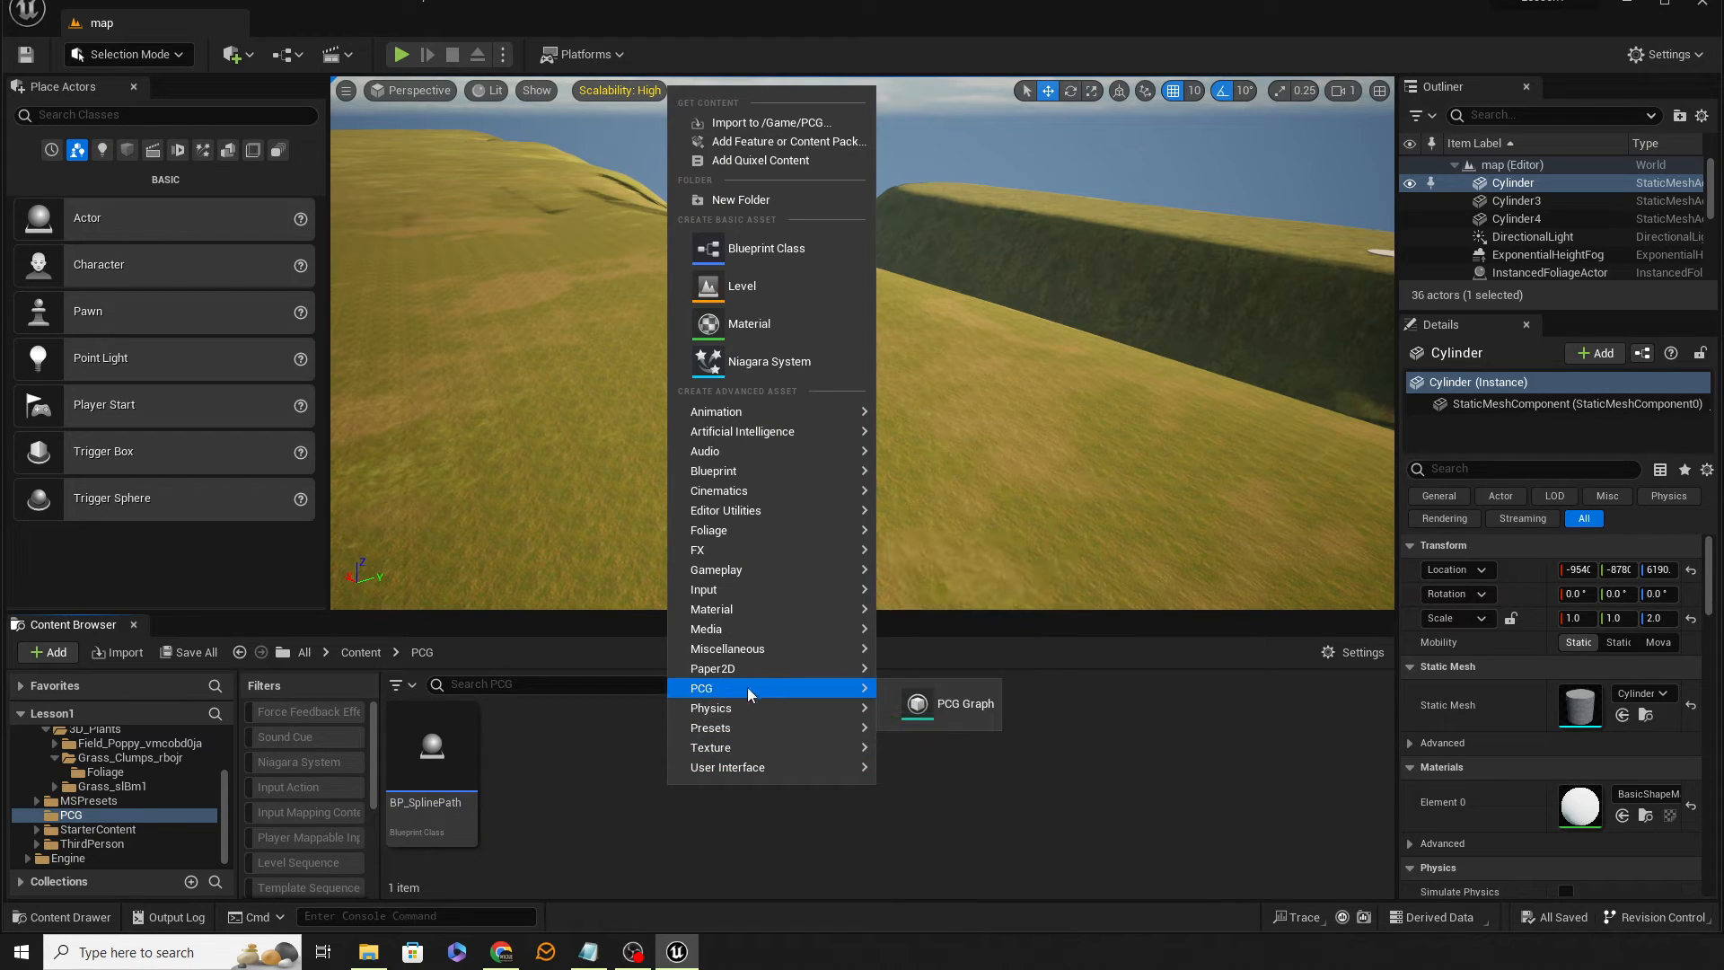
pyautogui.click(953, 708)
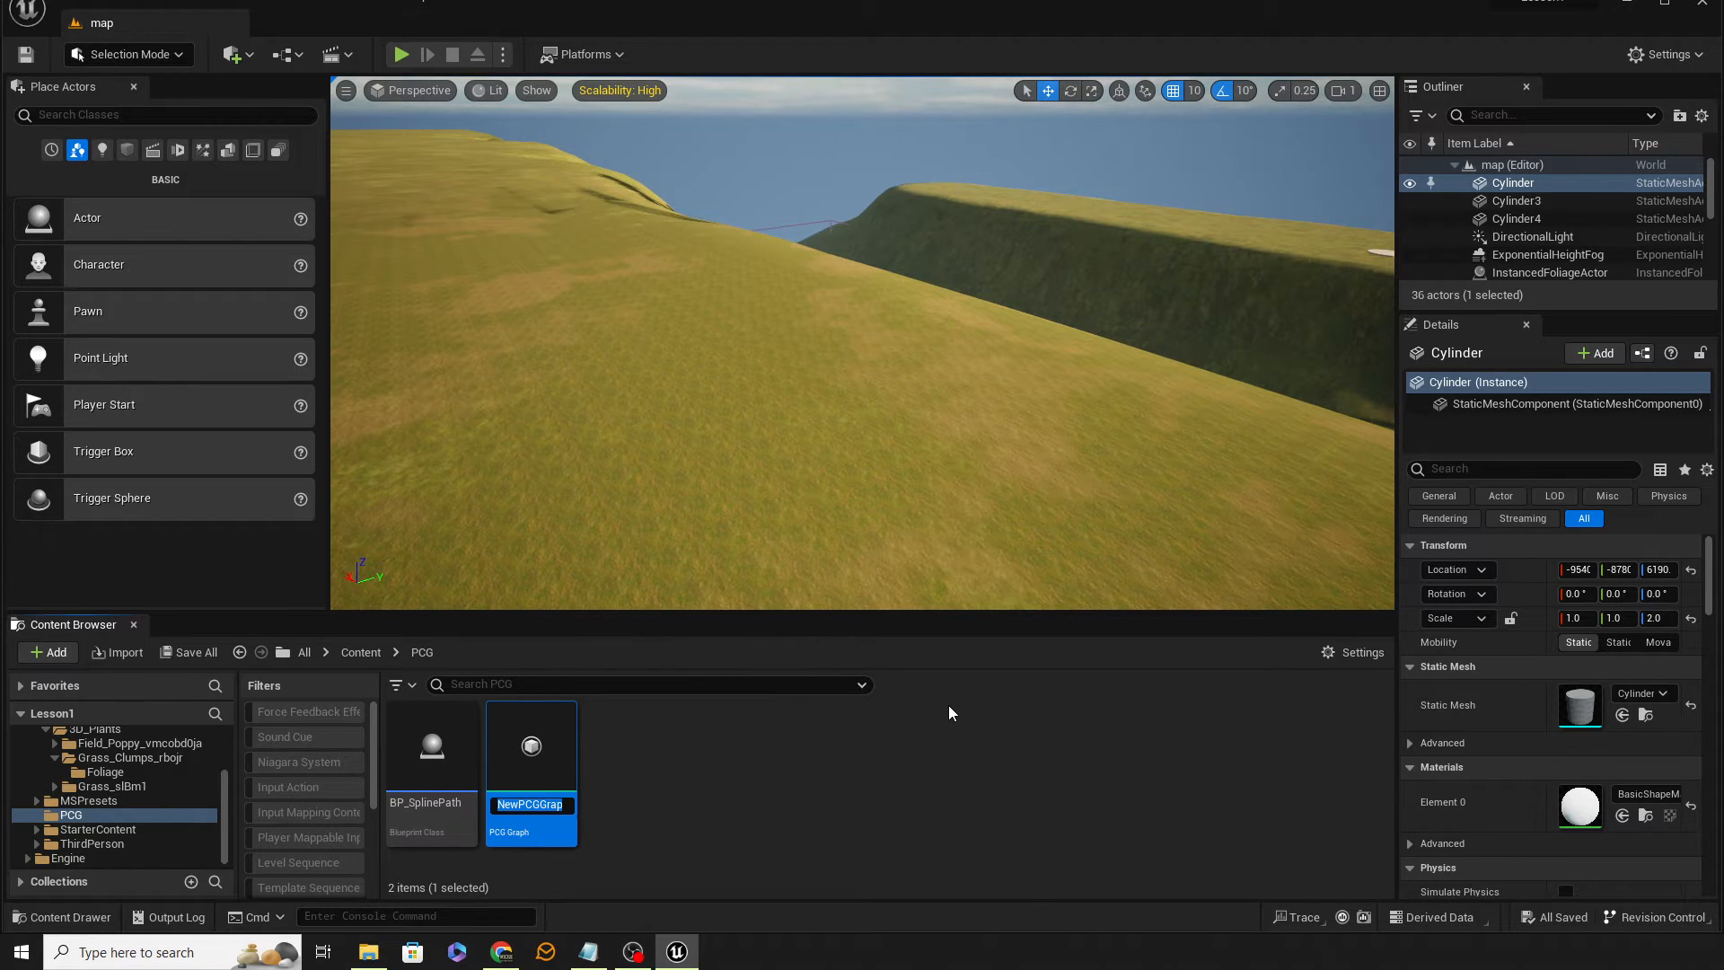
pyautogui.write('PCG_Base')
pyautogui.press('BackSpace')
pyautogui.press('BackSpace')
pyautogui.press('BackSpace')
pyautogui.write('ic_Breid')
pyautogui.press('BackSpace')
pyautogui.press('BackSpace')
pyautogui.press('BackSpace')
pyautogui.write('idge')
pyautogui.press('Return')
pyautogui.hotkey('ctrl', 's')
# Open the PCG_Basic_Bridge graph and move its Input and Output nodes down together to clear space
pyautogui.doubleClick(532, 723)
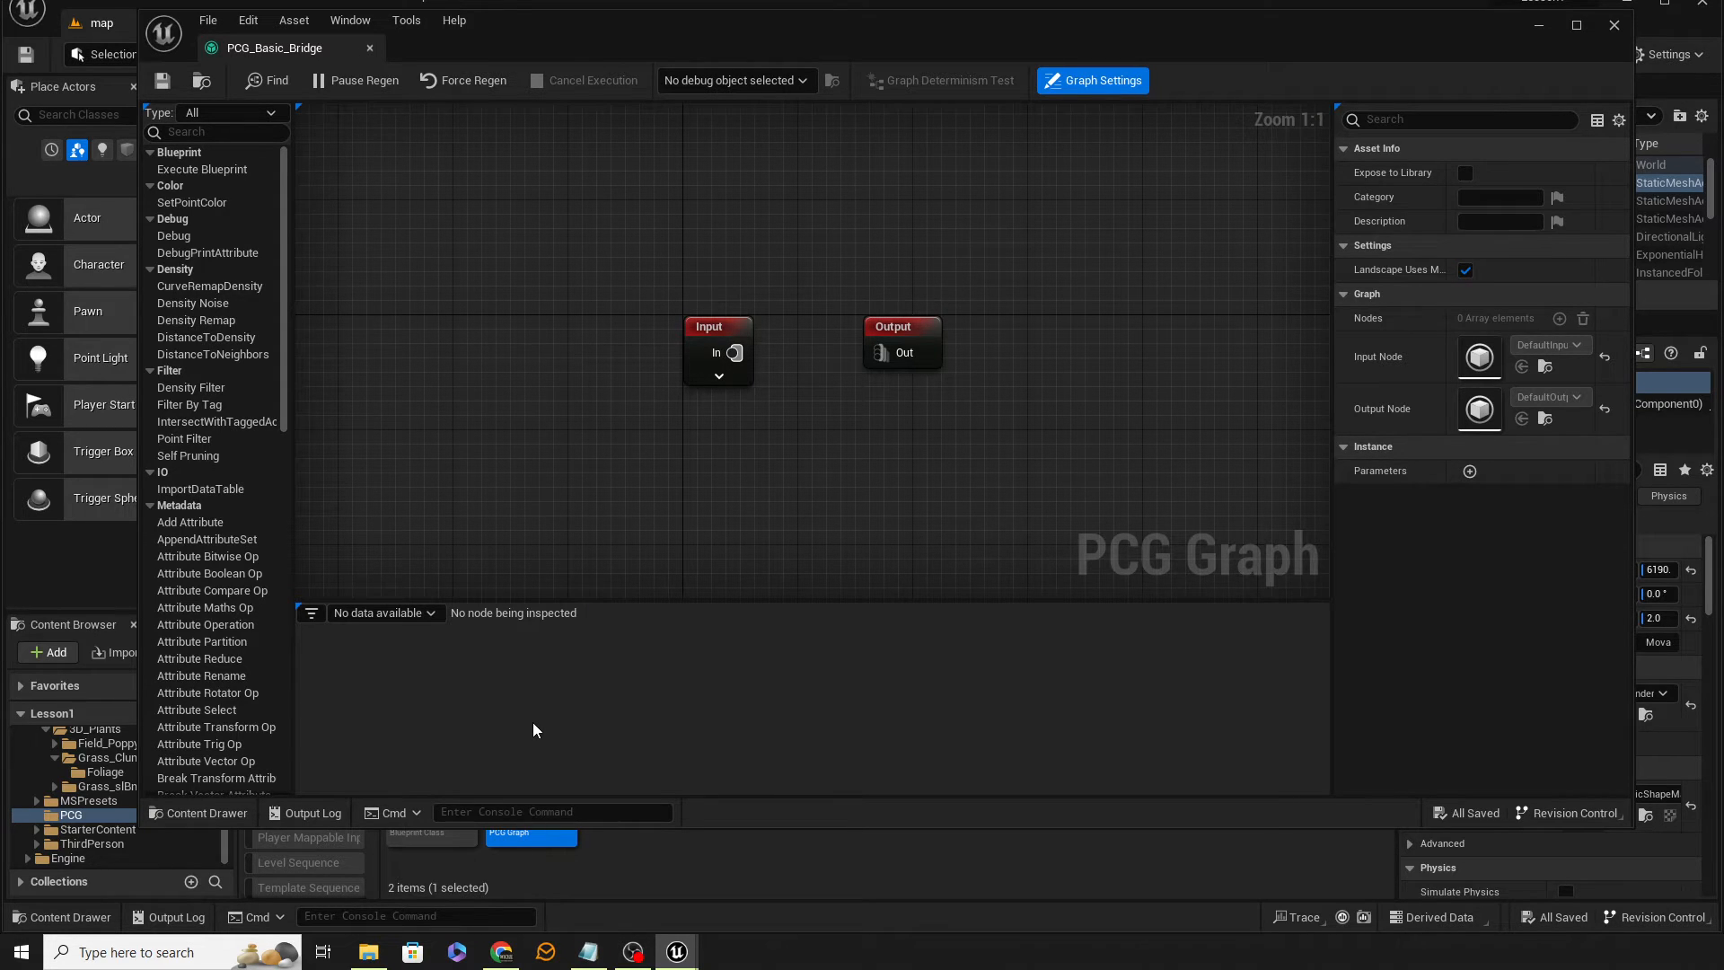
pyautogui.moveTo(622, 235); pyautogui.dragTo(763, 434)
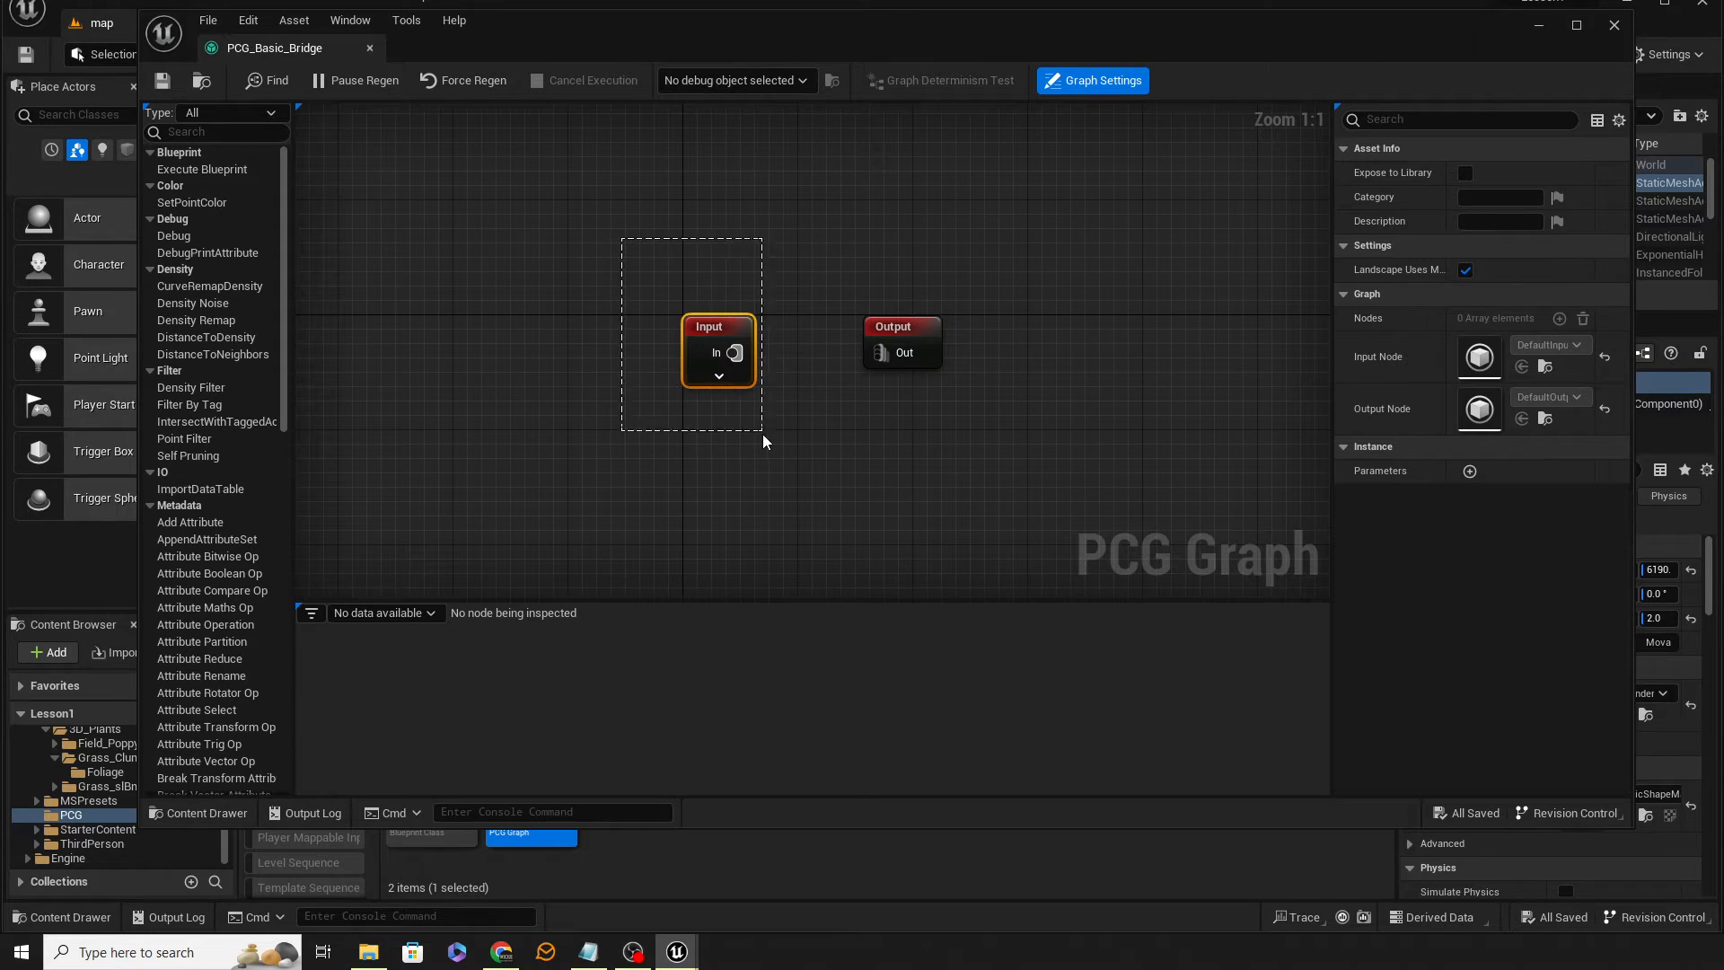
pyautogui.click(923, 361)
pyautogui.moveTo(622, 266); pyautogui.dragTo(962, 474)
pyautogui.moveTo(898, 335); pyautogui.dragTo(905, 536)
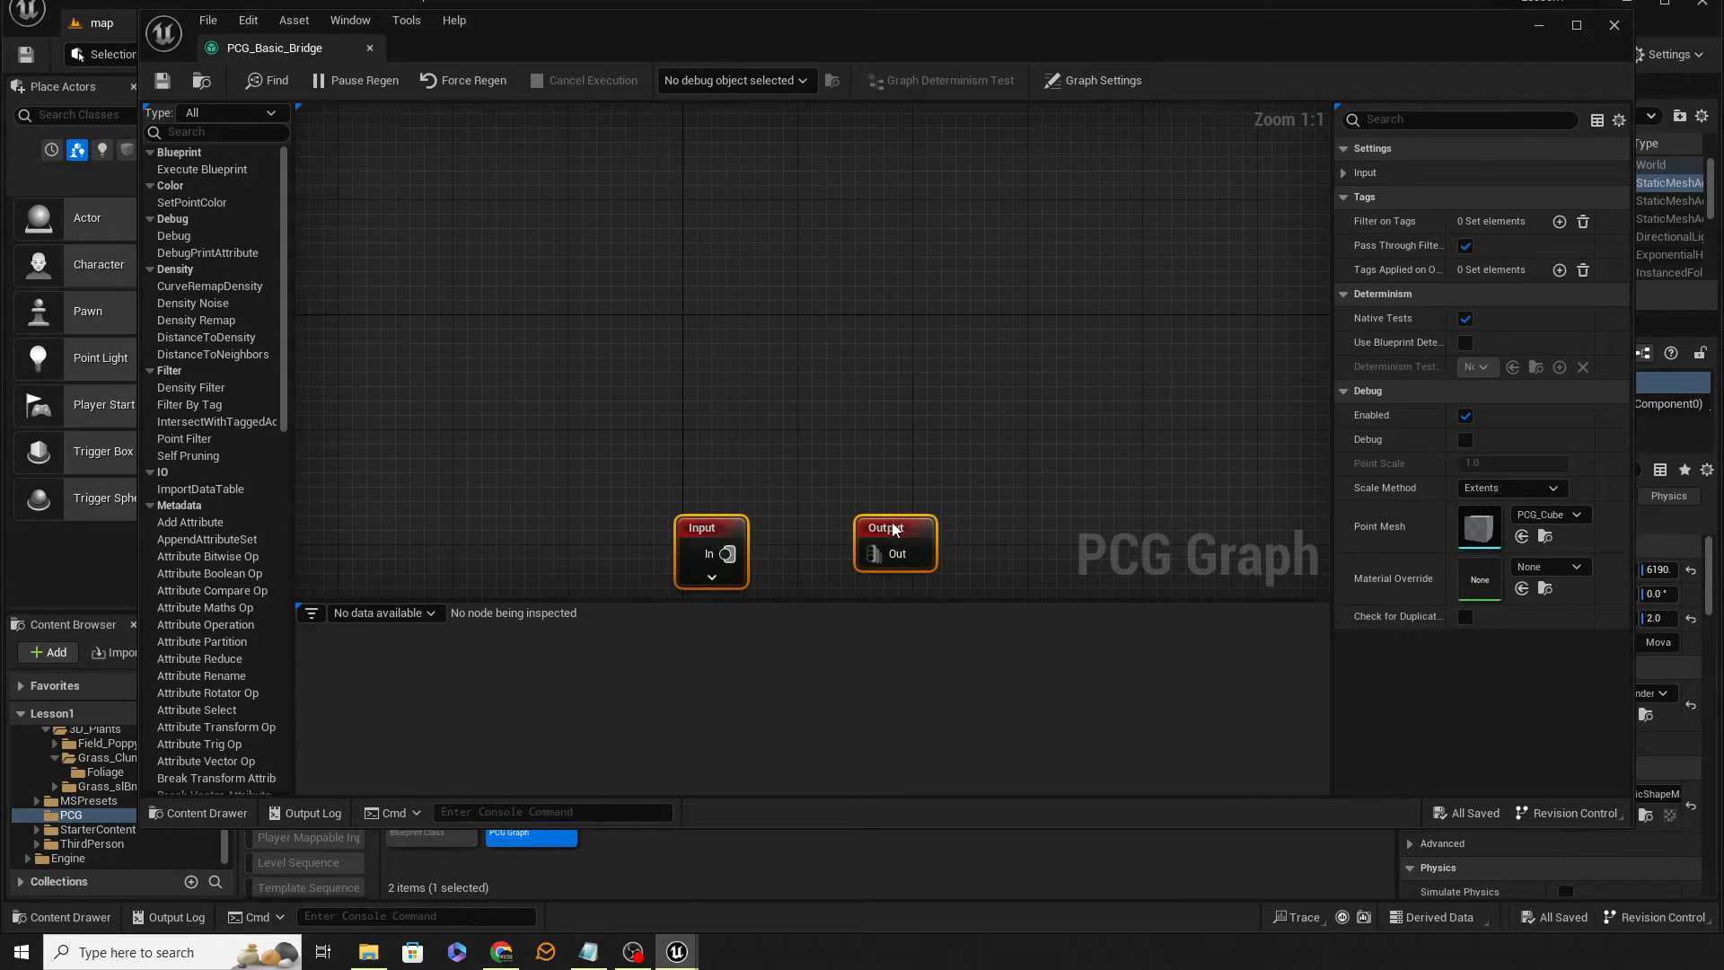
# Add a Get Spline Data node in the empty area of the PCG graph
pyautogui.moveTo(896, 304); pyautogui.dragTo(850, 396, button='right')
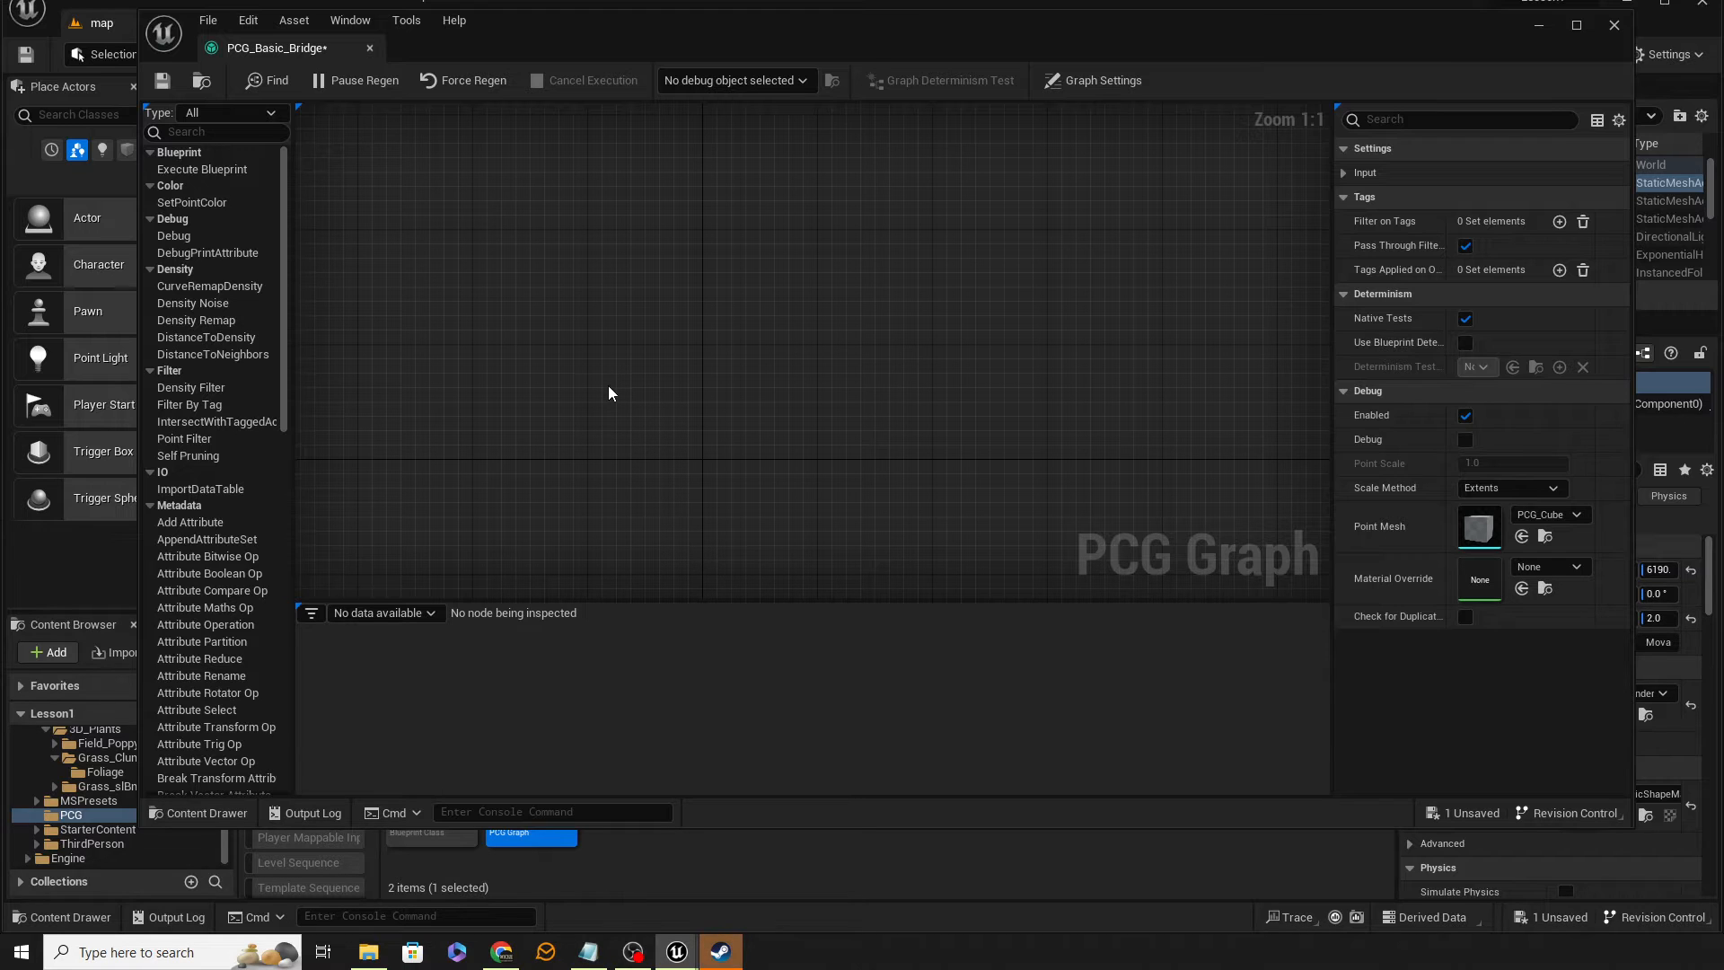
pyautogui.rightClick(665, 353)
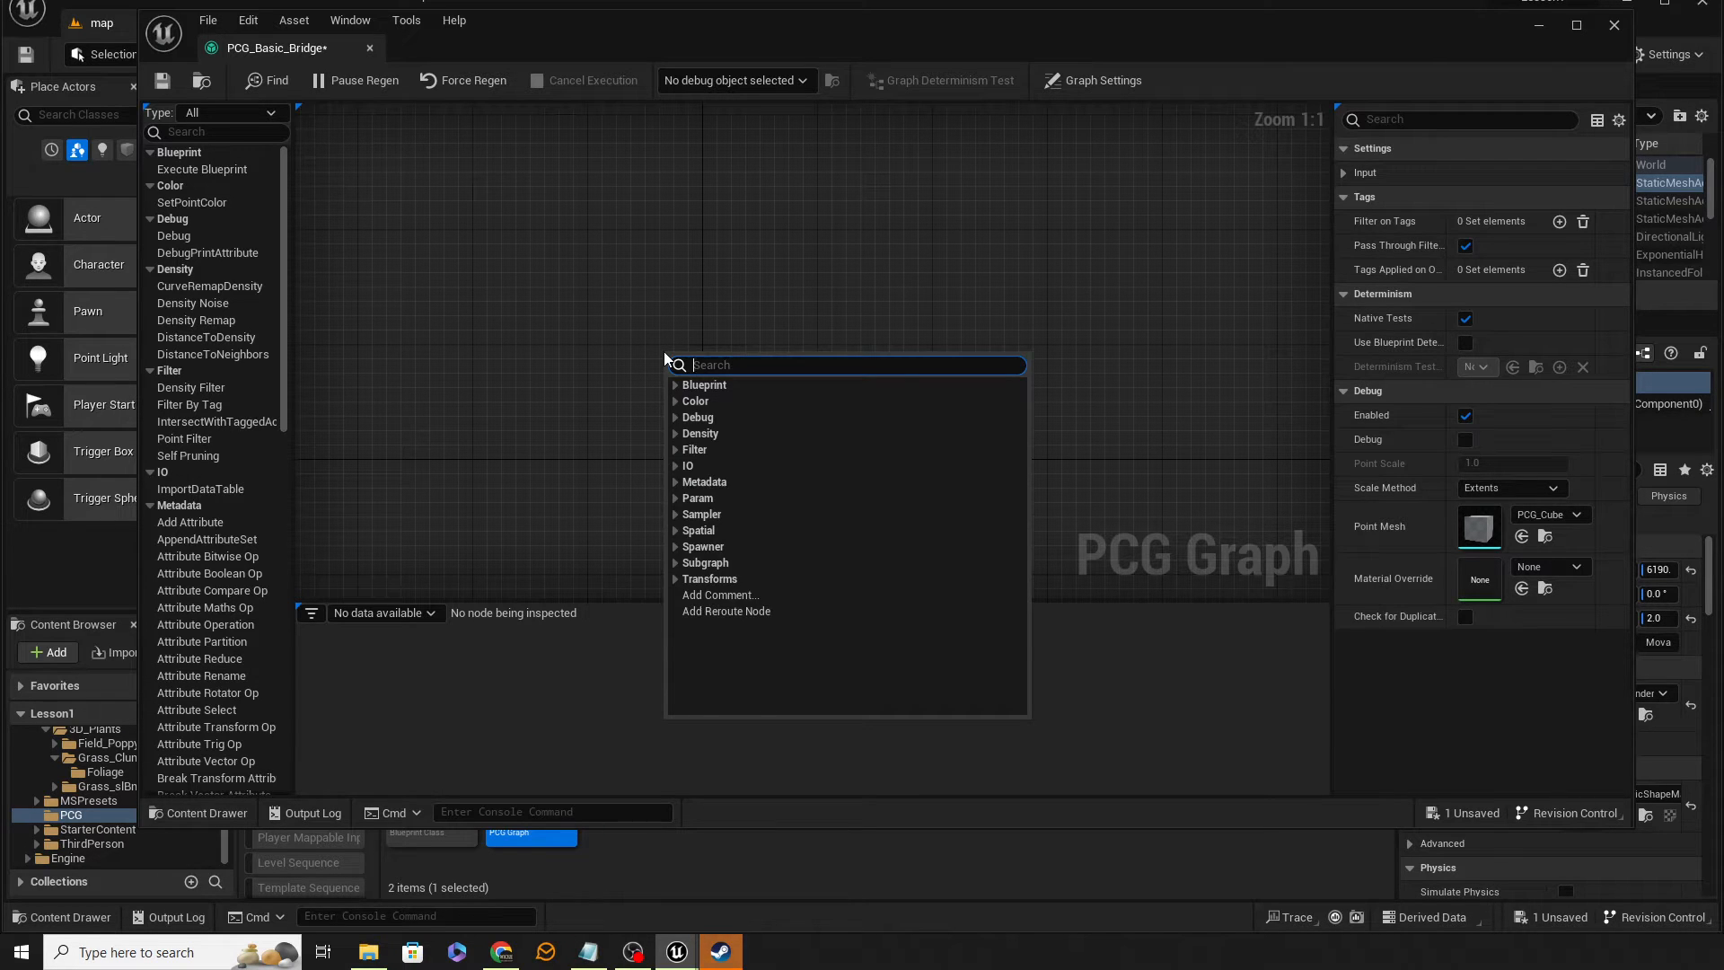
pyautogui.write('get spline')
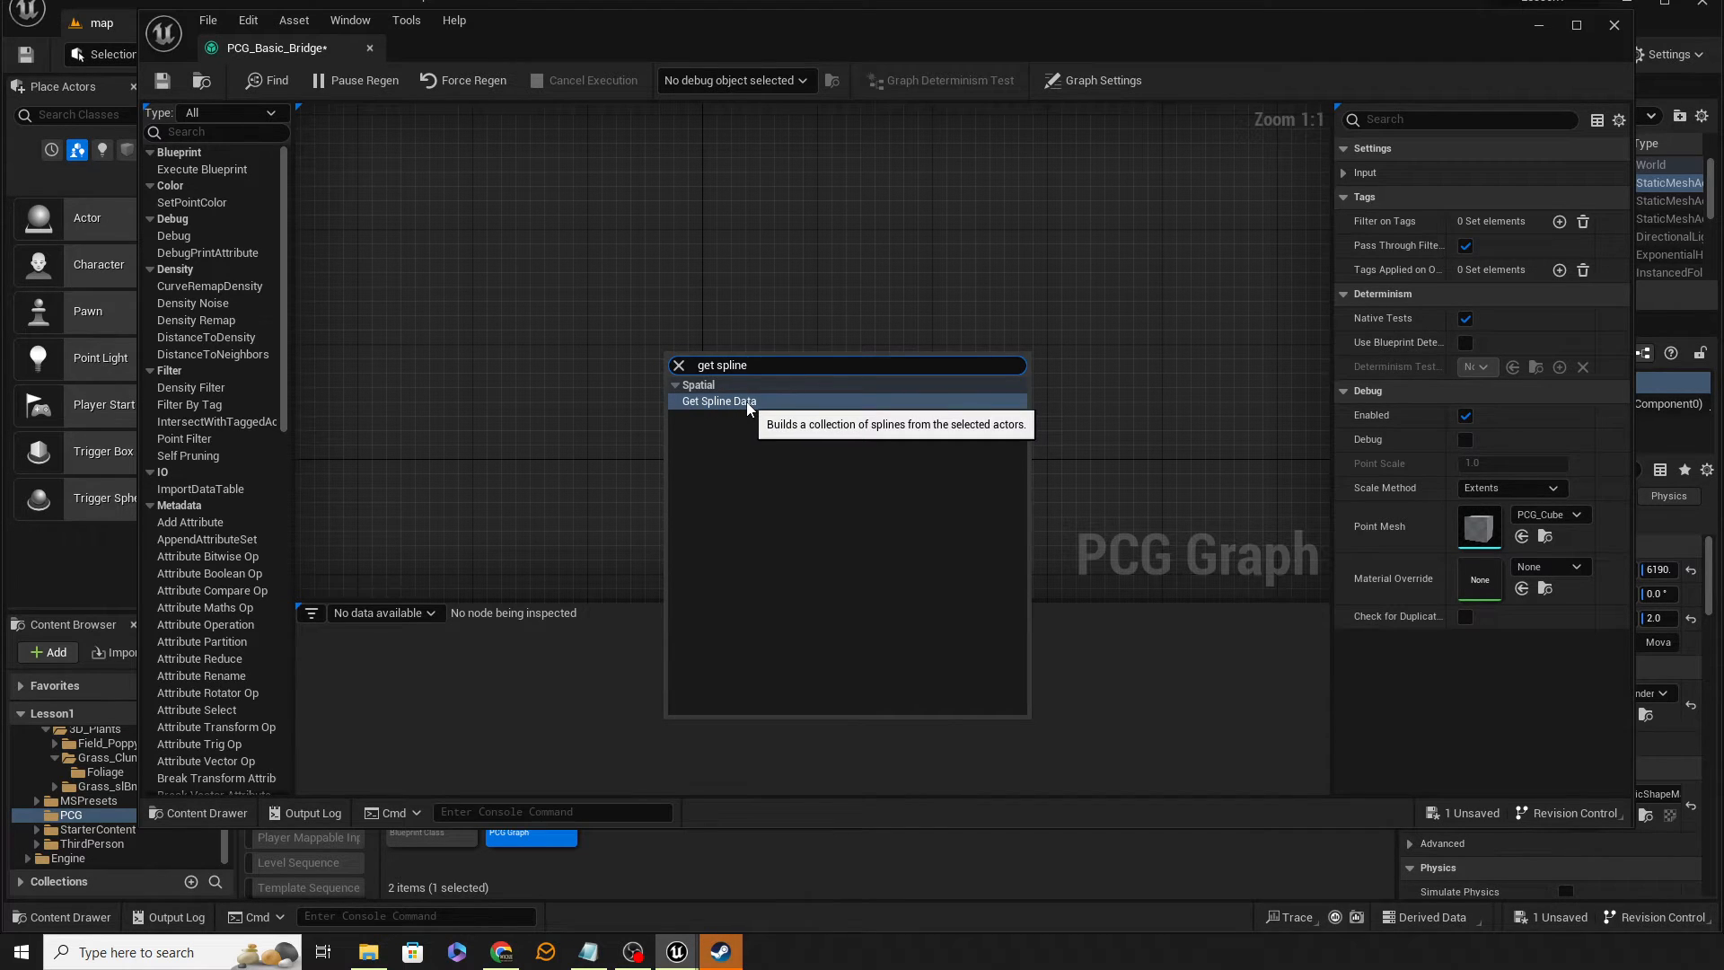
pyautogui.click(746, 403)
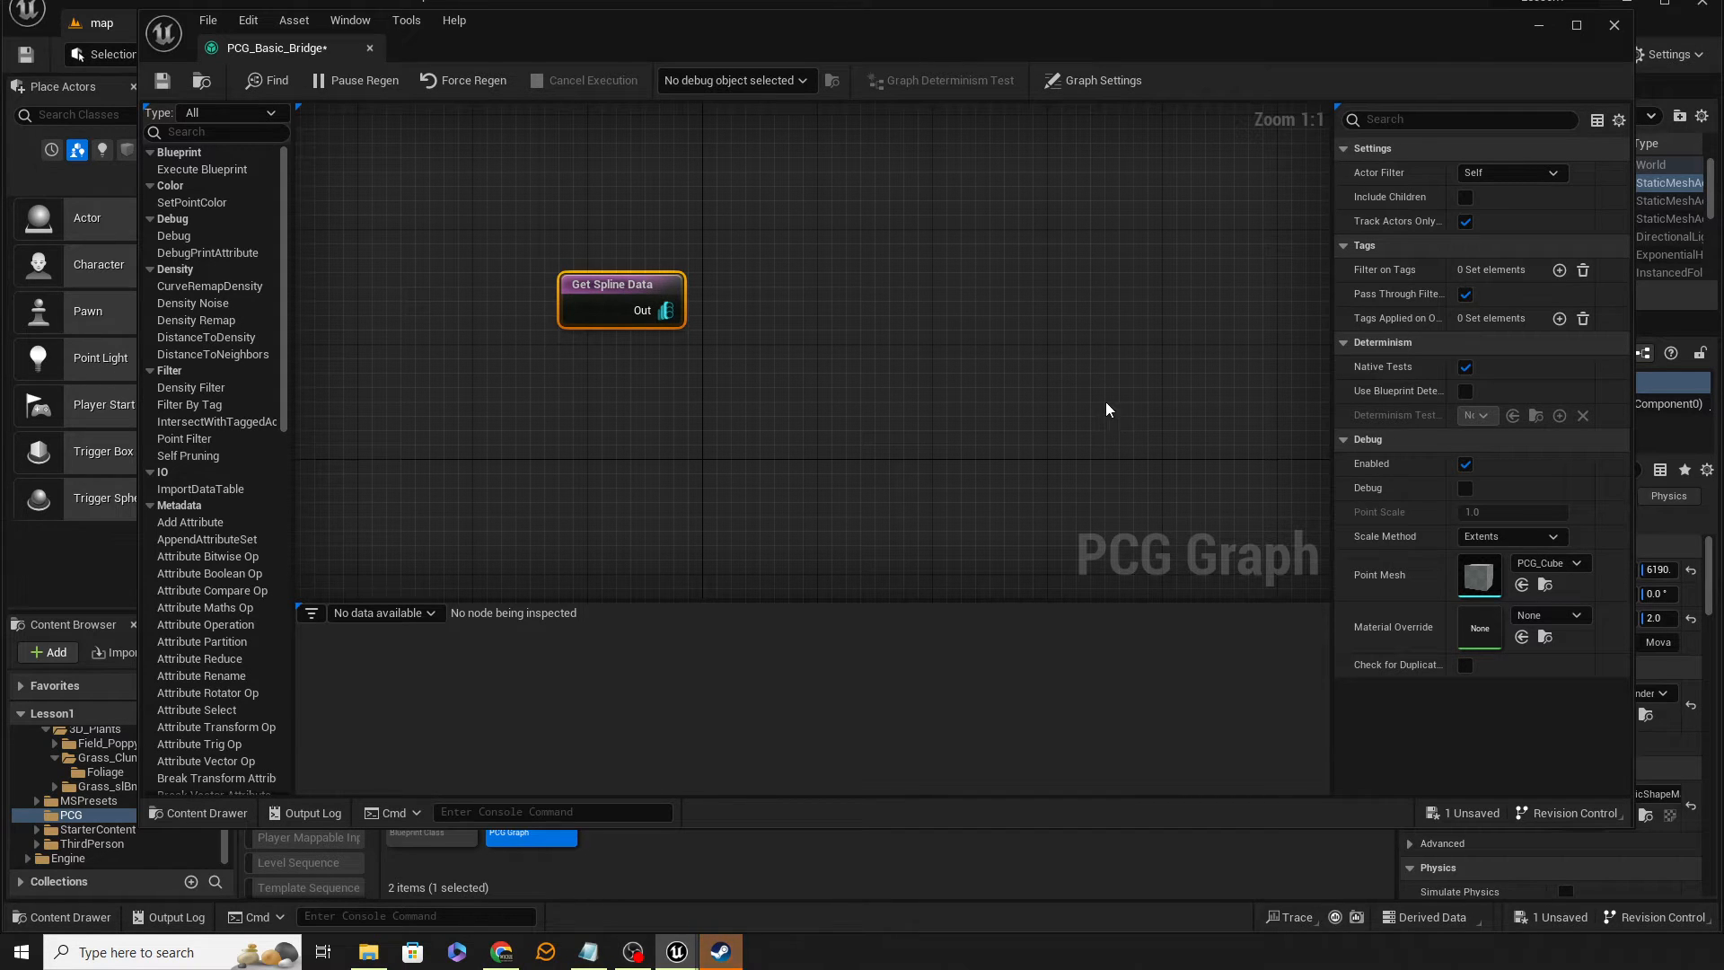
# Set the Get Spline Data node's Actor Filter to All World Actors and its Actor Selection Tag to bridge
pyautogui.moveTo(1025, 356); pyautogui.dragTo(1106, 377, button='right')
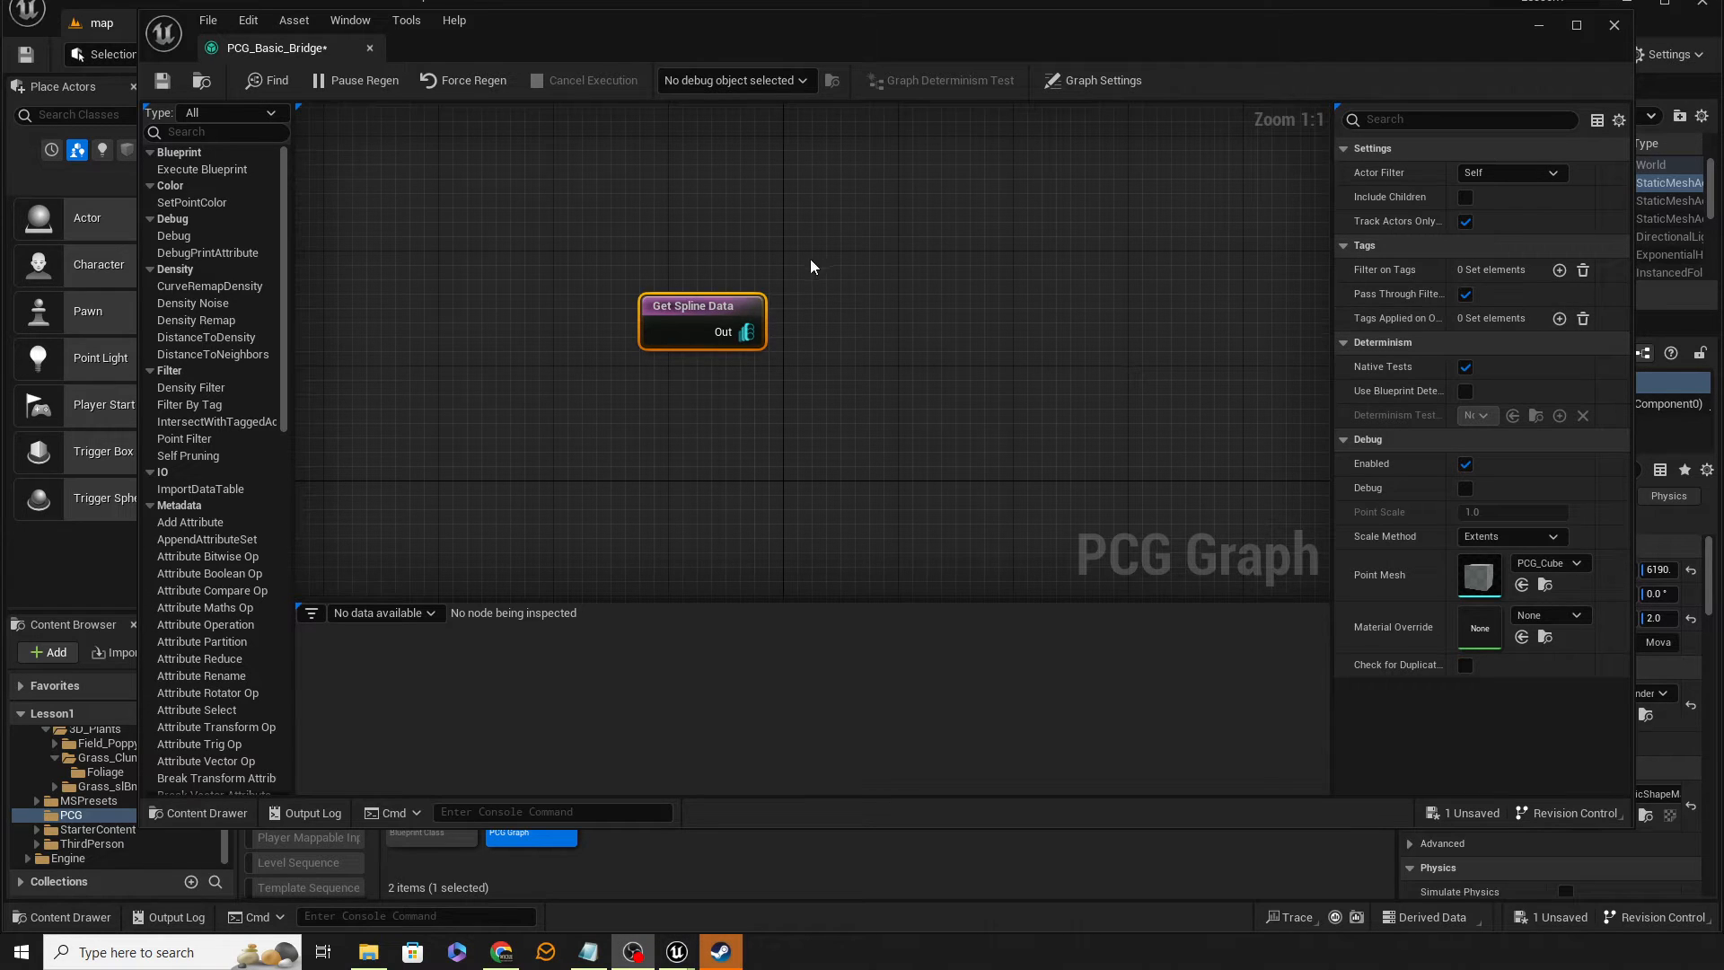
pyautogui.click(1512, 171)
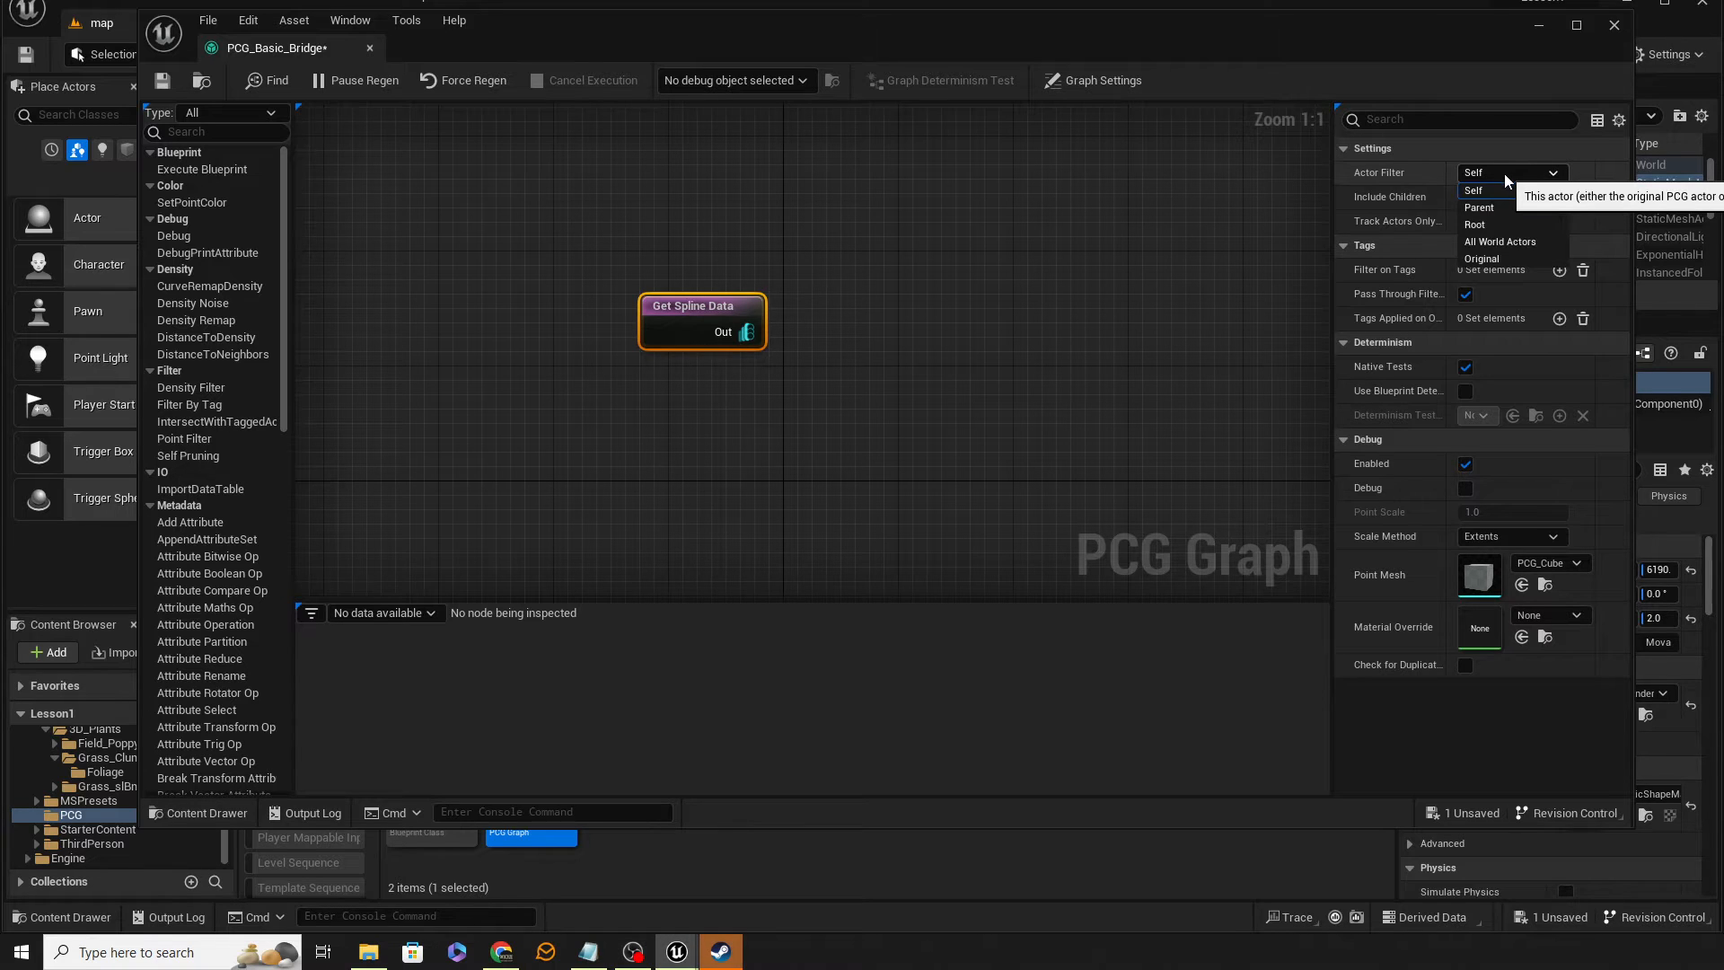
pyautogui.click(1500, 242)
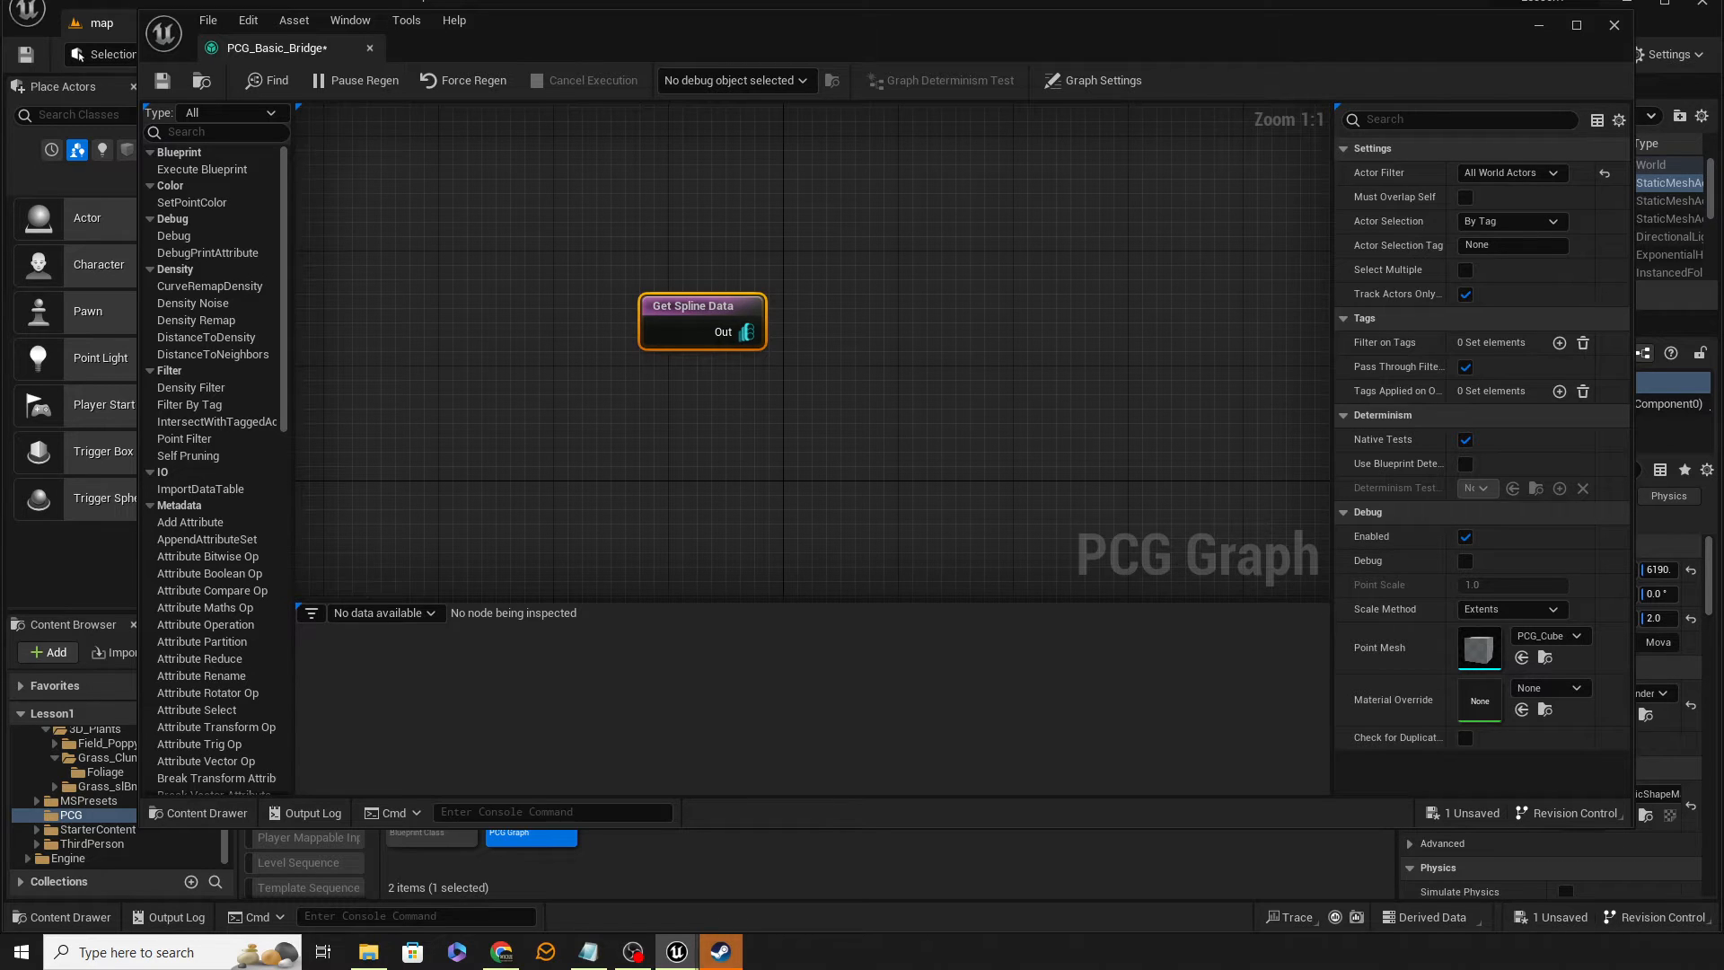
pyautogui.moveTo(1067, 378); pyautogui.dragTo(1104, 397, button='right')
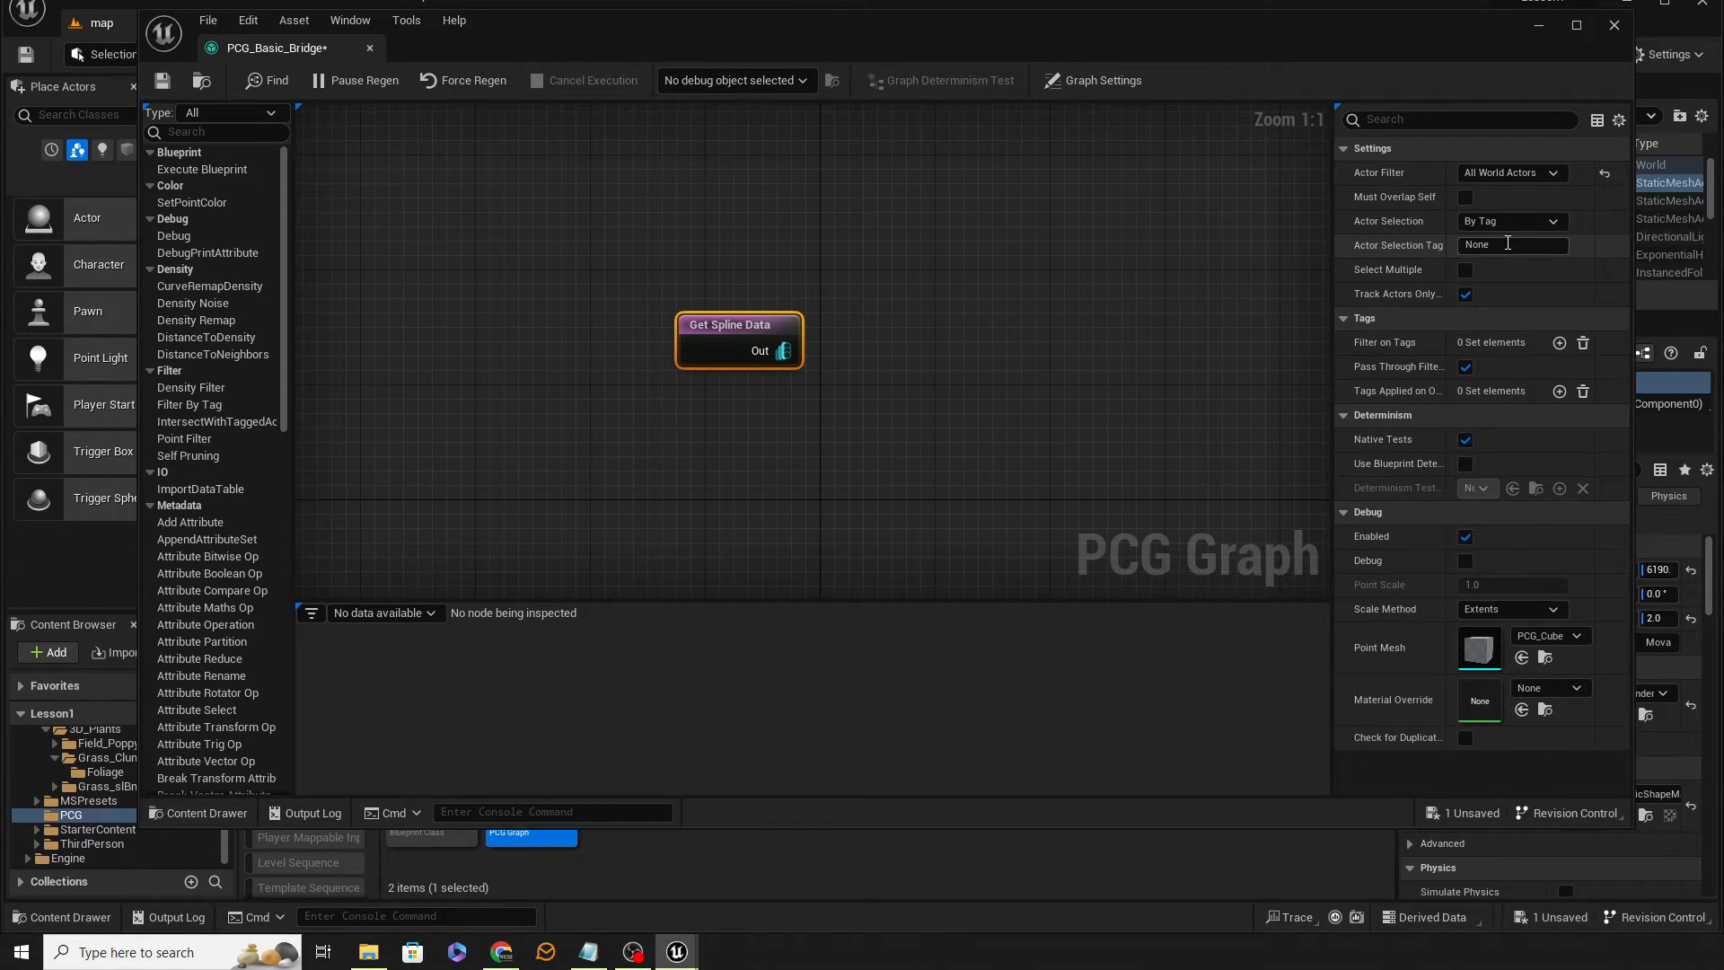
pyautogui.click(1509, 245)
pyautogui.write('bridge')
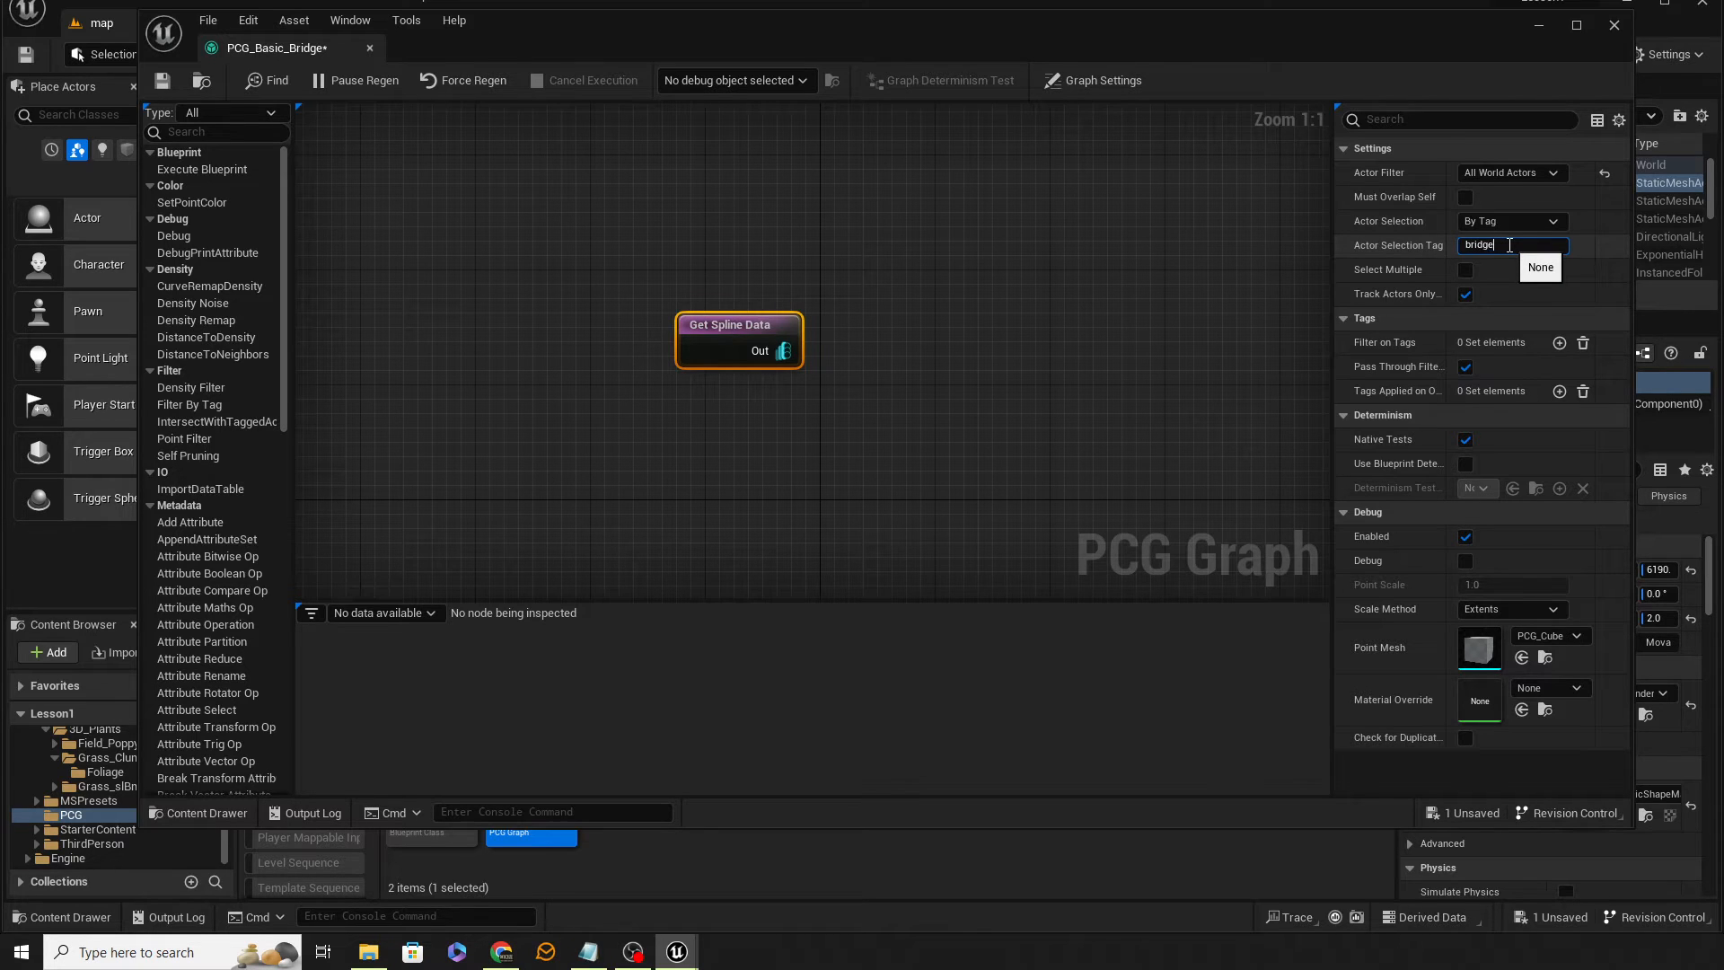
pyautogui.press('Return')
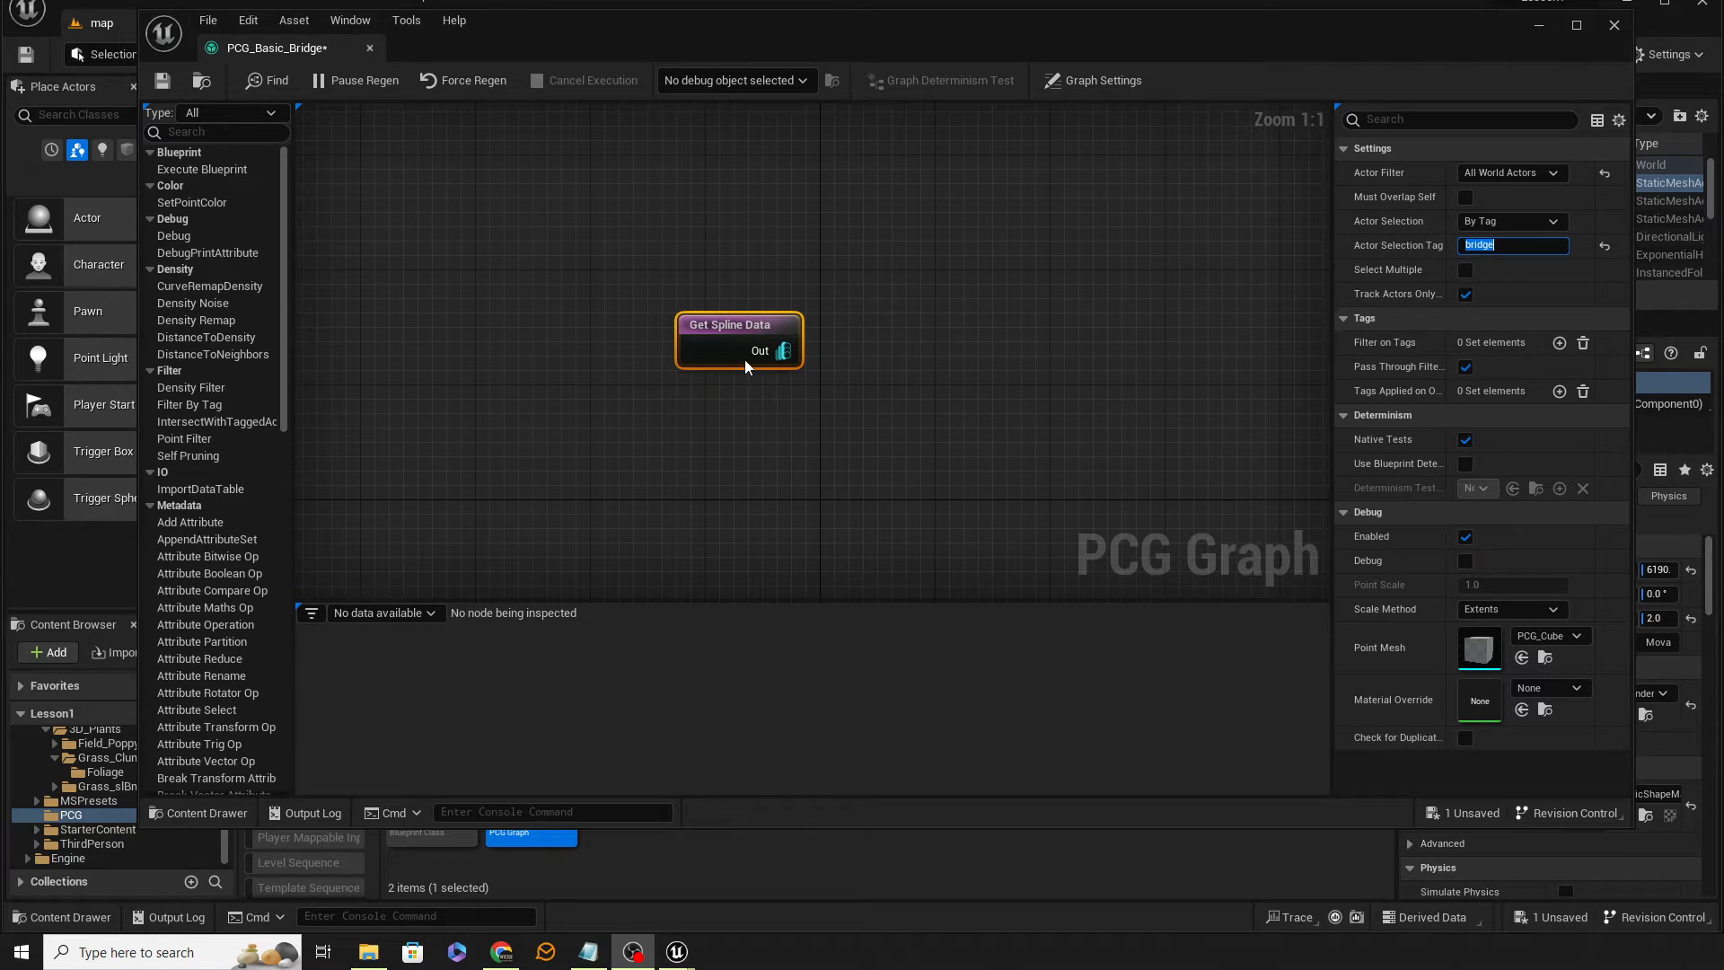
# Add a Spline Sampler node fed by the output of the Get Spline Data node
pyautogui.moveTo(834, 223); pyautogui.dragTo(606, 222, button='right')
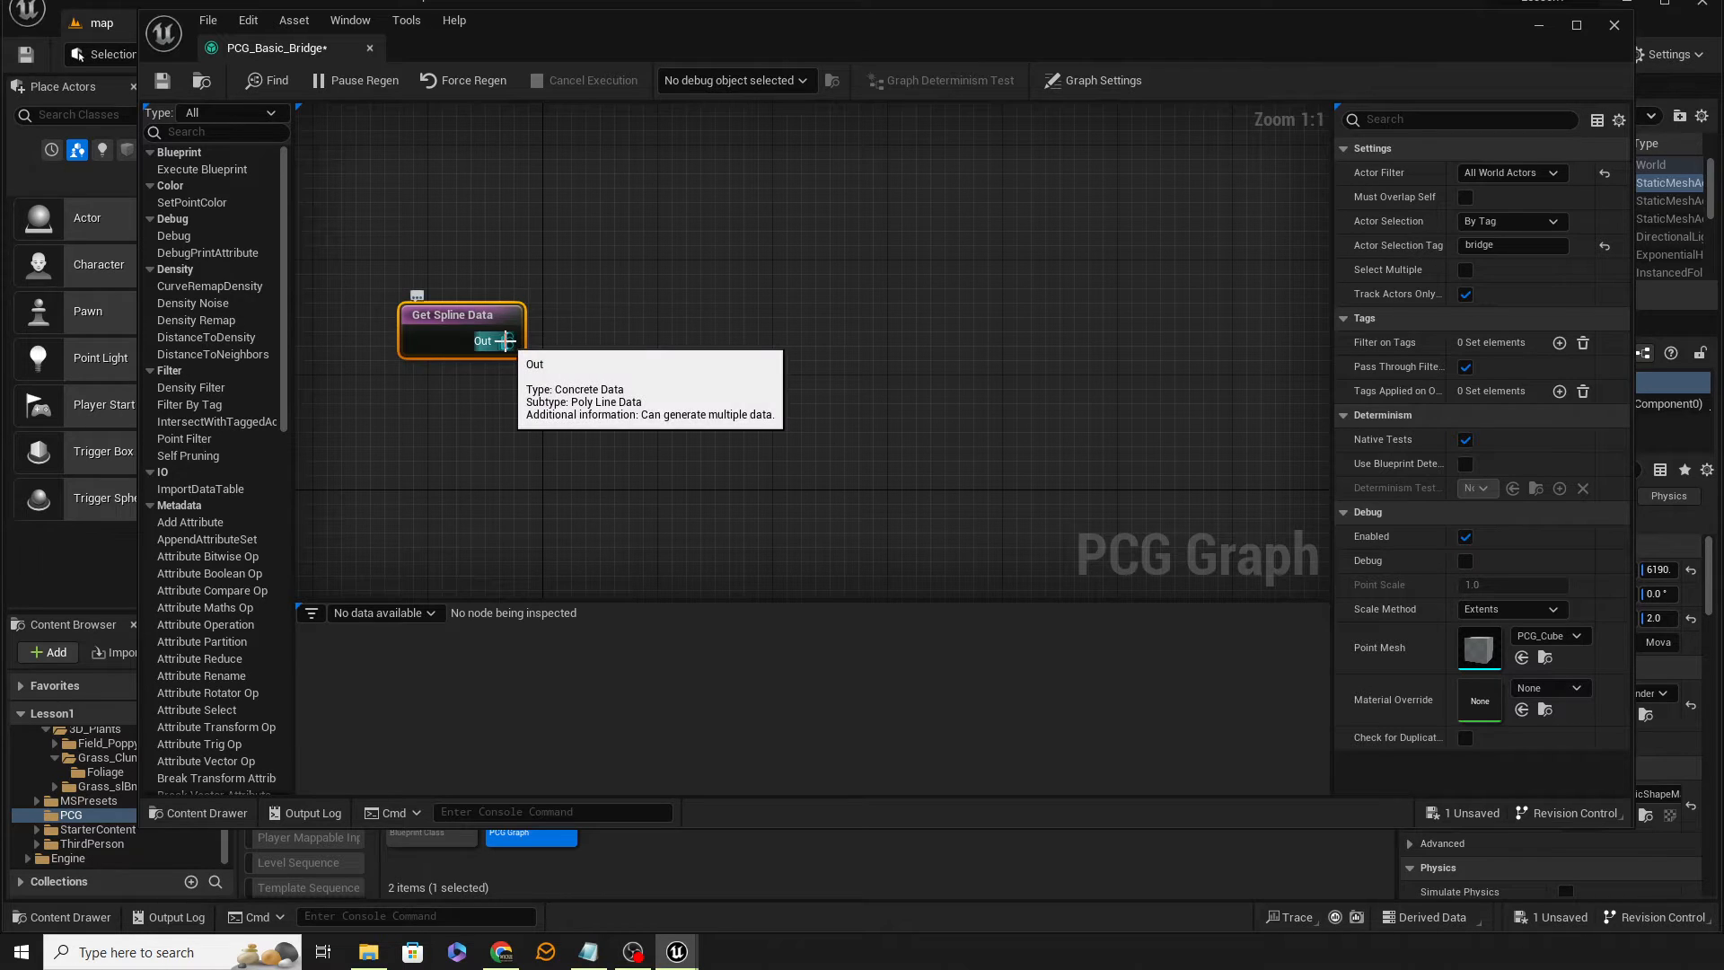
pyautogui.moveTo(506, 340); pyautogui.dragTo(716, 346)
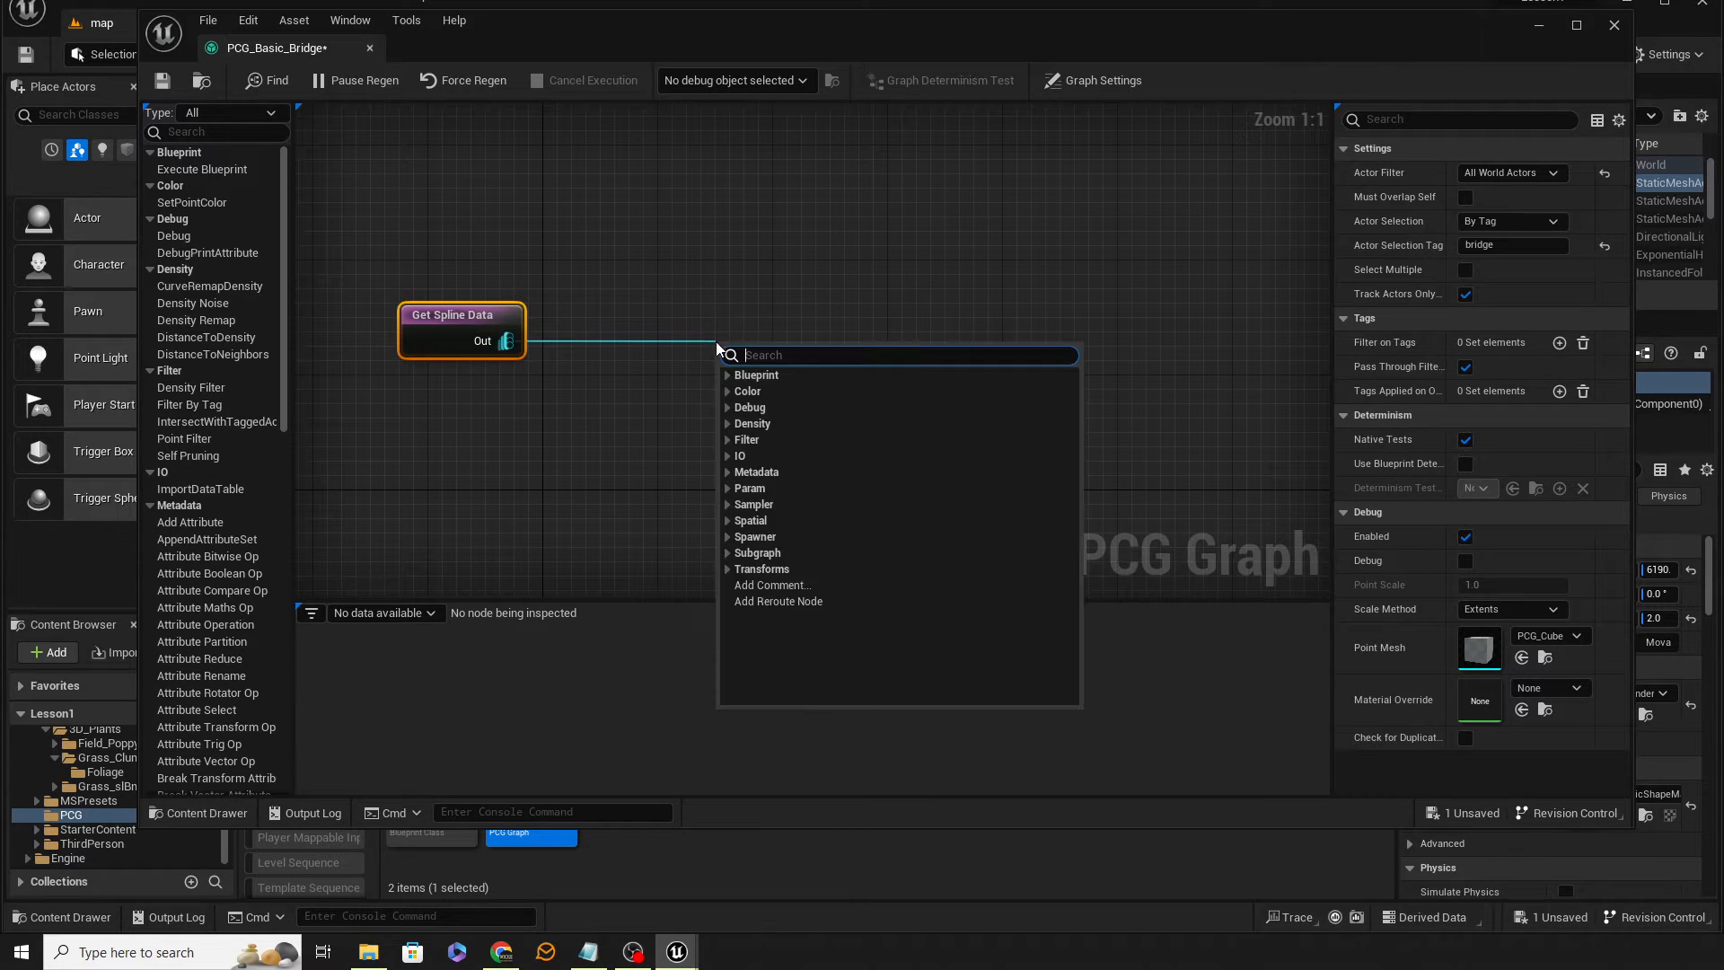
pyautogui.write('spline')
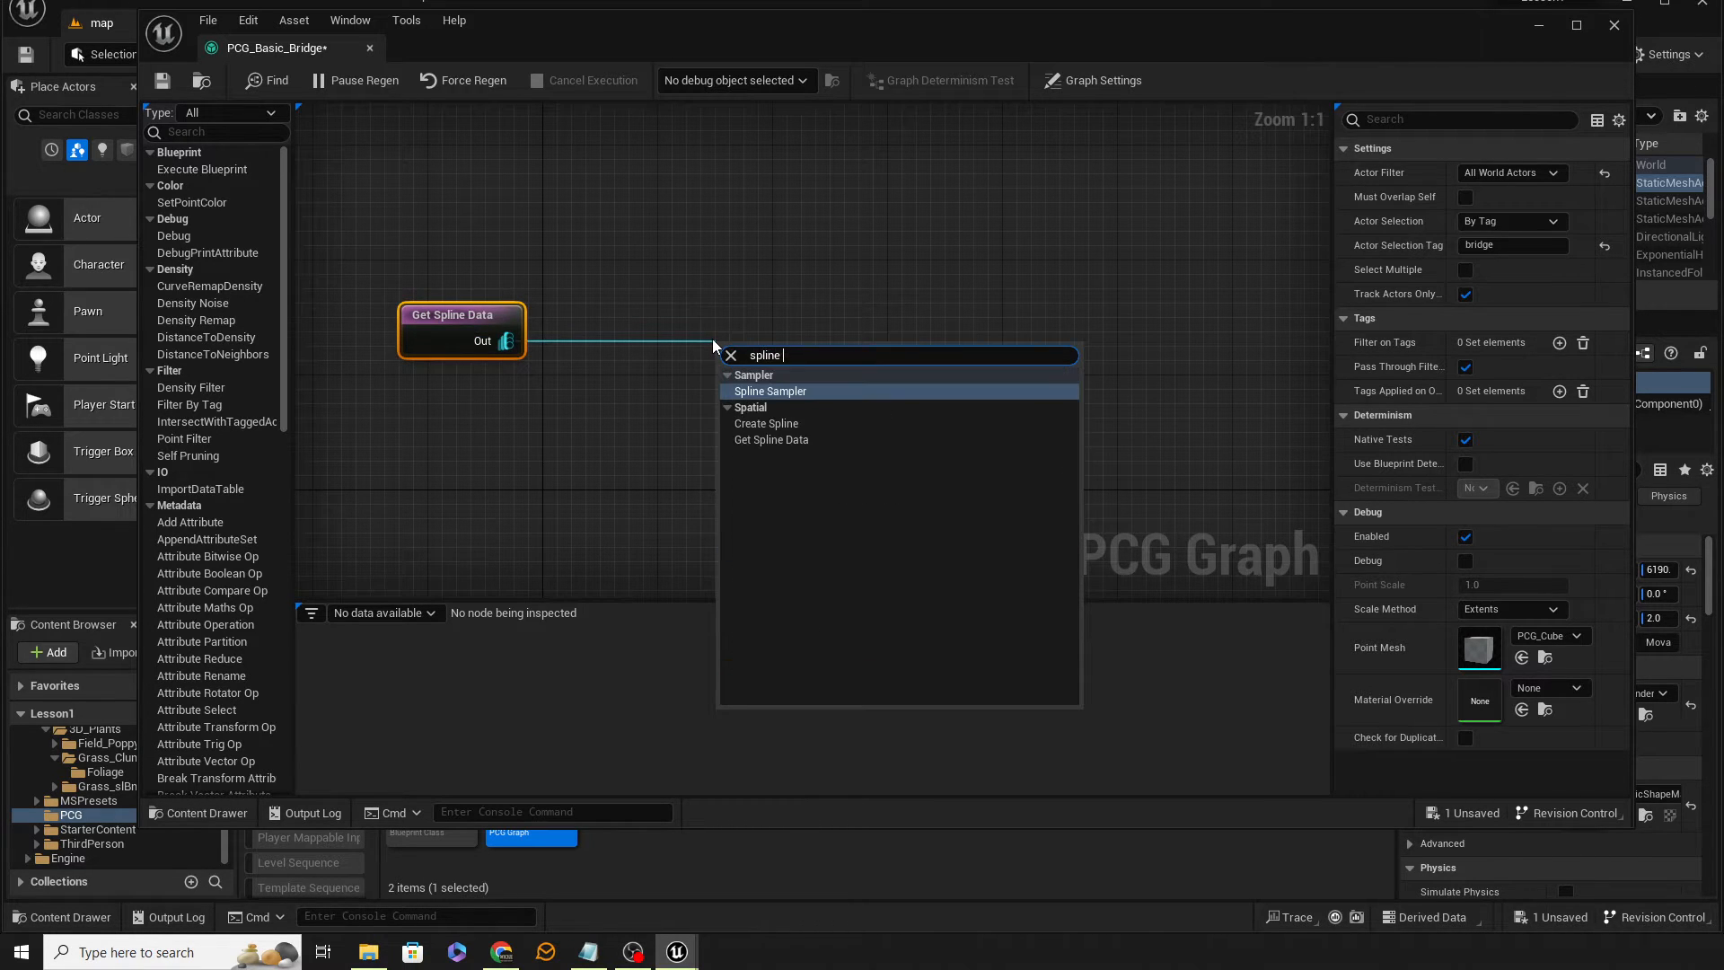
pyautogui.click(757, 392)
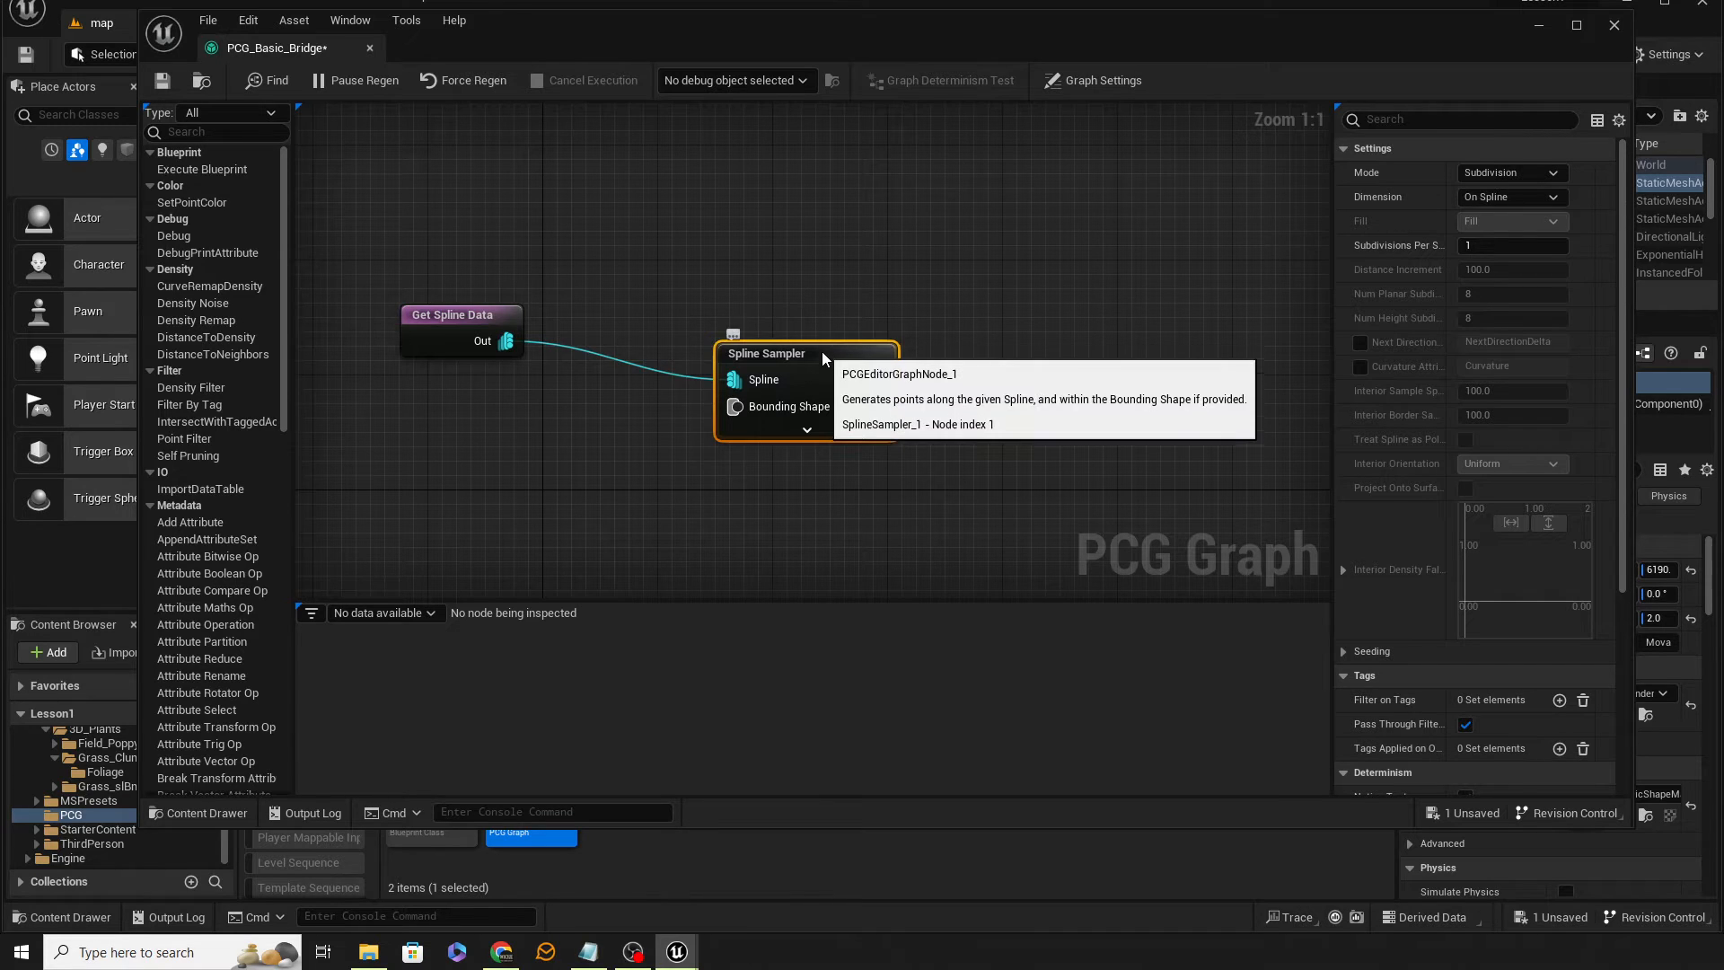
# Line up the Spline Sampler node level with the Get Spline Data node
pyautogui.moveTo(822, 352); pyautogui.dragTo(791, 309)
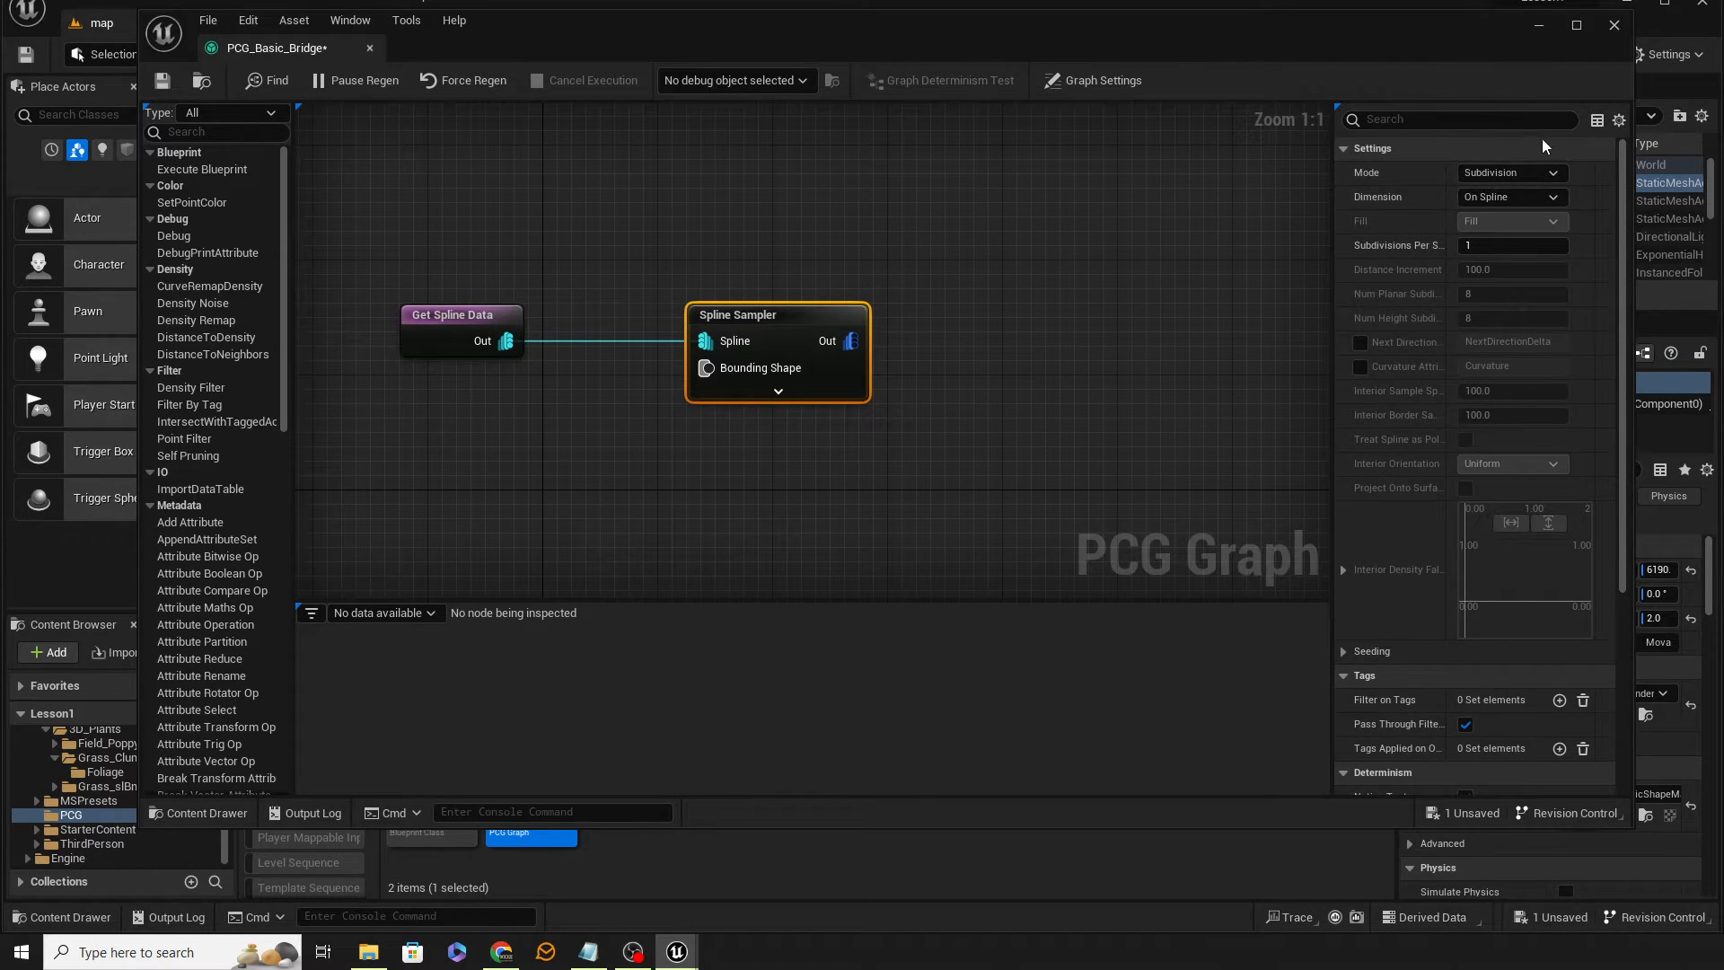
pyautogui.click(1482, 173)
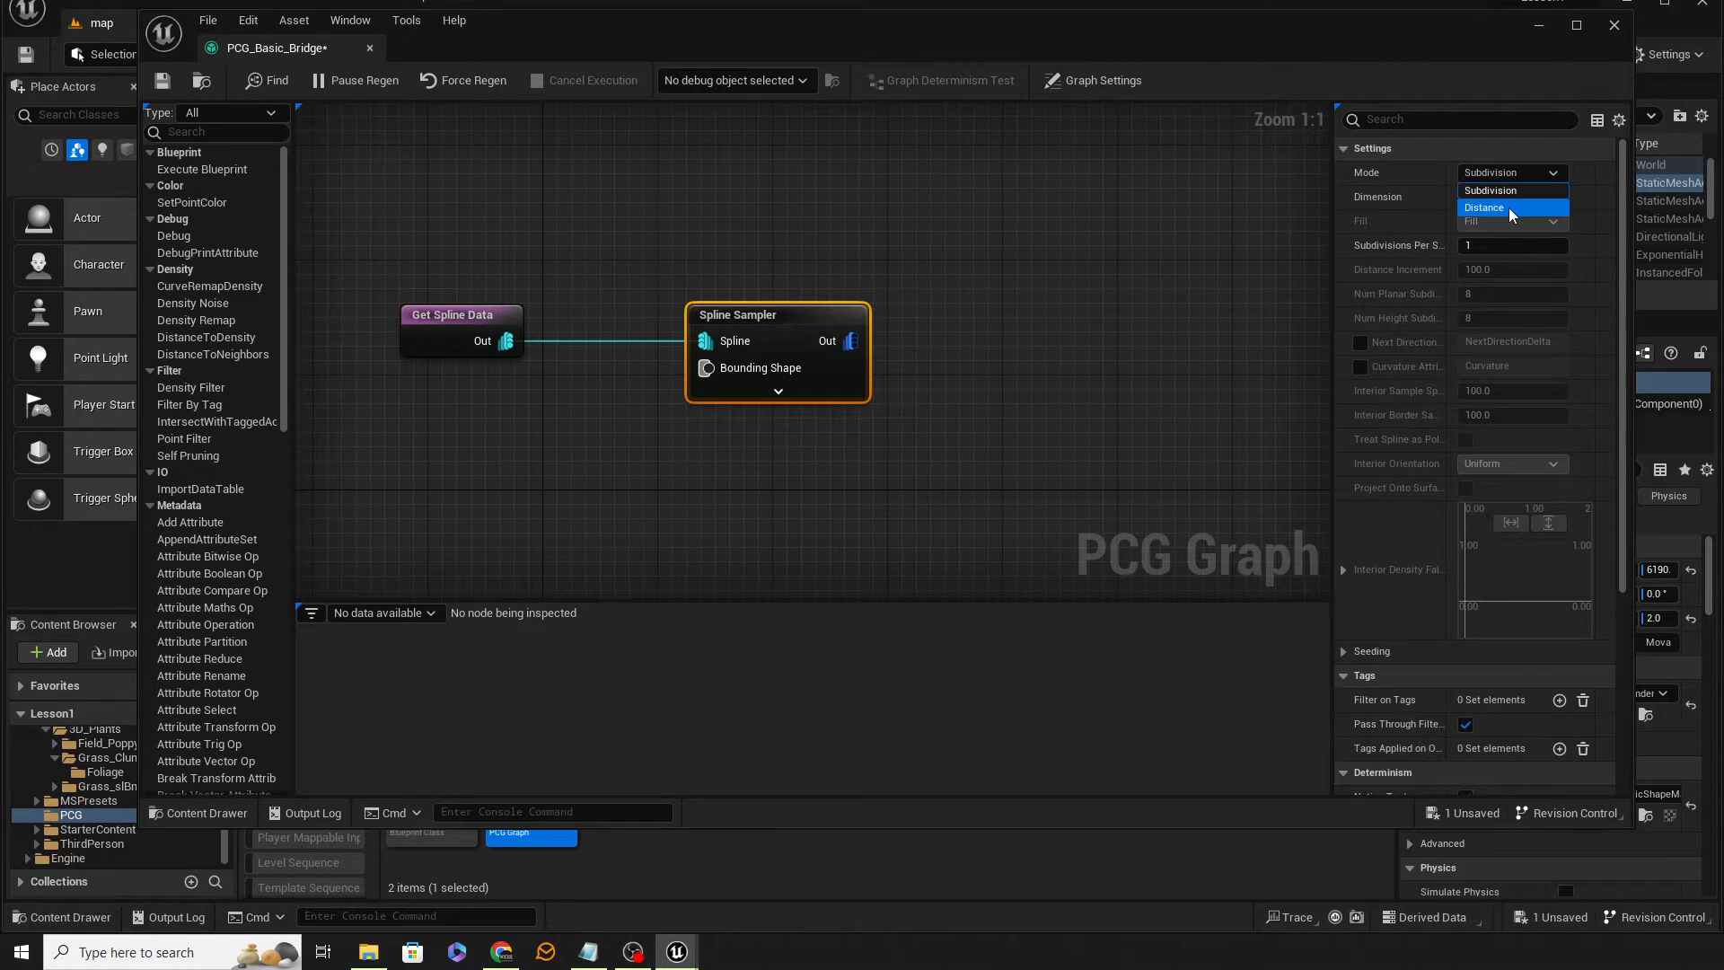
pyautogui.click(1067, 210)
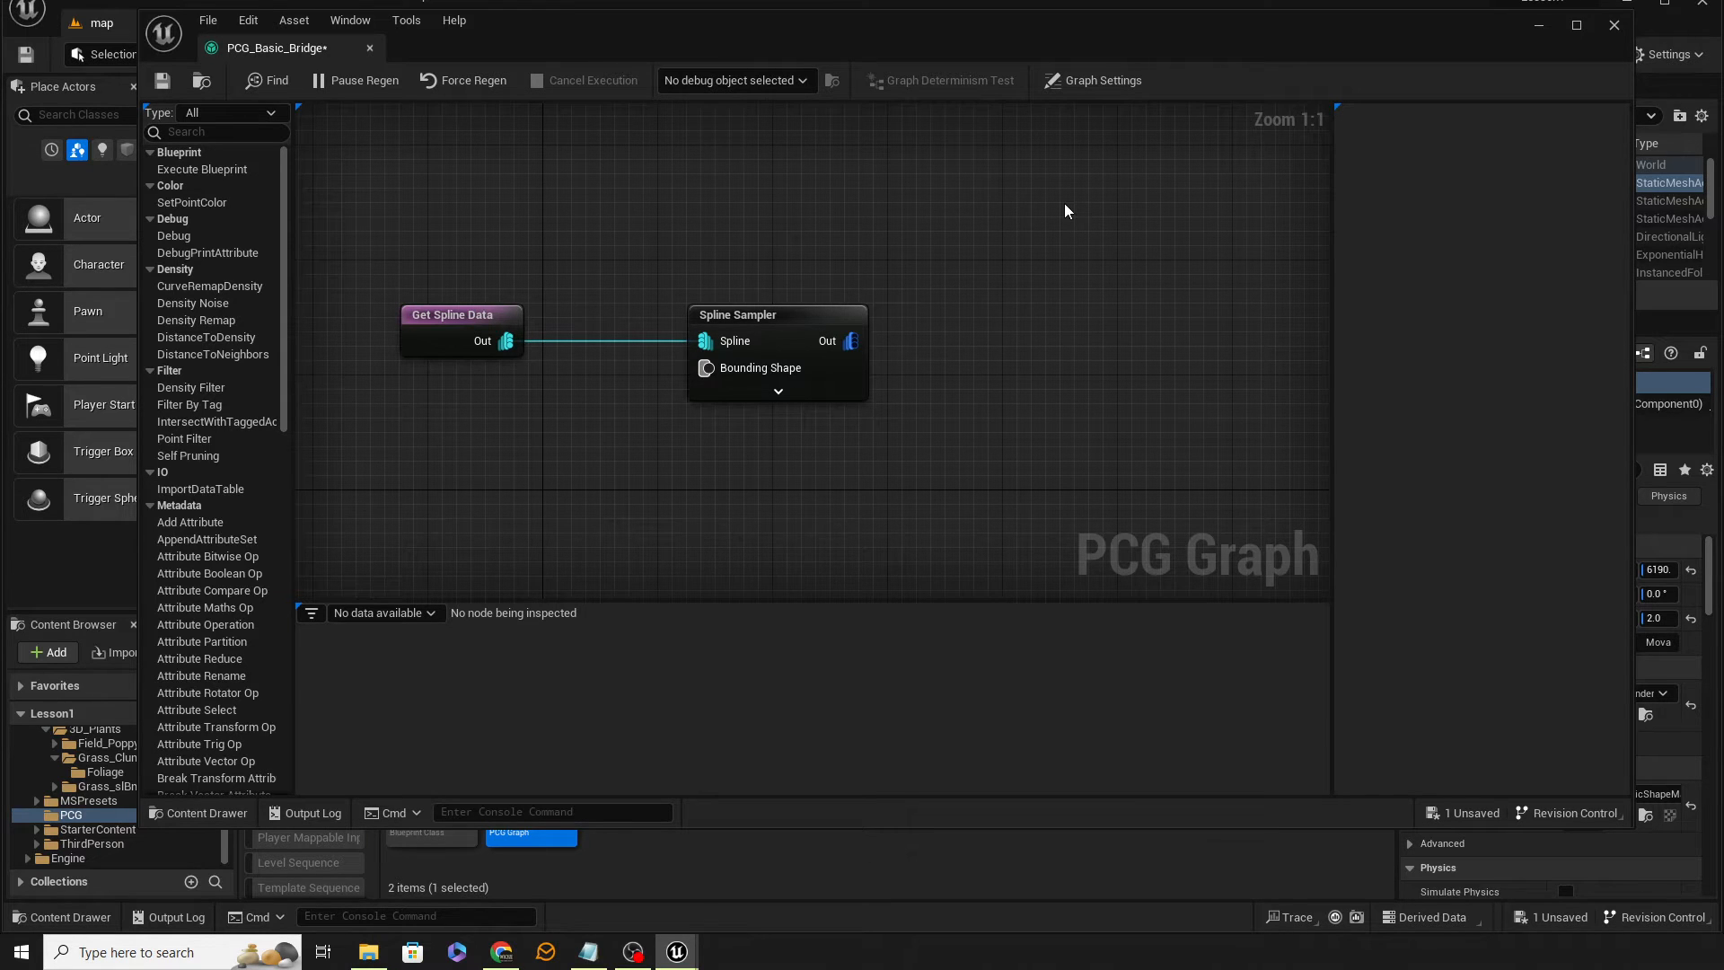
# Place a Cube shape on the hill in the level and locate its static mesh asset in the content folders
pyautogui.moveTo(816, 27); pyautogui.dragTo(1723, 130)
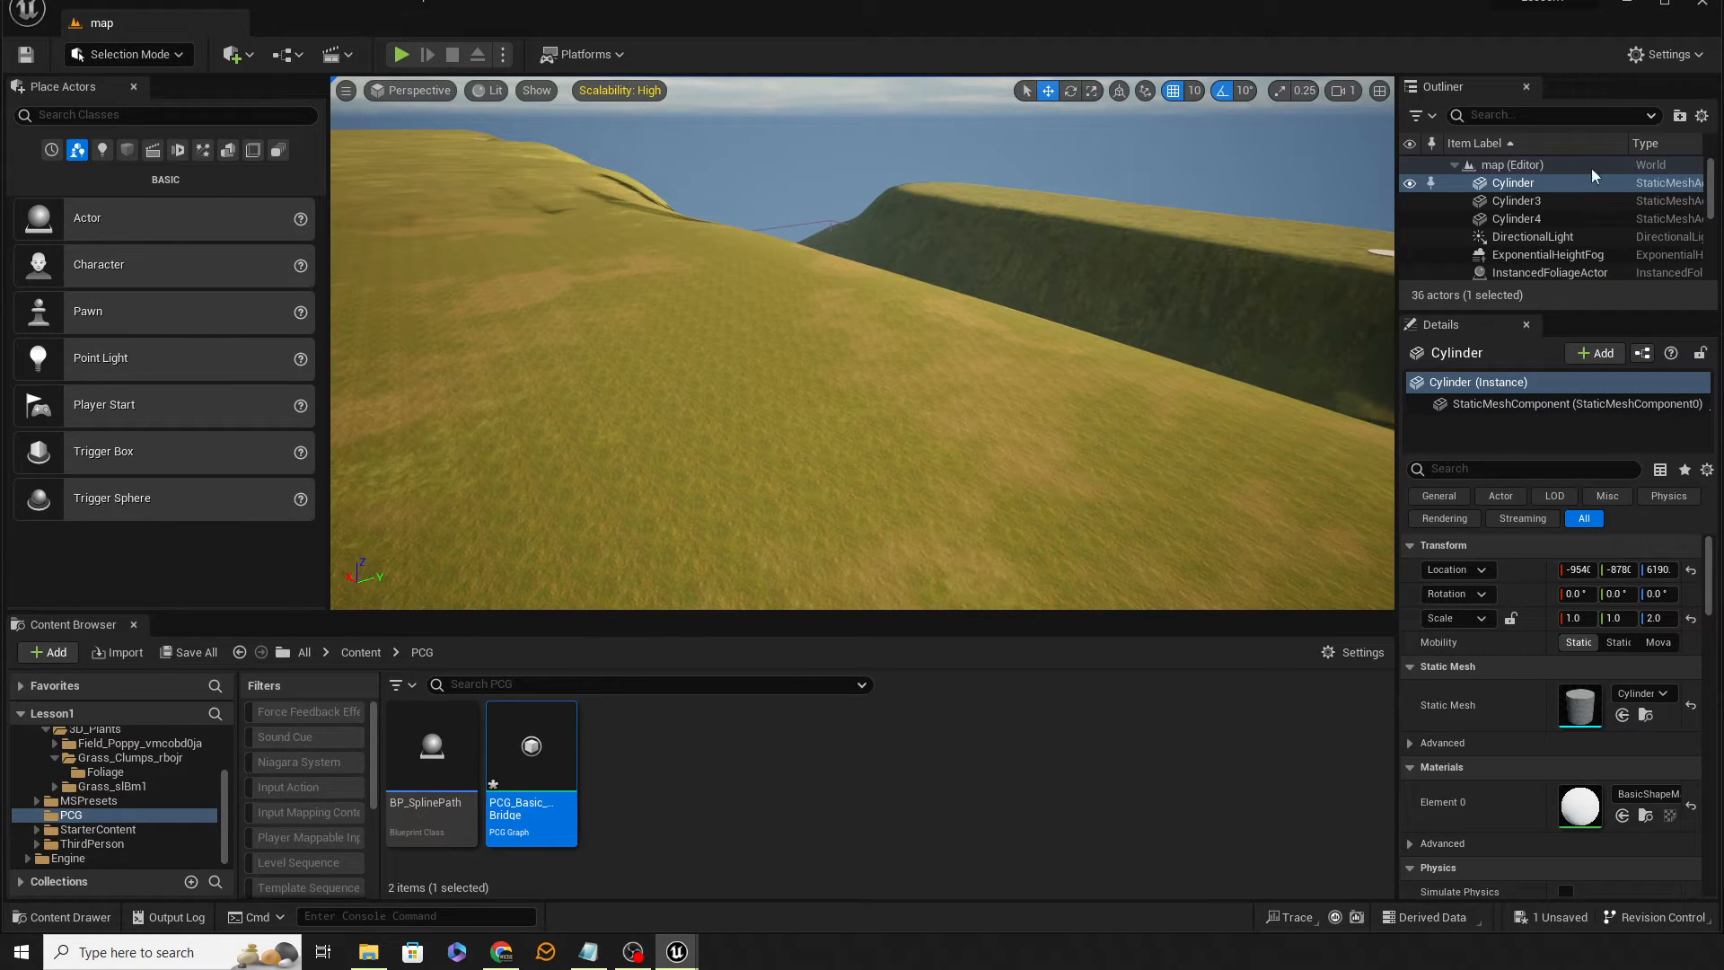
pyautogui.click(128, 150)
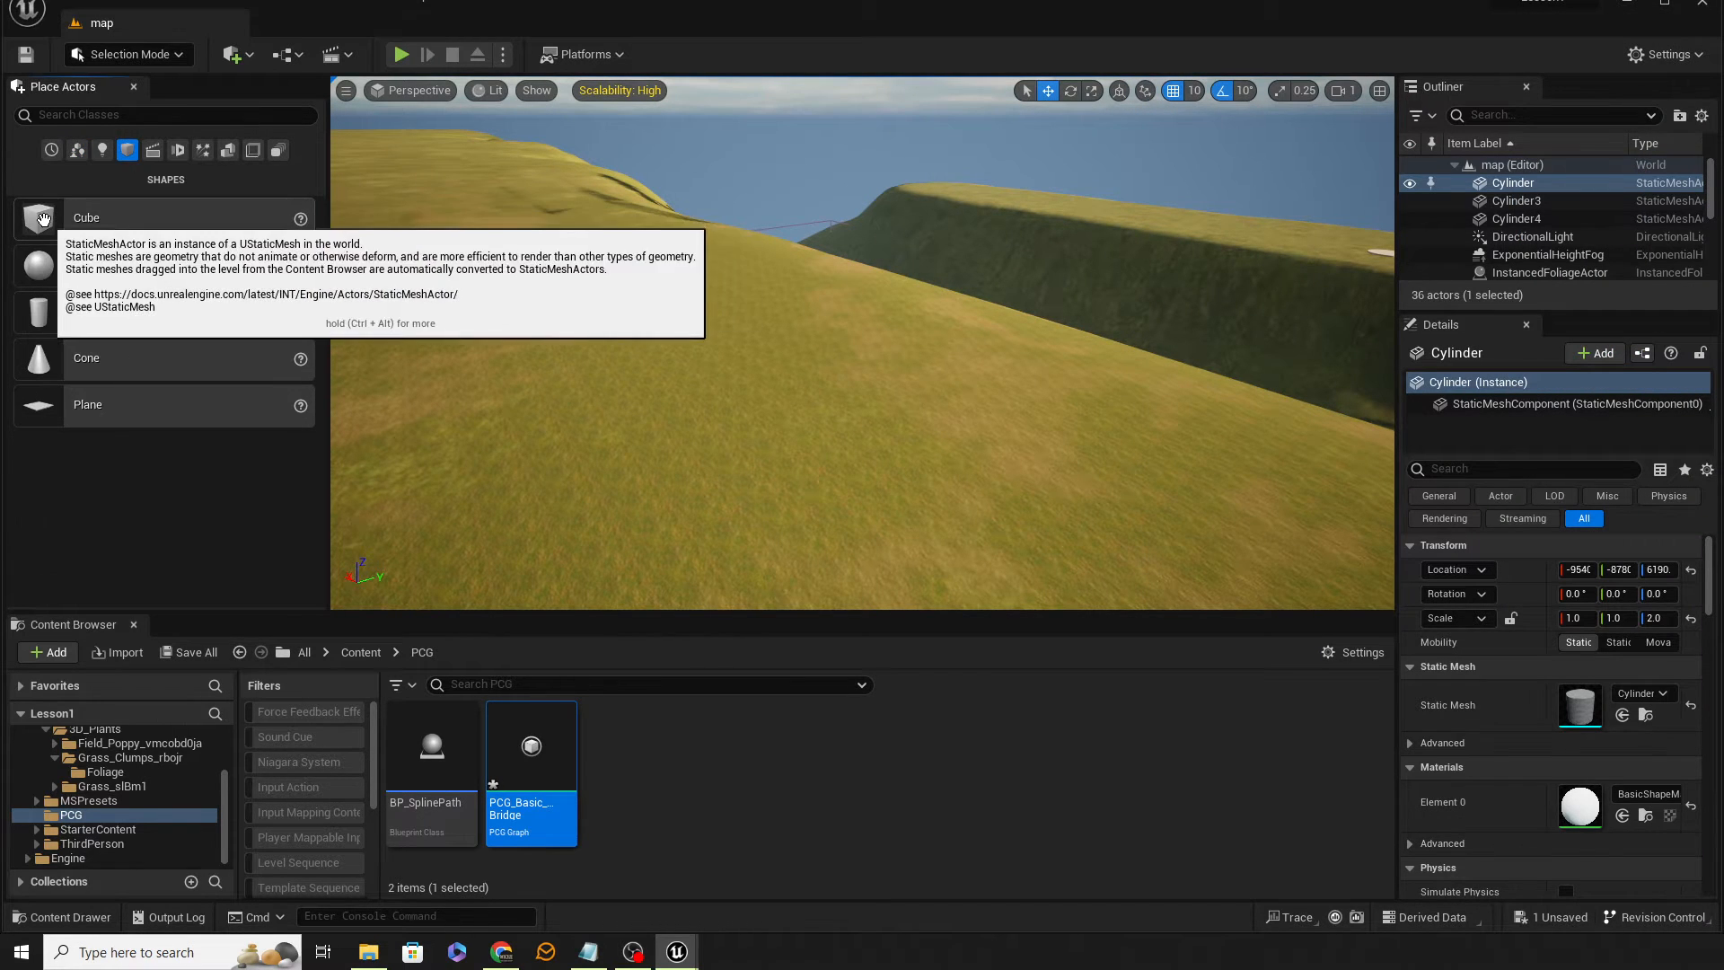
pyautogui.moveTo(40, 220); pyautogui.dragTo(712, 357)
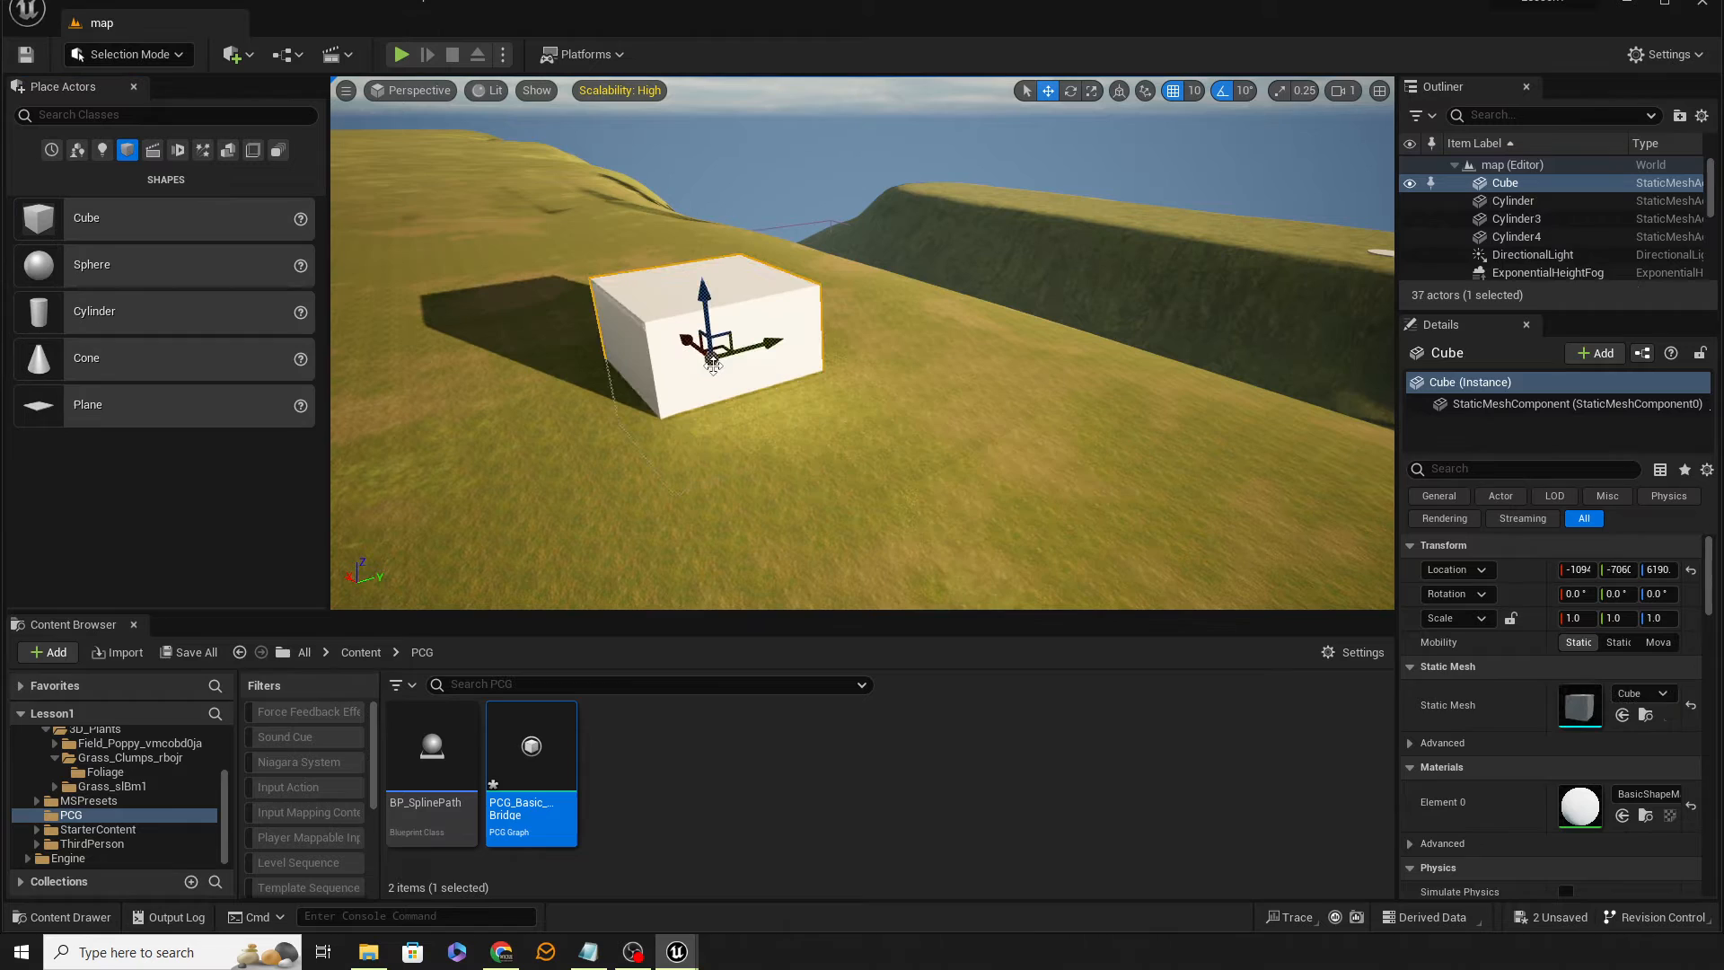
pyautogui.click(1646, 716)
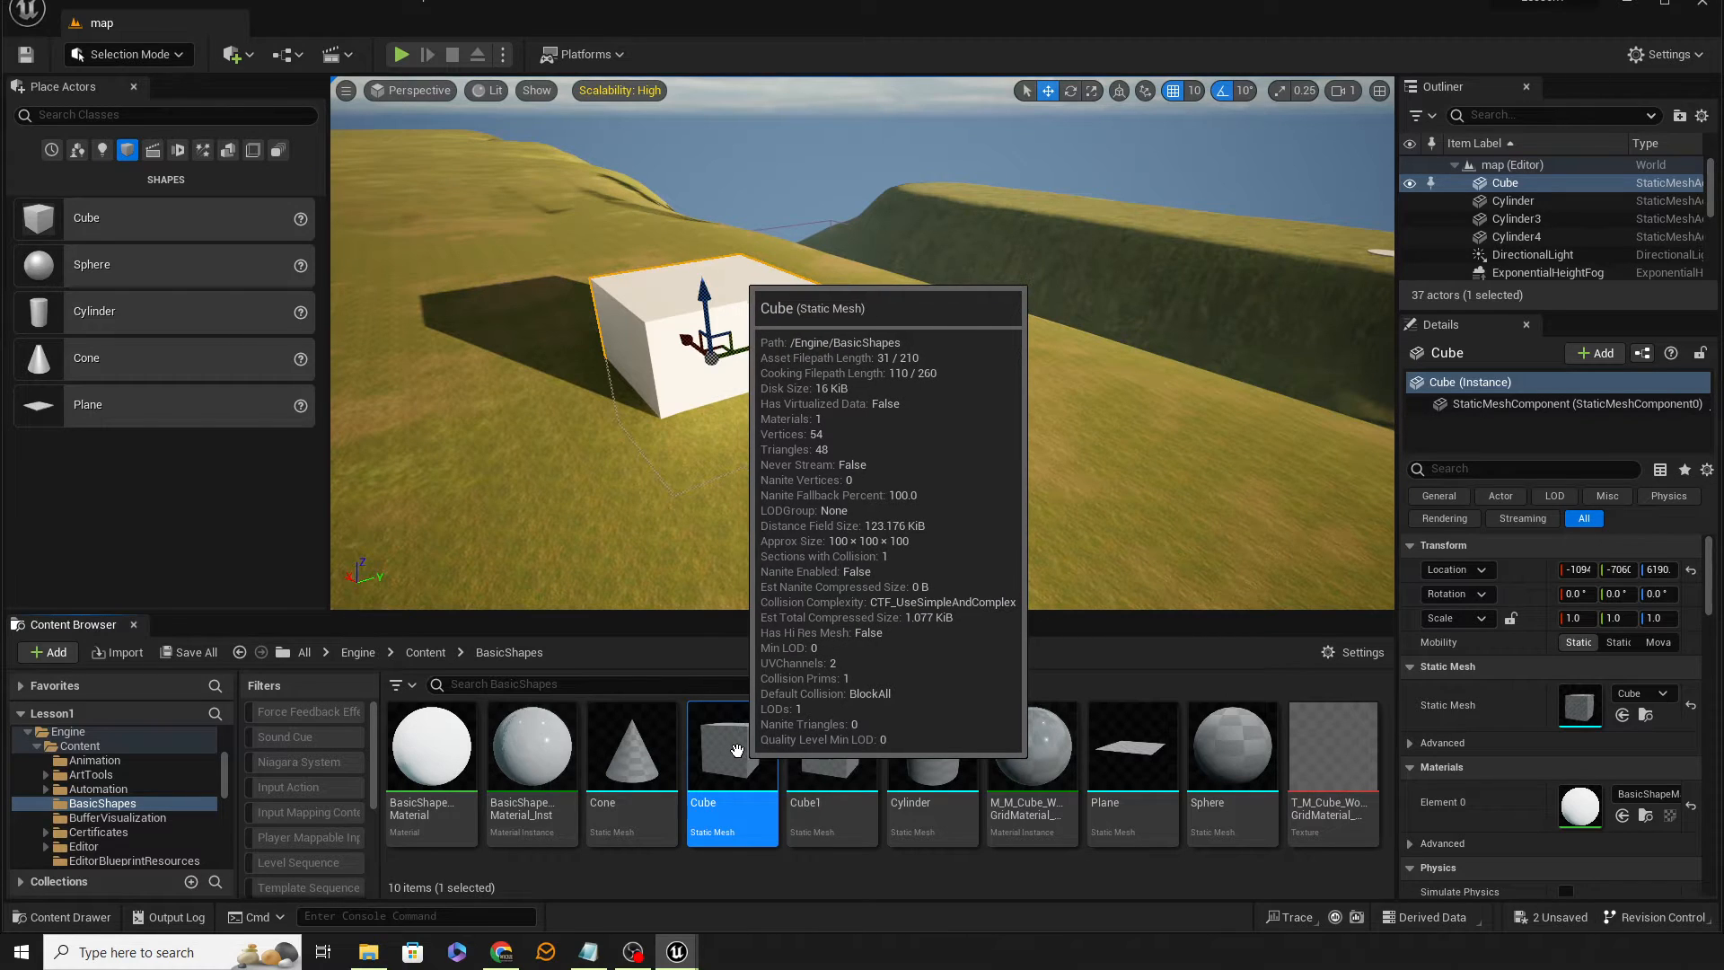
# Return to the PCG_Basic_Bridge graph and set the Spline Sampler node's Mode to Distance
pyautogui.moveTo(1723, 45); pyautogui.dragTo(560, 51)
pyautogui.click(709, 364)
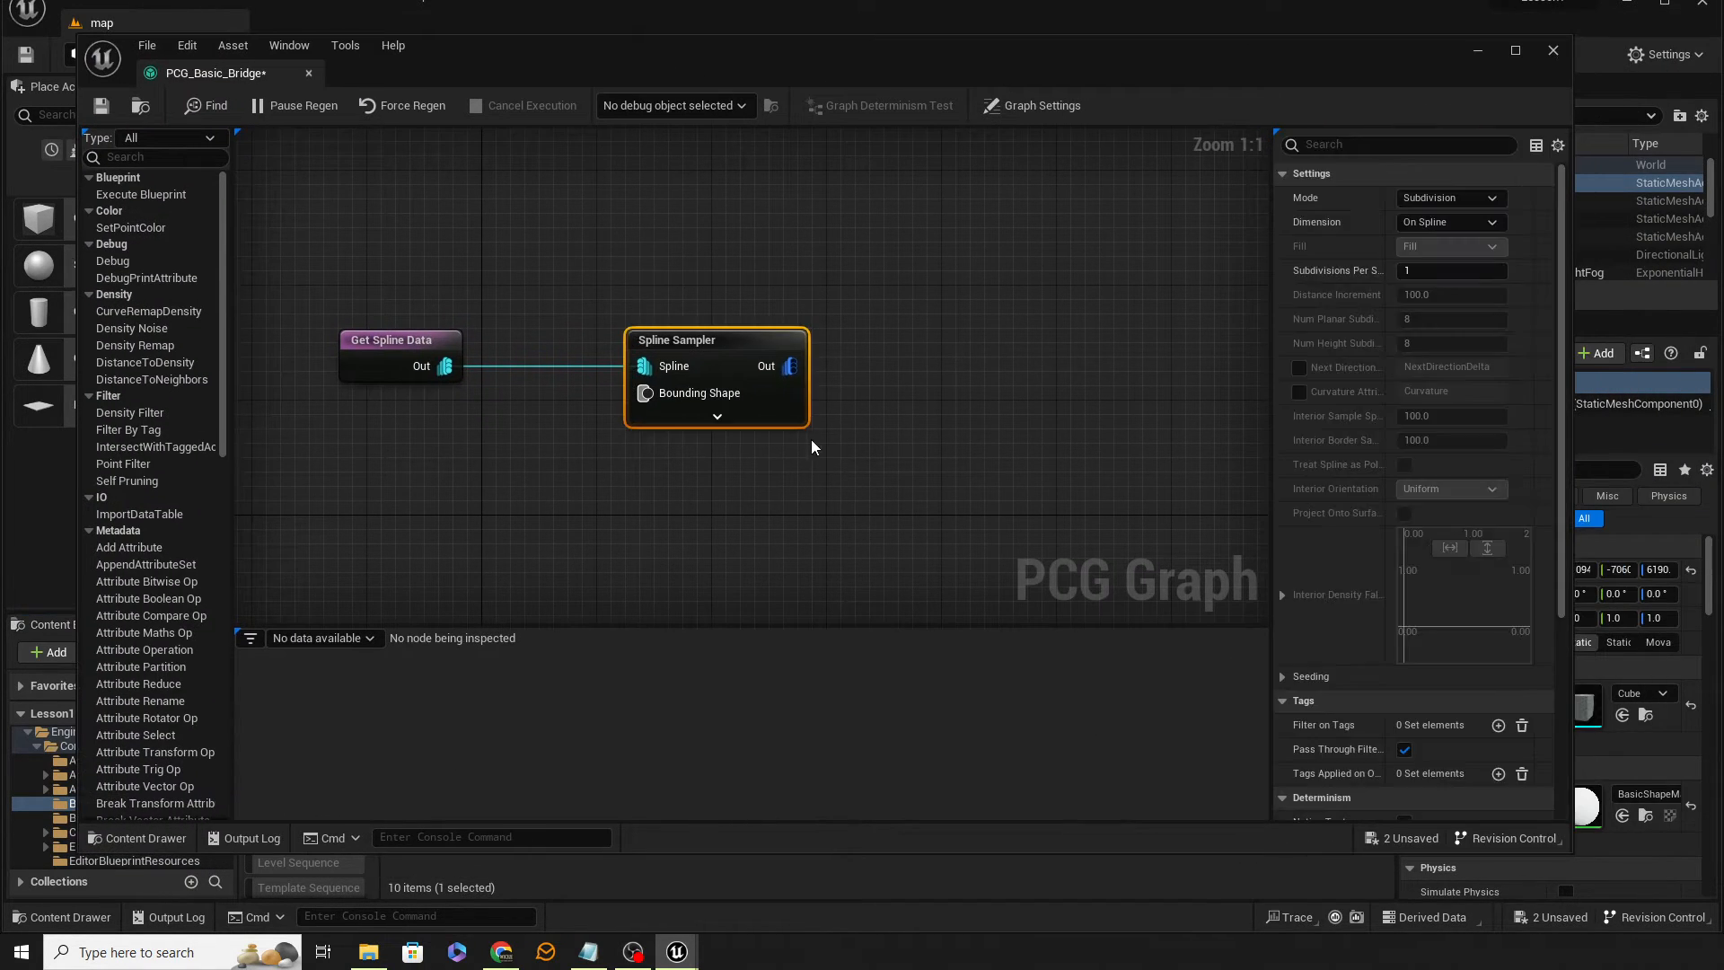
pyautogui.click(1442, 199)
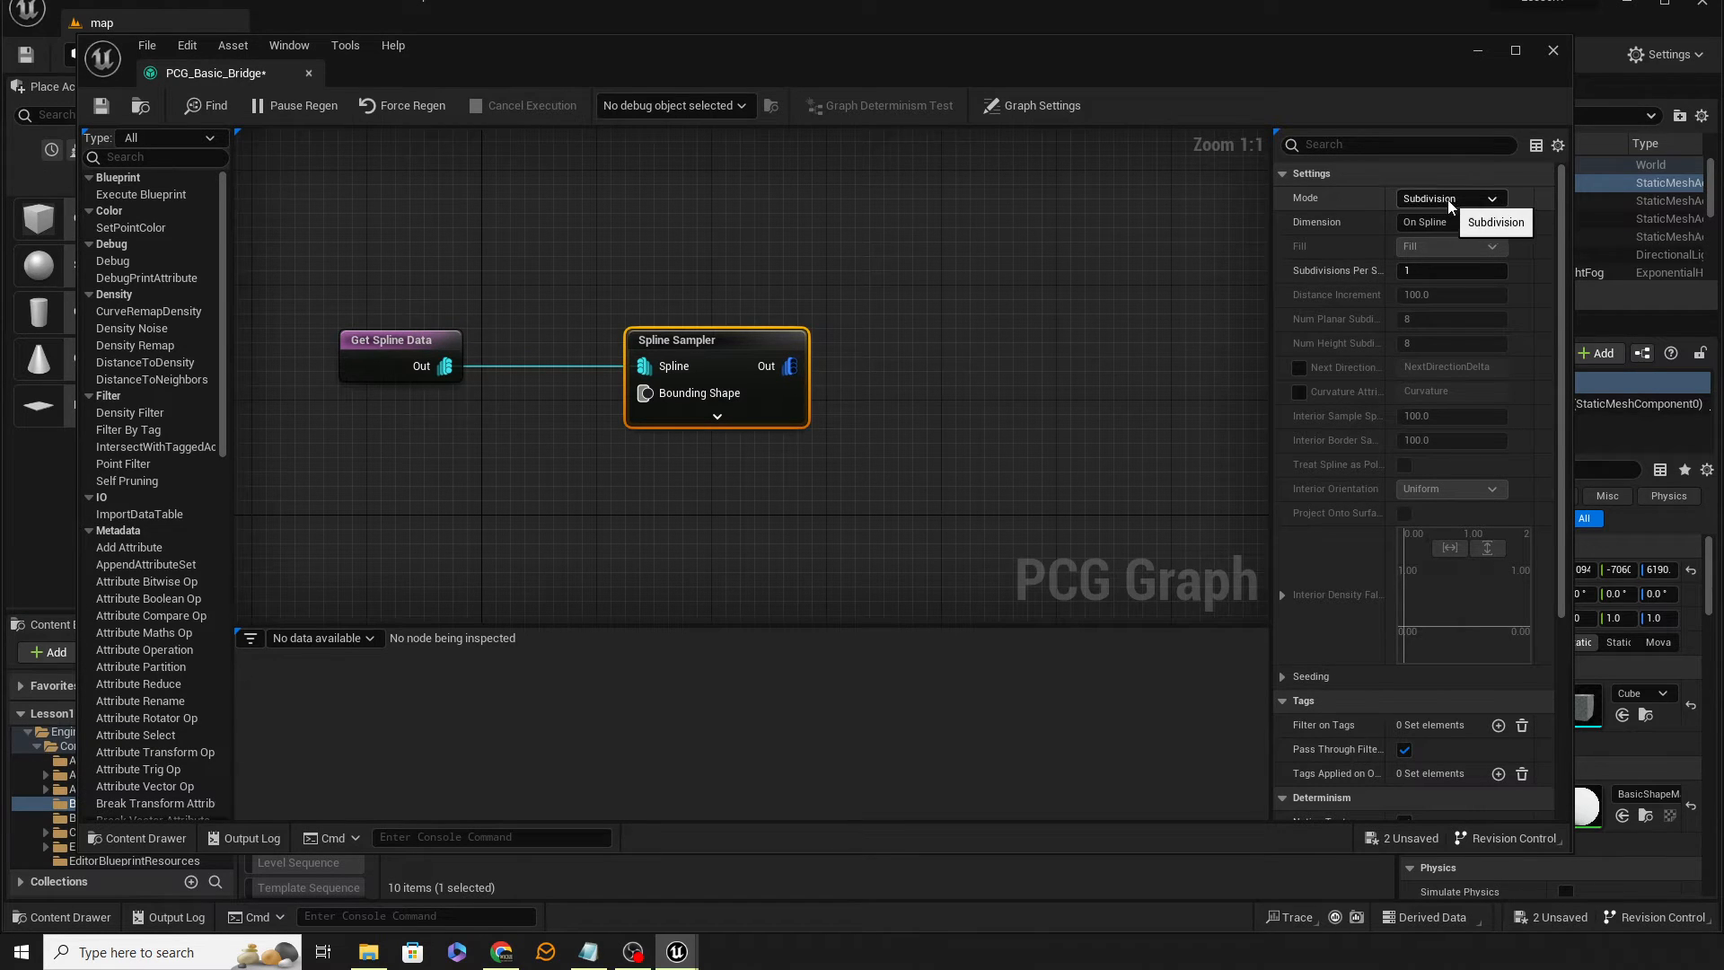
pyautogui.click(1448, 228)
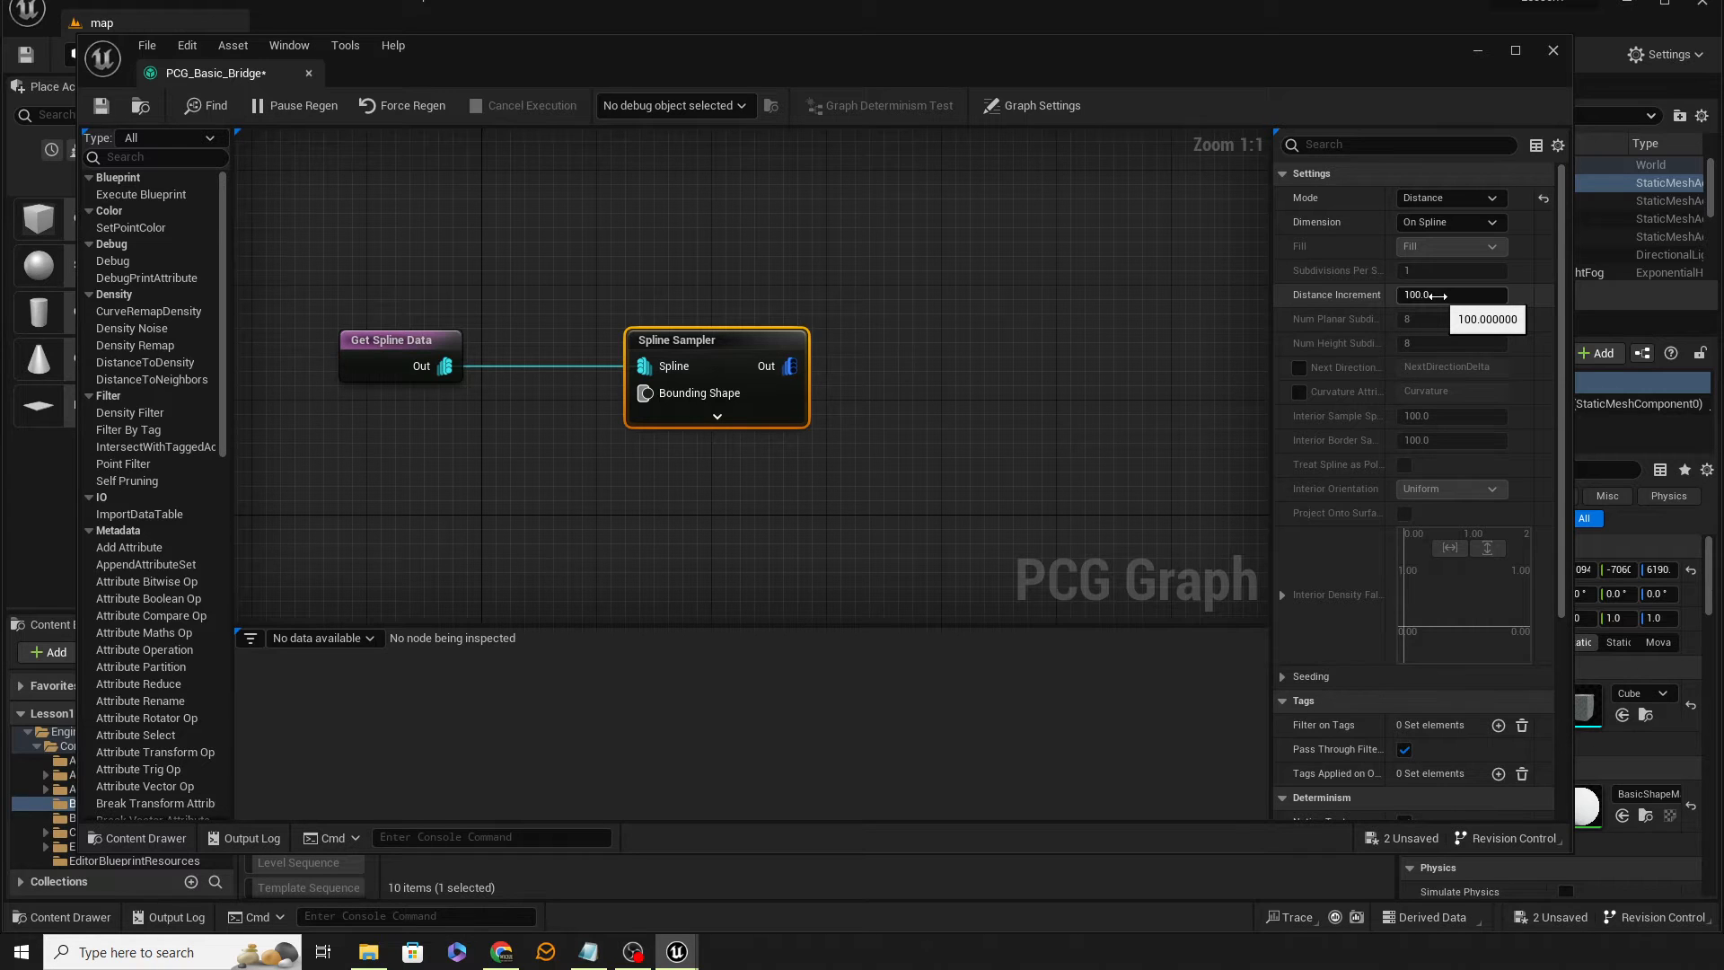
# Add a Static Mesh Spawner node fed by the output of the Spline Sampler node
pyautogui.moveTo(790, 366); pyautogui.dragTo(972, 370)
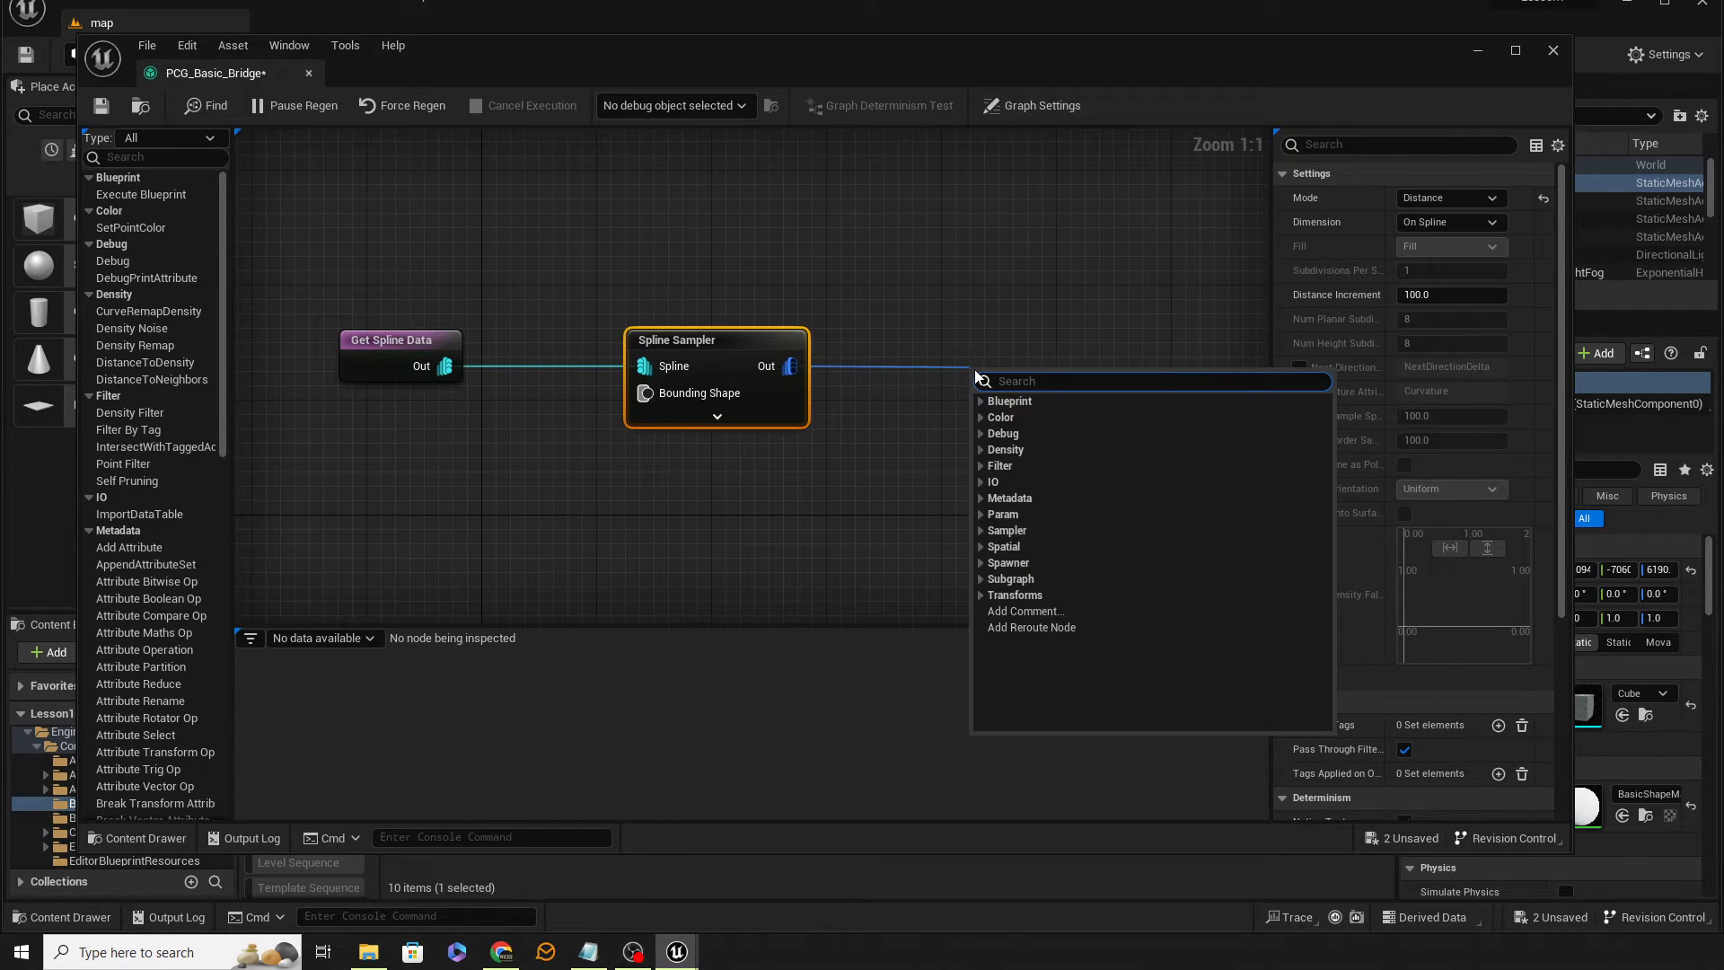
pyautogui.write('static')
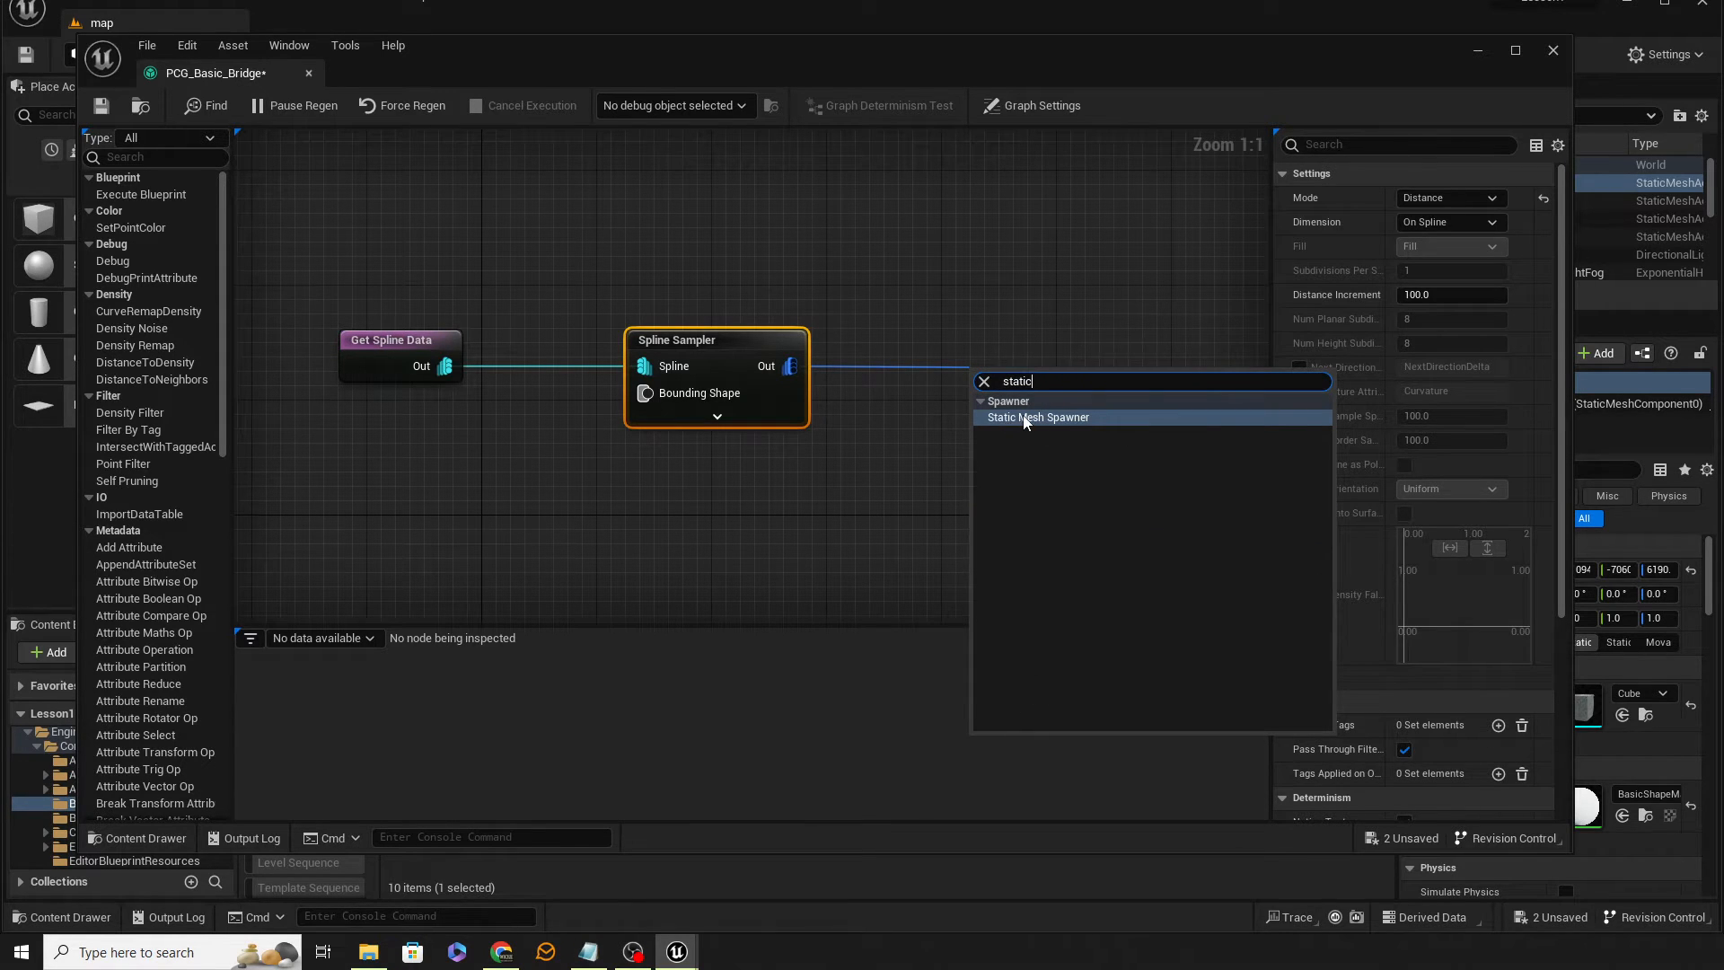
pyautogui.click(1080, 423)
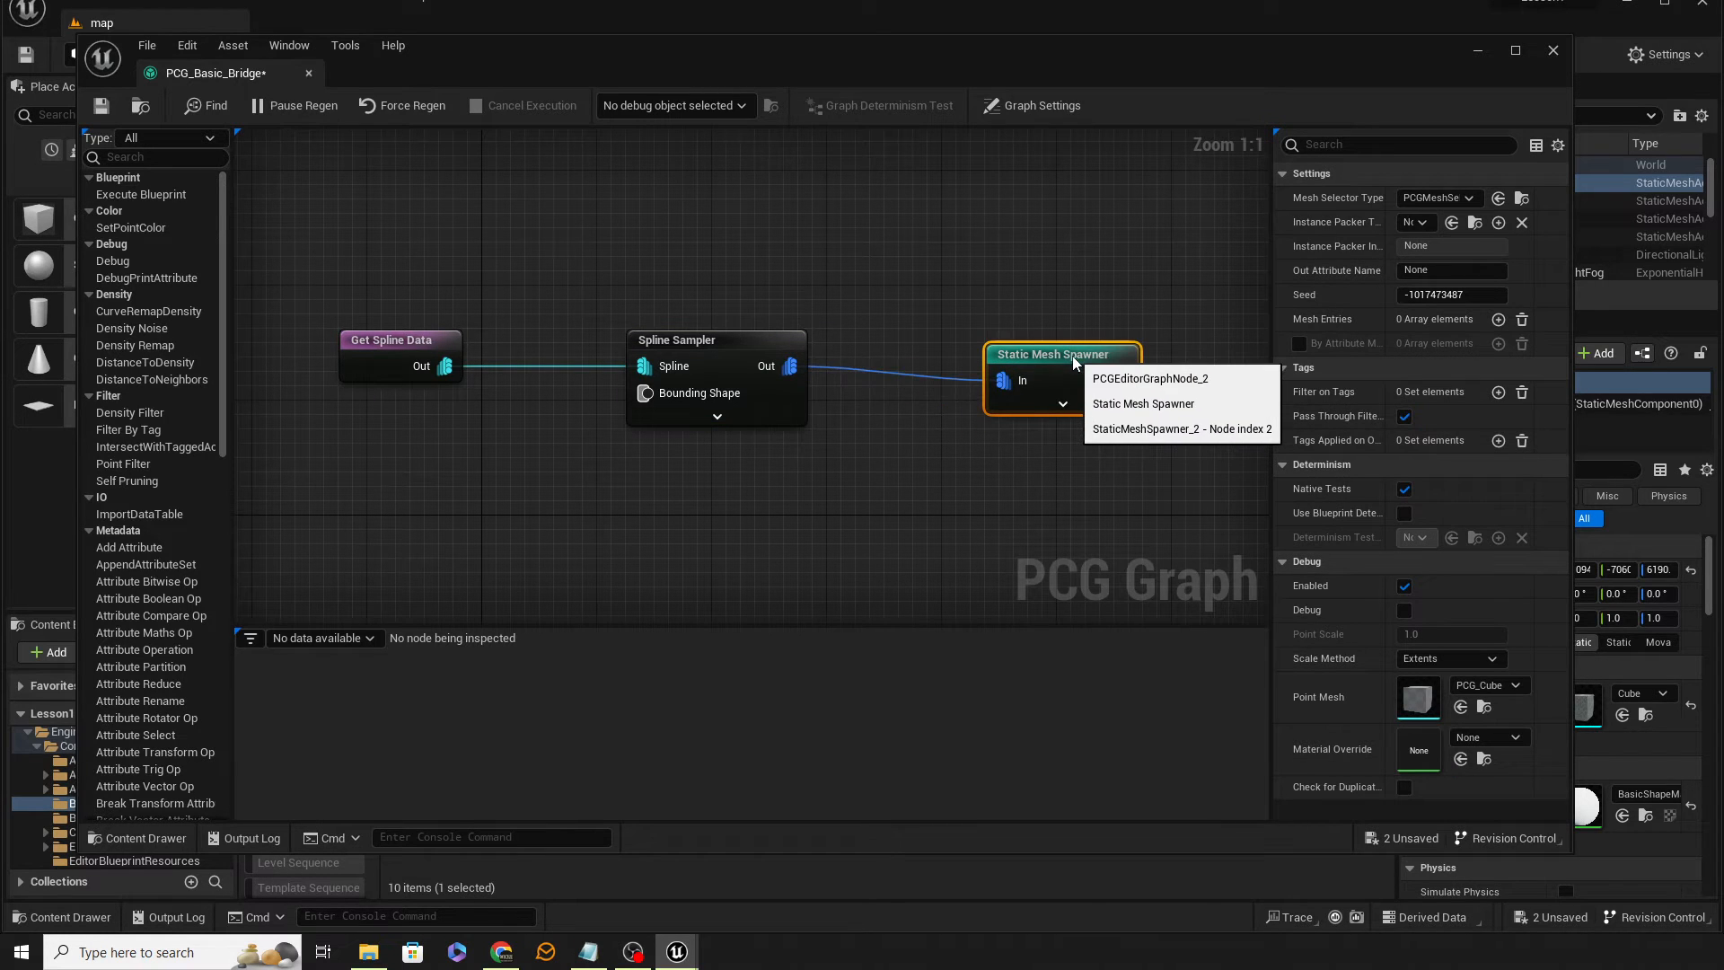
pyautogui.moveTo(1047, 455); pyautogui.dragTo(944, 416, button='right')
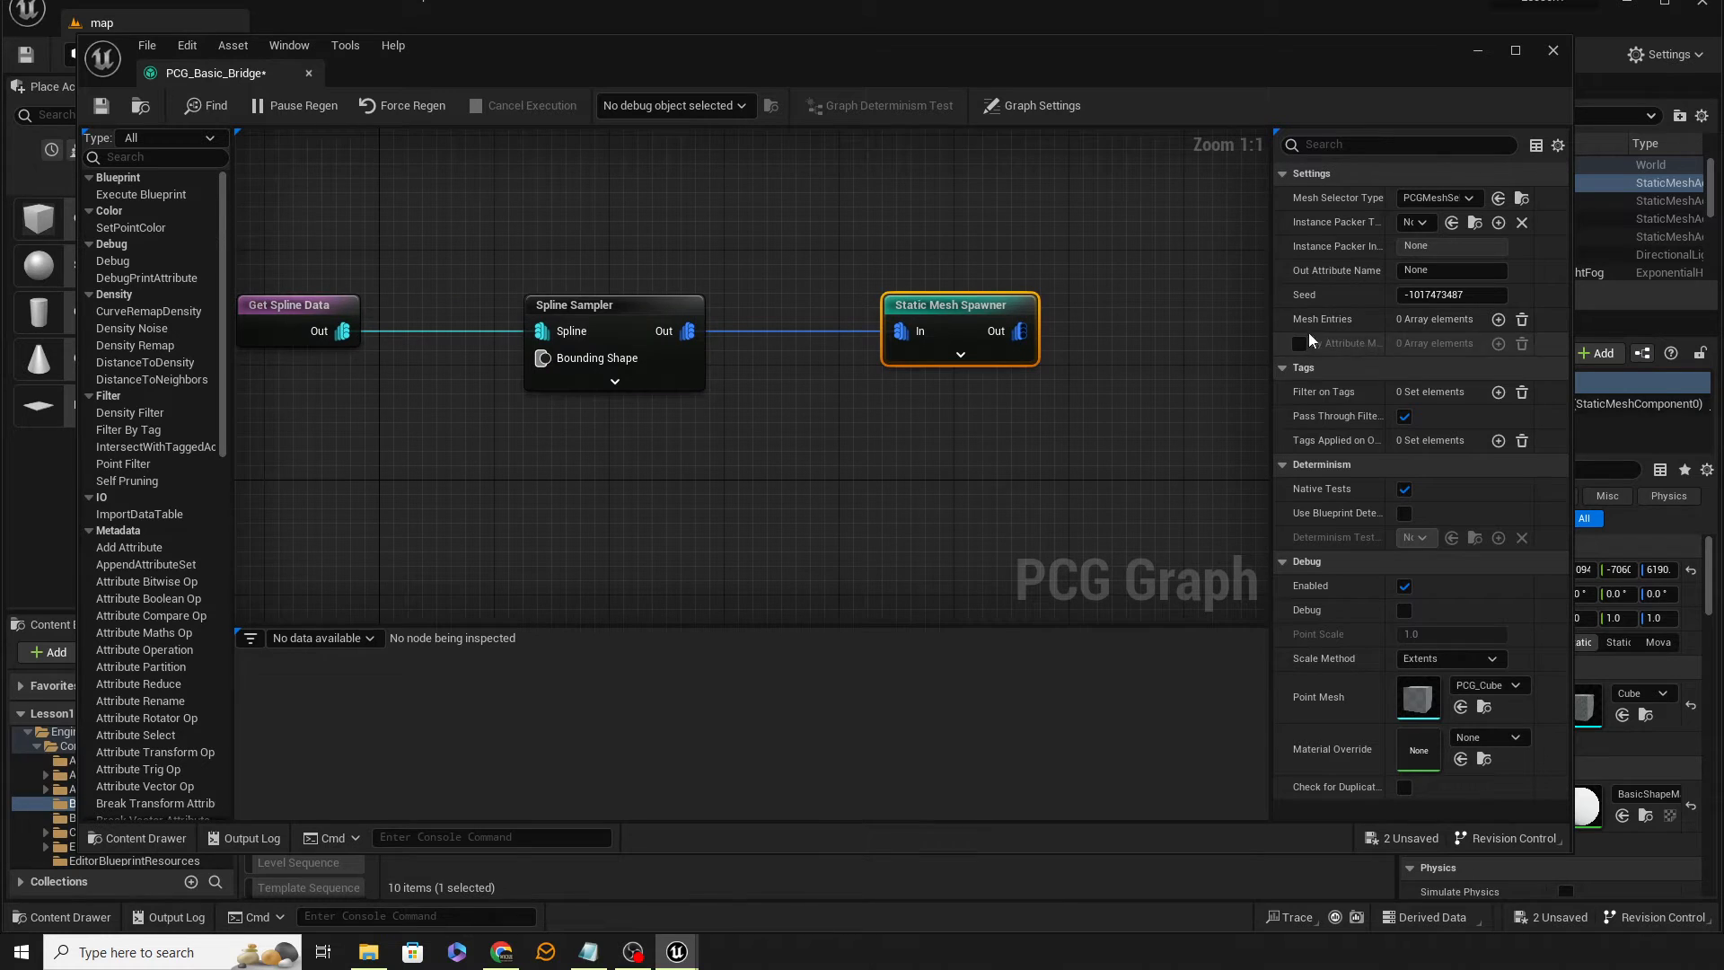
pyautogui.moveTo(1097, 275); pyautogui.dragTo(1072, 318, button='right')
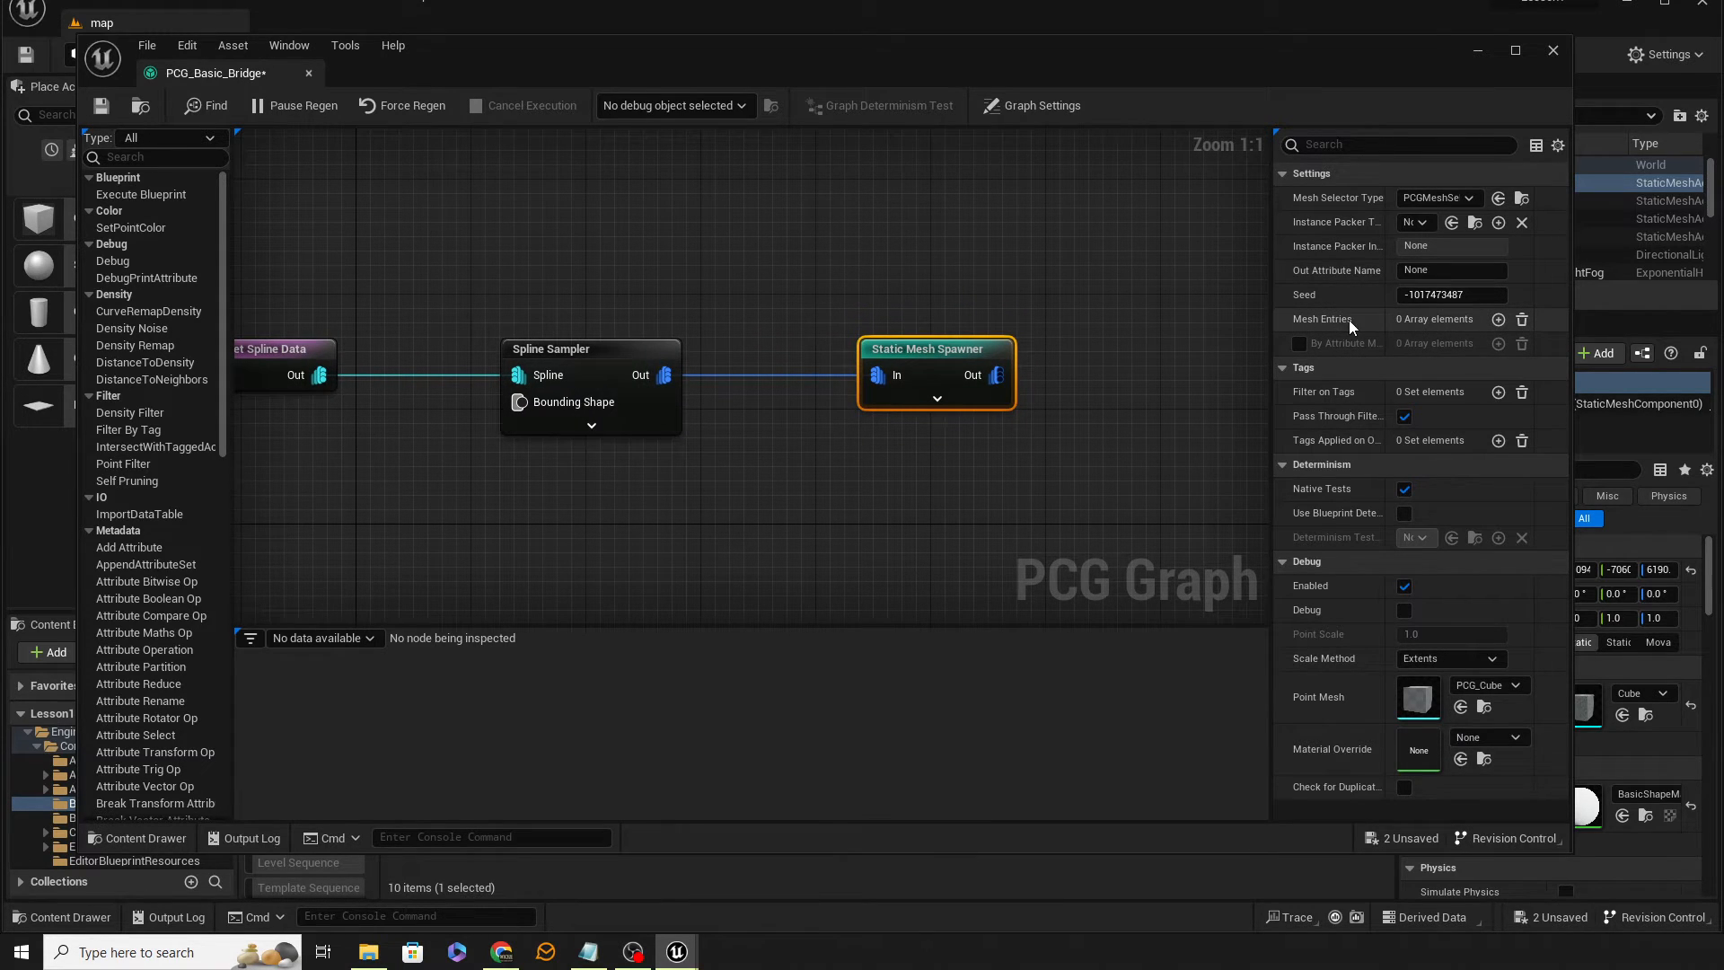
# Add one mesh entry to the Static Mesh Spawner, assign it the Cube static mesh, and save the graph
pyautogui.click(1498, 321)
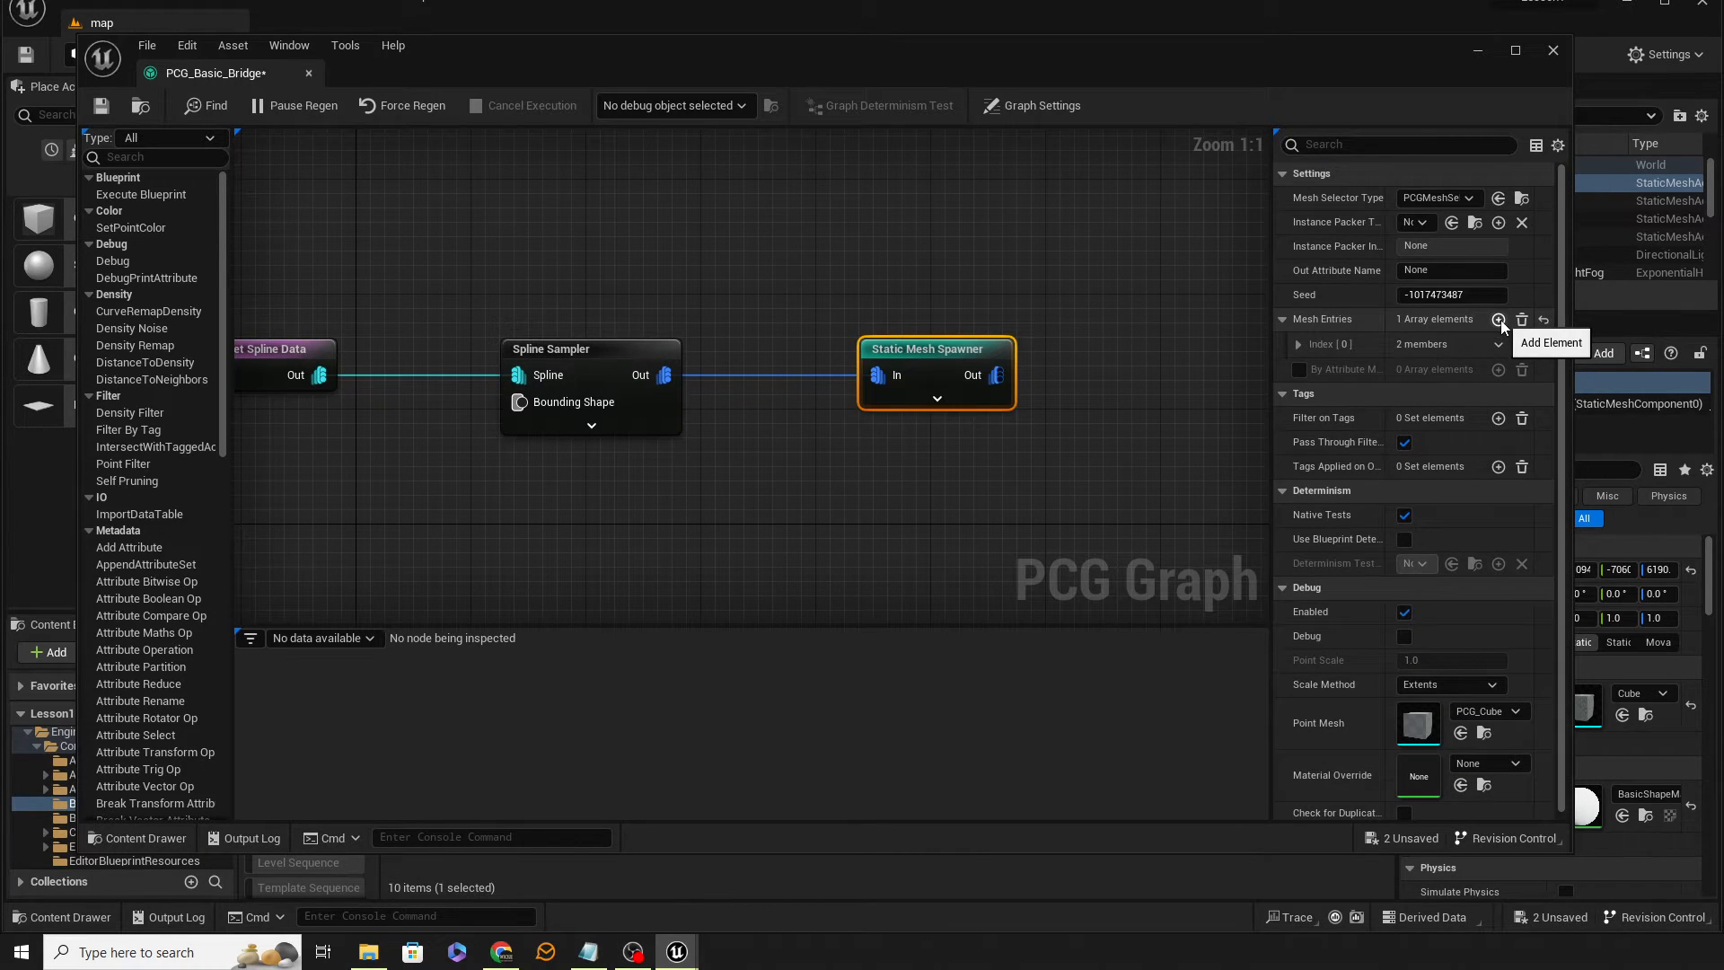
pyautogui.click(1298, 344)
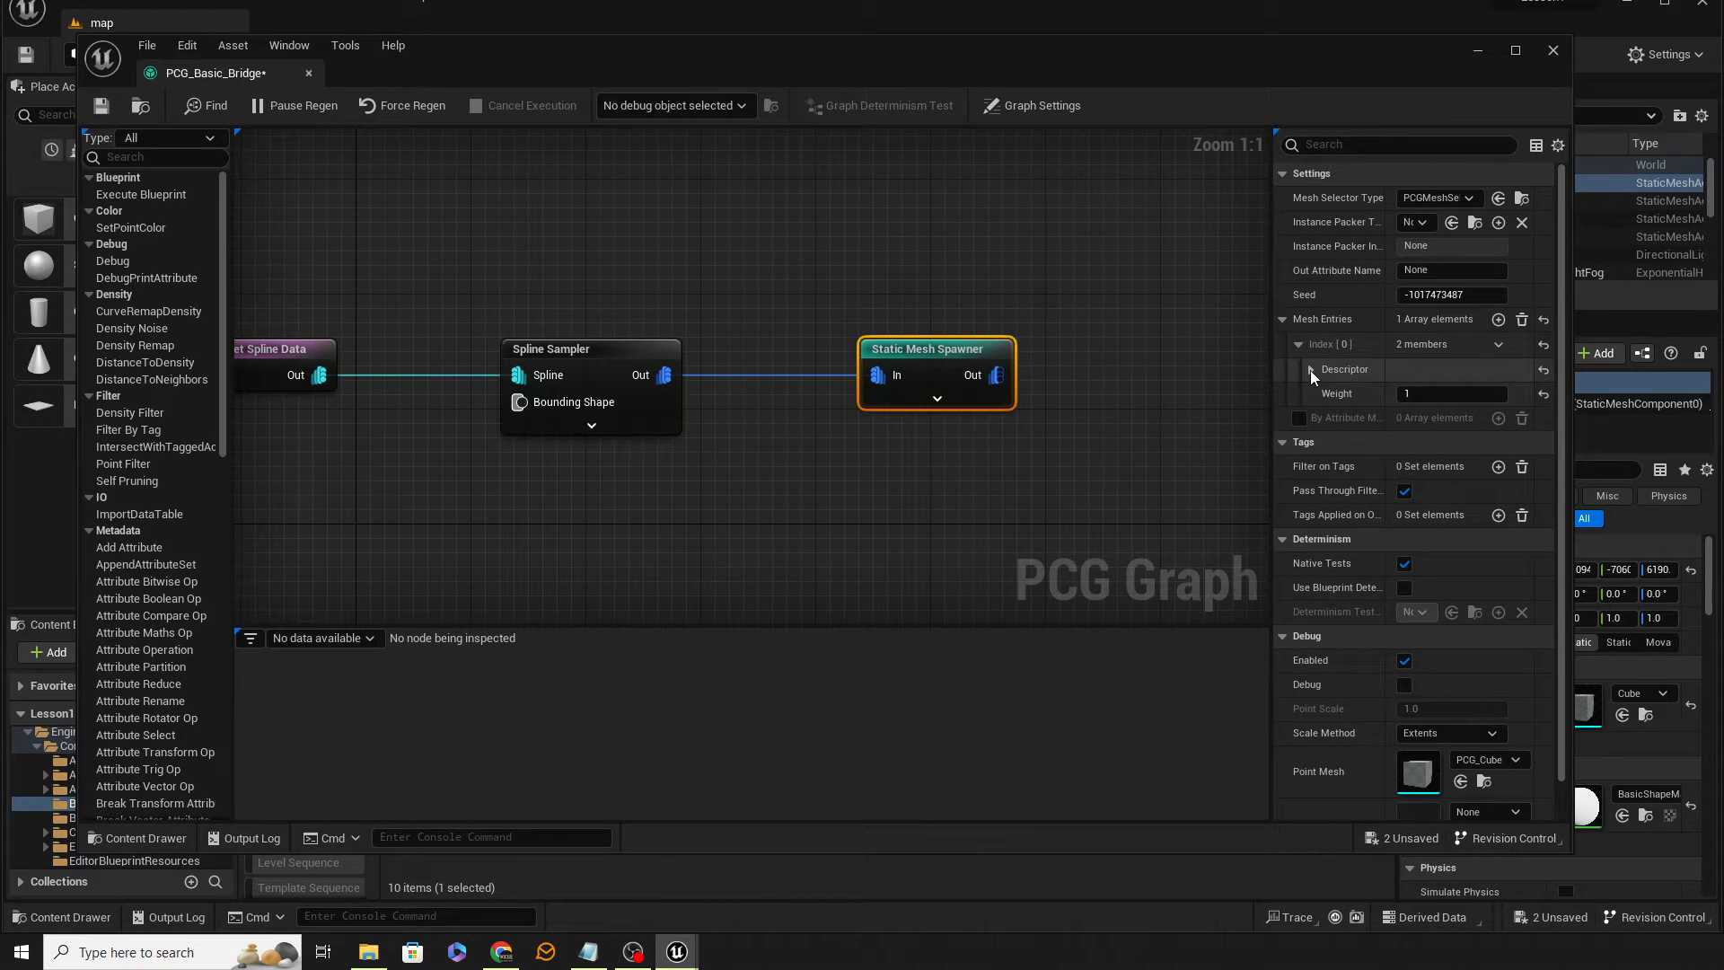
pyautogui.click(1311, 370)
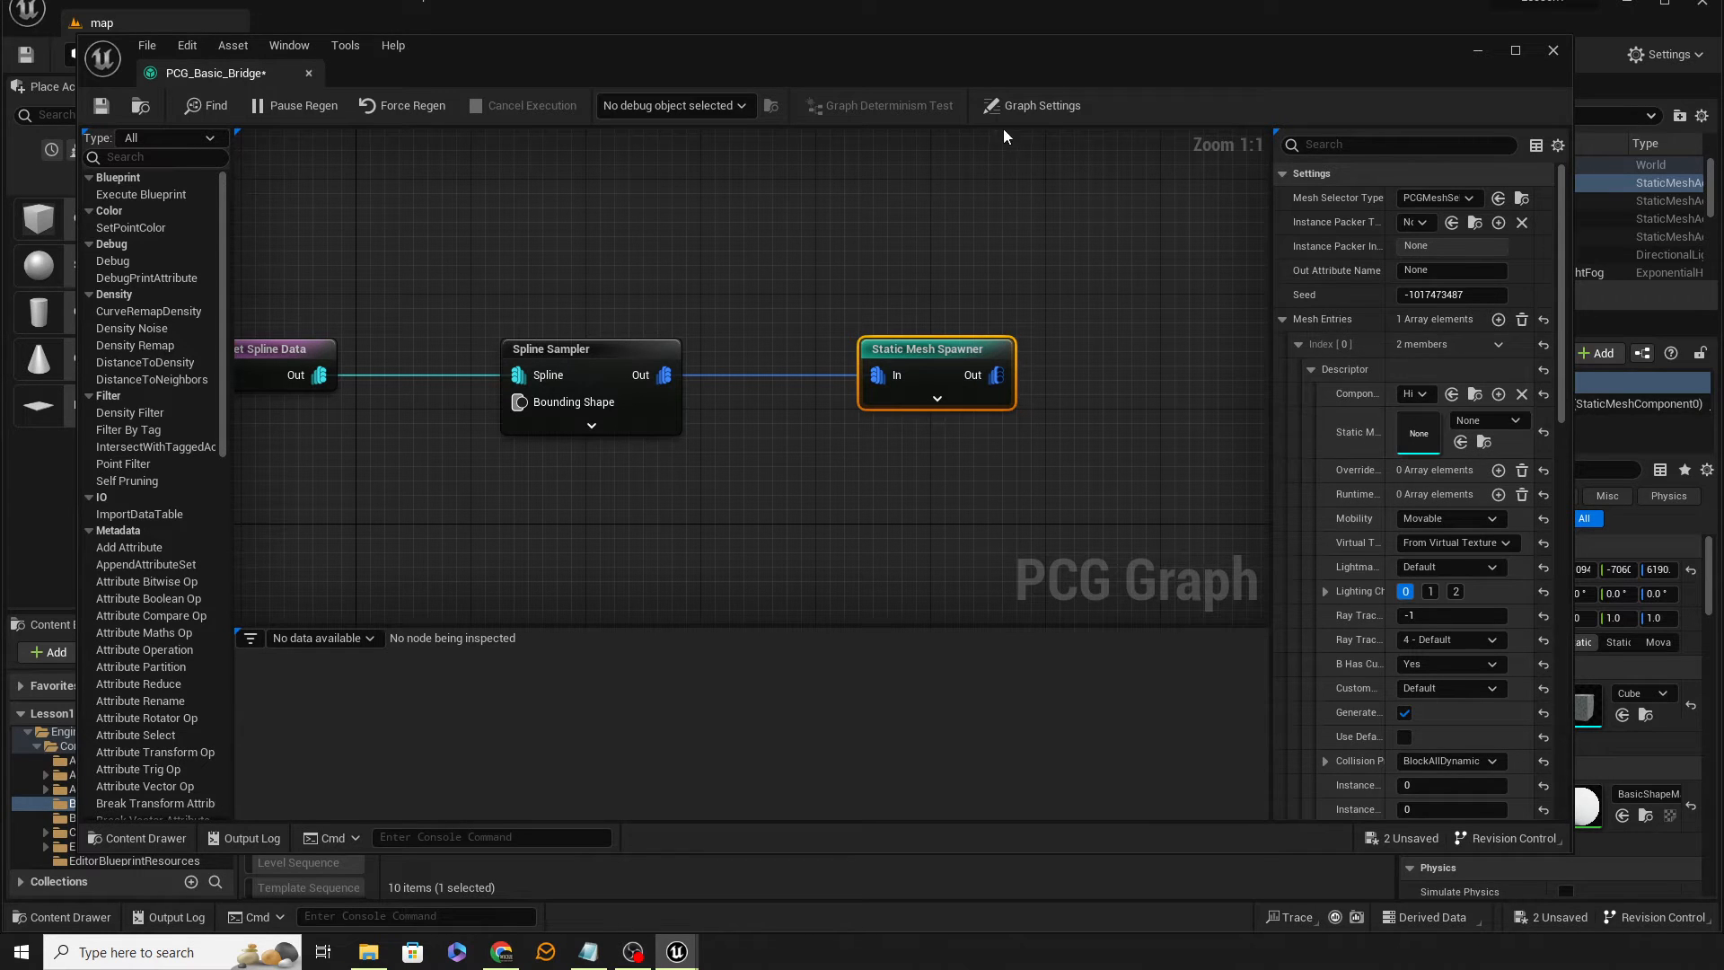
pyautogui.moveTo(968, 51); pyautogui.dragTo(1022, 0)
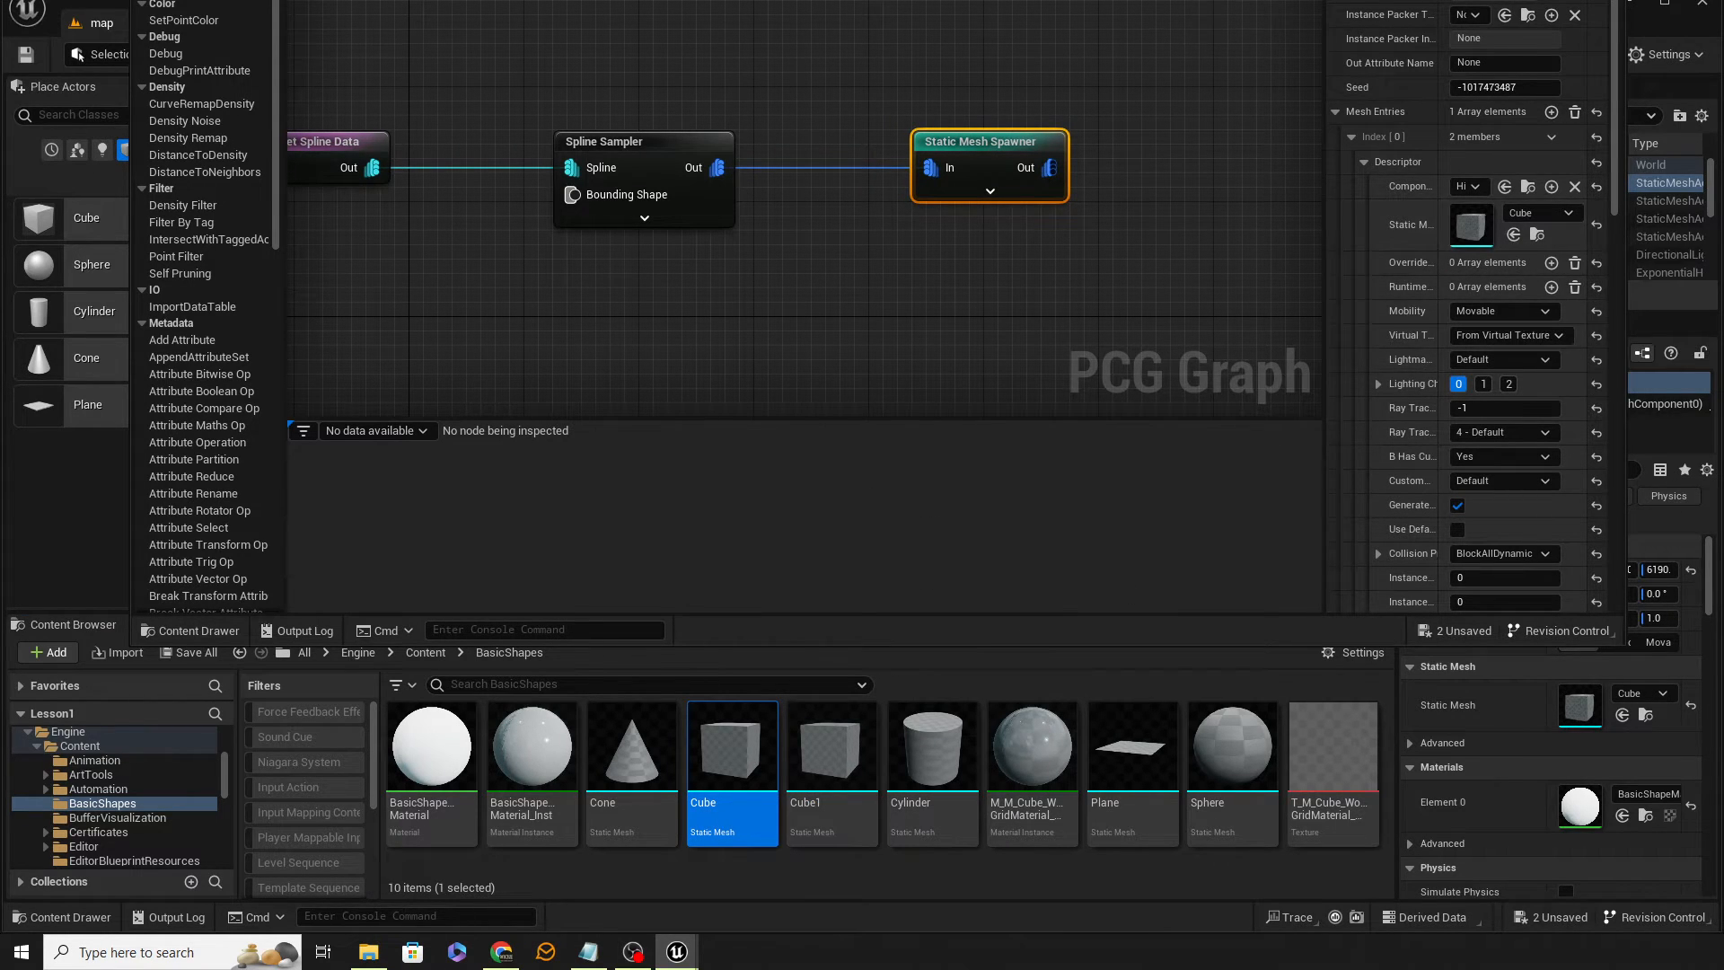
pyautogui.moveTo(1055, 0); pyautogui.dragTo(1023, 76)
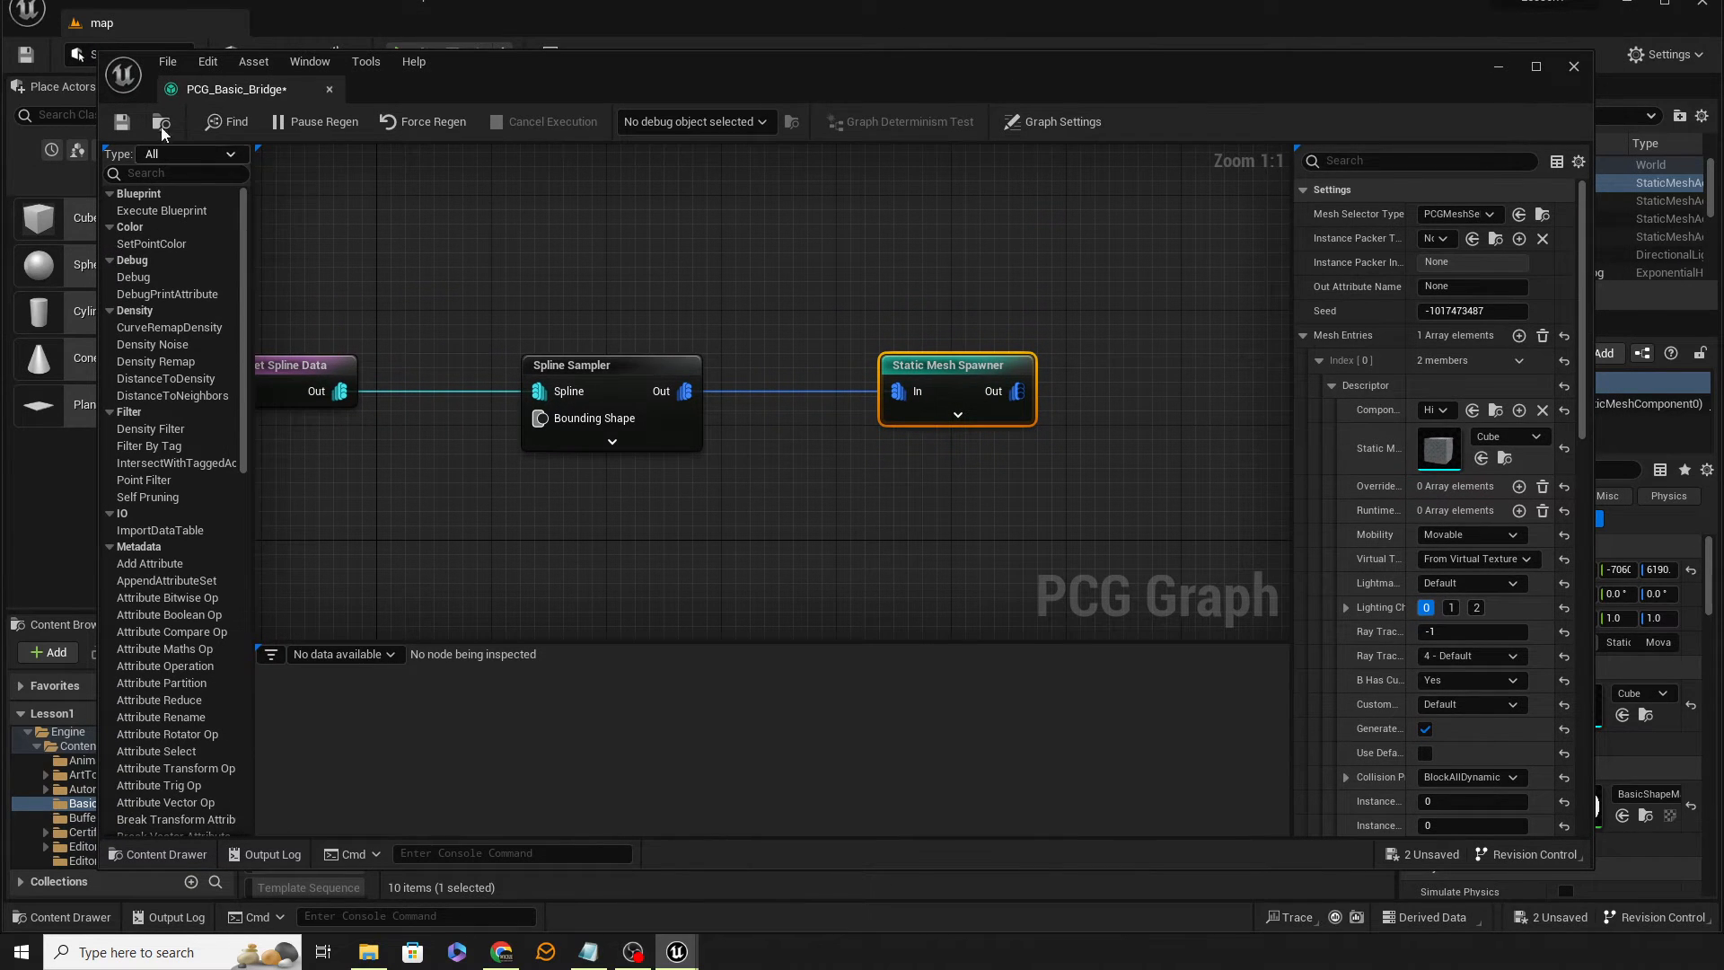
pyautogui.click(122, 122)
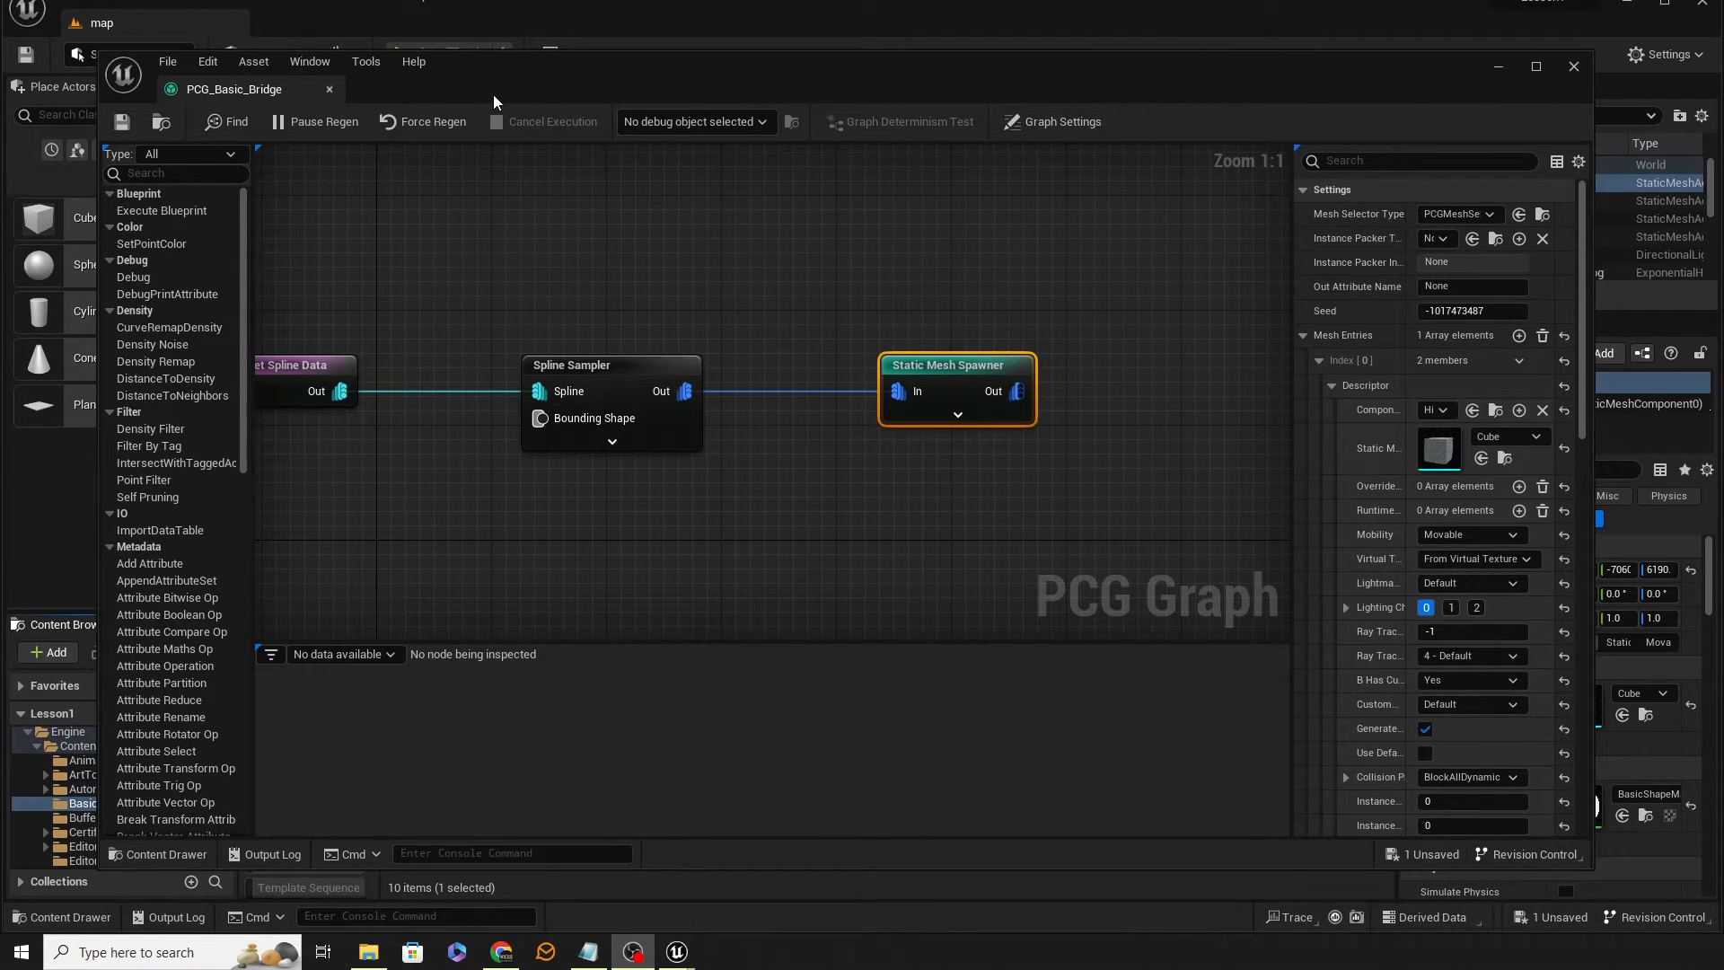
# Place a BP_SplinePath from the PCG folder on the hill near the cube and rotate it about 90° around Z
pyautogui.moveTo(493, 94); pyautogui.dragTo(1723, 207)
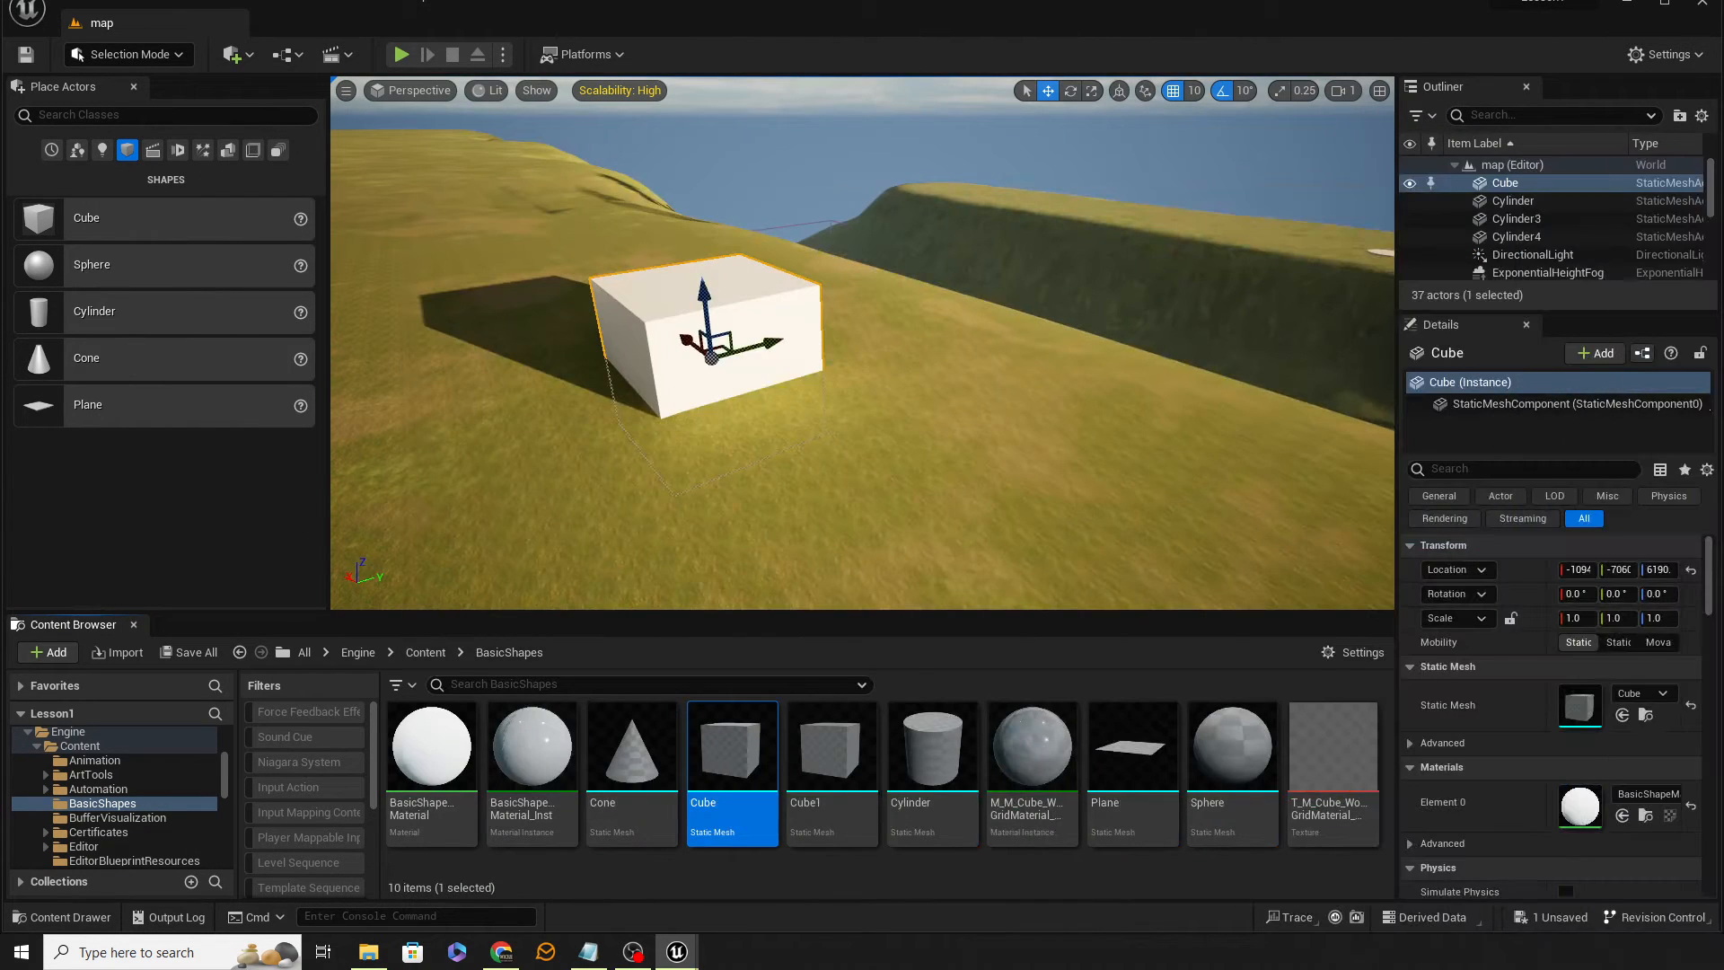
pyautogui.moveTo(842, 369); pyautogui.dragTo(443, 481, button='right')
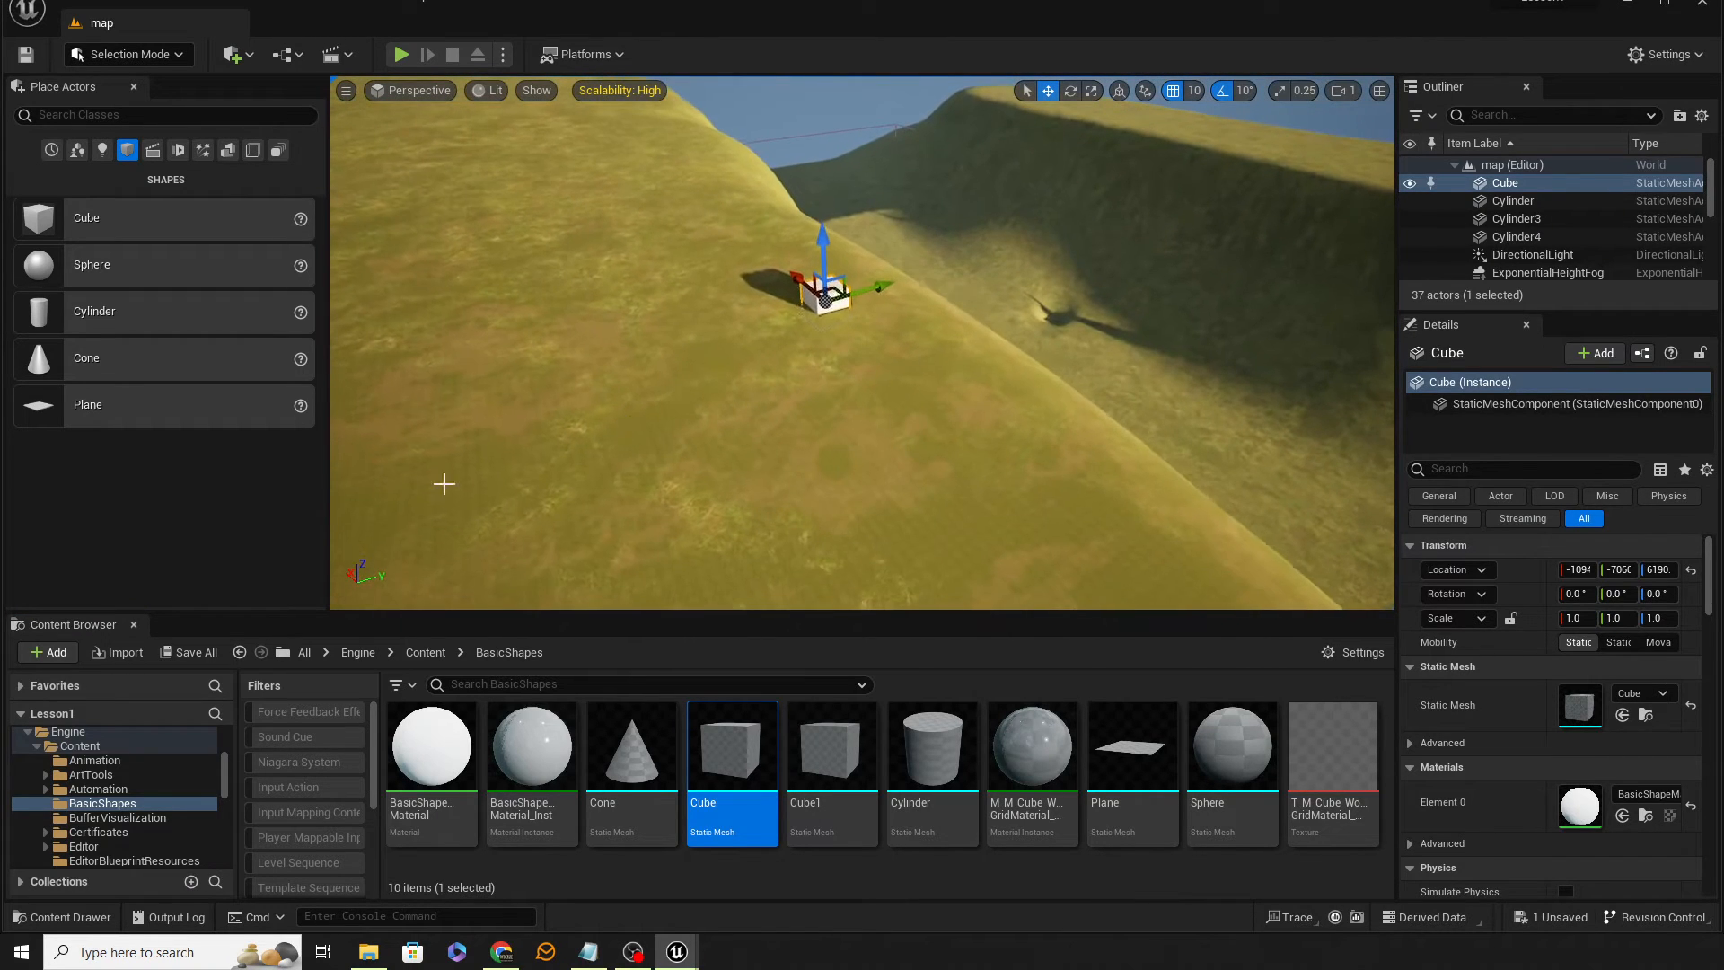
pyautogui.click(38, 747)
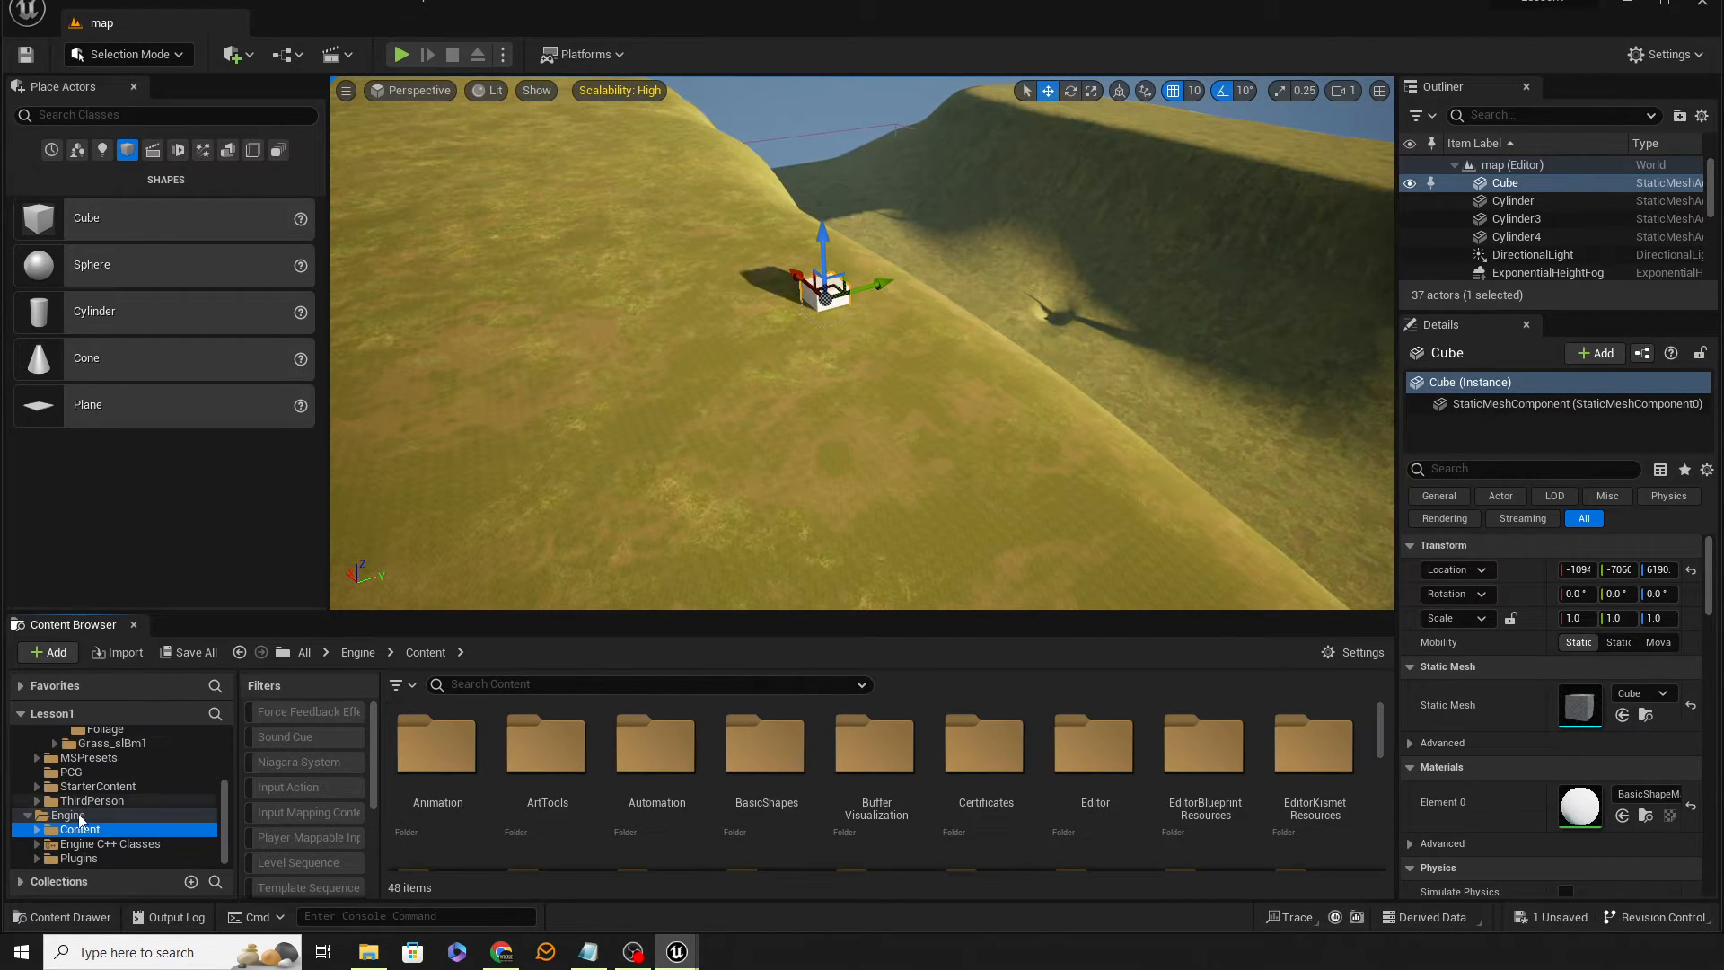
pyautogui.click(71, 771)
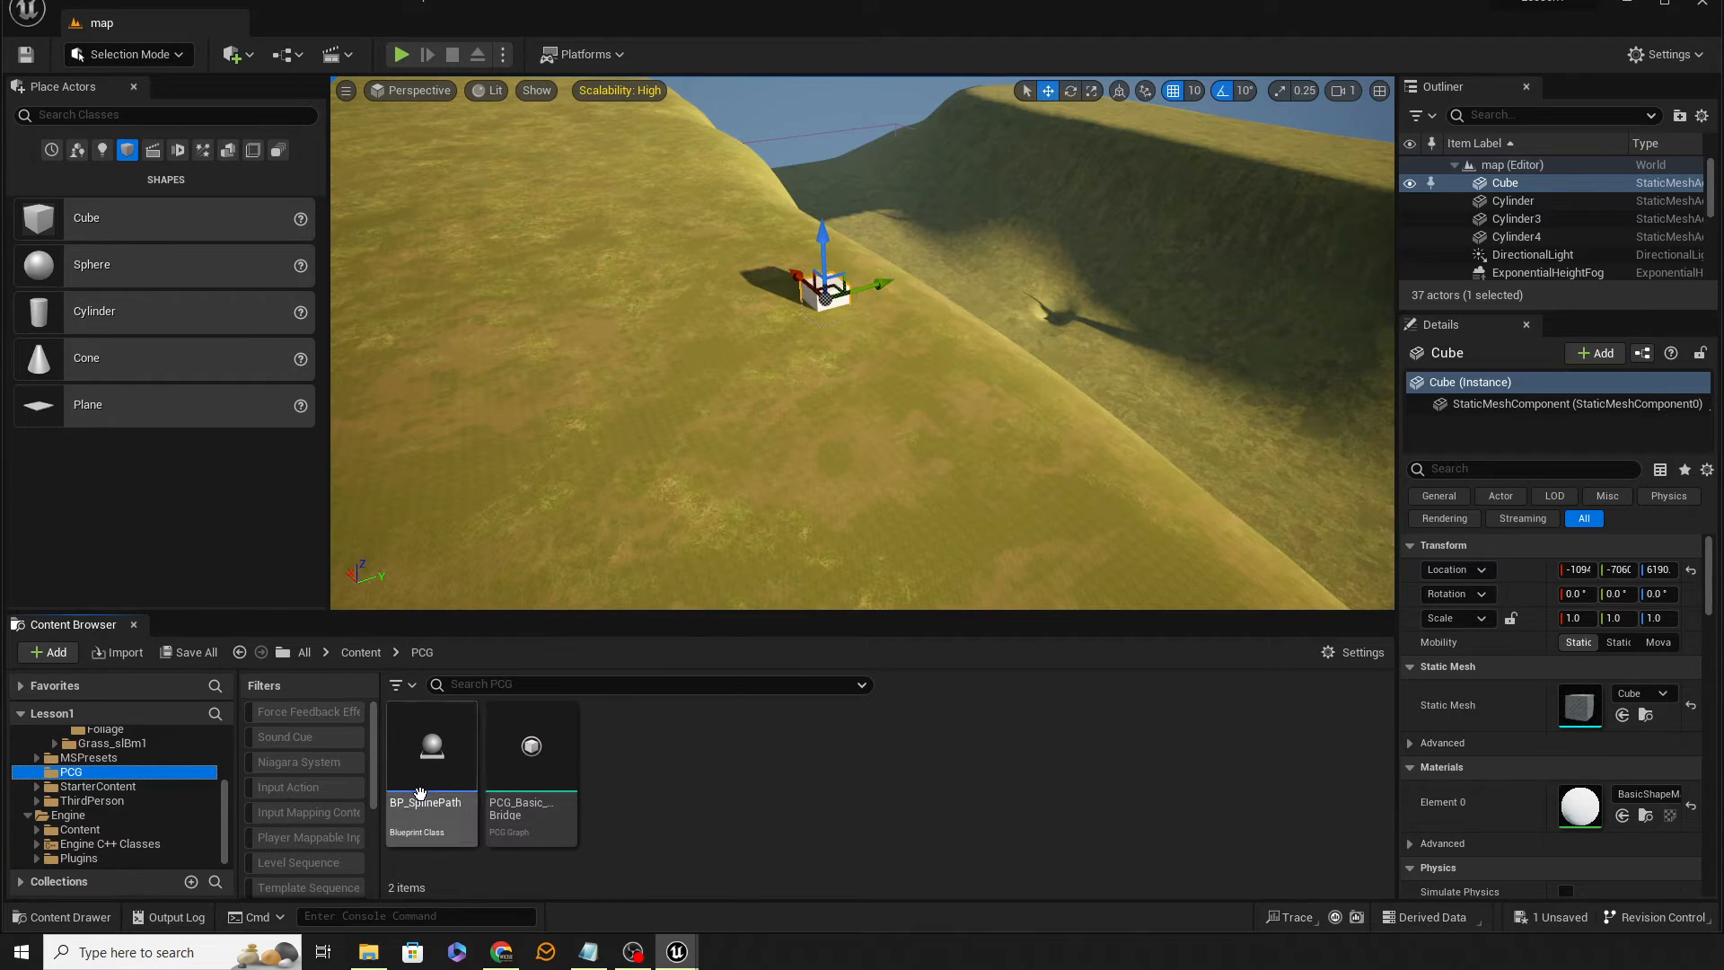
pyautogui.moveTo(420, 792); pyautogui.dragTo(941, 437)
pyautogui.press('e')
pyautogui.moveTo(1254, 269); pyautogui.dragTo(1327, 217, button='right')
pyautogui.press('w')
pyautogui.press('s')
pyautogui.moveTo(885, 488); pyautogui.dragTo(790, 503, button='right')
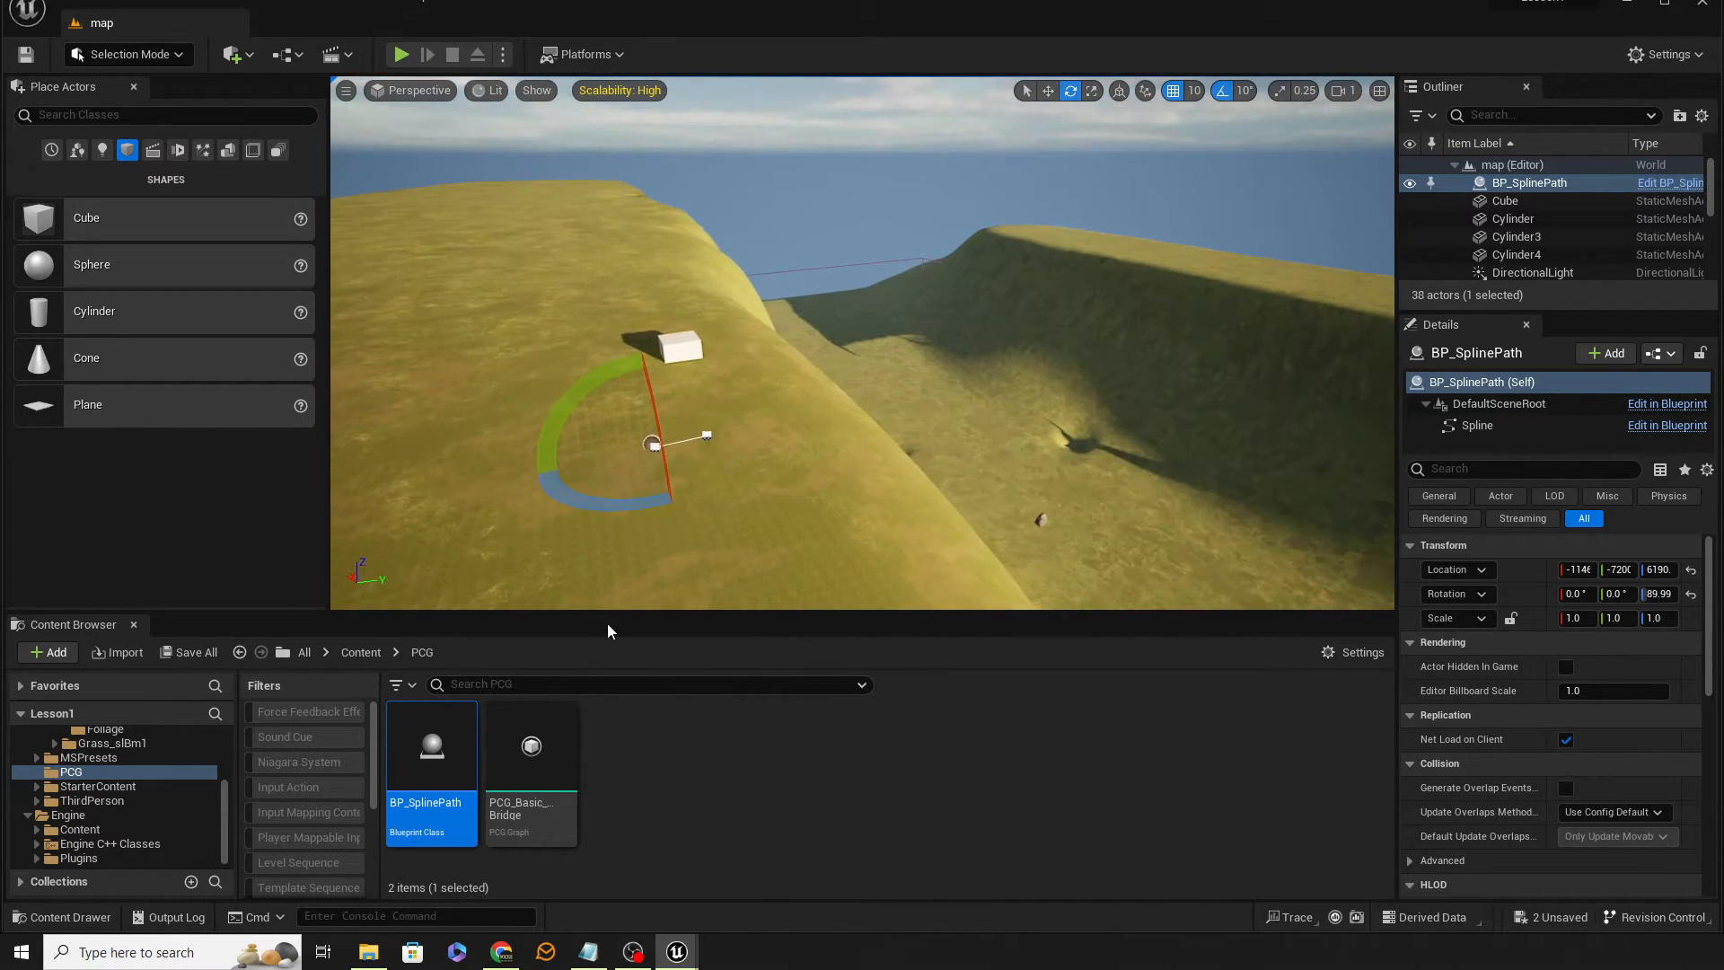
# Place the PCG_Basic_Bridge graph in the level beside the spline path
pyautogui.click(546, 786)
pyautogui.moveTo(559, 738); pyautogui.dragTo(667, 474)
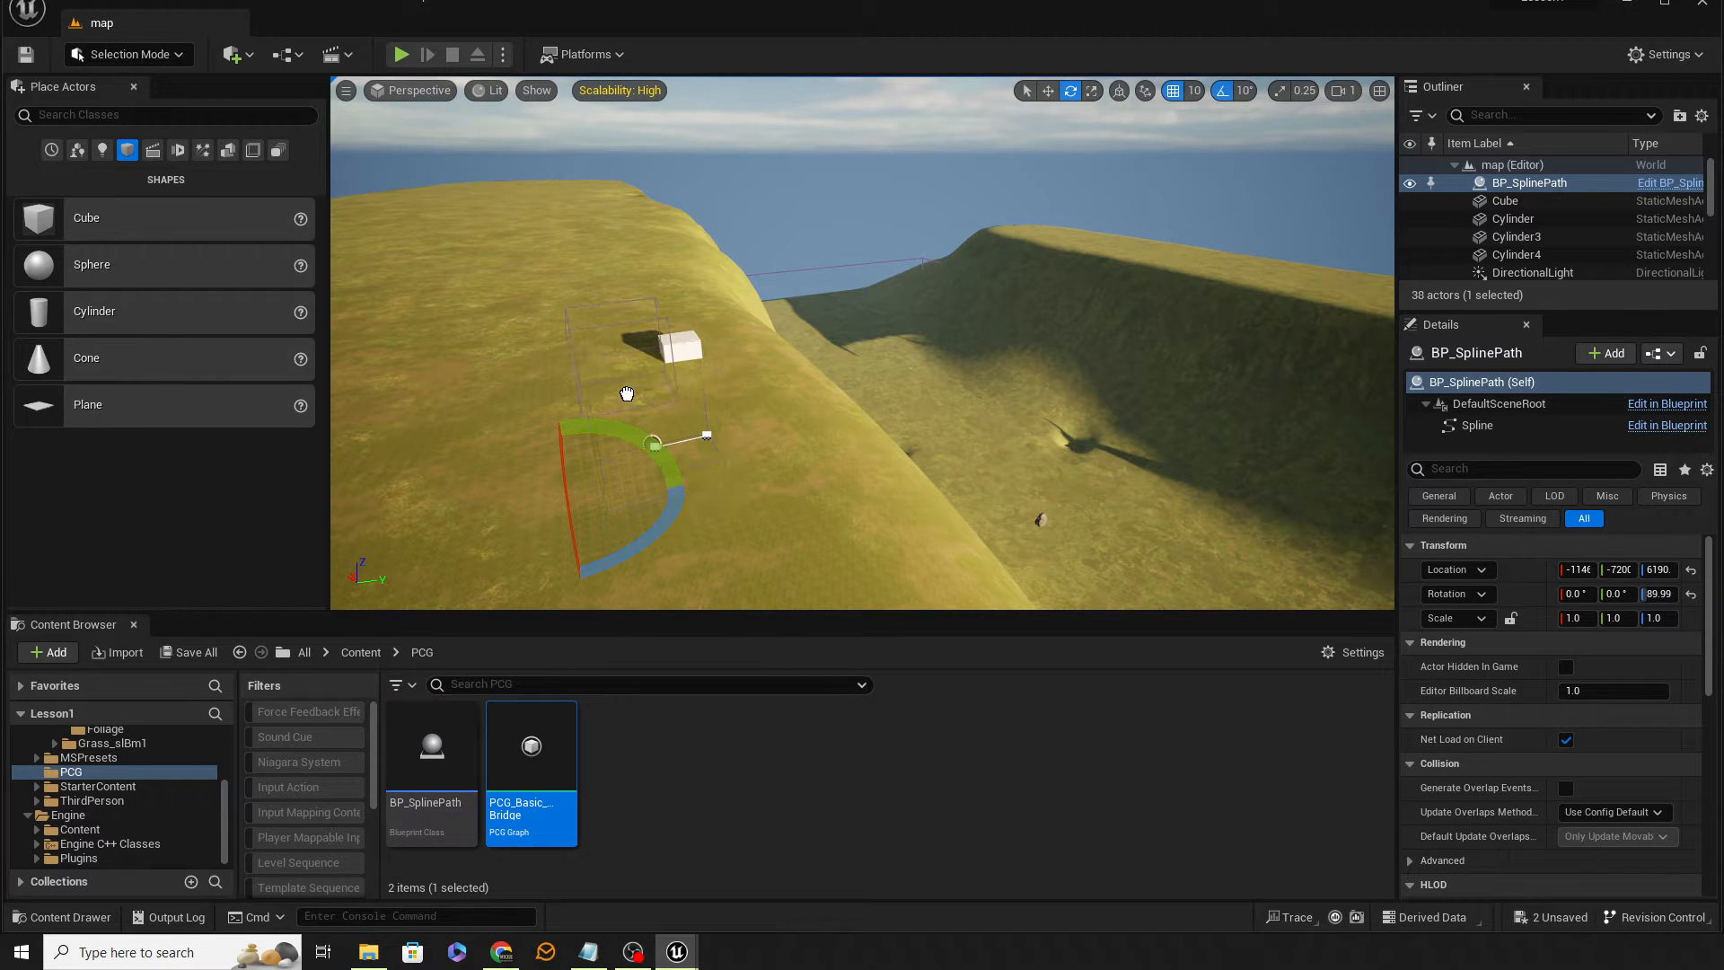
pyautogui.moveTo(627, 394); pyautogui.dragTo(627, 394)
pyautogui.moveTo(811, 445); pyautogui.dragTo(871, 423, button='right')
pyautogui.press('w')
pyautogui.press('w')
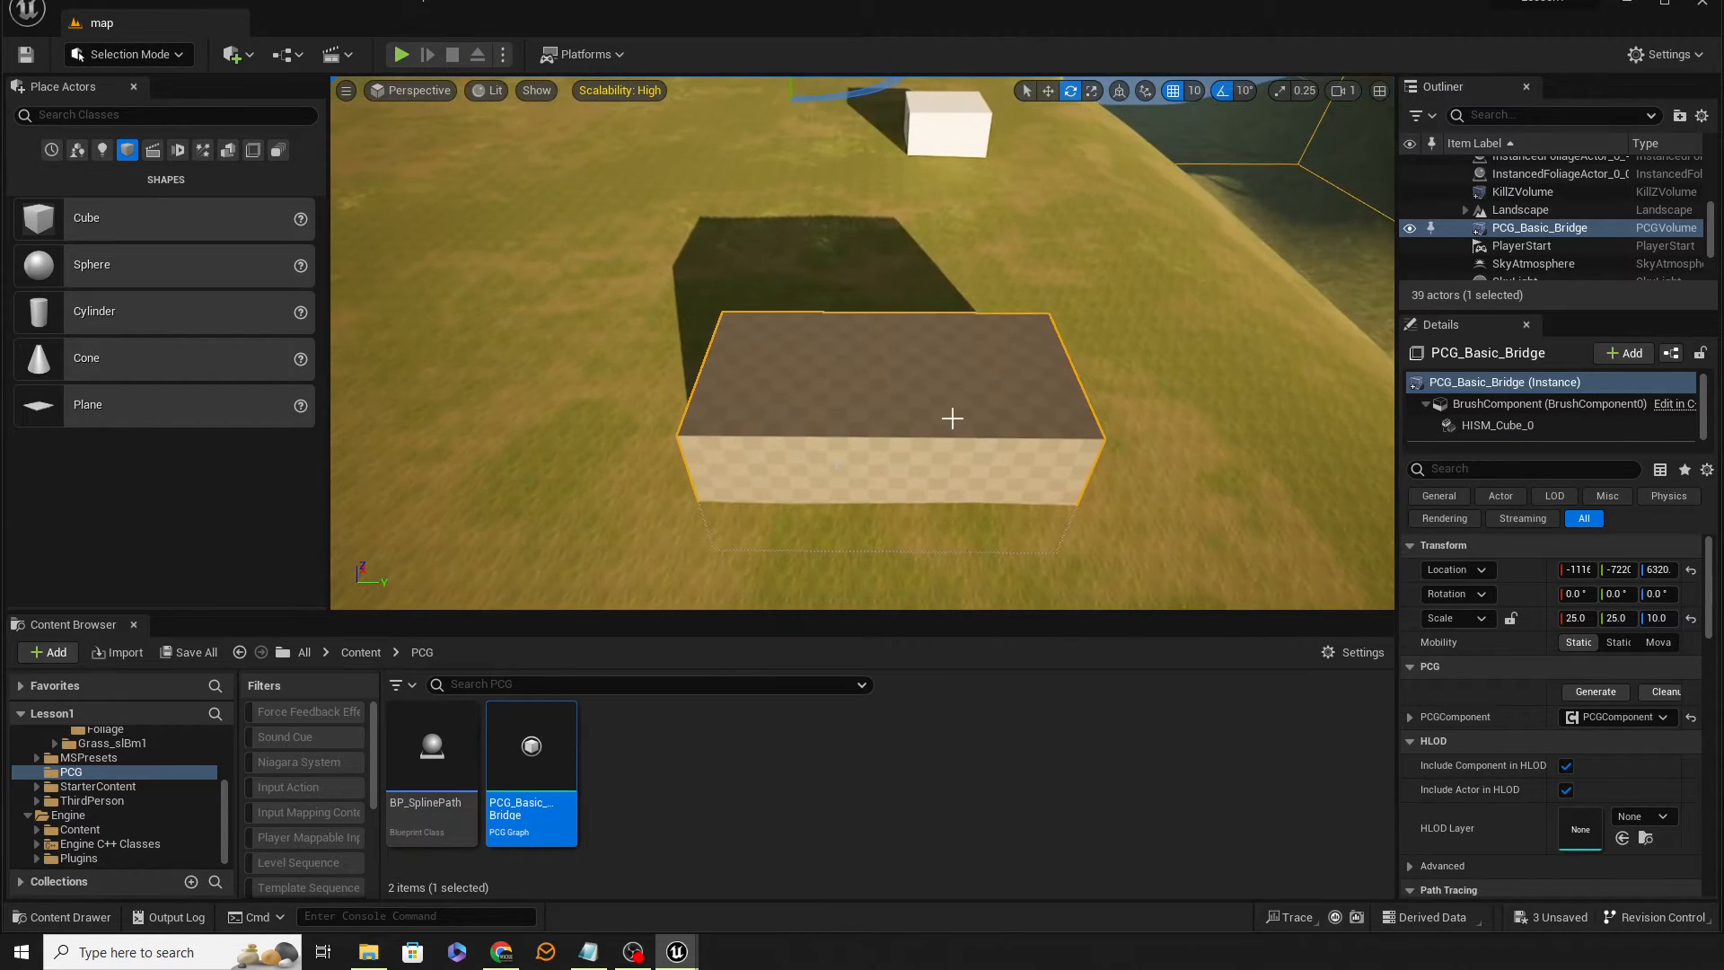
pyautogui.press('s')
pyautogui.moveTo(837, 501); pyautogui.dragTo(837, 501, button='right')
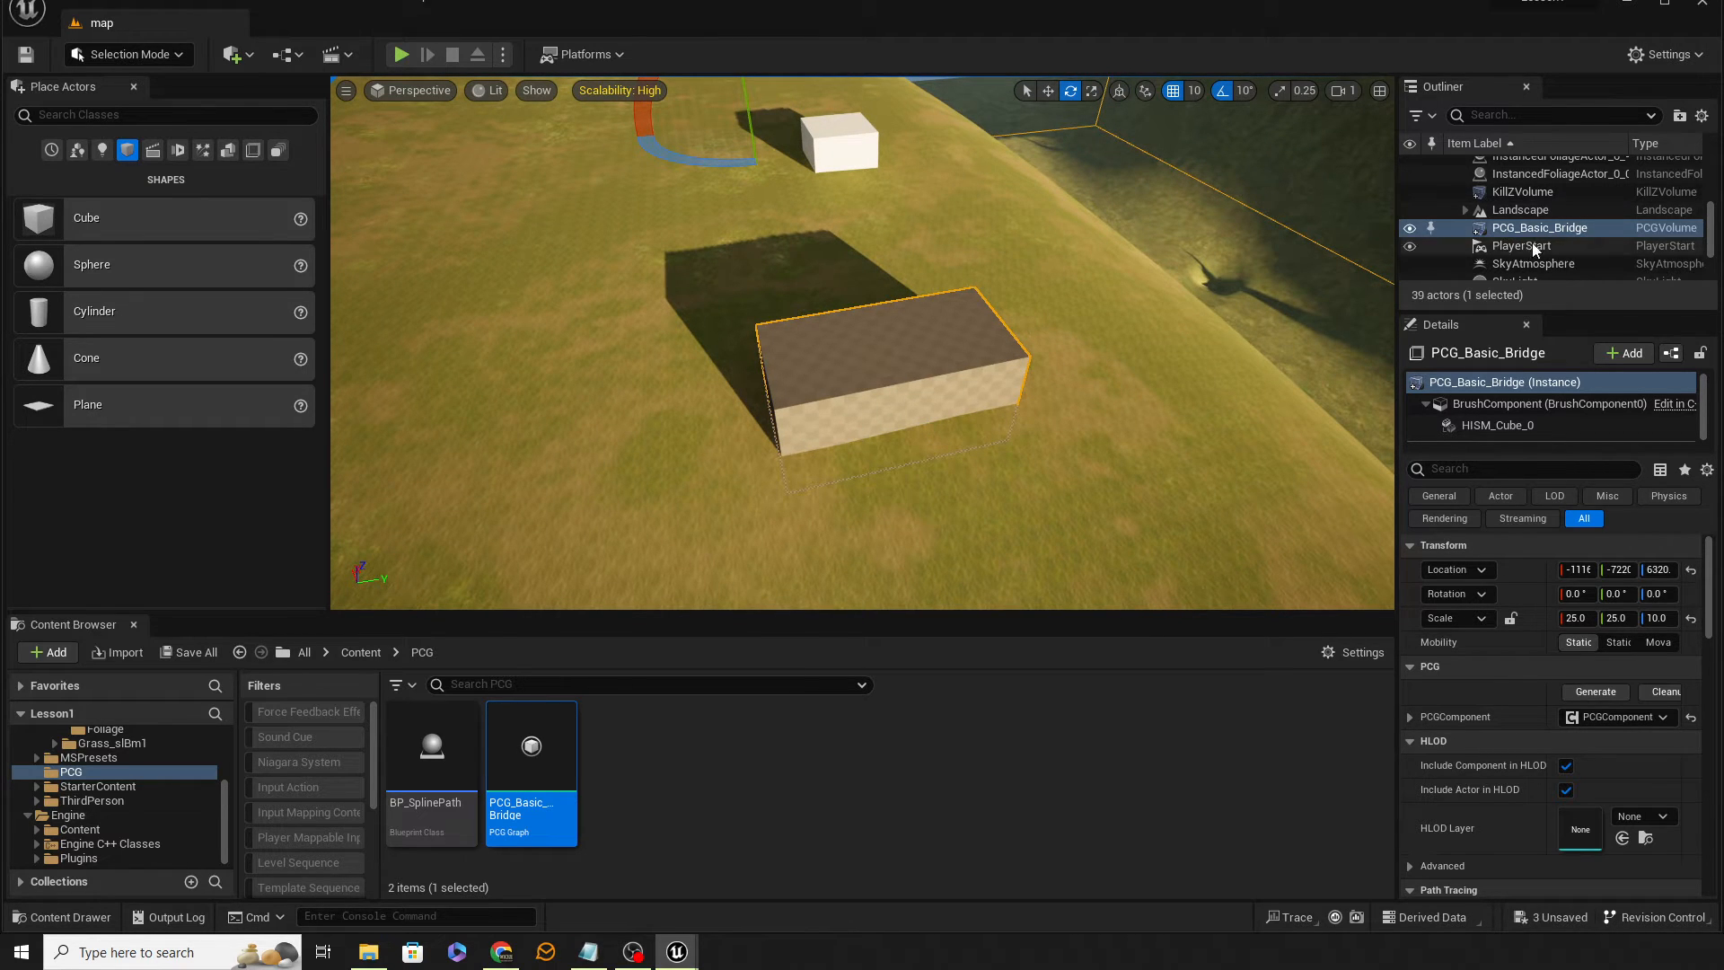
# Select the BP_SplinePath actor and move its end spline point outward along the path toward the hill's edge
pyautogui.scroll(-3, 1564, 256)
pyautogui.scroll(10, 1563, 256)
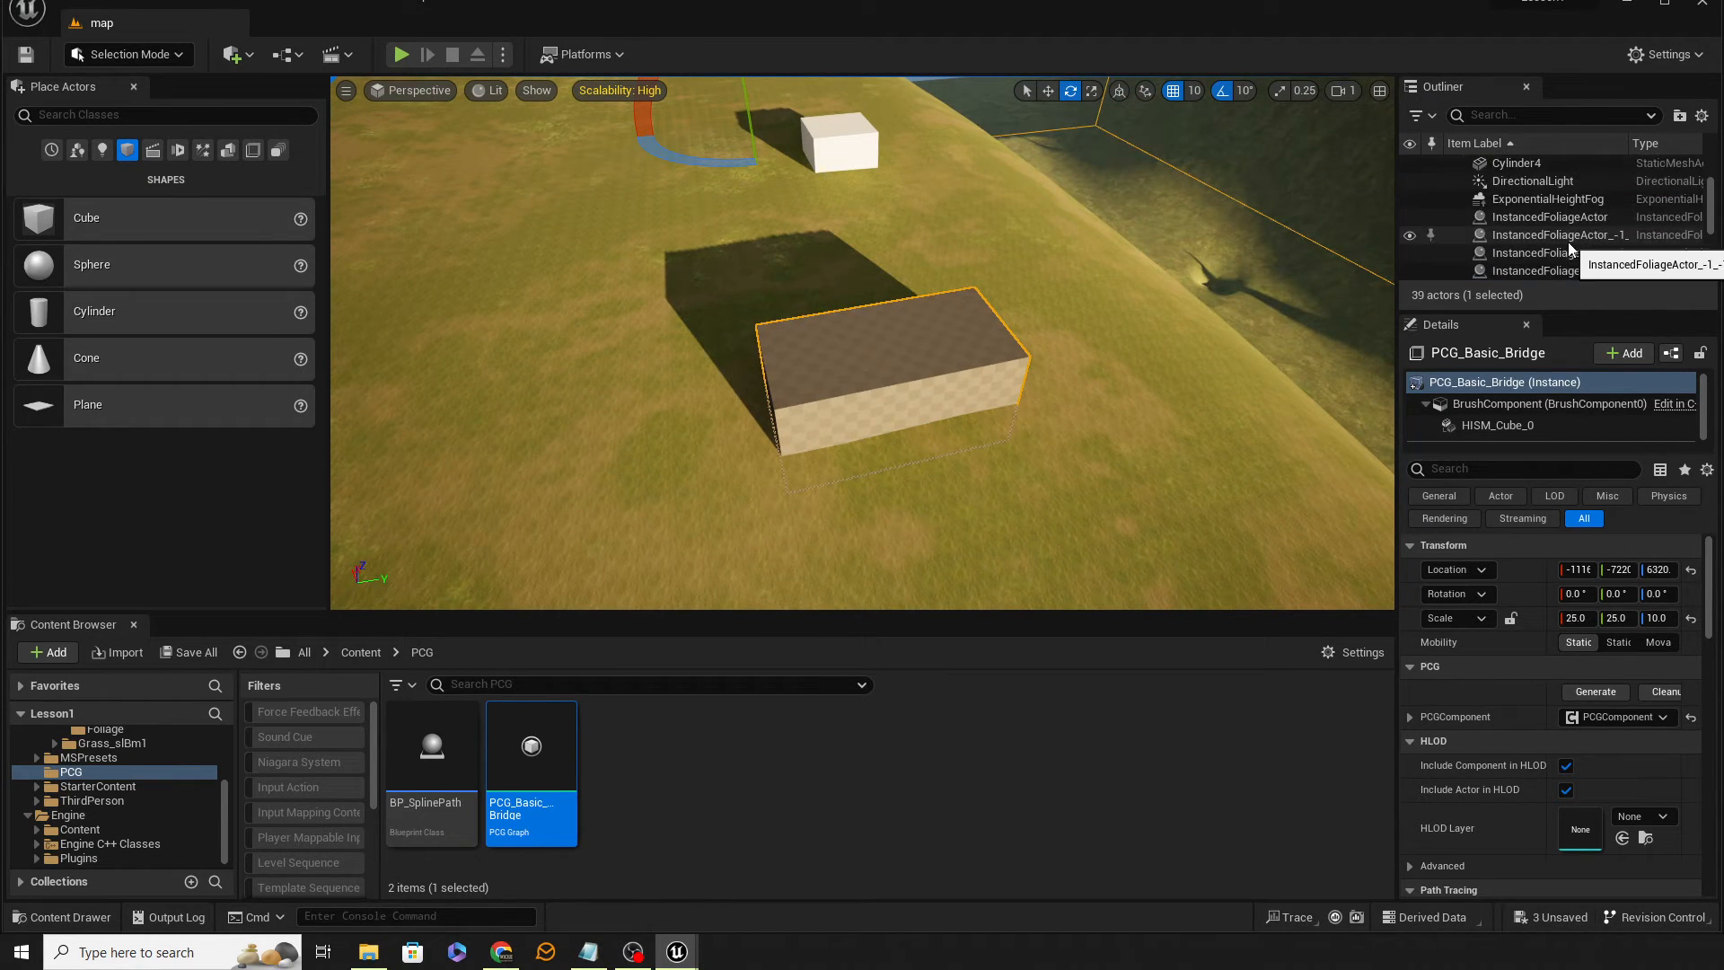
pyautogui.click(1526, 183)
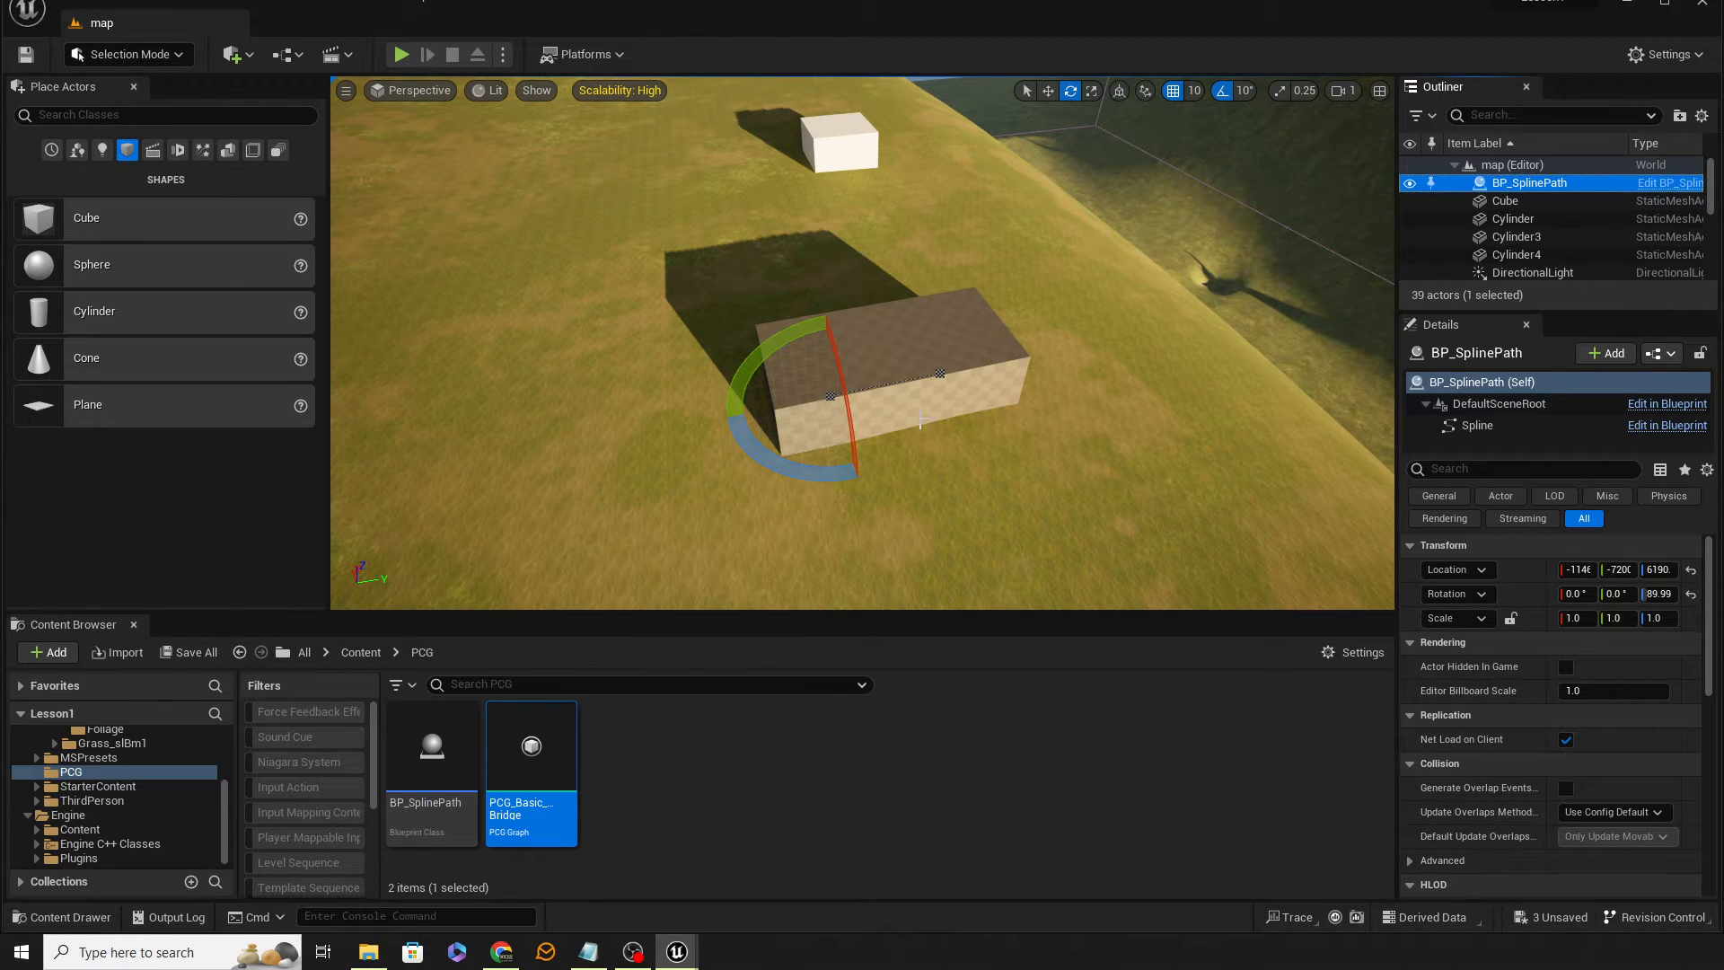
pyautogui.moveTo(1006, 378); pyautogui.dragTo(1006, 377, button='right')
pyautogui.press('w')
pyautogui.press('d')
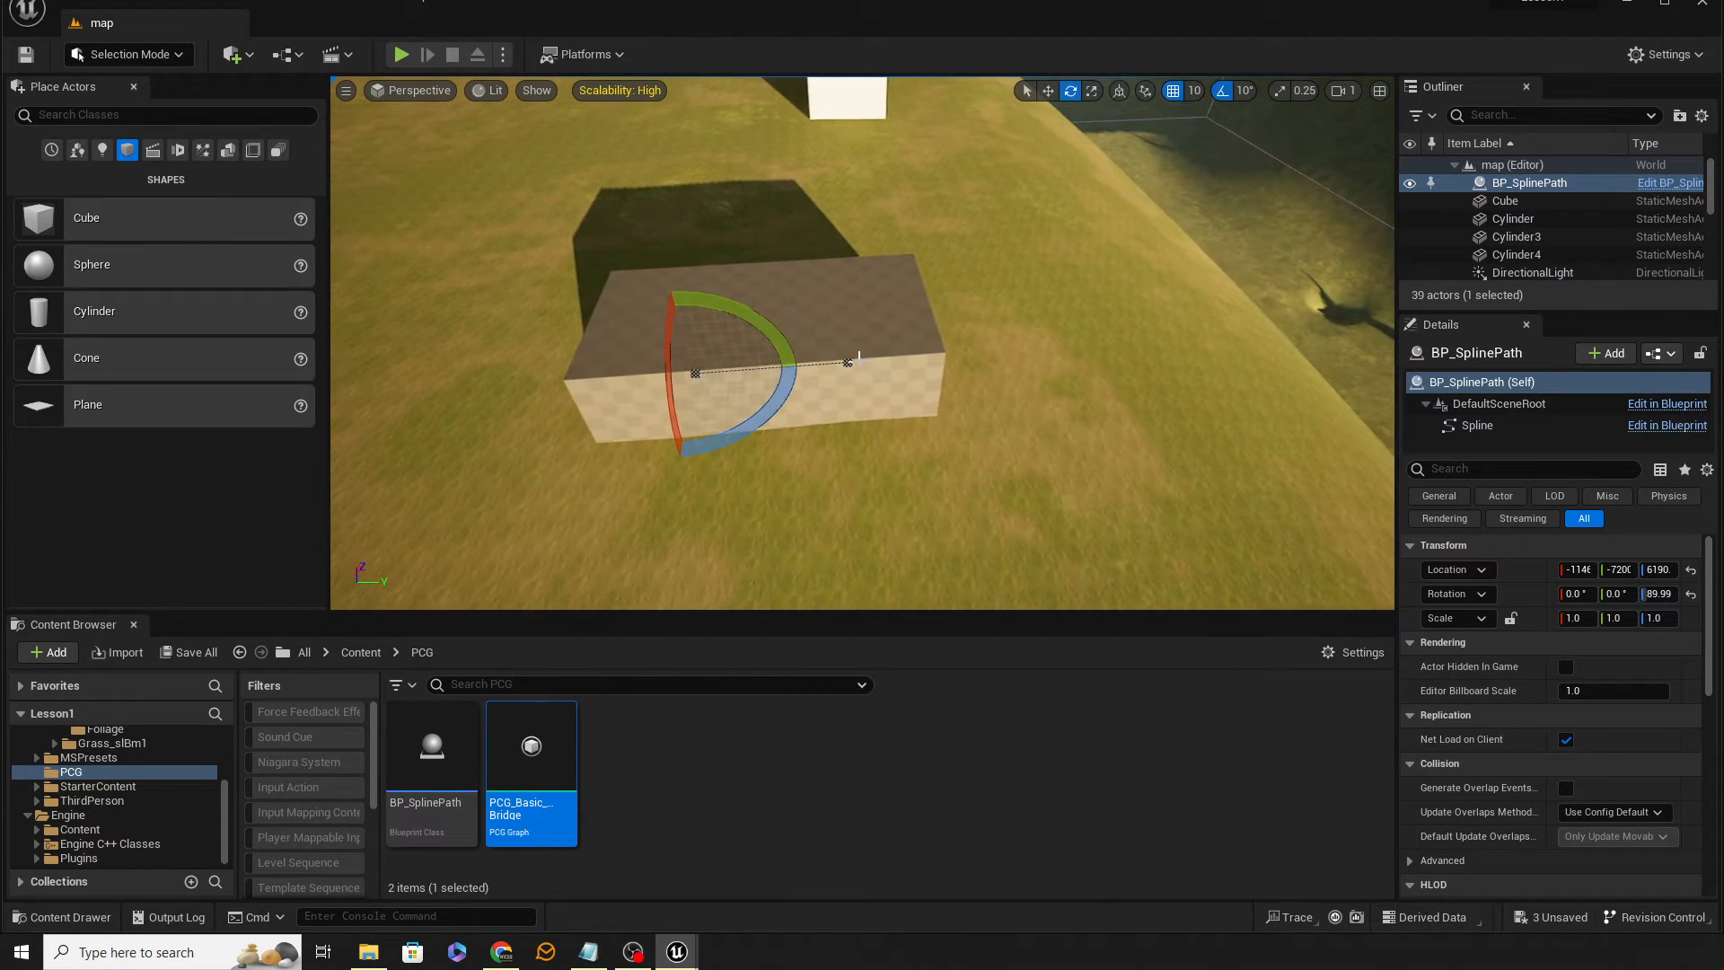
pyautogui.click(848, 363)
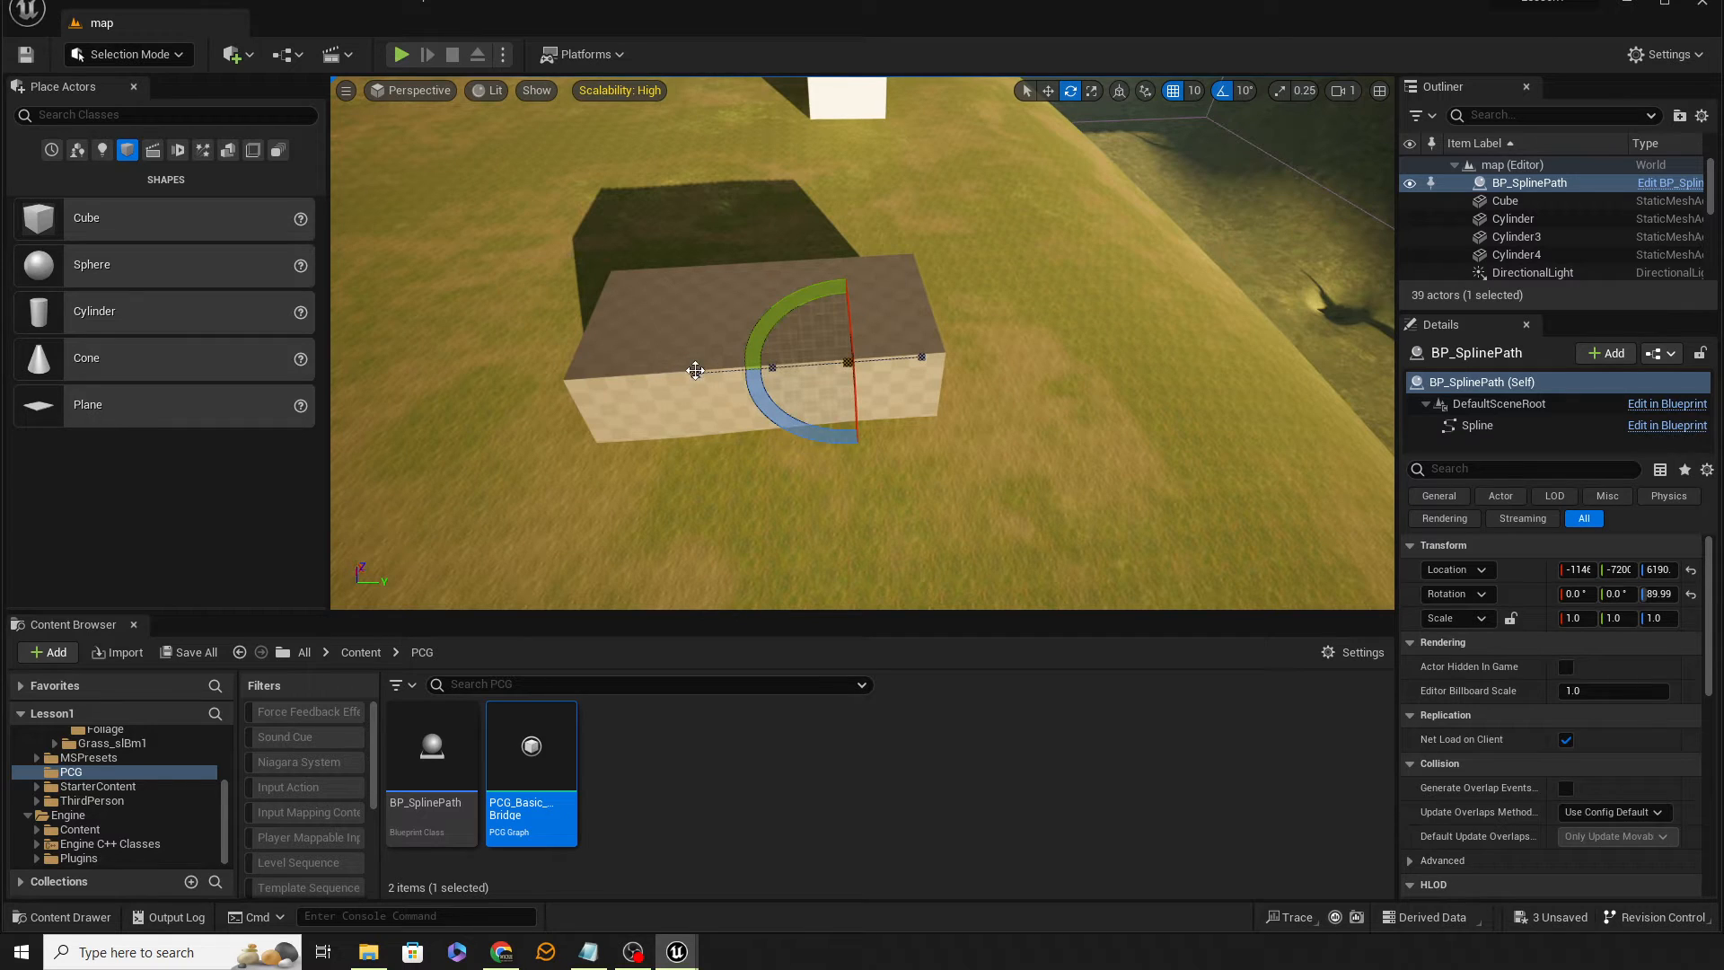
pyautogui.click(696, 370)
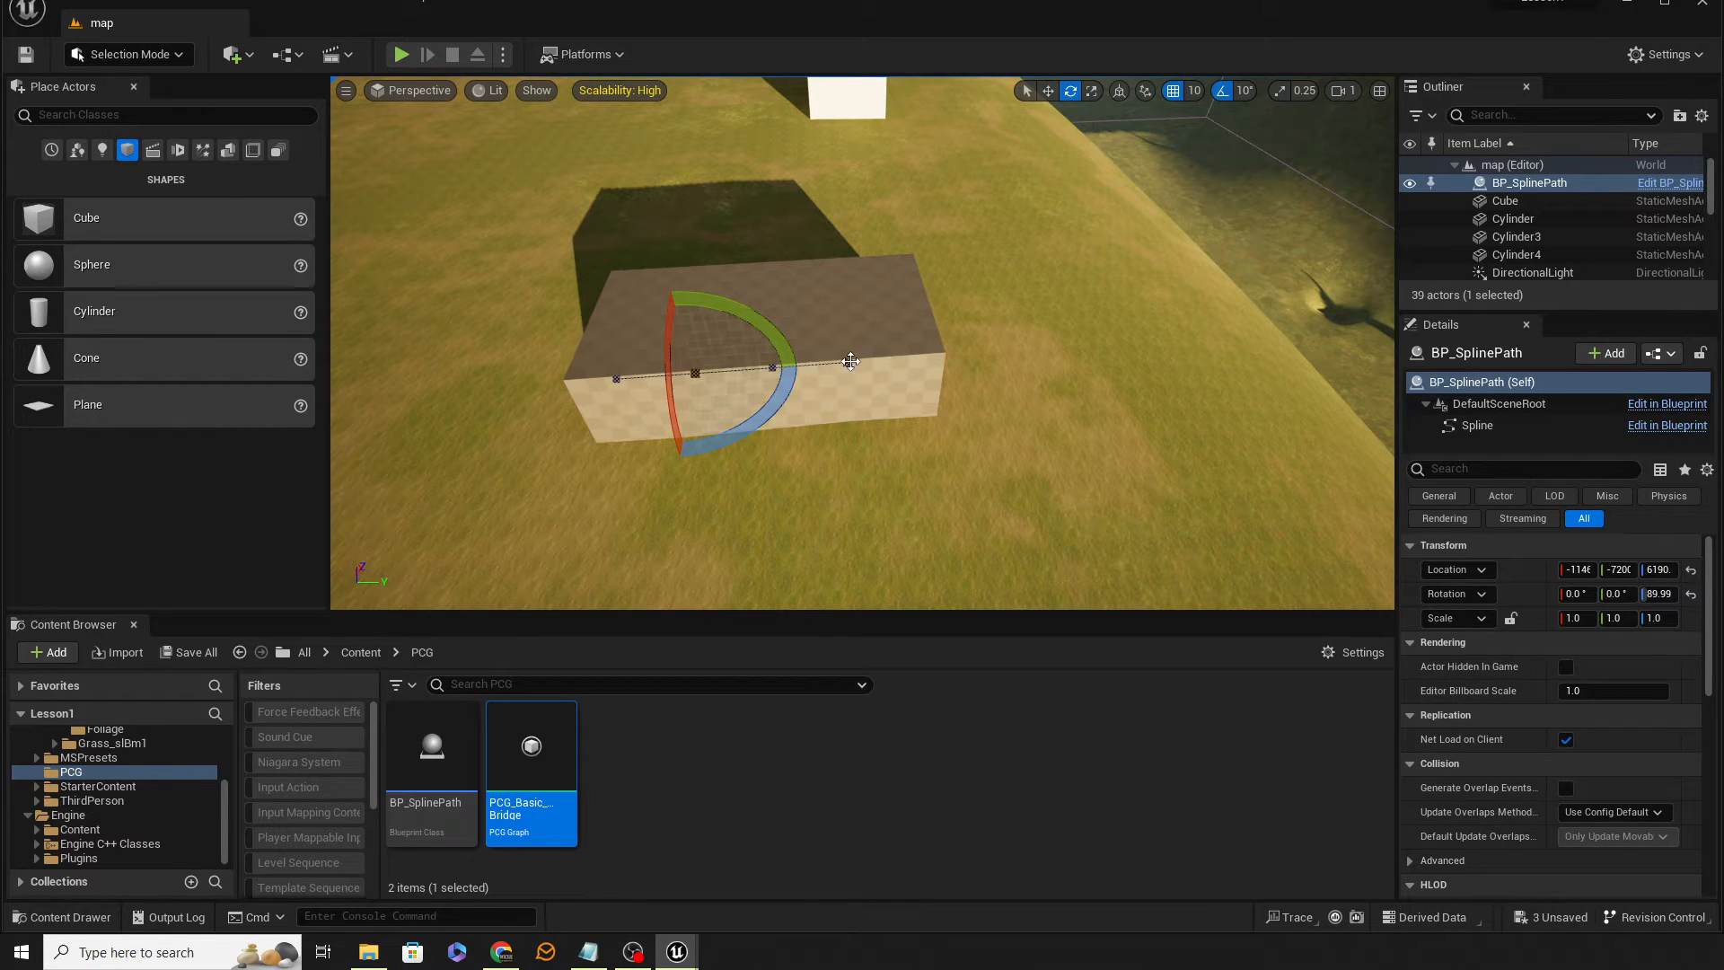
pyautogui.click(851, 361)
pyautogui.press('w')
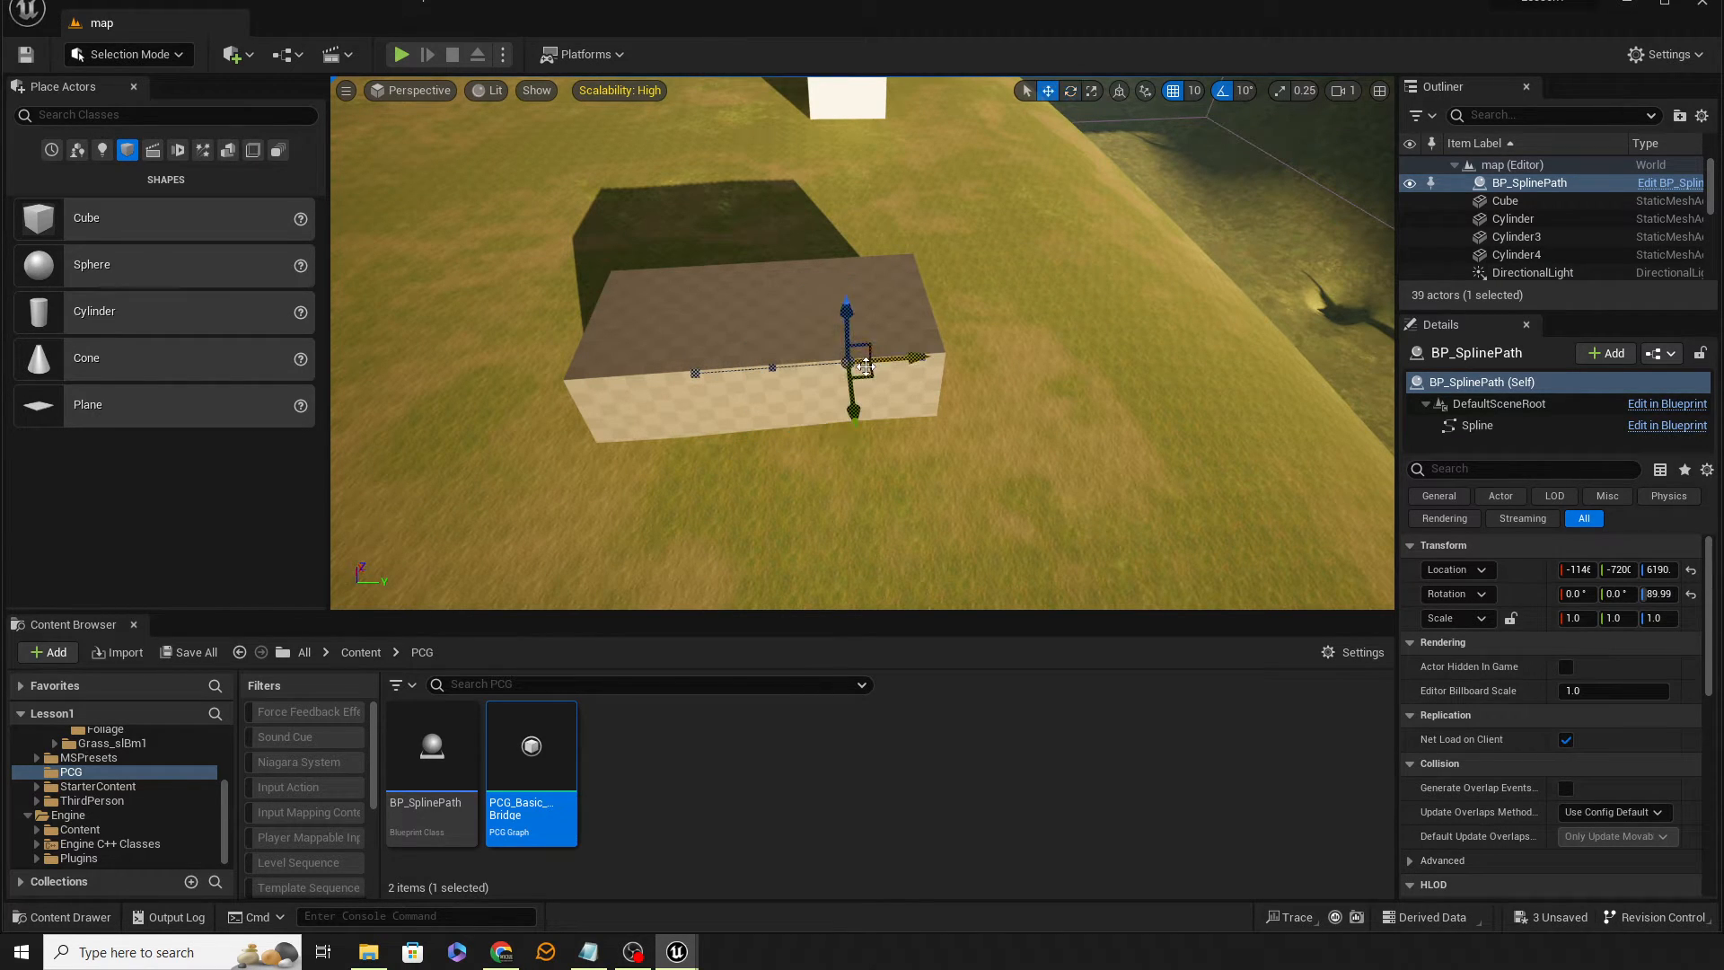
pyautogui.moveTo(851, 361); pyautogui.dragTo(1221, 351)
# Stretch the spline's end point across the valley toward the opposite hill
pyautogui.press('s')
pyautogui.moveTo(1220, 351); pyautogui.dragTo(1239, 340, button='right')
pyautogui.moveTo(778, 376); pyautogui.dragTo(778, 356, button='right')
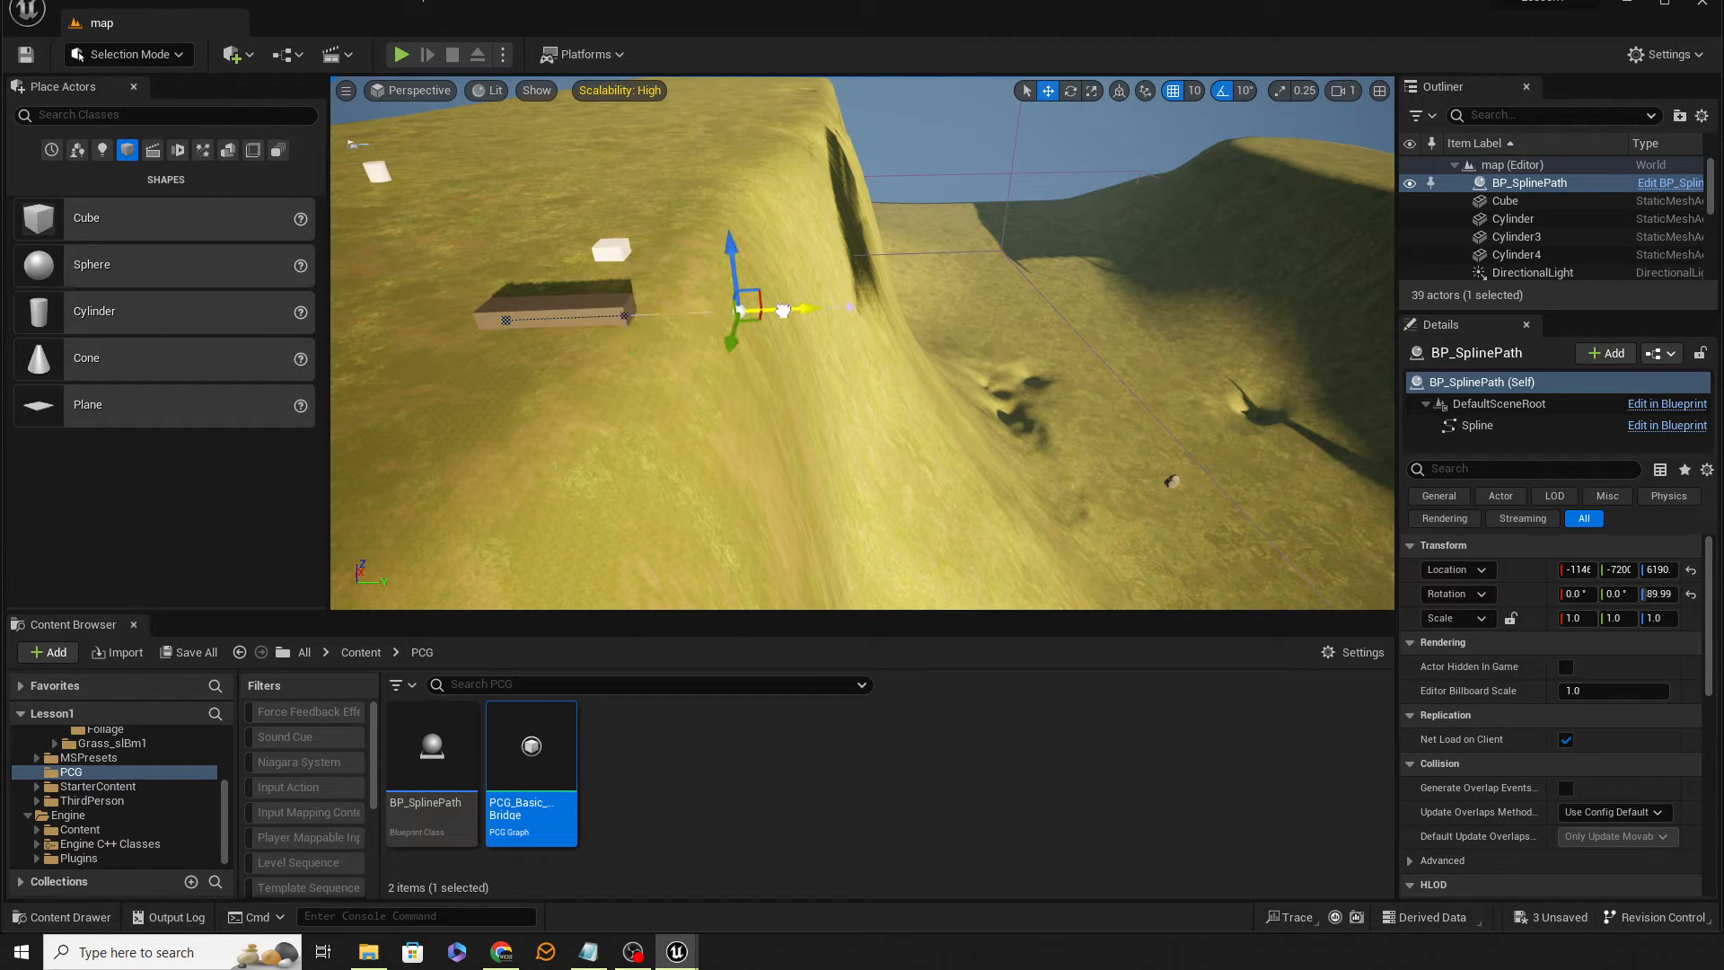
pyautogui.moveTo(781, 312)
pyautogui.mouseDown(button='right')
pyautogui.moveTo(806, 326)
pyautogui.moveTo(785, 310)
pyautogui.mouseUp(button='right')
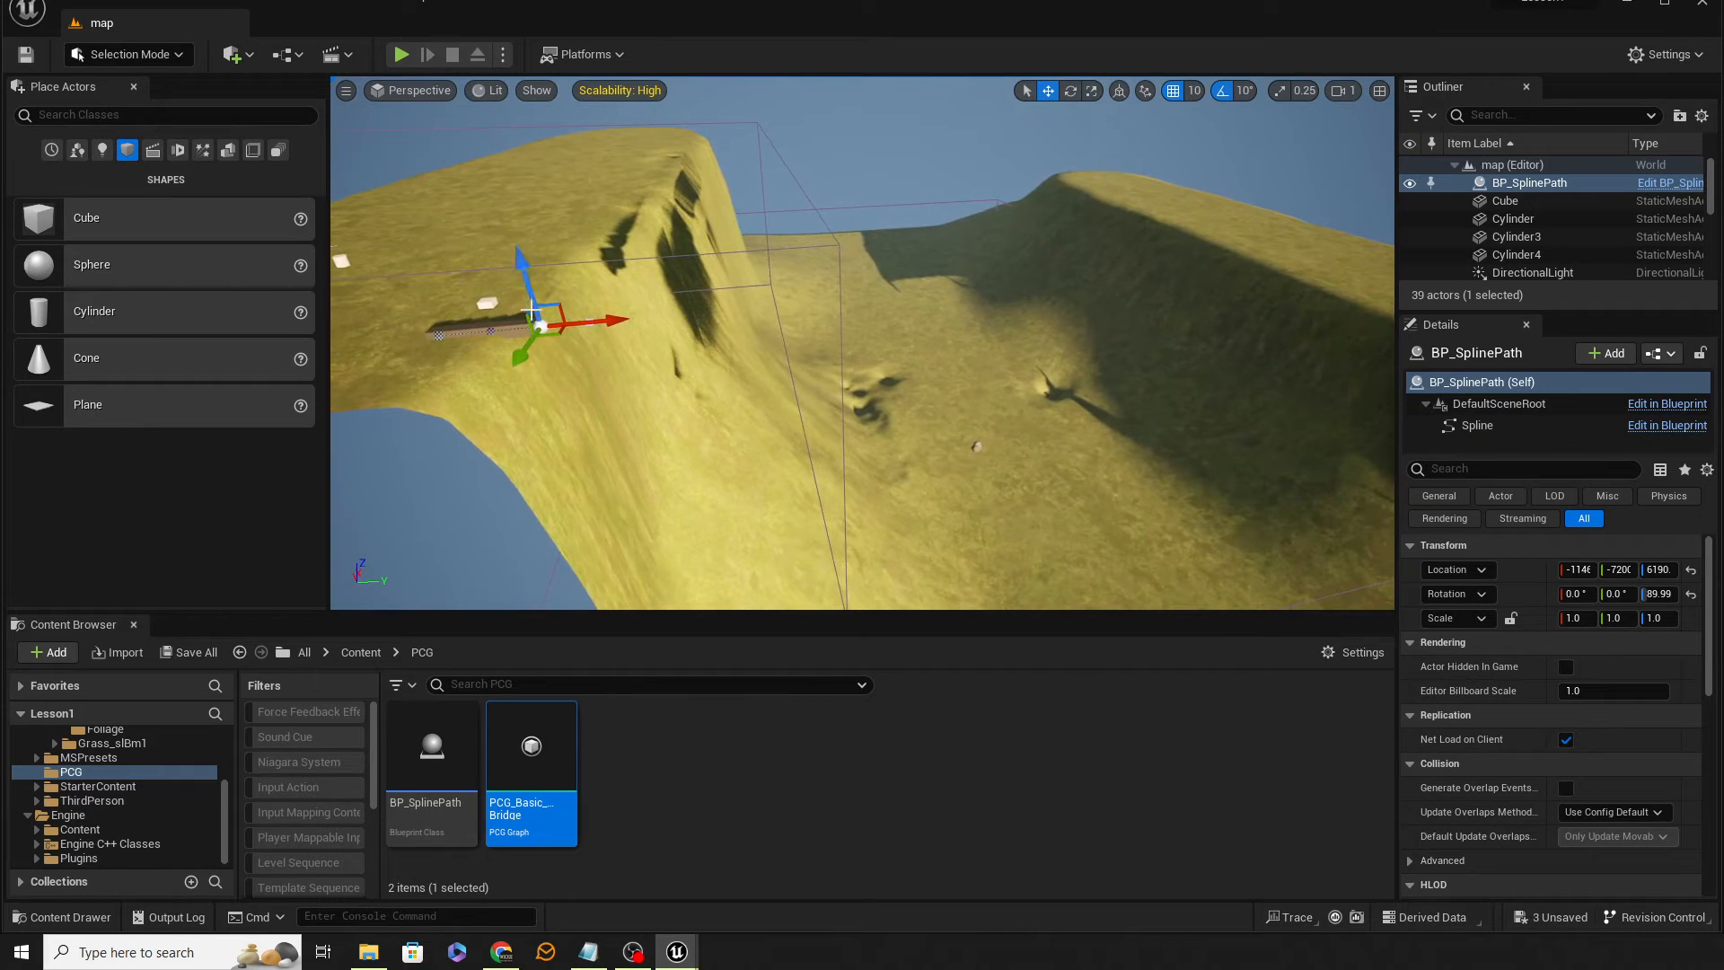
pyautogui.moveTo(556, 304); pyautogui.dragTo(1390, 230)
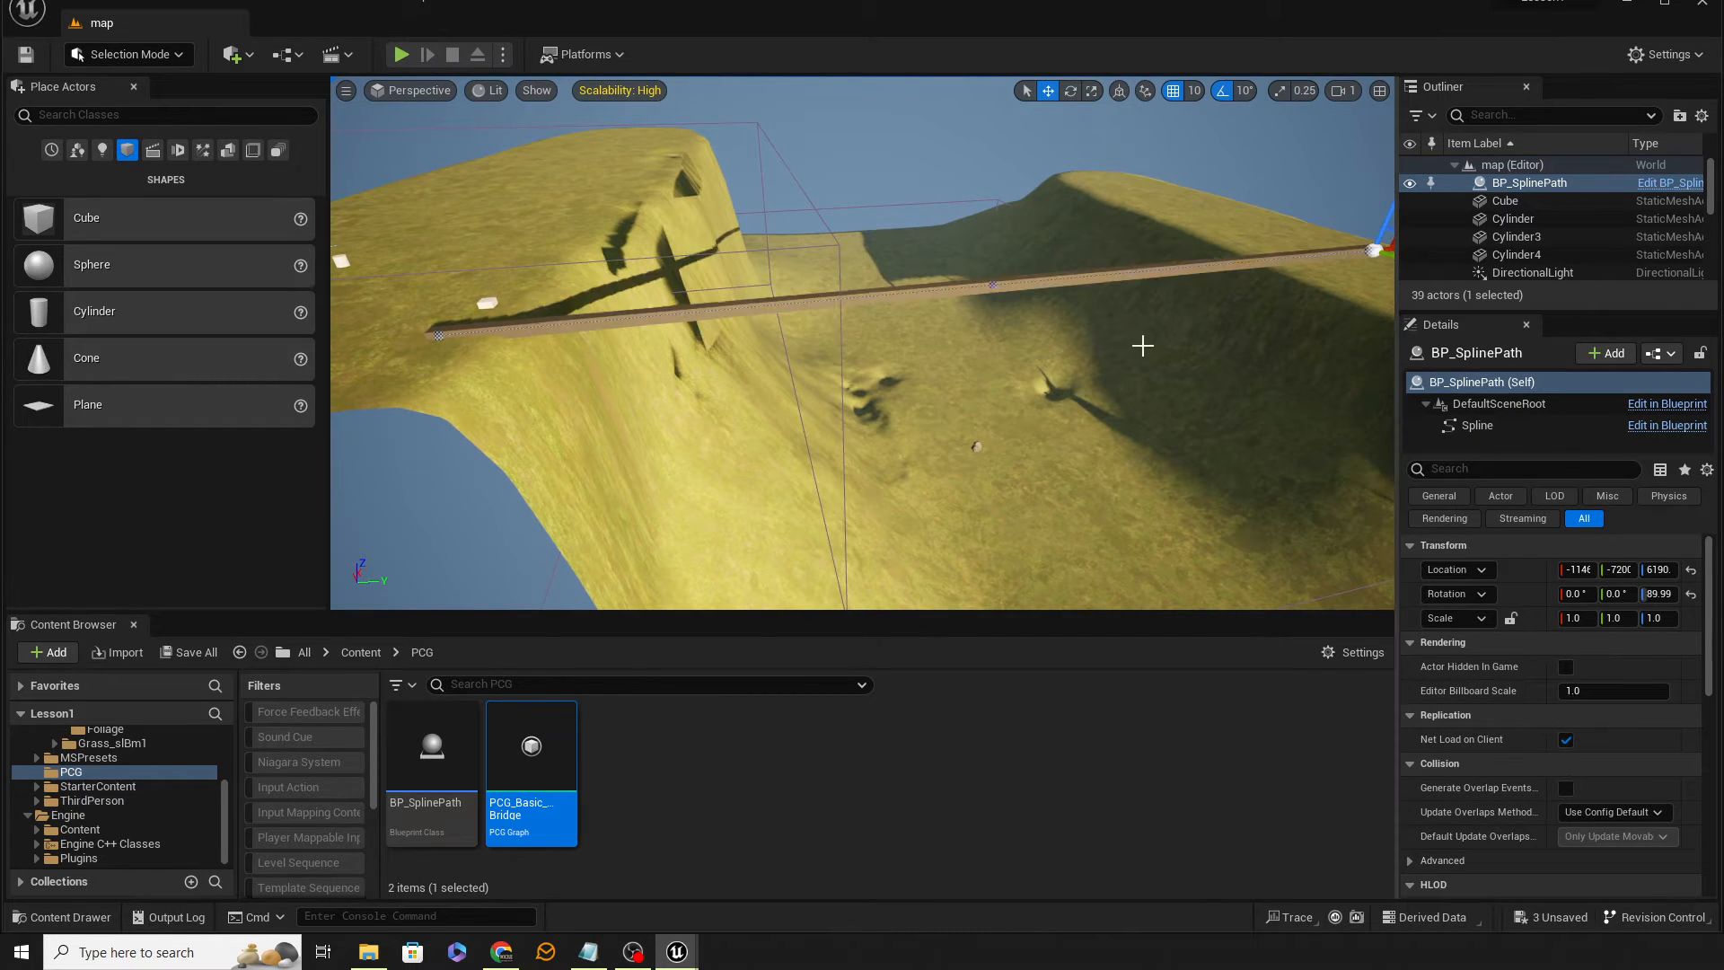
# Bring the spline's end point in and down onto the opposite hill near the disc platform
pyautogui.moveTo(1143, 347); pyautogui.dragTo(1320, 309, button='right')
pyautogui.press('w')
pyautogui.press('a')
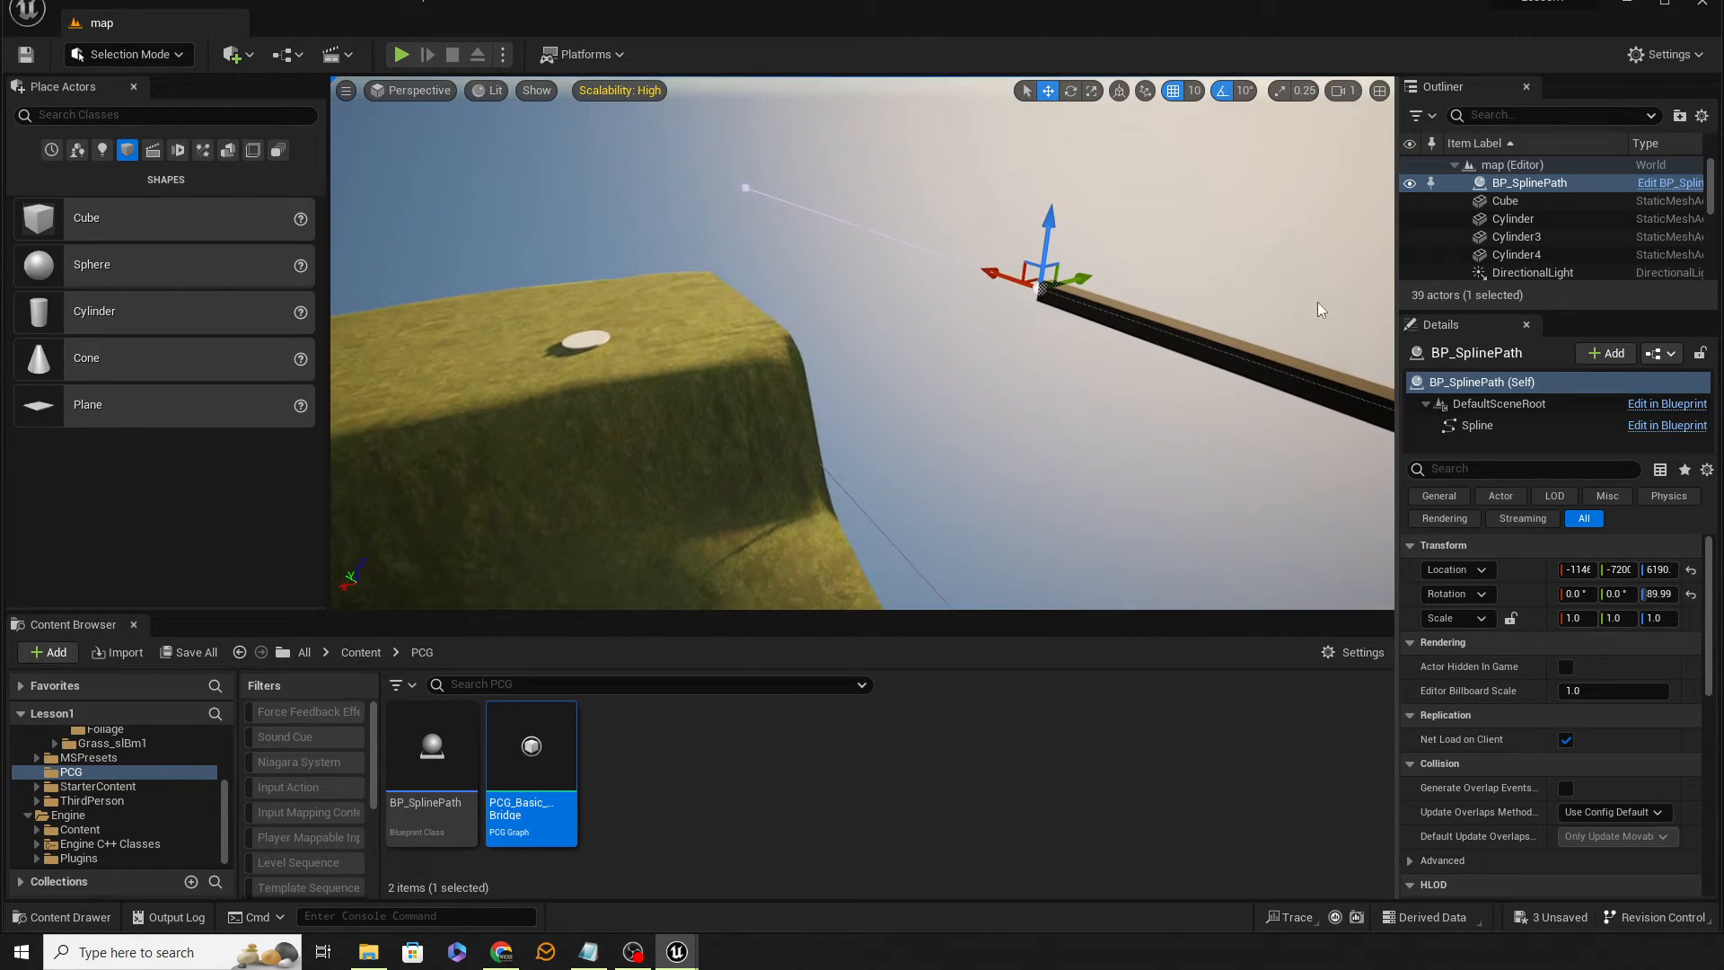
pyautogui.moveTo(1032, 259); pyautogui.dragTo(691, 292)
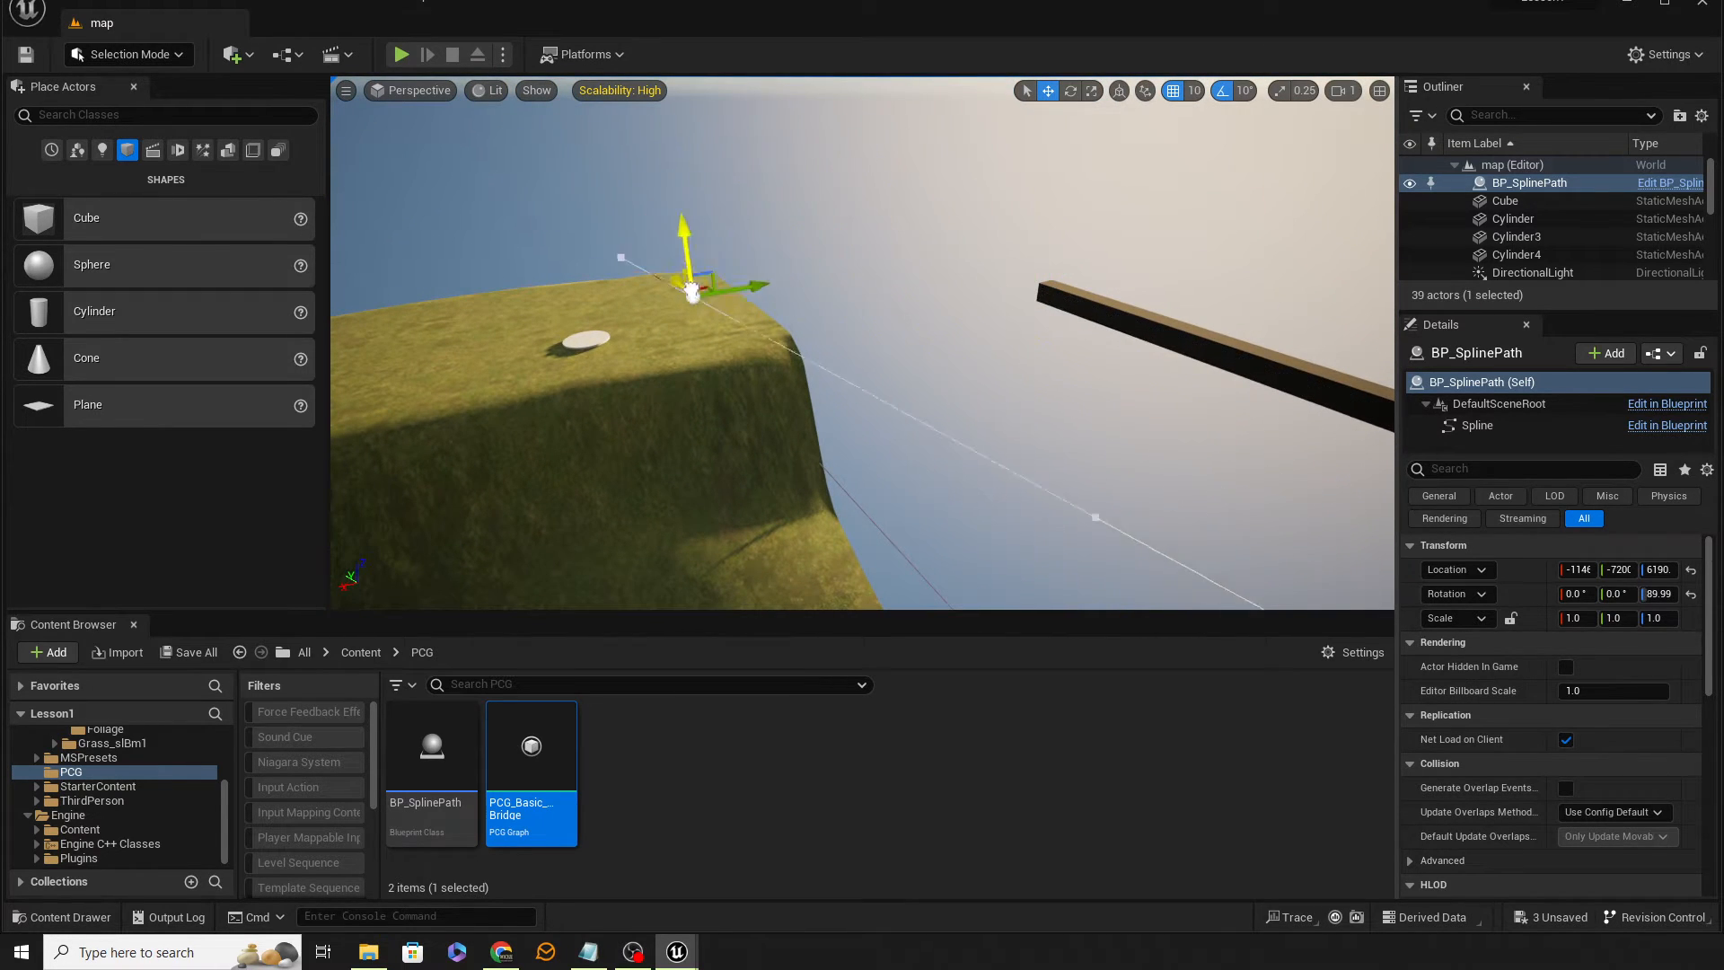
pyautogui.moveTo(663, 351); pyautogui.dragTo(663, 352)
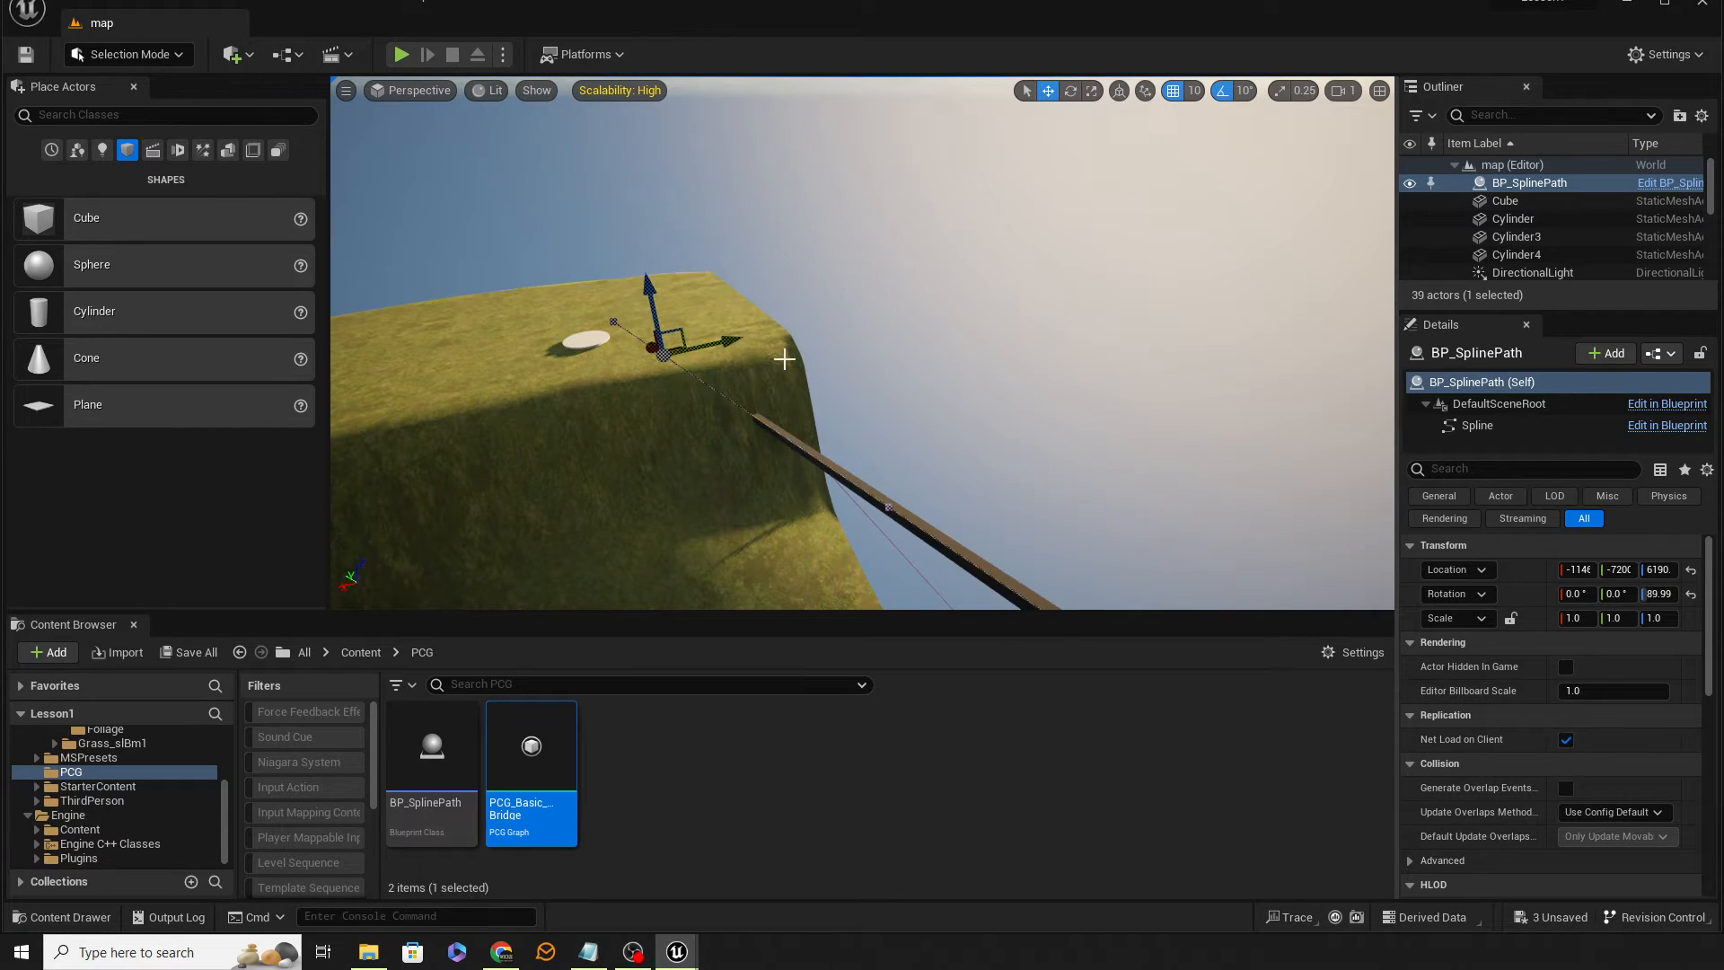
# Reposition the spline's end point at the opposite hill's edge, just above the grass
pyautogui.press('w')
pyautogui.press('a')
pyautogui.moveTo(785, 354); pyautogui.dragTo(774, 356, button='right')
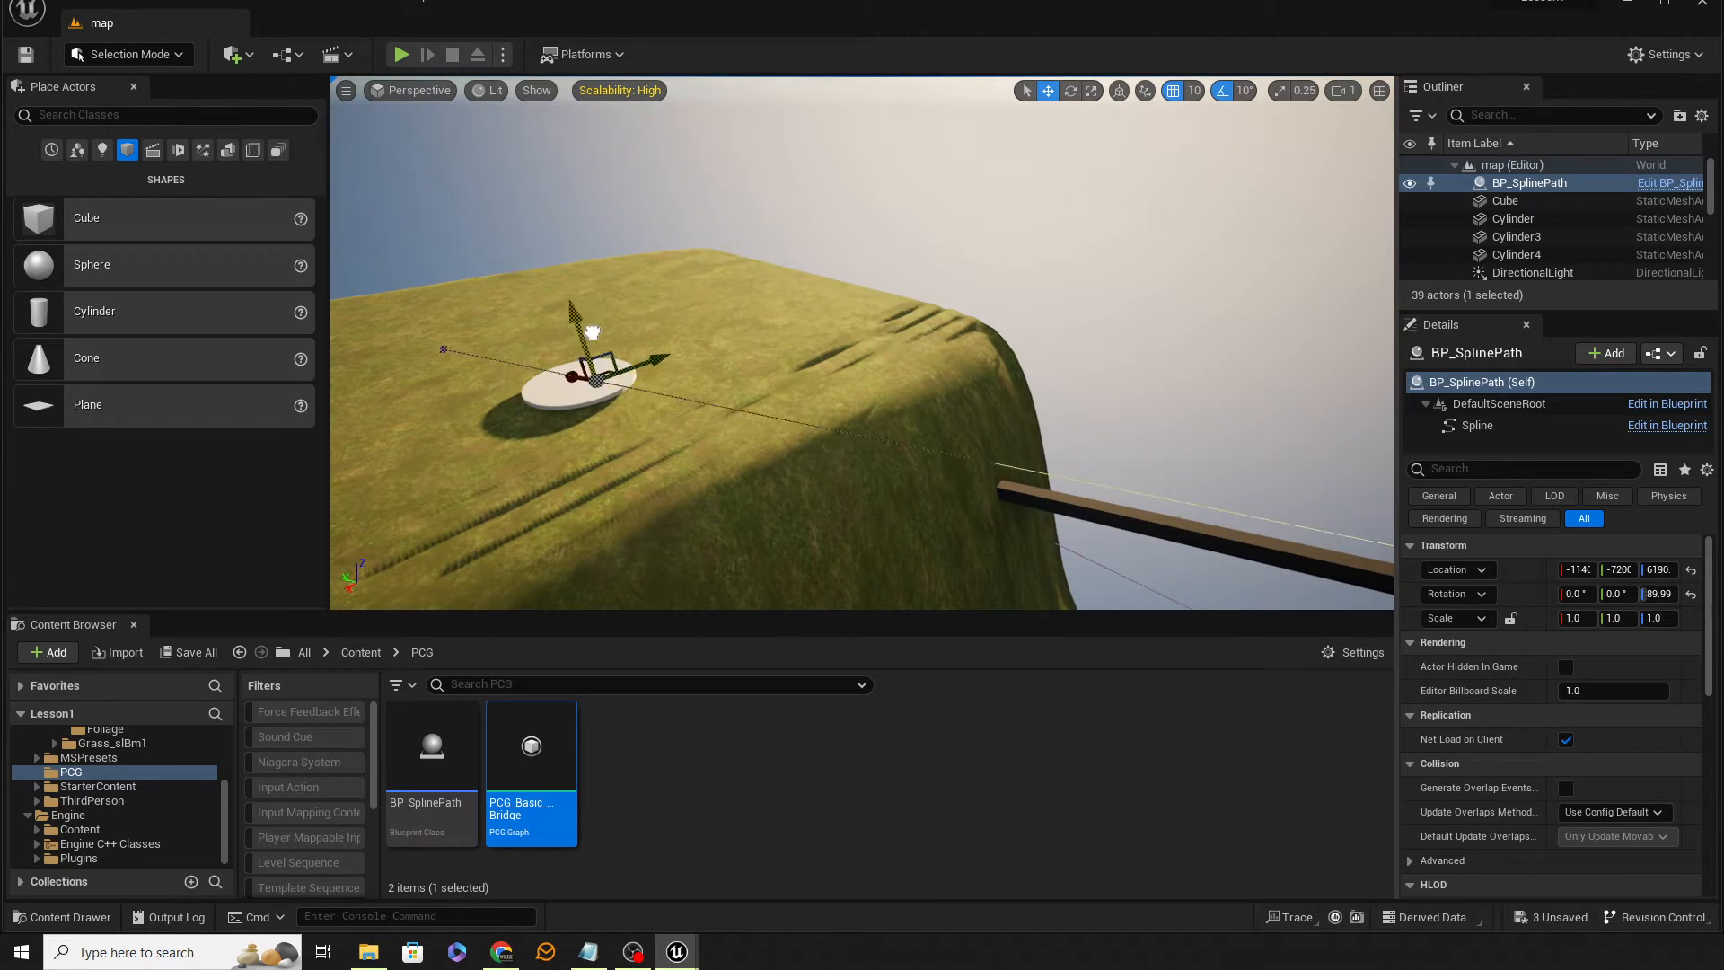
pyautogui.moveTo(634, 272); pyautogui.dragTo(634, 272)
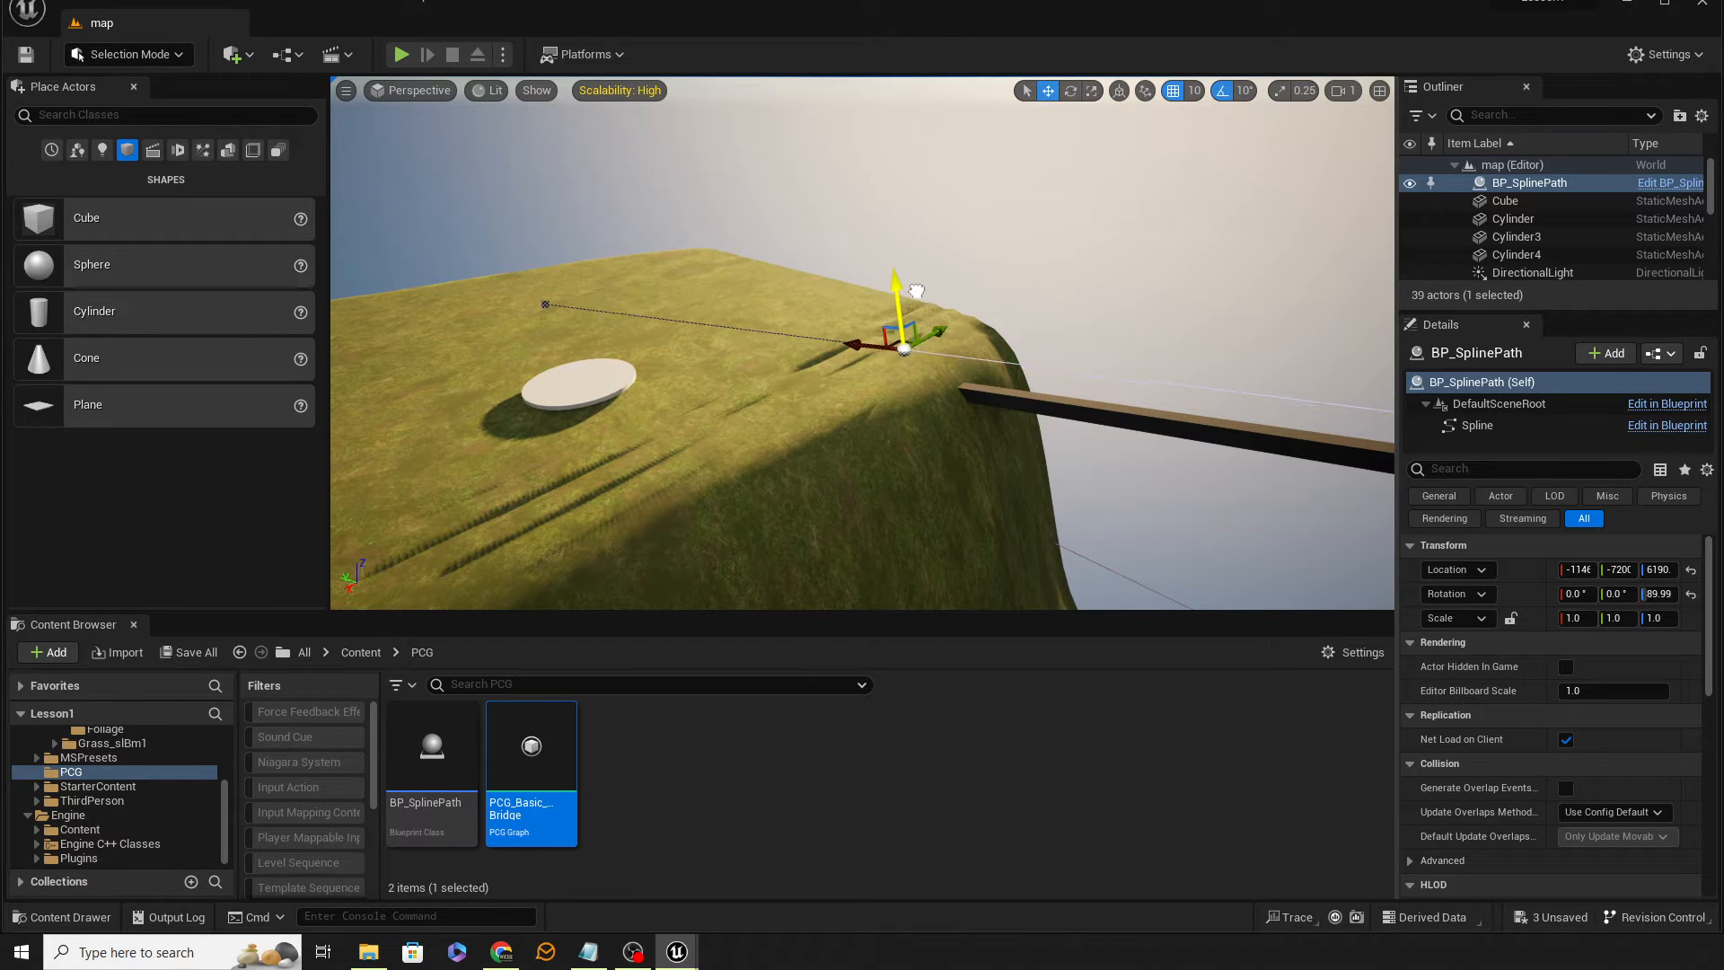
pyautogui.moveTo(916, 291); pyautogui.dragTo(915, 299)
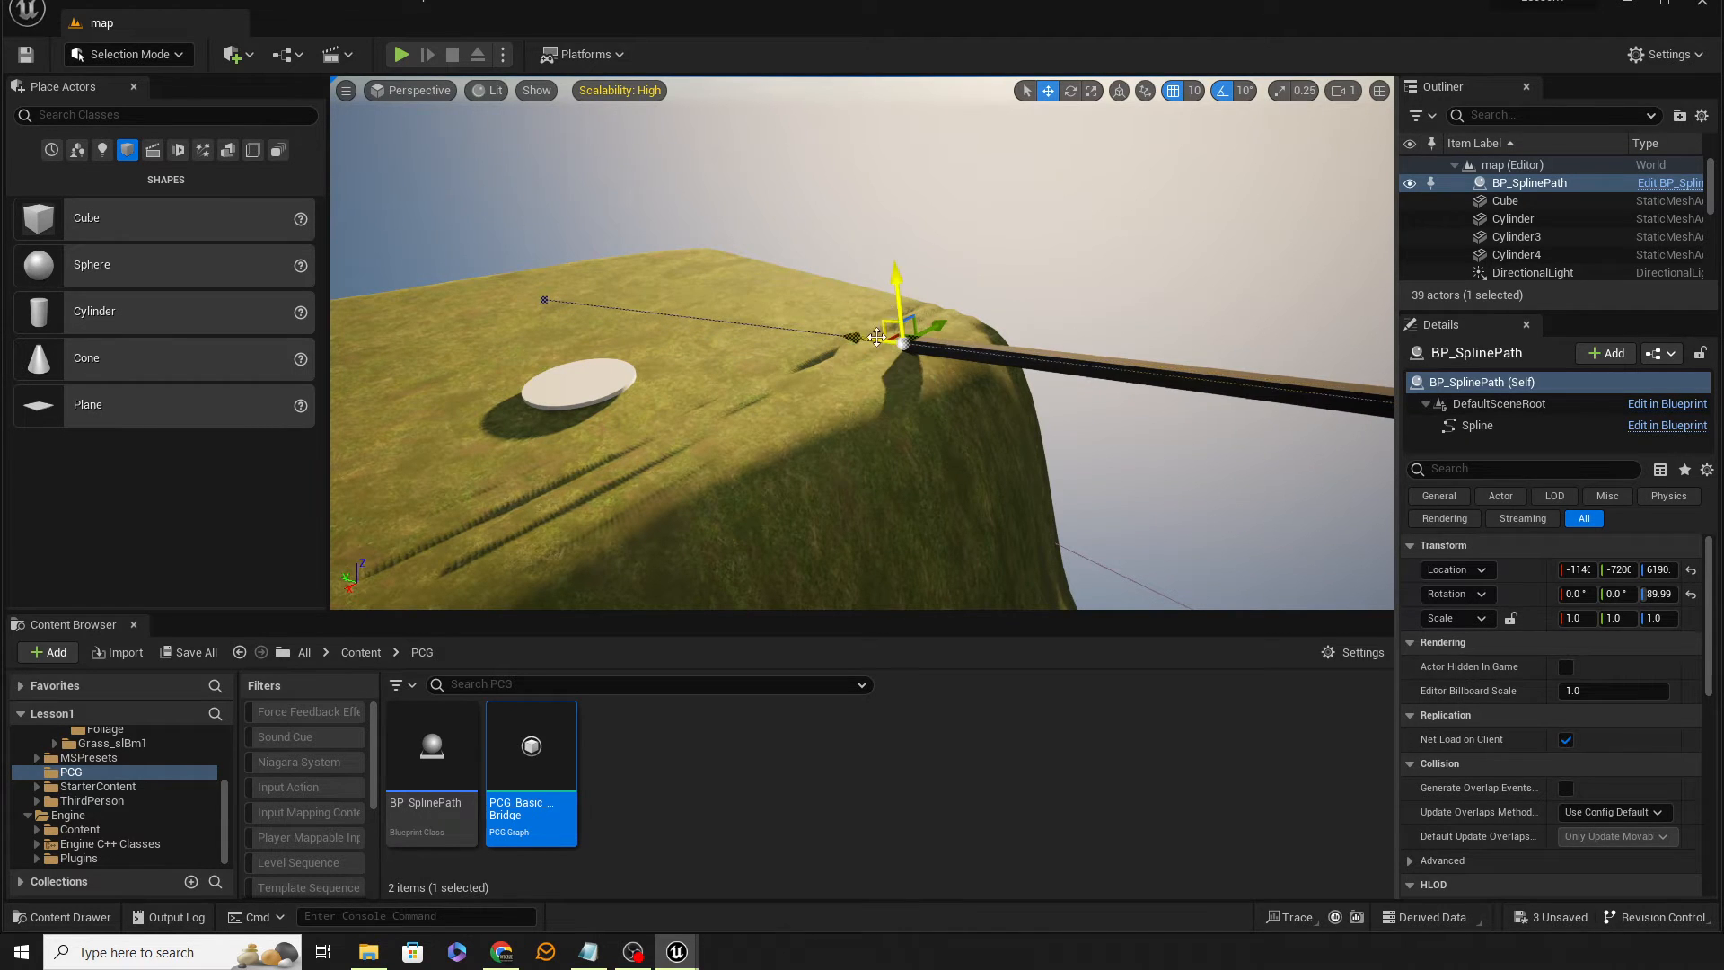
# Add a spline point near the starting hill, raise it above the bridge line, and shift it out over the valley
pyautogui.moveTo(901, 289); pyautogui.dragTo(903, 364, button='right')
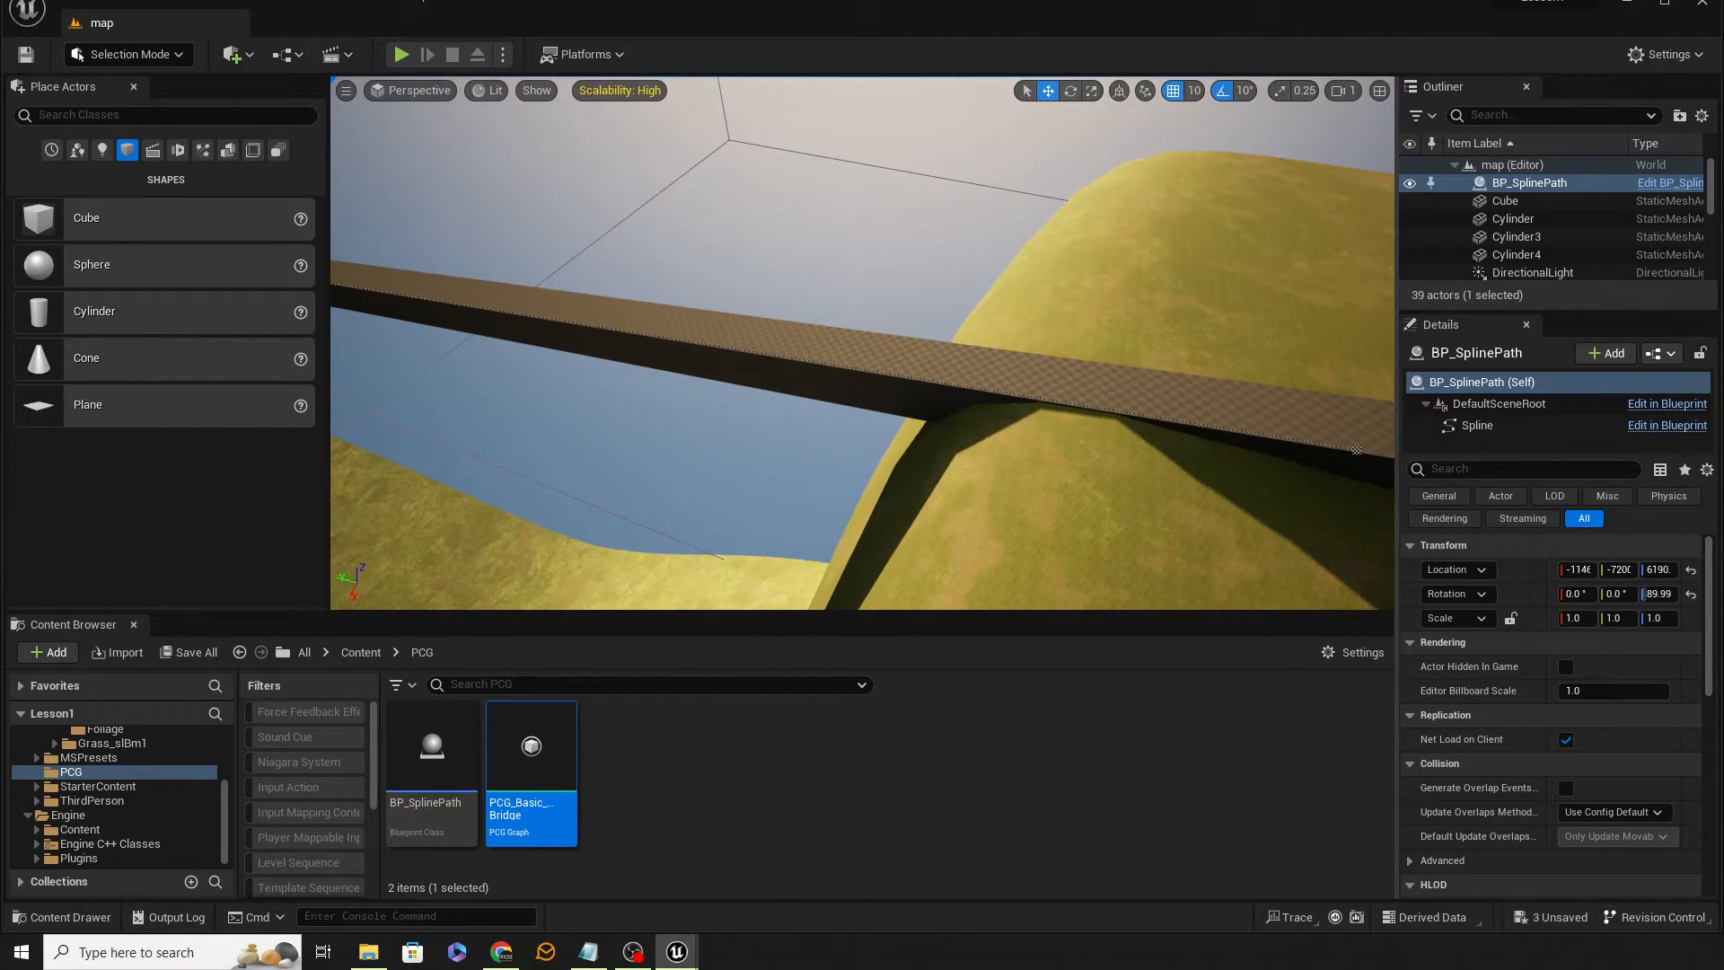
pyautogui.rightClick(815, 369)
pyautogui.click(892, 401)
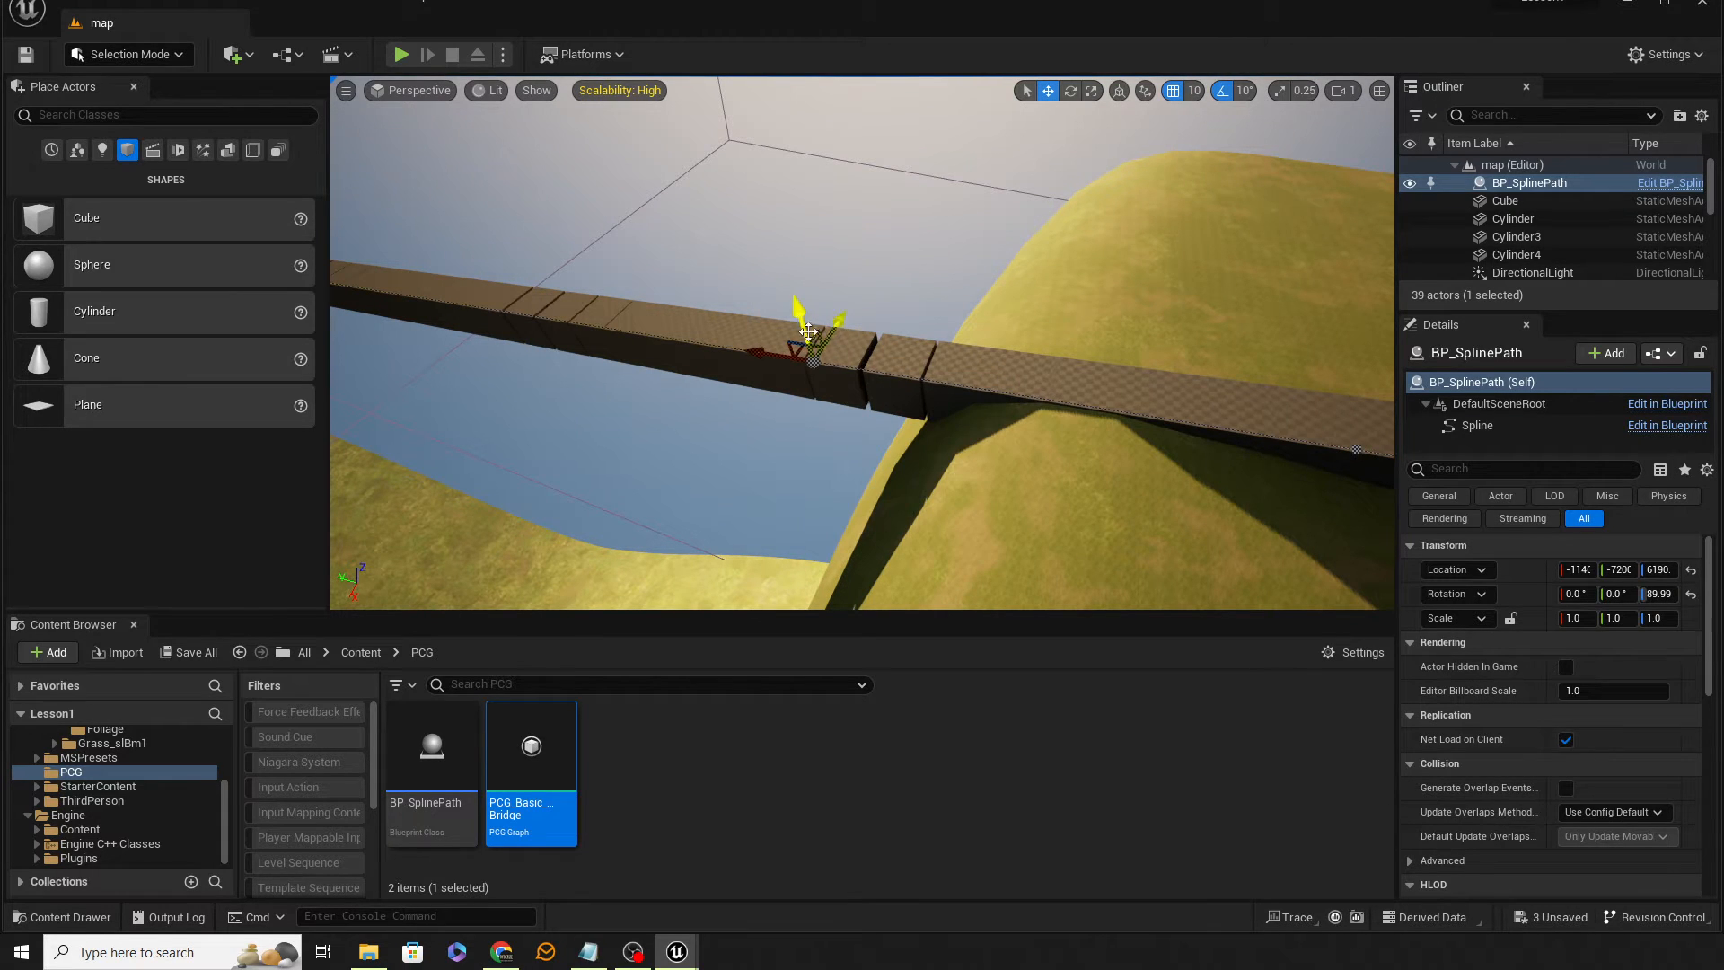
pyautogui.moveTo(799, 324); pyautogui.dragTo(785, 261)
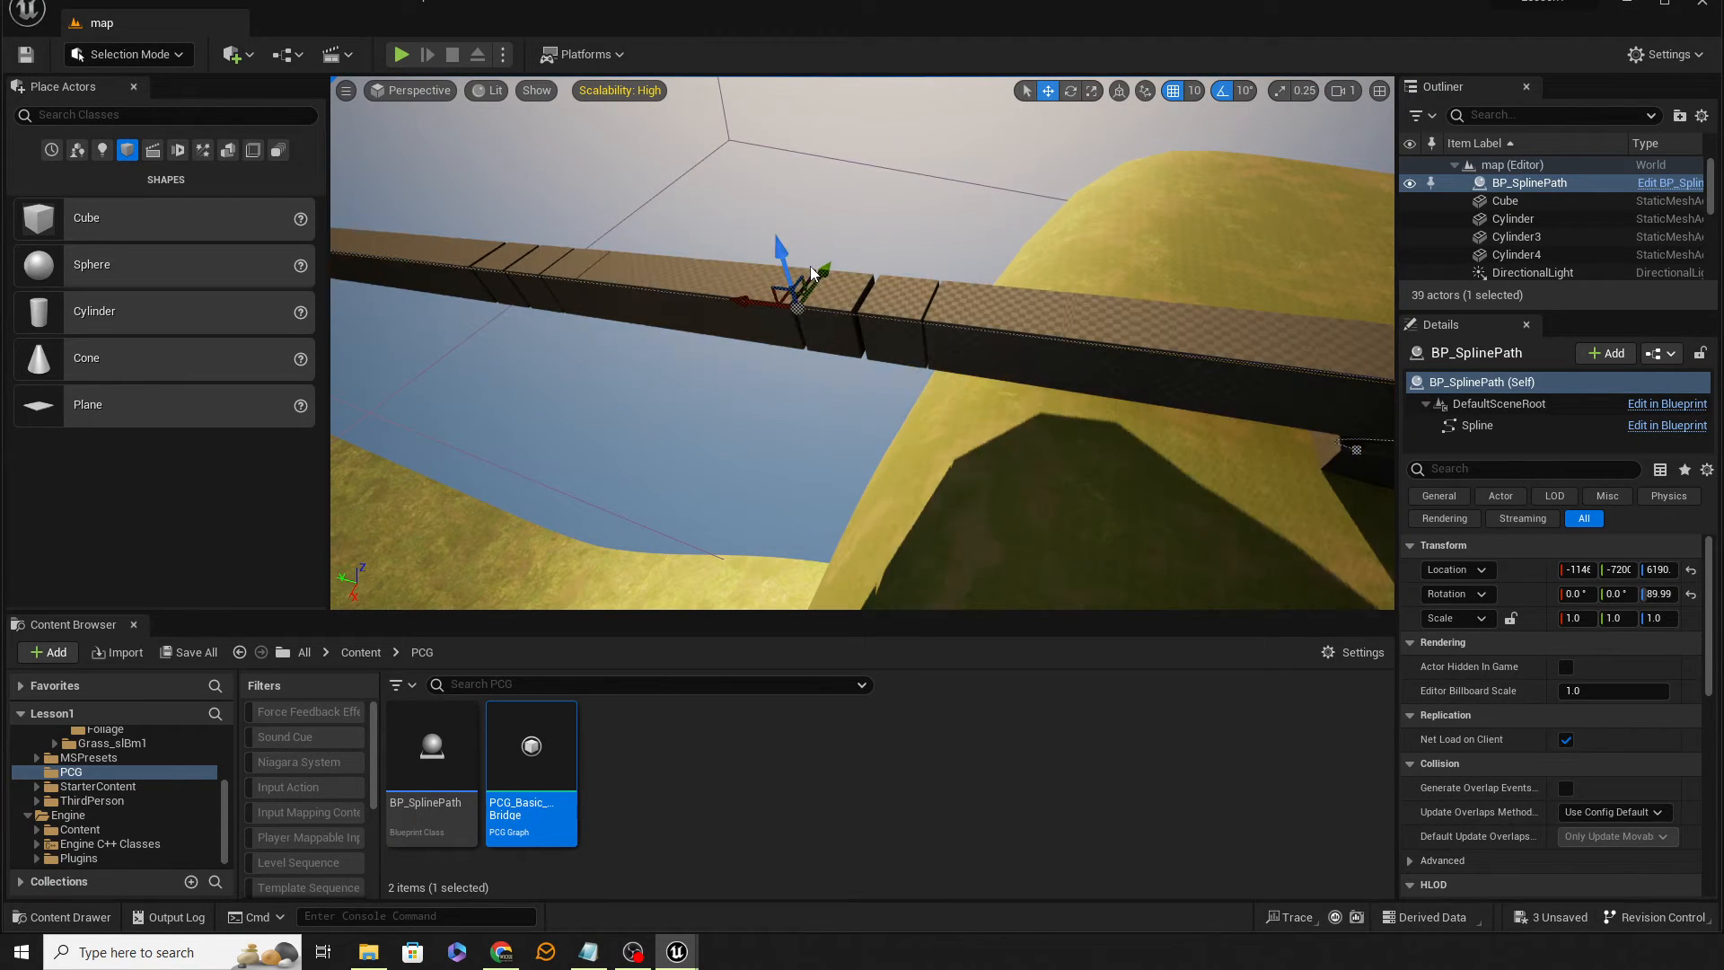
pyautogui.moveTo(811, 272); pyautogui.dragTo(773, 342, button='right')
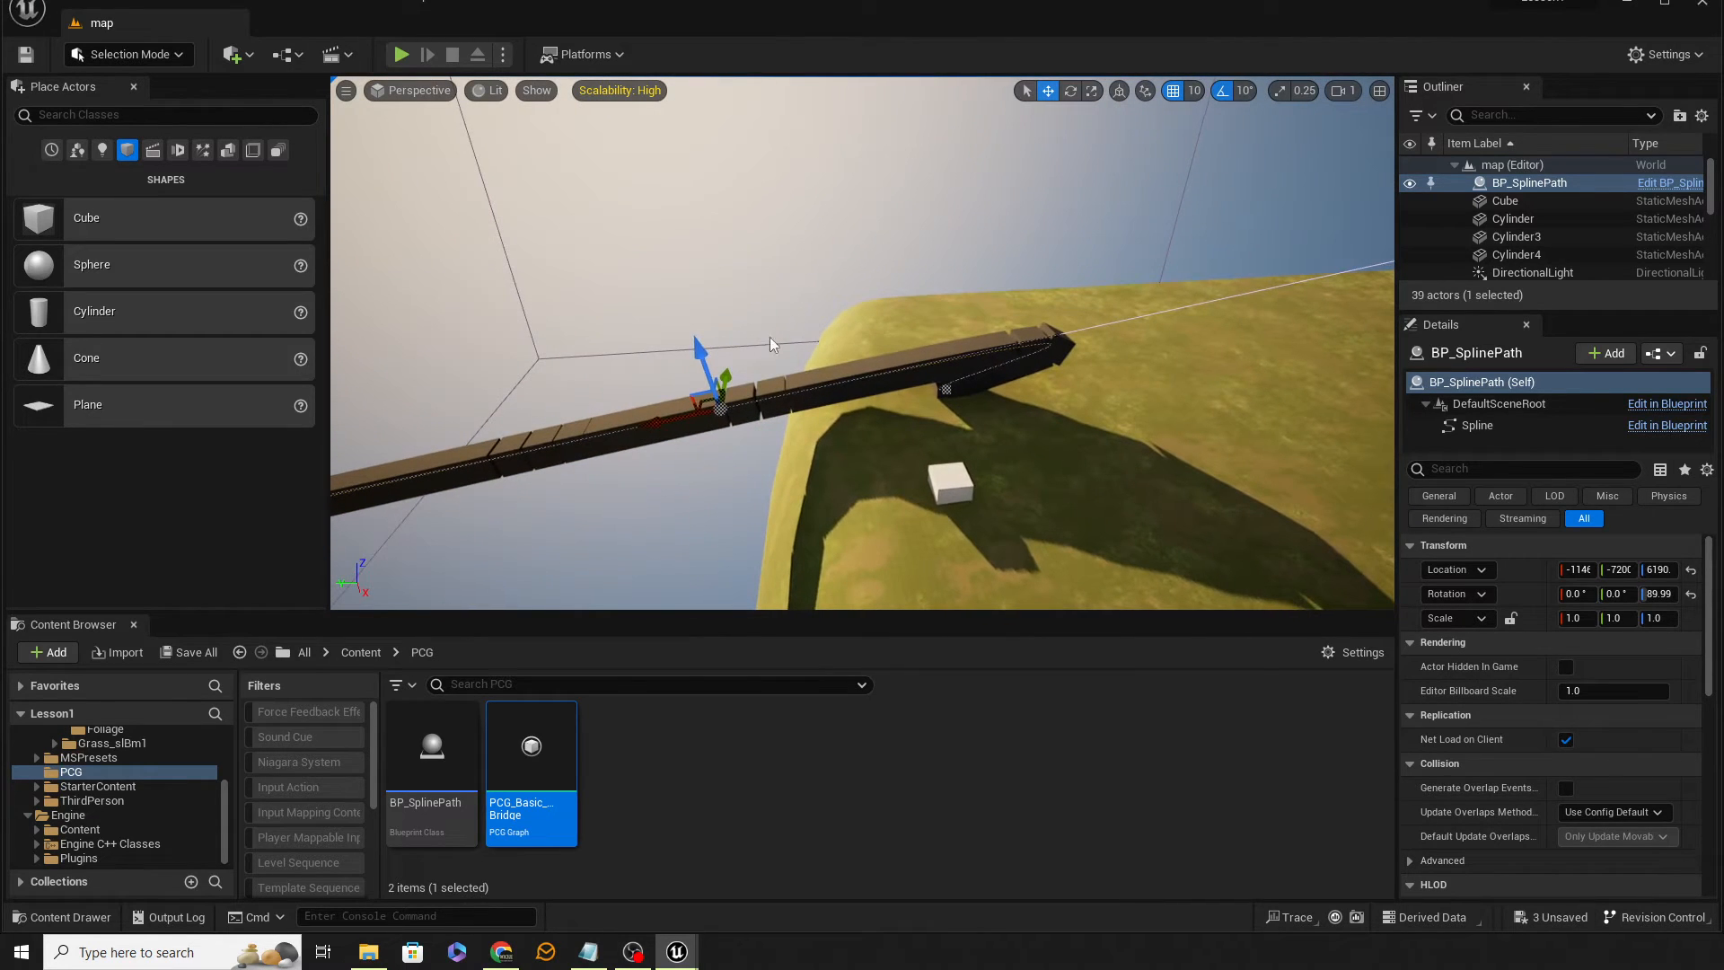
pyautogui.moveTo(697, 392); pyautogui.dragTo(624, 395)
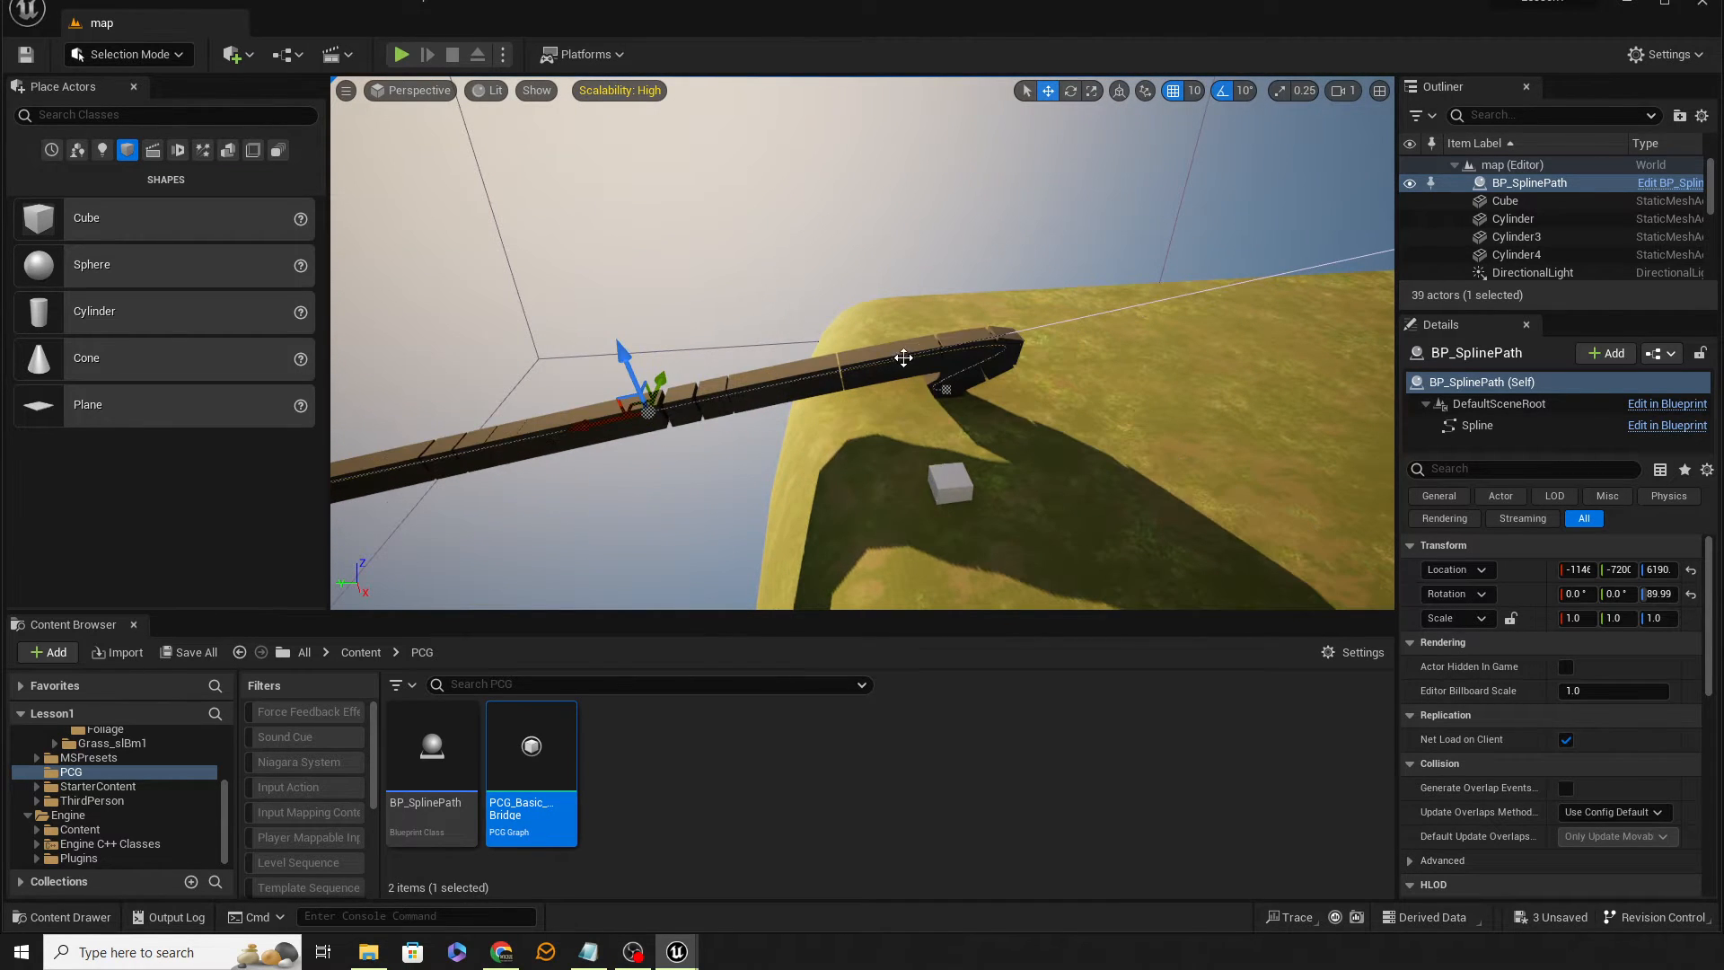
# Pull the raised spline point's tangent handle inward and move the point farther out over the valley
pyautogui.moveTo(855, 391); pyautogui.dragTo(1047, 347, button='right')
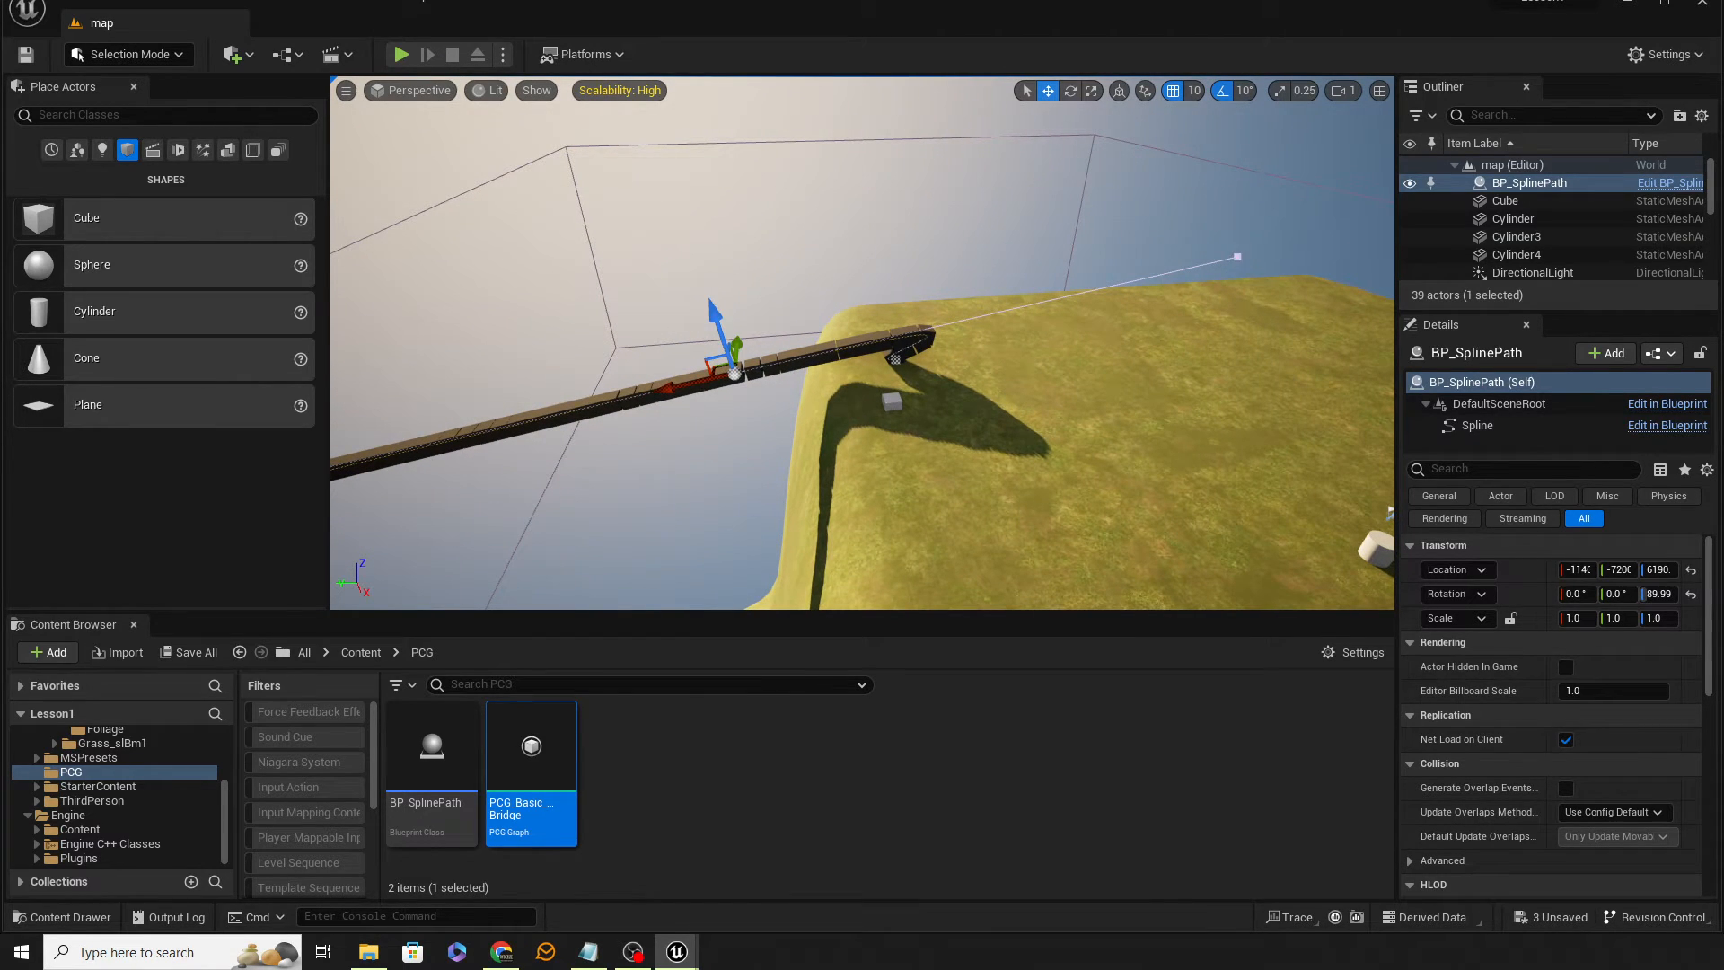
pyautogui.click(1238, 257)
pyautogui.moveTo(1191, 272); pyautogui.dragTo(844, 403)
pyautogui.moveTo(844, 402); pyautogui.dragTo(813, 359, button='right')
pyautogui.moveTo(997, 355); pyautogui.dragTo(963, 352, button='right')
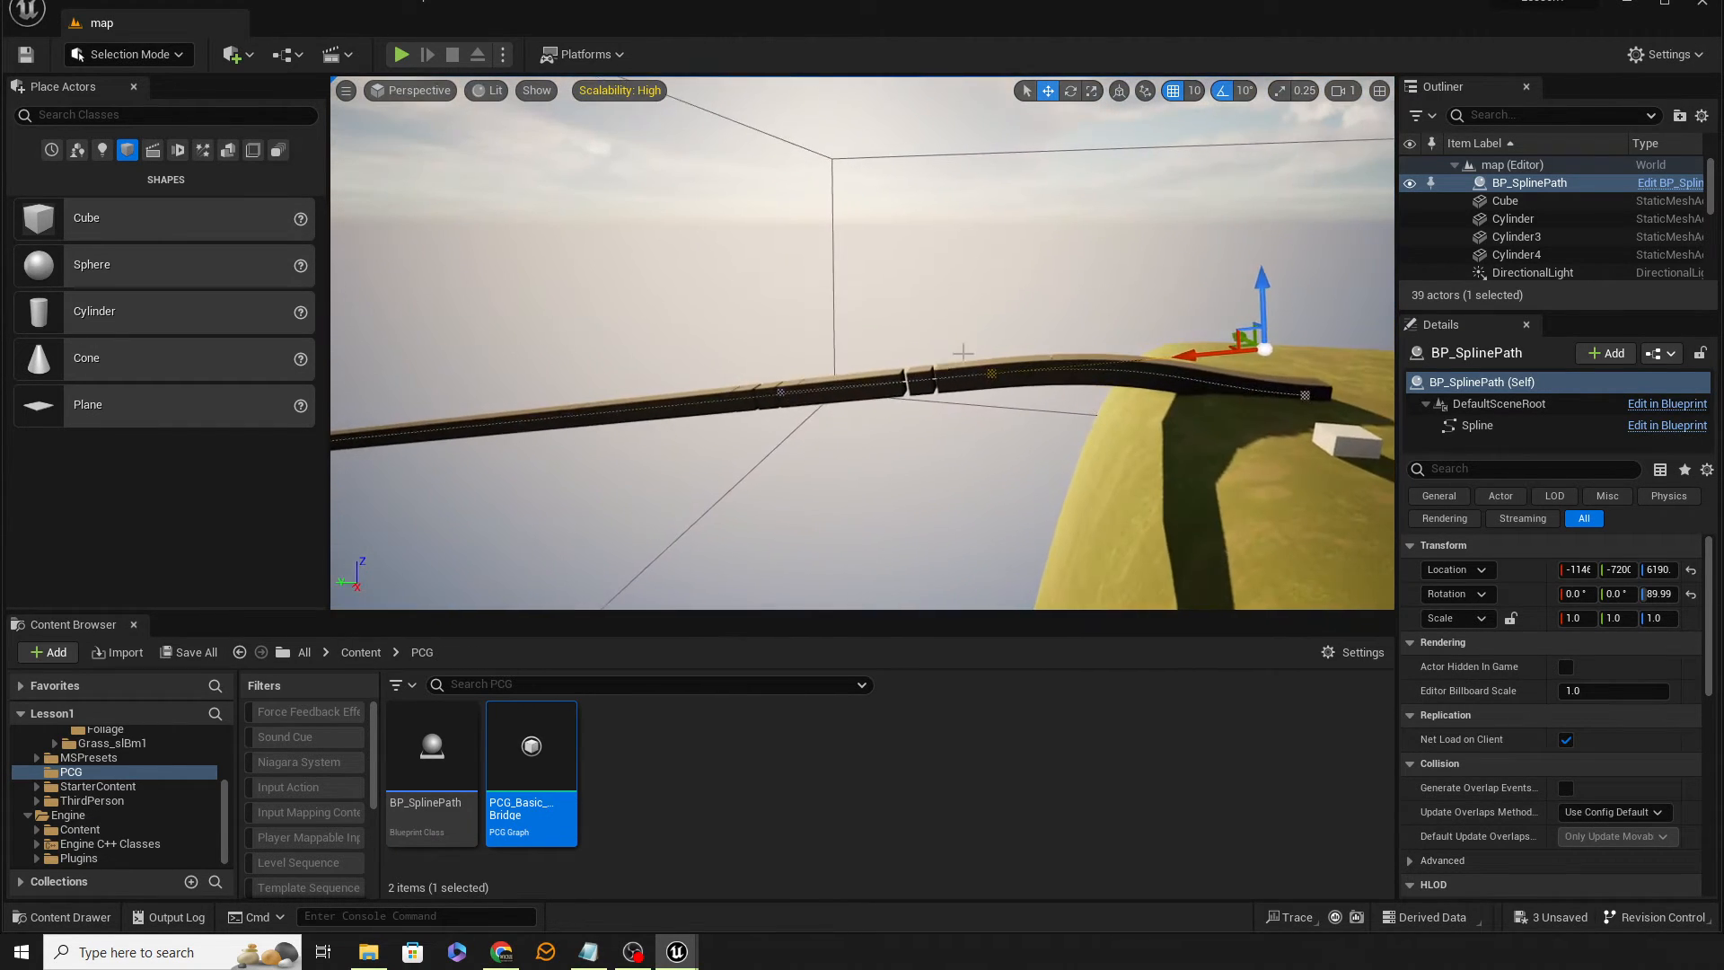
pyautogui.click(992, 375)
pyautogui.moveTo(970, 353); pyautogui.dragTo(721, 373)
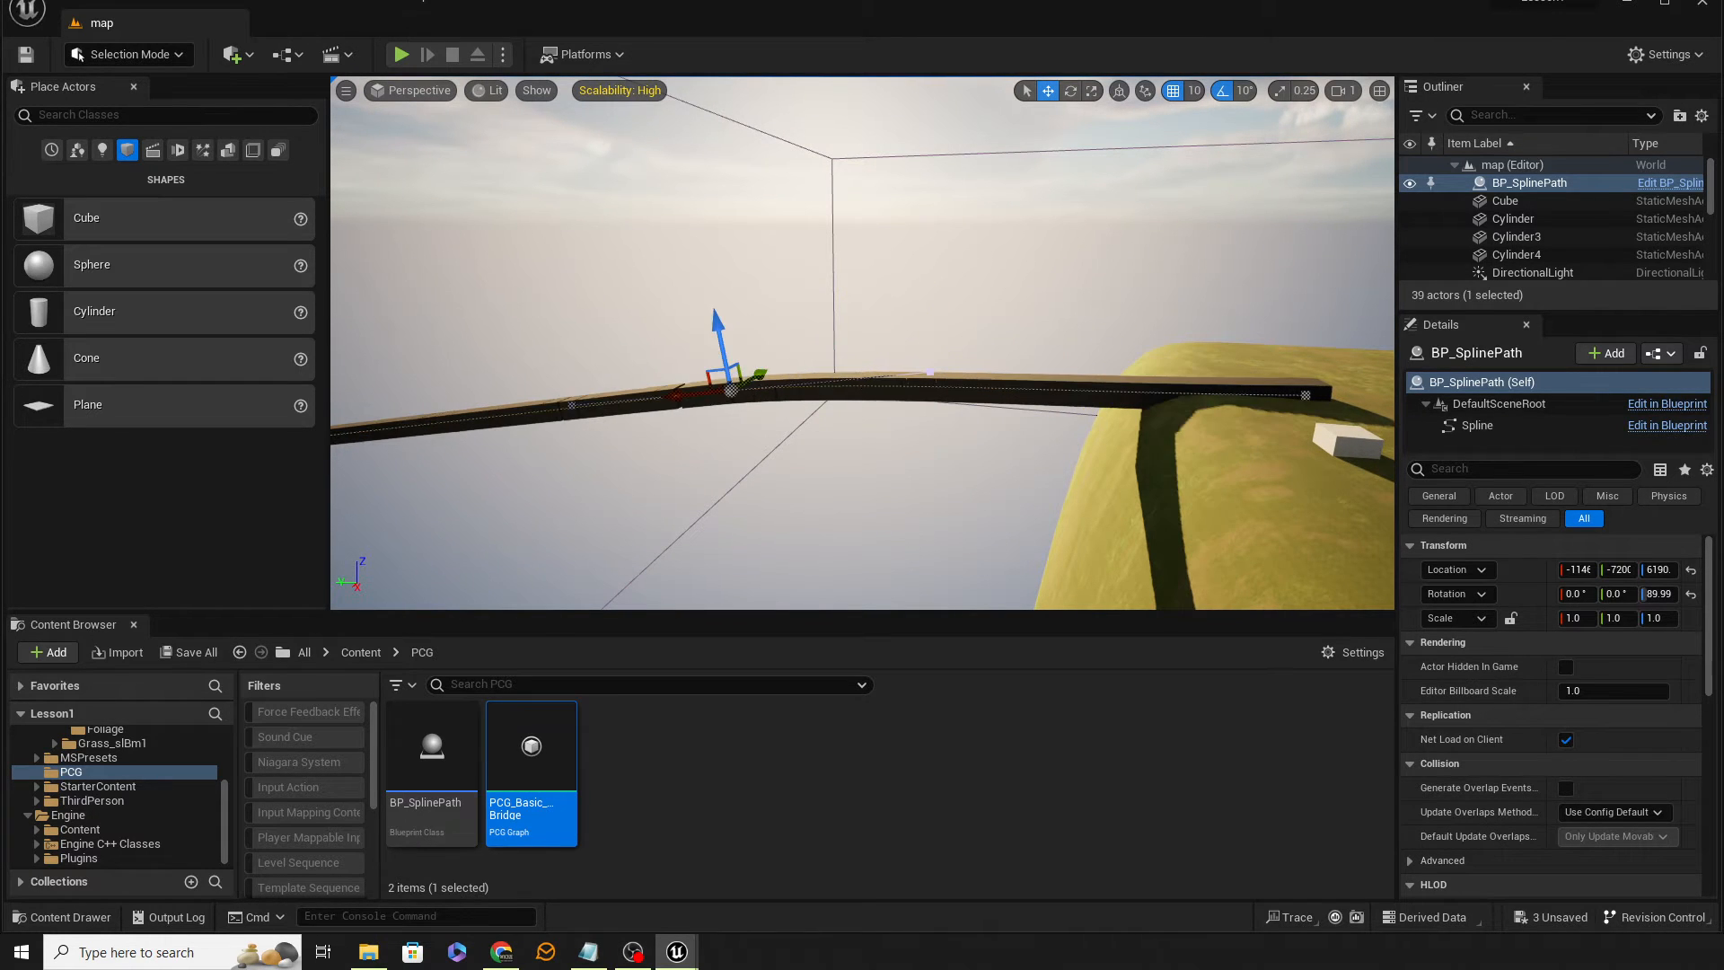
# Add another spline point on the span near the opposite hill and lower it to make the bridge dip
pyautogui.moveTo(721, 372)
pyautogui.mouseDown(button='right')
pyautogui.moveTo(583, 372)
pyautogui.moveTo(709, 370)
pyautogui.moveTo(691, 372)
pyautogui.mouseUp(button='right')
pyautogui.press('w')
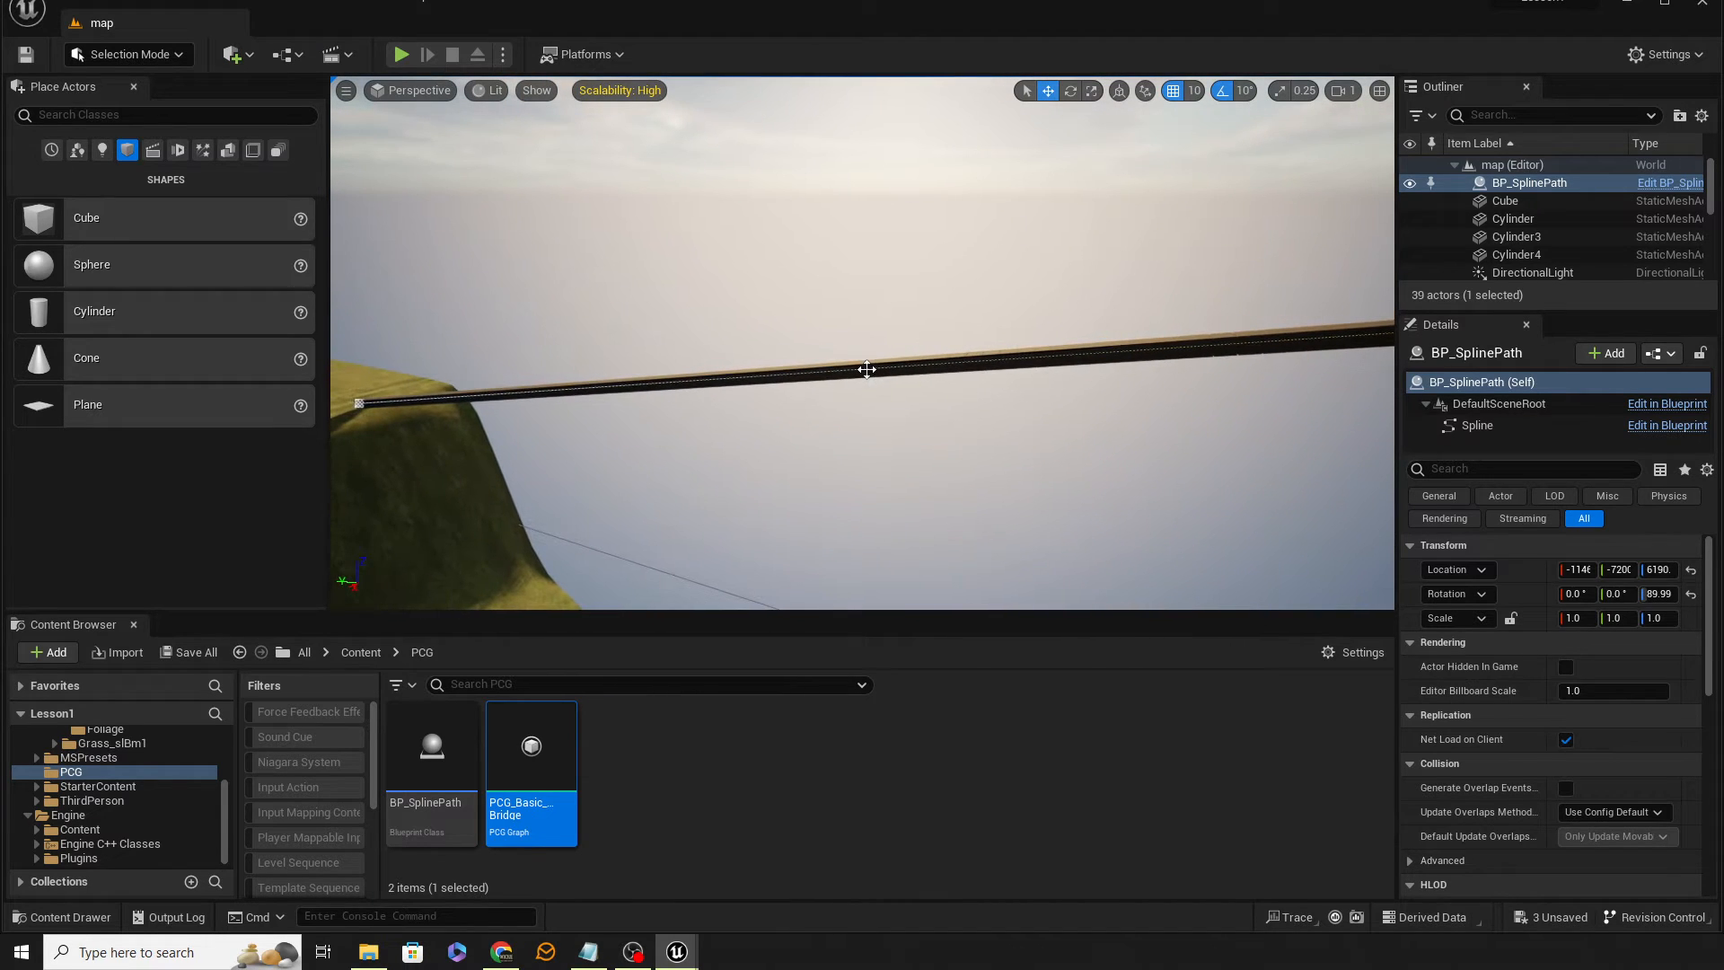
pyautogui.rightClick(865, 369)
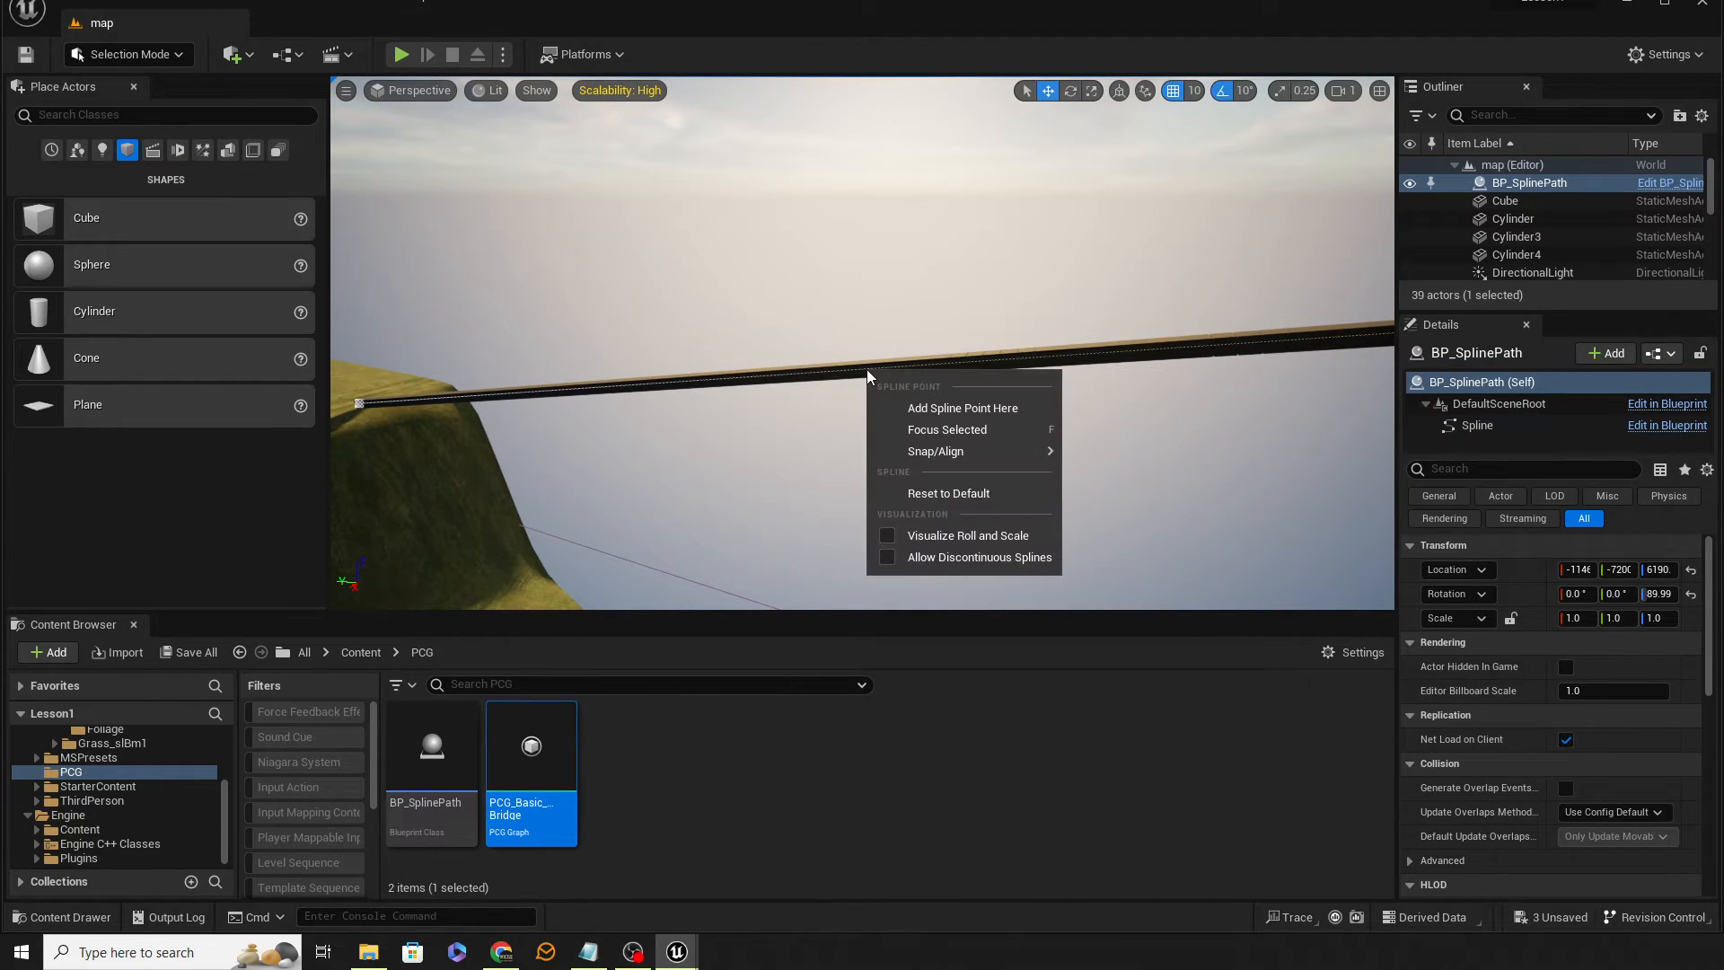
pyautogui.click(942, 415)
pyautogui.moveTo(870, 359); pyautogui.dragTo(872, 410)
pyautogui.scroll(-3, 1130, 389)
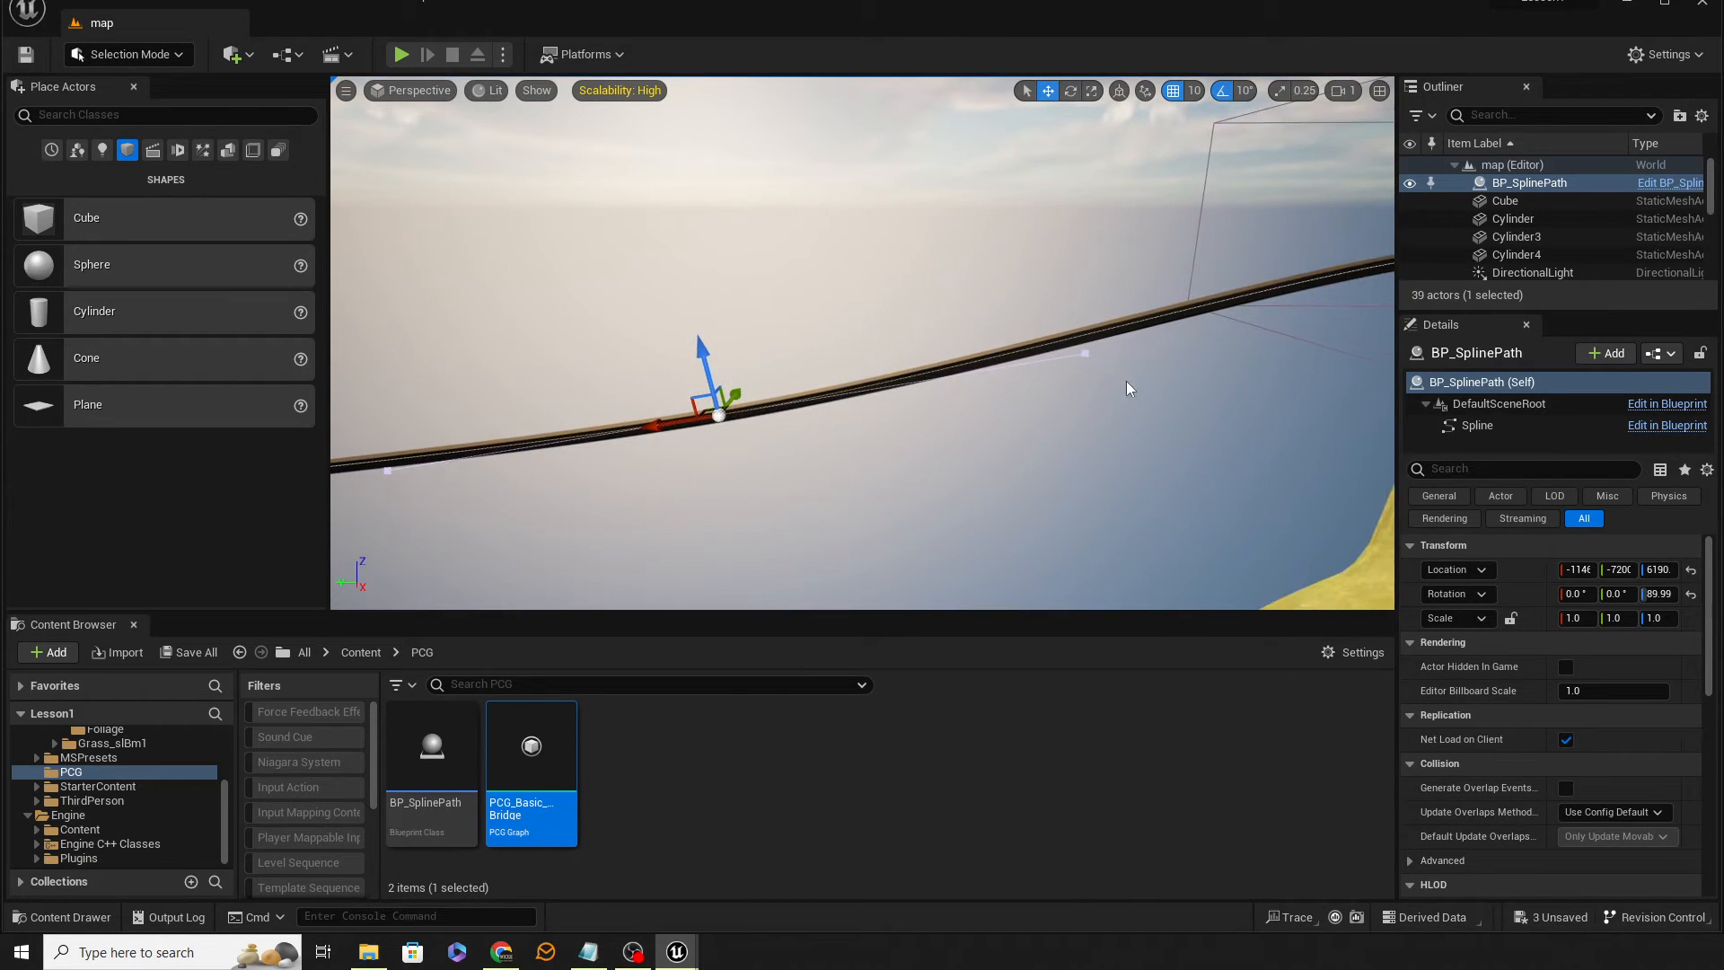
# Adjust the lowered spline point's tangent handle downward to deepen the bridge's curve before the opposite hill
pyautogui.moveTo(1067, 337); pyautogui.dragTo(1110, 402)
pyautogui.moveTo(1085, 377); pyautogui.dragTo(913, 349, button='right')
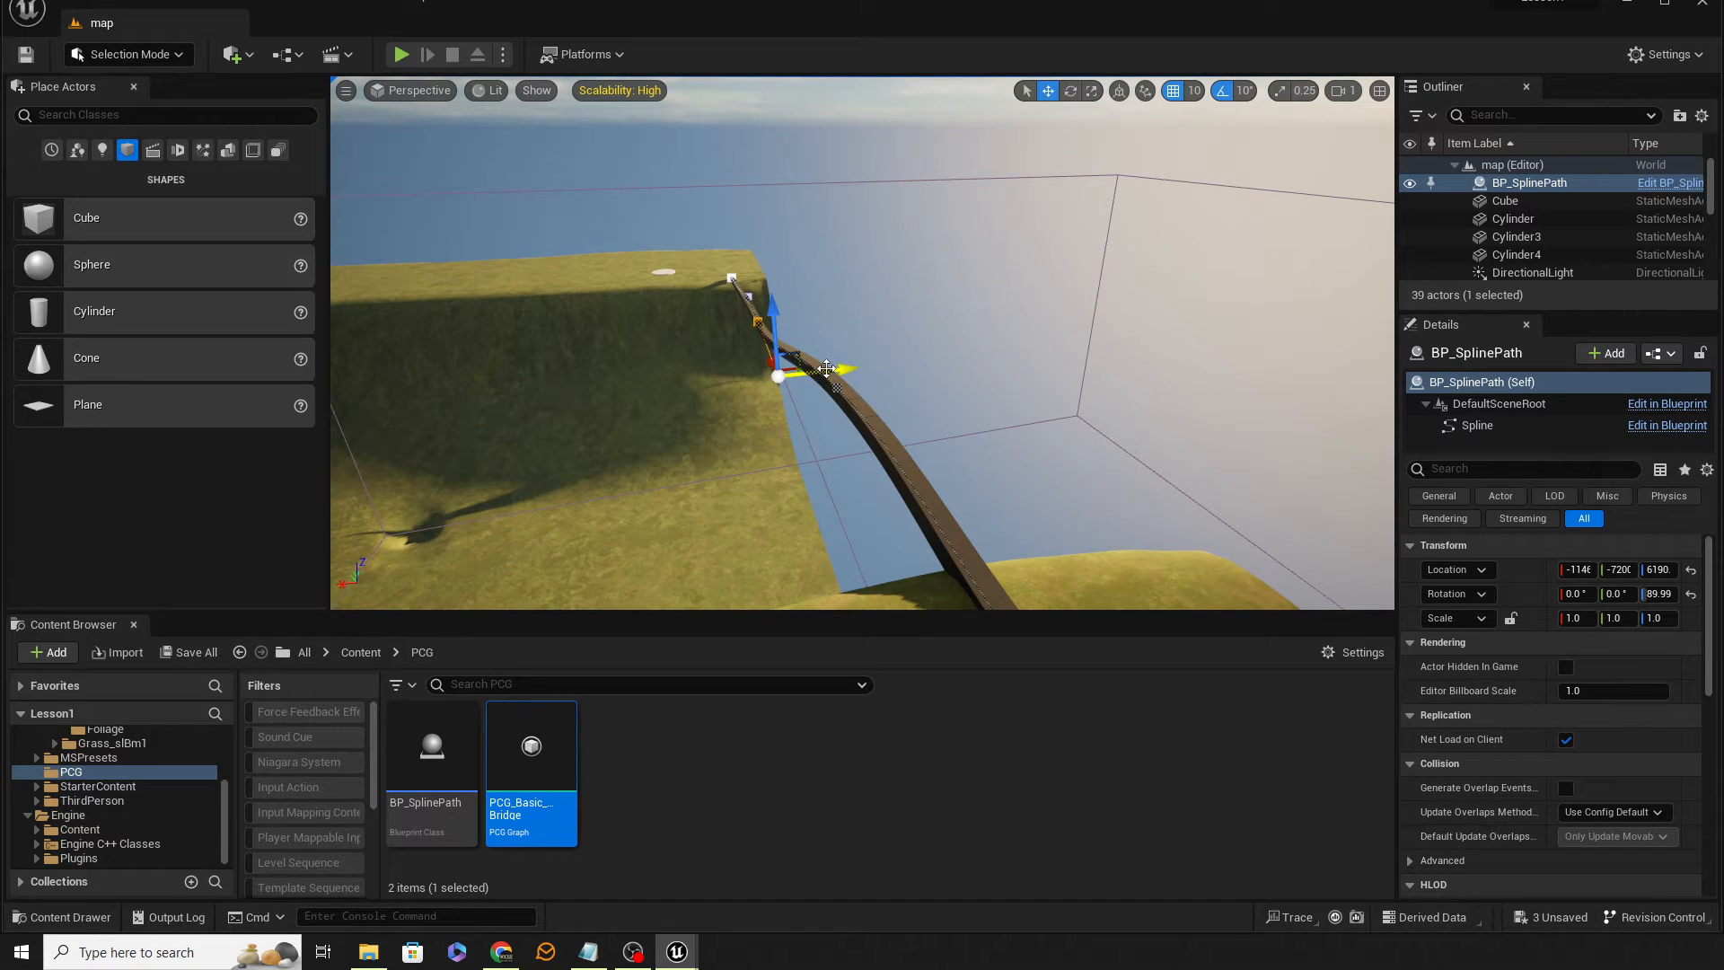
pyautogui.moveTo(863, 359); pyautogui.dragTo(700, 344, button='right')
pyautogui.press('w')
pyautogui.moveTo(862, 359); pyautogui.dragTo(819, 379, button='right')
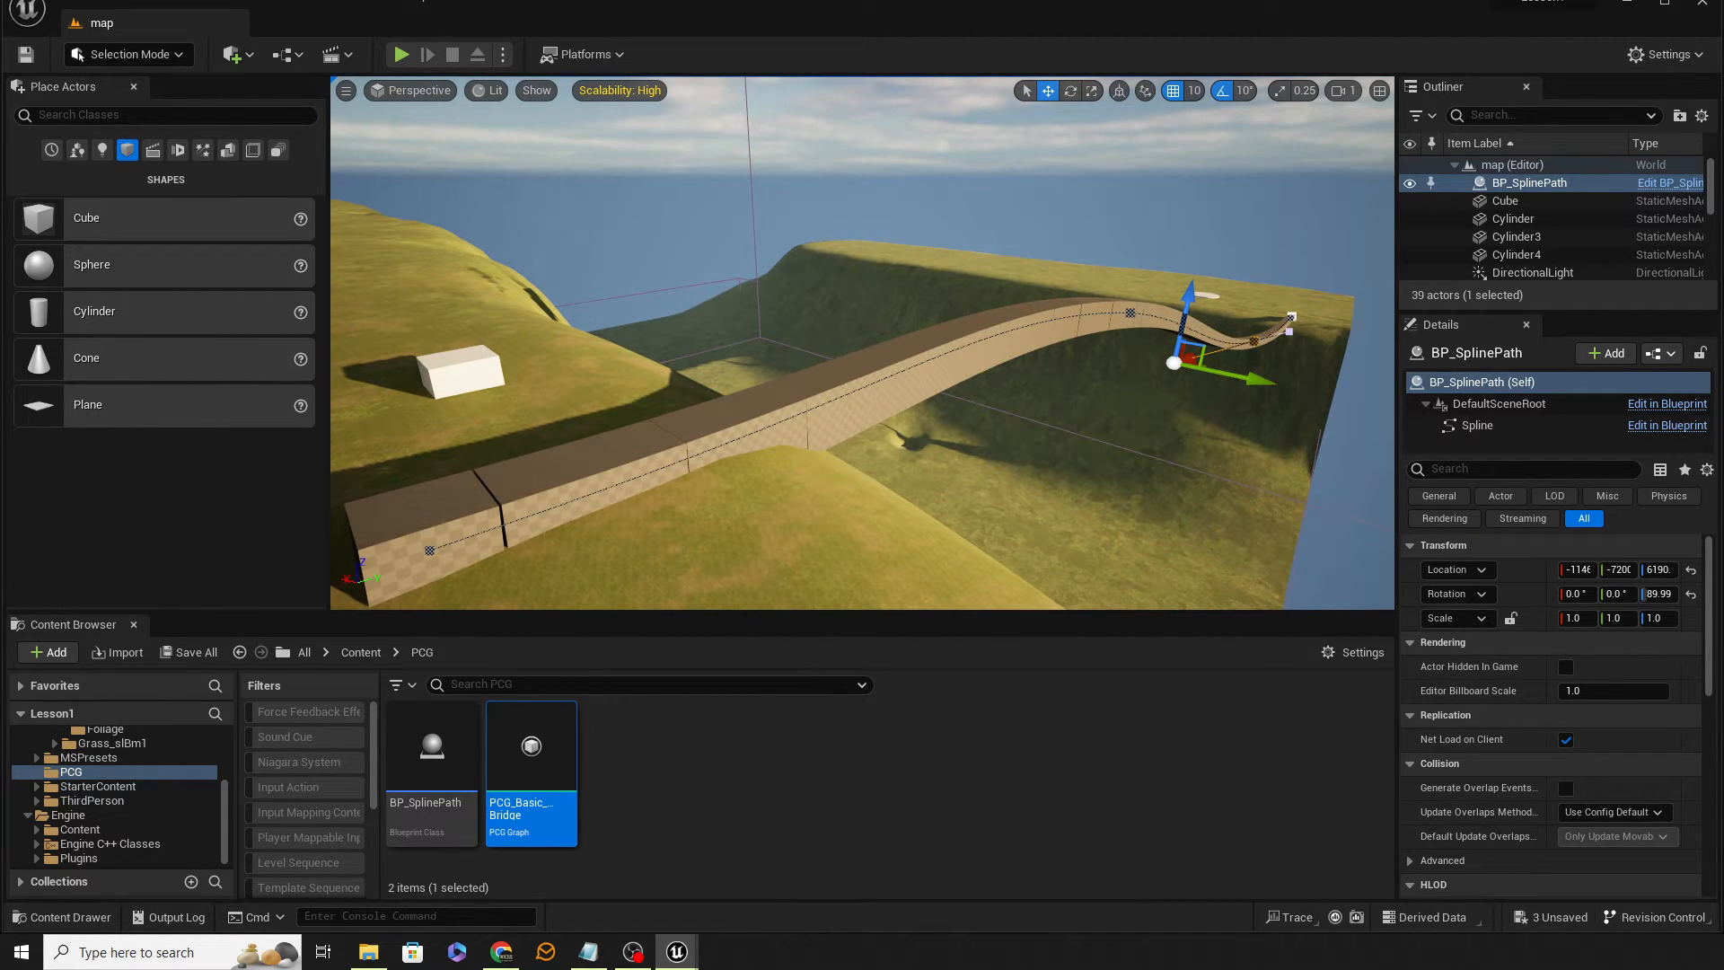
# Bring up the PCG_Basic_Bridge graph and move the Static Mesh Spawner node farther from the Spline Sampler
pyautogui.moveTo(1723, 65); pyautogui.dragTo(590, 61)
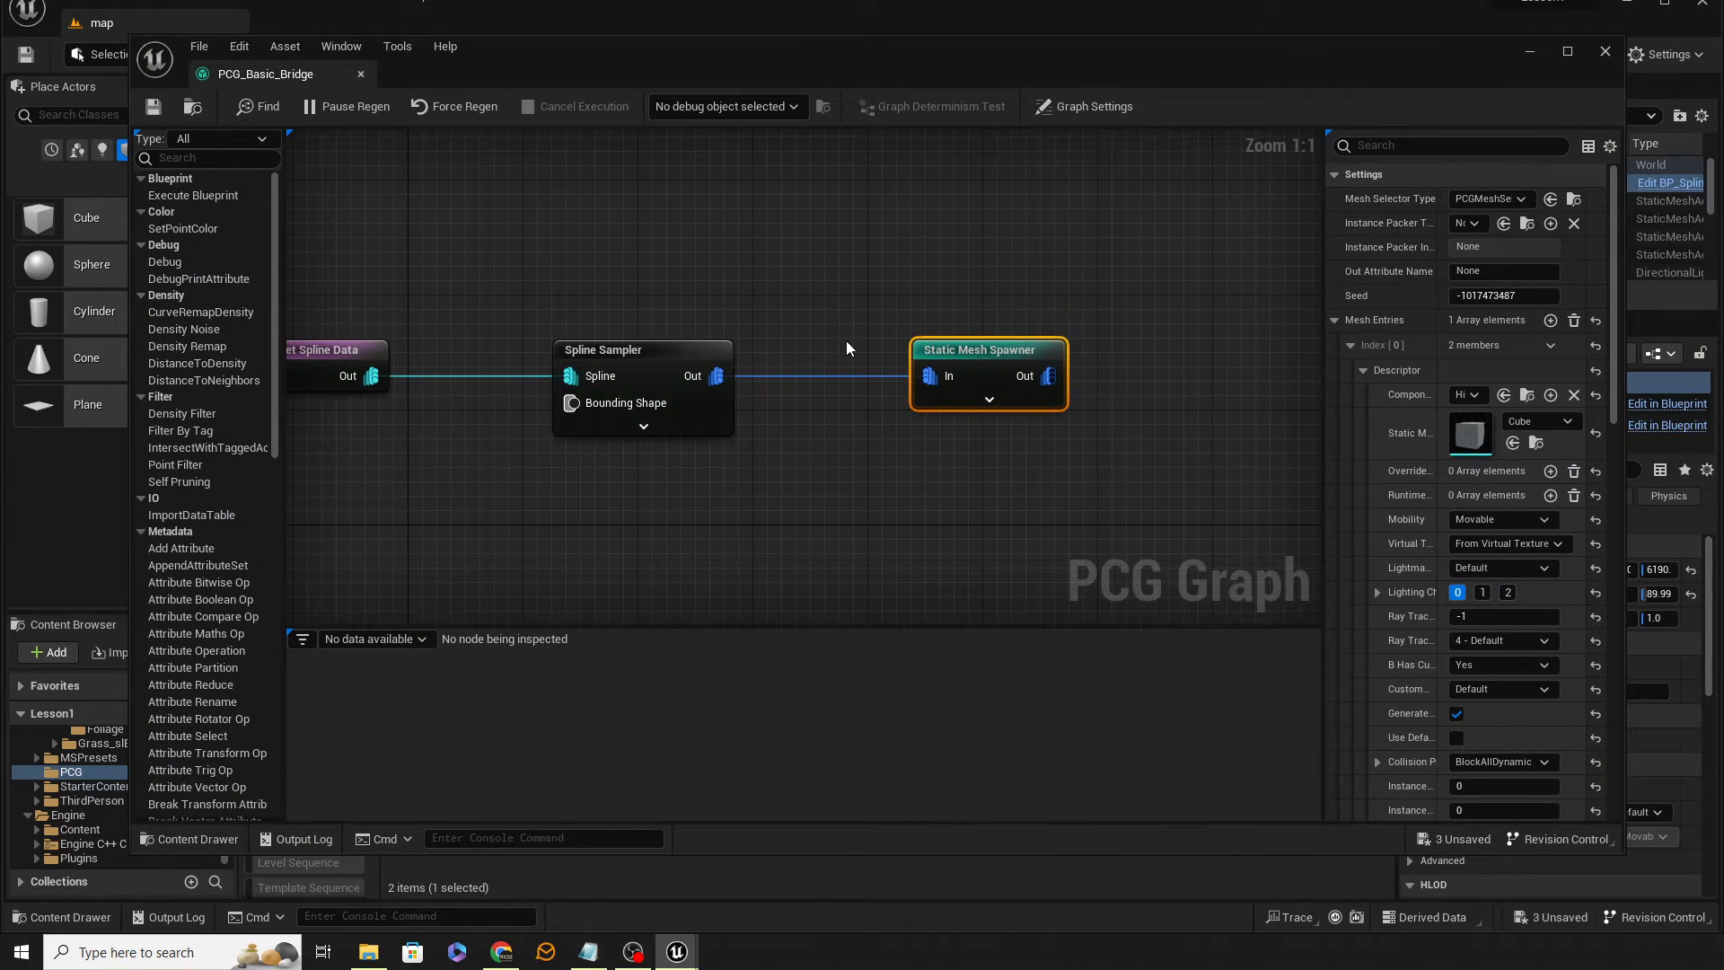
pyautogui.moveTo(869, 451)
pyautogui.mouseDown(button='right')
pyautogui.moveTo(939, 453)
pyautogui.moveTo(869, 446)
pyautogui.mouseUp(button='right')
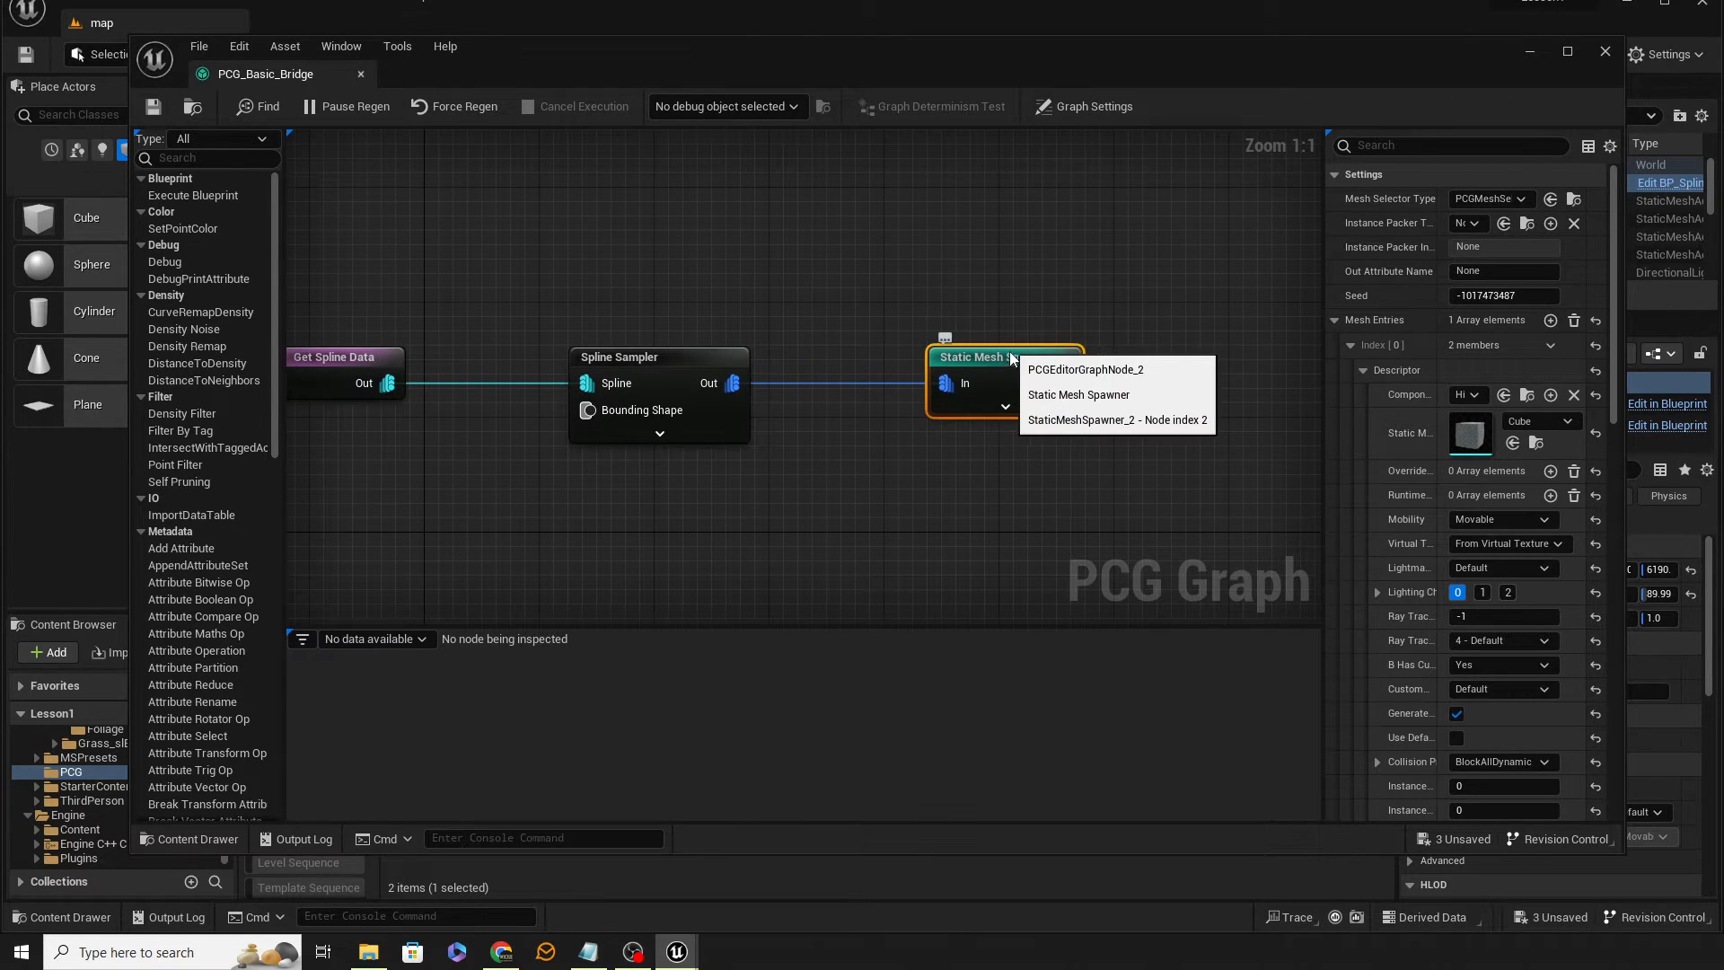
pyautogui.moveTo(1011, 359); pyautogui.dragTo(1212, 359)
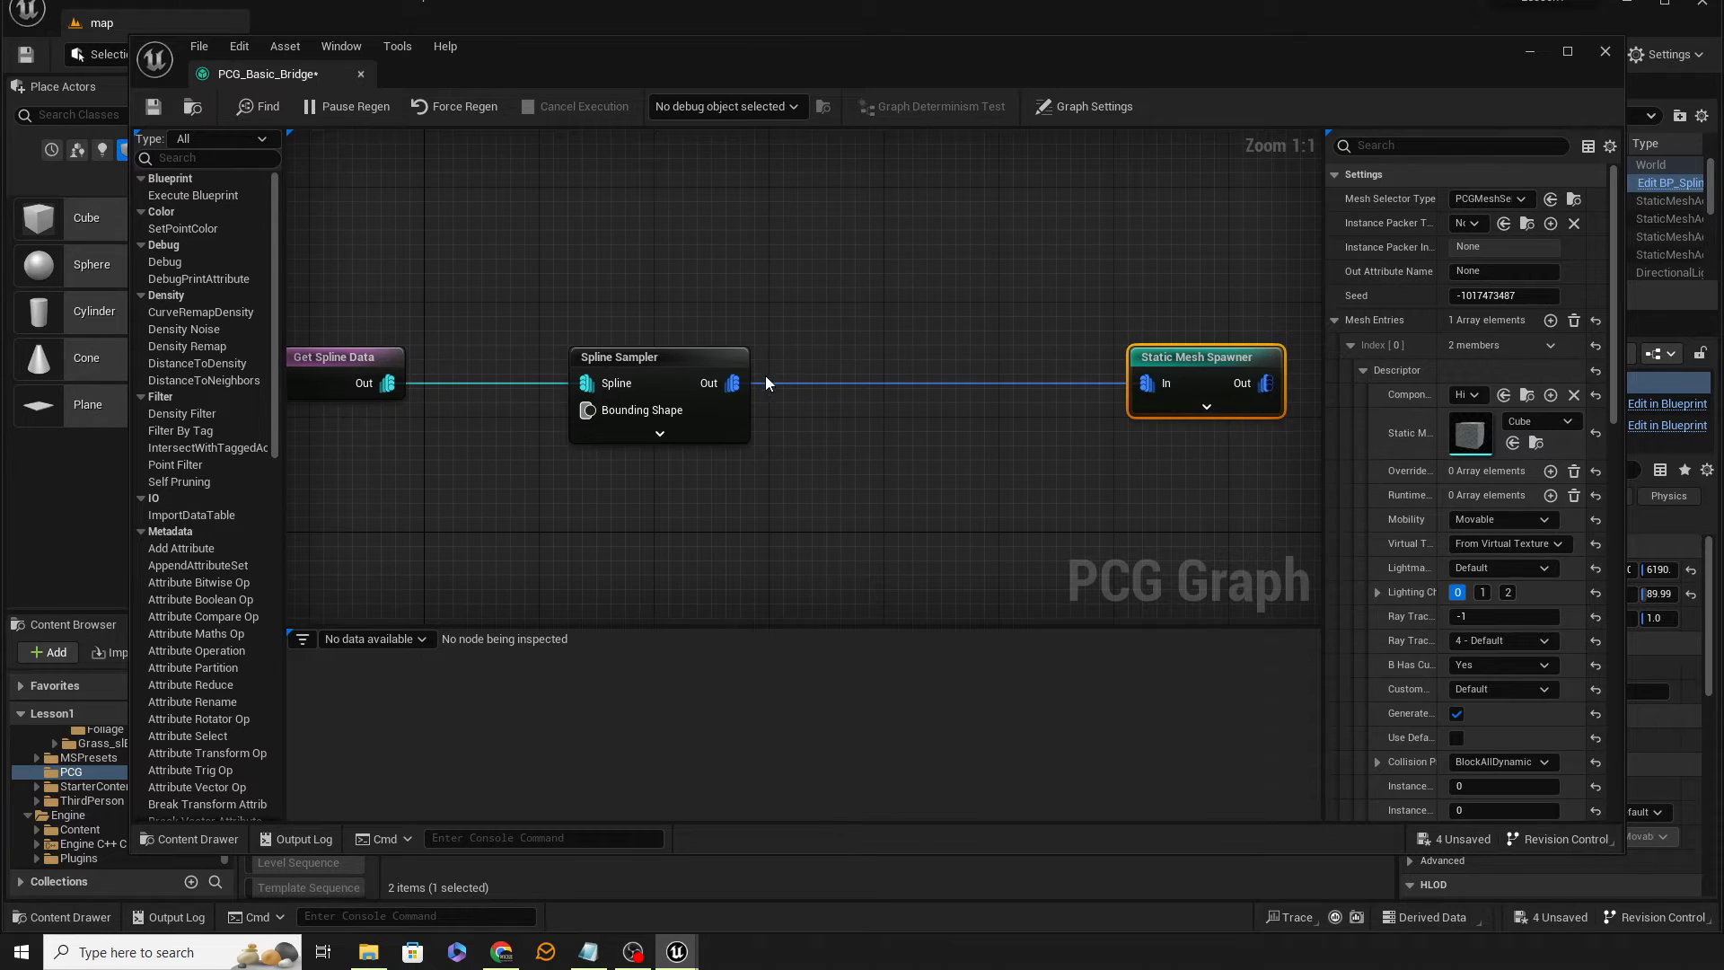
# Add a Transform Points node fed by the Spline Sampler's output and connect its output to the Static Mesh Spawner's input
pyautogui.moveTo(733, 384); pyautogui.dragTo(897, 465)
pyautogui.write('tr')
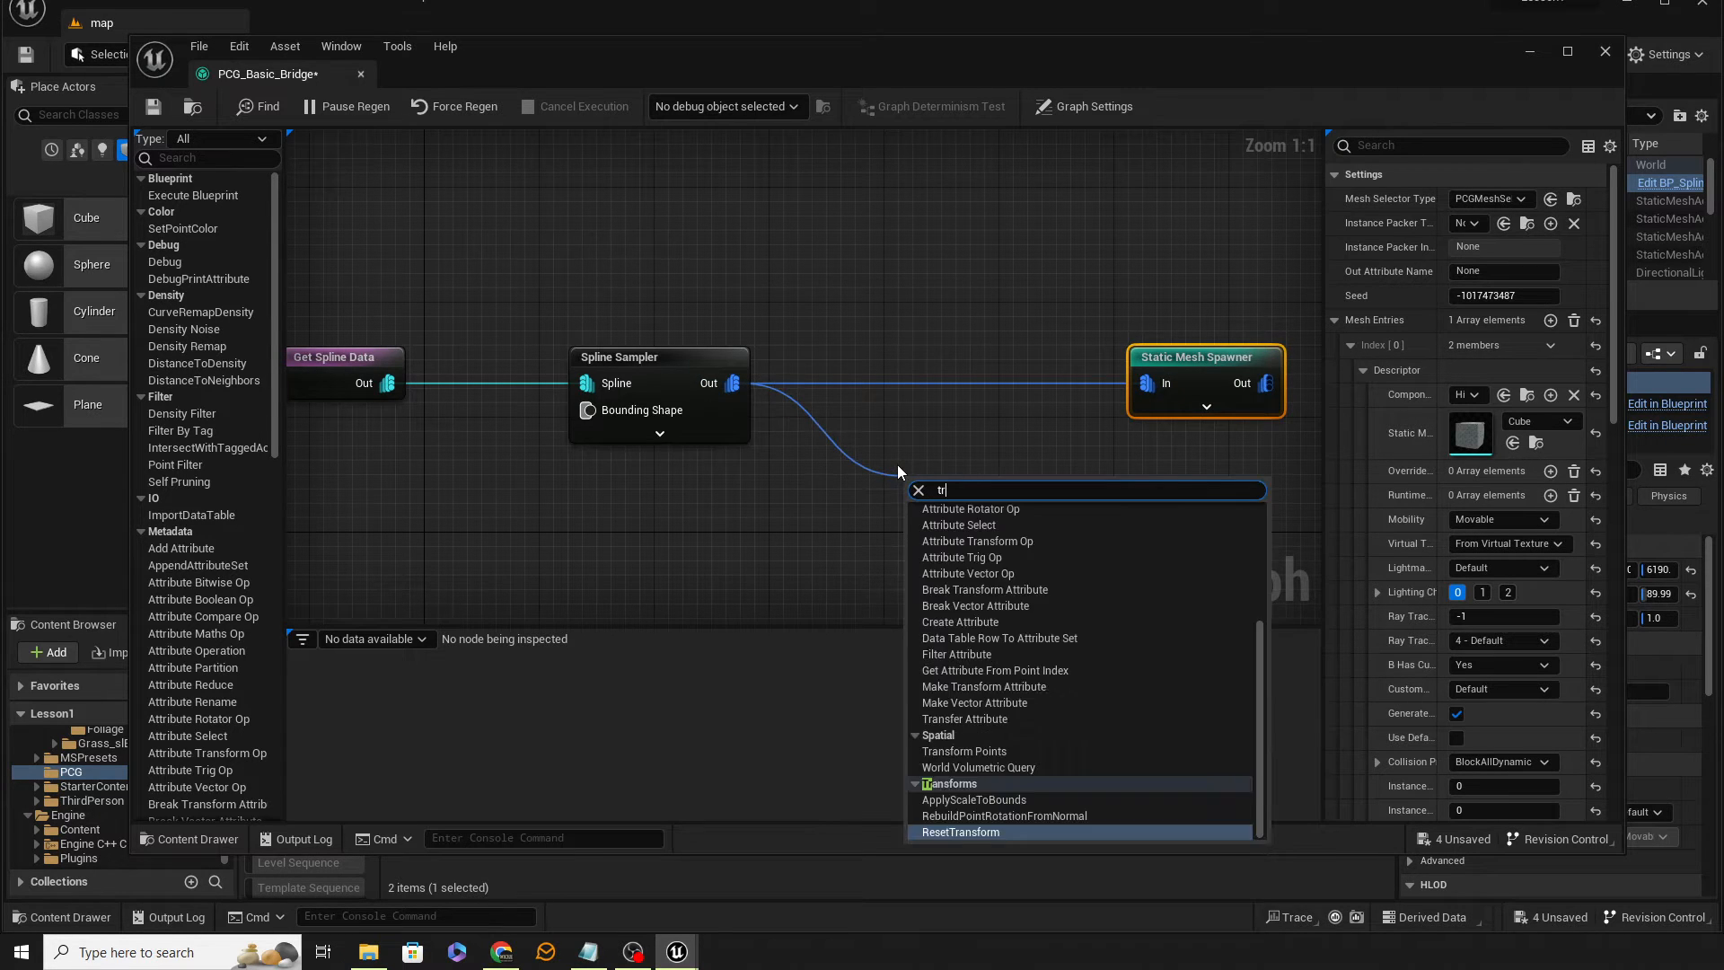
pyautogui.write('ans')
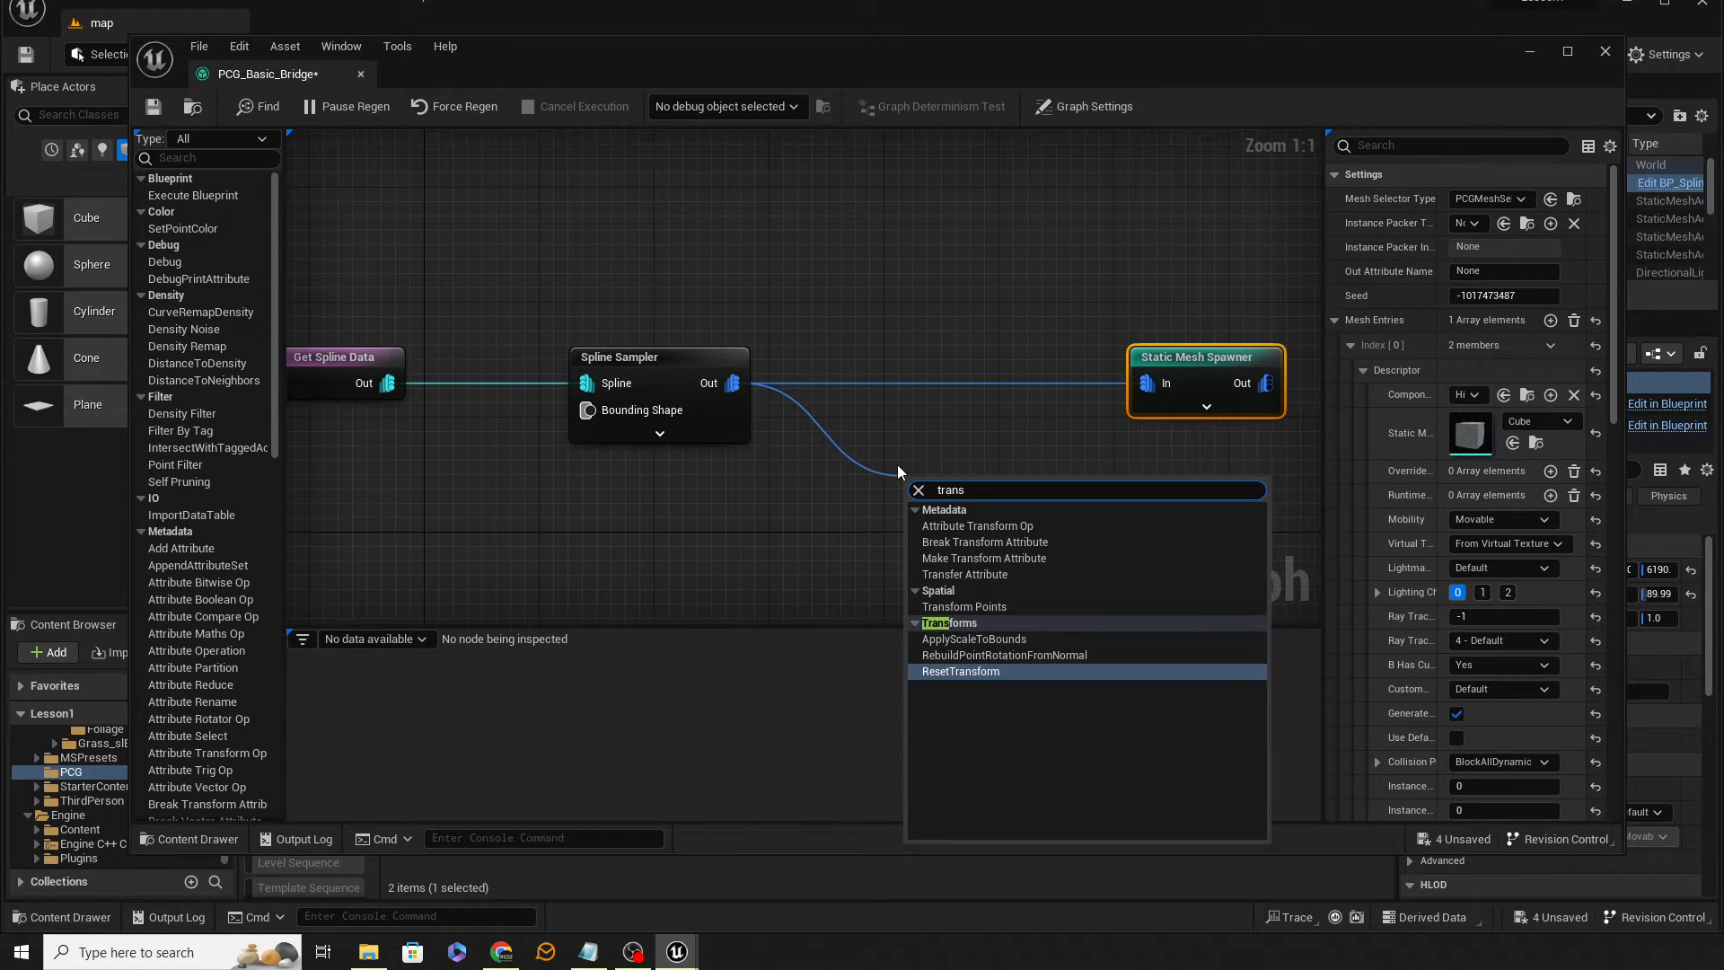
pyautogui.write('form')
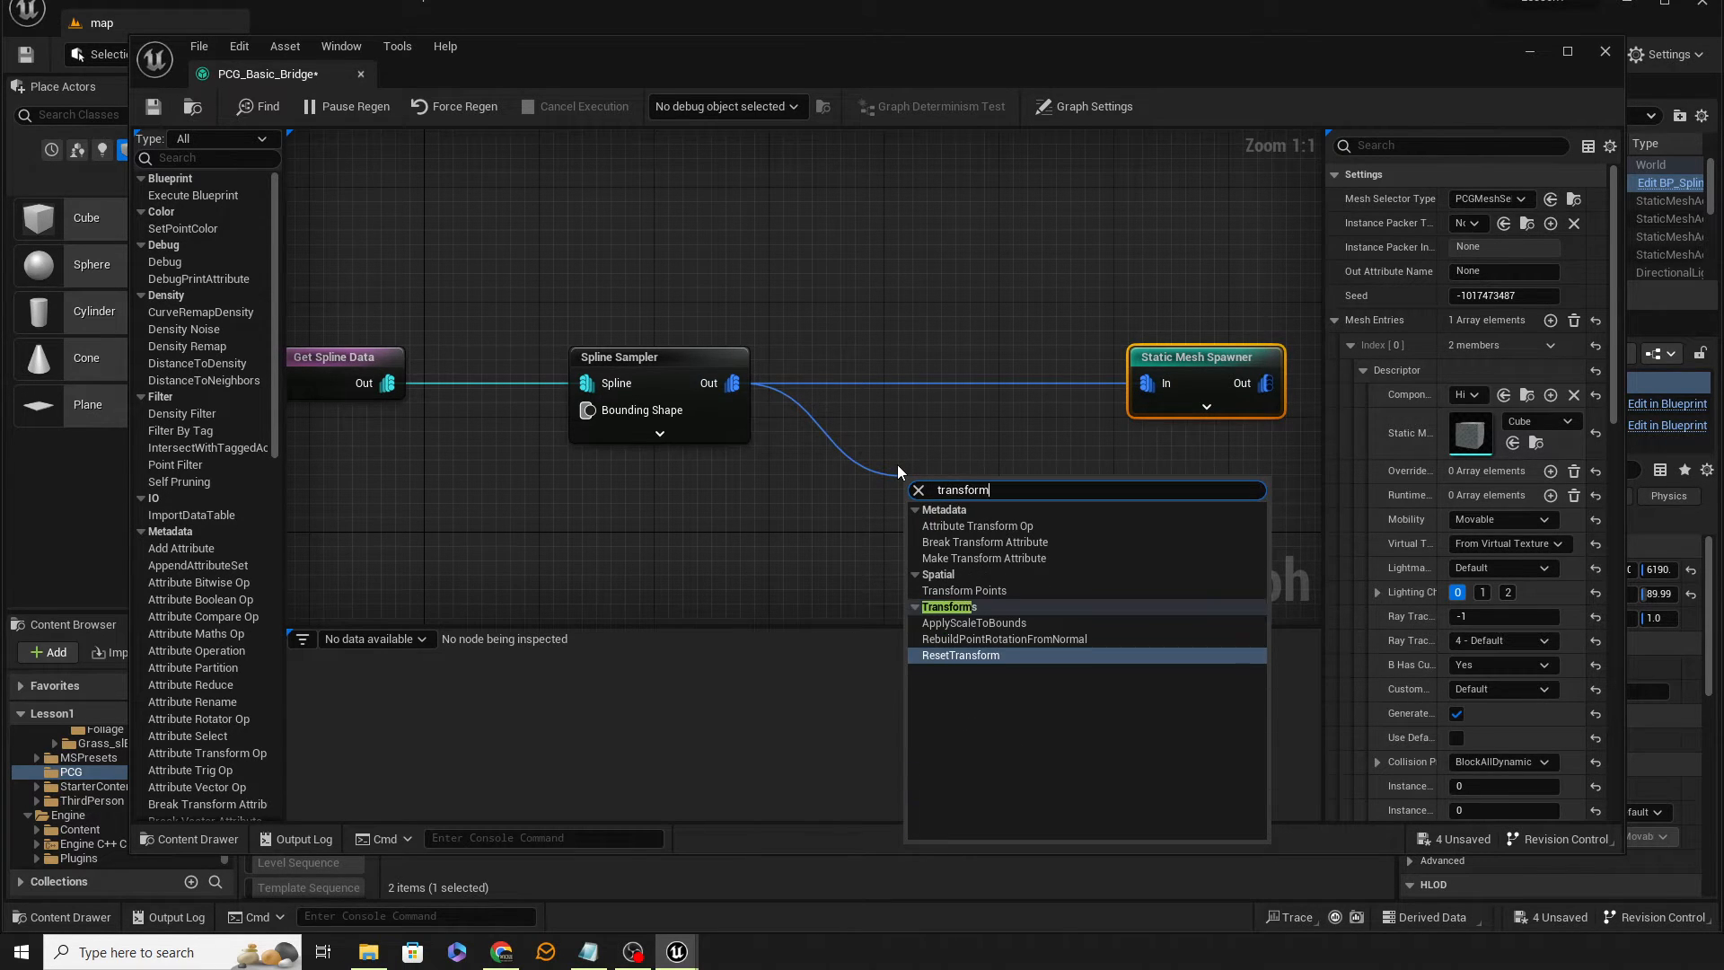
pyautogui.click(968, 587)
pyautogui.moveTo(1019, 514); pyautogui.dragTo(1148, 385)
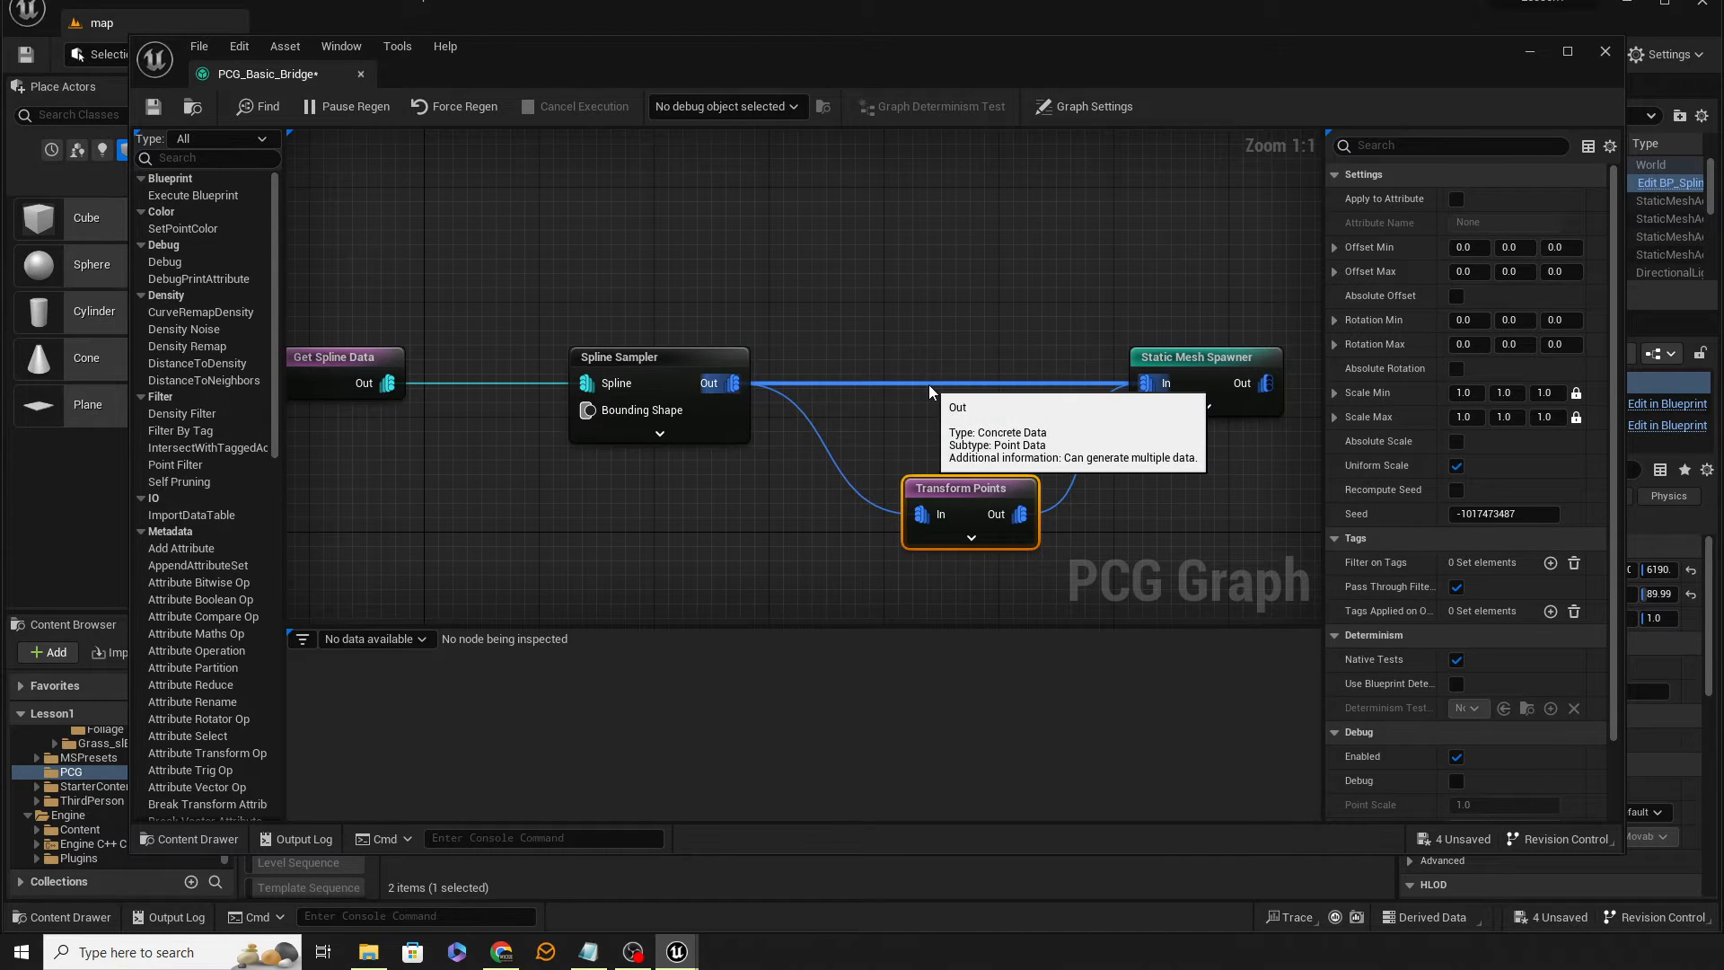
# Remove the direct Spline Sampler to Static Mesh Spawner connection and line up the Transform Points node between them
pyautogui.keyDown('alt'); pyautogui.click(928, 384); pyautogui.keyUp('alt')
pyautogui.moveTo(957, 492); pyautogui.dragTo(926, 364)
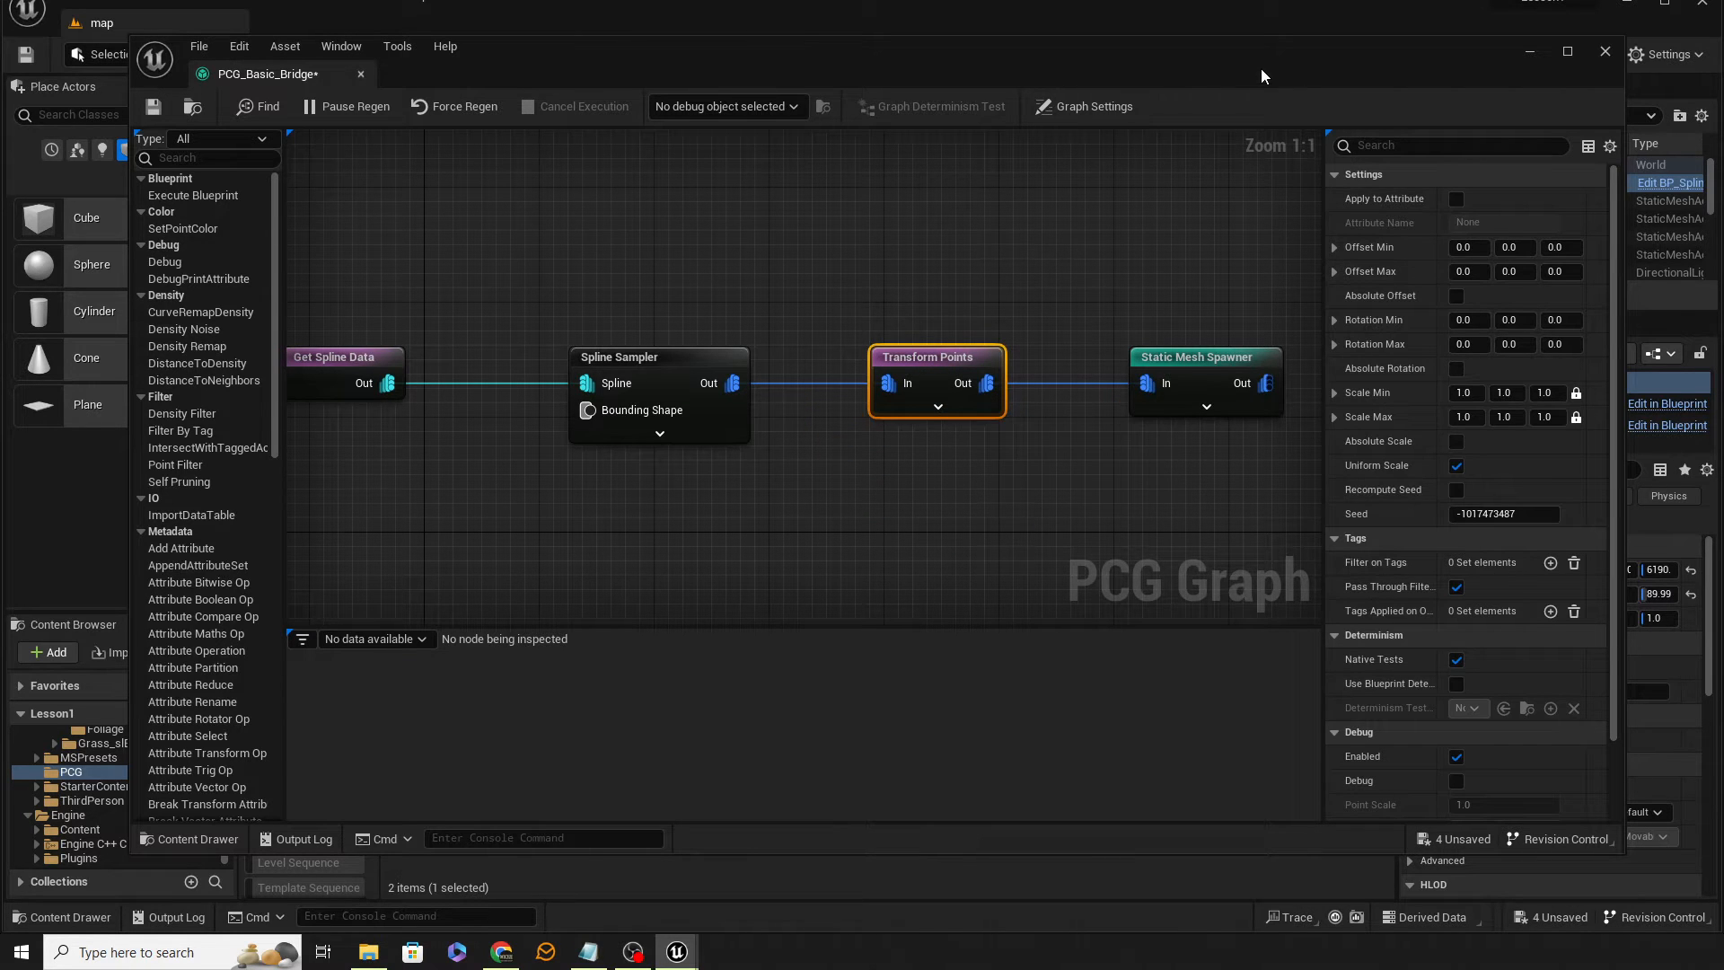
# Move the graph window down to uncover the level view and turn off Uniform Scale on the Transform Points node
pyautogui.moveTo(1262, 76); pyautogui.dragTo(1148, 424)
pyautogui.moveTo(1161, 664); pyautogui.dragTo(1118, 544, button='right')
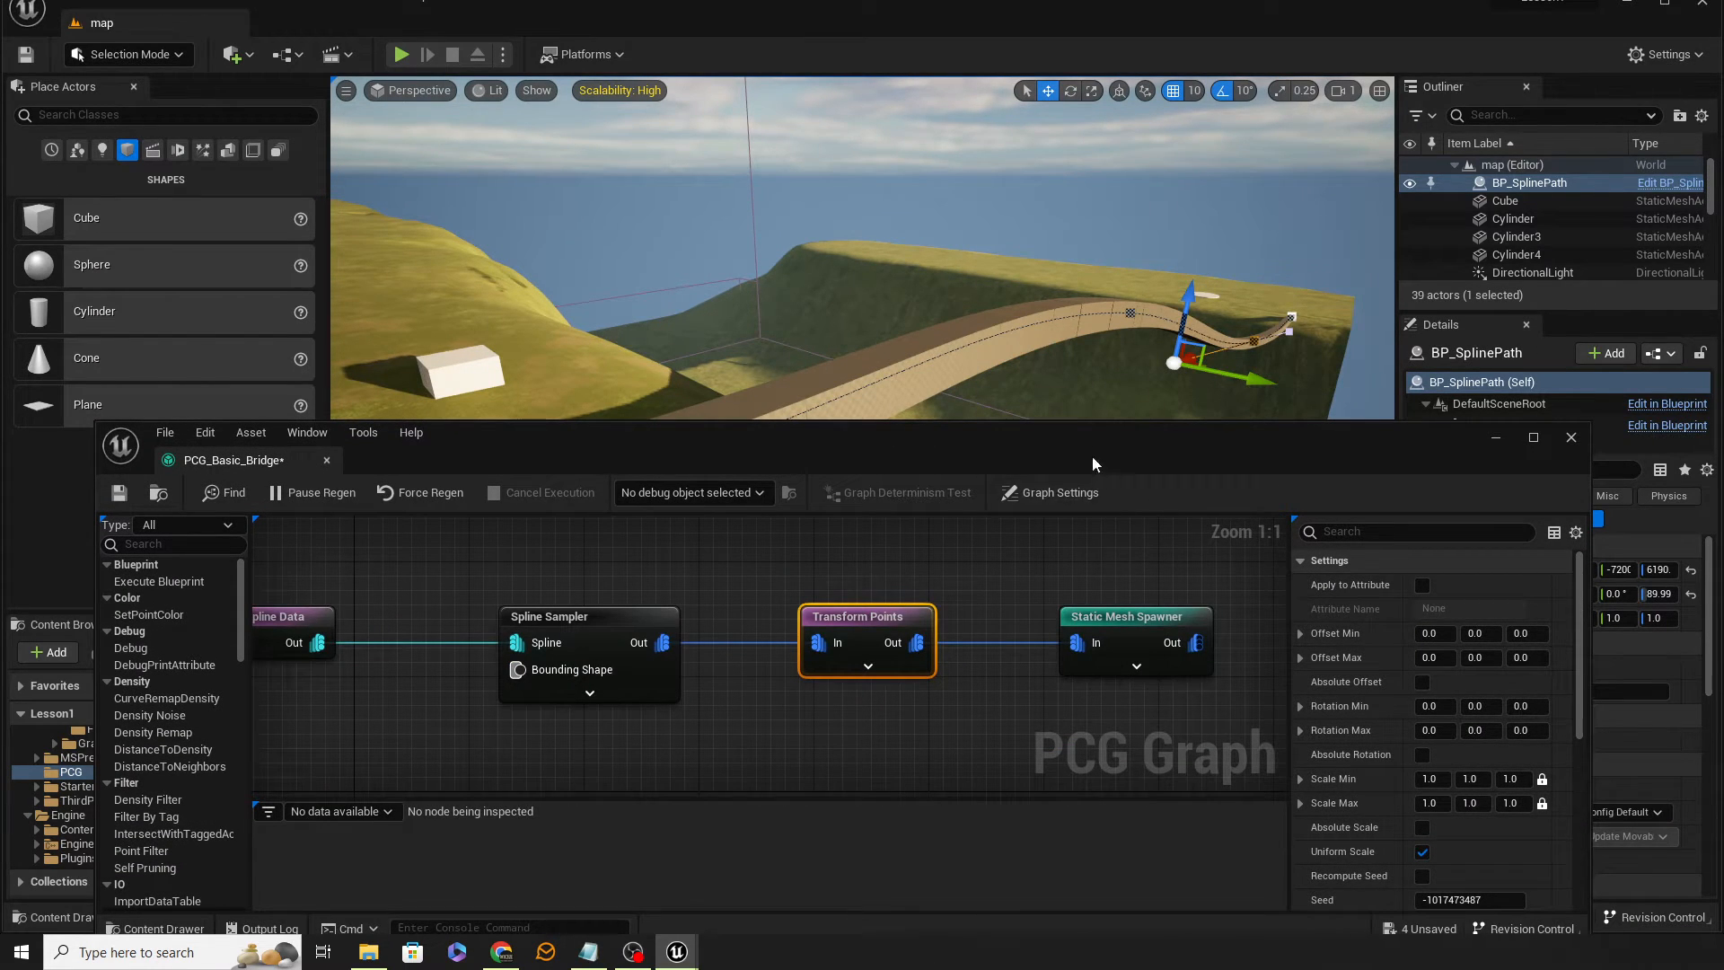
pyautogui.click(1419, 855)
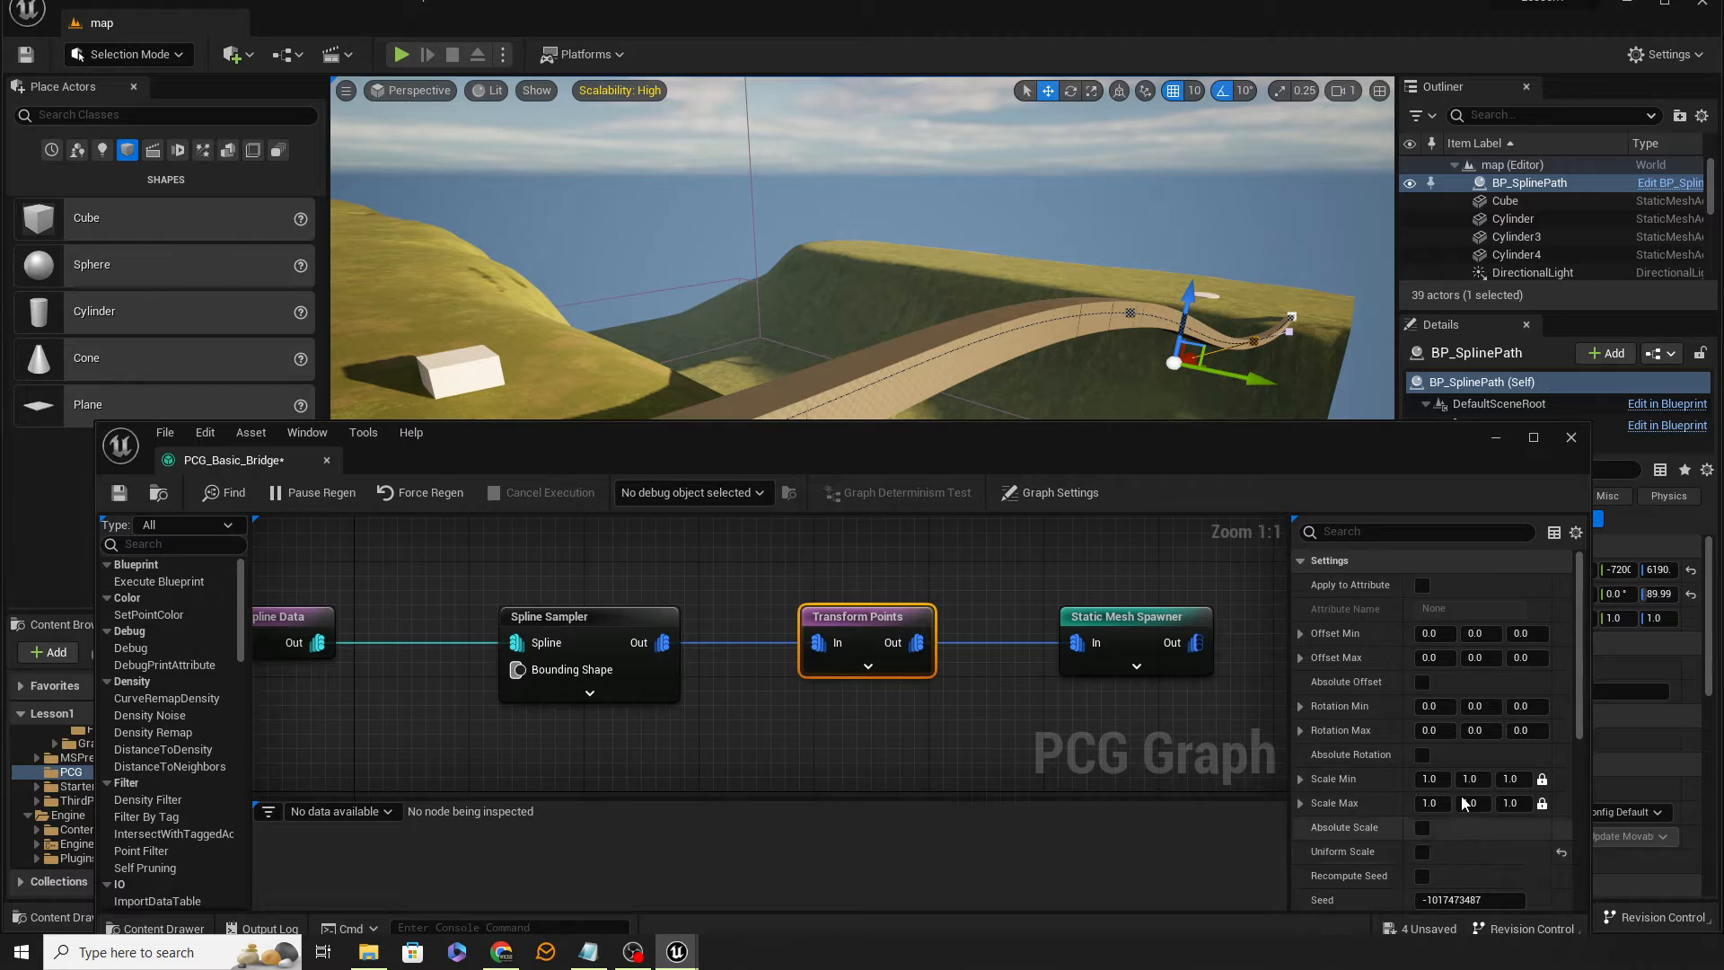
# Try setting the Transform Points node's Scale Min and Scale Max to 0.1 on all axes
pyautogui.click(1512, 780)
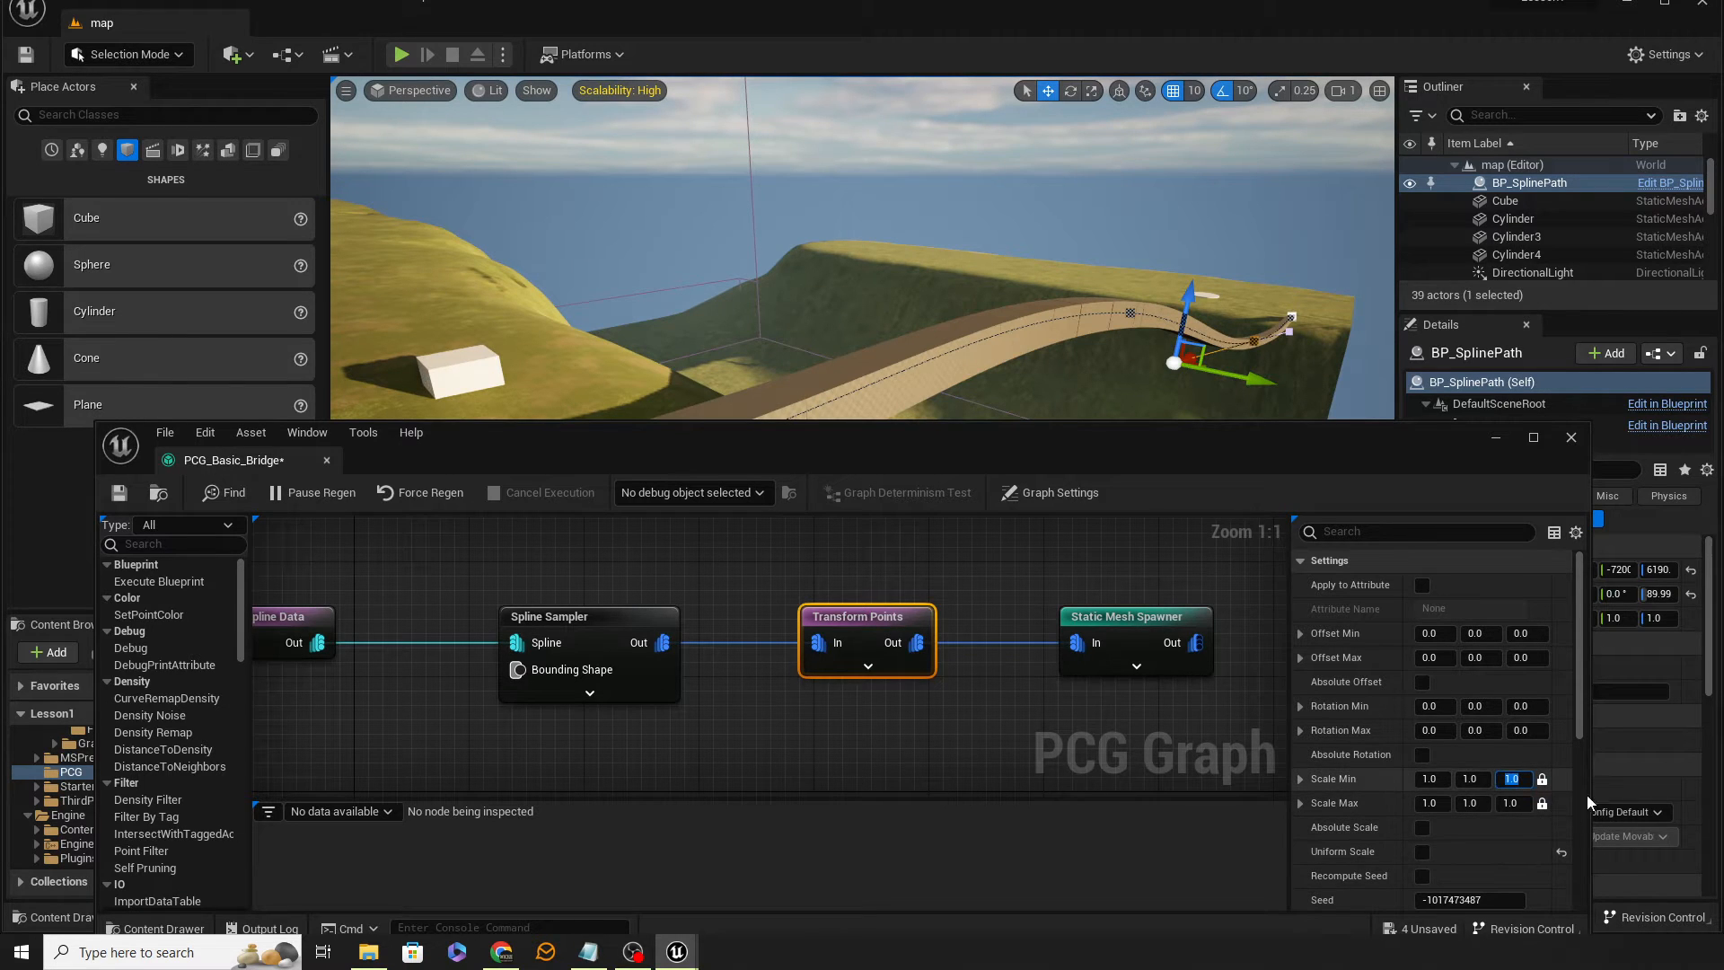
pyautogui.write('0.1')
pyautogui.press('Return')
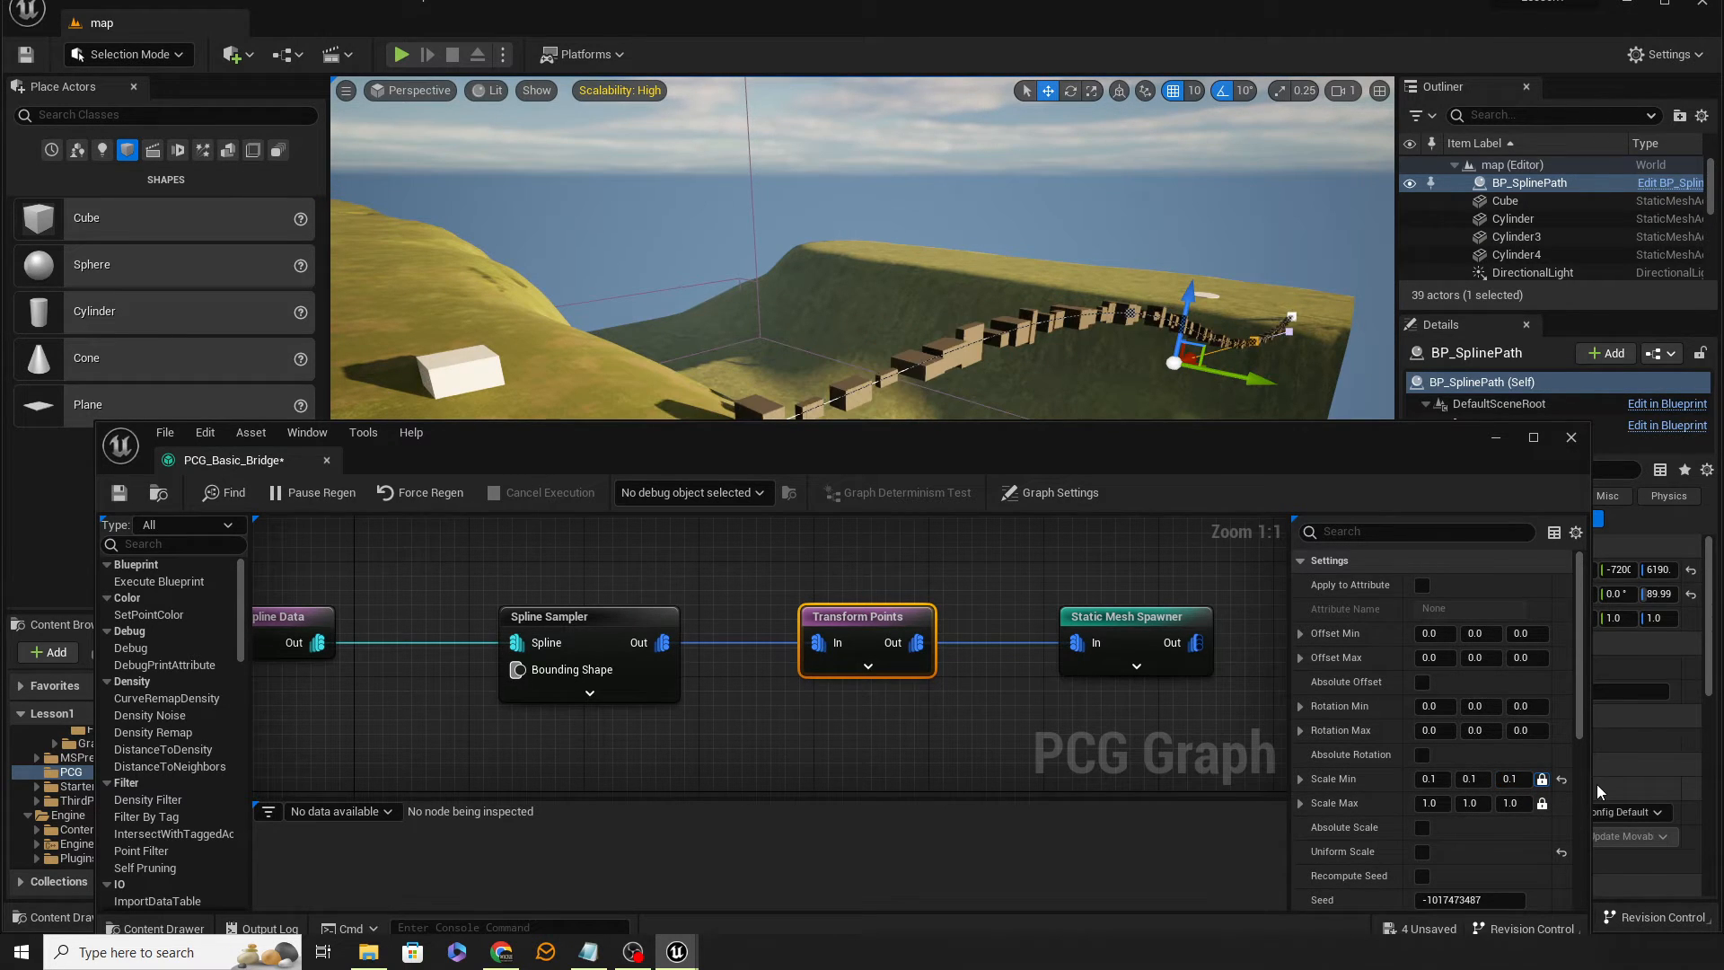
pyautogui.press('Tab')
pyautogui.press('Tab')
pyautogui.press('Tab')
pyautogui.write('0.1')
pyautogui.press('Return')
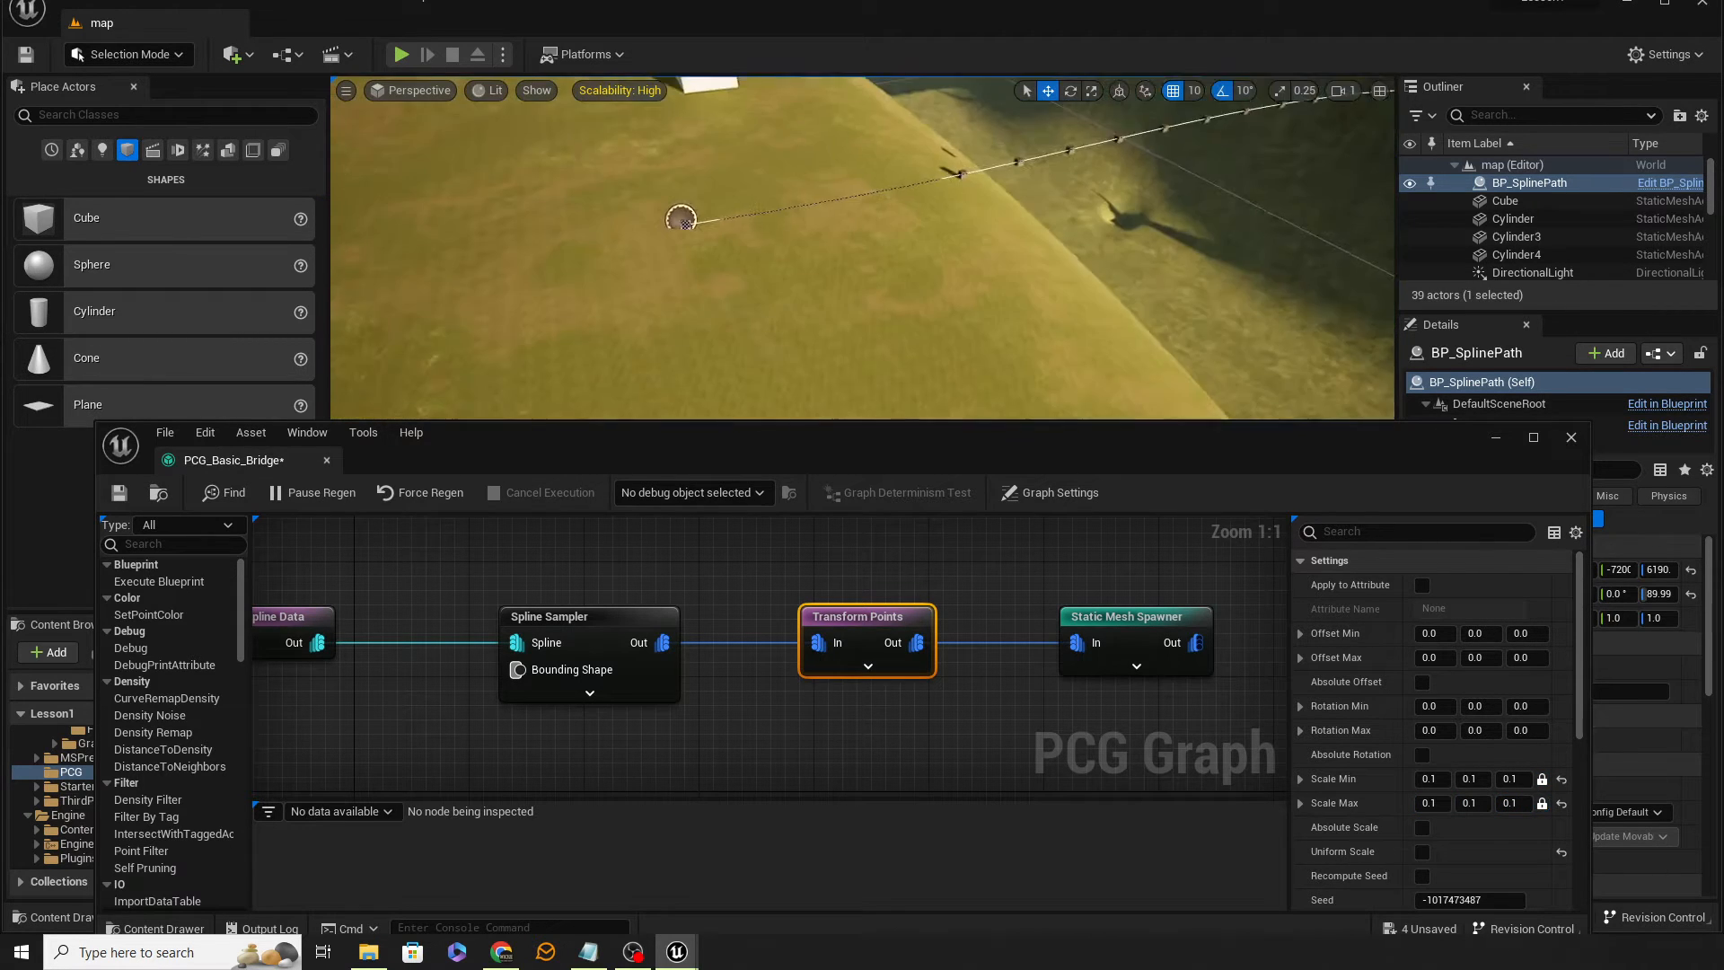
pyautogui.moveTo(1283, 265); pyautogui.dragTo(1282, 310, button='right')
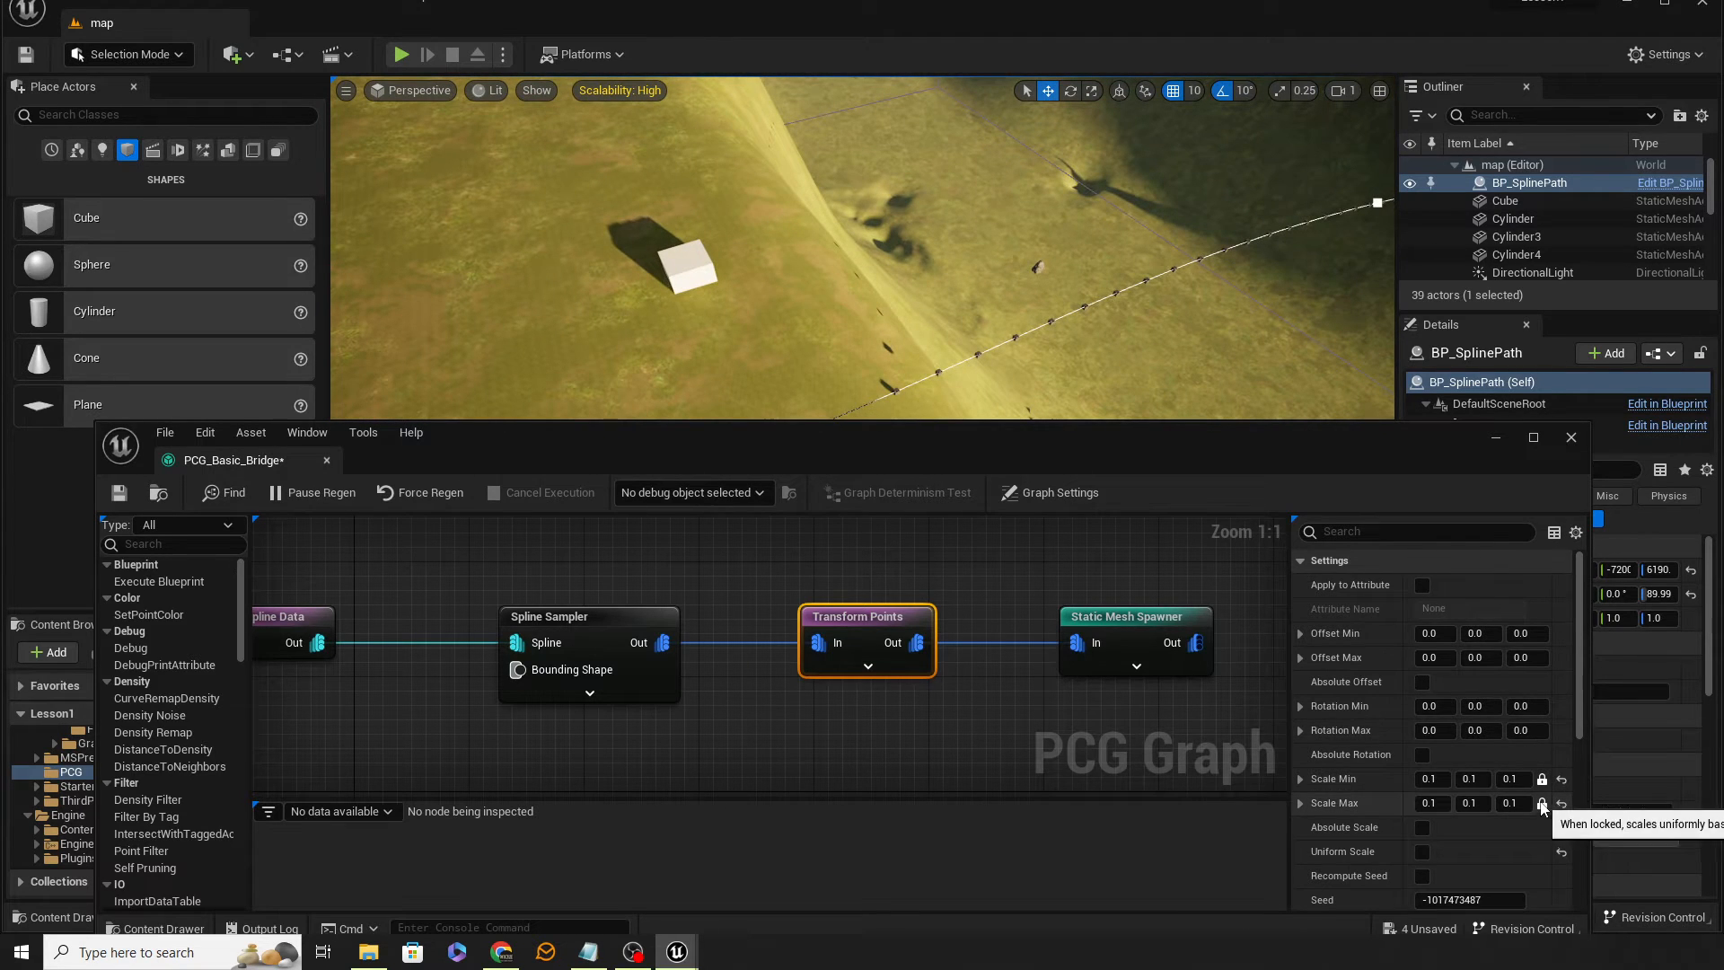
# Undo the all-axis Scale Min and Scale Max changes on the Transform Points node
pyautogui.hotkey('ctrl', 'z')
pyautogui.hotkey('ctrl', 'z')
pyautogui.hotkey('ctrl', 'z')
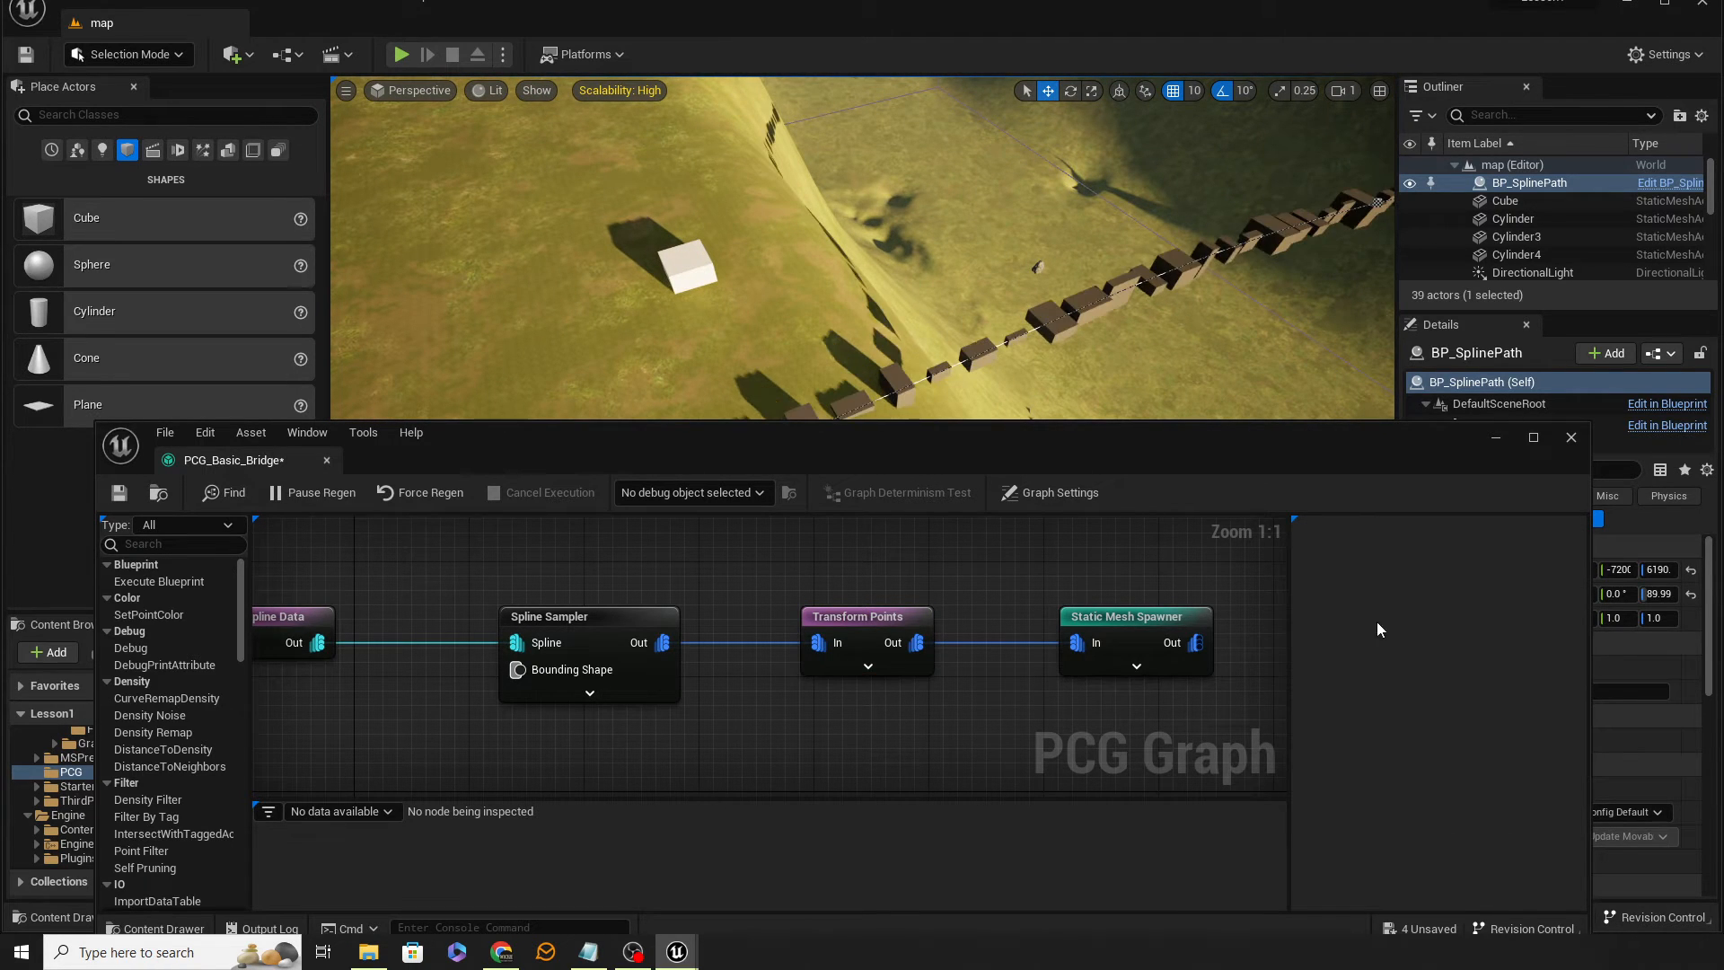
pyautogui.hotkey('ctrl', 'z')
pyautogui.hotkey('ctrl', 'z')
pyautogui.hotkey('ctrl', 'z')
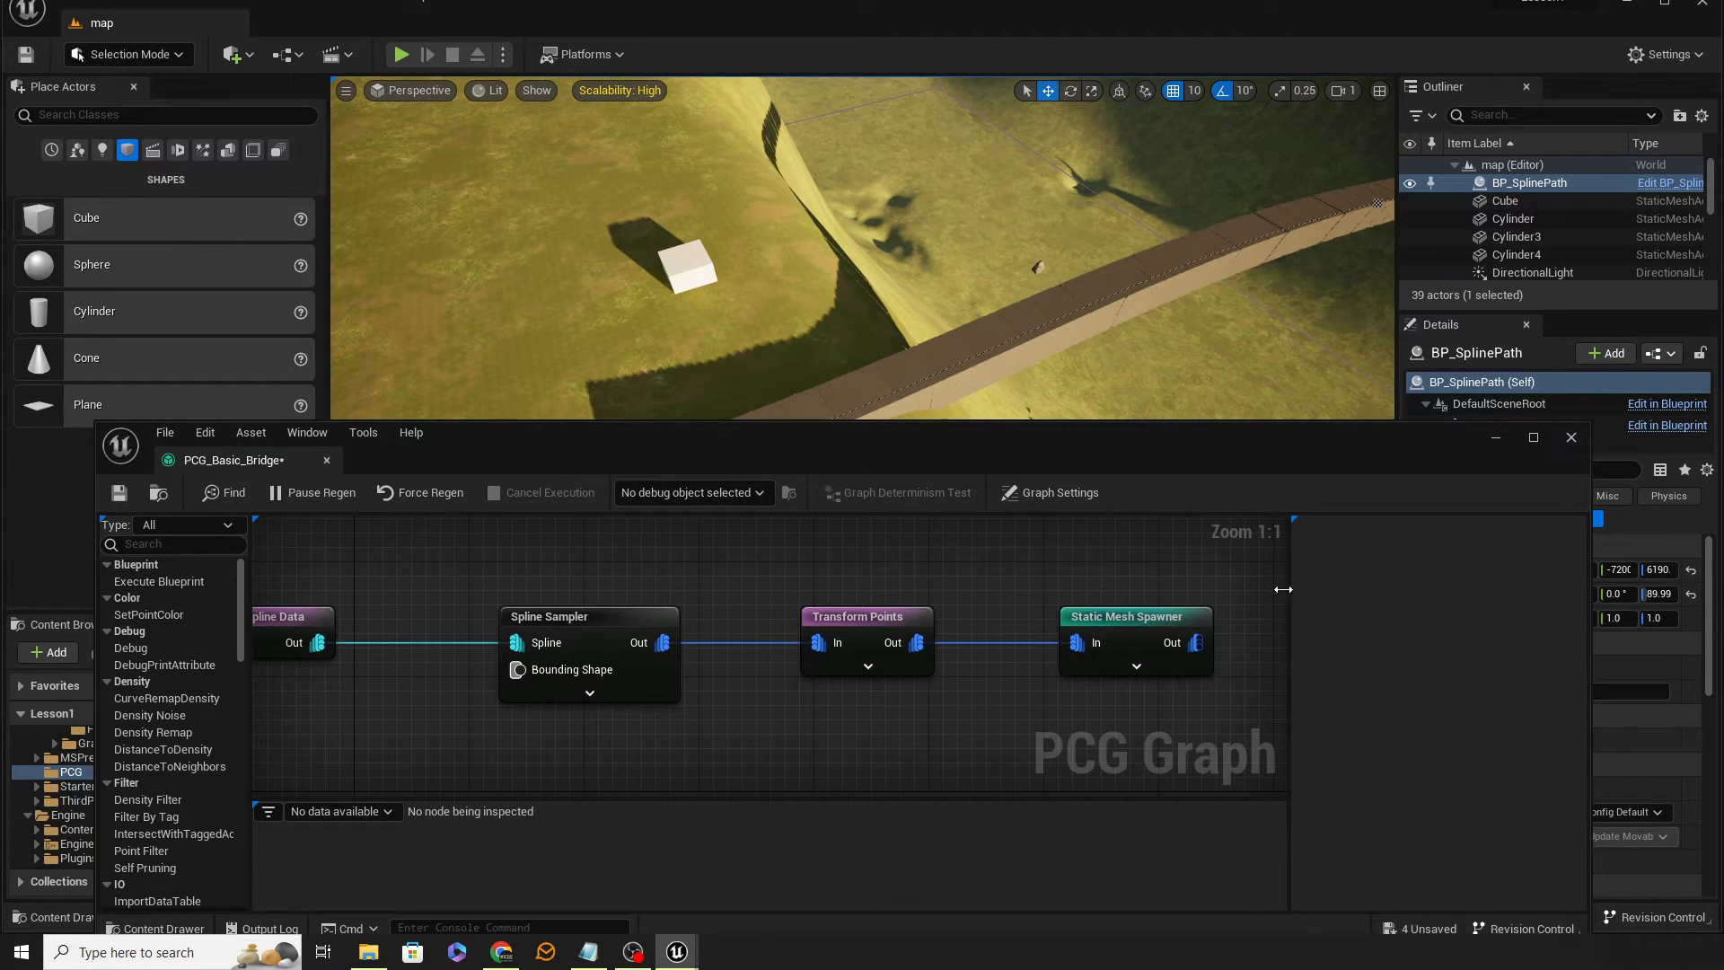
# Unlock the Transform Points node's Scale Min and Scale Max proportions and set Z to 0.1 for both
pyautogui.click(865, 612)
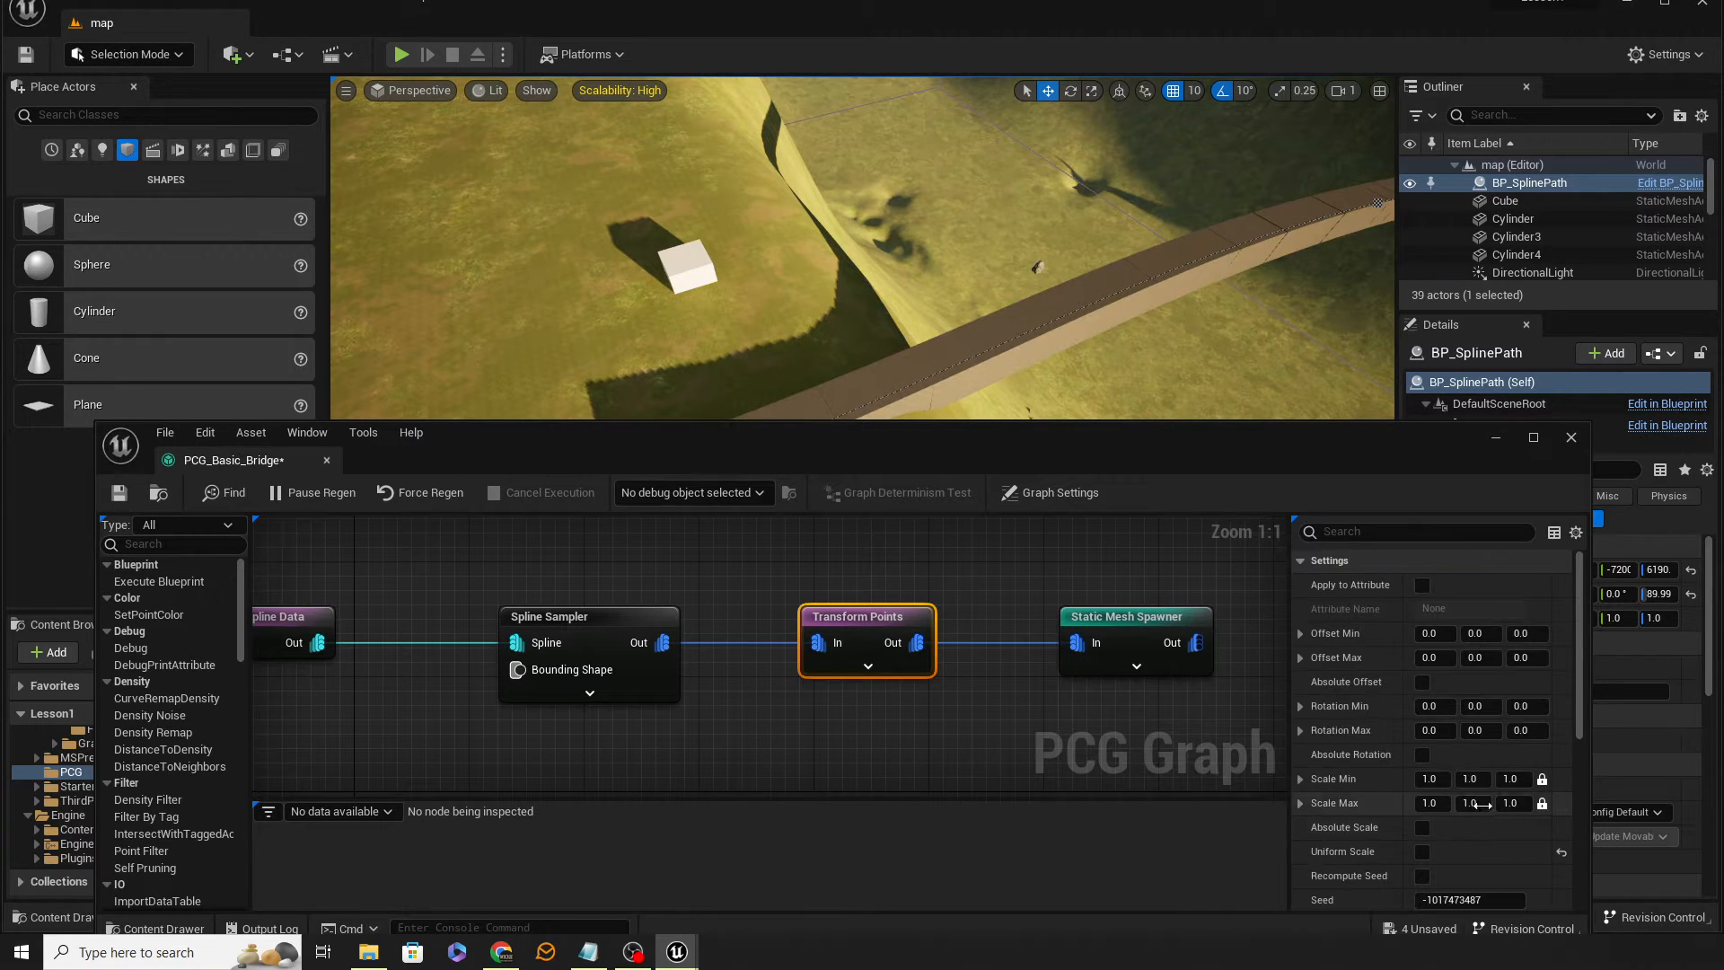
pyautogui.click(1542, 803)
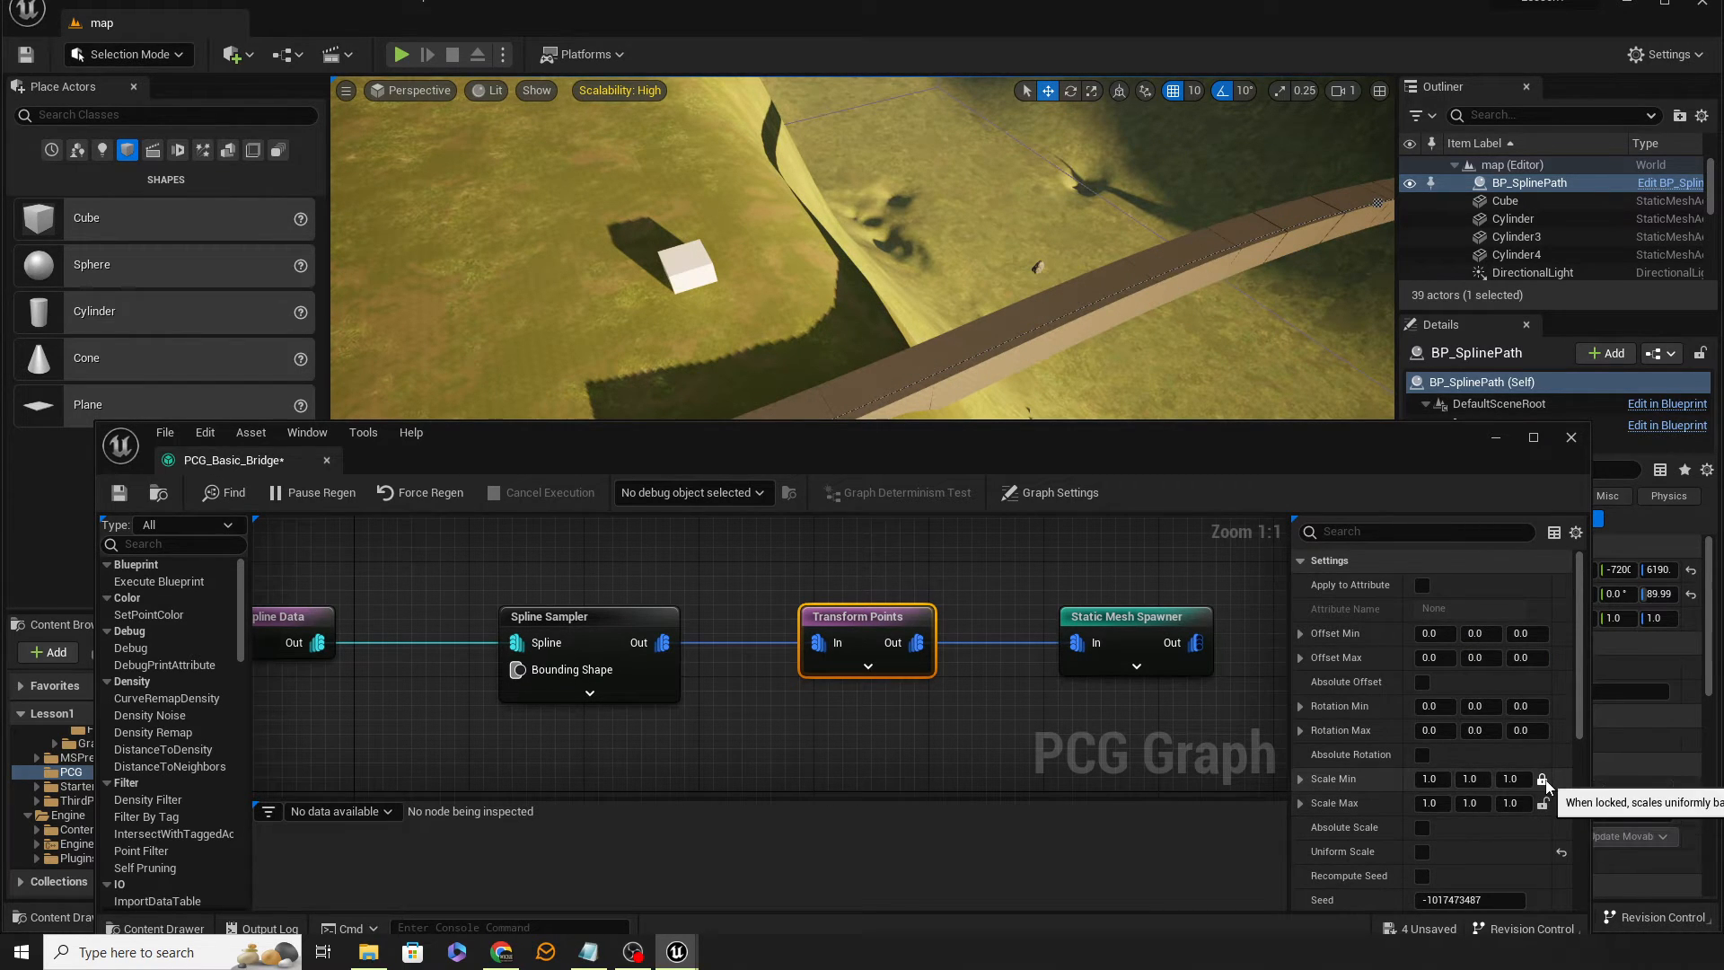
pyautogui.click(1542, 779)
pyautogui.click(1517, 780)
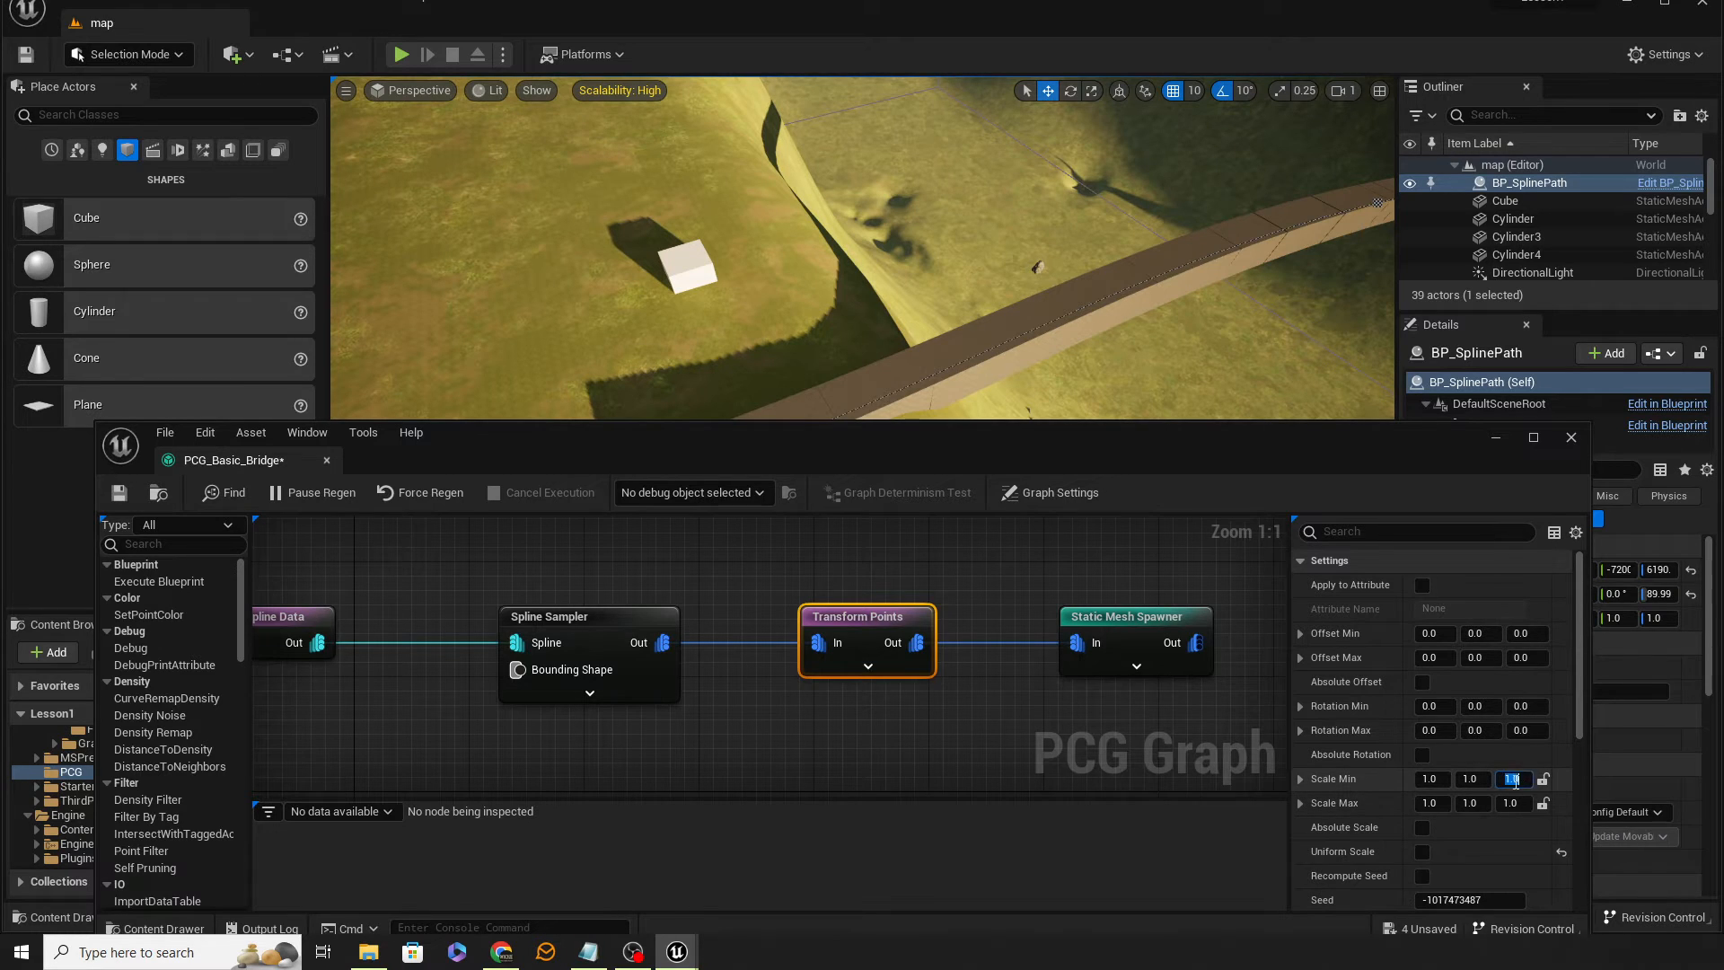
pyautogui.write('0.1')
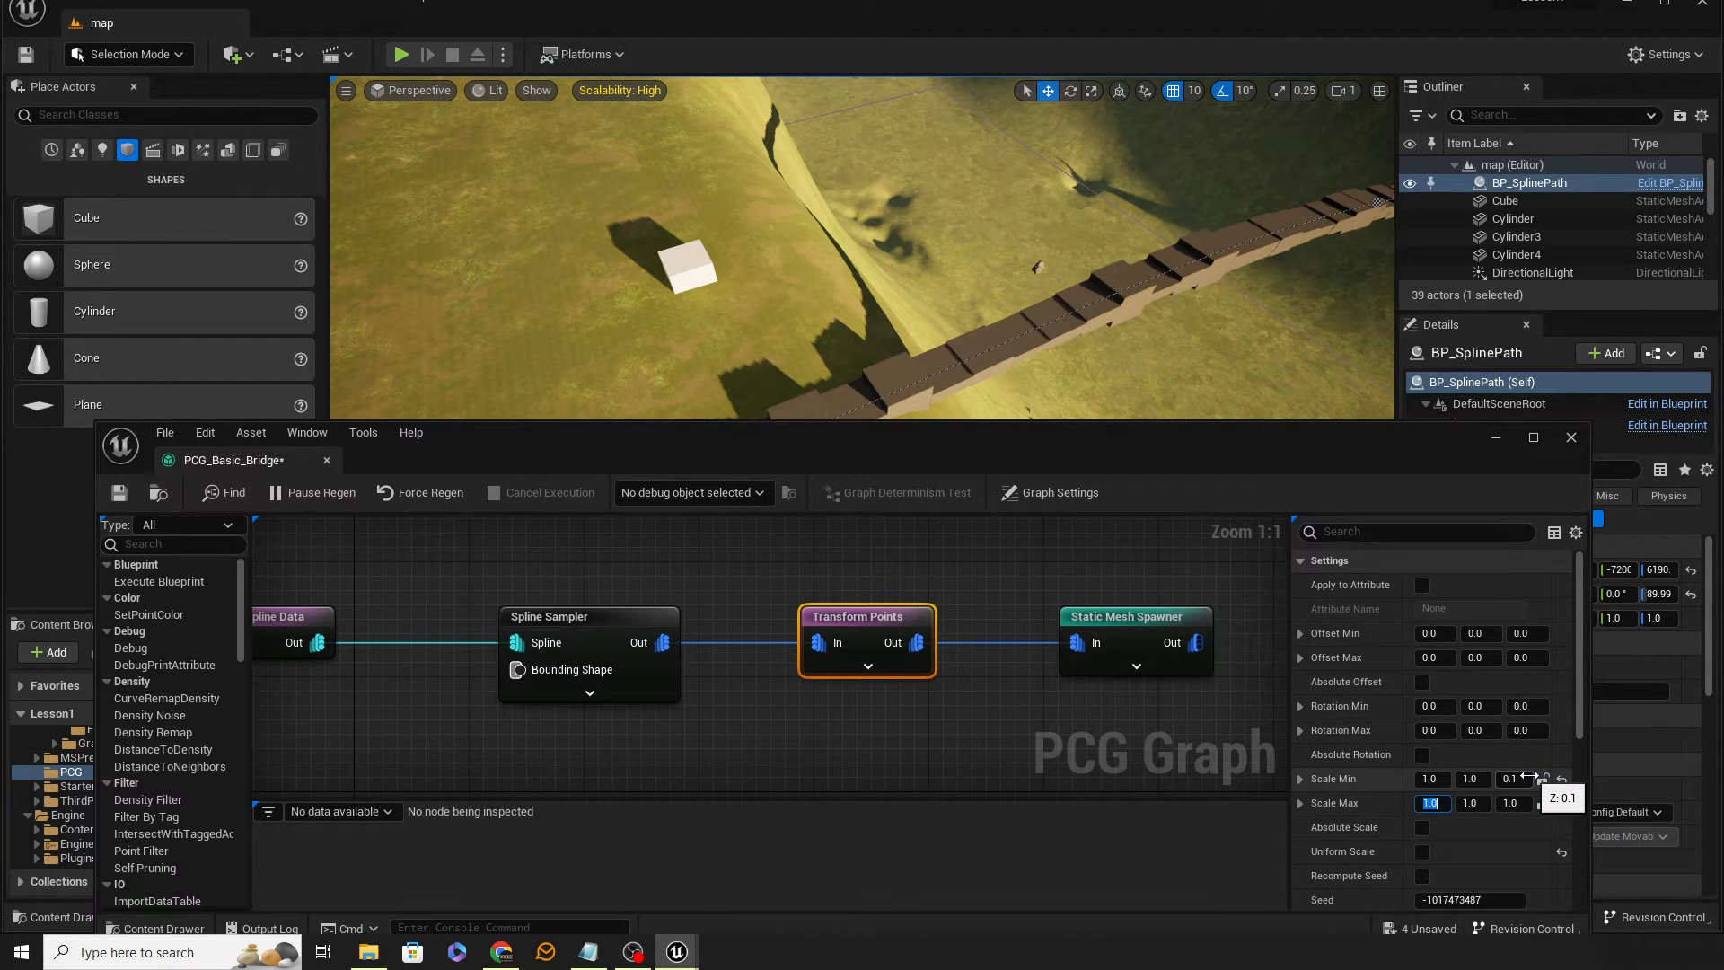
pyautogui.press('Tab')
pyautogui.press('Tab')
pyautogui.write('0.1')
pyautogui.press('Return')
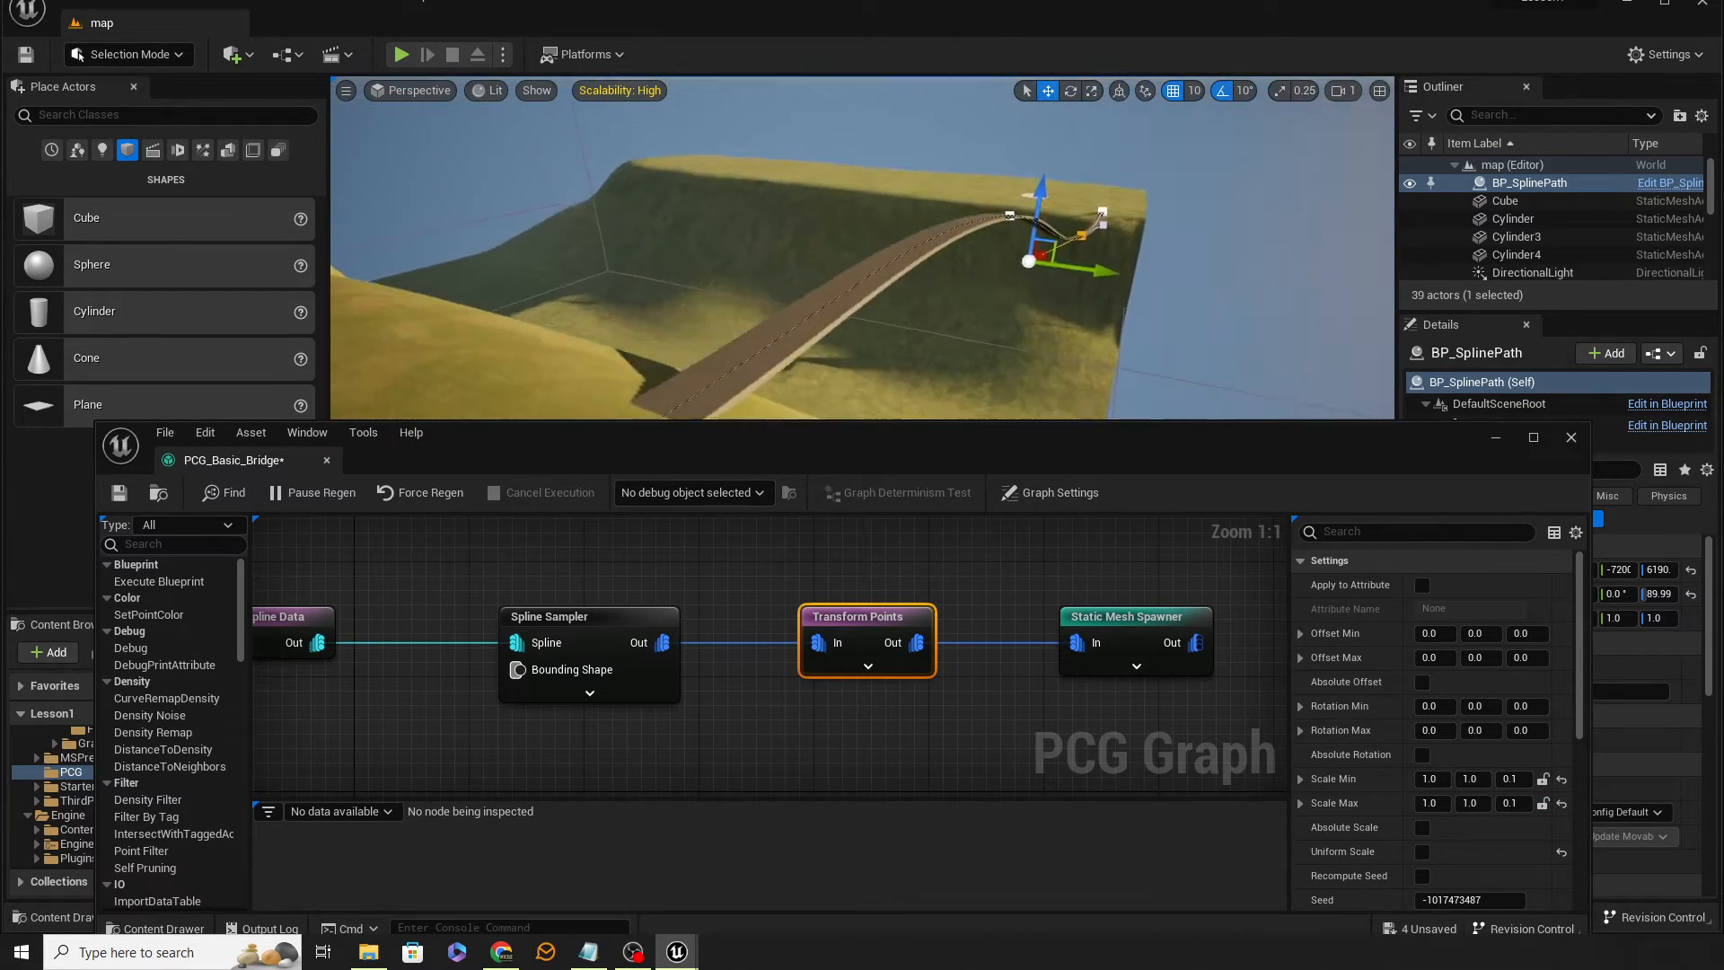
# Close the gaps between the bridge planks by setting X to 1.2 in both Scale Min and Scale Max
pyautogui.moveTo(862, 251); pyautogui.dragTo(908, 305, button='right')
pyautogui.moveTo(924, 143); pyautogui.dragTo(922, 155)
pyautogui.moveTo(862, 251); pyautogui.dragTo(840, 224, button='right')
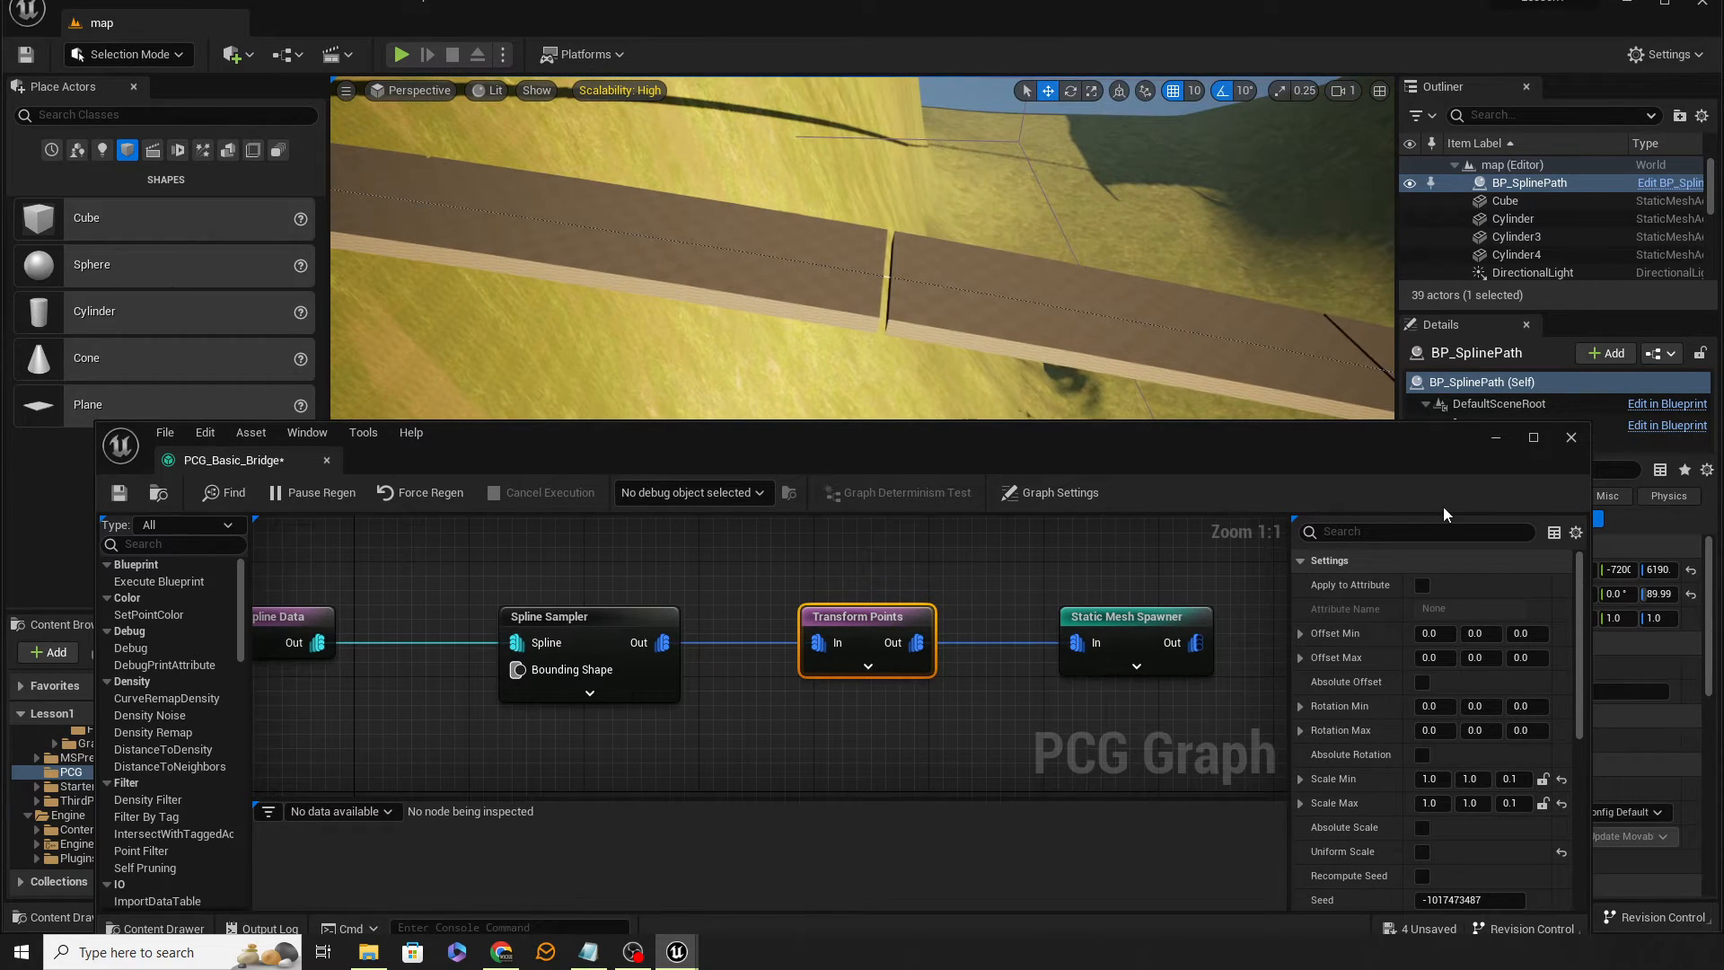
pyautogui.click(1447, 779)
pyautogui.write('1.2')
pyautogui.press('Tab')
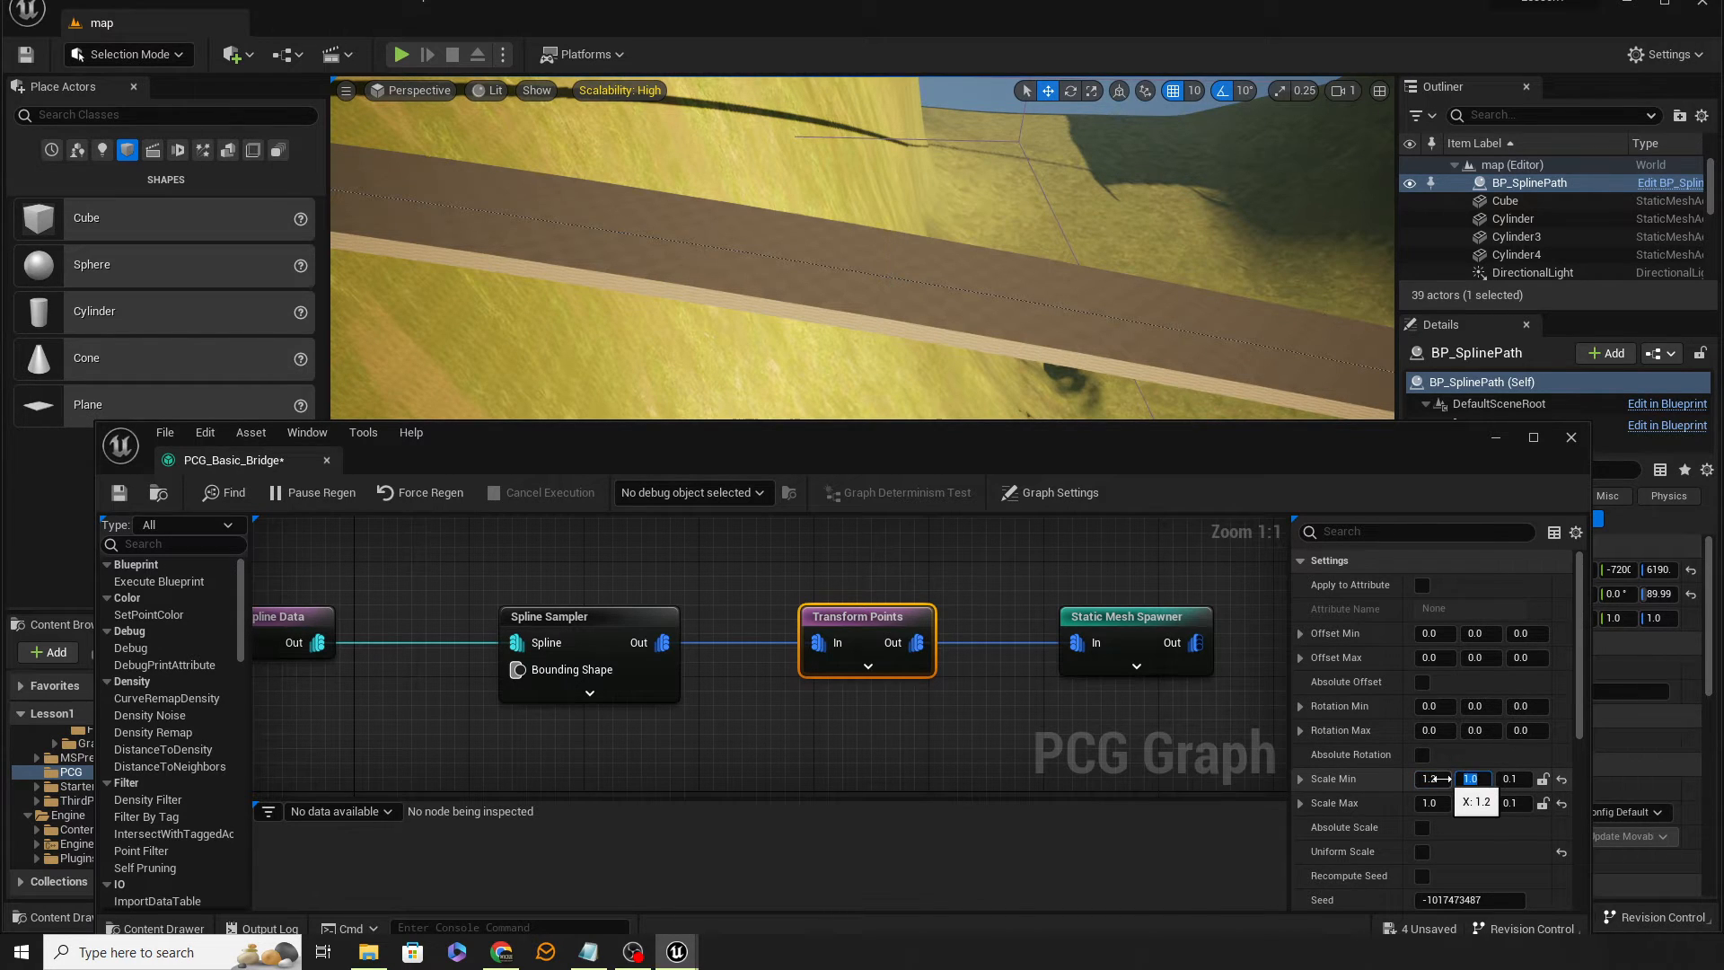
pyautogui.press('Tab')
pyautogui.press('Tab')
pyautogui.moveTo(1202, 216); pyautogui.dragTo(1244, 216, button='right')
pyautogui.moveTo(952, 166); pyautogui.dragTo(968, 161, button='right')
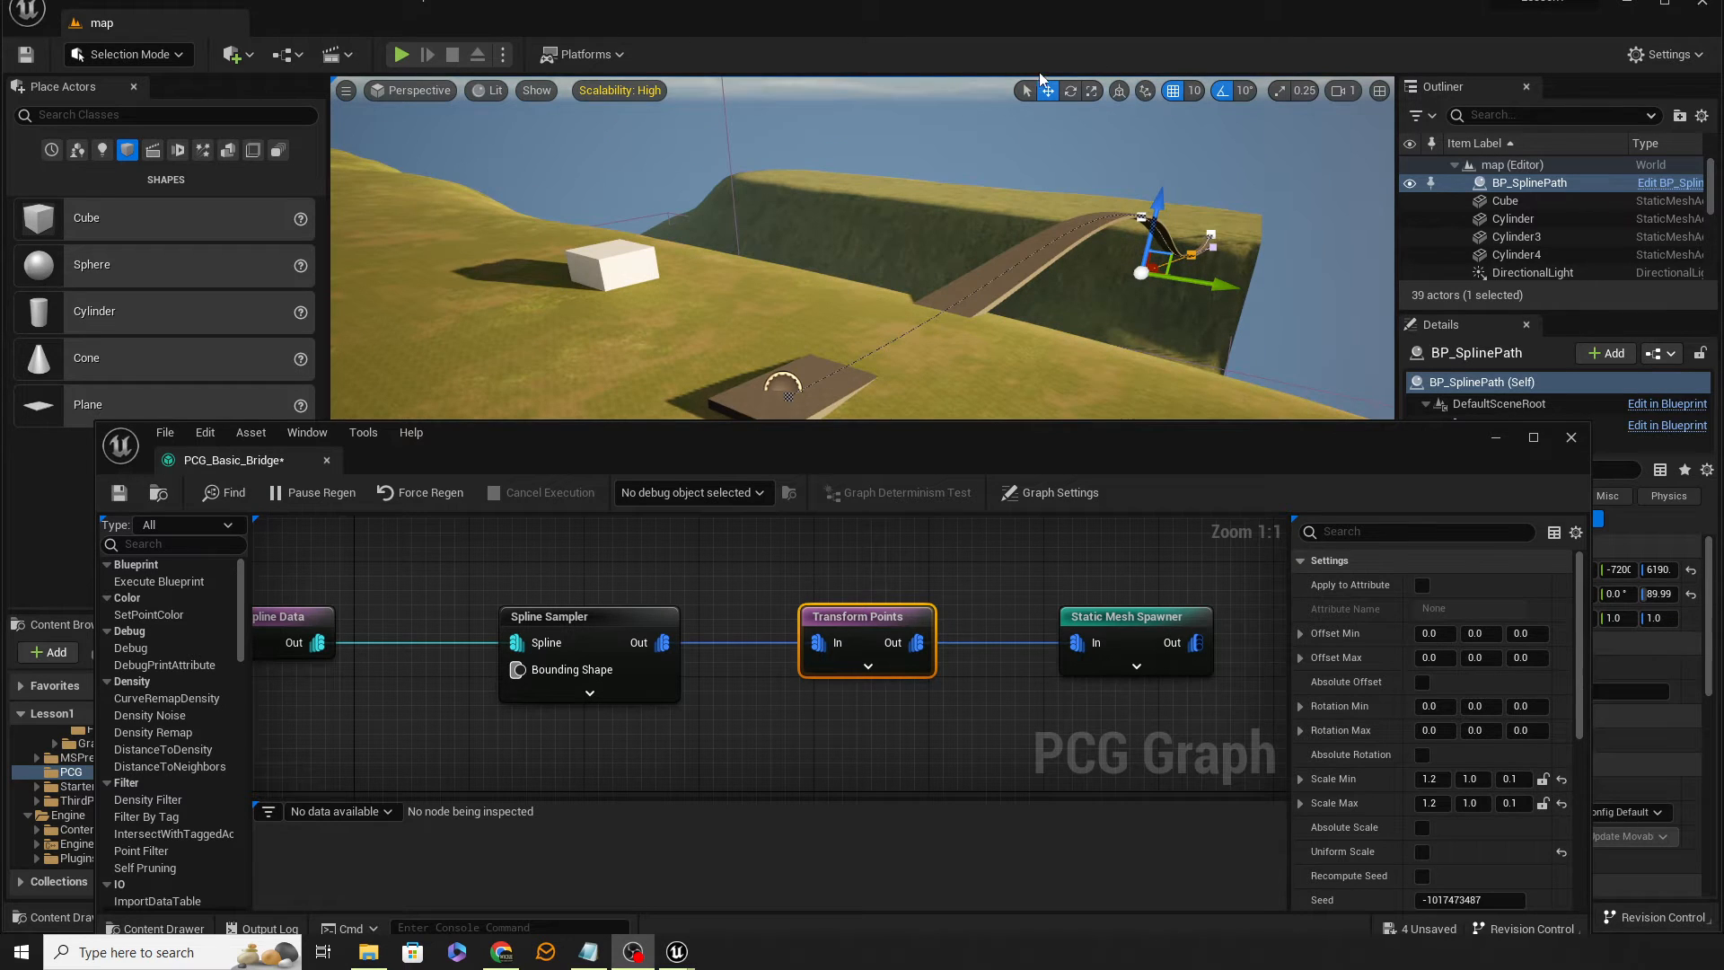
pyautogui.moveTo(886, 360); pyautogui.dragTo(780, 376, button='right')
pyautogui.moveTo(962, 232); pyautogui.dragTo(988, 212, button='right')
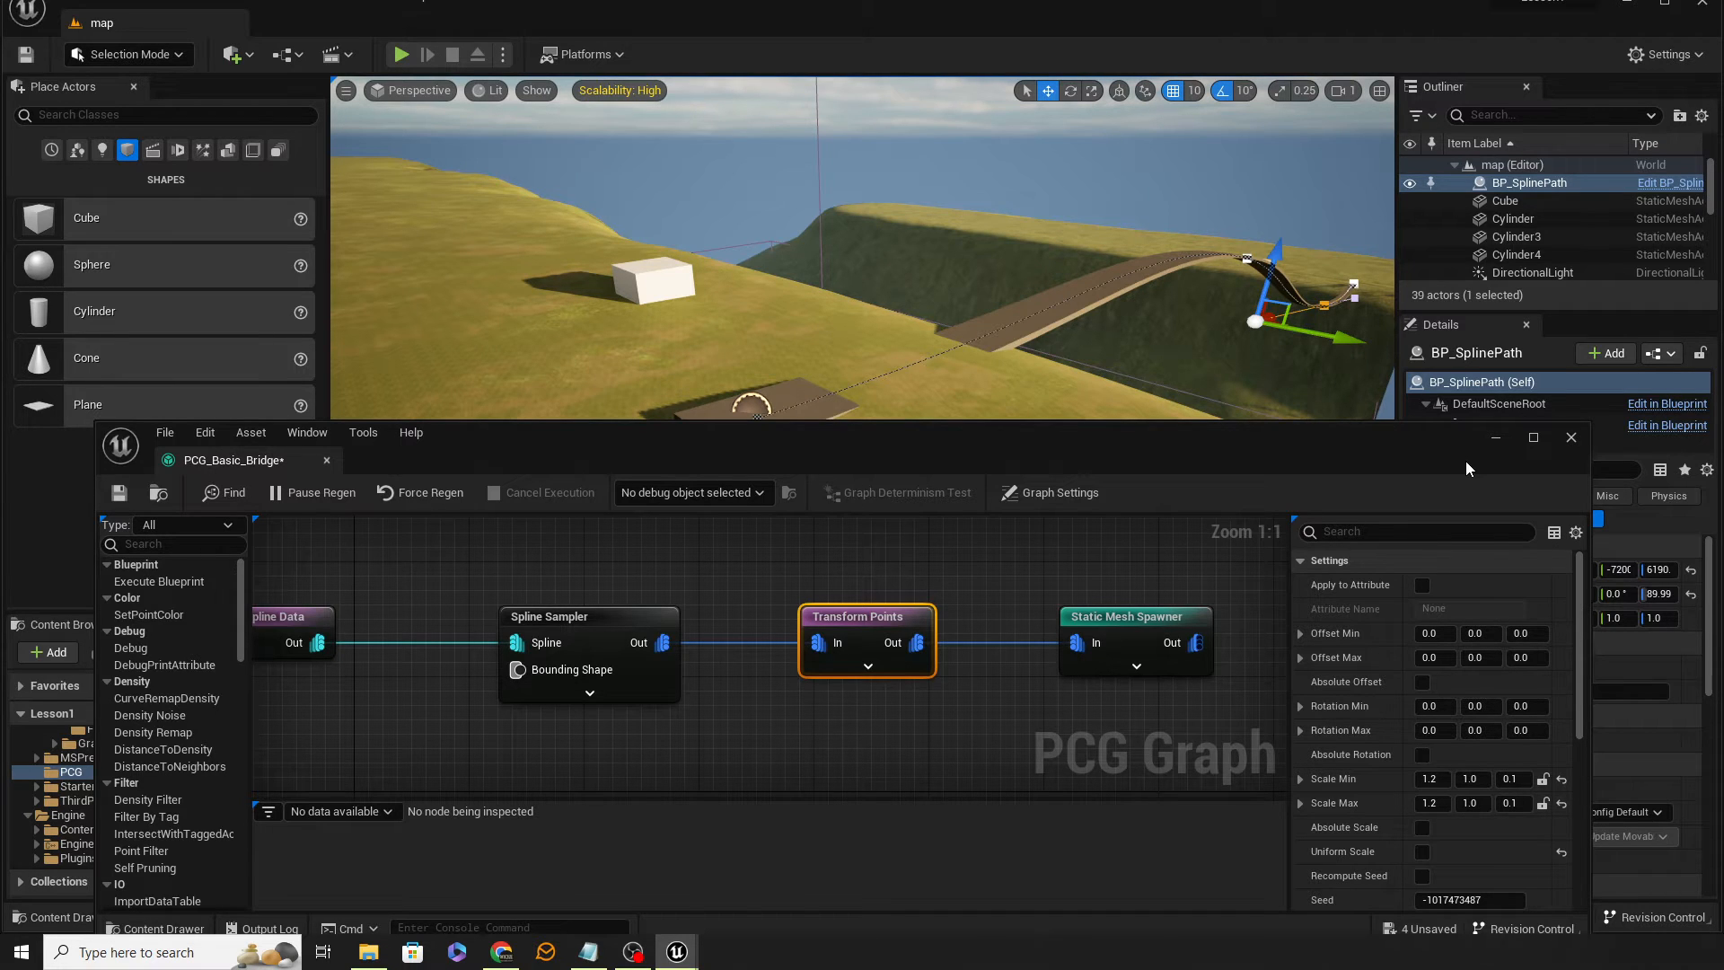
# Duplicate the Spline Sampler, Transform Points and Static Mesh Spawner chain below the original and feed it from Get Spline Data
pyautogui.moveTo(844, 643); pyautogui.dragTo(932, 625, button='right')
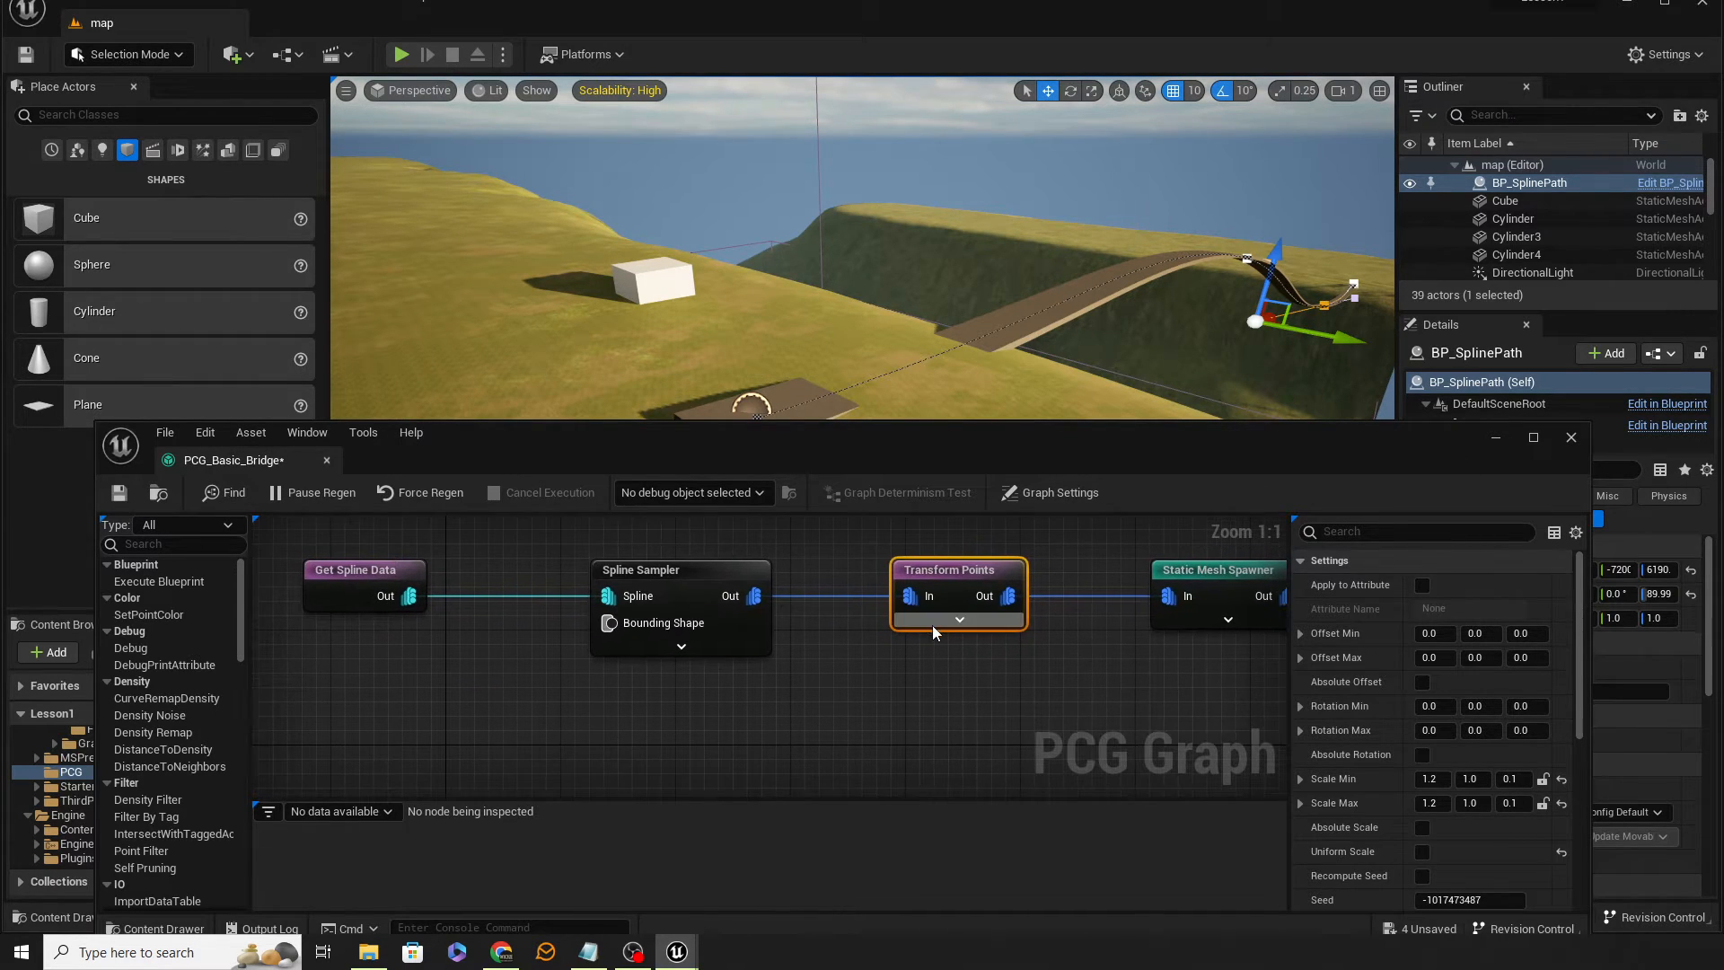
pyautogui.moveTo(856, 678); pyautogui.dragTo(802, 717, button='right')
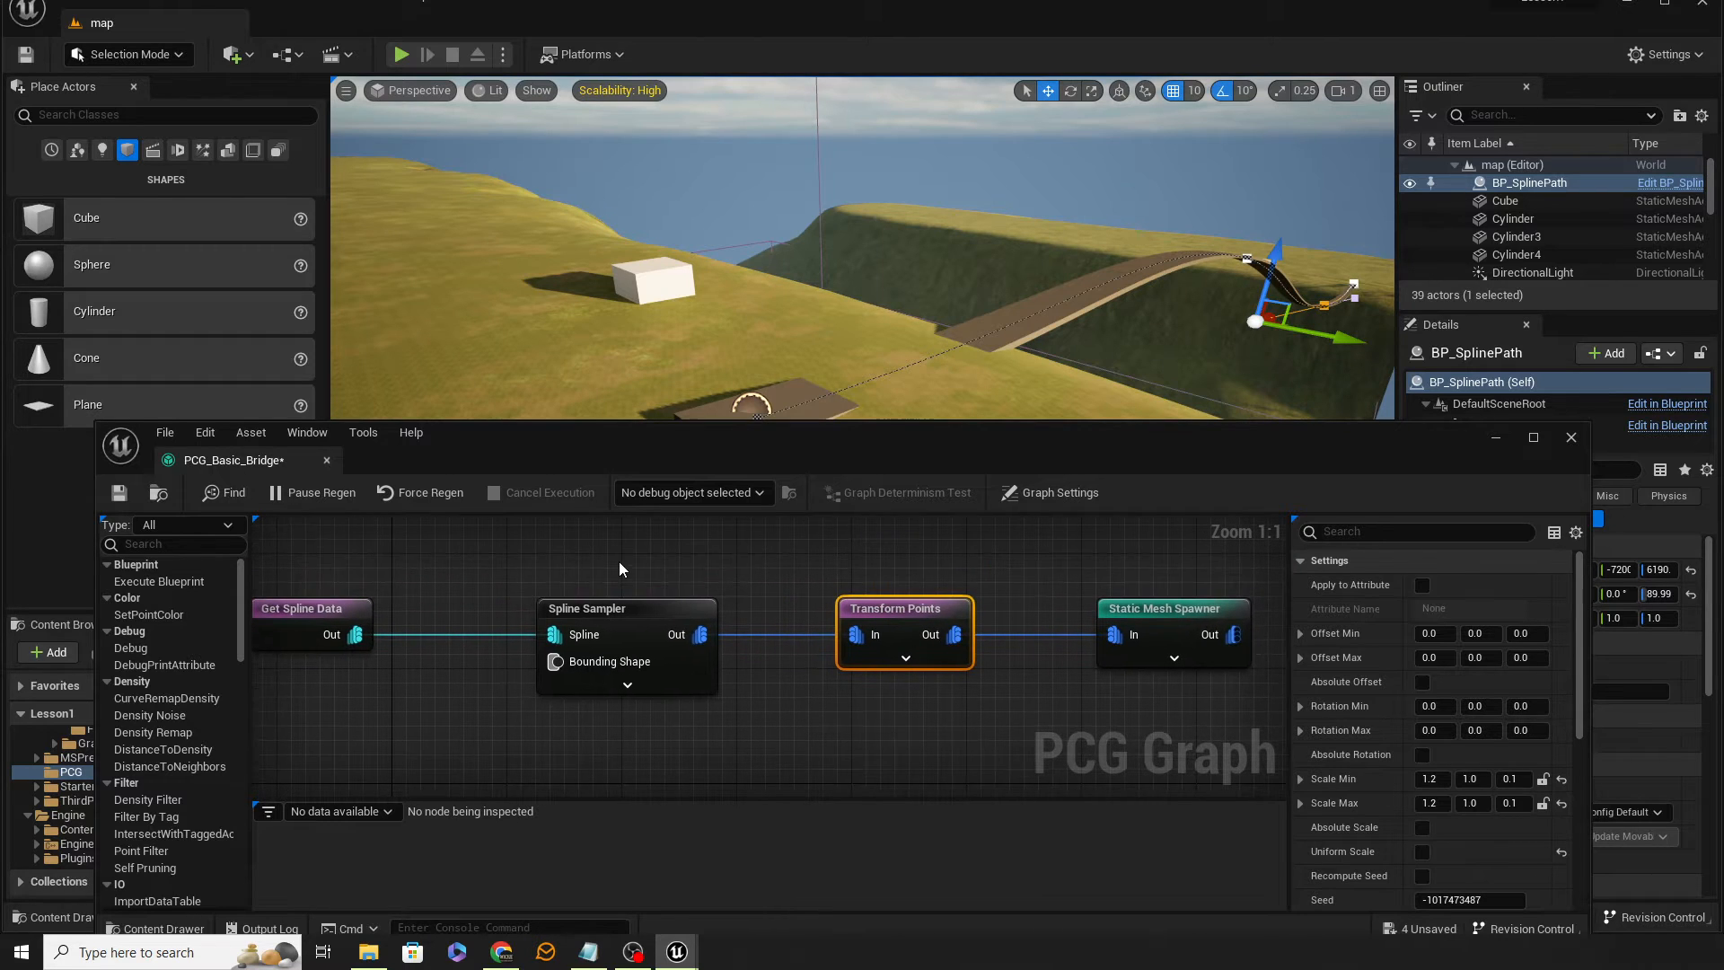
pyautogui.moveTo(775, 590); pyautogui.dragTo(755, 594, button='right')
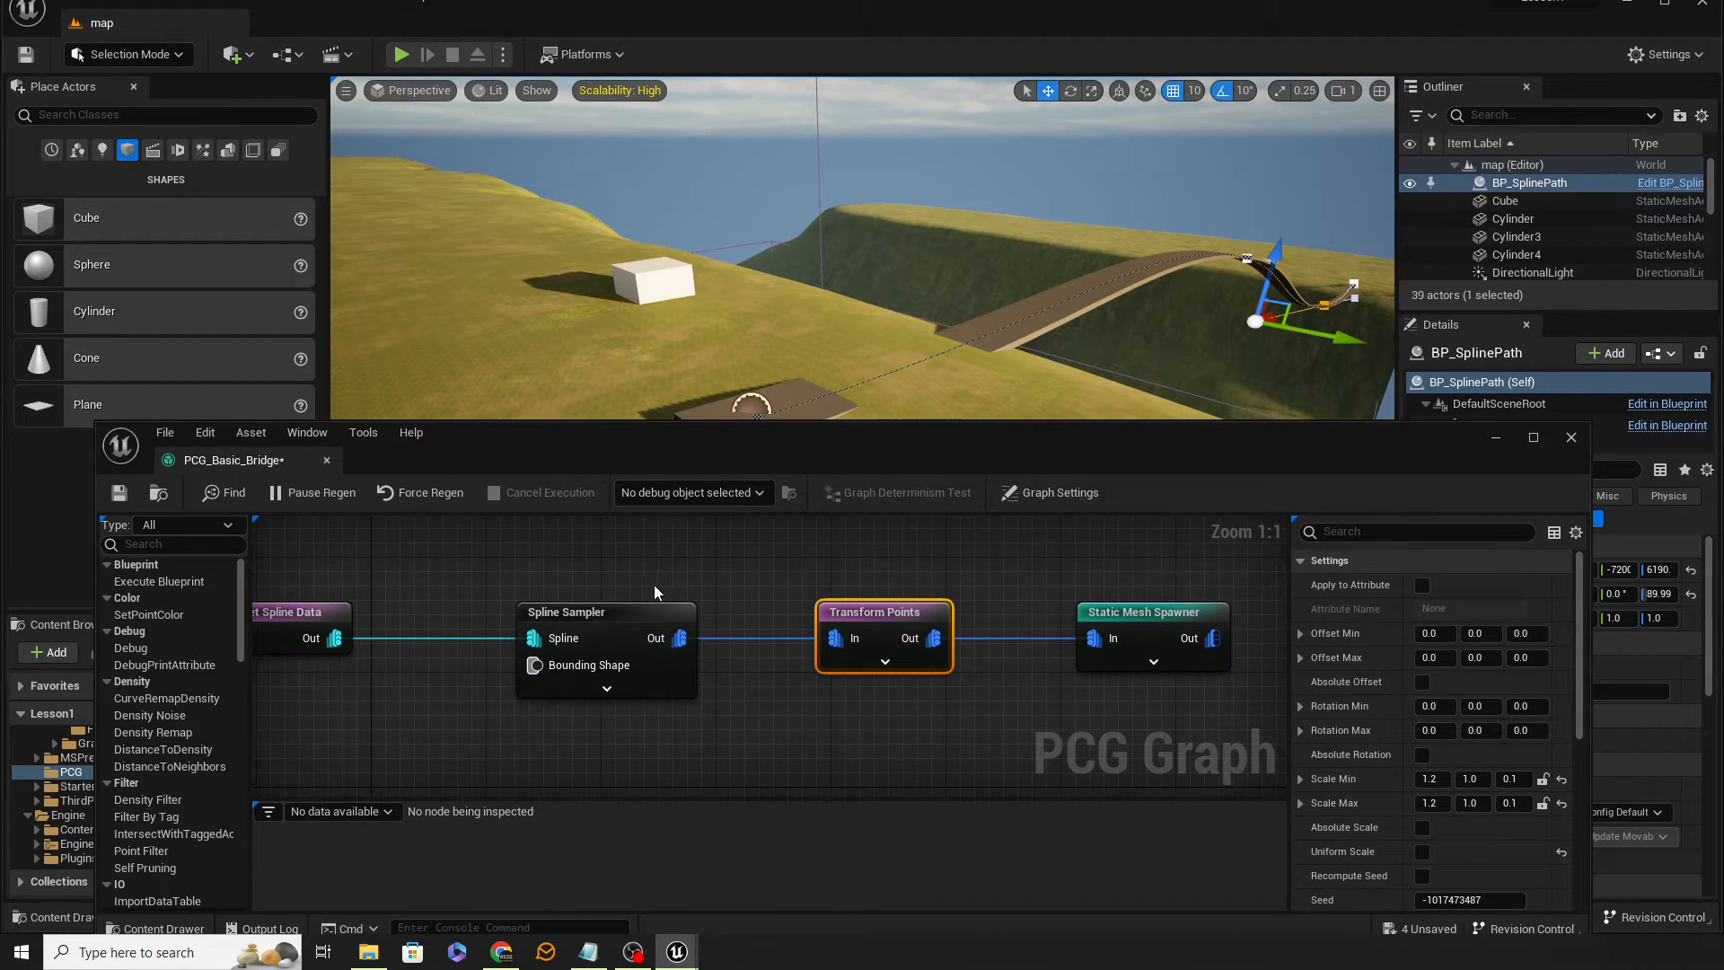
pyautogui.moveTo(682, 564); pyautogui.dragTo(1131, 719)
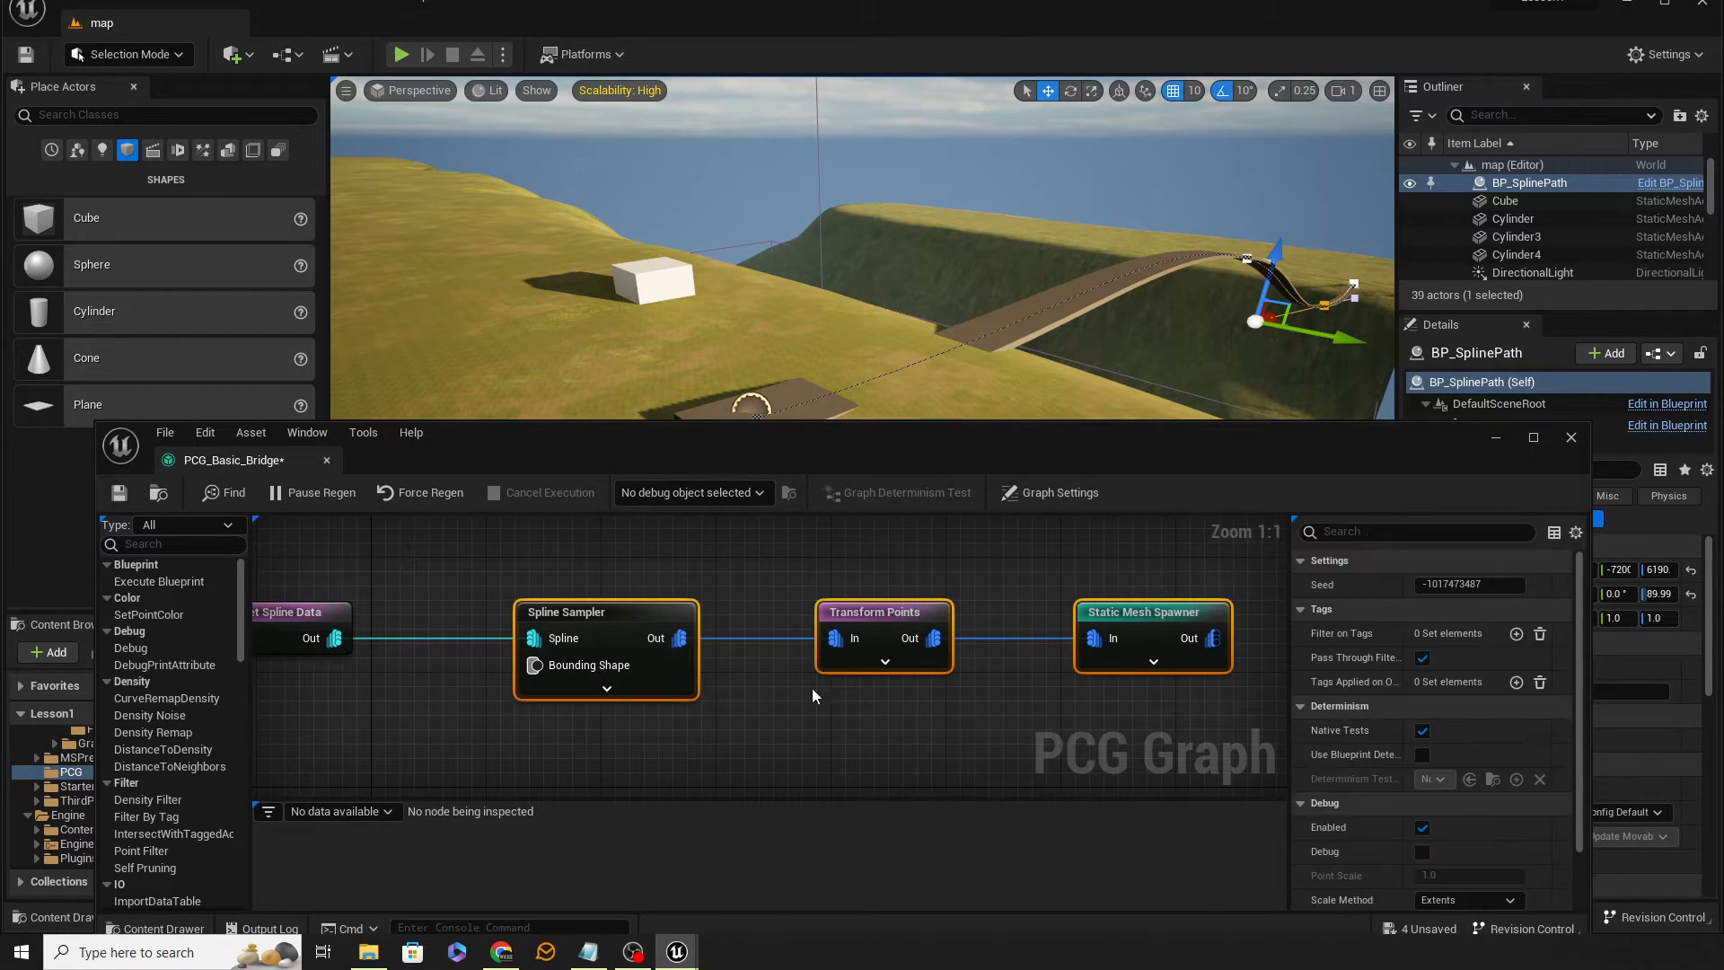
pyautogui.moveTo(812, 688); pyautogui.dragTo(880, 594, button='right')
pyautogui.hotkey('ctrl', 'd')
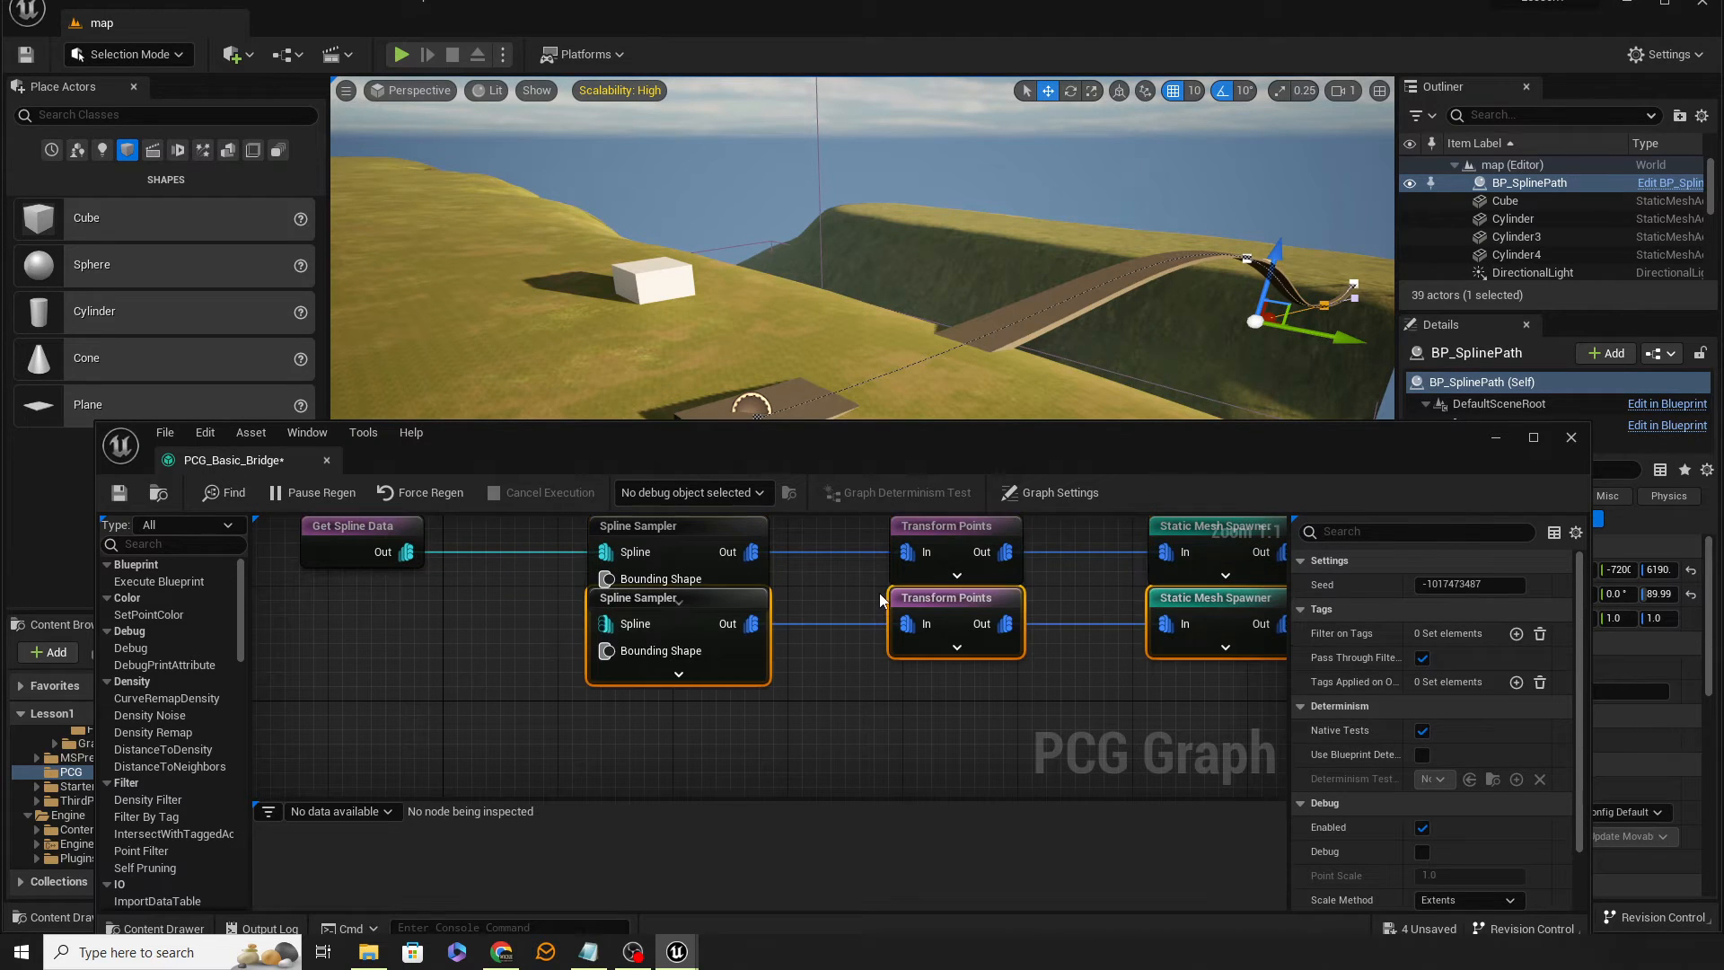
pyautogui.moveTo(743, 622); pyautogui.dragTo(736, 650)
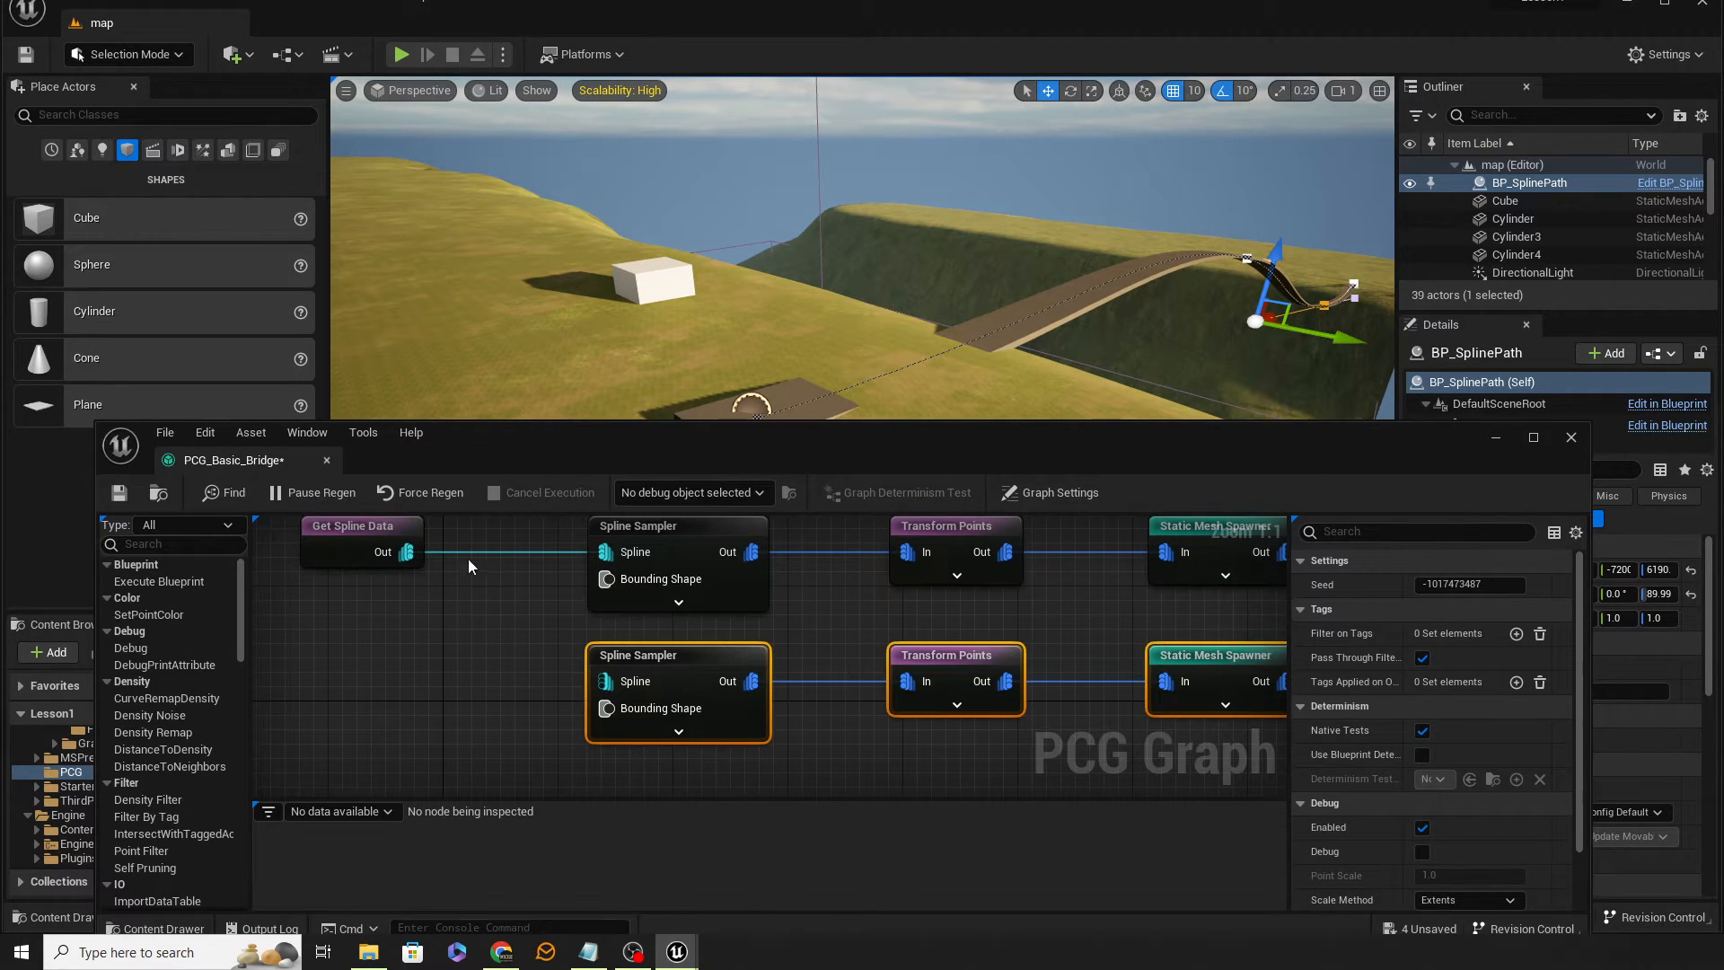
pyautogui.moveTo(406, 551); pyautogui.dragTo(606, 681)
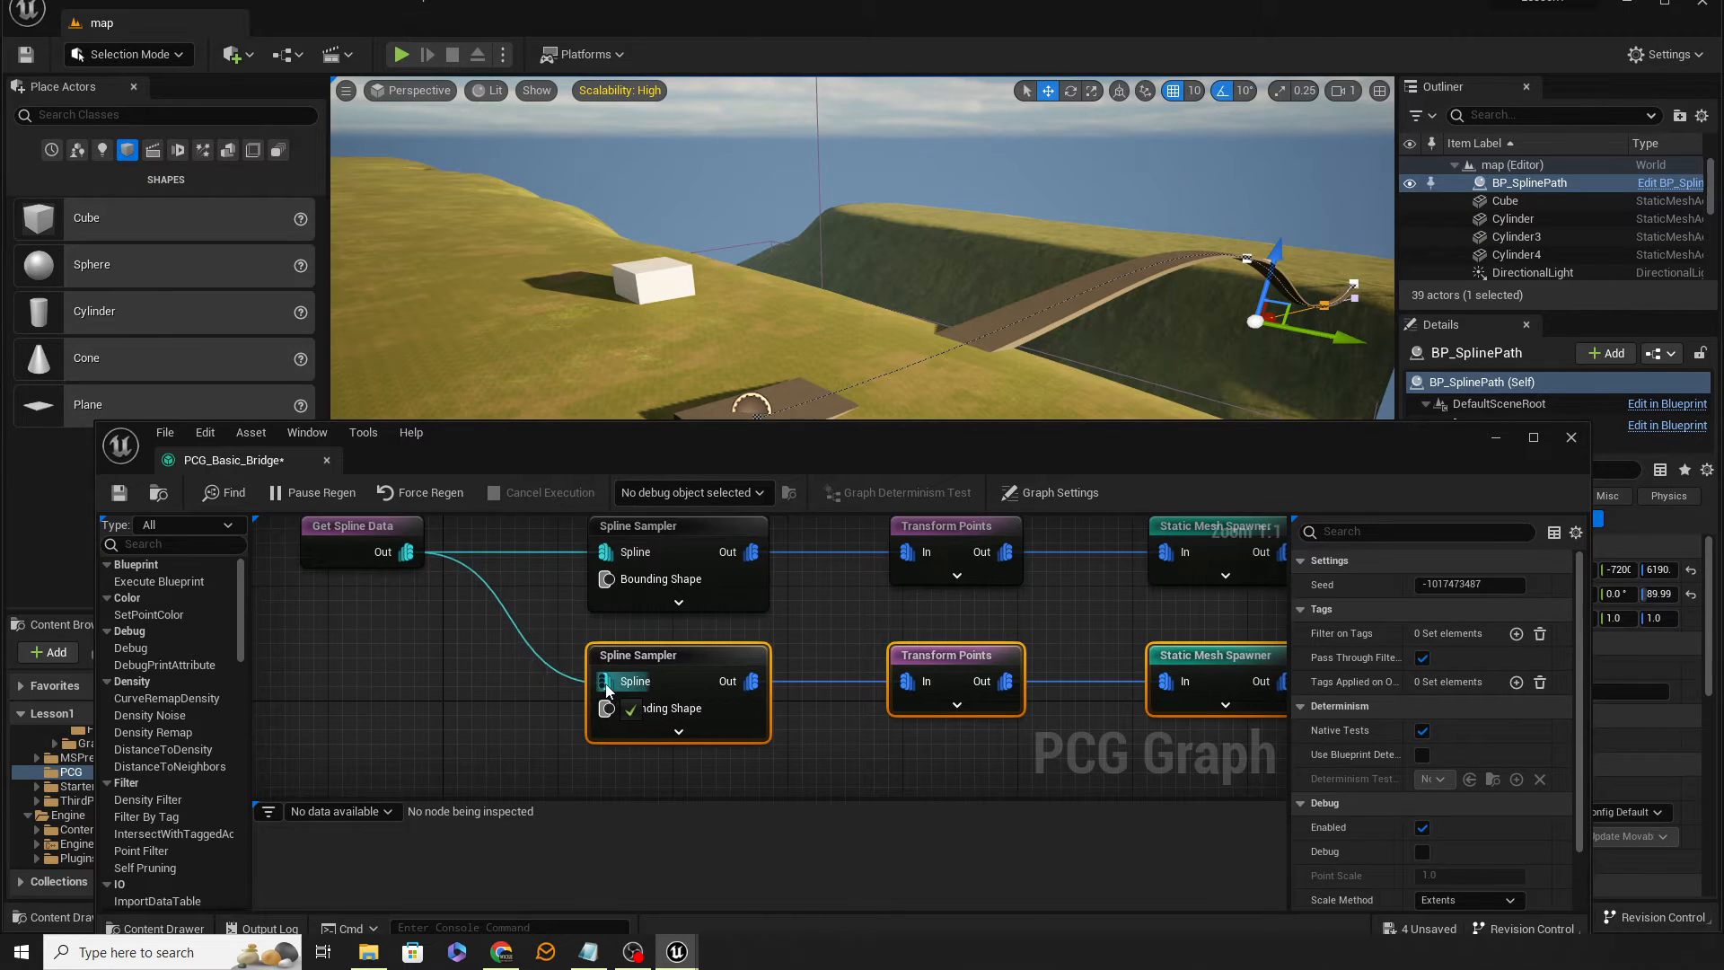
pyautogui.moveTo(1114, 619); pyautogui.dragTo(920, 625, button='right')
# Set the duplicated Transform Points node's Scale Min to 0.2, 0.2, 3
pyautogui.click(810, 659)
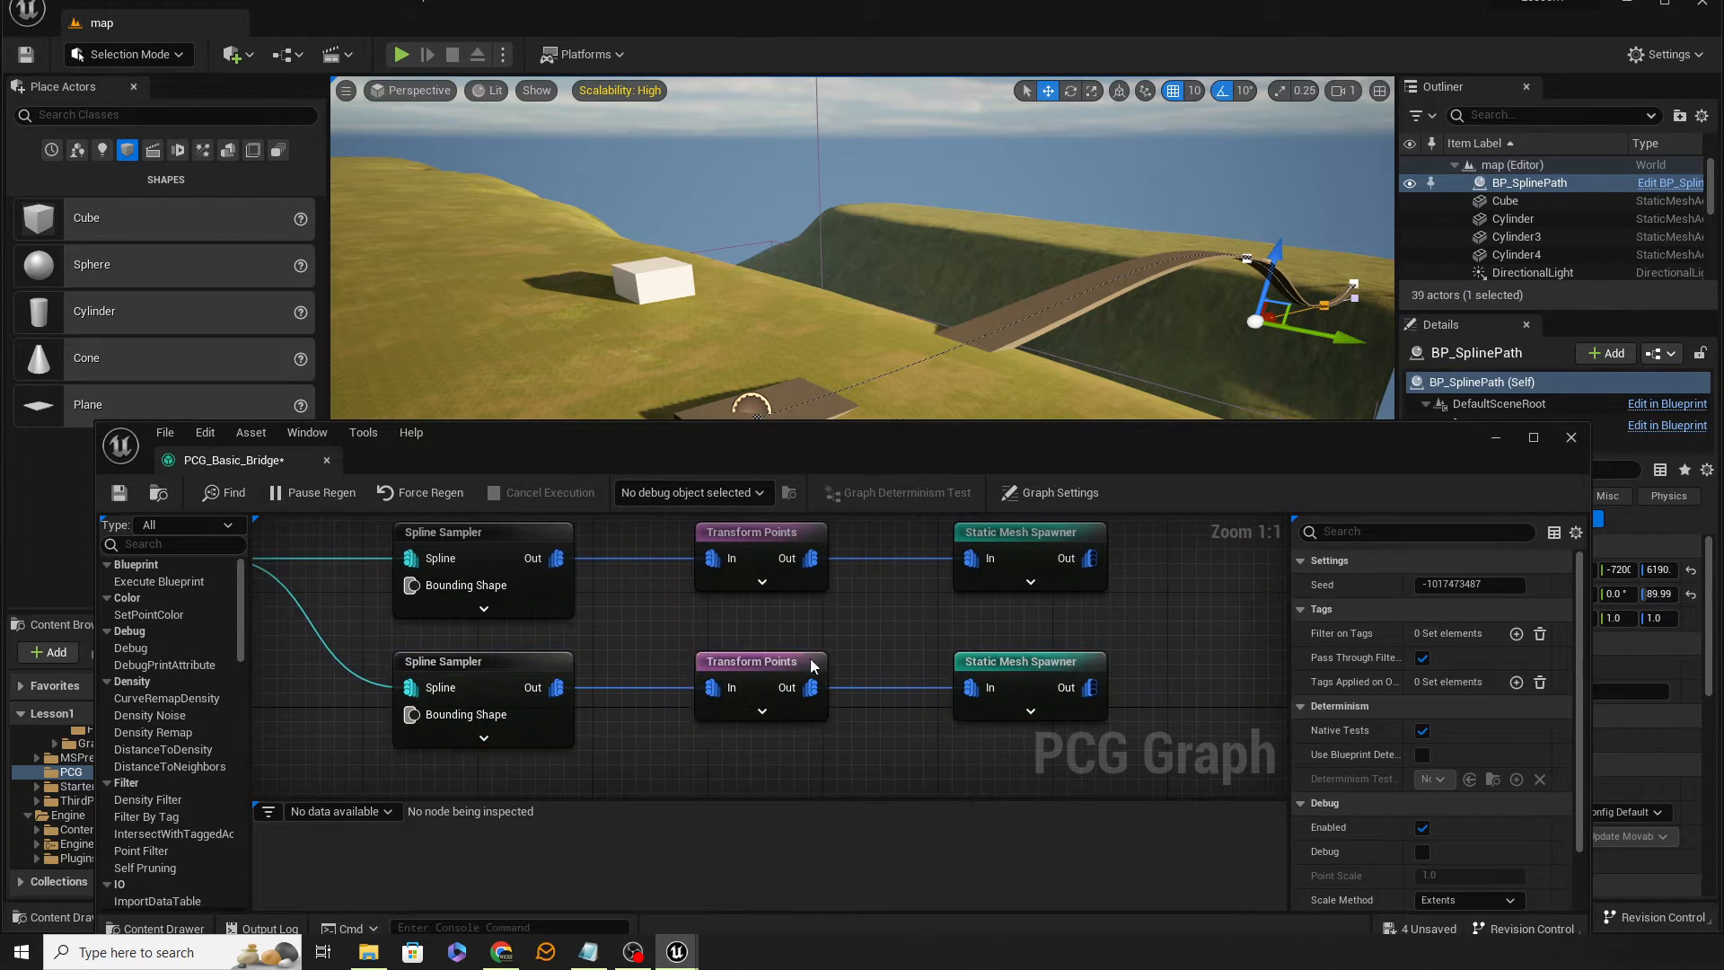
pyautogui.click(852, 621)
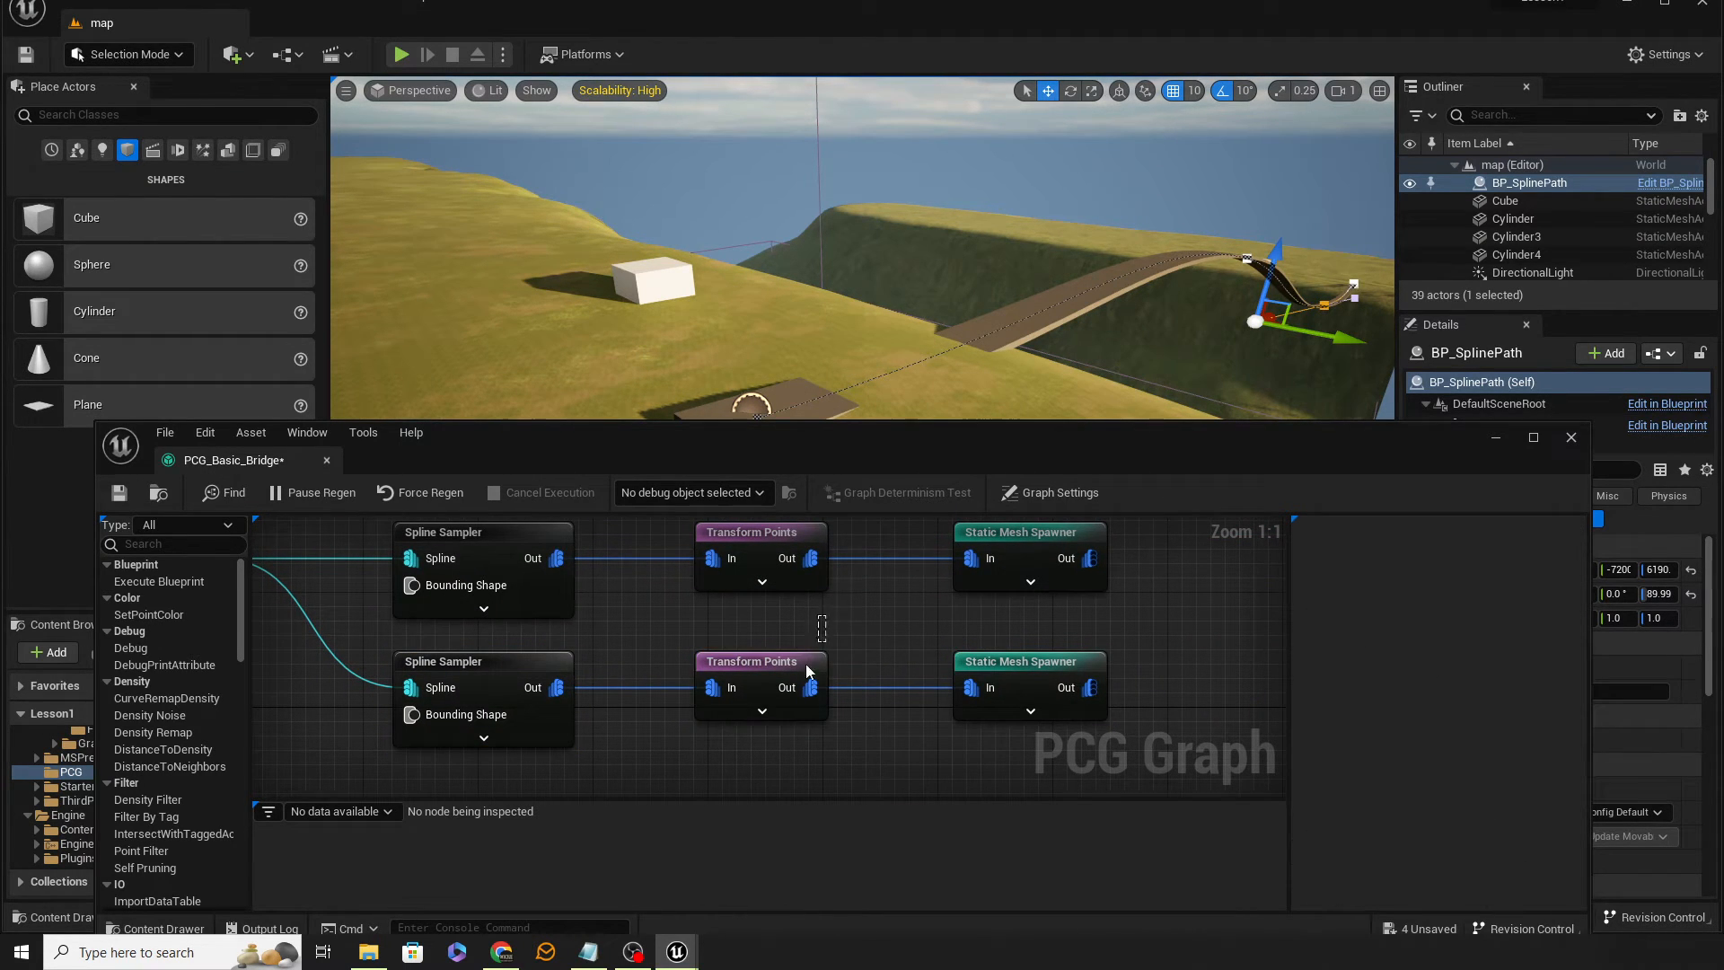
pyautogui.click(807, 667)
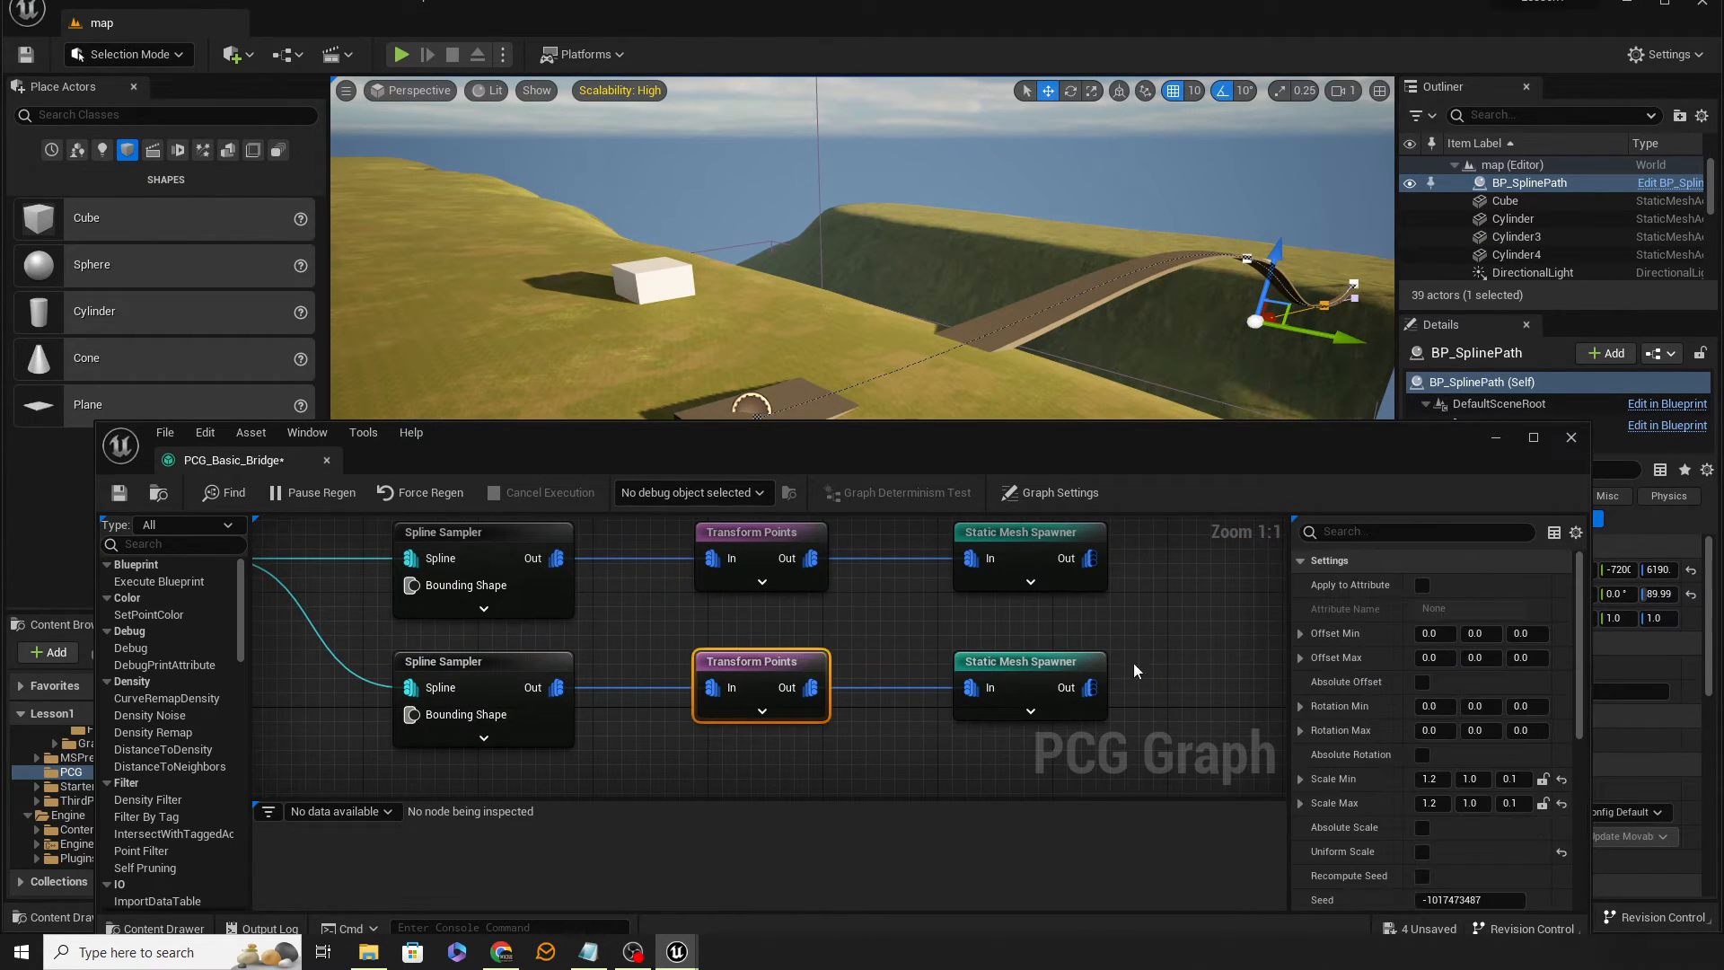
pyautogui.click(1437, 779)
pyautogui.write('0.2')
pyautogui.press('Tab')
pyautogui.write('0.2')
pyautogui.press('Tab')
pyautogui.write('3')
# Set the duplicated Transform Points node's Scale Max to 0.2, 0.2, 3
pyautogui.press('Tab')
pyautogui.write('0.2')
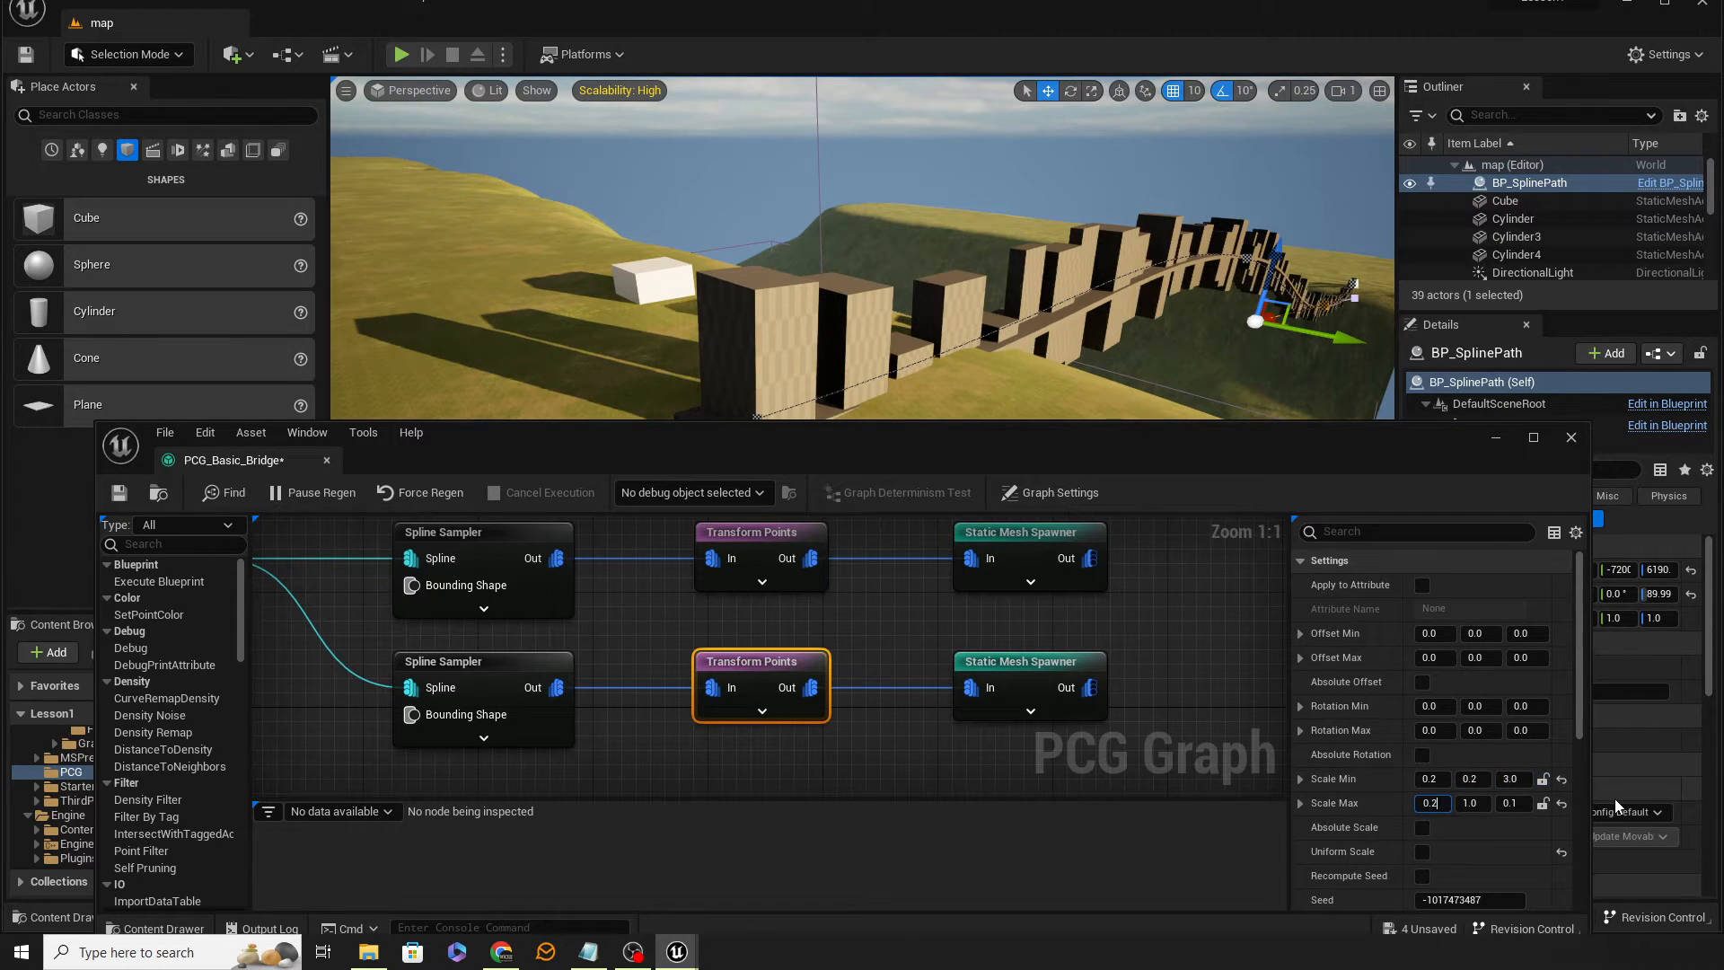
pyautogui.press('Tab')
pyautogui.write('0.2')
pyautogui.press('Tab')
pyautogui.write('3')
pyautogui.press('Tab')
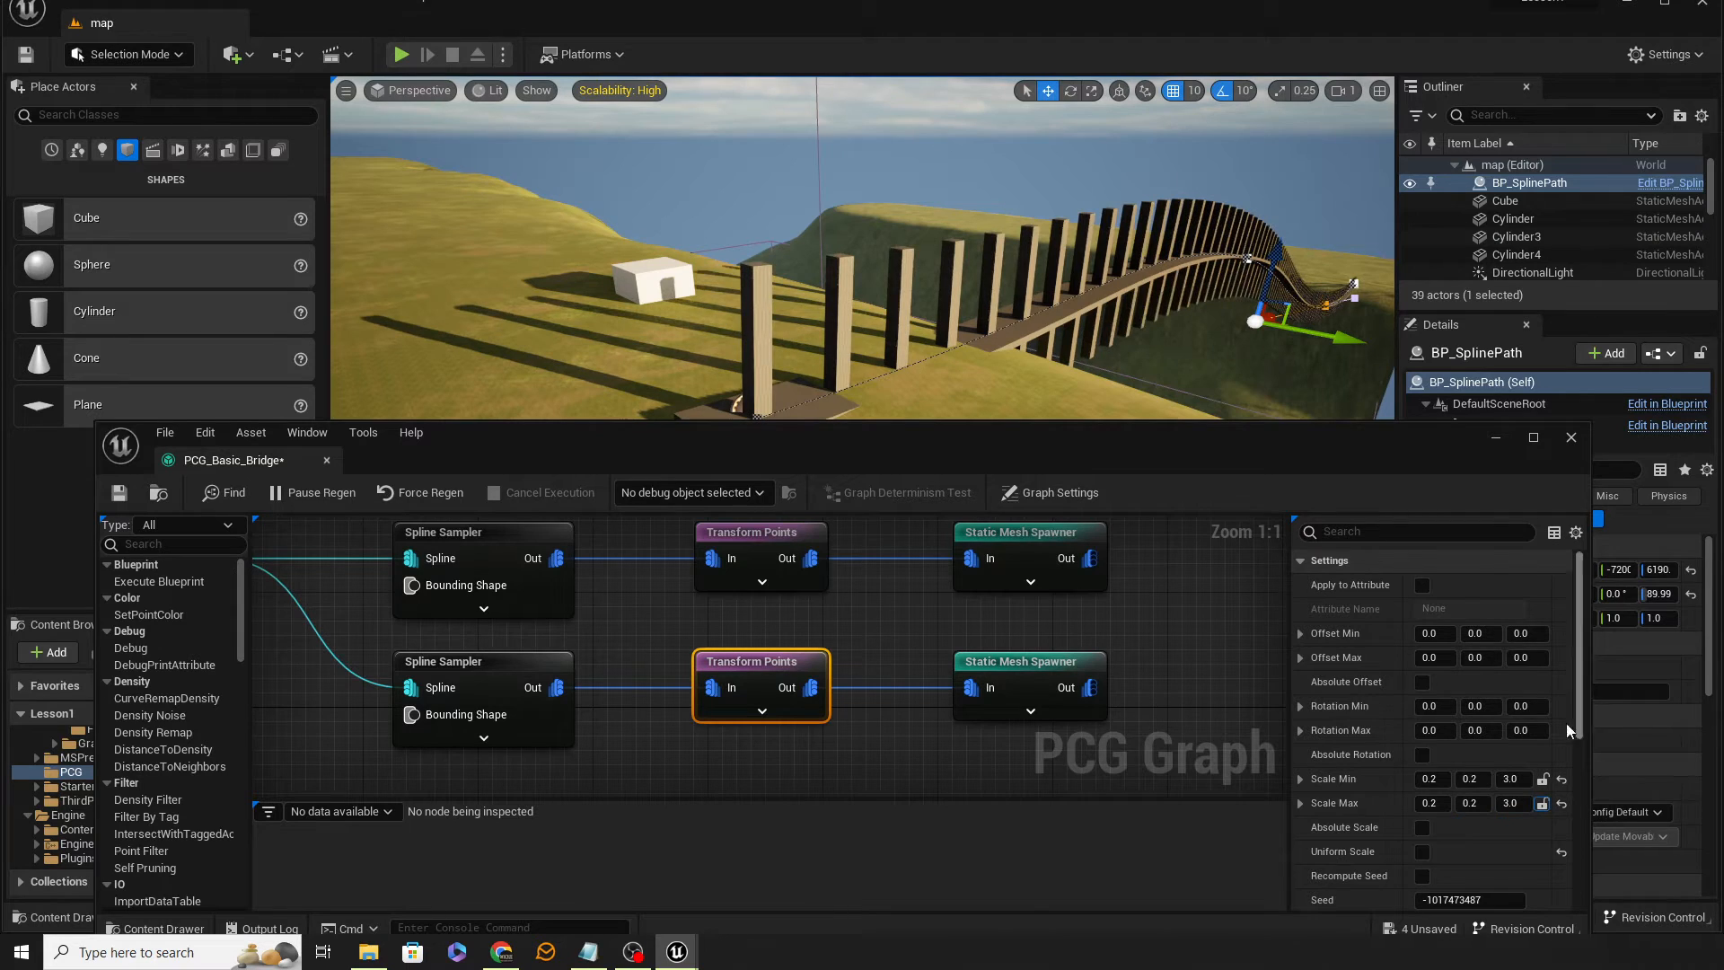
# Lower the pillars beneath the bridge deck by setting Z to -150 in both Offset Min and Offset Max
pyautogui.click(1534, 634)
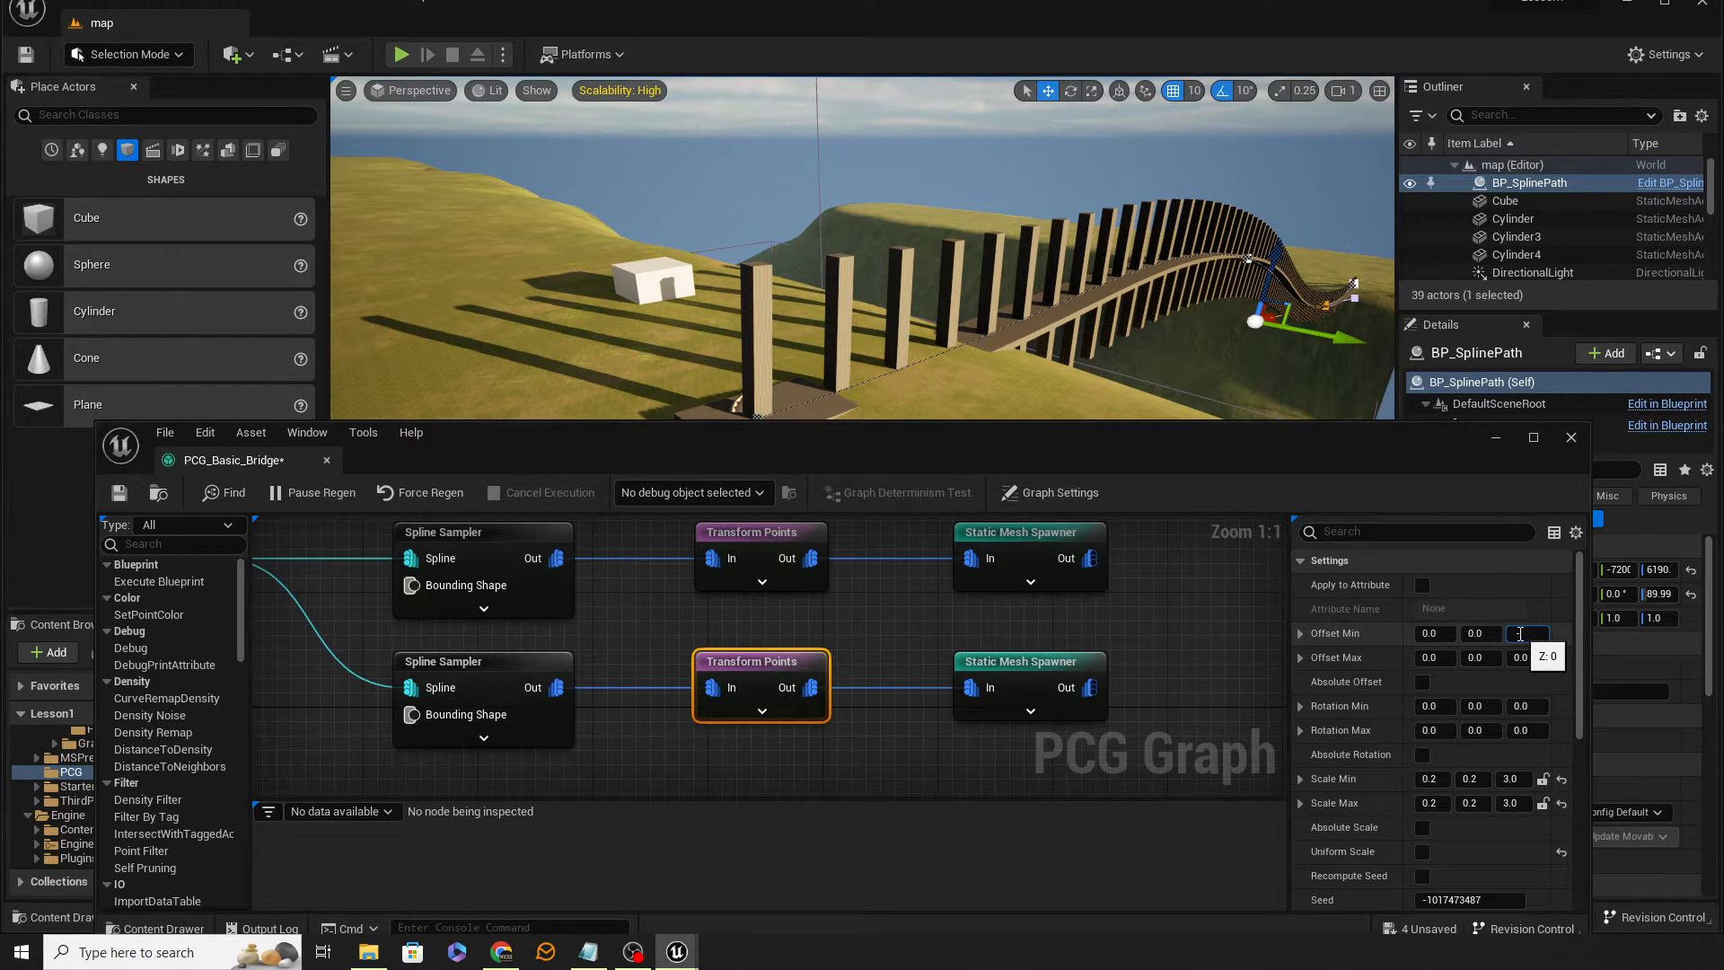
pyautogui.write('-150')
pyautogui.press('Tab')
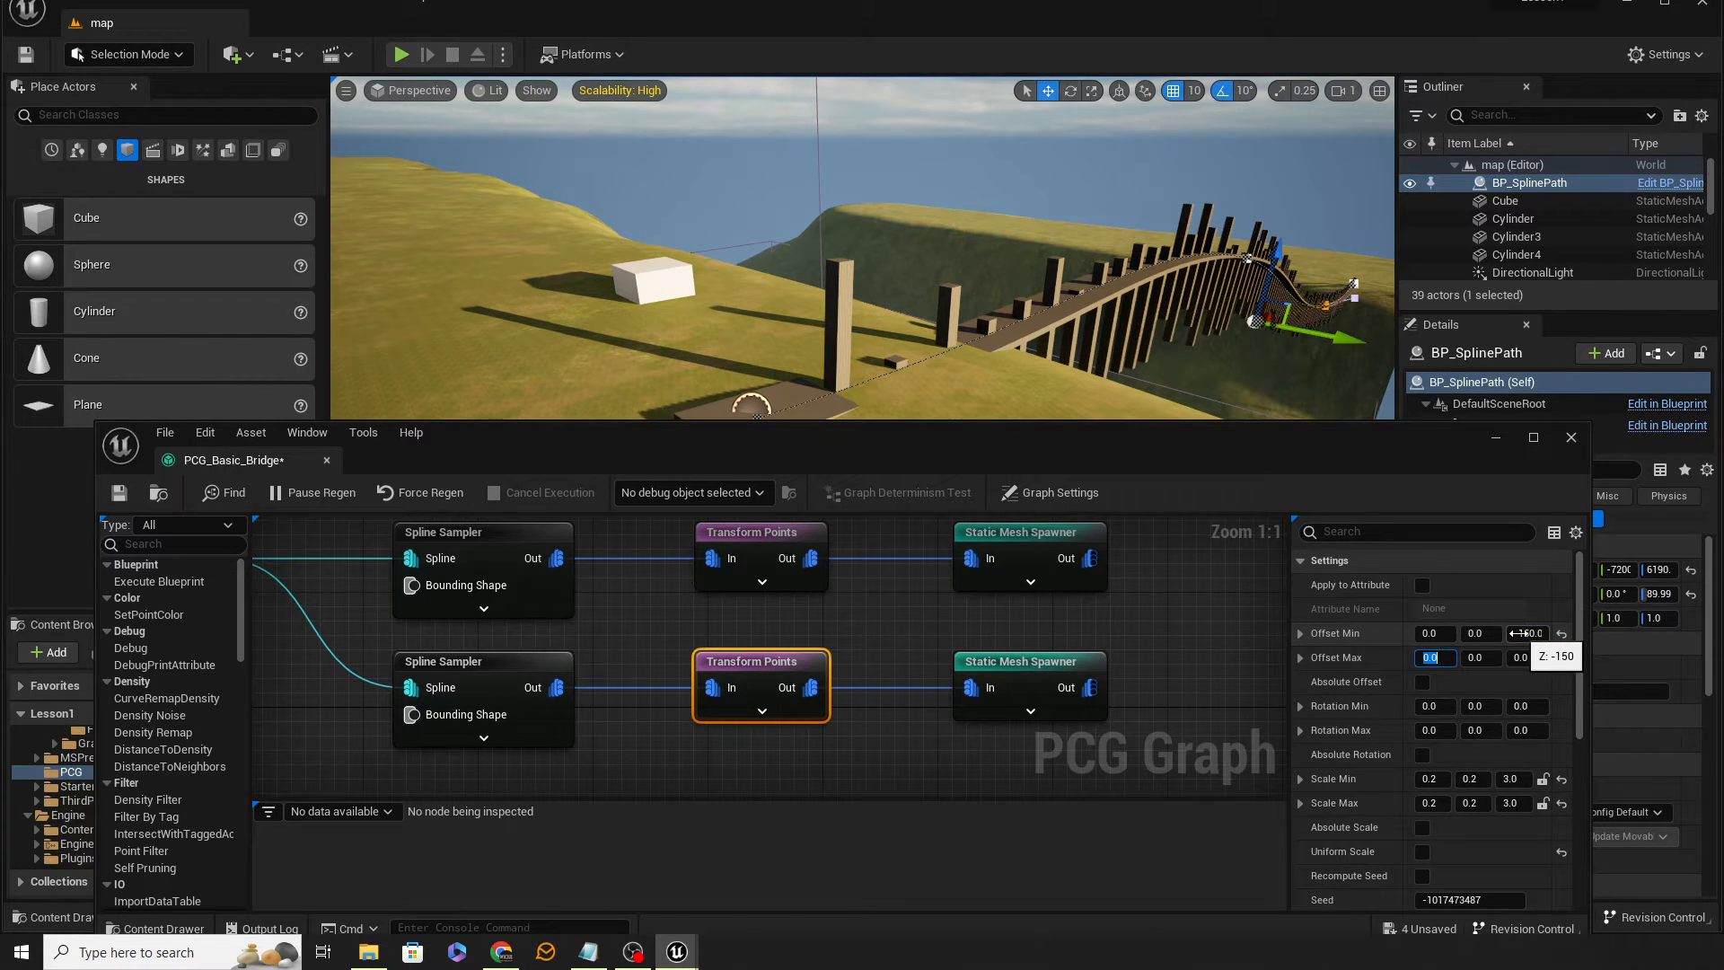
pyautogui.press('Tab')
pyautogui.press('Tab')
pyautogui.write('-150')
pyautogui.press('Return')
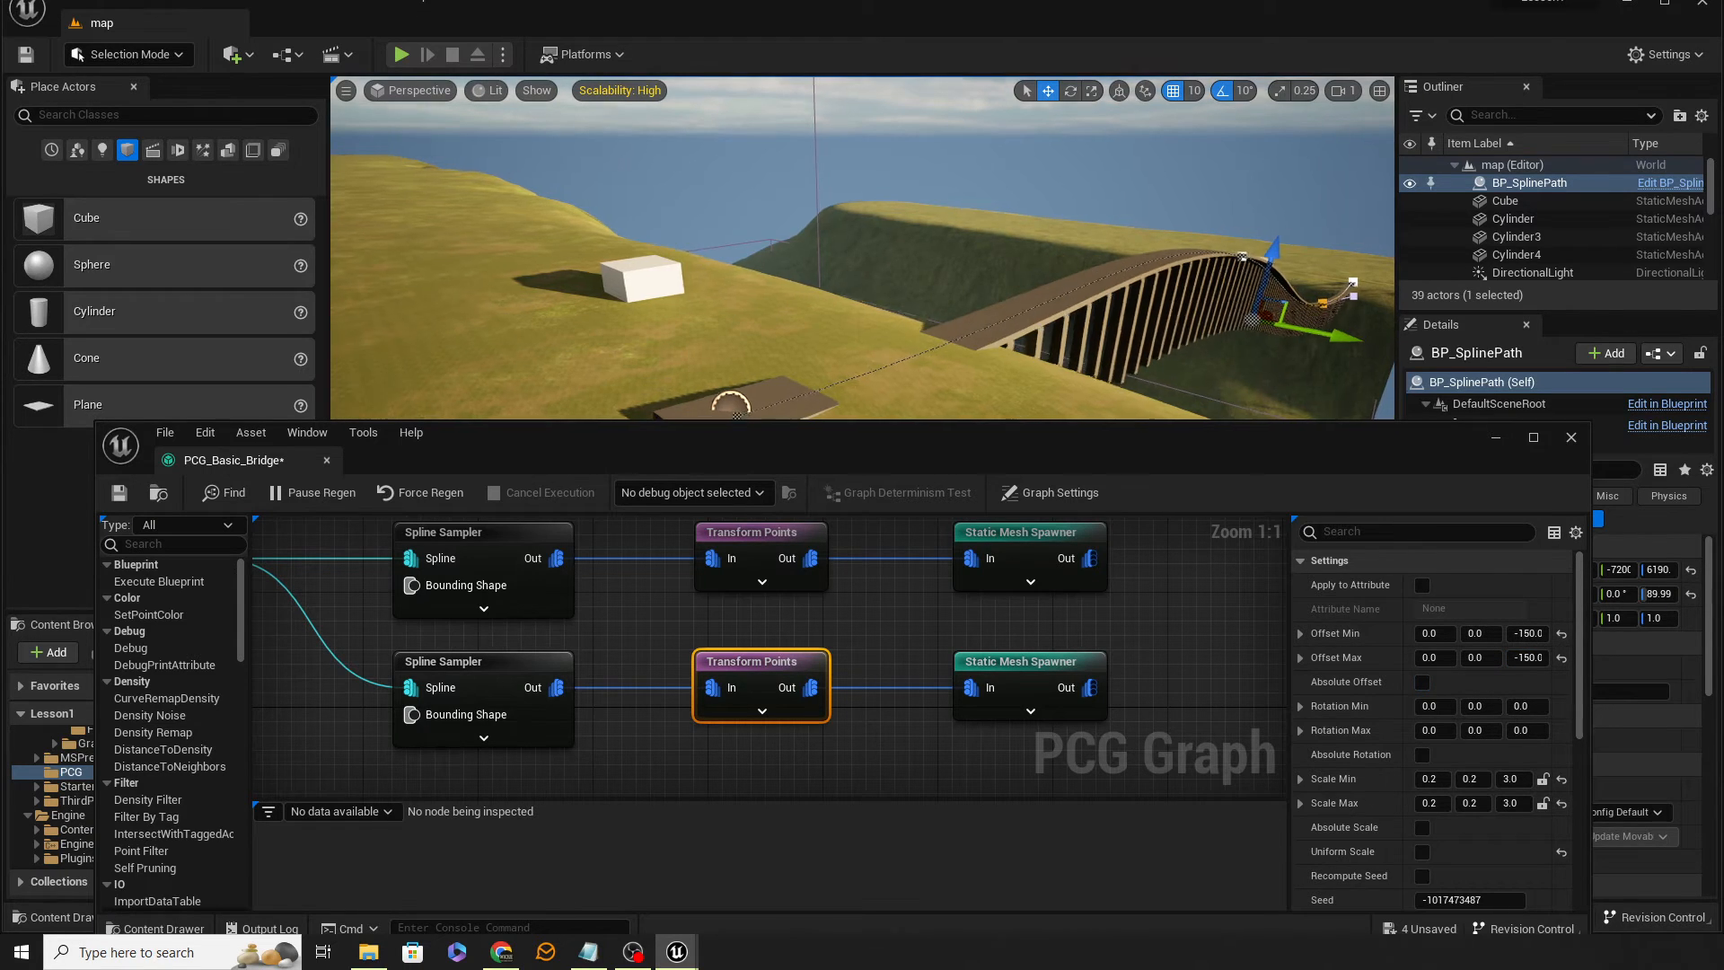
# Reshape the bridge's curve by shifting its middle spline point sideways over the valley, and close the PCG_Basic_Bridge graph
pyautogui.moveTo(862, 251); pyautogui.dragTo(1120, 325, button='right')
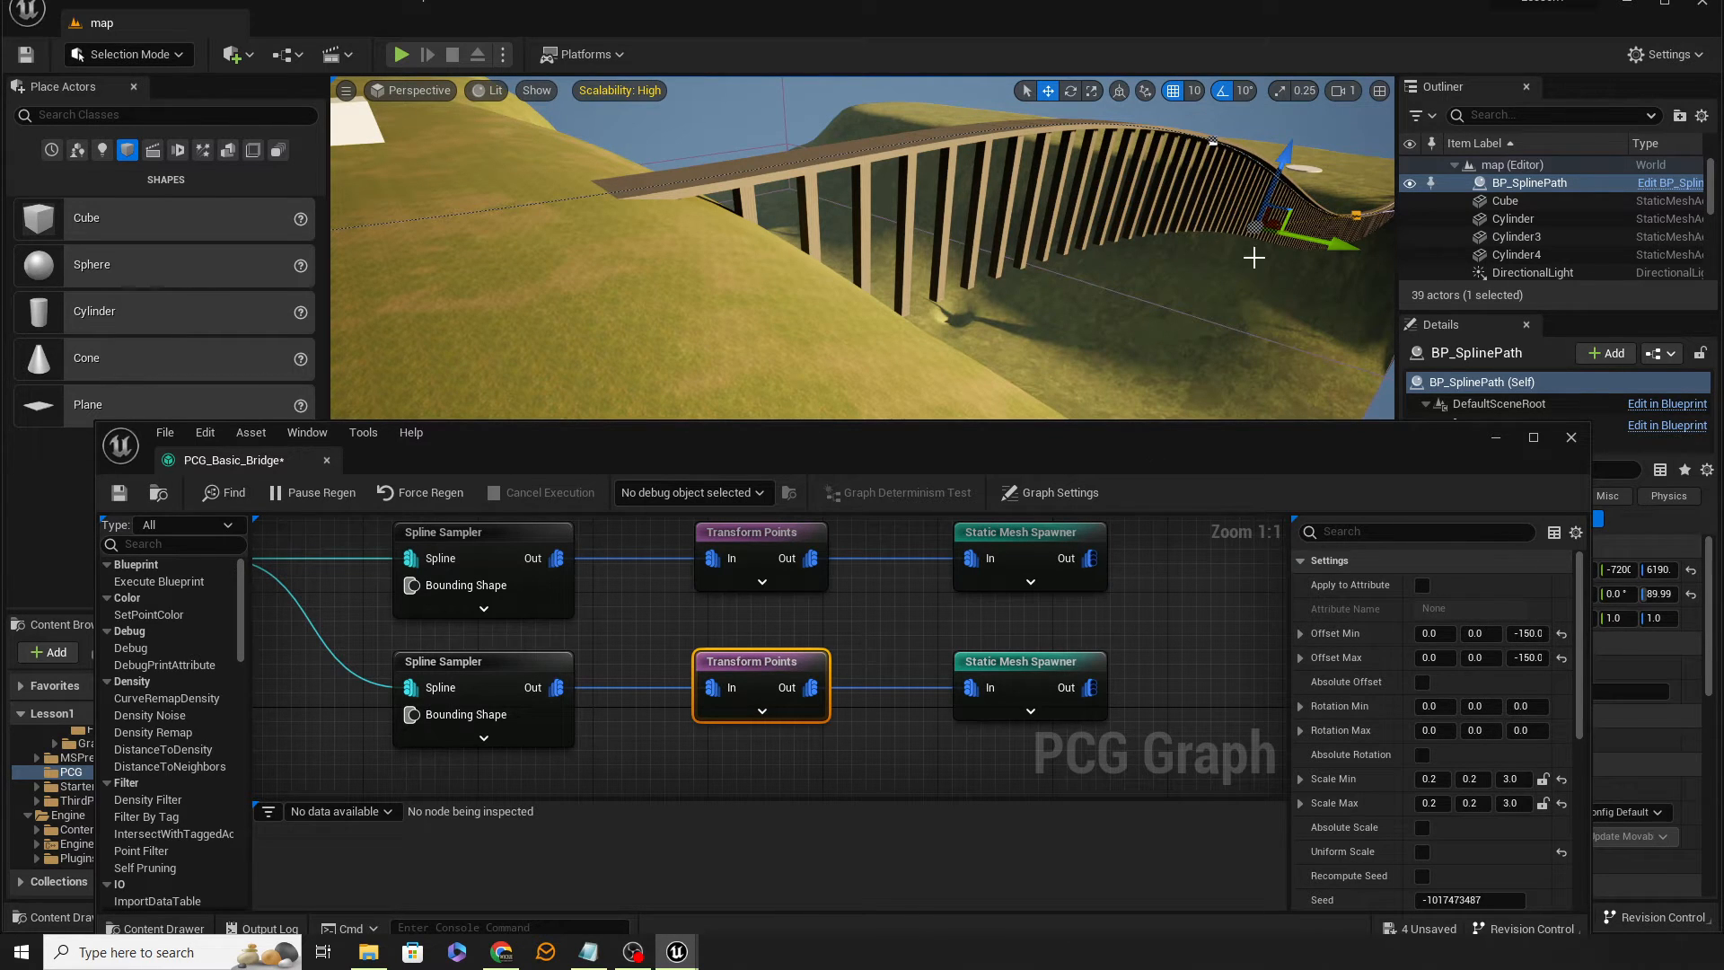
pyautogui.click(1217, 145)
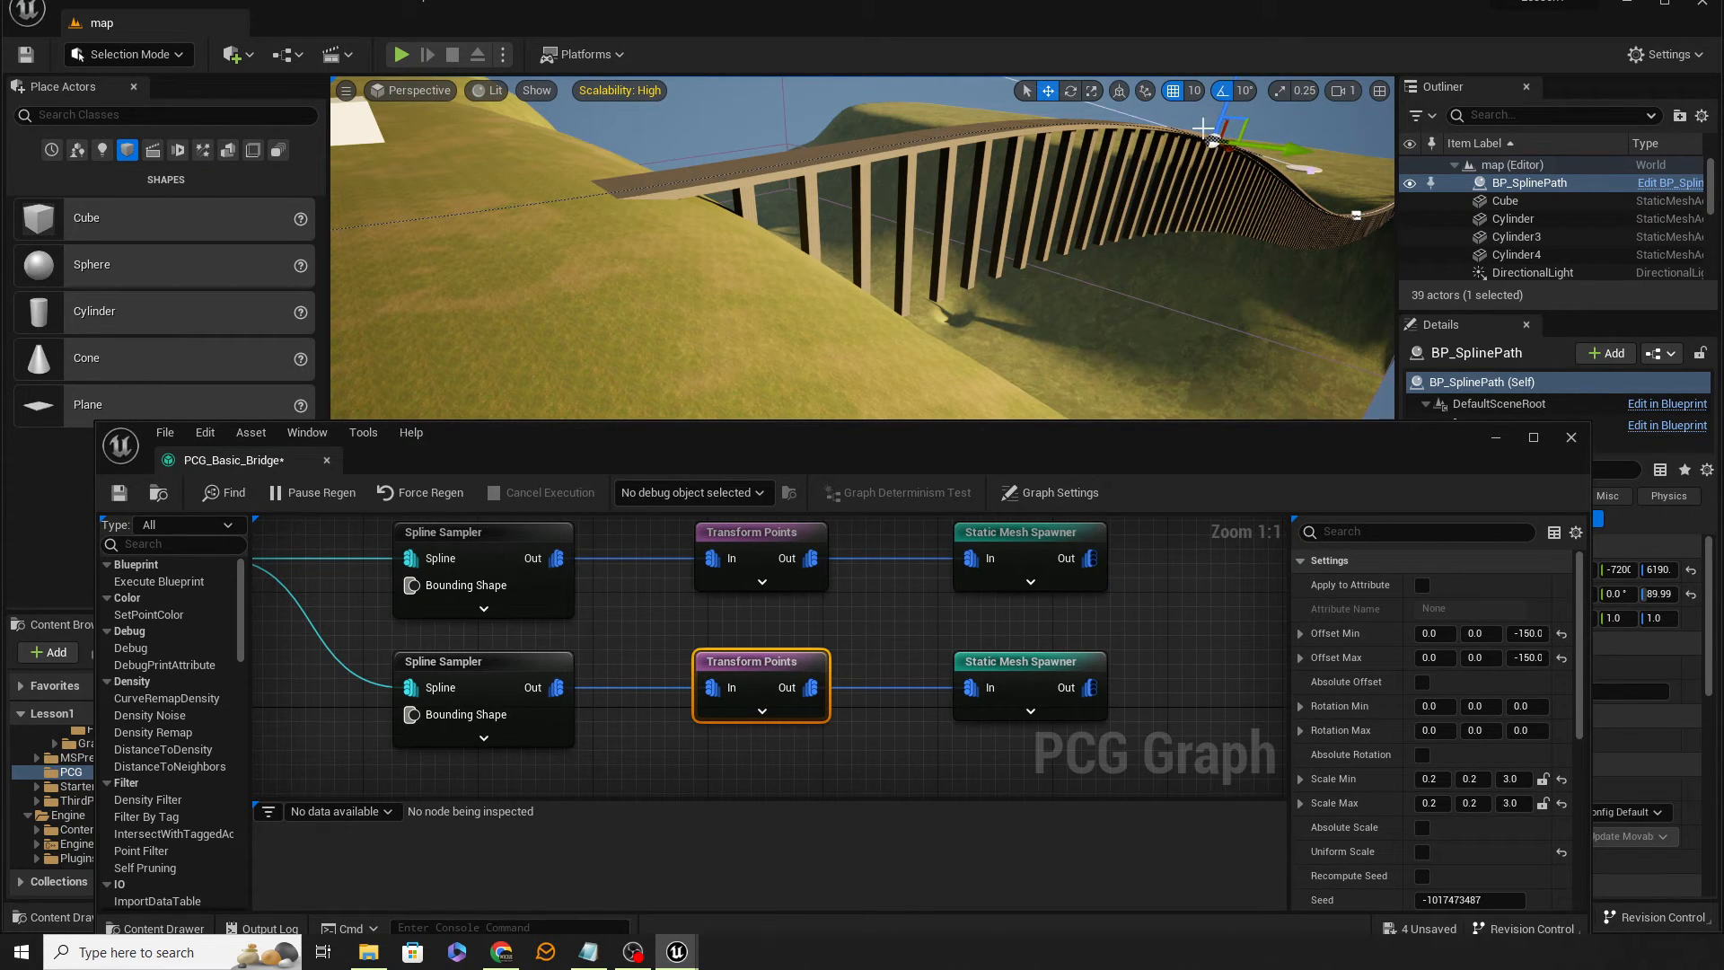
pyautogui.moveTo(1186, 131); pyautogui.dragTo(1175, 235, button='right')
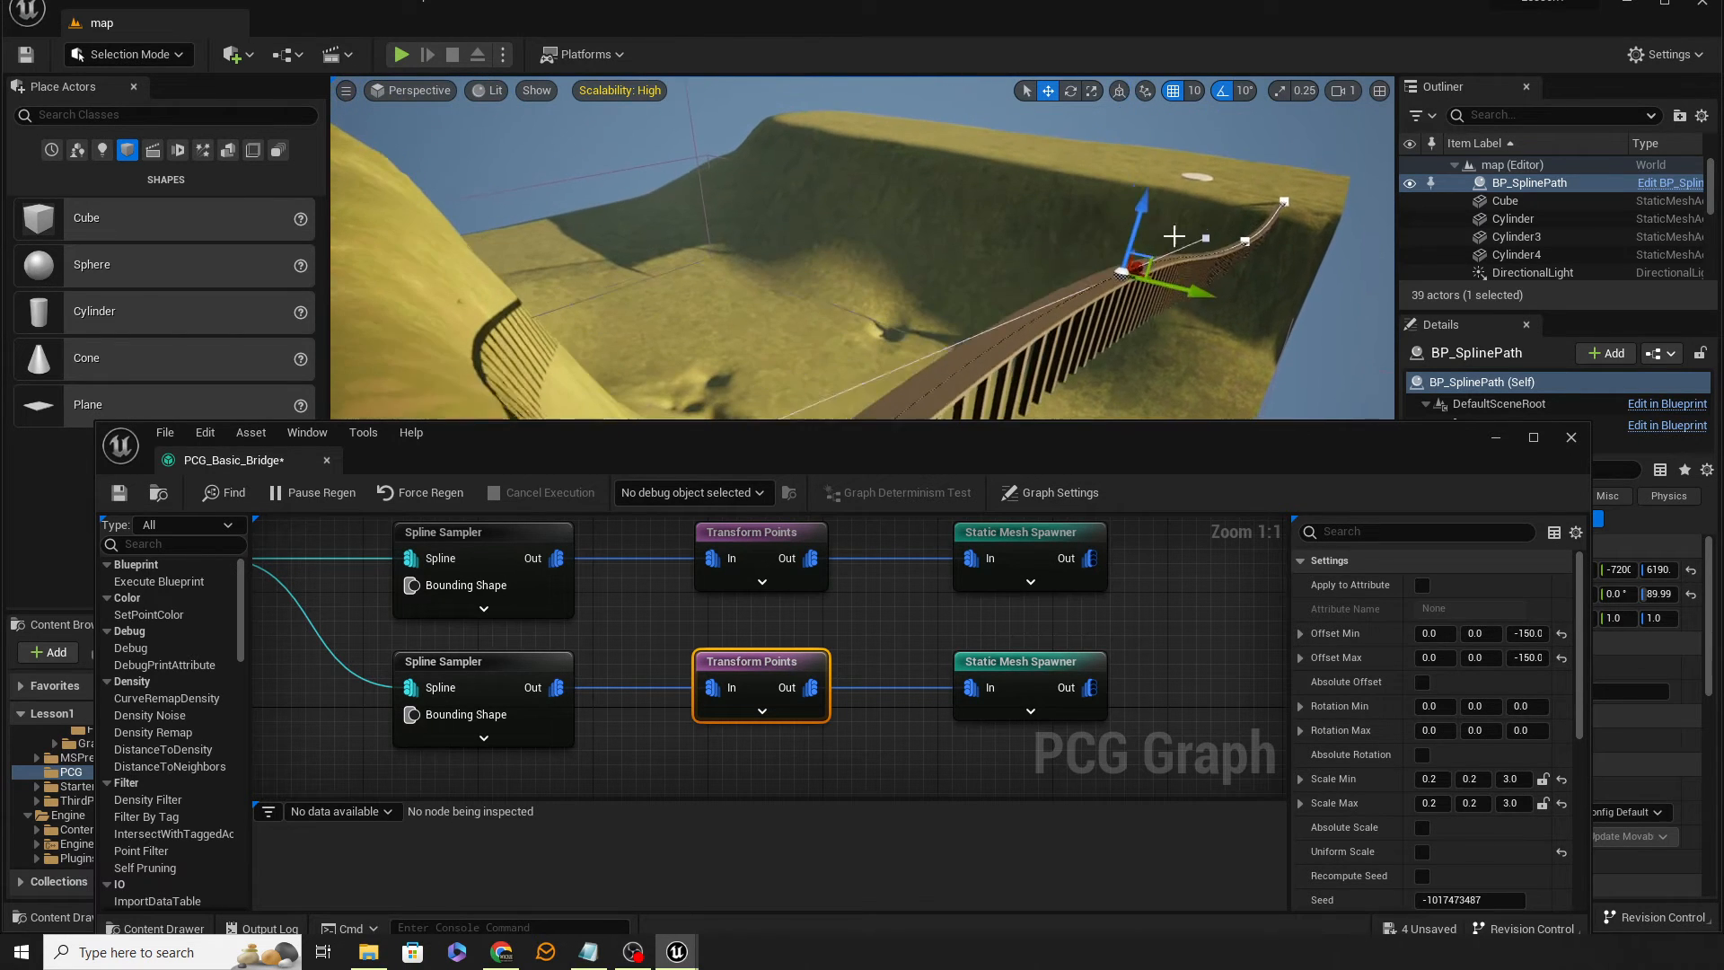
pyautogui.moveTo(1199, 308); pyautogui.dragTo(1292, 331)
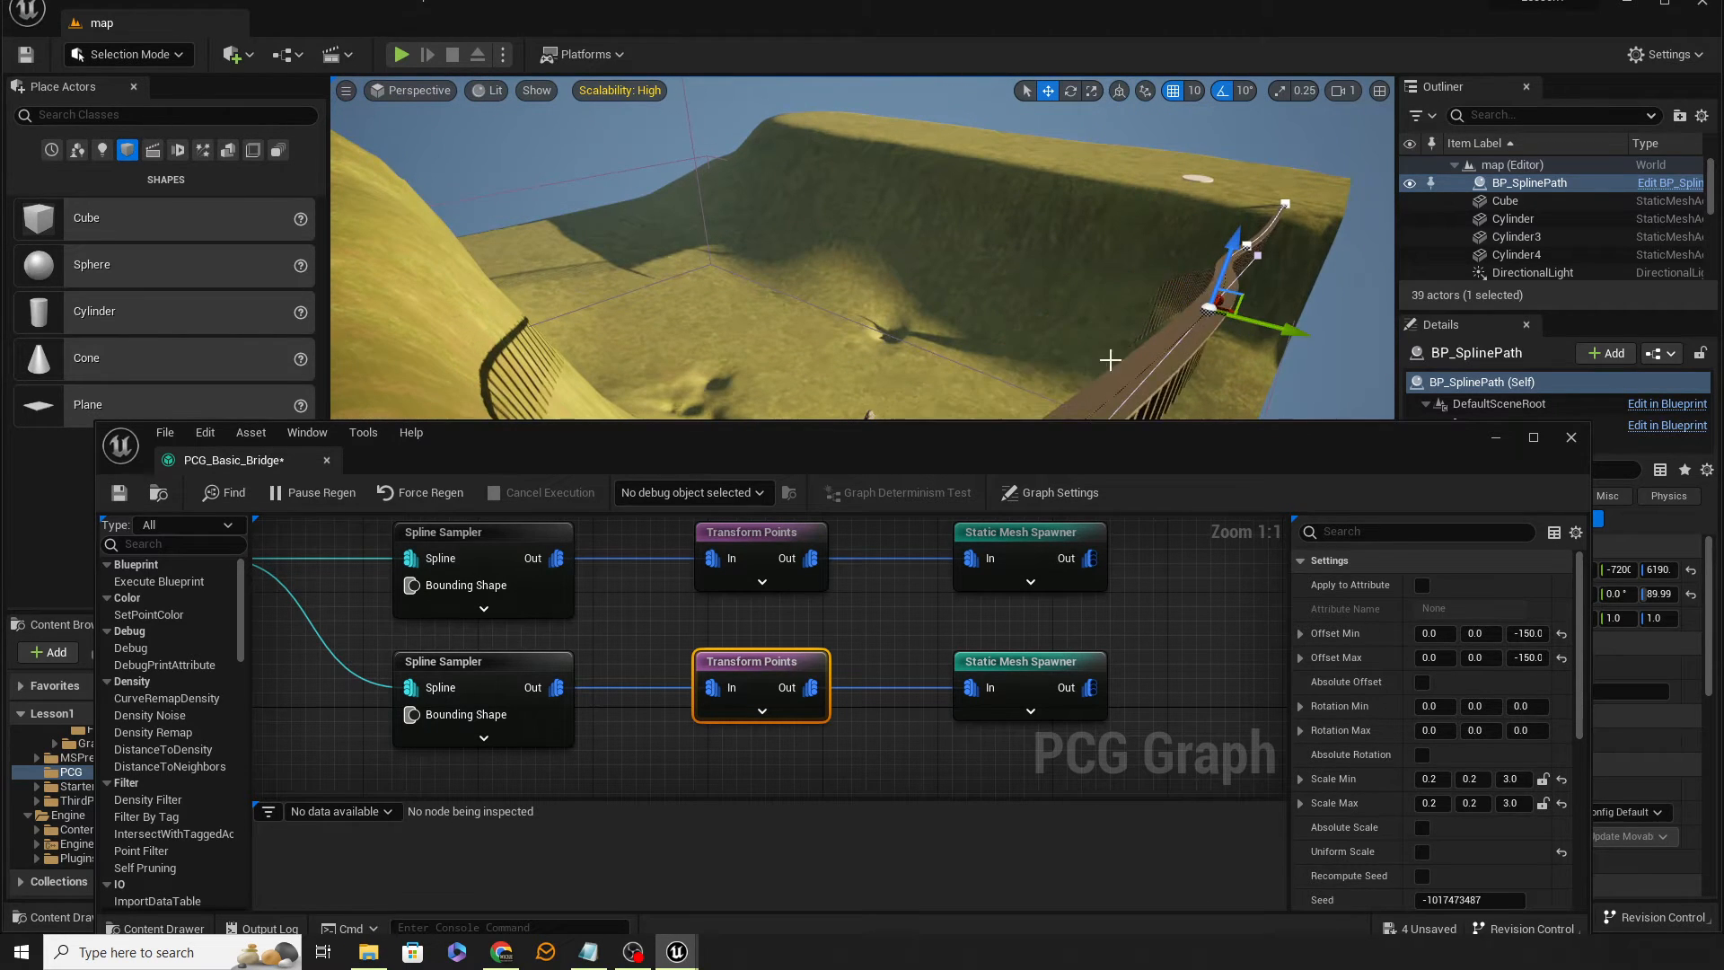
pyautogui.moveTo(1108, 359); pyautogui.dragTo(1158, 322, button='right')
pyautogui.moveTo(1173, 268); pyautogui.dragTo(977, 233)
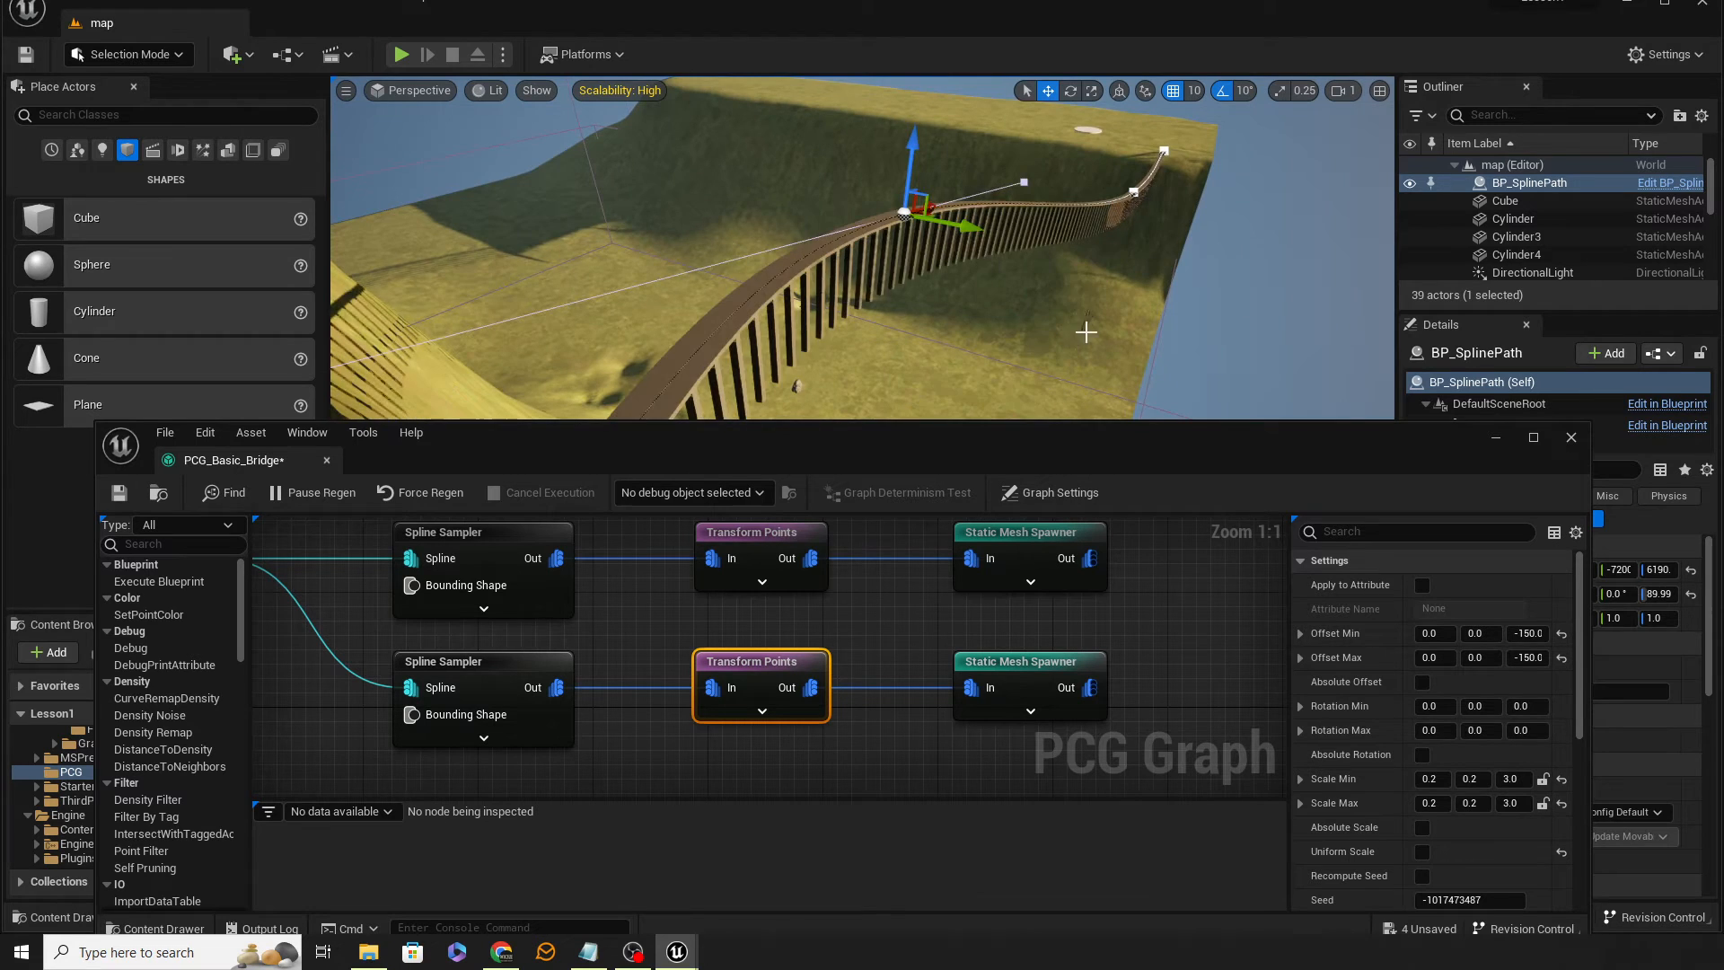
pyautogui.moveTo(1088, 331); pyautogui.dragTo(1036, 323, button='right')
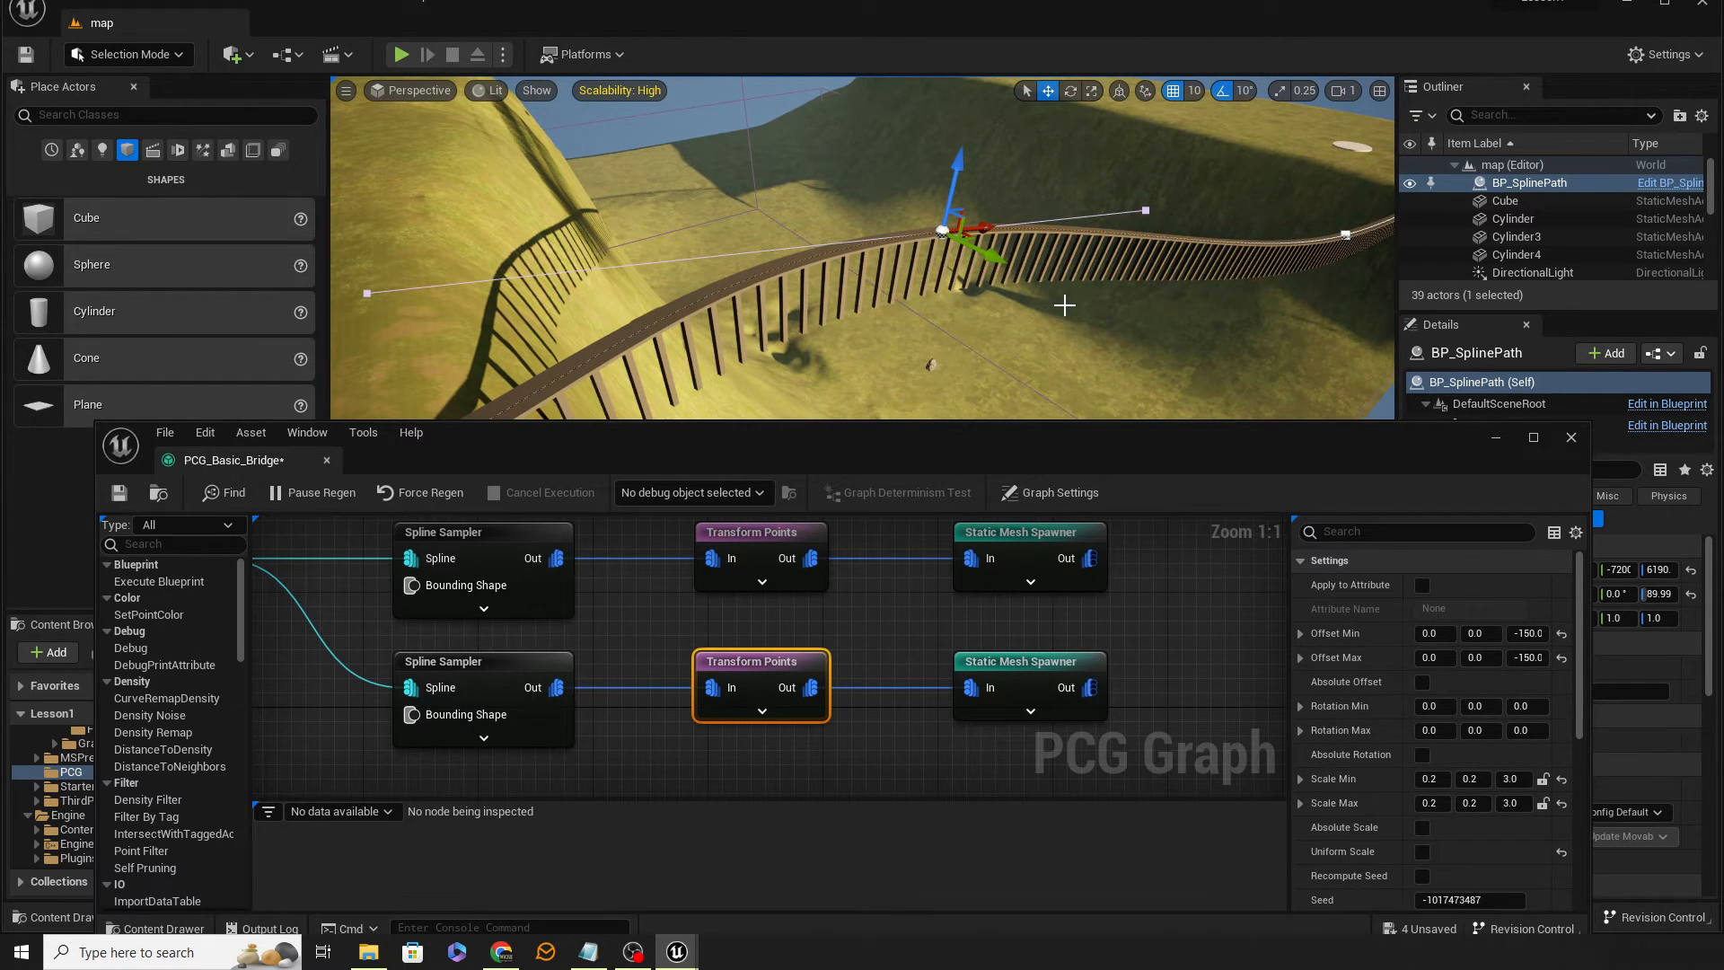
pyautogui.moveTo(1066, 297); pyautogui.dragTo(972, 325, button='right')
pyautogui.moveTo(862, 248); pyautogui.dragTo(967, 308, button='right')
pyautogui.click(327, 462)
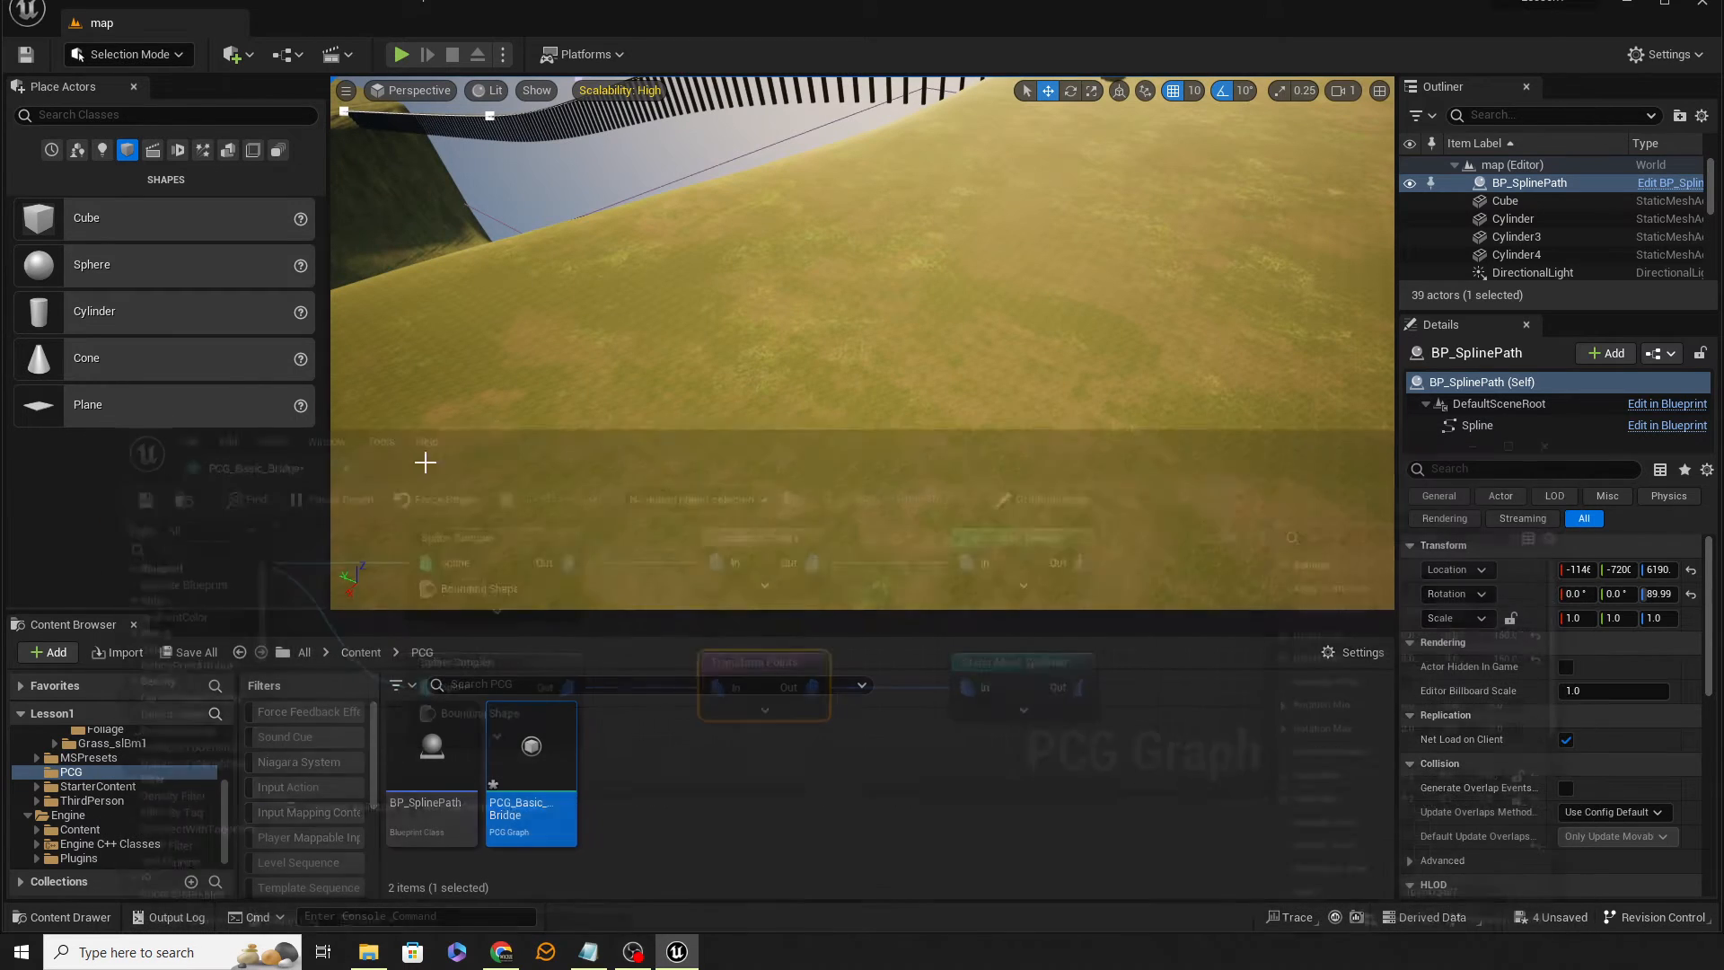
# Create a folder named MyBlueprints in the Content folder and open it
pyautogui.click(361, 653)
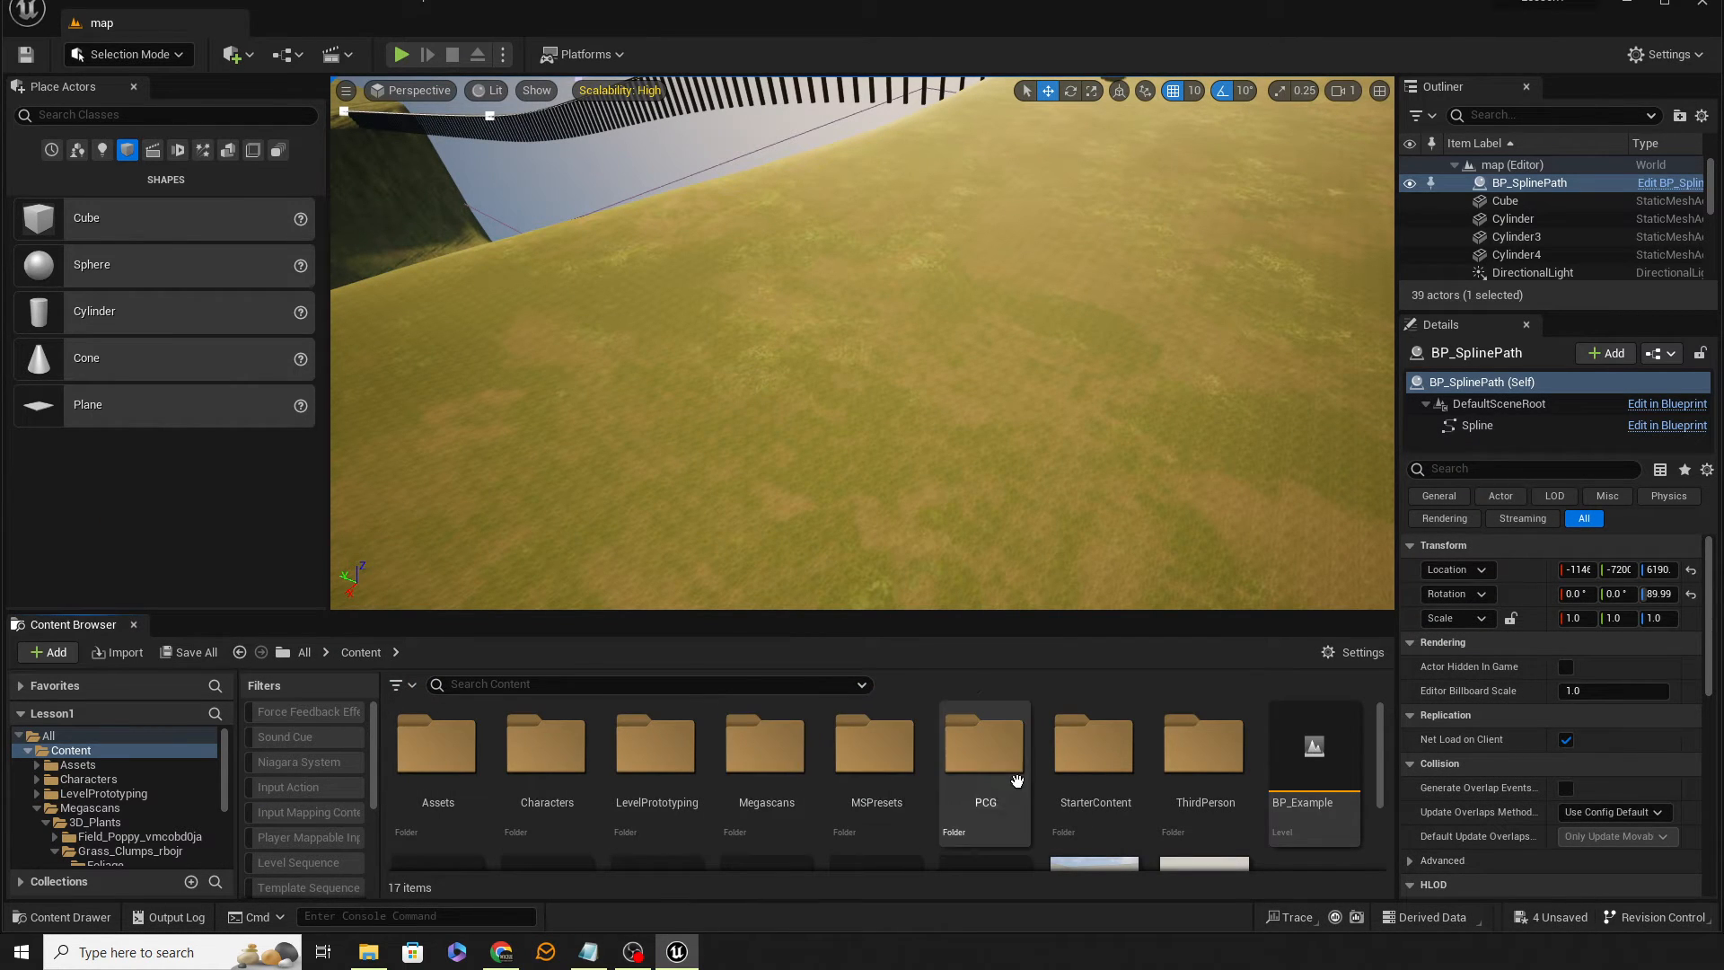
pyautogui.scroll(-3, 1204, 781)
pyautogui.rightClick(1312, 827)
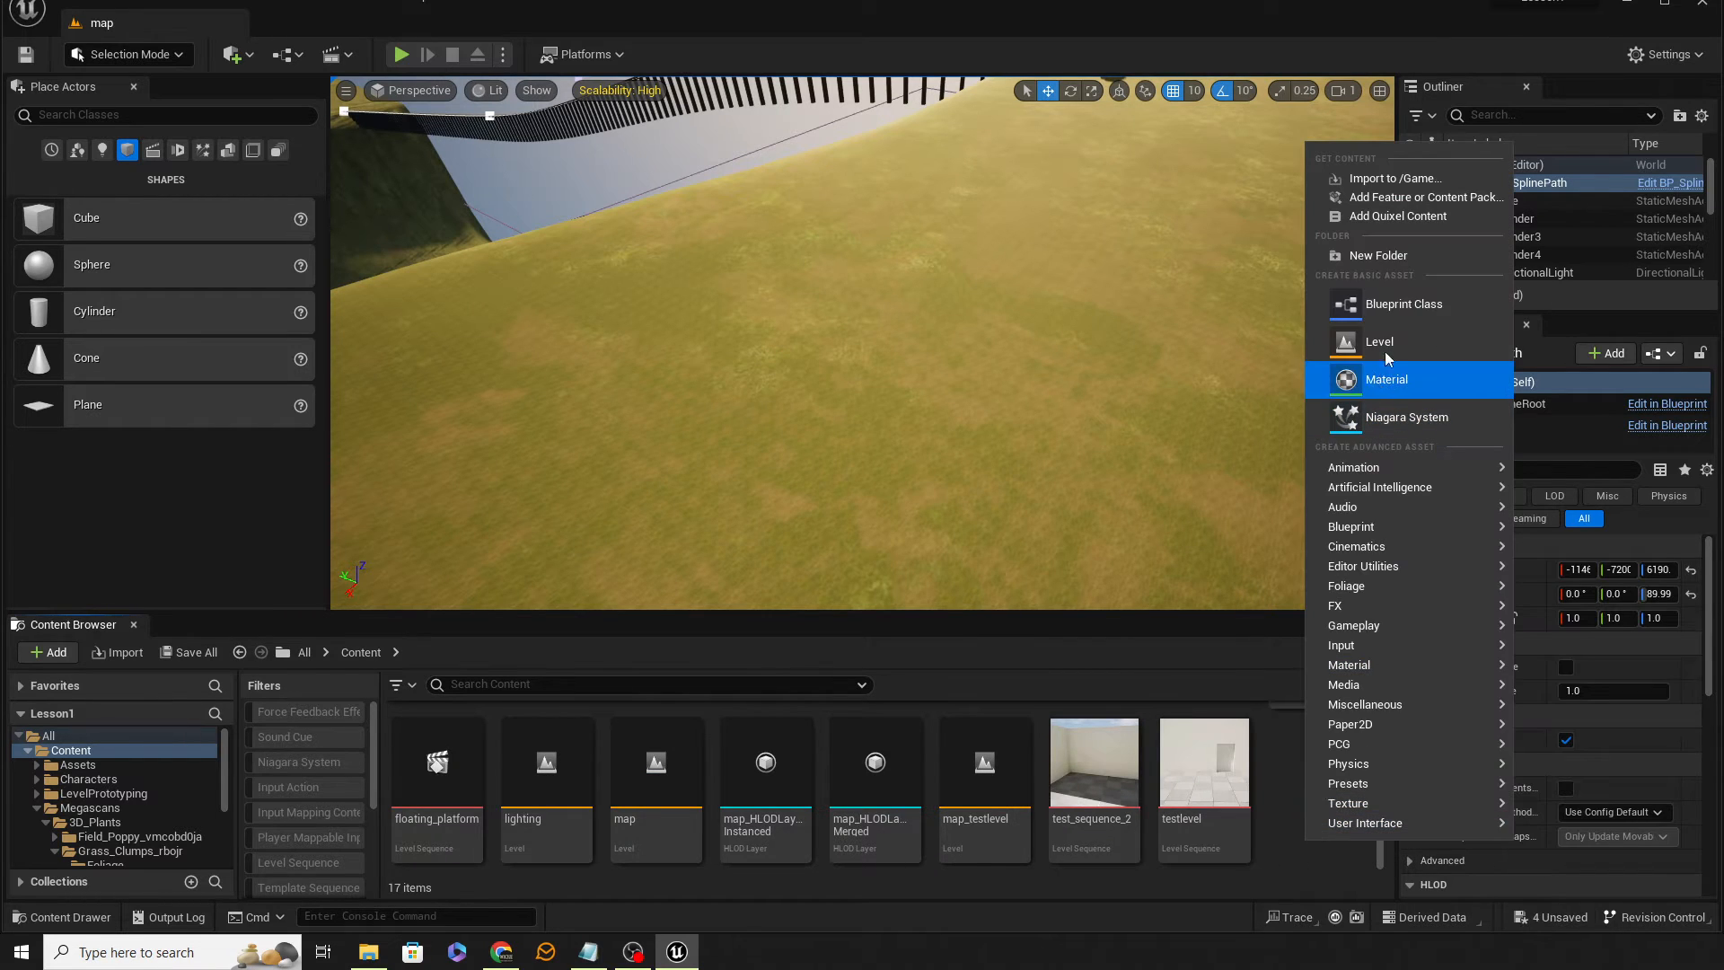
pyautogui.click(1392, 255)
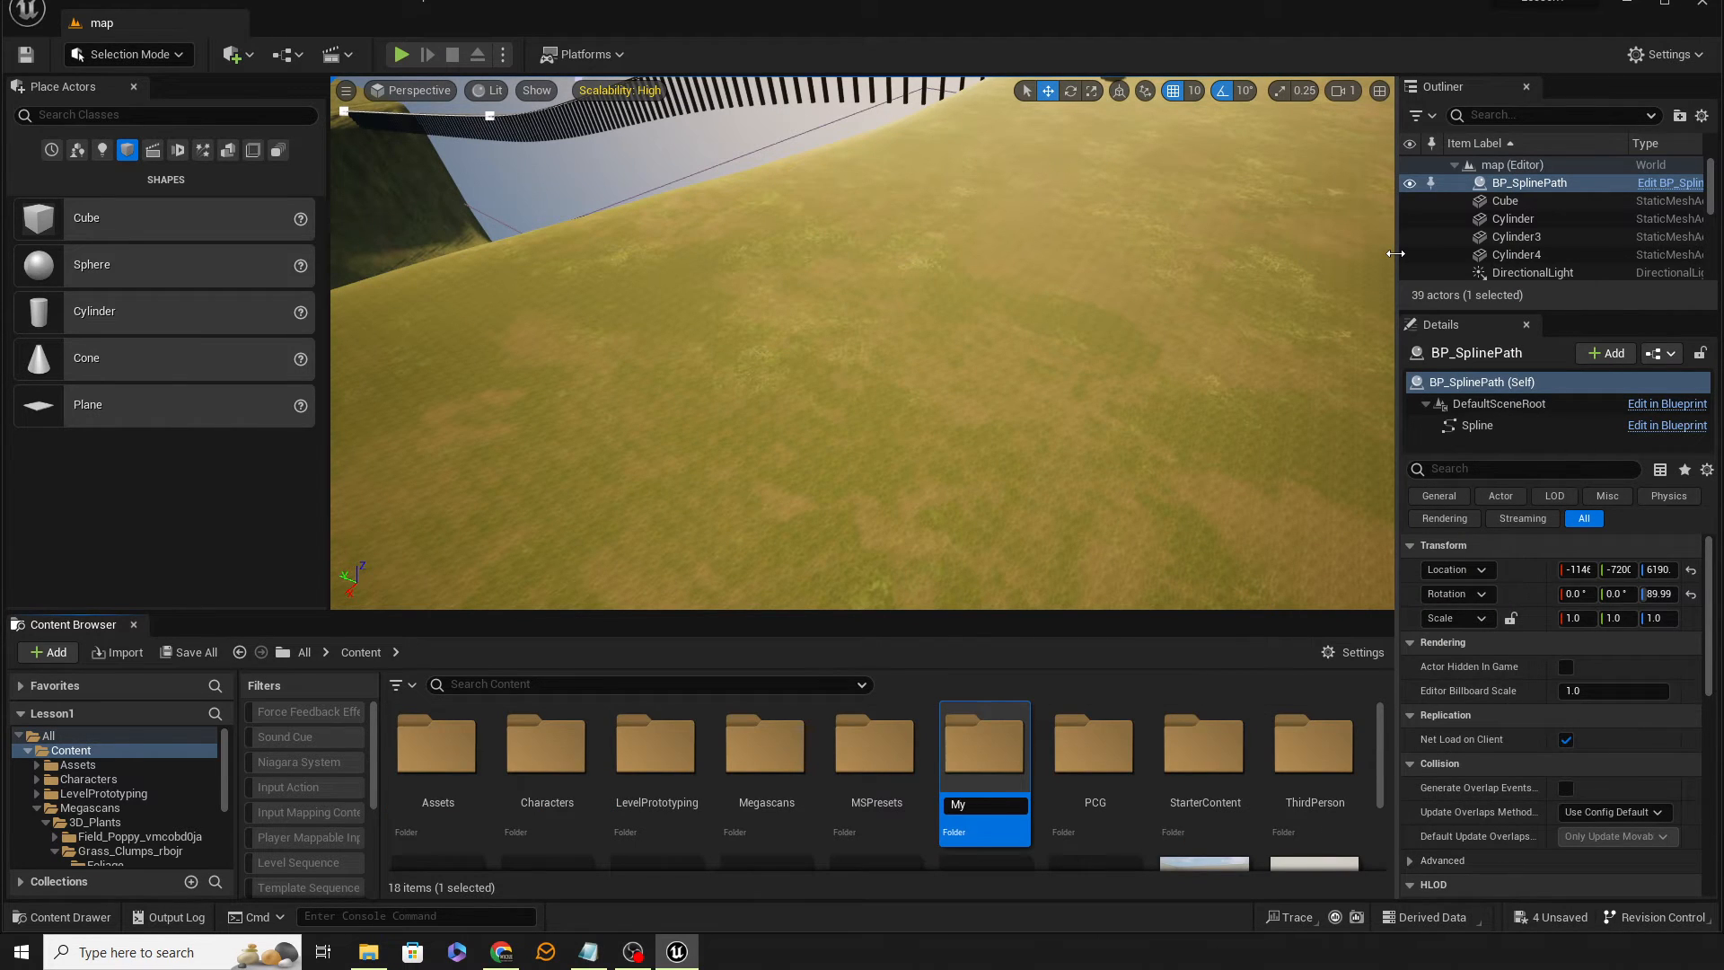
pyautogui.press('Return')
pyautogui.press('Return')
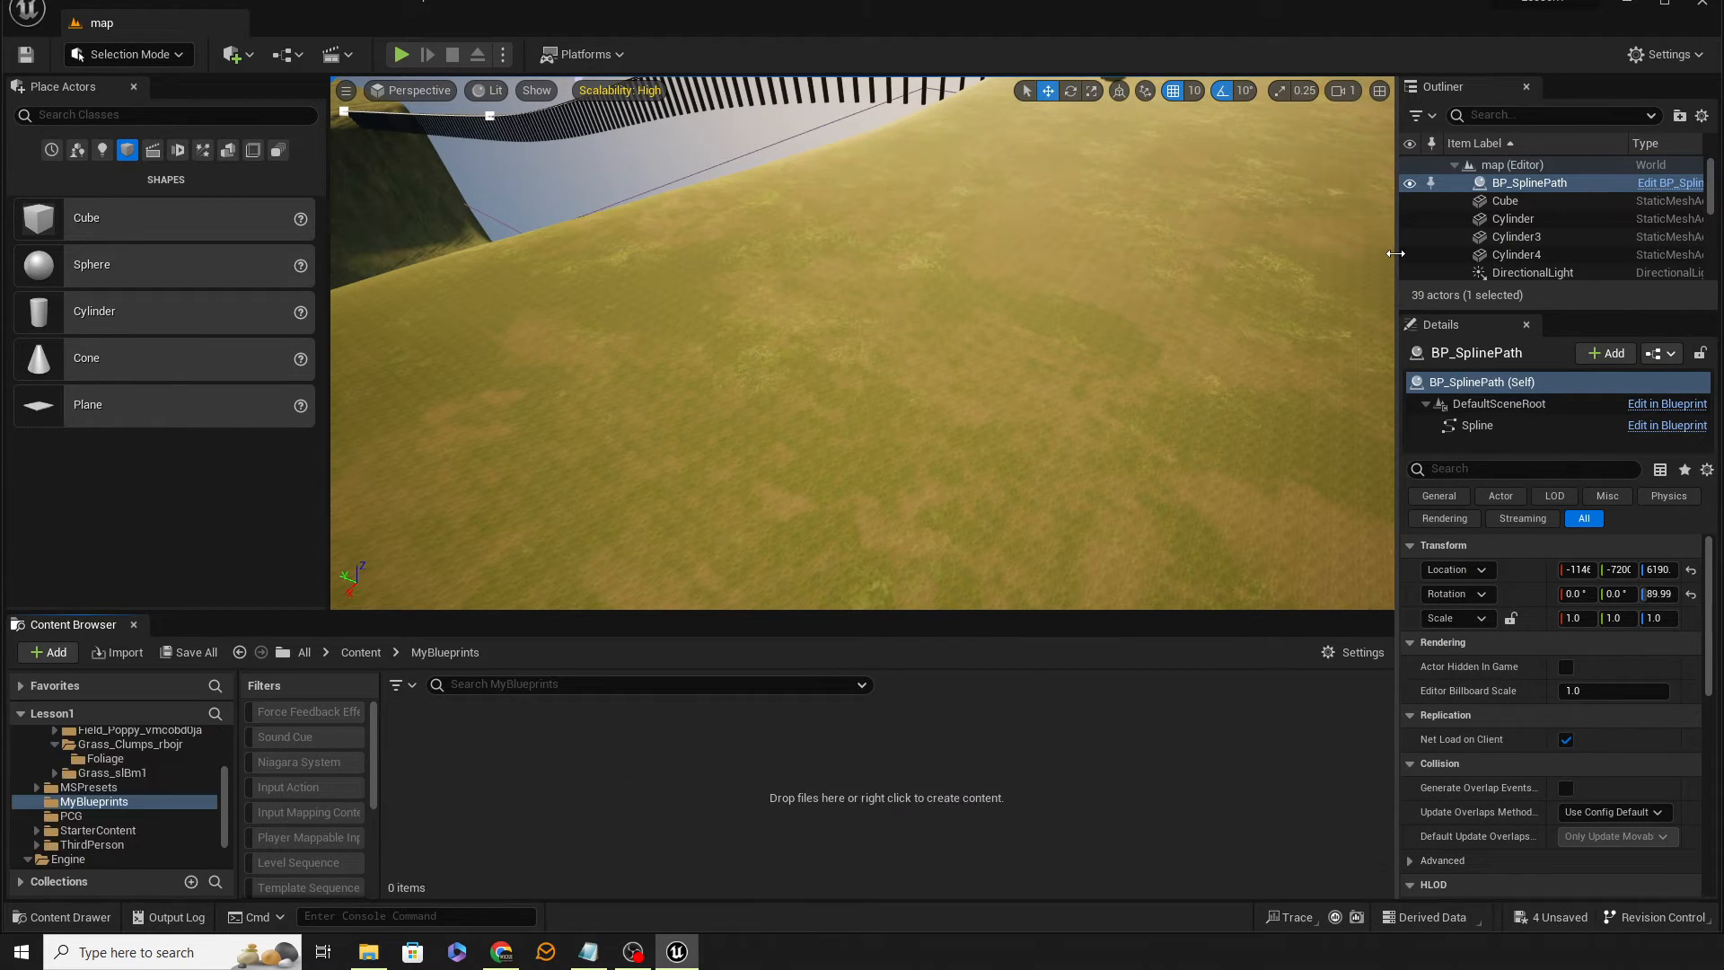
# Create a Blueprint Class with Actor as its parent in MyBlueprints and name it BP_MyKey
pyautogui.rightClick(548, 798)
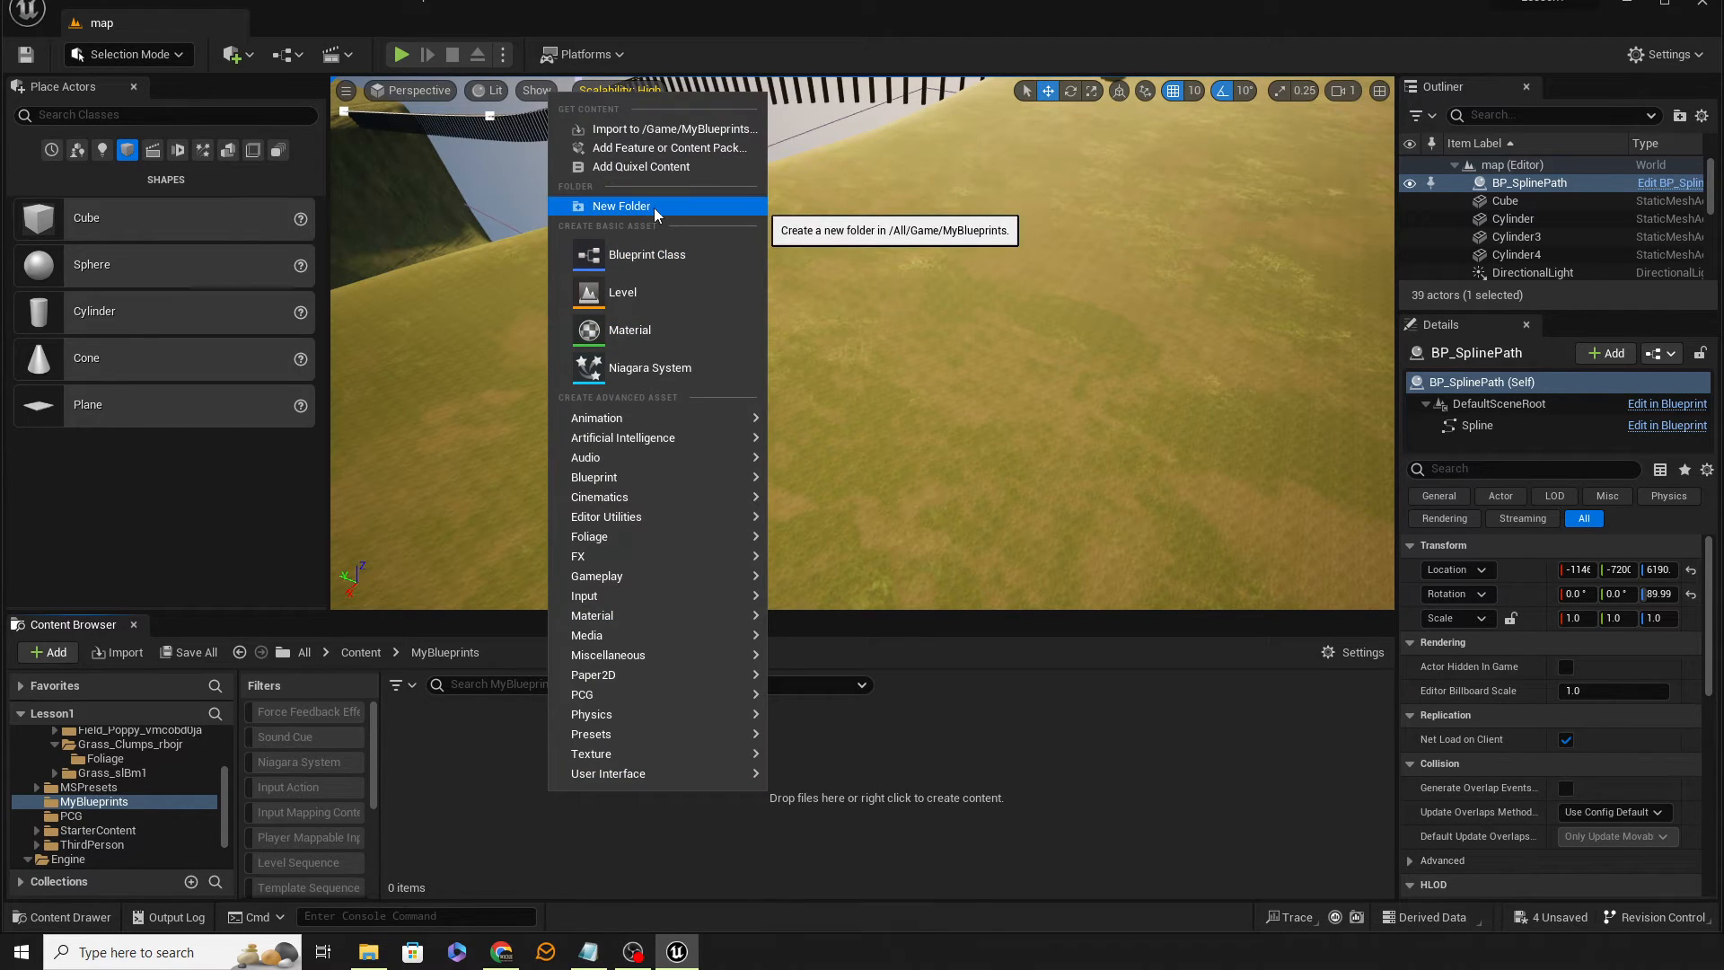
pyautogui.click(654, 257)
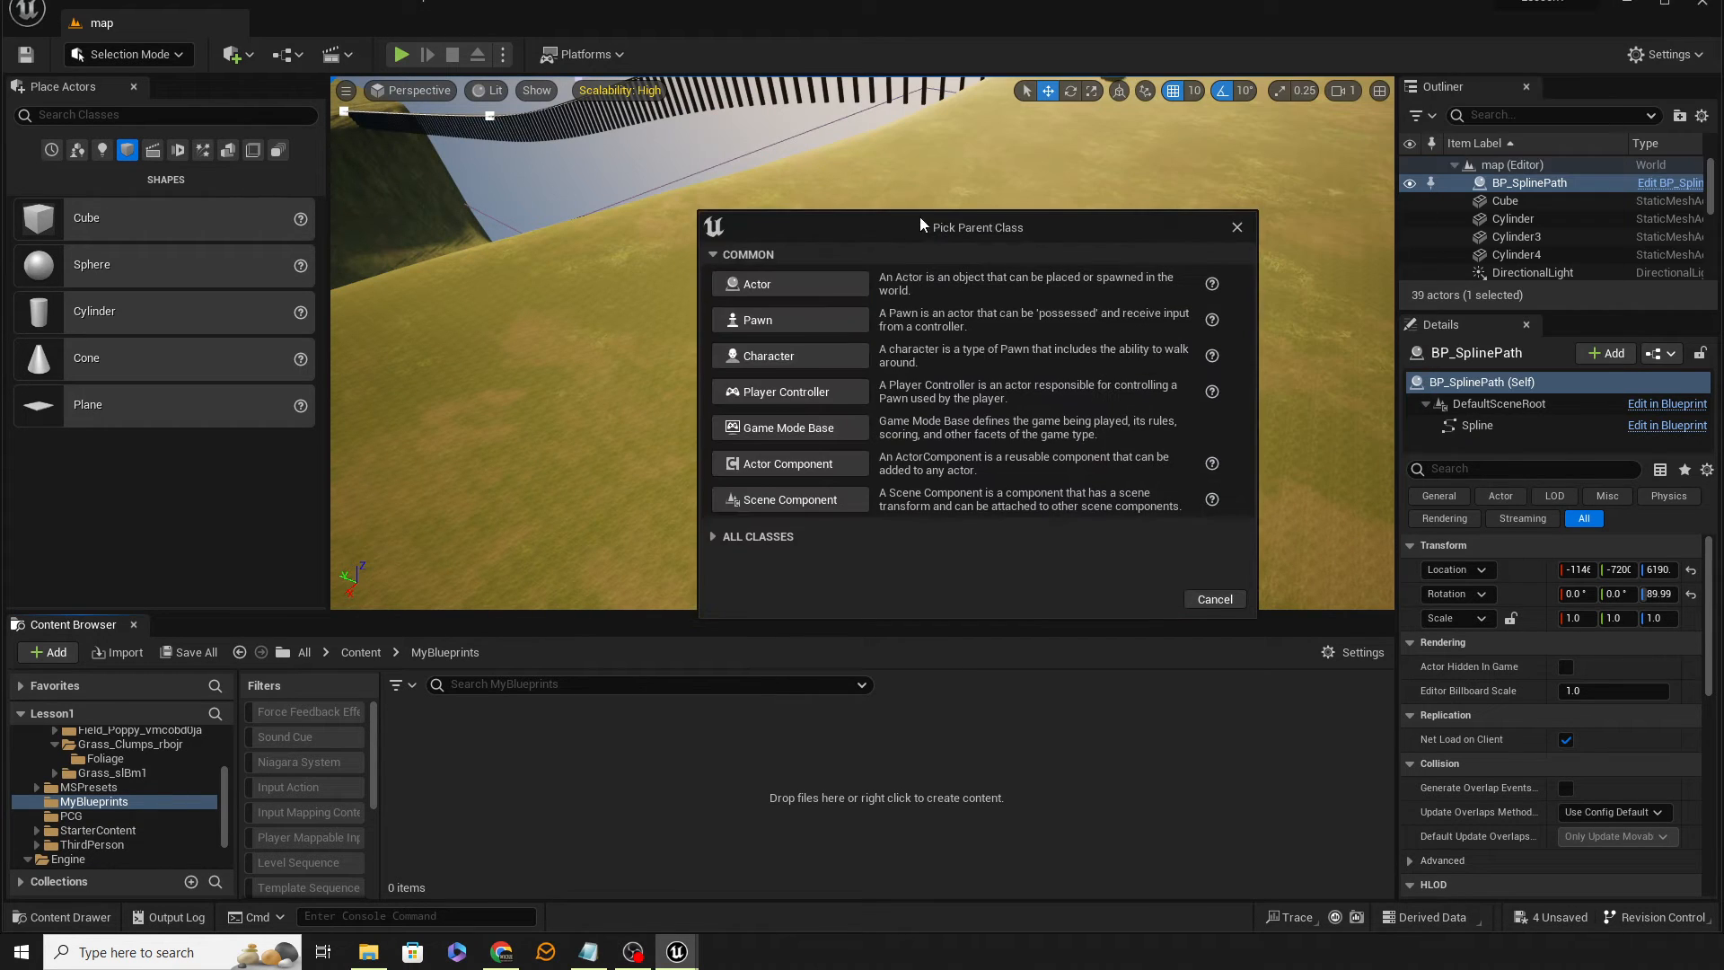
pyautogui.click(795, 292)
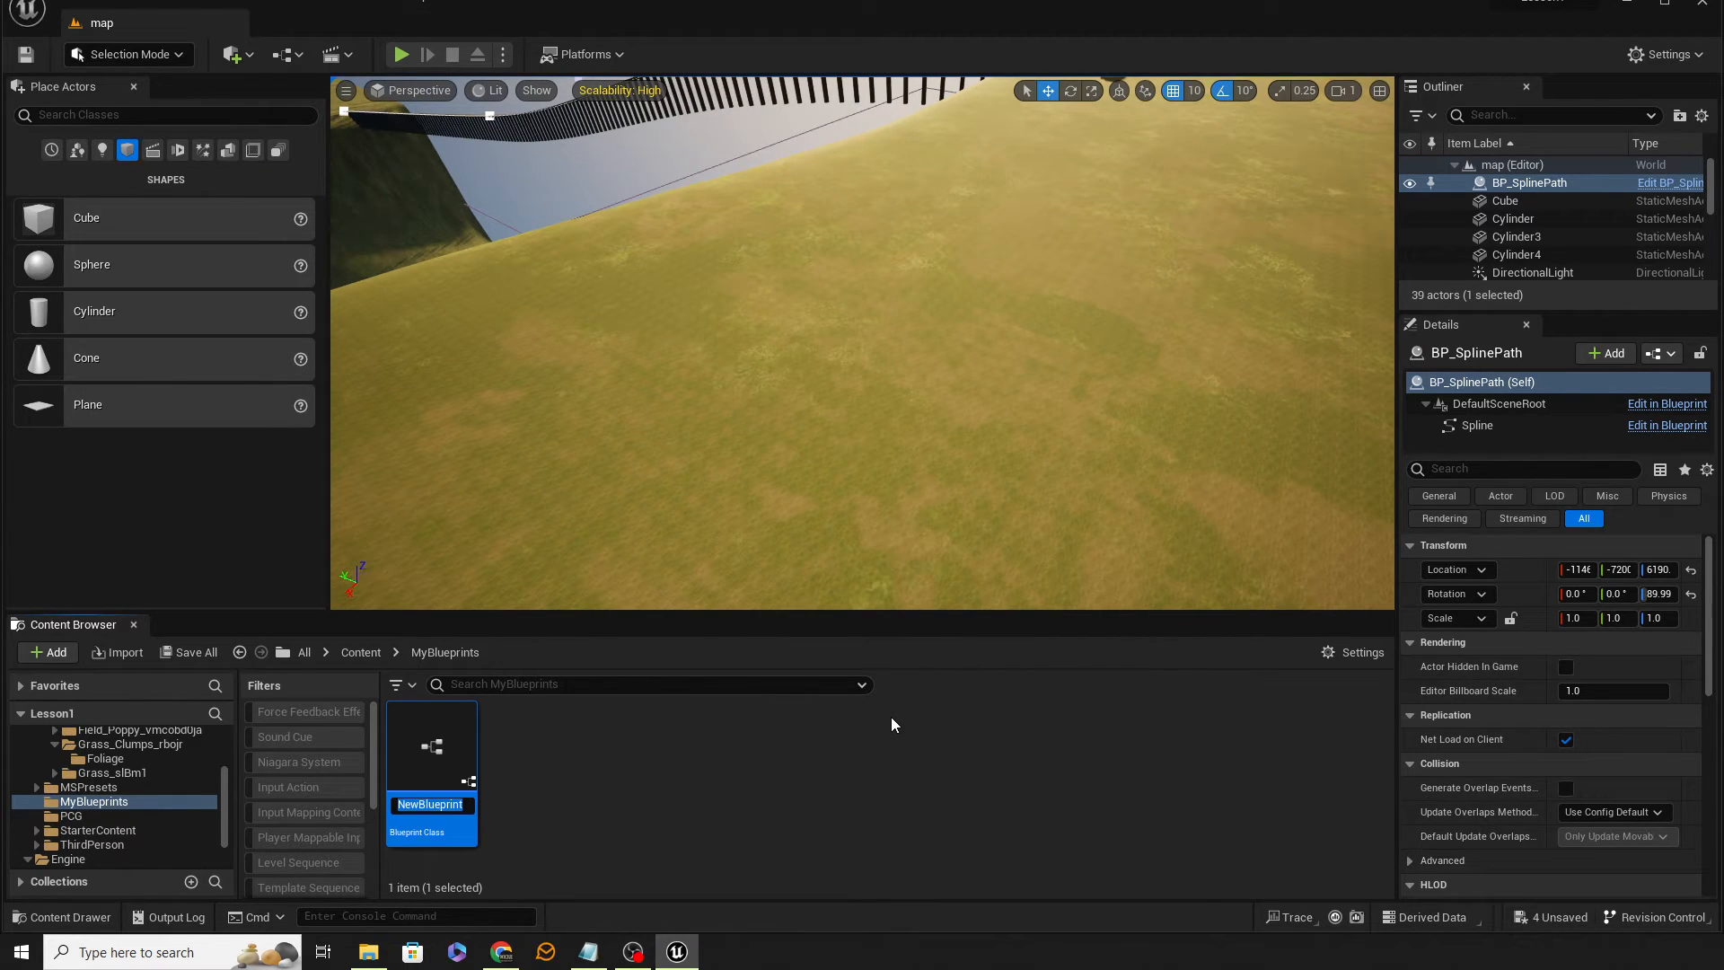
pyautogui.write('My')
pyautogui.press('BackSpace')
pyautogui.press('BackSpace')
pyautogui.write('BP_')
pyautogui.press('Return')
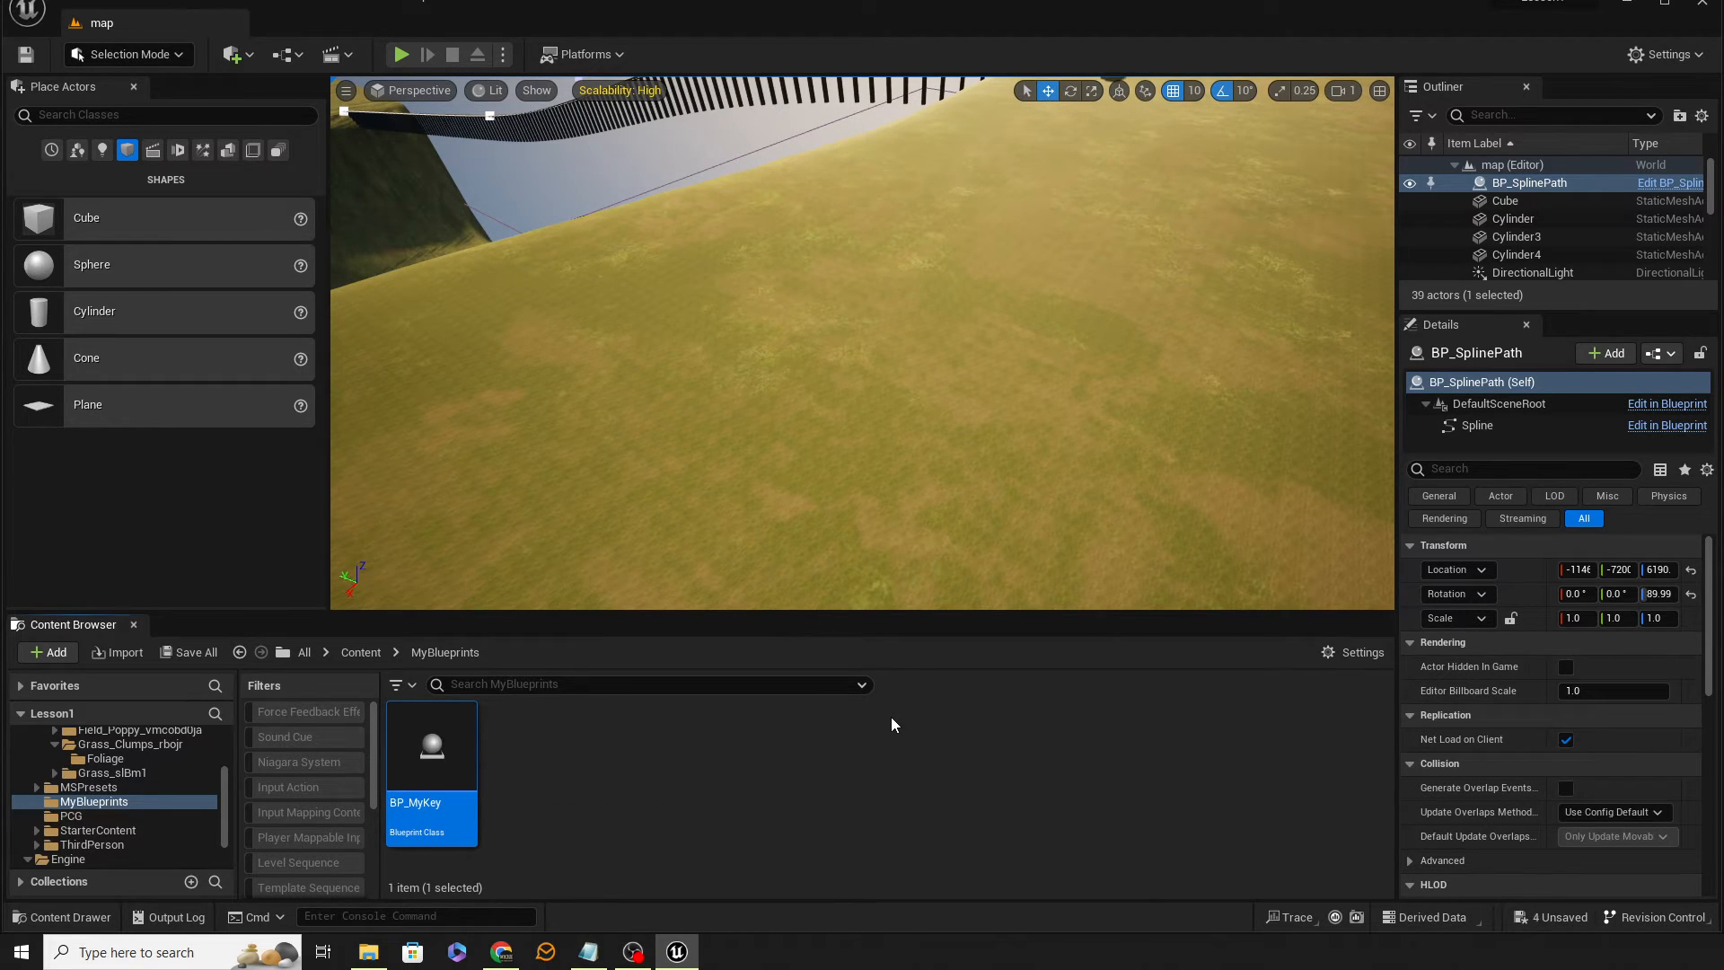
# Open the BP_MyKey blueprint and add a Cone component to it
pyautogui.press('f')
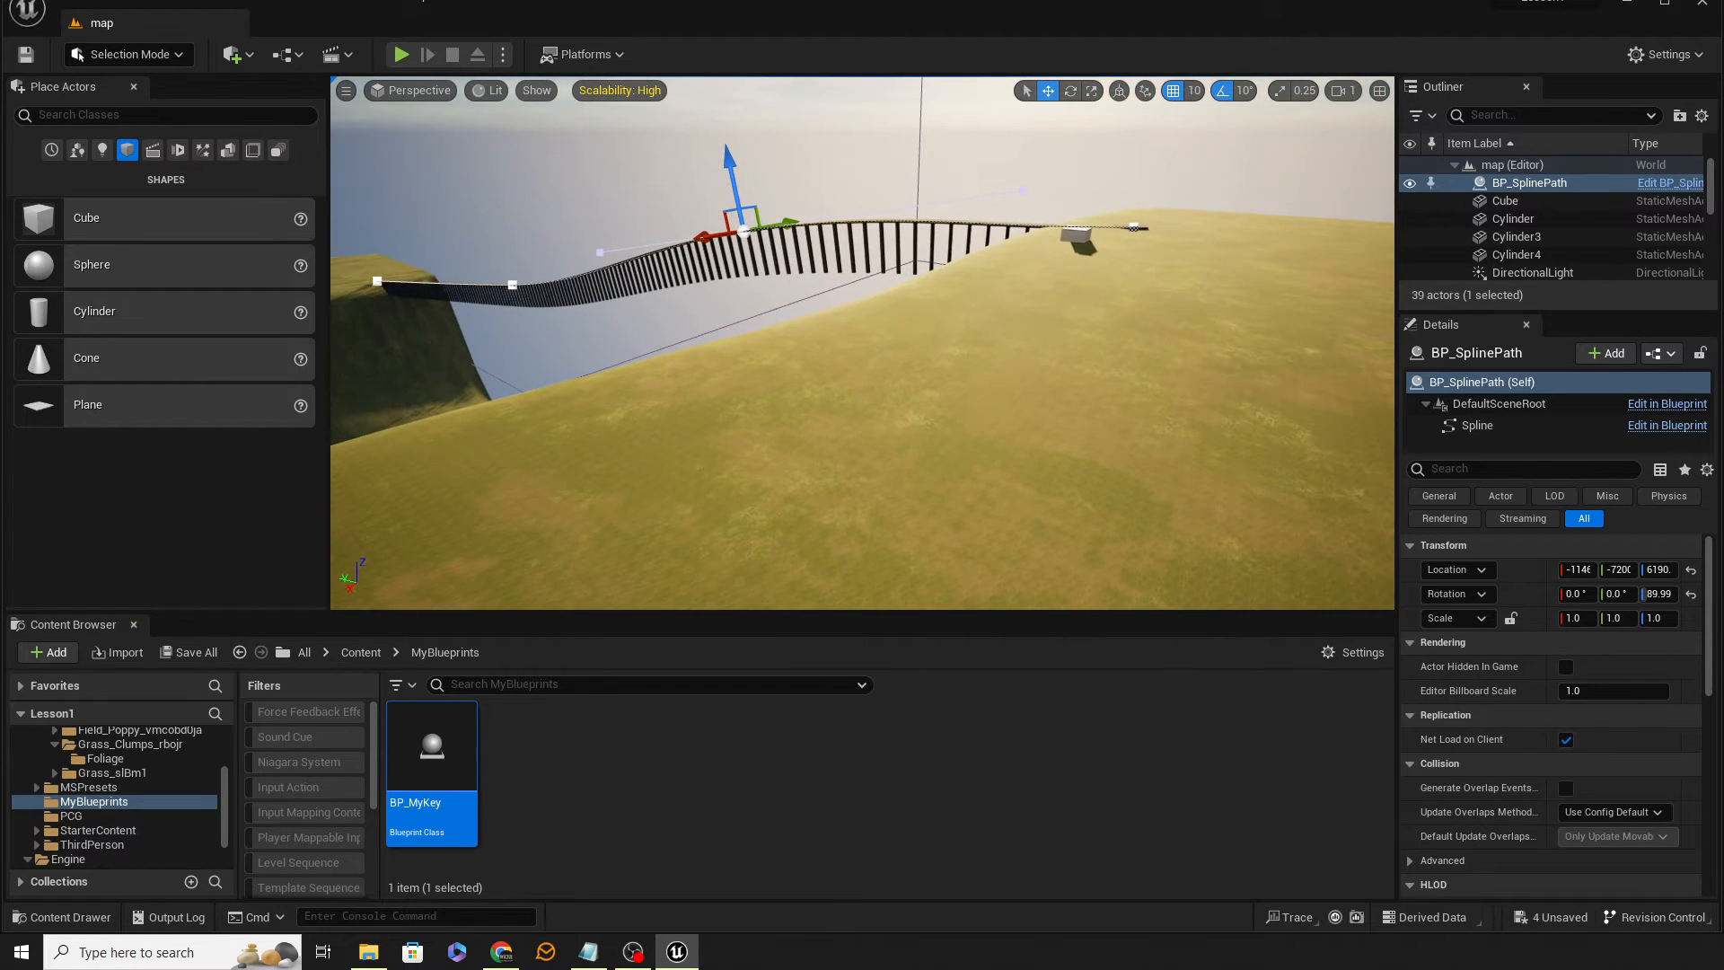
pyautogui.moveTo(862, 343); pyautogui.dragTo(755, 386, button='right')
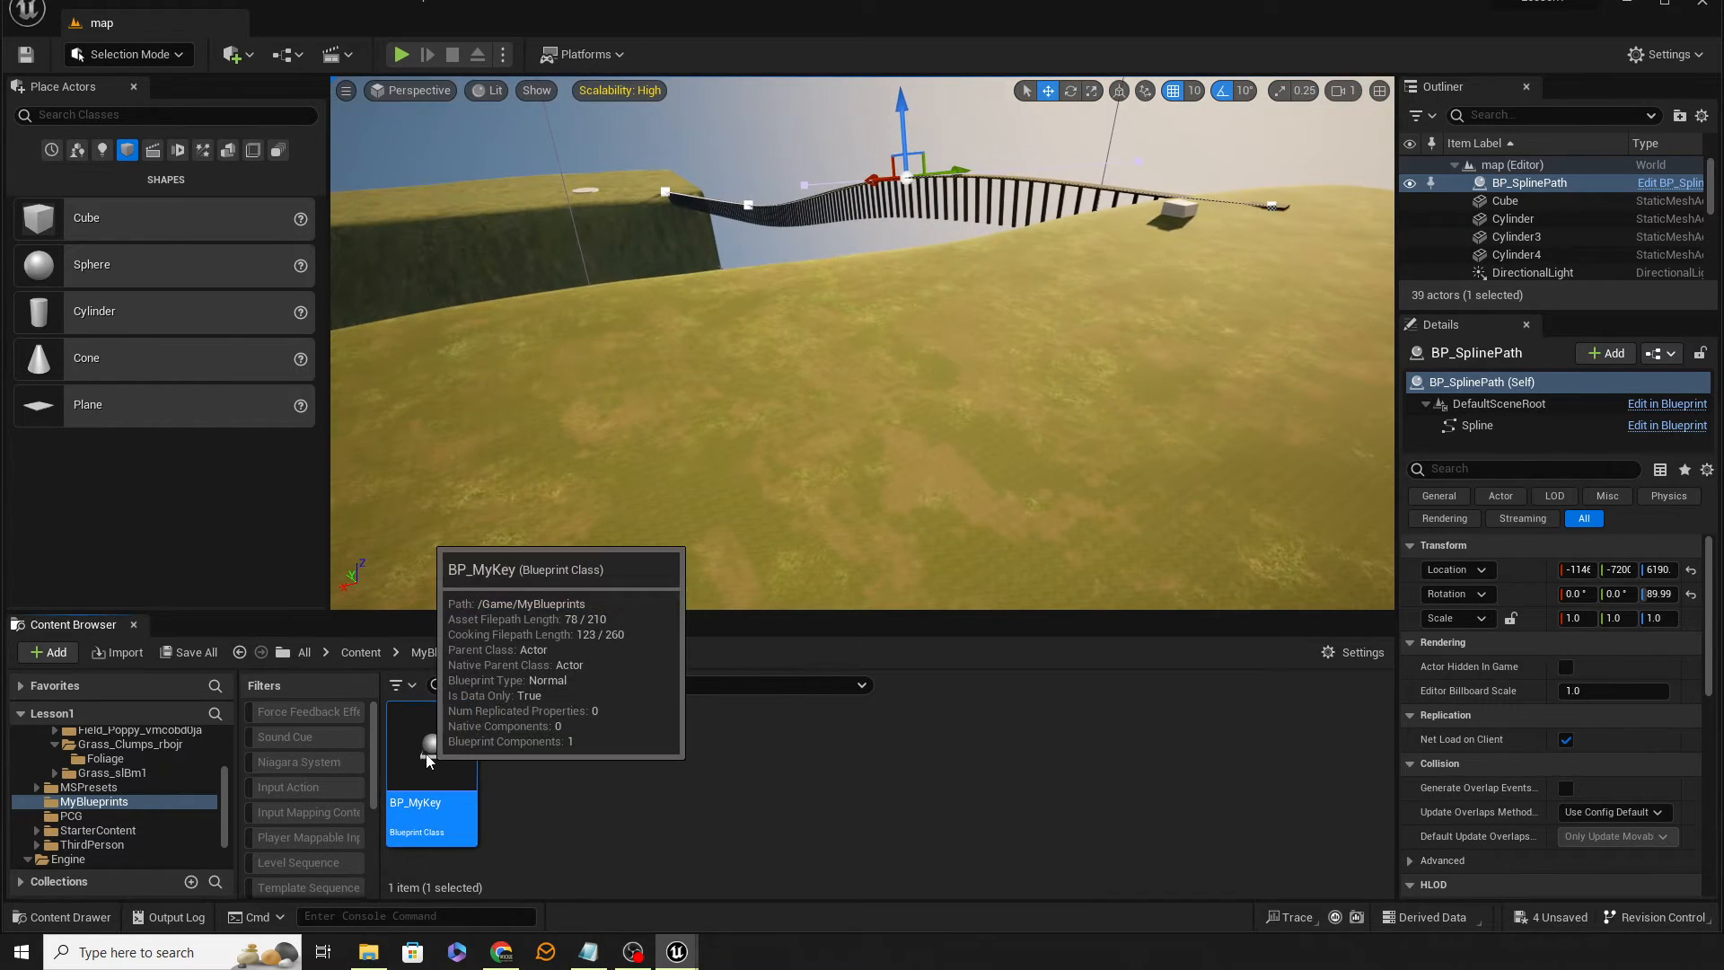
pyautogui.doubleClick(429, 760)
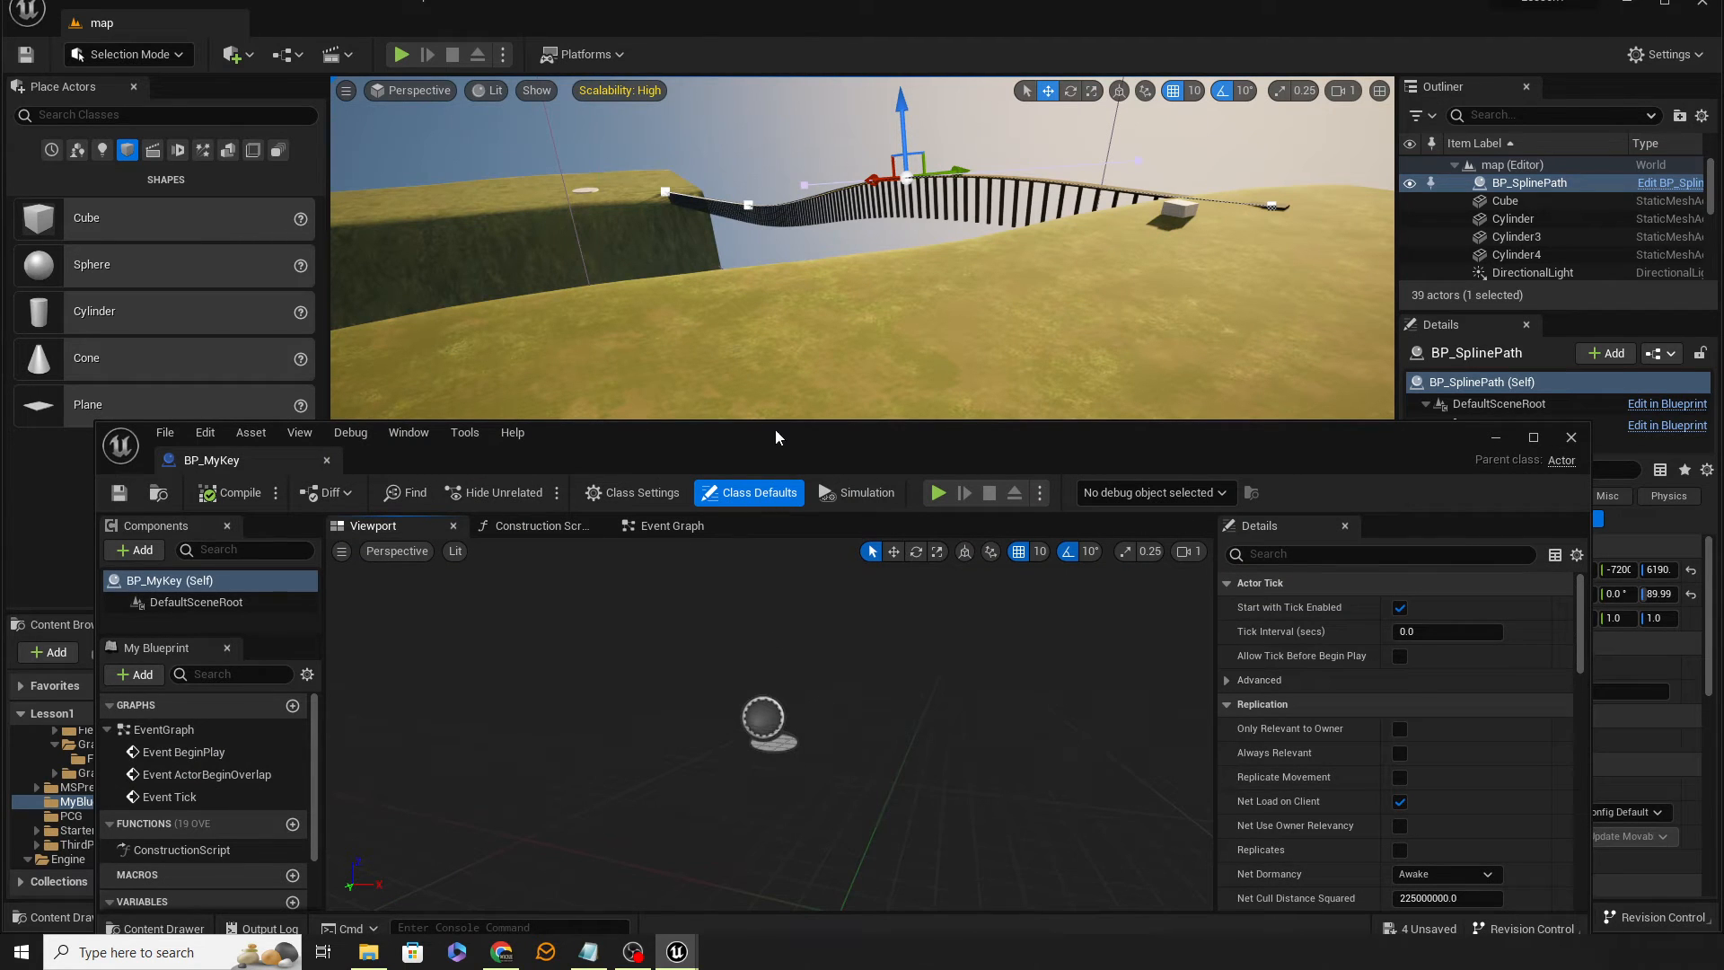
pyautogui.moveTo(776, 431); pyautogui.dragTo(807, 385)
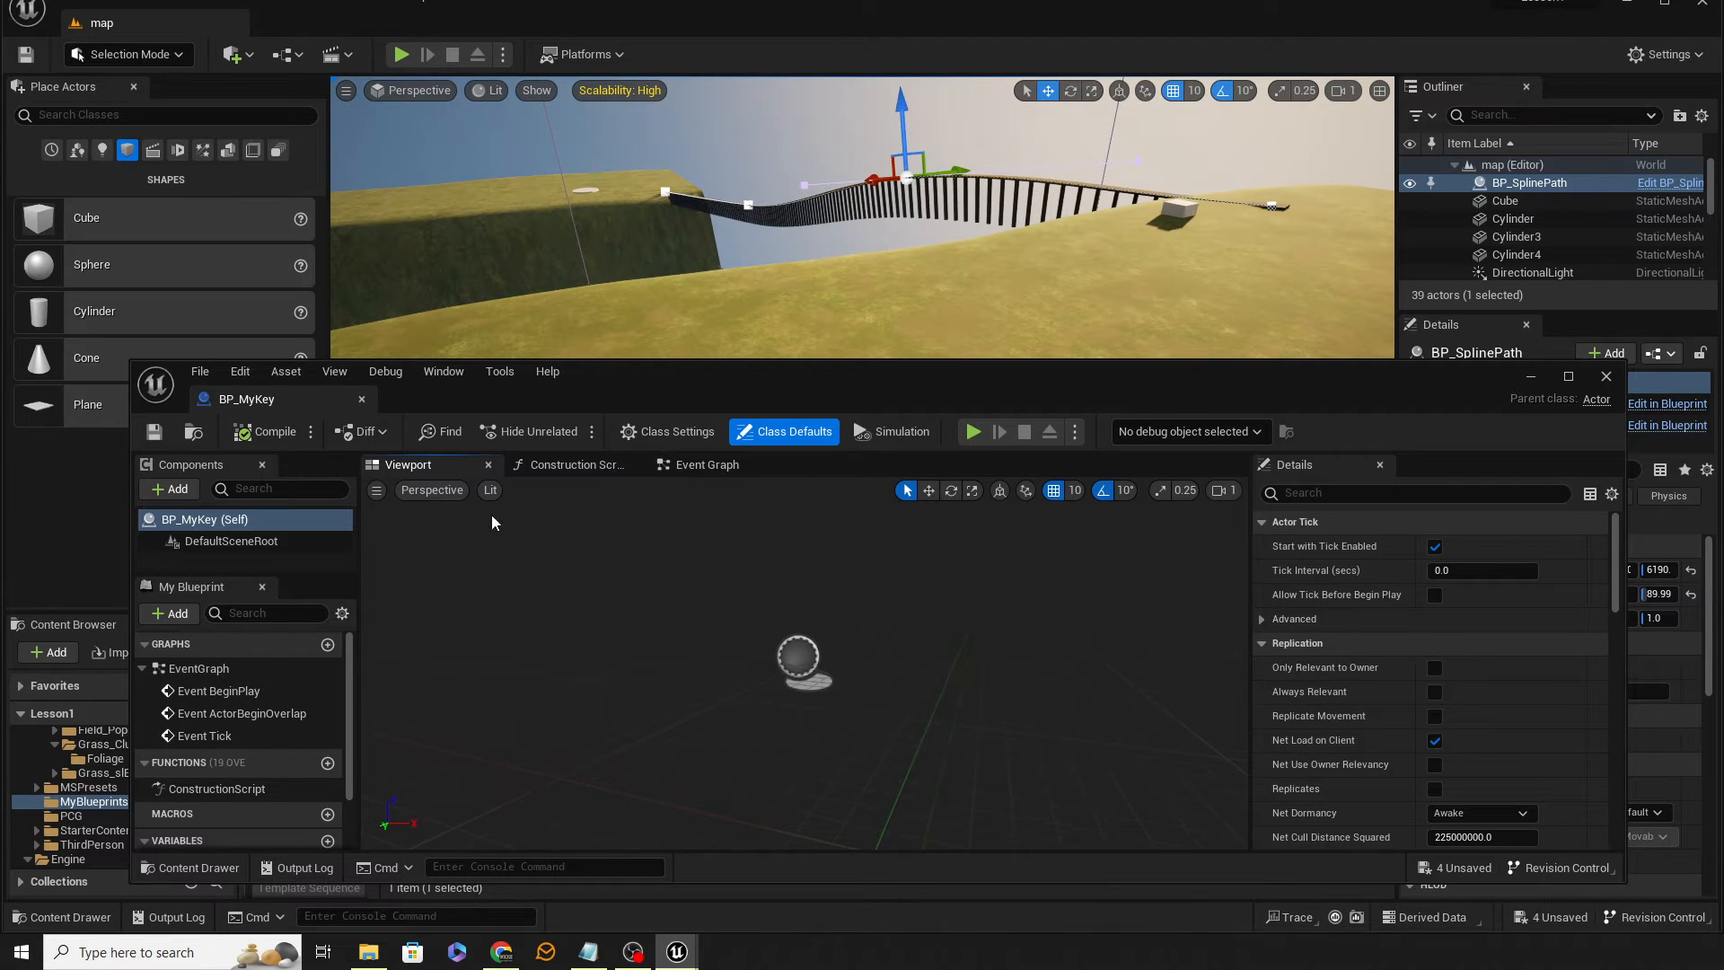
pyautogui.moveTo(619, 392); pyautogui.dragTo(627, 411)
pyautogui.moveTo(57, 366); pyautogui.dragTo(656, 655)
pyautogui.click(811, 657)
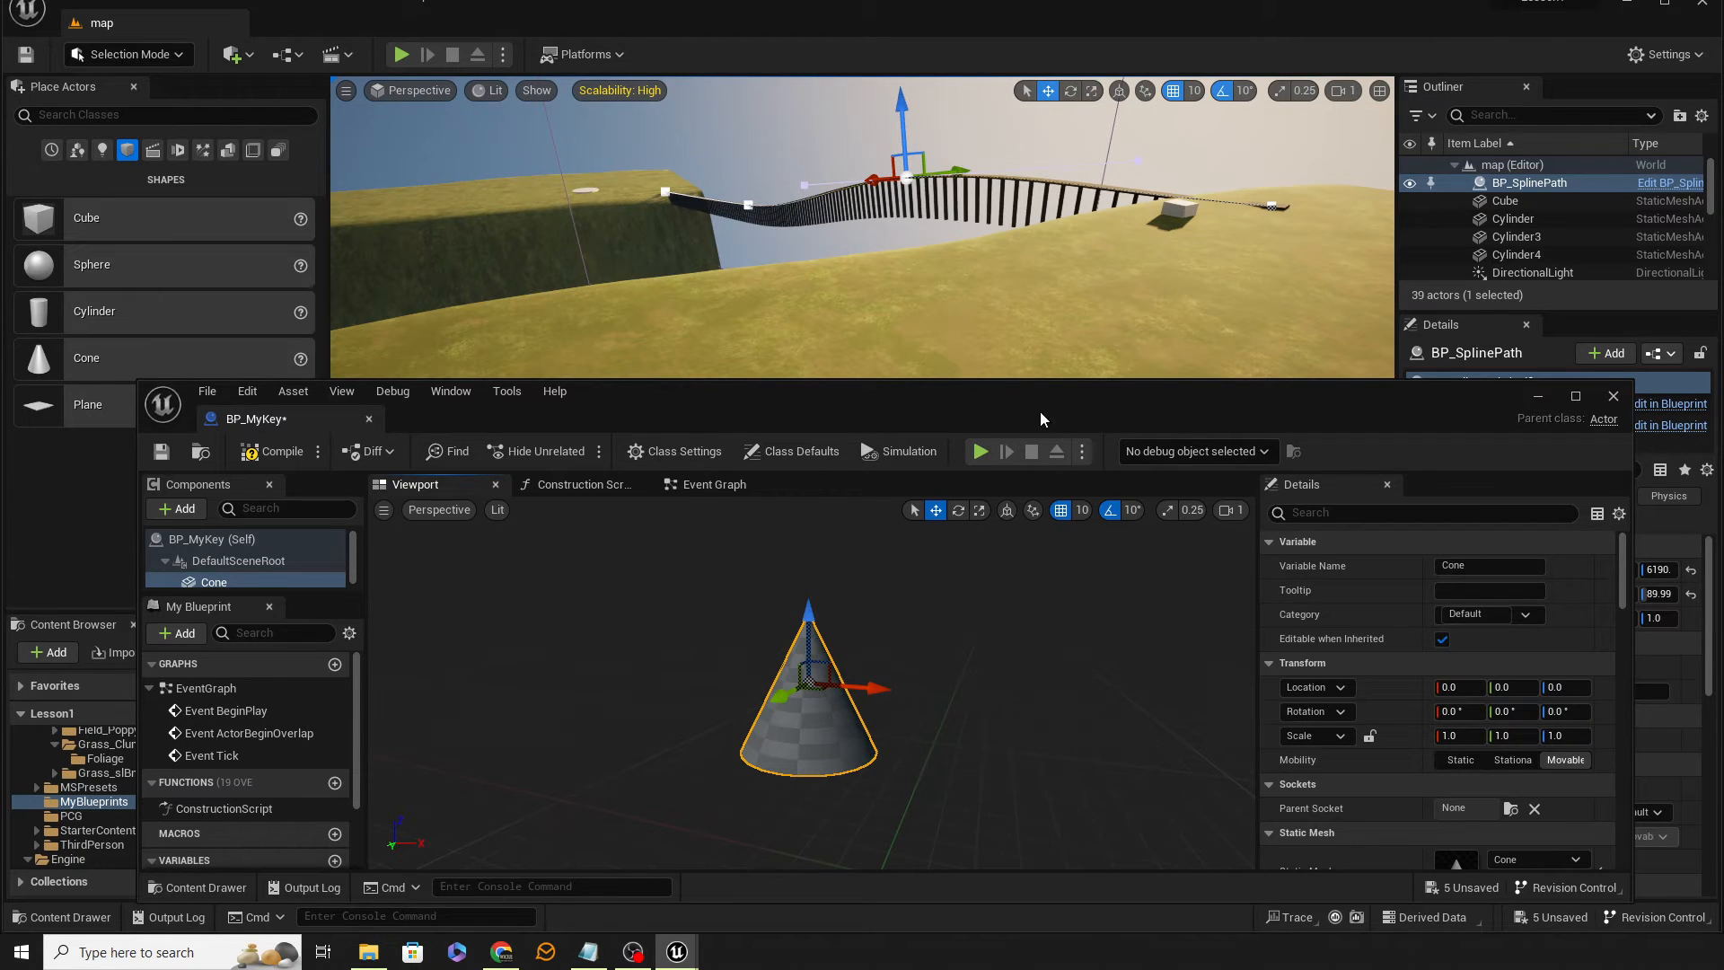
# Raise the cone in BP_MyKey to a Z location of 100, and compile and save the blueprint
pyautogui.moveTo(1042, 411); pyautogui.dragTo(1137, 178)
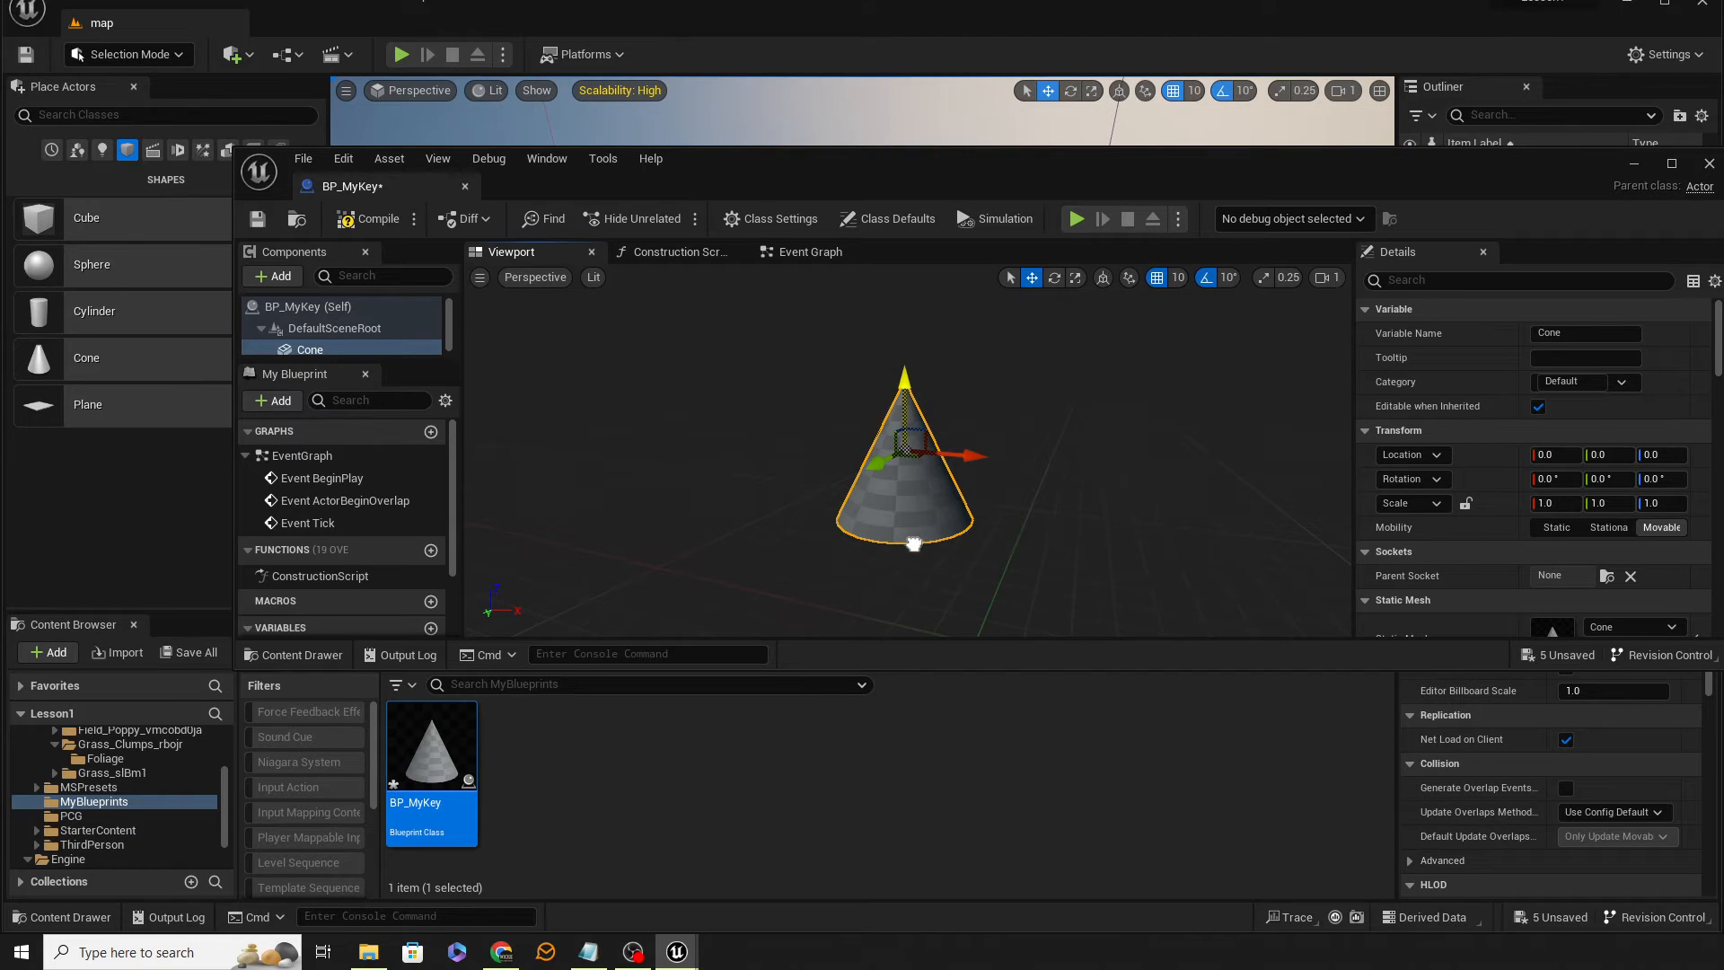
pyautogui.moveTo(945, 168); pyautogui.dragTo(830, 484)
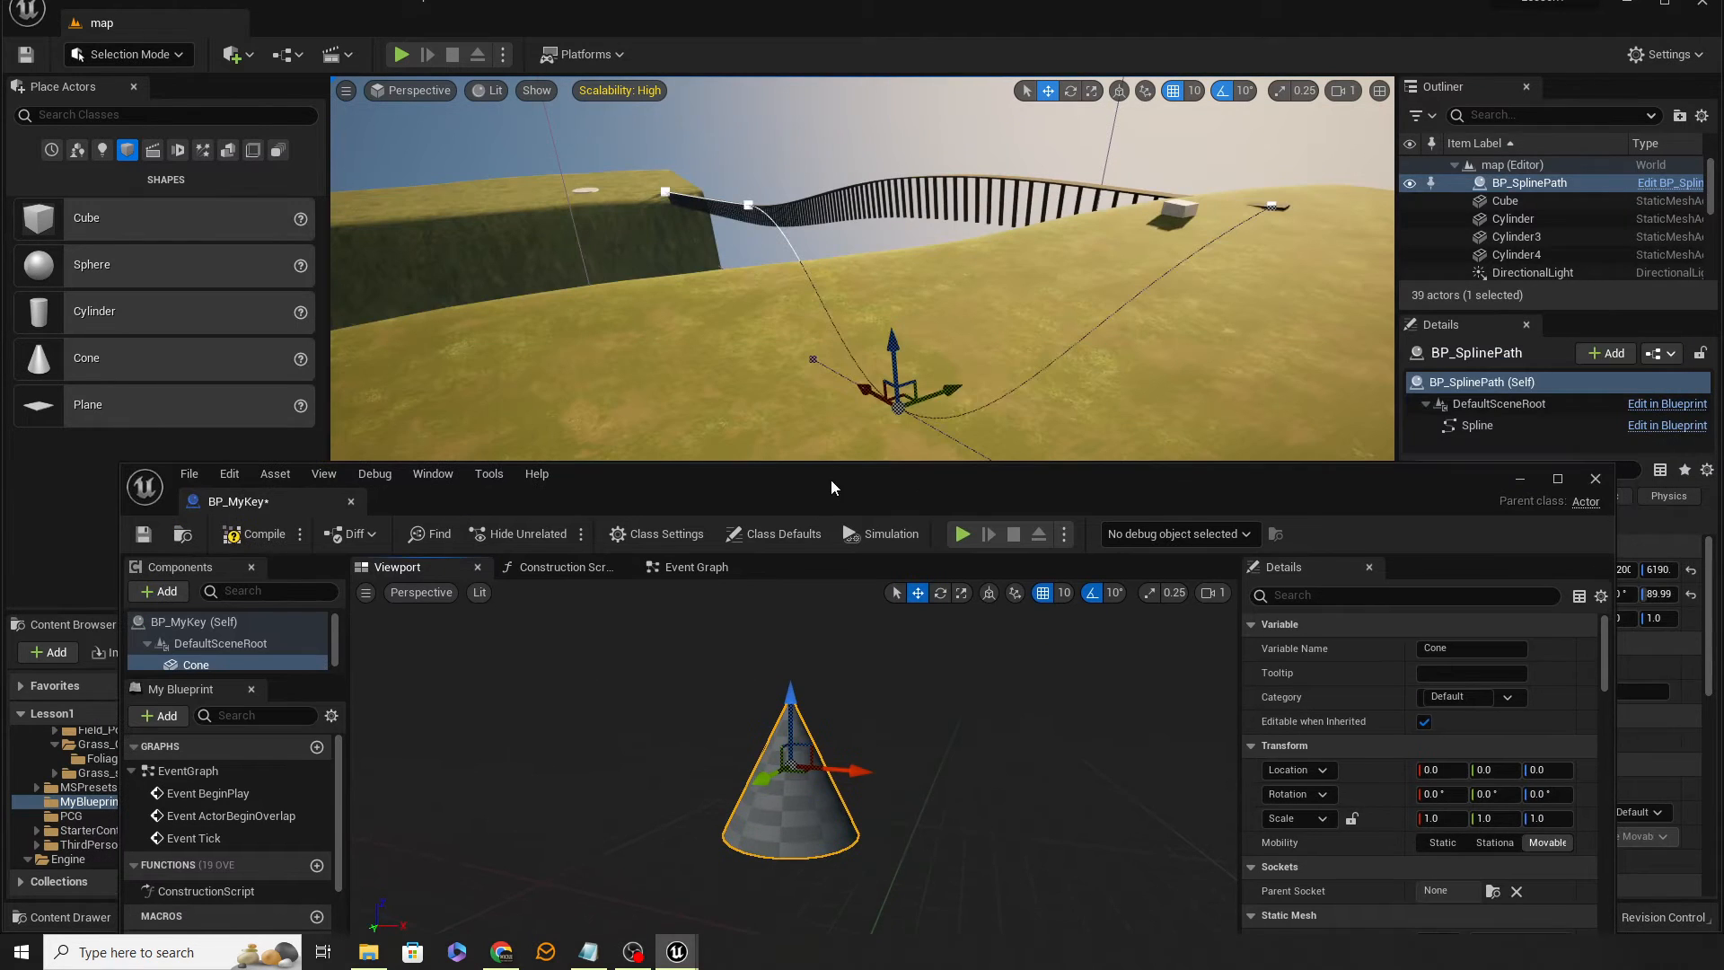
pyautogui.click(765, 322)
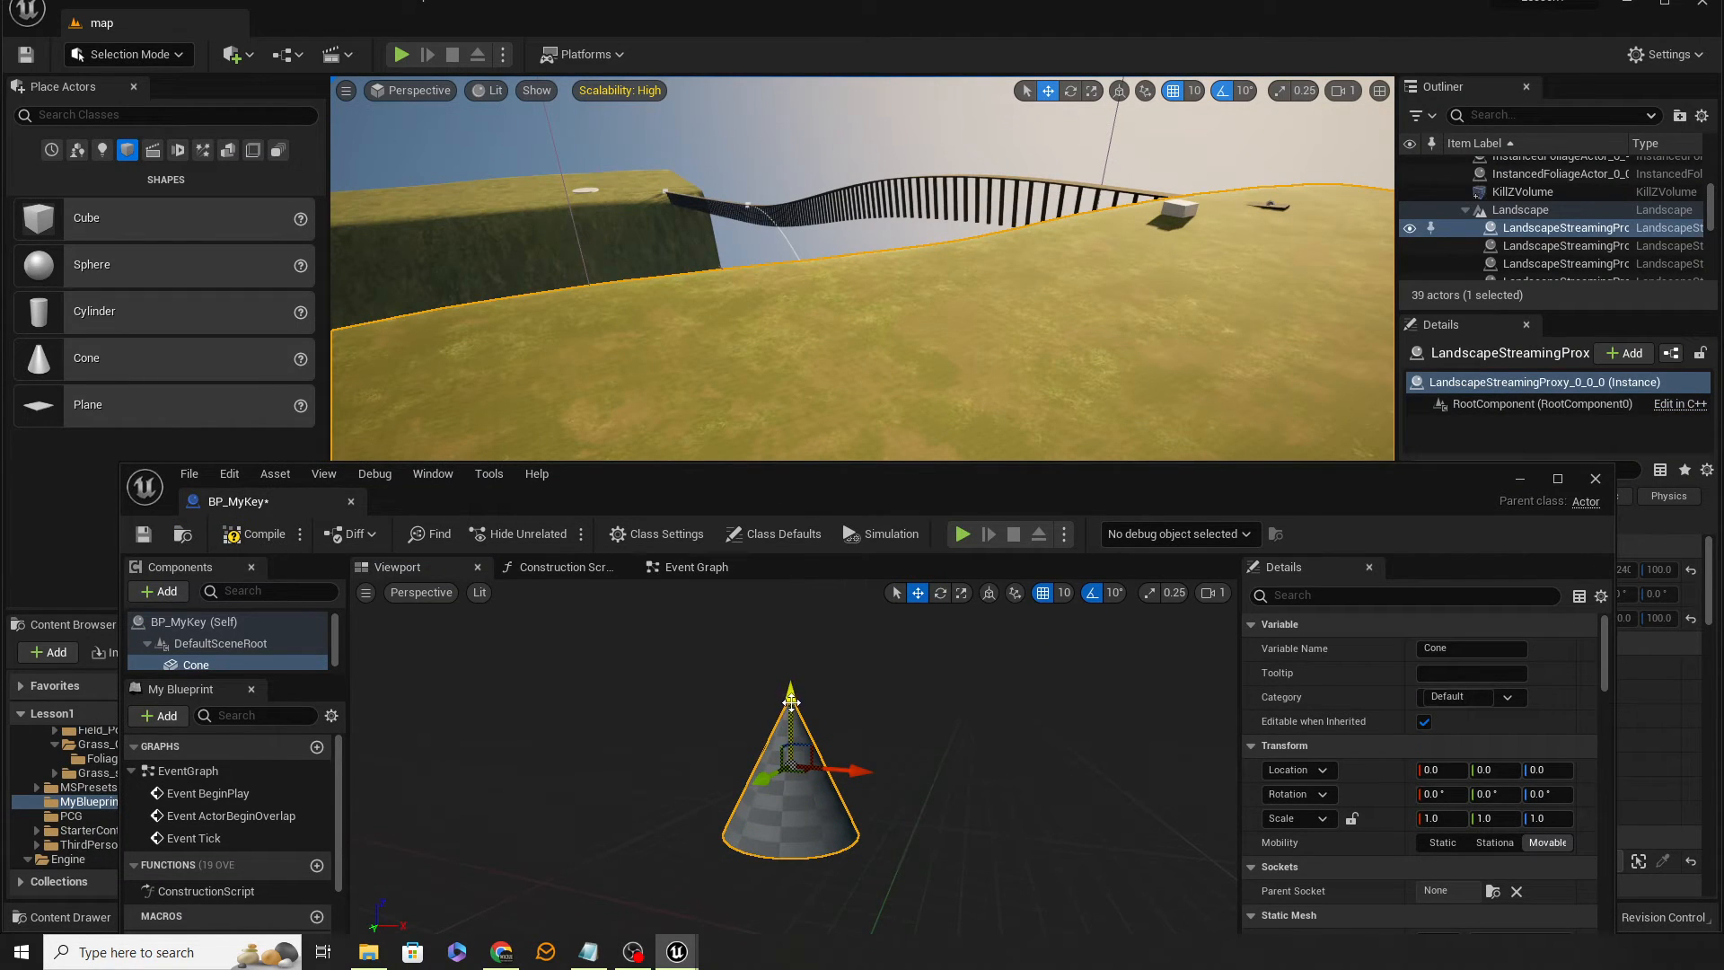
pyautogui.moveTo(792, 704); pyautogui.dragTo(813, 591)
pyautogui.moveTo(804, 718); pyautogui.dragTo(812, 682, button='right')
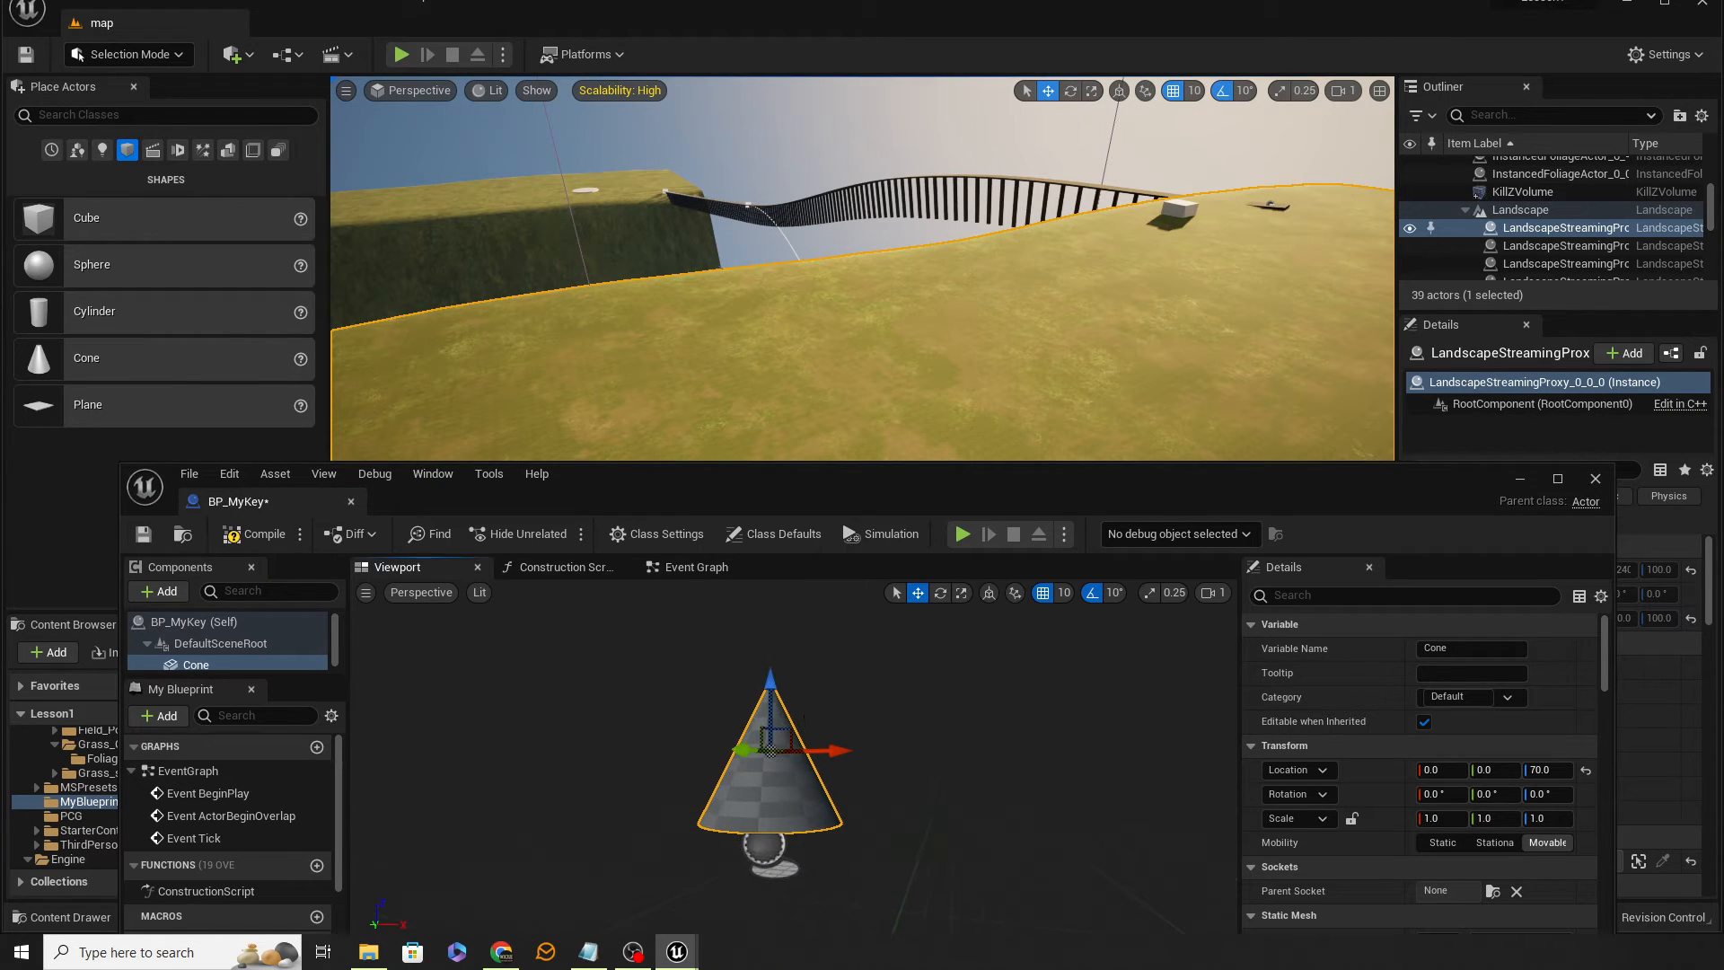
pyautogui.moveTo(767, 694); pyautogui.dragTo(779, 647)
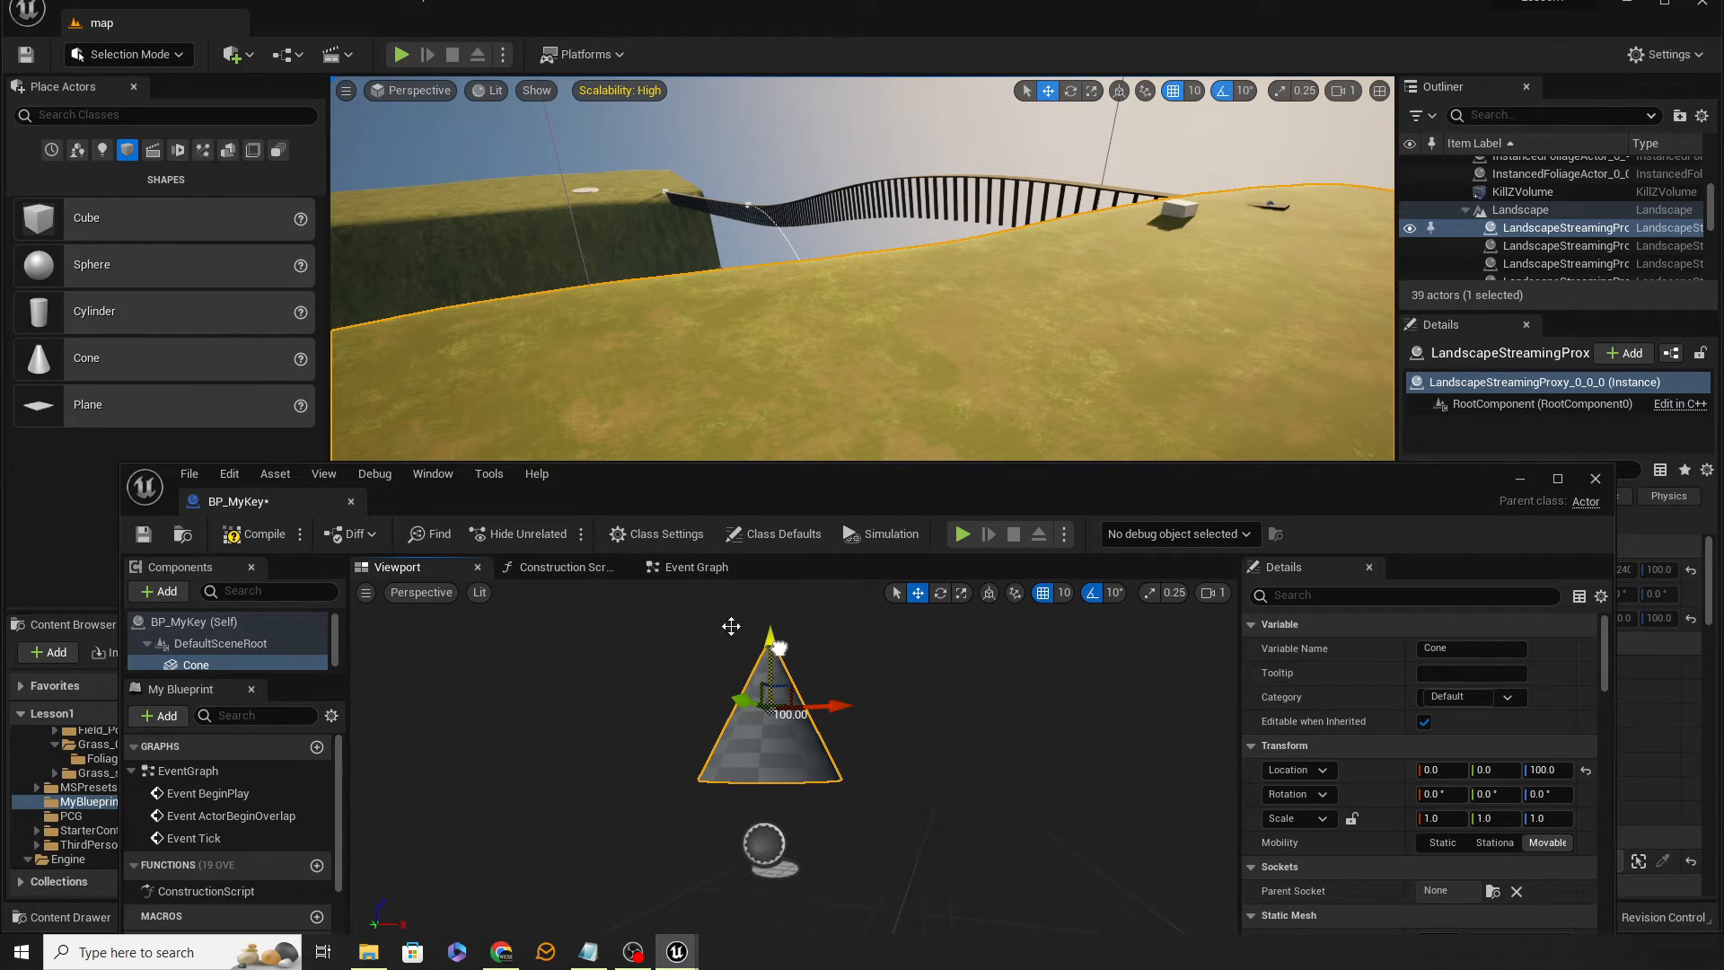
pyautogui.click(251, 534)
pyautogui.click(143, 534)
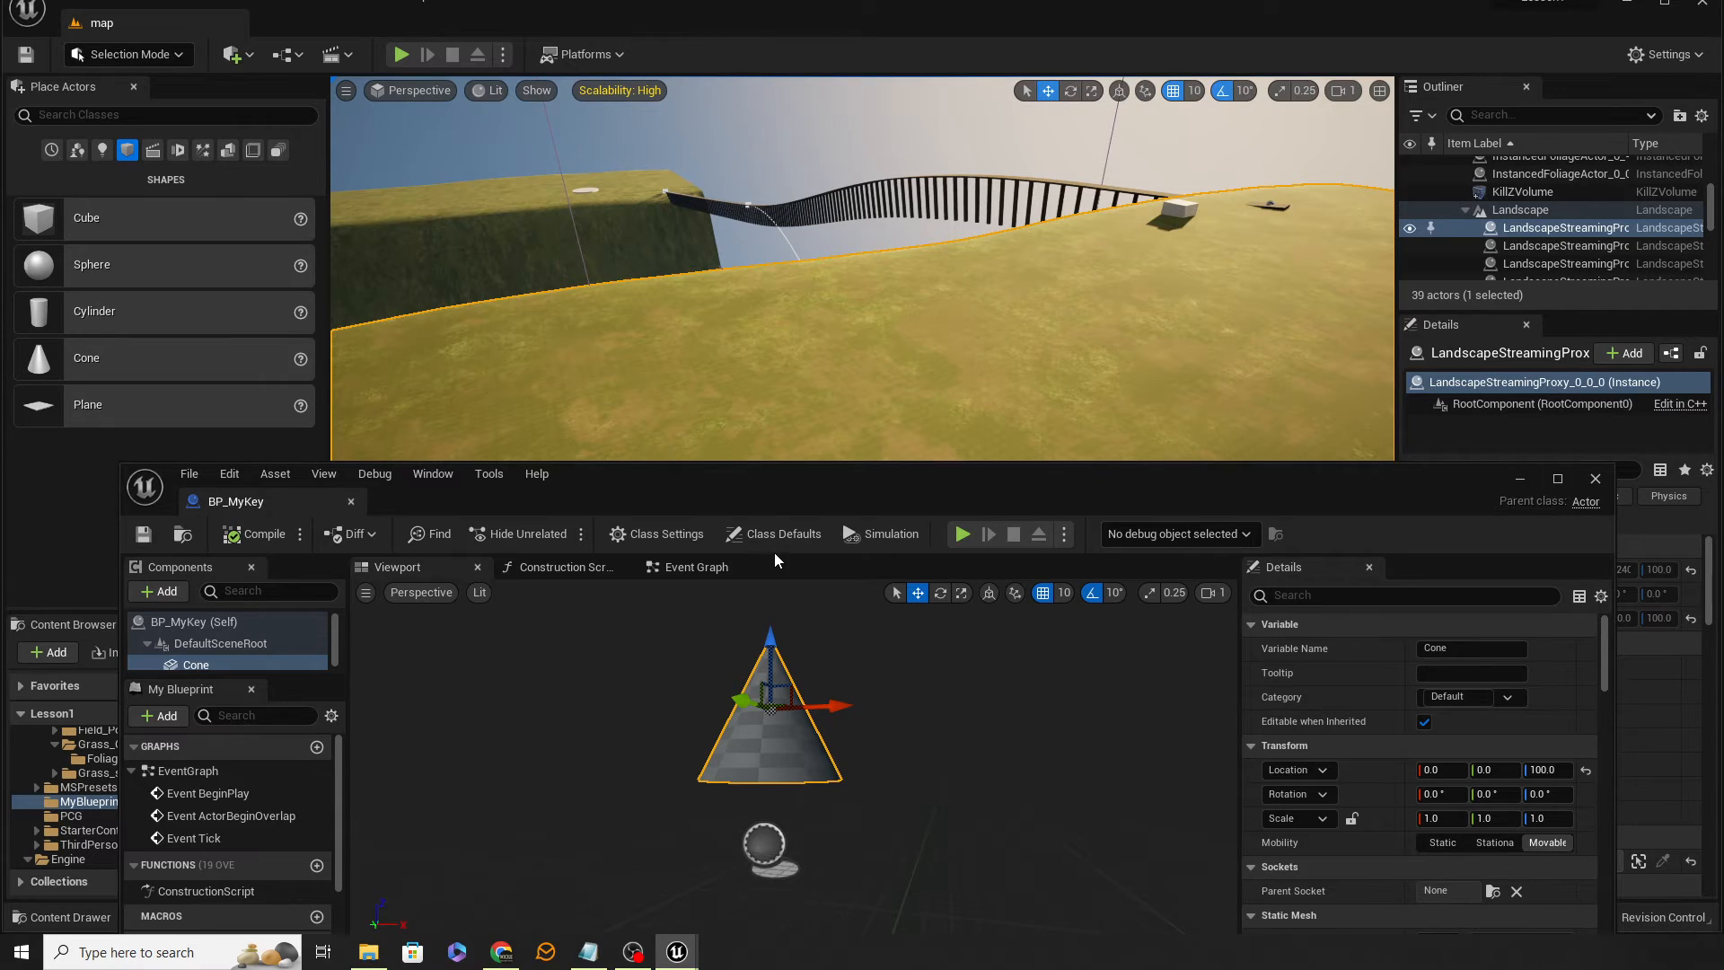
# Place a BP_MyKey instance on the grassy hill in the level
pyautogui.moveTo(871, 487); pyautogui.dragTo(1723, 254)
pyautogui.moveTo(470, 749); pyautogui.dragTo(866, 381)
pyautogui.moveTo(866, 380); pyautogui.dragTo(755, 343, button='right')
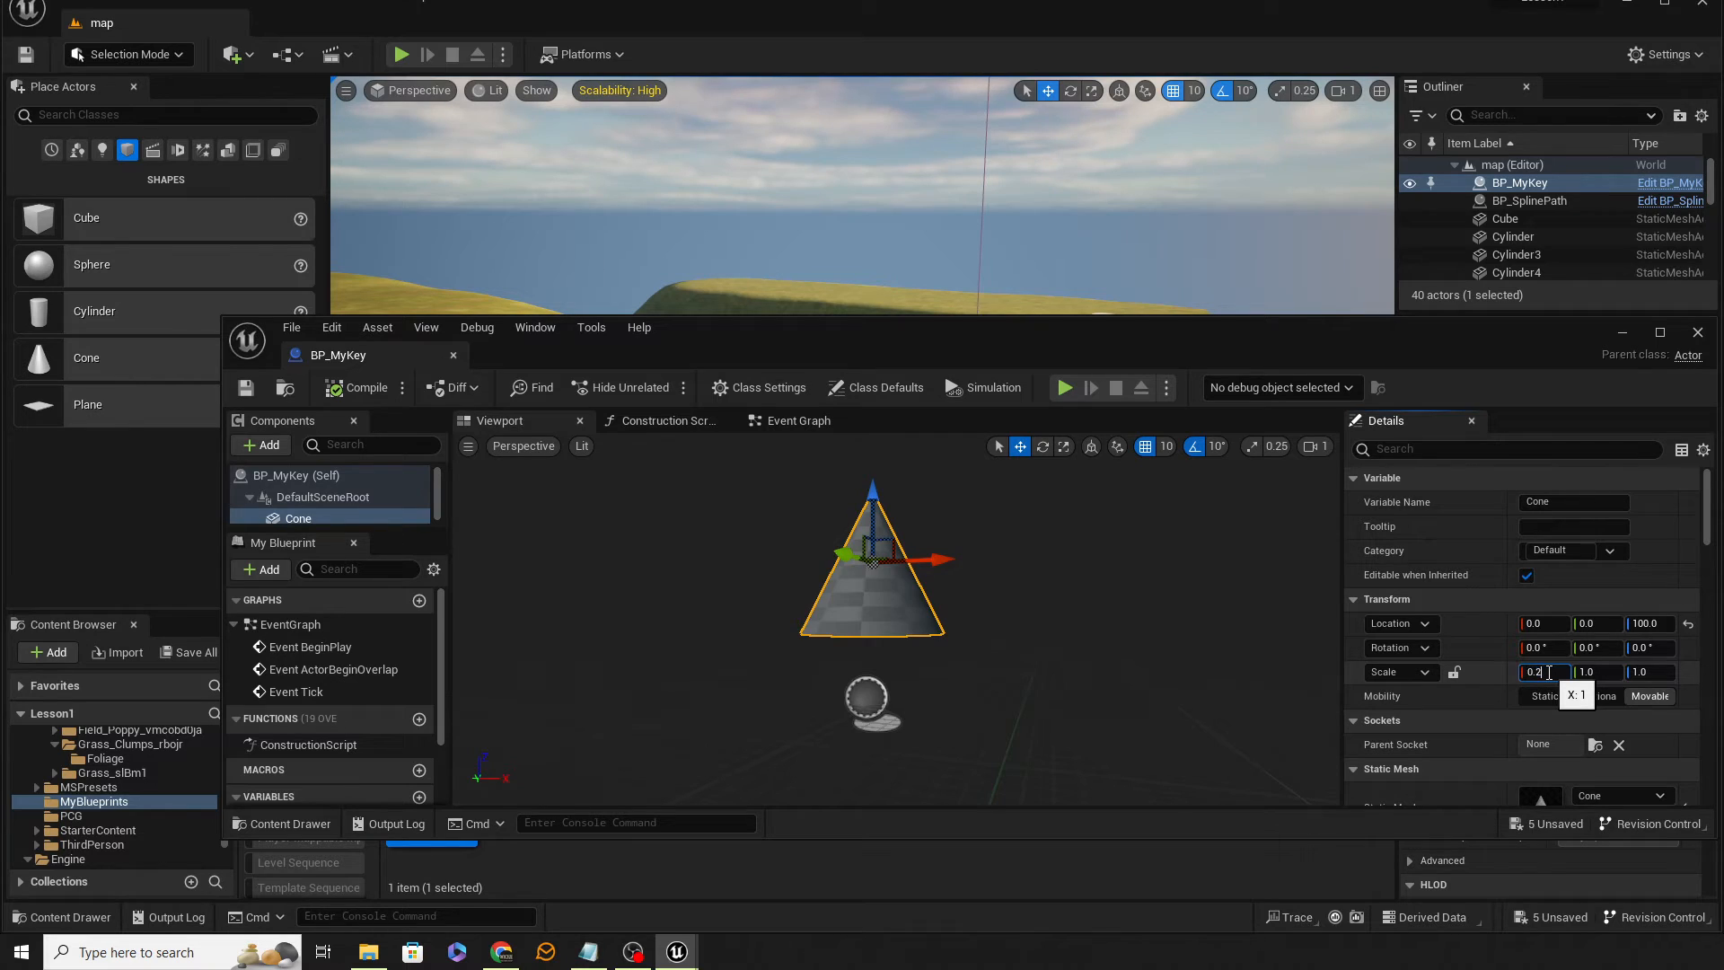
# Set the cone's scale in BP_MyKey to 0.2, 0.2, 0.4, and close the blueprint to check the key in the level
pyautogui.press('Tab')
pyautogui.write('0.2')
pyautogui.press('Tab')
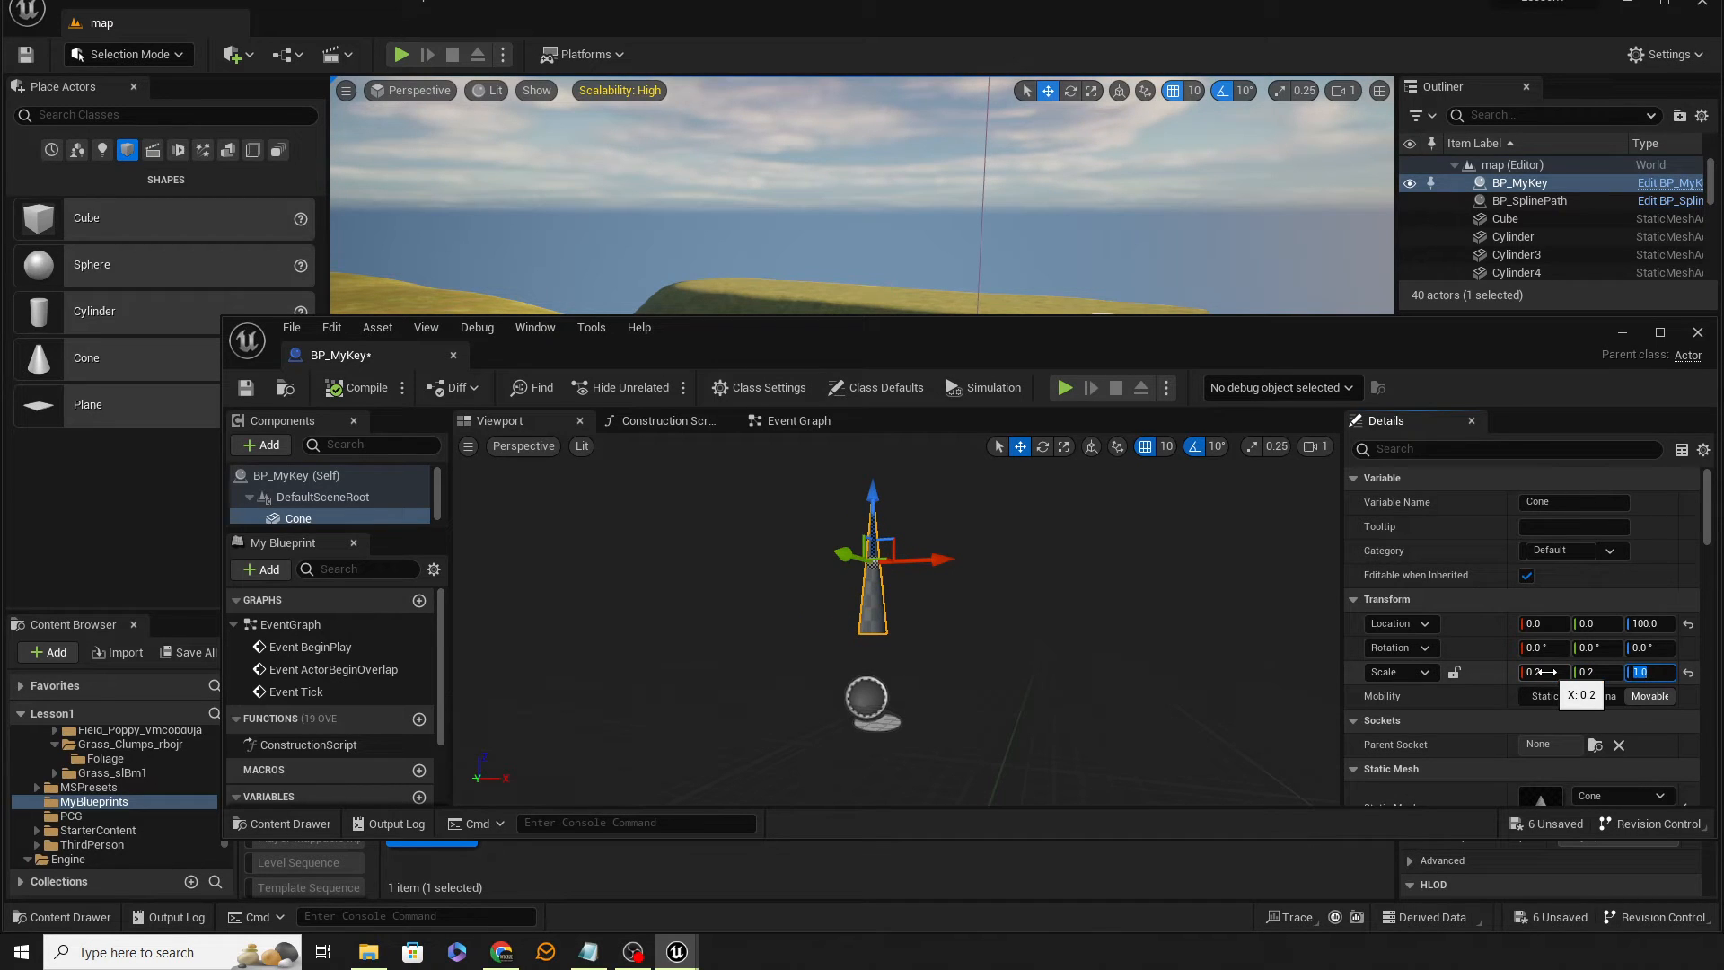
pyautogui.press('Return')
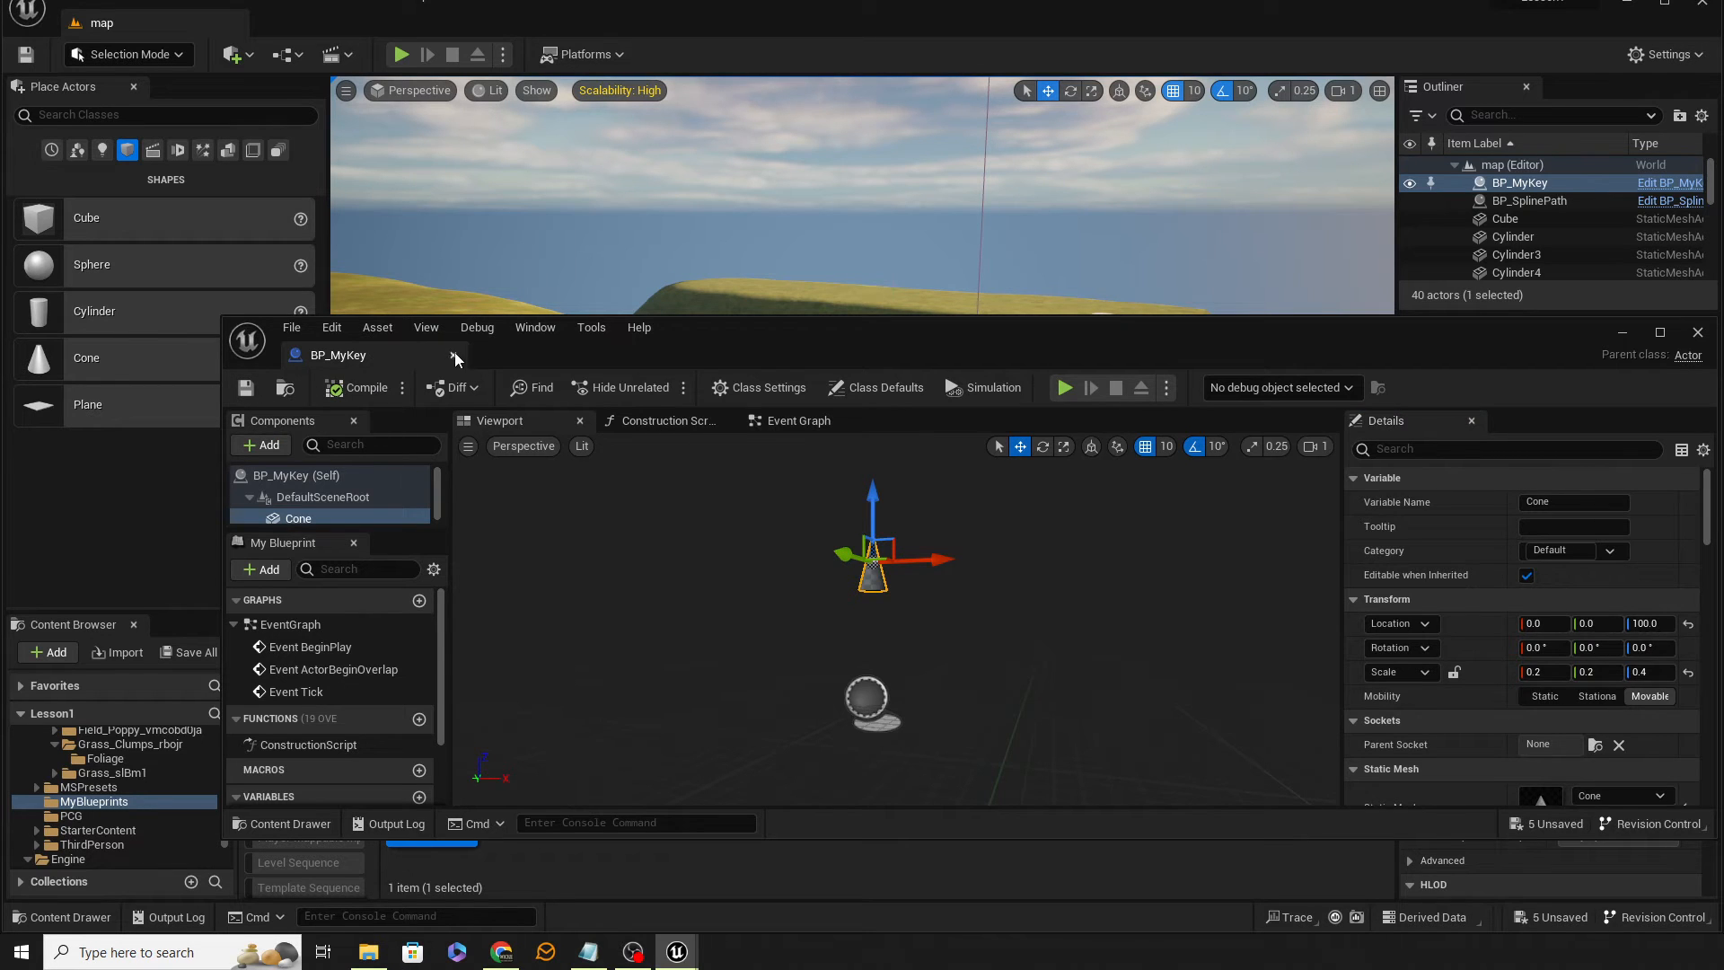
pyautogui.click(455, 356)
pyautogui.moveTo(1027, 477); pyautogui.dragTo(1091, 528, button='right')
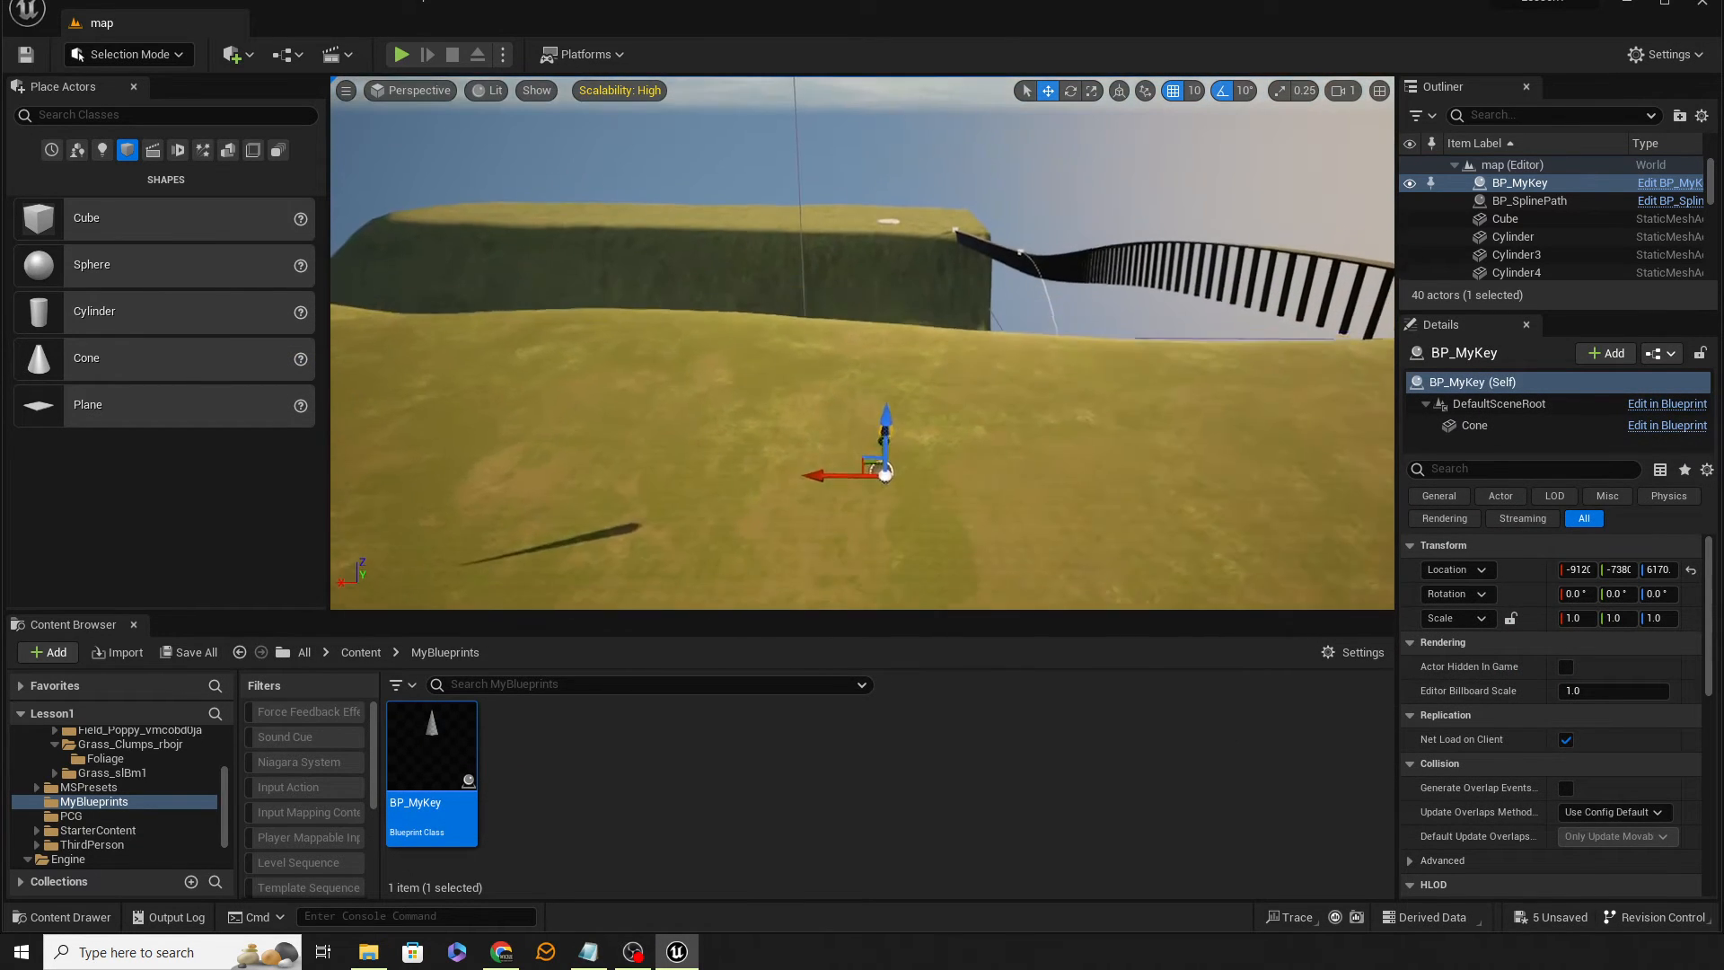
pyautogui.moveTo(912, 500); pyautogui.dragTo(963, 501, button='right')
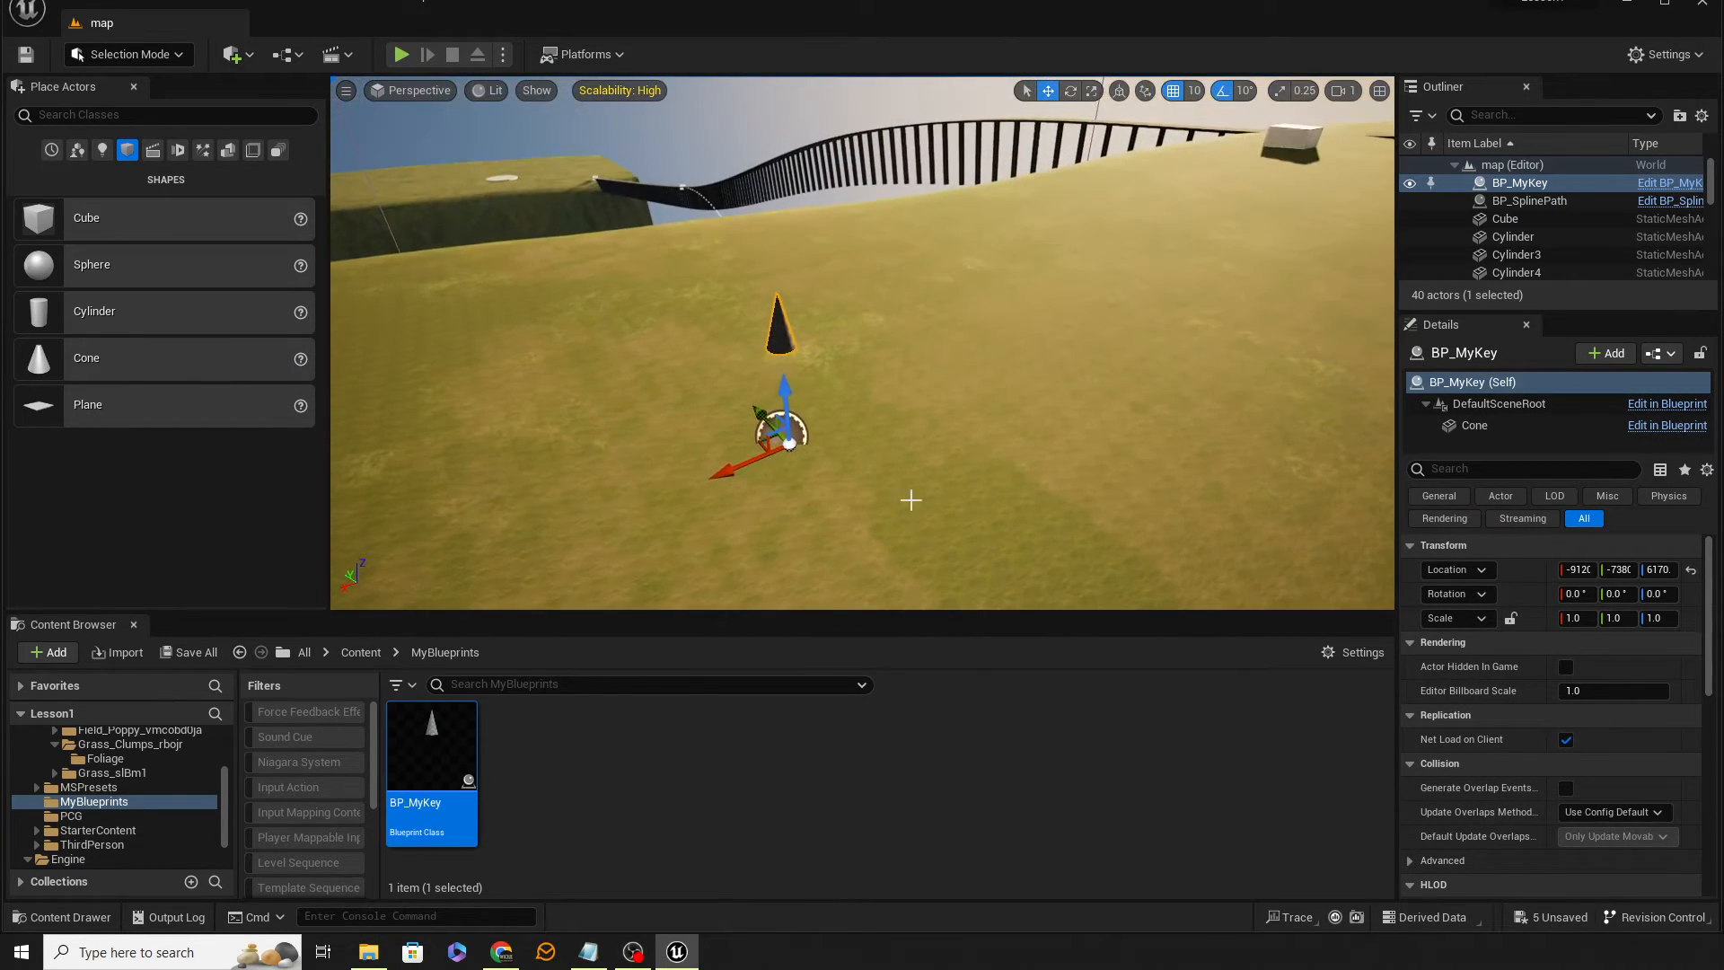
# Reopen BP_MyKey and add a Box Collision component with its default name
pyautogui.doubleClick(431, 772)
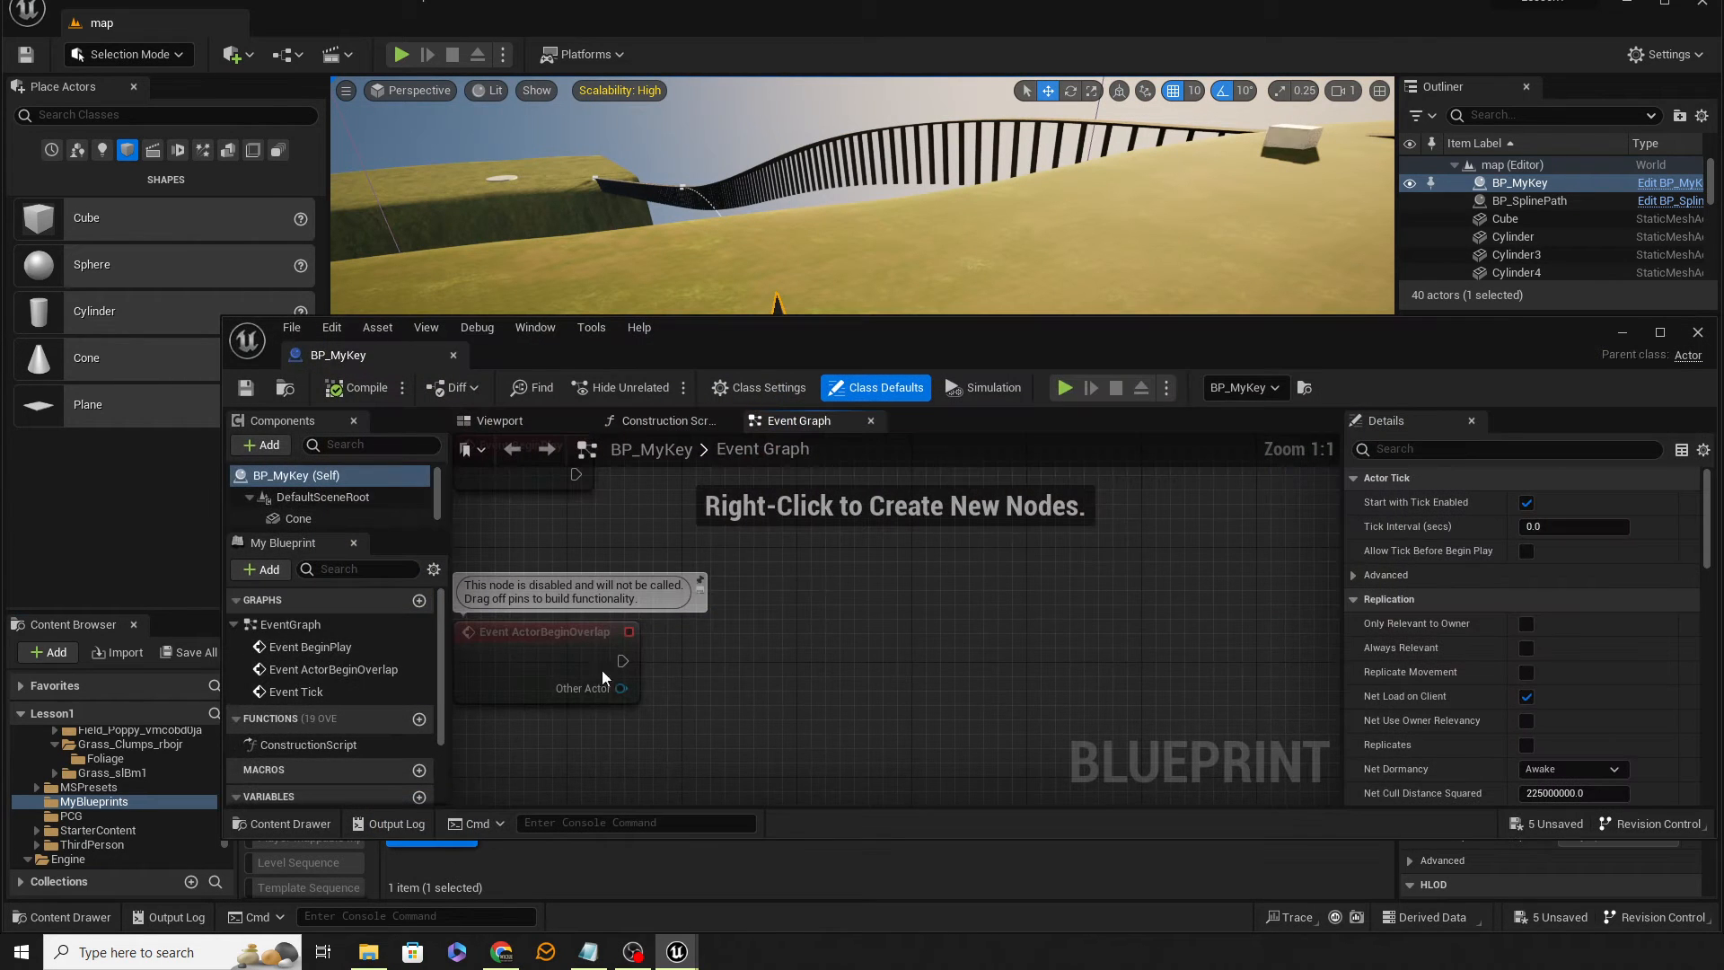
pyautogui.click(517, 421)
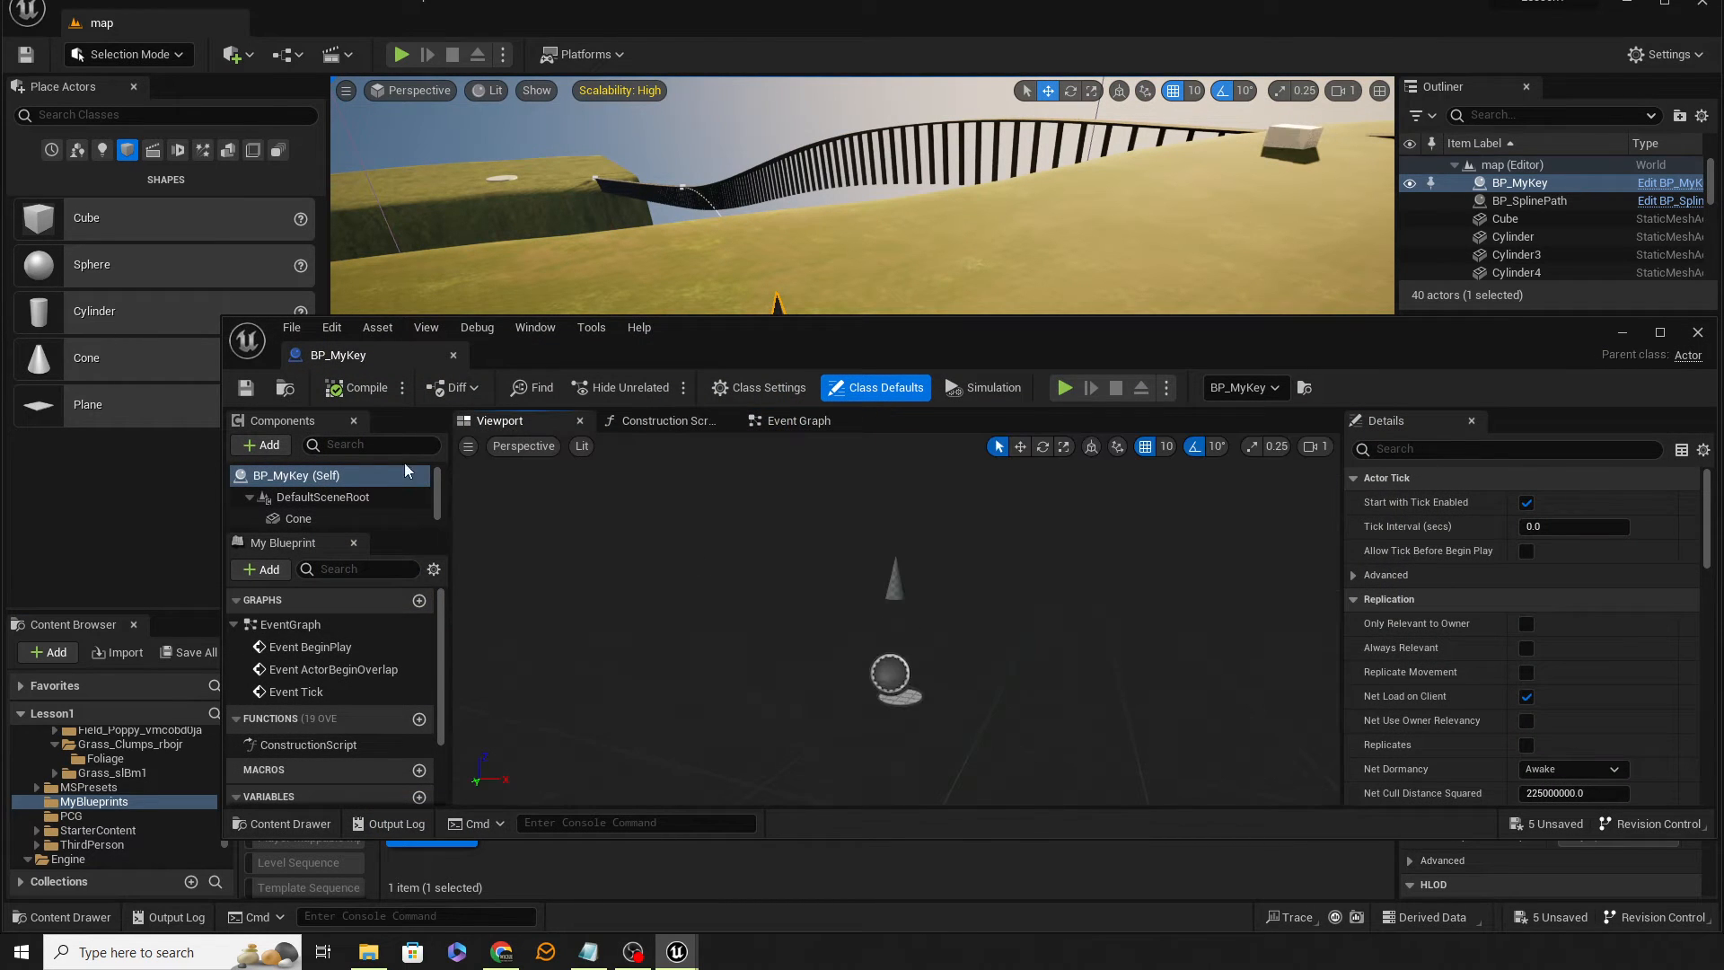
pyautogui.click(271, 446)
pyautogui.write('box')
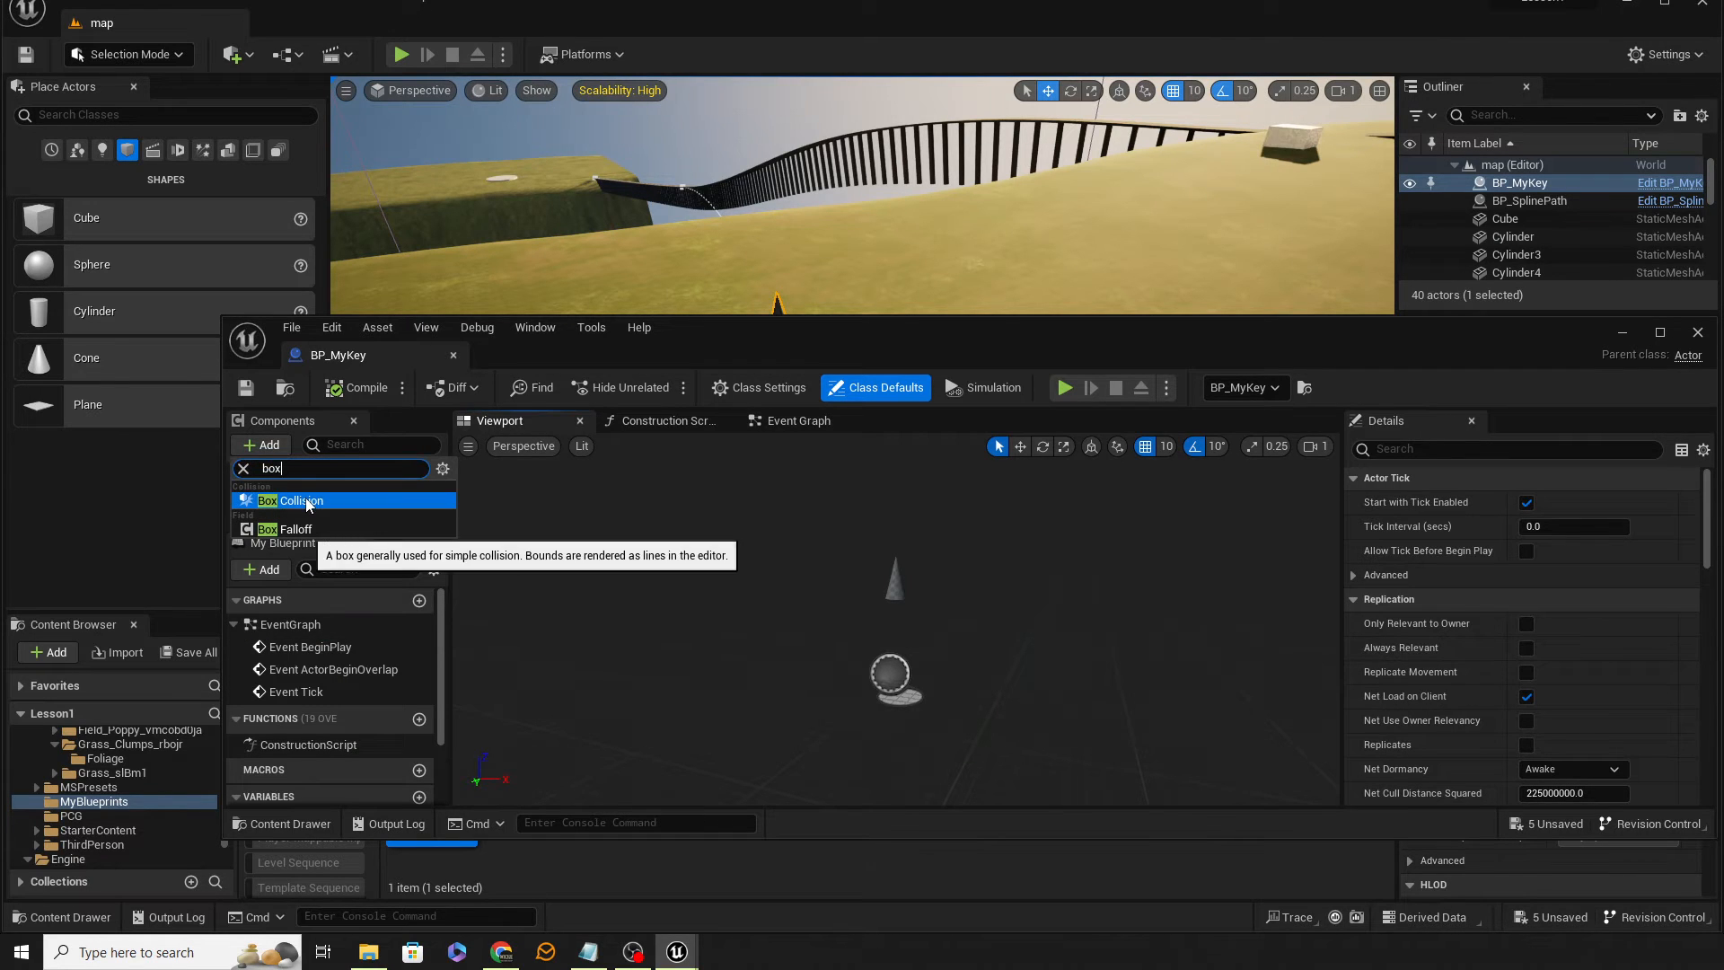
pyautogui.click(307, 501)
pyautogui.press('Return')
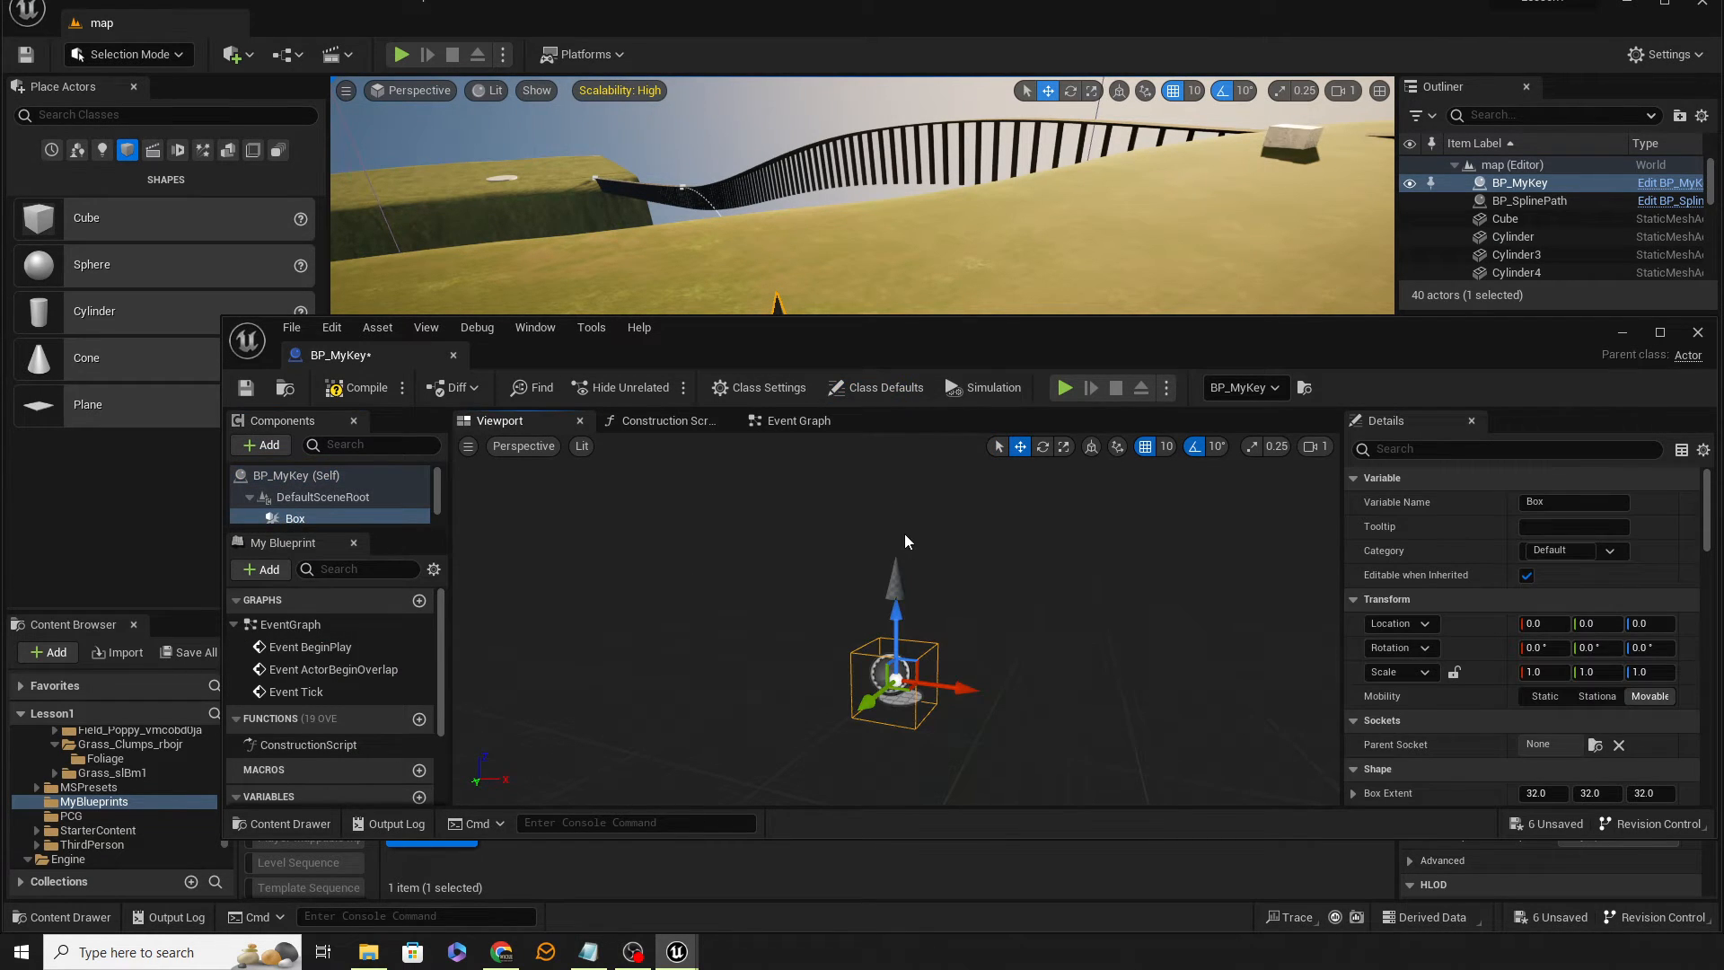
# Raise the box collision in BP_MyKey to a Z location of 60, scale it uniformly to about 2.55, and compile and save the blueprint
pyautogui.moveTo(896, 610); pyautogui.dragTo(925, 588)
pyautogui.press('r')
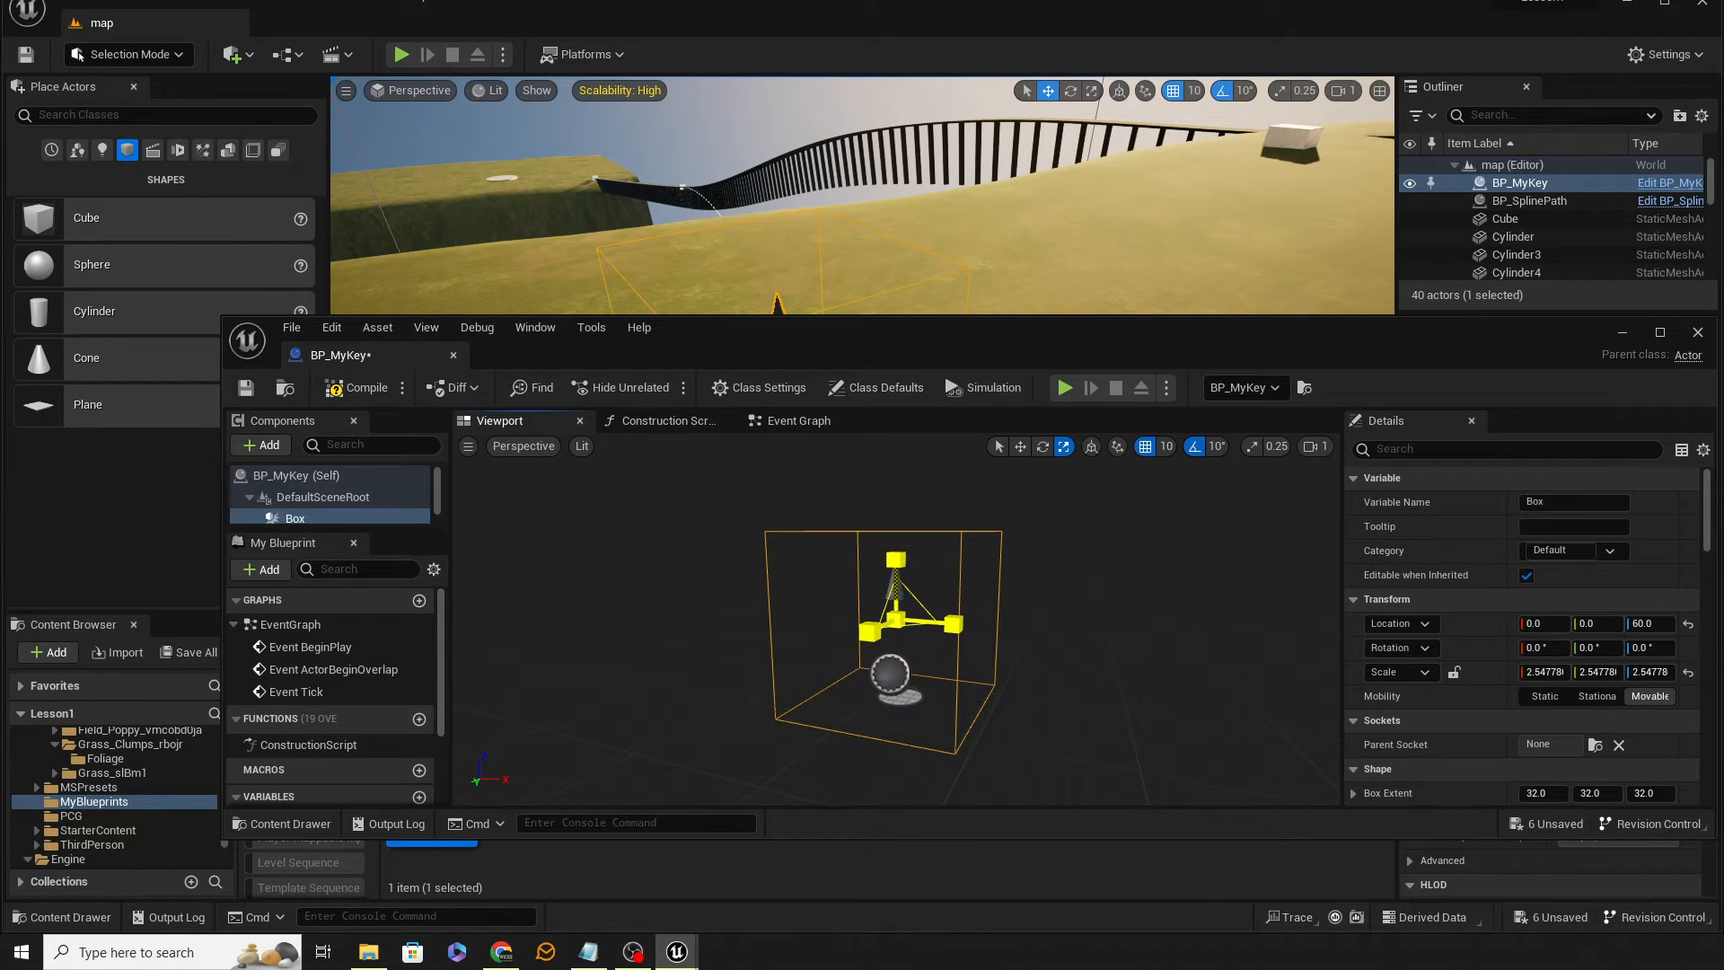
pyautogui.press('a')
pyautogui.moveTo(1027, 659); pyautogui.dragTo(896, 600, button='right')
pyautogui.press('d')
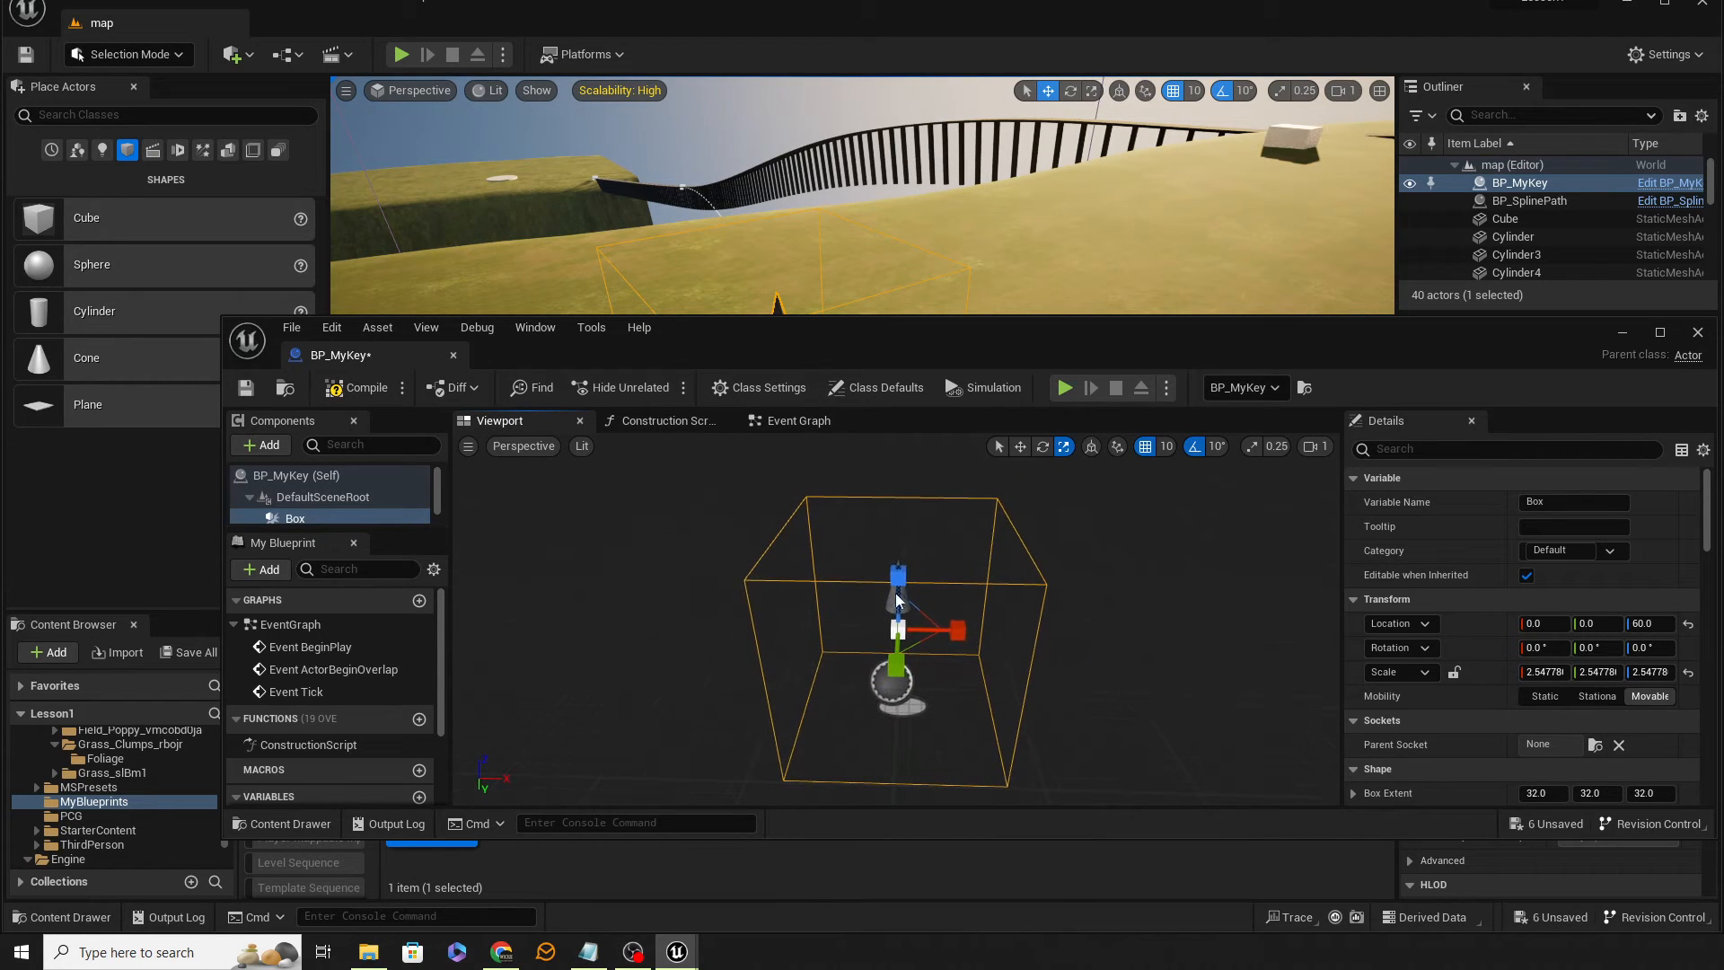
pyautogui.click(358, 388)
pyautogui.click(249, 391)
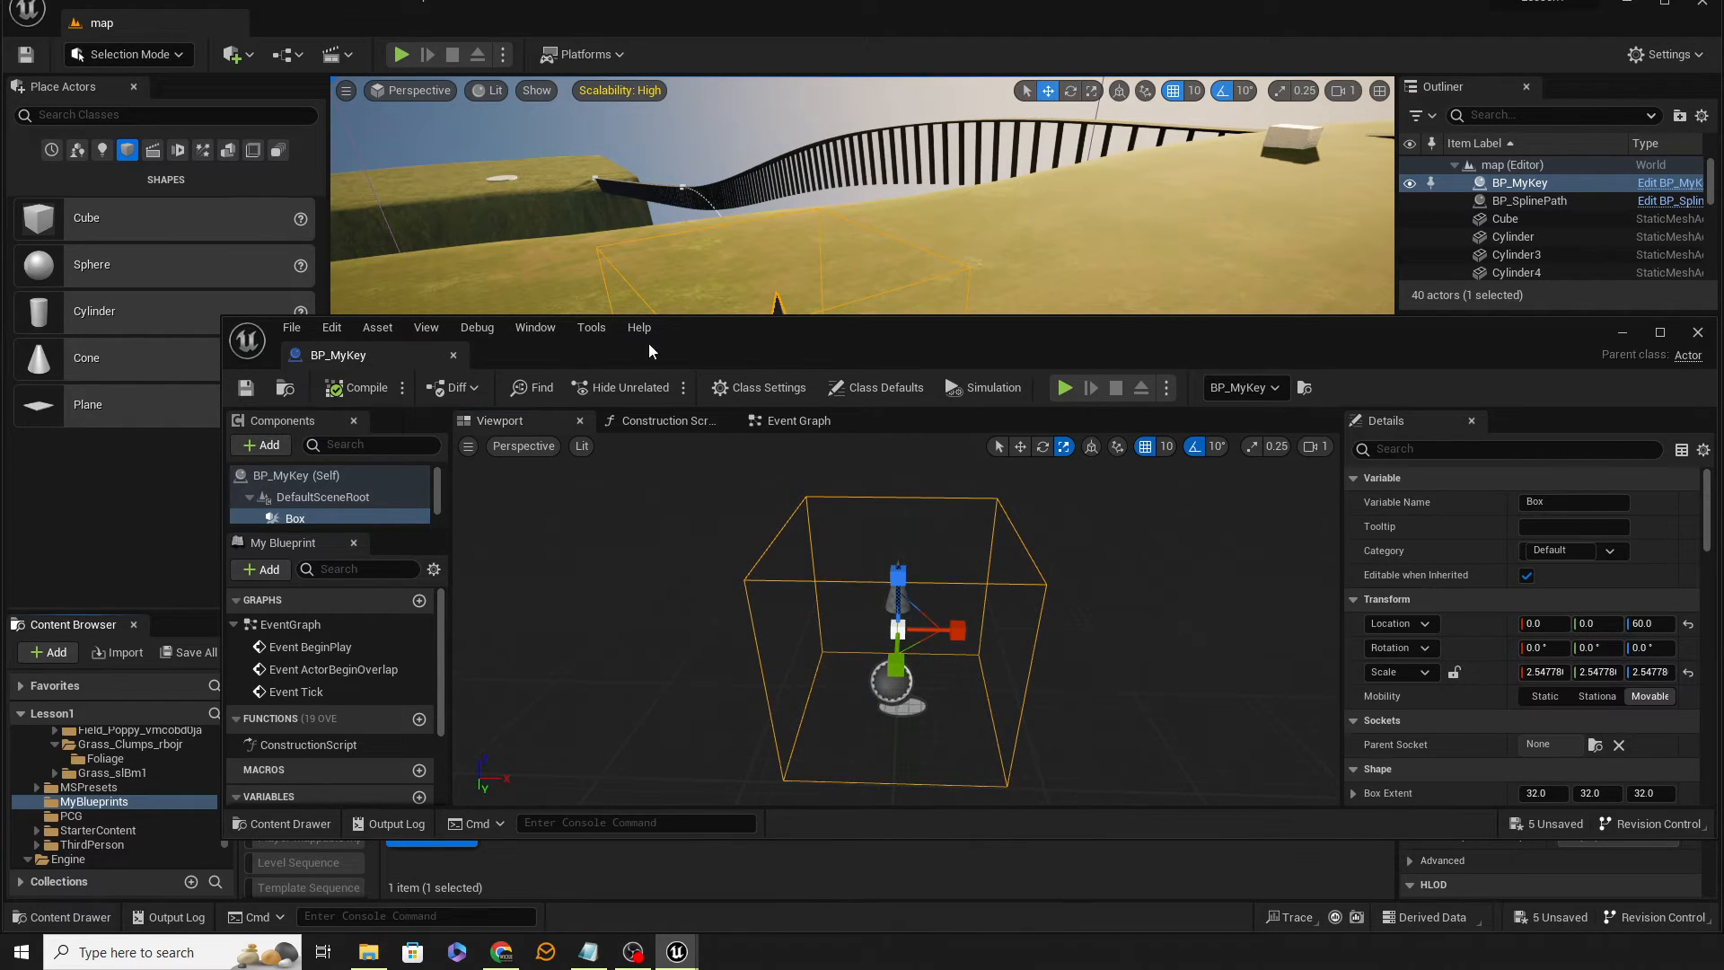
# Move the blueprint window aside to uncover the level and delete the white cube from the grassy hill
pyautogui.moveTo(648, 343); pyautogui.dragTo(1723, 318)
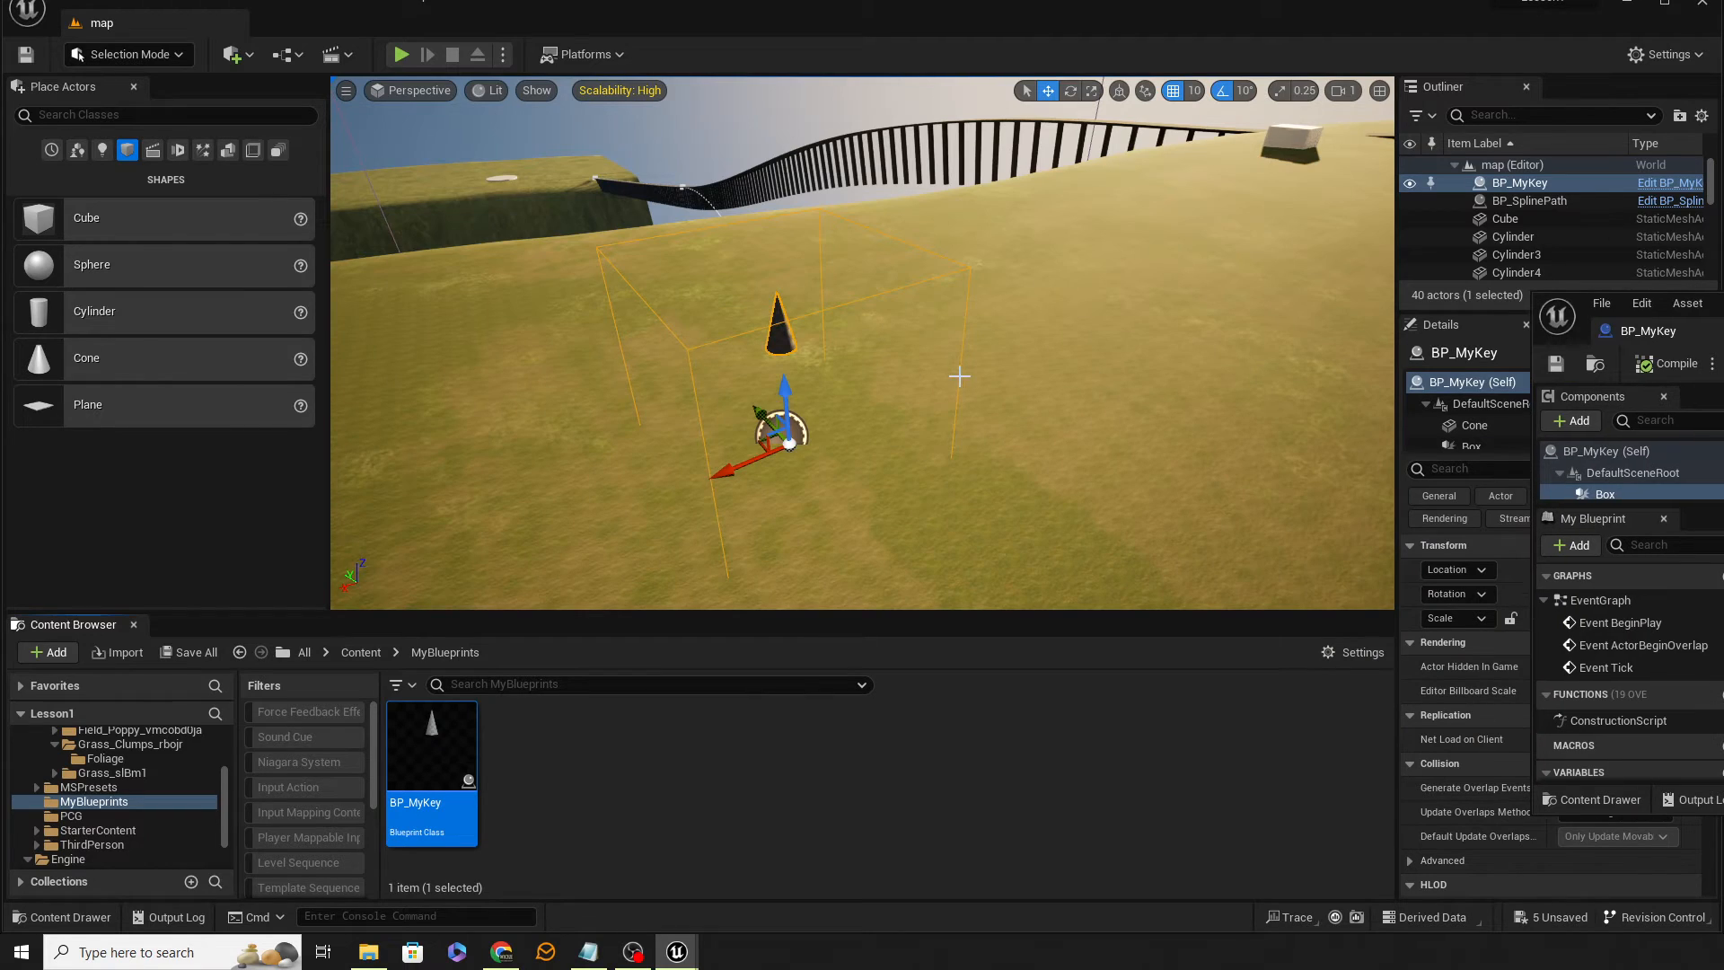
pyautogui.moveTo(959, 376); pyautogui.dragTo(920, 367, button='right')
pyautogui.press('w')
pyautogui.press('e')
pyautogui.press('d')
pyautogui.press('q')
pyautogui.press('w')
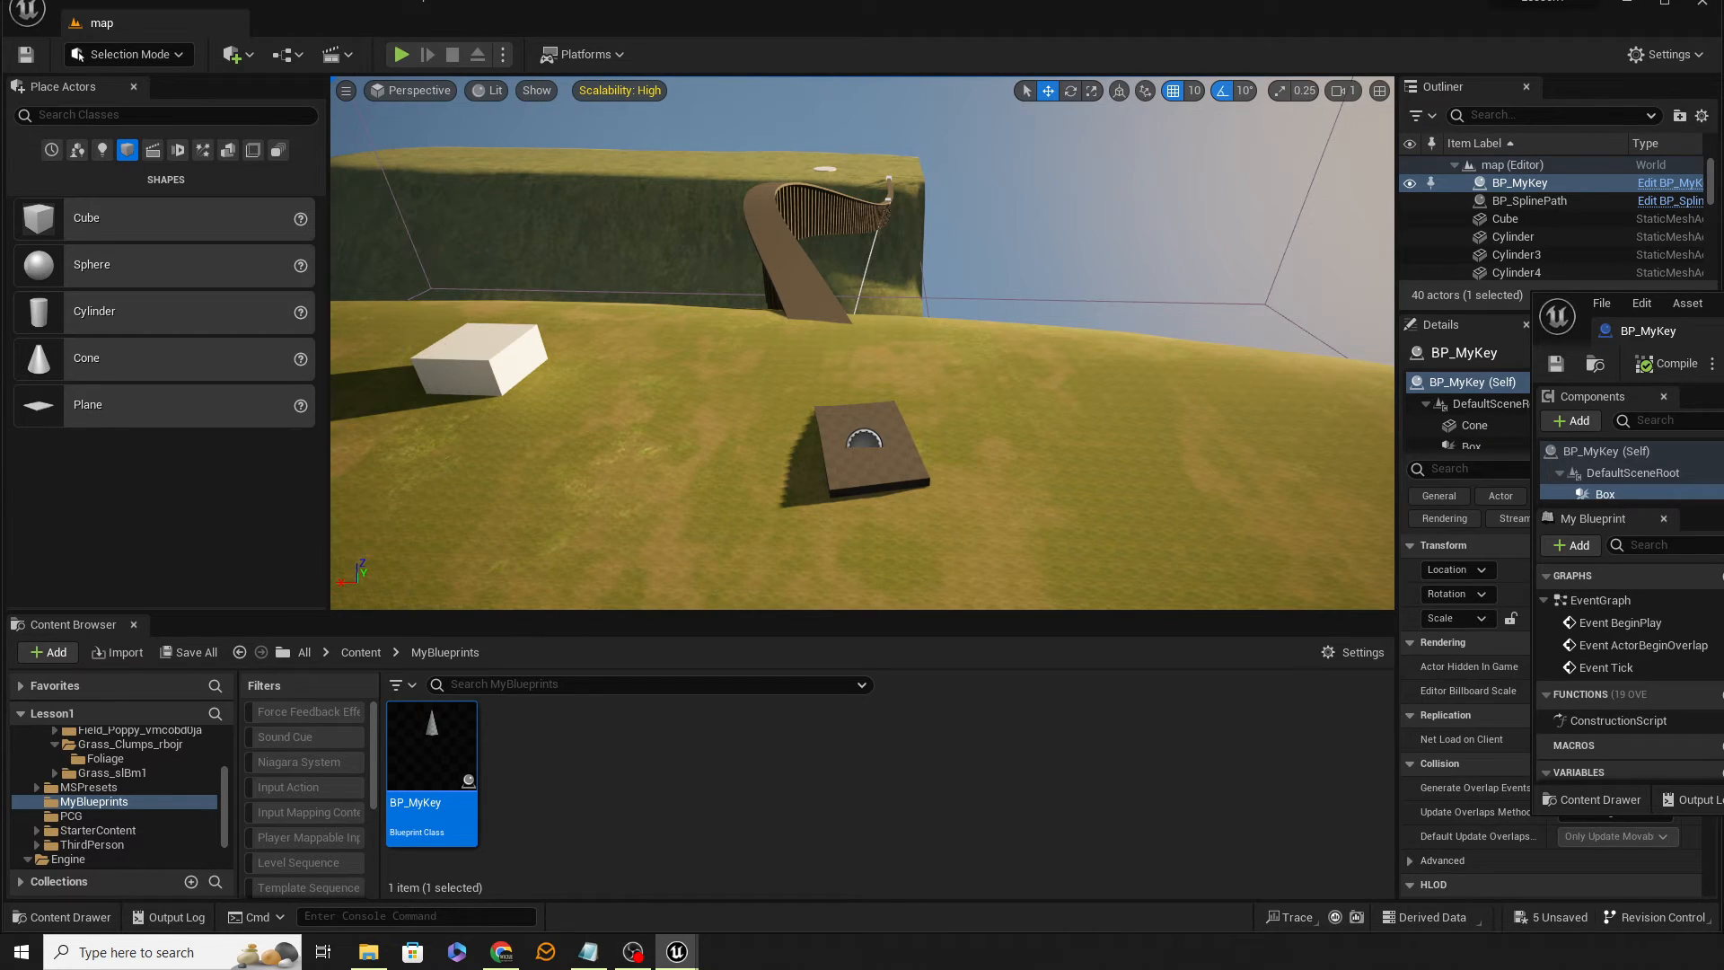
pyautogui.click(503, 364)
pyautogui.press('Delete')
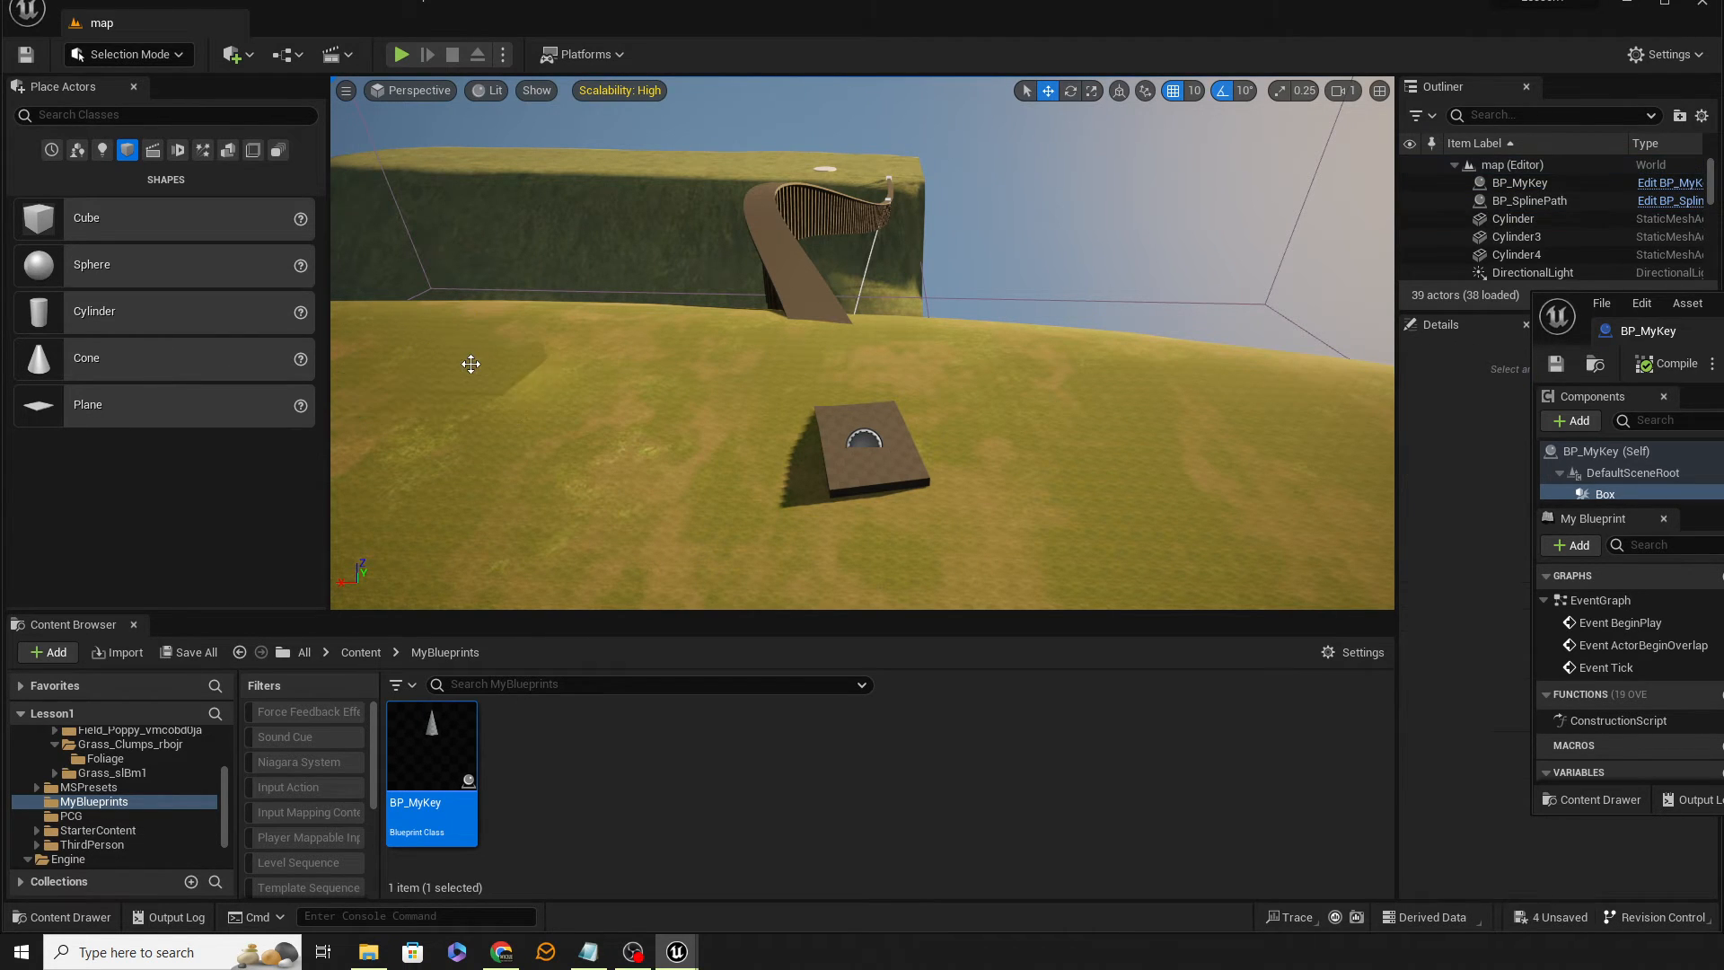
# Place the Wall_Door_400x400 mesh from StarterContent's Architecture folder on the grassy hill near the spline bridge
pyautogui.click(97, 830)
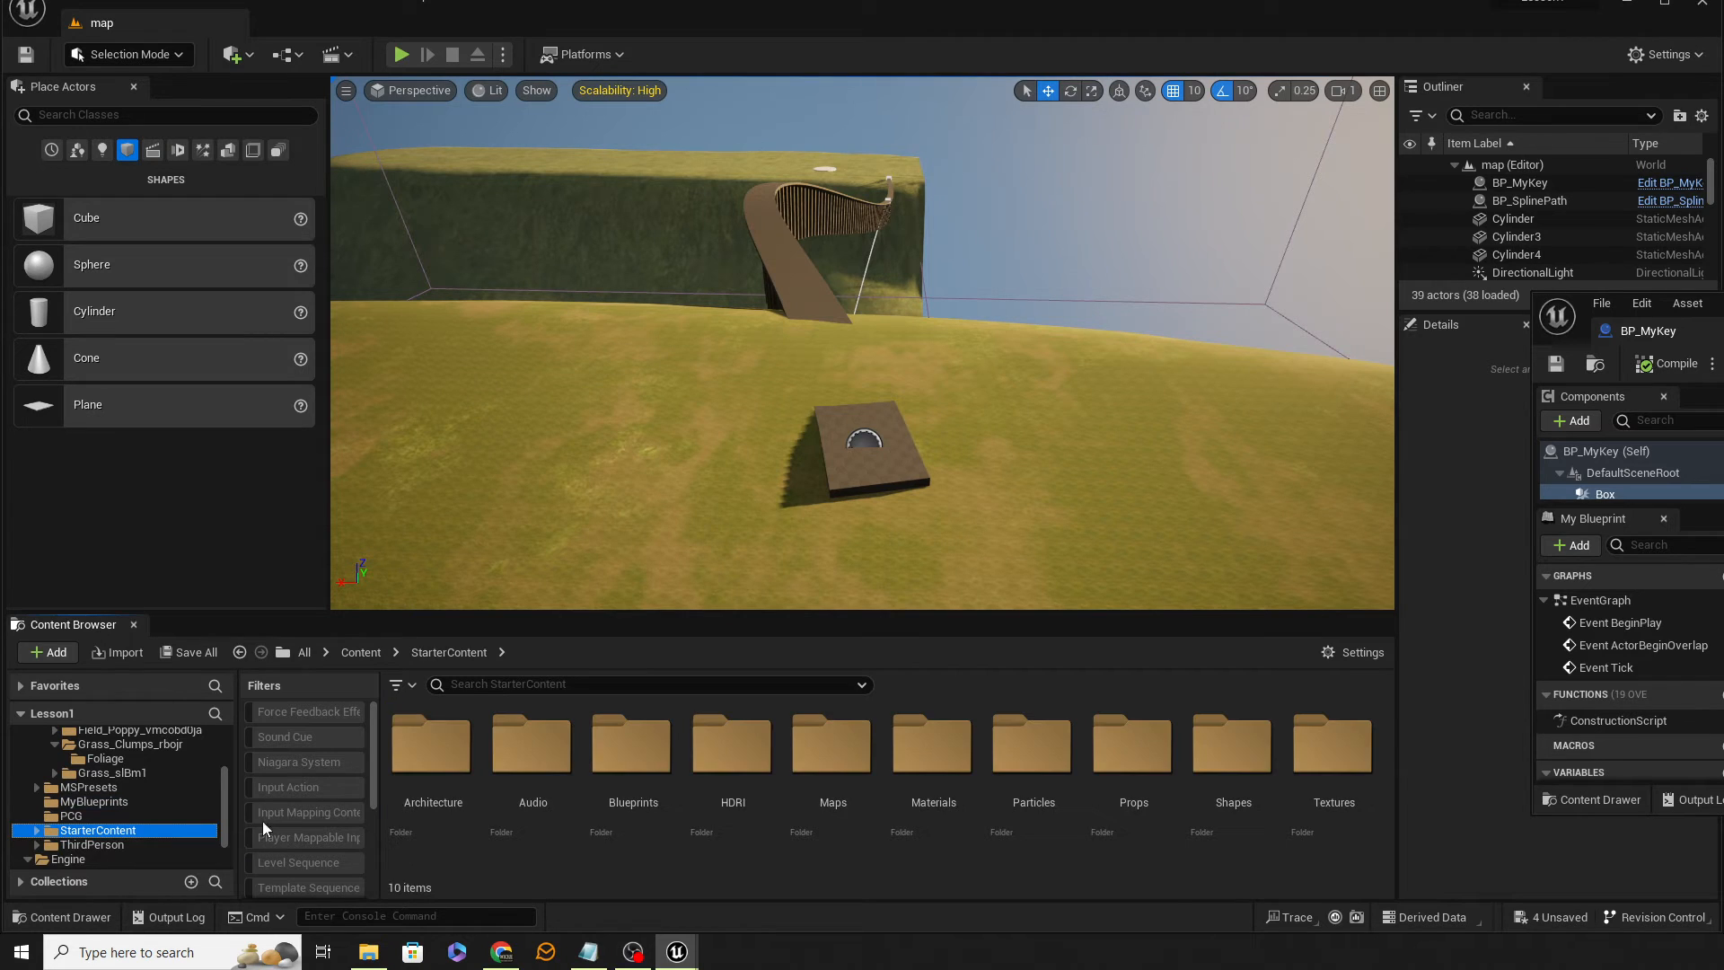
pyautogui.doubleClick(433, 763)
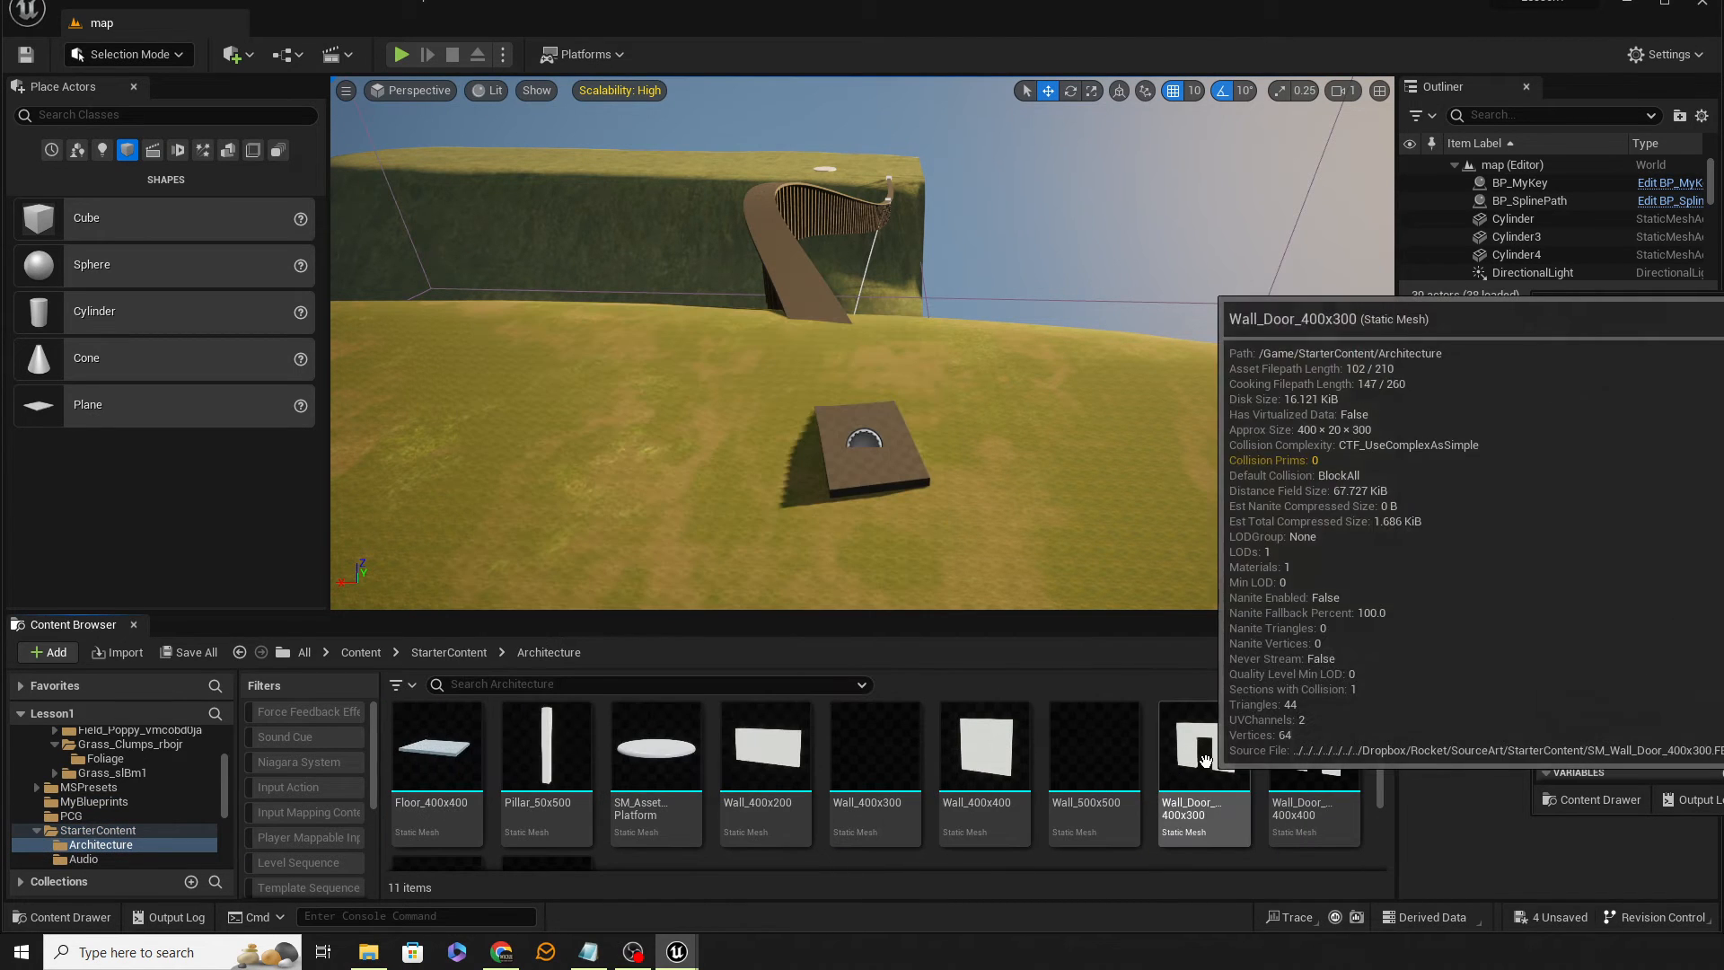
pyautogui.moveTo(1313, 764); pyautogui.dragTo(1000, 387)
pyautogui.moveTo(744, 508); pyautogui.dragTo(745, 507, button='right')
# Add a Wall_400x400 mesh beside the door wall, rotate it to form a side wall, and duplicate it to the opposite side
pyautogui.moveTo(986, 746); pyautogui.dragTo(651, 397)
pyautogui.press('e')
pyautogui.keyDown('alt'); pyautogui.moveTo(865, 378); pyautogui.dragTo(1124, 447); pyautogui.keyUp('alt')
pyautogui.press('w')
pyautogui.moveTo(1181, 411); pyautogui.dragTo(1030, 292, button='right')
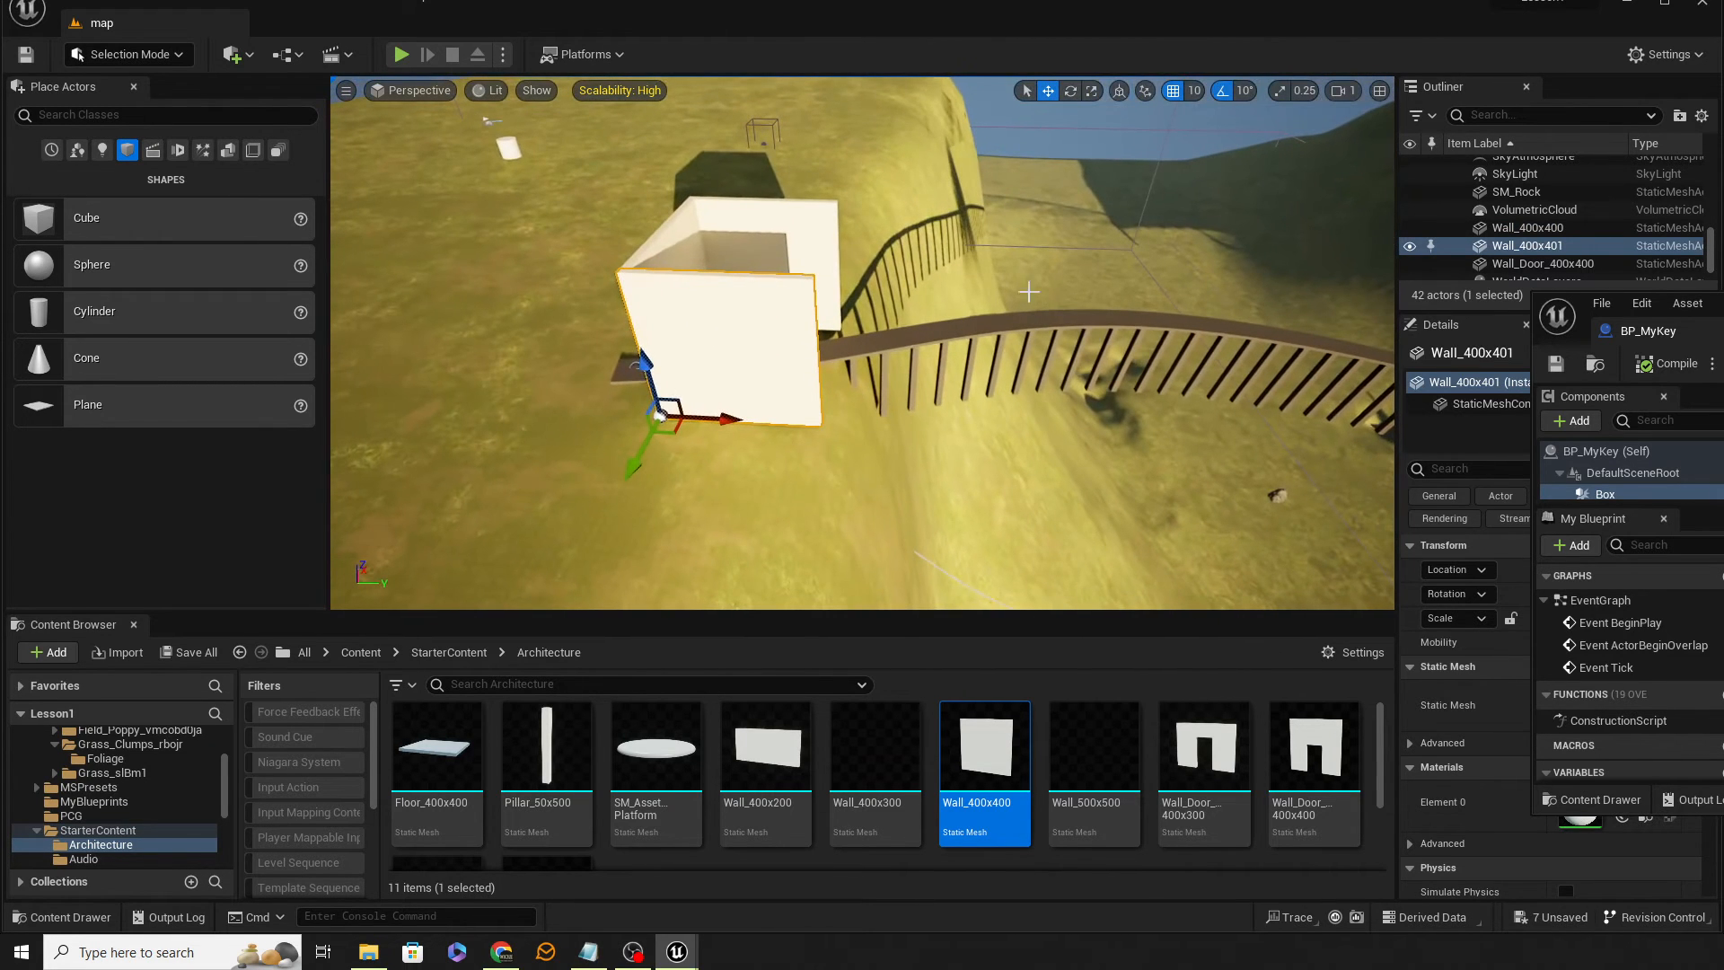
# Duplicate the two opposite Wall_400x400 side walls together and offset the copies outward to extend the room
pyautogui.keyDown('ctrl'); pyautogui.click(836, 254); pyautogui.keyUp('ctrl')
pyautogui.keyDown('alt'); pyautogui.moveTo(702, 269); pyautogui.dragTo(705, 489); pyautogui.keyUp('alt')
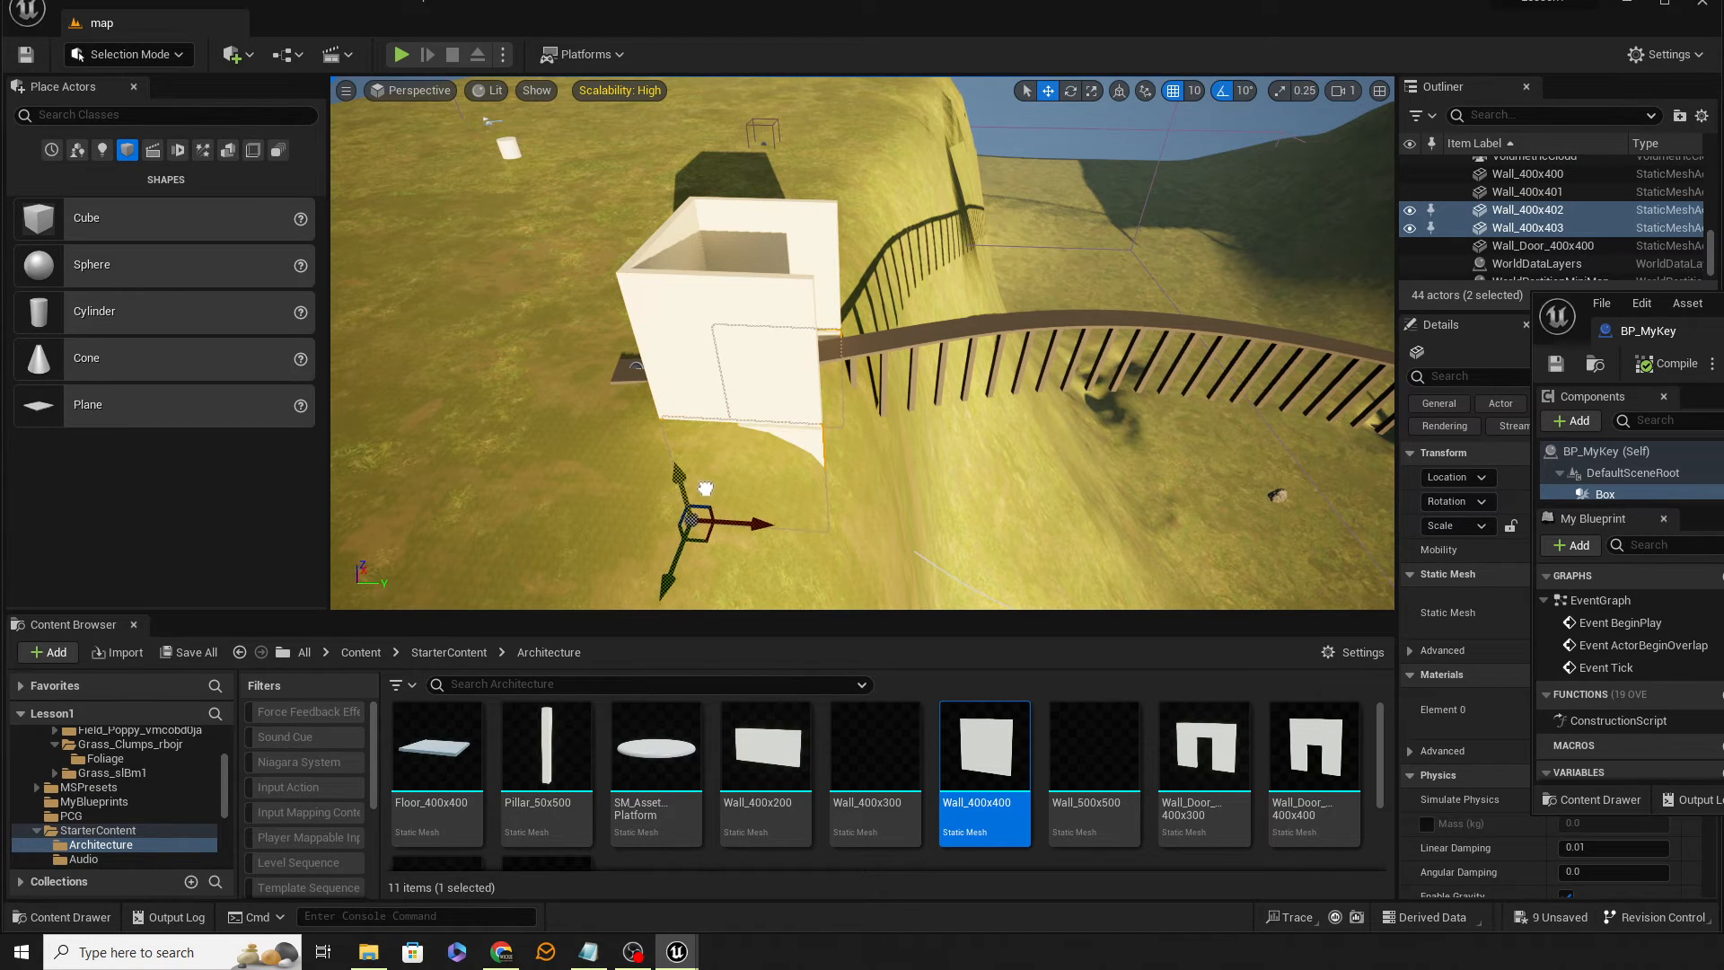
# Place a Wall_400x200 mesh in the room, rotate it upright, and move it into the doorway as a door
pyautogui.moveTo(772, 405); pyautogui.dragTo(550, 369, button='right')
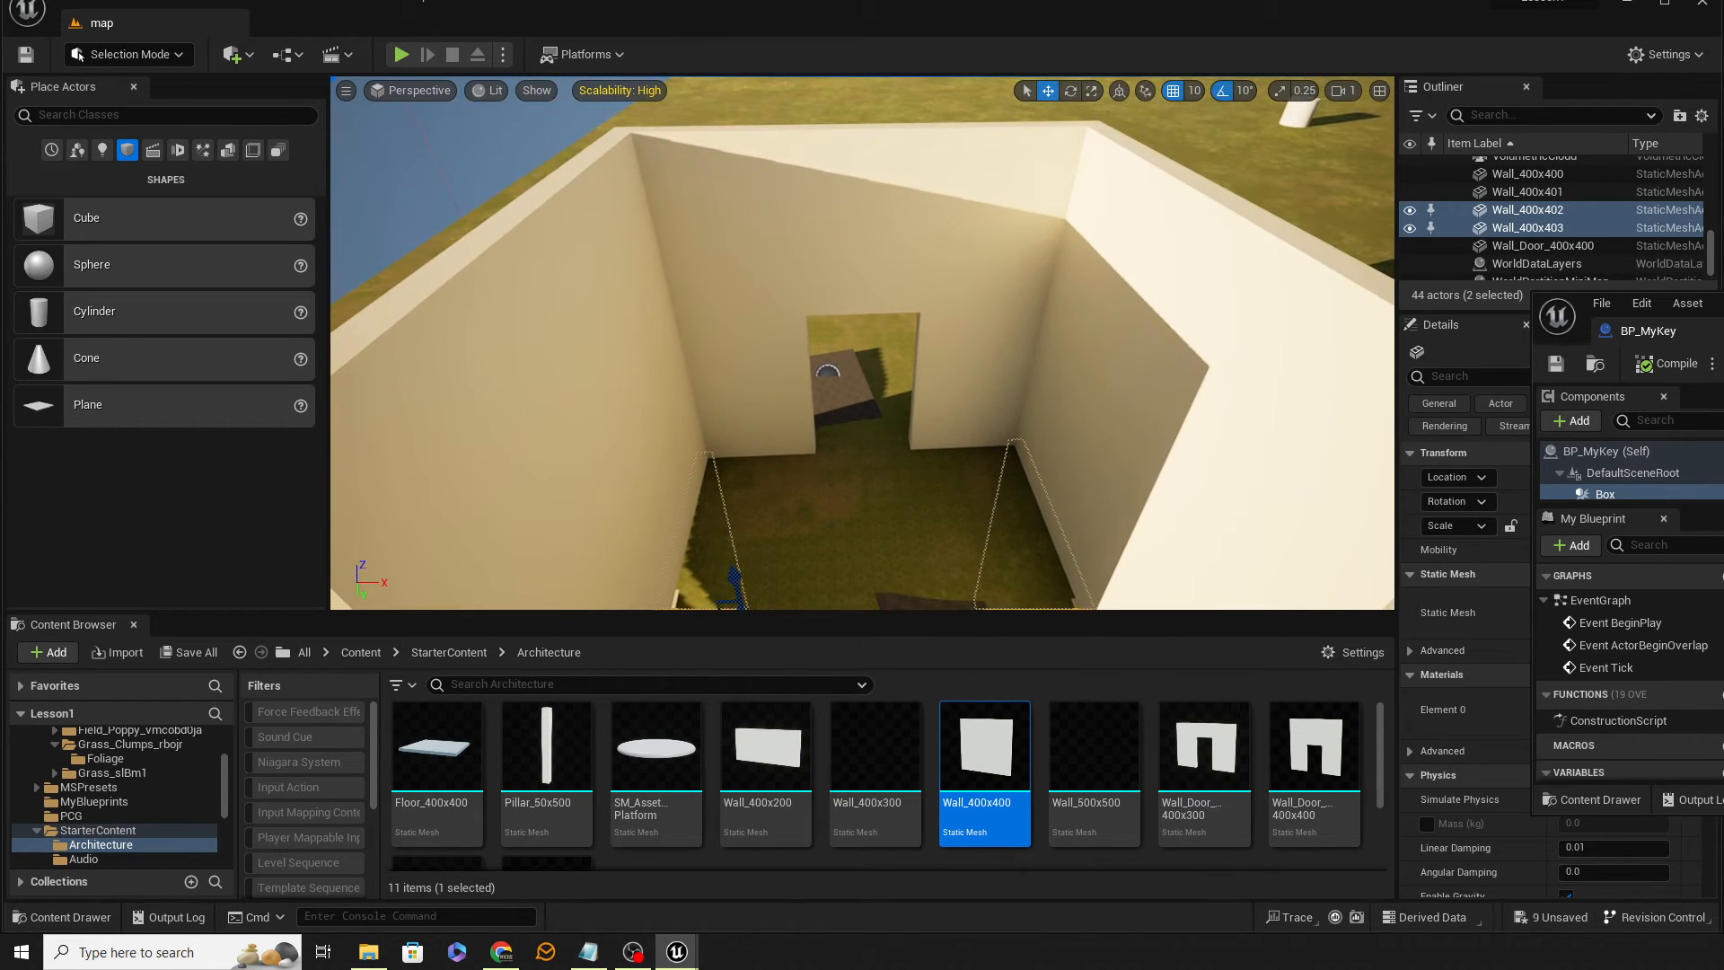
pyautogui.scroll(-3, 799, 539)
pyautogui.moveTo(763, 771); pyautogui.dragTo(789, 483)
pyautogui.press('e')
pyautogui.moveTo(855, 427); pyautogui.dragTo(834, 368)
pyautogui.press('w')
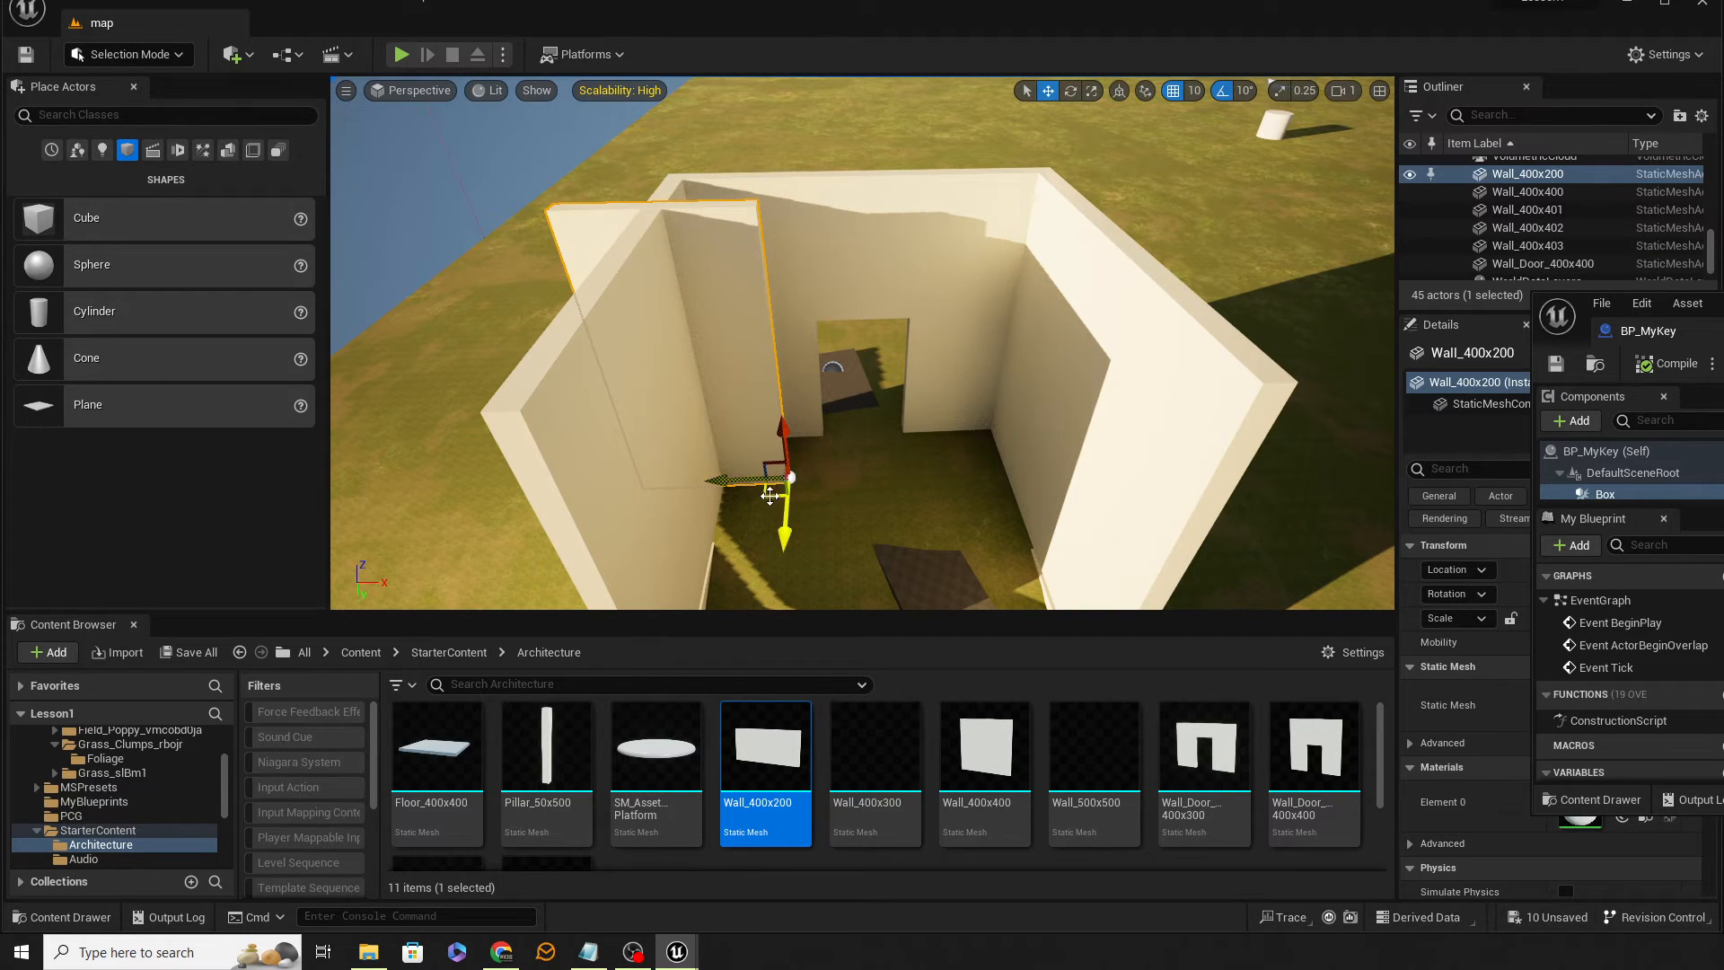
pyautogui.moveTo(770, 495); pyautogui.dragTo(858, 445)
pyautogui.moveTo(857, 446); pyautogui.dragTo(805, 436, button='right')
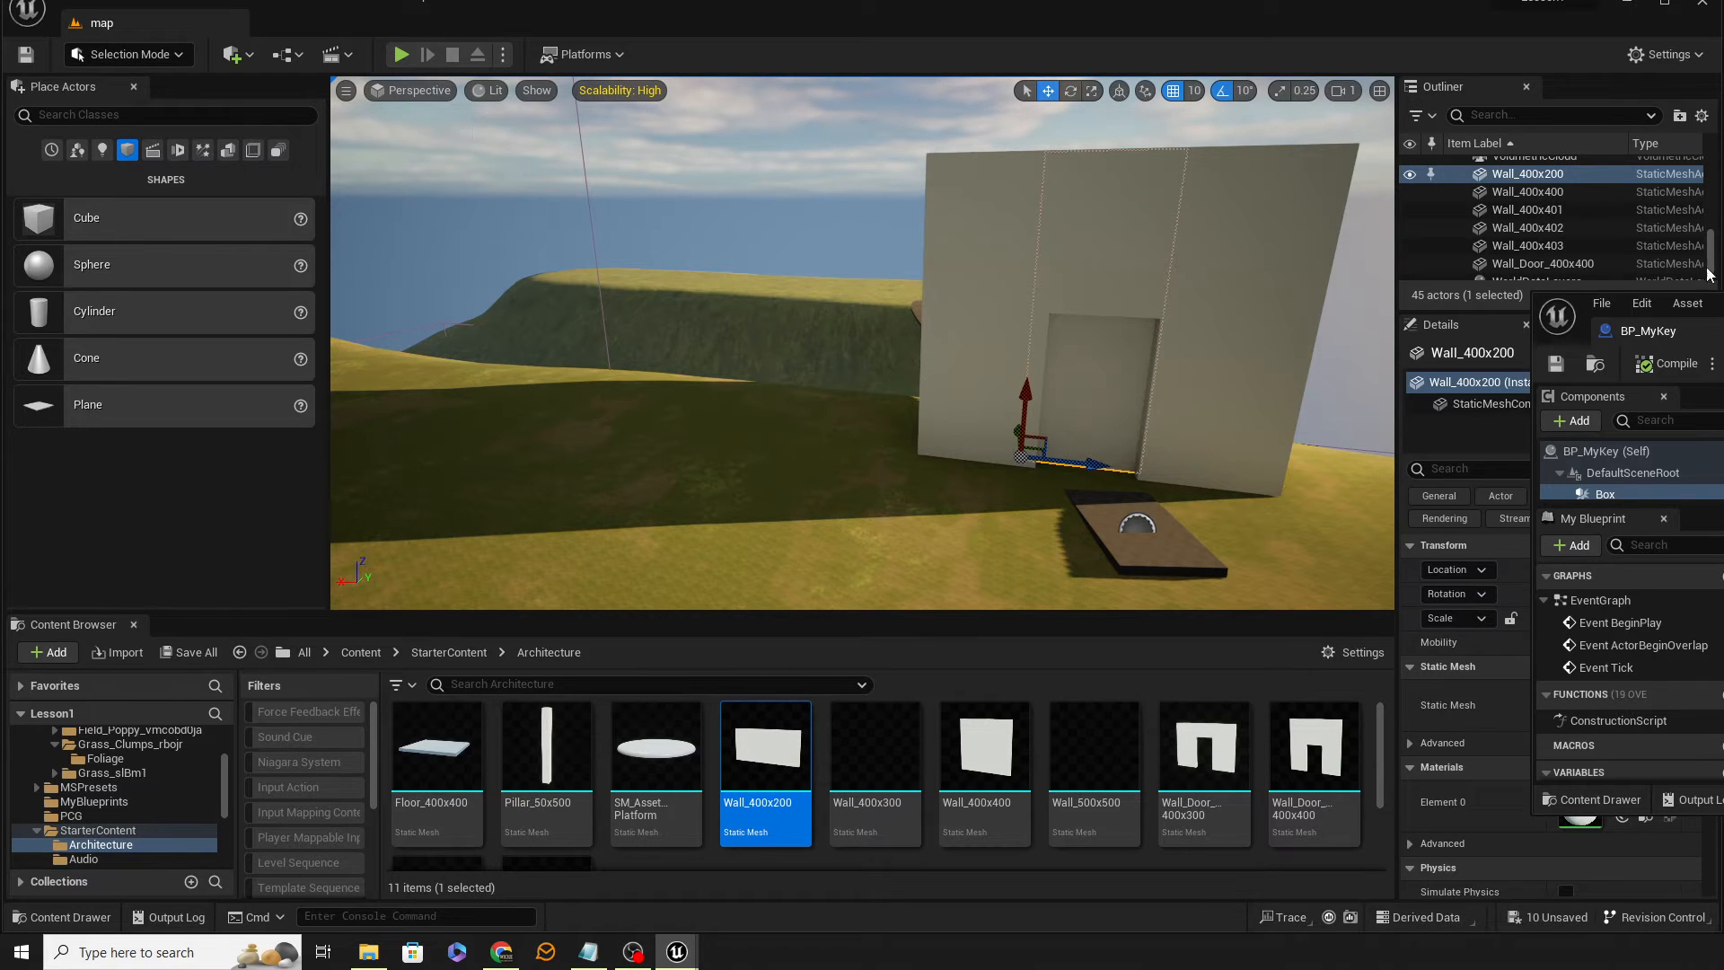
# Bring the BP_MyKey blueprint editor into view and close it
pyautogui.moveTo(1723, 309); pyautogui.dragTo(797, 339)
pyautogui.moveTo(788, 344); pyautogui.dragTo(648, 365)
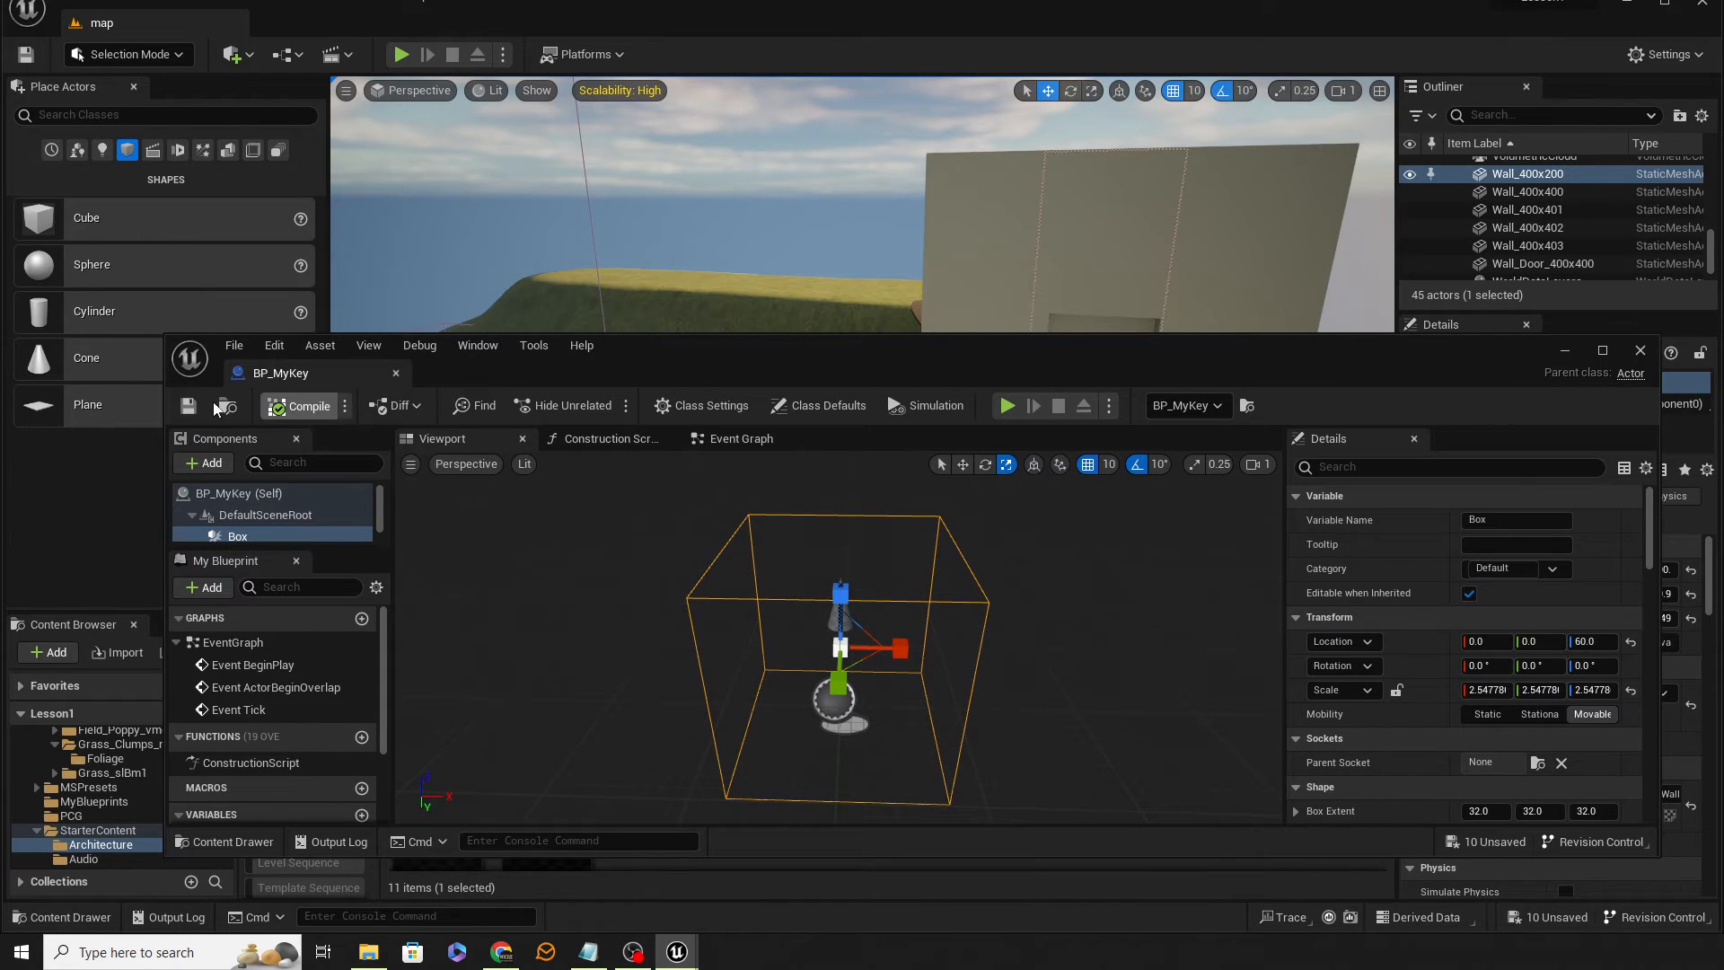
pyautogui.click(396, 374)
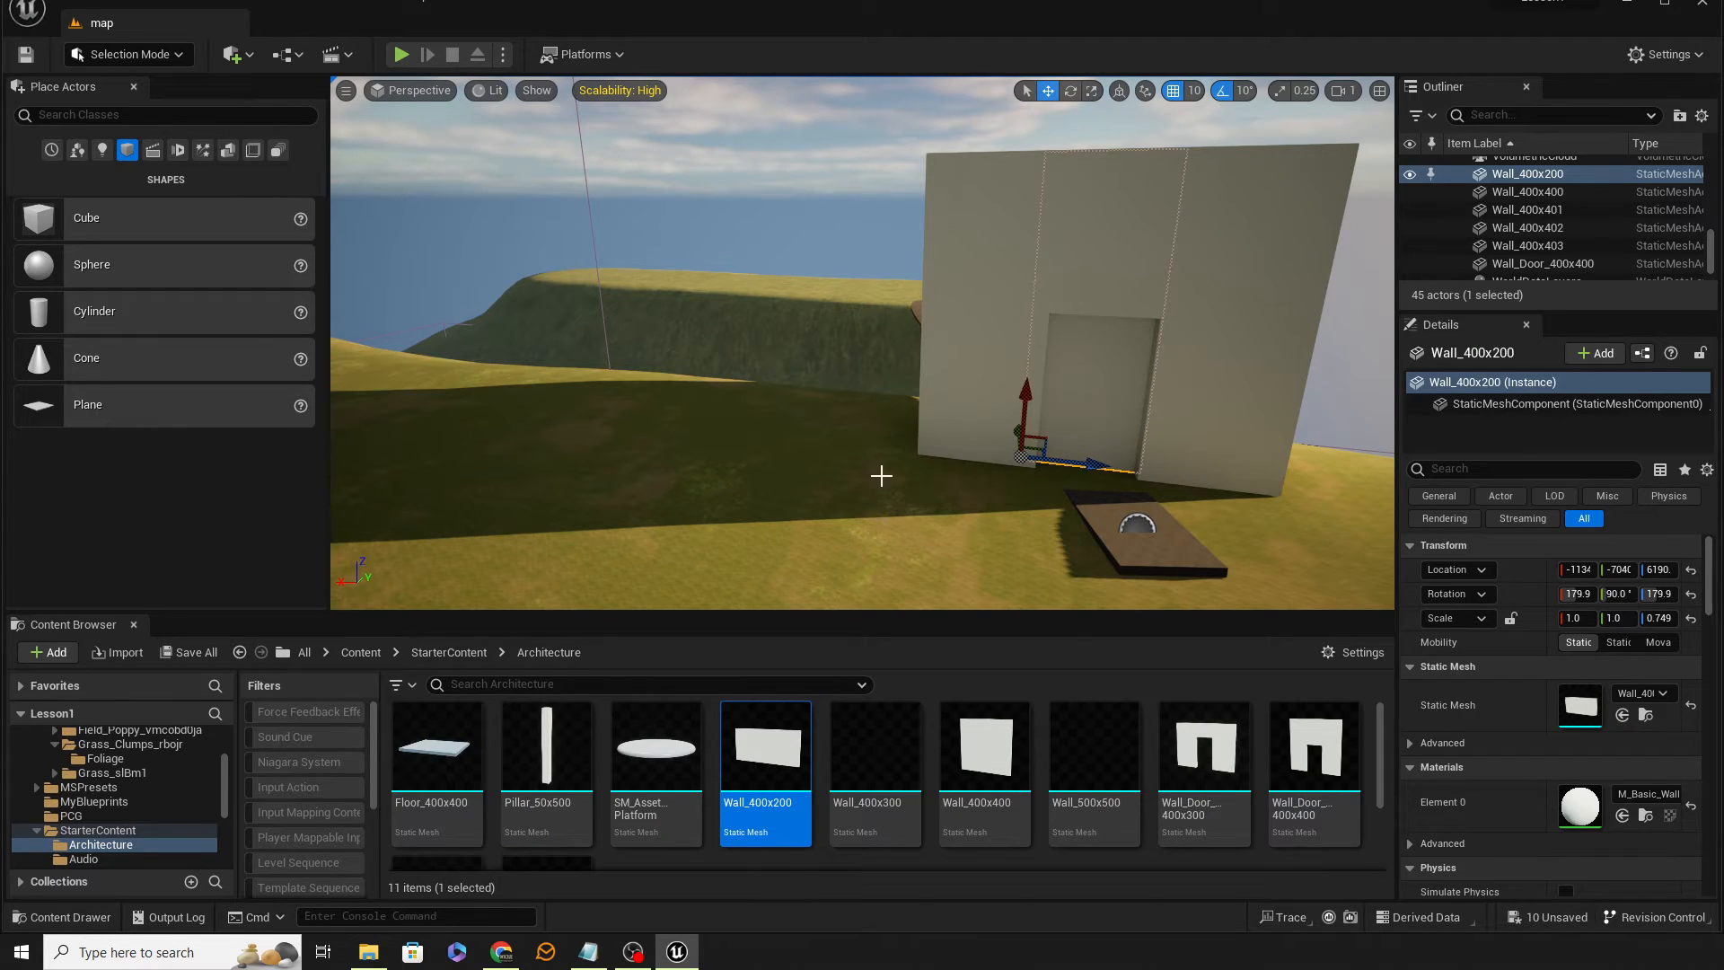
pyautogui.moveTo(881, 476); pyautogui.dragTo(925, 499, button='right')
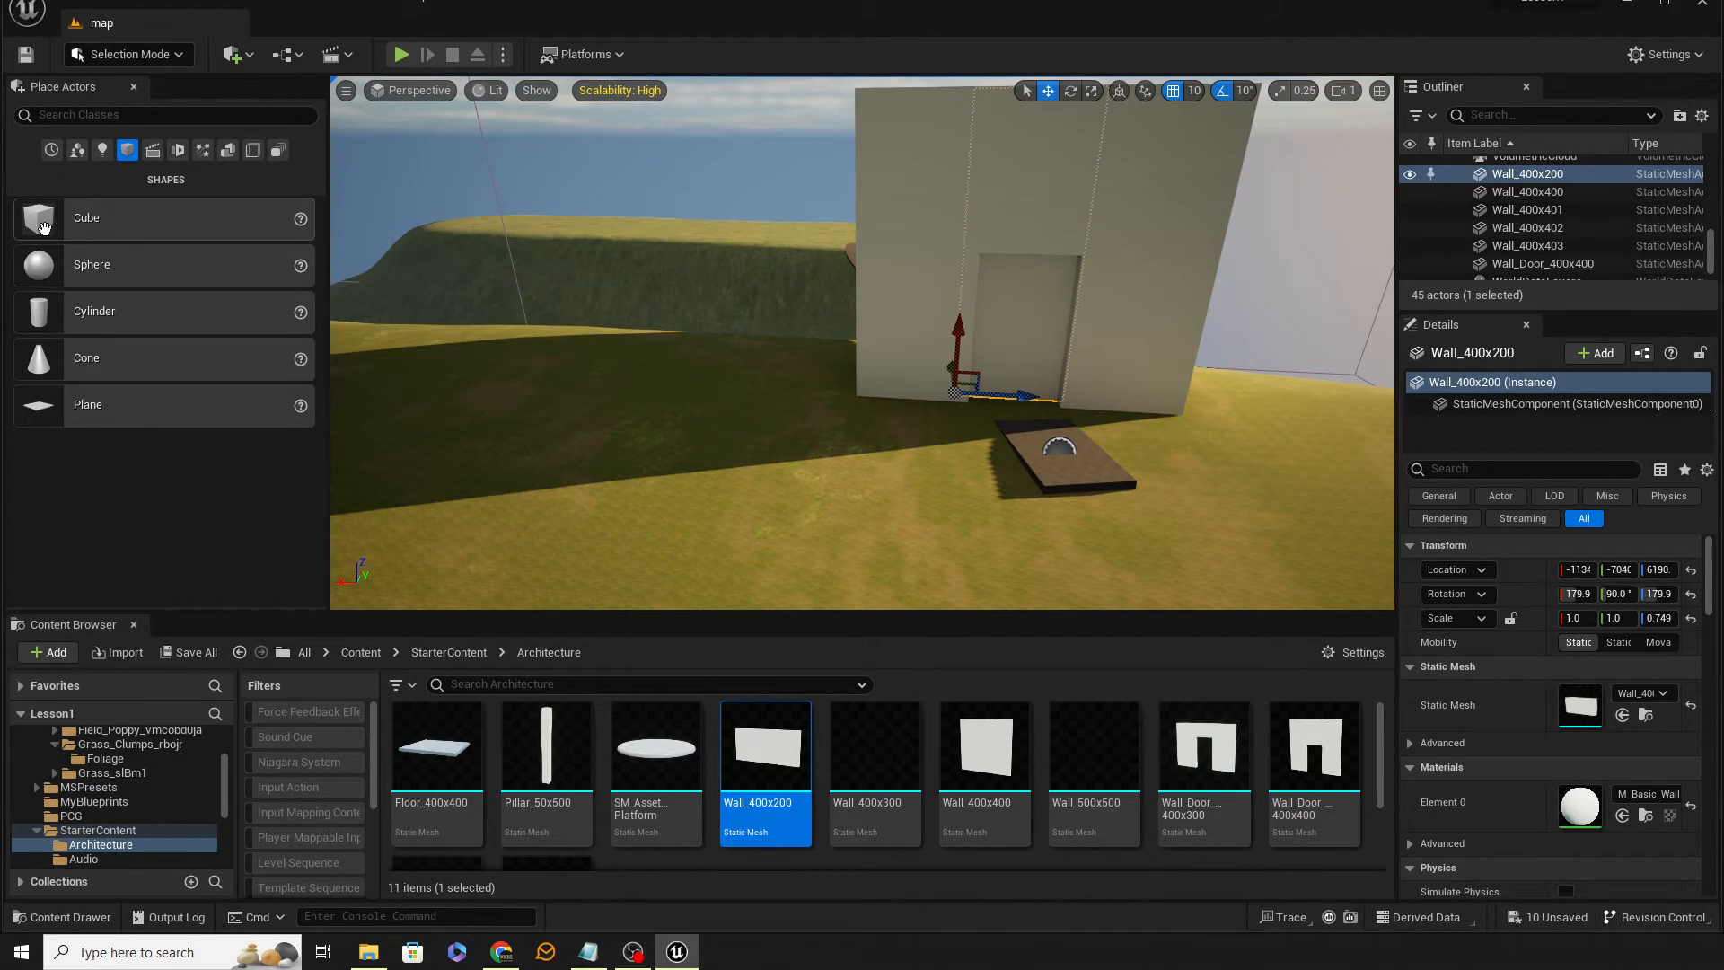
pyautogui.moveTo(48, 223); pyautogui.dragTo(790, 429)
pyautogui.press('Delete')
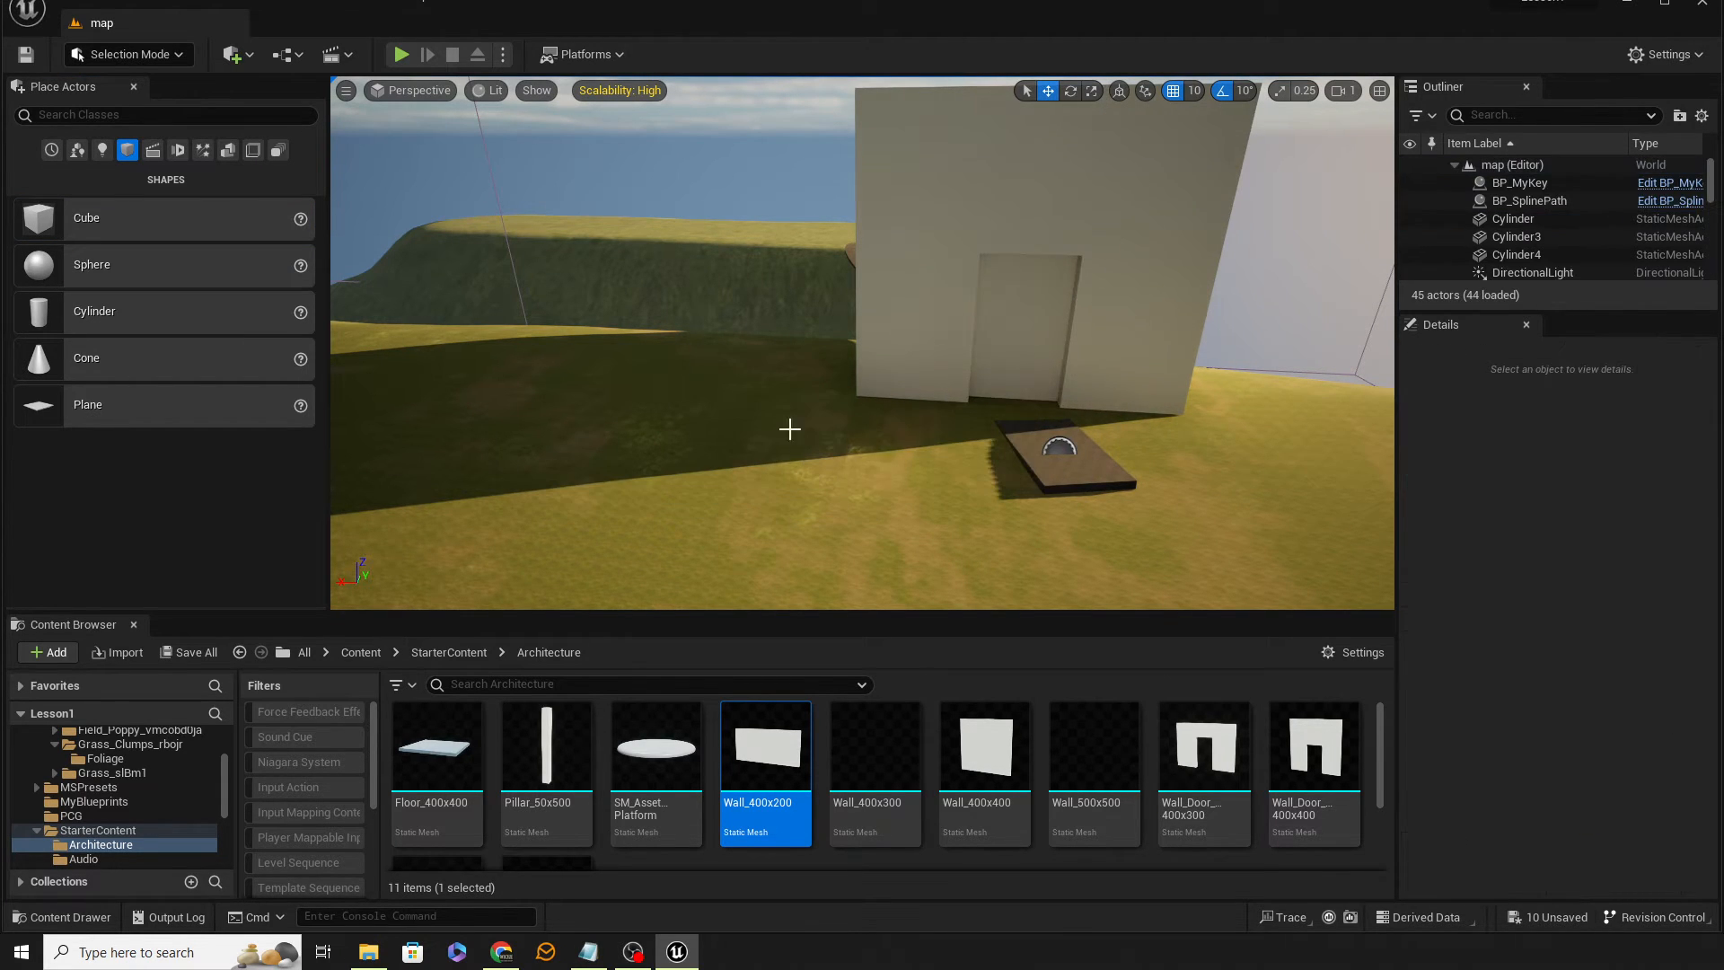
# Add a new level sequence to the map and name it seq_game1
pyautogui.click(347, 57)
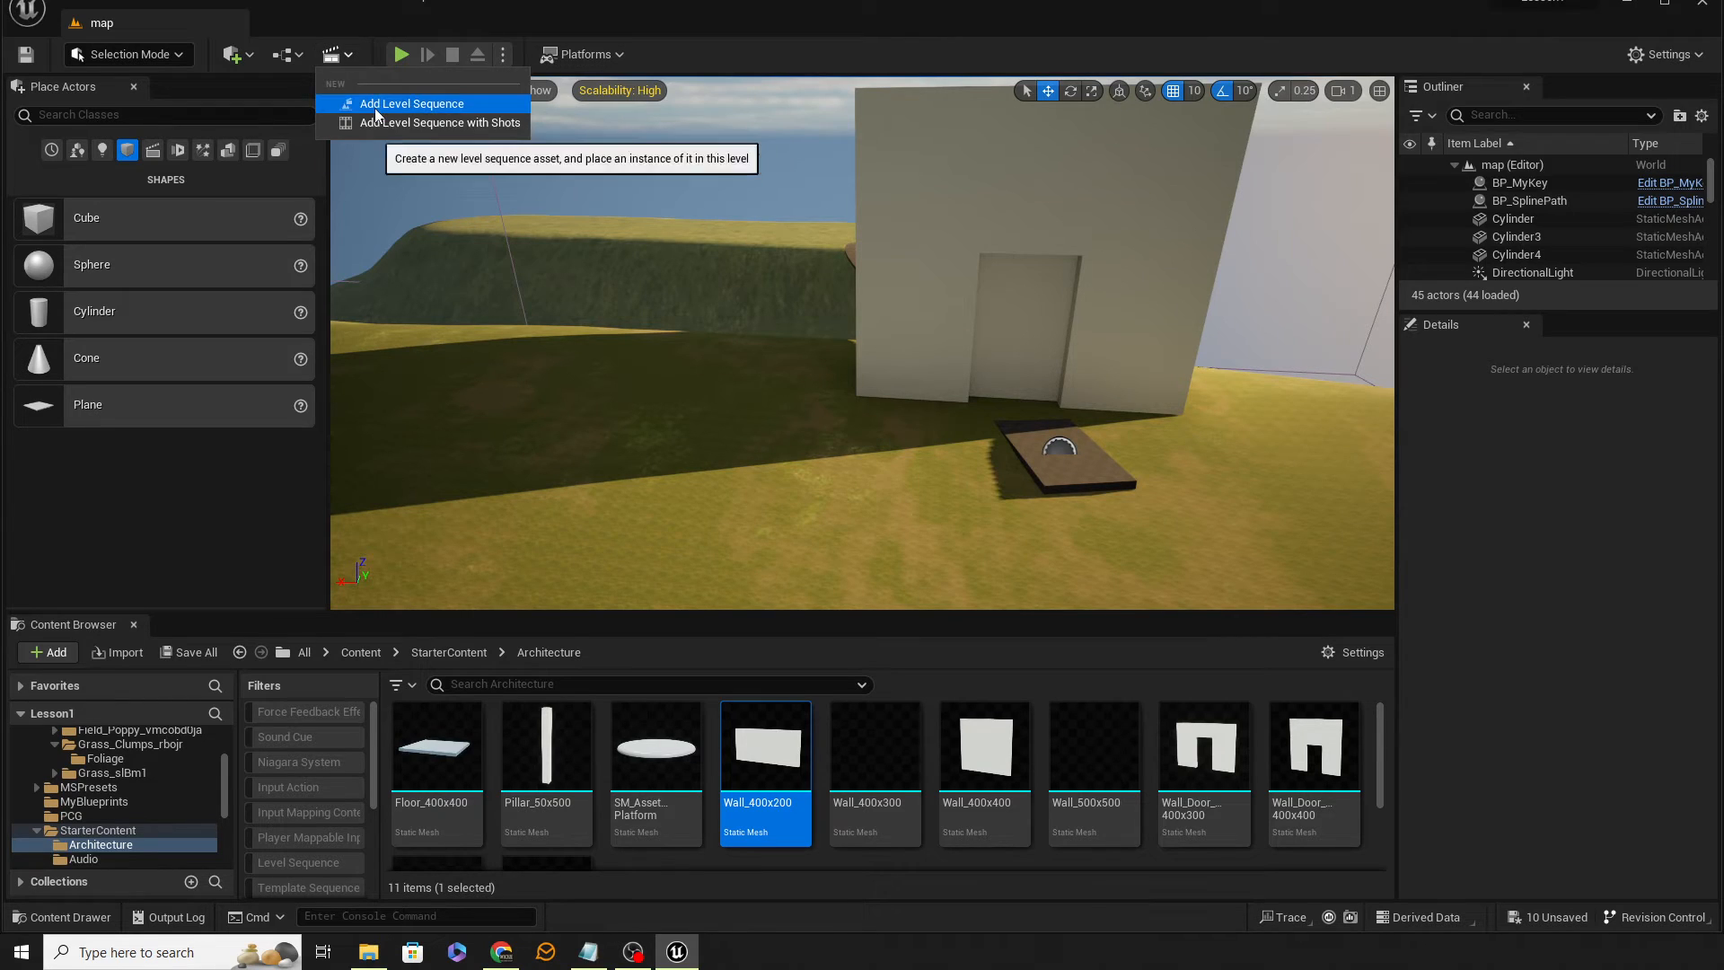
pyautogui.click(377, 108)
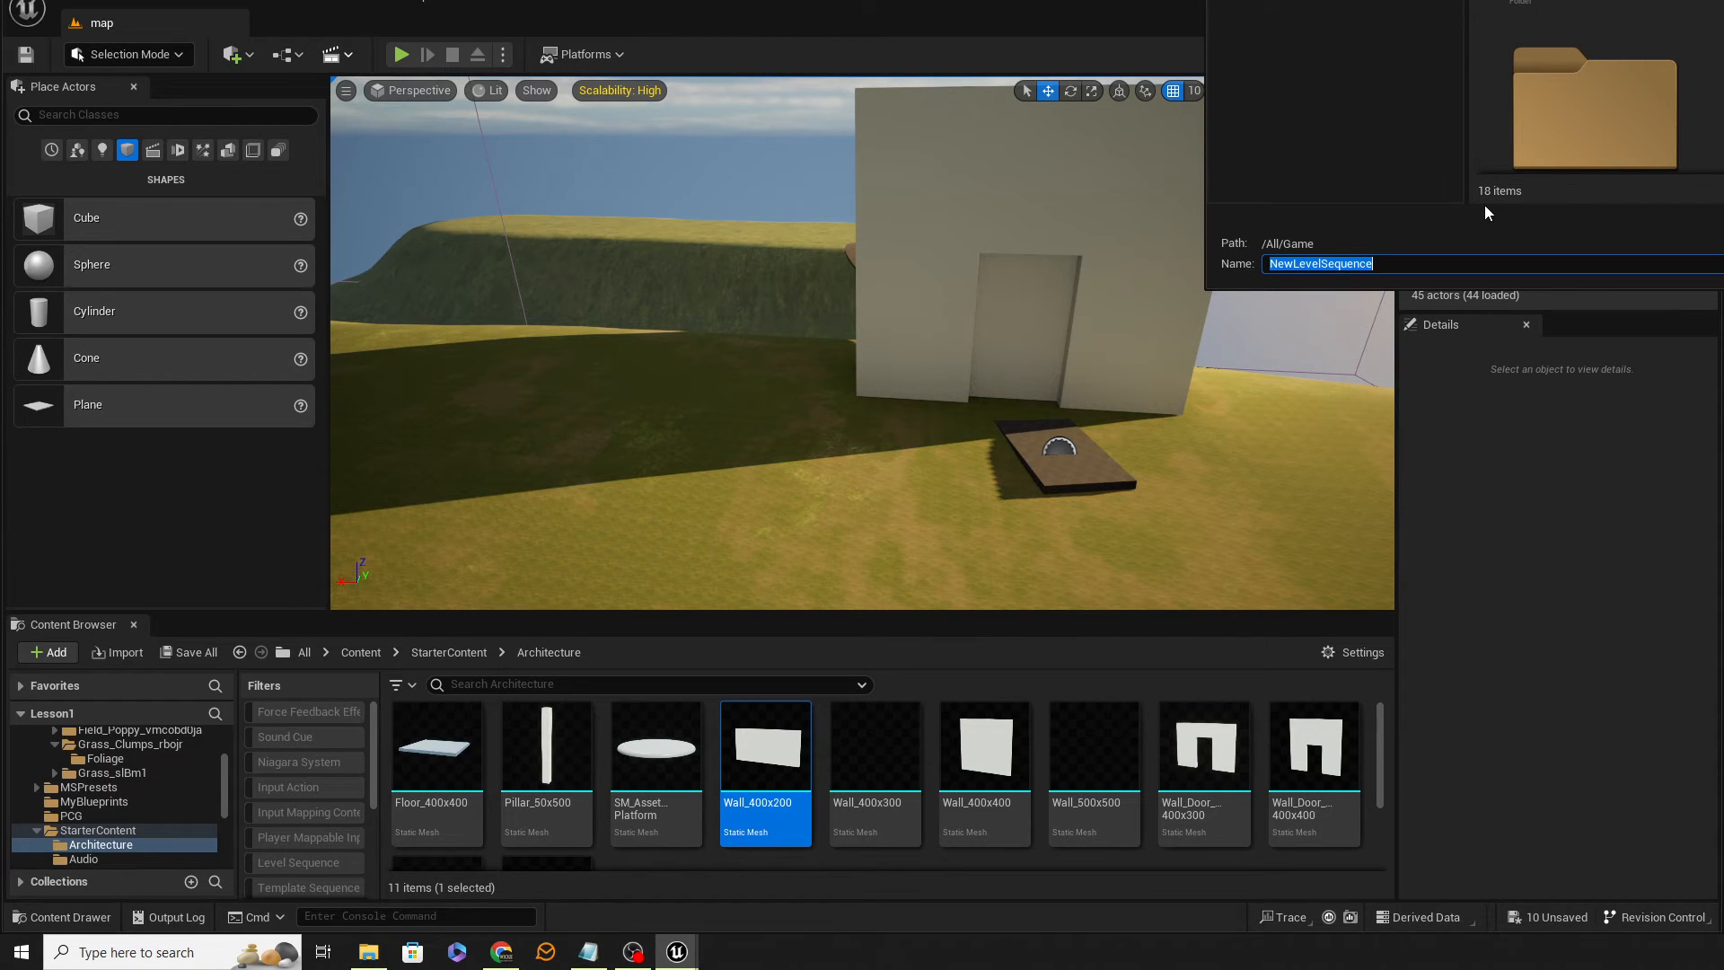
pyautogui.write('seq_game1')
pyautogui.press('Return')
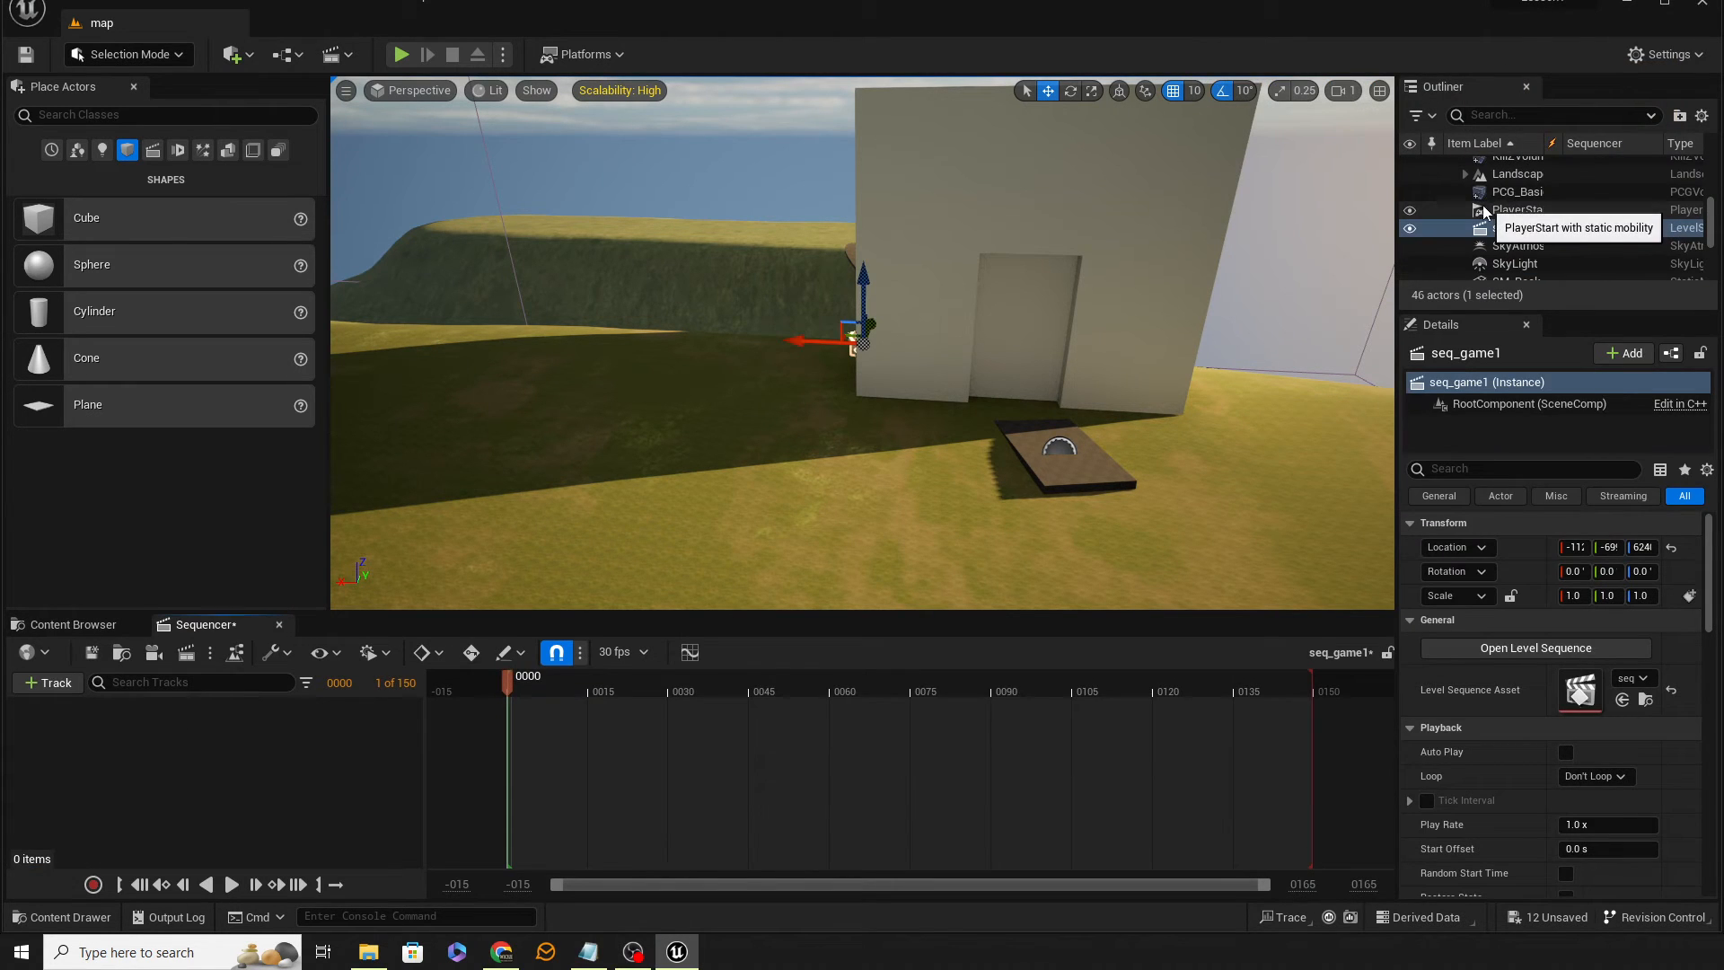
# Add the Wall_400x200 door in the doorway to the seq_game1 sequence as an actor track
pyautogui.click(1017, 308)
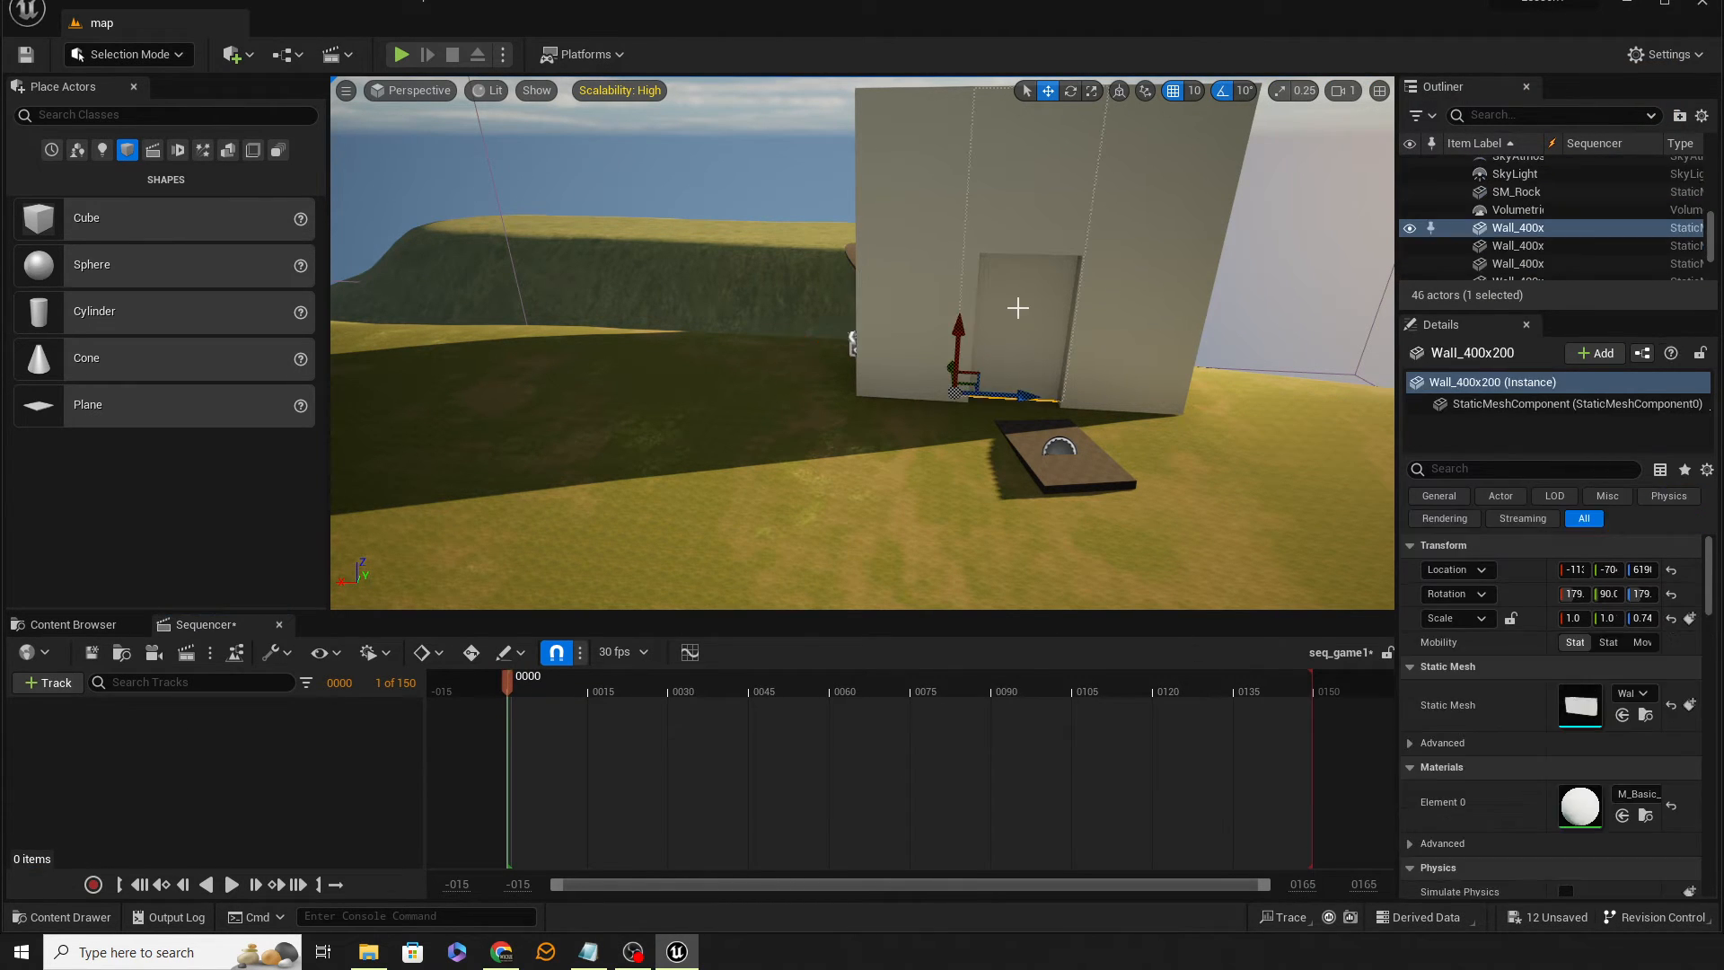
pyautogui.rightClick(261, 780)
pyautogui.moveTo(403, 474)
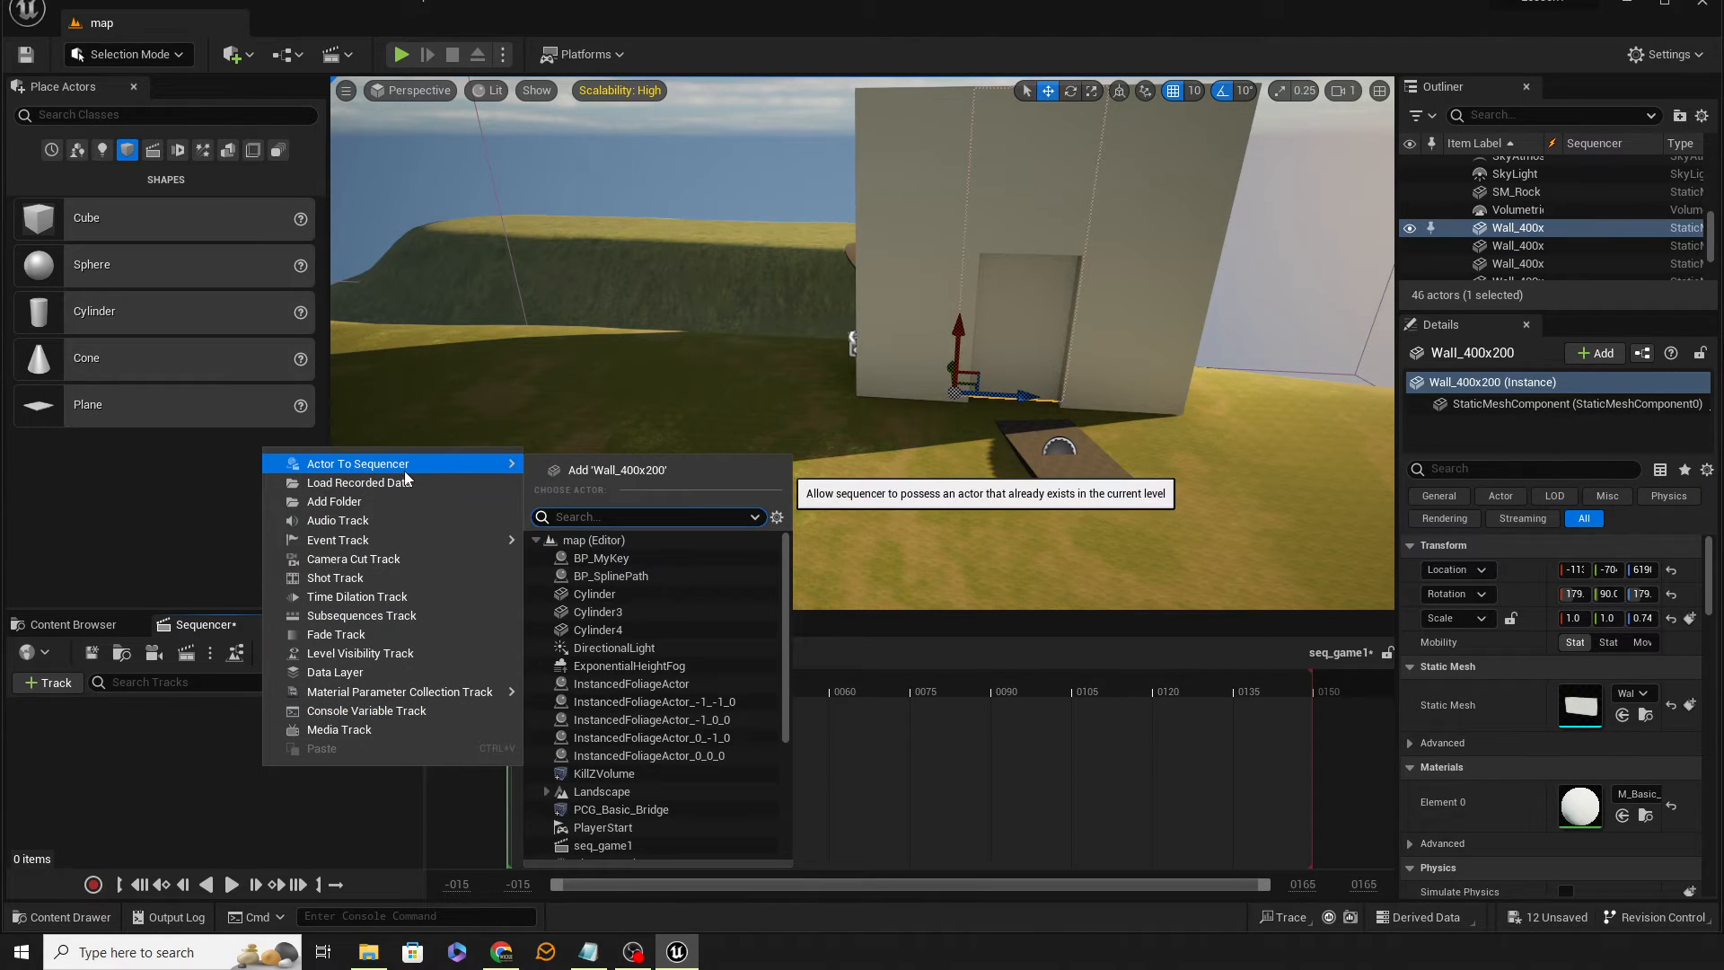
pyautogui.click(606, 473)
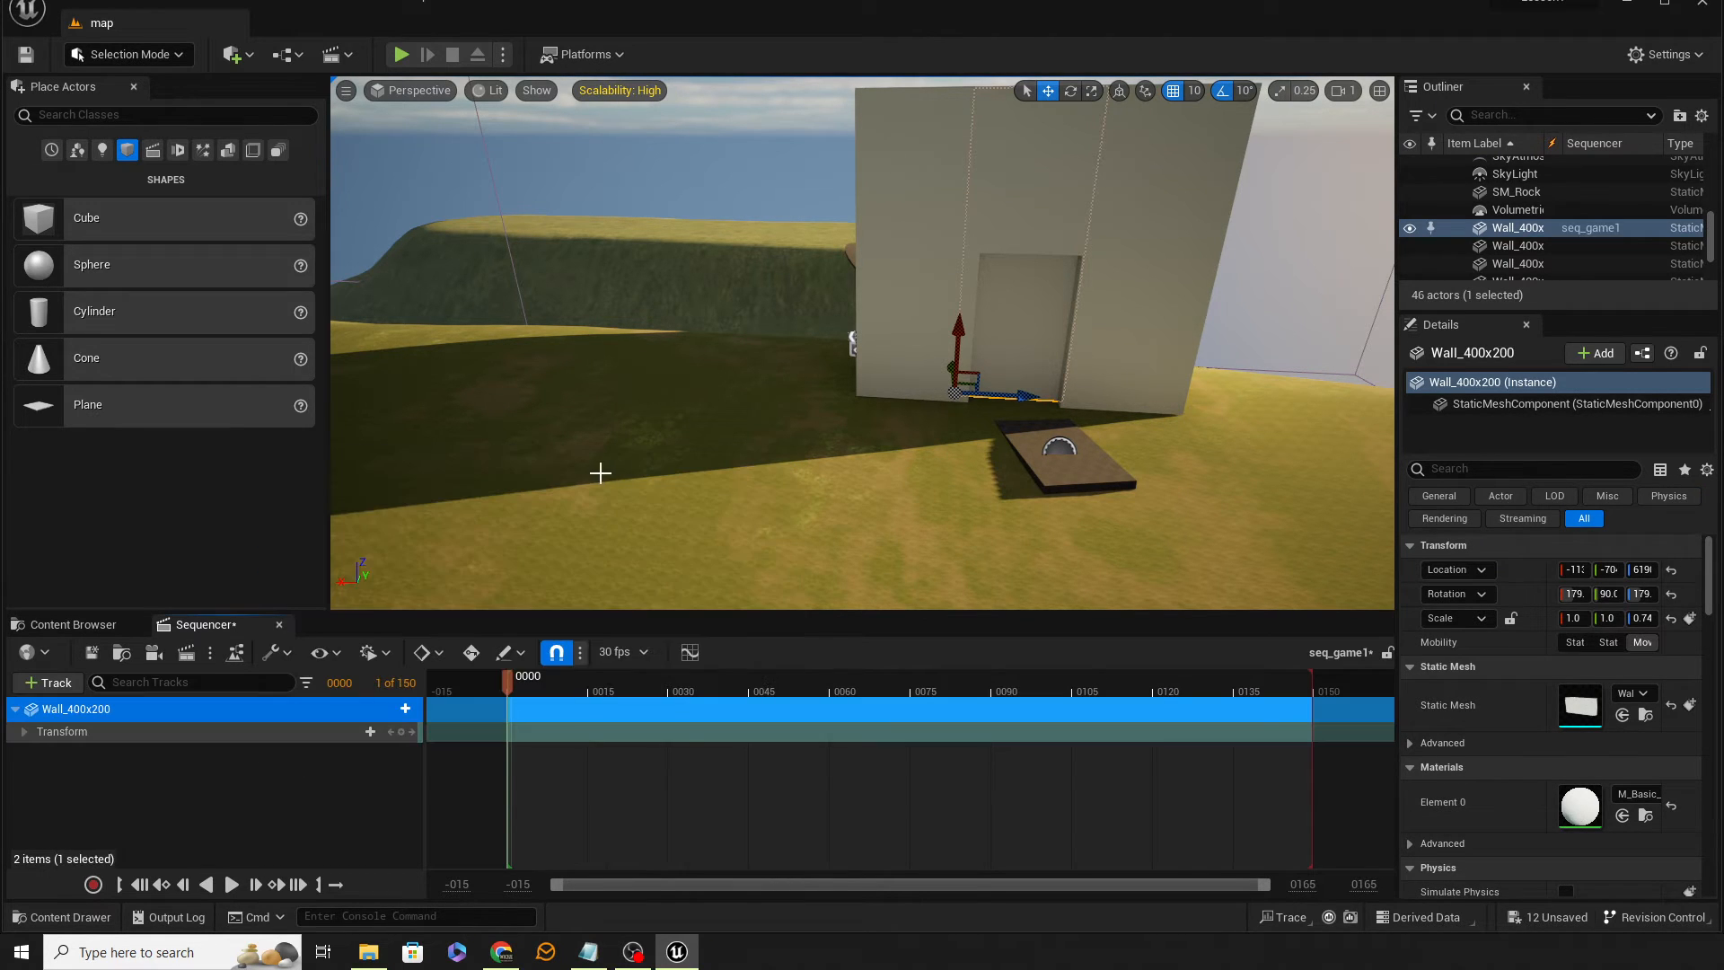
# Keyframe the door's transform closed at frame 31 and slid sideways out of the doorway at frame 105
pyautogui.moveTo(509, 685); pyautogui.dragTo(679, 690)
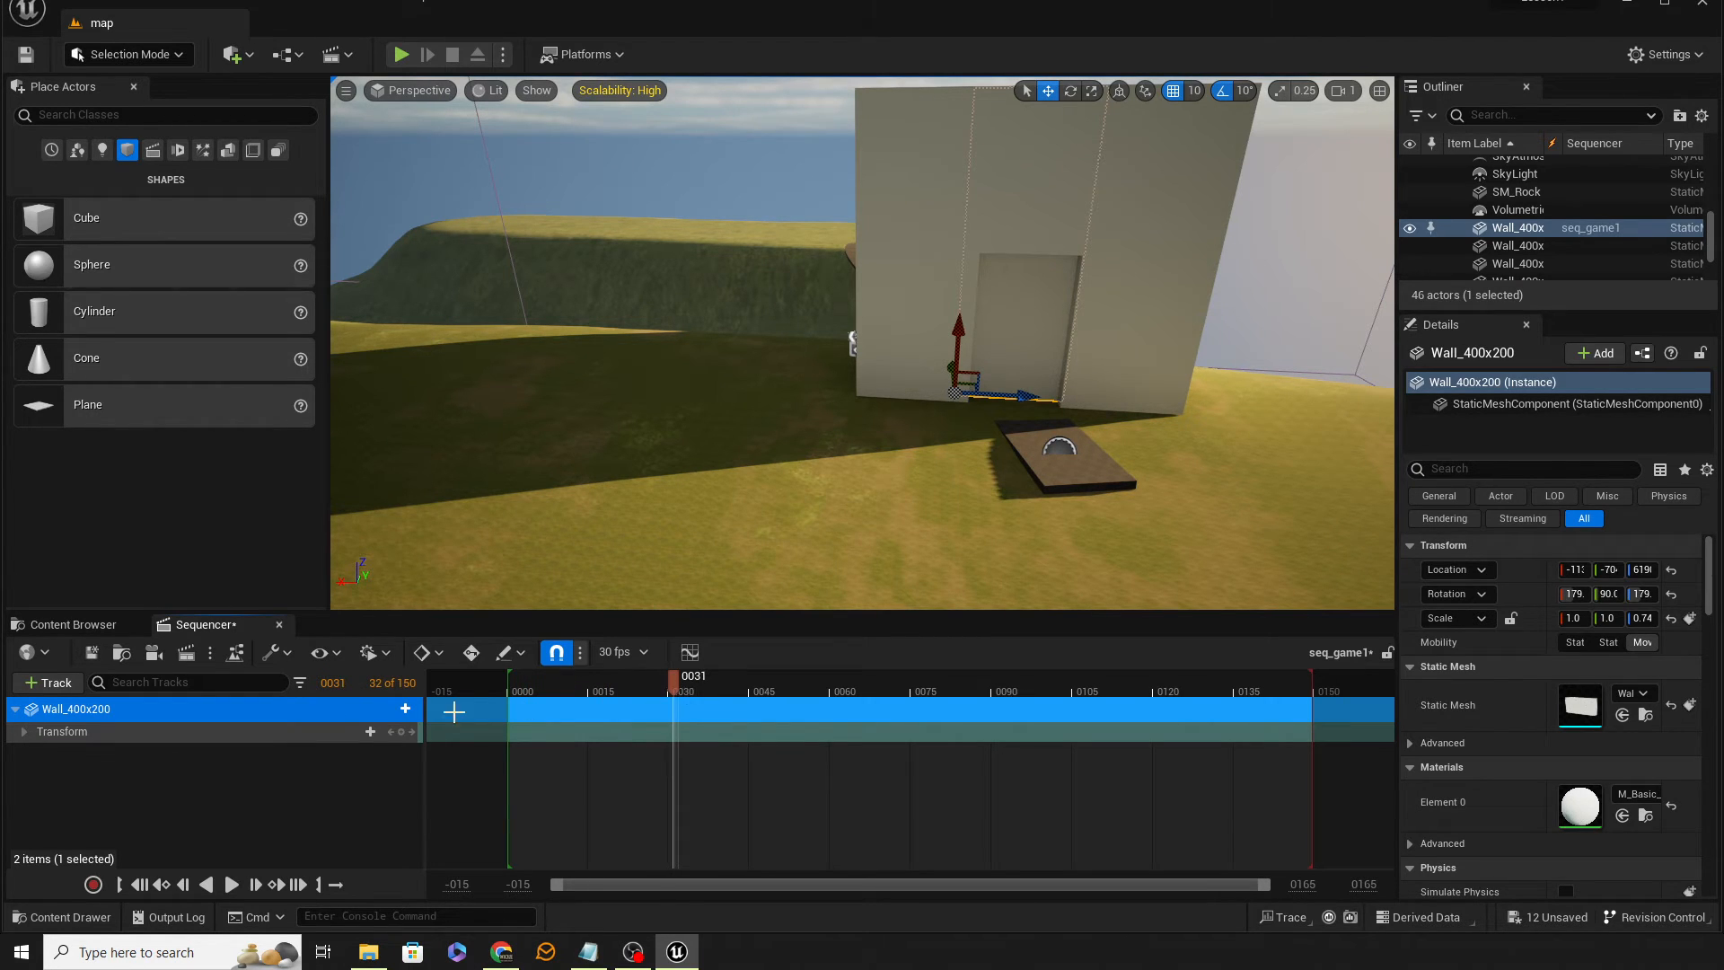
pyautogui.click(401, 732)
pyautogui.moveTo(1010, 395); pyautogui.dragTo(921, 392)
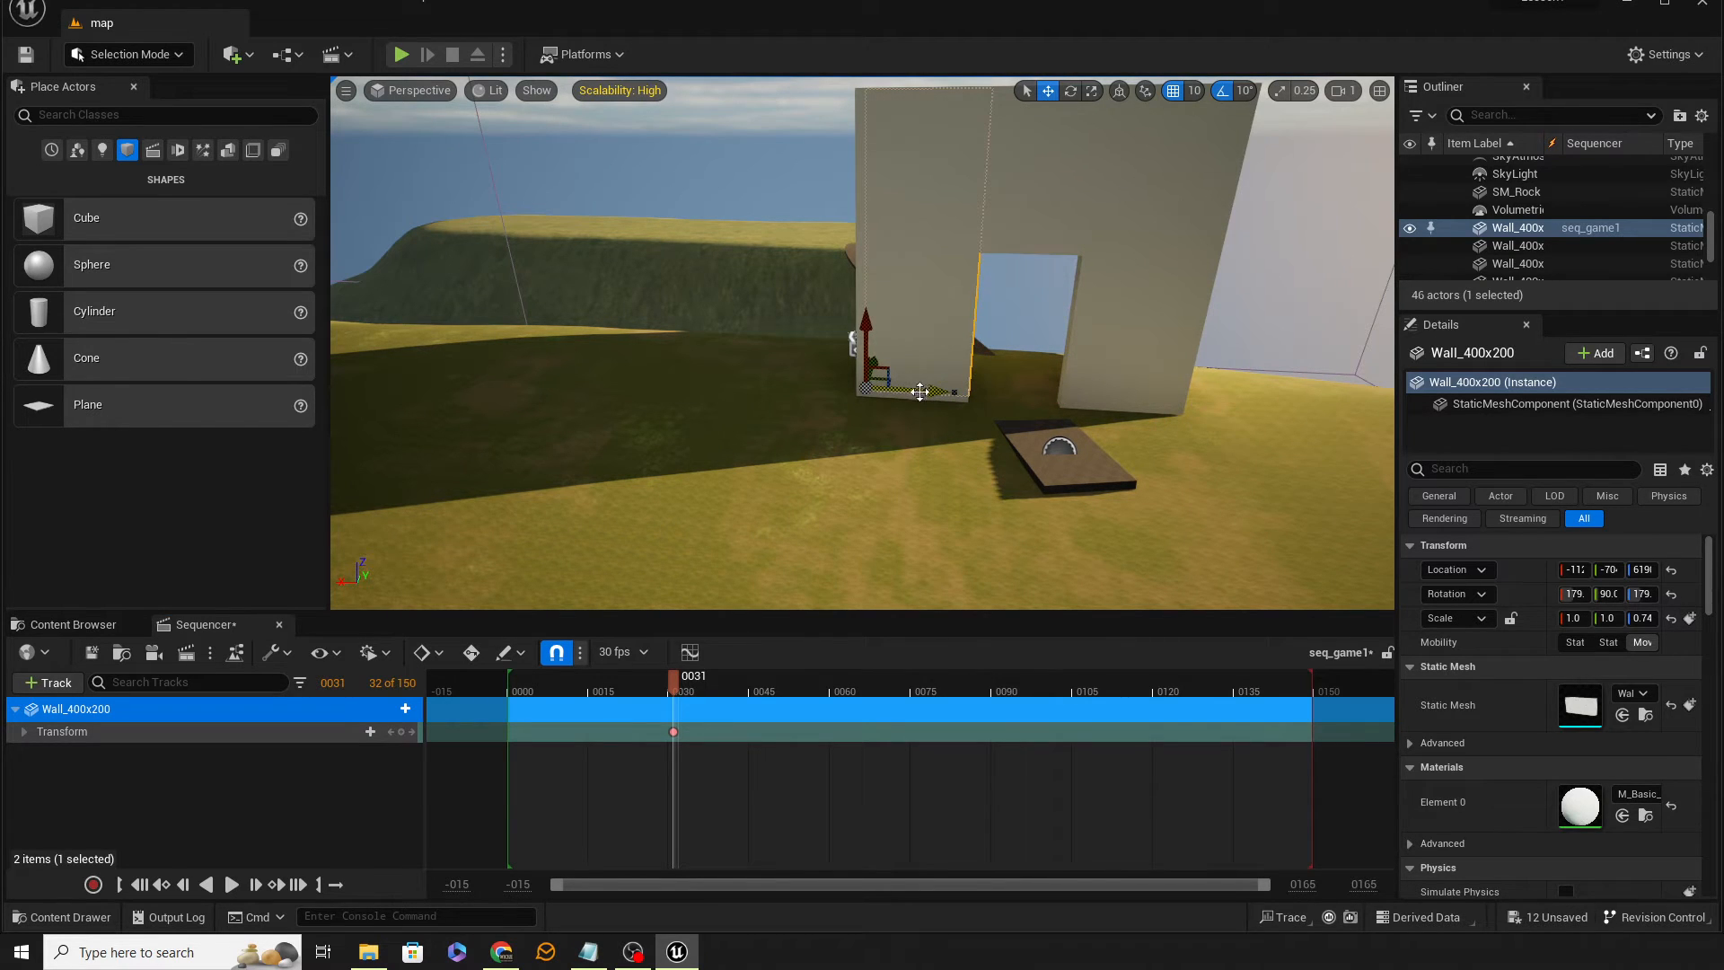
pyautogui.moveTo(680, 688); pyautogui.dragTo(1078, 684)
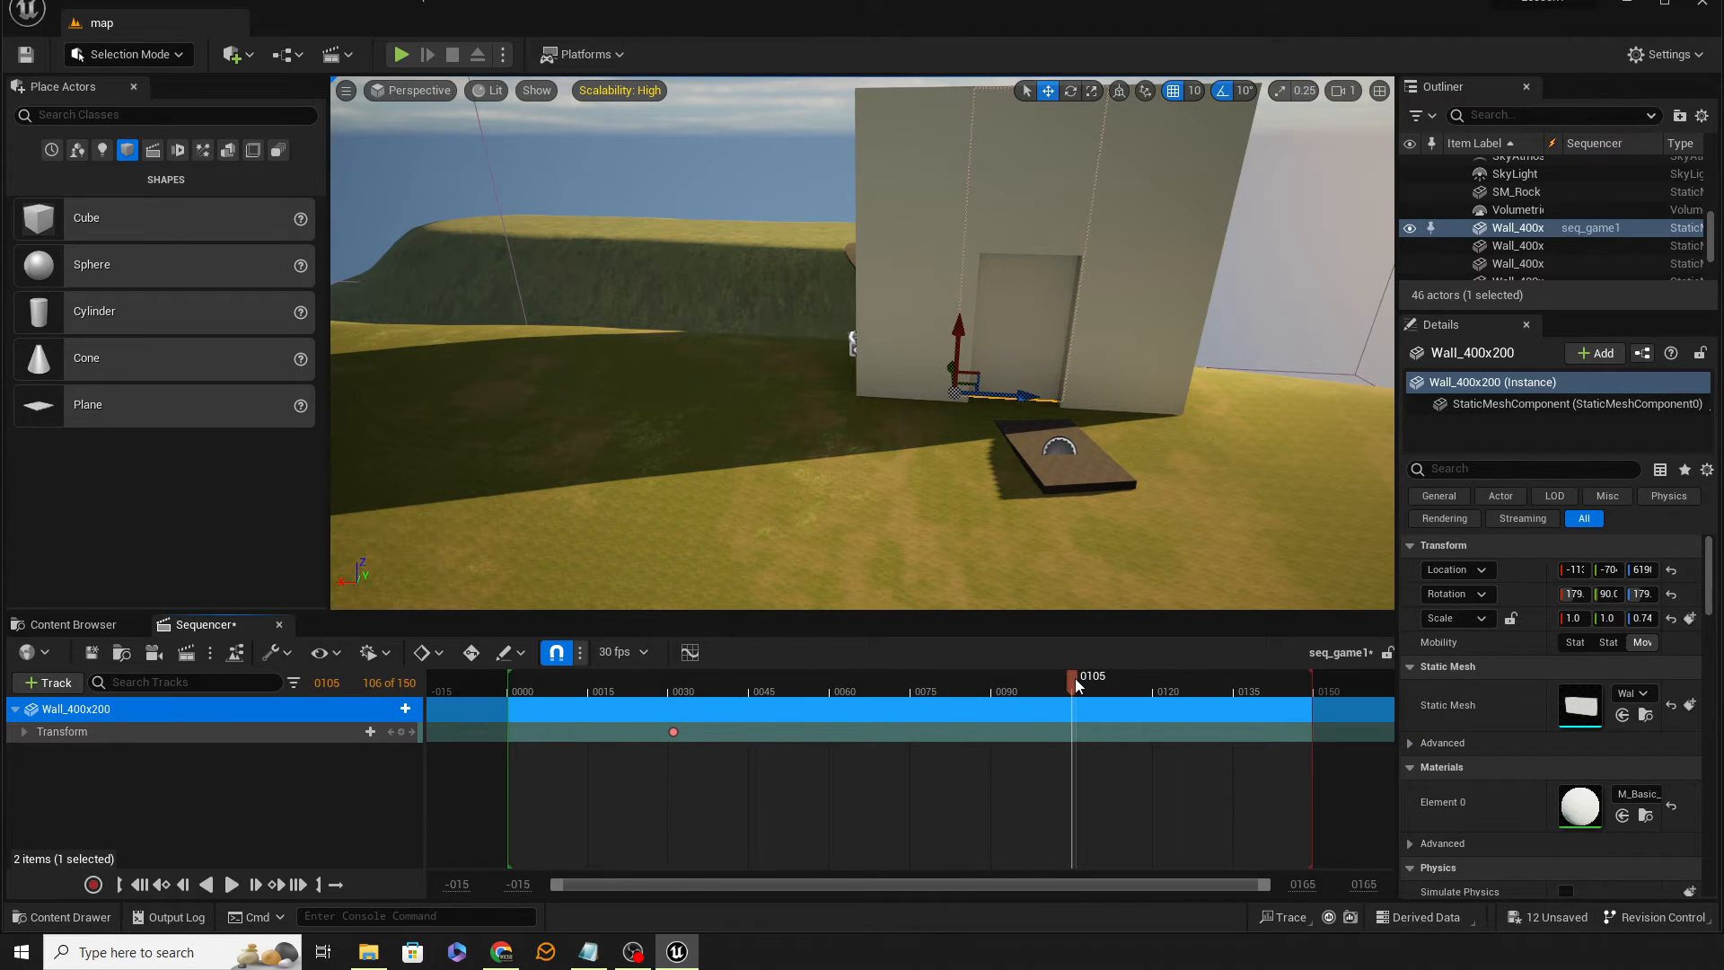
pyautogui.moveTo(1024, 396); pyautogui.dragTo(938, 407)
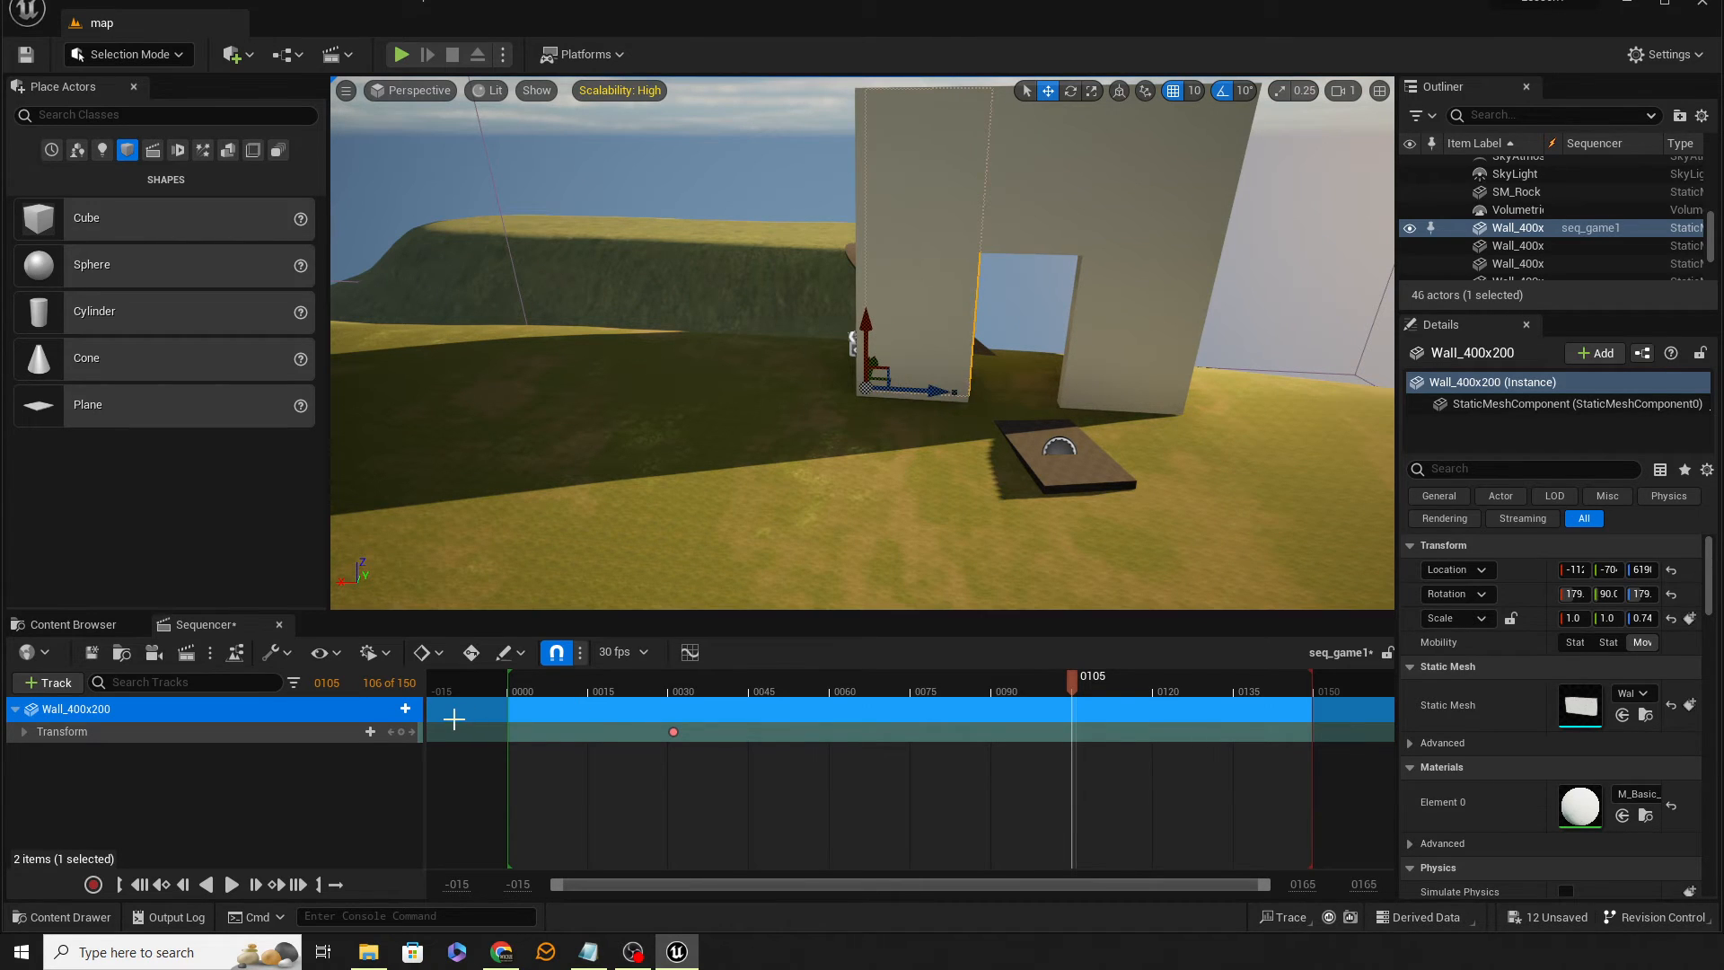
pyautogui.click(403, 733)
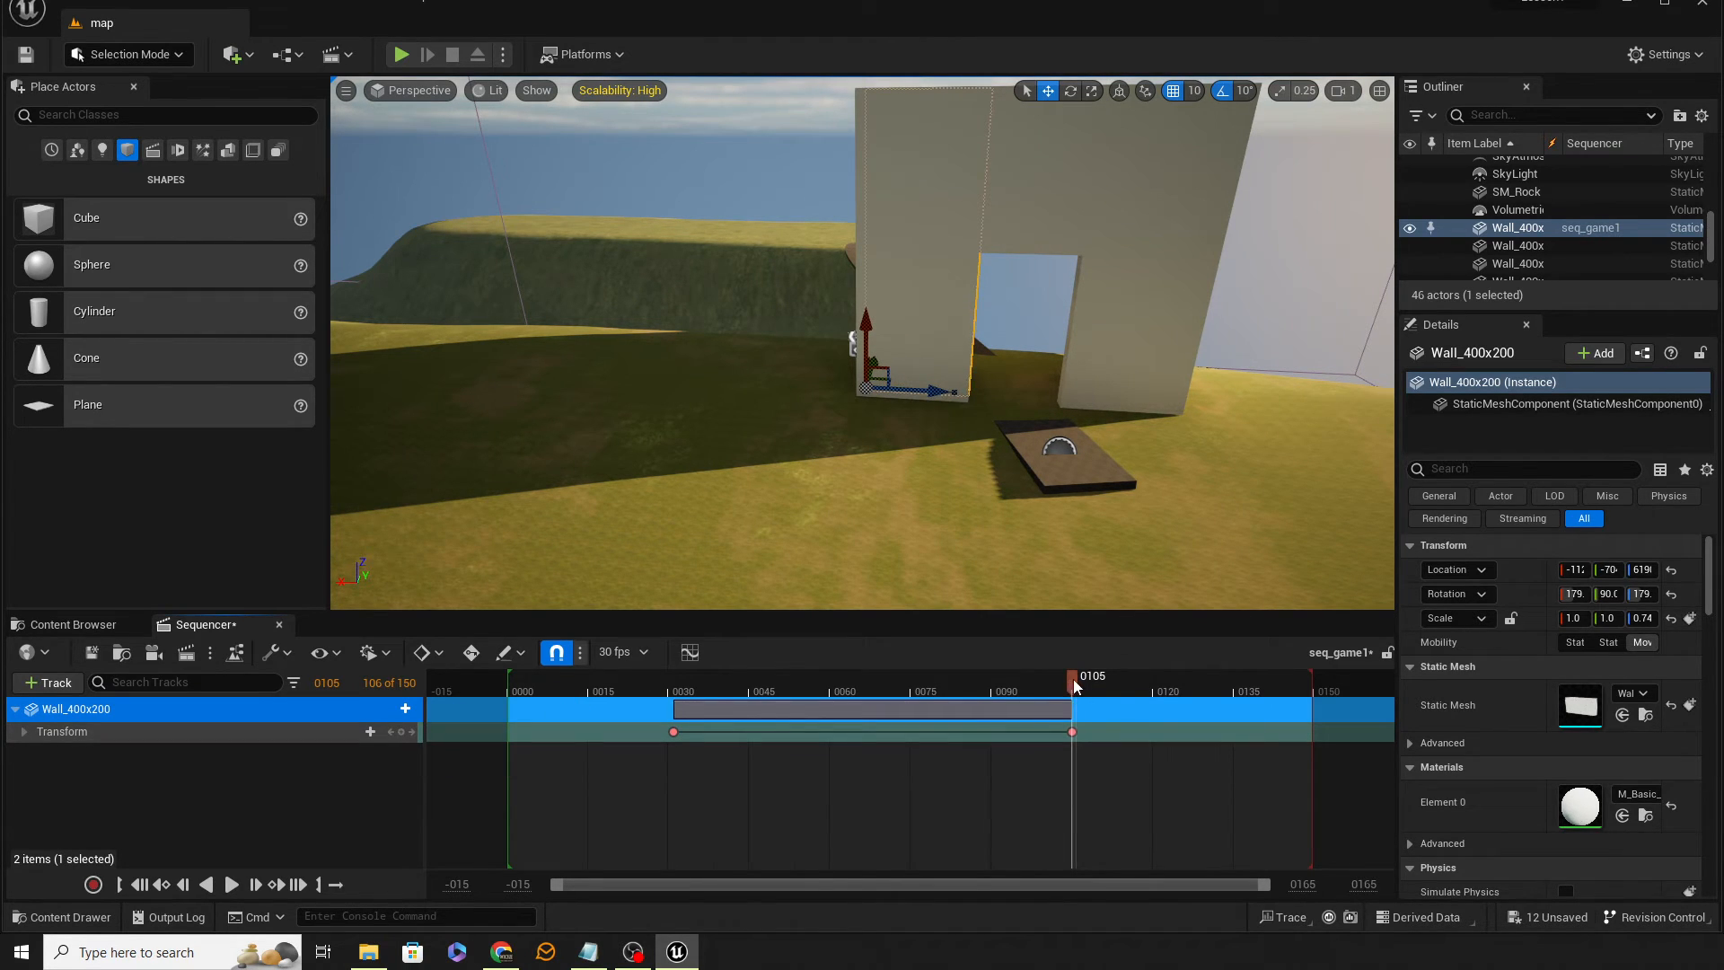
# Add a transform key holding the door open at frame 149, and return the playhead to frame 0
pyautogui.moveTo(1074, 683); pyautogui.dragTo(1313, 699)
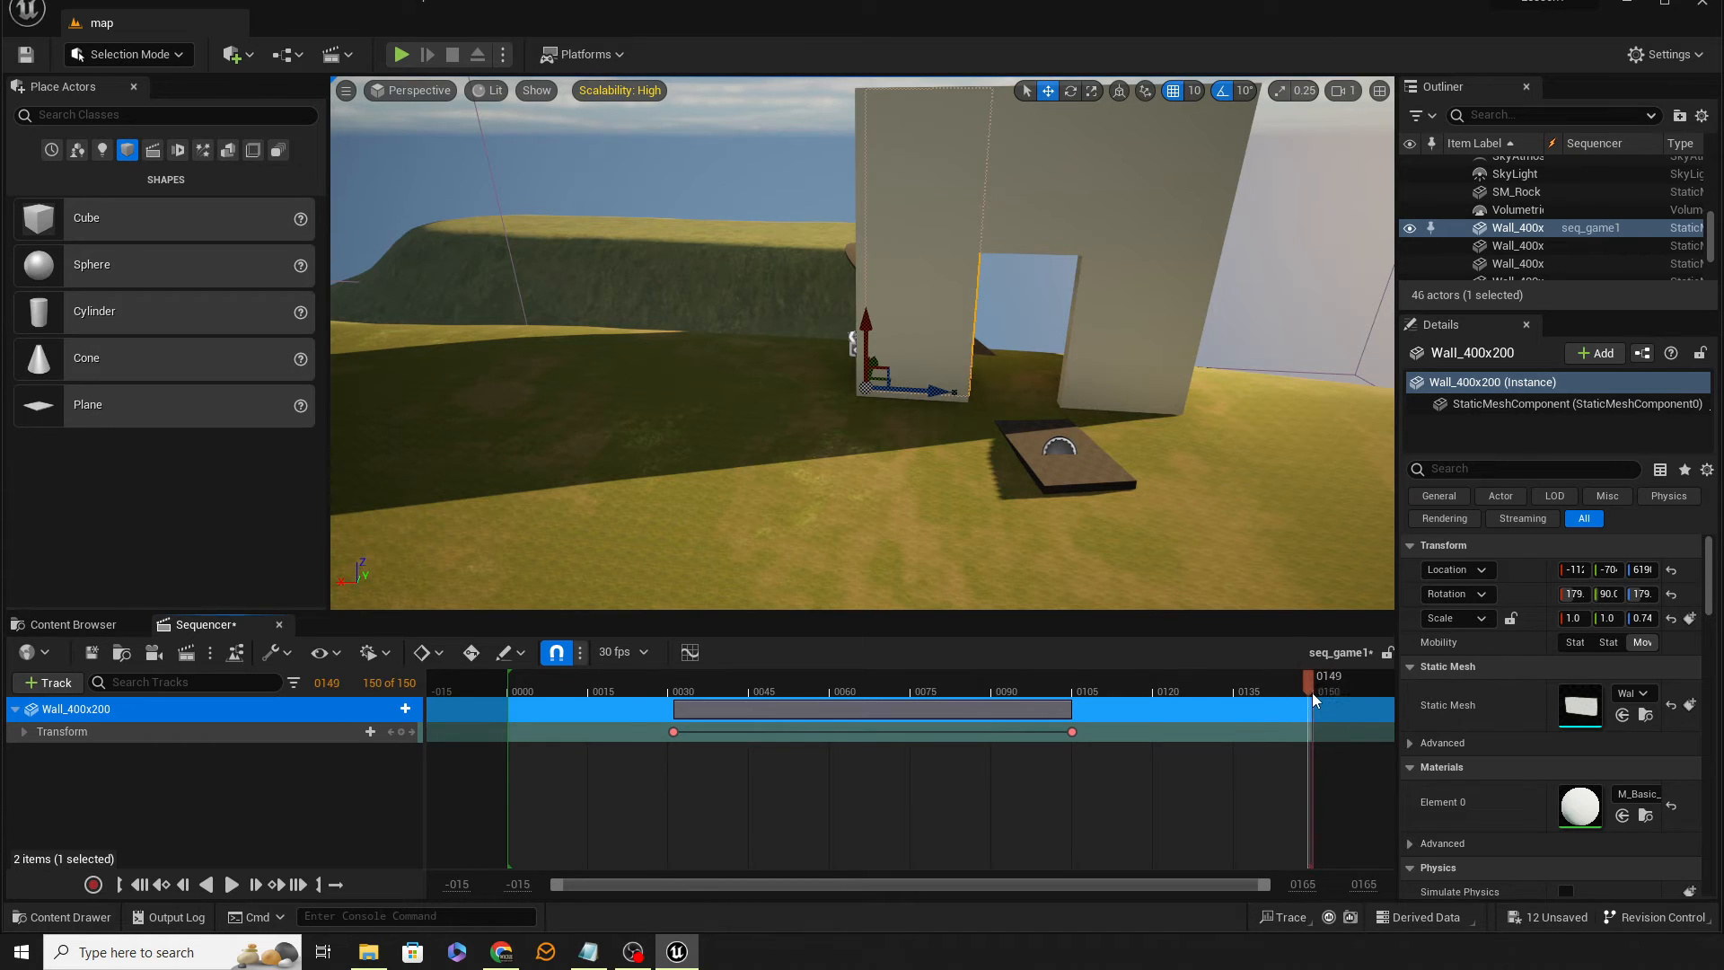
pyautogui.click(401, 732)
pyautogui.moveTo(1309, 684); pyautogui.dragTo(509, 665)
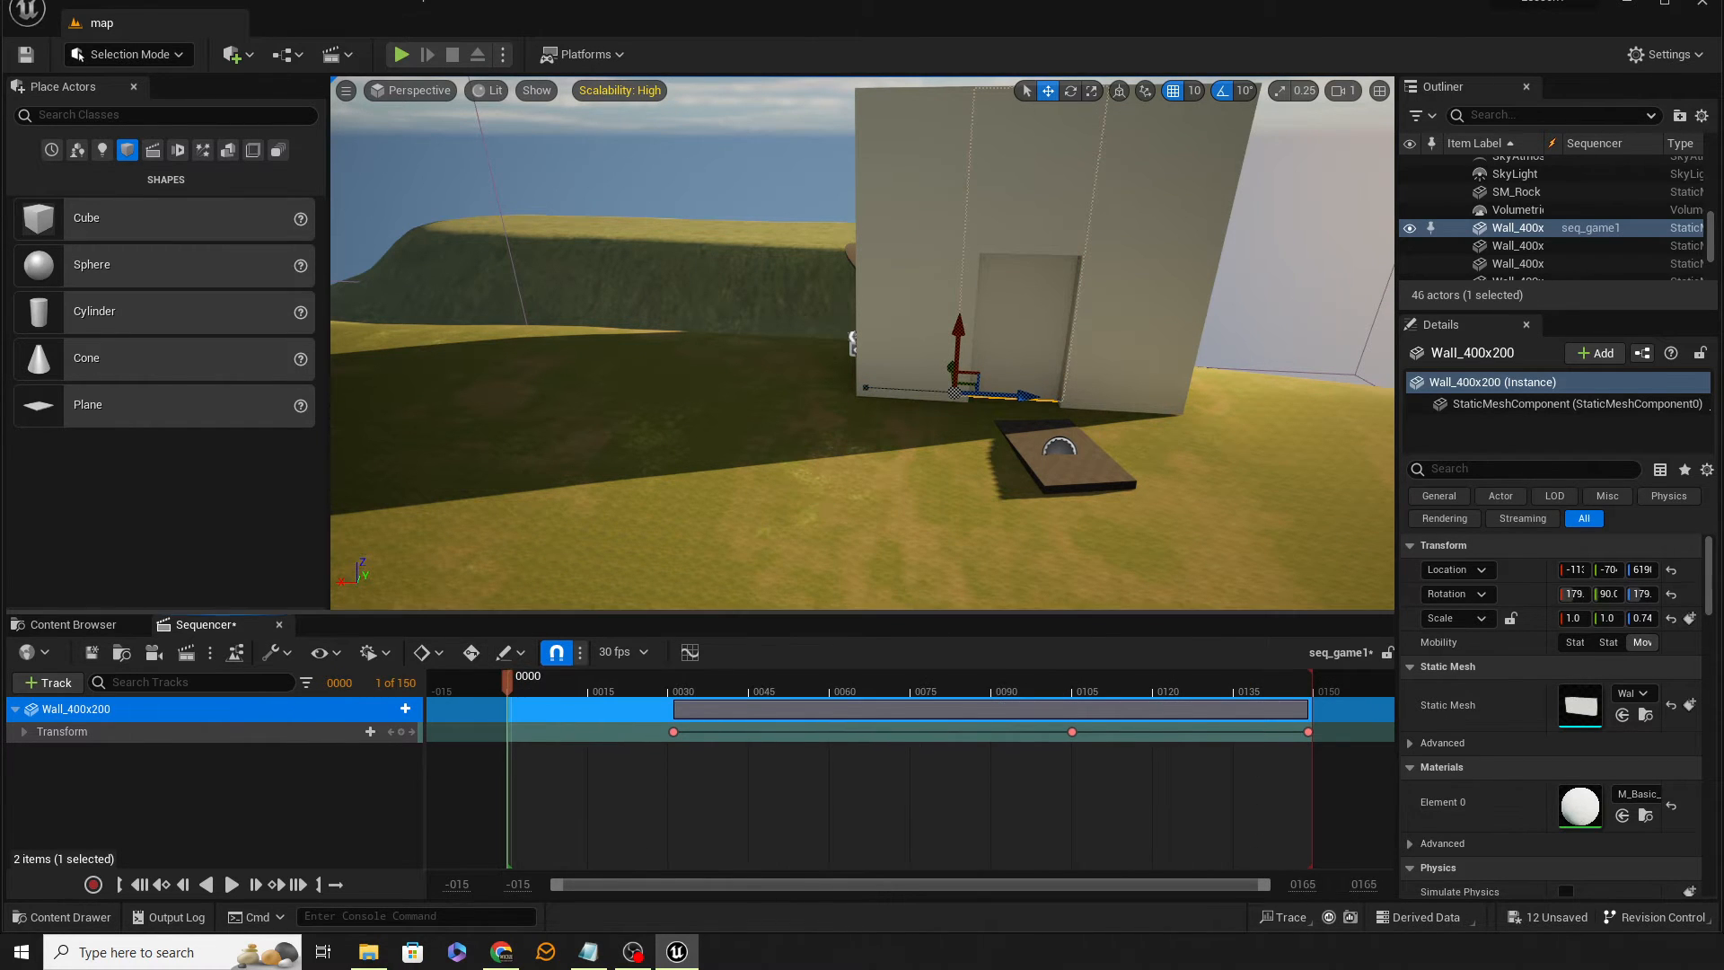
# Save the seq_game1 sequence and close the Sequencer
pyautogui.moveTo(691, 530); pyautogui.dragTo(808, 500, button='right')
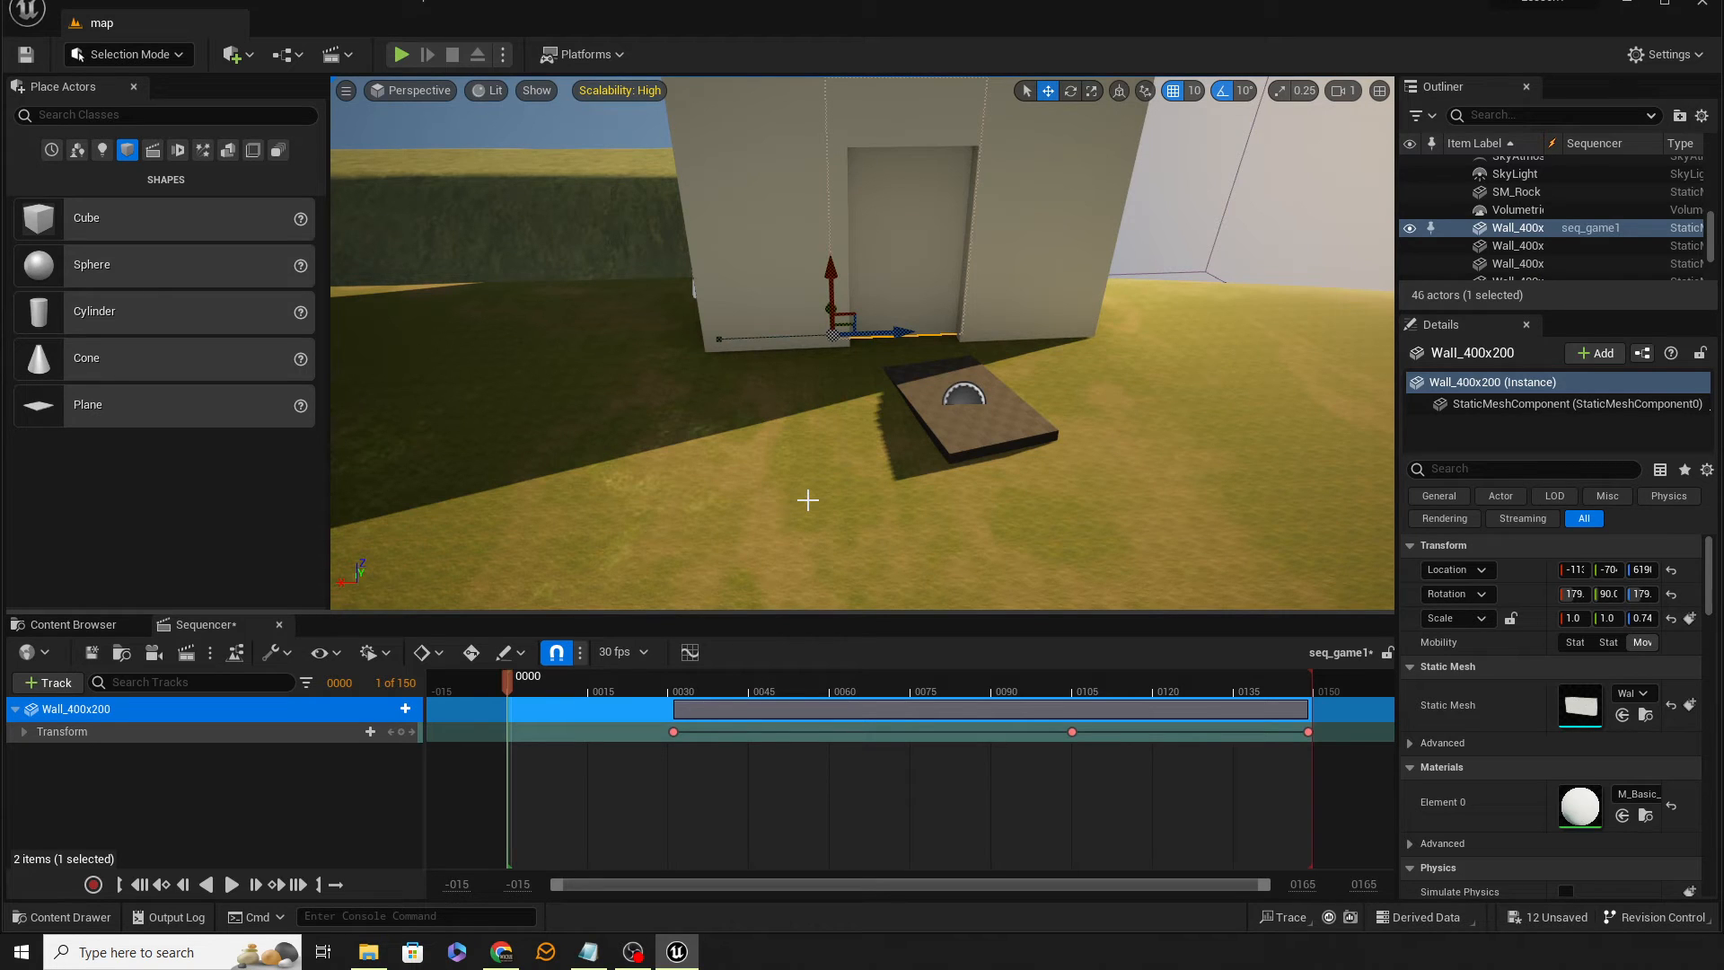
pyautogui.click(91, 666)
pyautogui.click(278, 625)
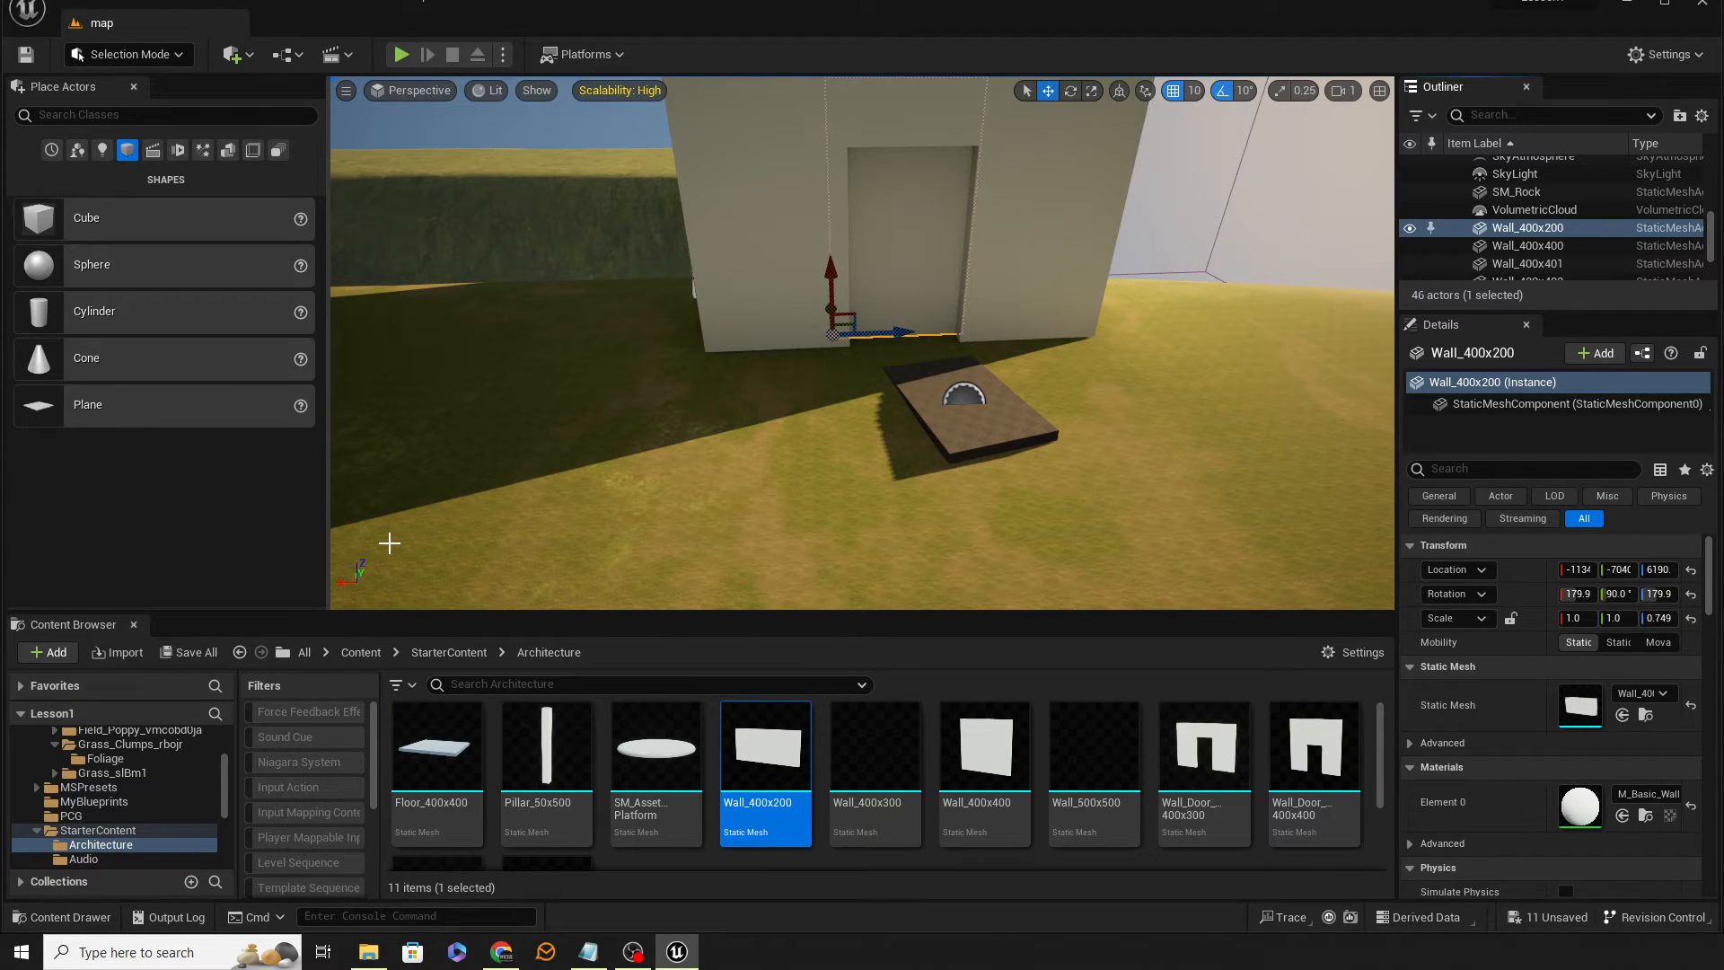
# Create an Actor Blueprint class in the MyBlueprints folder and name it BP_PressurePlate_Lock
pyautogui.moveTo(862, 359); pyautogui.dragTo(870, 334, button='right')
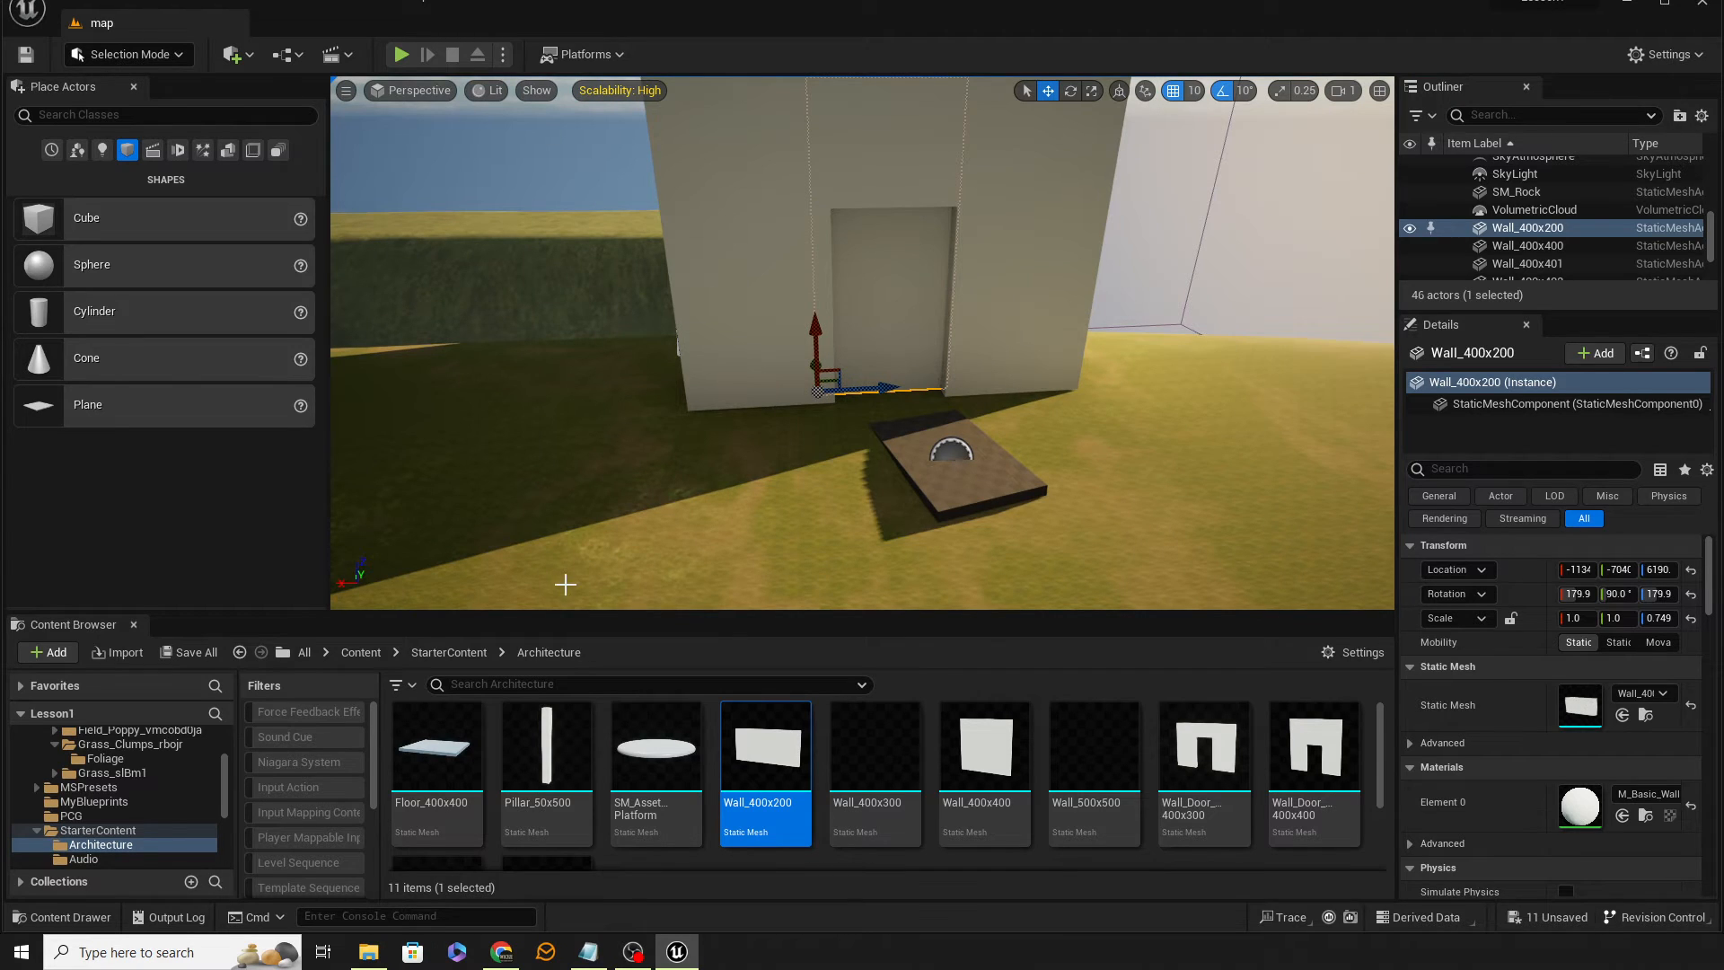
pyautogui.scroll(-2, 791, 823)
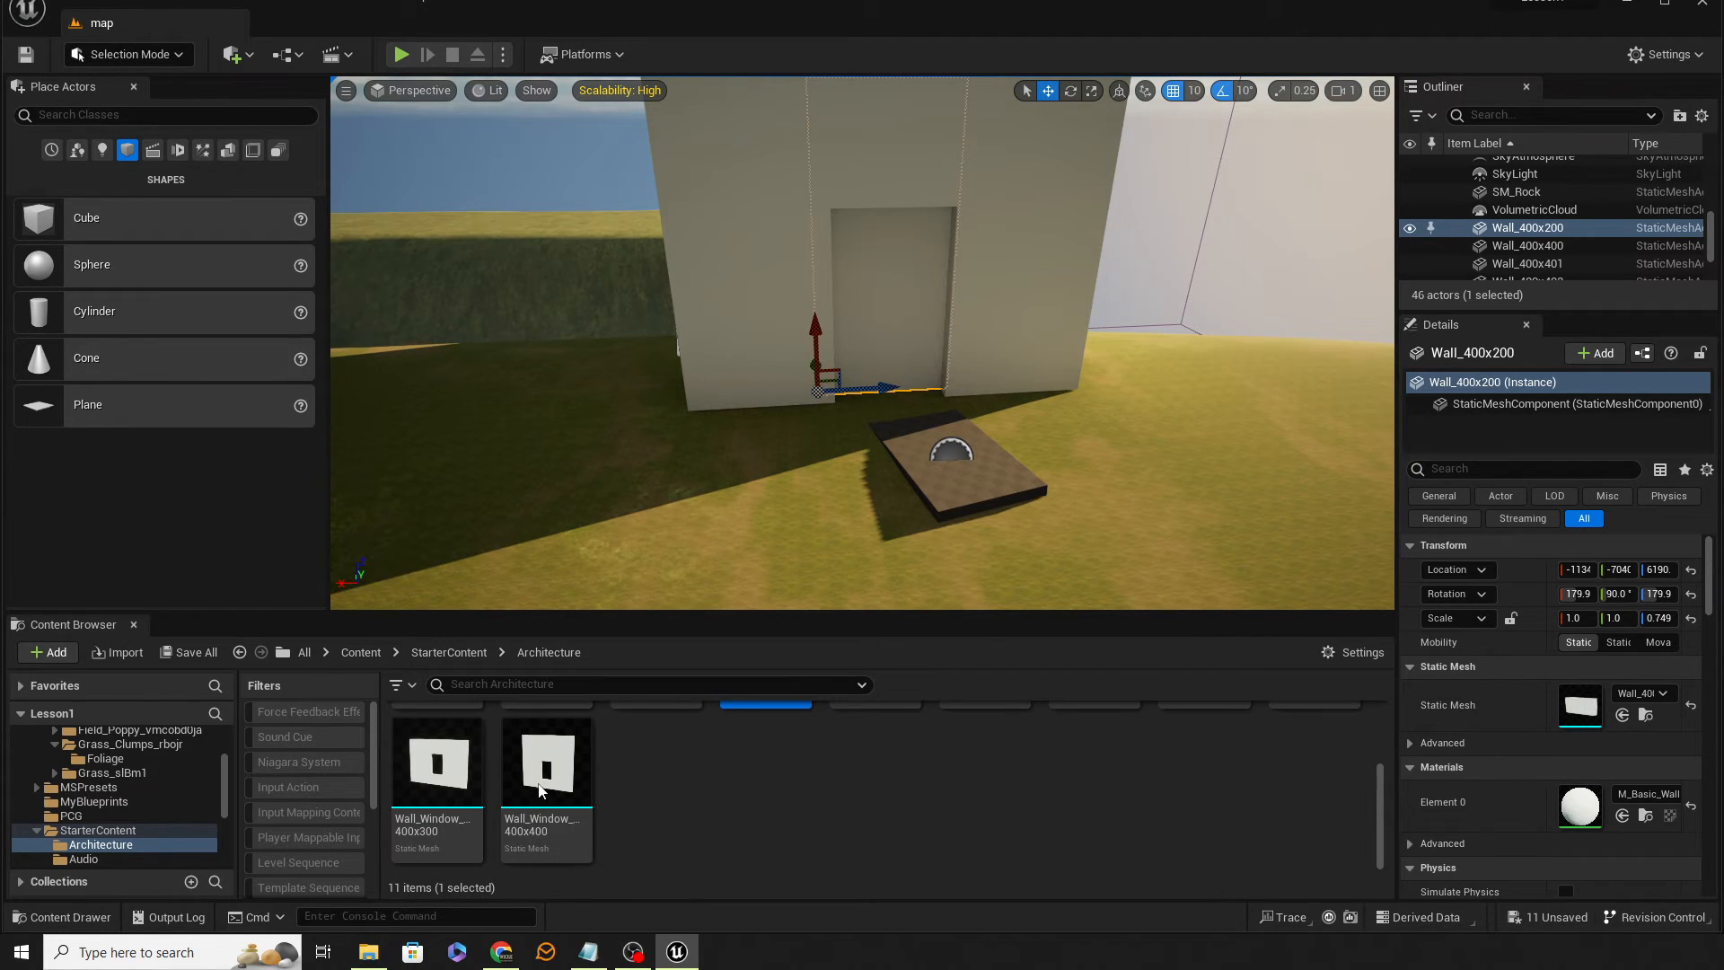
pyautogui.click(94, 801)
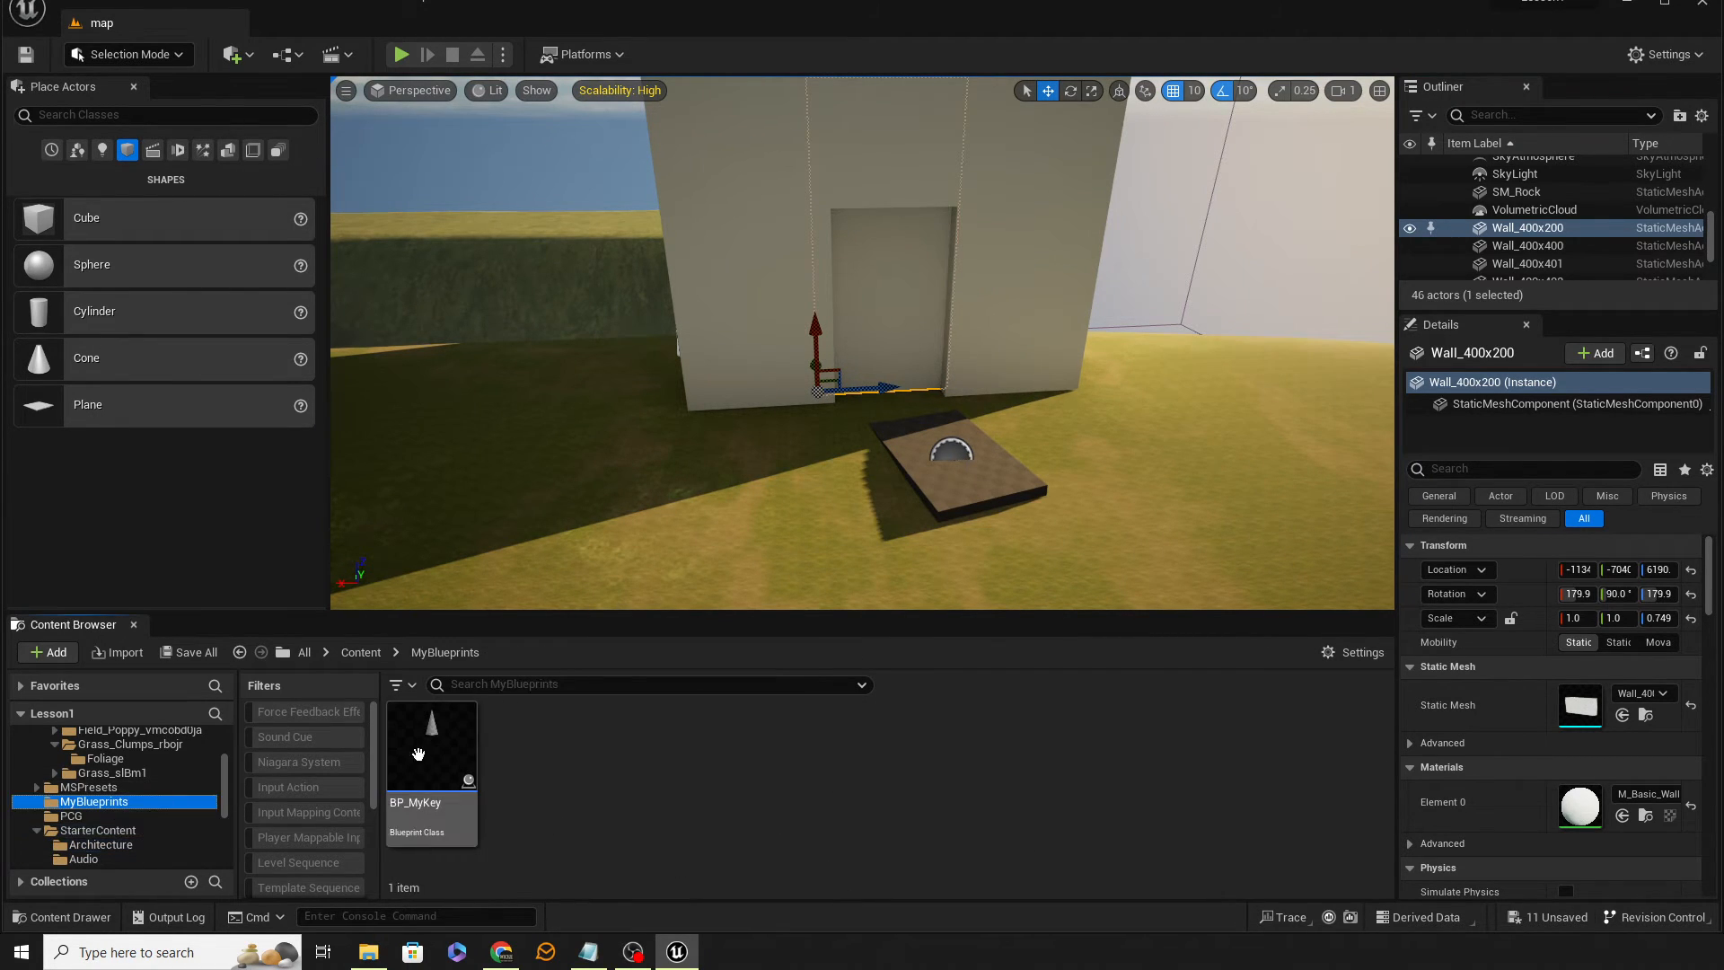
pyautogui.rightClick(588, 801)
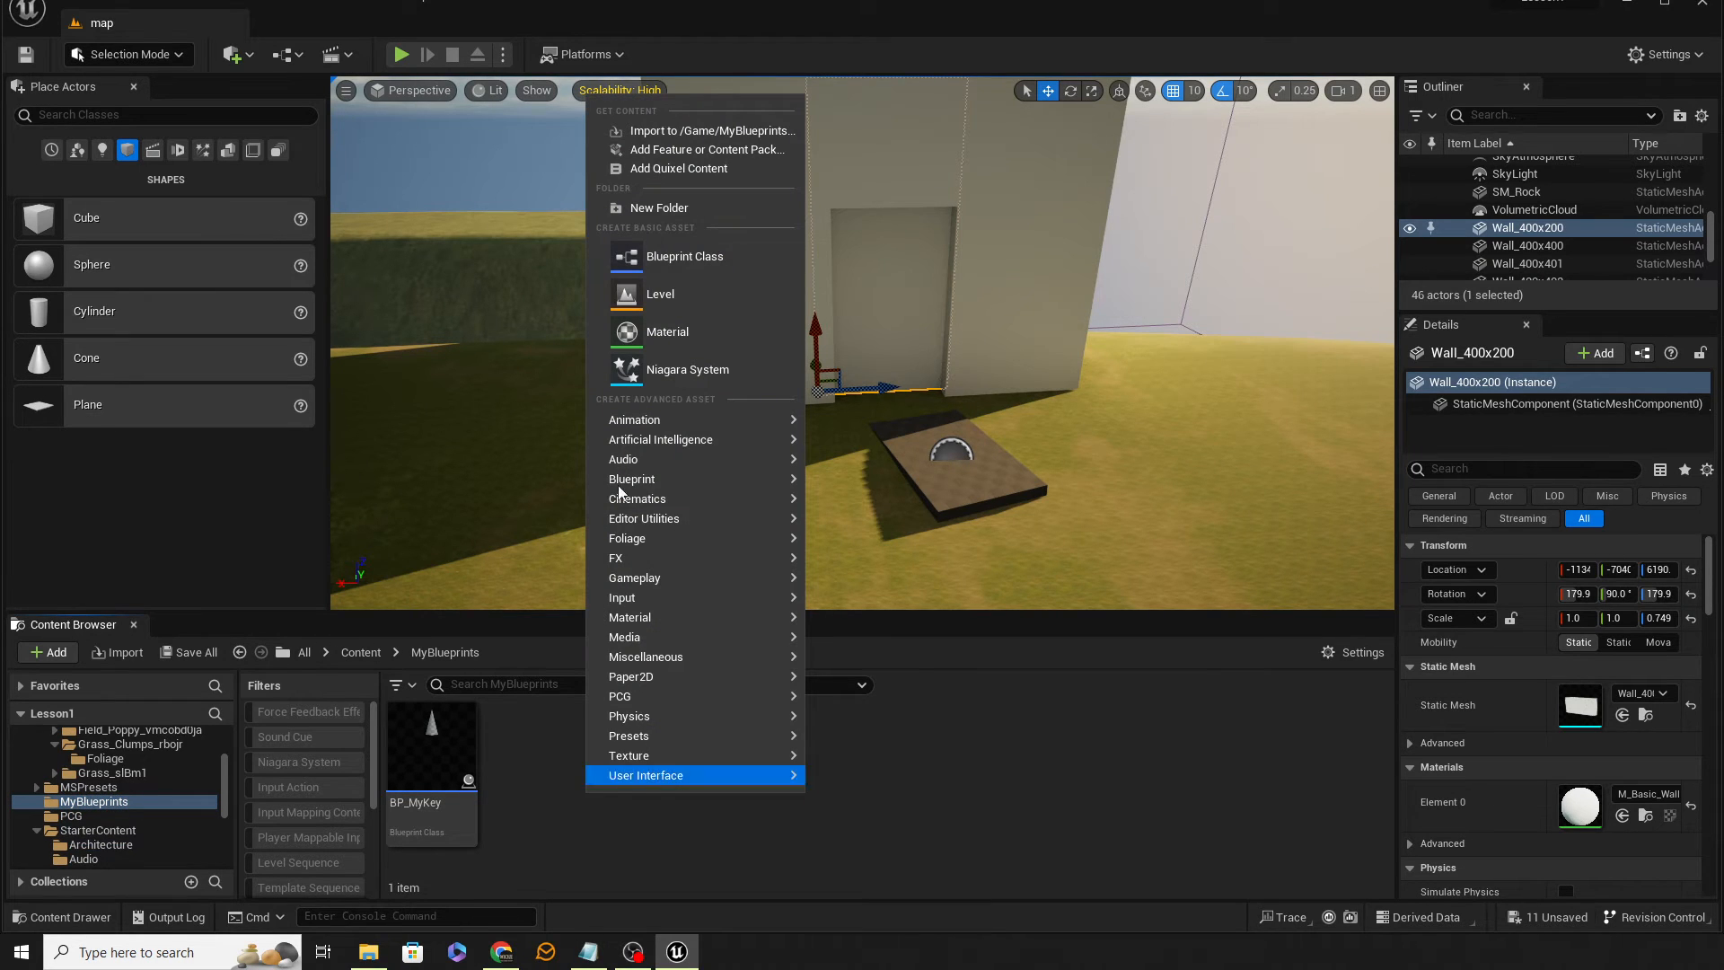
pyautogui.click(688, 263)
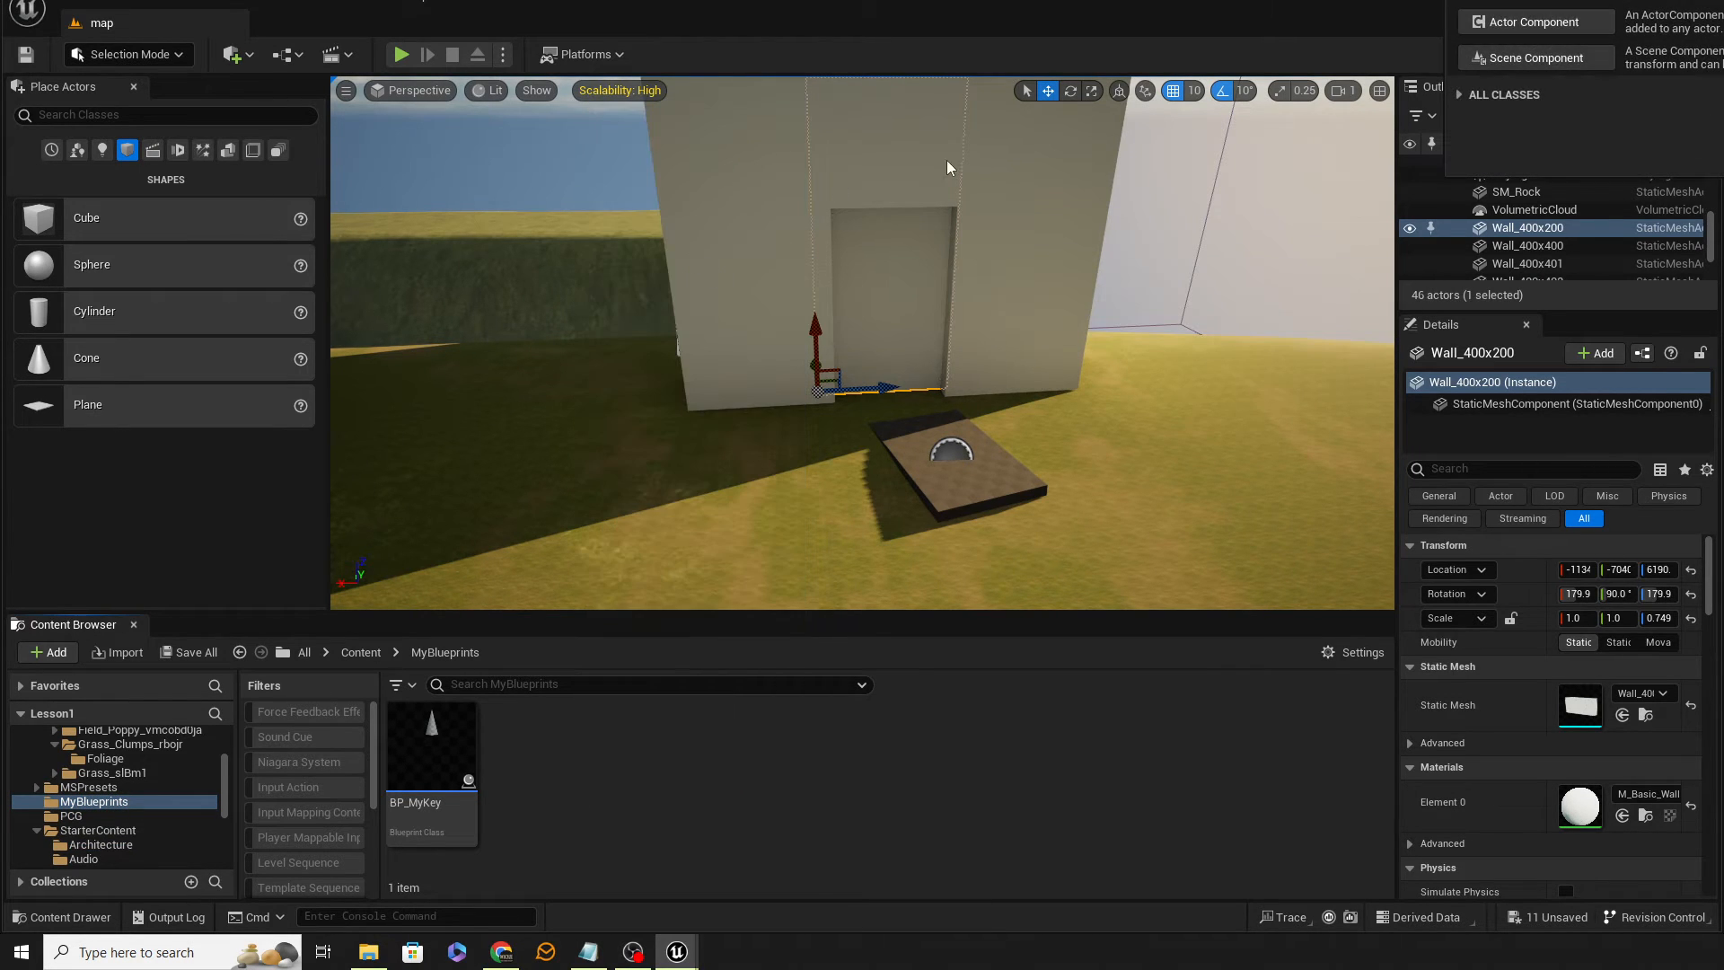
pyautogui.click(1536, 0)
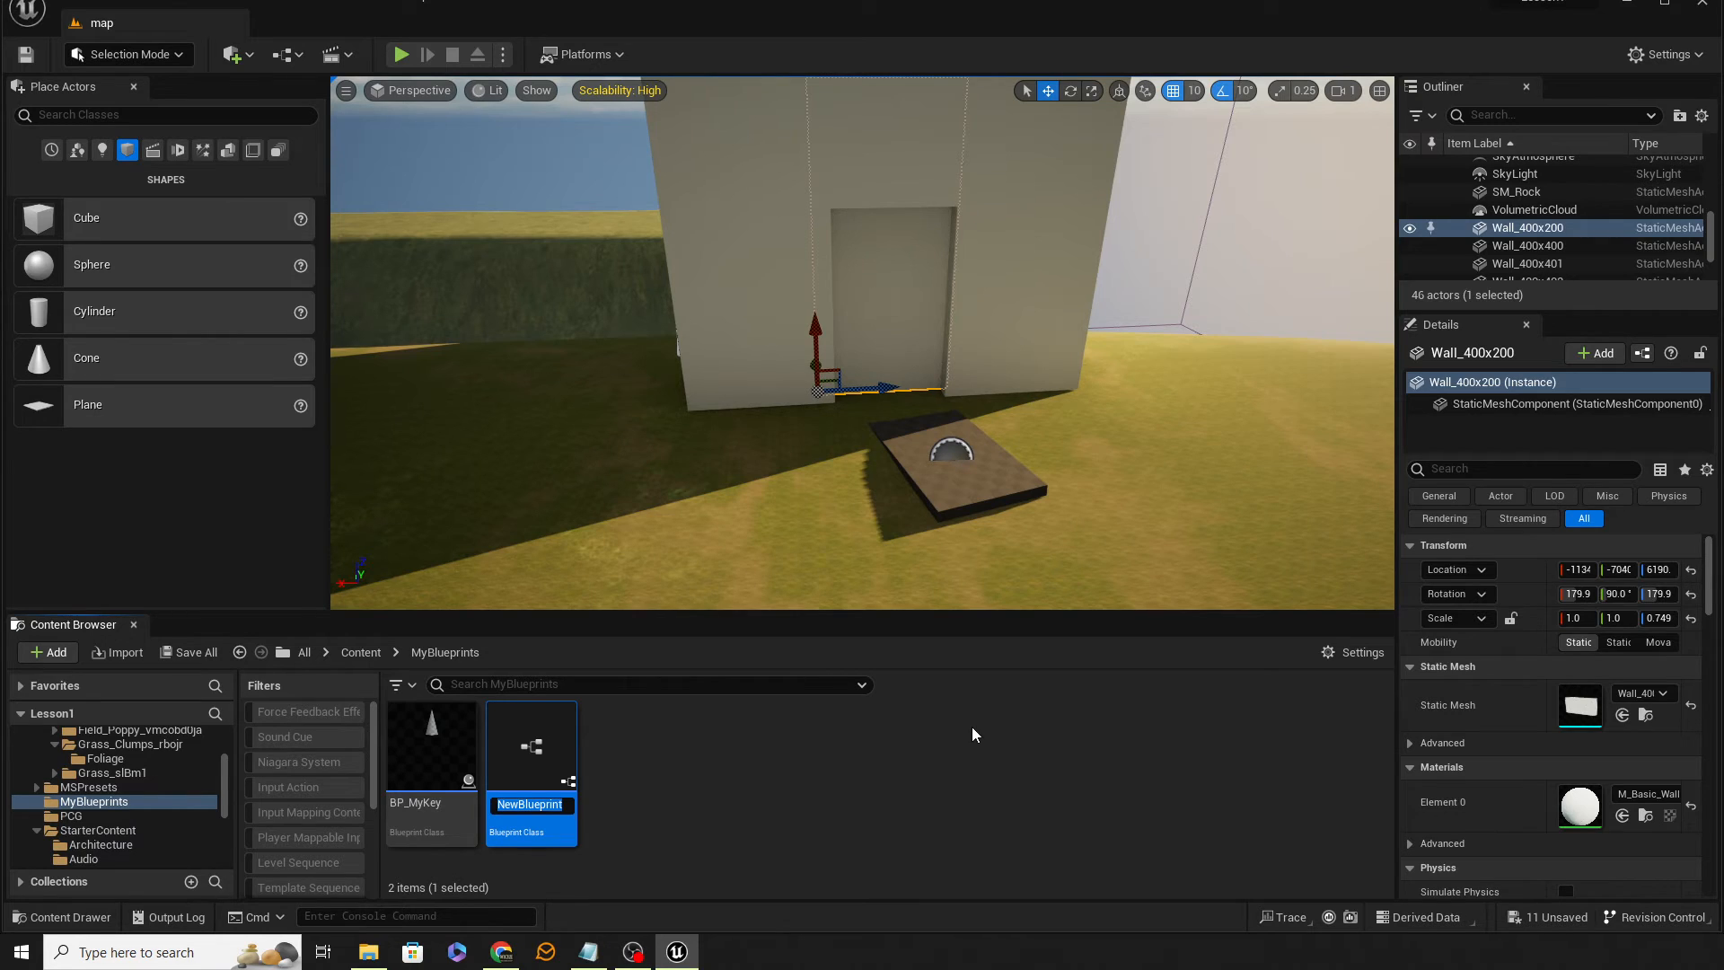
pyautogui.write('B')
pyautogui.write('P_PressurePlate')
pyautogui.write('_')
pyautogui.write('Lock')
pyautogui.press('Return')
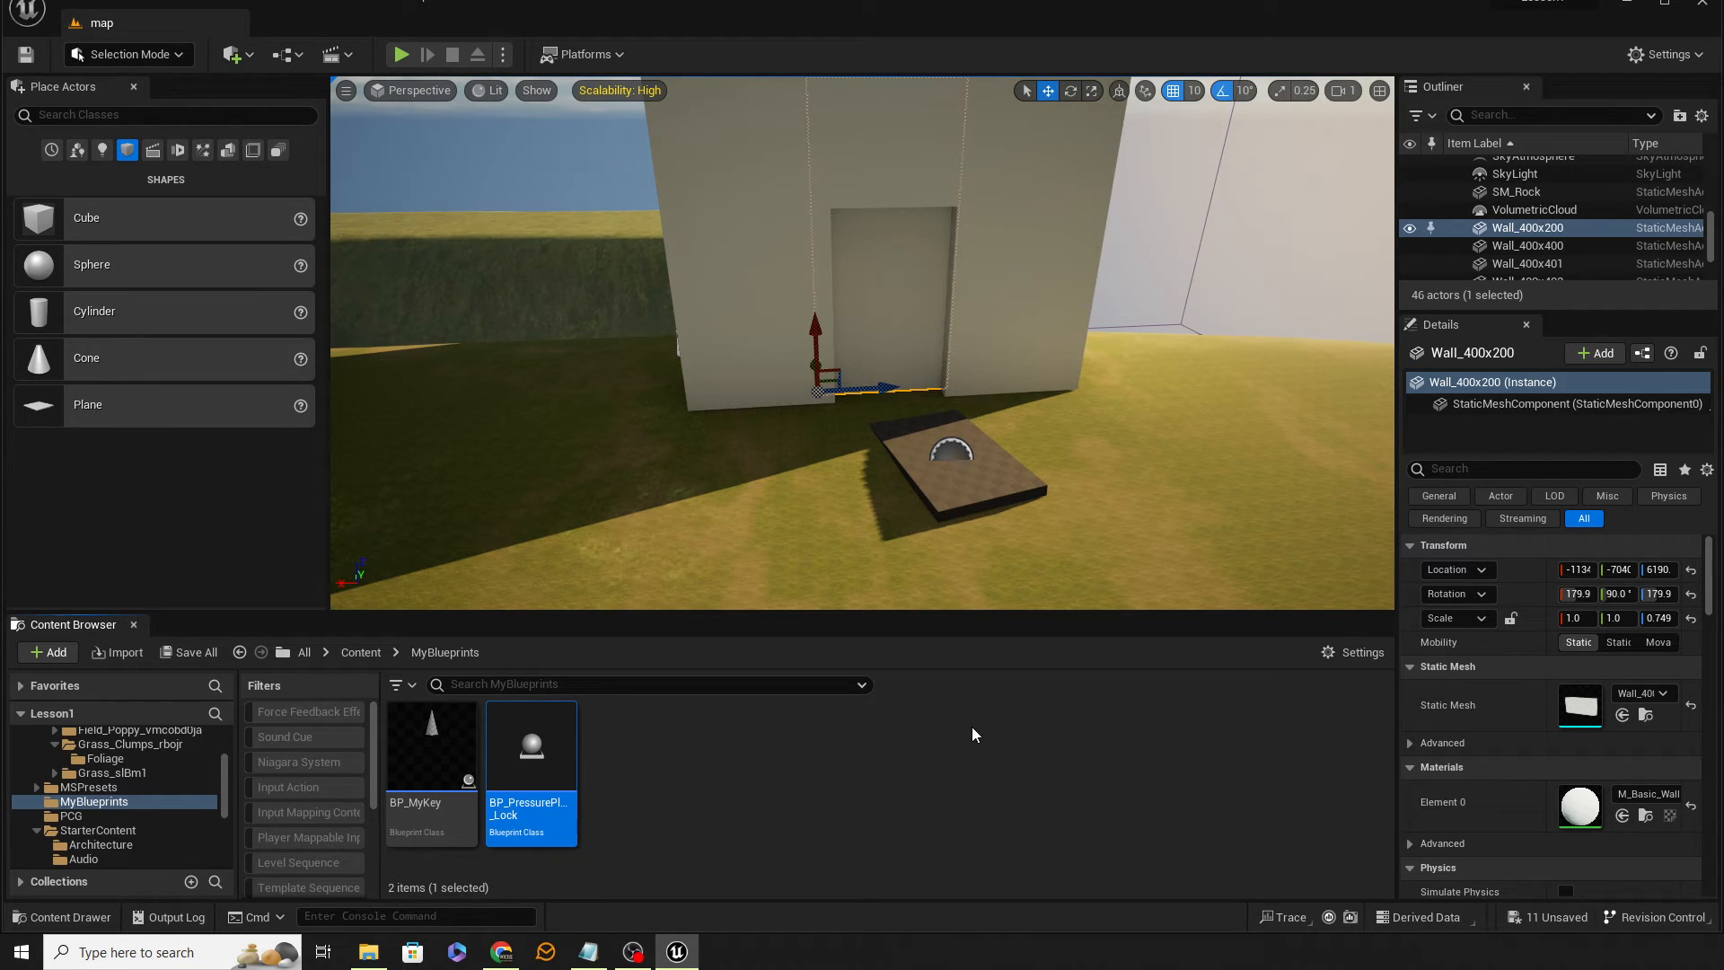
# Place BP_PressurePlate_Lock in the level on the brown slab in front of the doorway
pyautogui.moveTo(530, 746); pyautogui.dragTo(954, 458)
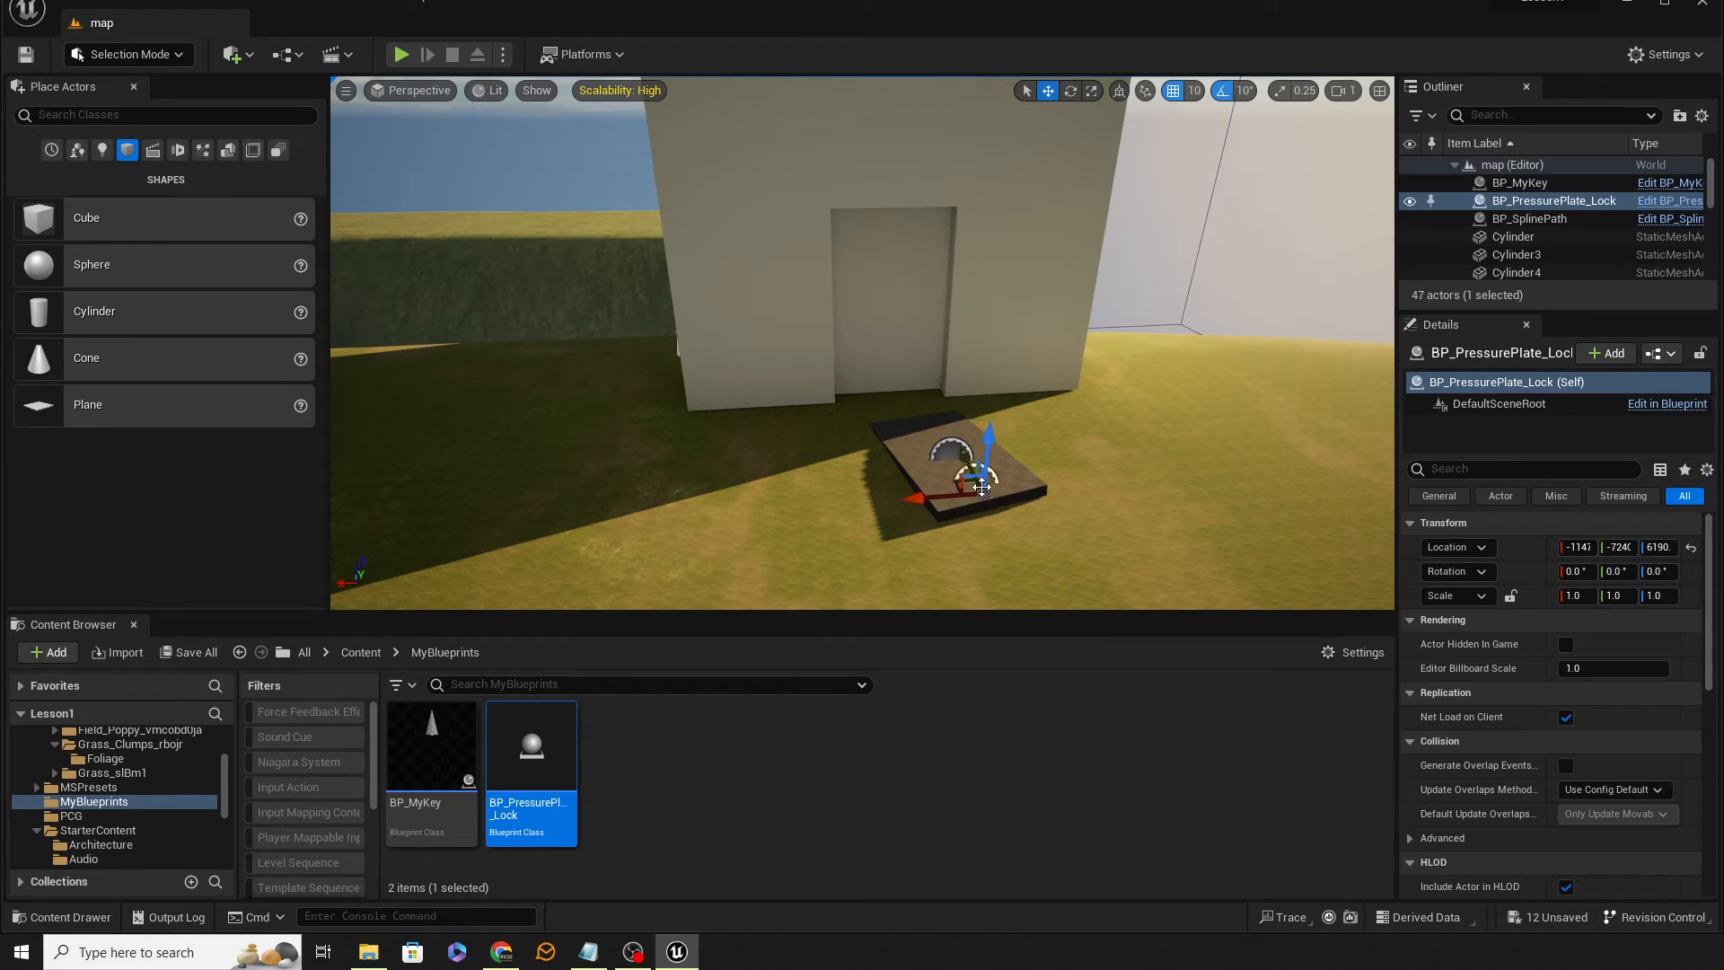
pyautogui.click(981, 494)
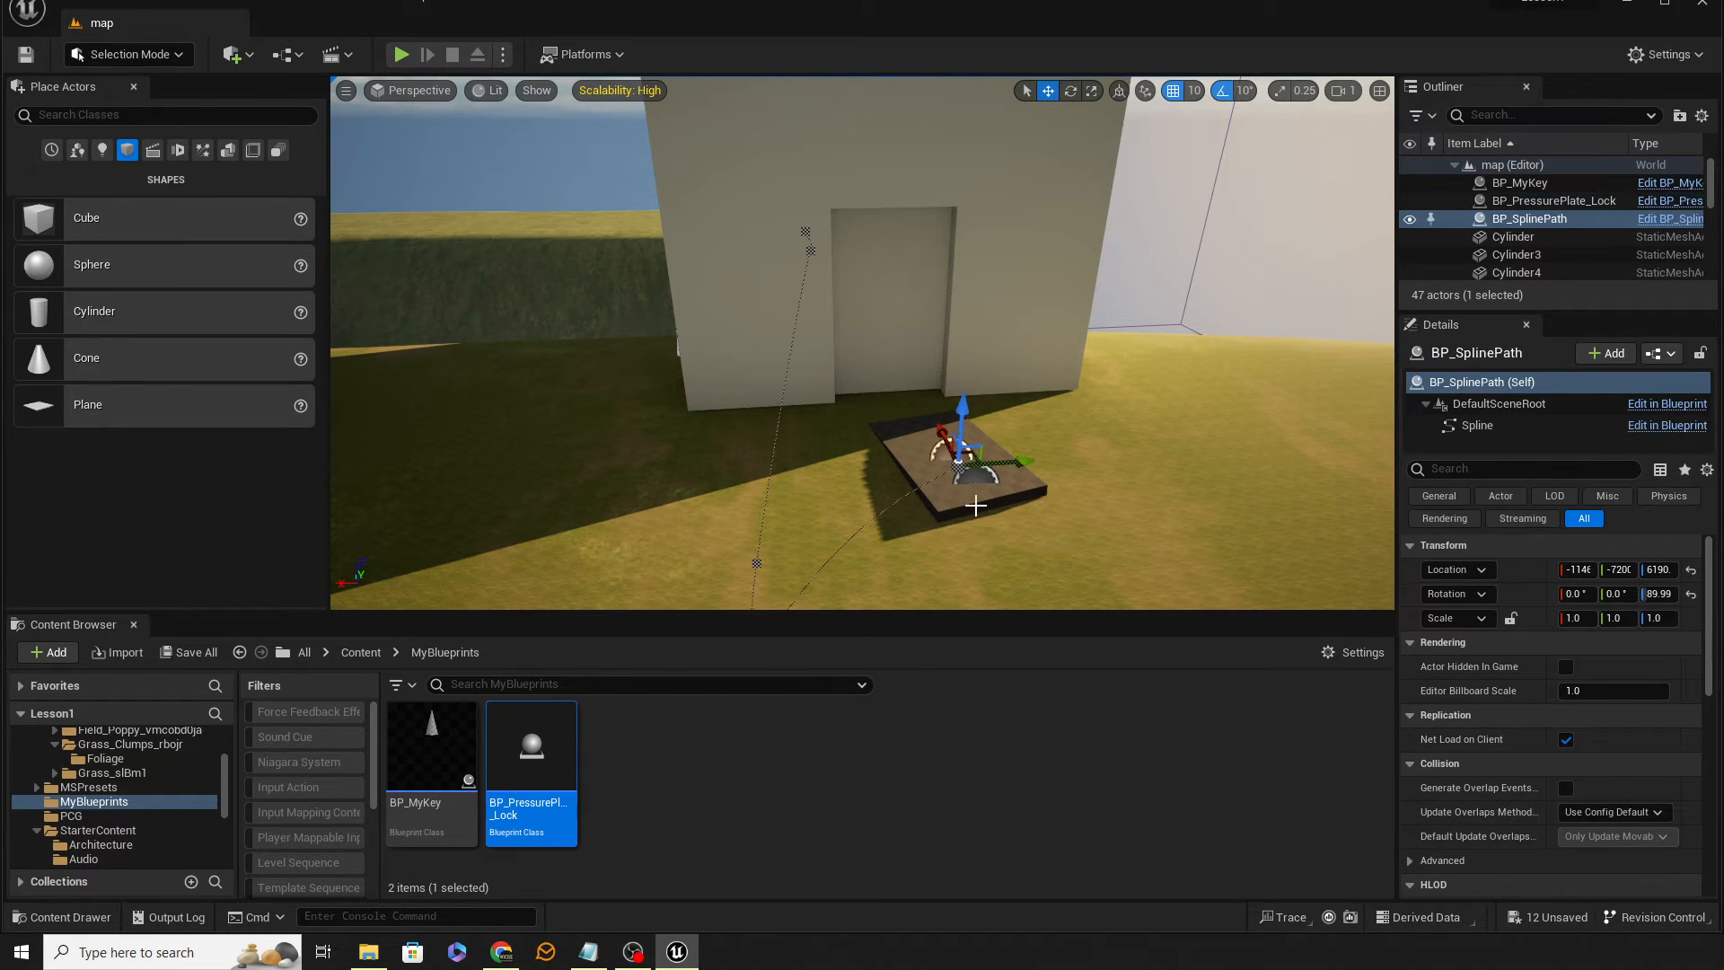
pyautogui.click(975, 474)
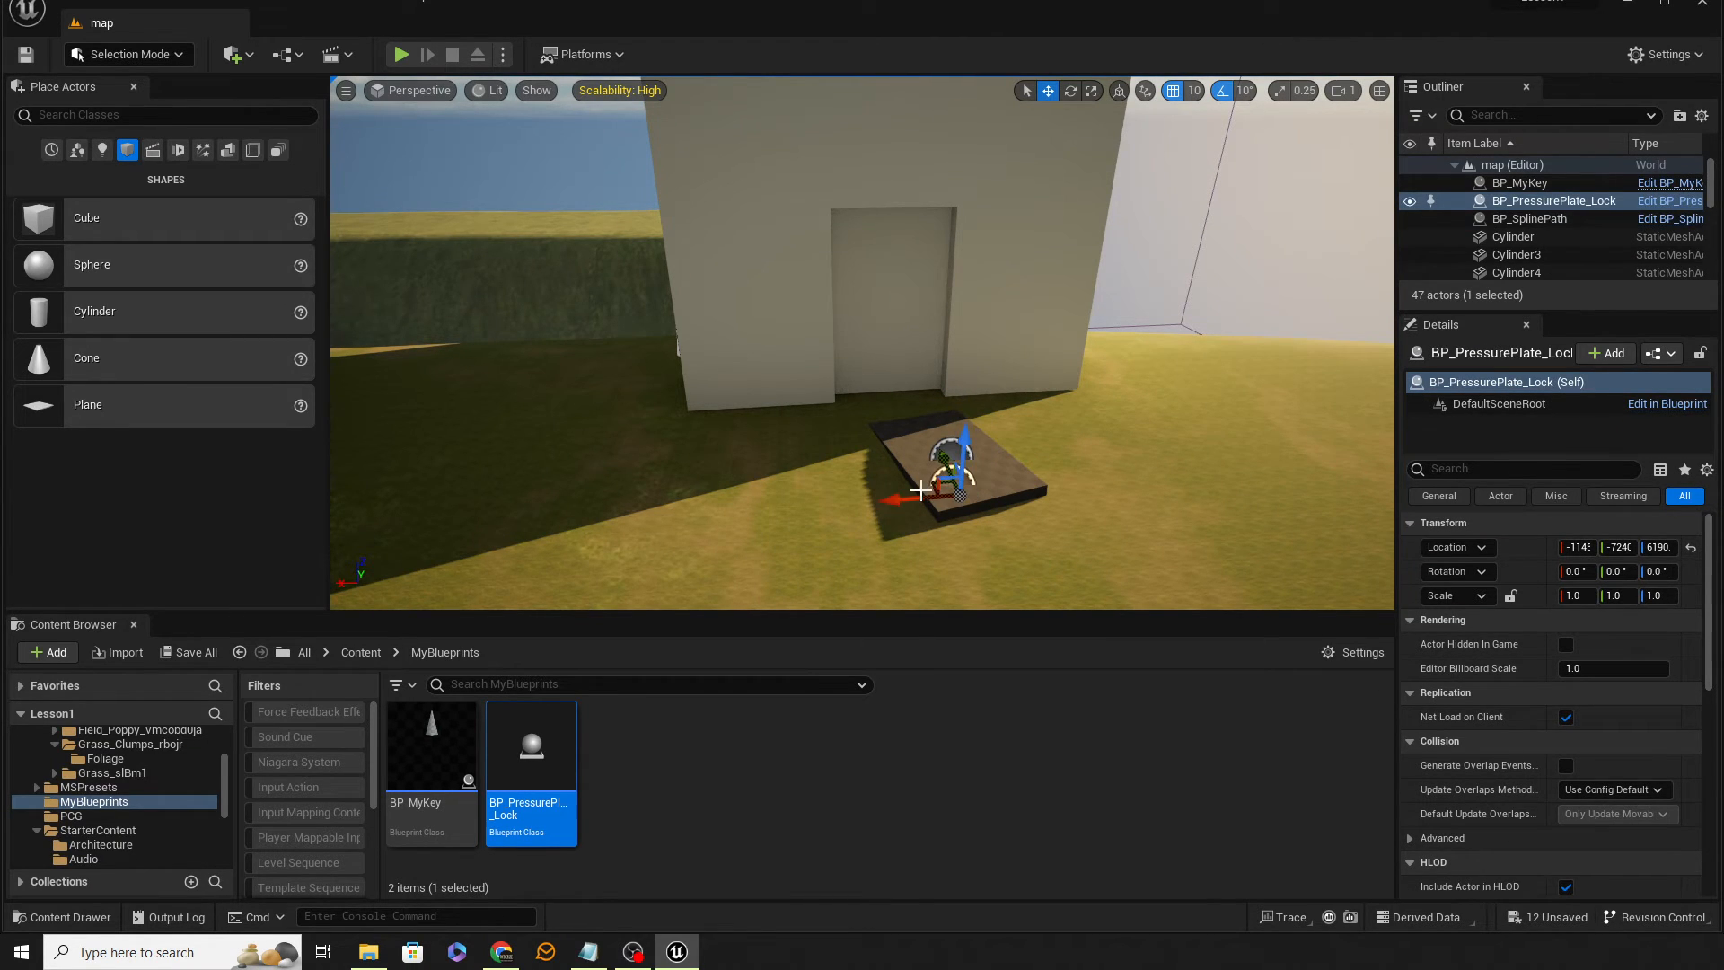
# Open the BP_PressurePlate_Lock blueprint and add a Cube component flattened to a Z scale of 0.1
pyautogui.doubleClick(539, 790)
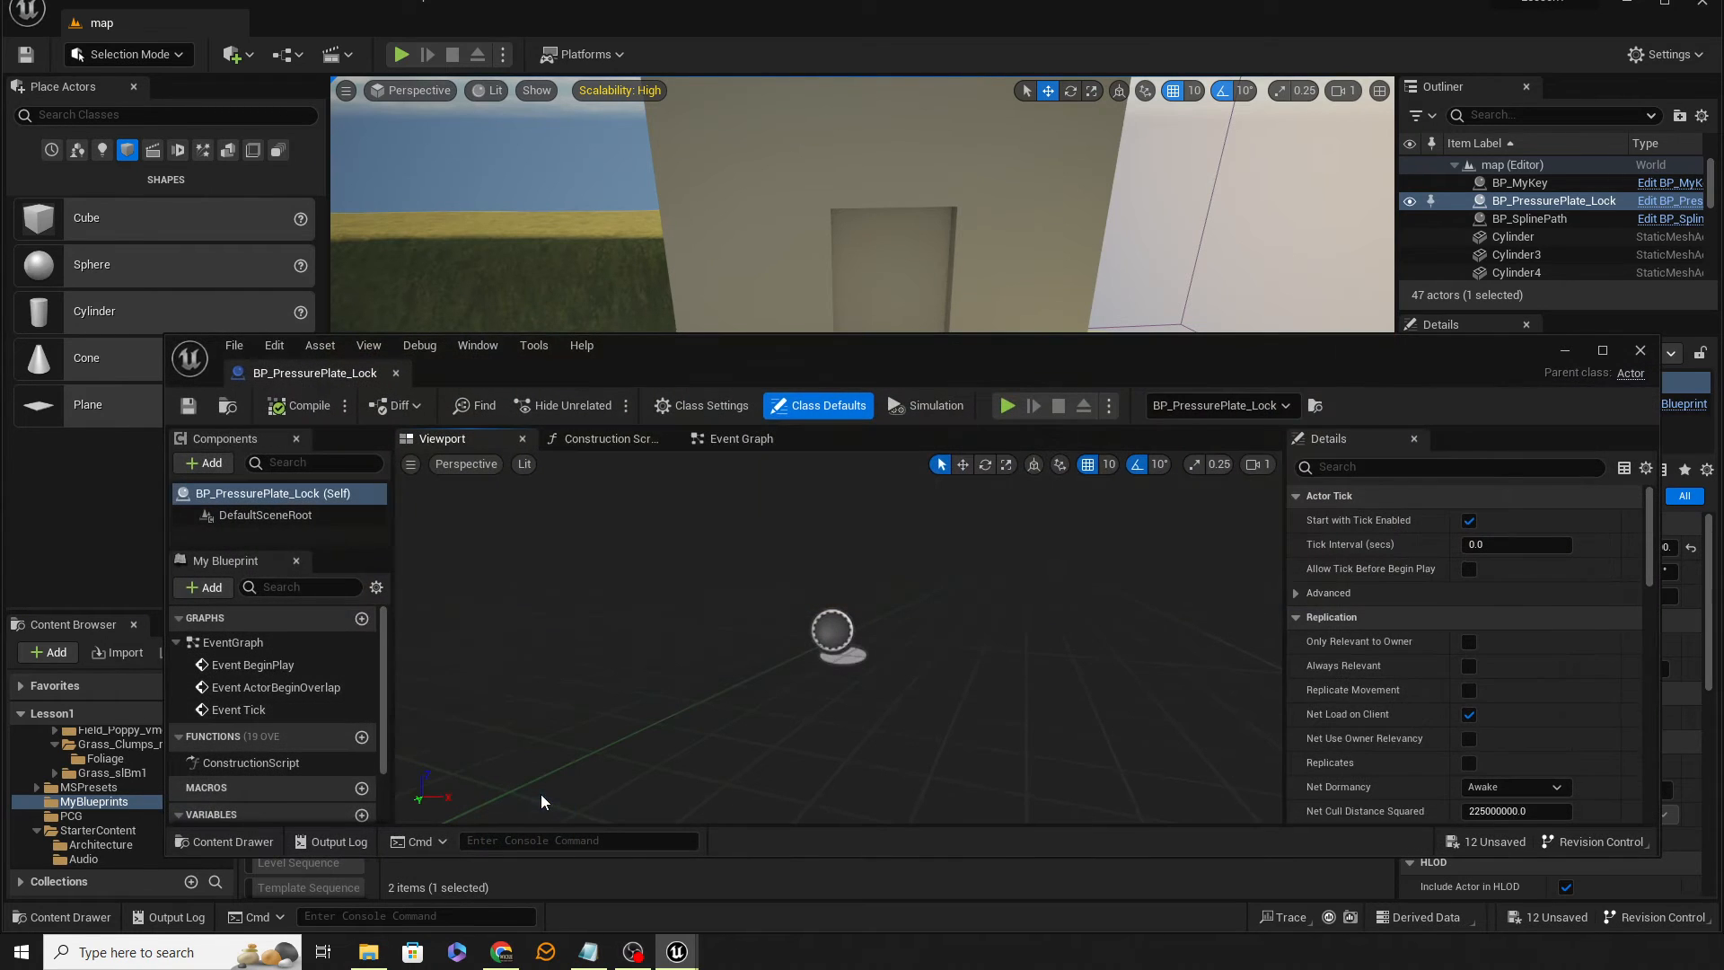
pyautogui.click(205, 463)
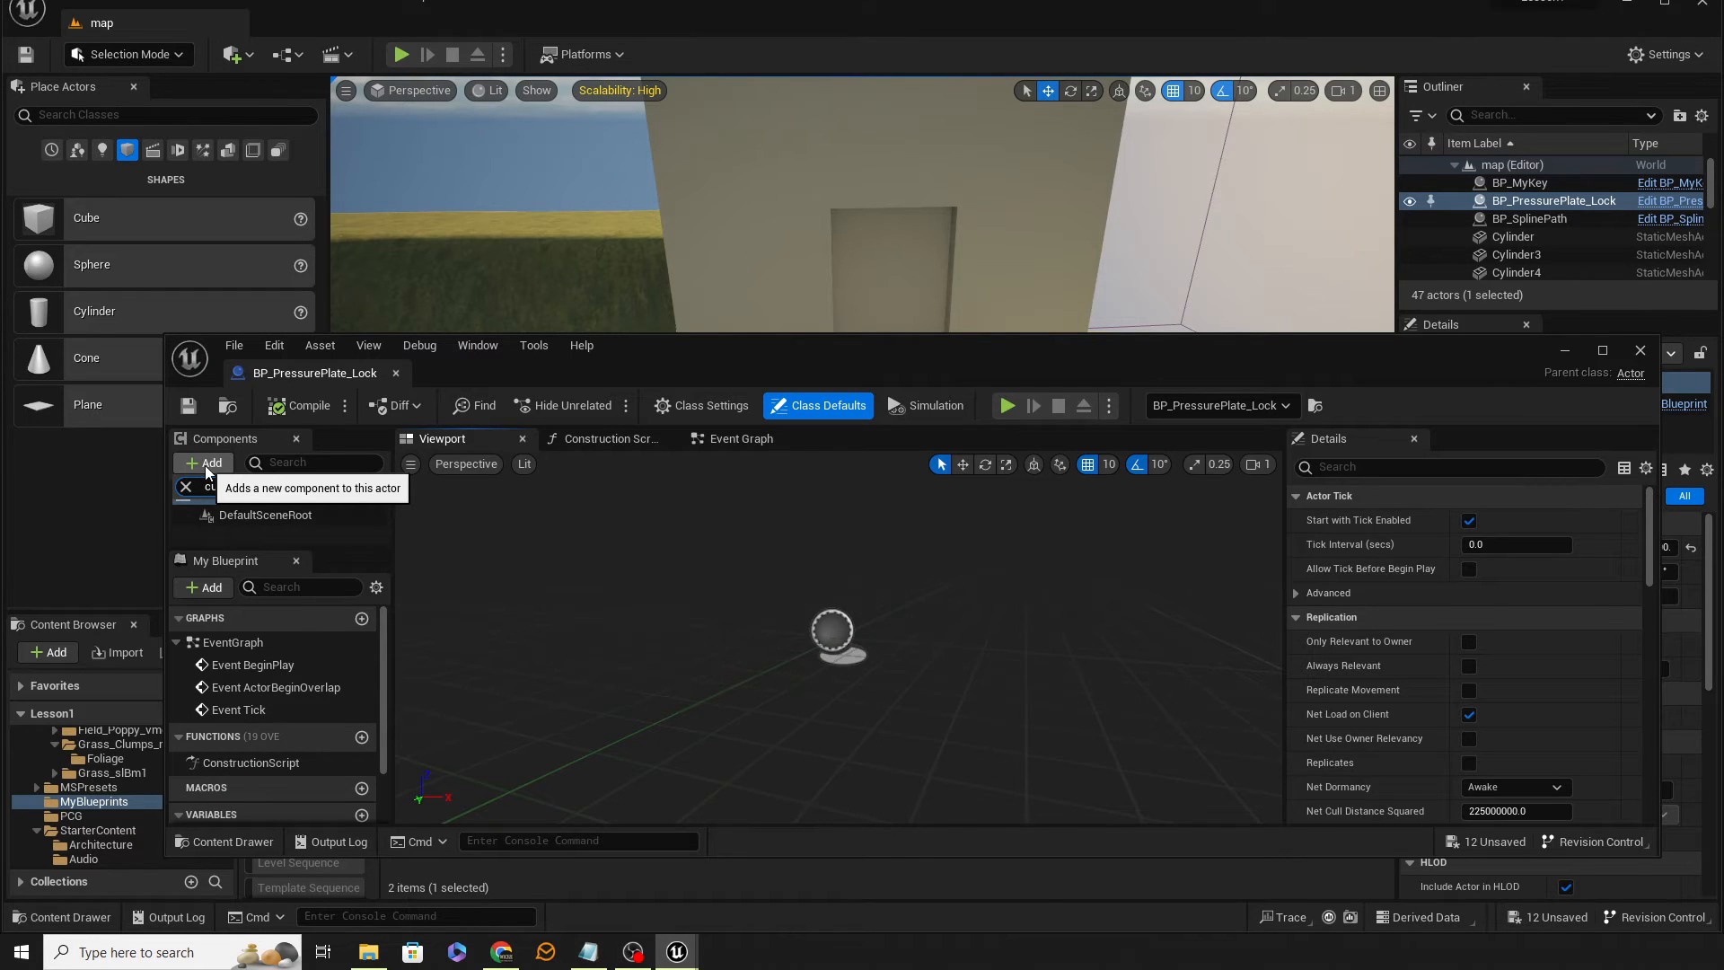
pyautogui.write('cube')
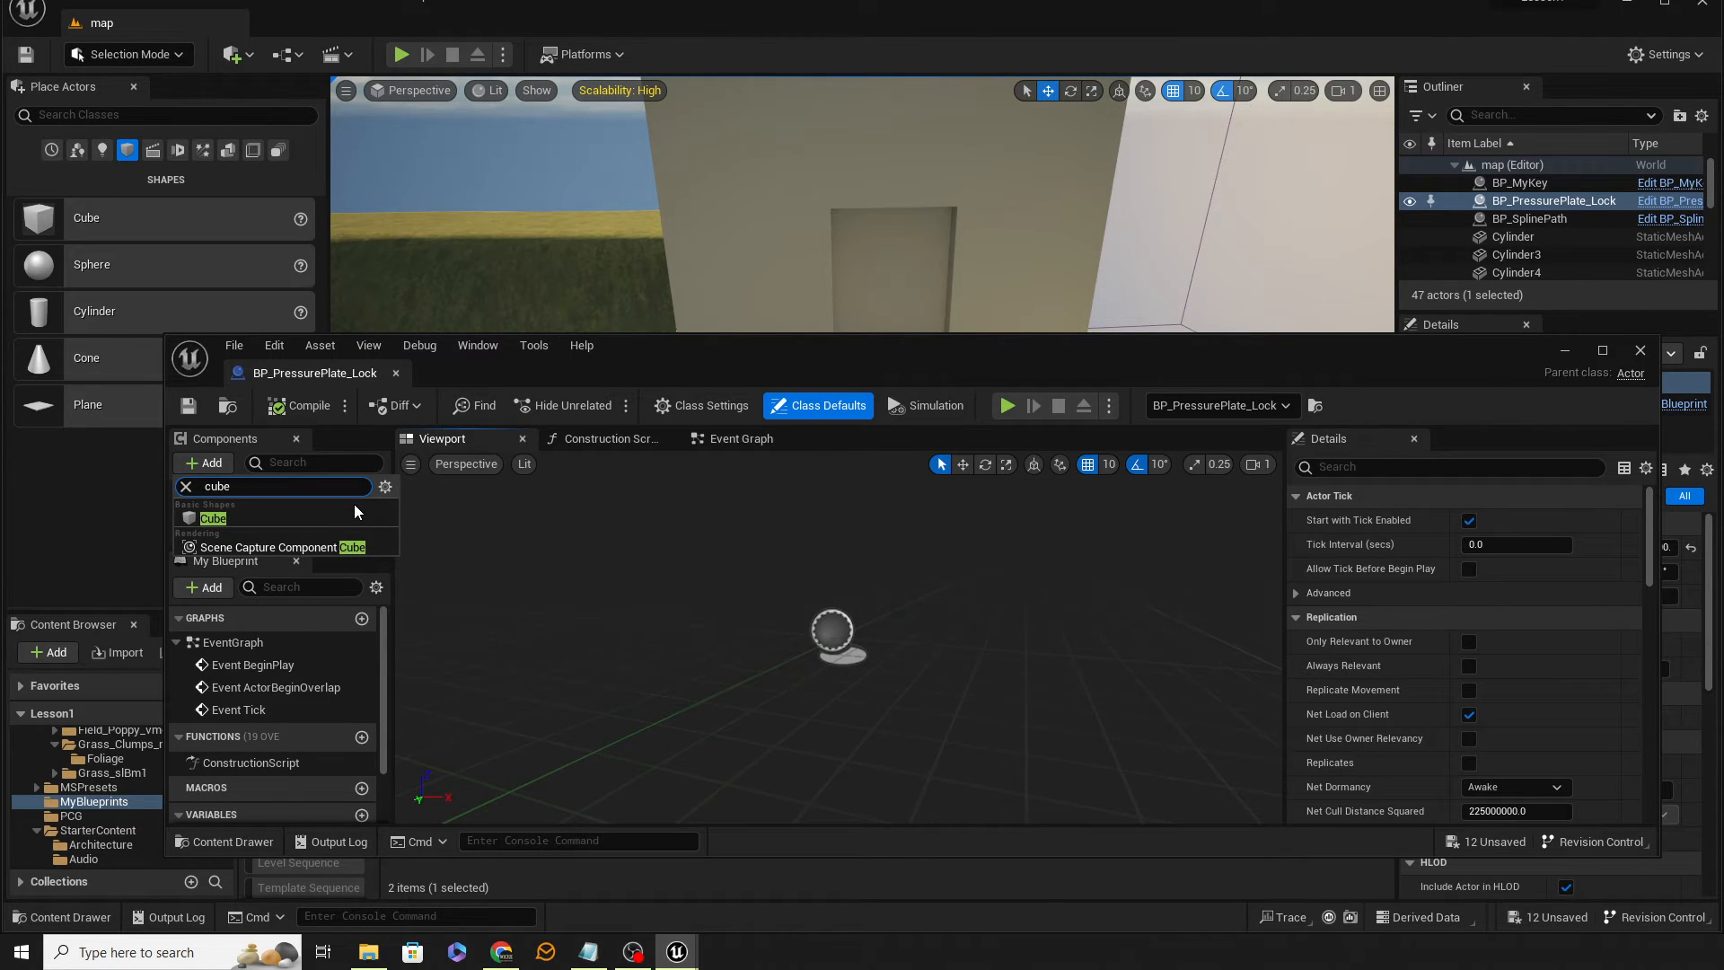
pyautogui.press('Return')
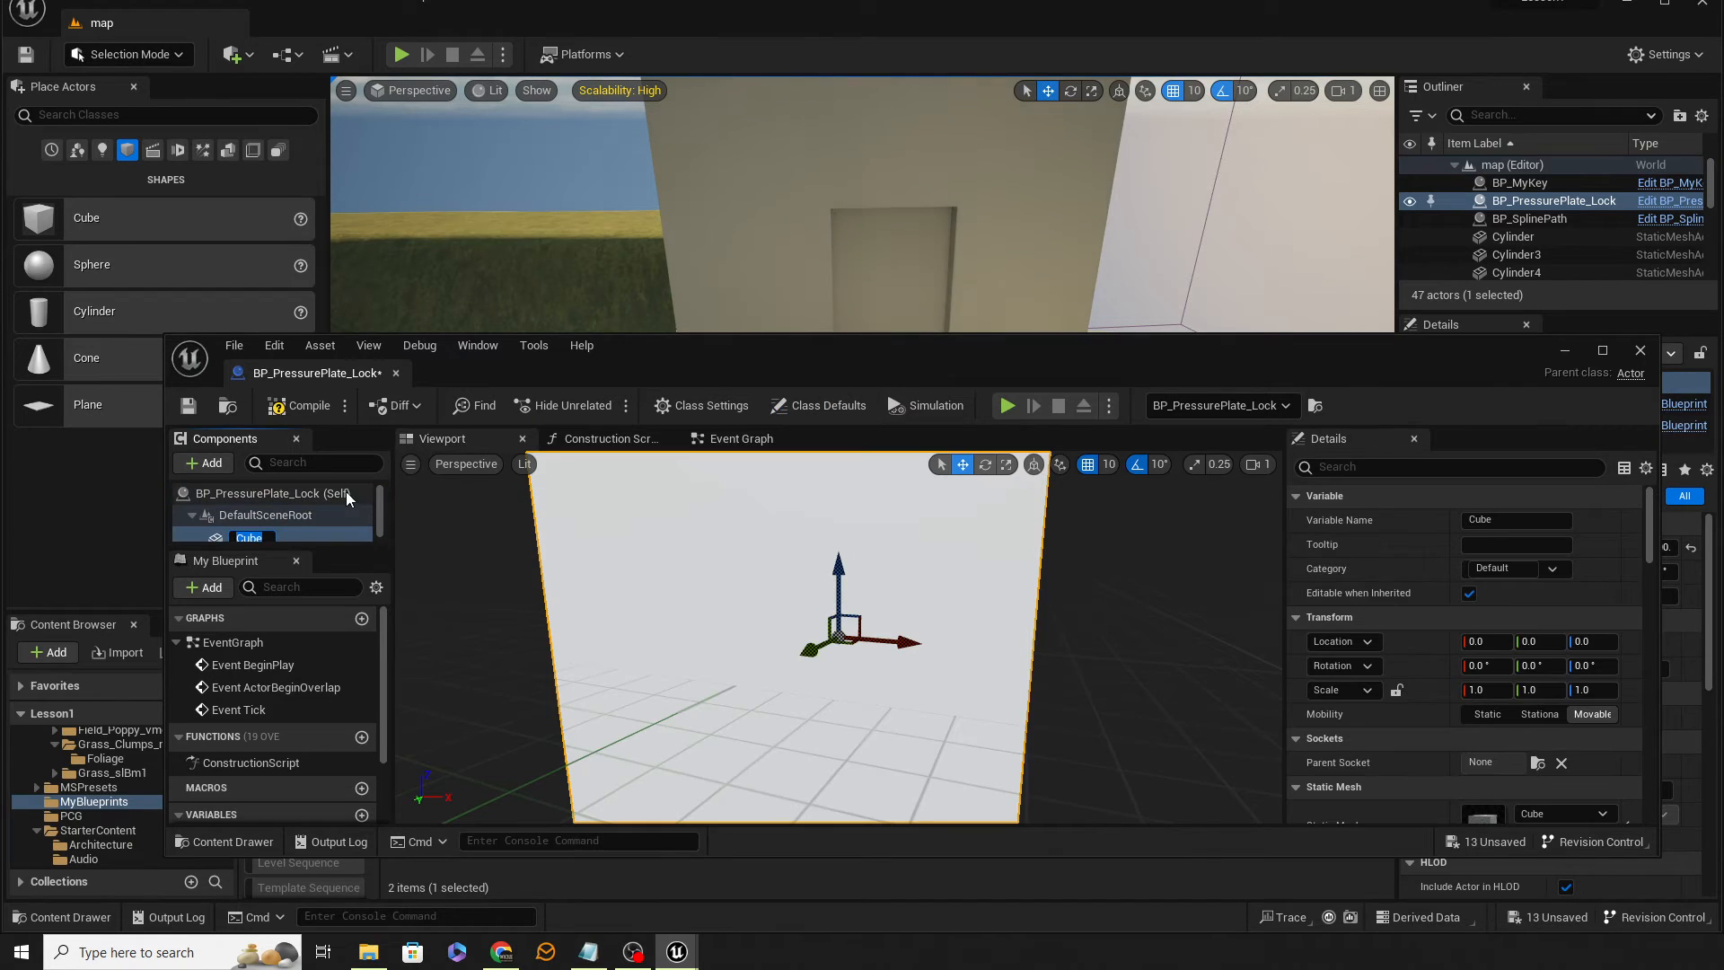
pyautogui.click(1589, 691)
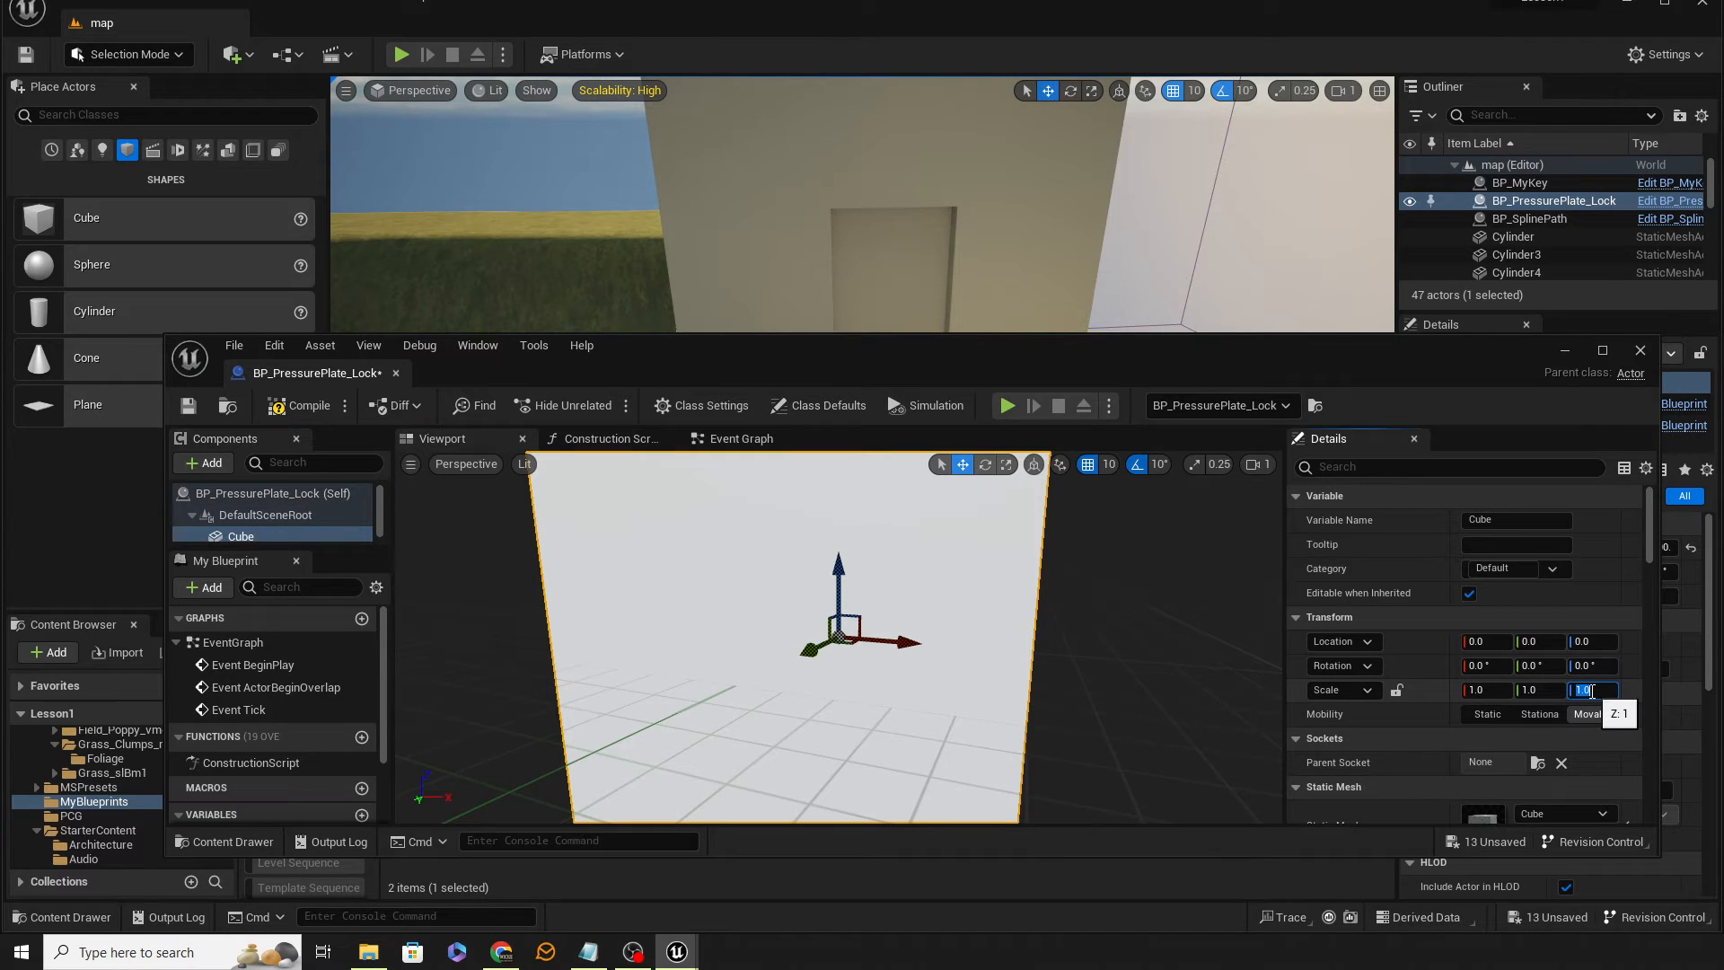
pyautogui.write('0.1')
pyautogui.press('Return')
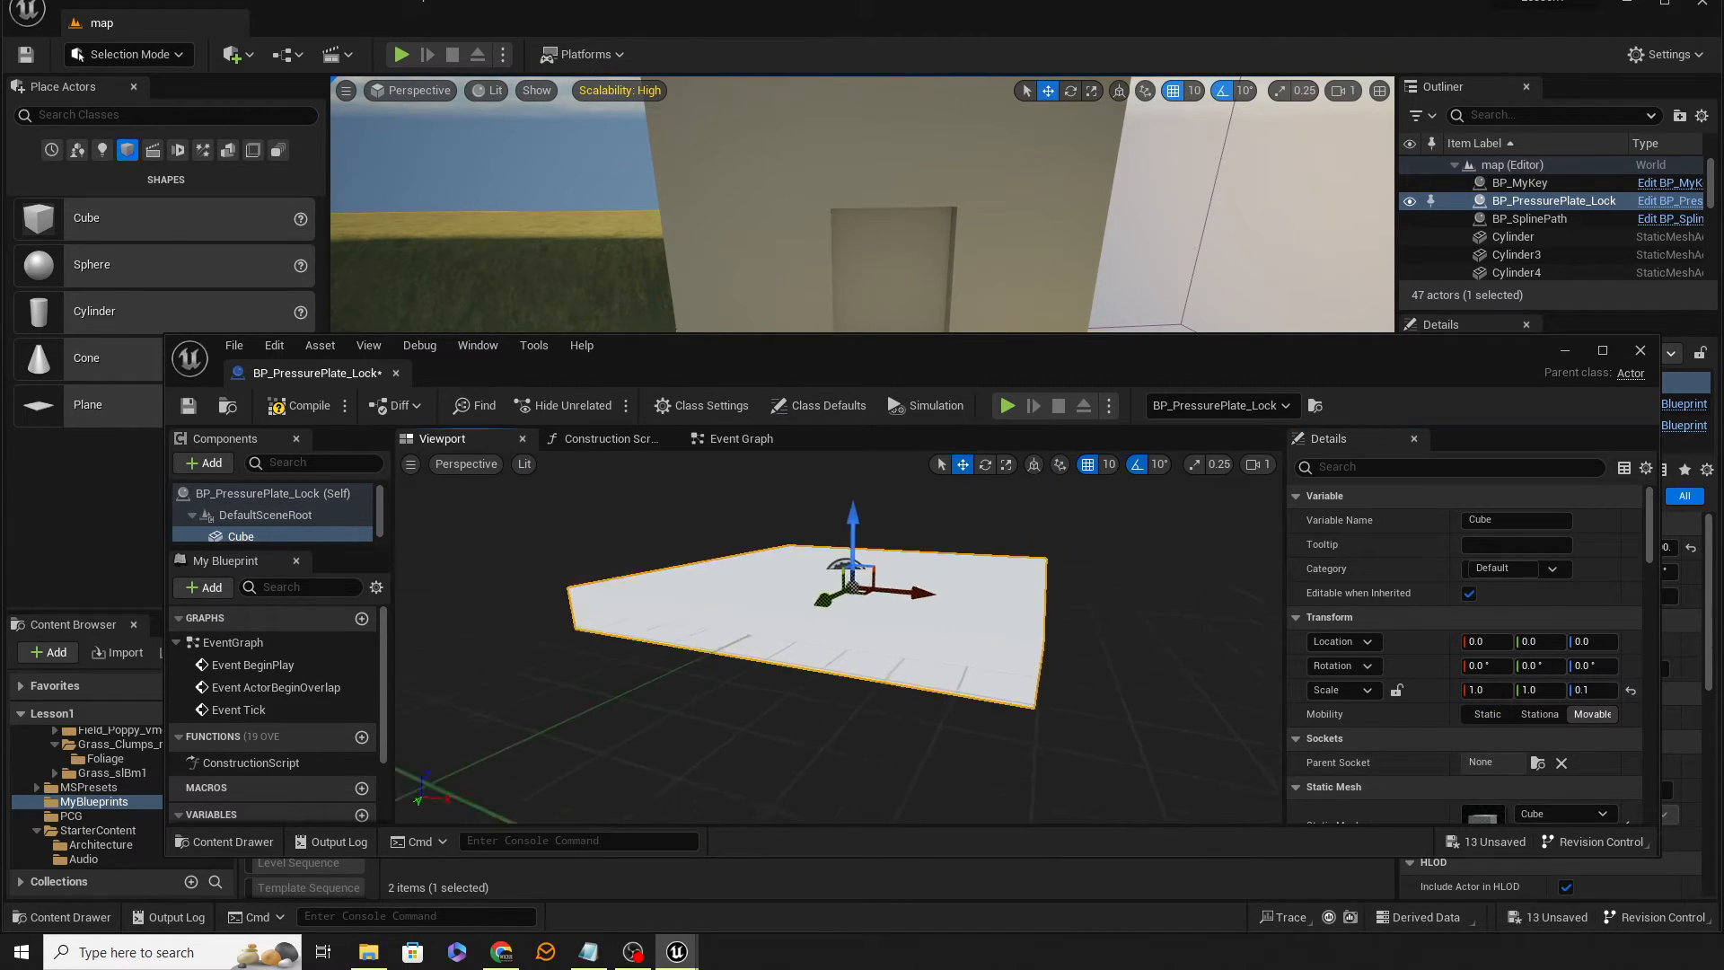
# Add a box collision component as a child of the Cube in BP_PressurePlate_Lock
pyautogui.moveTo(893, 589); pyautogui.dragTo(893, 664, button='right')
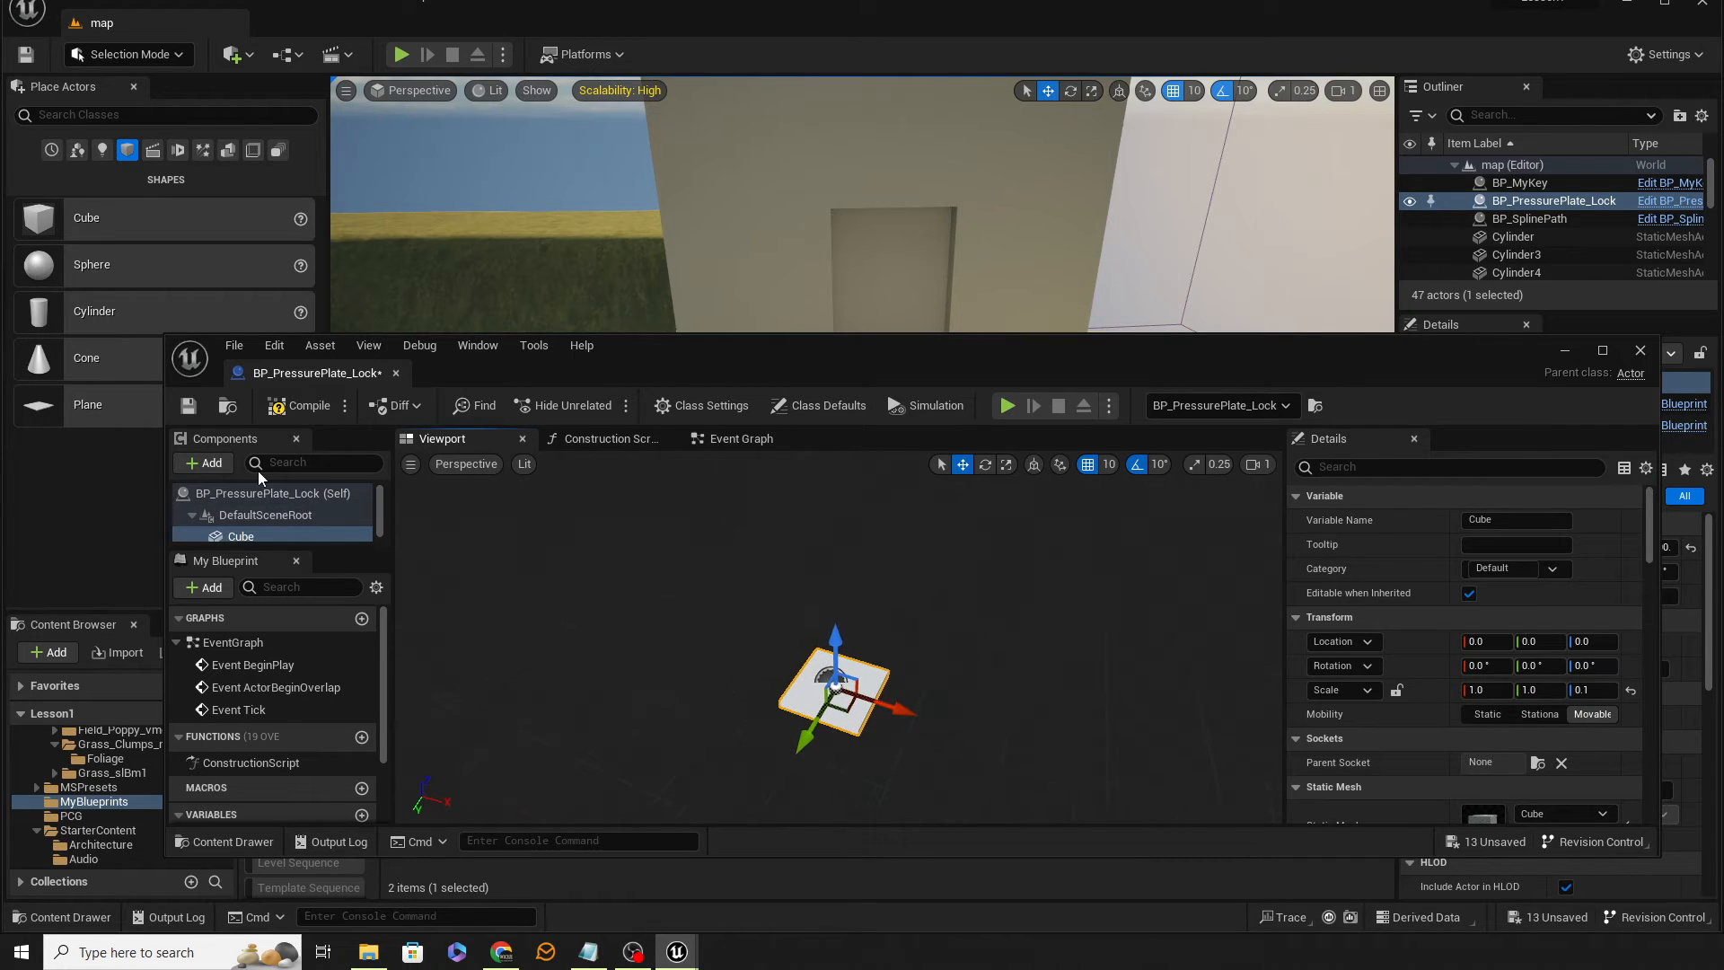
pyautogui.click(212, 463)
pyautogui.write('b')
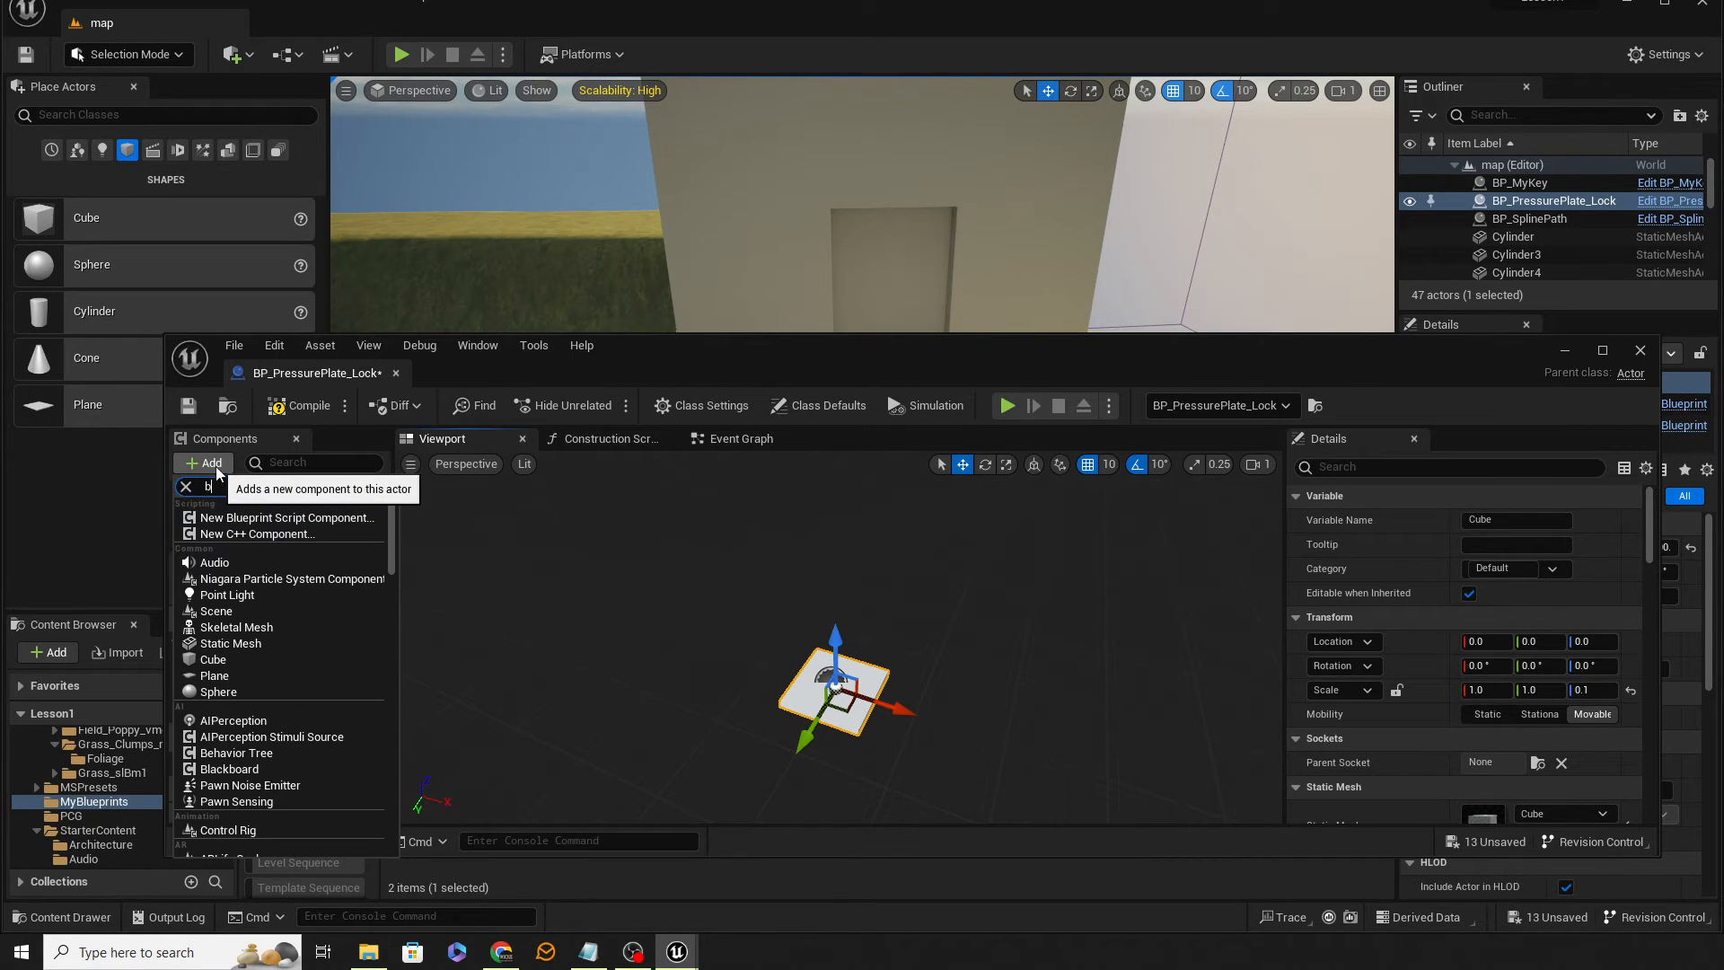
pyautogui.write('ox')
pyautogui.click(232, 523)
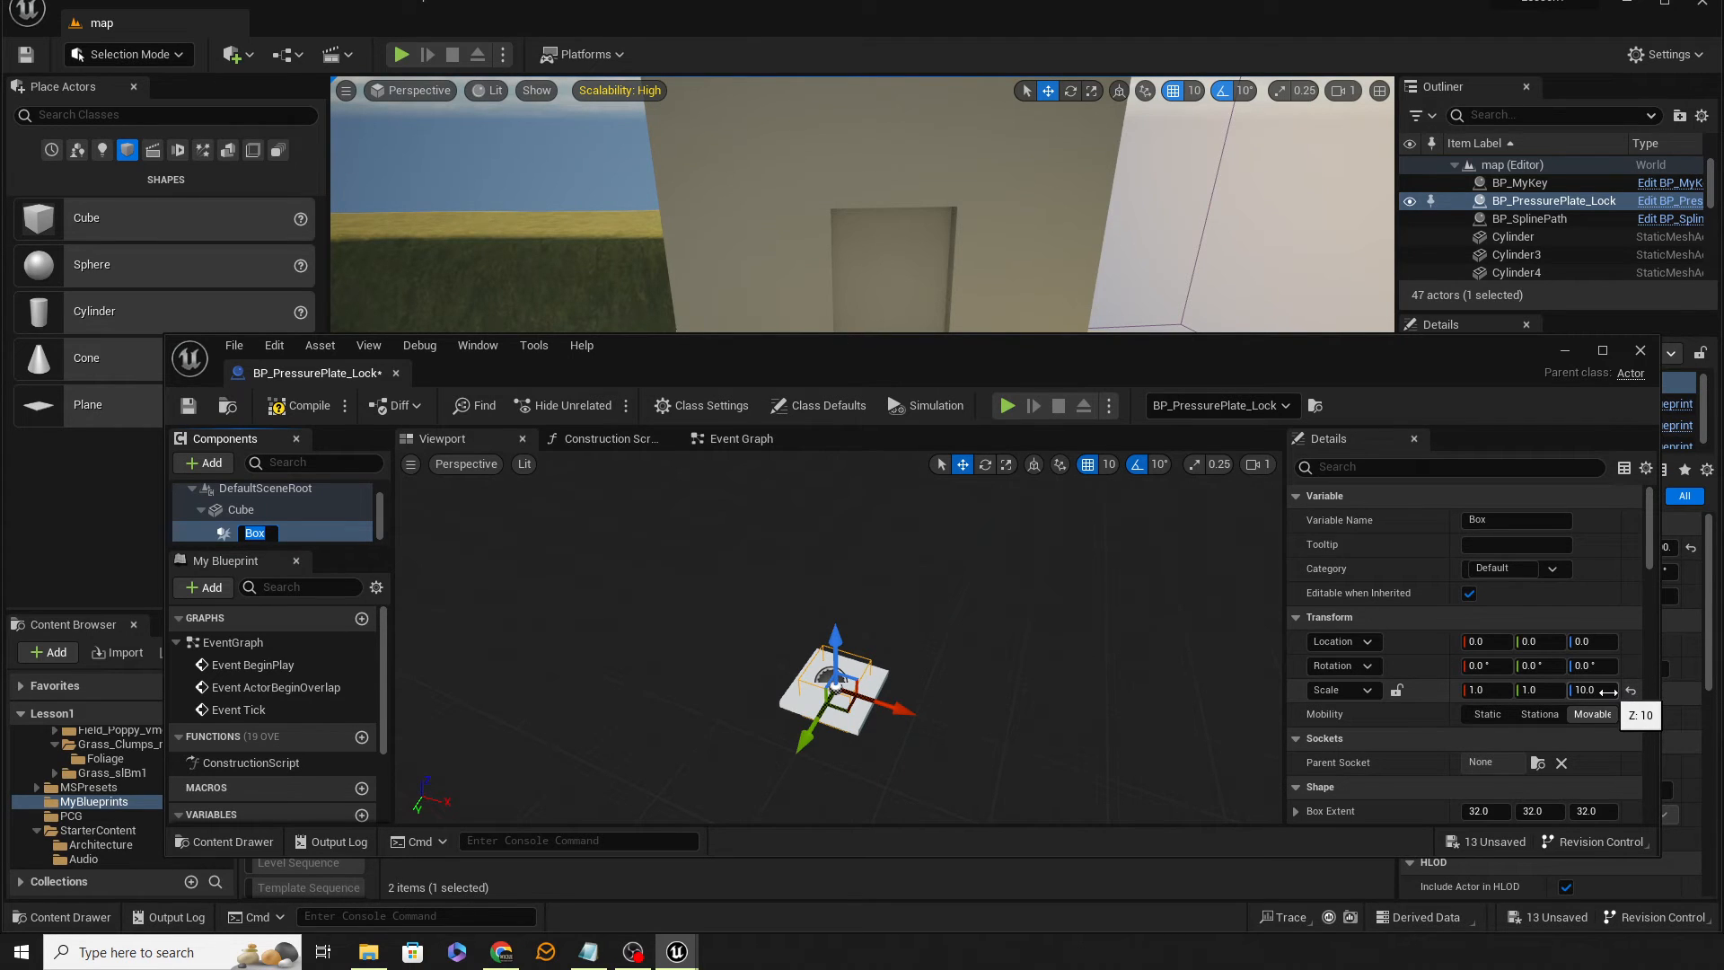
# Stretch the Box component vertically by setting its Z scale to 40
pyautogui.click(1606, 691)
pyautogui.write('100')
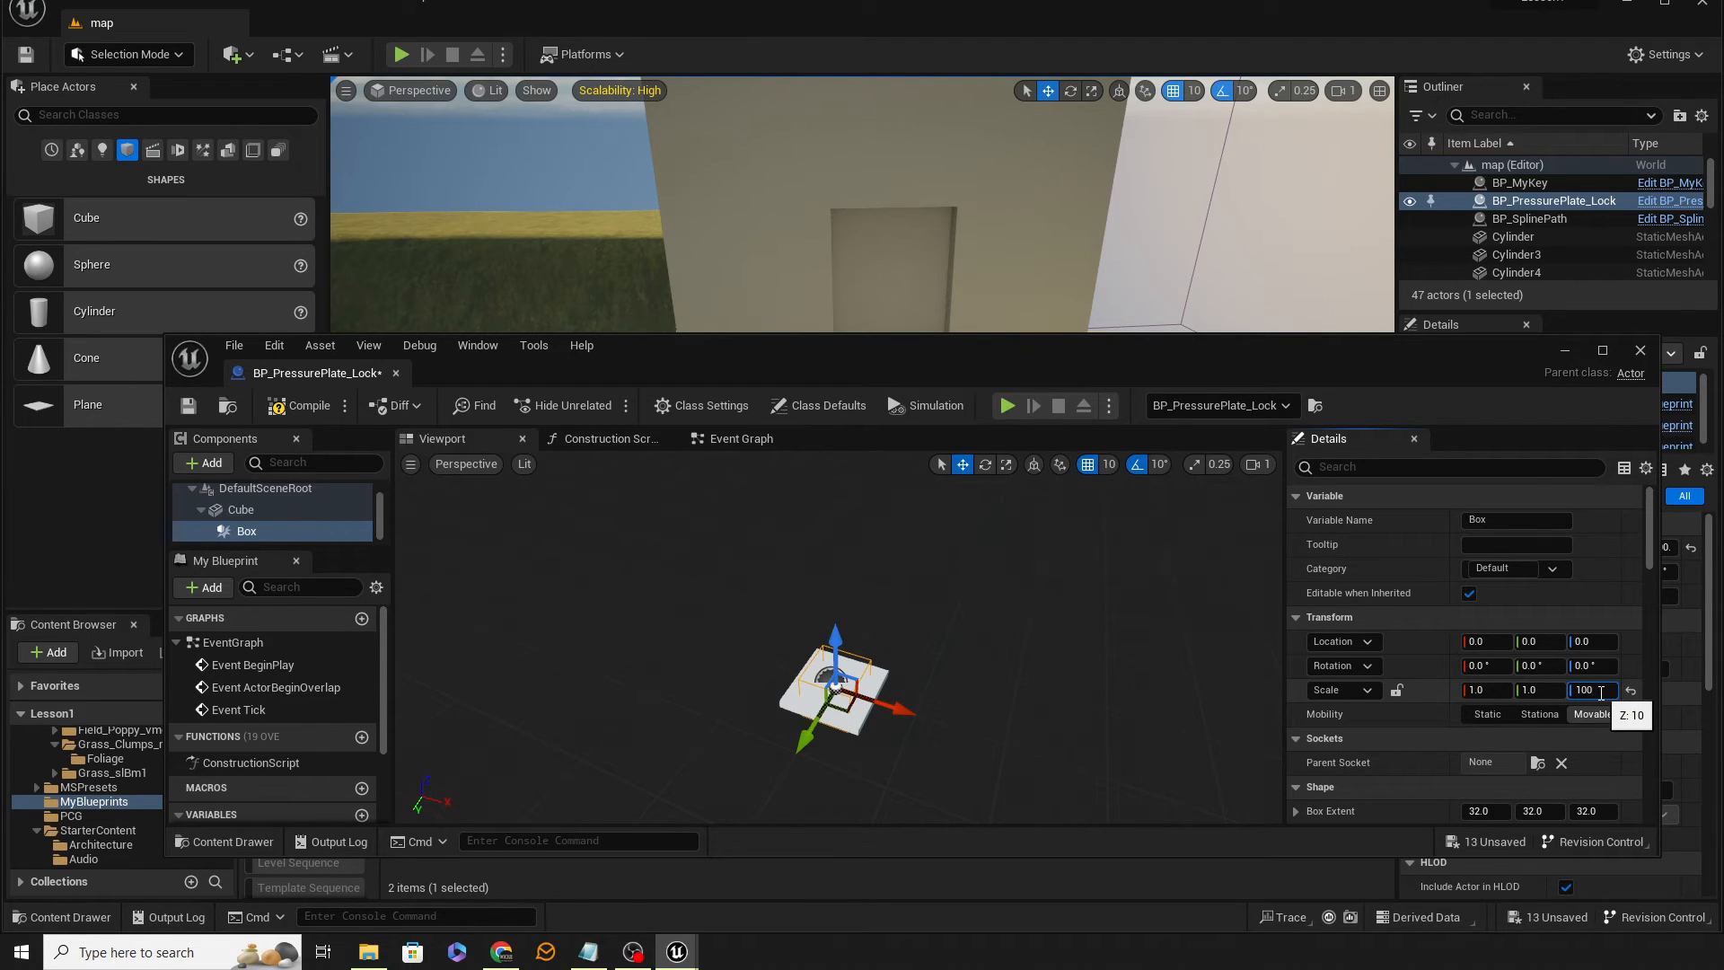
pyautogui.press('Return')
pyautogui.write('10')
pyautogui.press('Return')
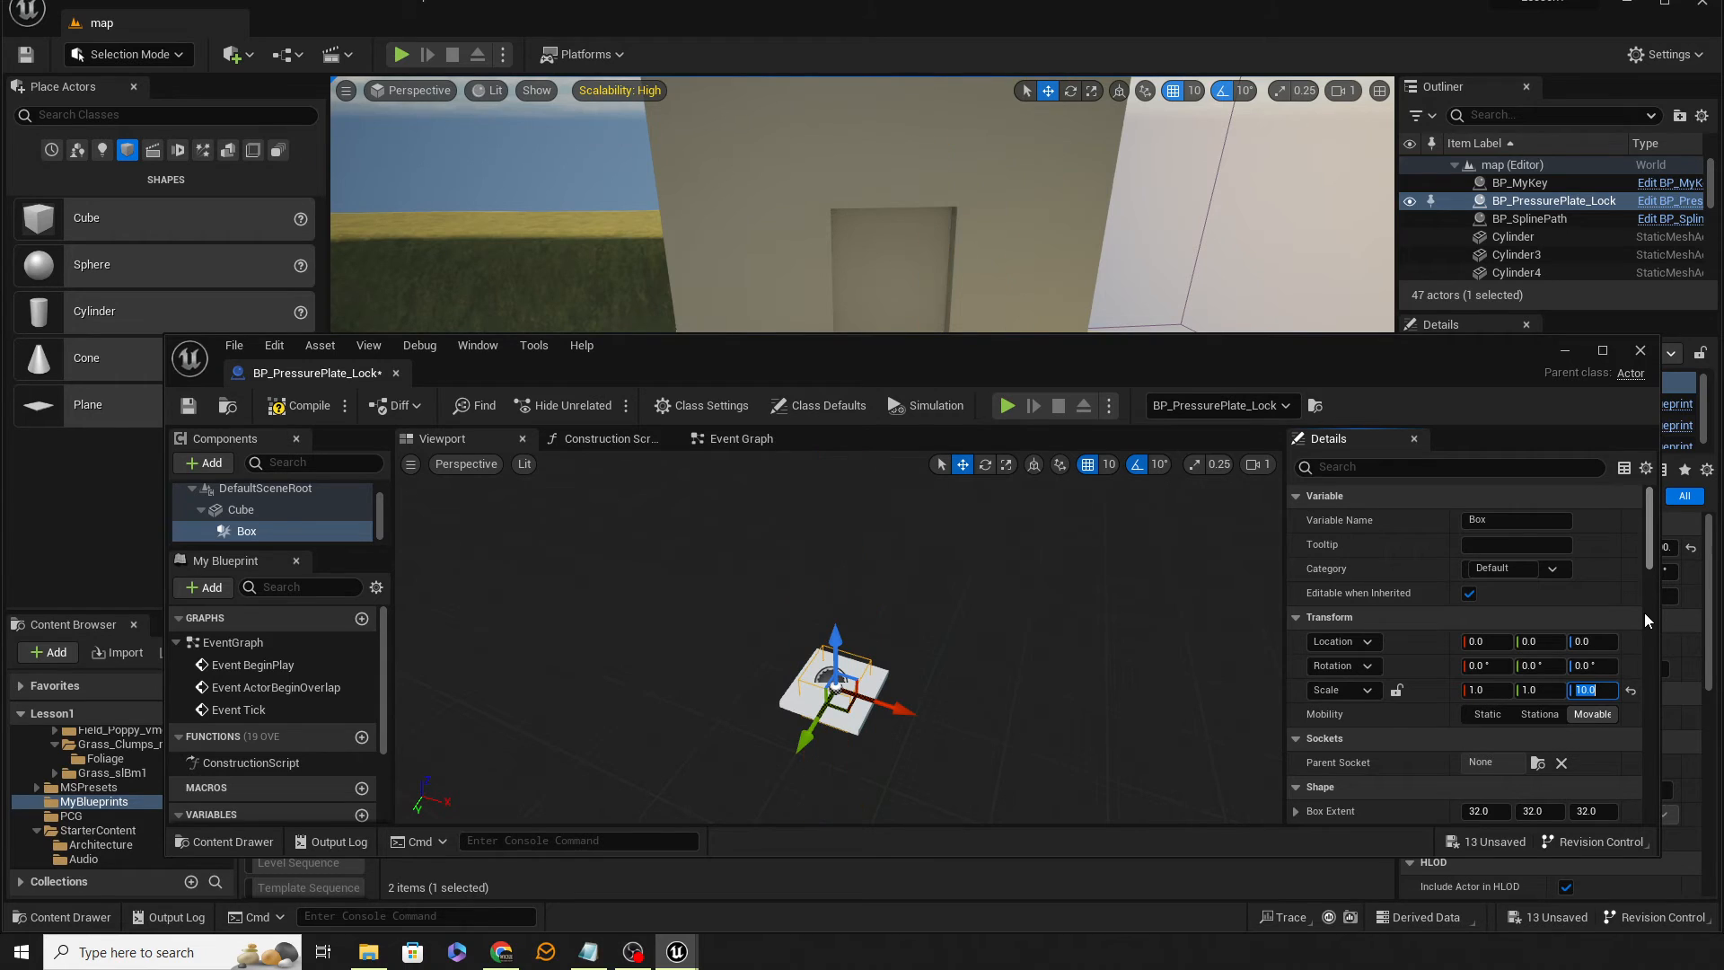
pyautogui.write('20')
pyautogui.press('Return')
pyautogui.write('30')
pyautogui.press('Return')
pyautogui.write('40')
pyautogui.press('Return')
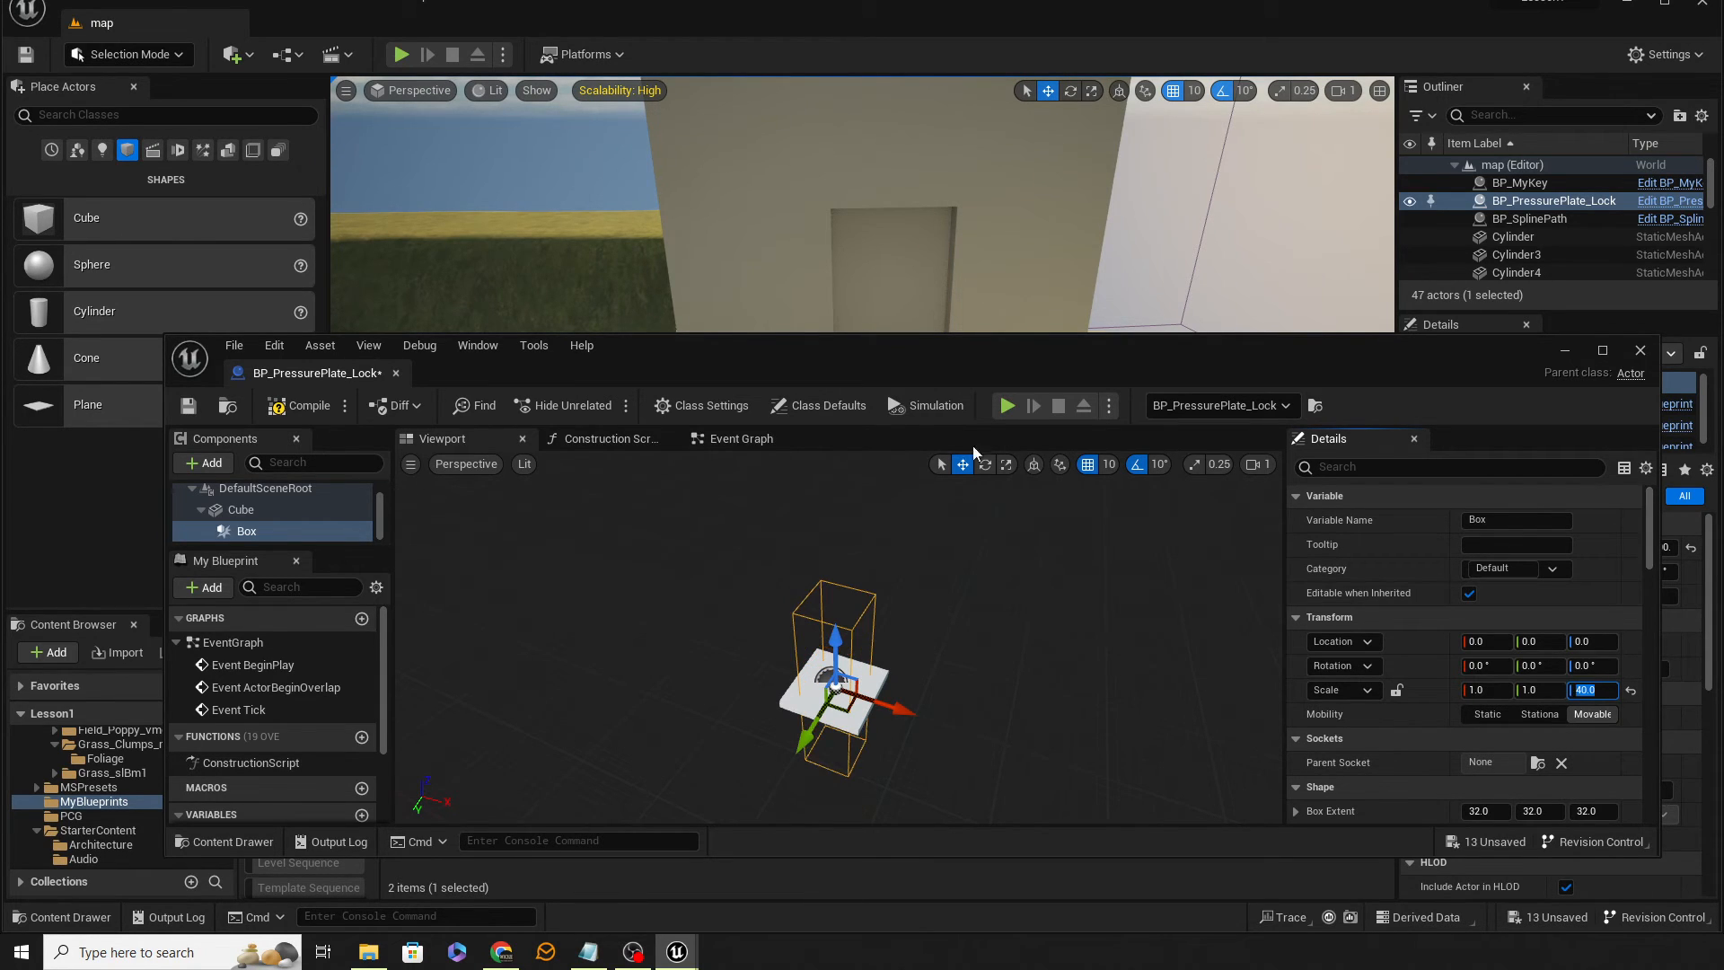
# Raise the Box component above the plate to Z location 1400, and compile and save the blueprint
pyautogui.moveTo(837, 639); pyautogui.dragTo(866, 527)
pyautogui.click(285, 409)
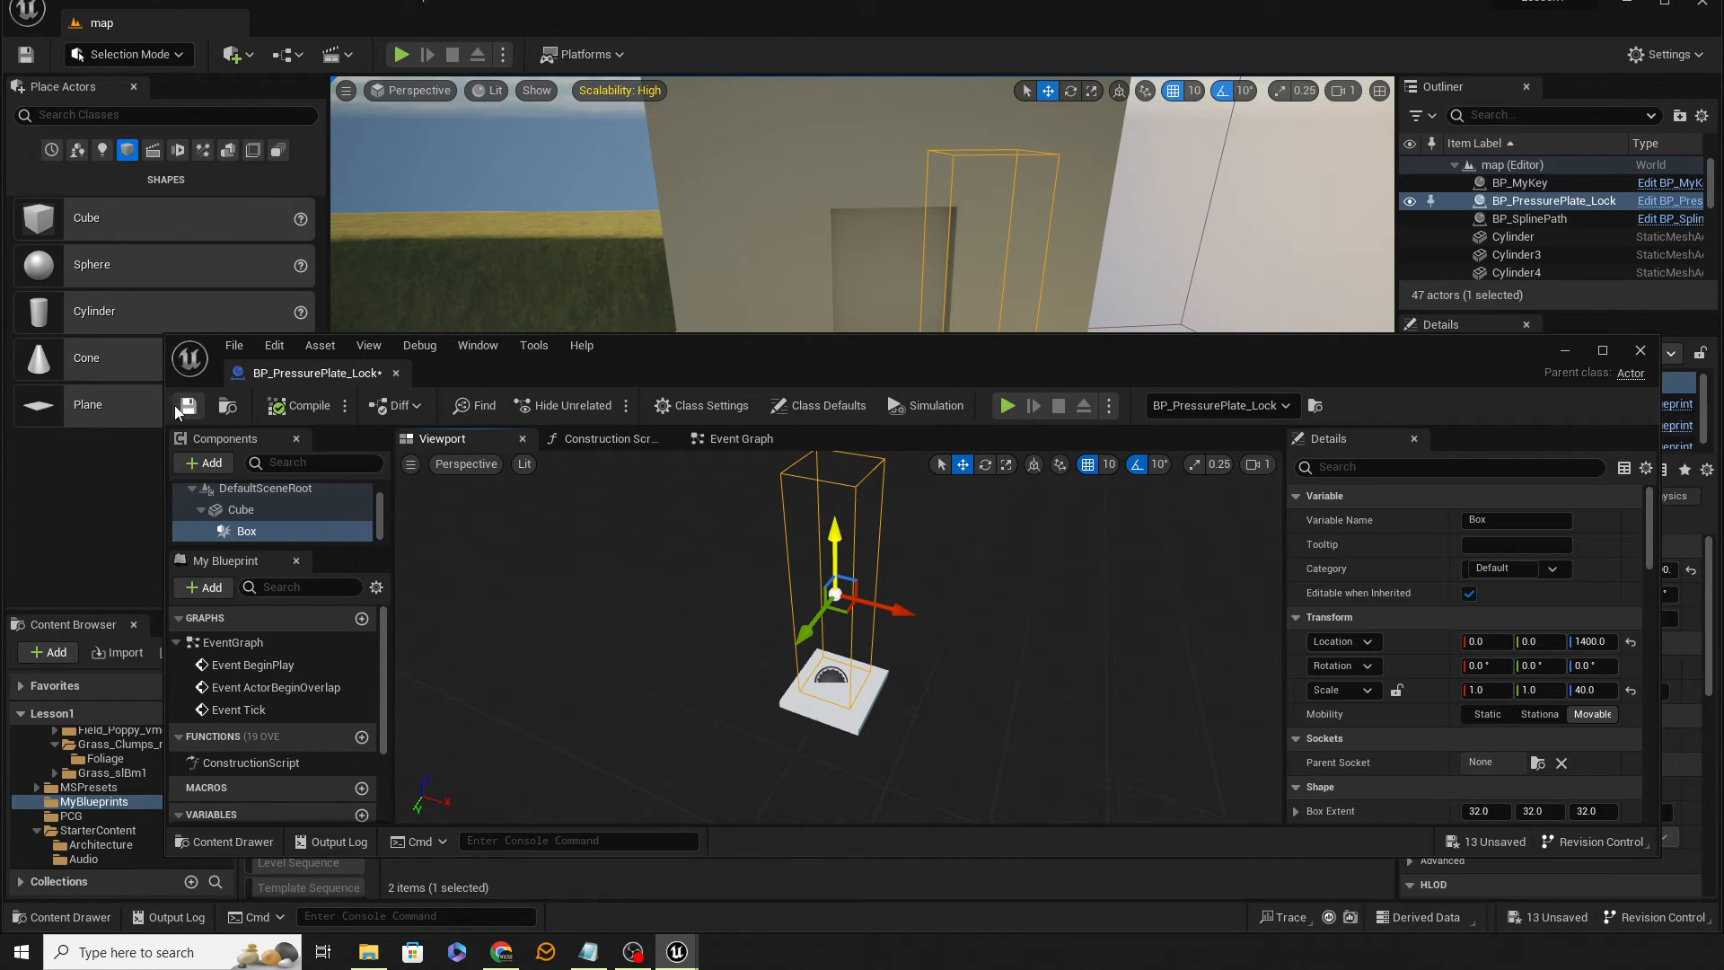
pyautogui.click(184, 405)
# Examine the collision box standing over the plate, and the key placed on the grass in the level
pyautogui.moveTo(670, 344); pyautogui.dragTo(651, 182)
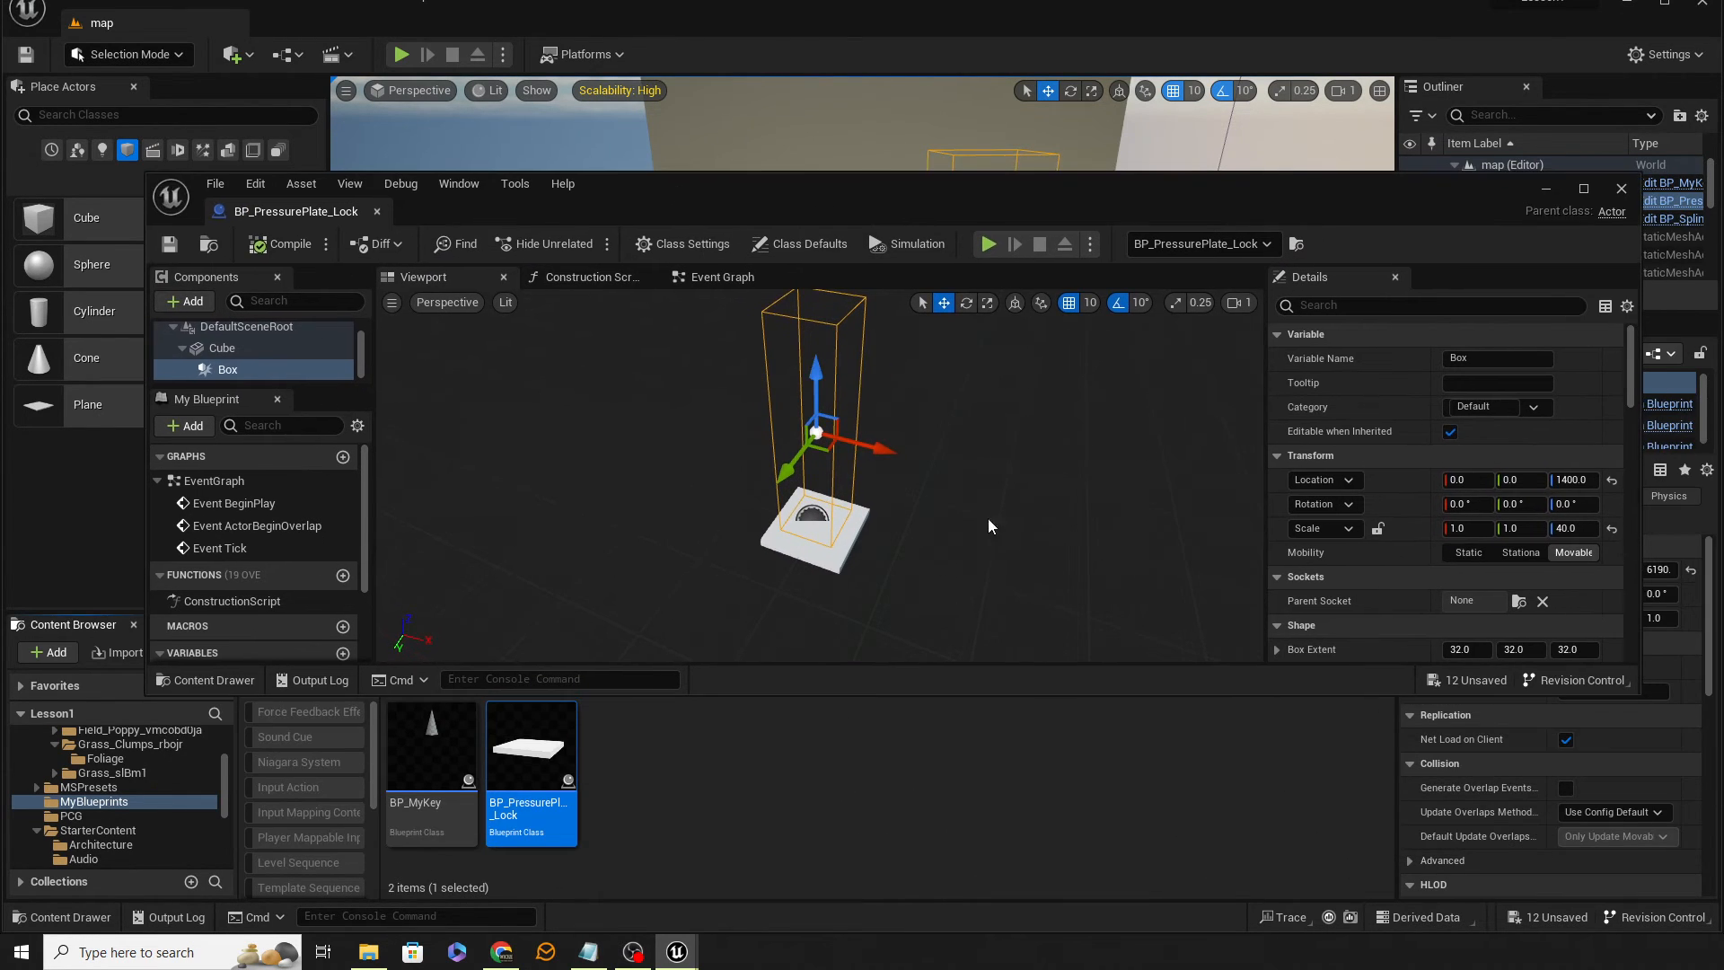
pyautogui.moveTo(718, 485); pyautogui.dragTo(704, 413, button='right')
pyautogui.press('s')
pyautogui.press('e')
pyautogui.moveTo(1043, 521); pyautogui.dragTo(1043, 521, button='right')
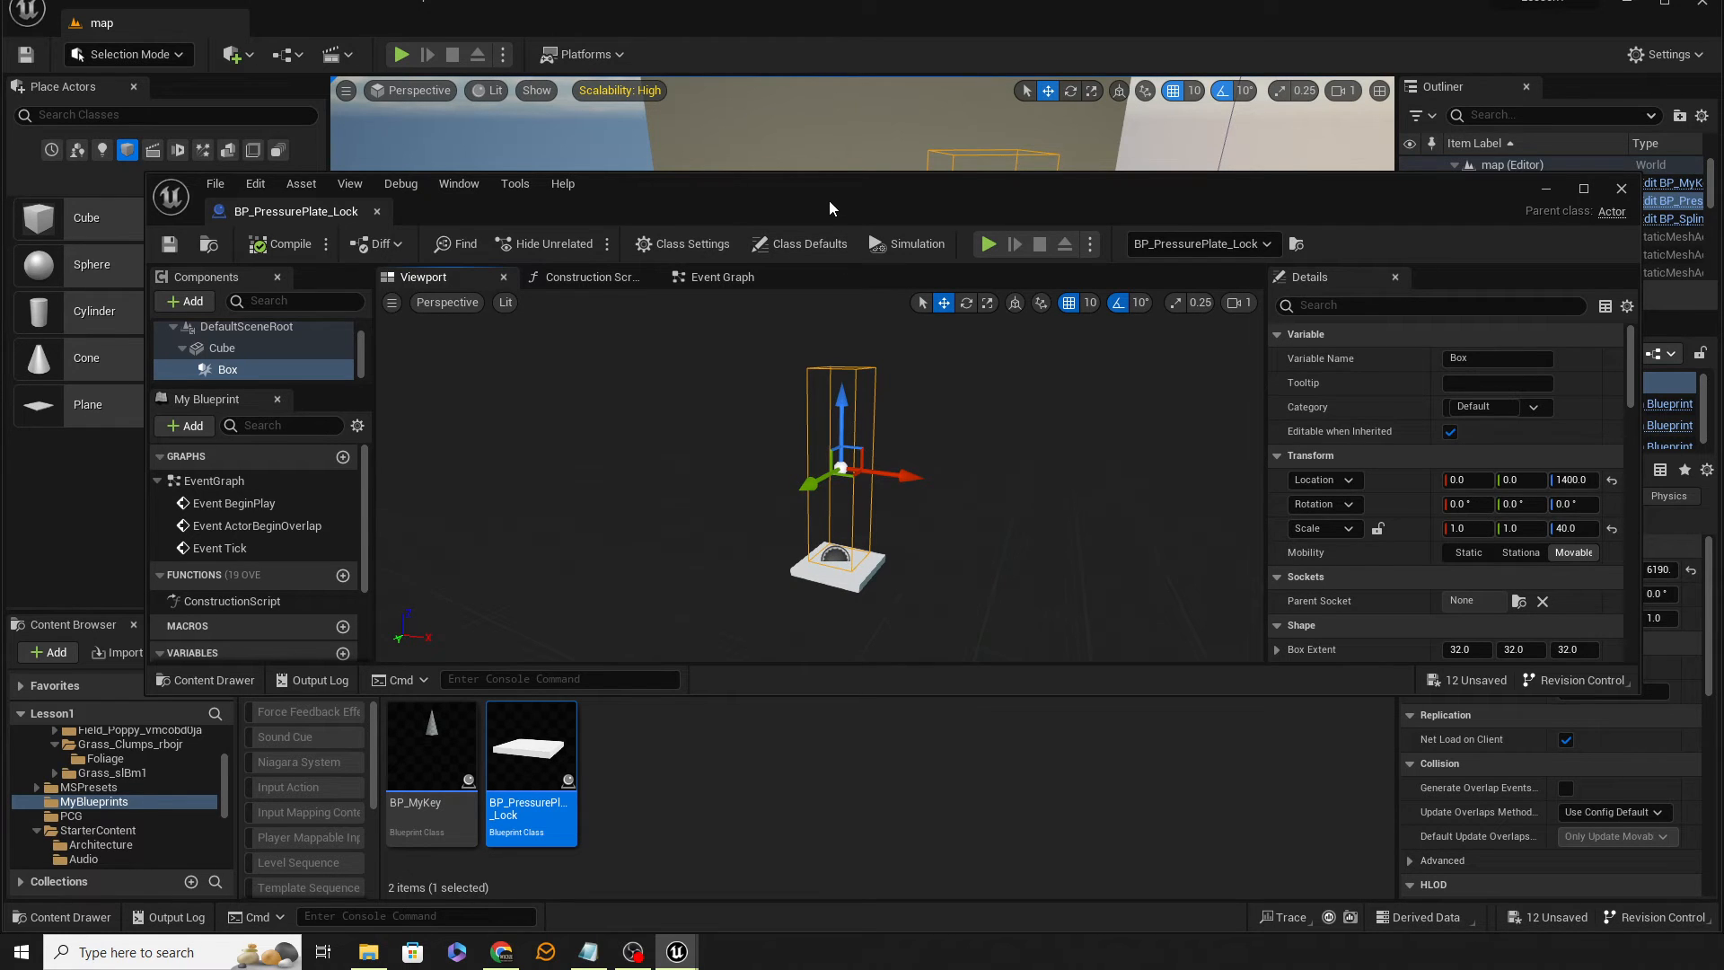
pyautogui.moveTo(828, 202); pyautogui.dragTo(1668, 282)
pyautogui.moveTo(1113, 353); pyautogui.dragTo(783, 368, button='right')
pyautogui.press('w')
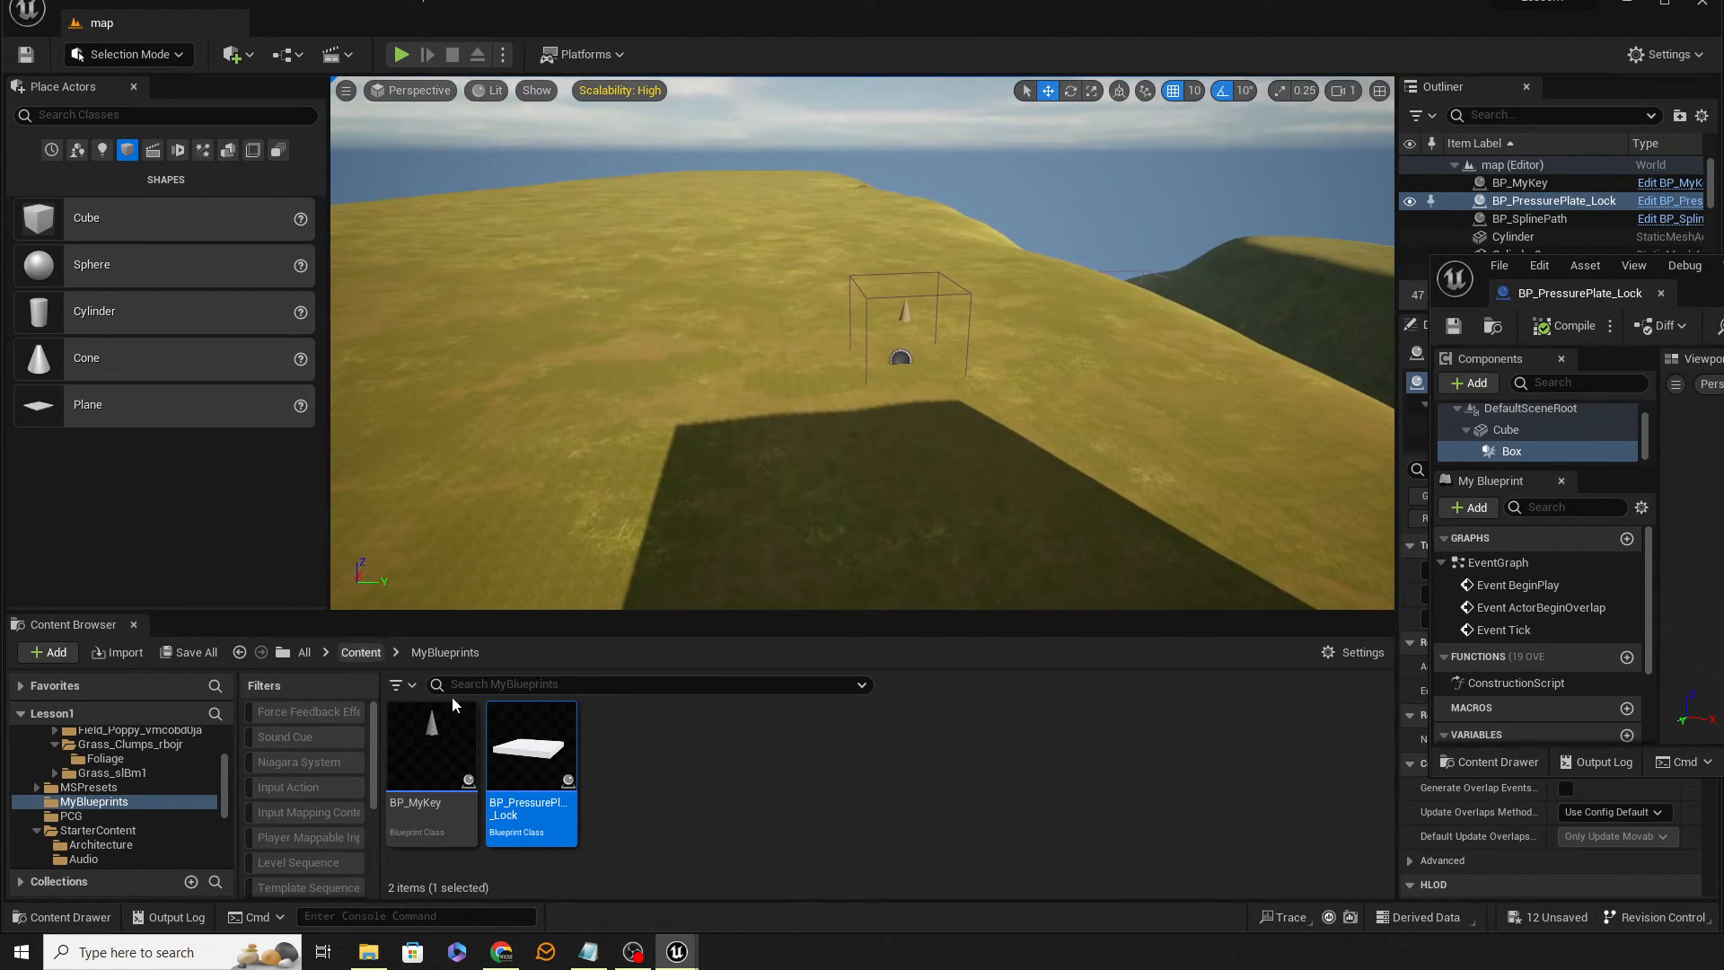
# Open the BP_MyKey blueprint and add a Boolean variable named "Got Key?"
pyautogui.click(419, 800)
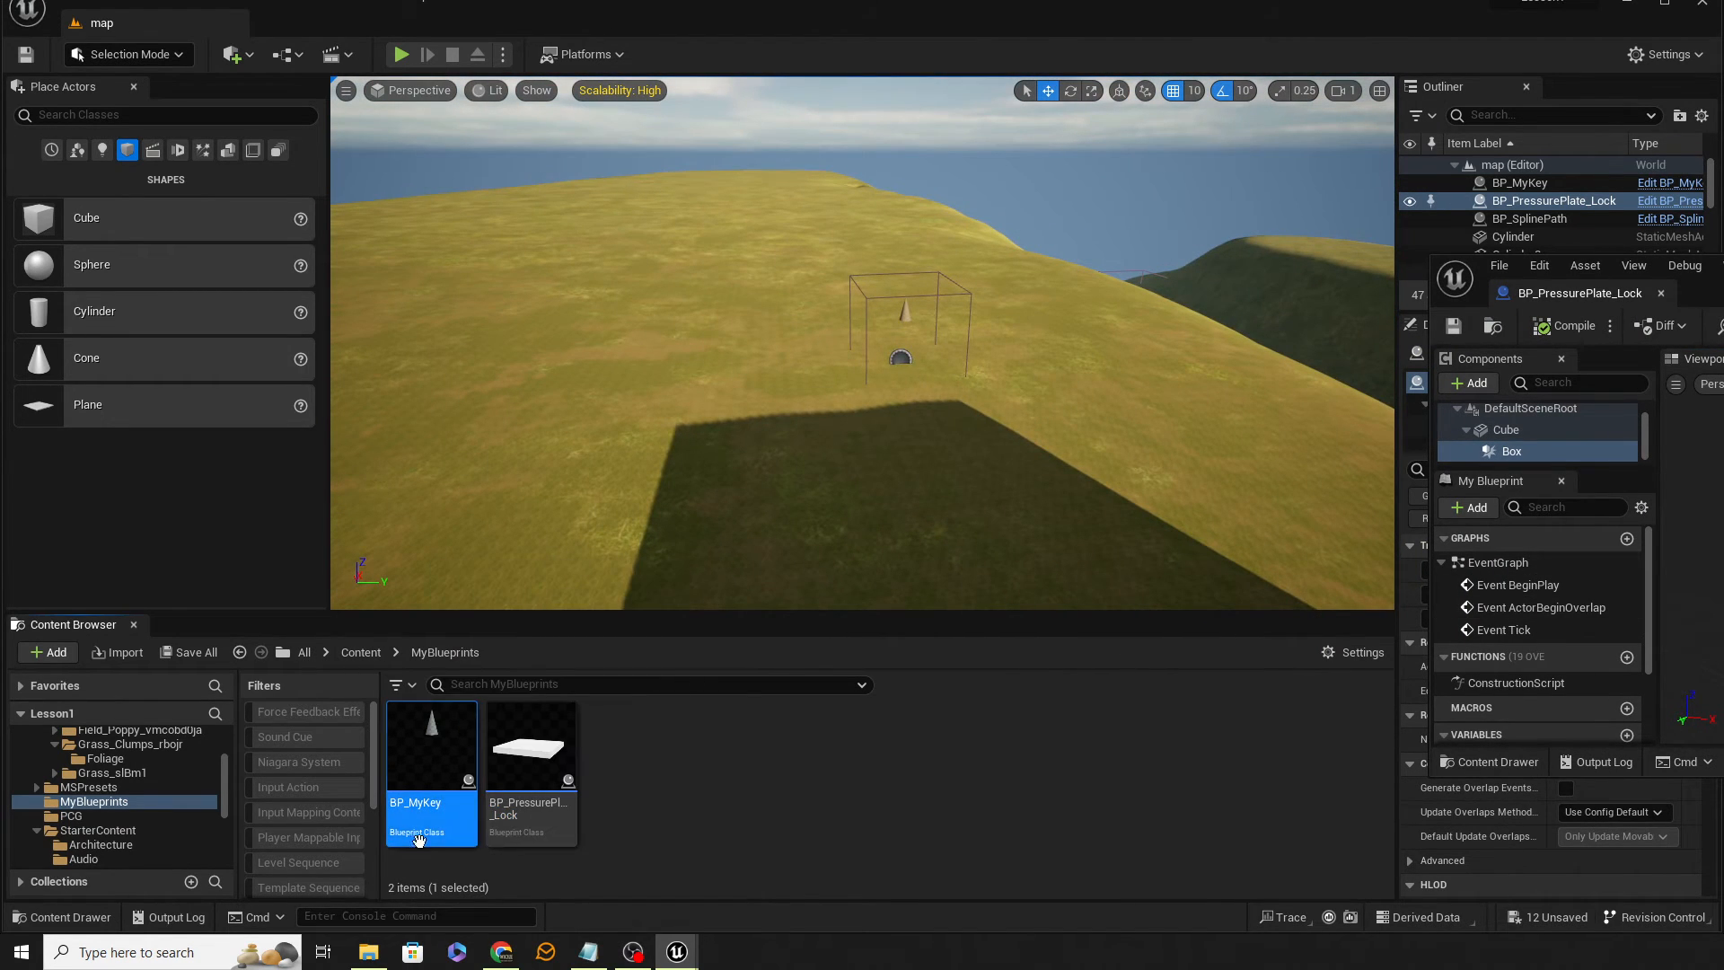
pyautogui.doubleClick(434, 818)
pyautogui.moveTo(1723, 274); pyautogui.dragTo(915, 254)
pyautogui.moveTo(890, 567); pyautogui.dragTo(1023, 542, button='right')
pyautogui.scroll(-3, 1004, 573)
pyautogui.scroll(3, 1002, 543)
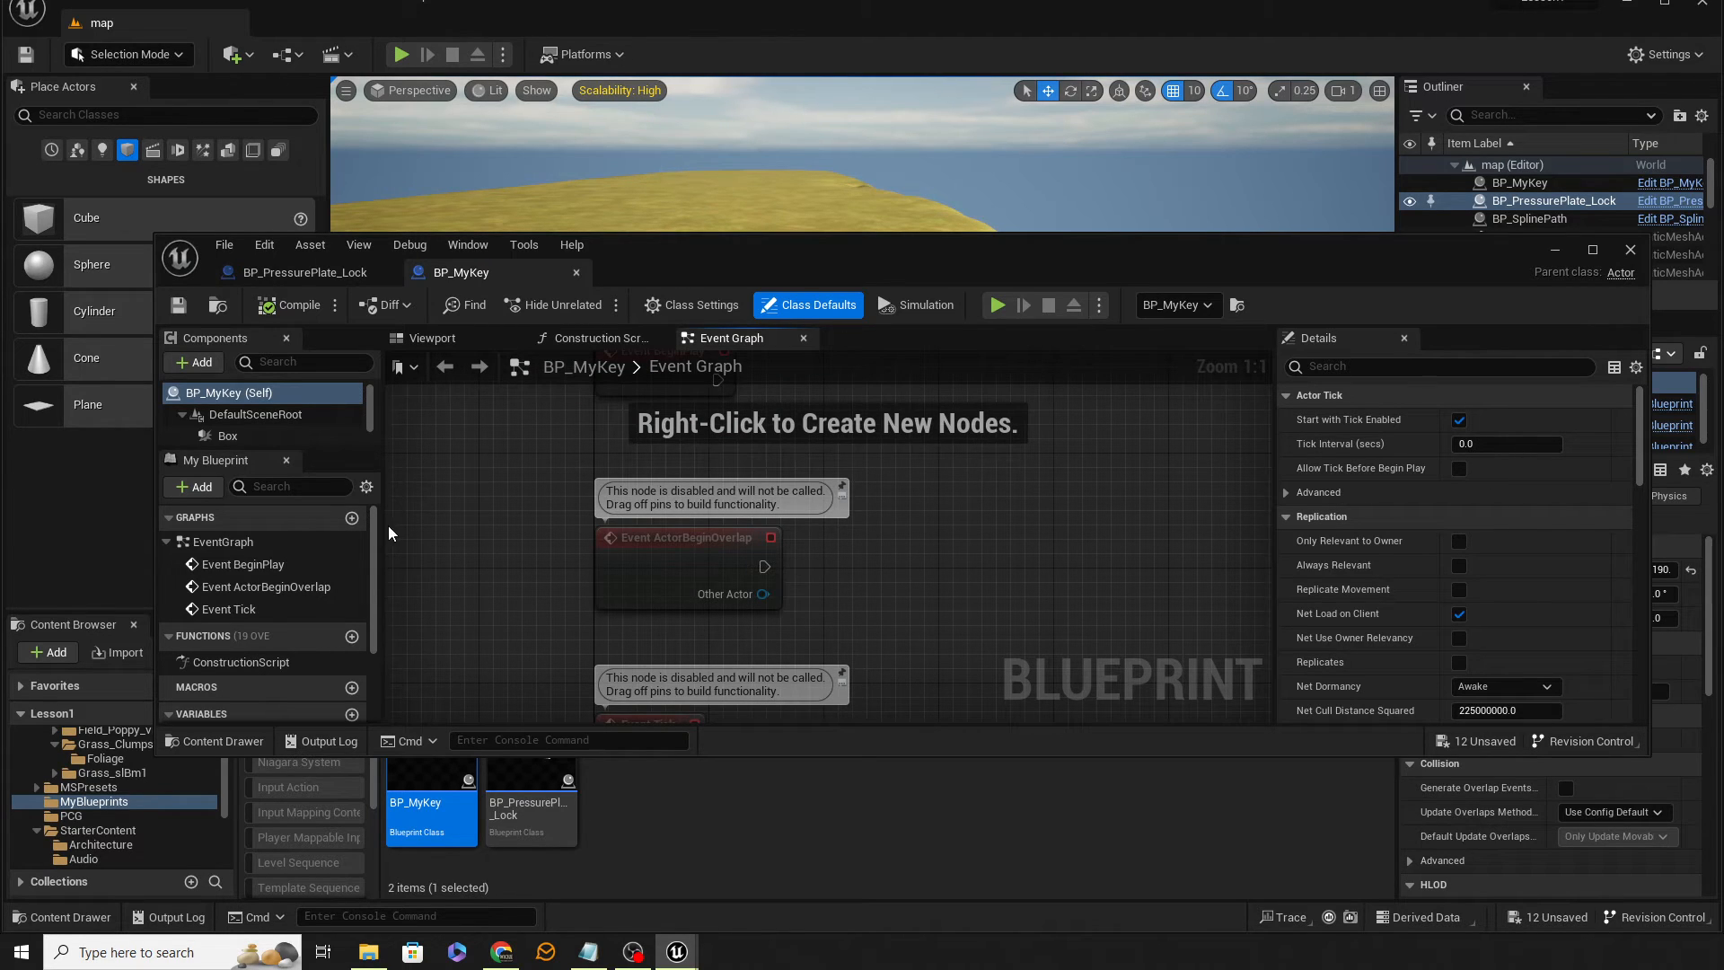
pyautogui.moveTo(278, 643)
pyautogui.scroll(-3, 278, 641)
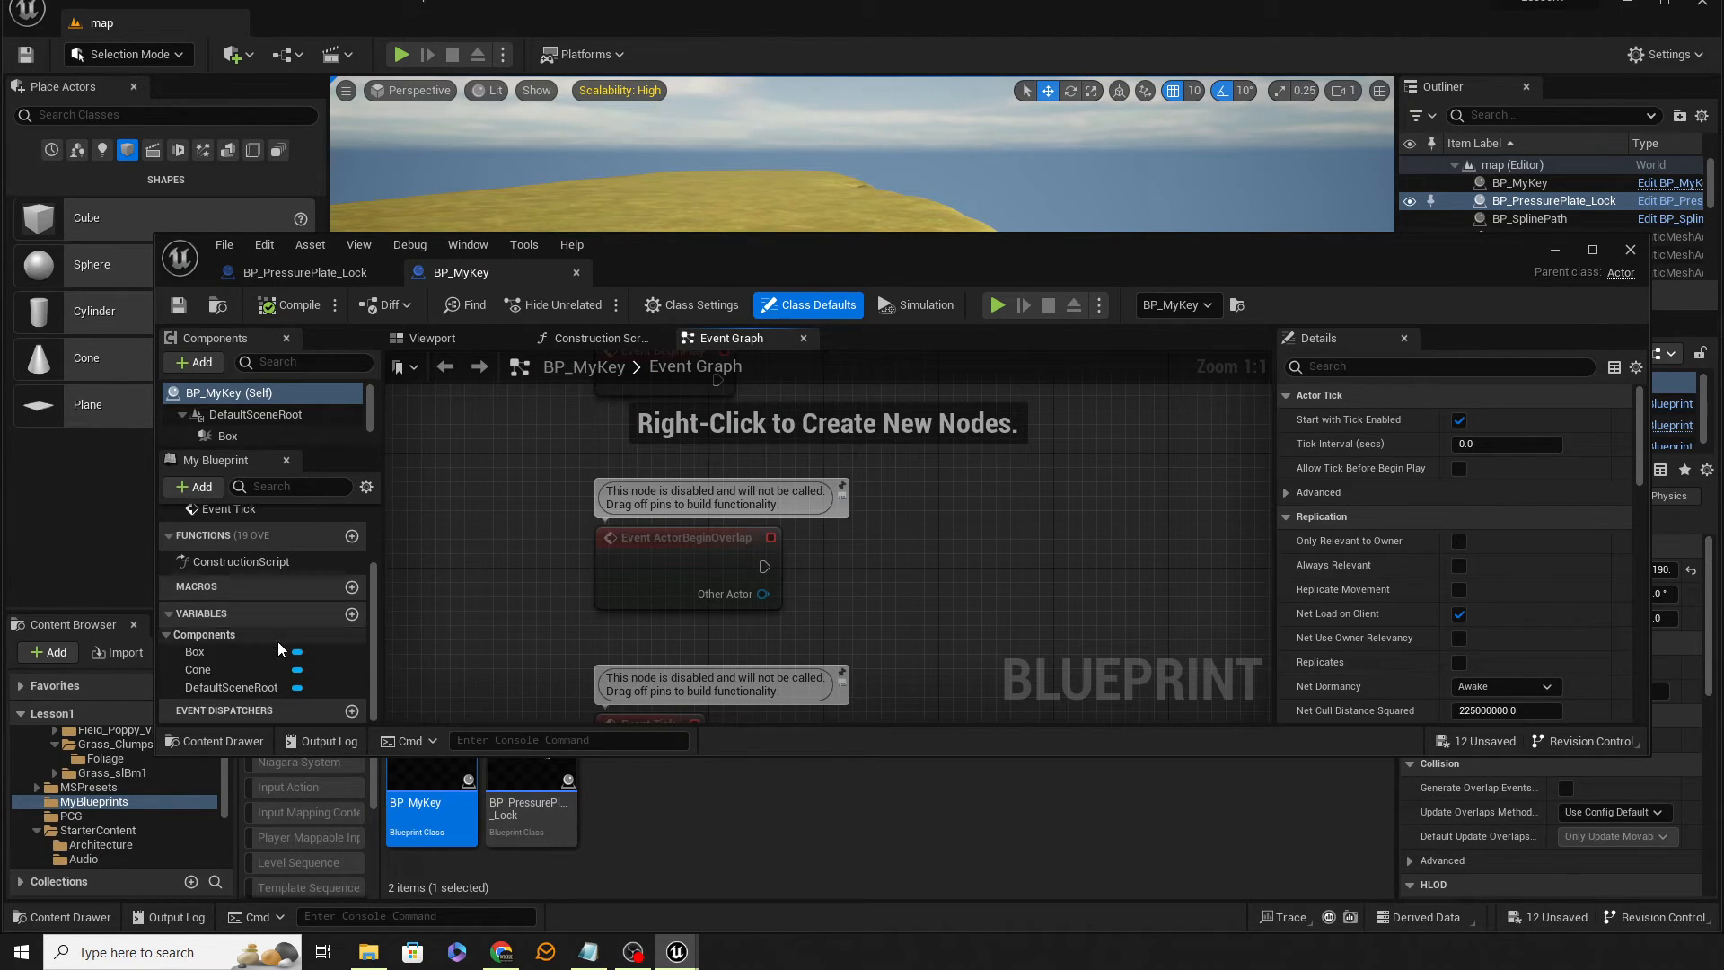
pyautogui.click(352, 615)
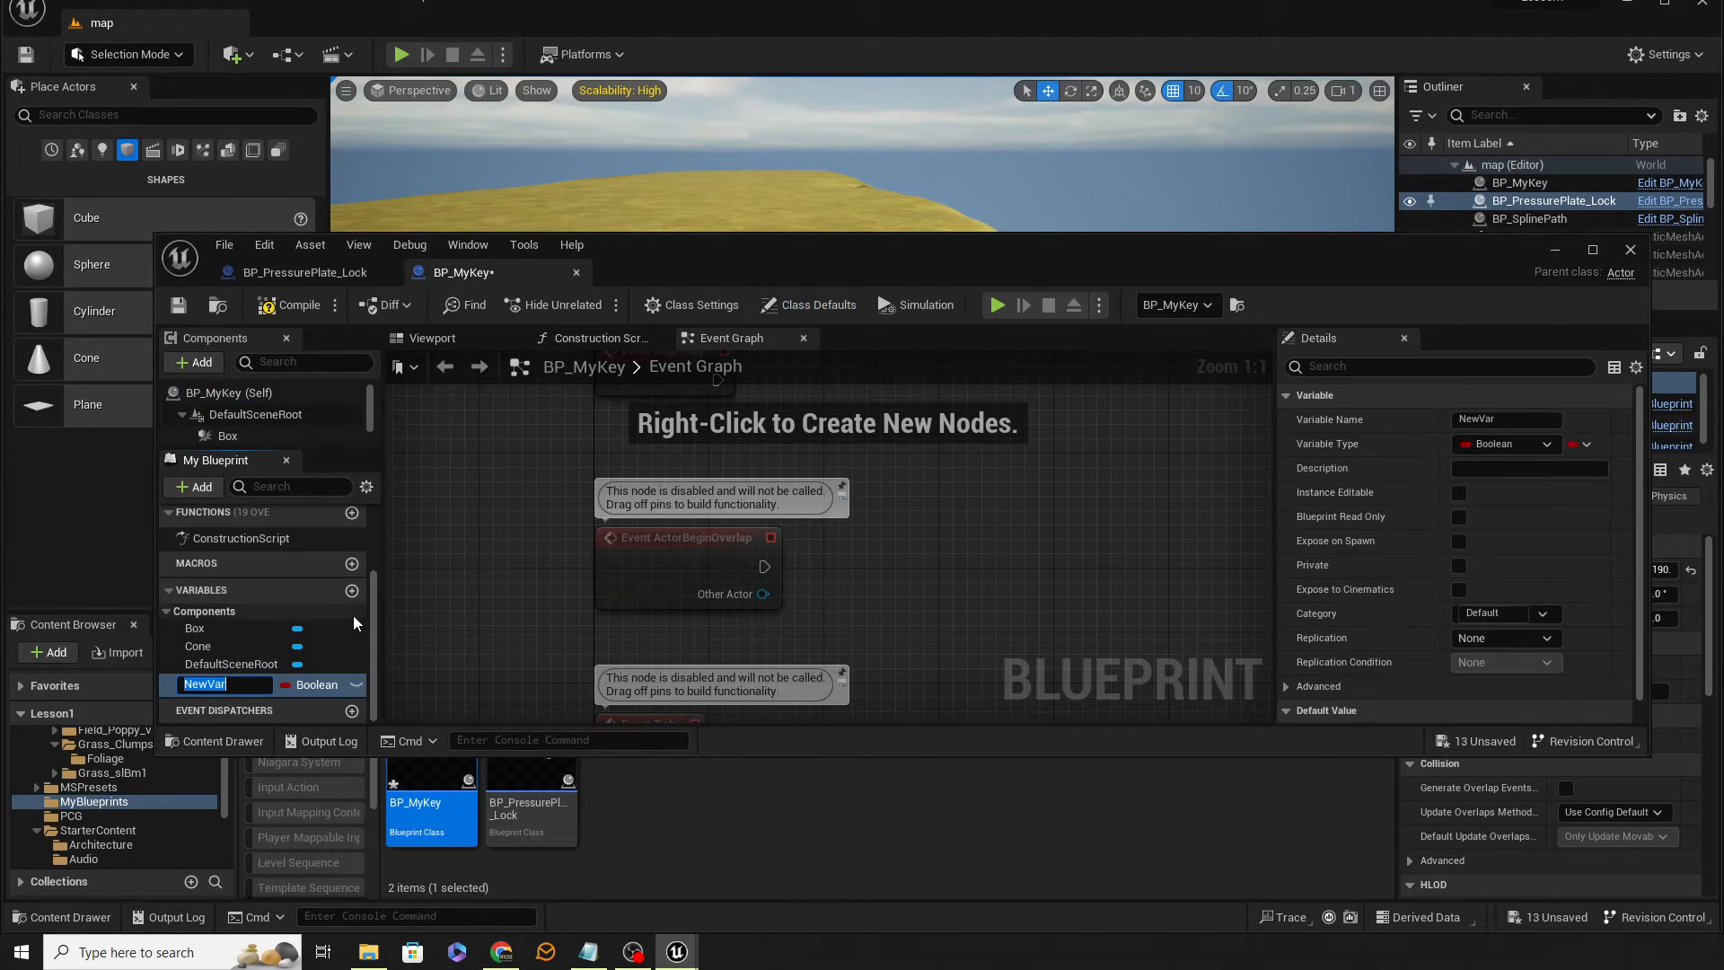
pyautogui.write('Go')
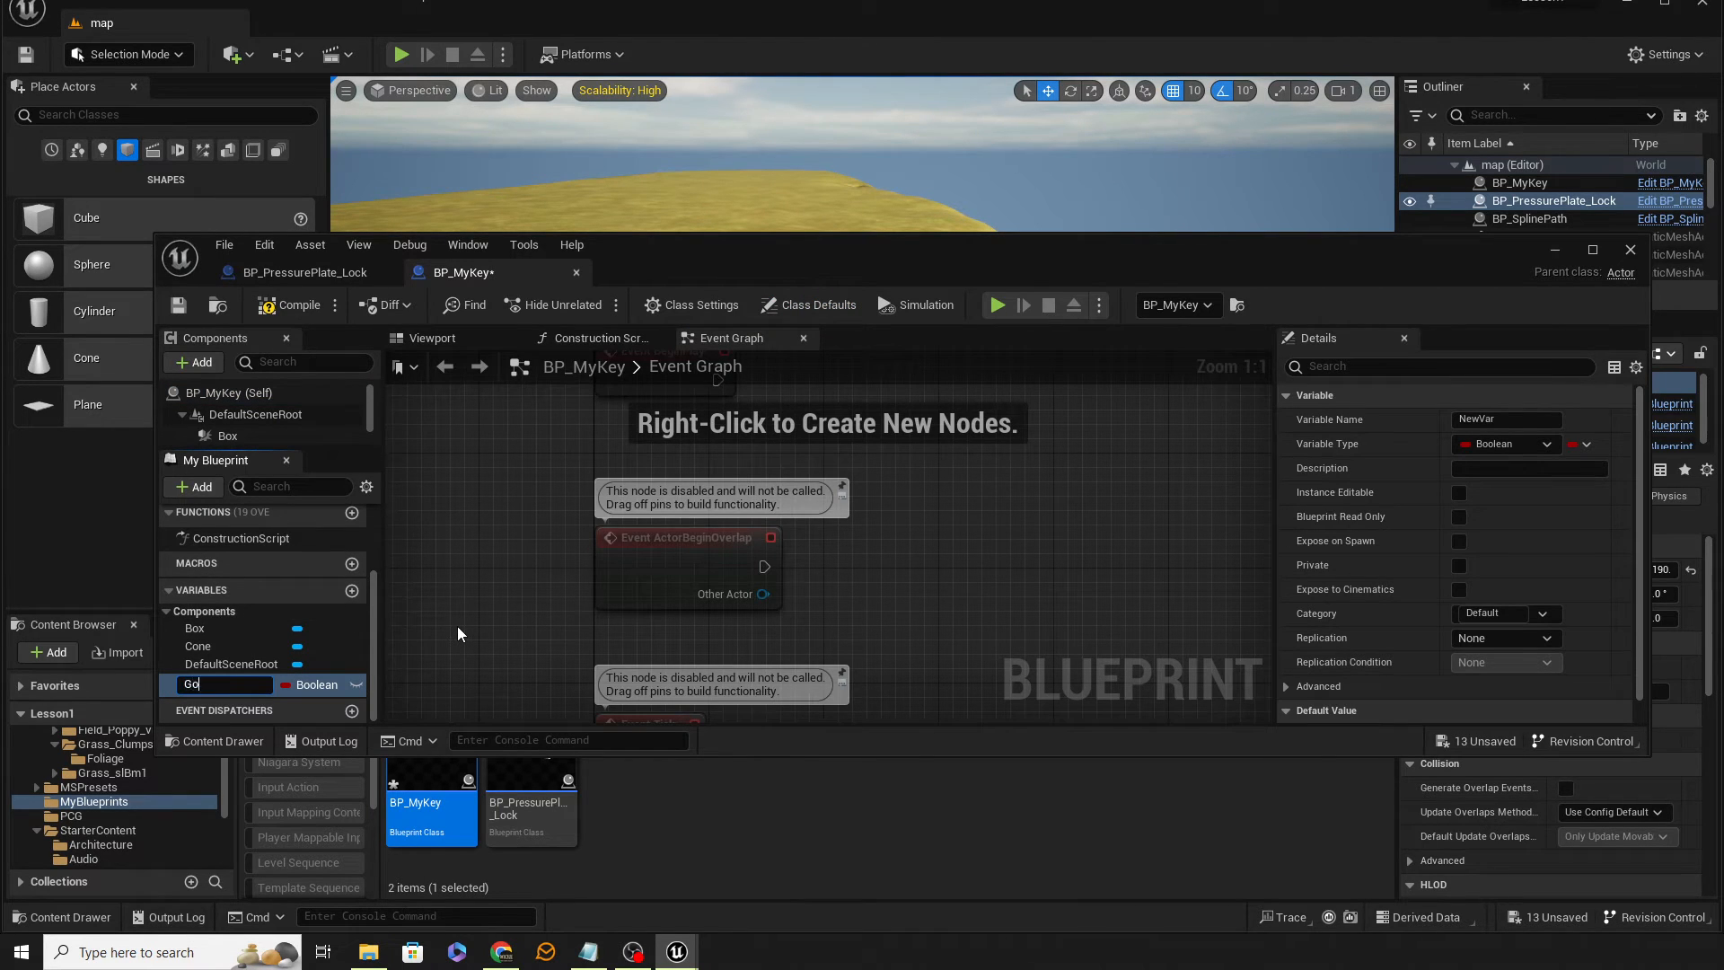
pyautogui.write('t Key?')
pyautogui.press('Return')
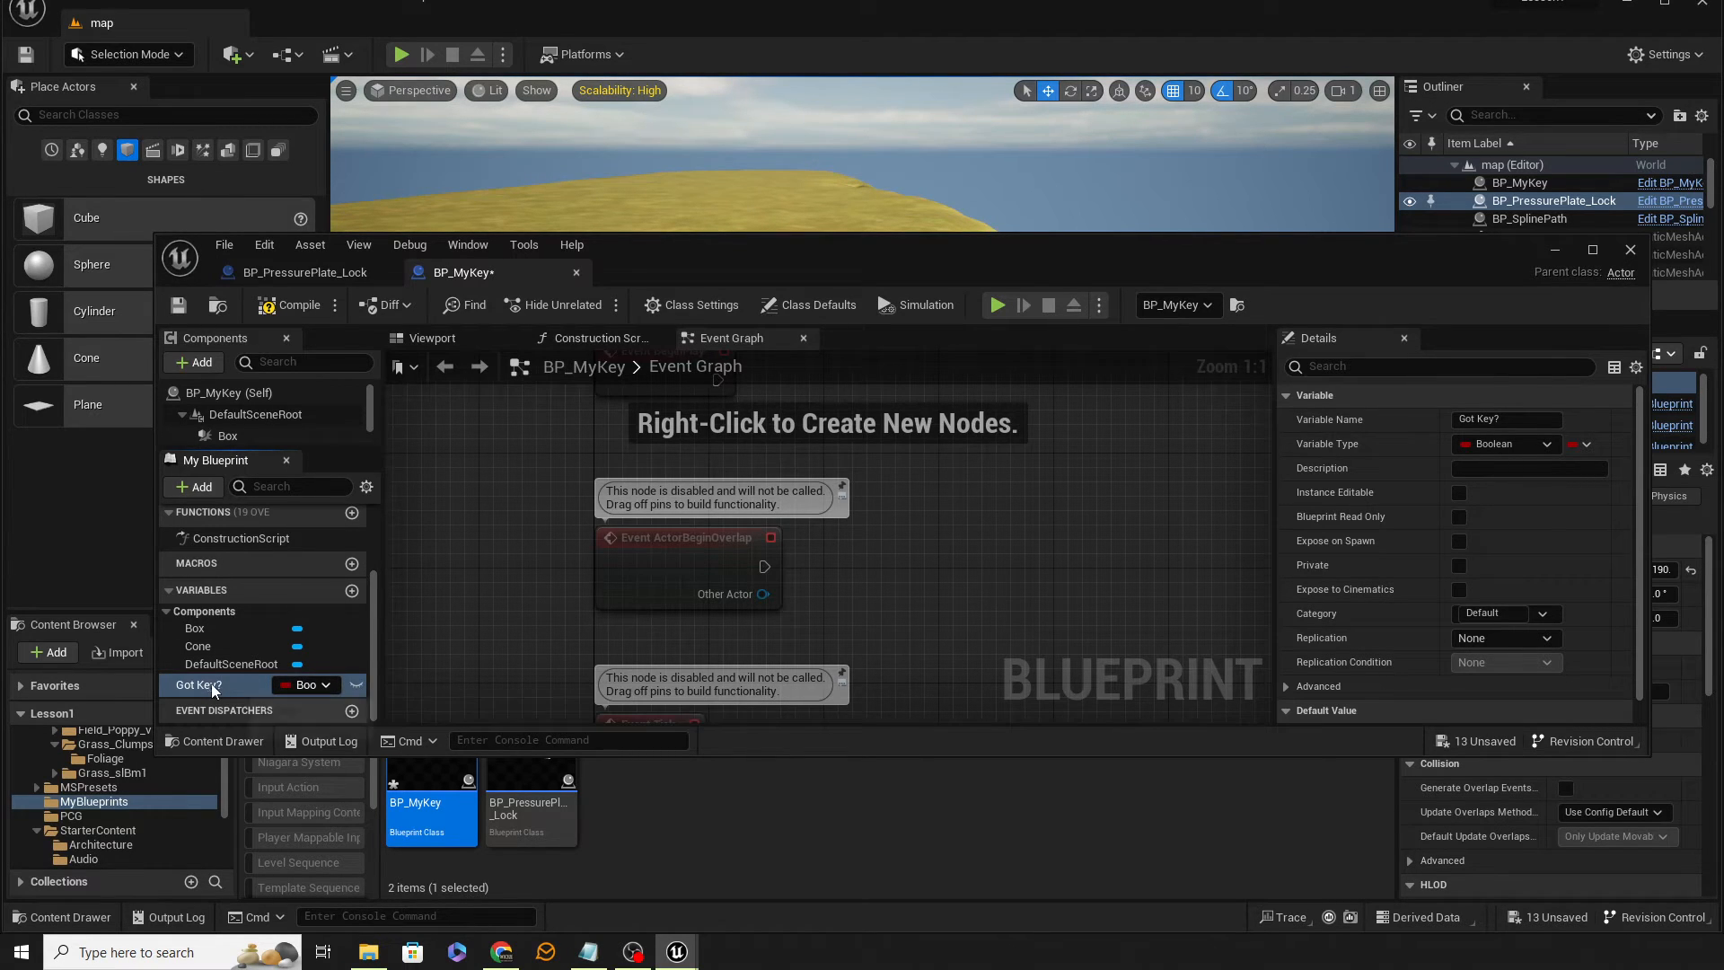
# Connect Event ActorBeginOverlap to a Set Got Key? node with the value true, and compile and save BP_MyKey
pyautogui.moveTo(212, 682); pyautogui.dragTo(984, 539)
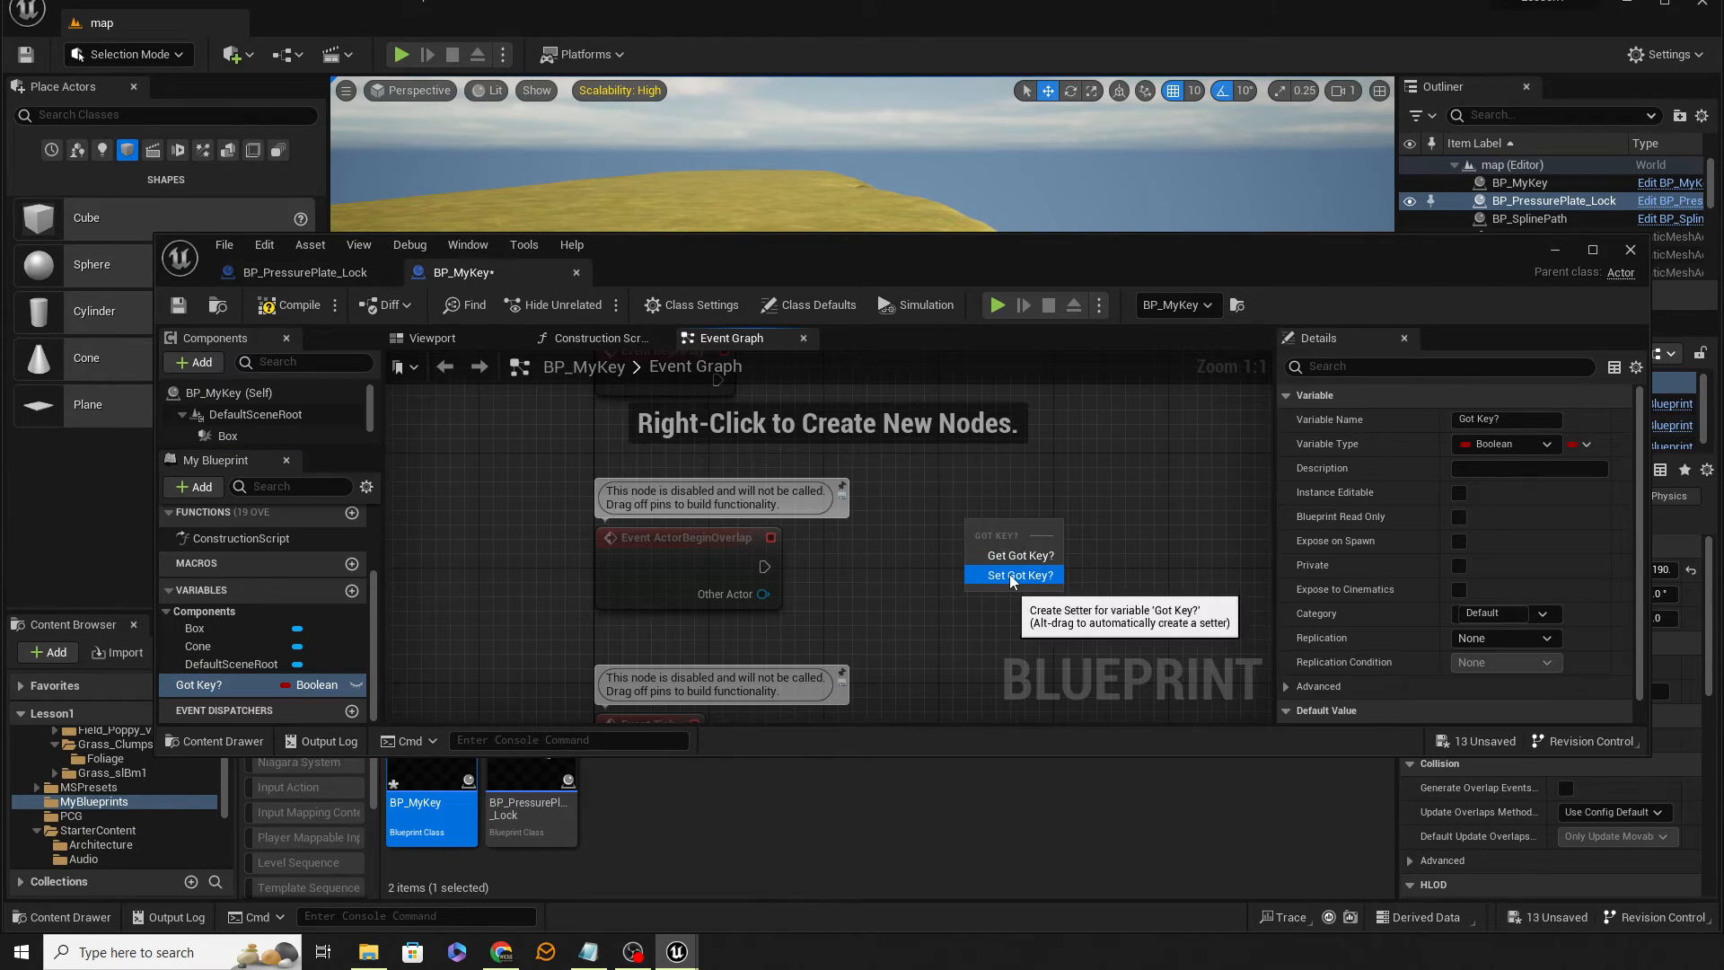
pyautogui.click(1024, 576)
pyautogui.moveTo(765, 566); pyautogui.dragTo(976, 535)
pyautogui.click(289, 305)
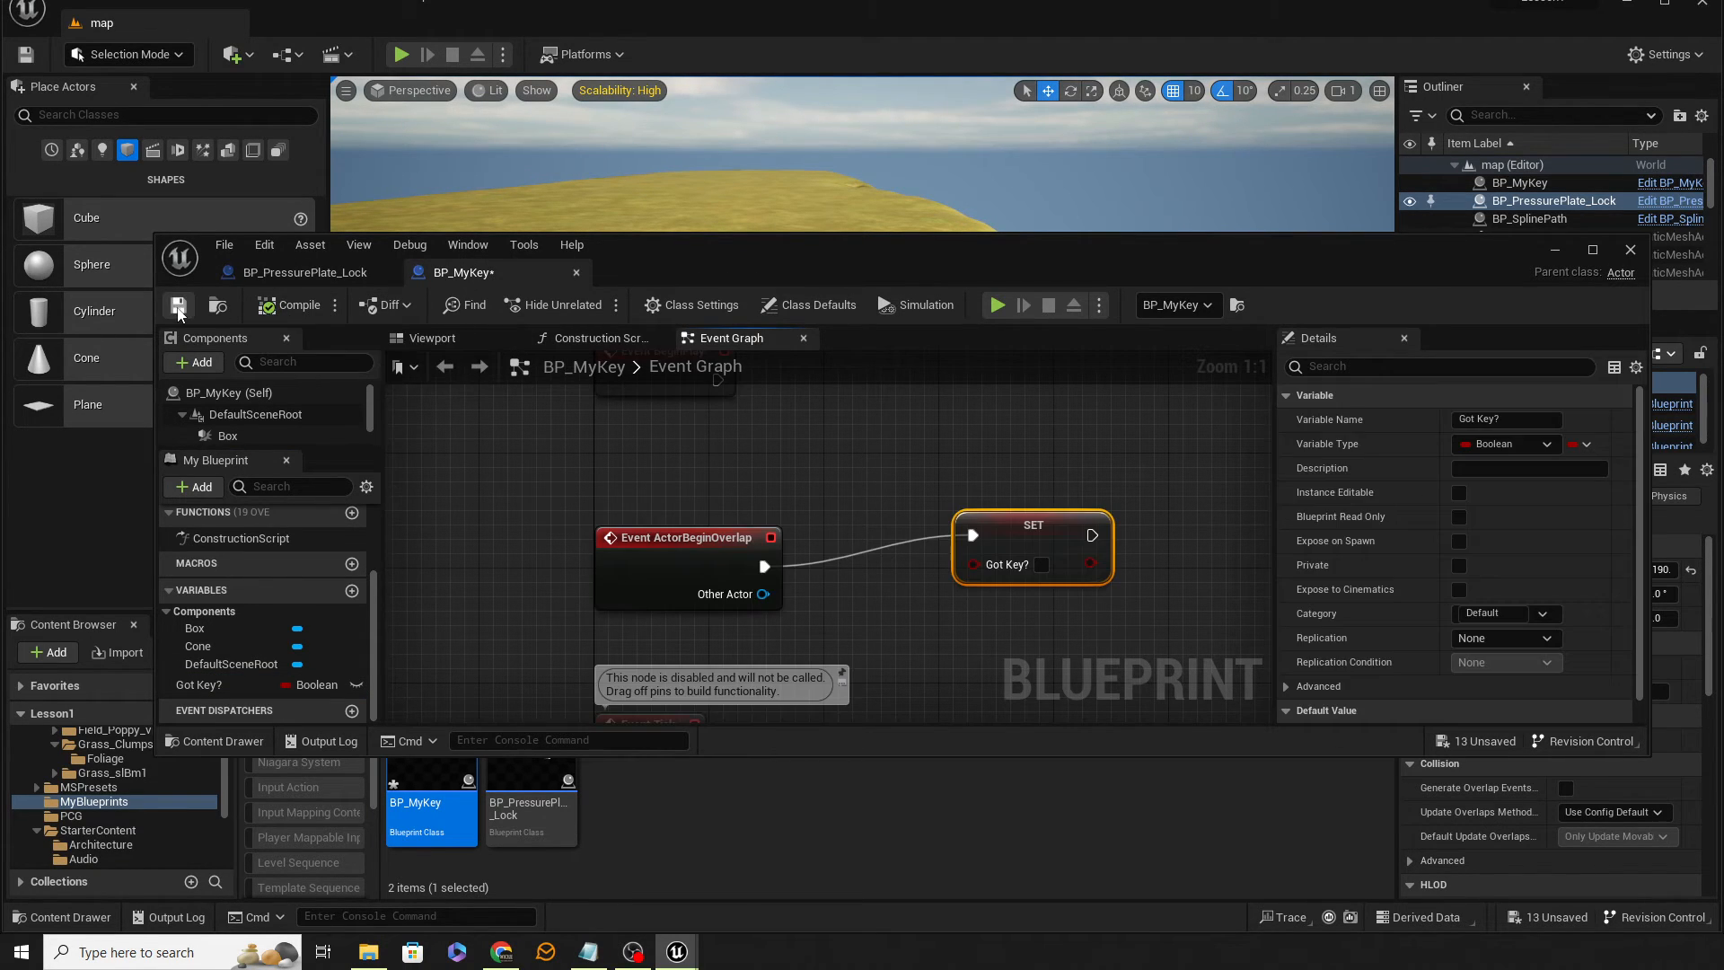
pyautogui.moveTo(1010, 525); pyautogui.dragTo(995, 550)
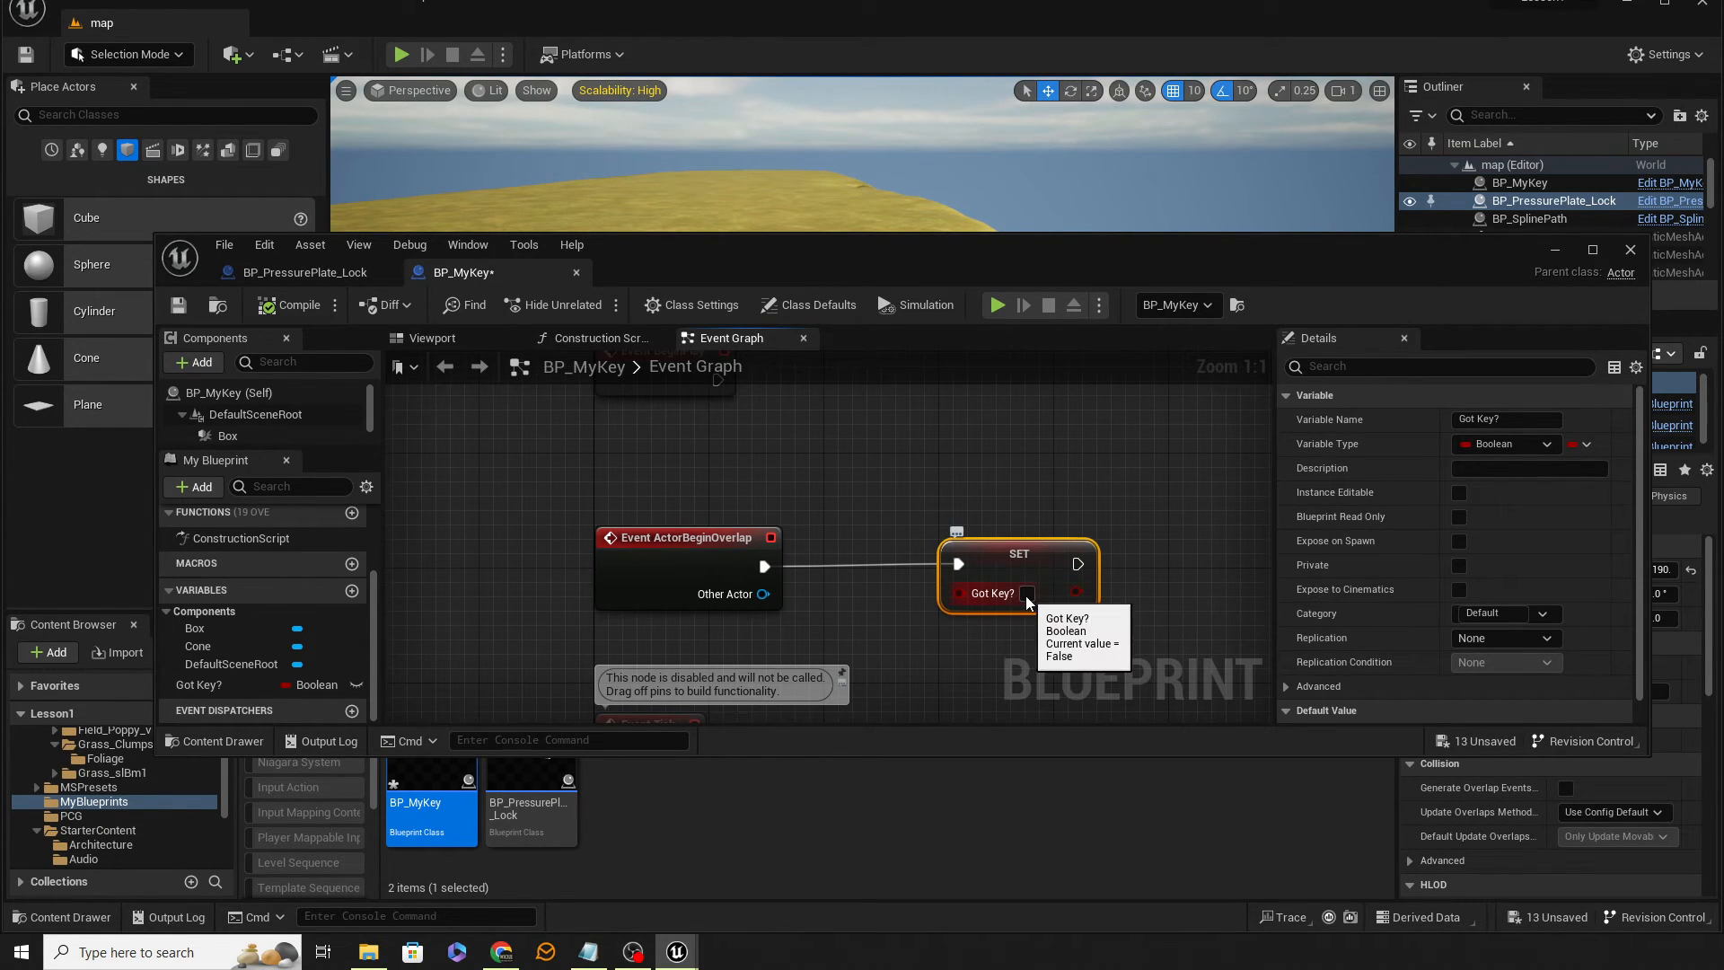
pyautogui.click(285, 305)
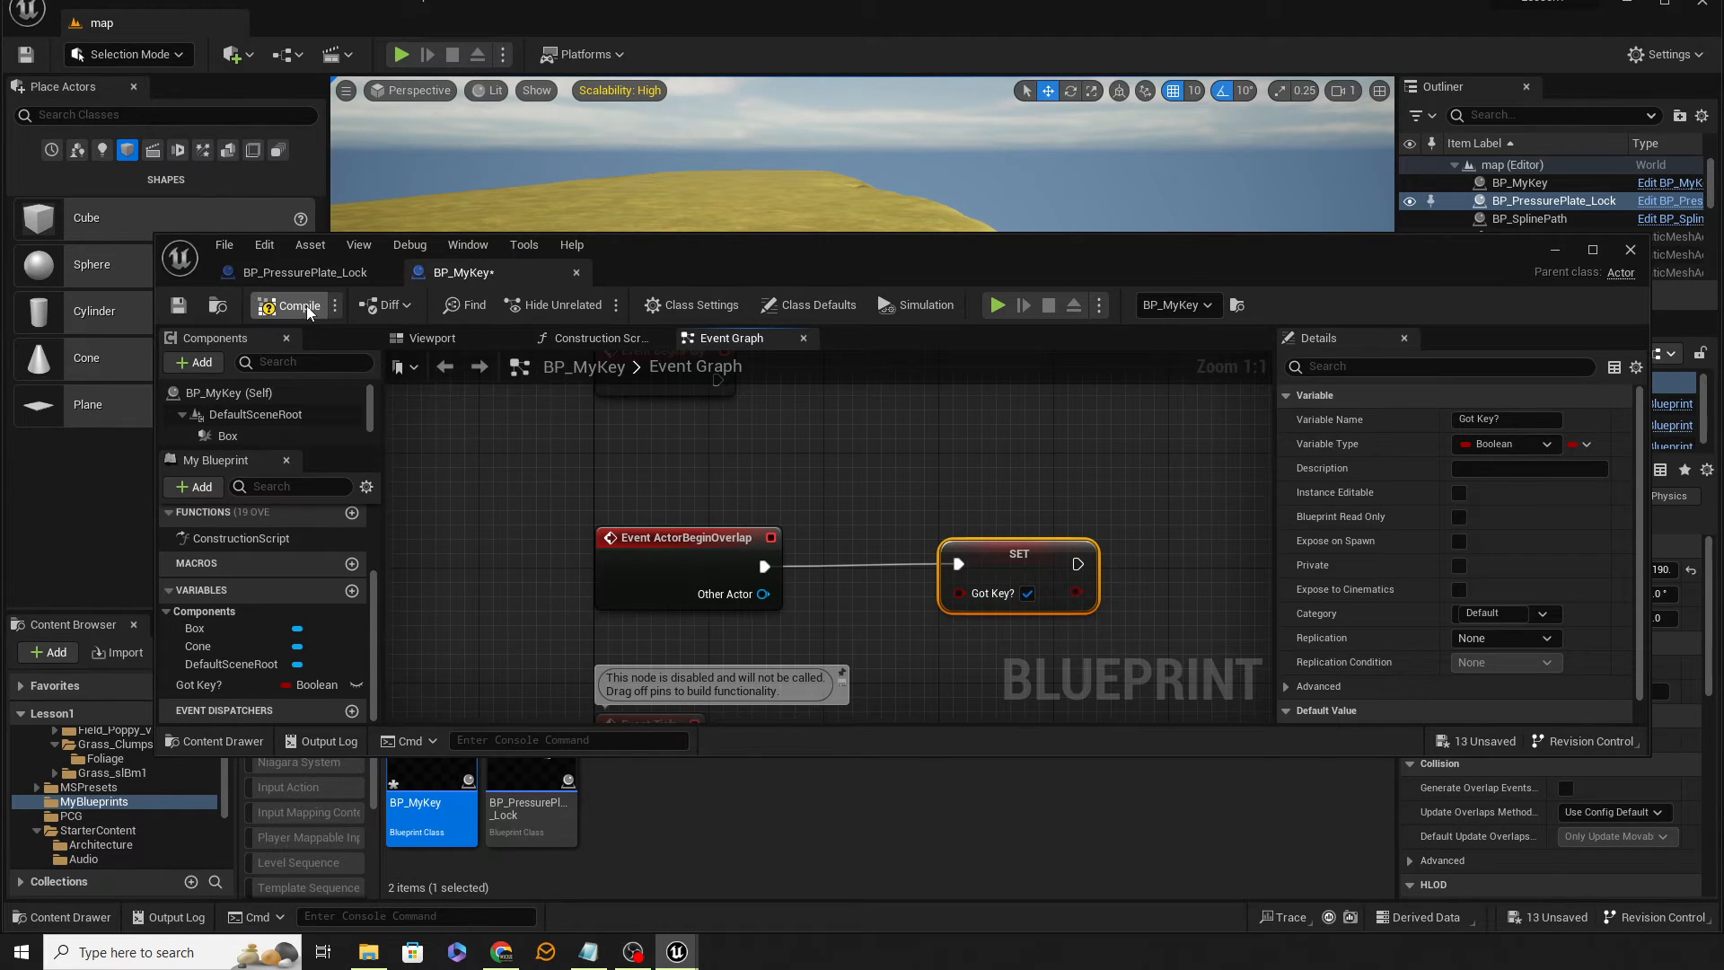
pyautogui.click(177, 306)
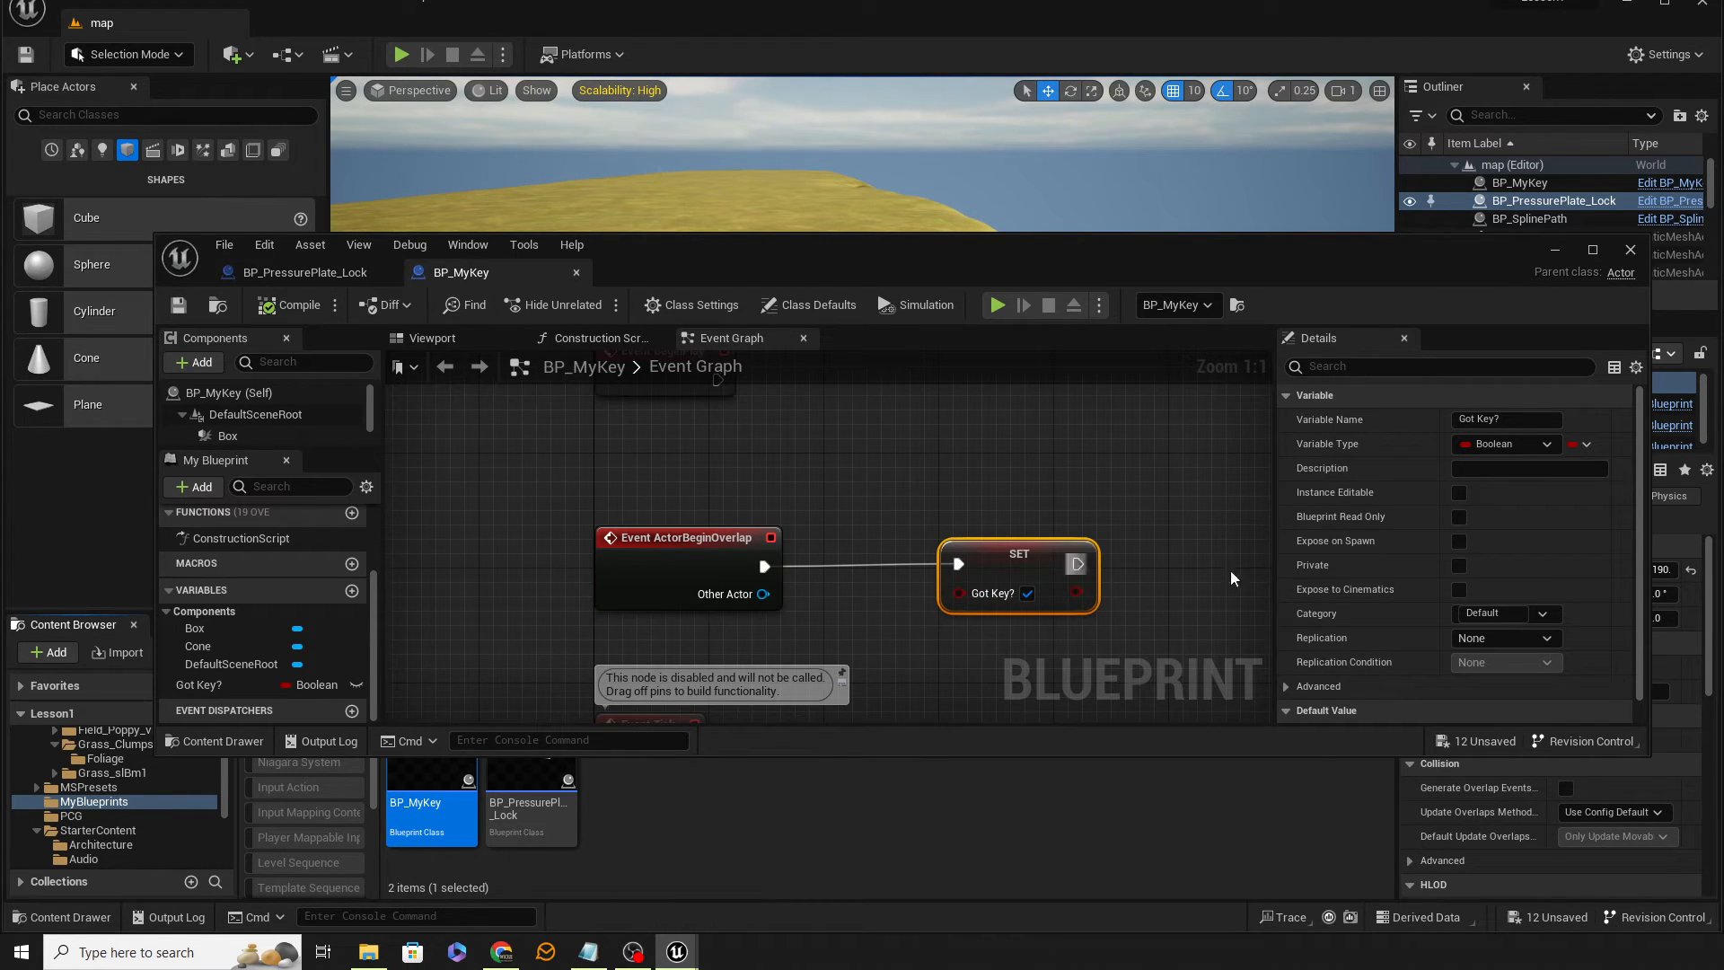
# Open the BP_PressurePlate_Lock blueprint for the pressure plate placed beside the walls
pyautogui.moveTo(741, 243); pyautogui.dragTo(1723, 252)
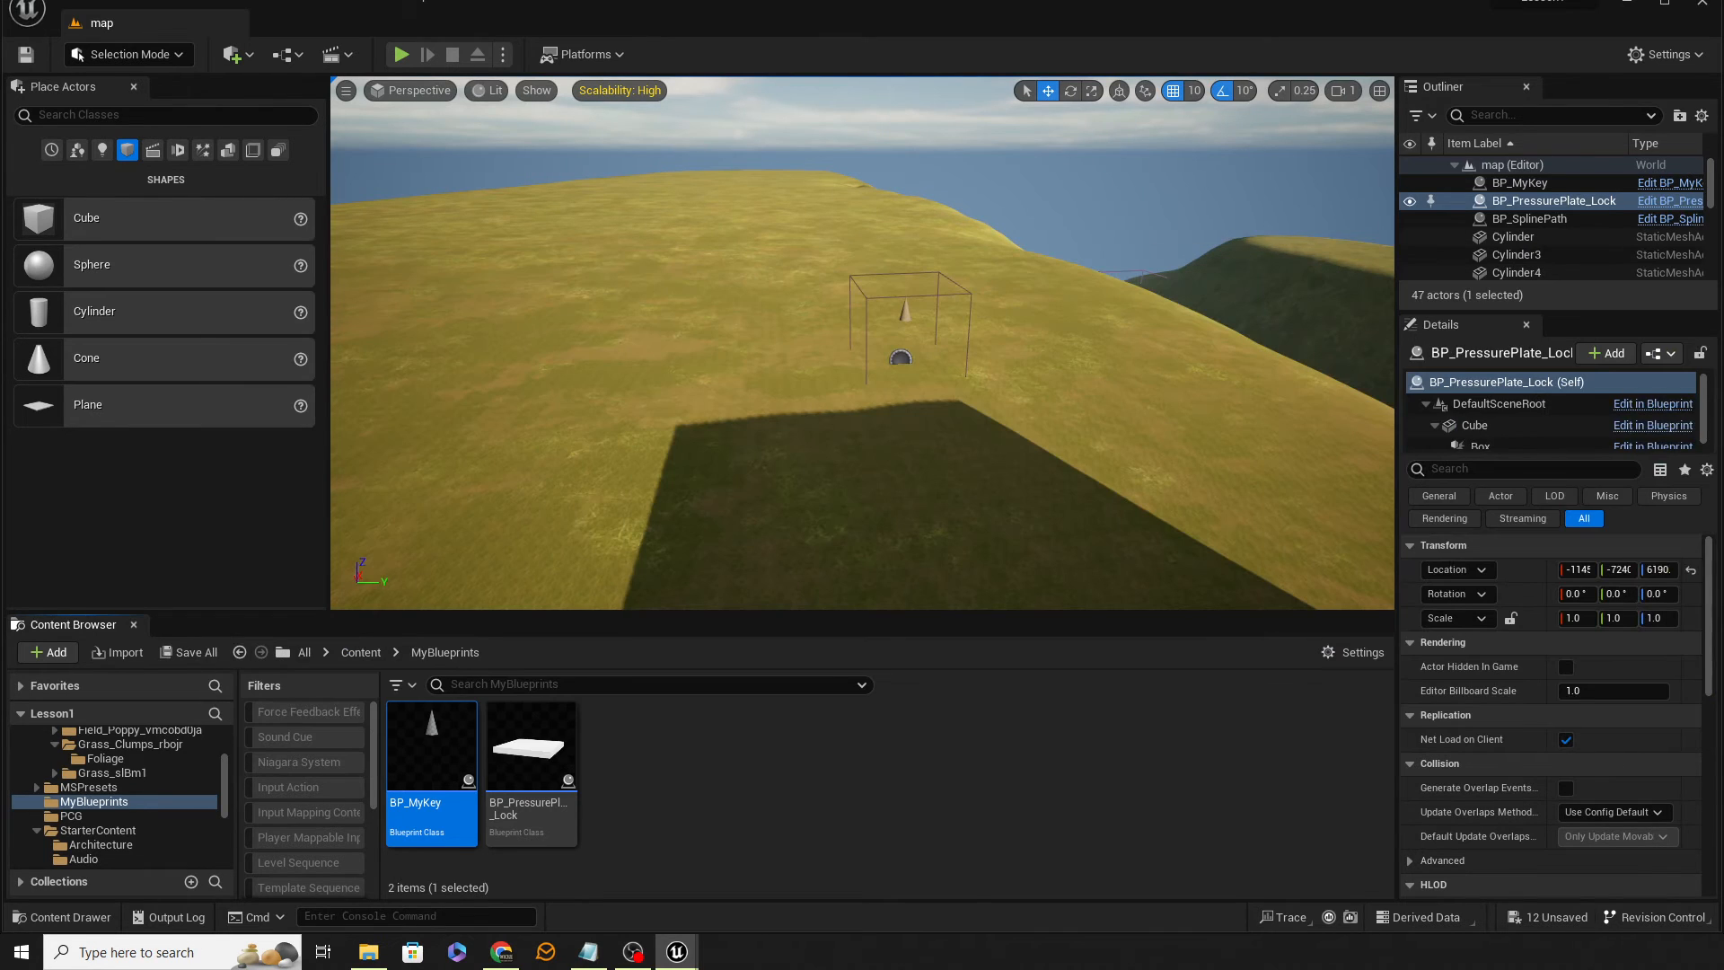
pyautogui.moveTo(862, 0); pyautogui.dragTo(598, 0)
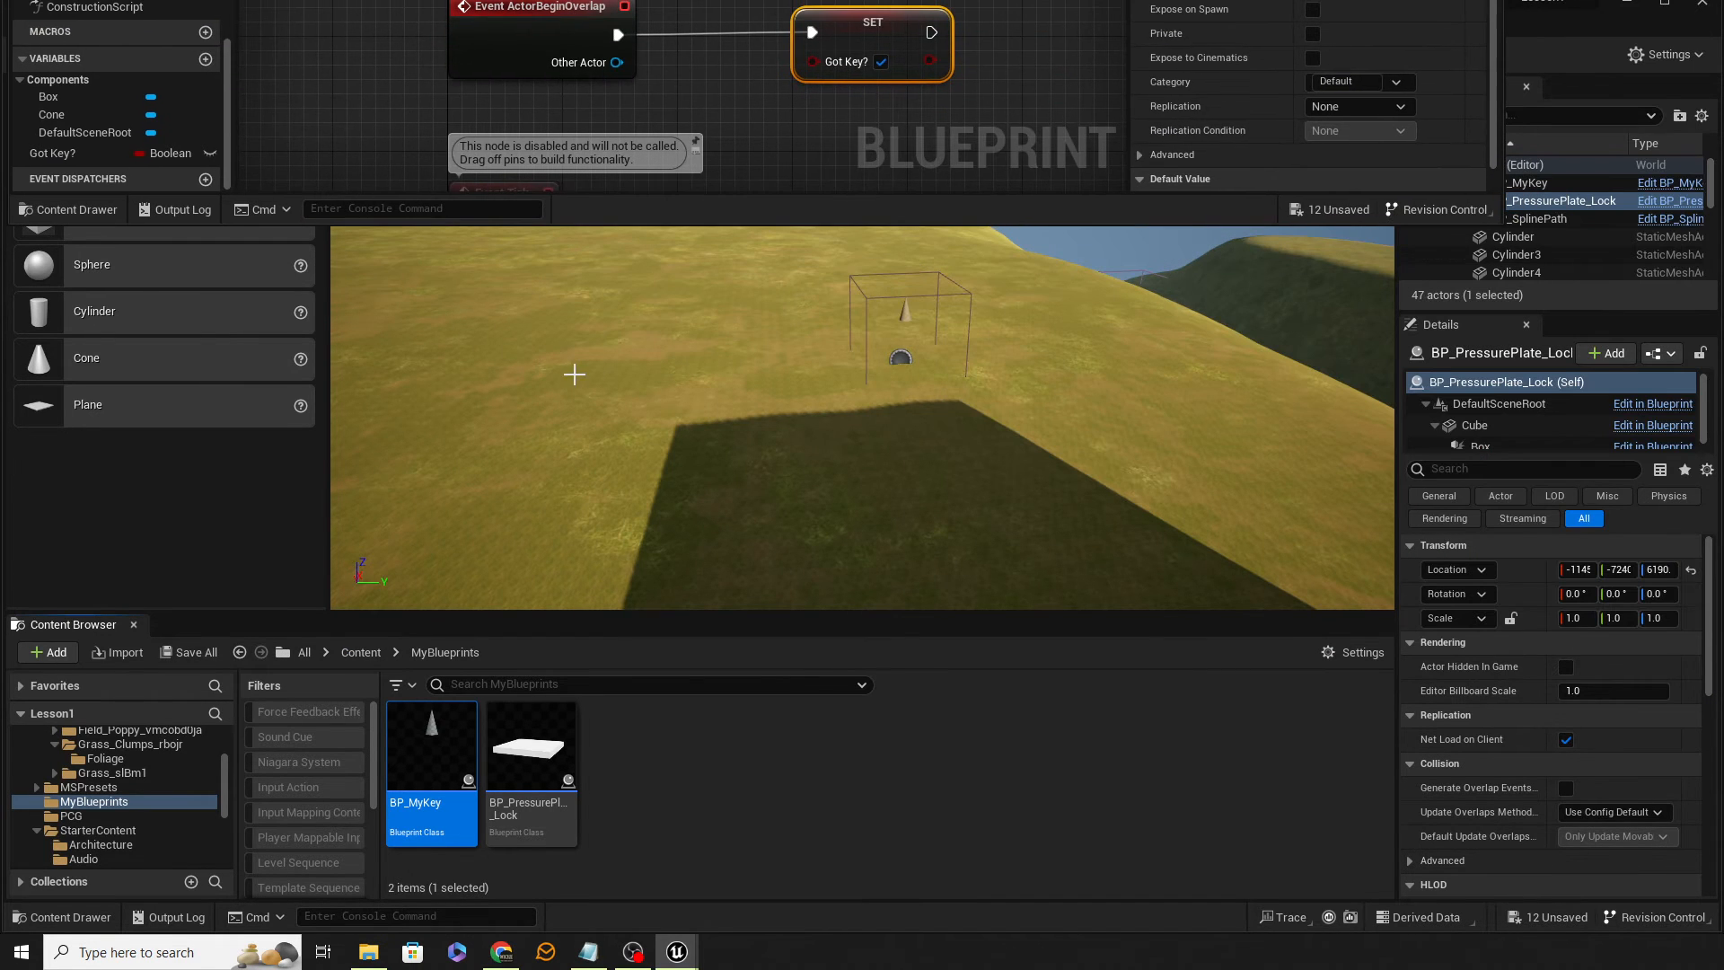
pyautogui.moveTo(743, 504); pyautogui.dragTo(780, 571, button='right')
pyautogui.press('w')
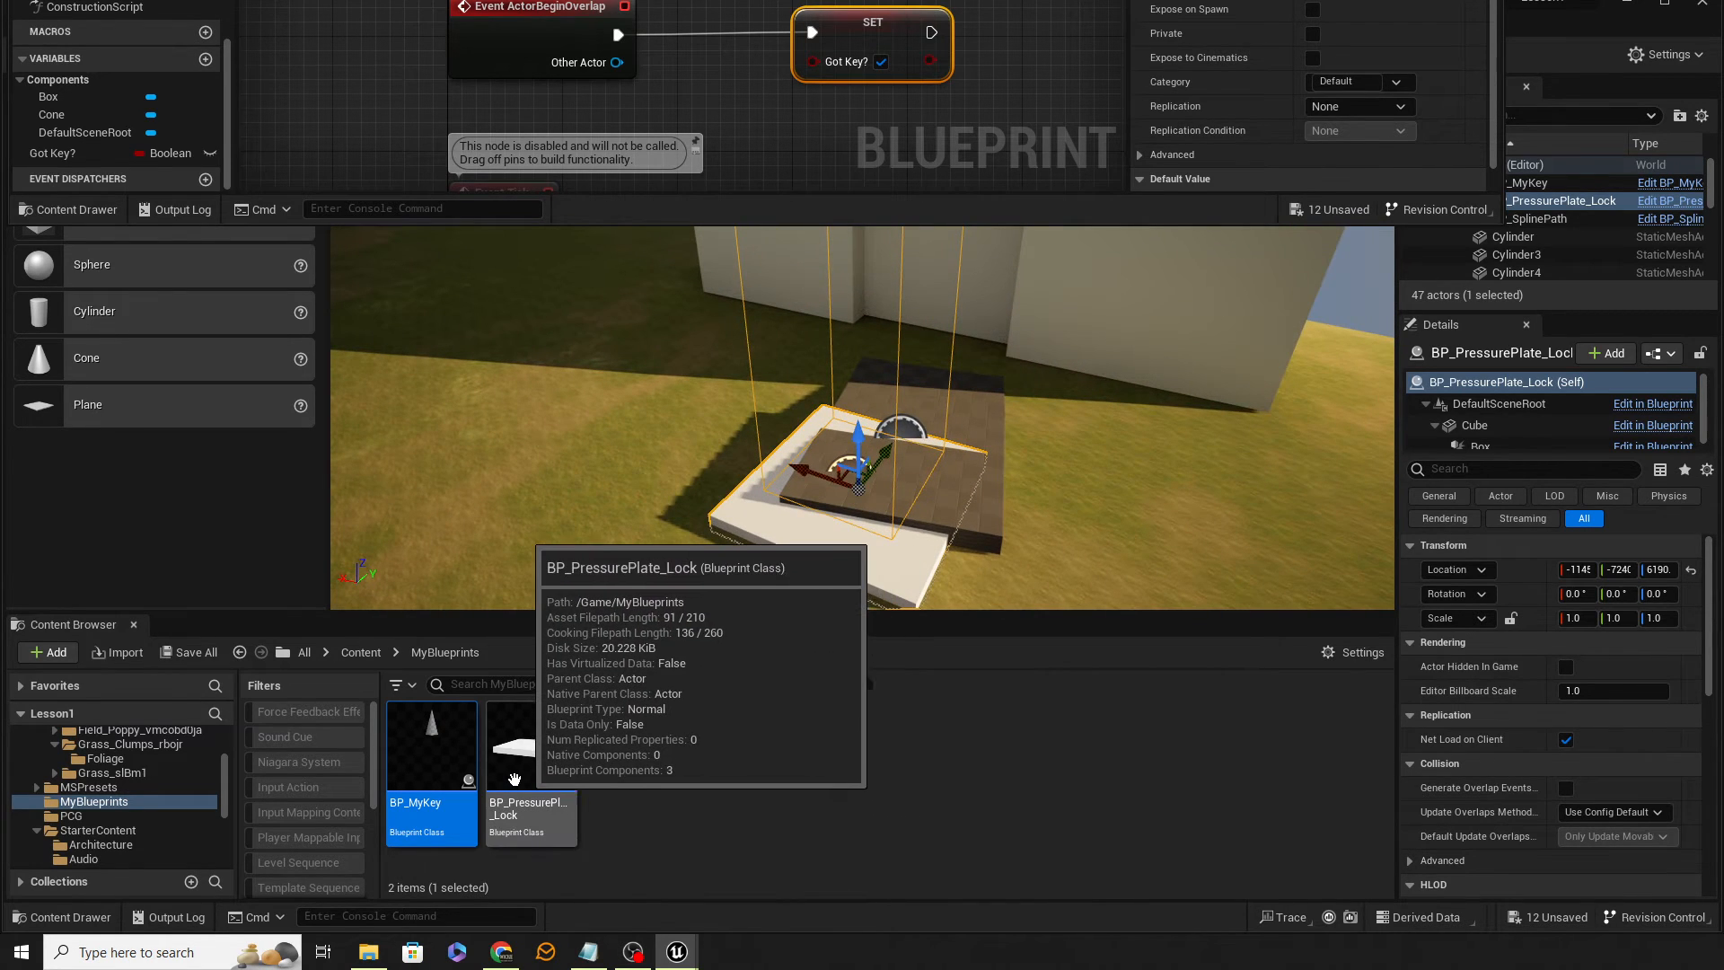
pyautogui.doubleClick(530, 750)
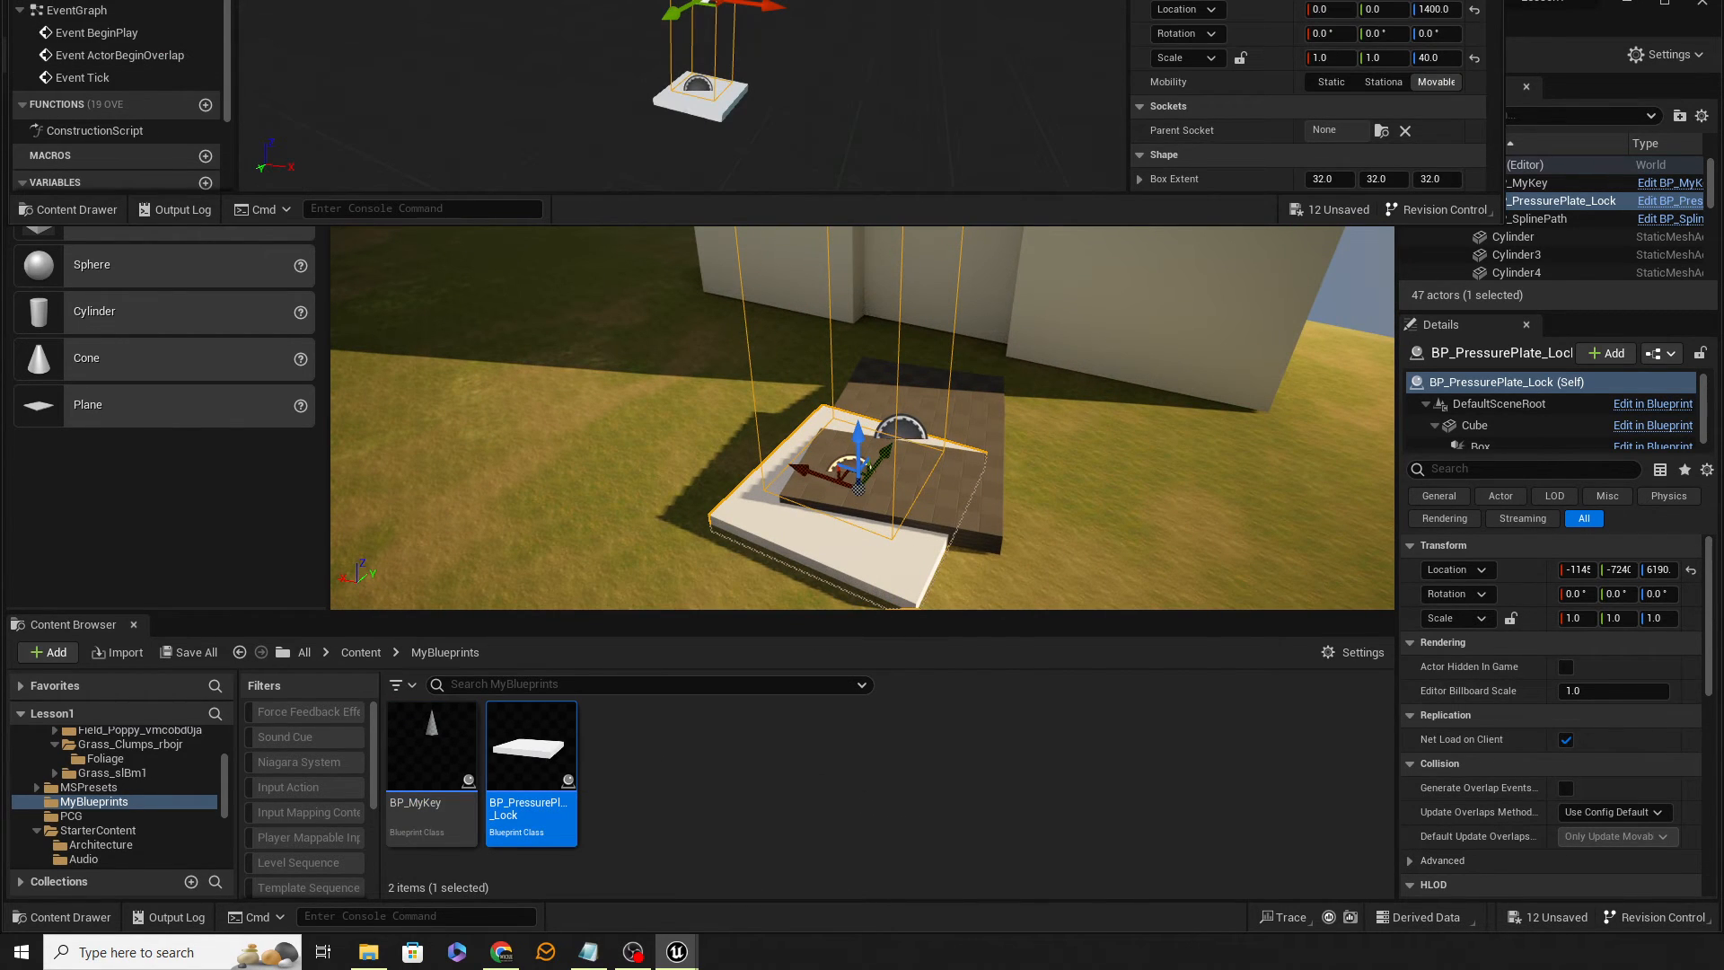
pyautogui.moveTo(843, 0); pyautogui.dragTo(1008, 56)
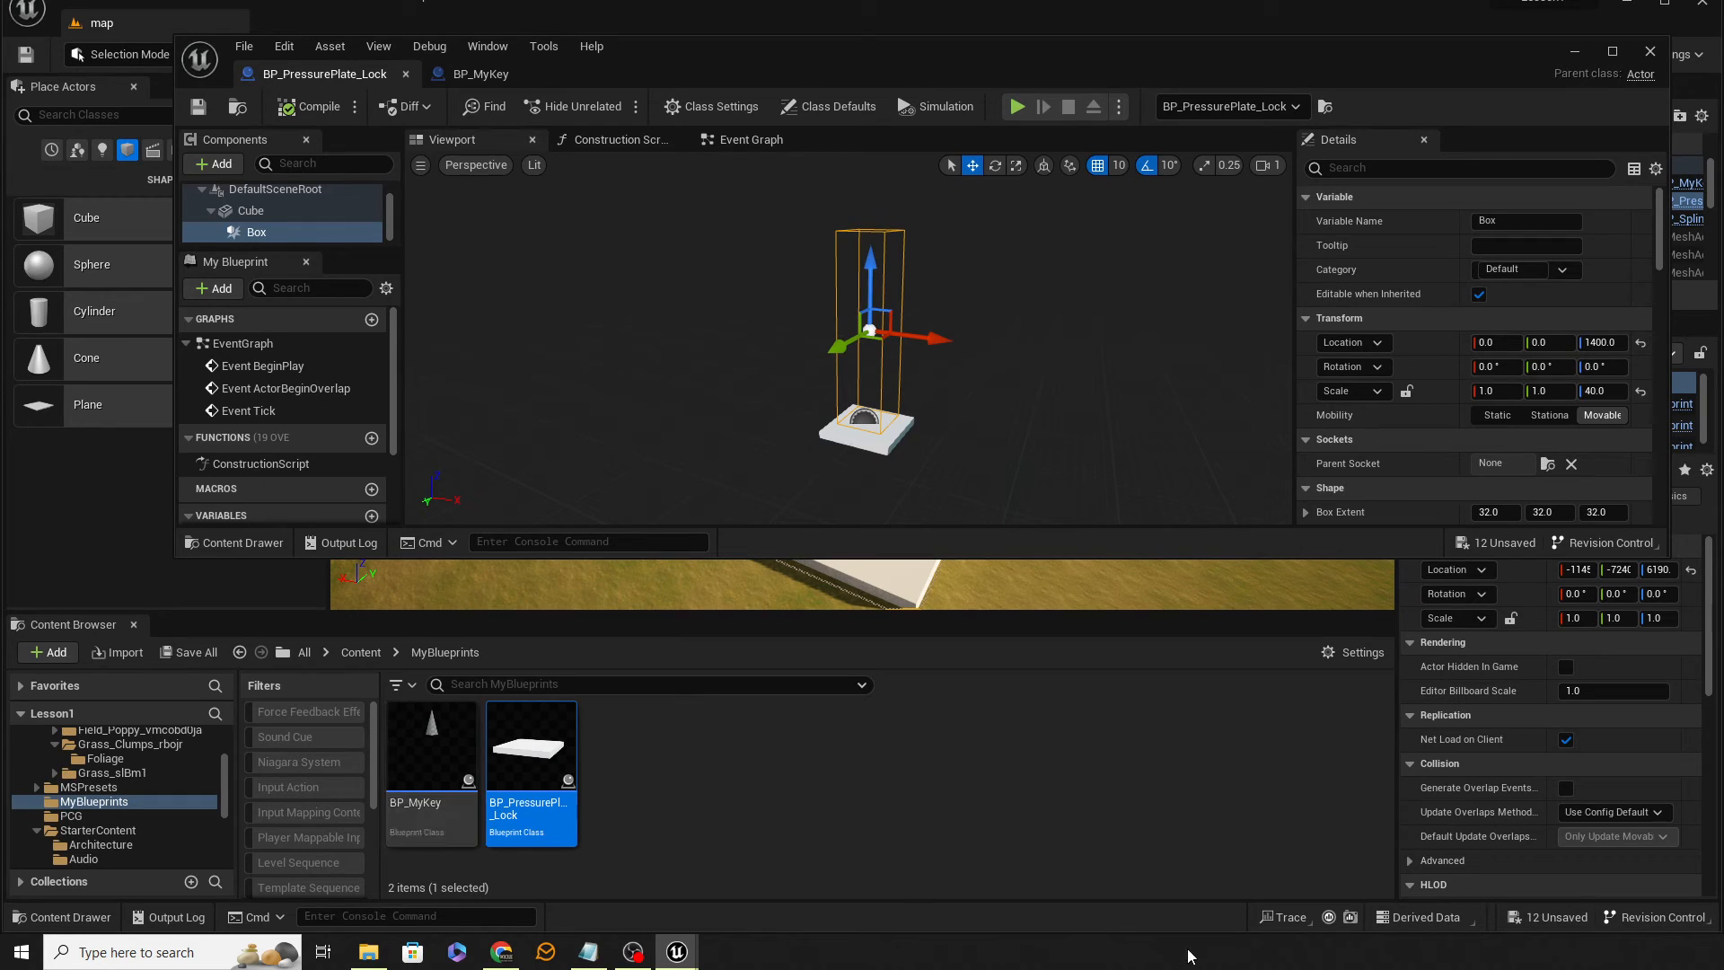
# Add a new variable named "KeyCheck" to BP_PressurePlate_Lock
pyautogui.moveTo(1016, 446); pyautogui.dragTo(933, 406)
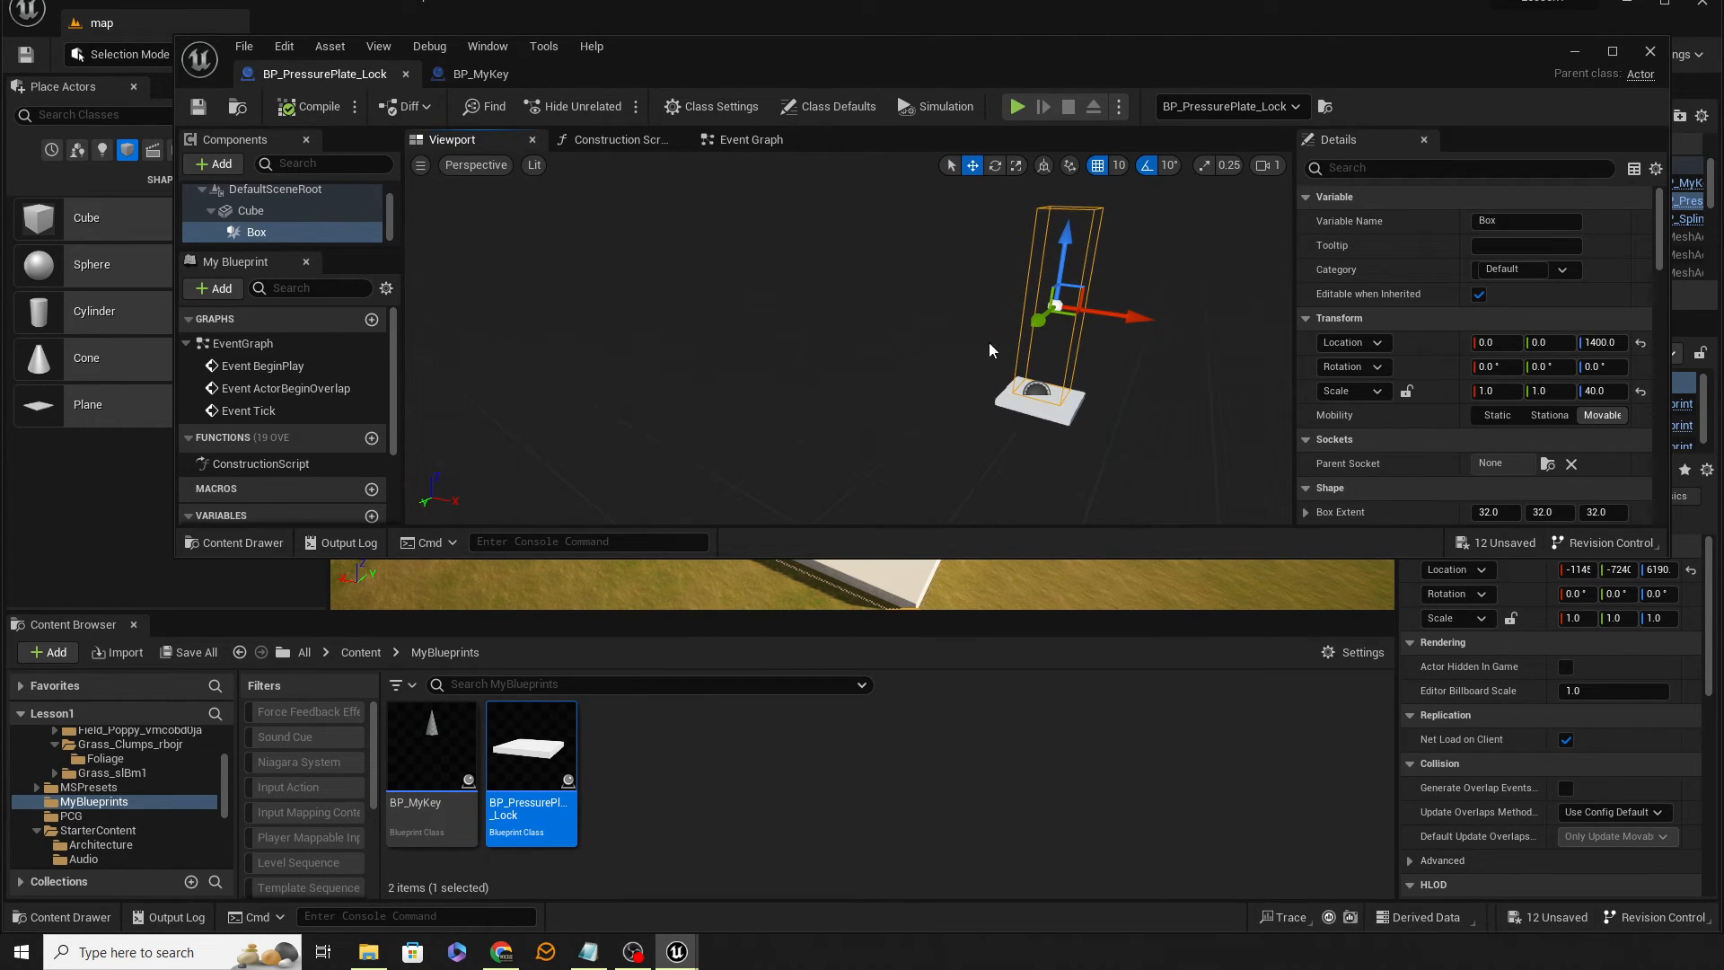
pyautogui.scroll(-3, 257, 489)
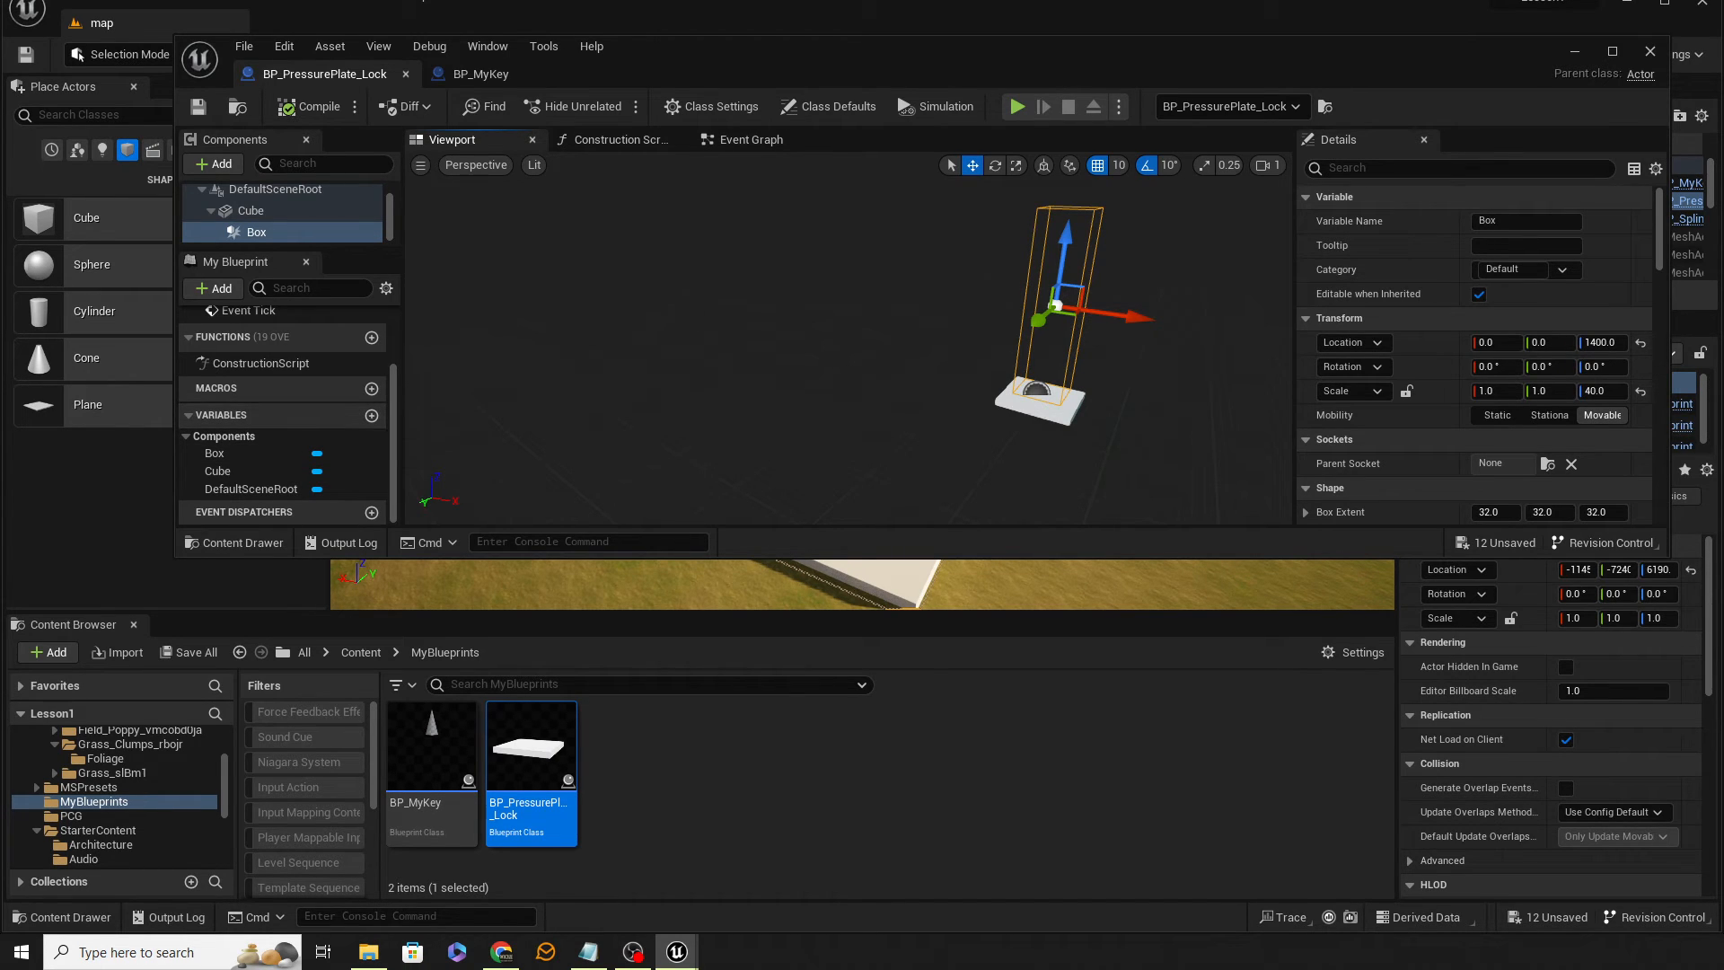
pyautogui.click(371, 415)
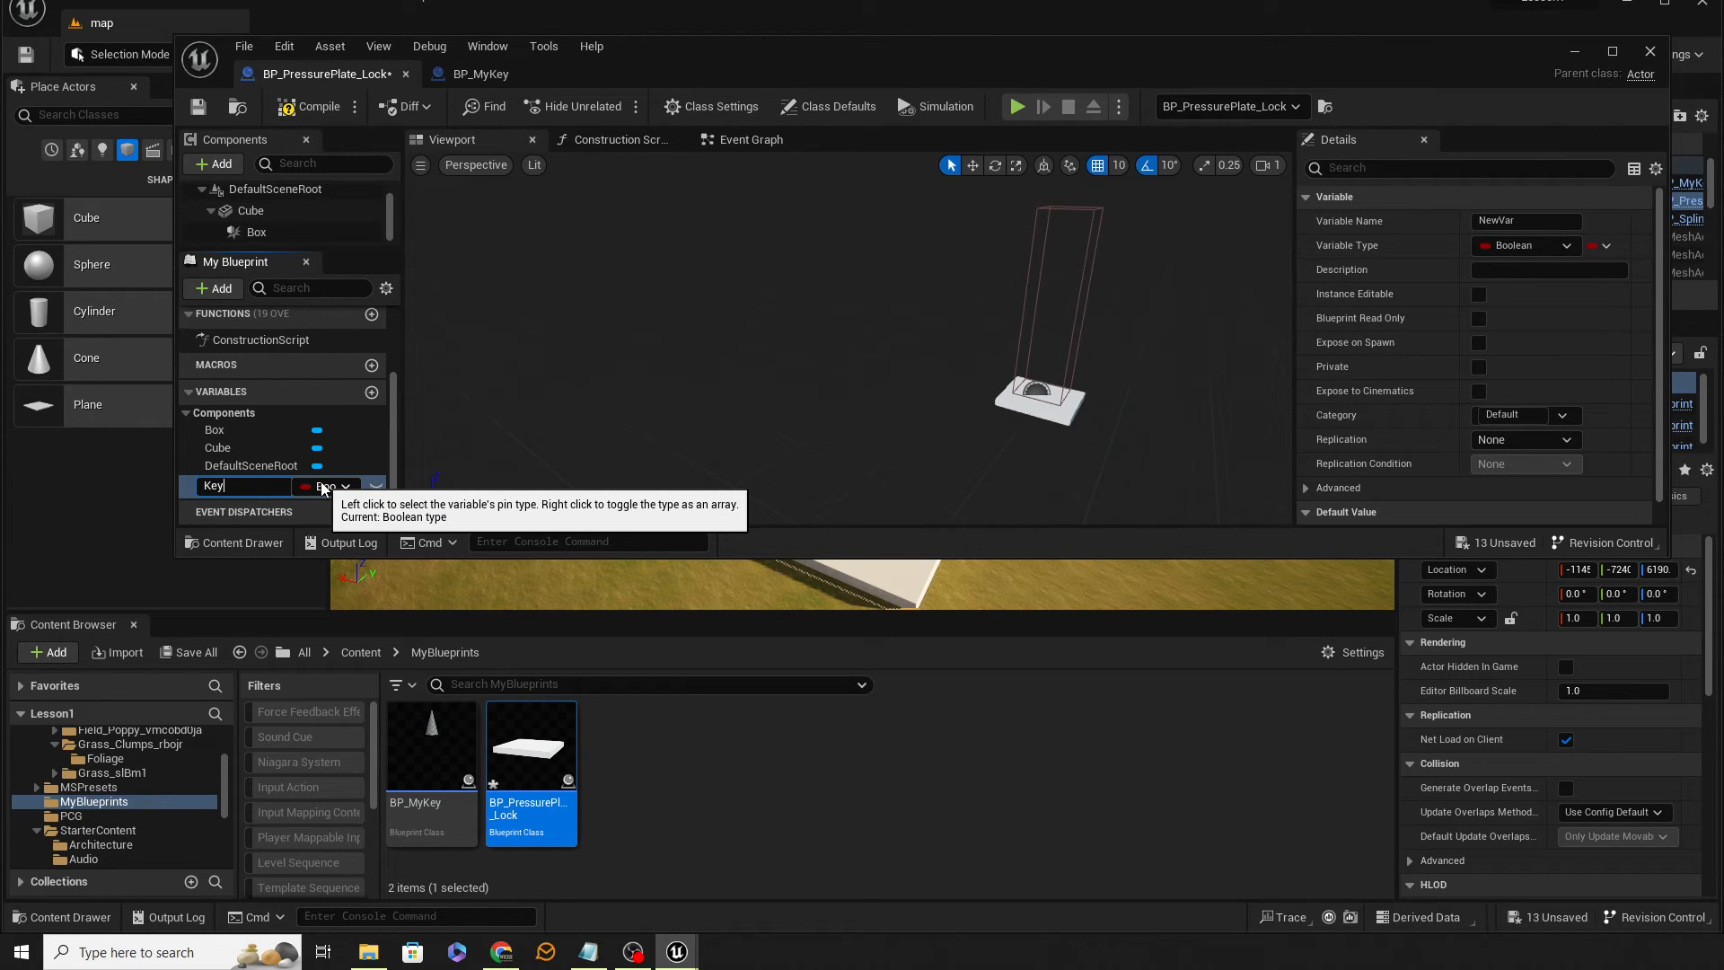
pyautogui.press('Return')
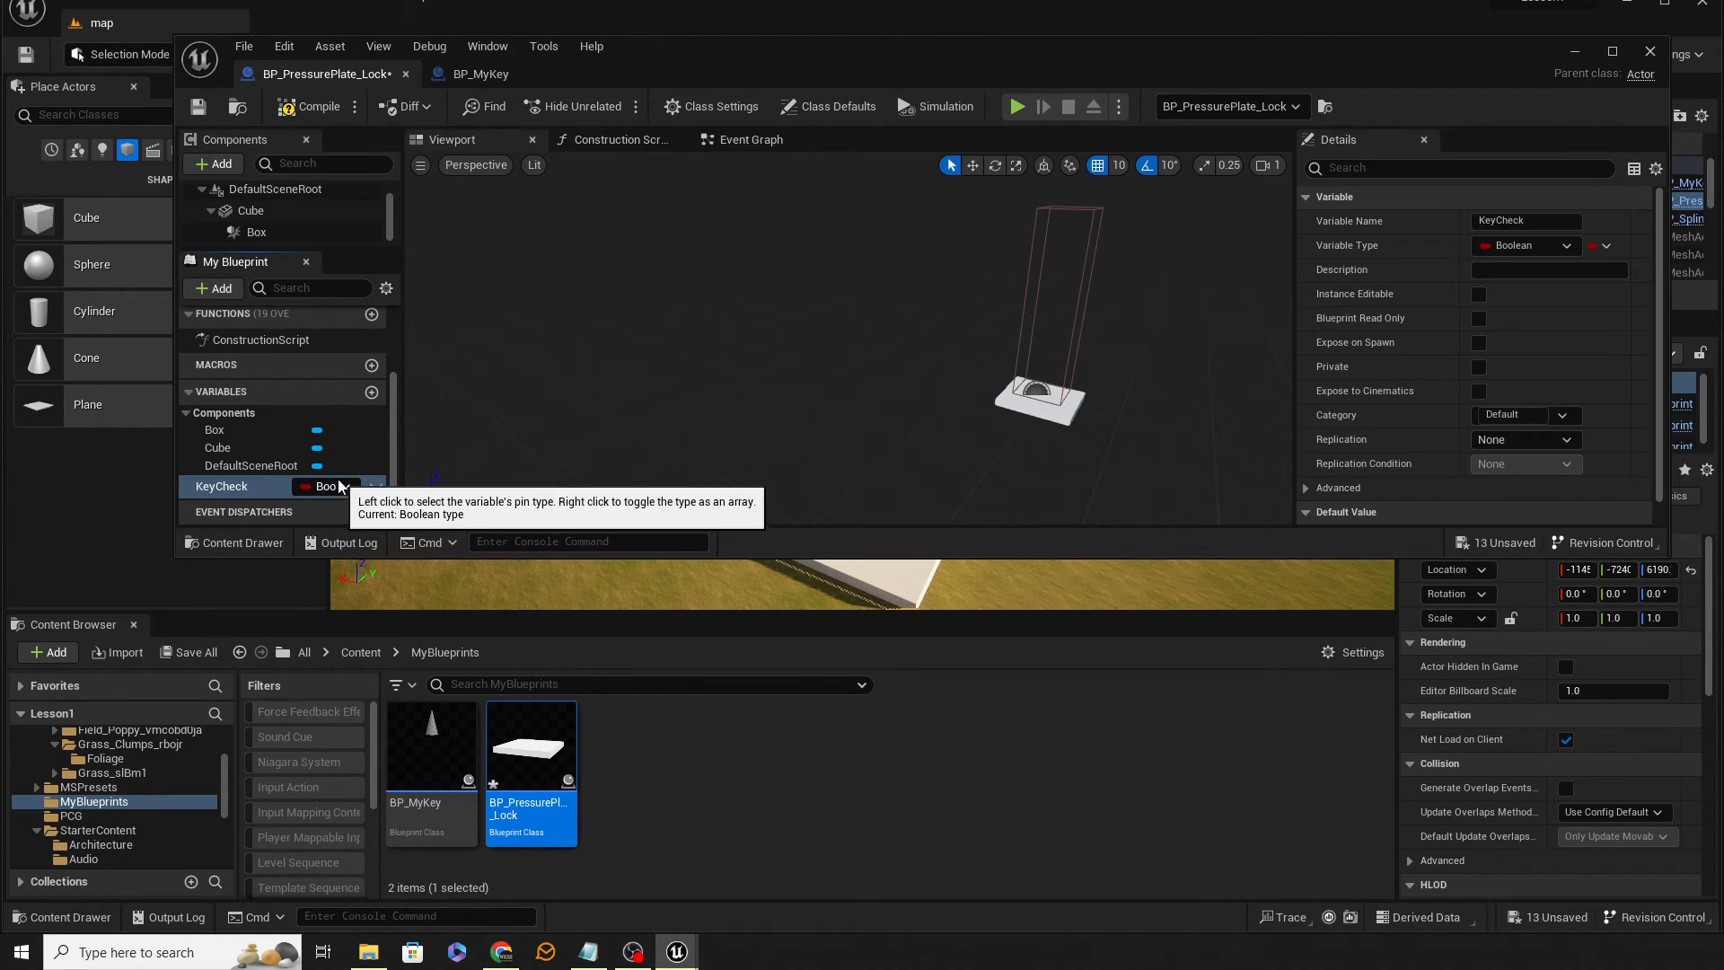
pyautogui.click(335, 492)
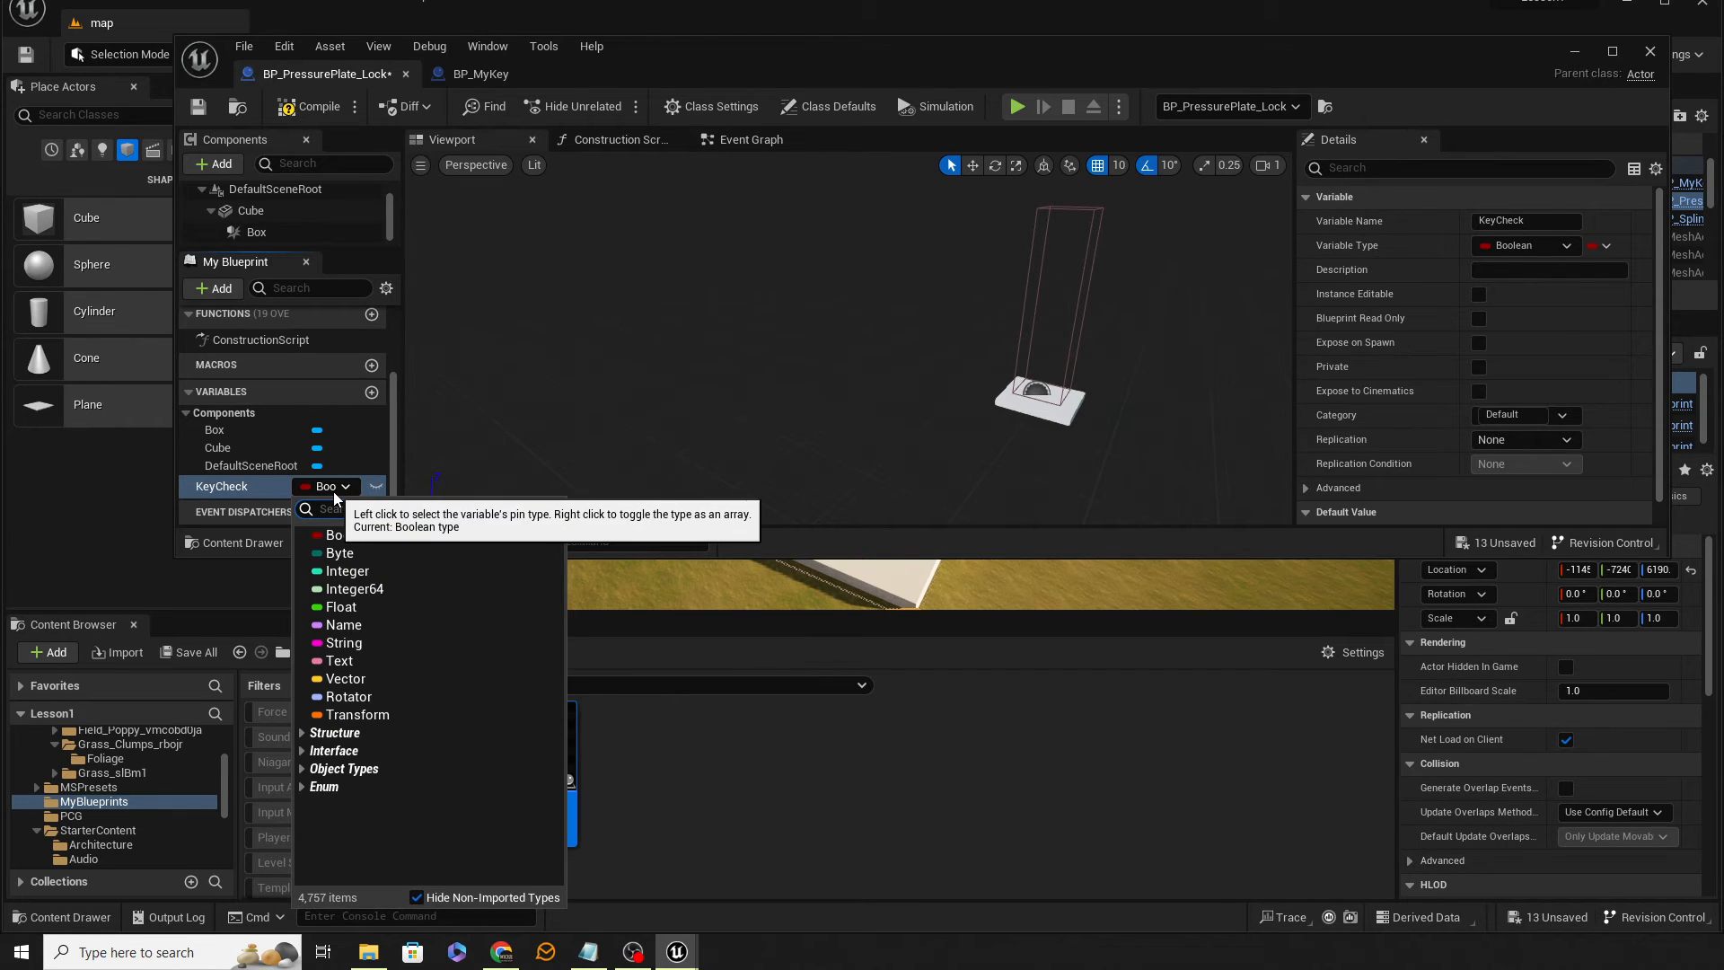
pyautogui.write('bp')
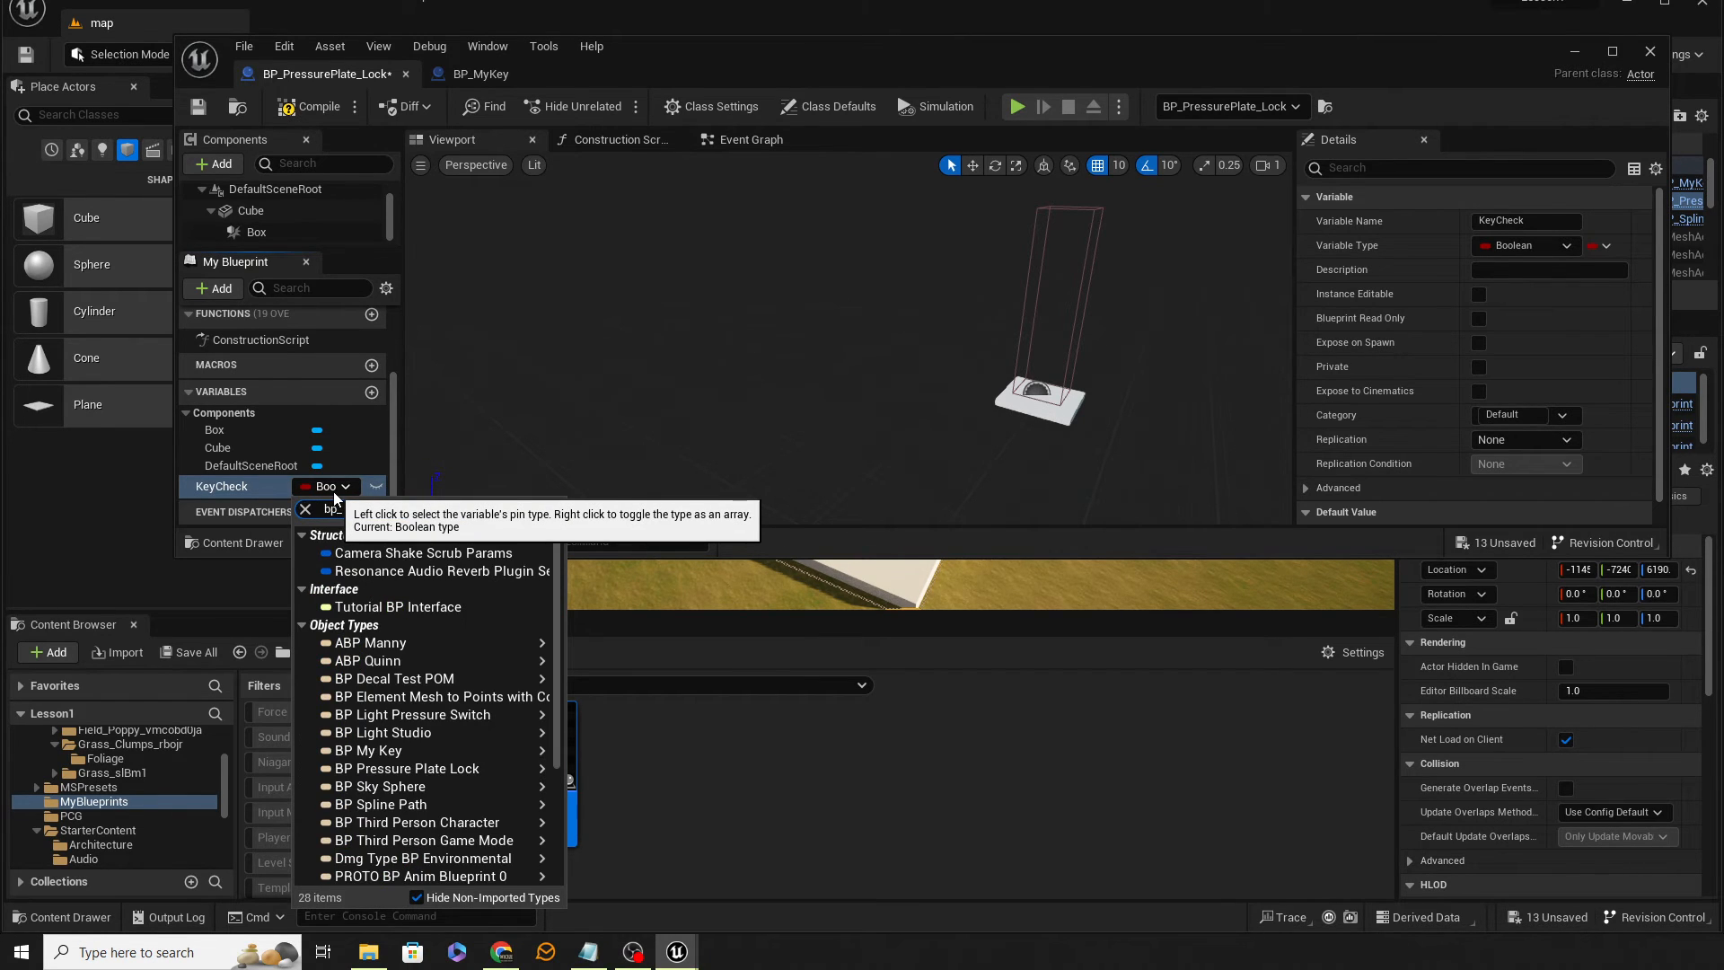
pyautogui.write('_key')
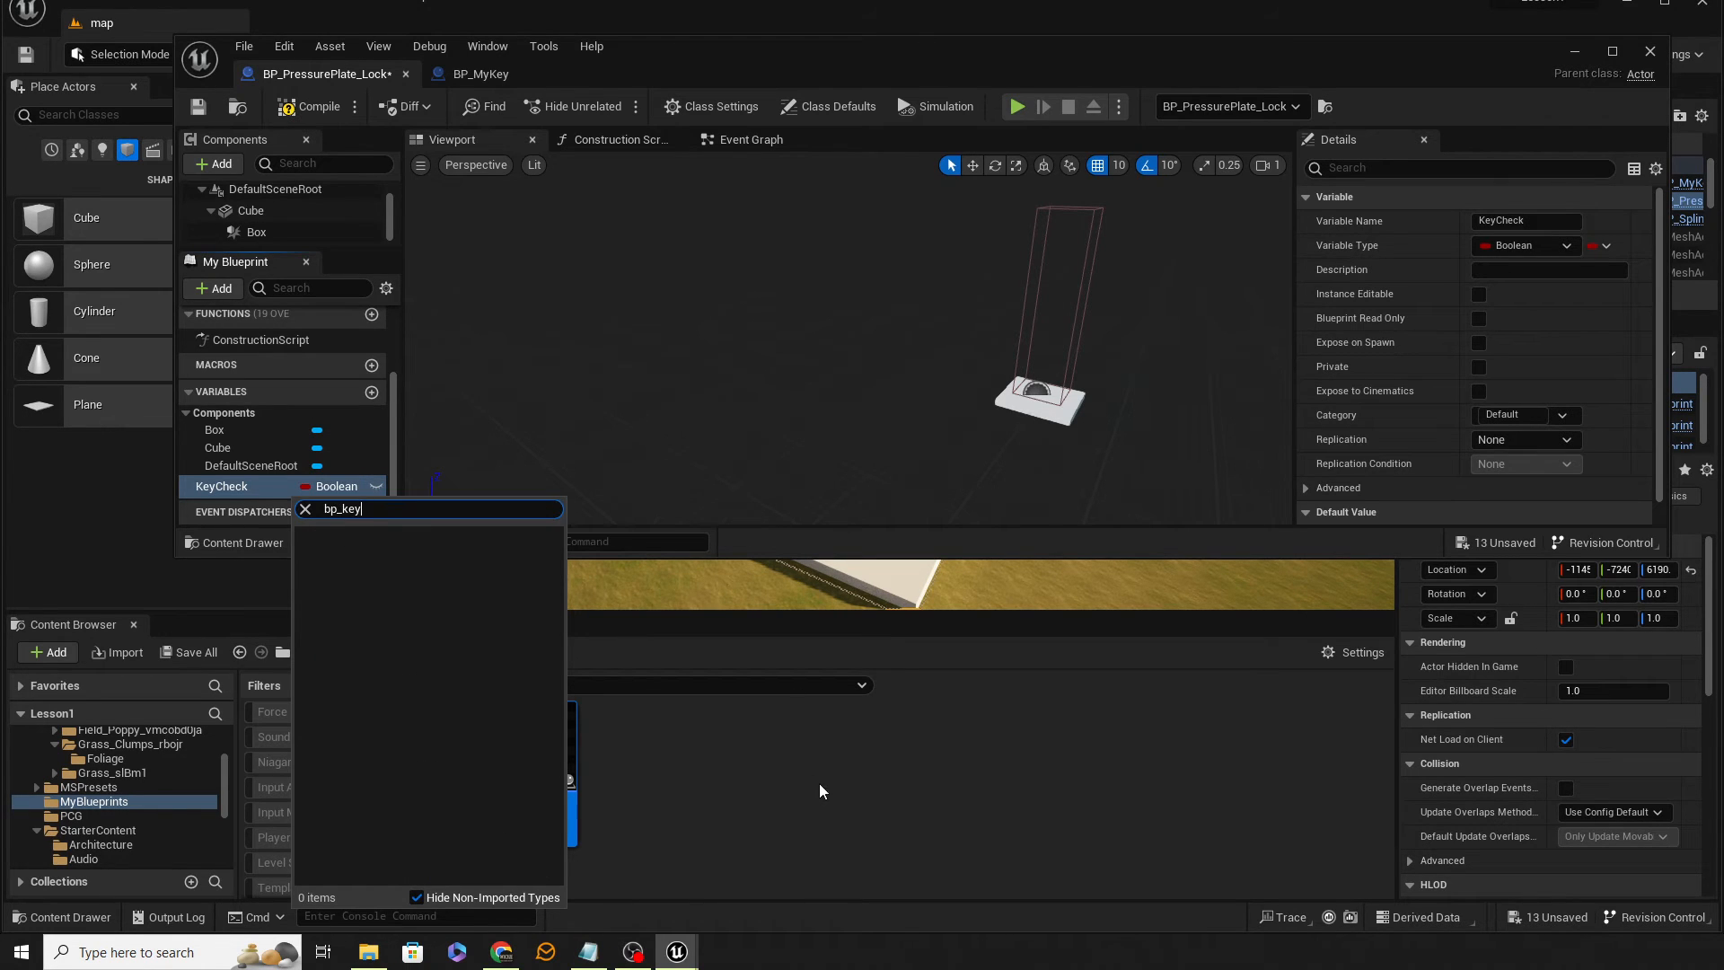
pyautogui.click(819, 789)
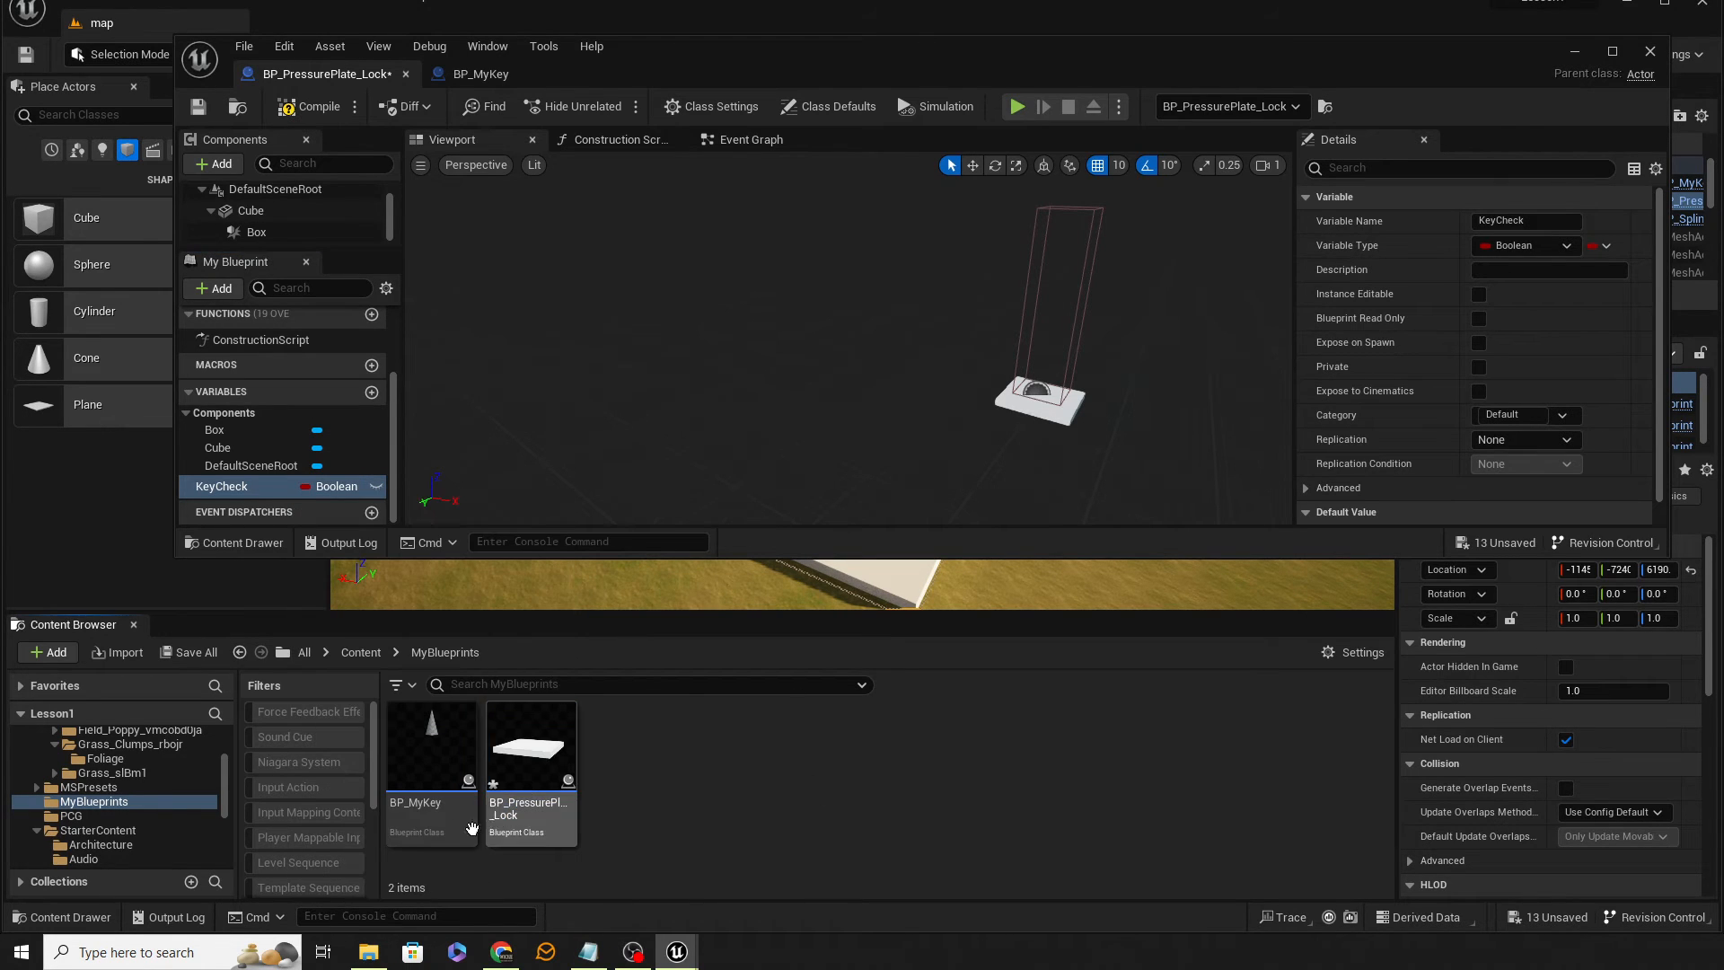
# Set KeyCheck's type to BP My Key object reference, make it instance editable, and compile and save the blueprint
pyautogui.click(336, 489)
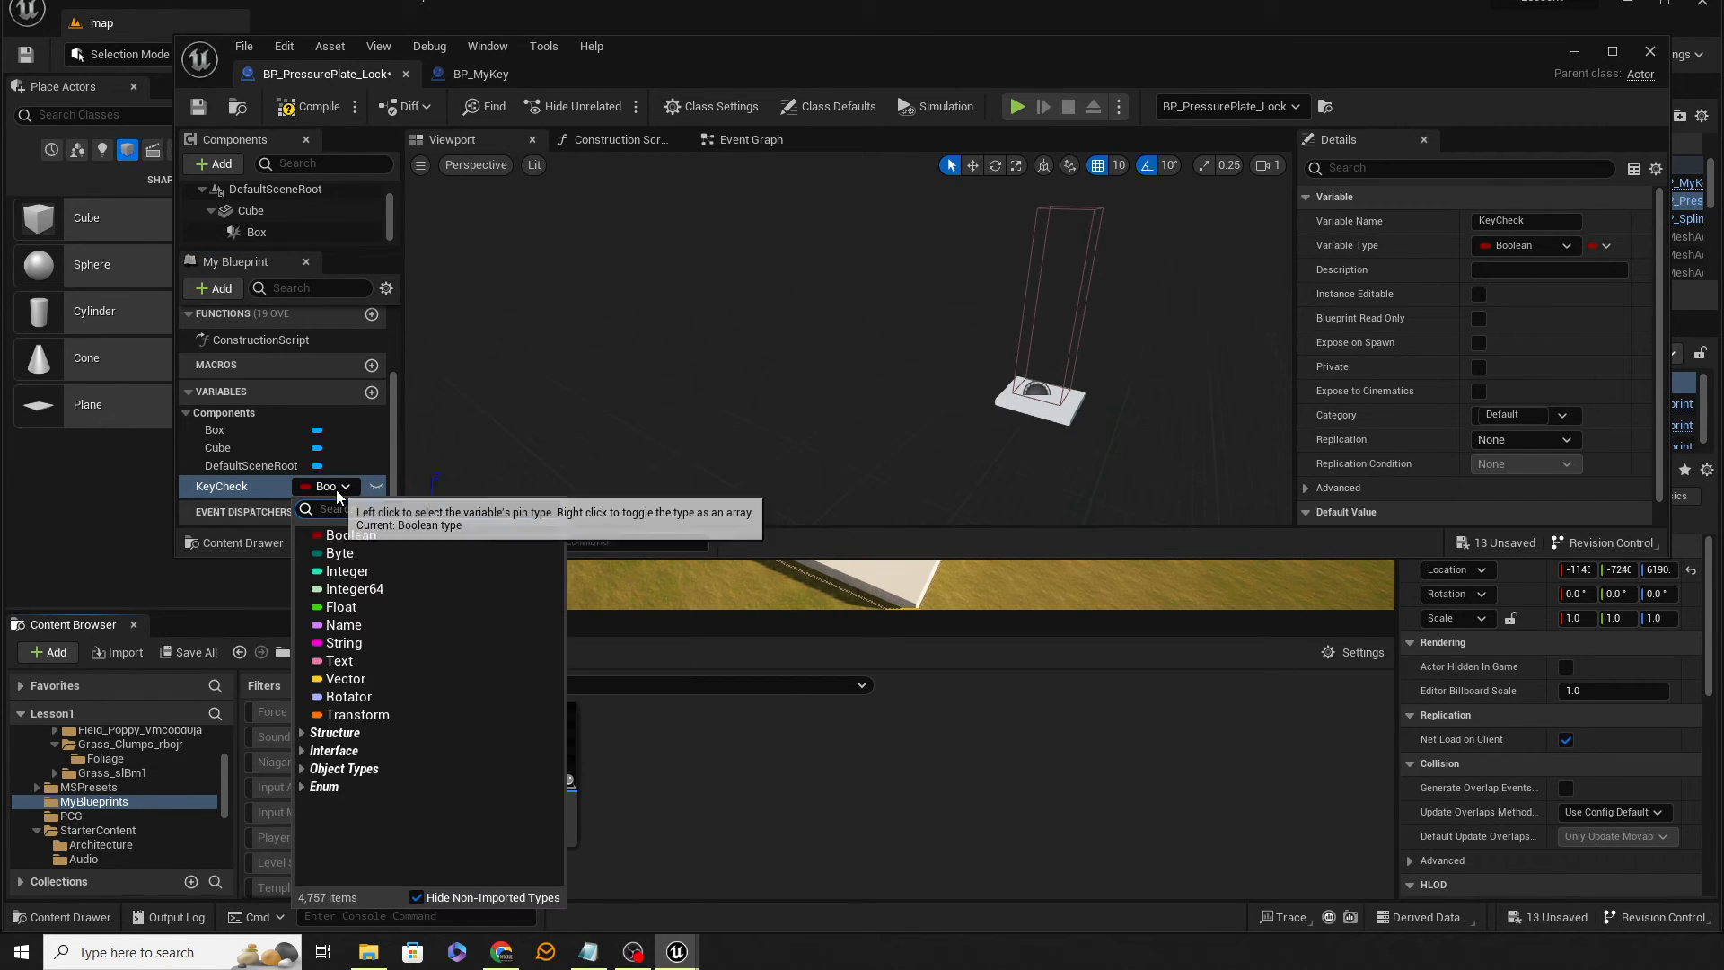
pyautogui.write('bp_my')
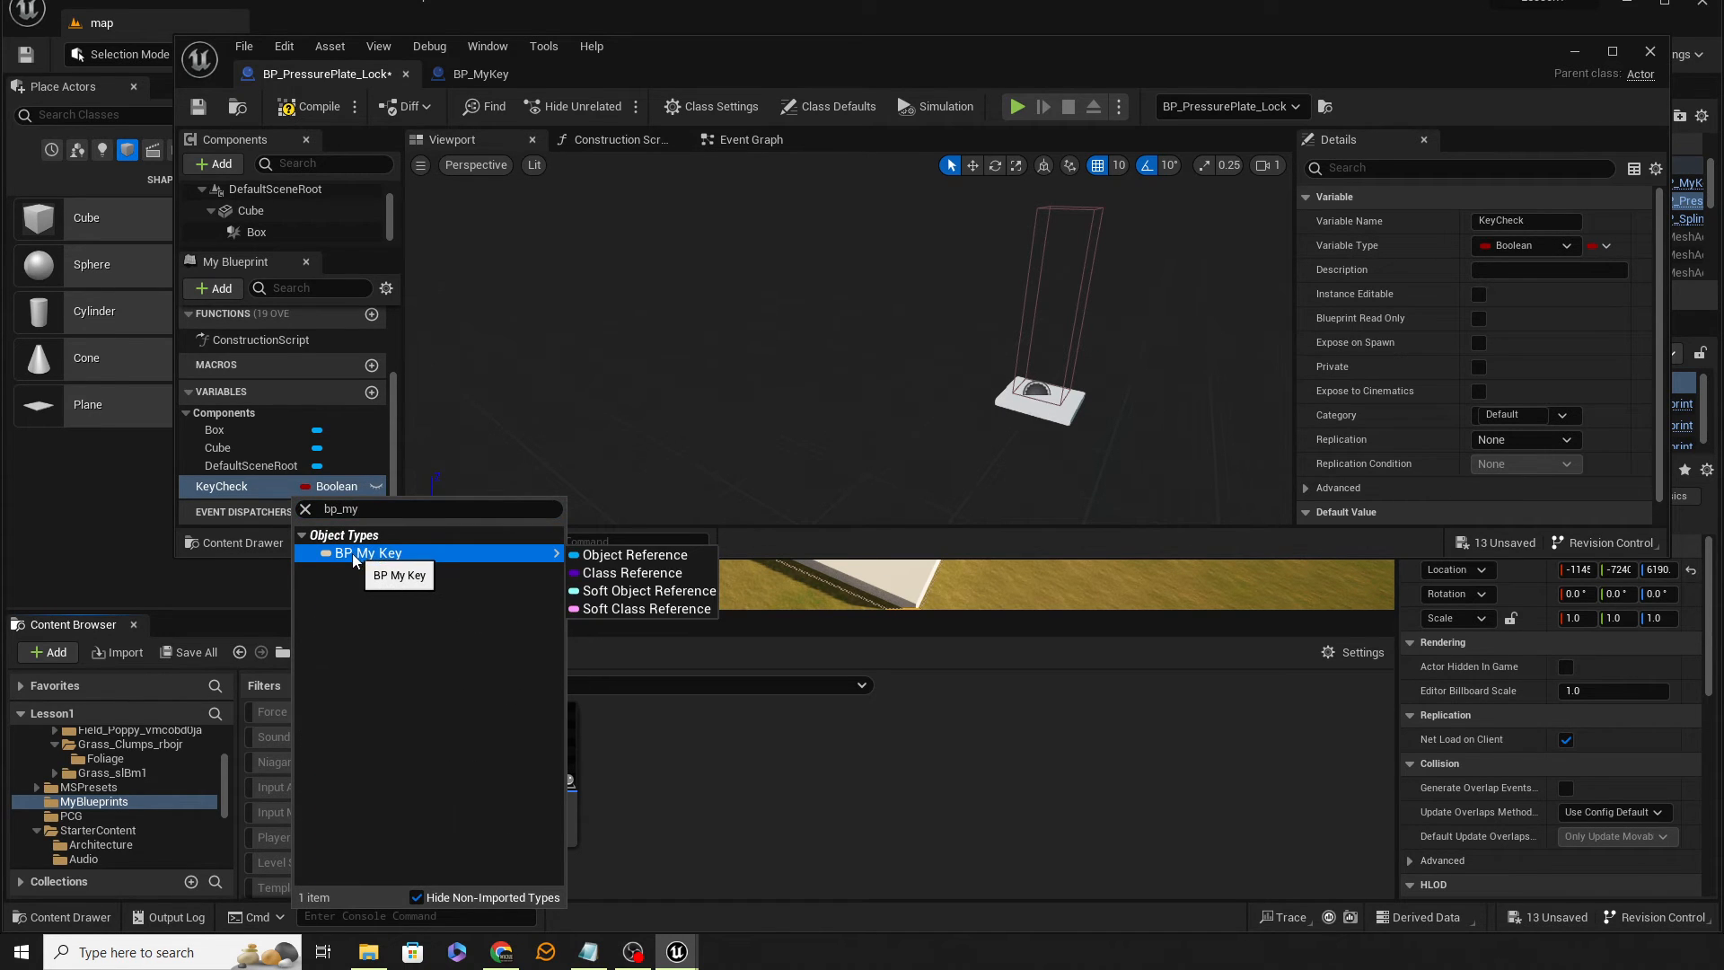
pyautogui.click(355, 555)
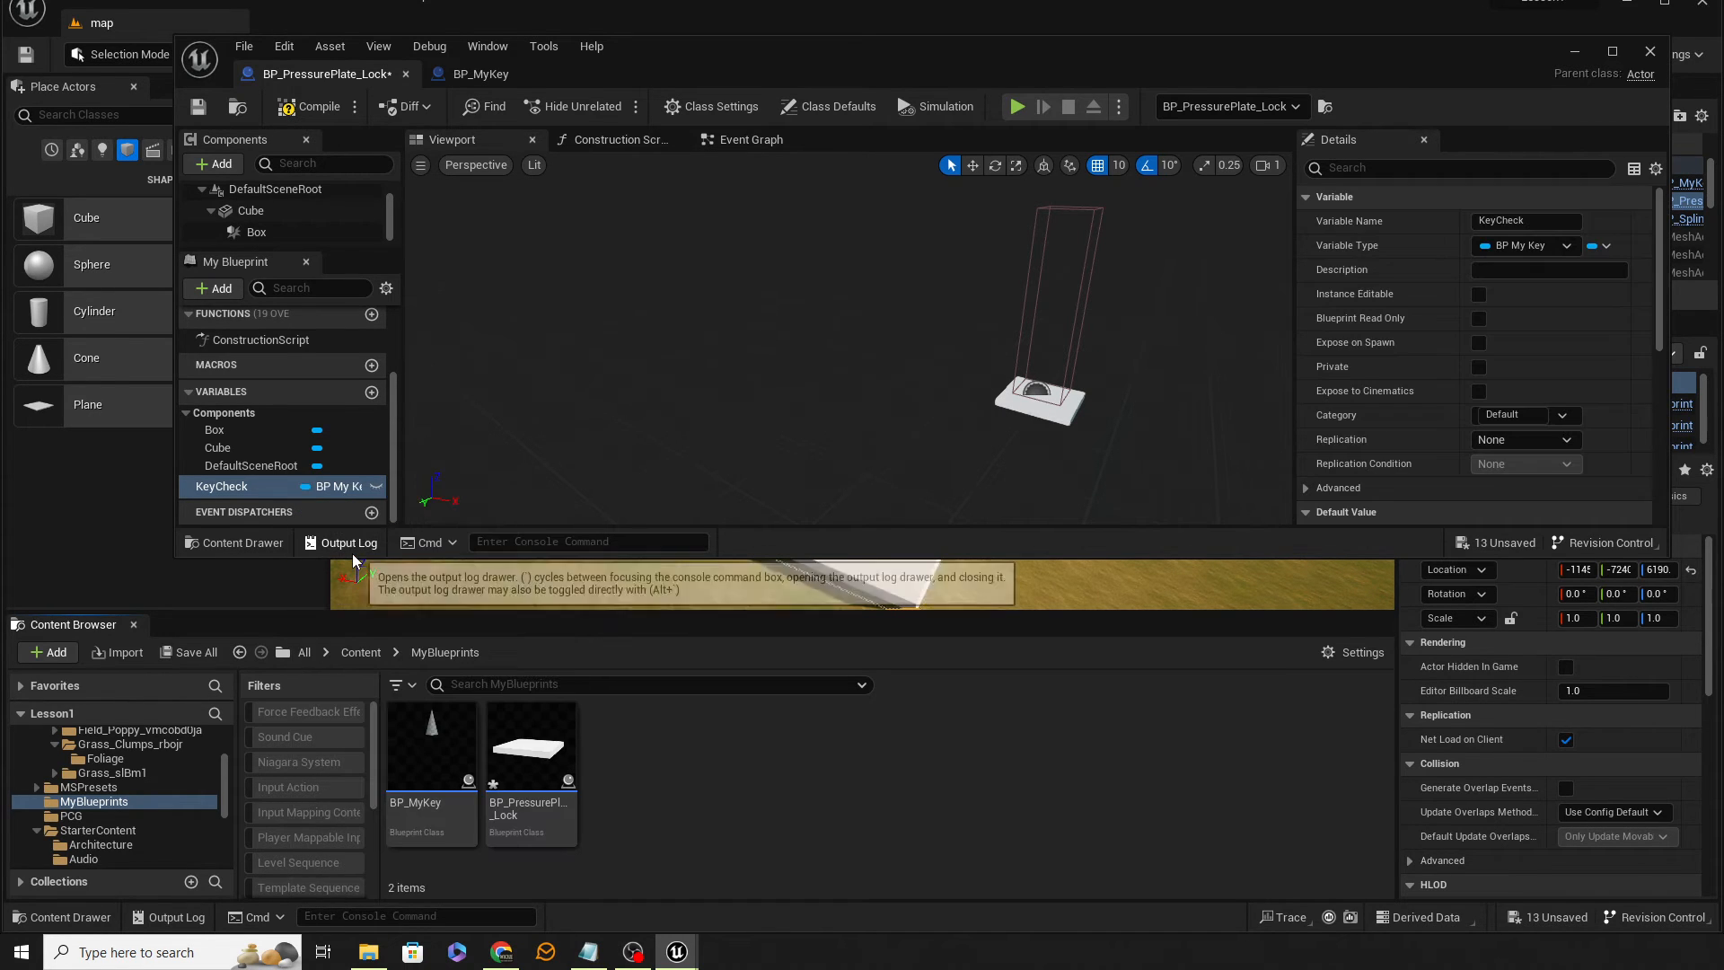
pyautogui.click(375, 487)
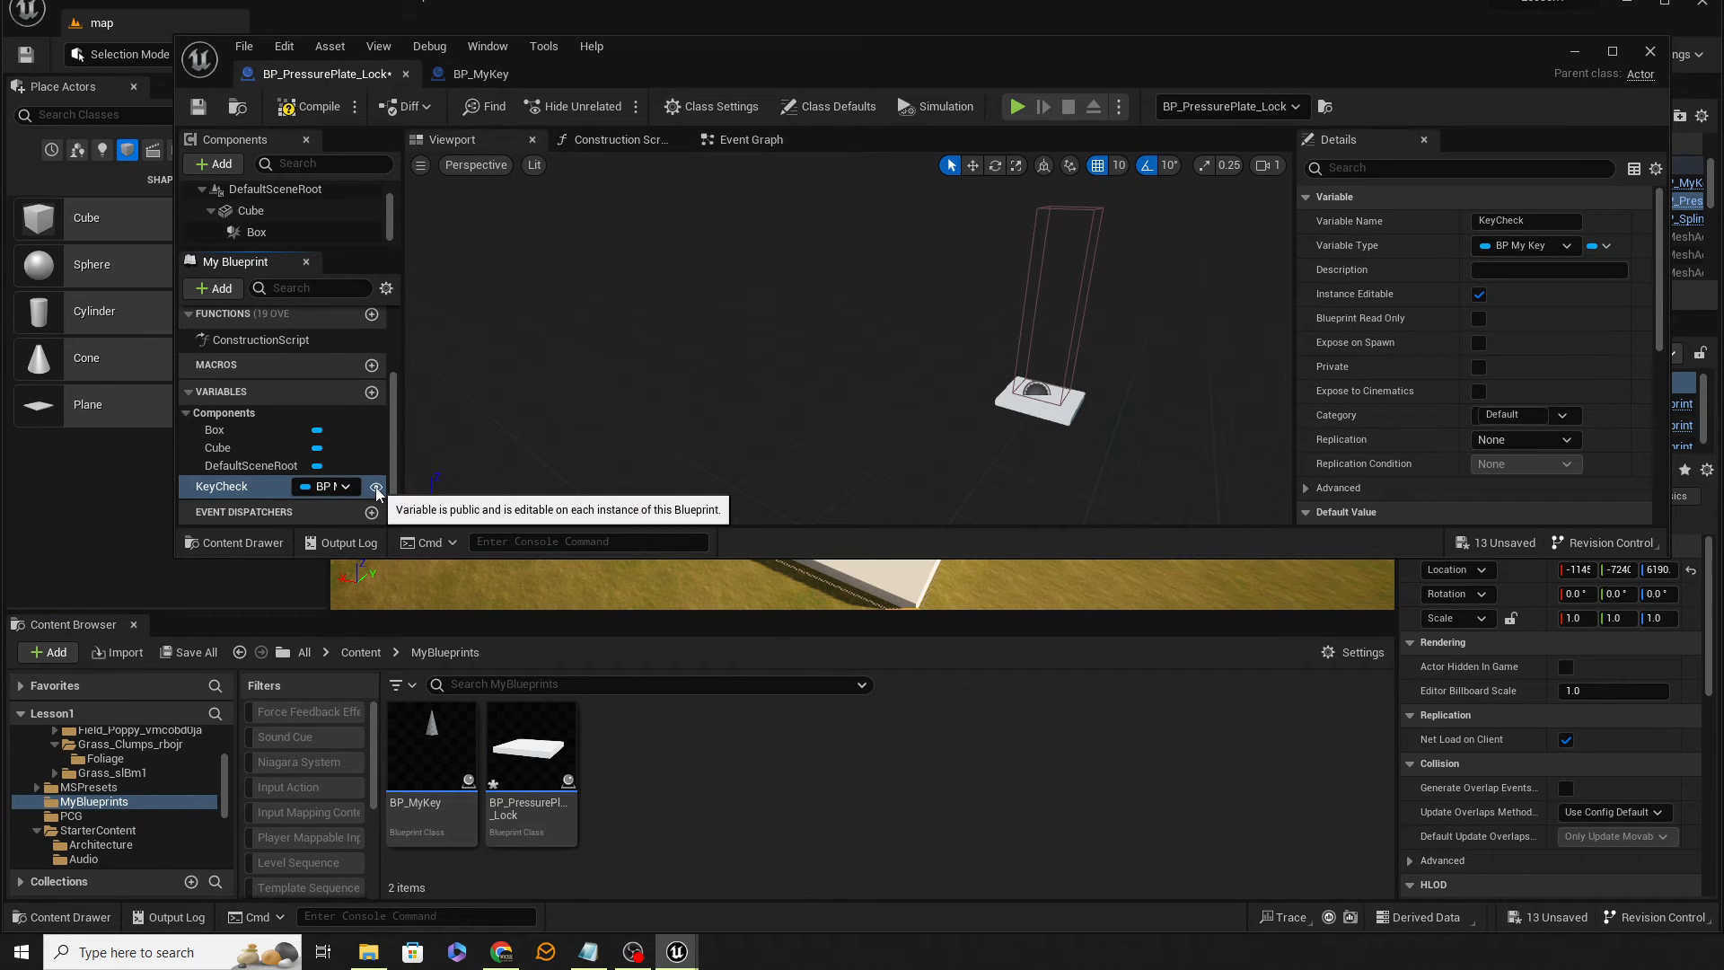
pyautogui.click(302, 109)
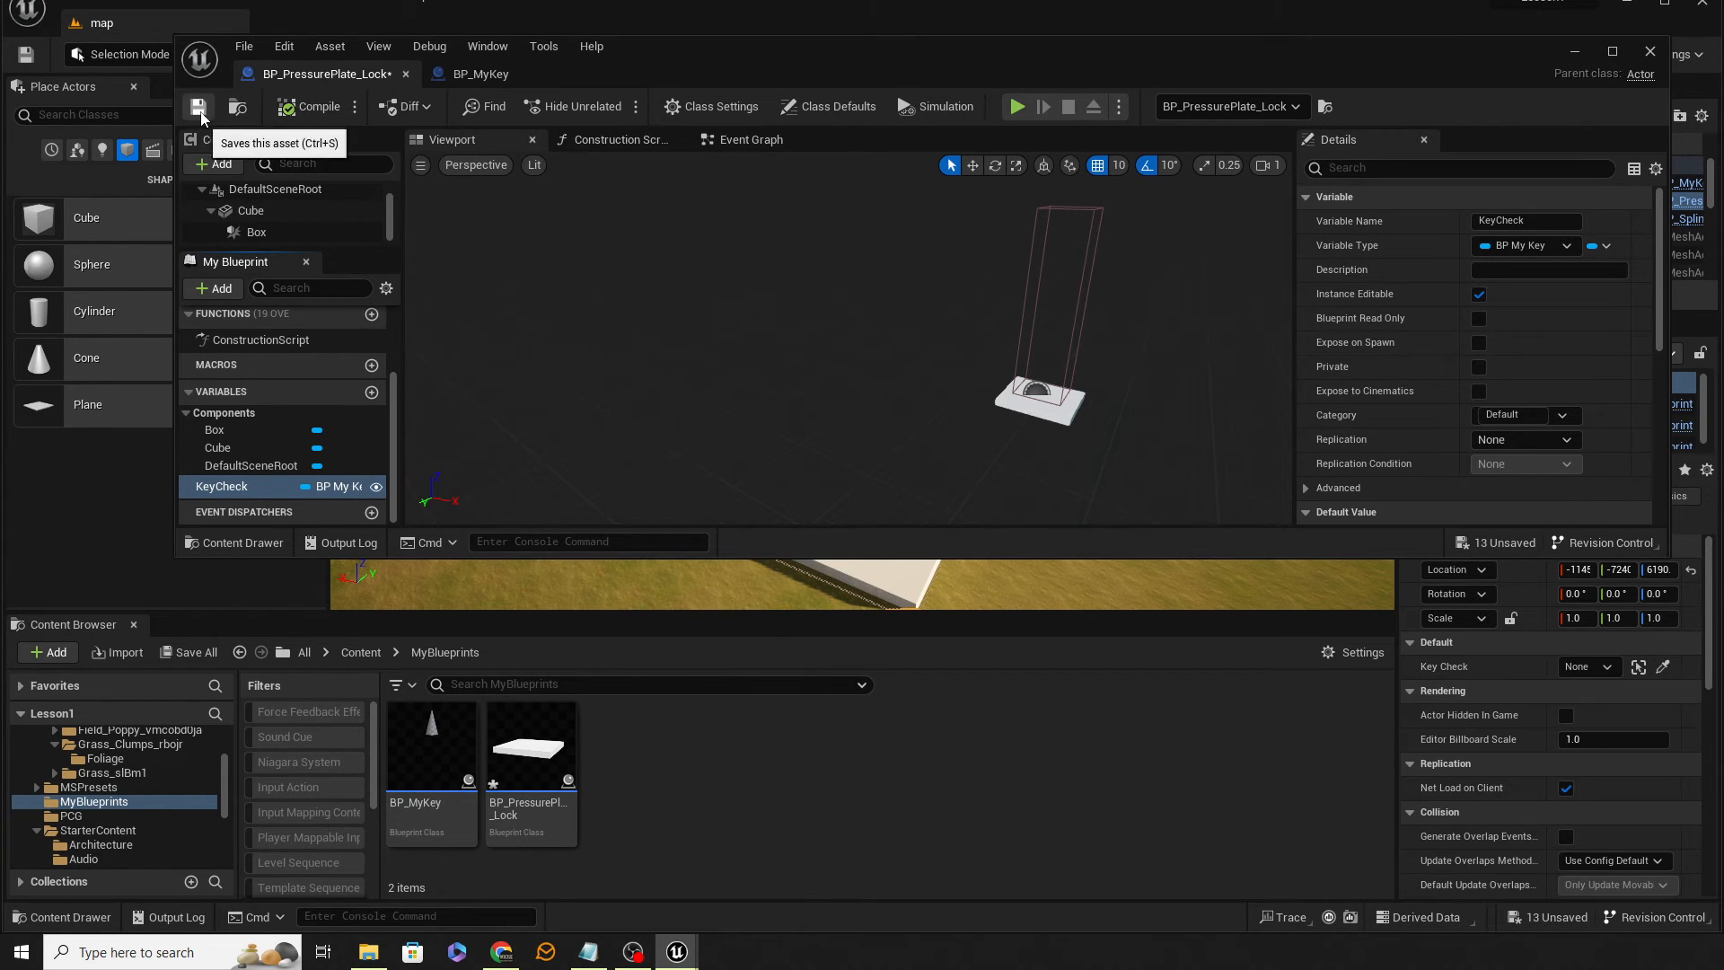
# Assign the level's BP_MyKey actor to the Key Check property of the placed BP_PressurePlate_Lock
pyautogui.moveTo(665, 52); pyautogui.dragTo(1723, 138)
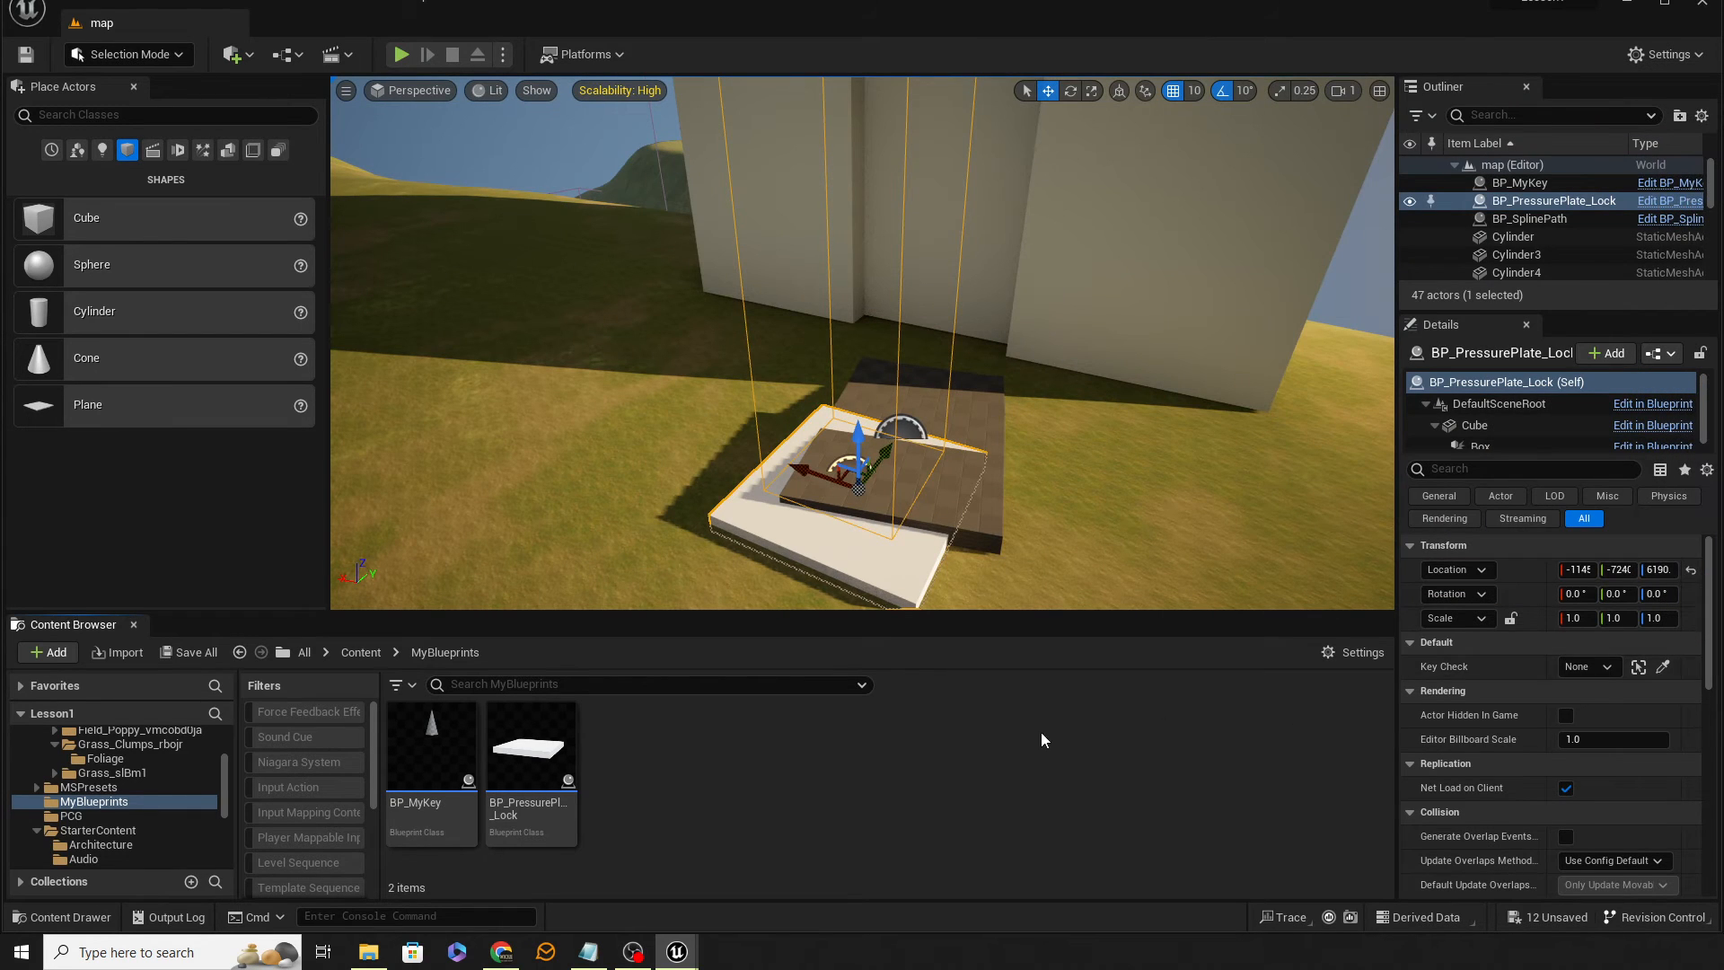
pyautogui.click(1586, 666)
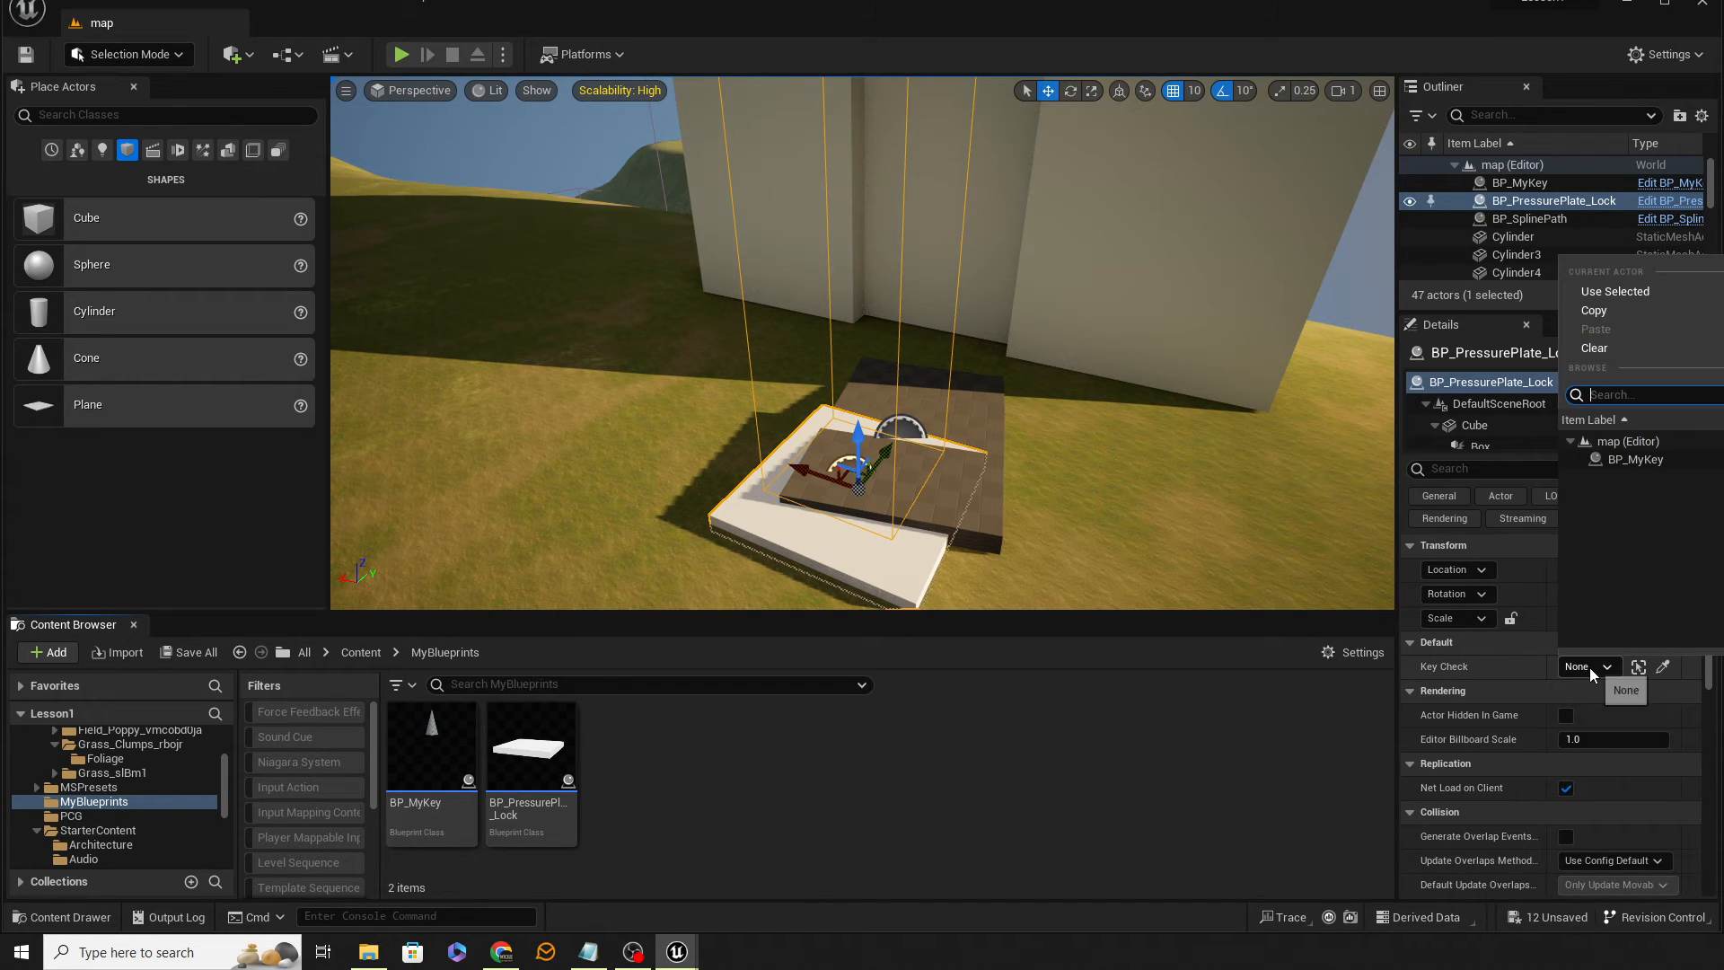
pyautogui.click(1635, 459)
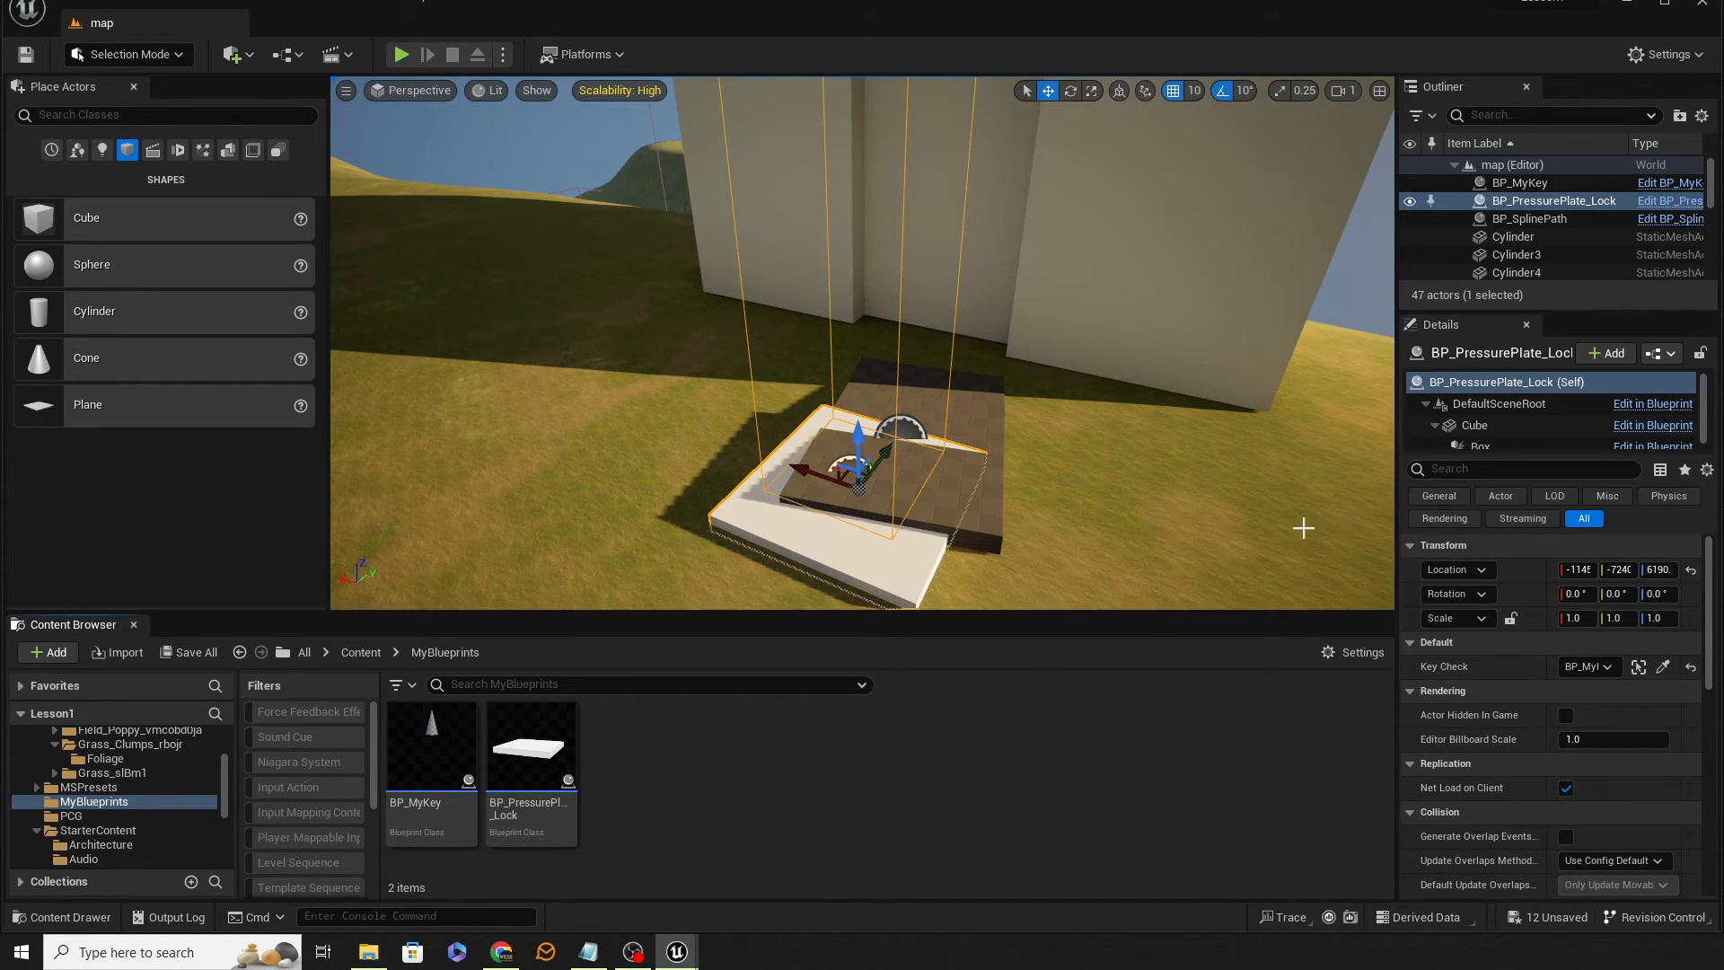
pyautogui.moveTo(1013, 372); pyautogui.dragTo(727, 382, button='right')
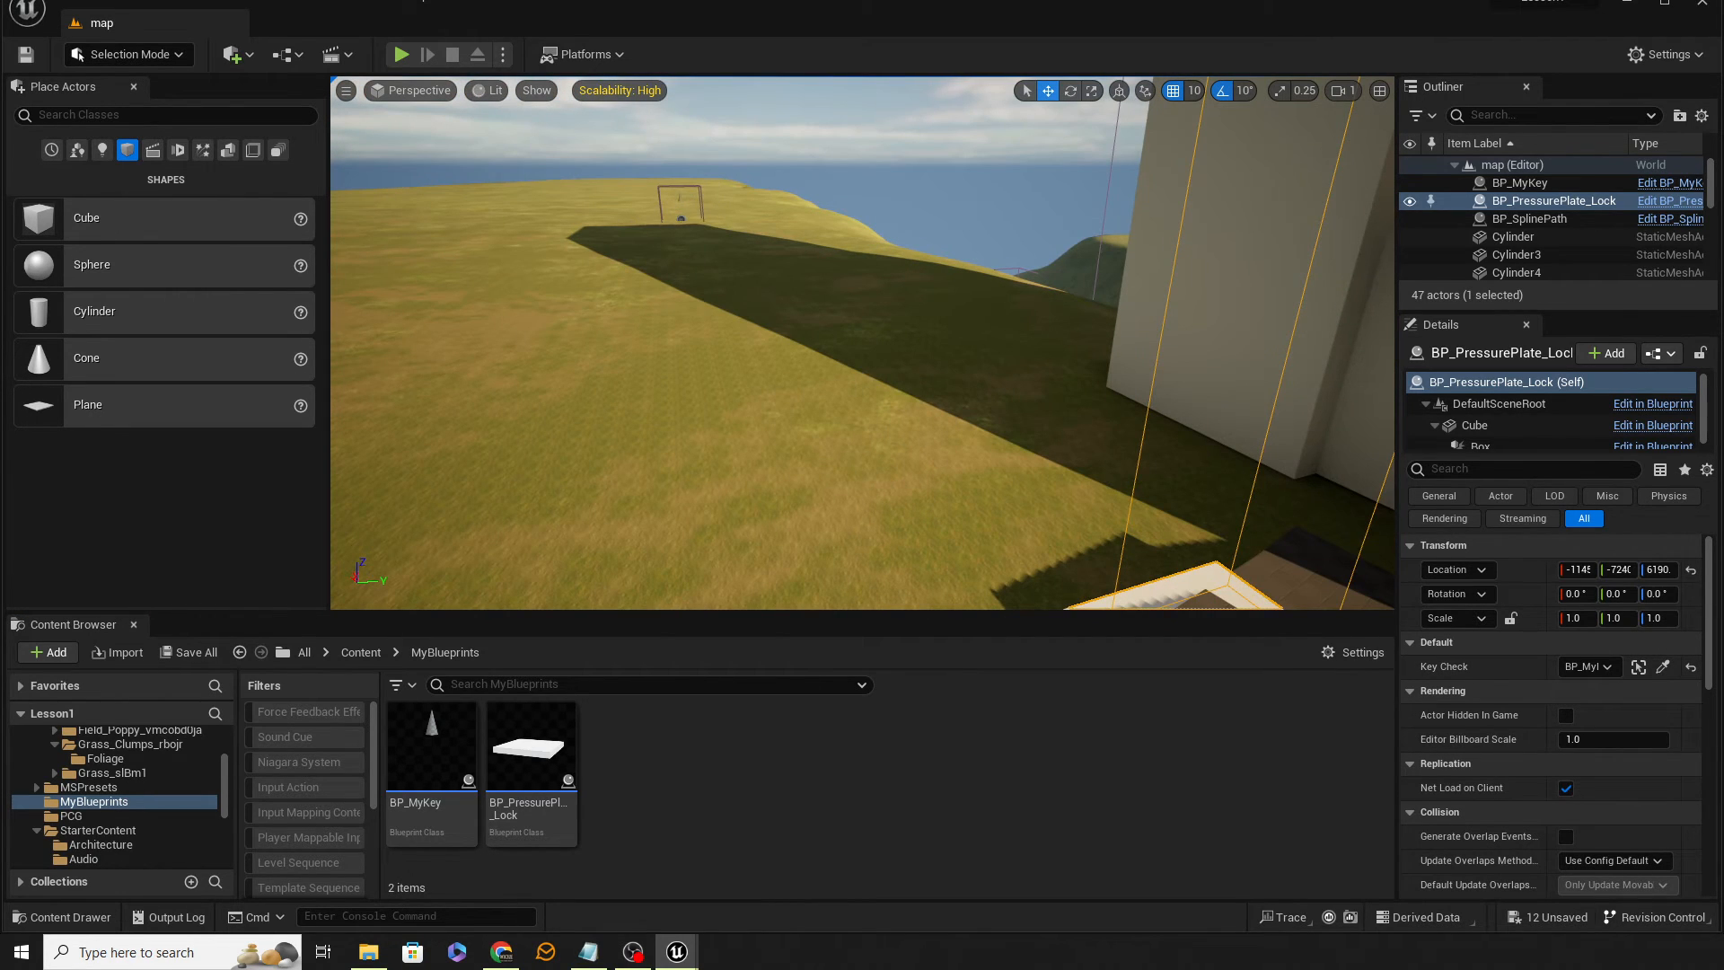
# Delete the Event BeginPlay and Event Tick nodes from the BP_PressurePlate_Lock Event Graph, keeping Event ActorBeginOverlap
pyautogui.moveTo(1723, 134); pyautogui.dragTo(732, 298)
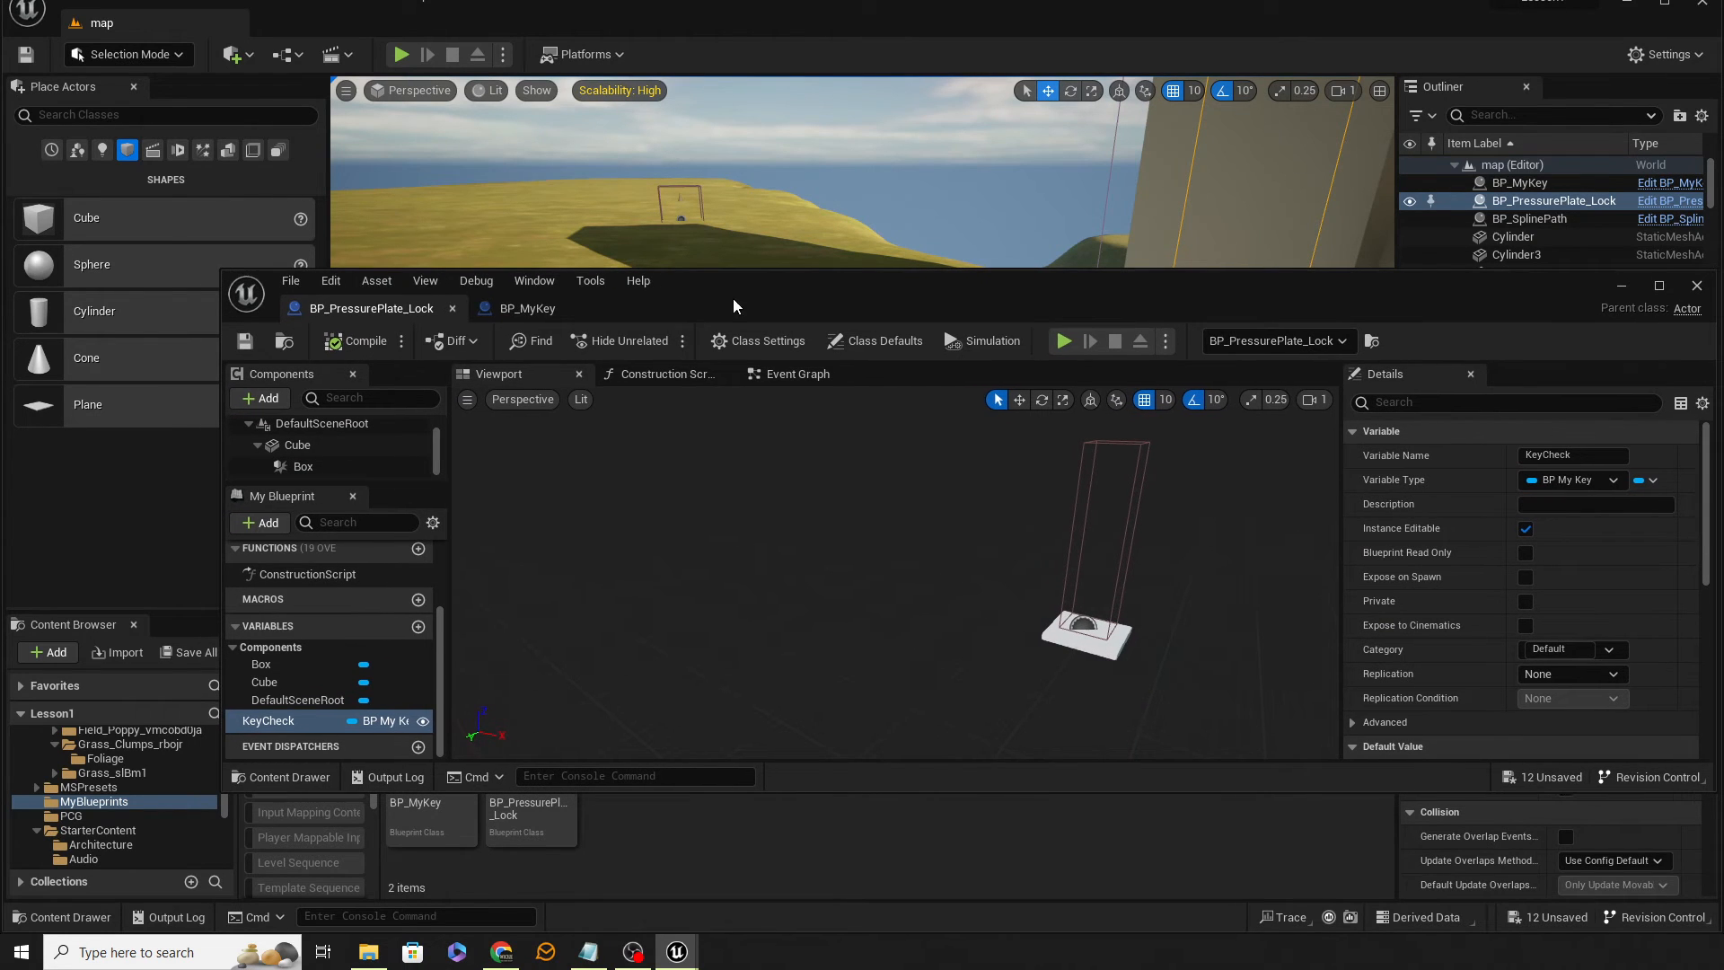
pyautogui.click(780, 374)
pyautogui.scroll(-3, 536, 611)
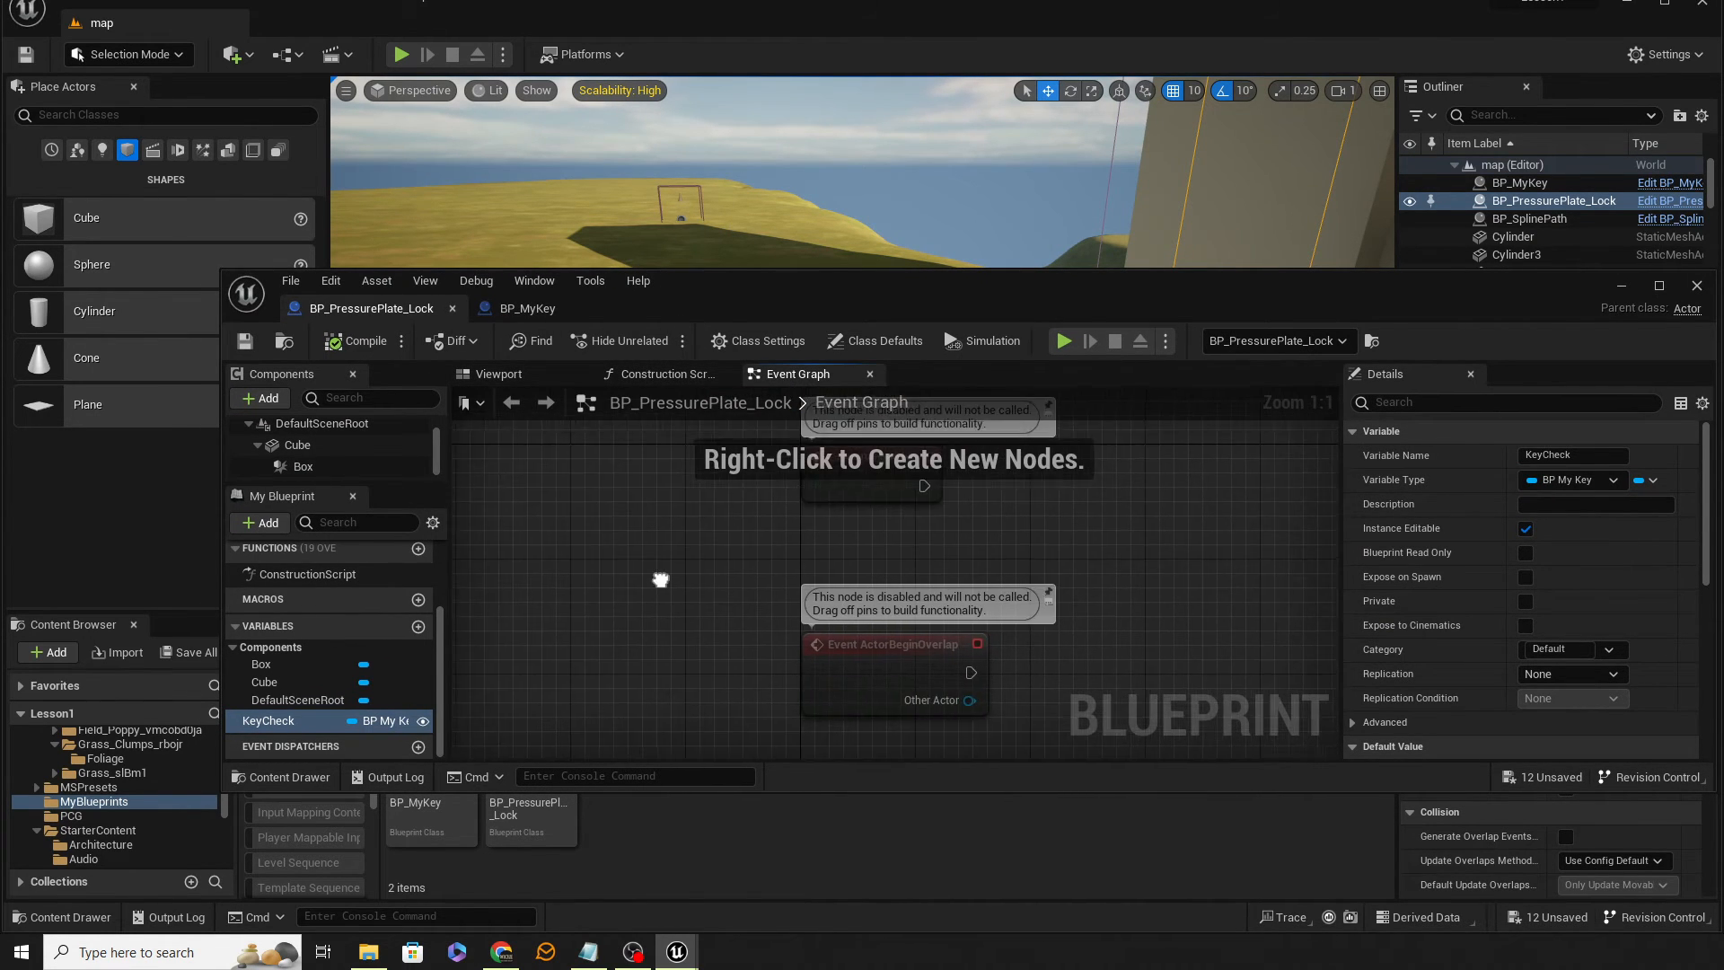
pyautogui.moveTo(536, 610); pyautogui.dragTo(662, 508, button='right')
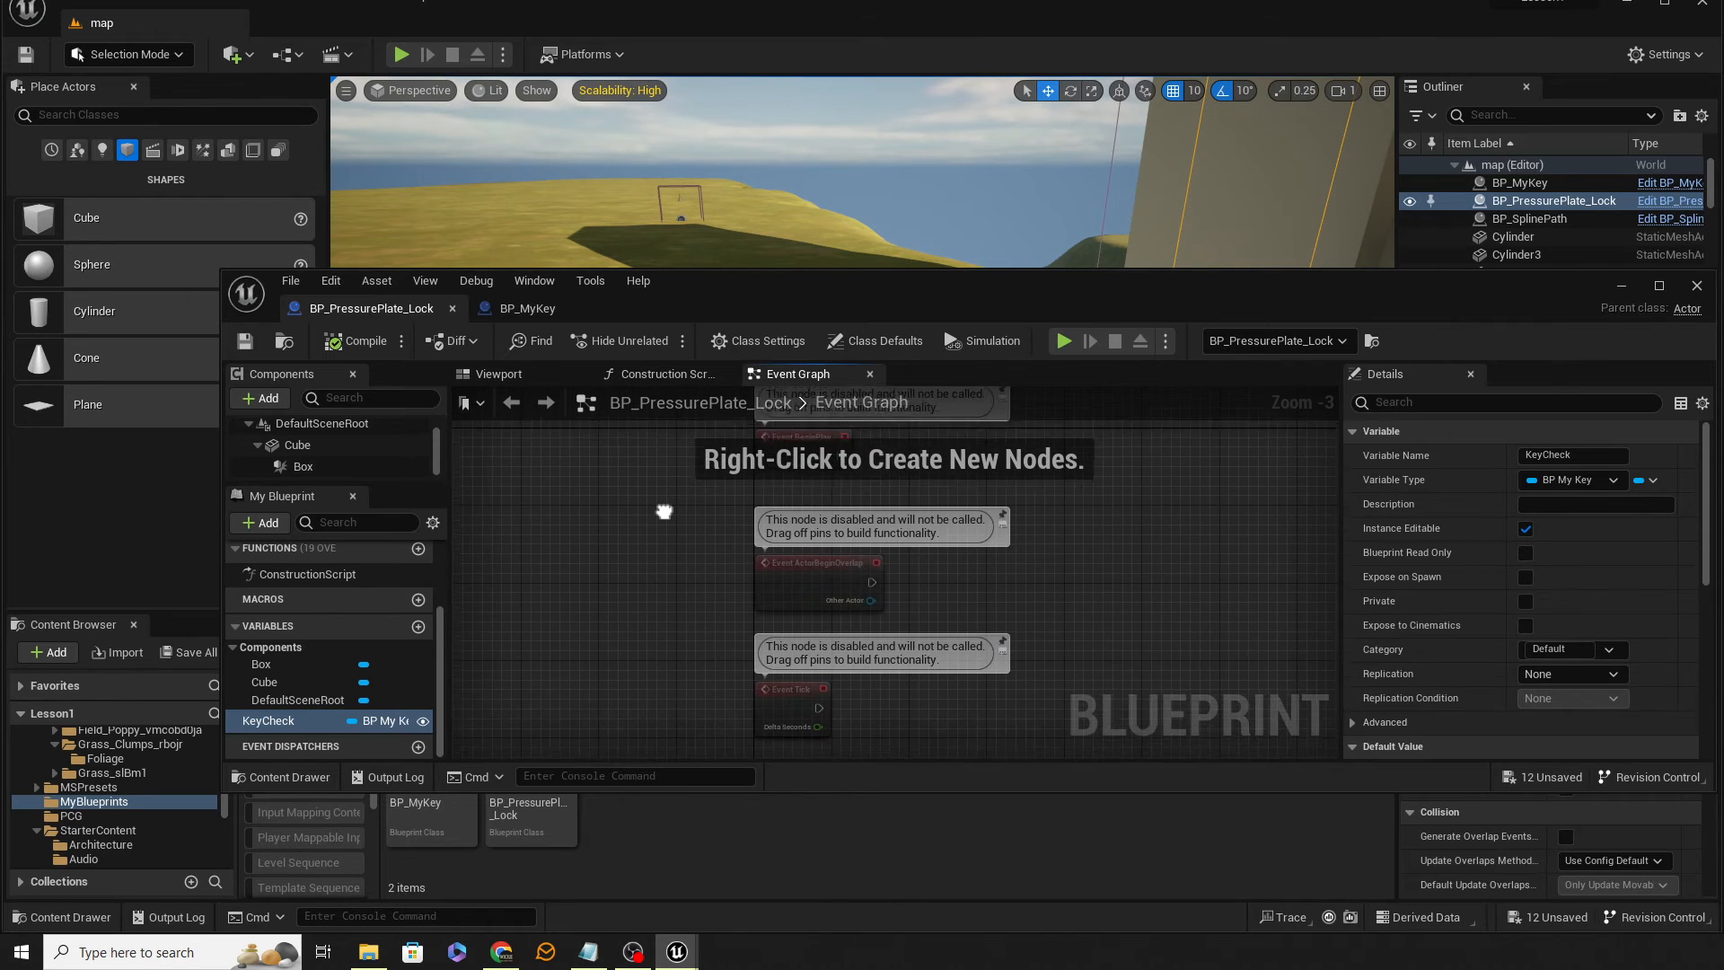
pyautogui.moveTo(779, 307); pyautogui.dragTo(750, 260)
pyautogui.moveTo(727, 463); pyautogui.dragTo(704, 584, button='right')
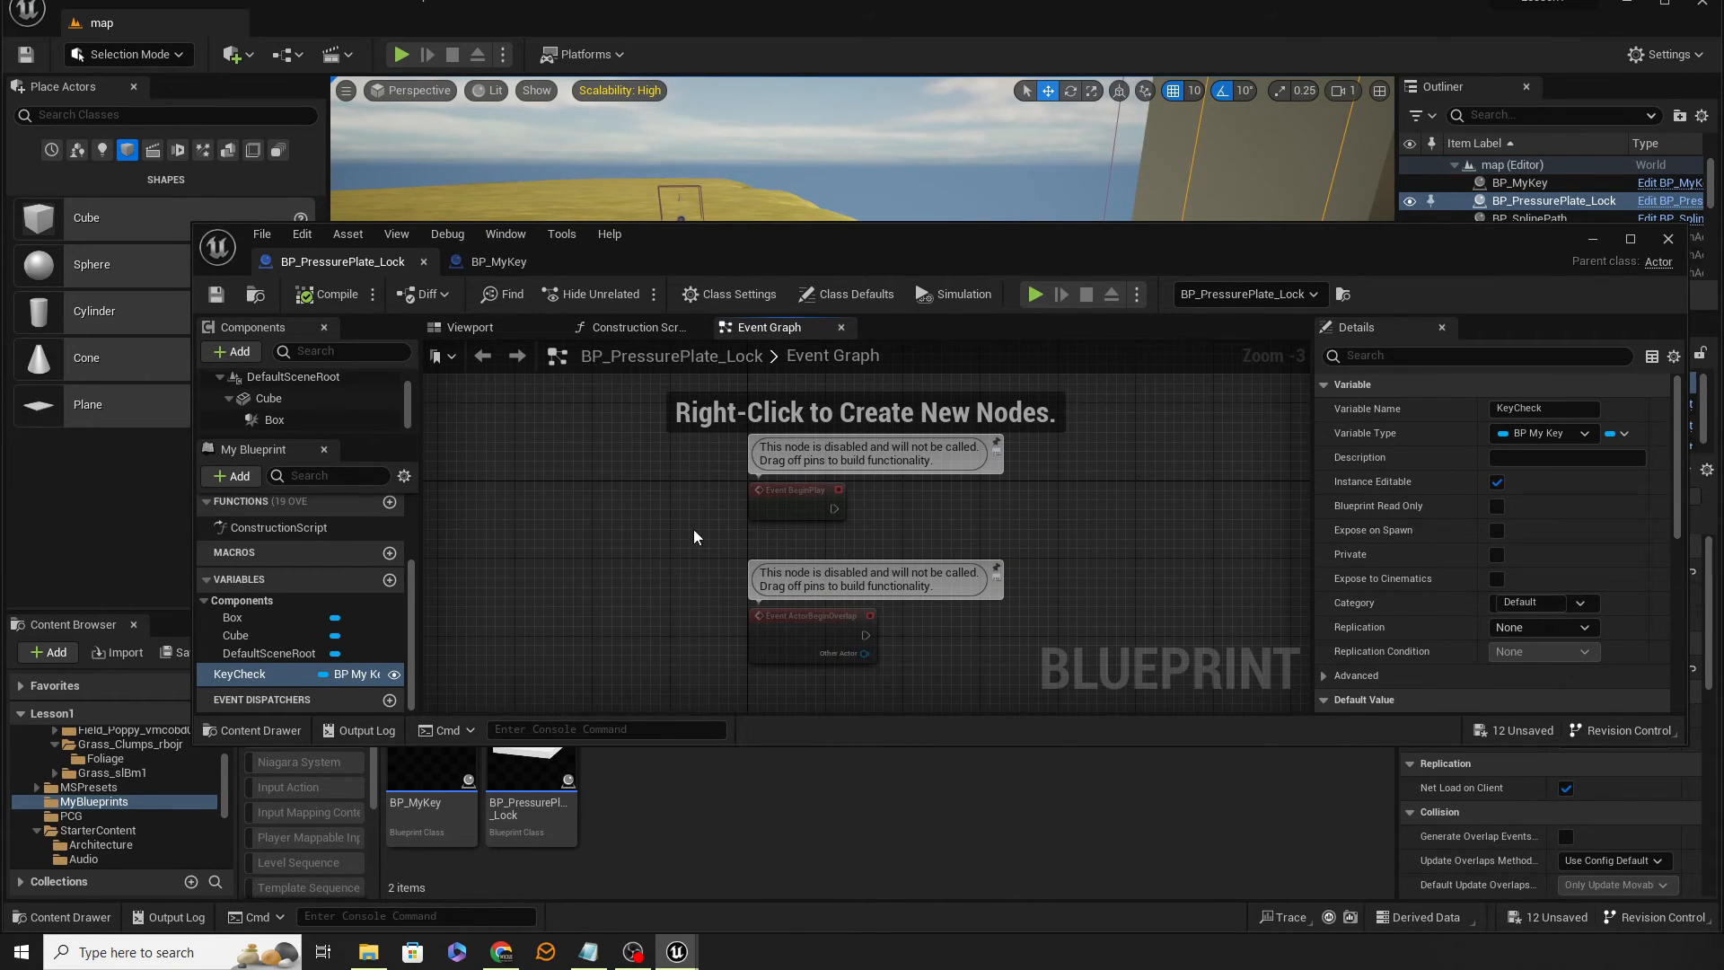
pyautogui.moveTo(834, 531); pyautogui.dragTo(842, 537)
pyautogui.press('Delete')
pyautogui.moveTo(714, 573)
pyautogui.mouseDown(button='right')
pyautogui.moveTo(726, 422)
pyautogui.moveTo(731, 583)
pyautogui.mouseUp(button='right')
pyautogui.click(801, 603)
pyautogui.press('Delete')
pyautogui.moveTo(905, 506); pyautogui.dragTo(797, 566, button='right')
pyautogui.scroll(2, 812, 630)
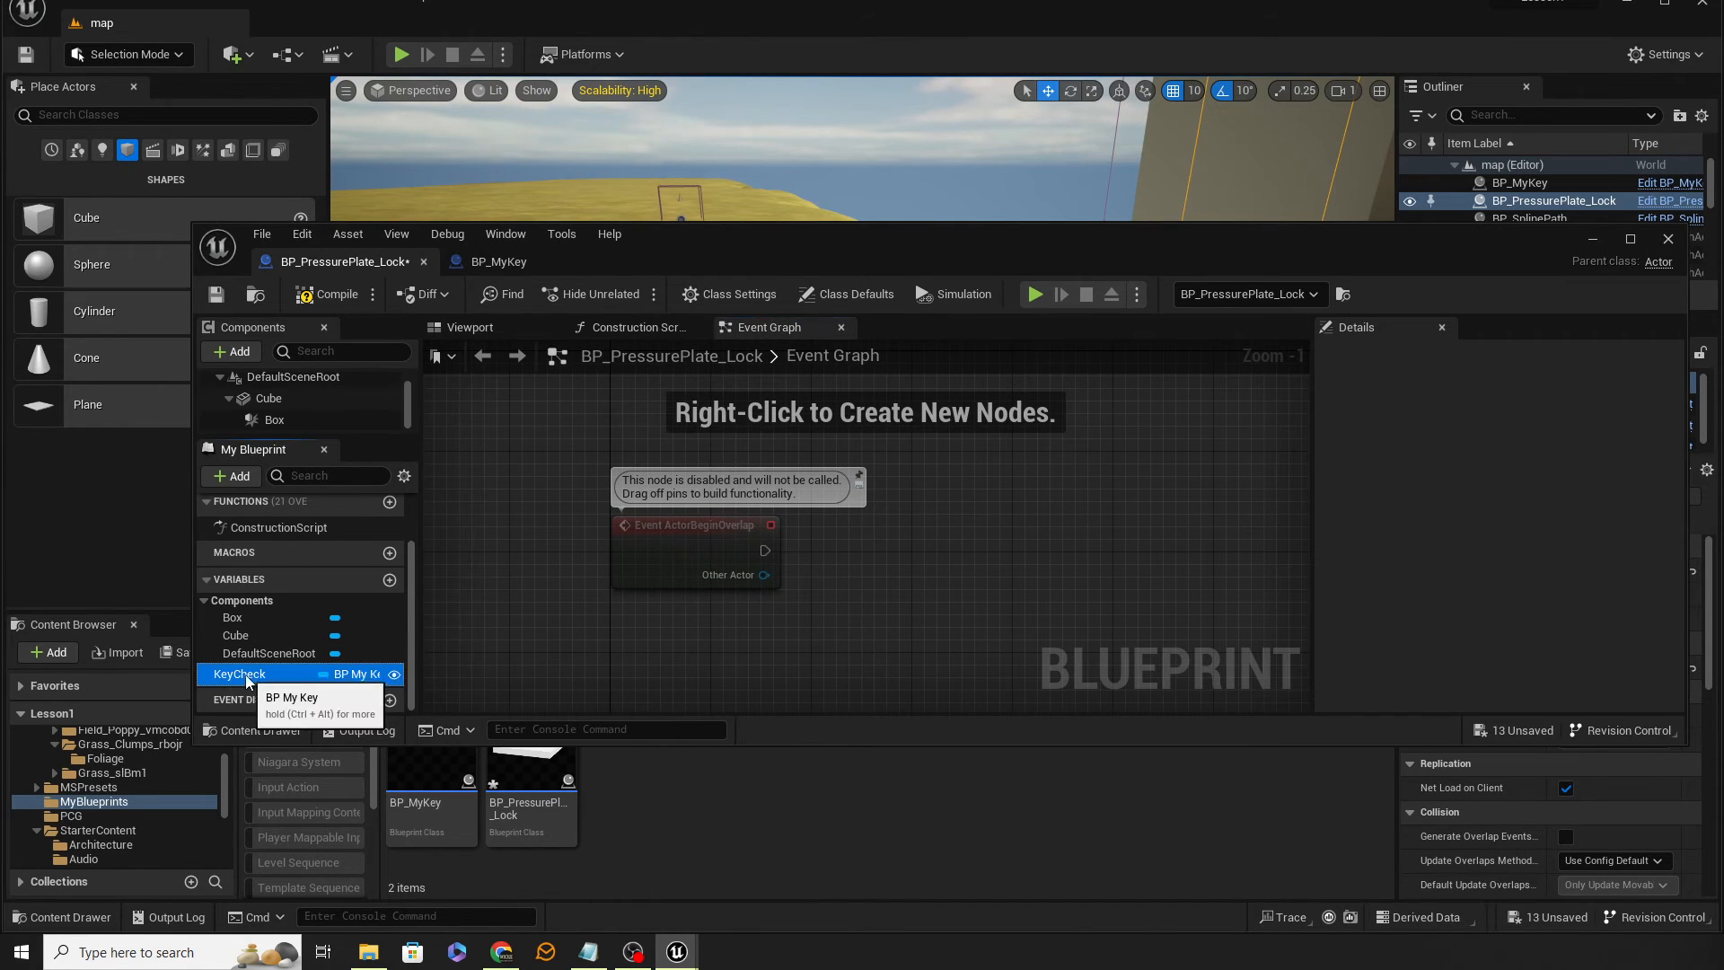
# Place a Get KeyCheck node in the graph, just above Event ActorBeginOverlap
pyautogui.moveTo(256, 674); pyautogui.dragTo(859, 443)
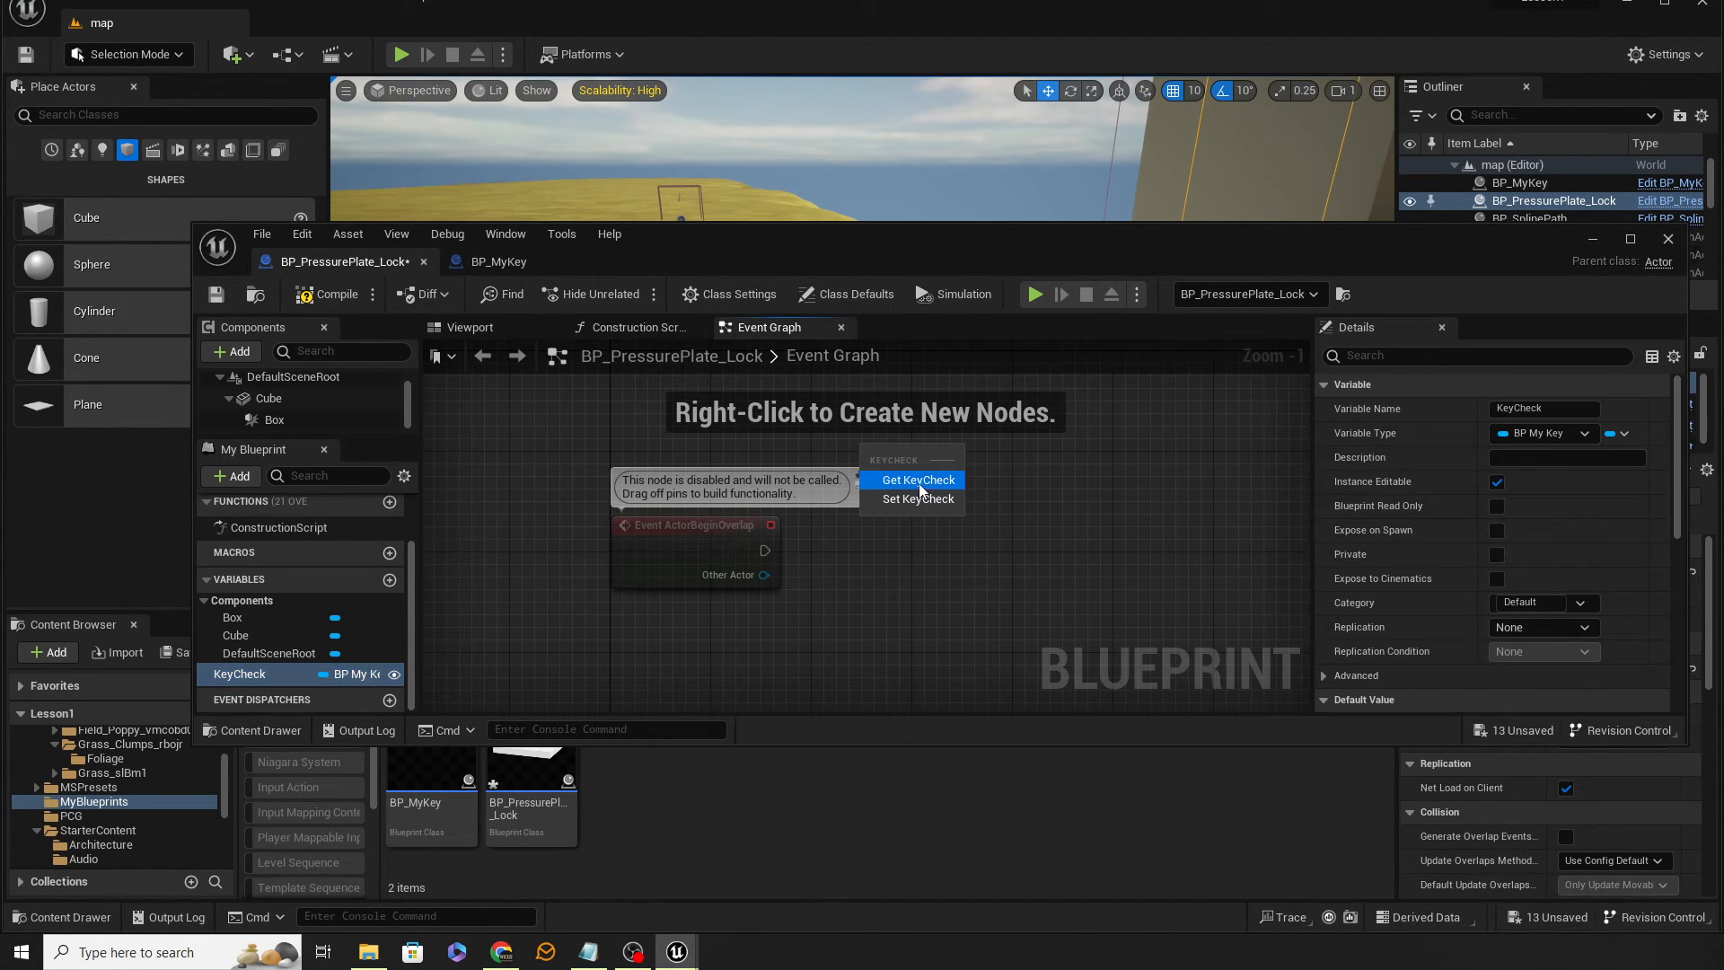
pyautogui.click(919, 480)
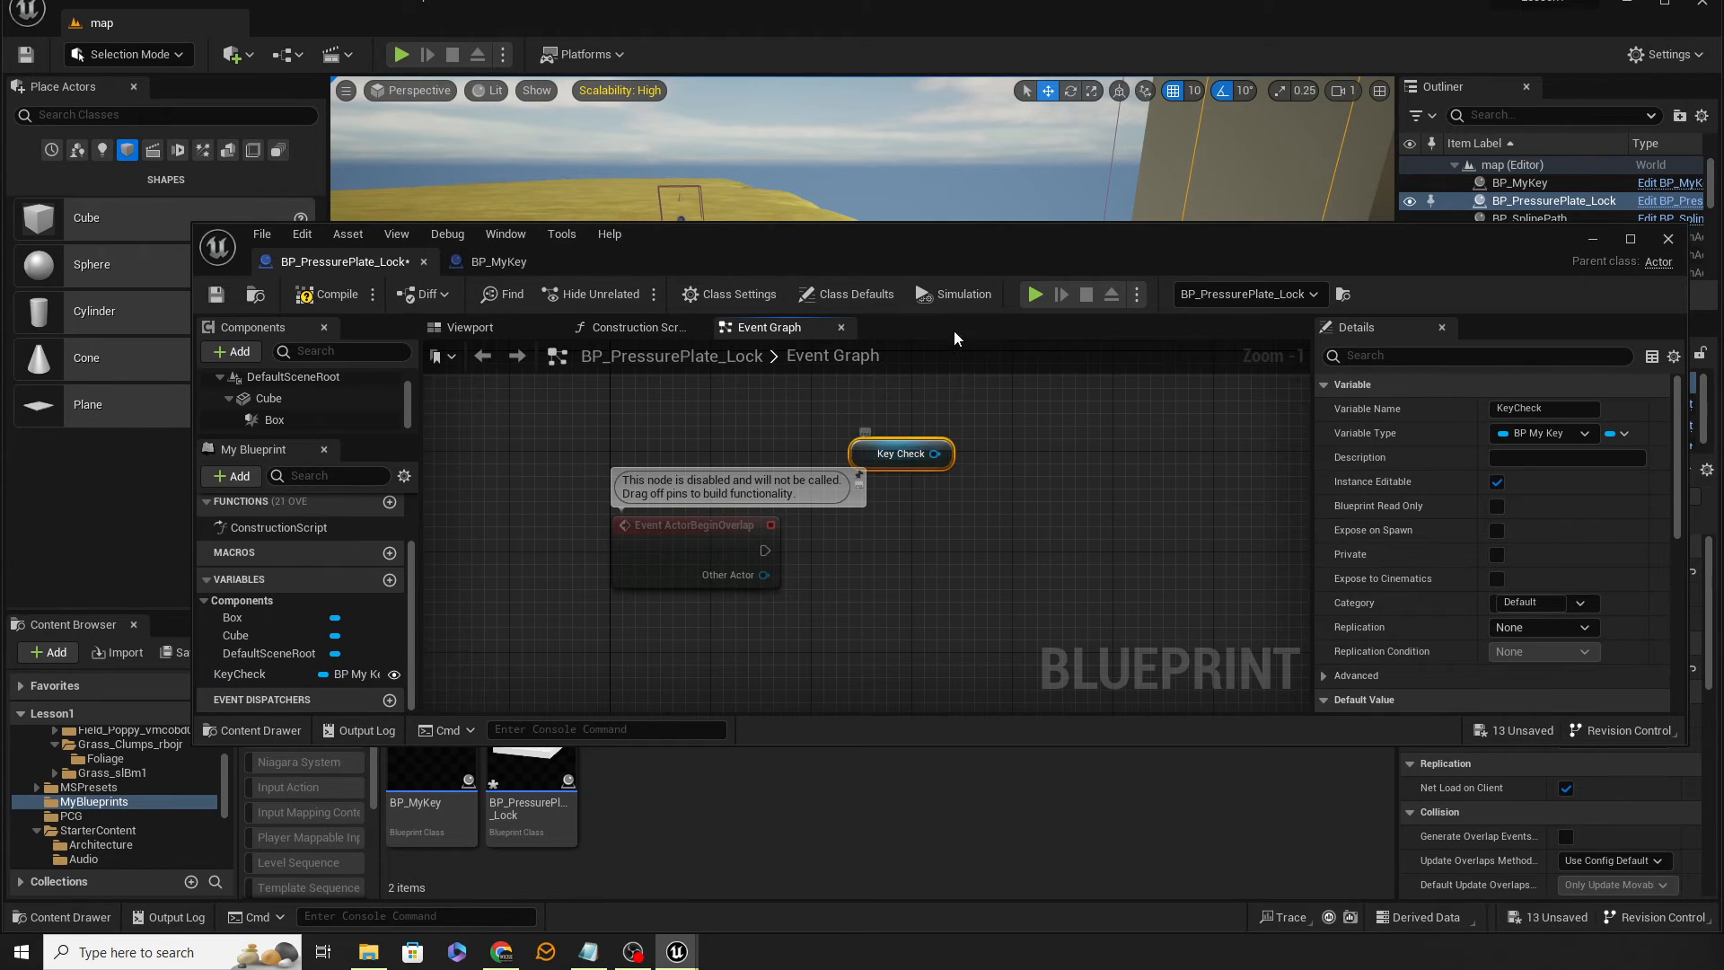
pyautogui.moveTo(952, 247); pyautogui.dragTo(677, 207)
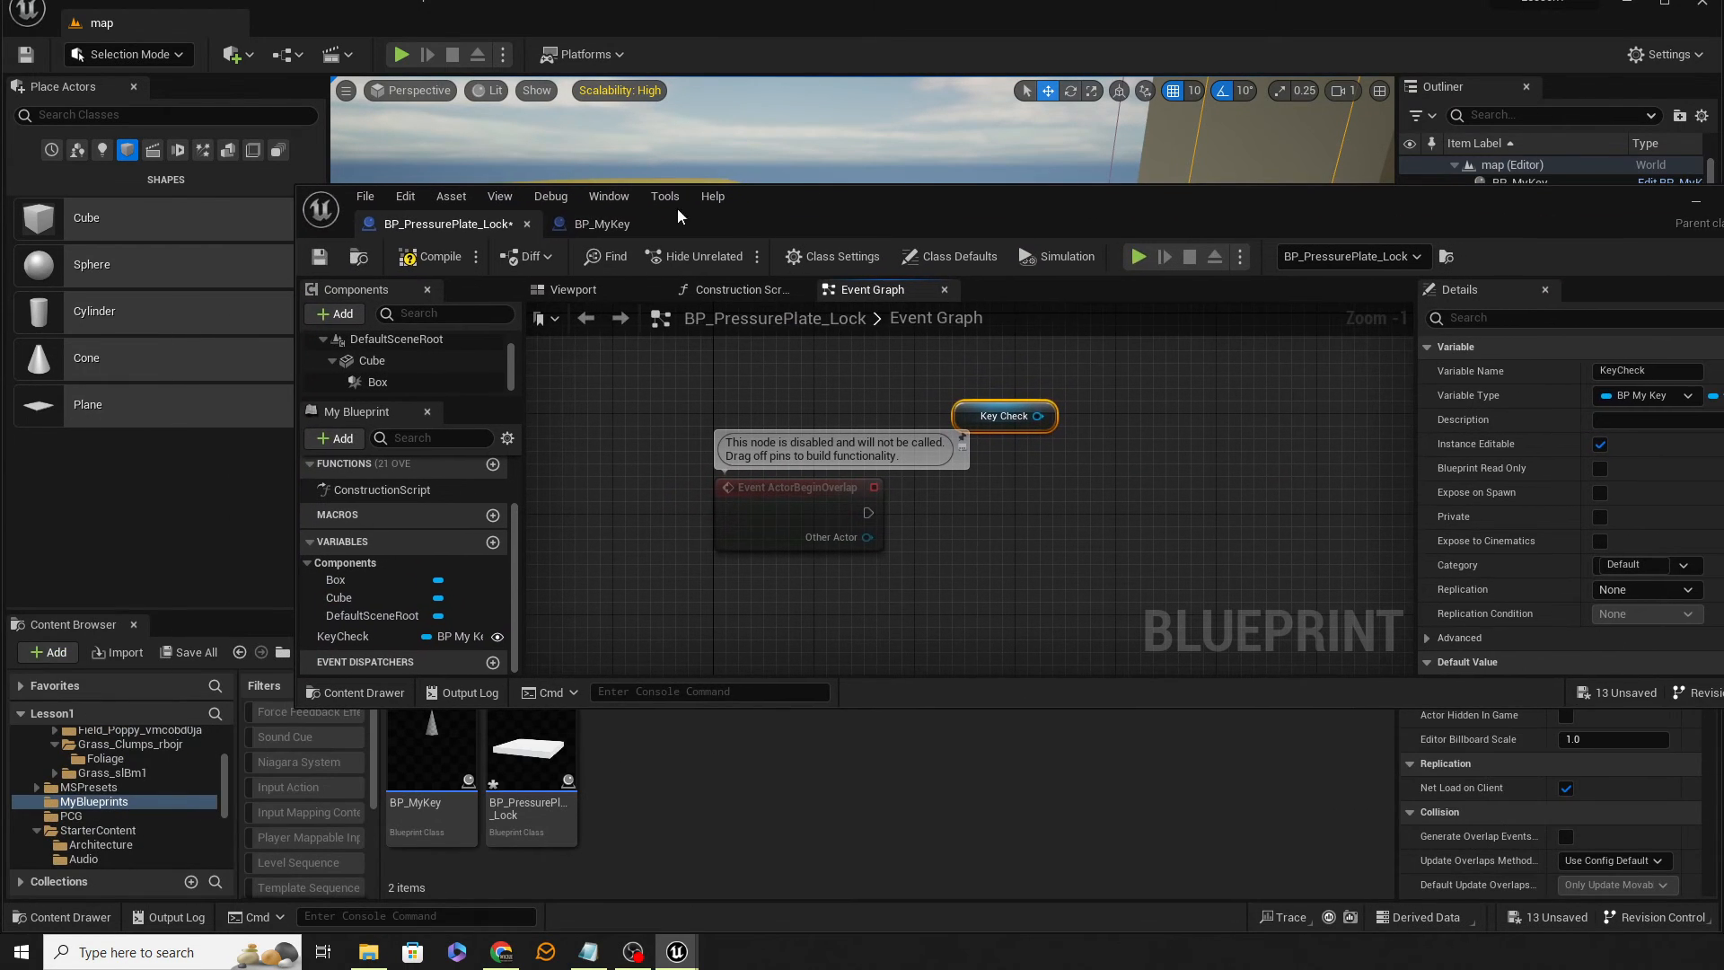
# Check the key variable's name in BP_MyKey and add a Get Got Key? node targeting Key Check in the pressure plate graph
pyautogui.click(590, 229)
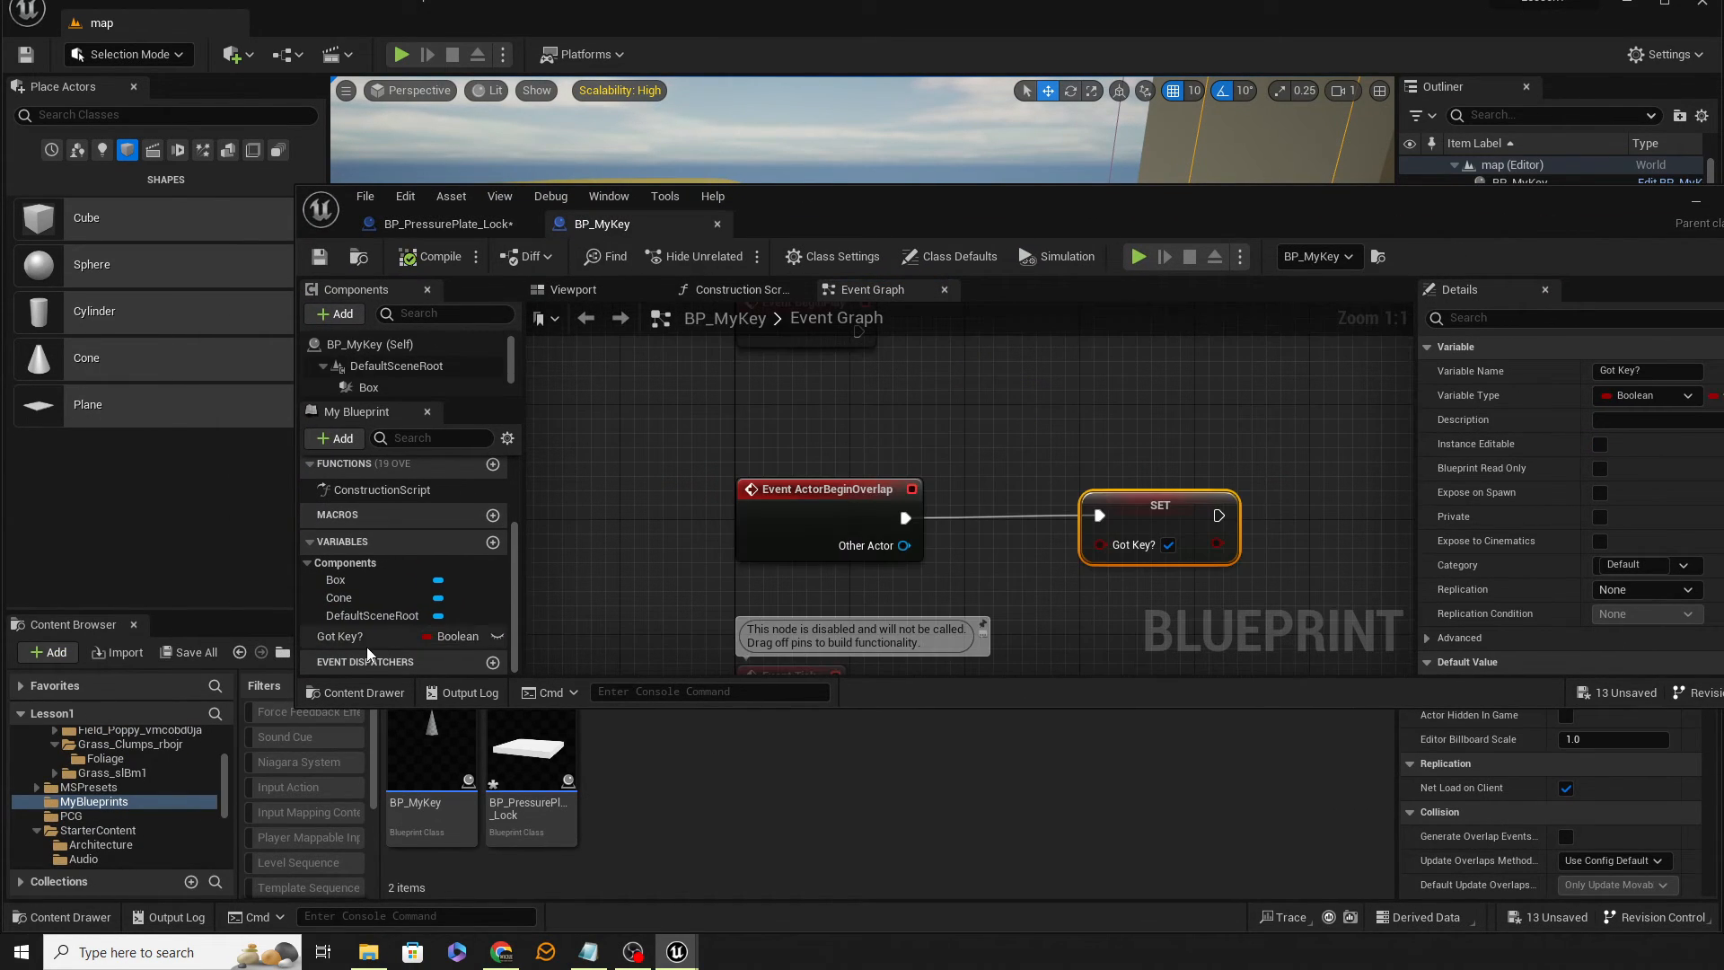
pyautogui.click(471, 227)
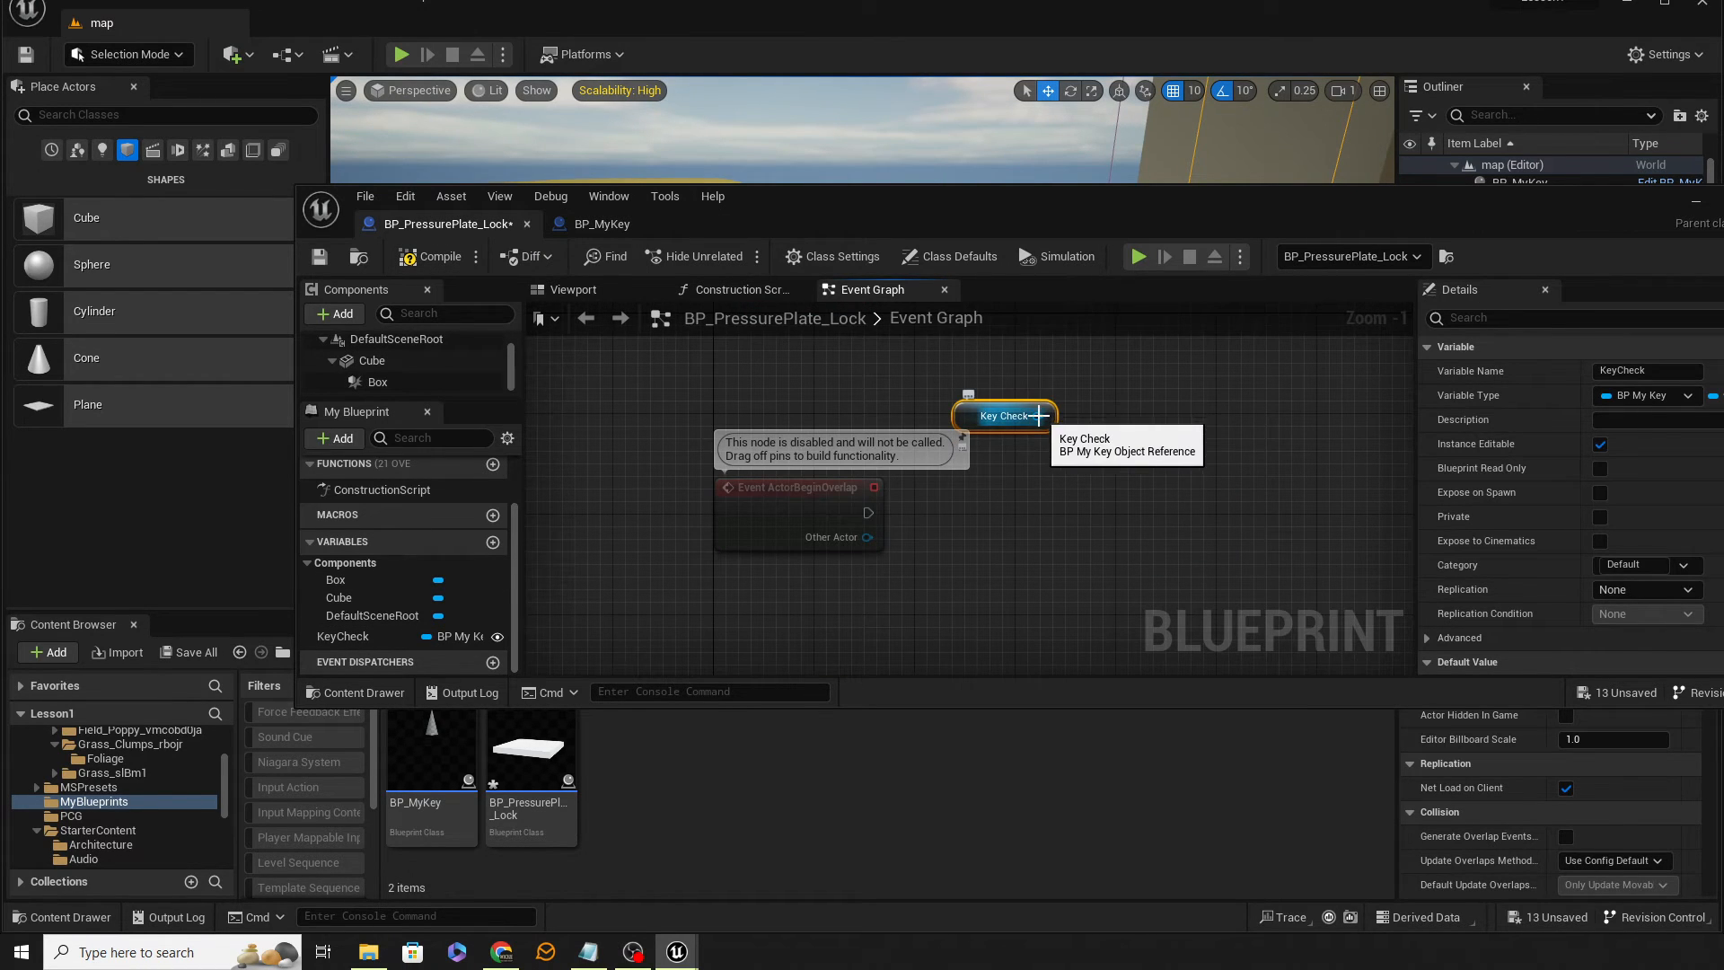
pyautogui.moveTo(1039, 417); pyautogui.dragTo(1177, 490)
pyautogui.write('get got')
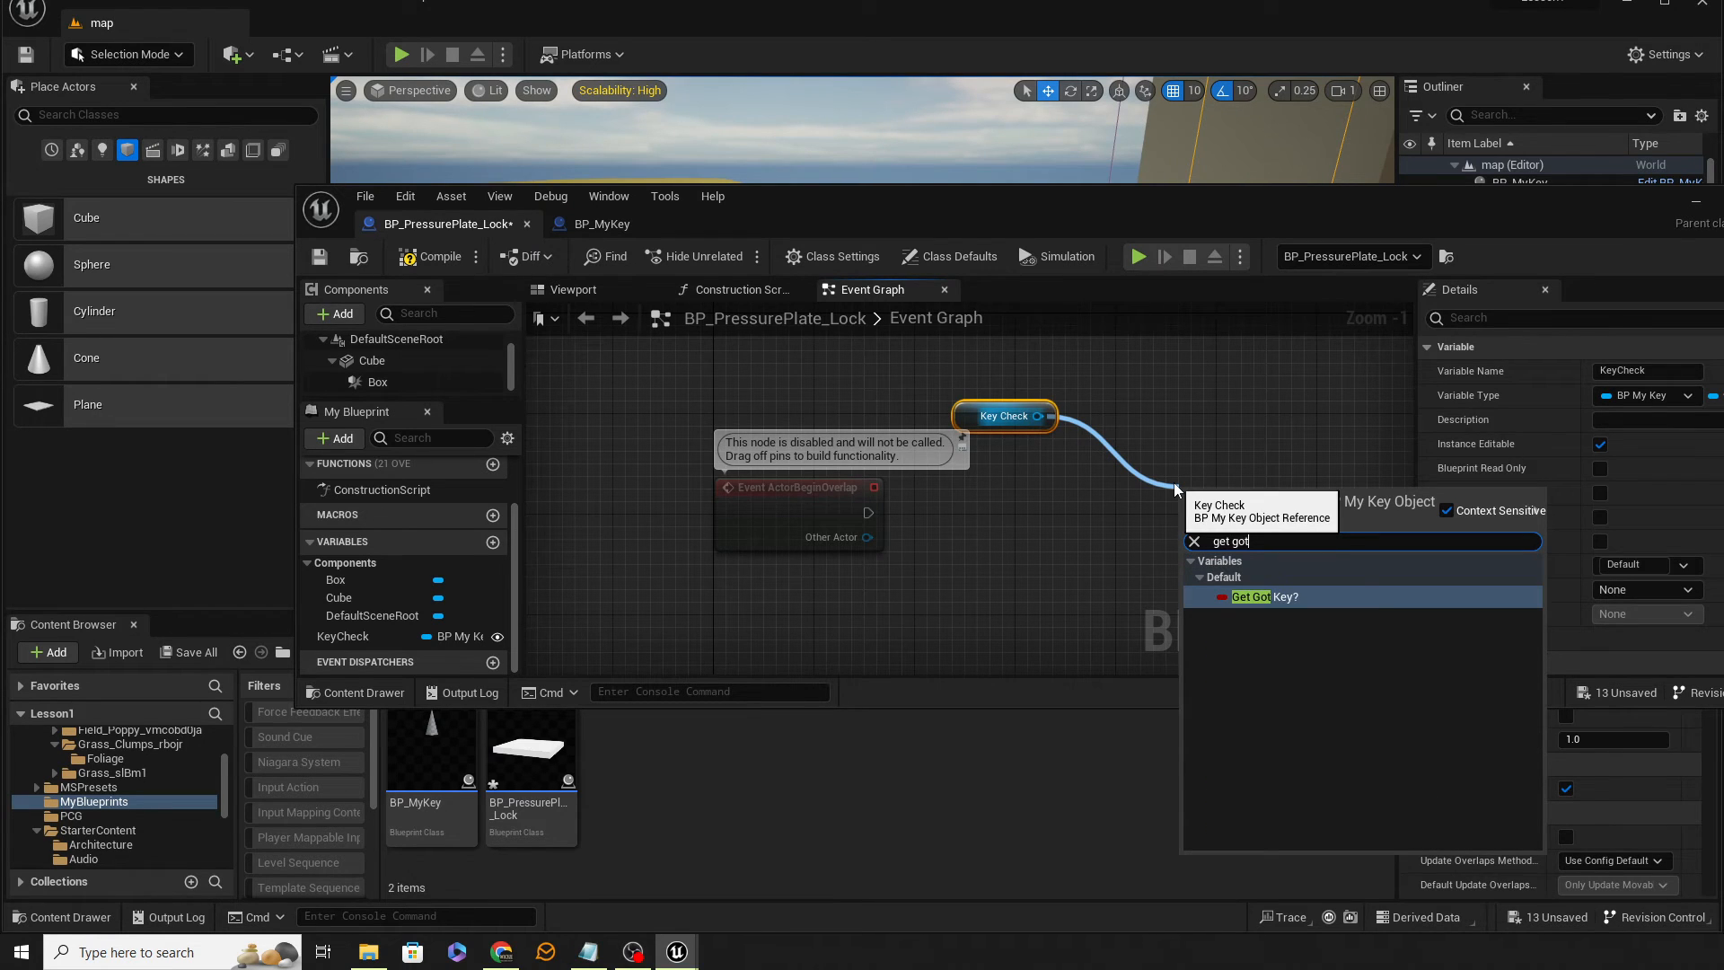
pyautogui.click(1285, 601)
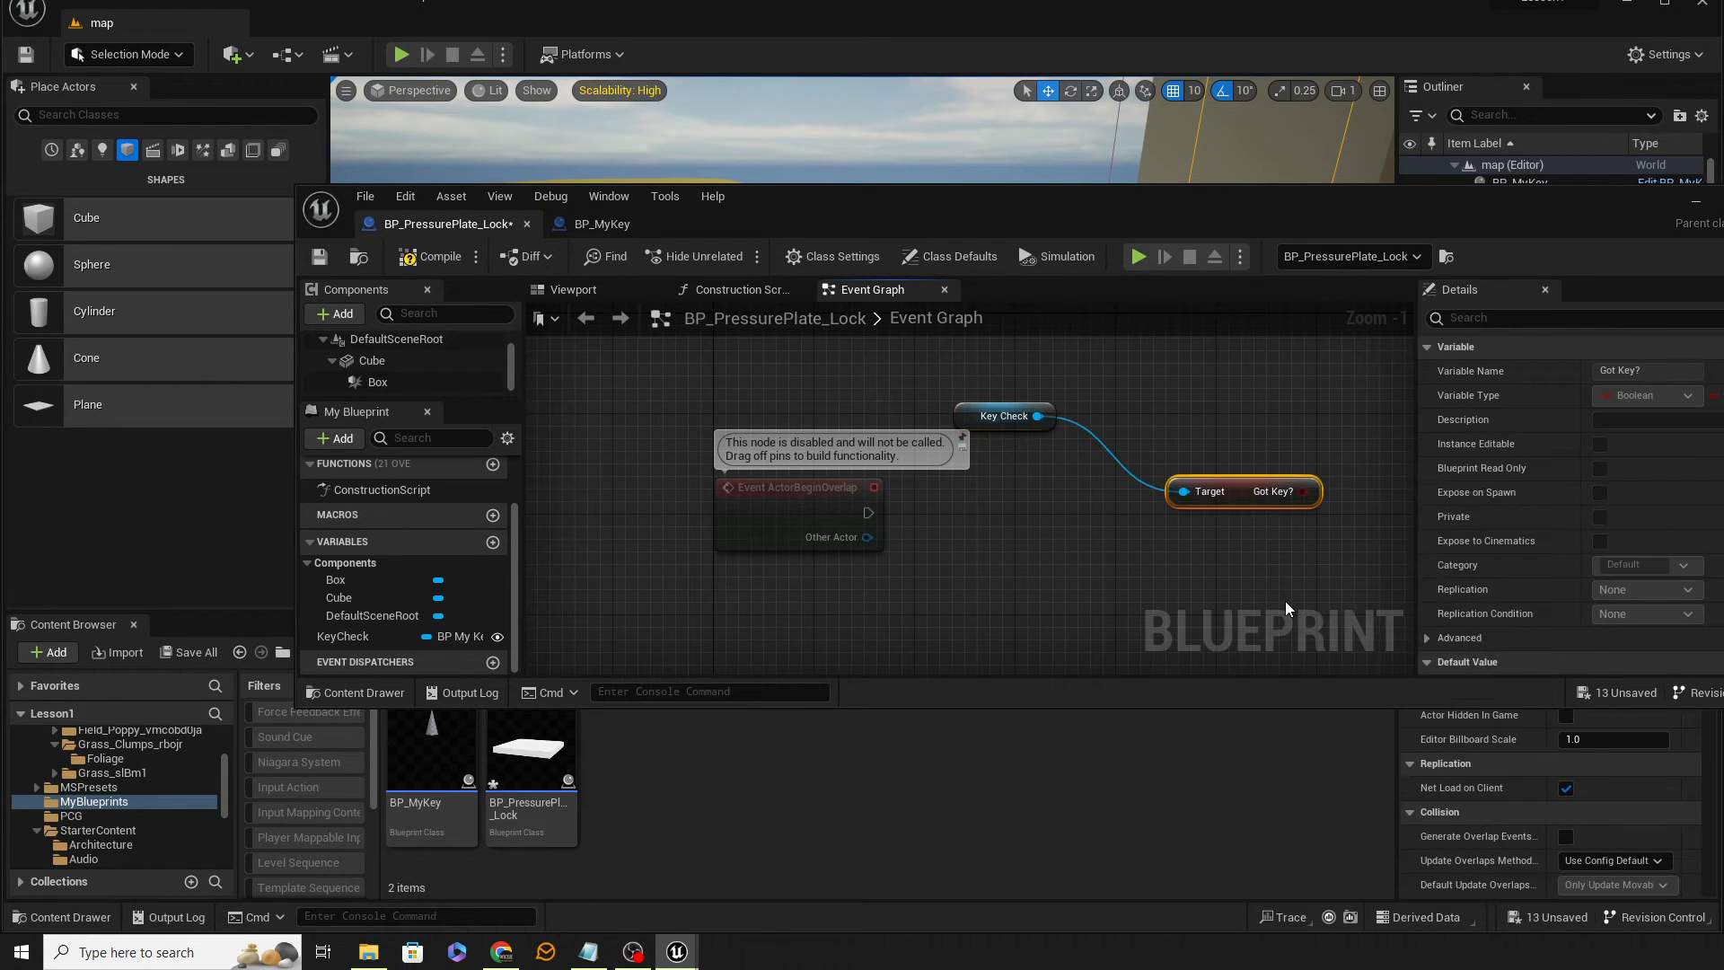
# Add a Branch node with Got Key? as its condition and connect Event ActorBeginOverlap to its execution input
pyautogui.moveTo(1237, 489)
pyautogui.mouseDown()
pyautogui.moveTo(1185, 440)
pyautogui.moveTo(1230, 431)
pyautogui.moveTo(1263, 499)
pyautogui.moveTo(1247, 497)
pyautogui.mouseUp()
pyautogui.write('branch')
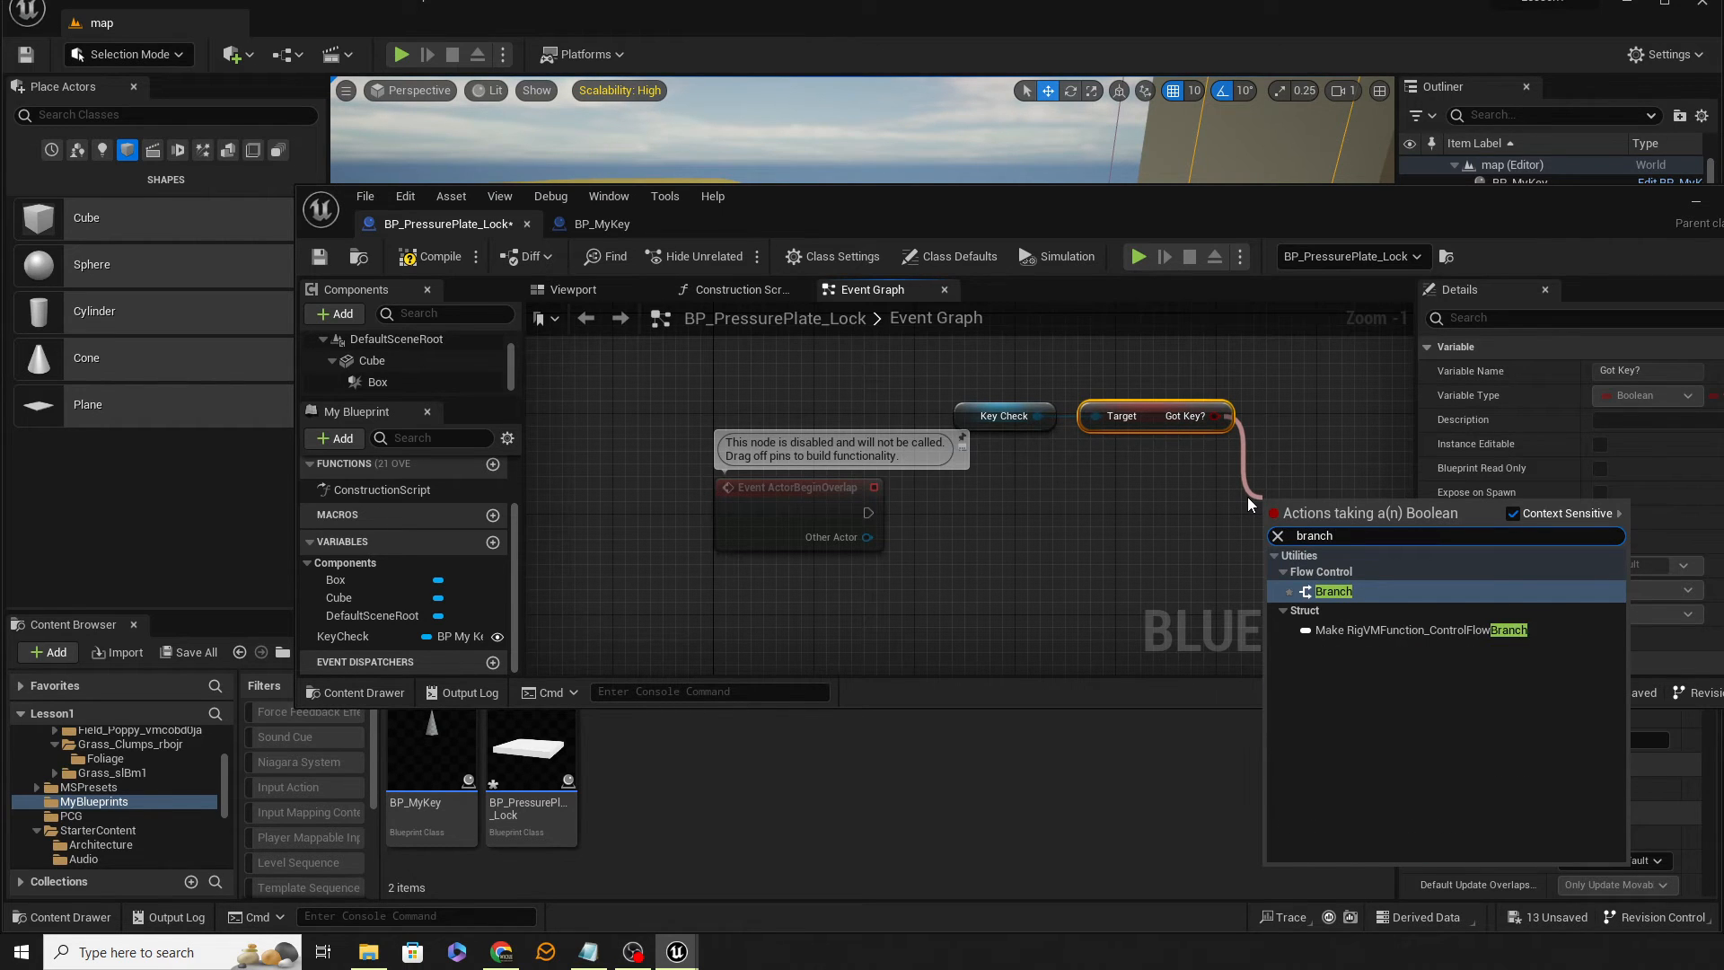
pyautogui.press('Return')
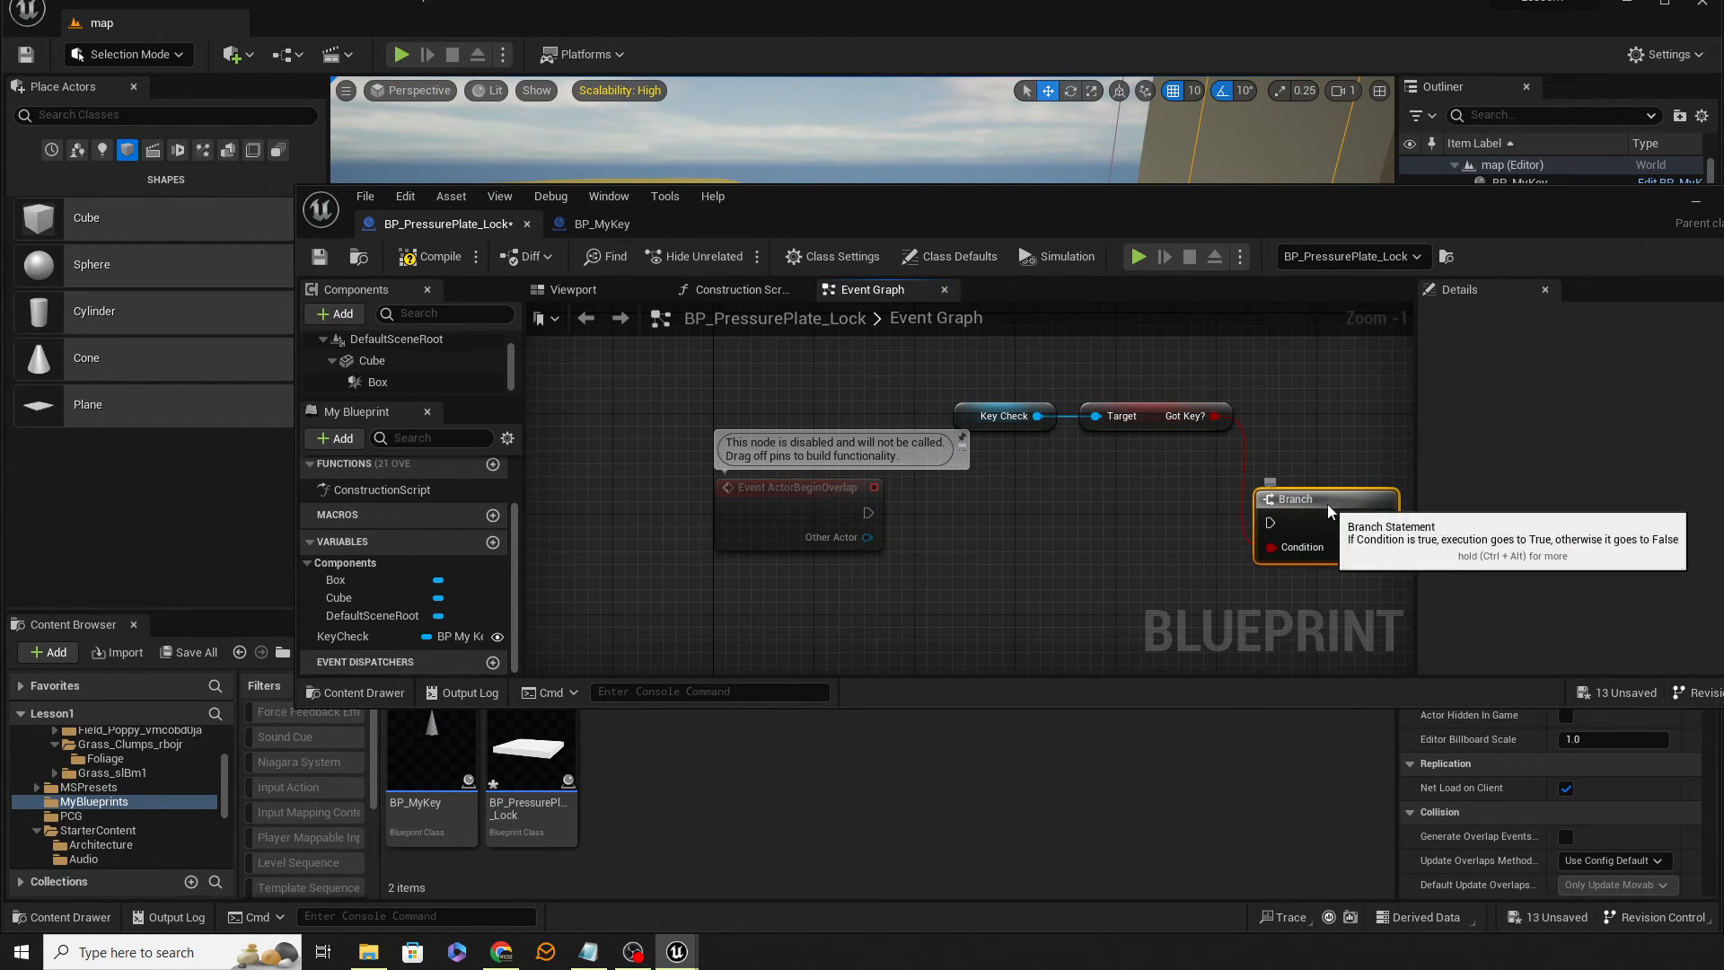
pyautogui.moveTo(1328, 504); pyautogui.dragTo(1322, 485)
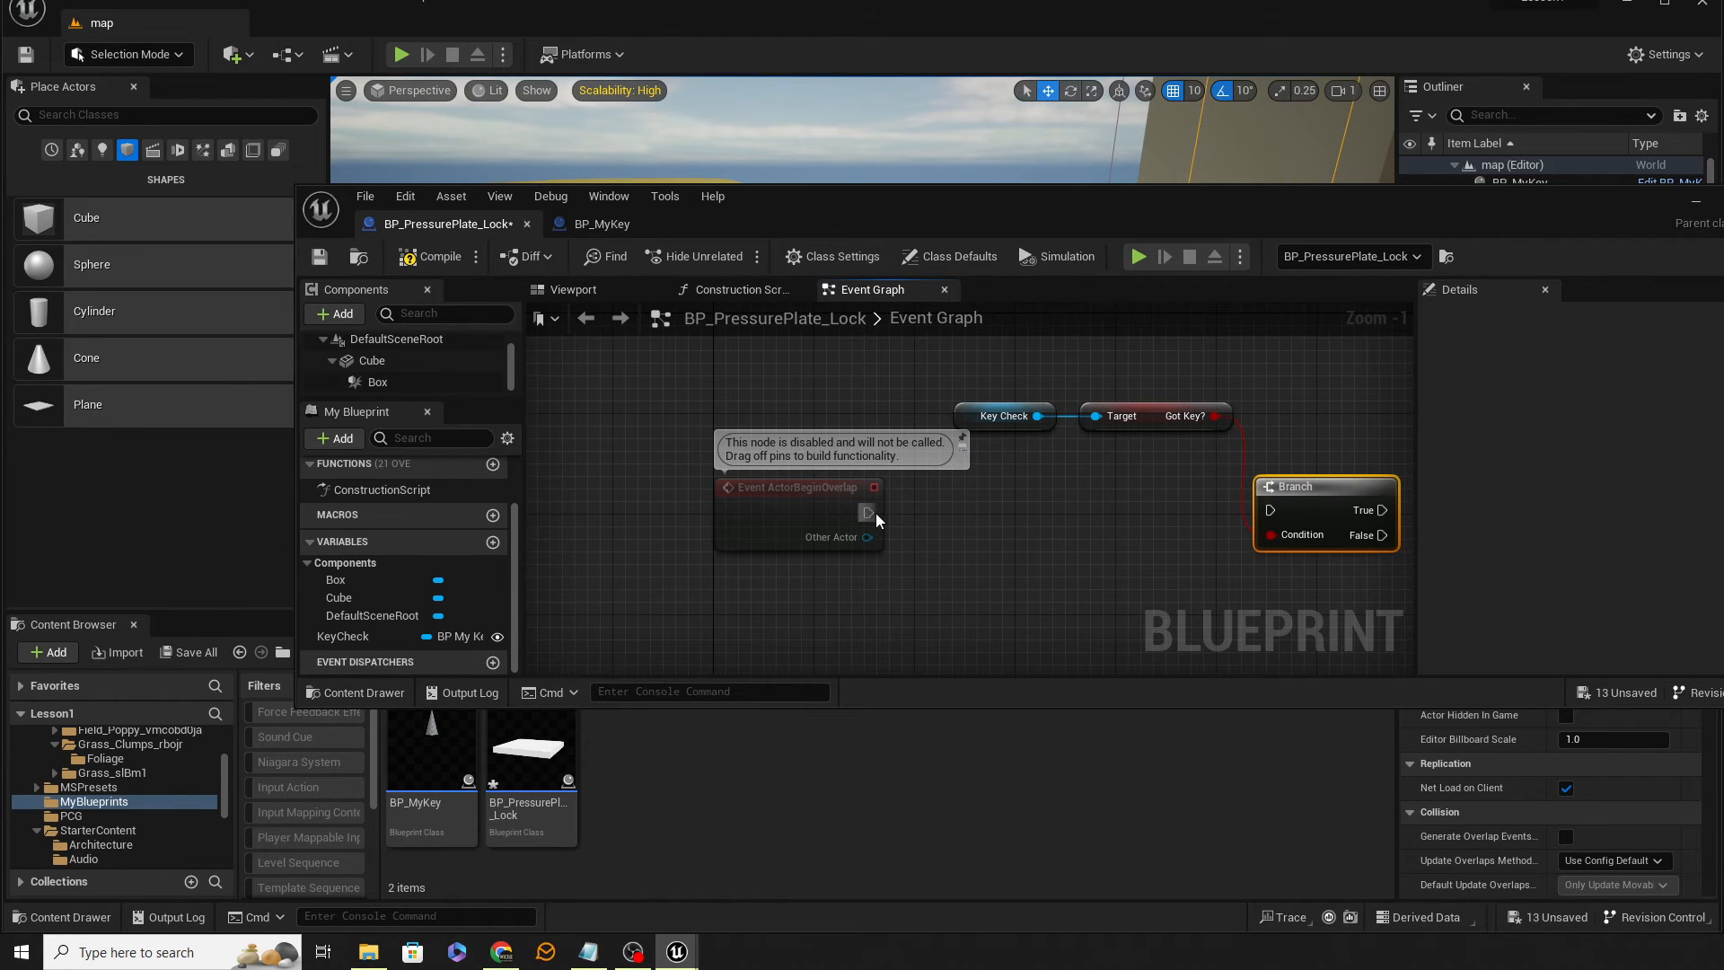
pyautogui.moveTo(867, 512); pyautogui.dragTo(1270, 510)
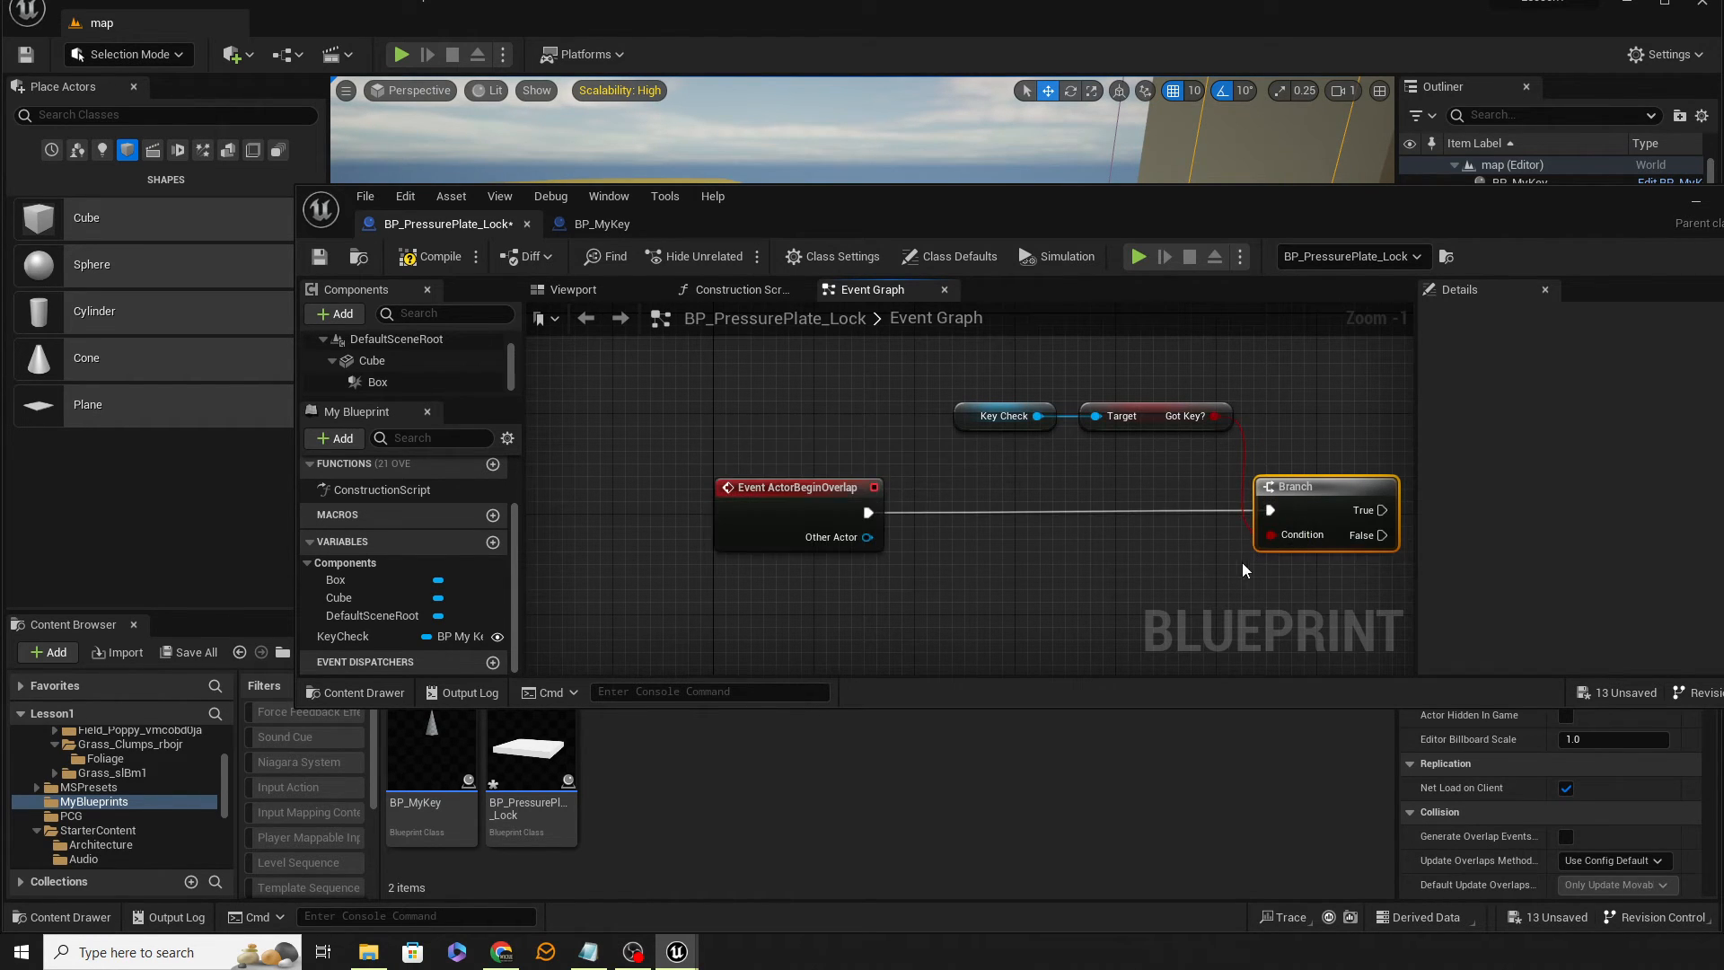
# Add a Print String node to each of the Branch's True and False outputs
pyautogui.moveTo(1190, 534); pyautogui.dragTo(975, 517, button='right')
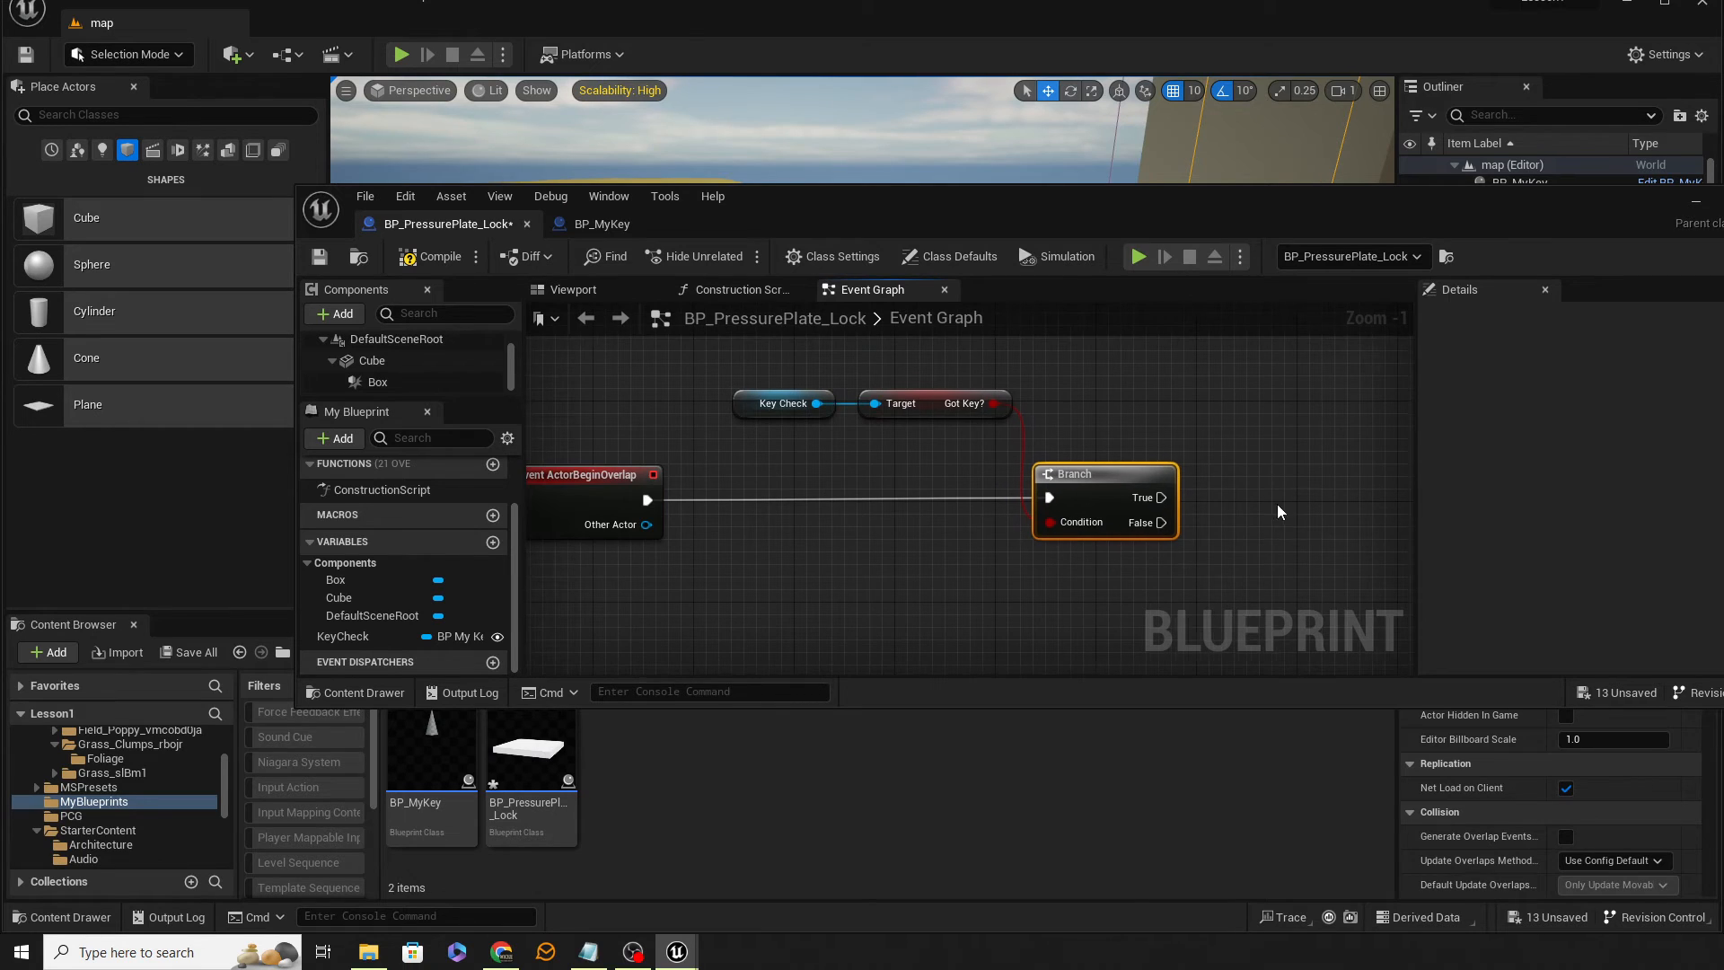
pyautogui.moveTo(1283, 510); pyautogui.dragTo(1256, 508, button='right')
pyautogui.moveTo(1133, 496); pyautogui.dragTo(1291, 444)
pyautogui.write('print')
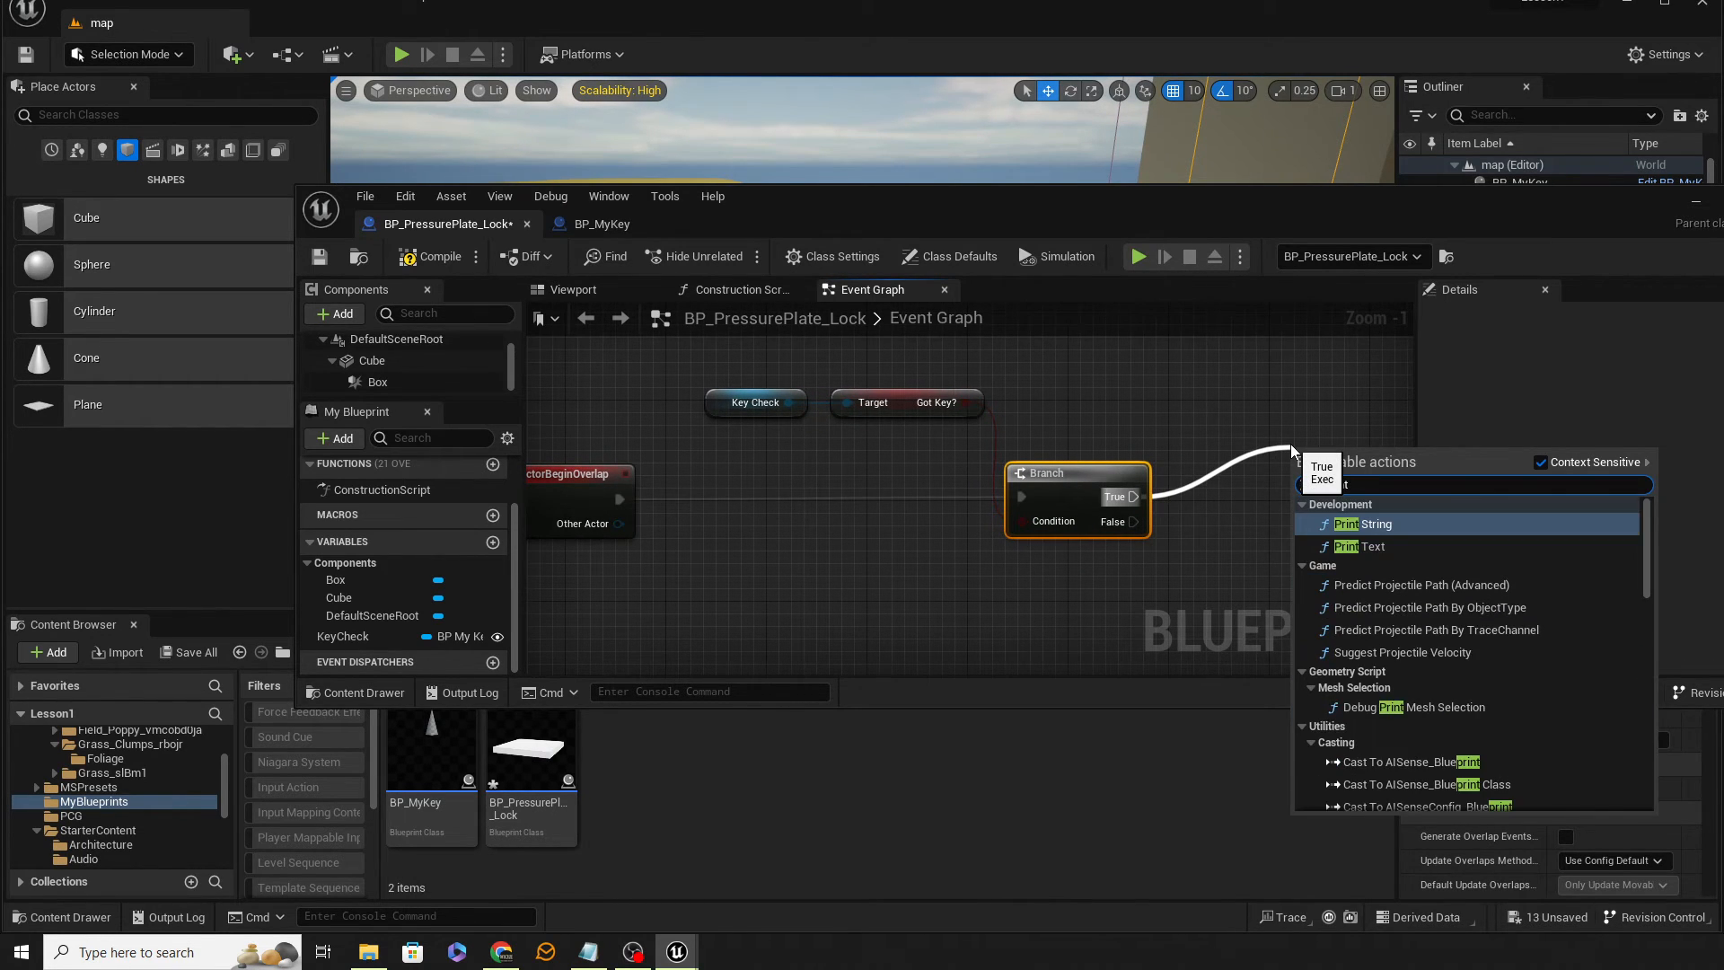
pyautogui.press('Return')
pyautogui.moveTo(1203, 567); pyautogui.dragTo(1147, 455, button='right')
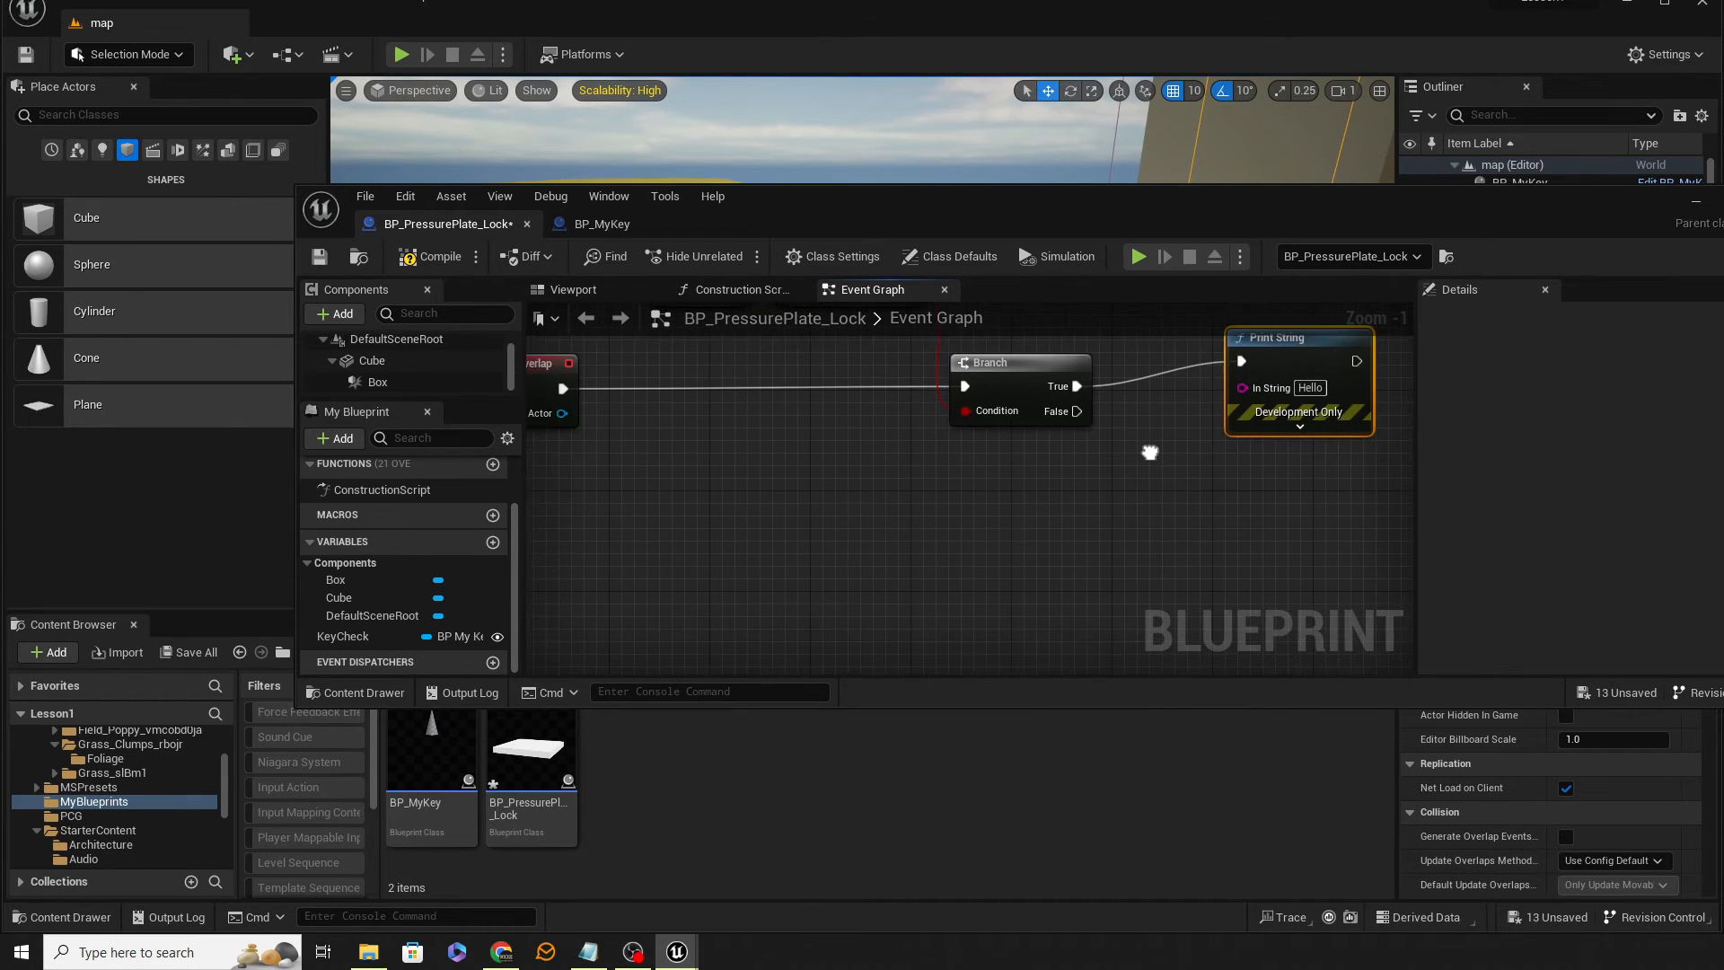
pyautogui.moveTo(1078, 408); pyautogui.dragTo(1237, 507)
pyautogui.write('print')
pyautogui.press('Return')
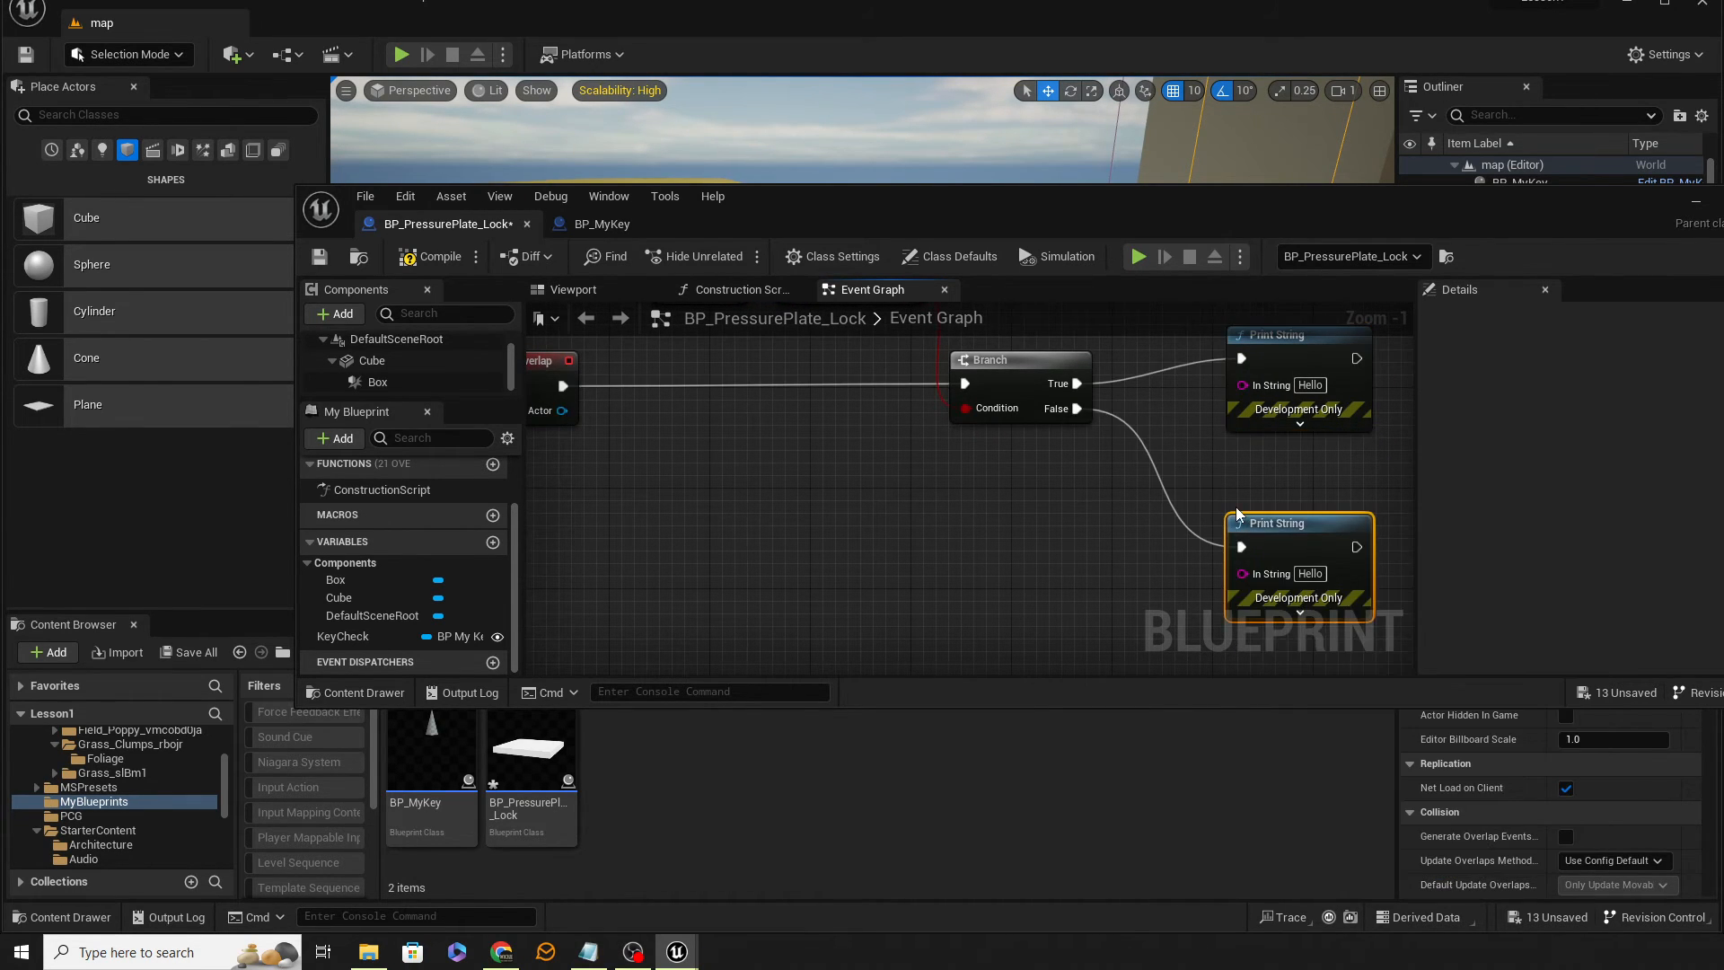
# Set the False Print String's text to "Locked" and the True one's to "Unlocked", then compile and save the blueprint
pyautogui.click(1311, 573)
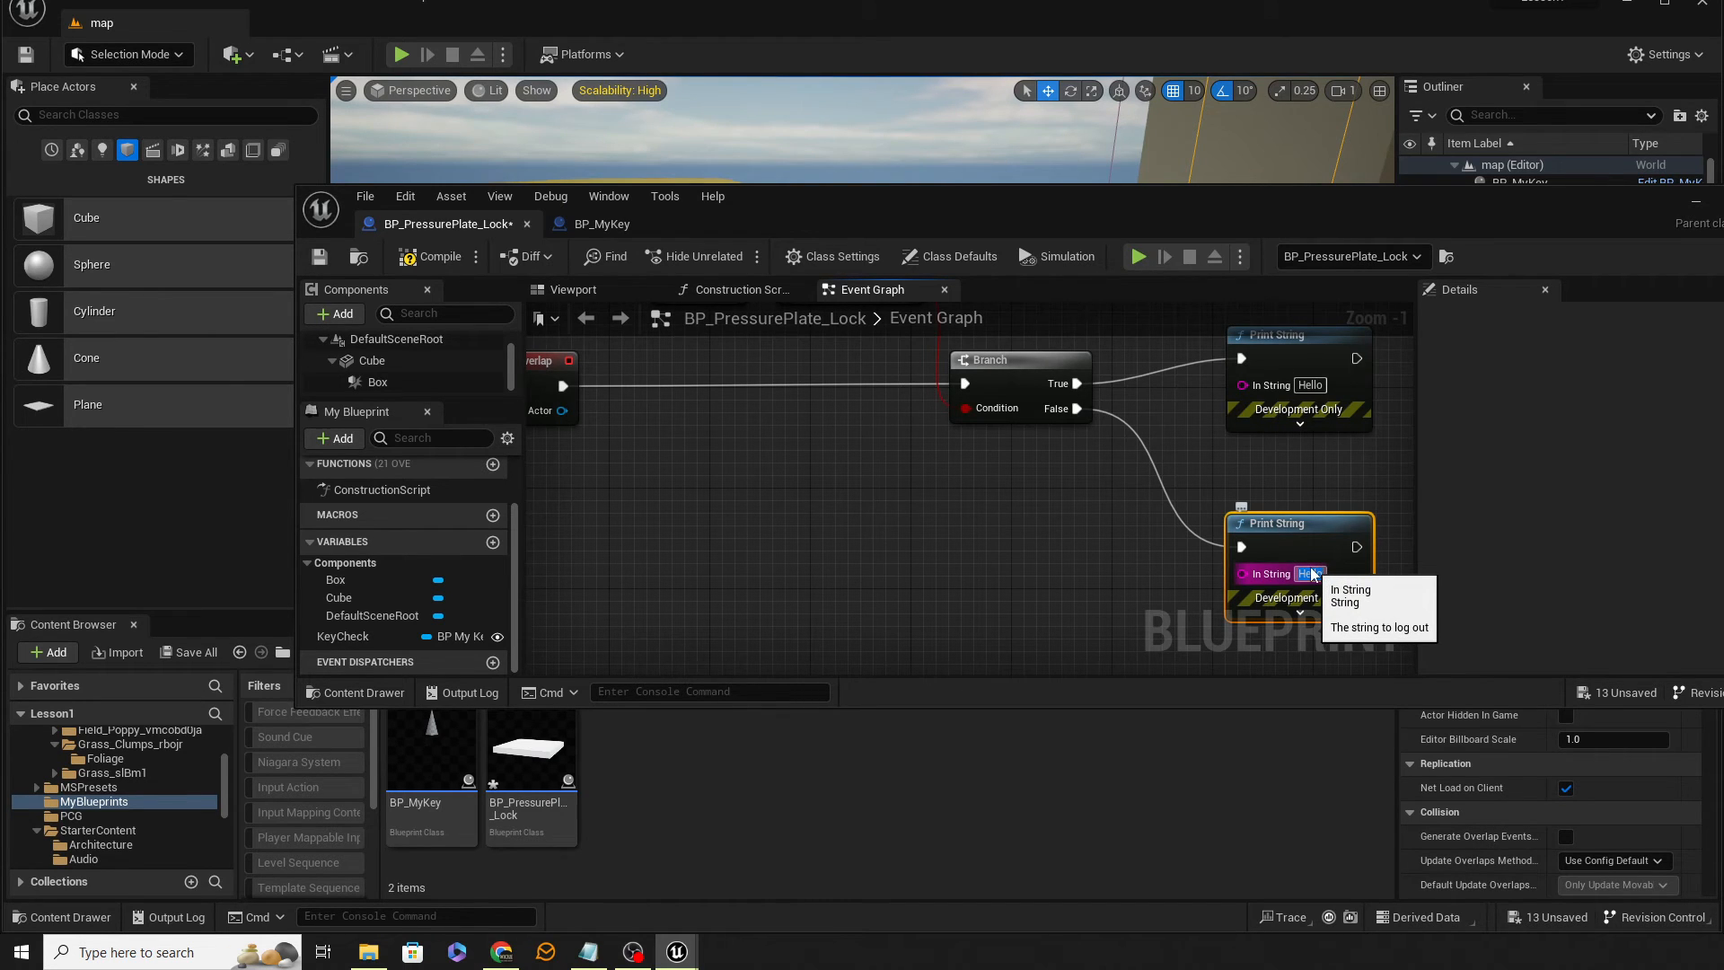
pyautogui.write('Locked')
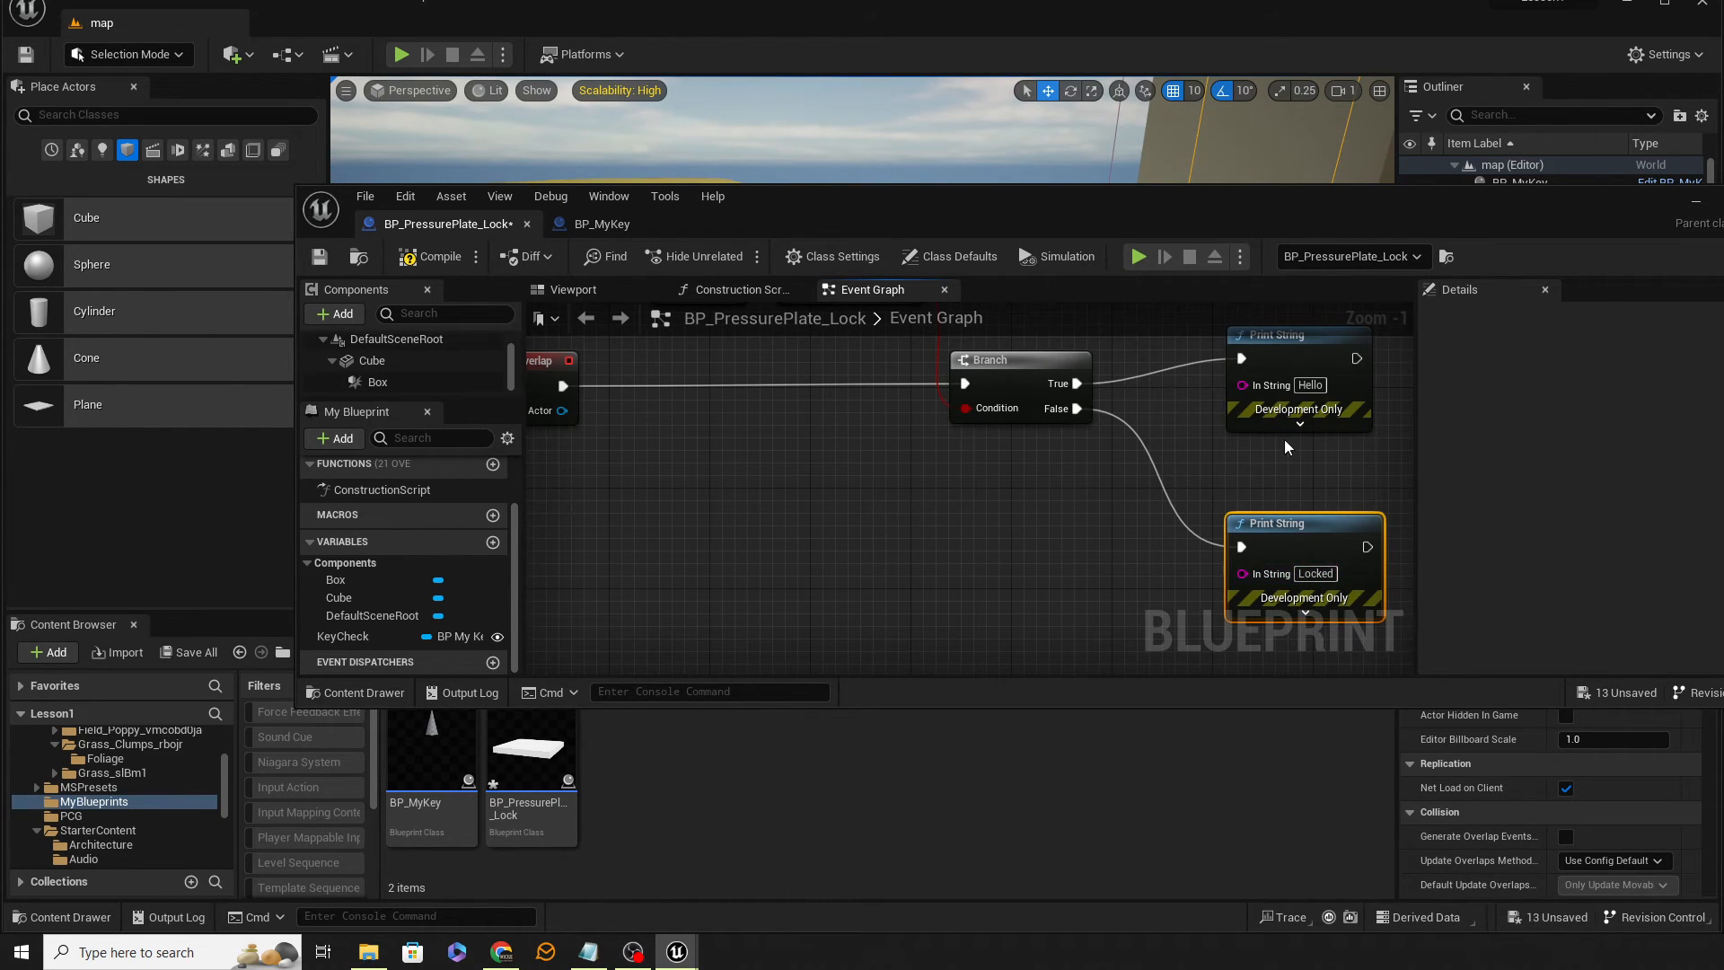
pyautogui.click(1312, 384)
pyautogui.write('Unlocked')
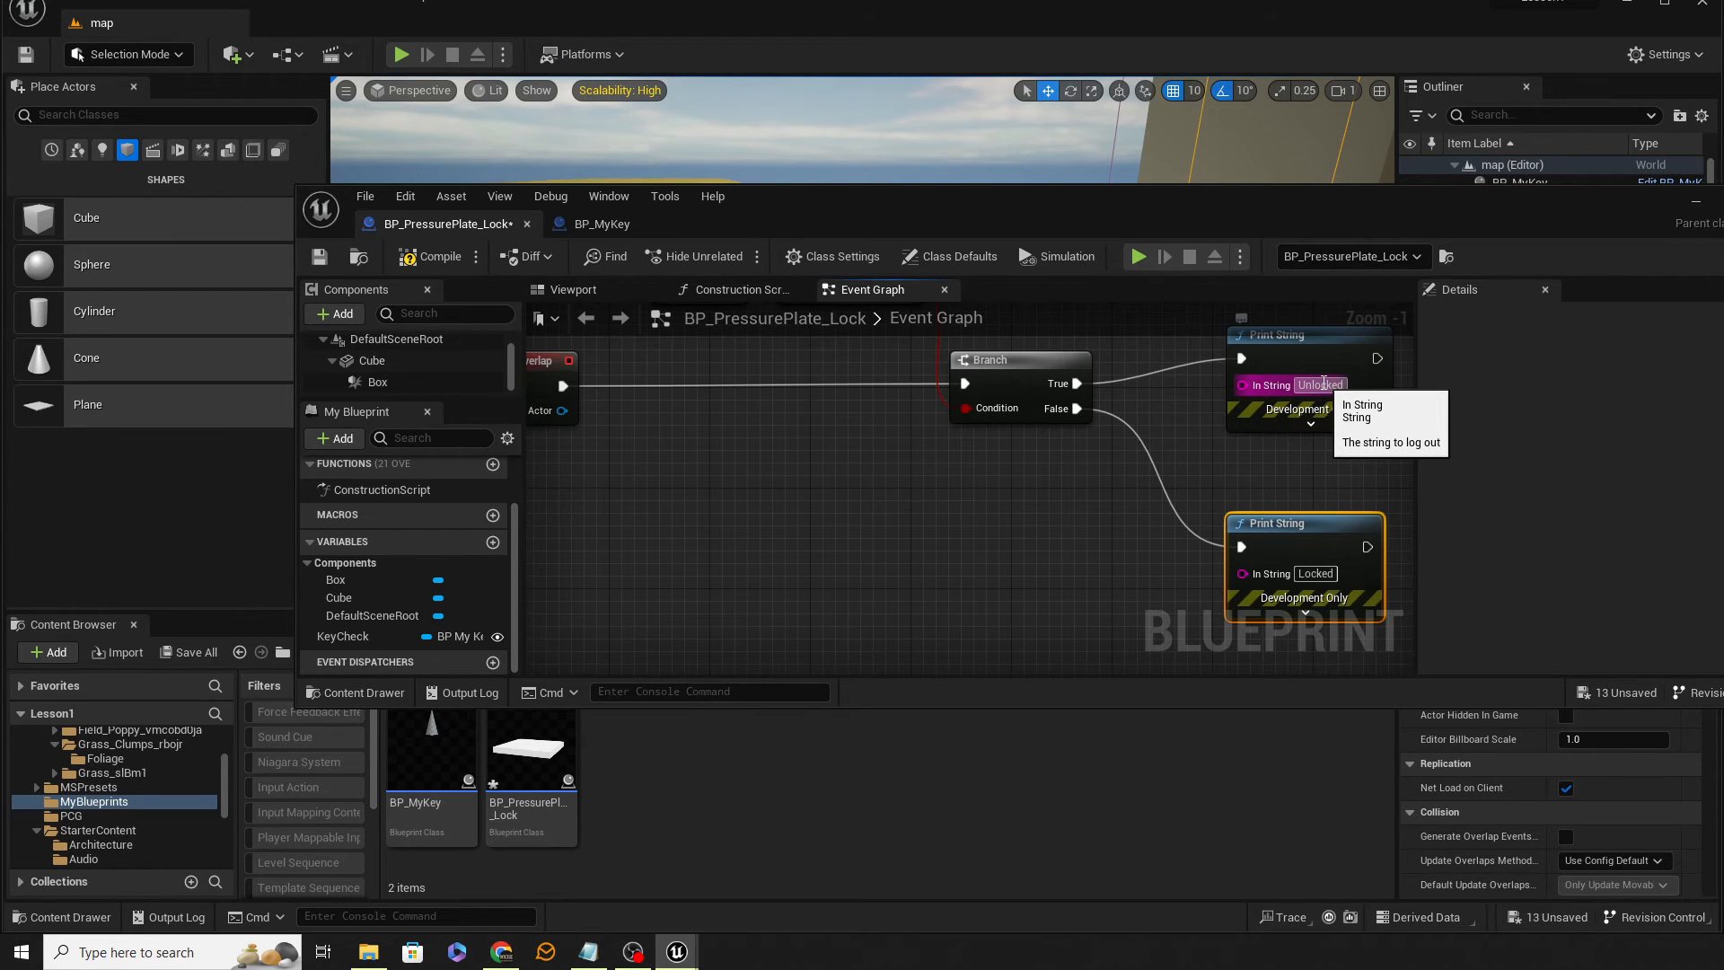
pyautogui.press('Return')
pyautogui.click(440, 256)
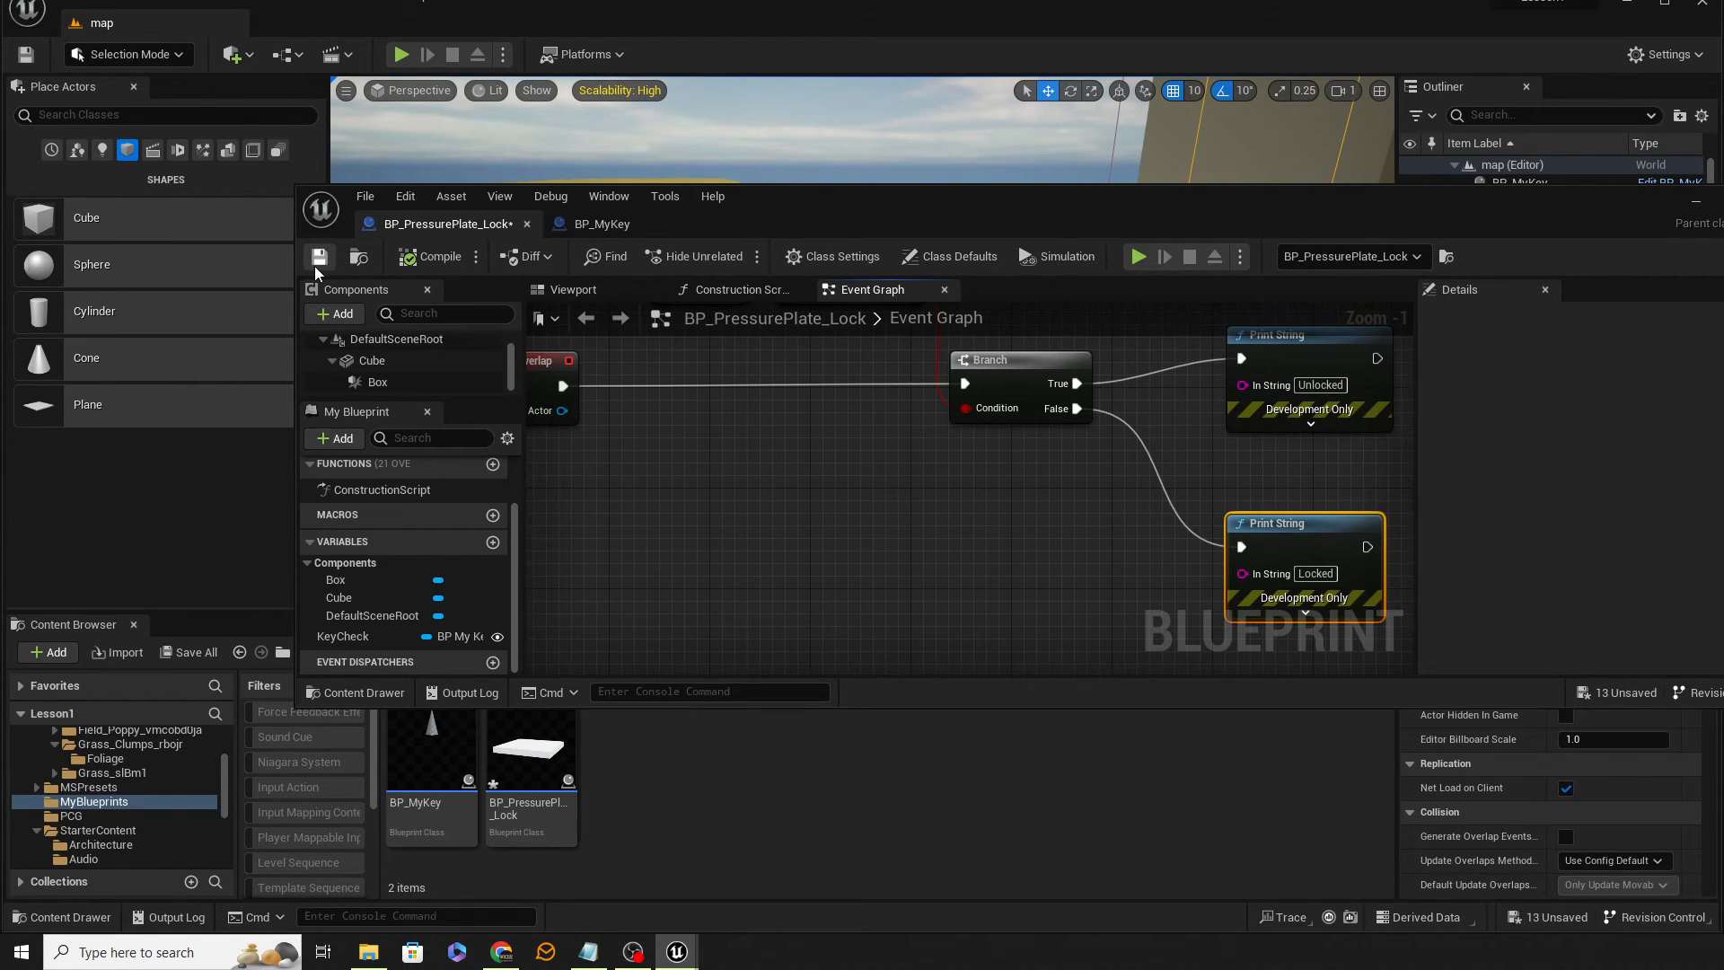
pyautogui.click(316, 261)
# Play the level from the ground near the building and walk onto the pressure plate without the key
pyautogui.moveTo(843, 225); pyautogui.dragTo(1723, 249)
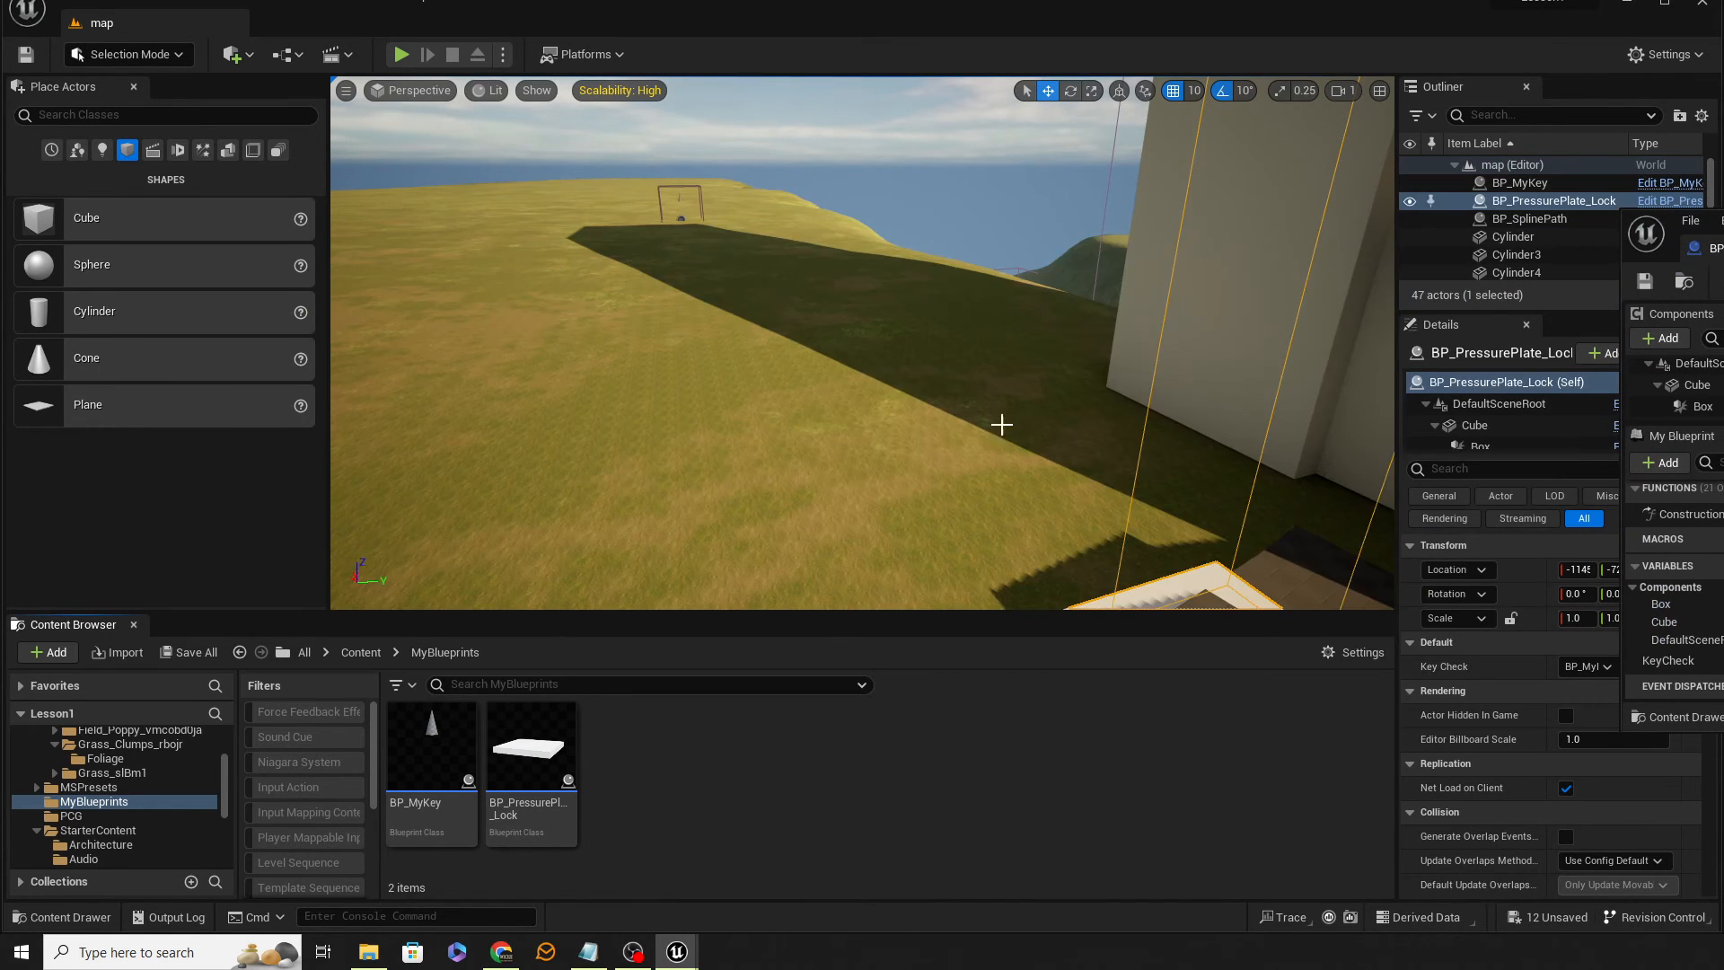
pyautogui.moveTo(1000, 424); pyautogui.dragTo(914, 638, button='right')
pyautogui.rightClick(947, 561)
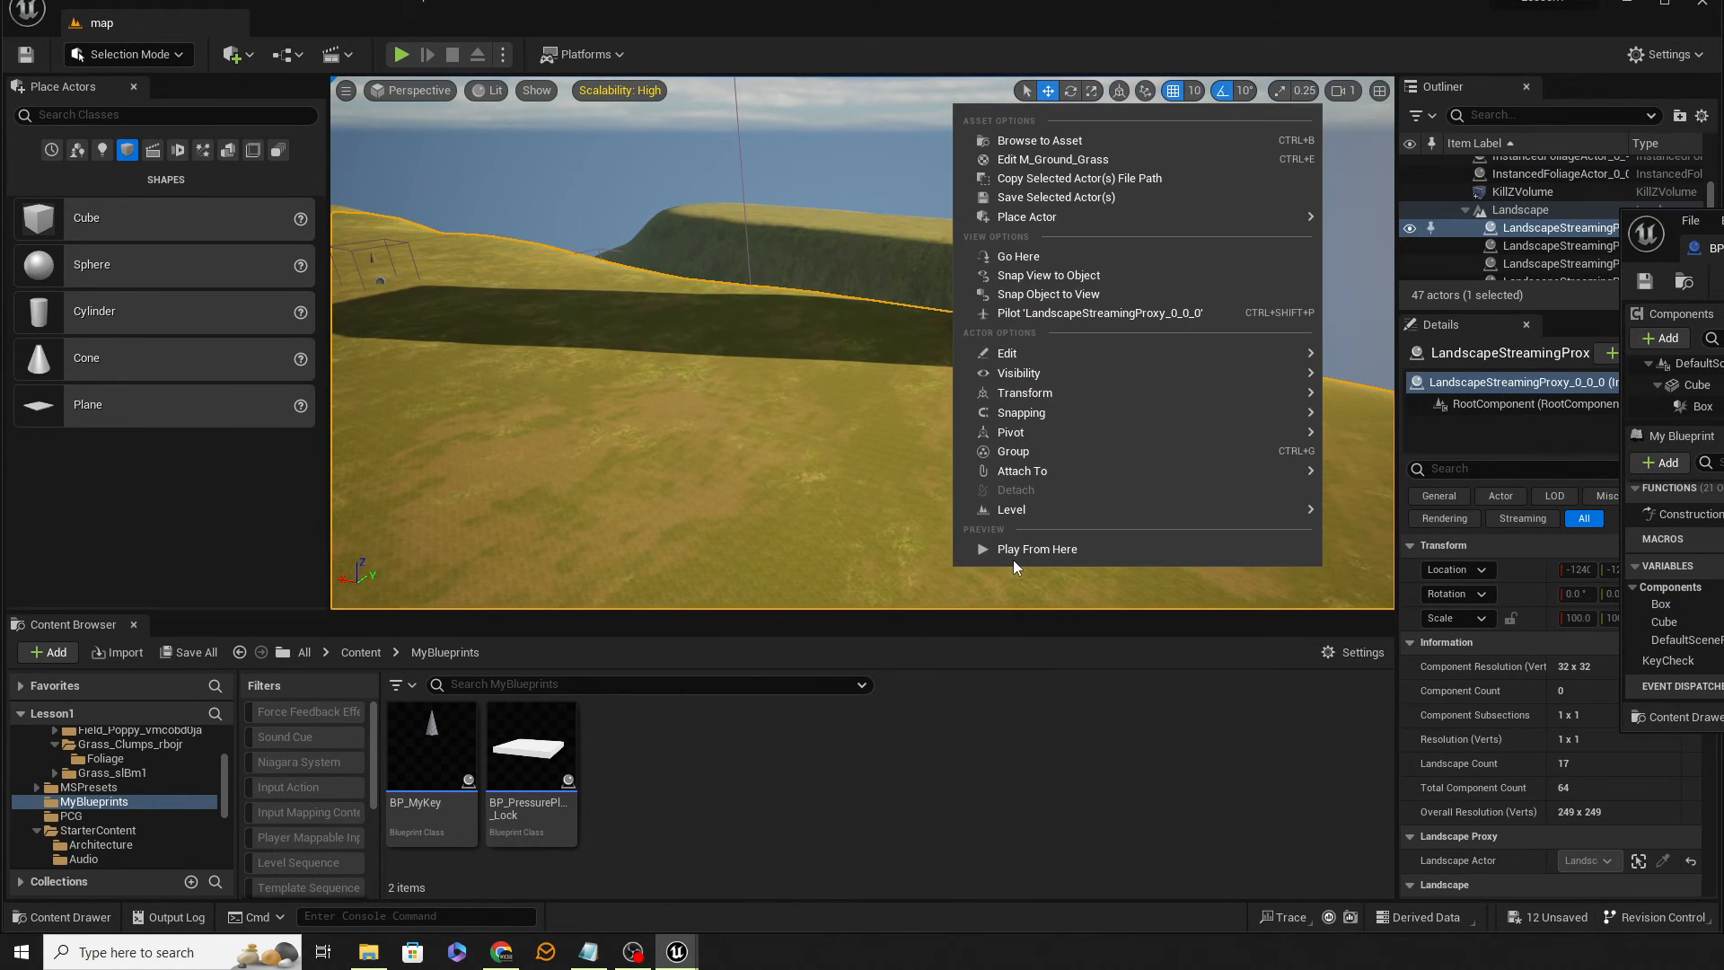
pyautogui.click(1024, 551)
pyautogui.click(1031, 549)
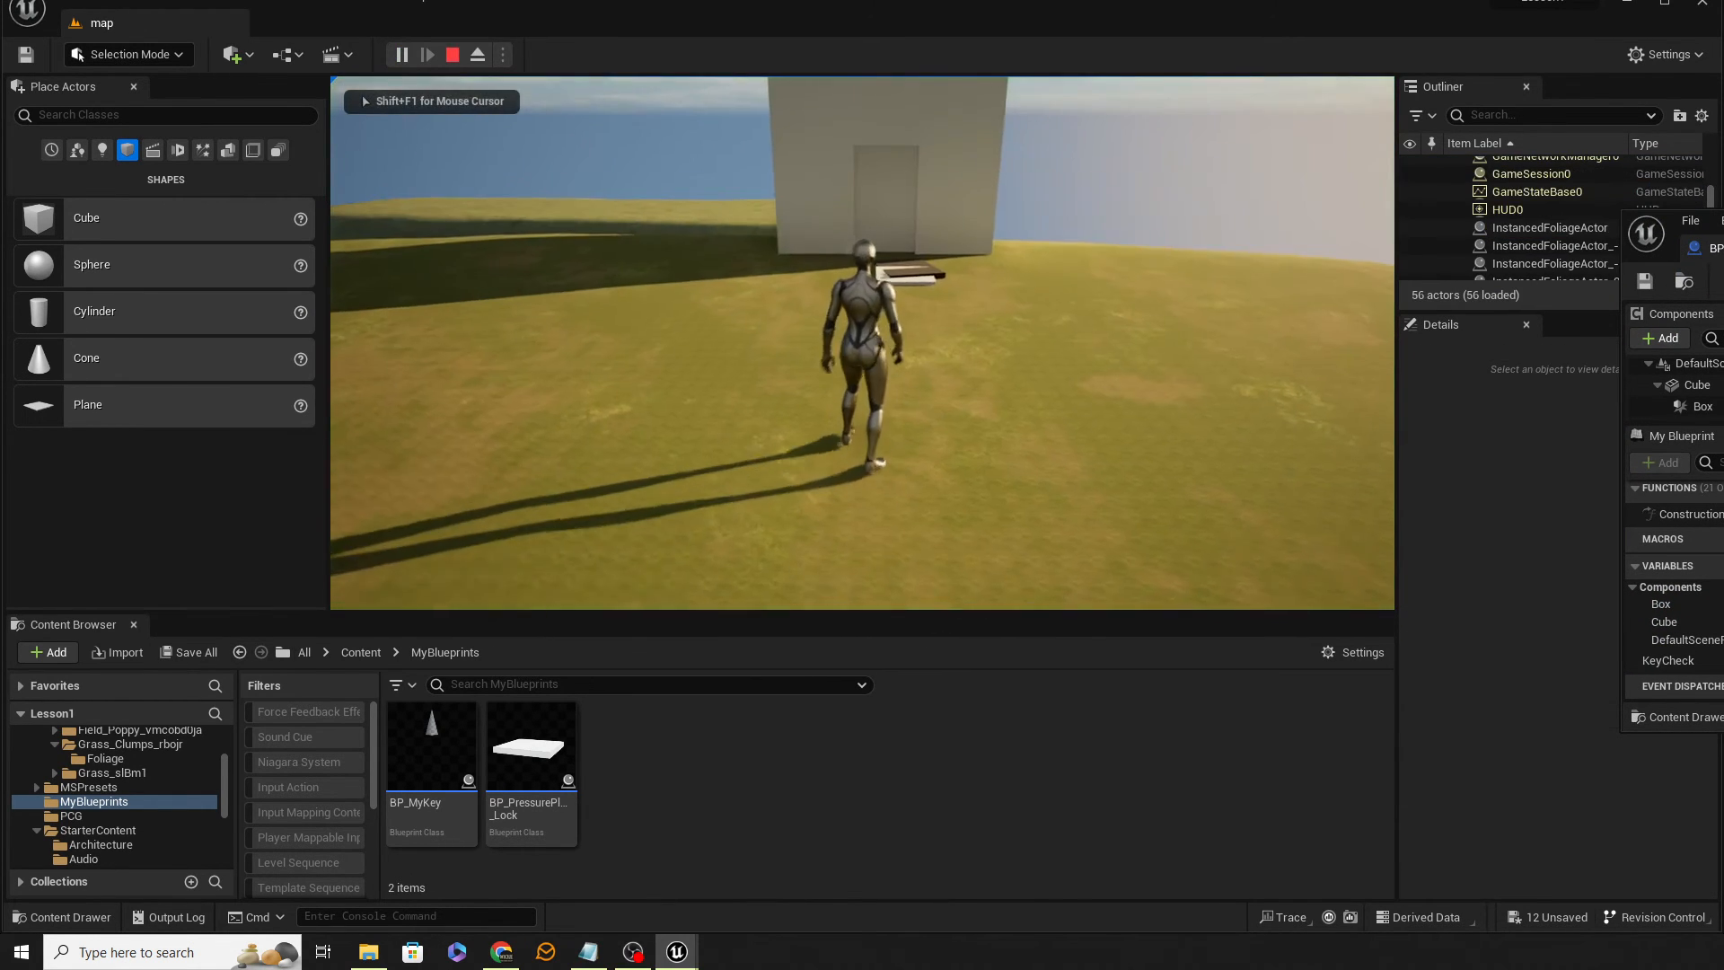
pyautogui.press('w')
pyautogui.press('s')
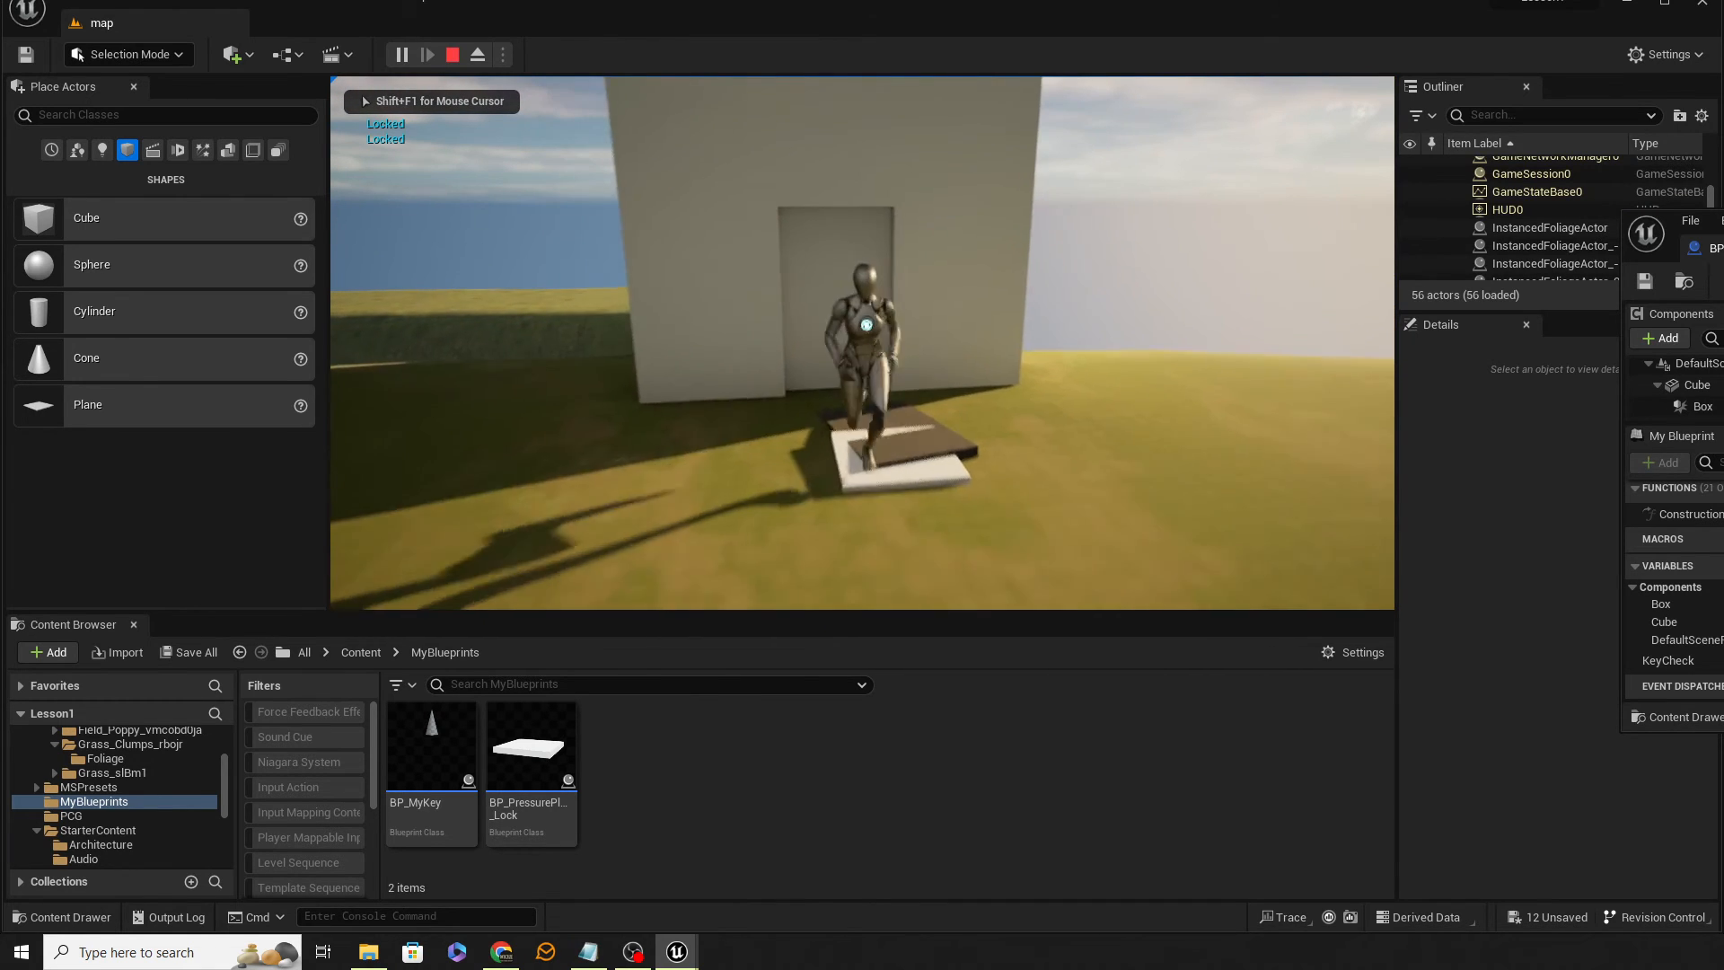
# Run the character through the key, return to the pressure plate to test the lock, and end the play session
pyautogui.press('w')
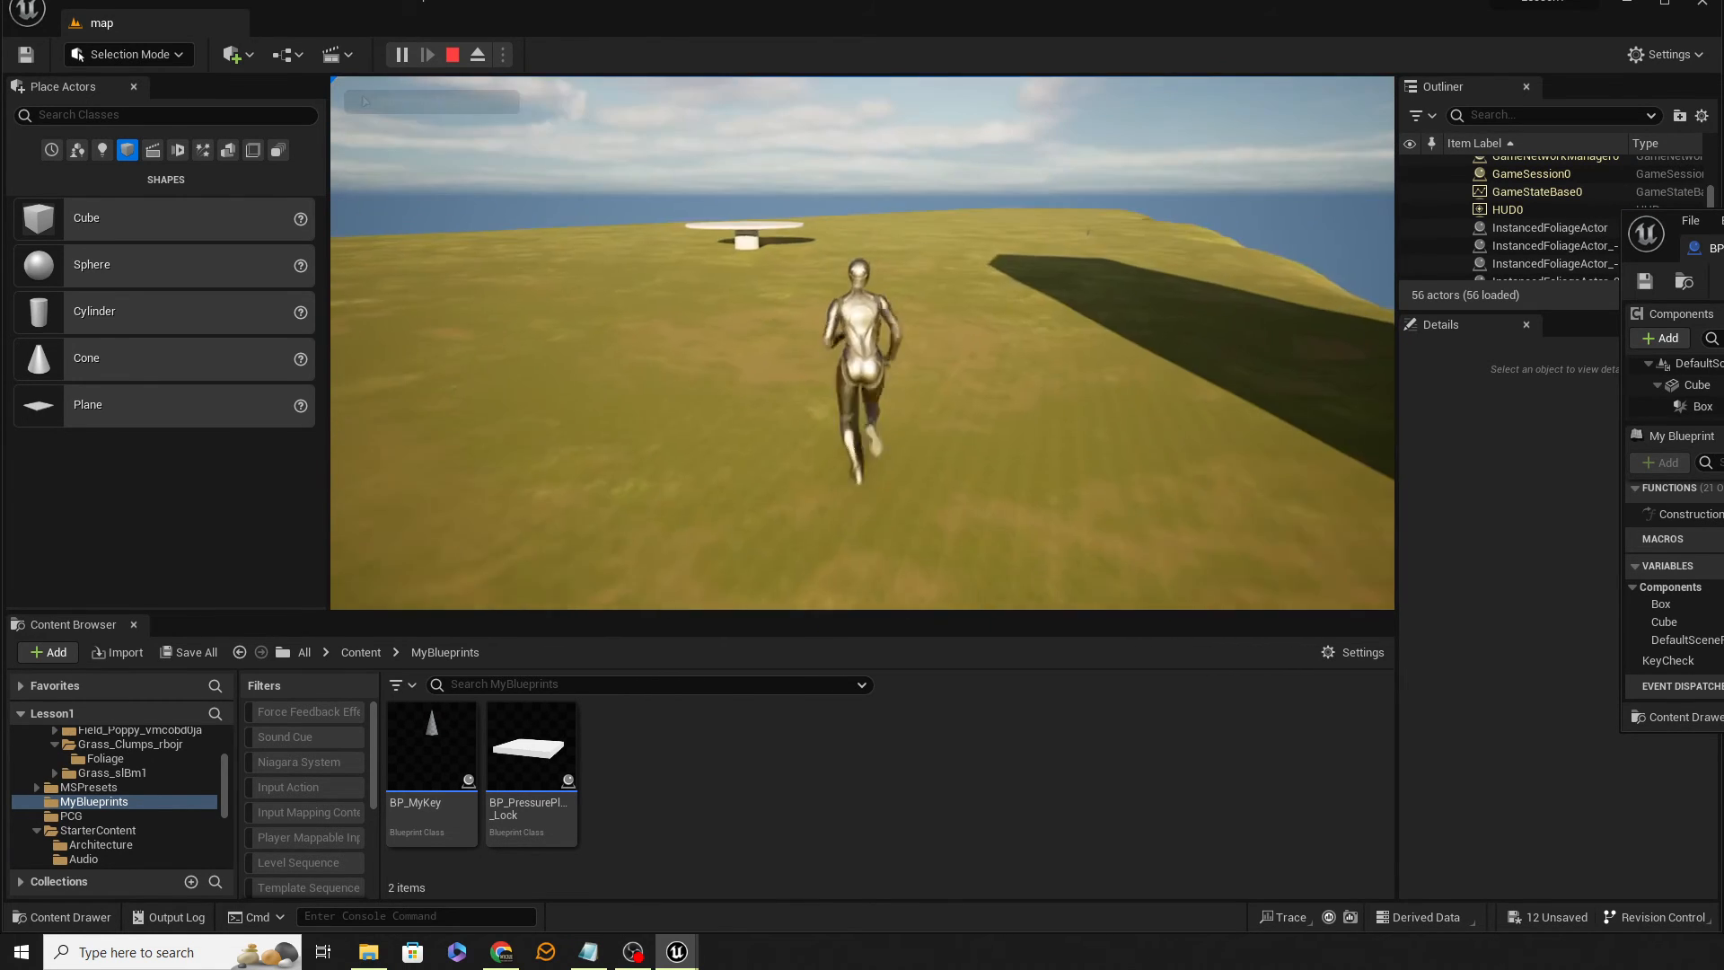
pyautogui.press('w')
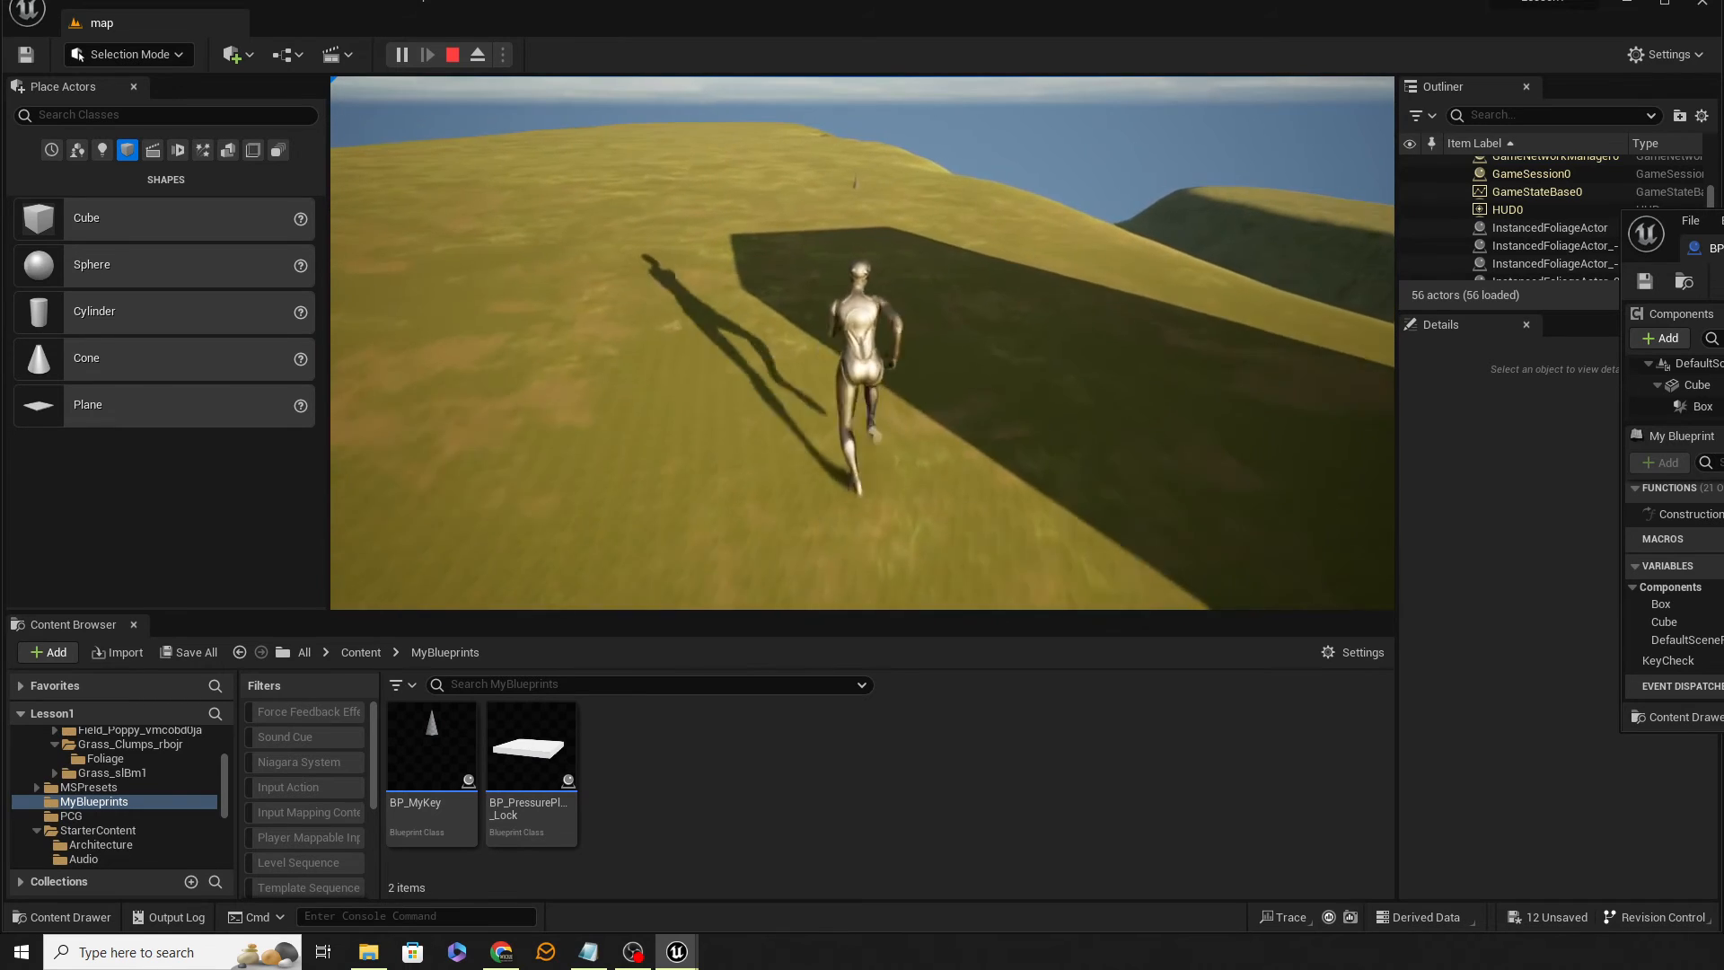
pyautogui.press('w')
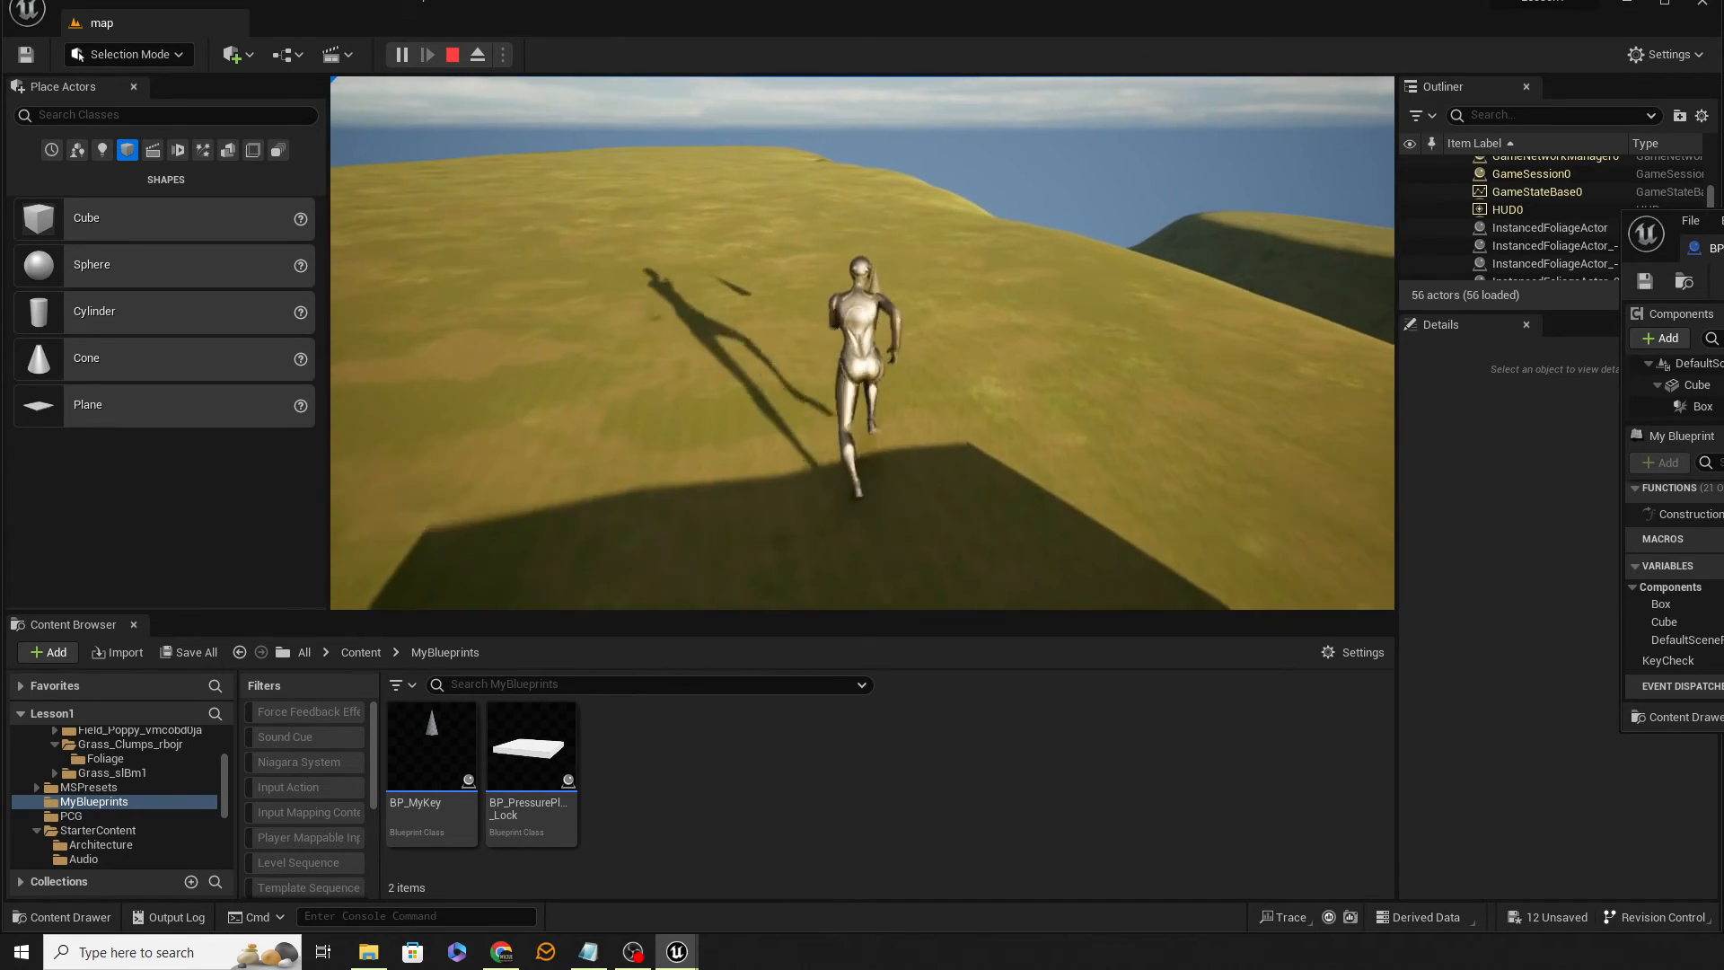
pyautogui.press('w')
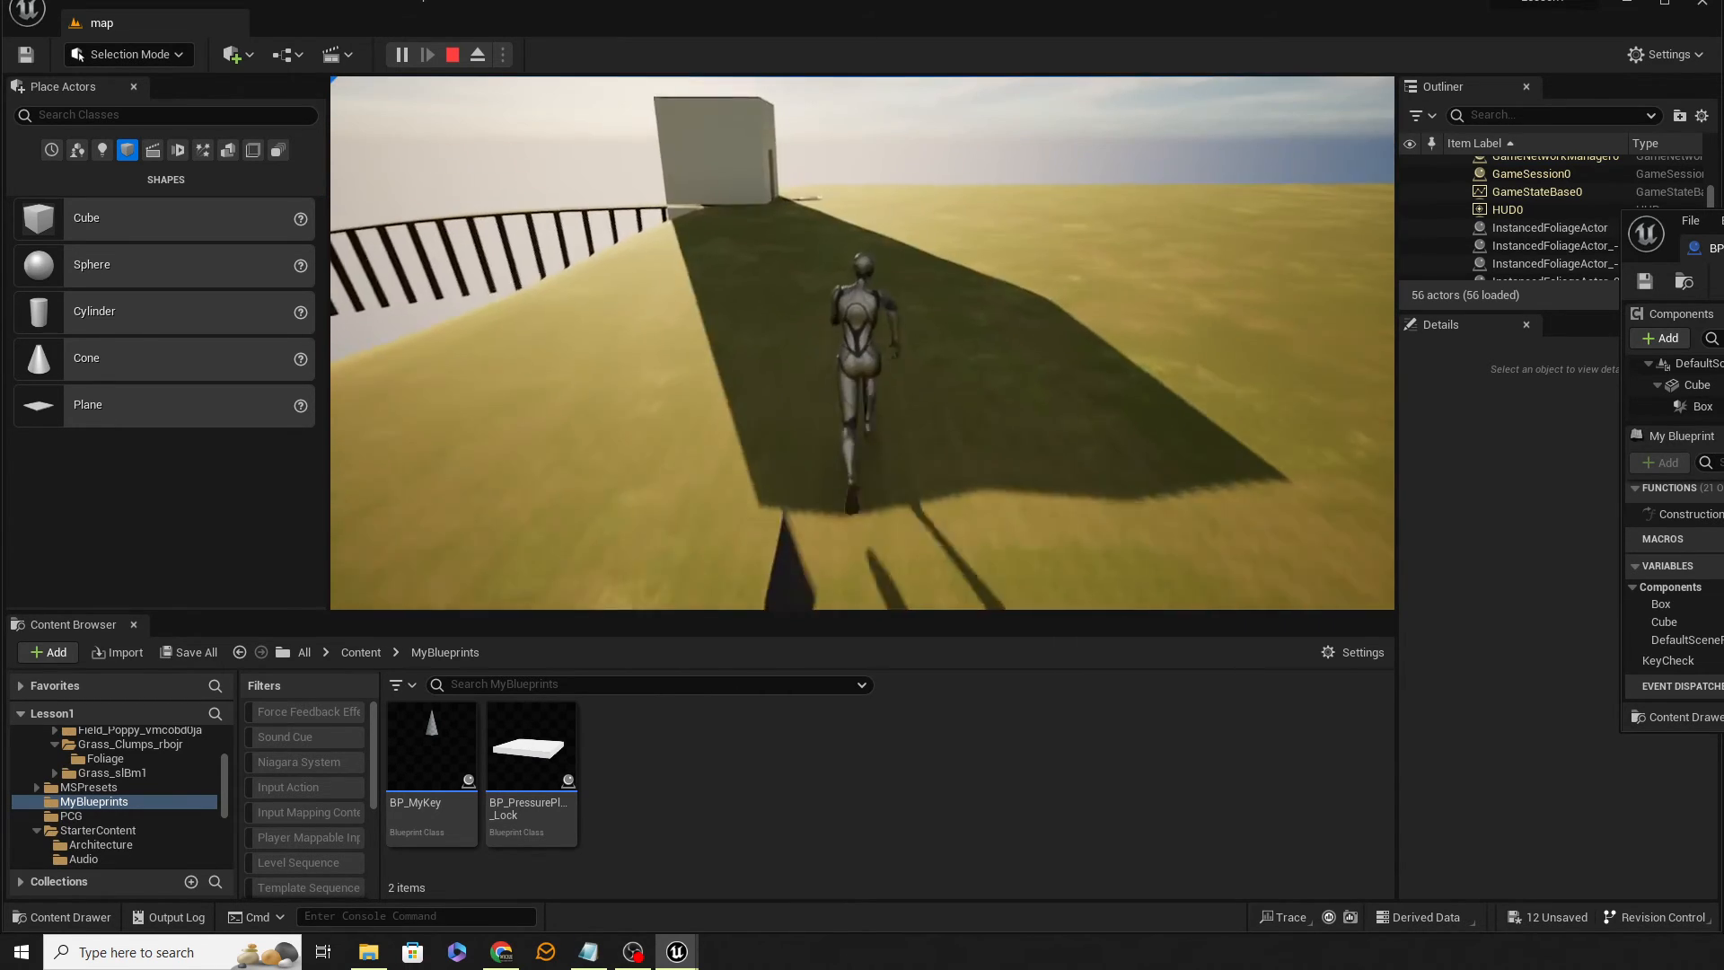
pyautogui.press('w')
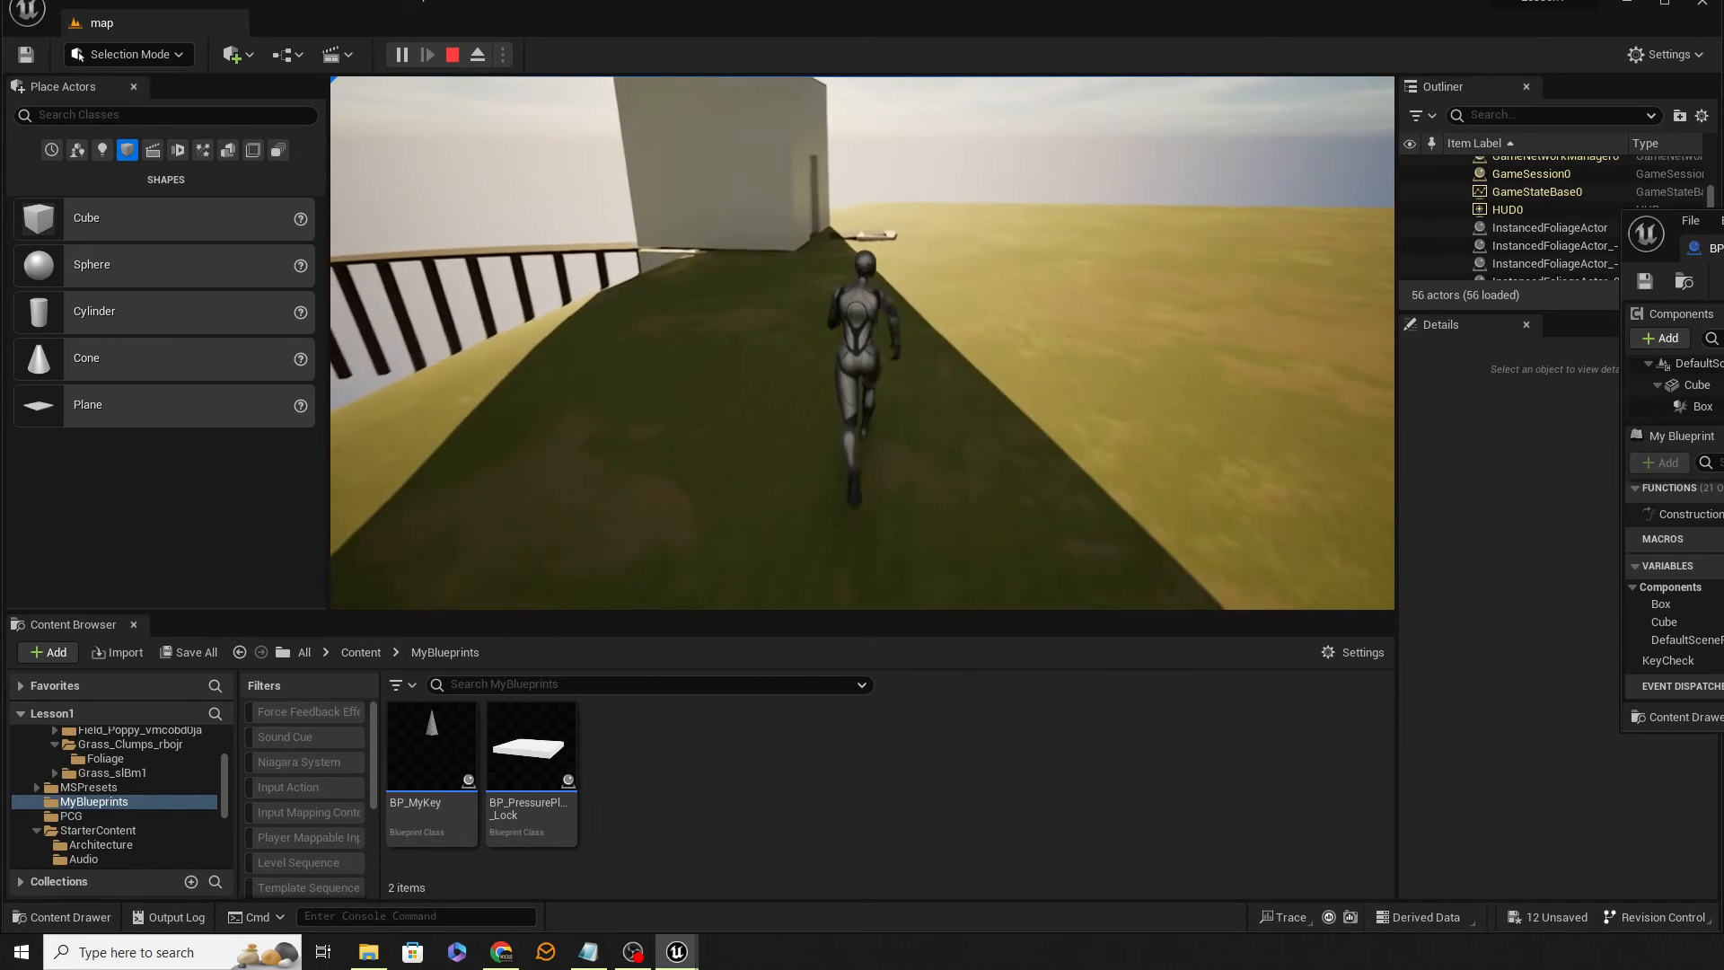
pyautogui.press('w')
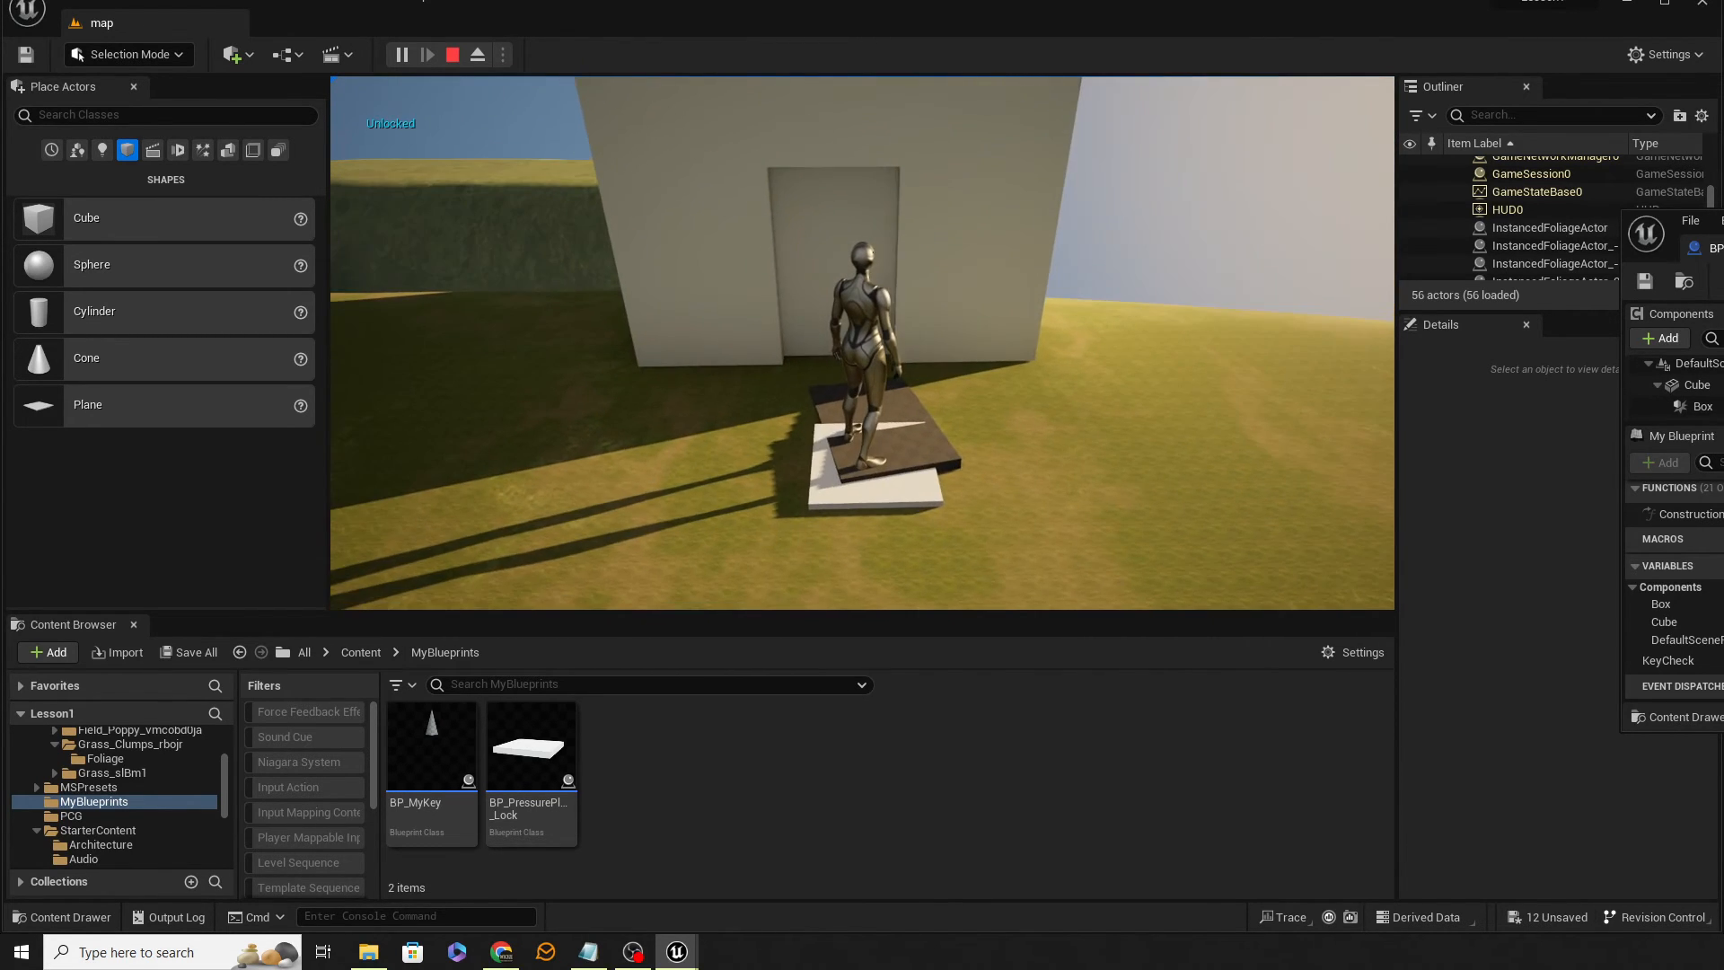
pyautogui.press('s')
pyautogui.press('w')
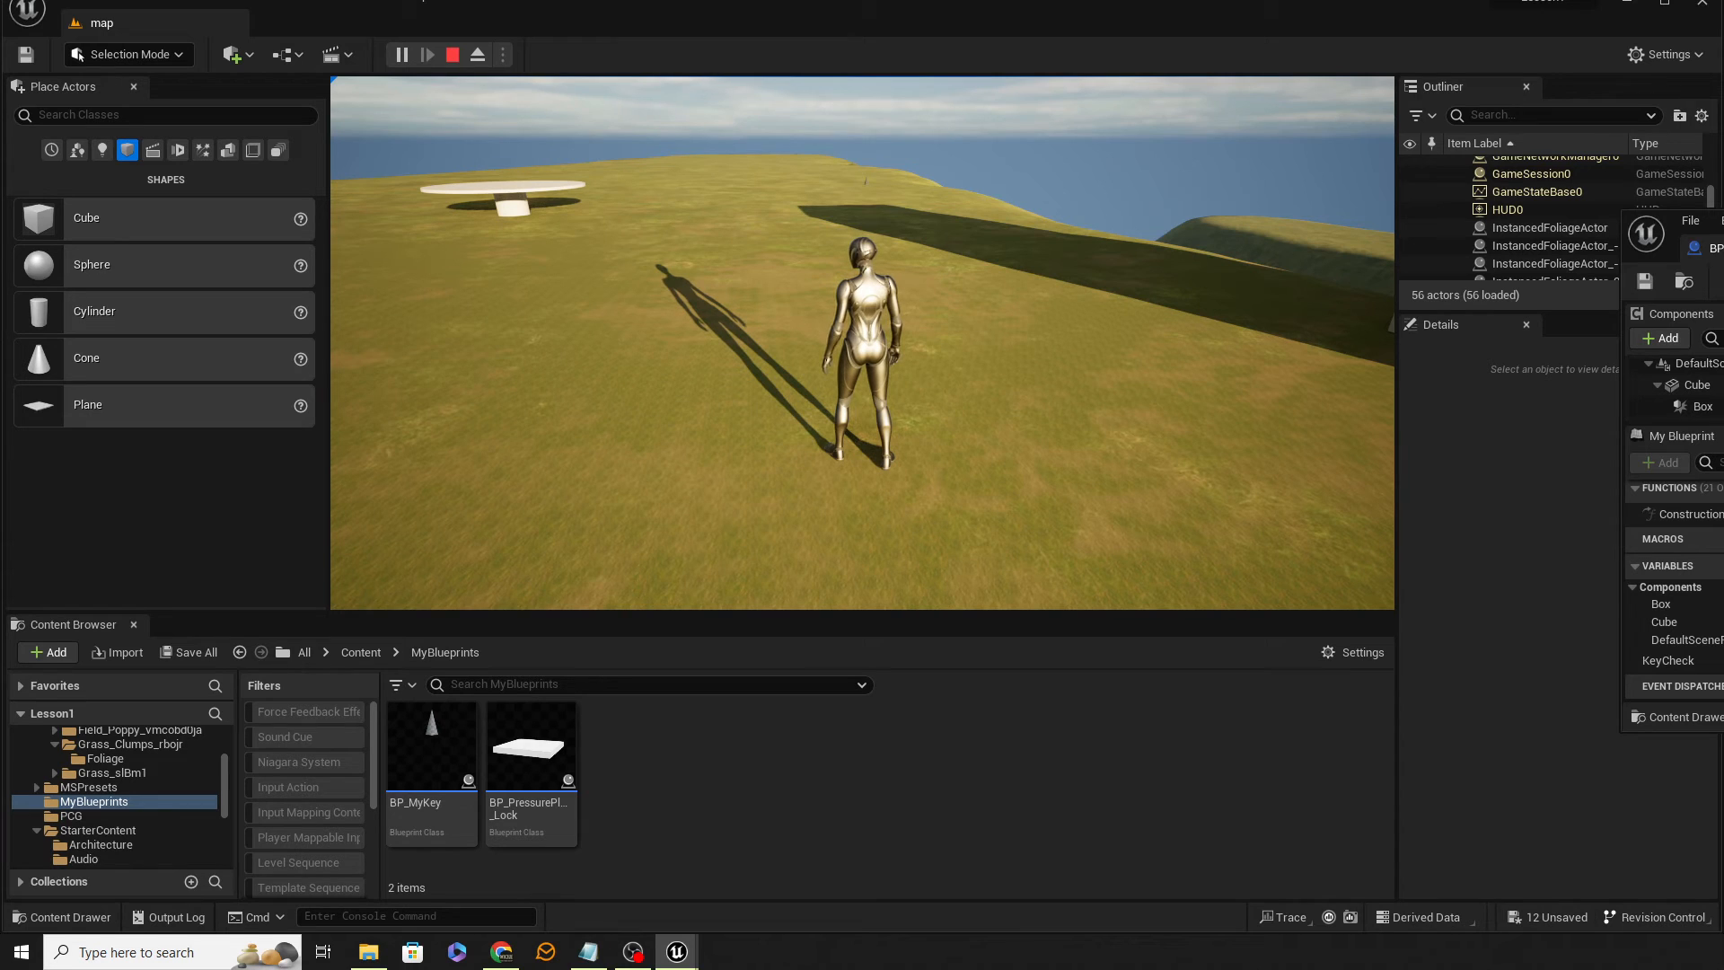
pyautogui.press('Escape')
pyautogui.click(870, 545)
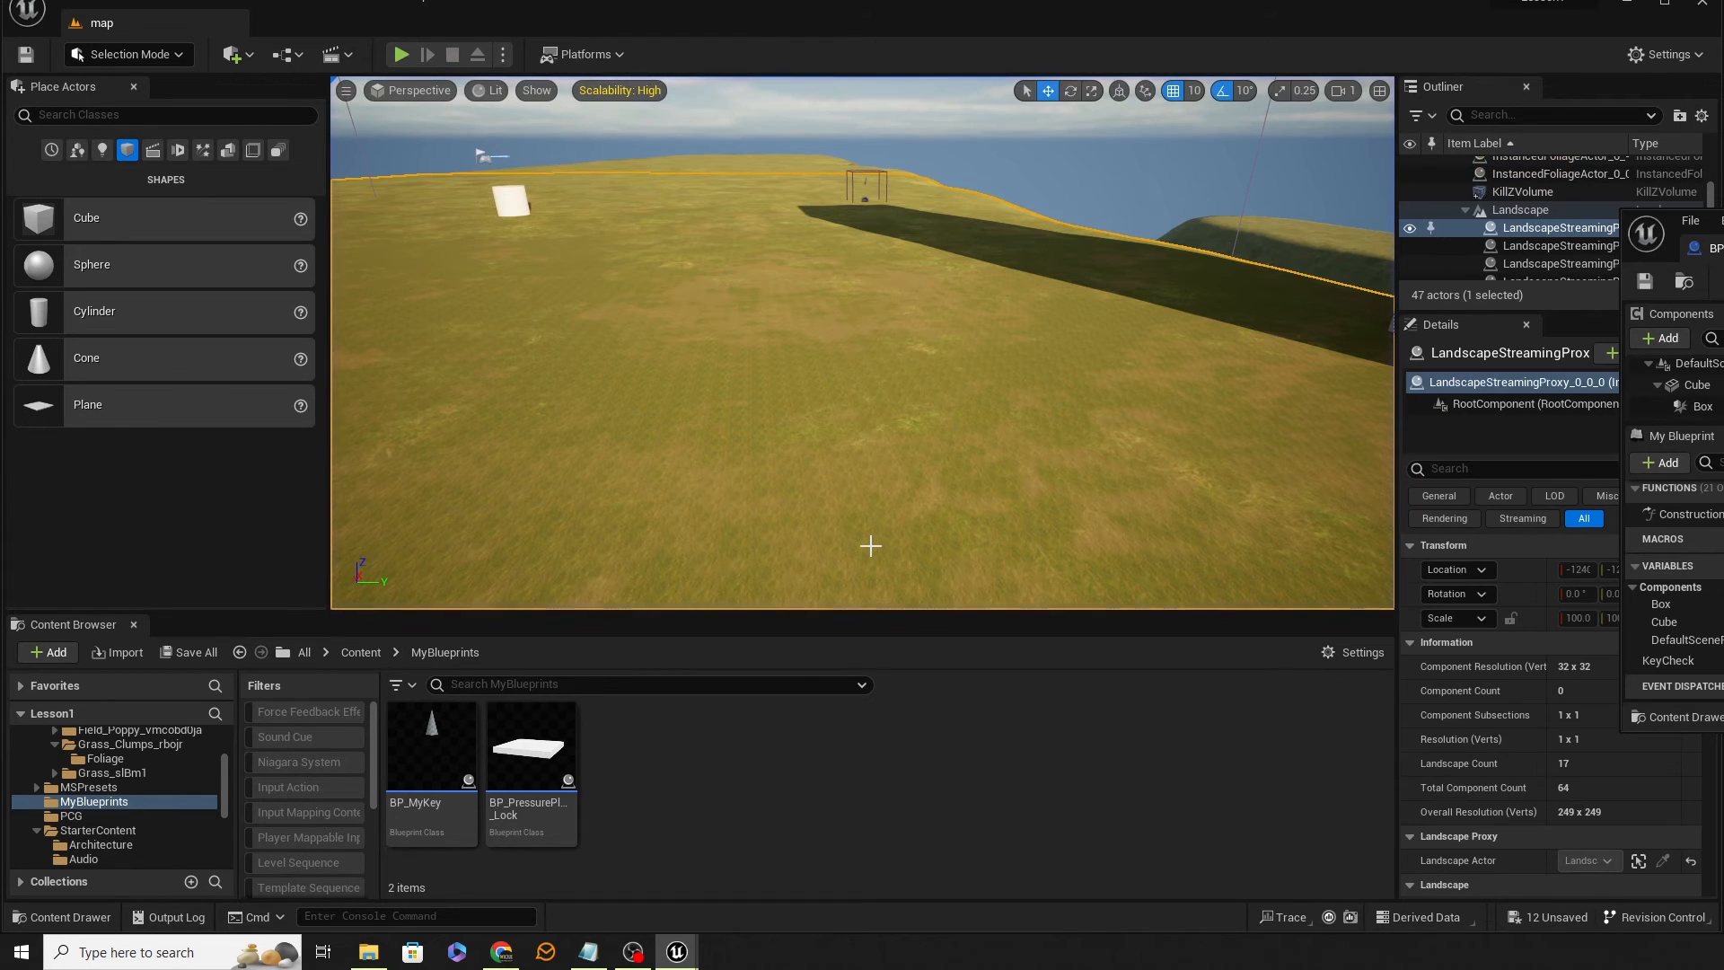
# Switch to the BP_MyKey Event Graph and place a reference to the Cone component above the SET Got Key? node
pyautogui.moveTo(1711, 221); pyautogui.dragTo(794, 363)
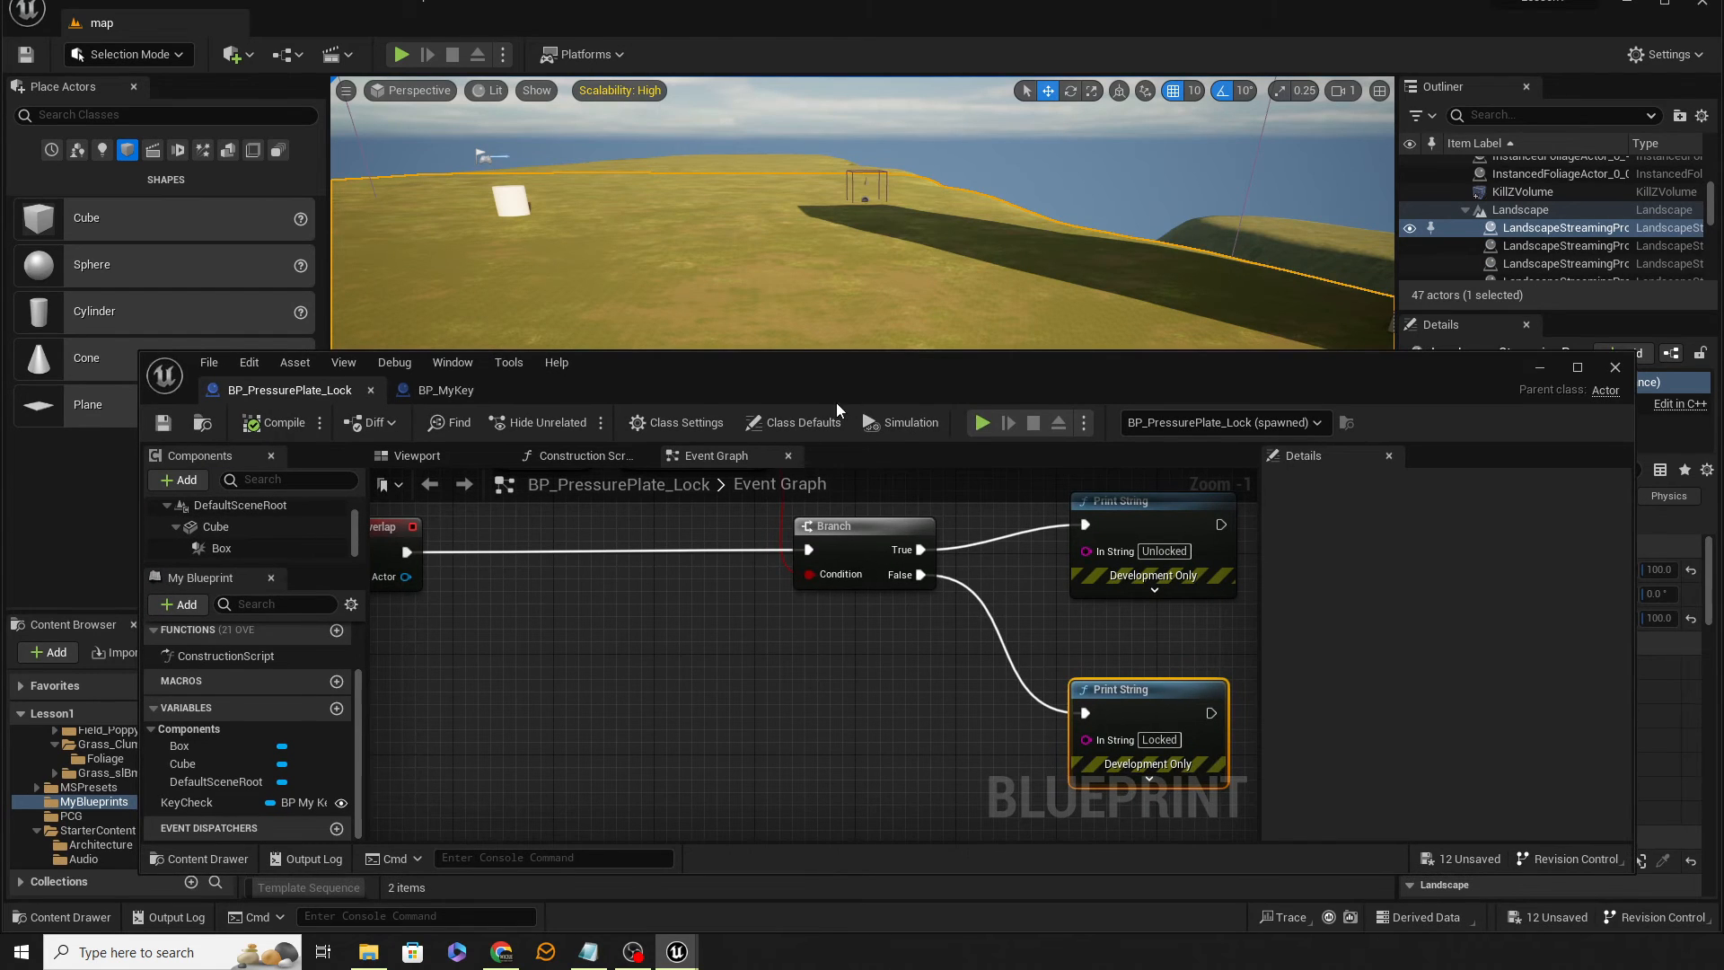
pyautogui.click(452, 396)
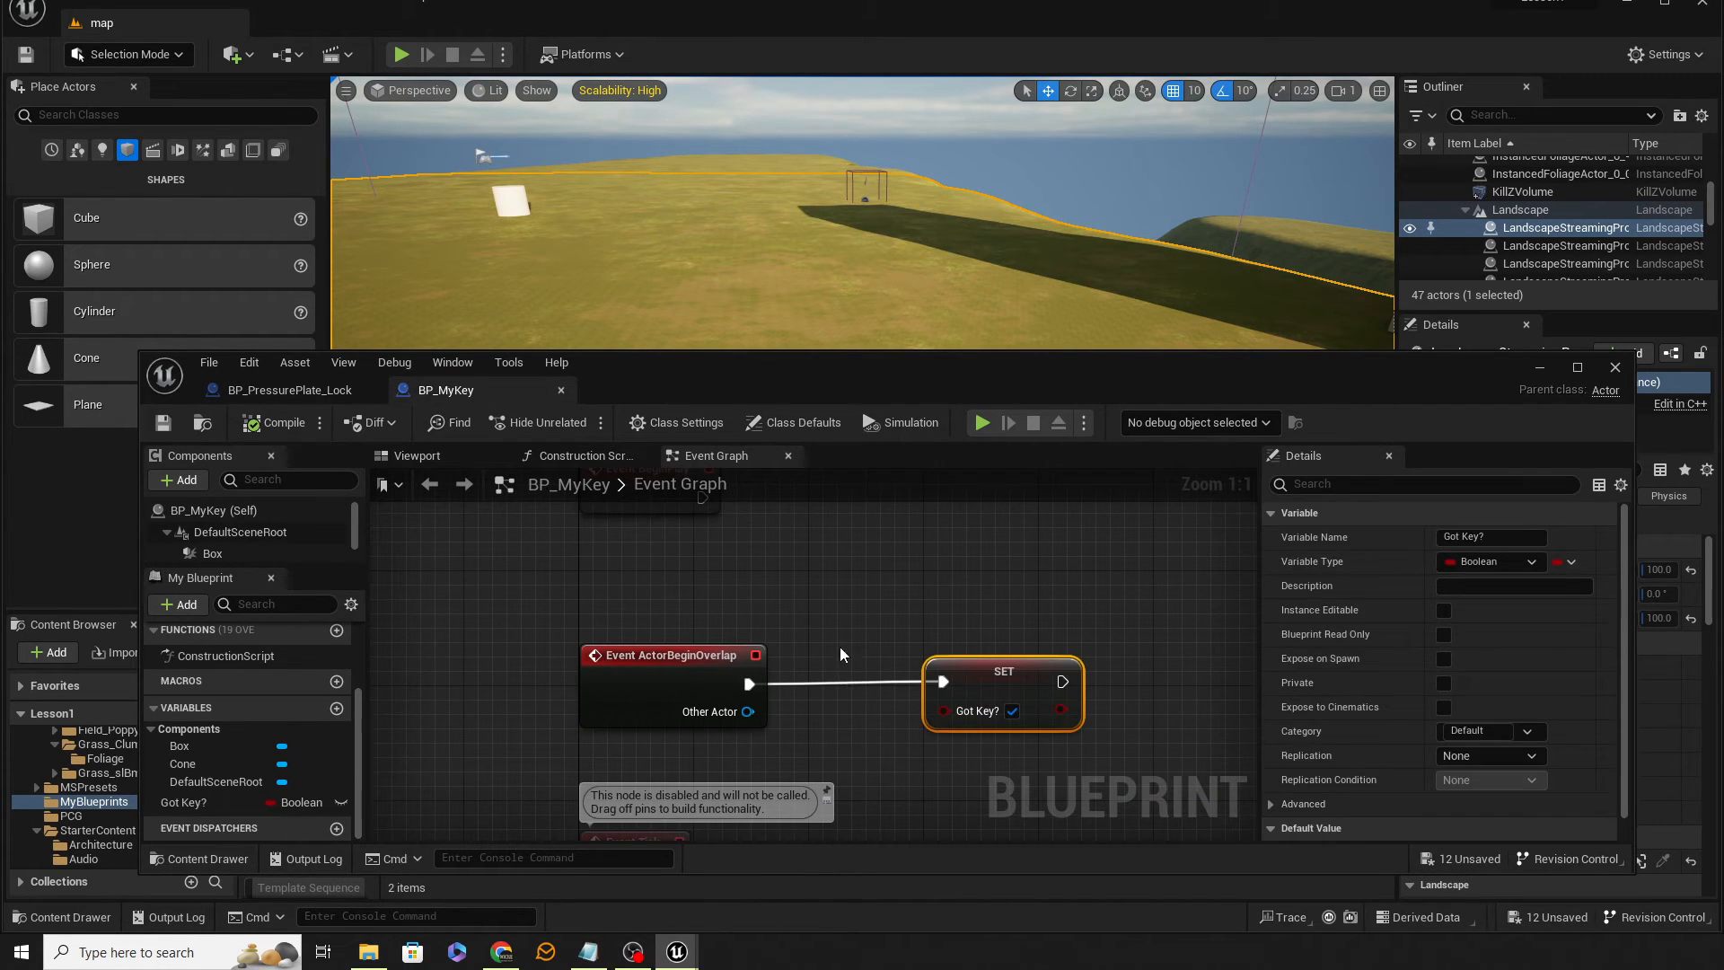
pyautogui.moveTo(844, 654); pyautogui.dragTo(758, 547, button='right')
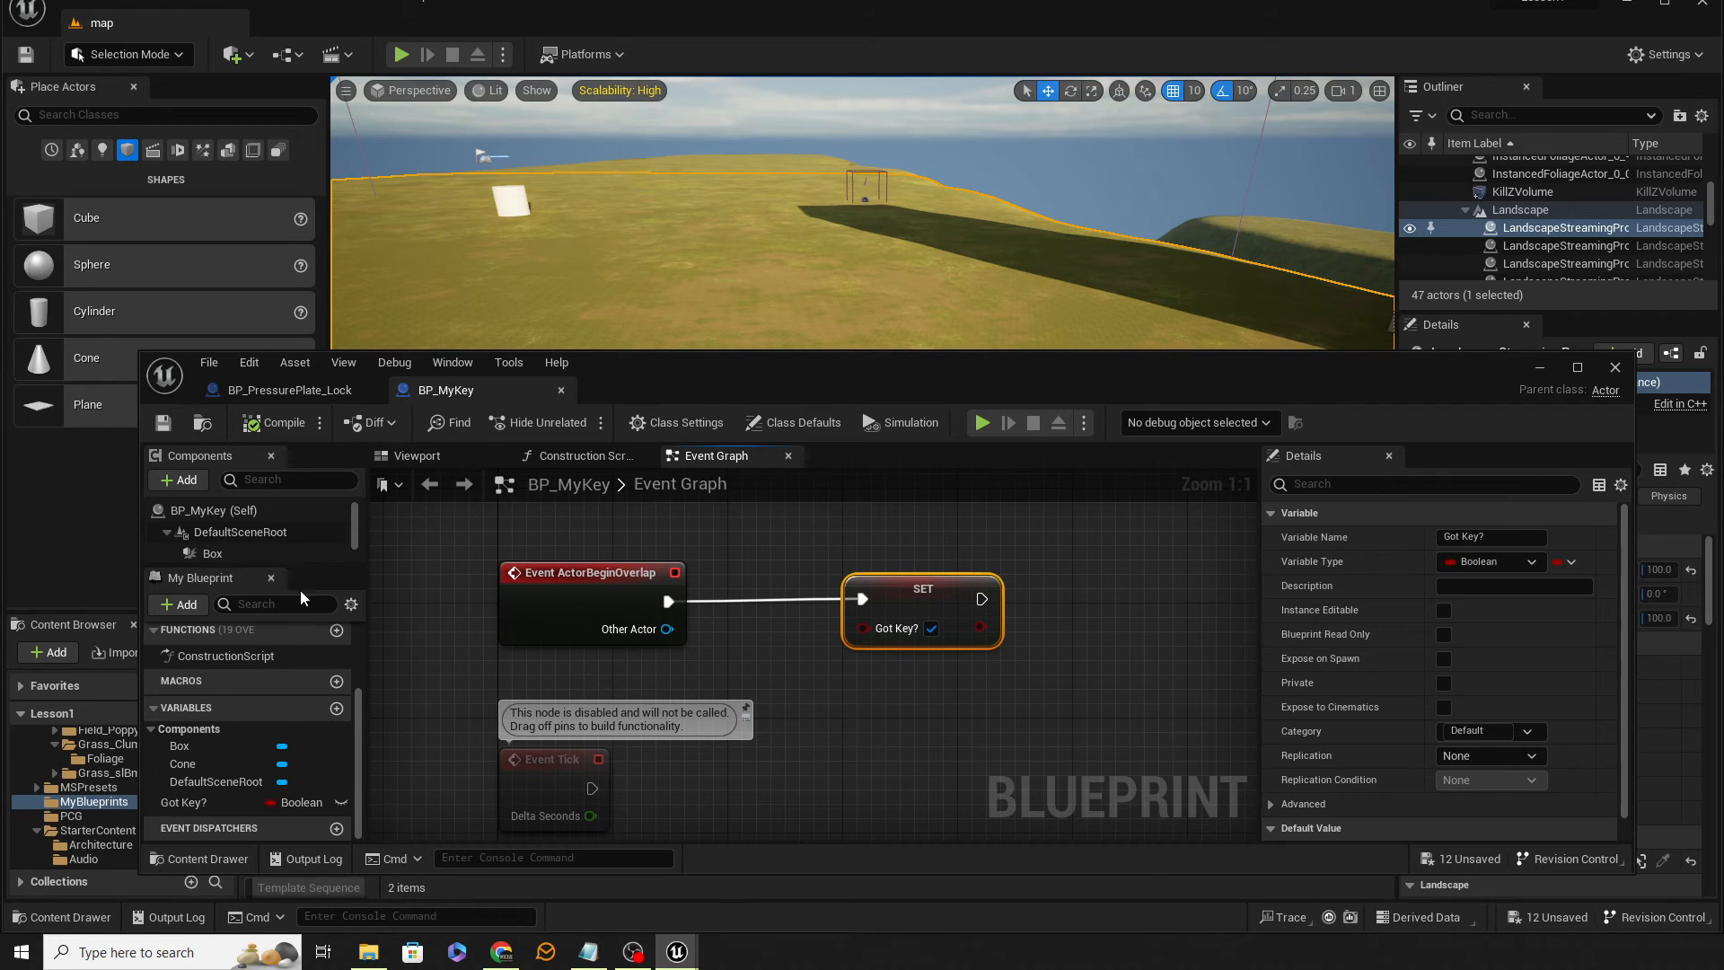
pyautogui.click(219, 556)
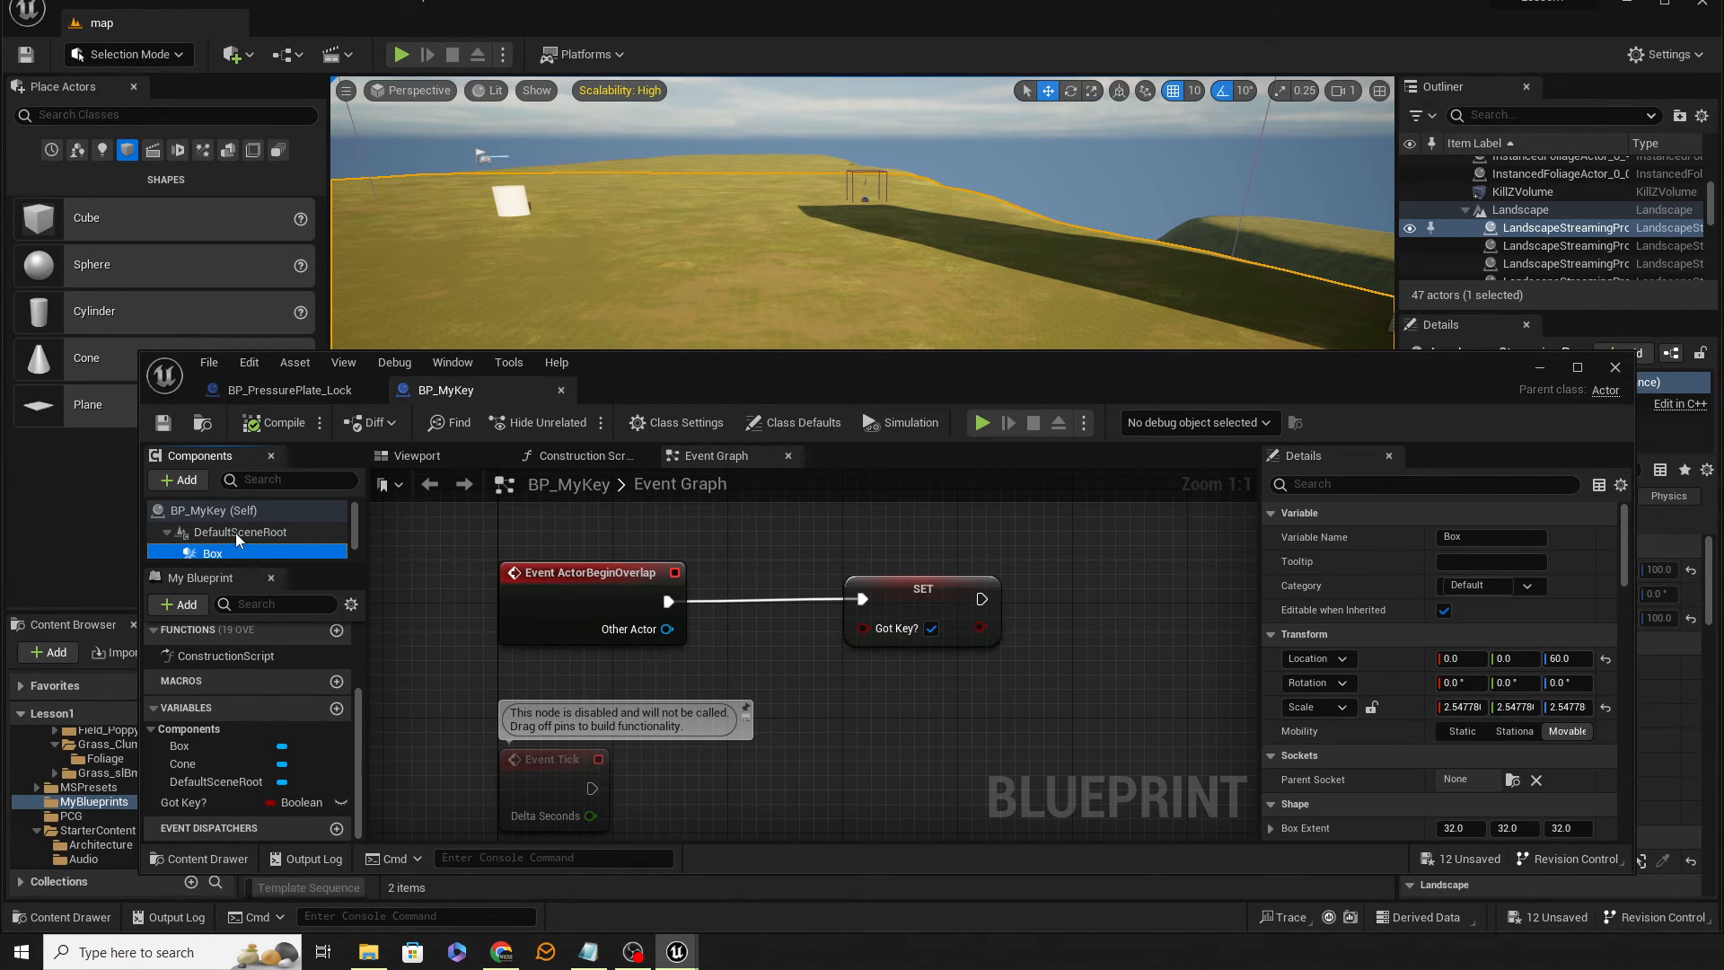
pyautogui.scroll(-1, 240, 538)
pyautogui.click(236, 548)
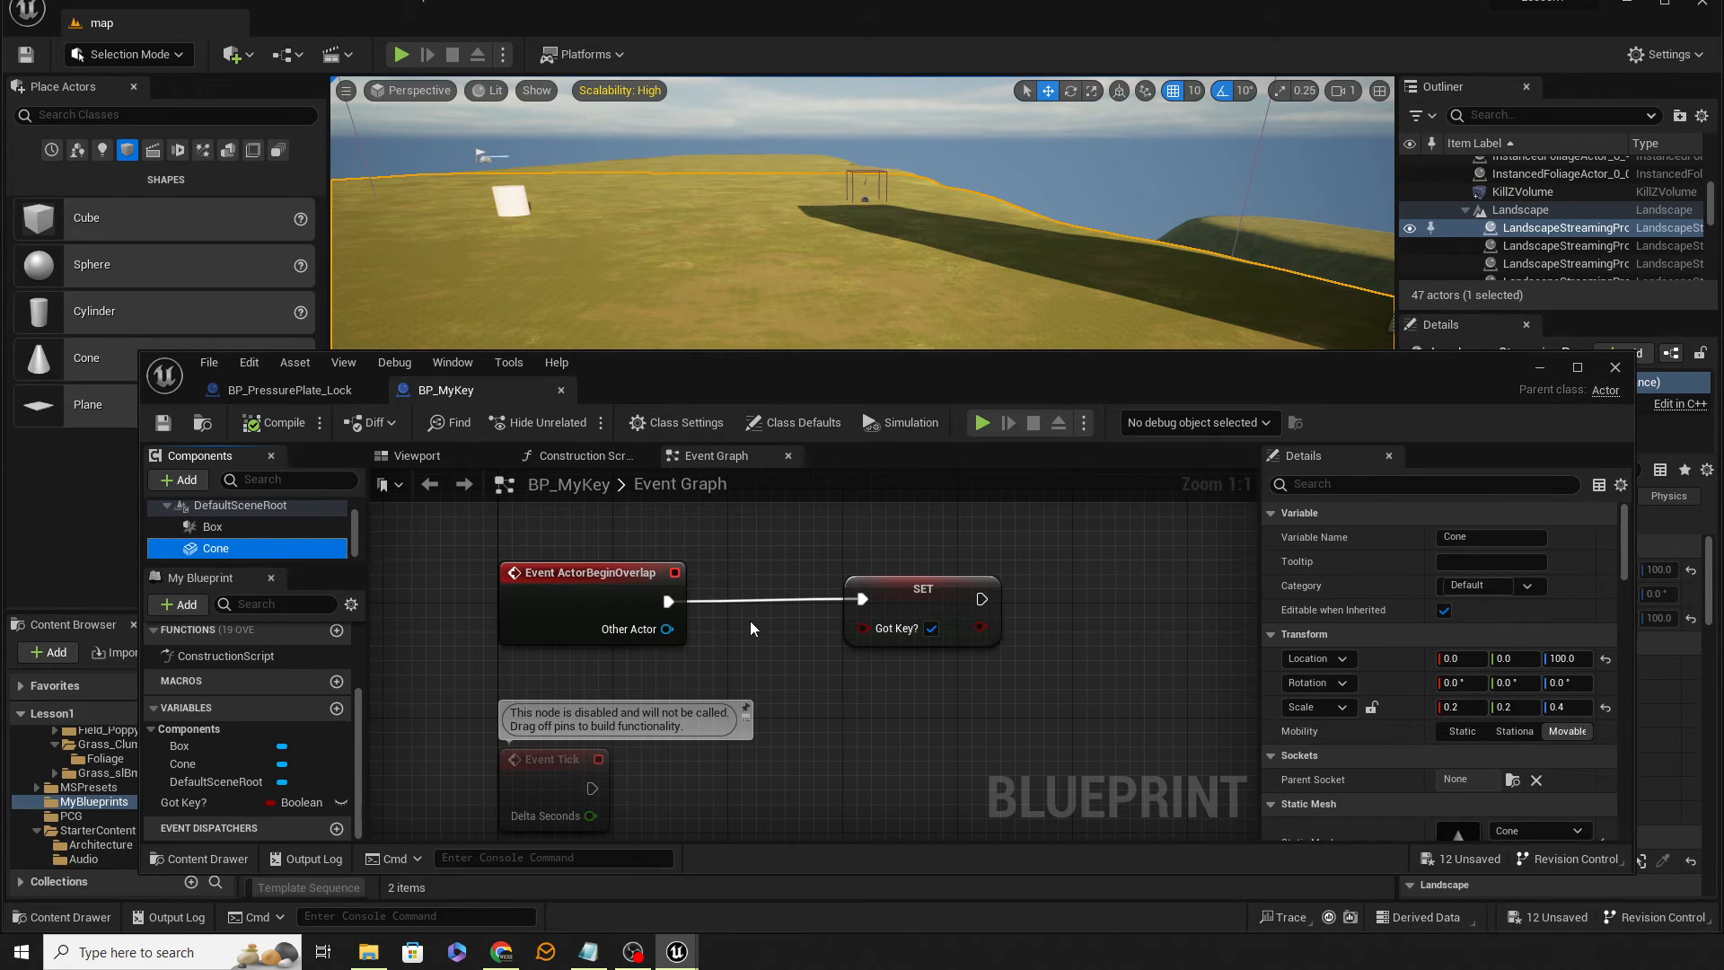
pyautogui.moveTo(1048, 604); pyautogui.dragTo(1092, 648, button='right')
pyautogui.click(206, 550)
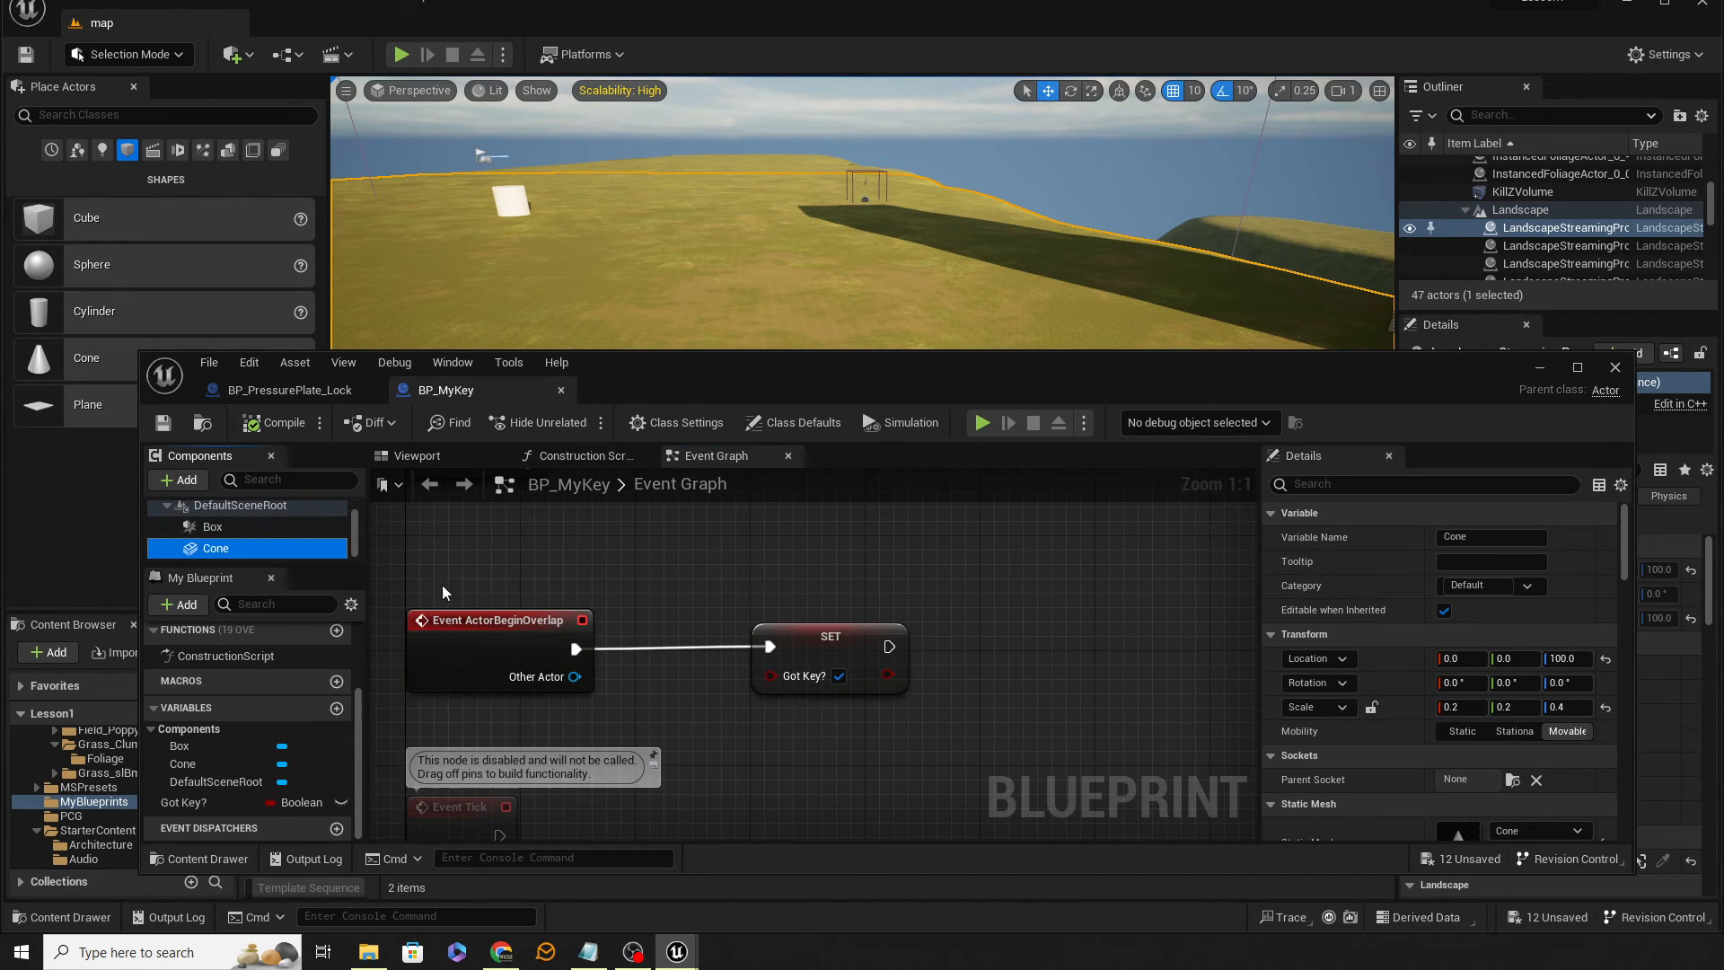
# Add a Set Visibility node targeting Cone and connect it to the execution output of SET Got Key?
pyautogui.moveTo(858, 552); pyautogui.dragTo(1056, 599)
pyautogui.write('set')
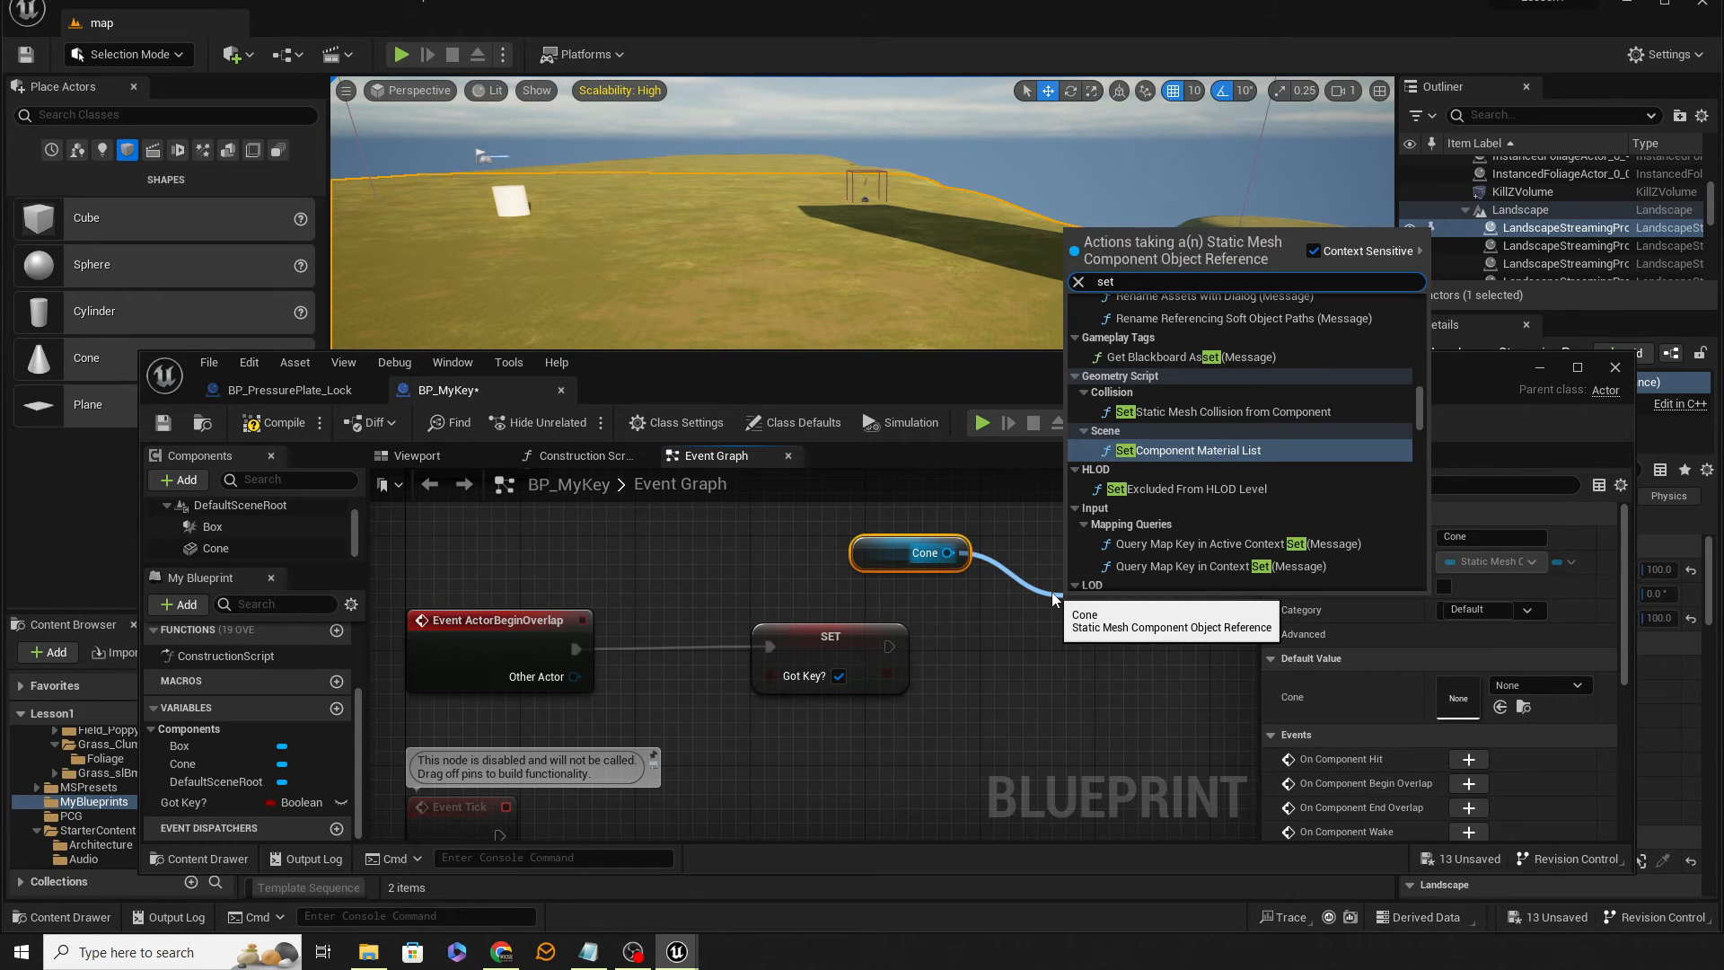
pyautogui.write(' visi')
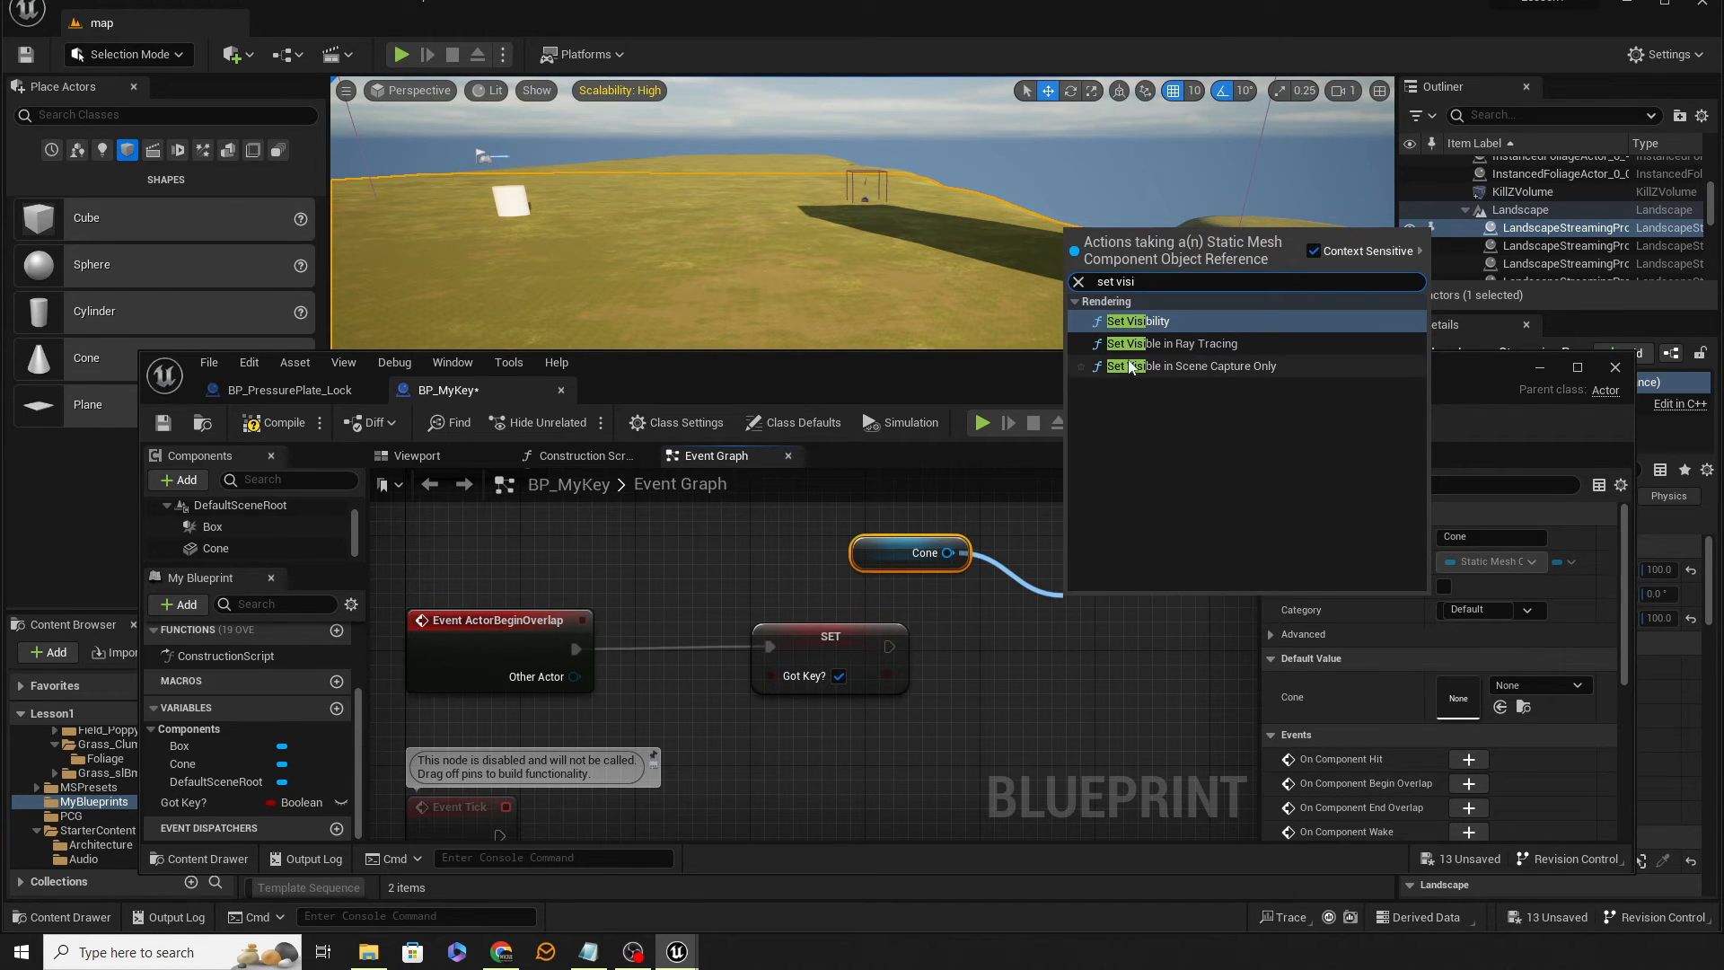
pyautogui.click(1137, 320)
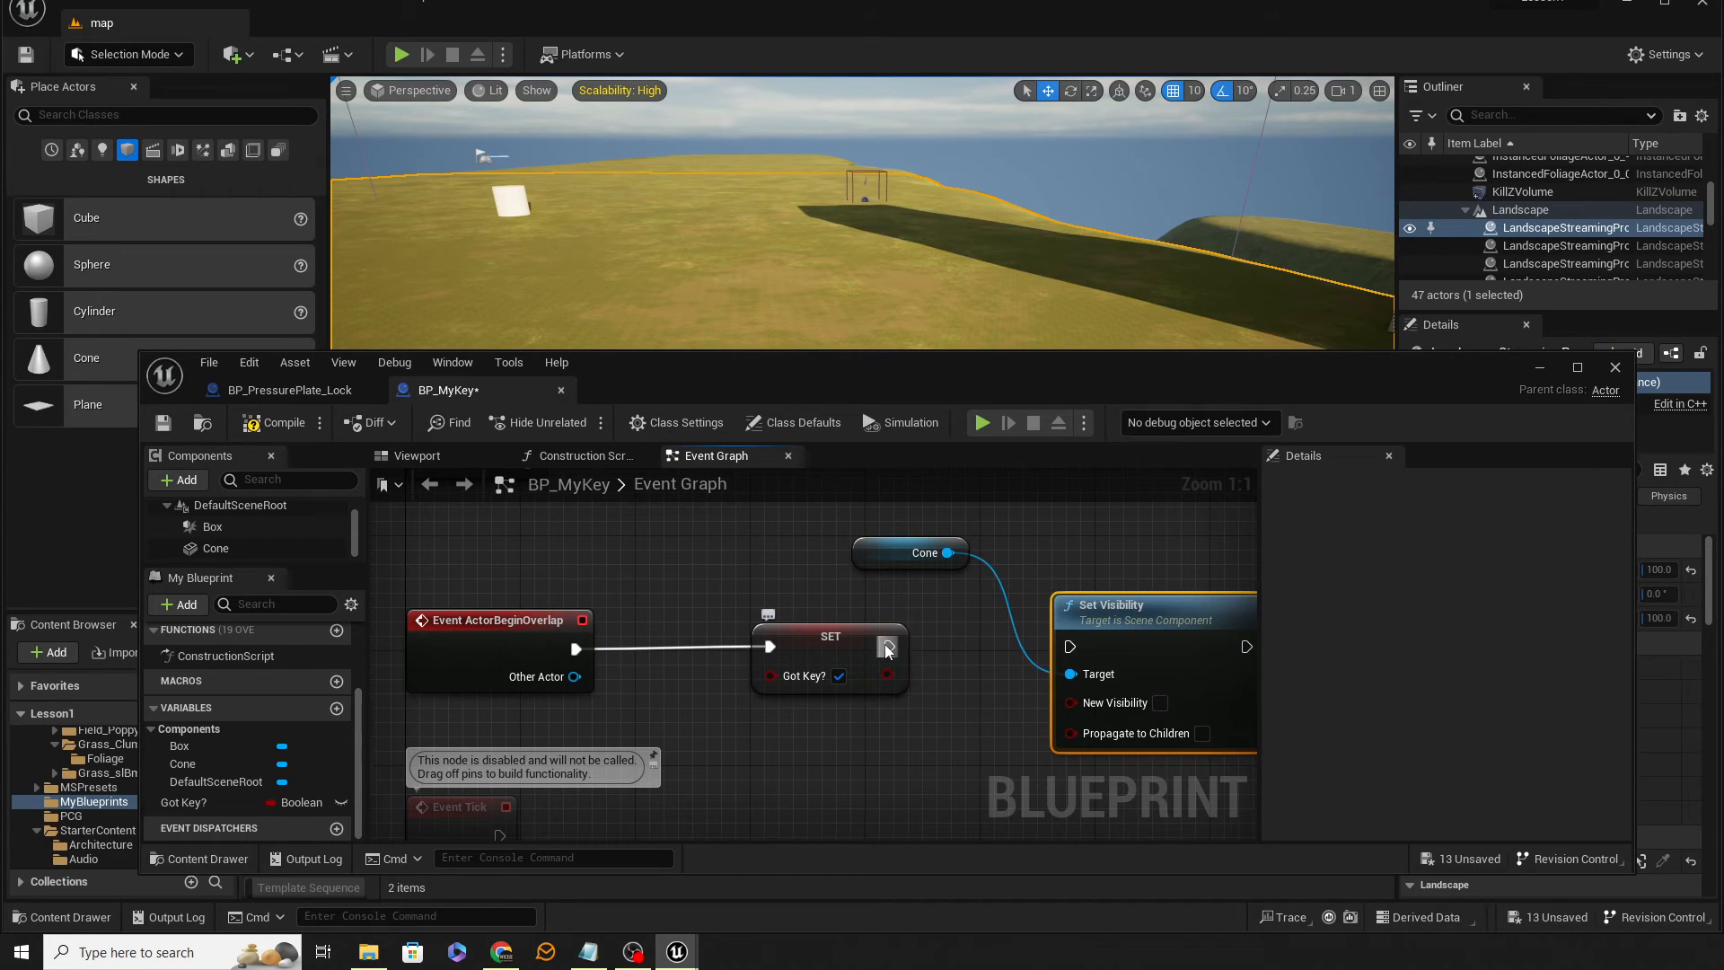
pyautogui.moveTo(885, 644); pyautogui.dragTo(1071, 645)
# Select the Cone component of BP_MyKey and examine its Rendering properties for the options that control visibility
pyautogui.moveTo(1022, 383); pyautogui.dragTo(944, 329)
pyautogui.click(132, 510)
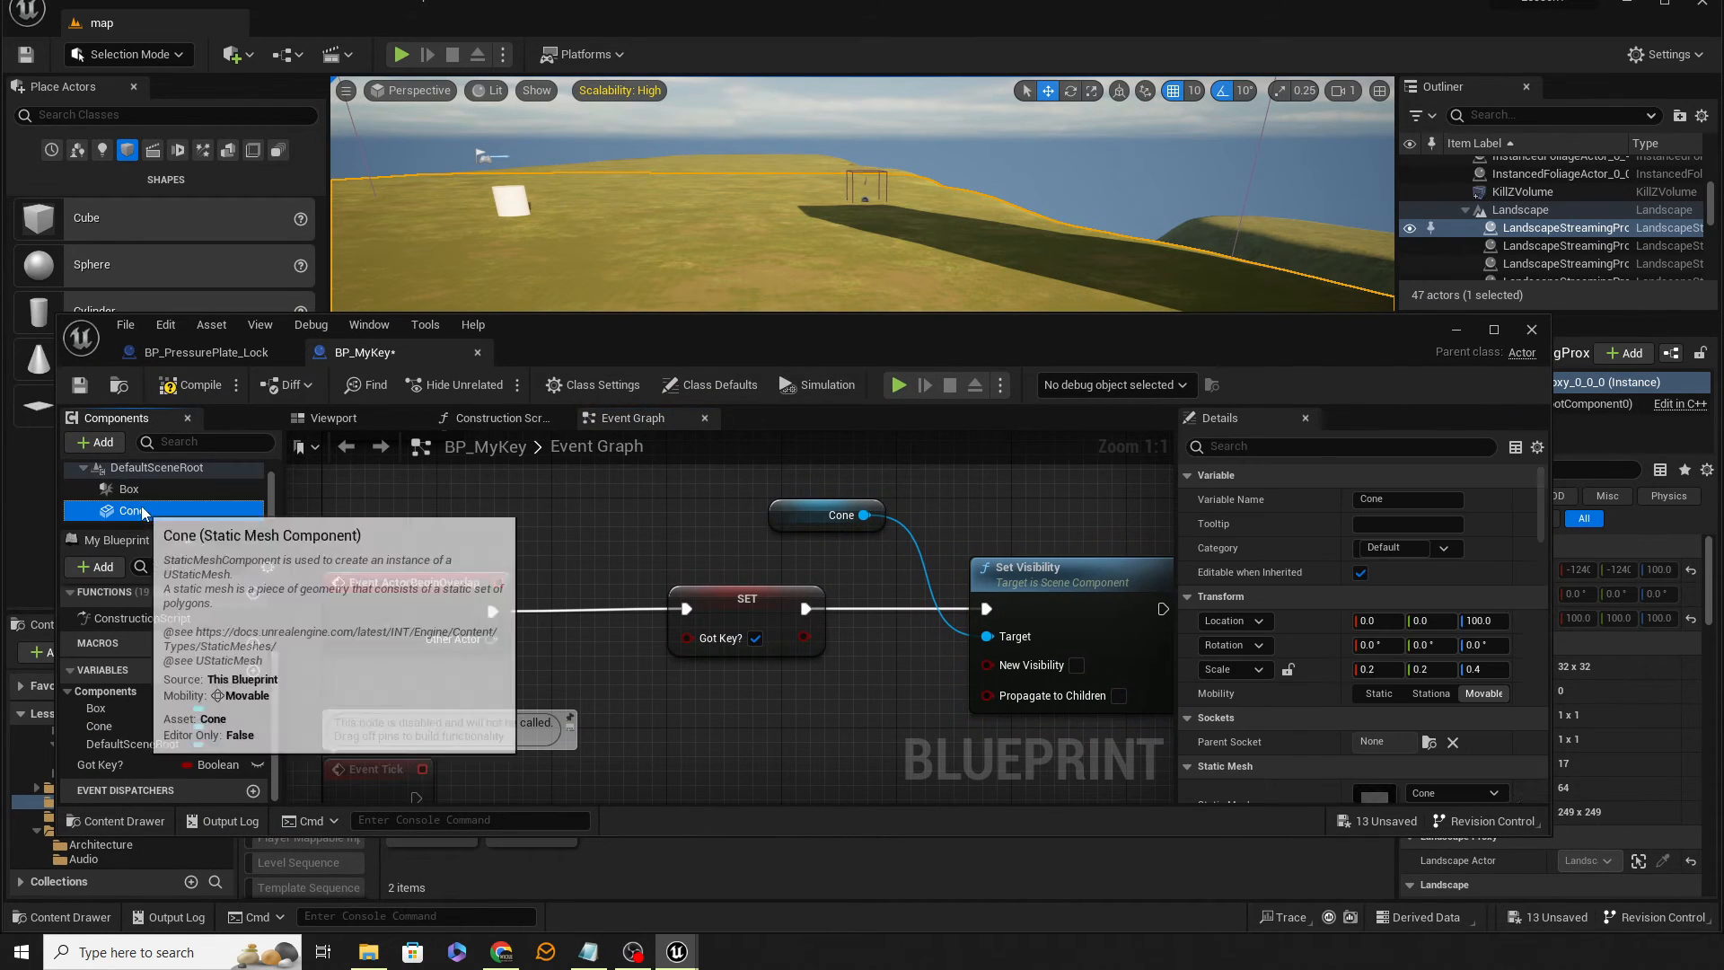
pyautogui.scroll(-8, 1366, 634)
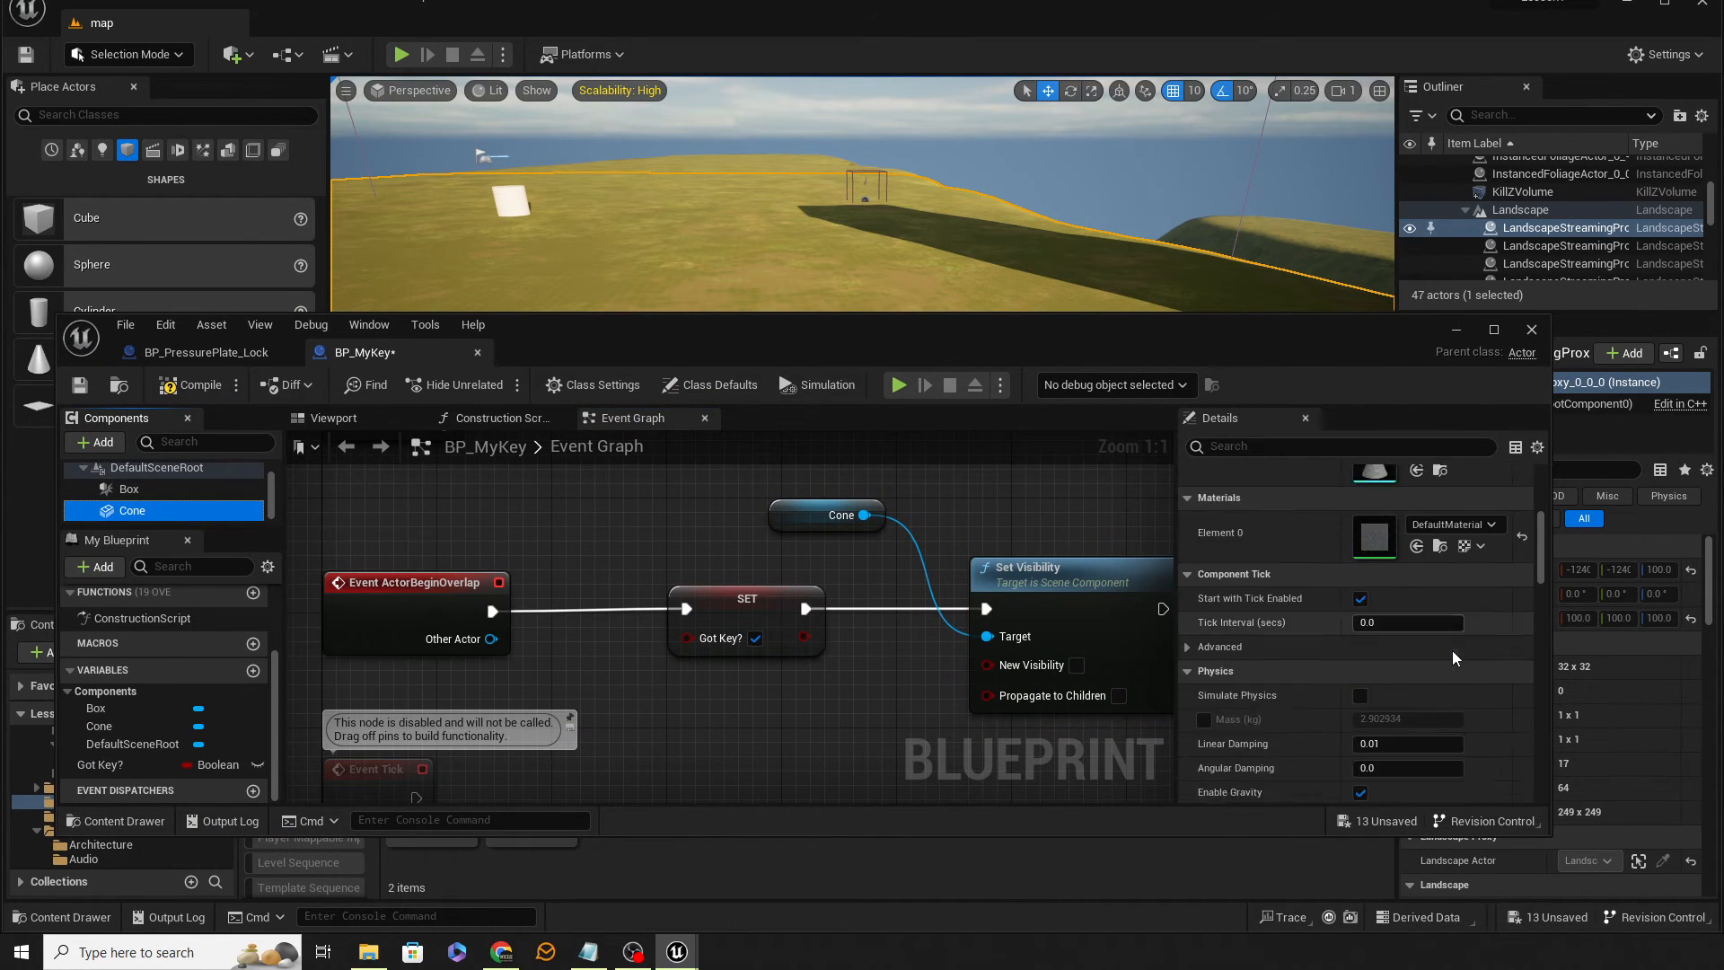
pyautogui.scroll(-3, 1455, 658)
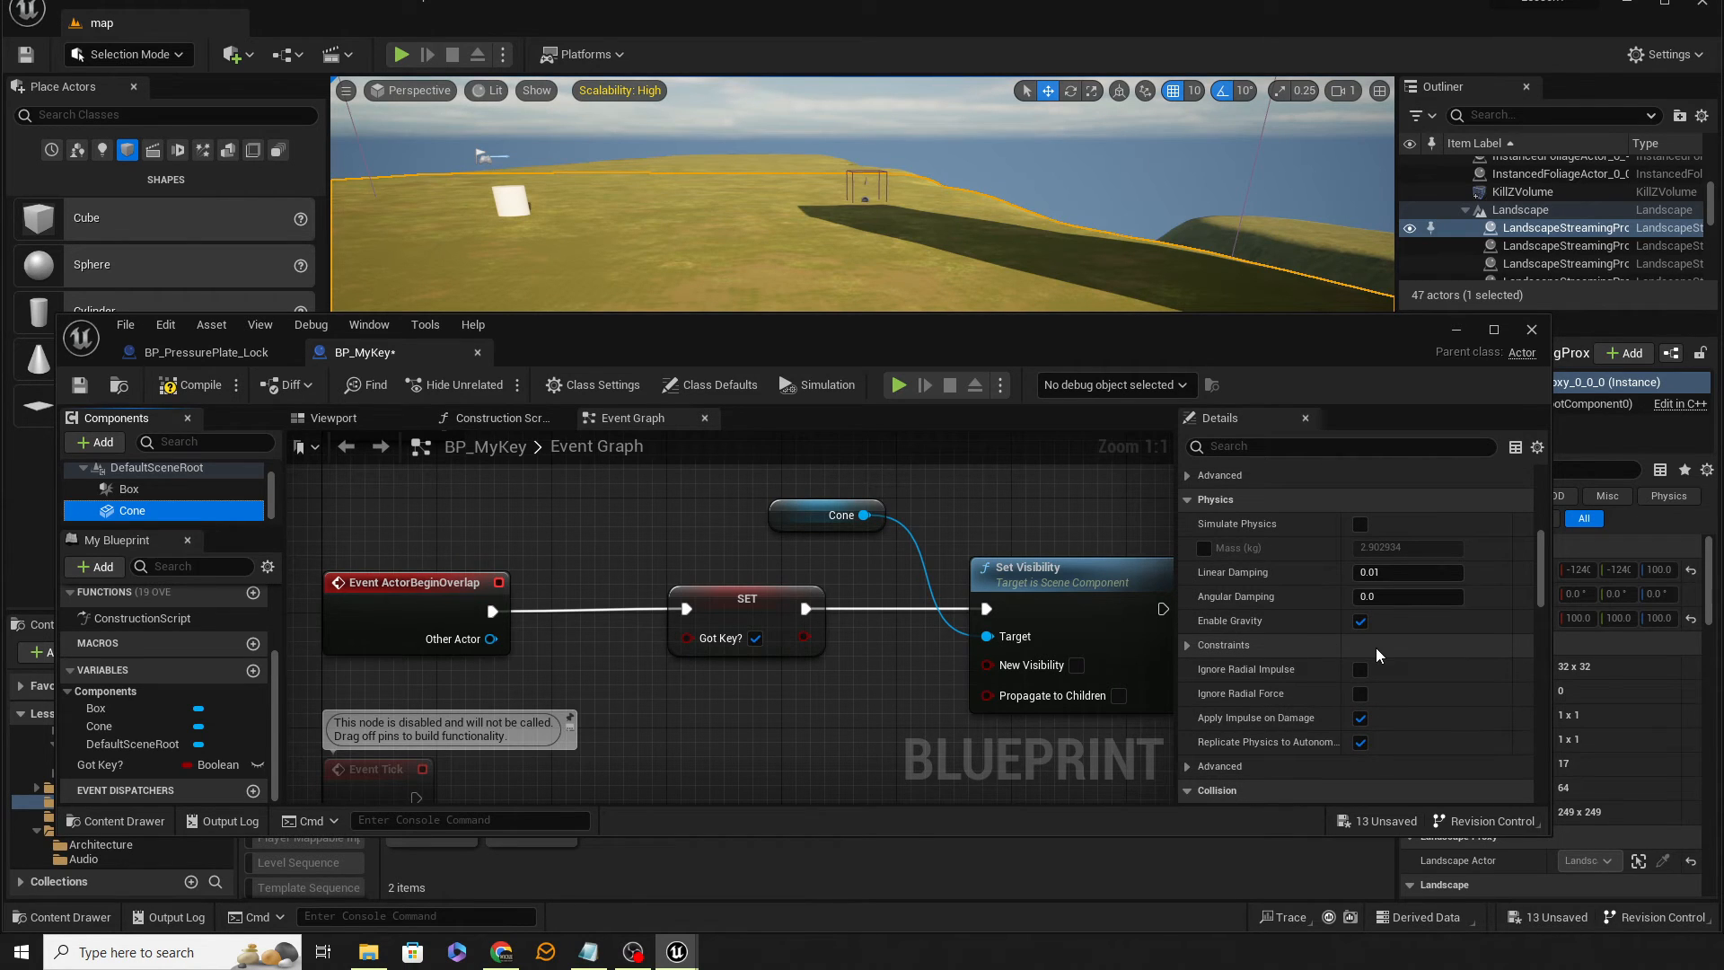
pyautogui.scroll(-6, 1379, 648)
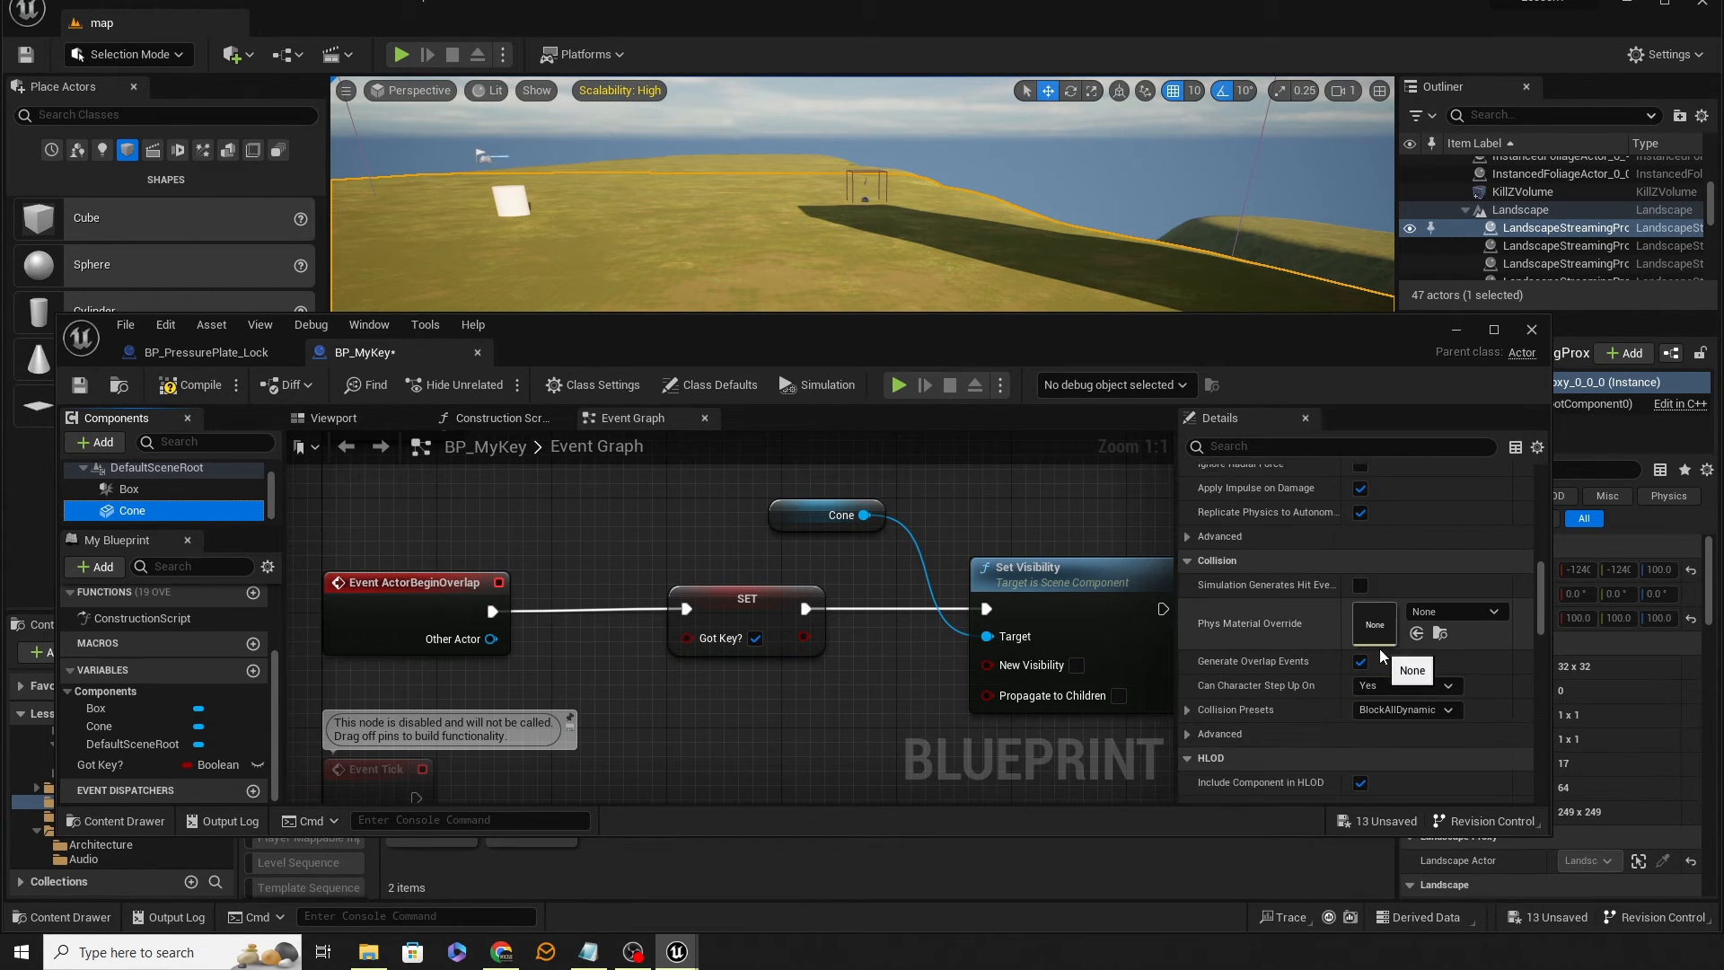
pyautogui.scroll(-5, 1379, 649)
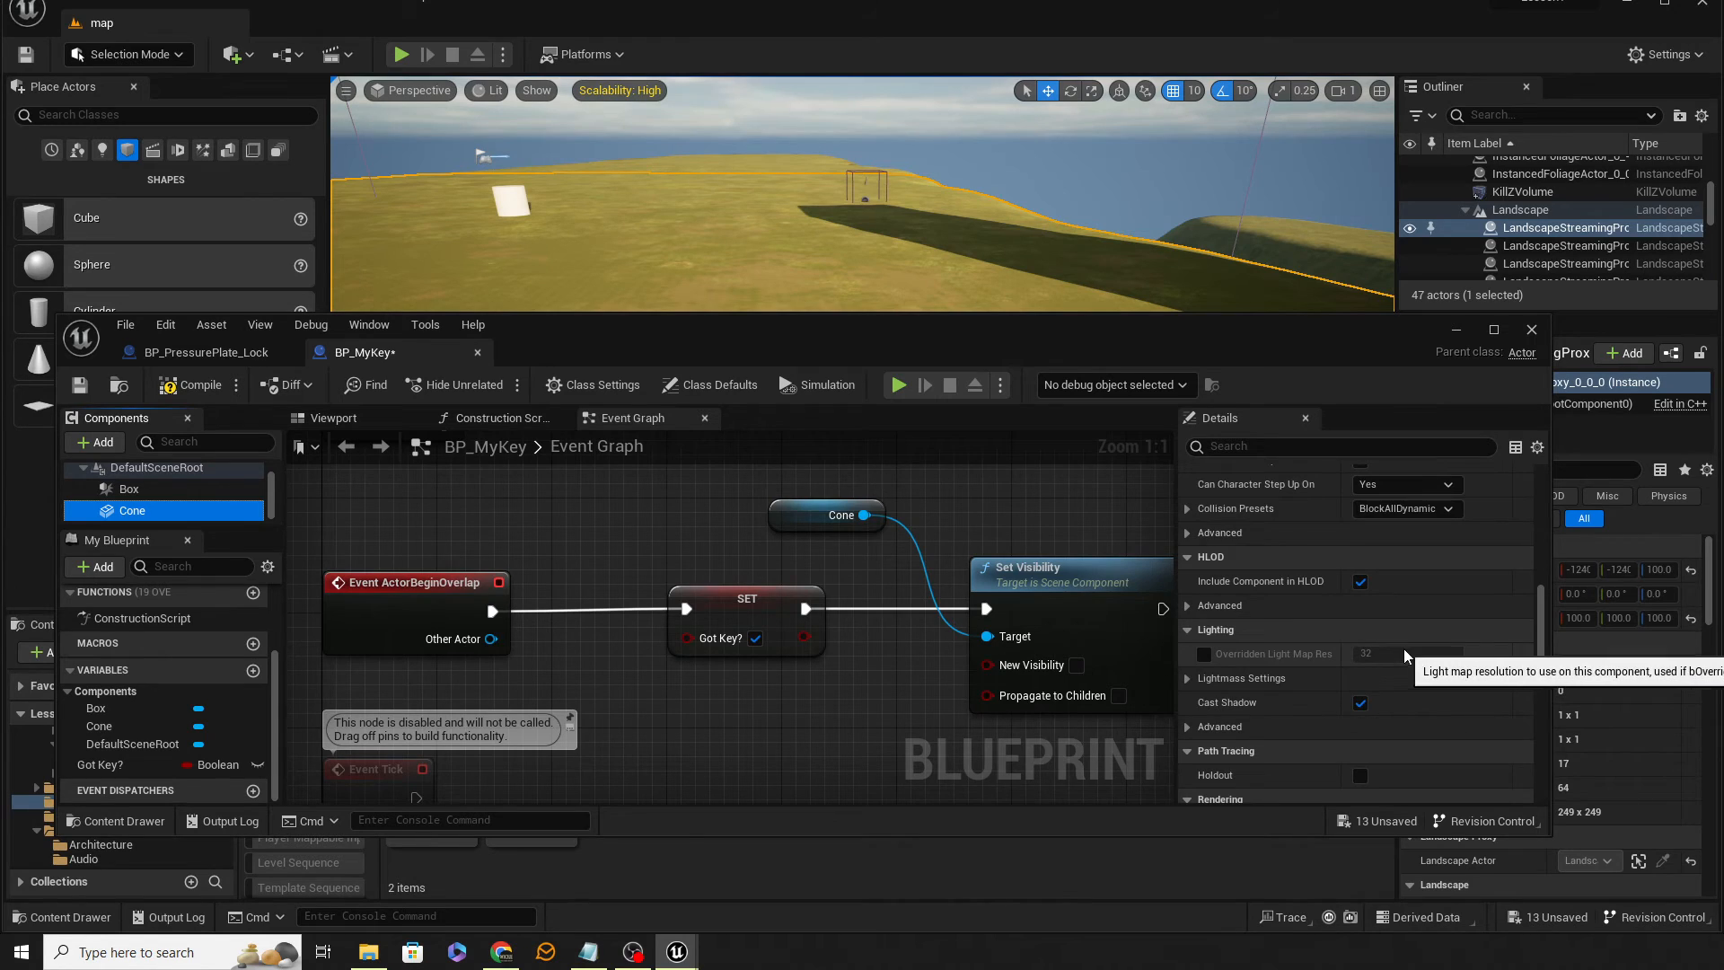
pyautogui.scroll(-4, 1404, 649)
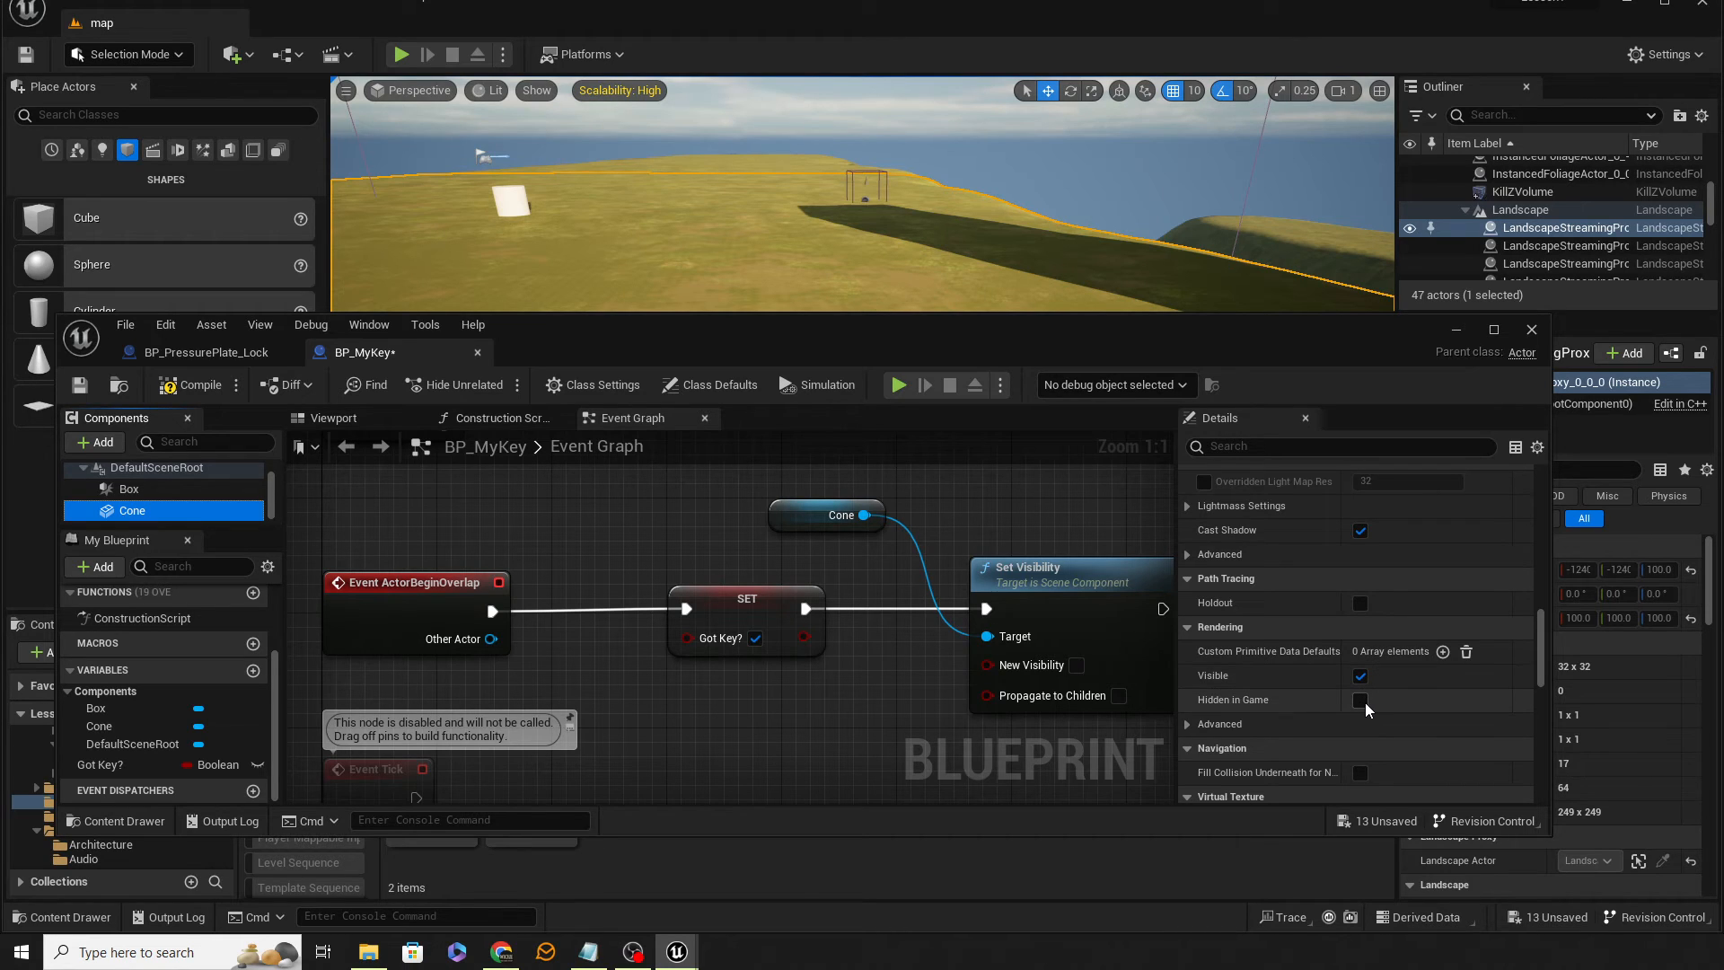
# Delete the Set Visibility node from the BP_MyKey Event Graph
pyautogui.click(1059, 584)
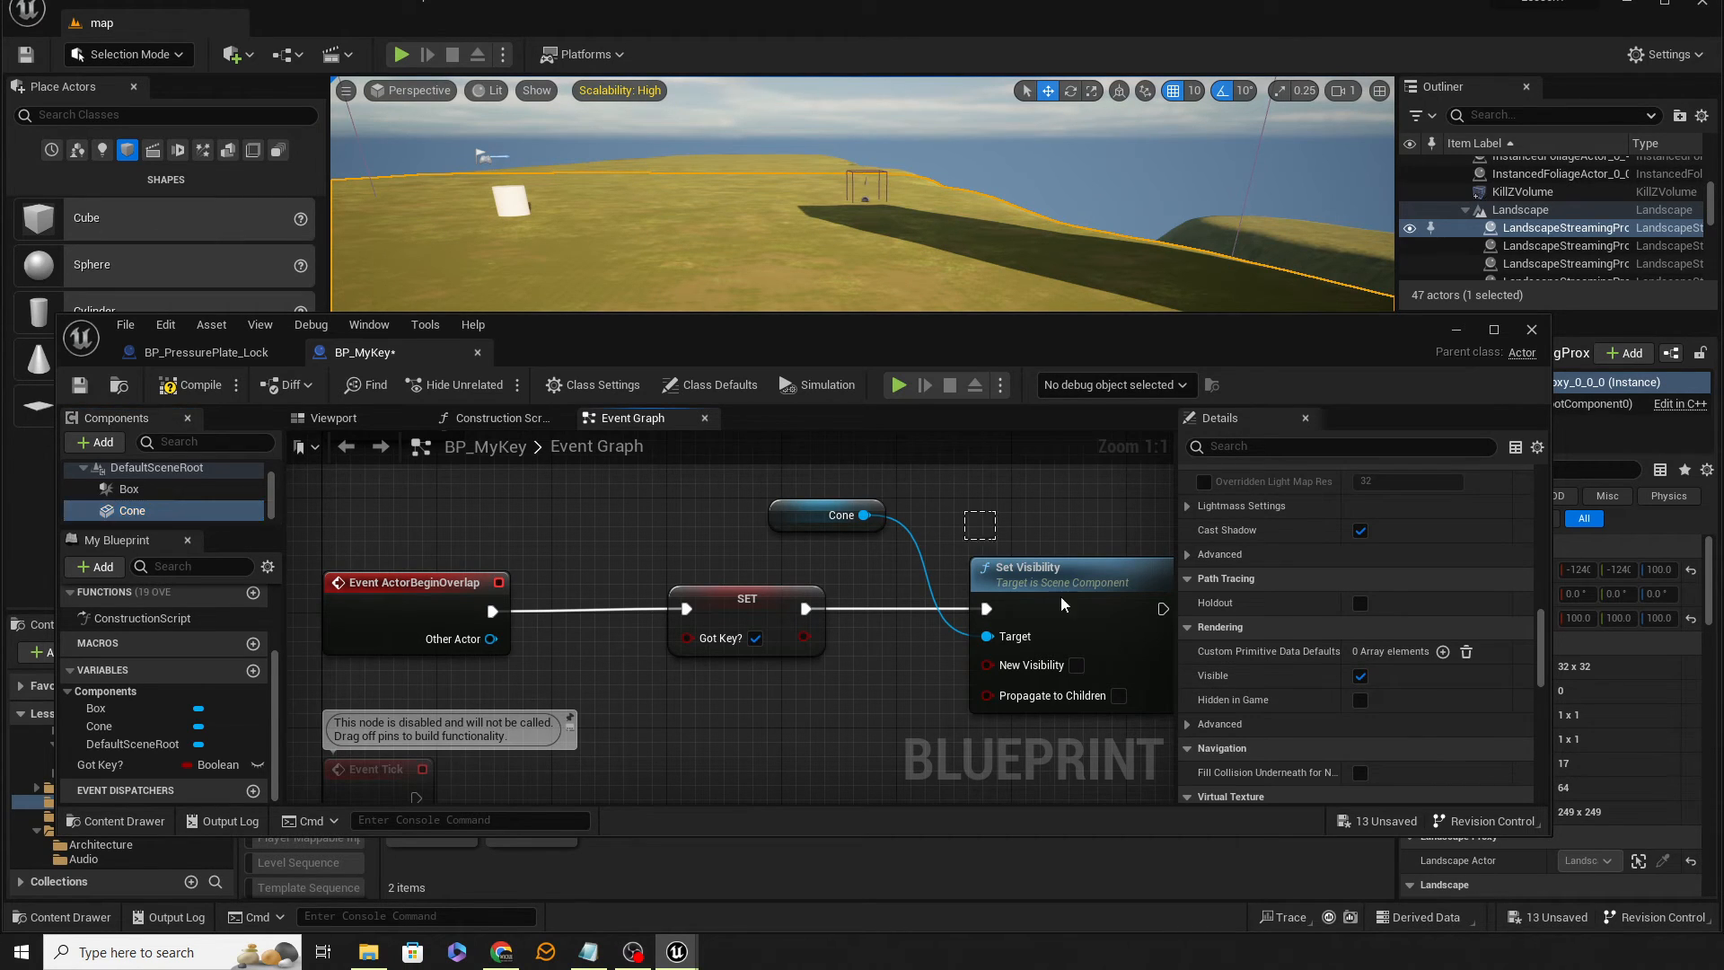
pyautogui.press('Delete')
pyautogui.moveTo(813, 614); pyautogui.dragTo(931, 613)
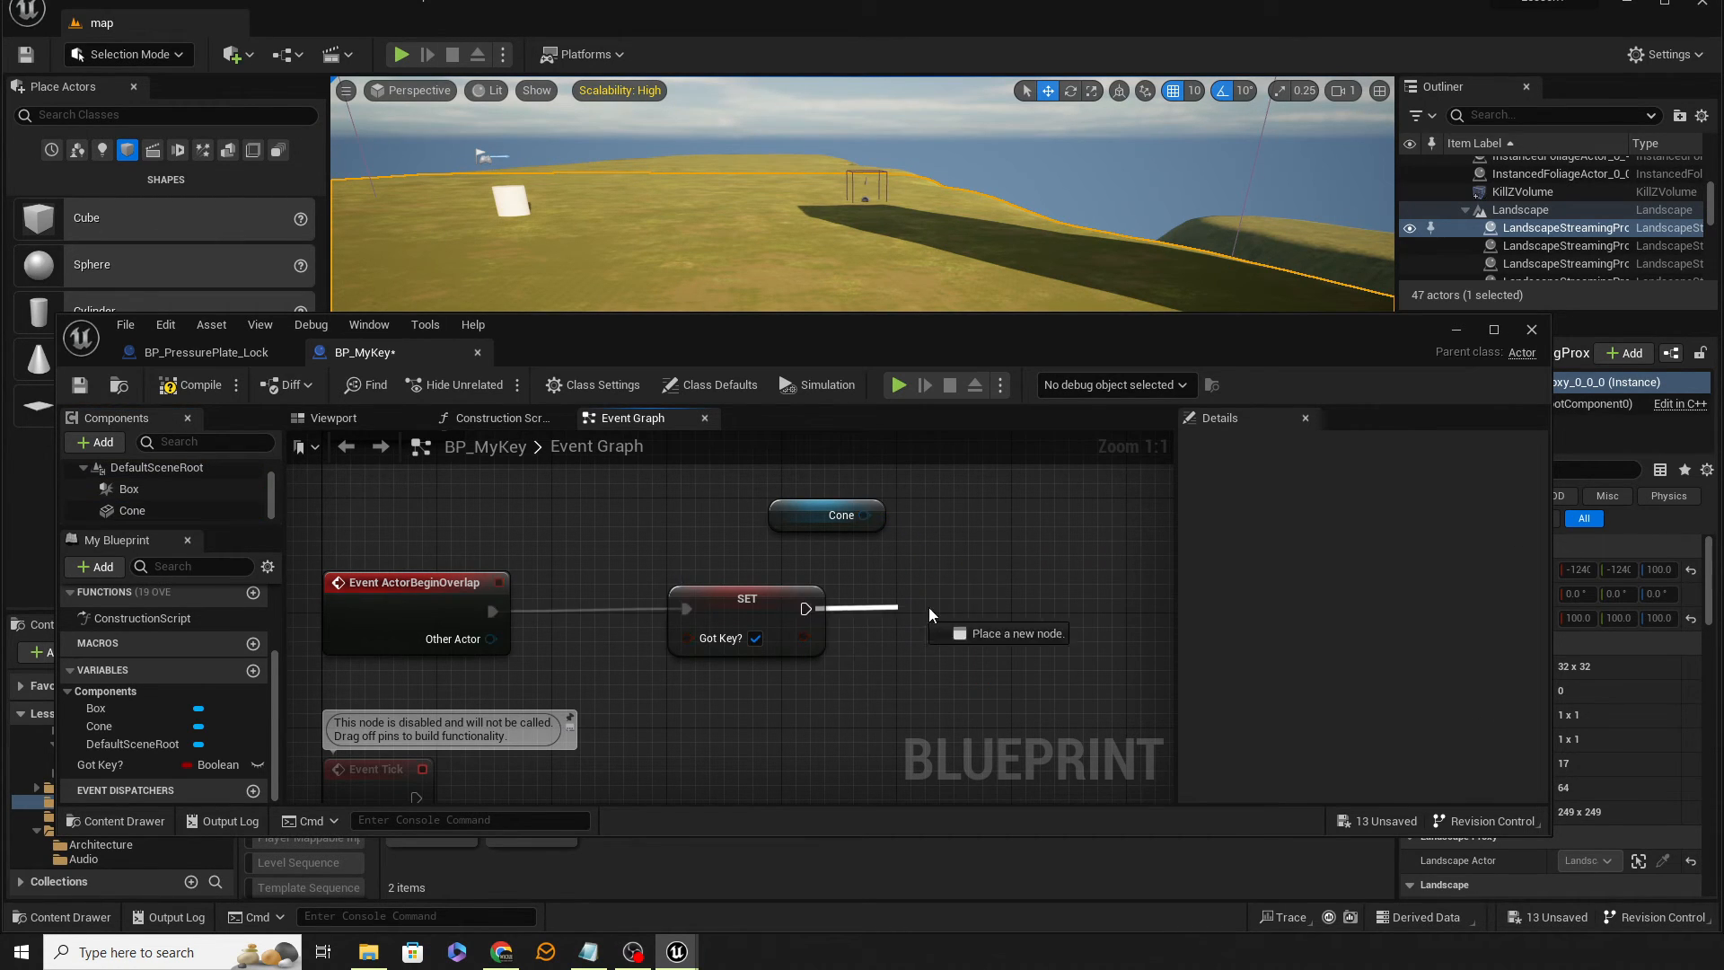
pyautogui.click(851, 518)
# Add a Set Hidden in Game node targeting the Cone reference and enable its New Hidden option
pyautogui.moveTo(864, 516); pyautogui.dragTo(988, 591)
pyautogui.write('set gidden')
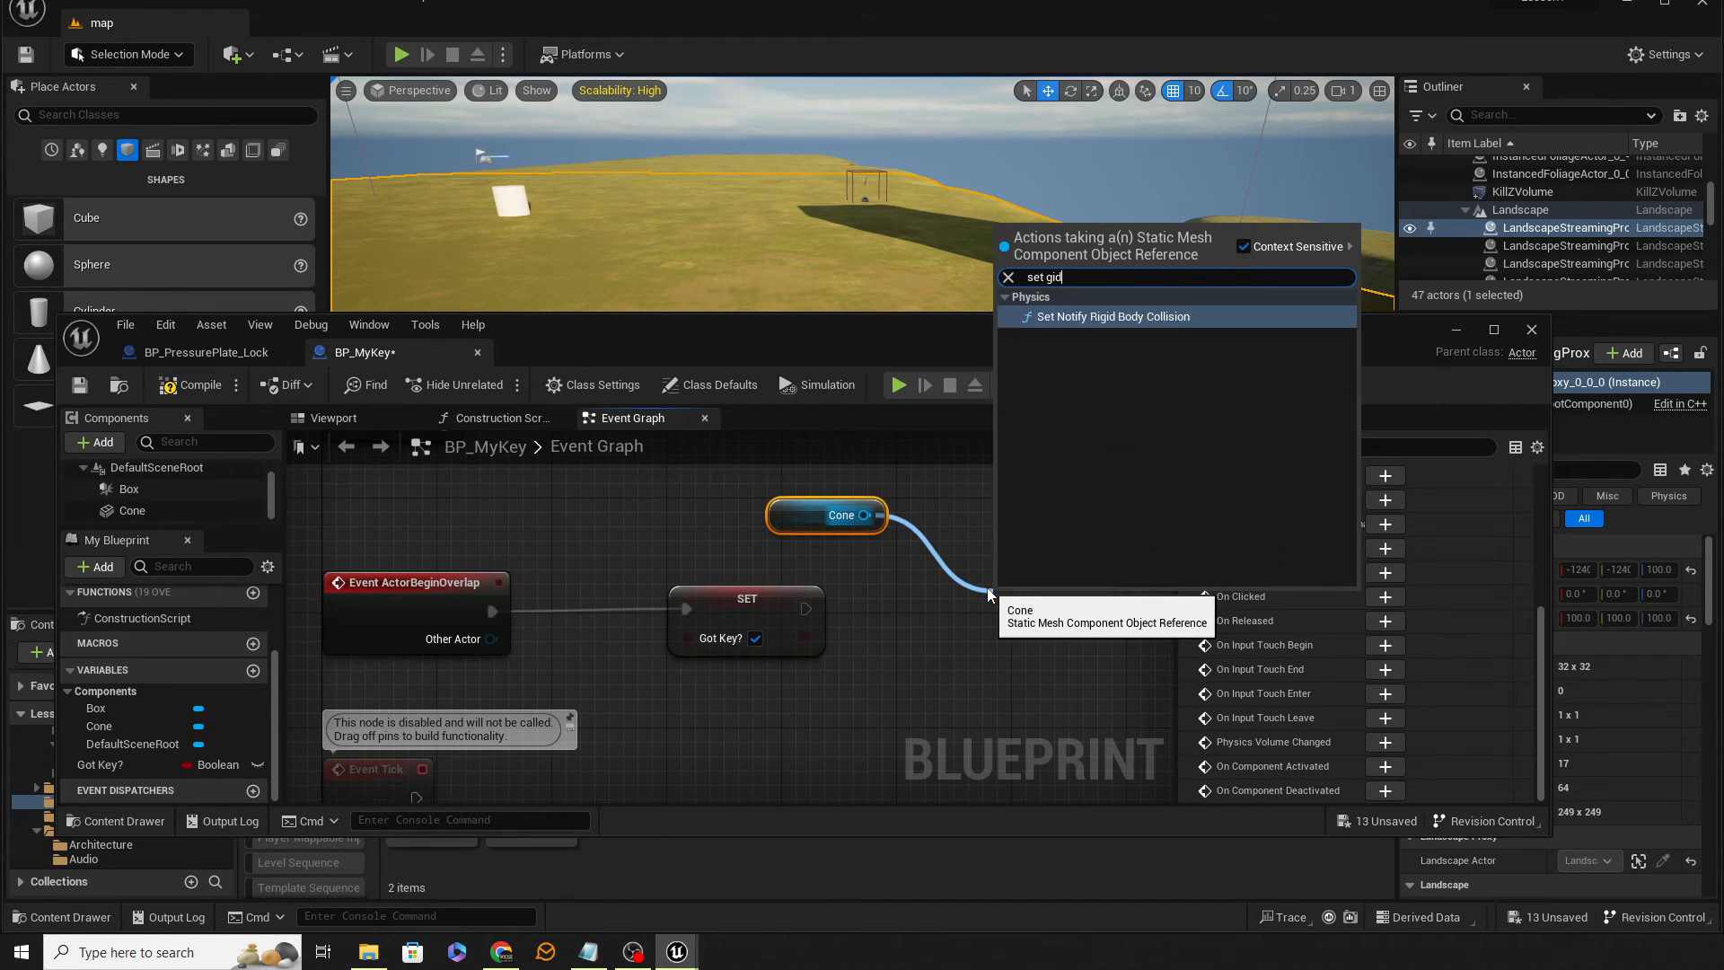
pyautogui.press('BackSpace')
pyautogui.press('BackSpace')
pyautogui.press('BackSpace')
pyautogui.press('BackSpace')
pyautogui.write('hidden in')
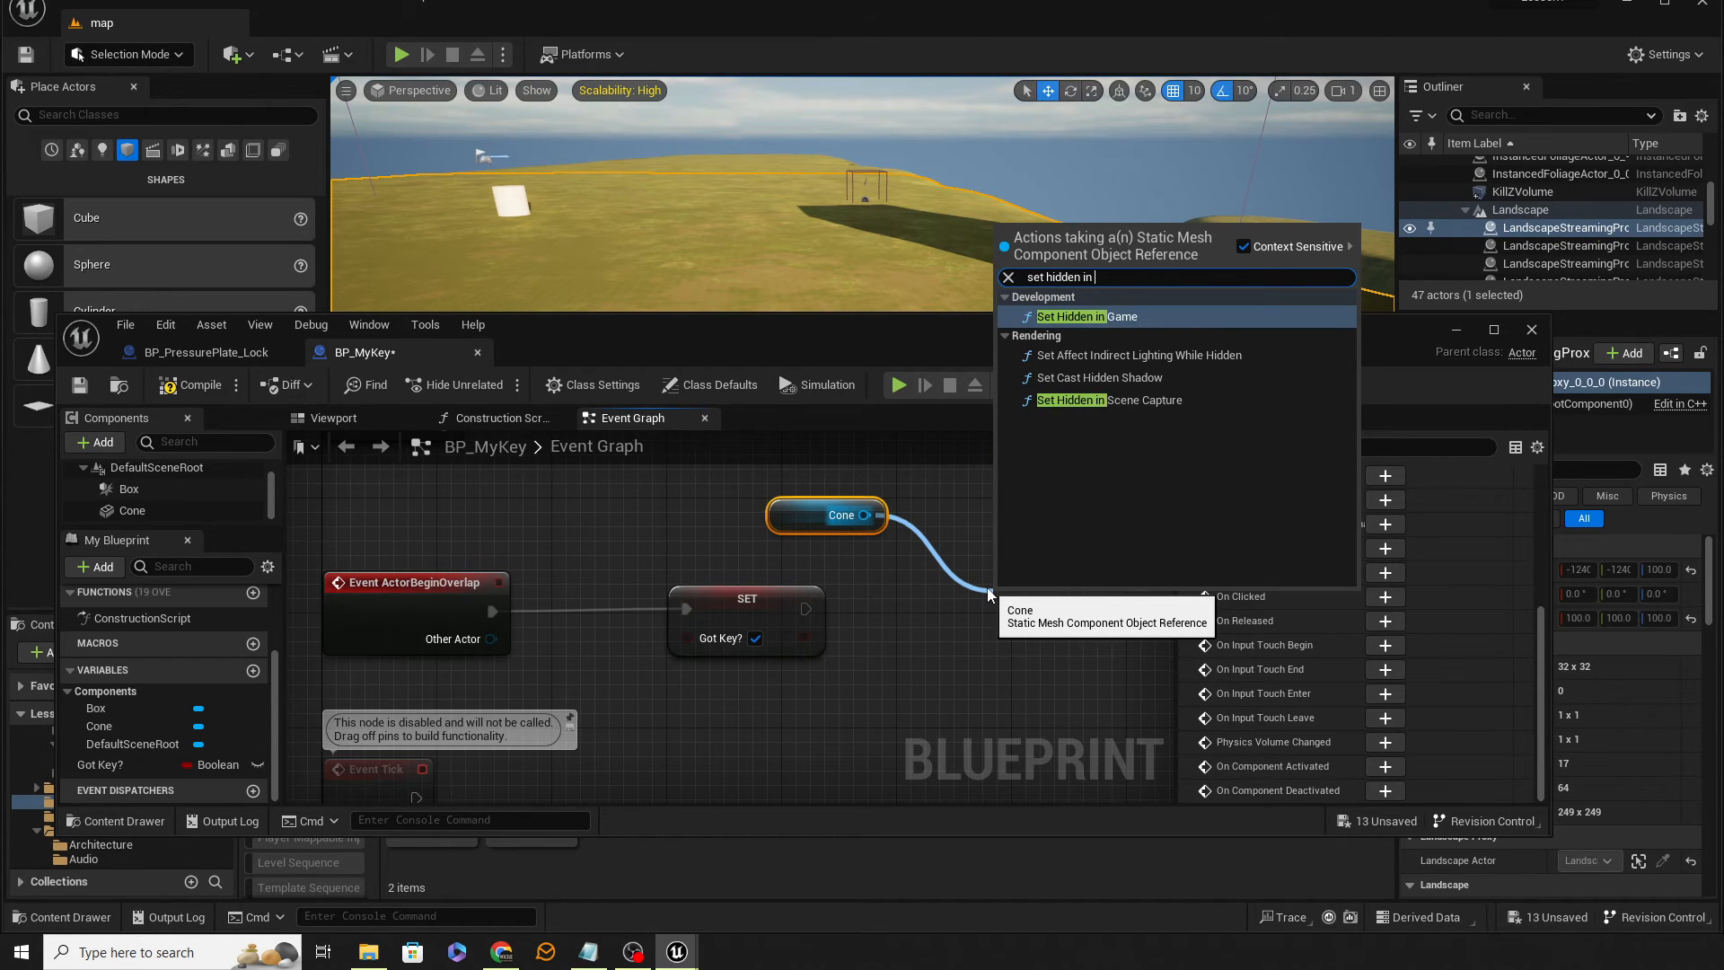
pyautogui.press('Return')
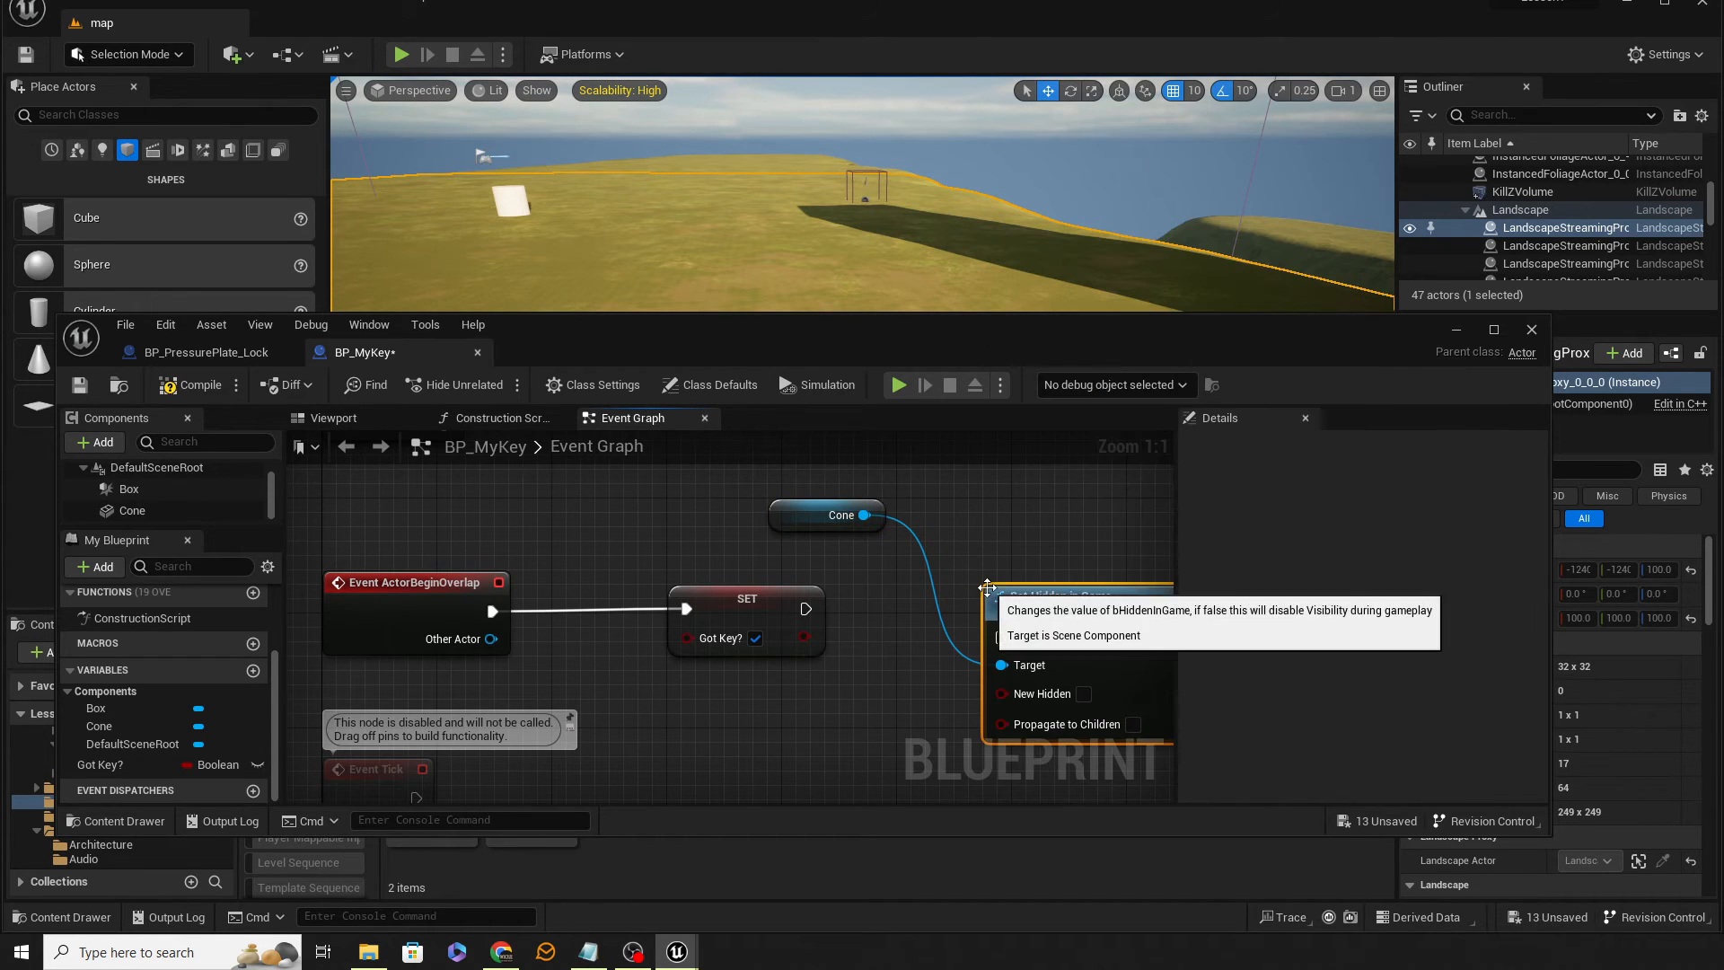
pyautogui.click(1084, 694)
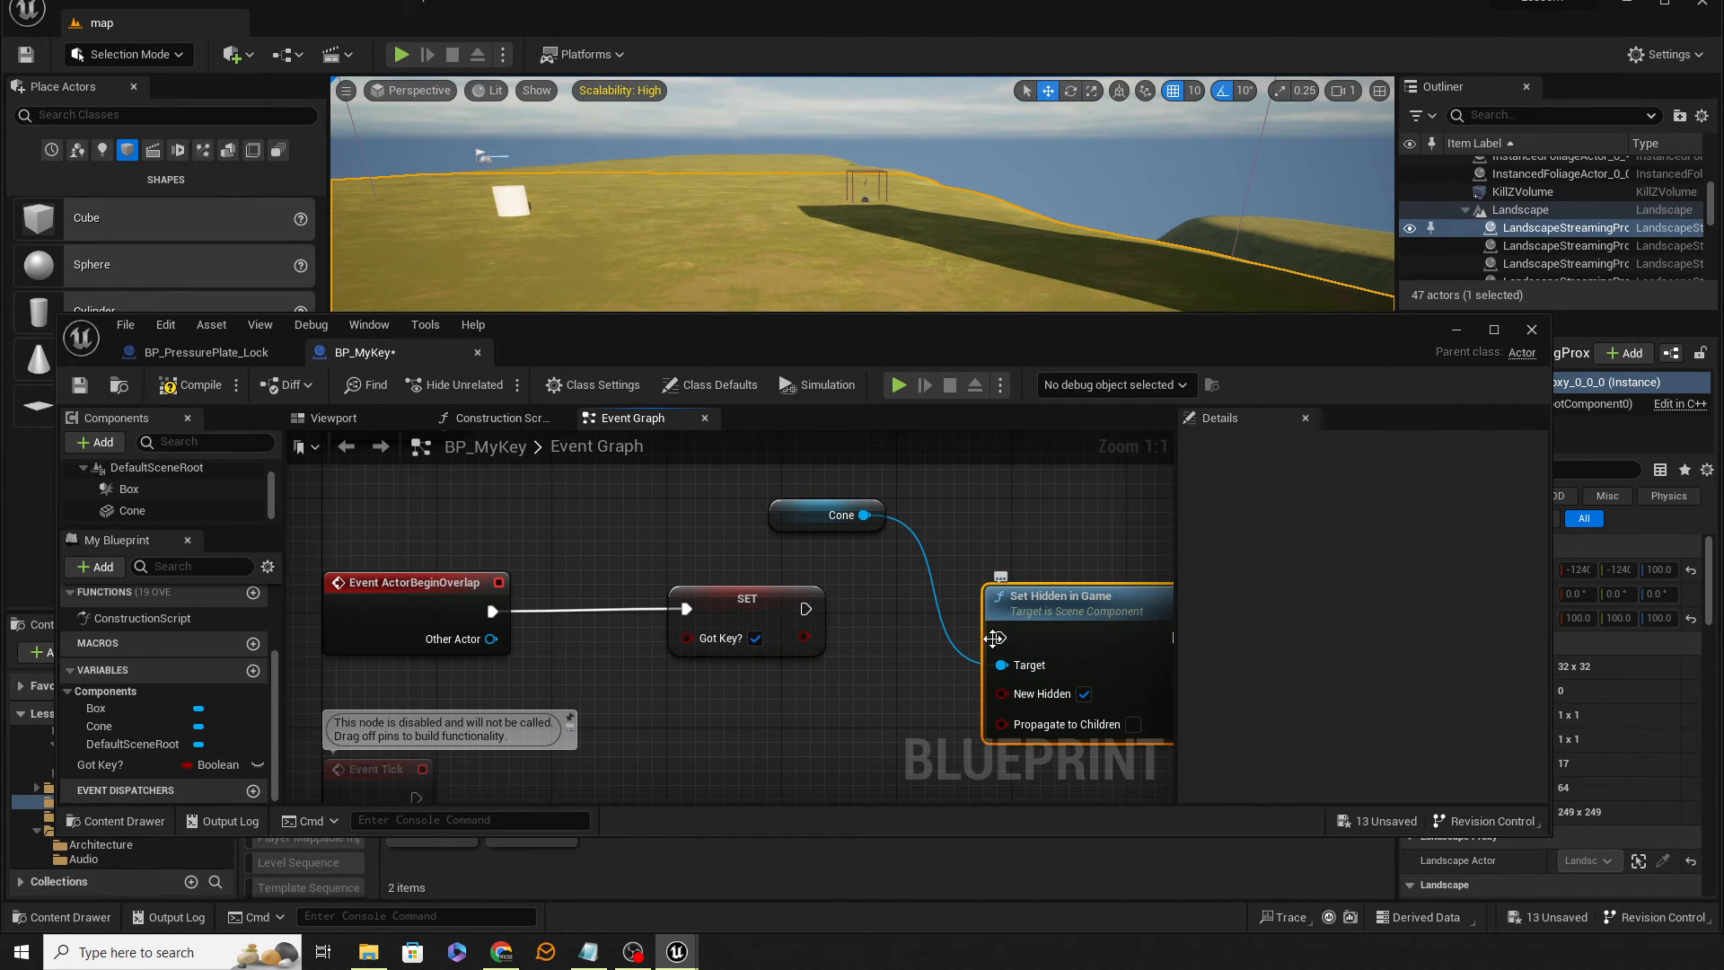
# Connect the execution output of SET Got Key? to the Set Hidden in Game node, and compile and save BP_MyKey
pyautogui.moveTo(999, 638); pyautogui.dragTo(804, 610)
pyautogui.moveTo(1018, 593); pyautogui.dragTo(987, 574)
pyautogui.click(217, 381)
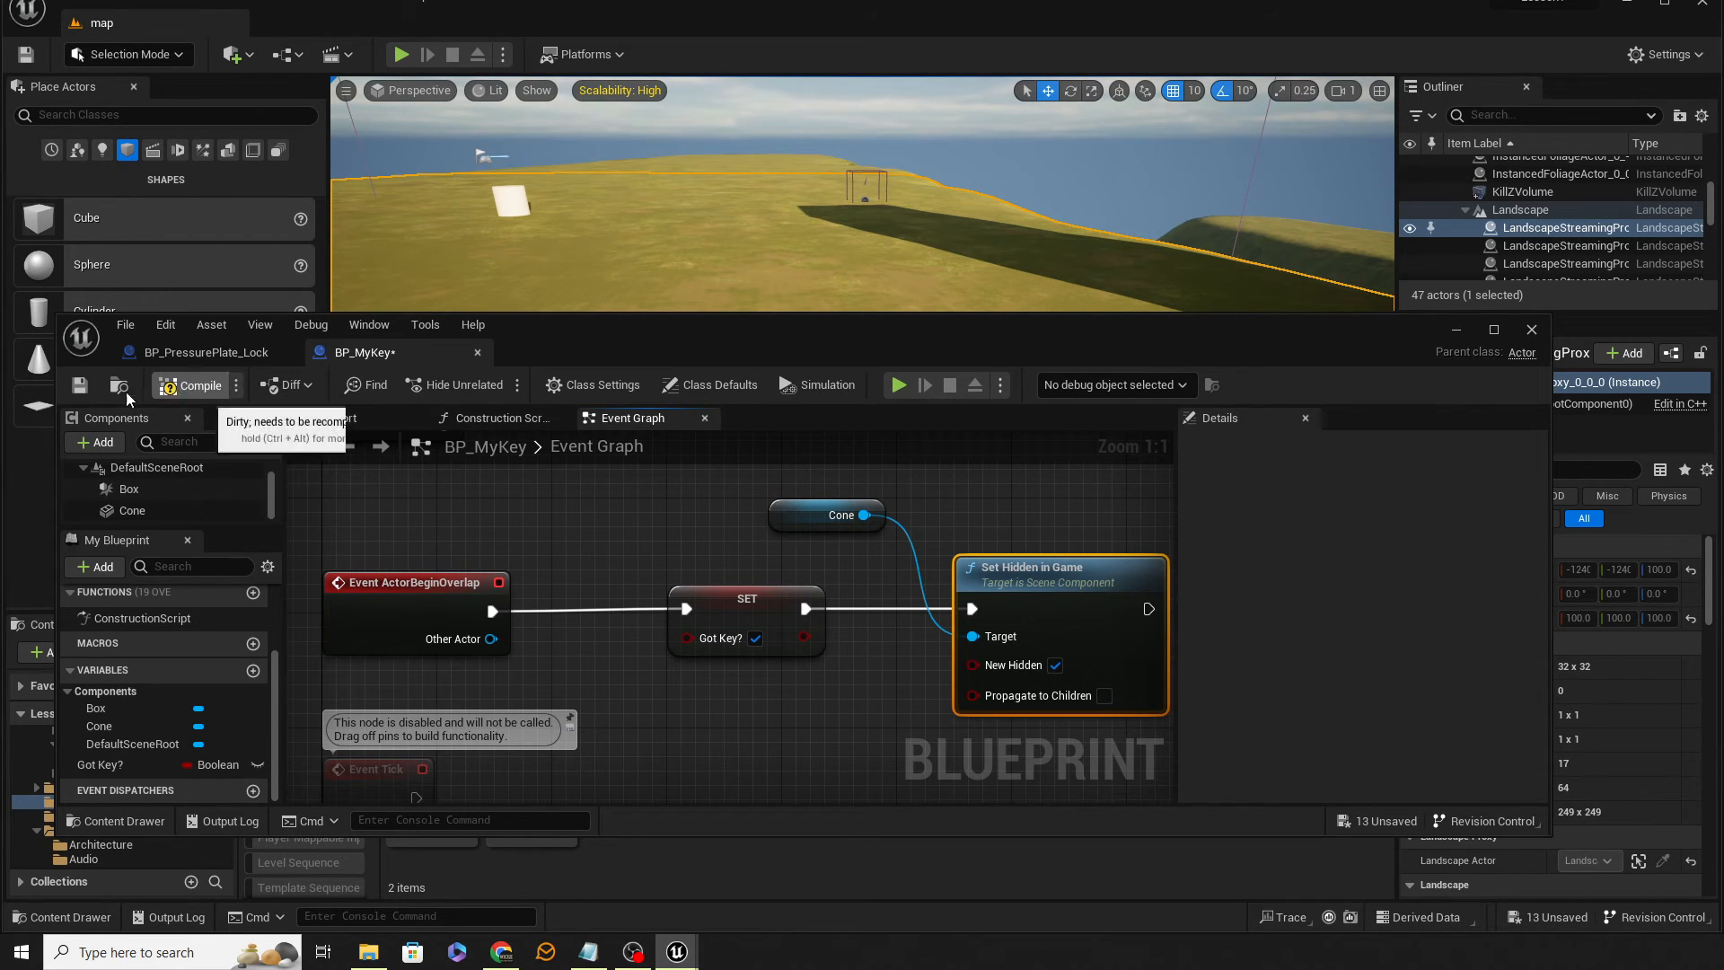
pyautogui.click(79, 385)
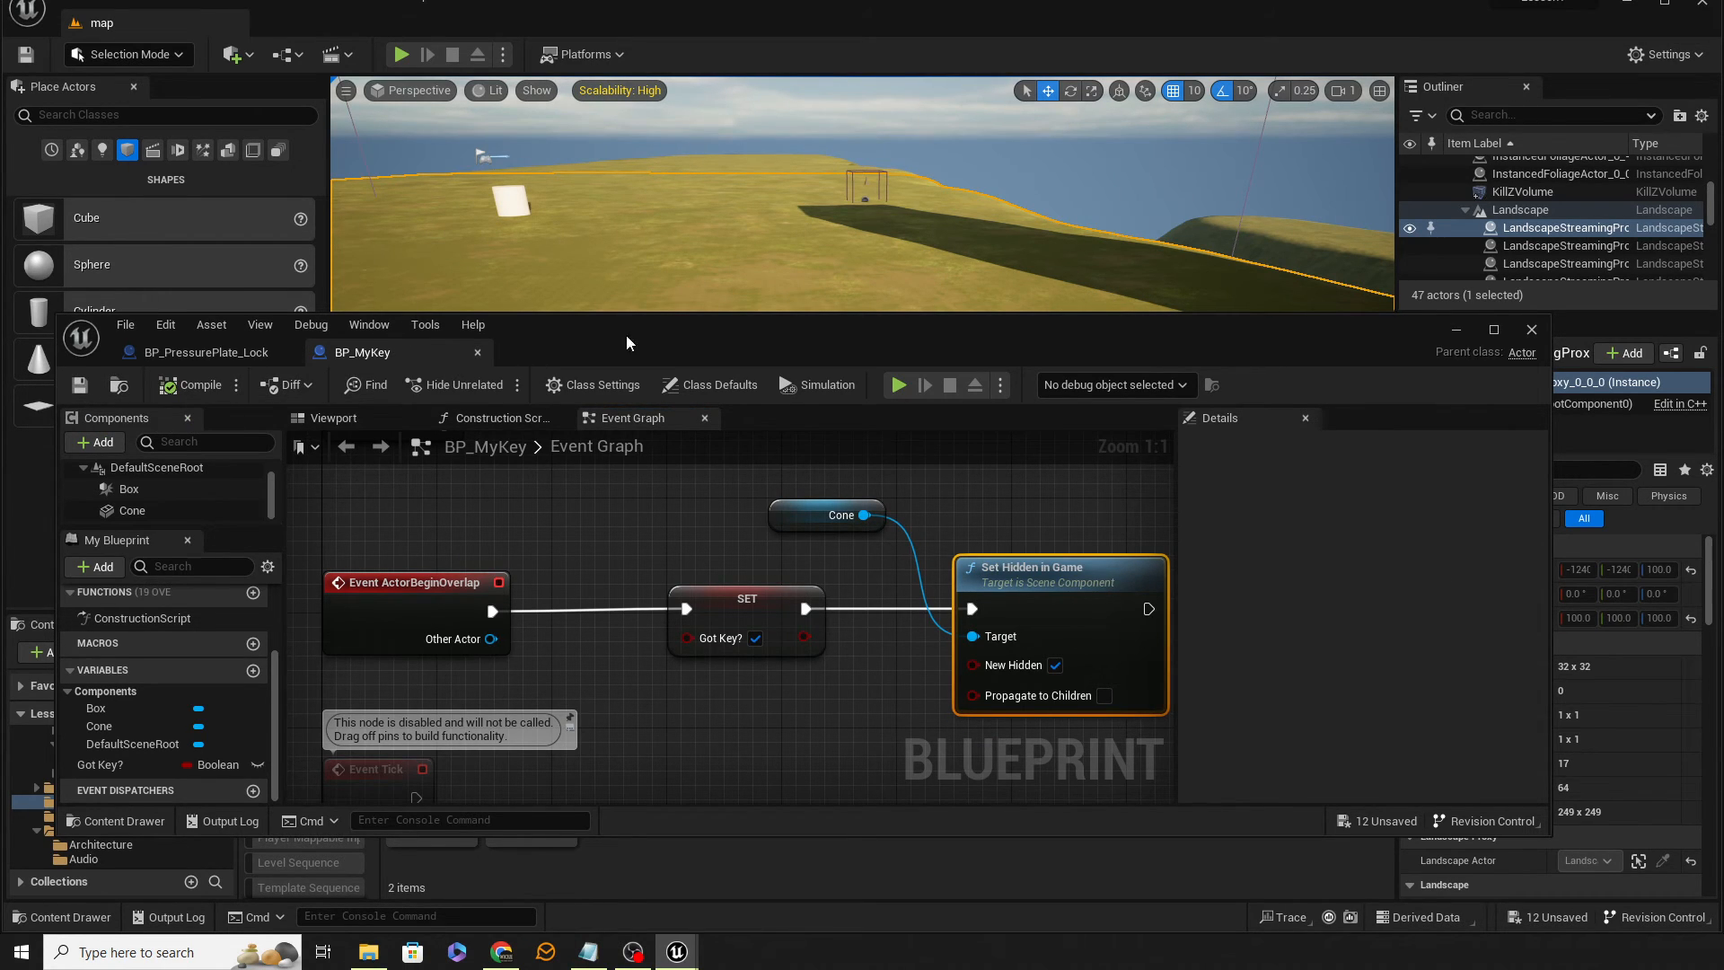
# Play the level from the grass near the key and run the character through the key to test its pickup
pyautogui.moveTo(627, 336); pyautogui.dragTo(1723, 364)
pyautogui.rightClick(821, 413)
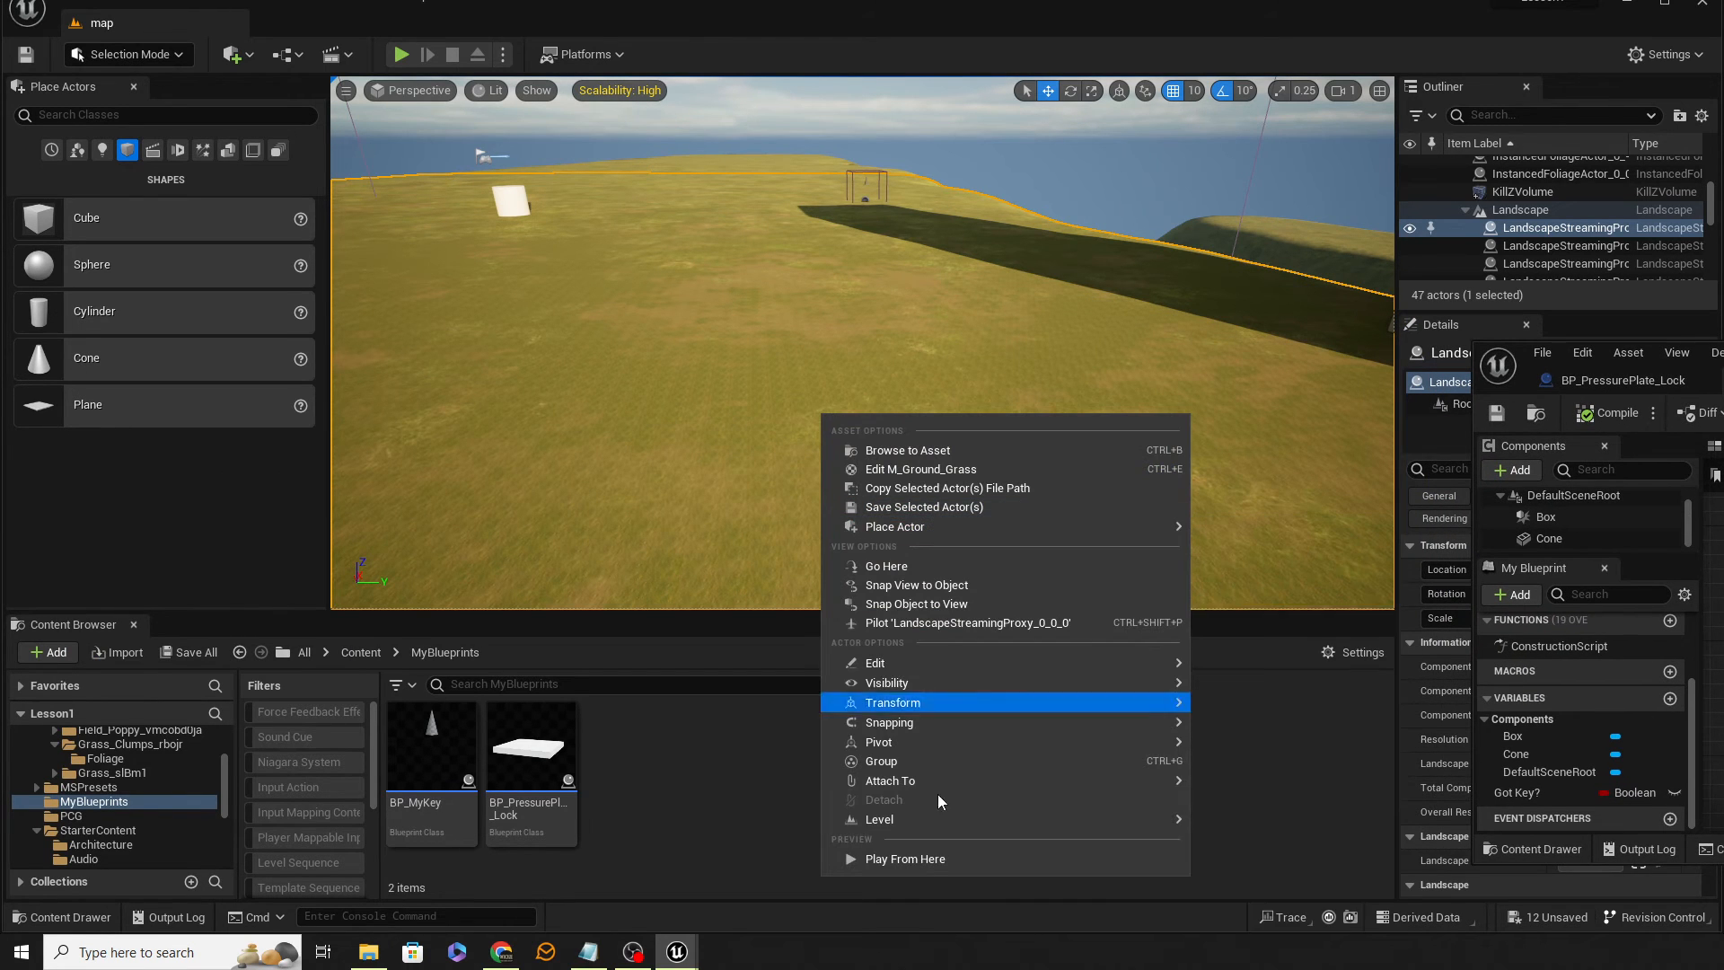
pyautogui.click(915, 861)
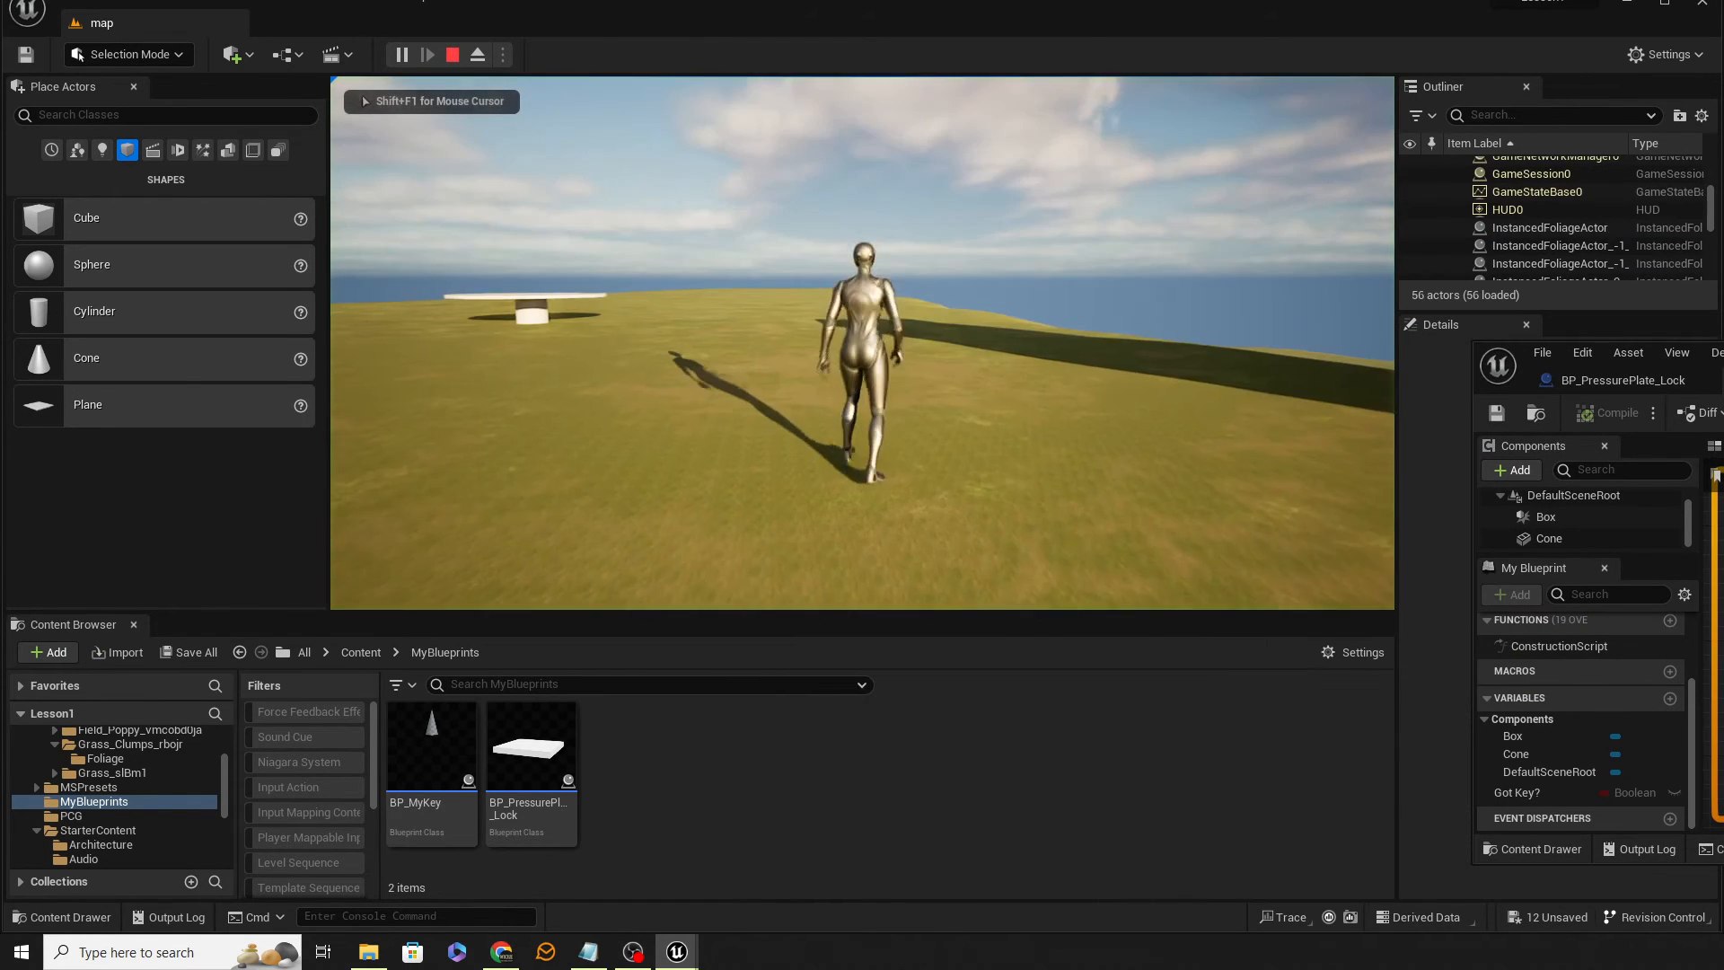
pyautogui.press('w')
pyautogui.press('space')
pyautogui.press('space')
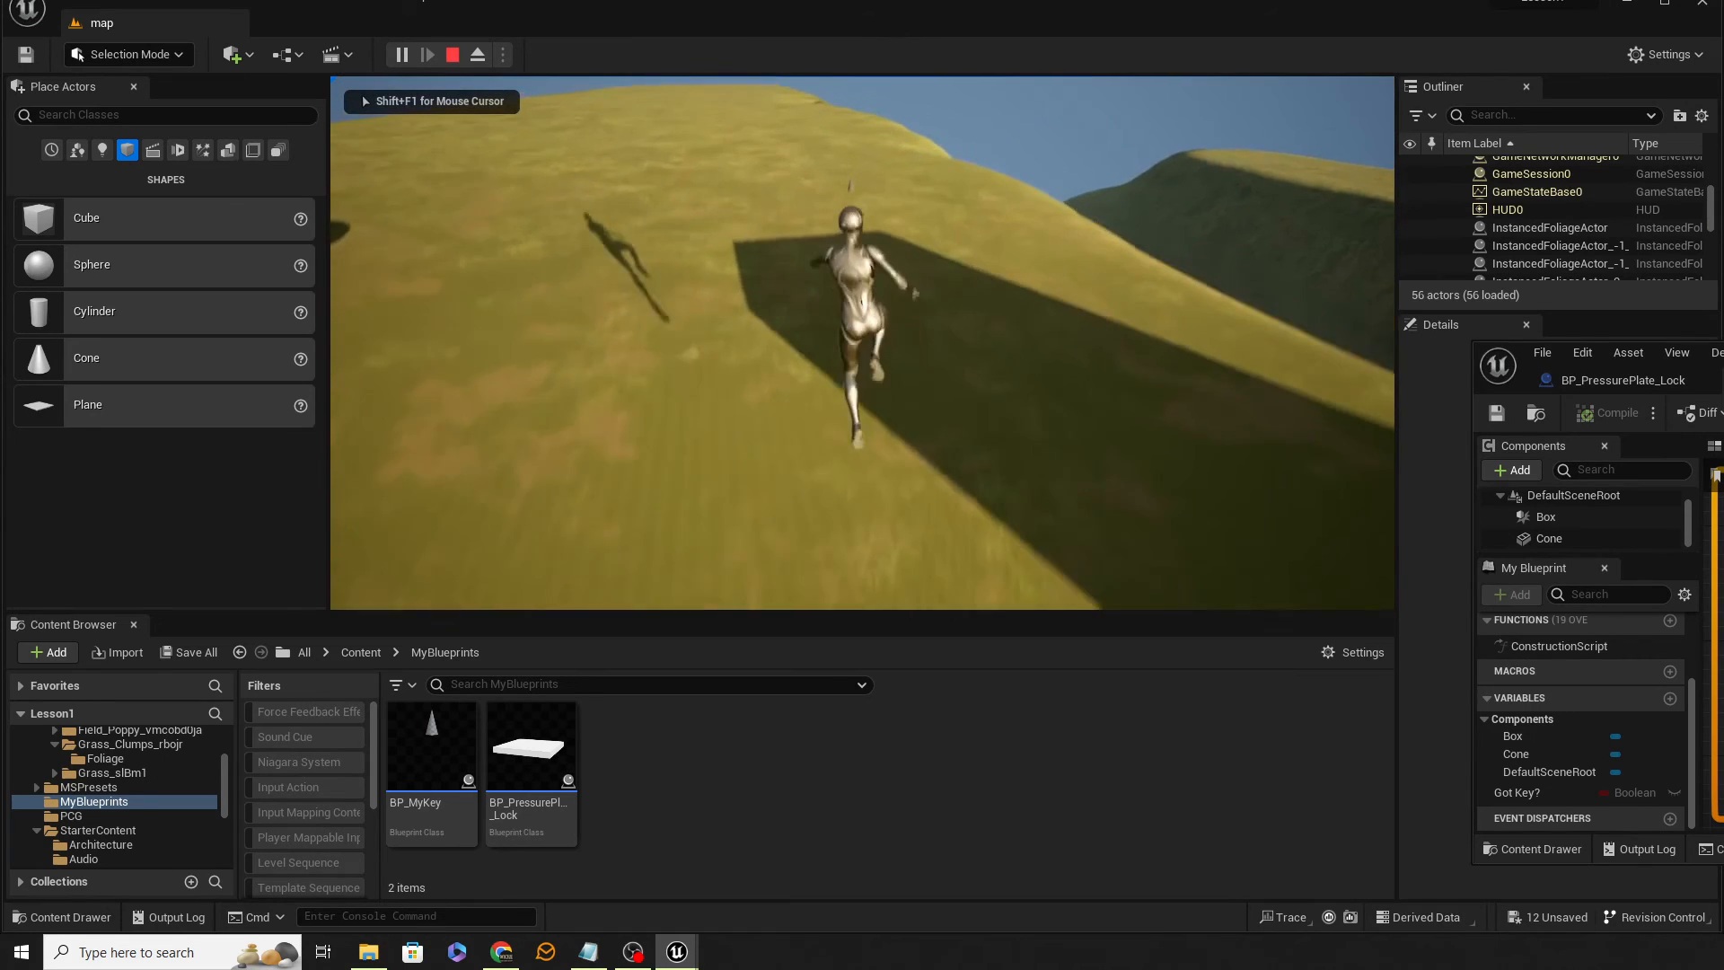
pyautogui.press('w')
pyautogui.press('space')
pyautogui.press('space')
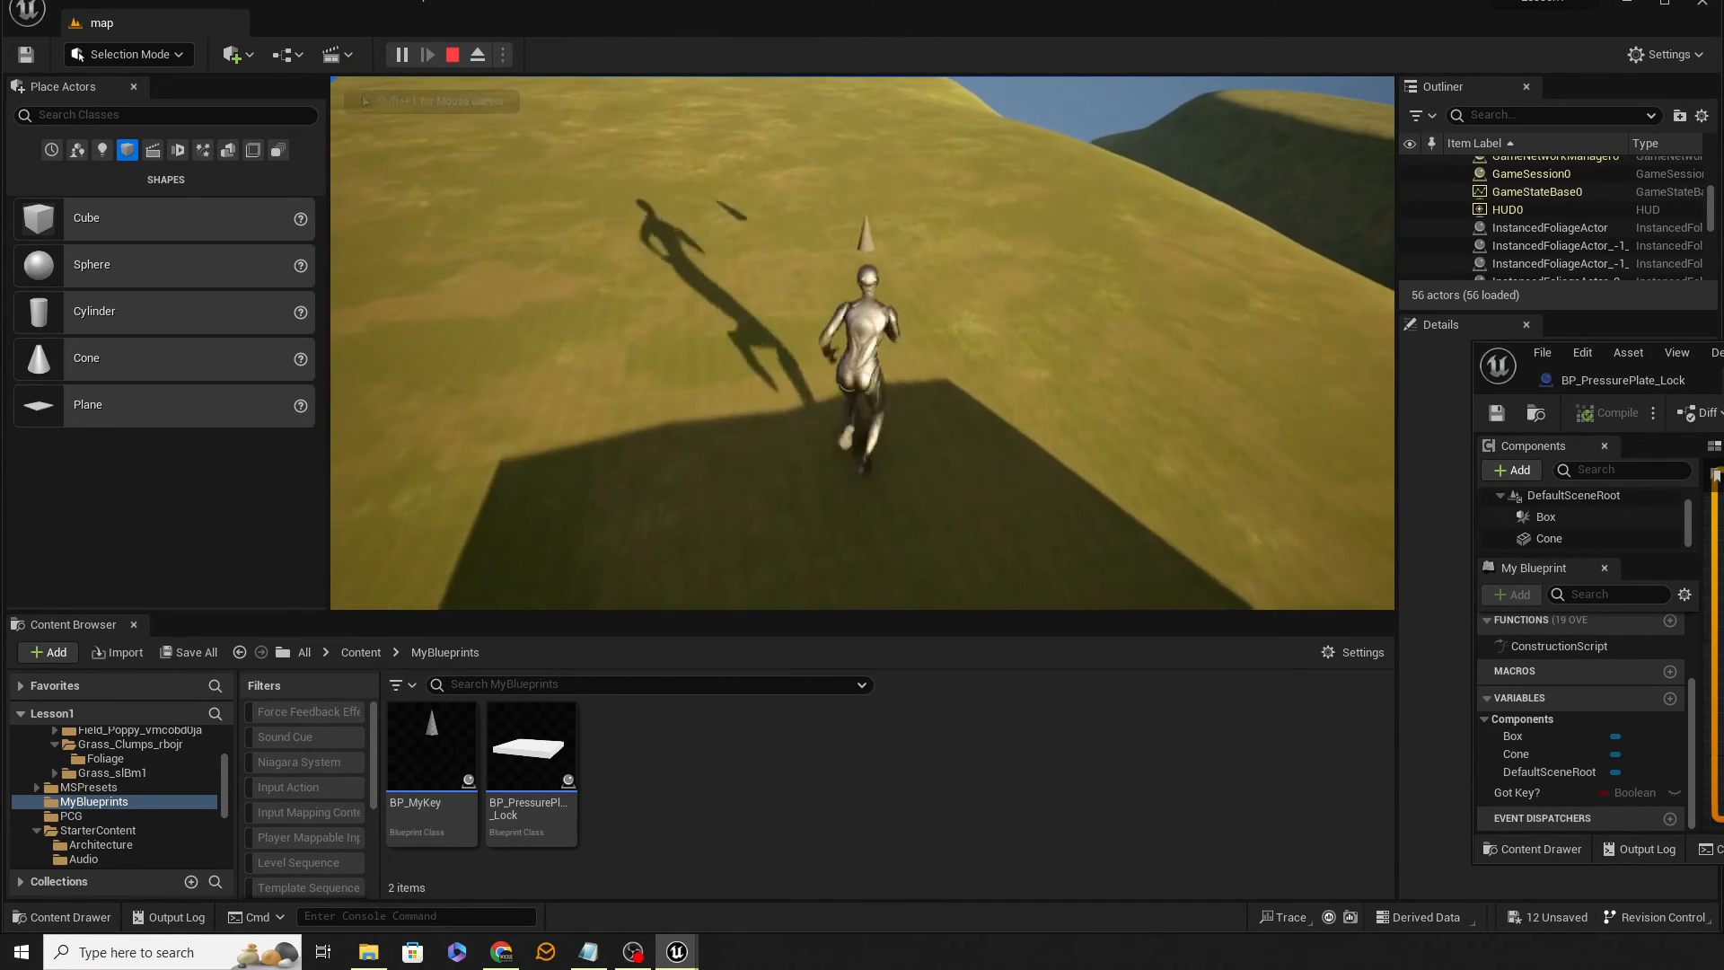
pyautogui.press('w')
pyautogui.press('s')
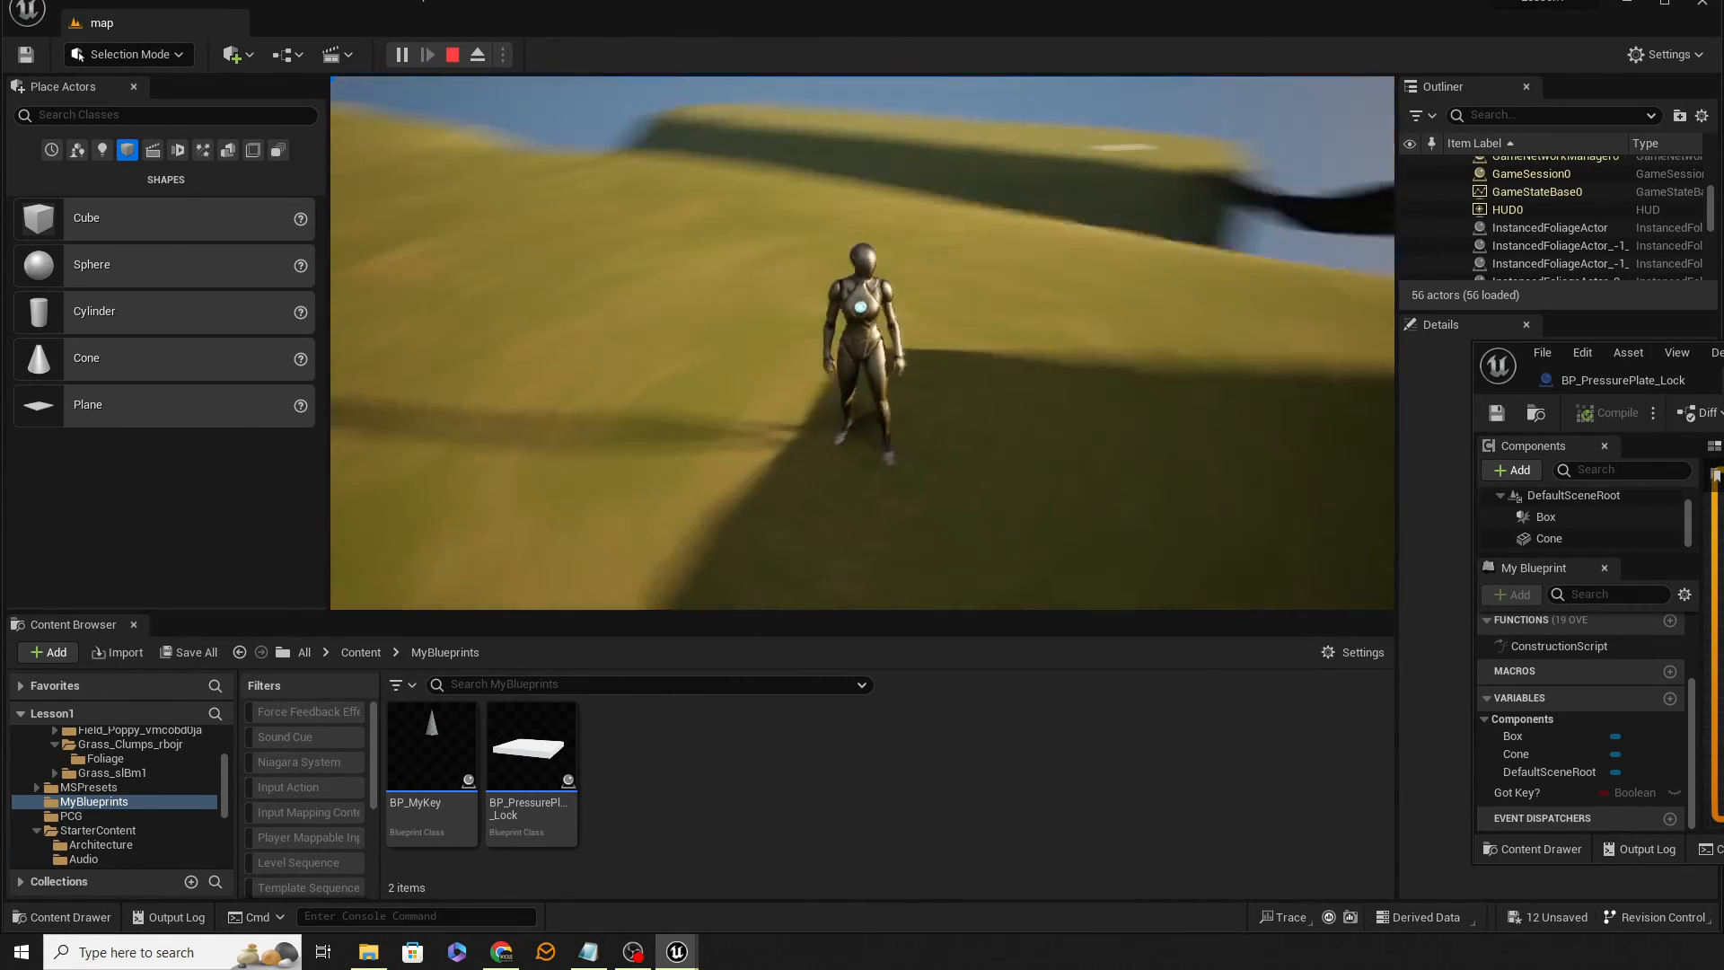
# Run the character back to the building, step on the pressure plate with the key collected, and end the play session
pyautogui.press('w')
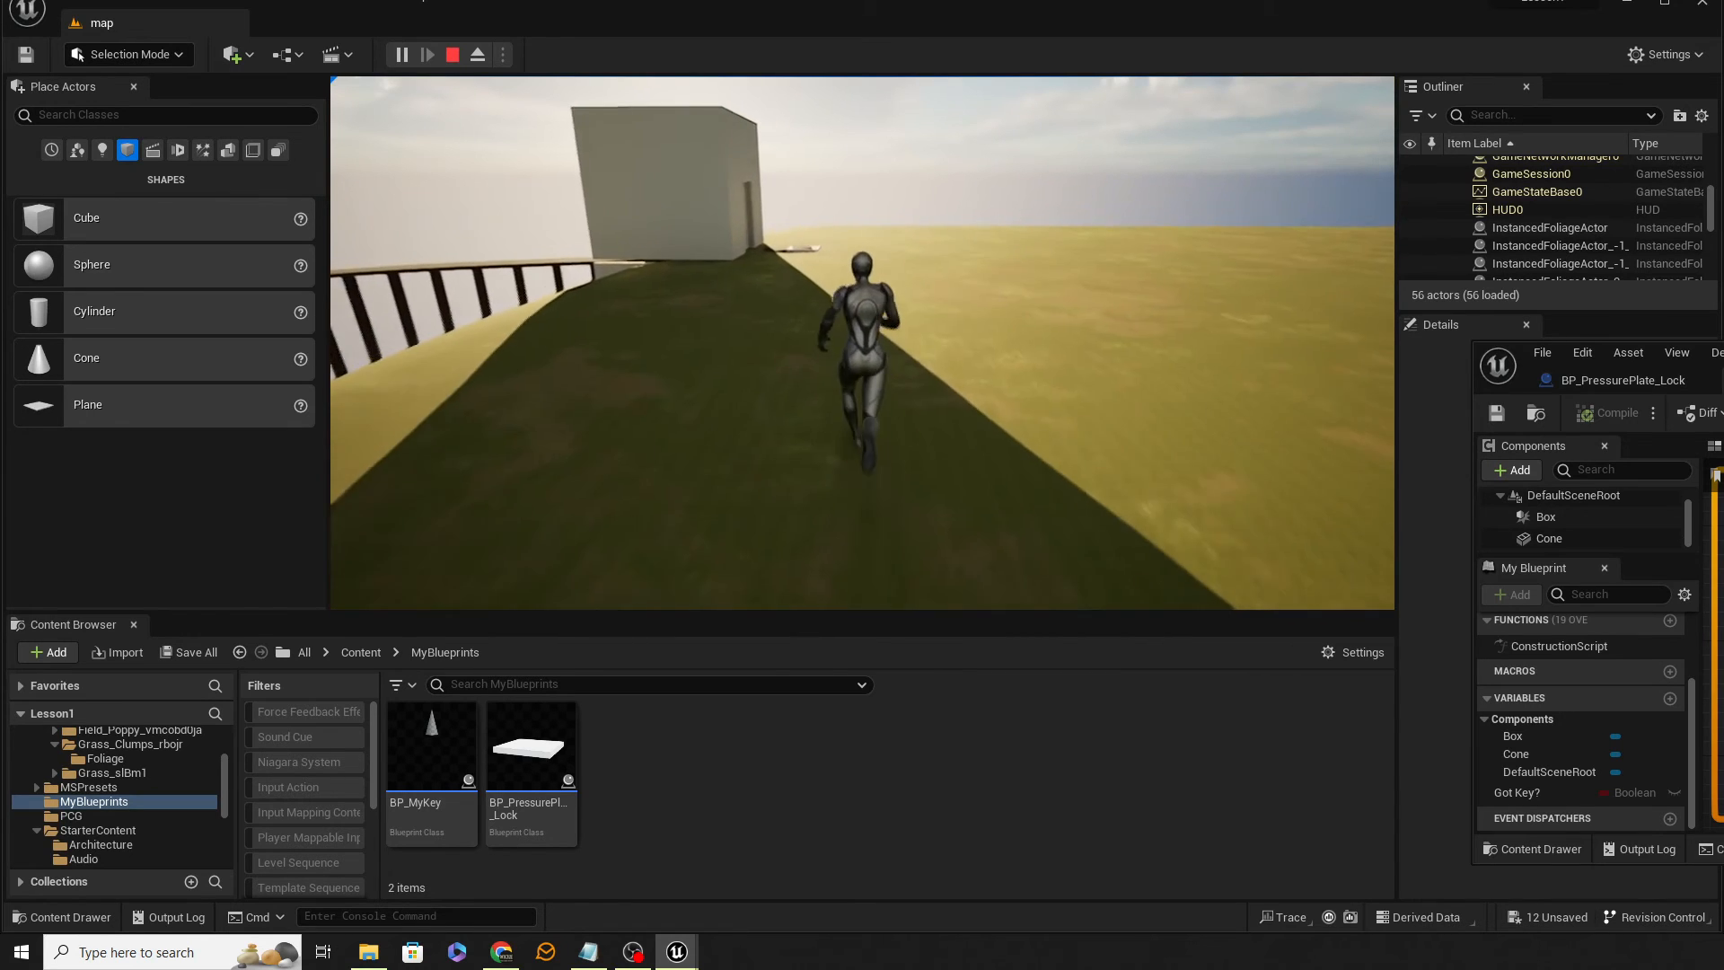
pyautogui.press('w')
pyautogui.press('space')
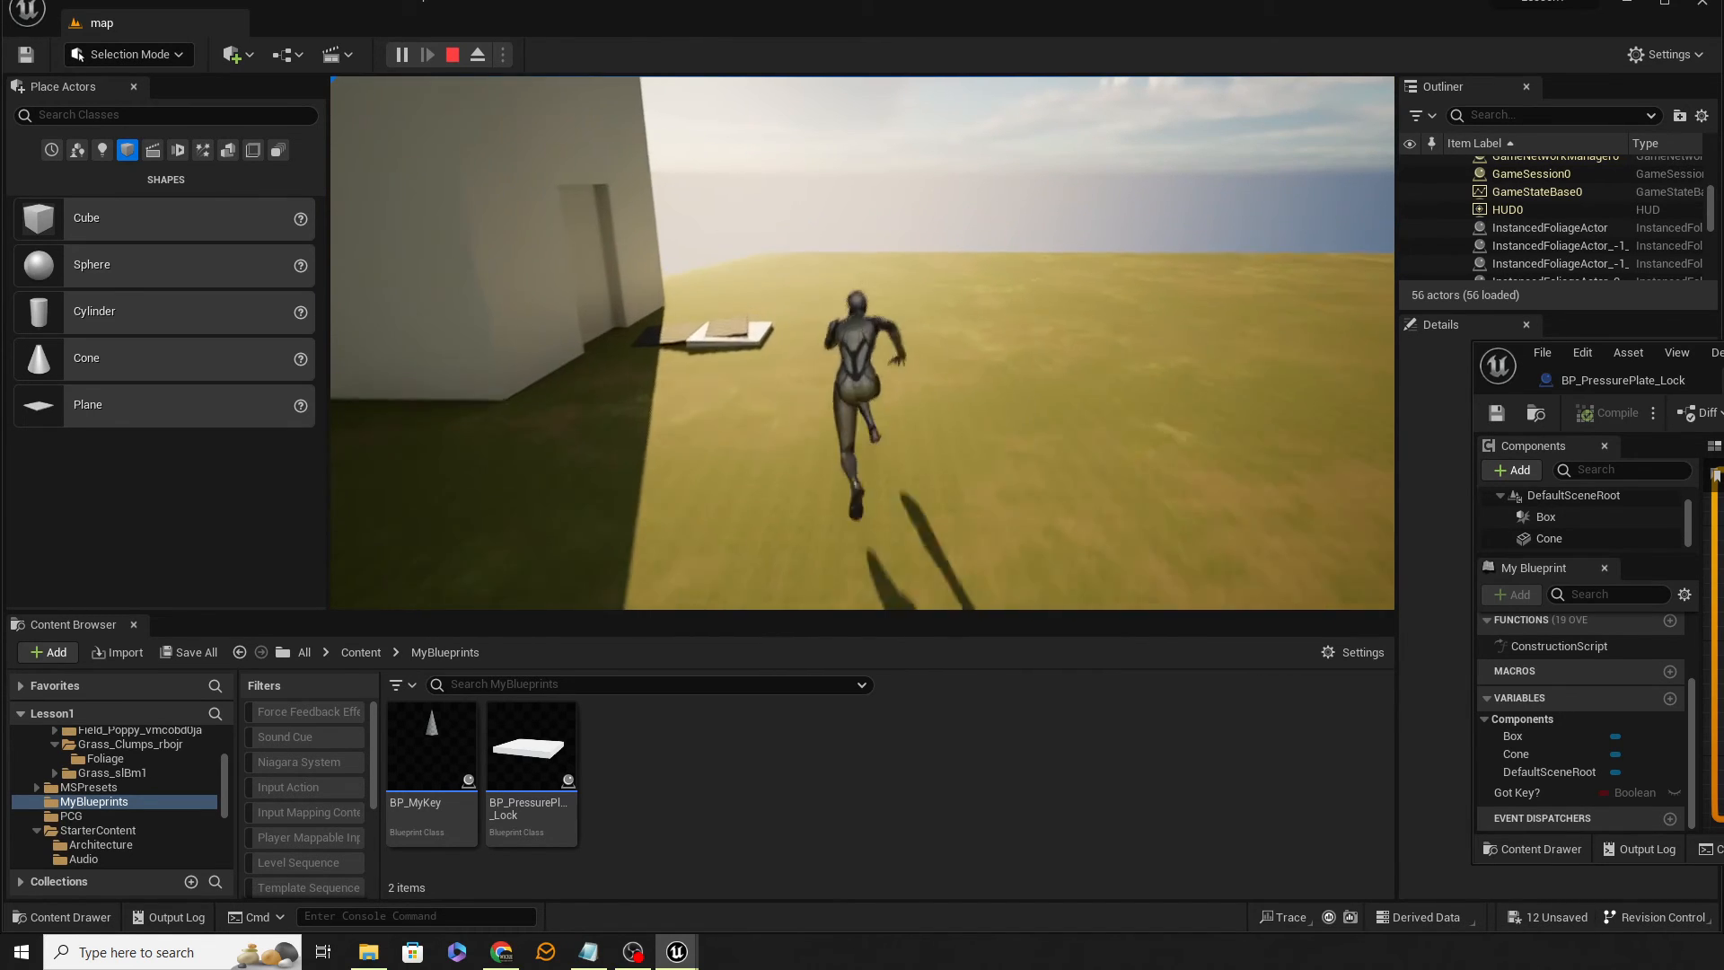
pyautogui.press('w')
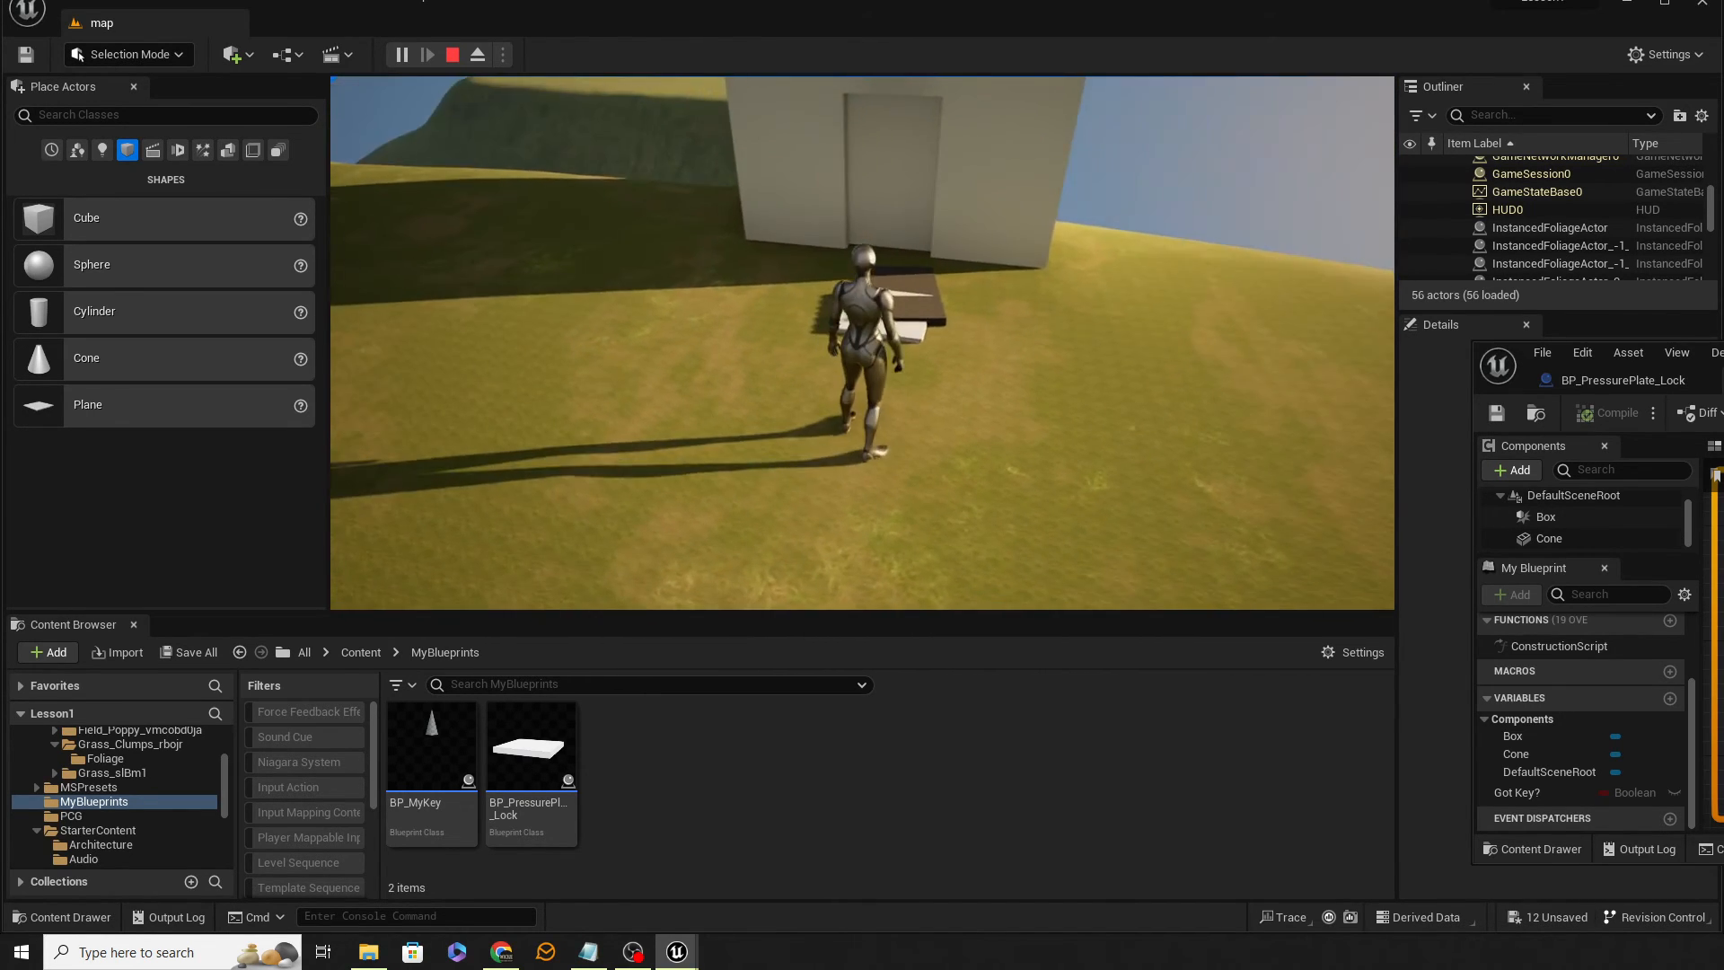
pyautogui.press('w')
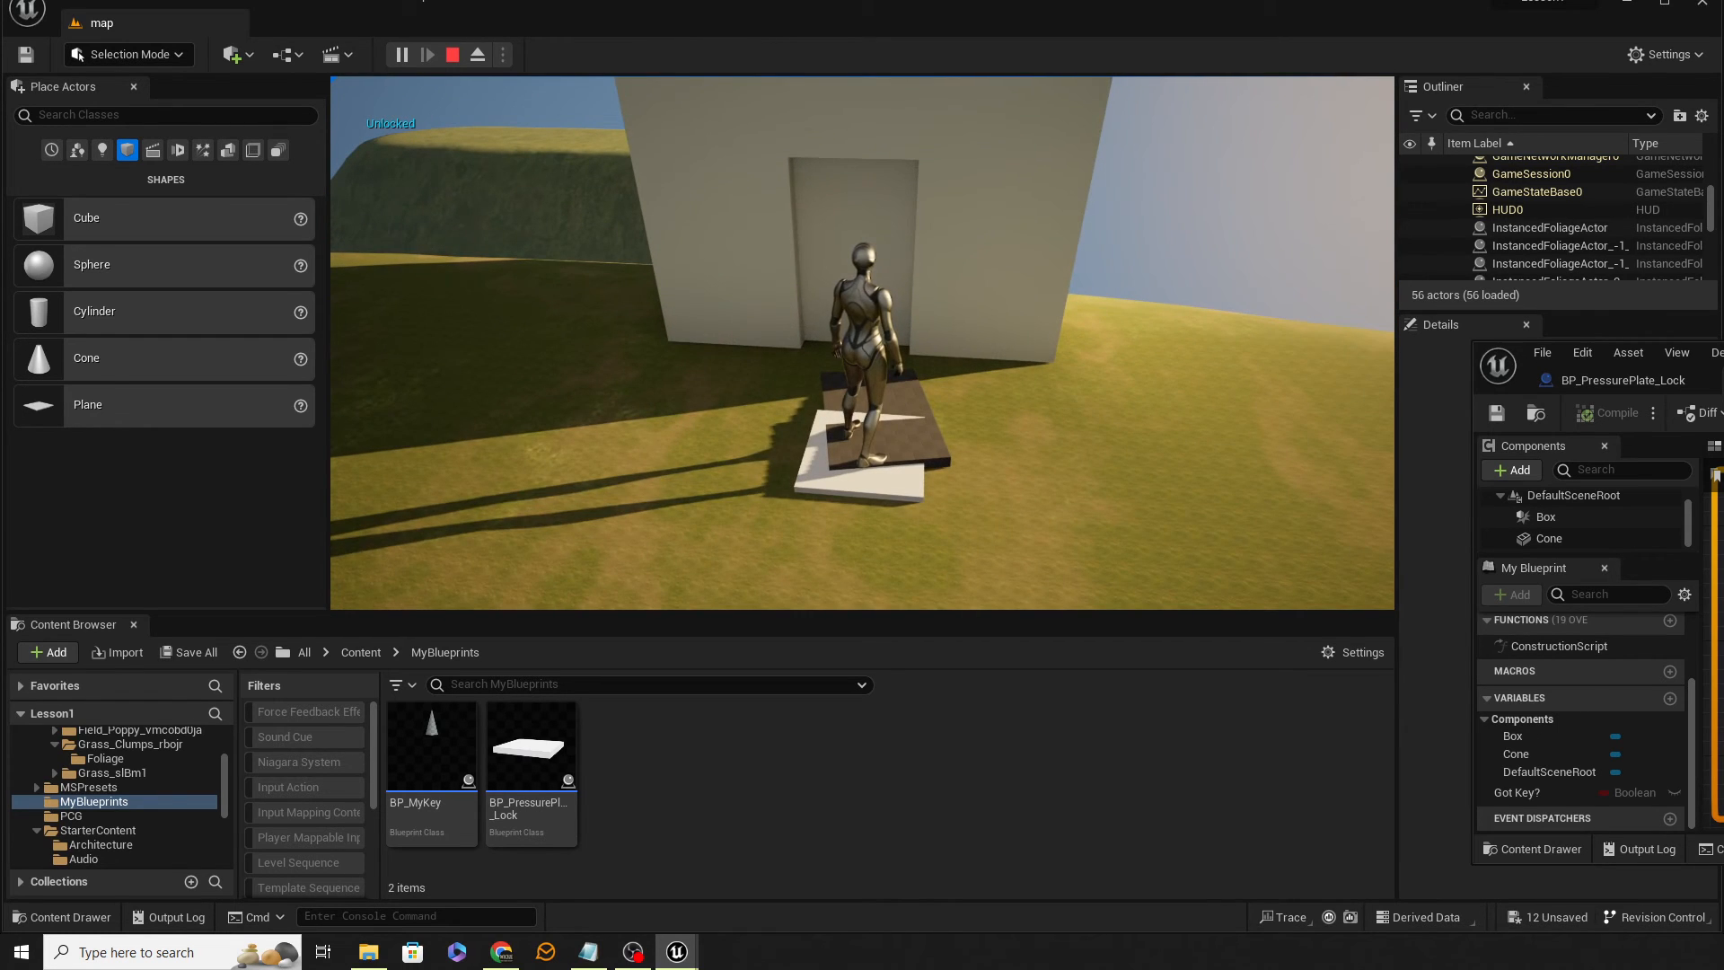
pyautogui.press('s')
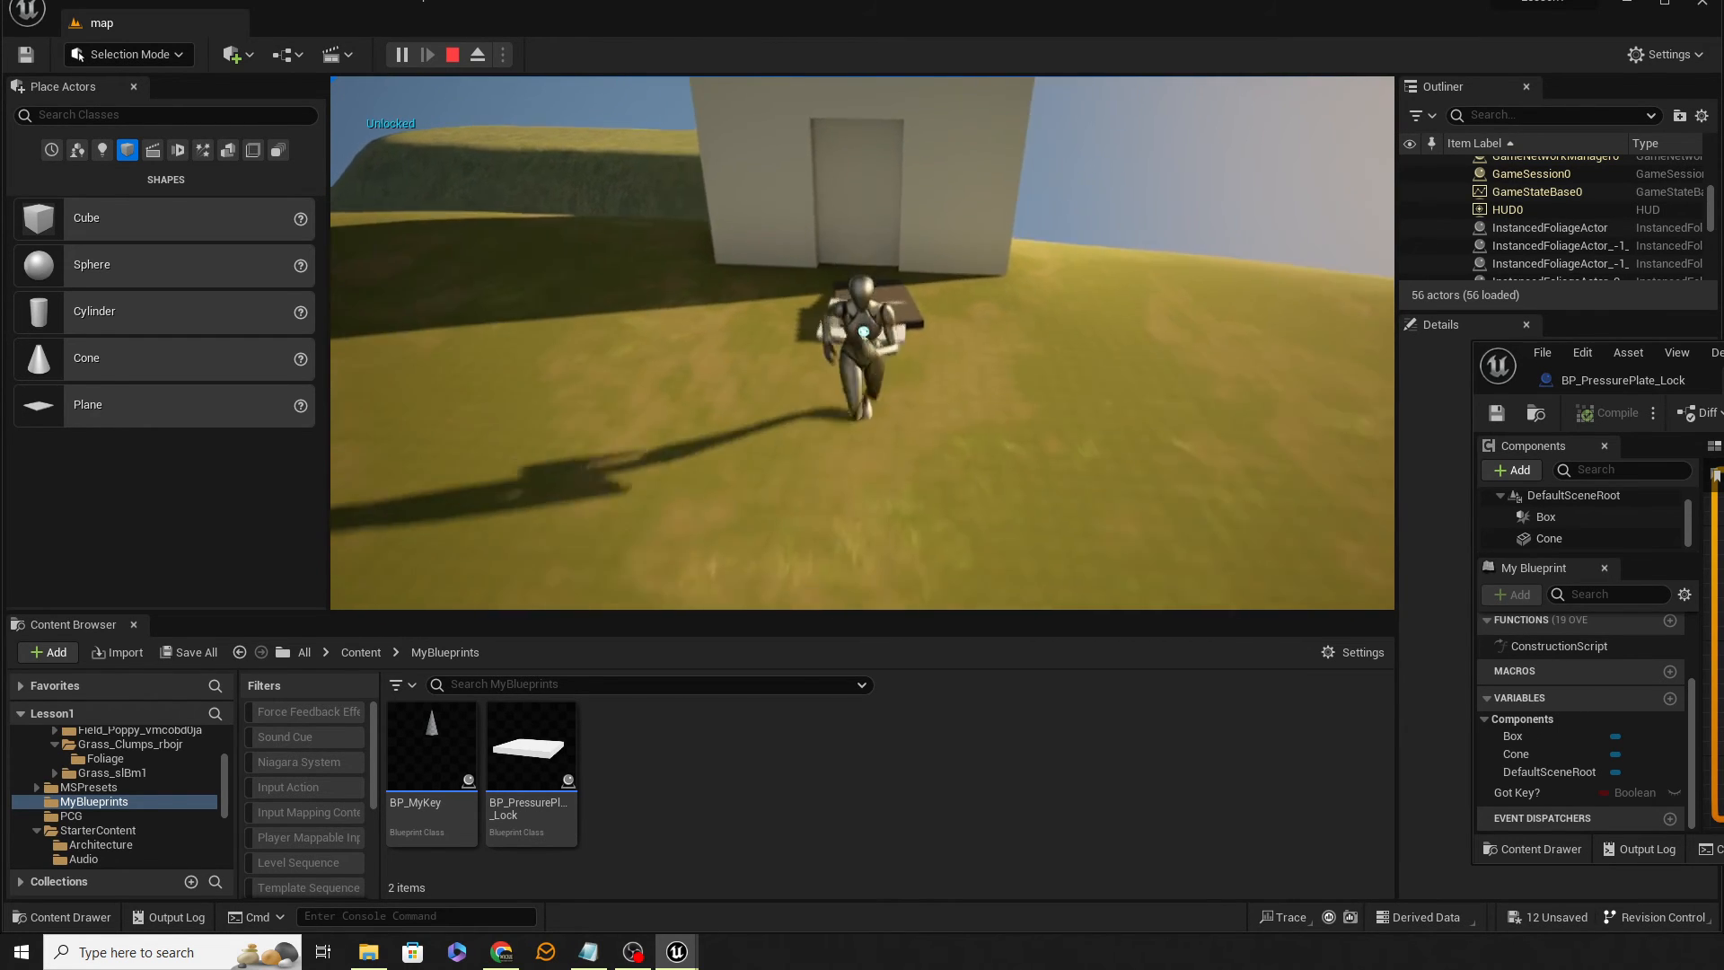
pyautogui.press('Escape')
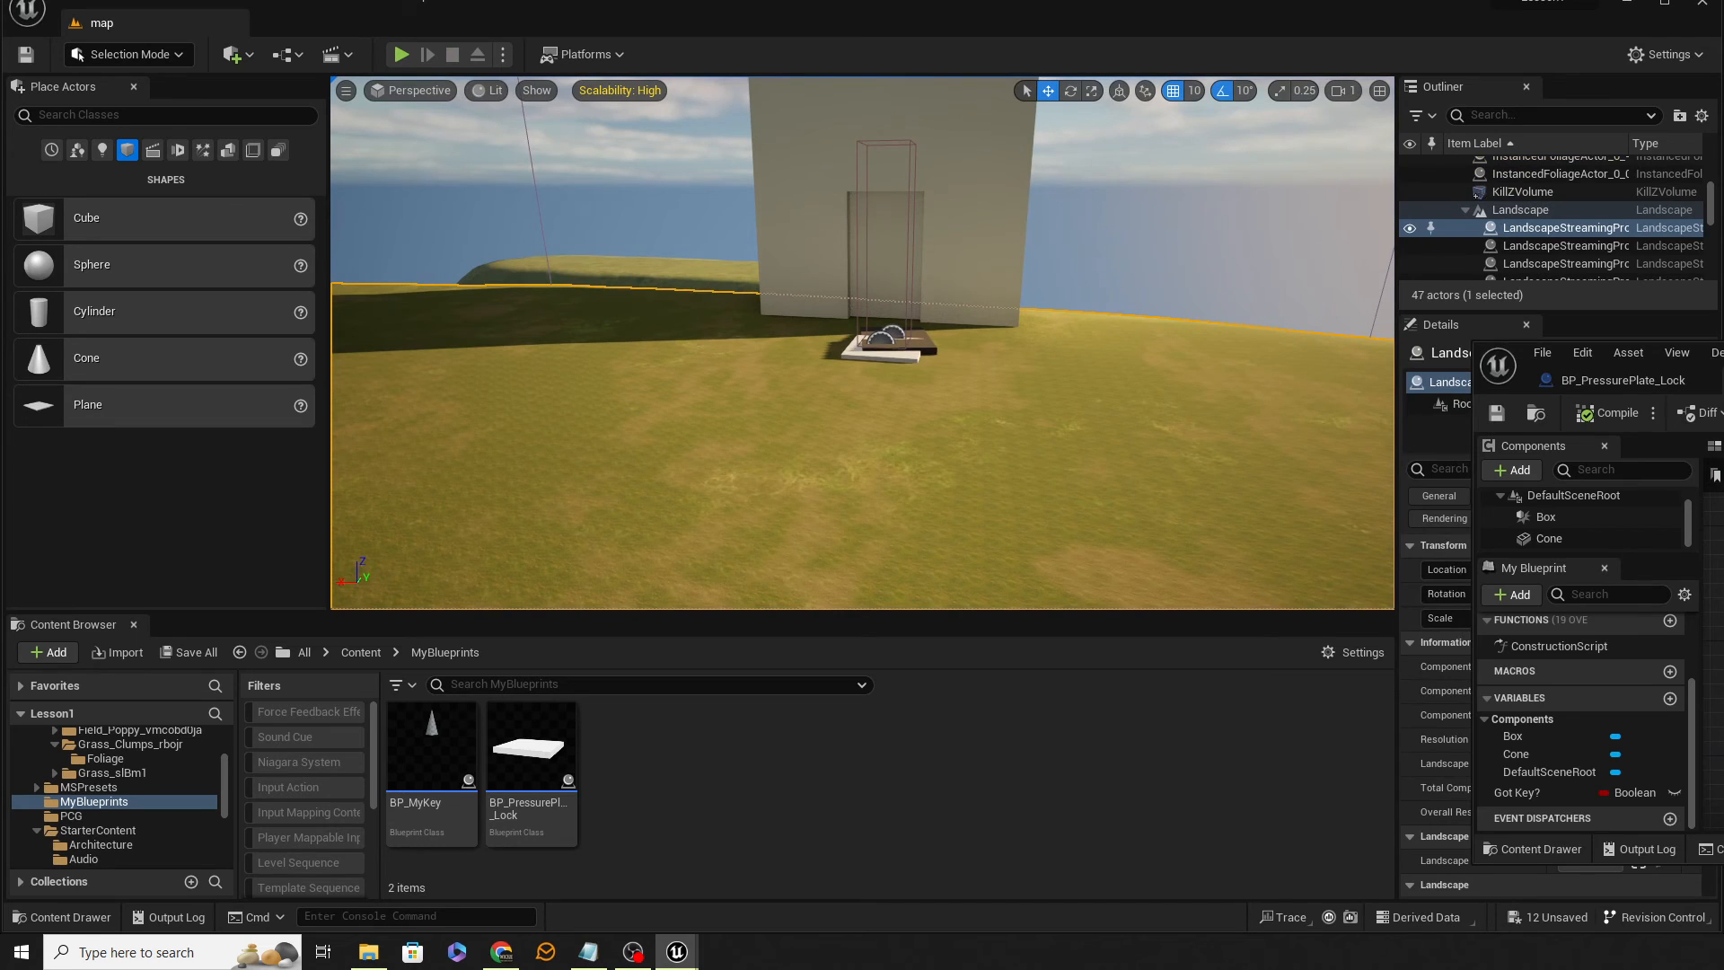
# Close the BP_MyKey editor and move the seq_game1 level sequence actor away from the building's wall into the open
pyautogui.moveTo(1723, 368)
pyautogui.mouseDown()
pyautogui.moveTo(1192, 320)
pyautogui.moveTo(834, 435)
pyautogui.moveTo(775, 396)
pyautogui.moveTo(711, 393)
pyautogui.moveTo(729, 359)
pyautogui.moveTo(1723, 363)
pyautogui.mouseUp()
pyautogui.click(591, 377)
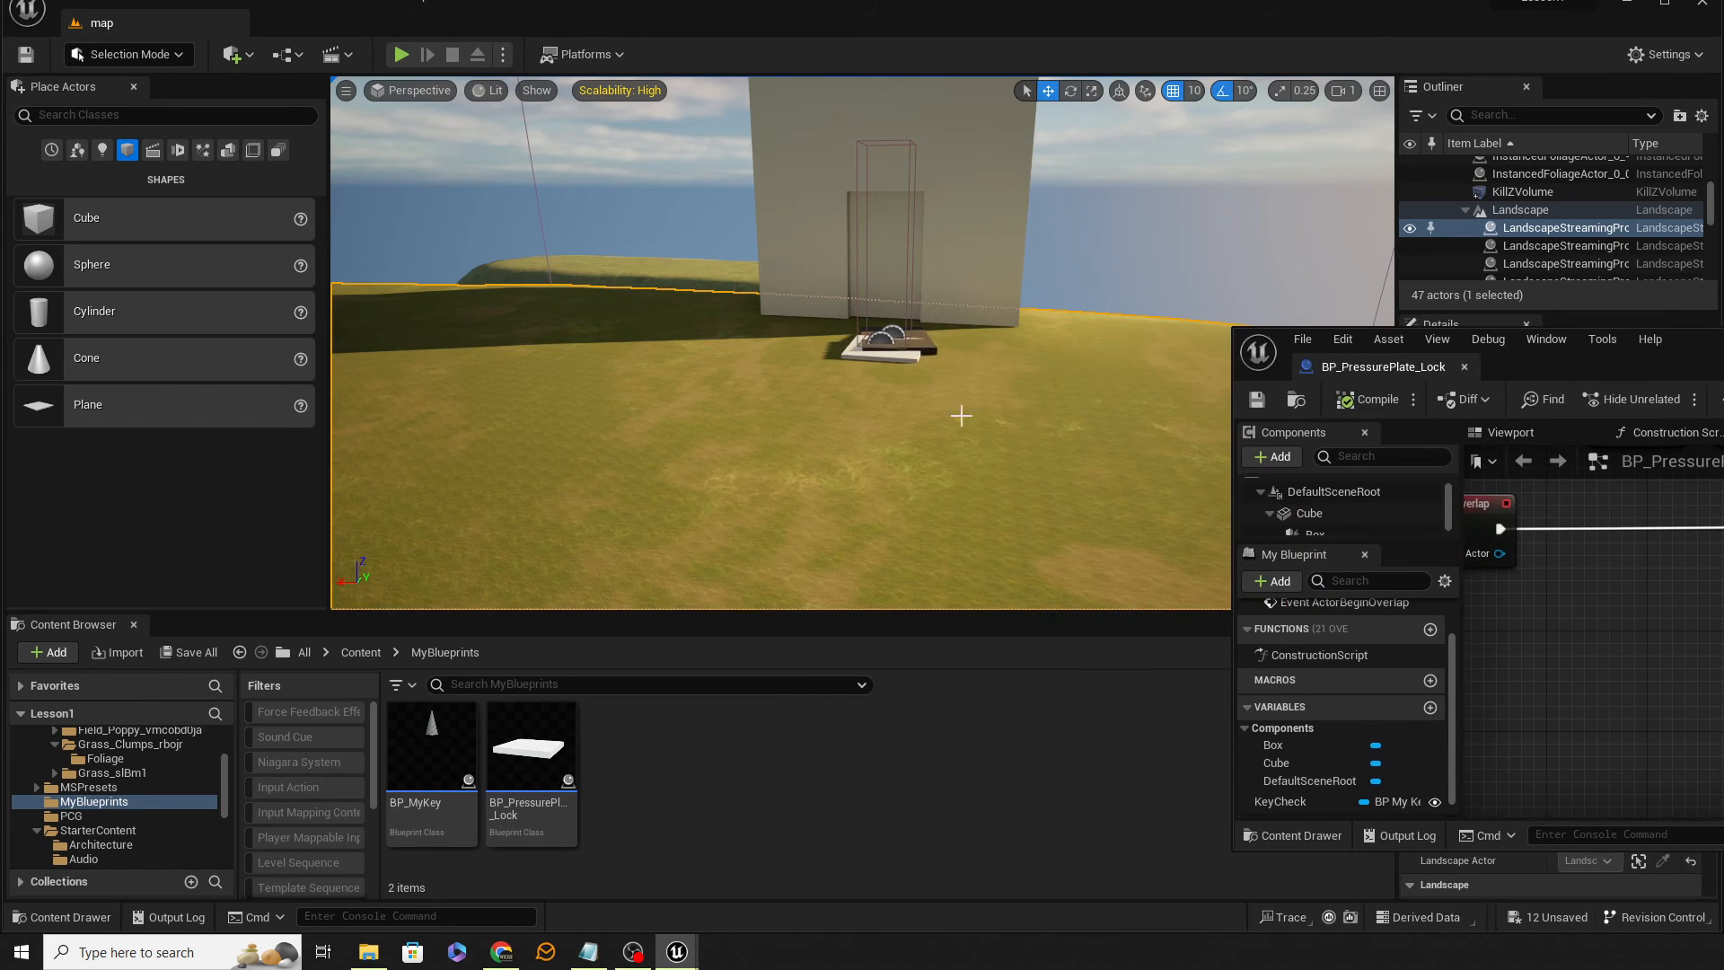
pyautogui.moveTo(961, 416); pyautogui.dragTo(1204, 416, button='right')
pyautogui.press('a')
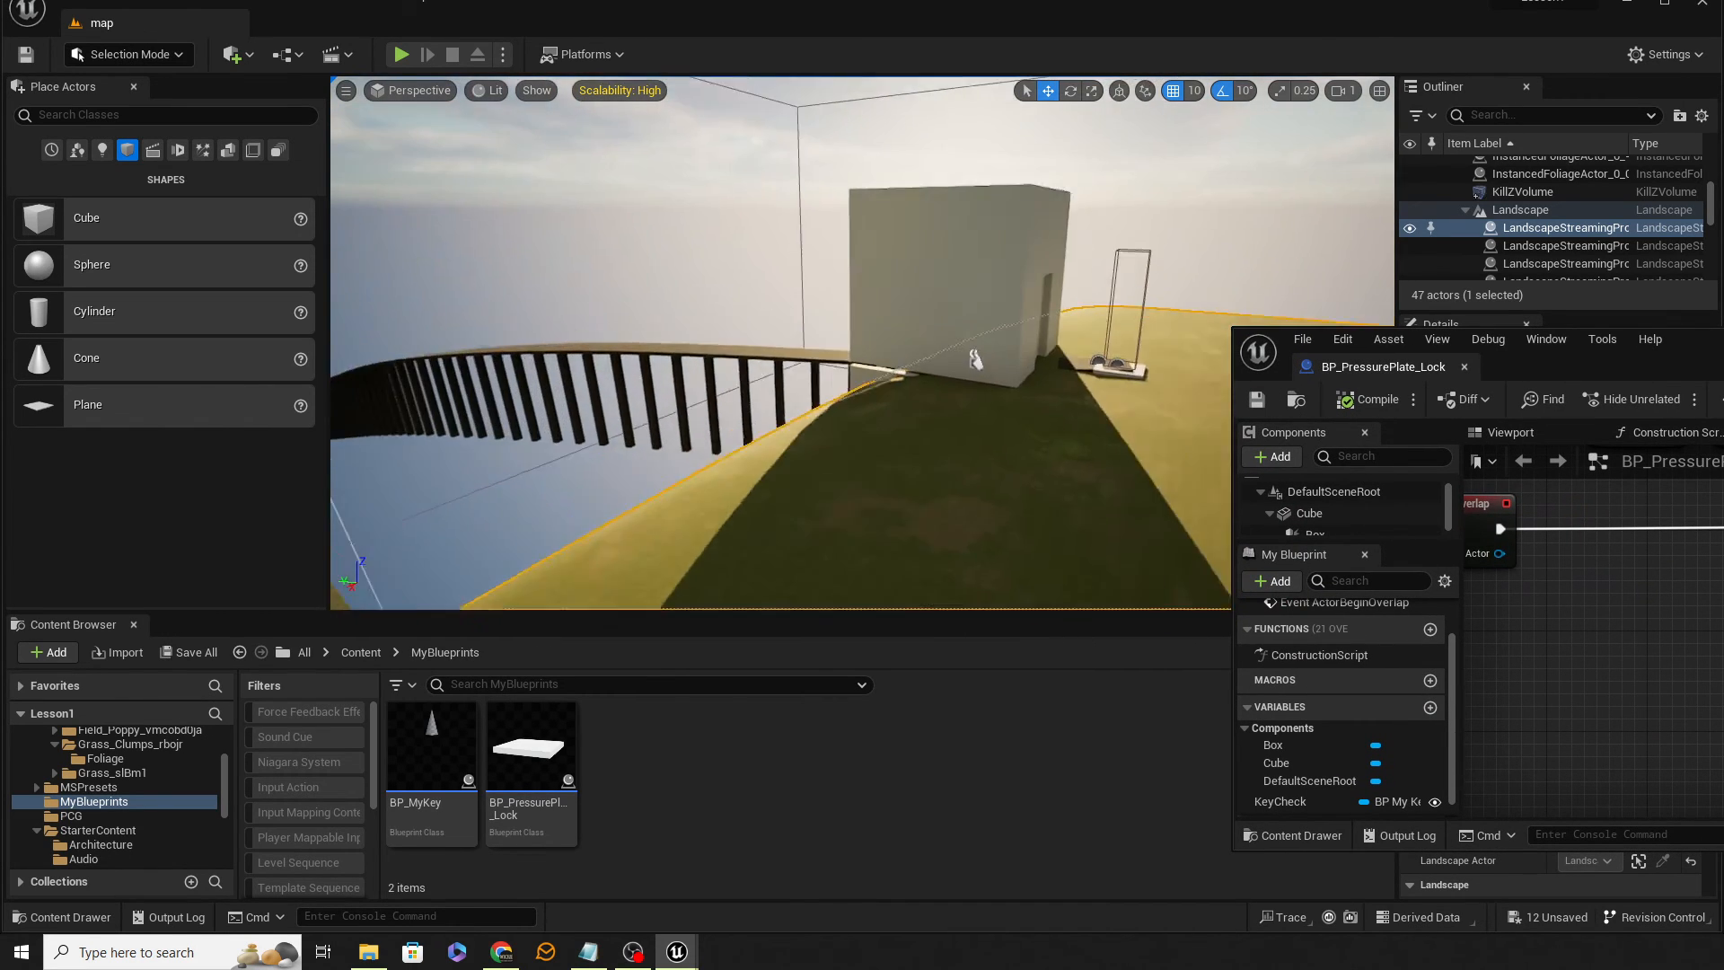
pyautogui.press('w')
pyautogui.moveTo(886, 423); pyautogui.dragTo(831, 489, button='right')
pyautogui.click(900, 352)
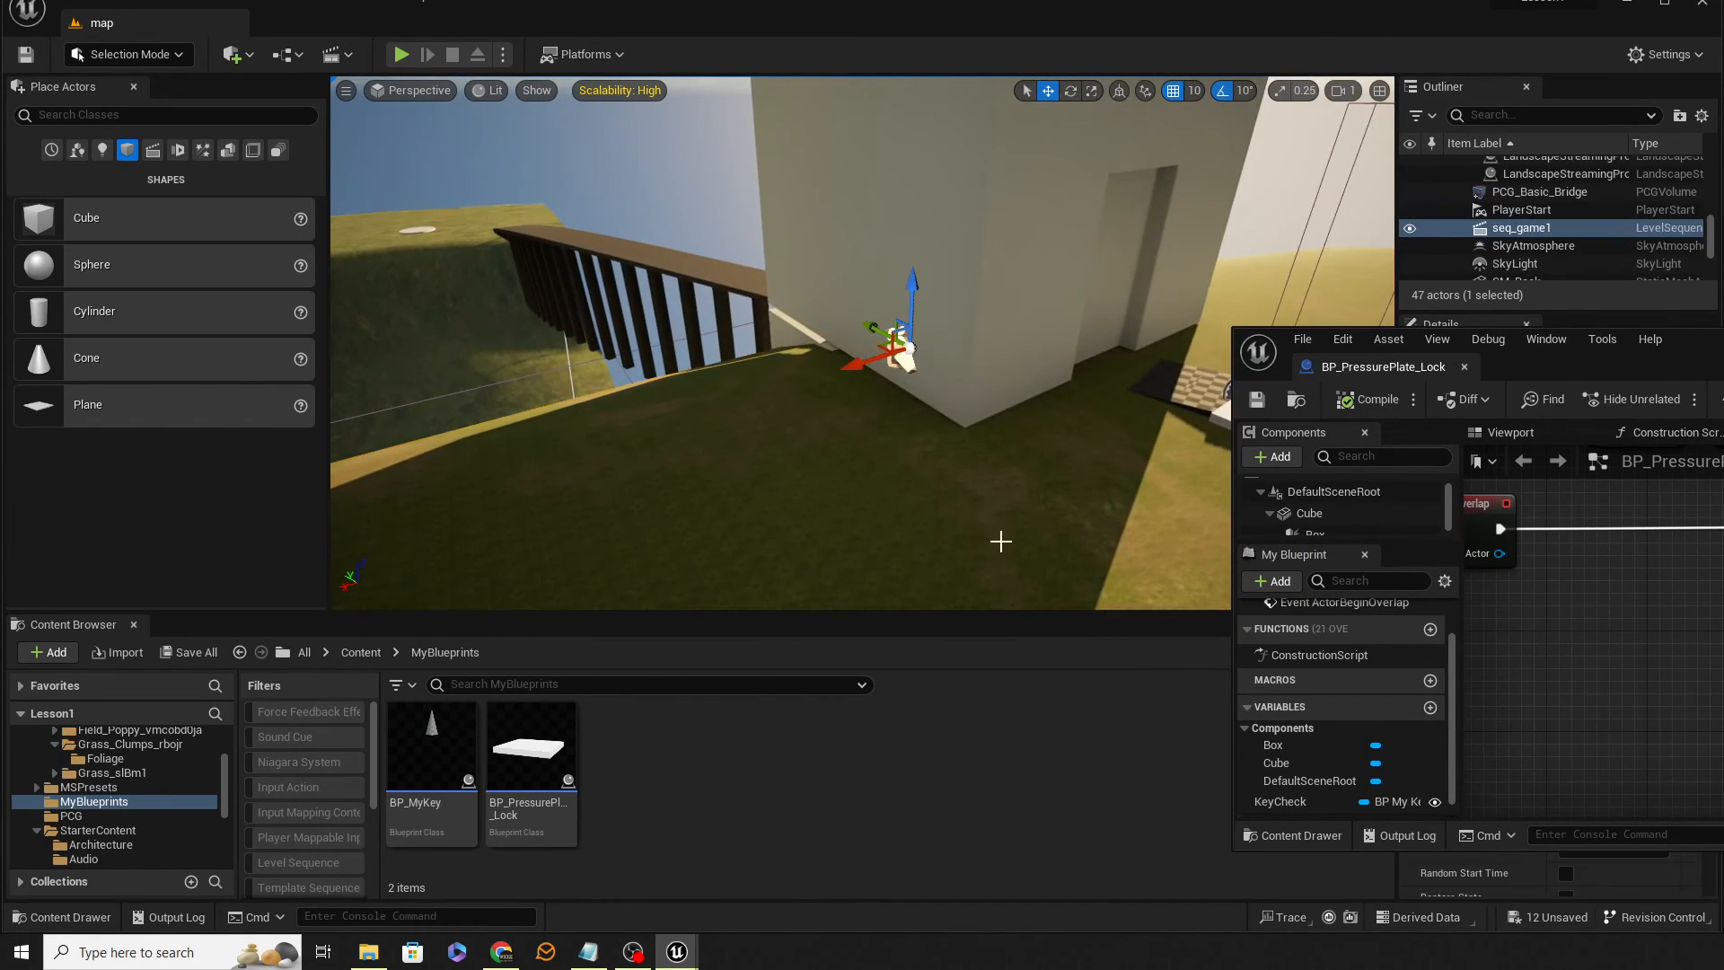
pyautogui.moveTo(863, 365); pyautogui.dragTo(760, 395)
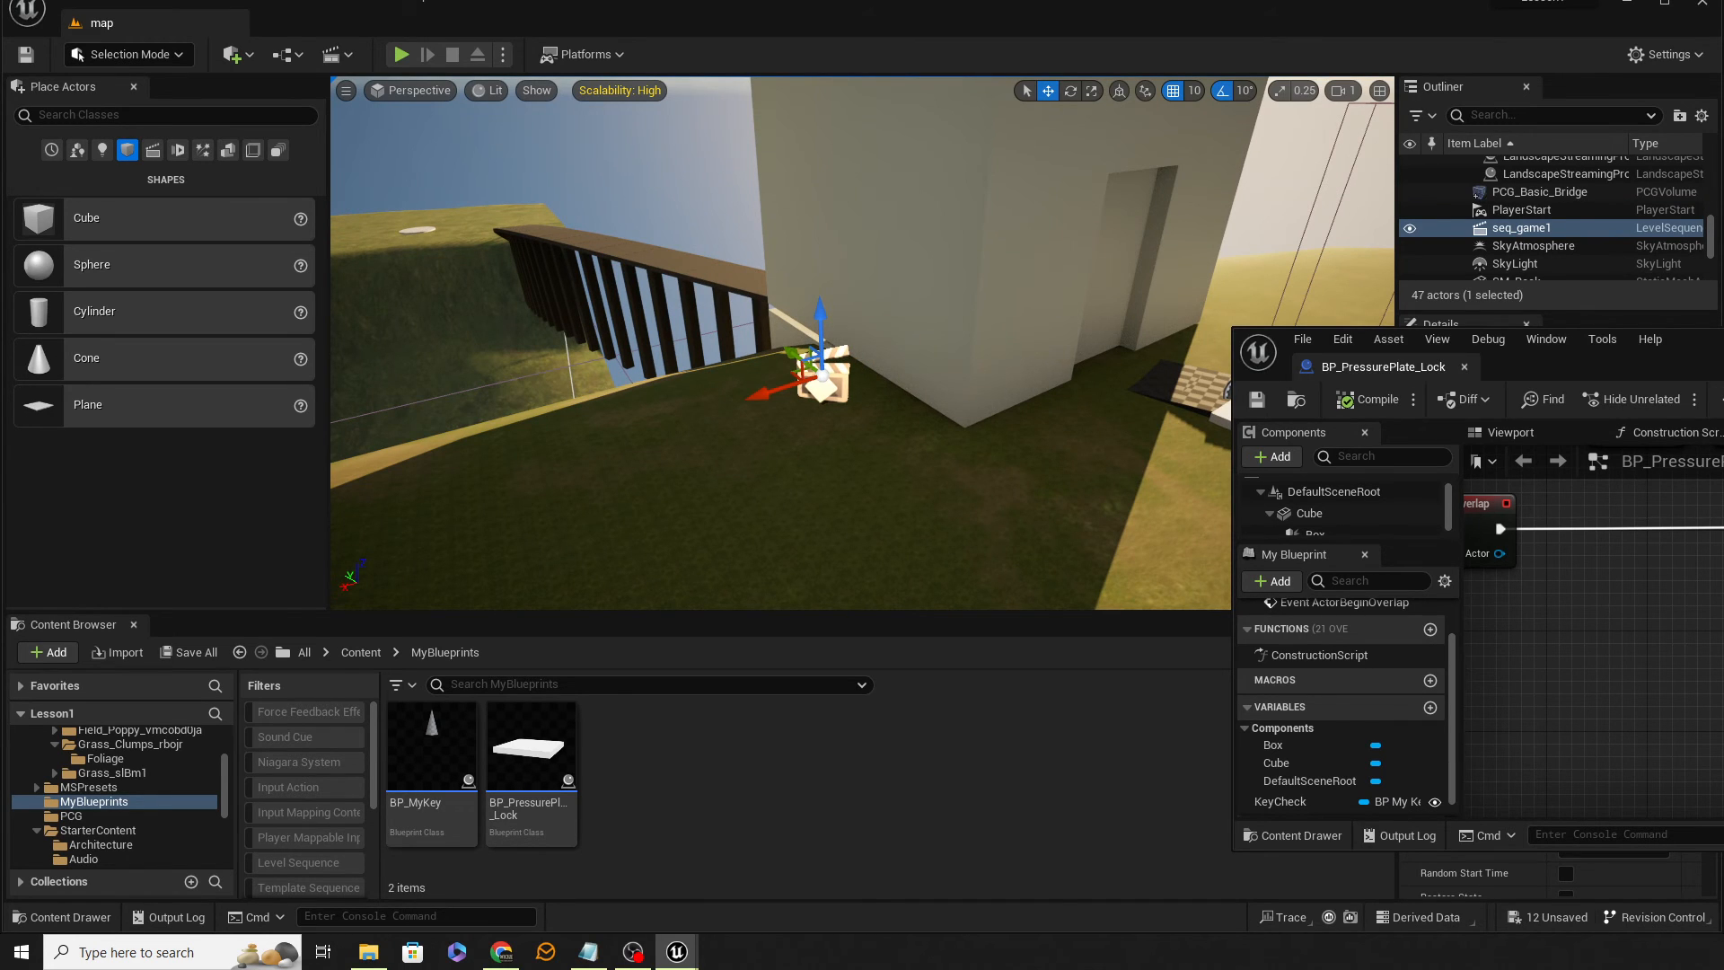
# Add a new variable named "Sequence to run?" to the BP_PressurePlate_Lock blueprint
pyautogui.moveTo(1723, 353); pyautogui.dragTo(1268, 377)
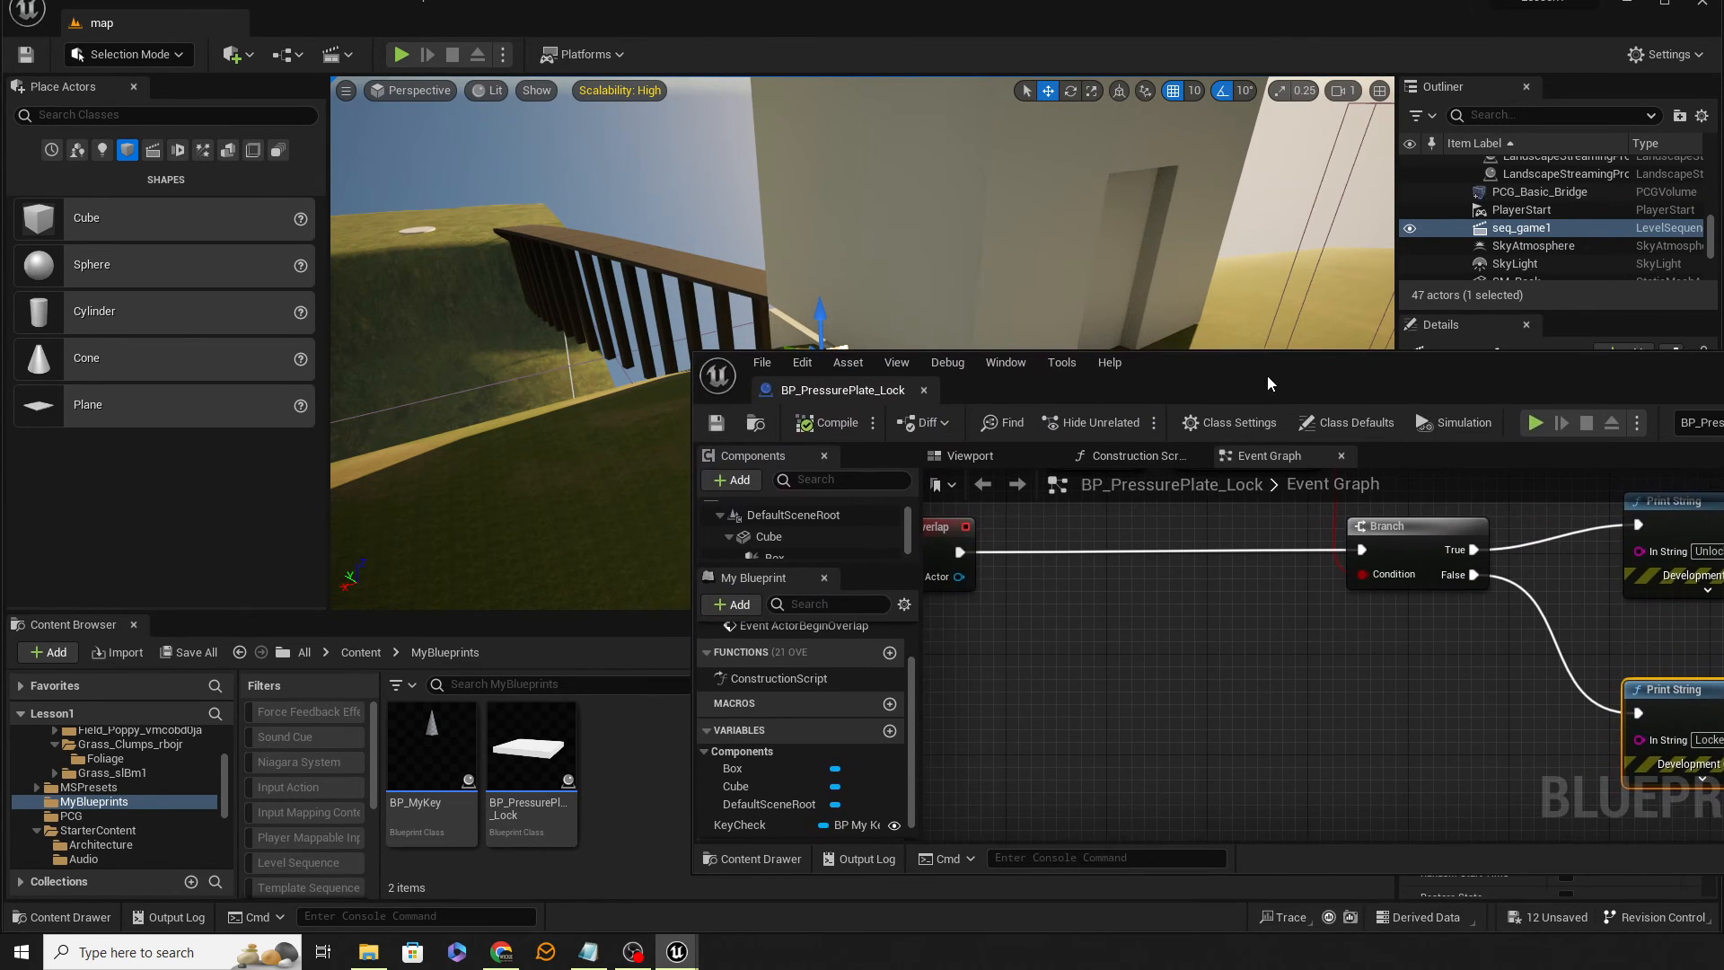
pyautogui.rightClick(1178, 704)
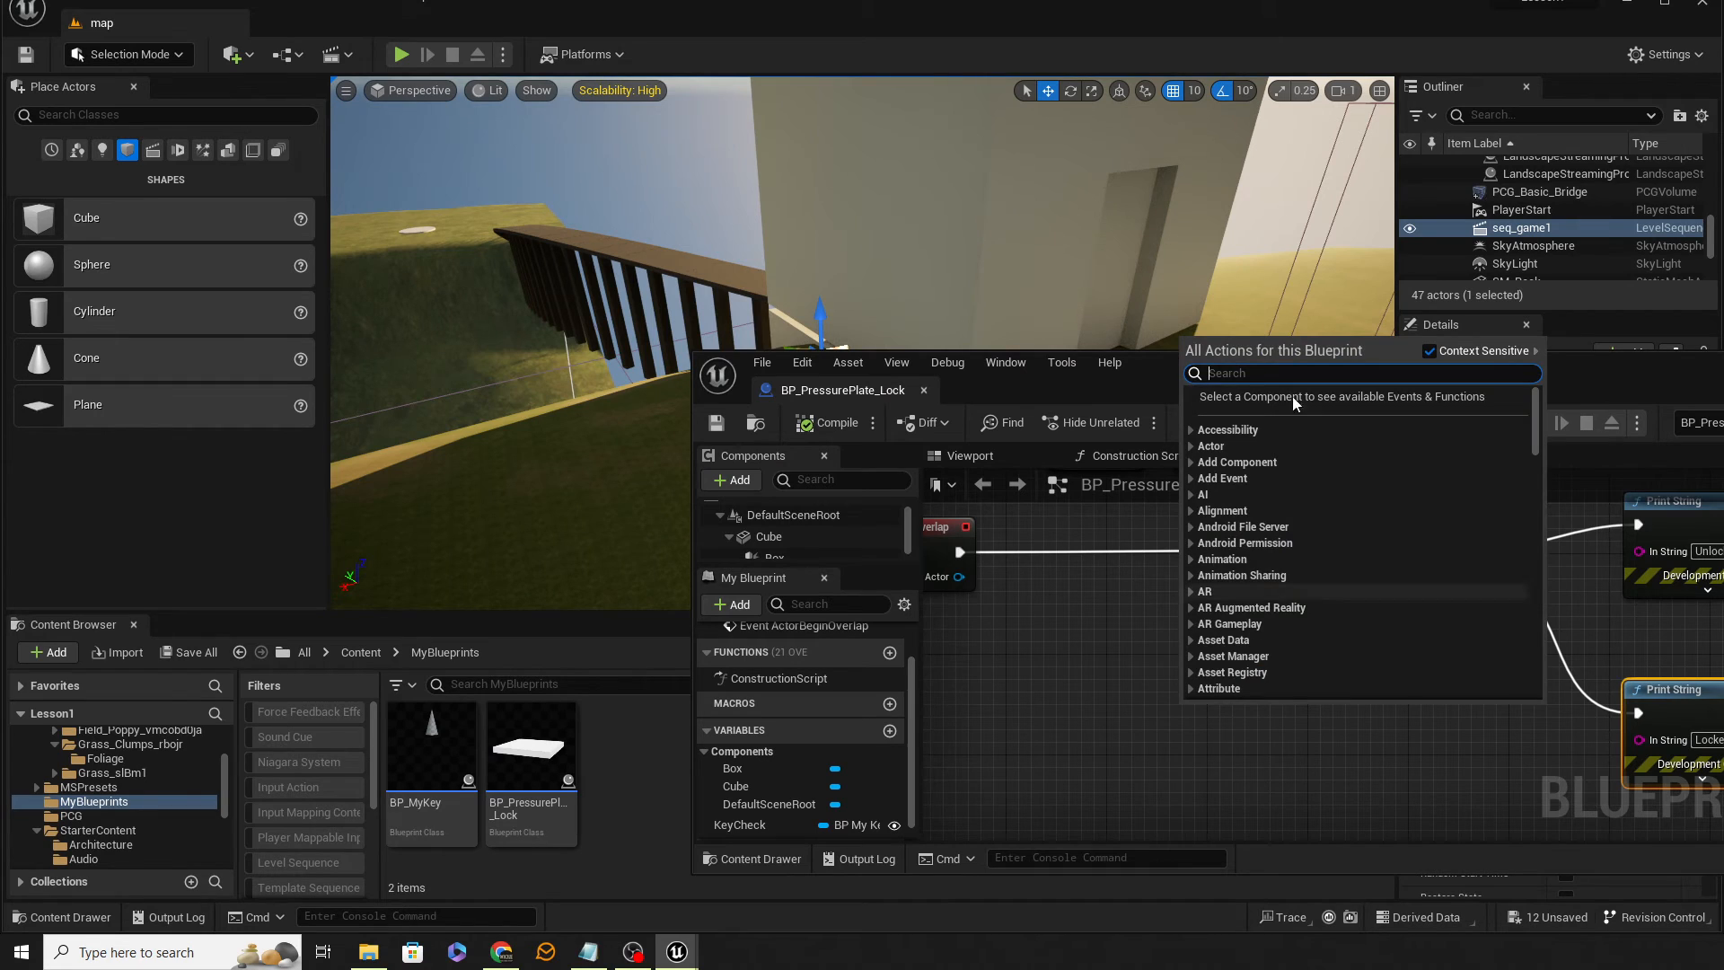
pyautogui.moveTo(1156, 380); pyautogui.dragTo(1636, 295)
pyautogui.scroll(-1, 1276, 628)
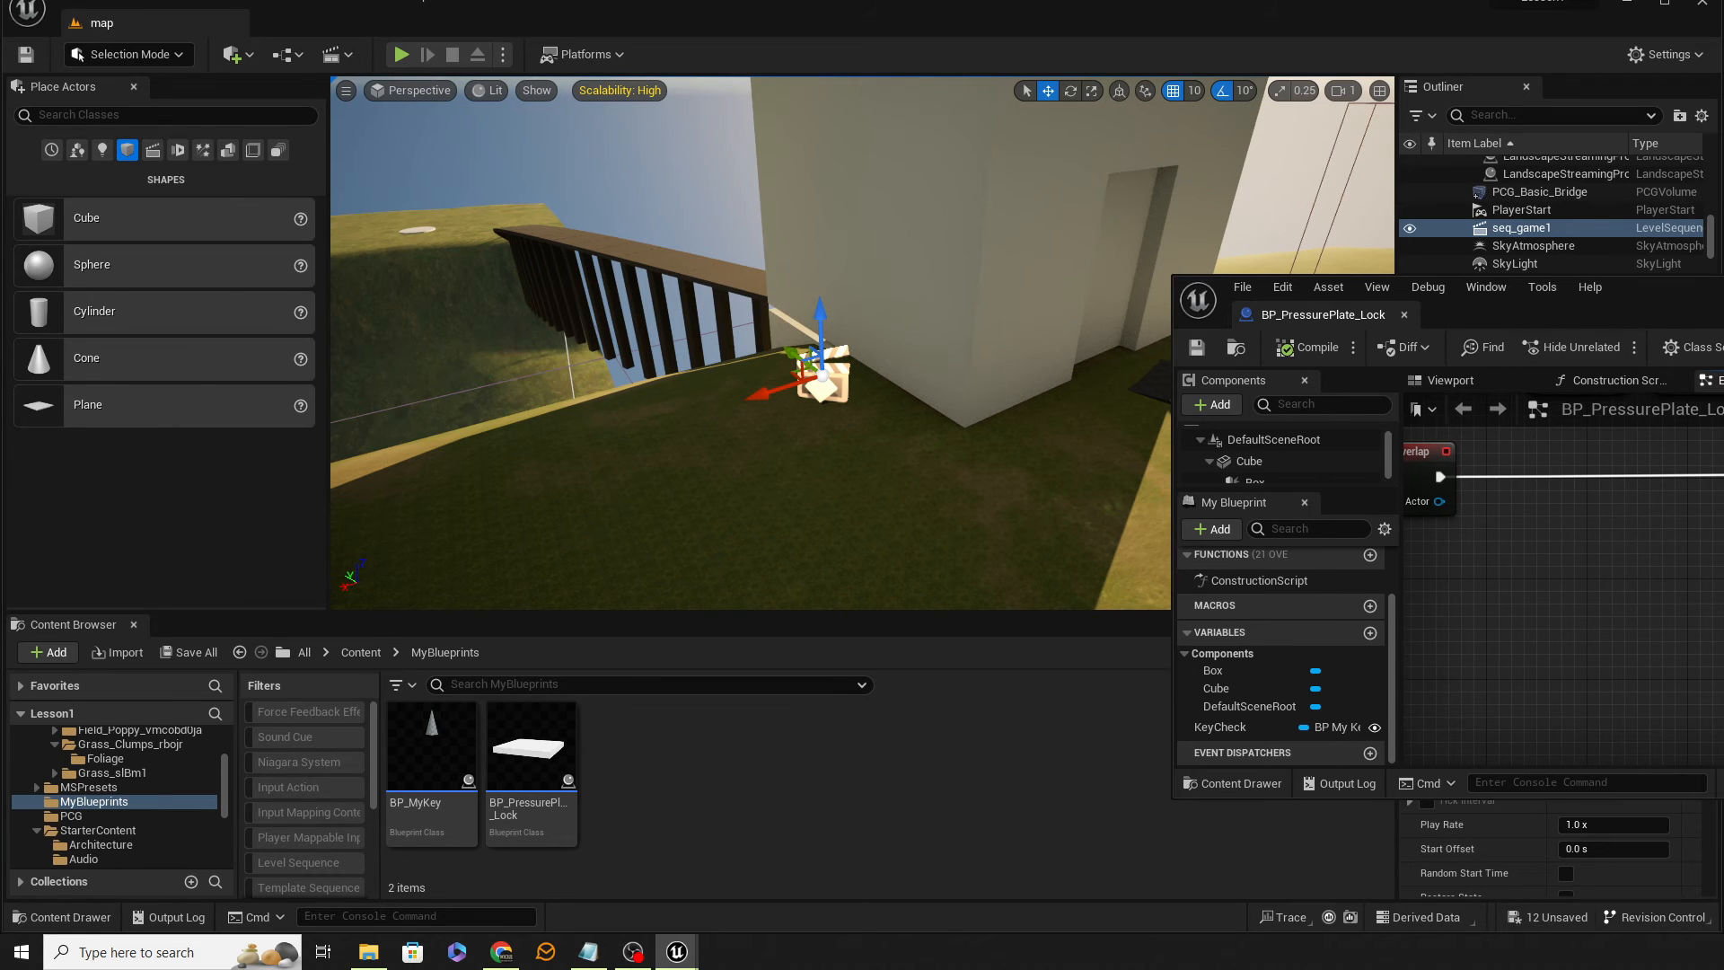
pyautogui.moveTo(1723, 302); pyautogui.dragTo(1646, 315)
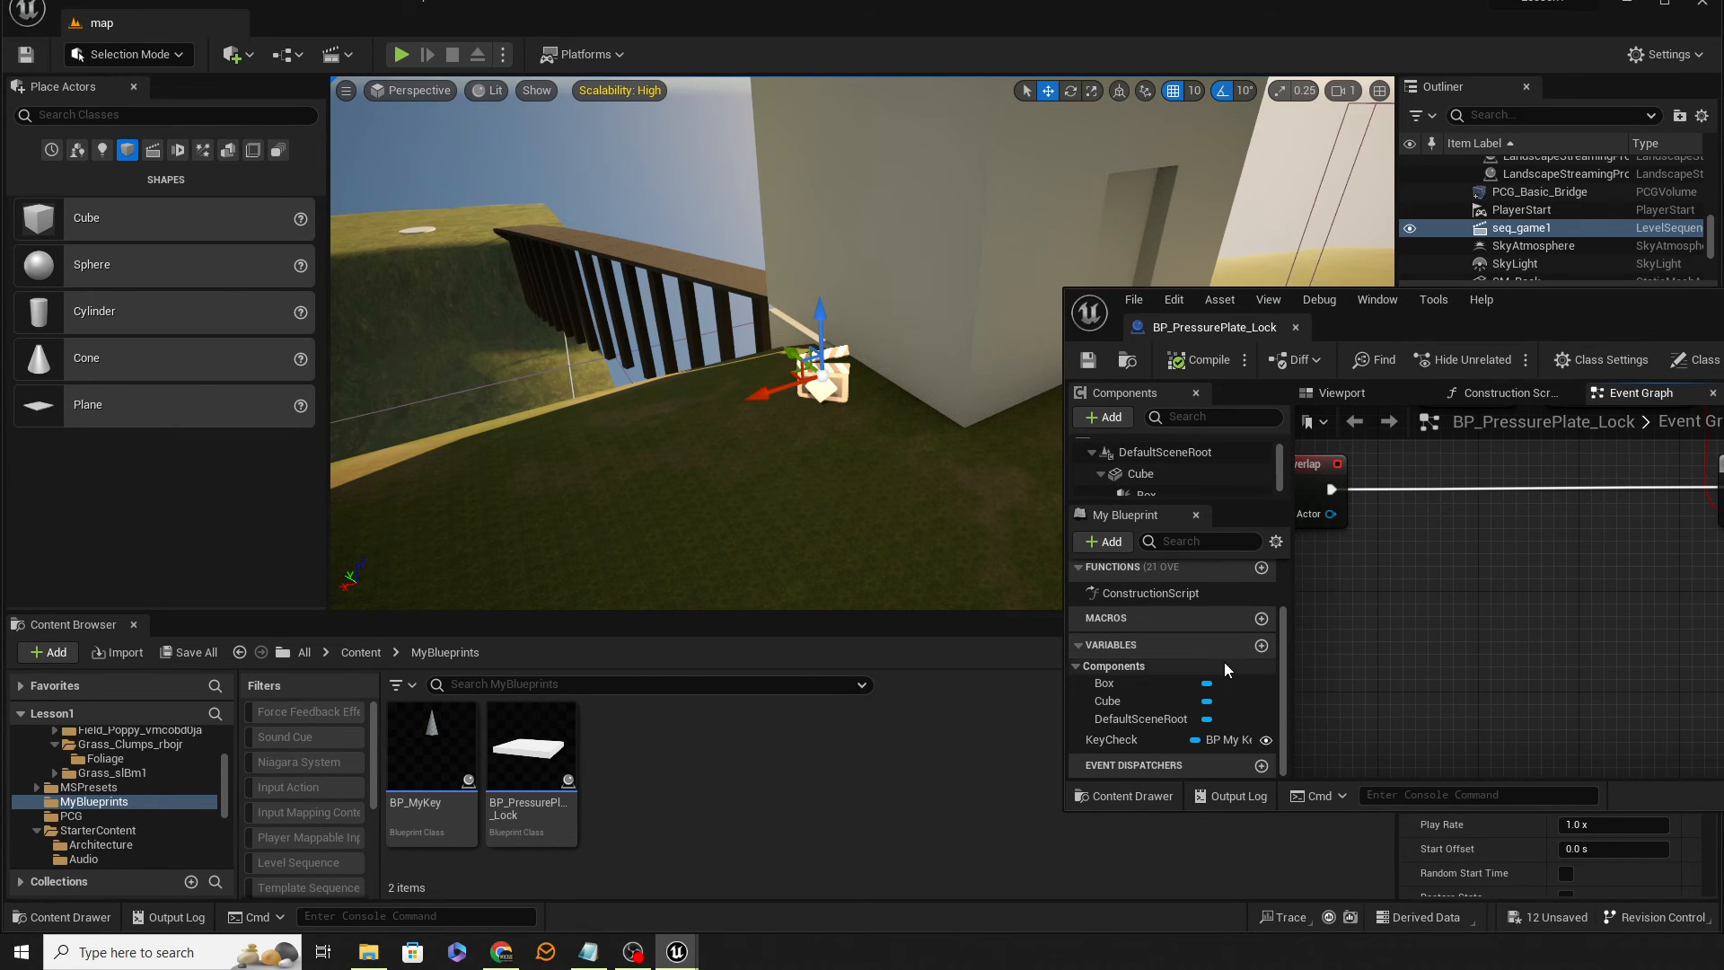
pyautogui.click(1261, 645)
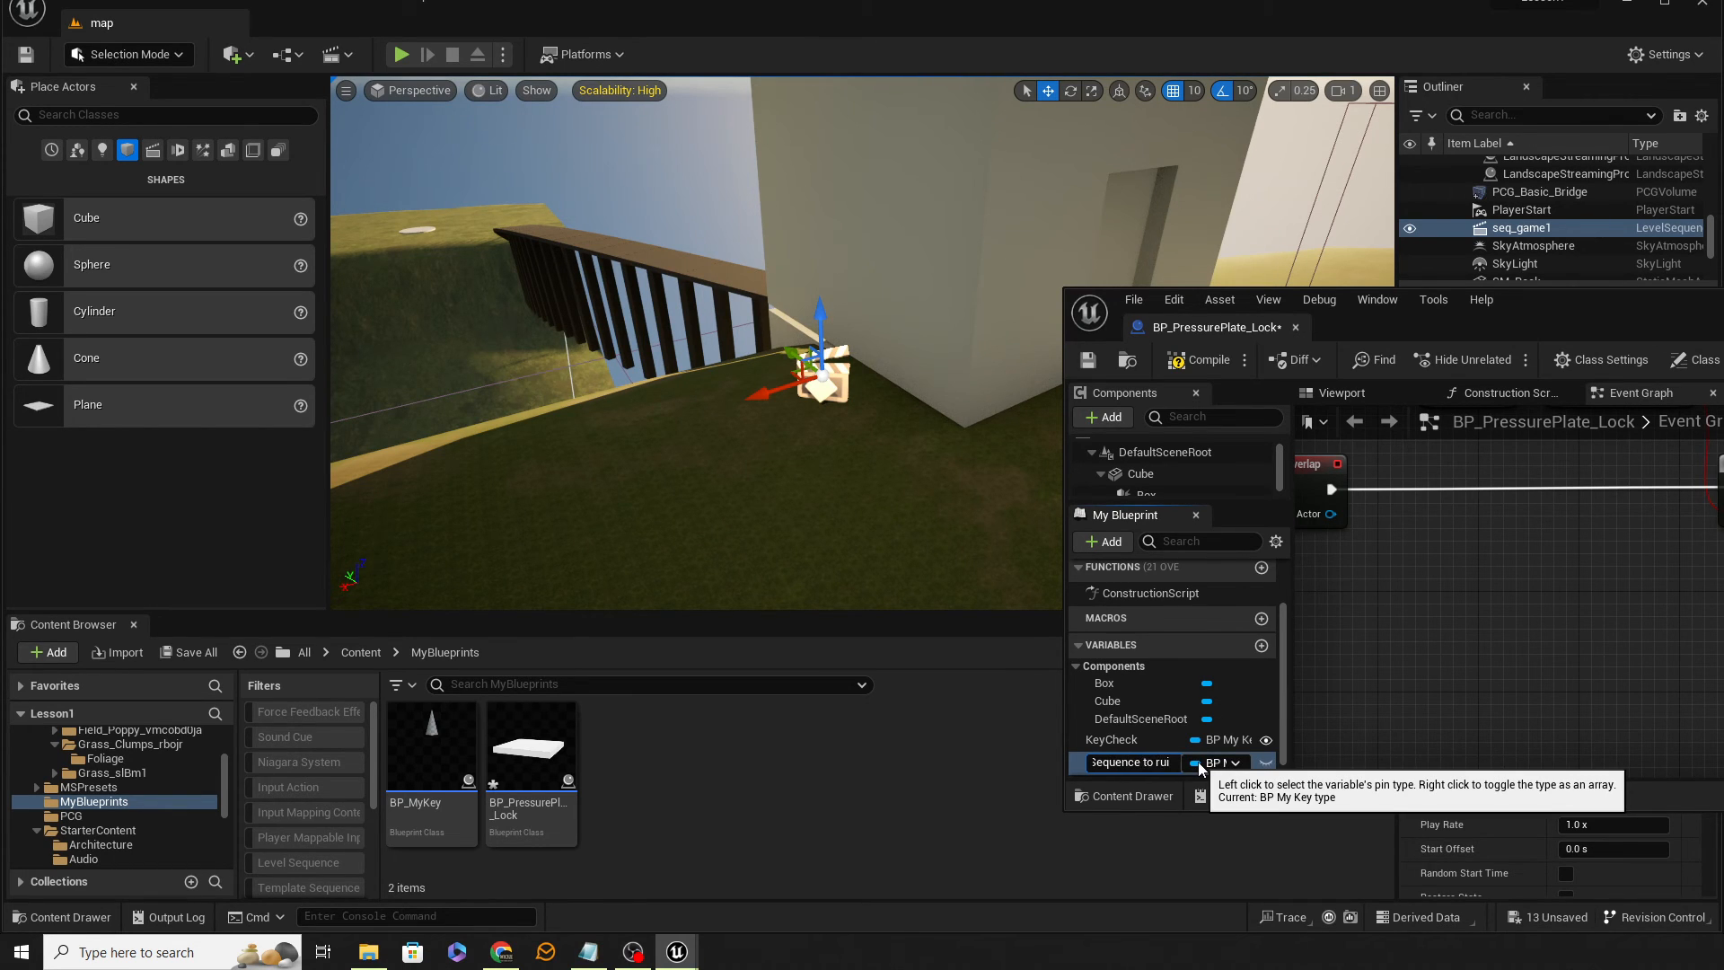
pyautogui.write('Sequence to run?')
pyautogui.press('Return')
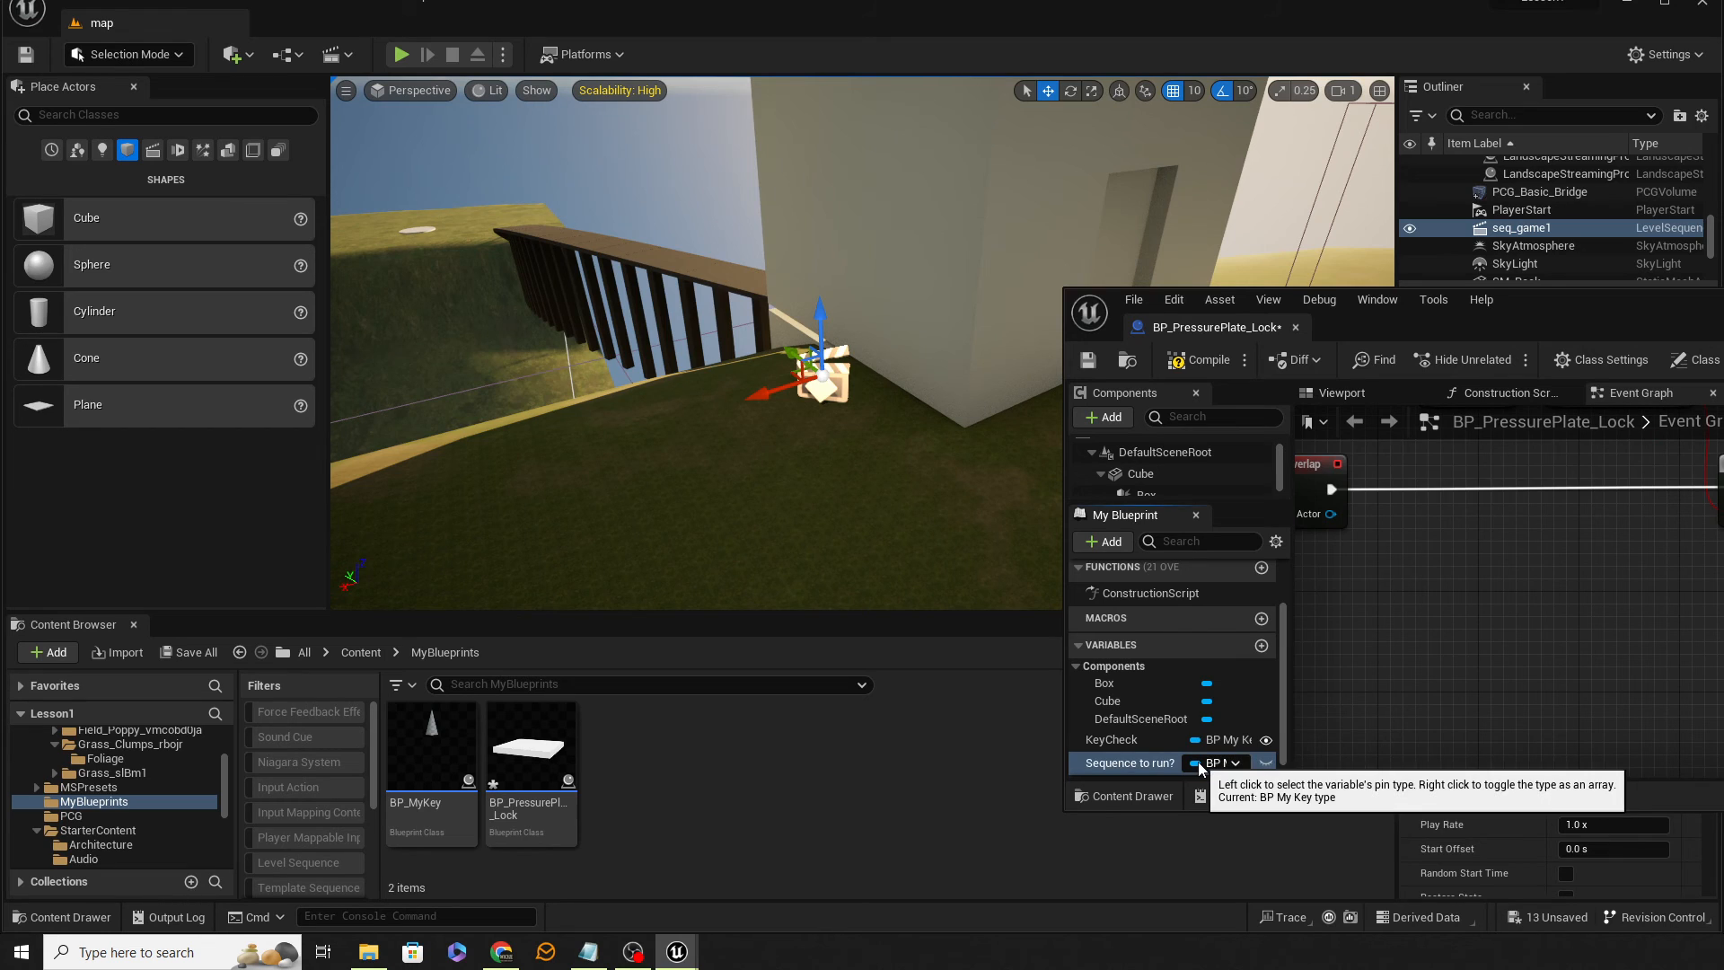
# Set the type of the "Sequence to run?" variable to a Level Sequence object reference and compile the blueprint
pyautogui.click(1207, 765)
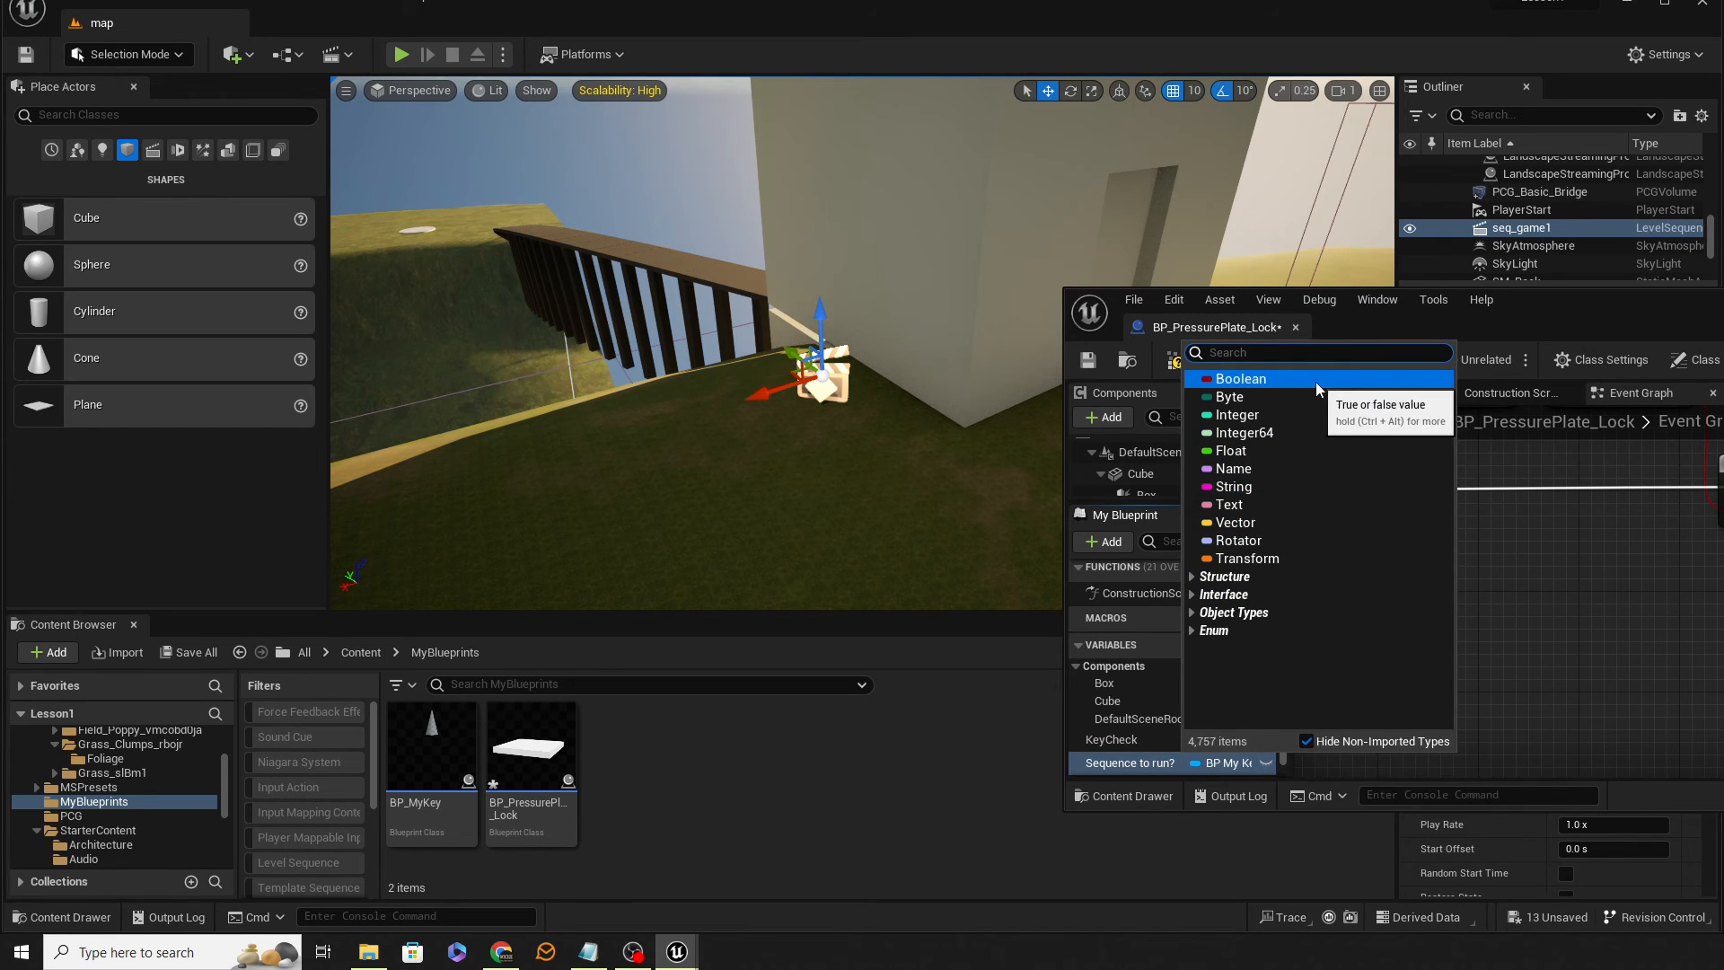
pyautogui.write('level')
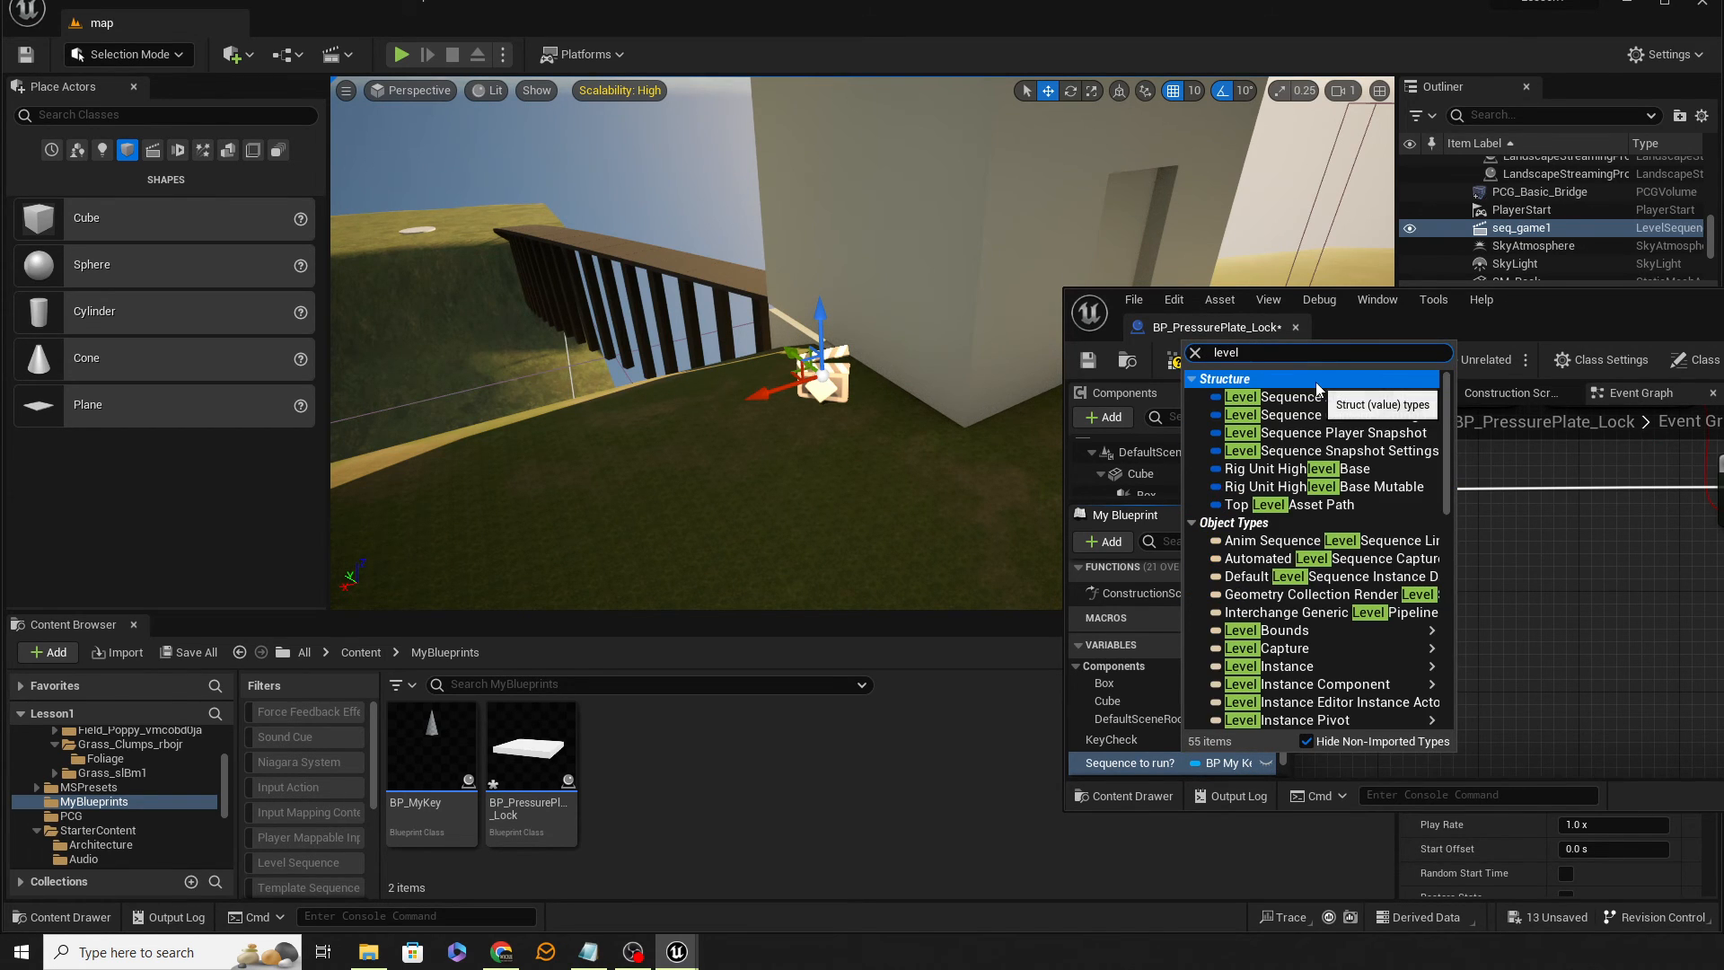
pyautogui.write(' sequence')
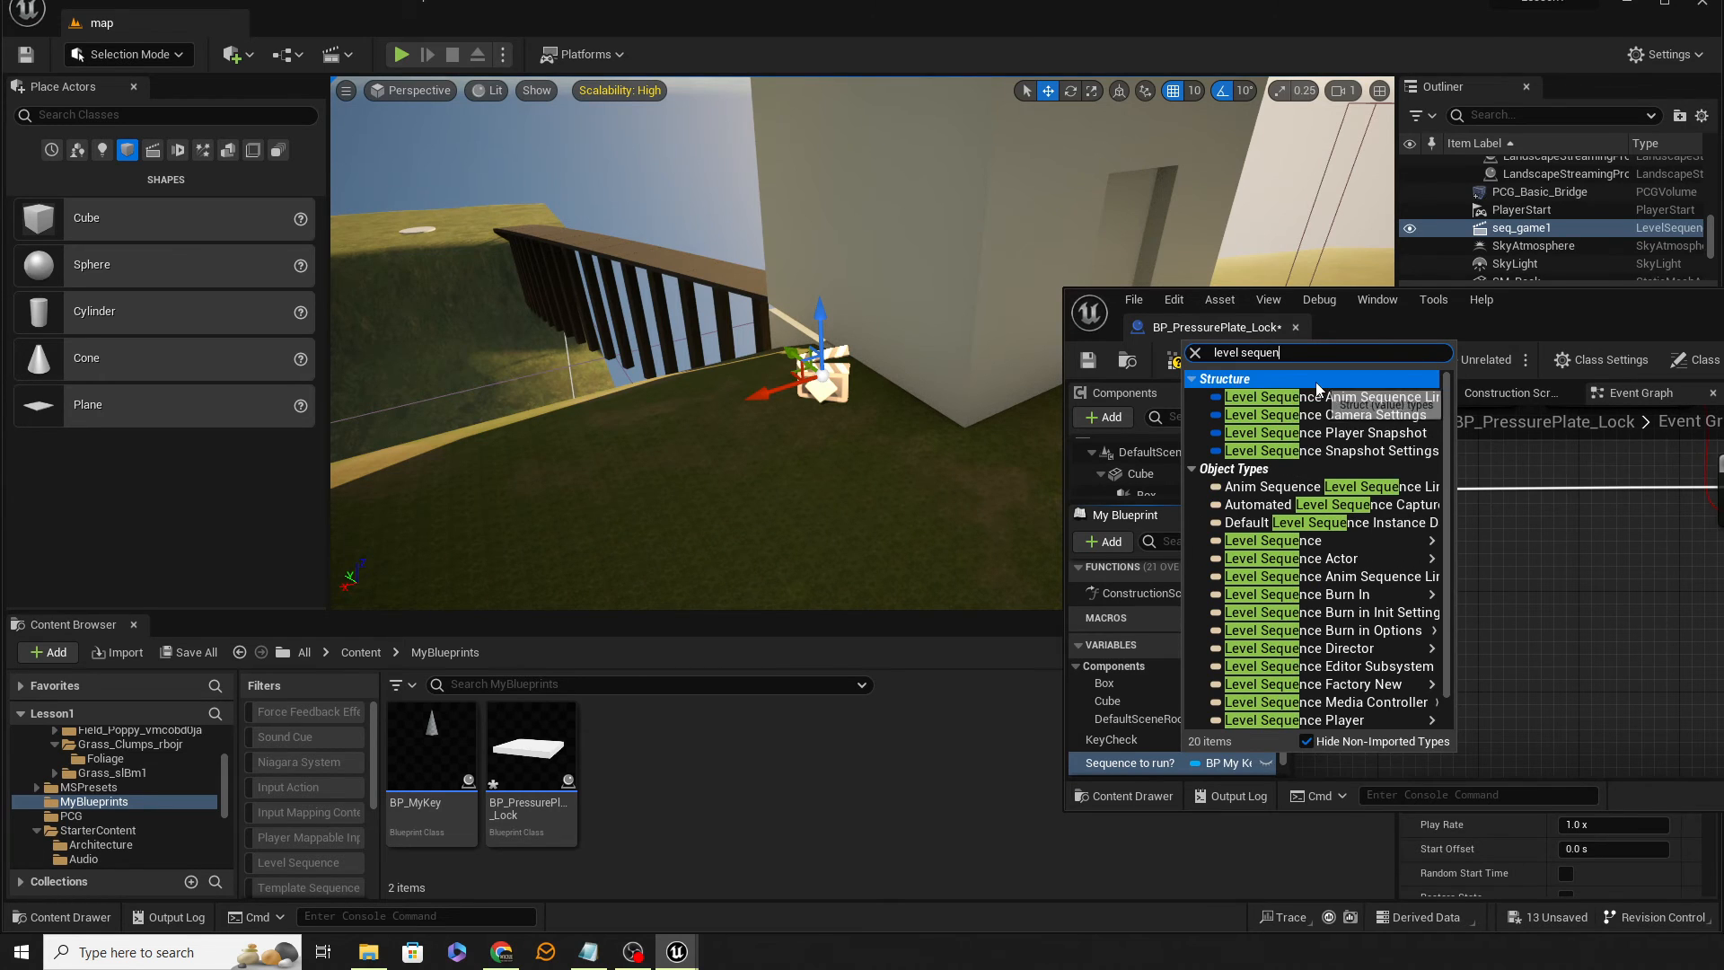
pyautogui.click(1293, 543)
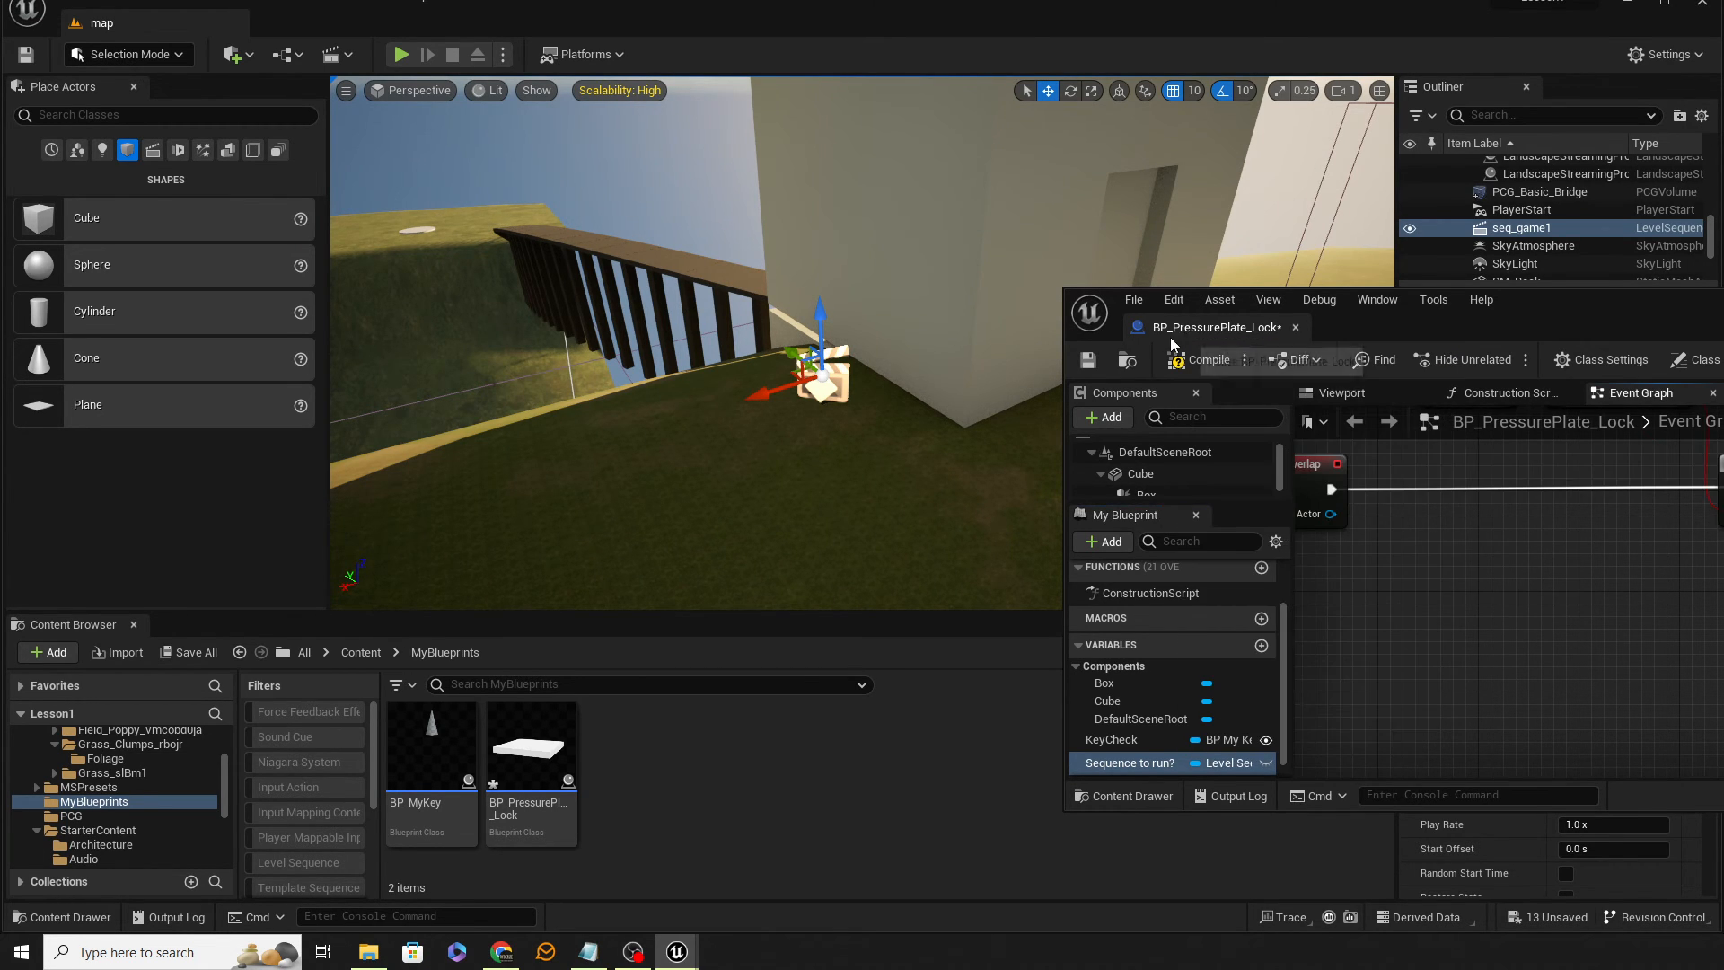
pyautogui.moveTo(1534, 303); pyautogui.dragTo(707, 566)
pyautogui.click(376, 273)
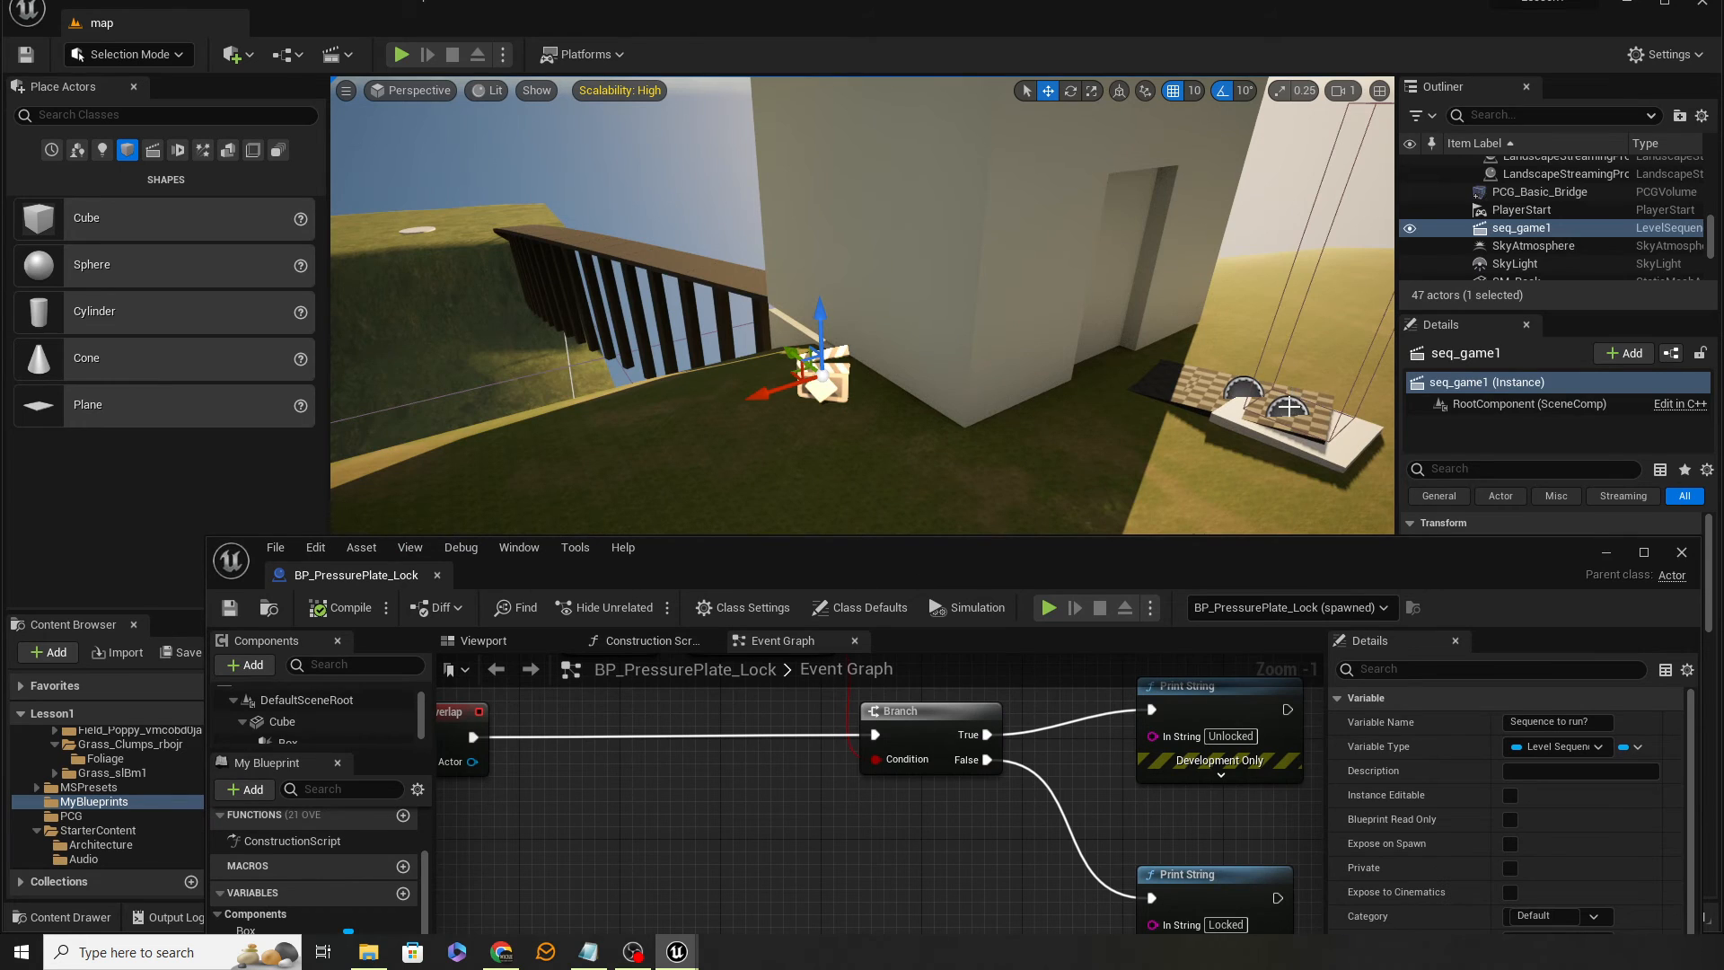
# Select the pressure plate in the level, make the "Sequence to run?" variable instance editable, and compile the blueprint
pyautogui.click(1288, 407)
pyautogui.moveTo(1365, 575); pyautogui.dragTo(1408, 399)
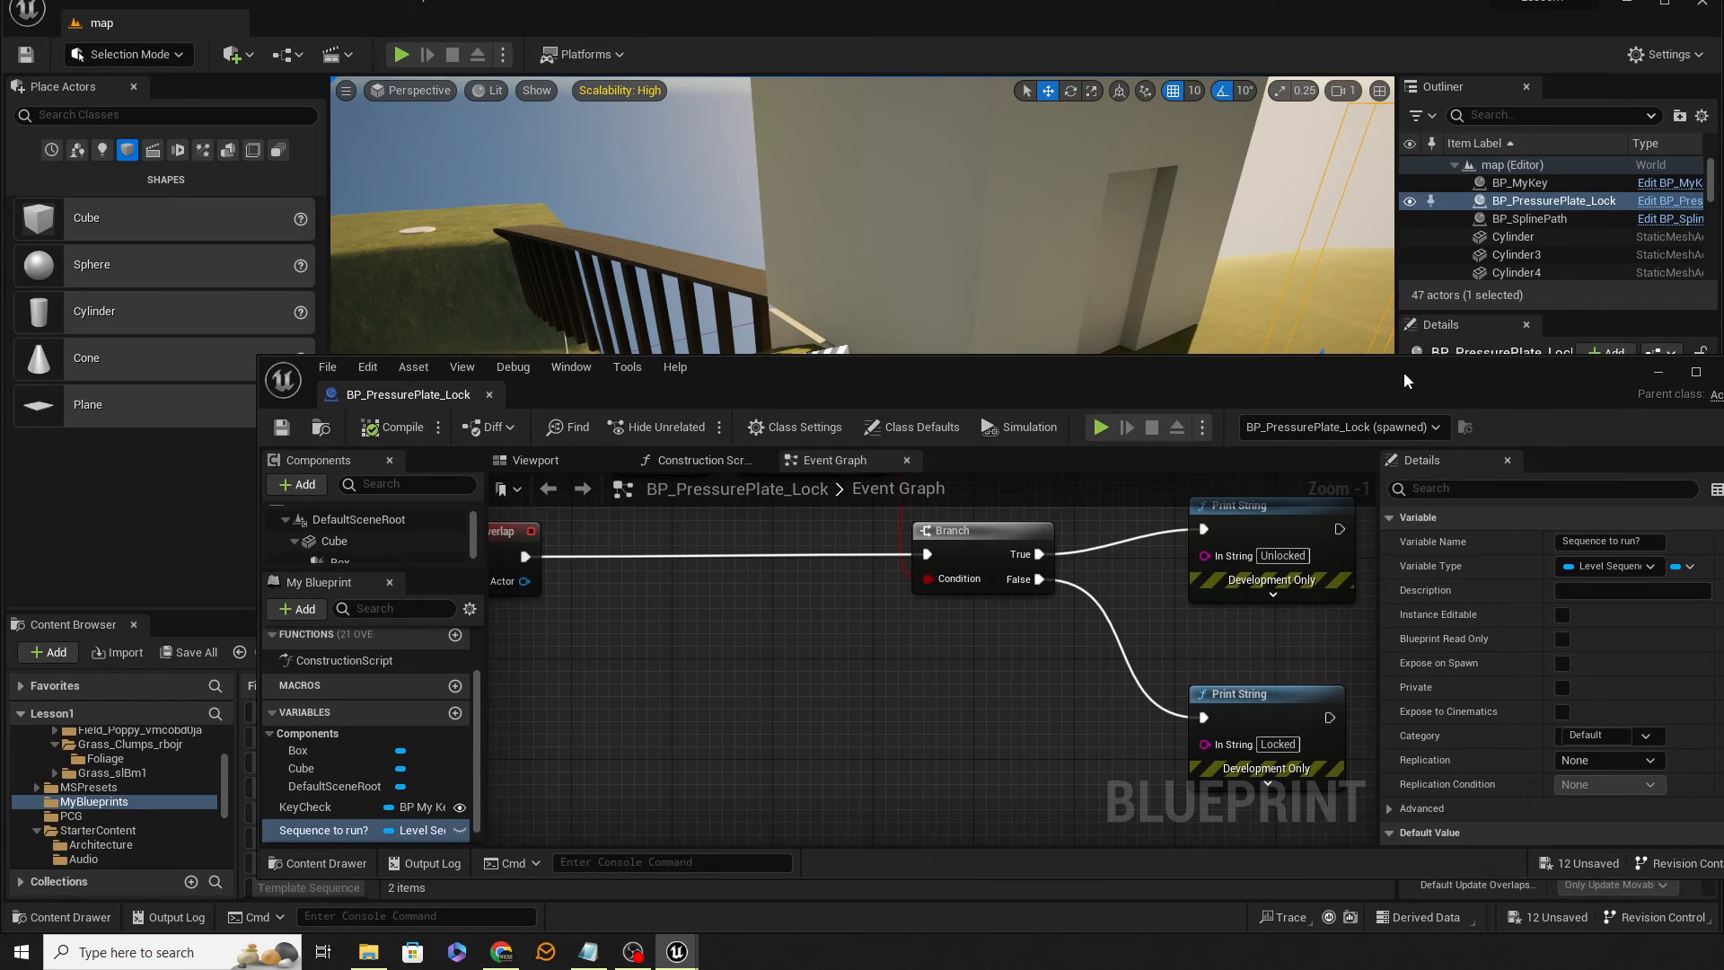
pyautogui.click(457, 827)
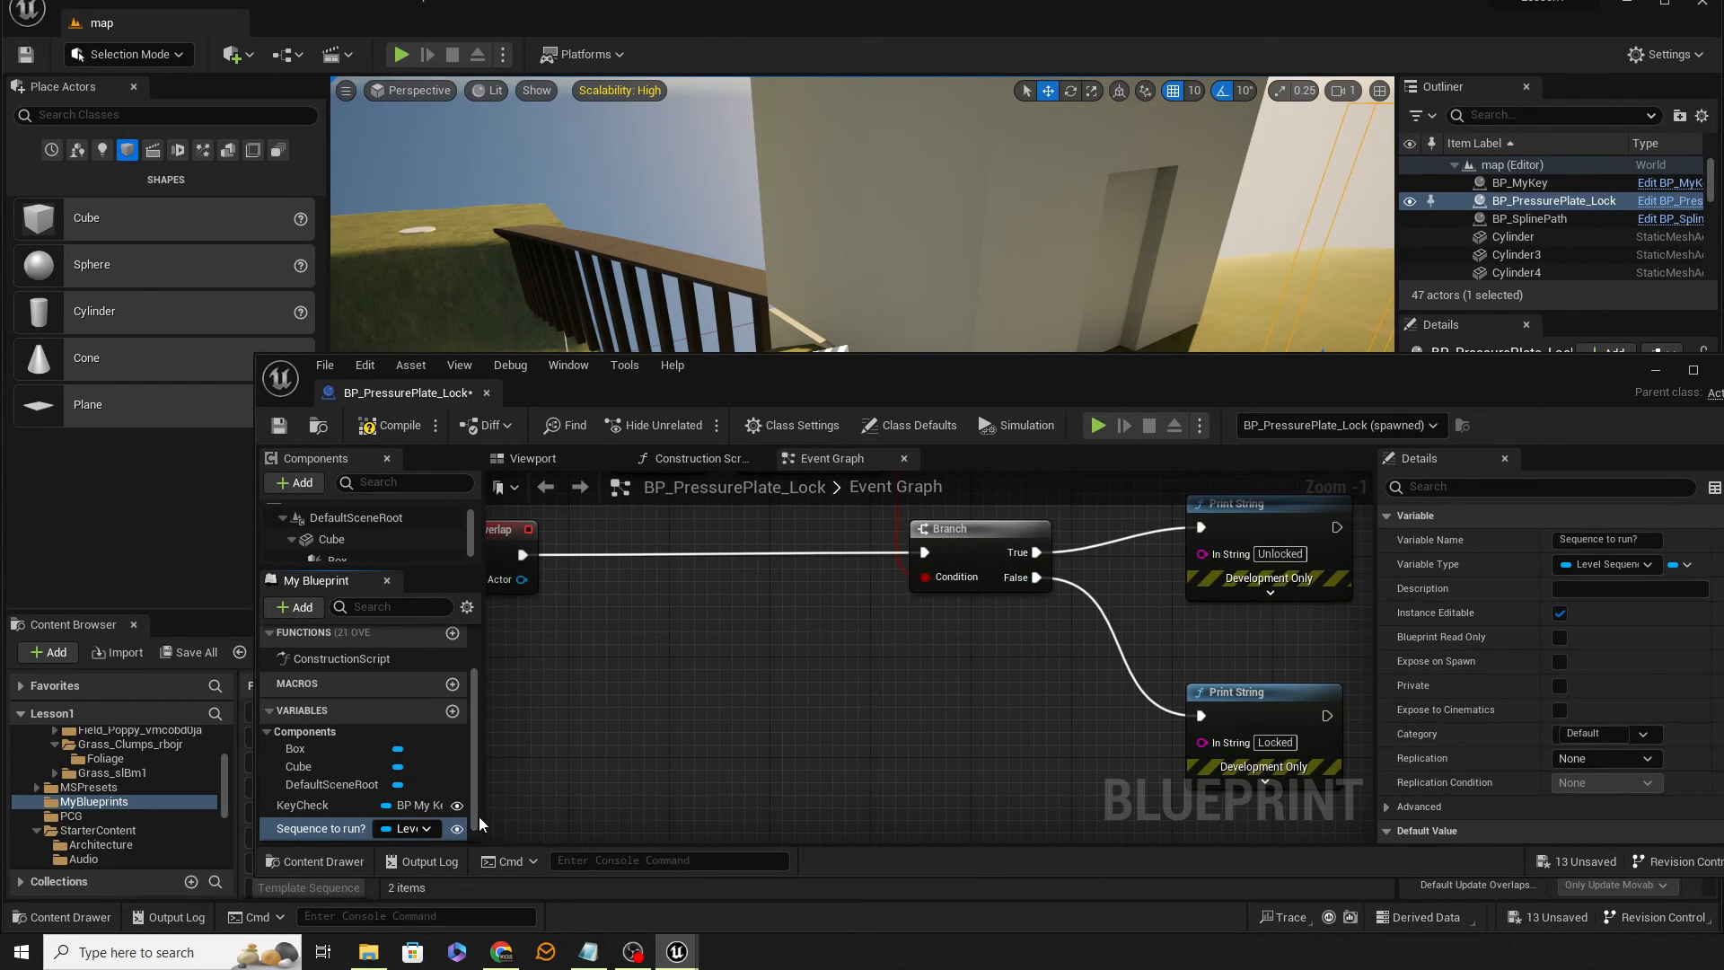
pyautogui.click(384, 427)
# Look through the level sequence assets offered for the placed pressure plate's Sequence To Run? property
pyautogui.moveTo(1114, 382); pyautogui.dragTo(610, 667)
pyautogui.click(1647, 694)
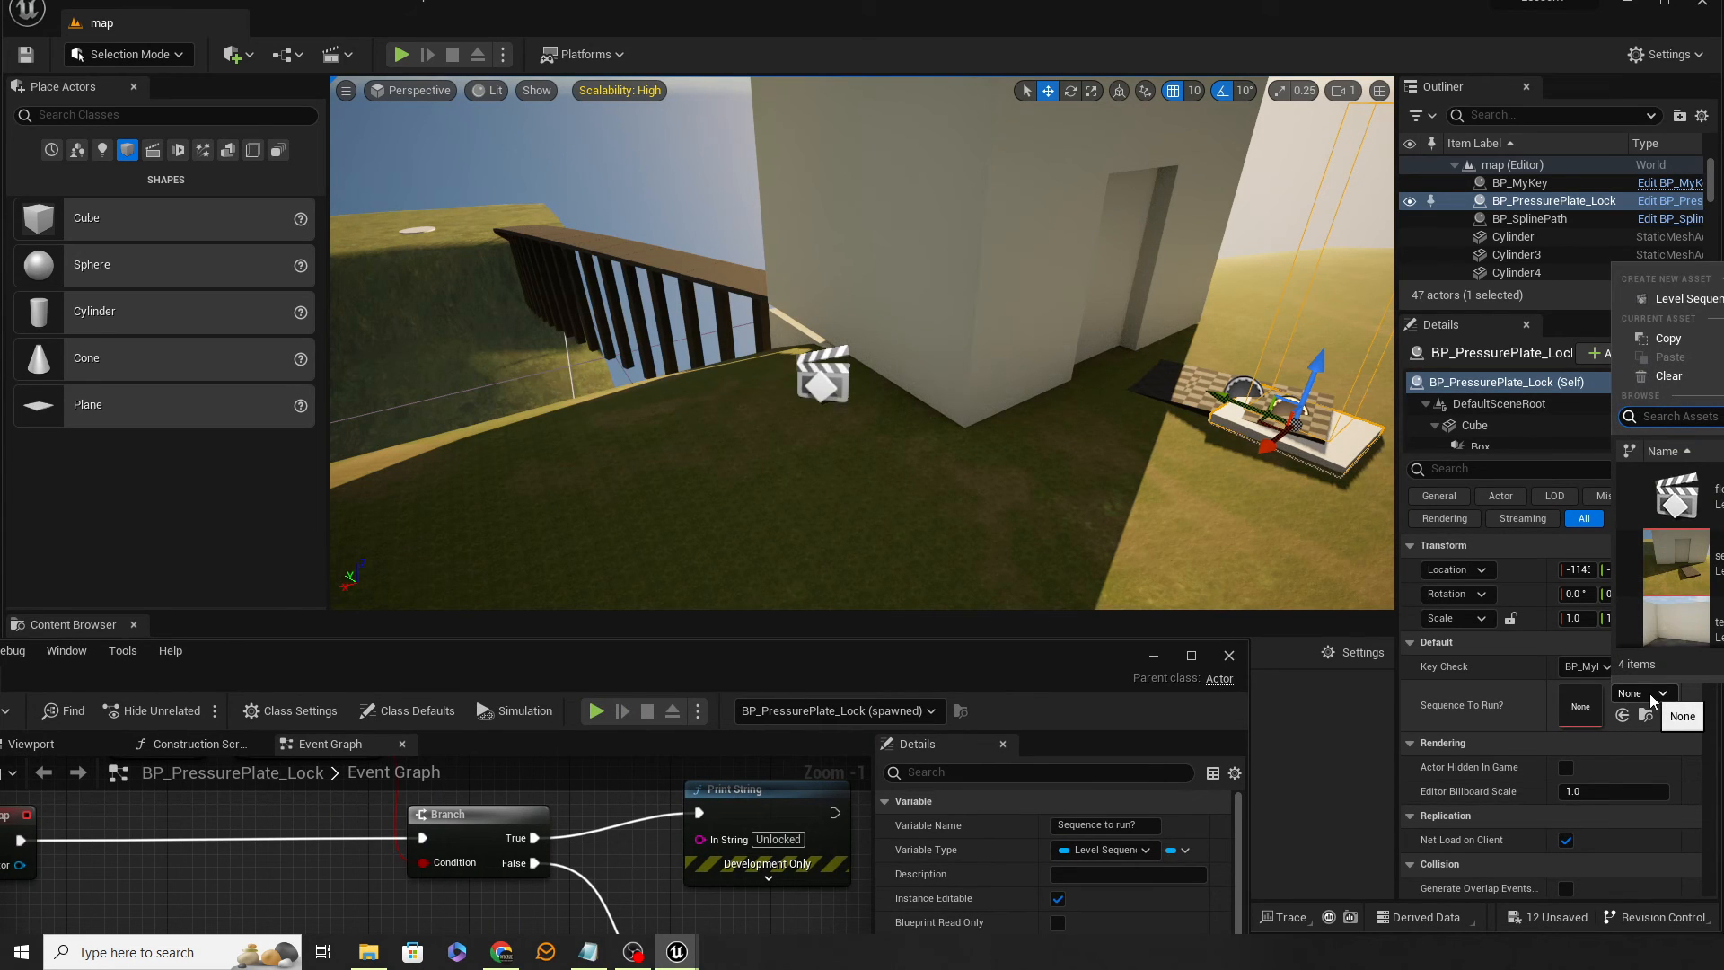
pyautogui.scroll(-2, 1675, 557)
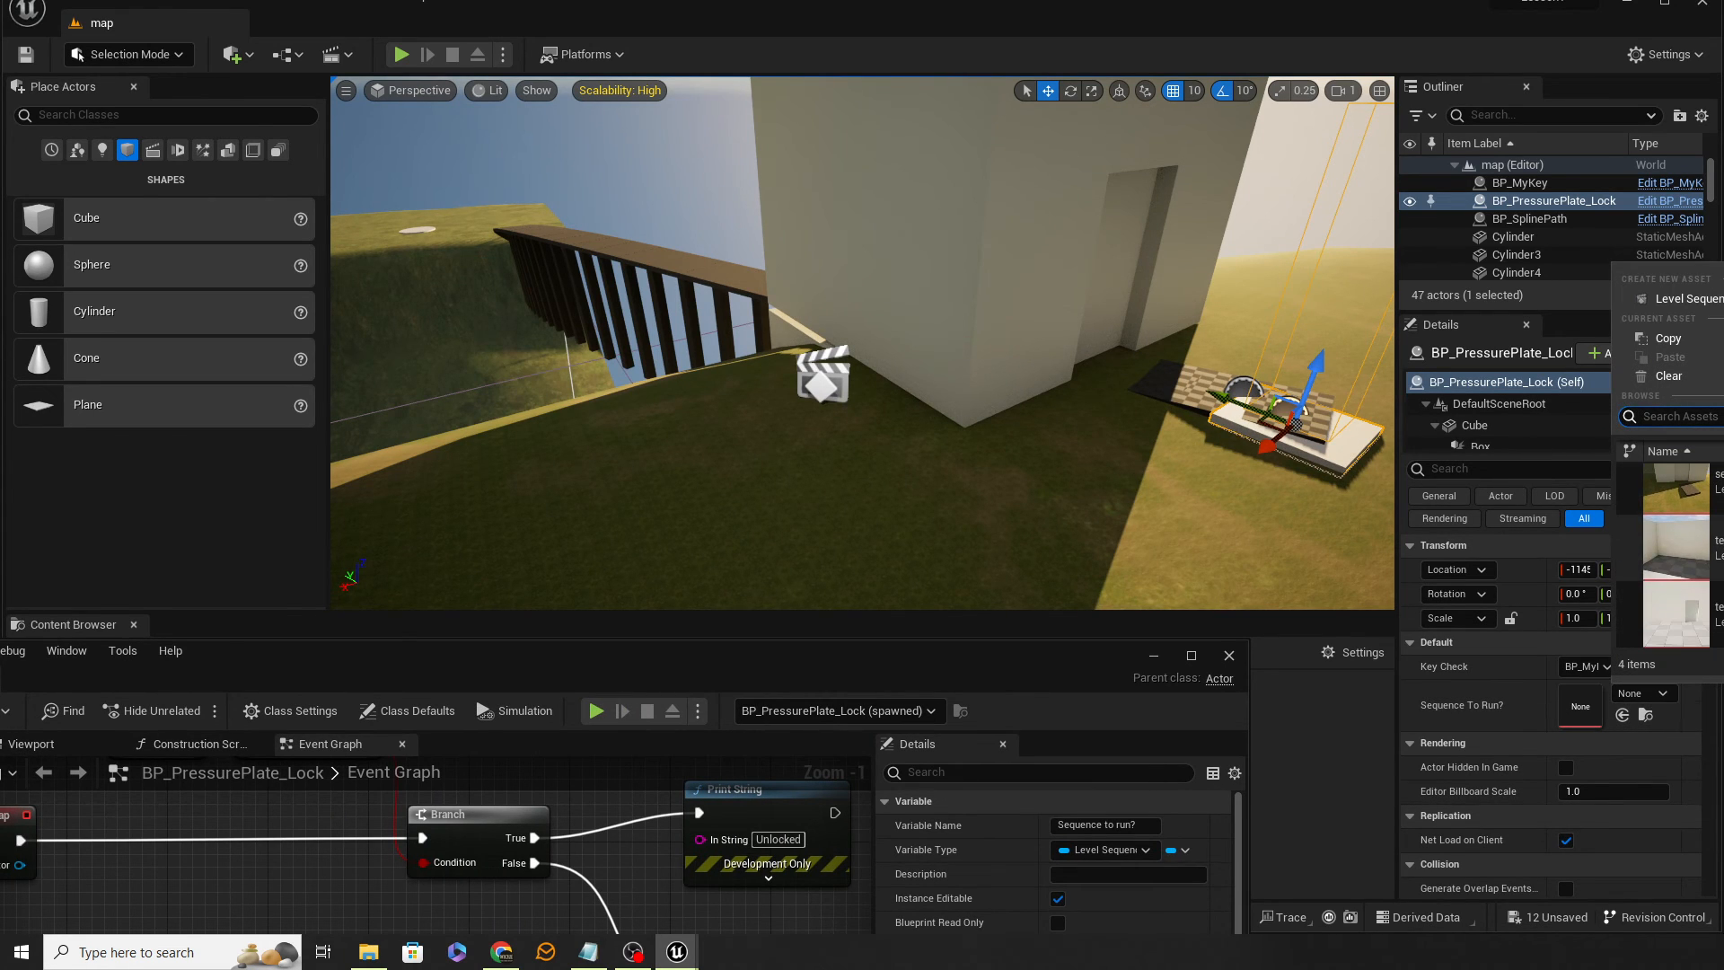
pyautogui.scroll(1, 1674, 557)
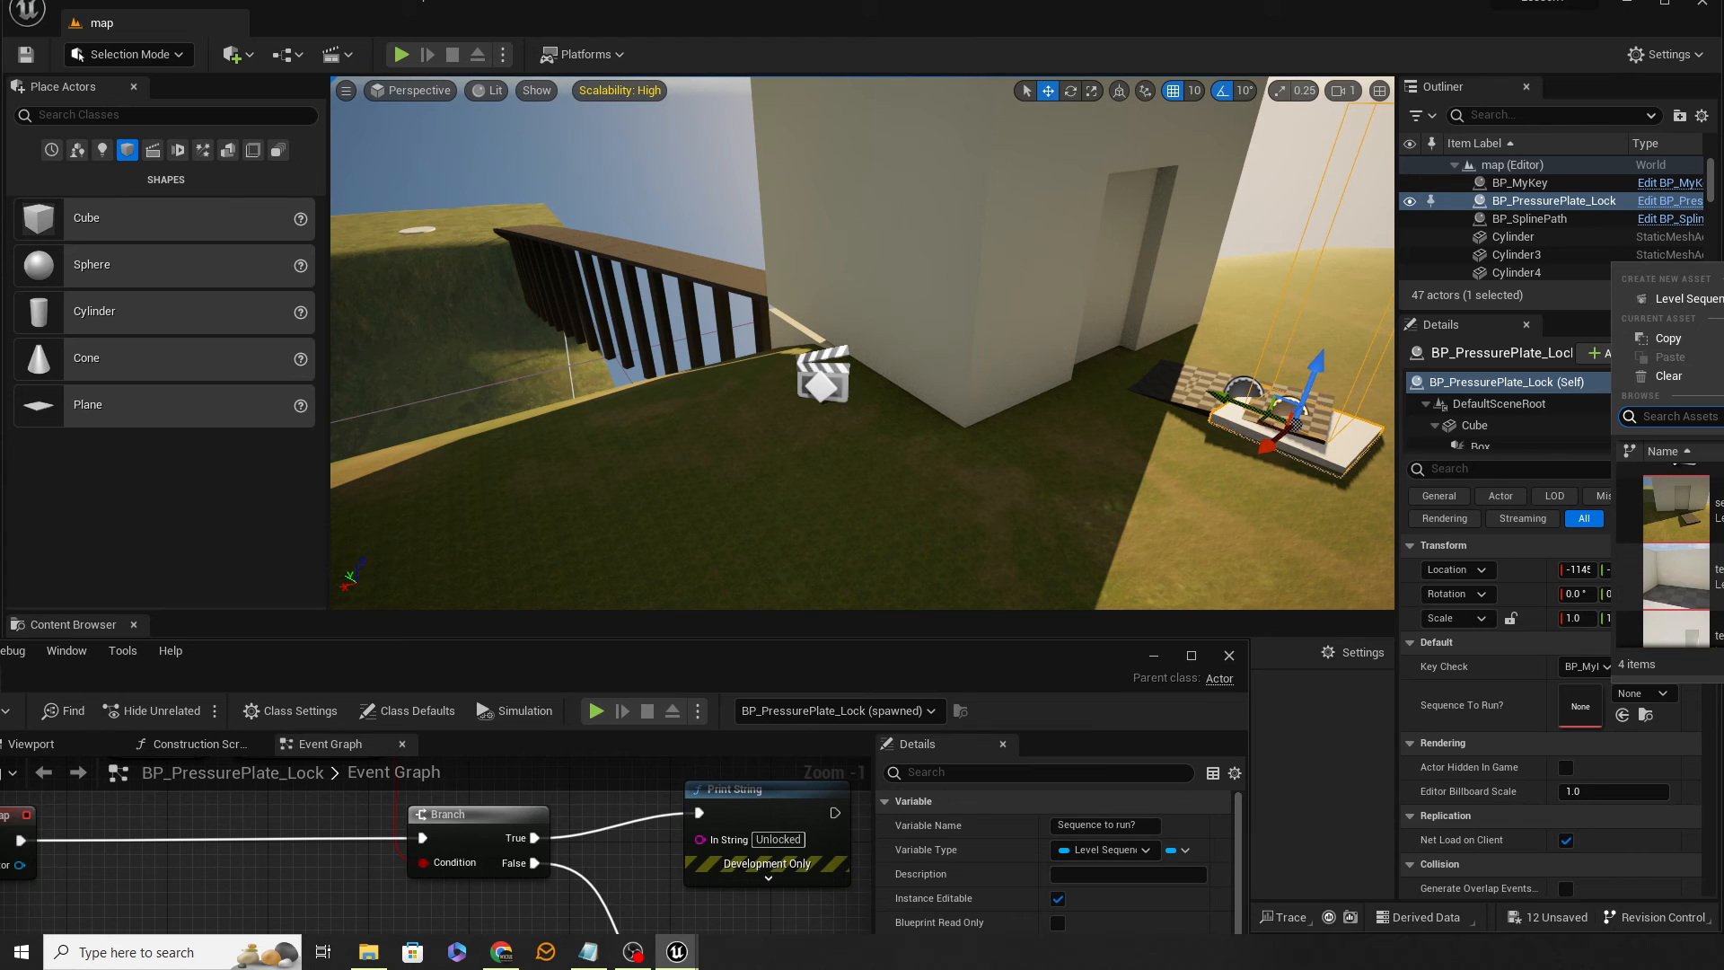
pyautogui.scroll(1, 1675, 557)
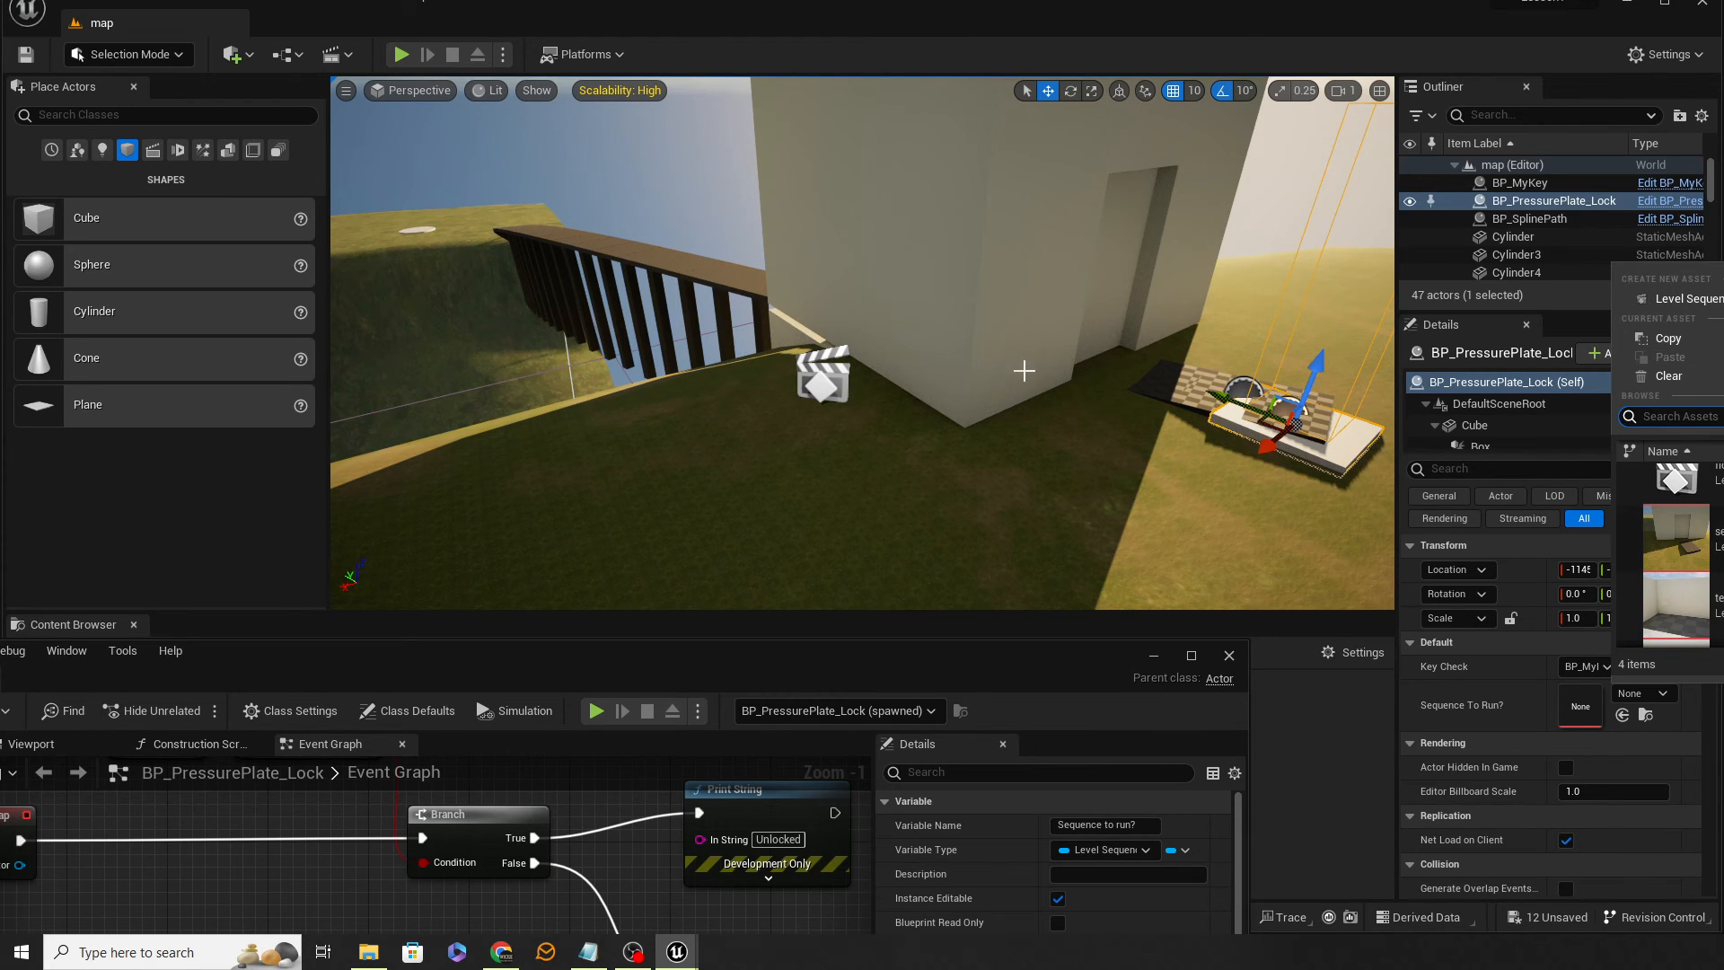
# Change the "Sequence to run?" variable's type to a Level Sequence Actor object reference and compile the blueprint
pyautogui.moveTo(853, 672); pyautogui.dragTo(1281, 314)
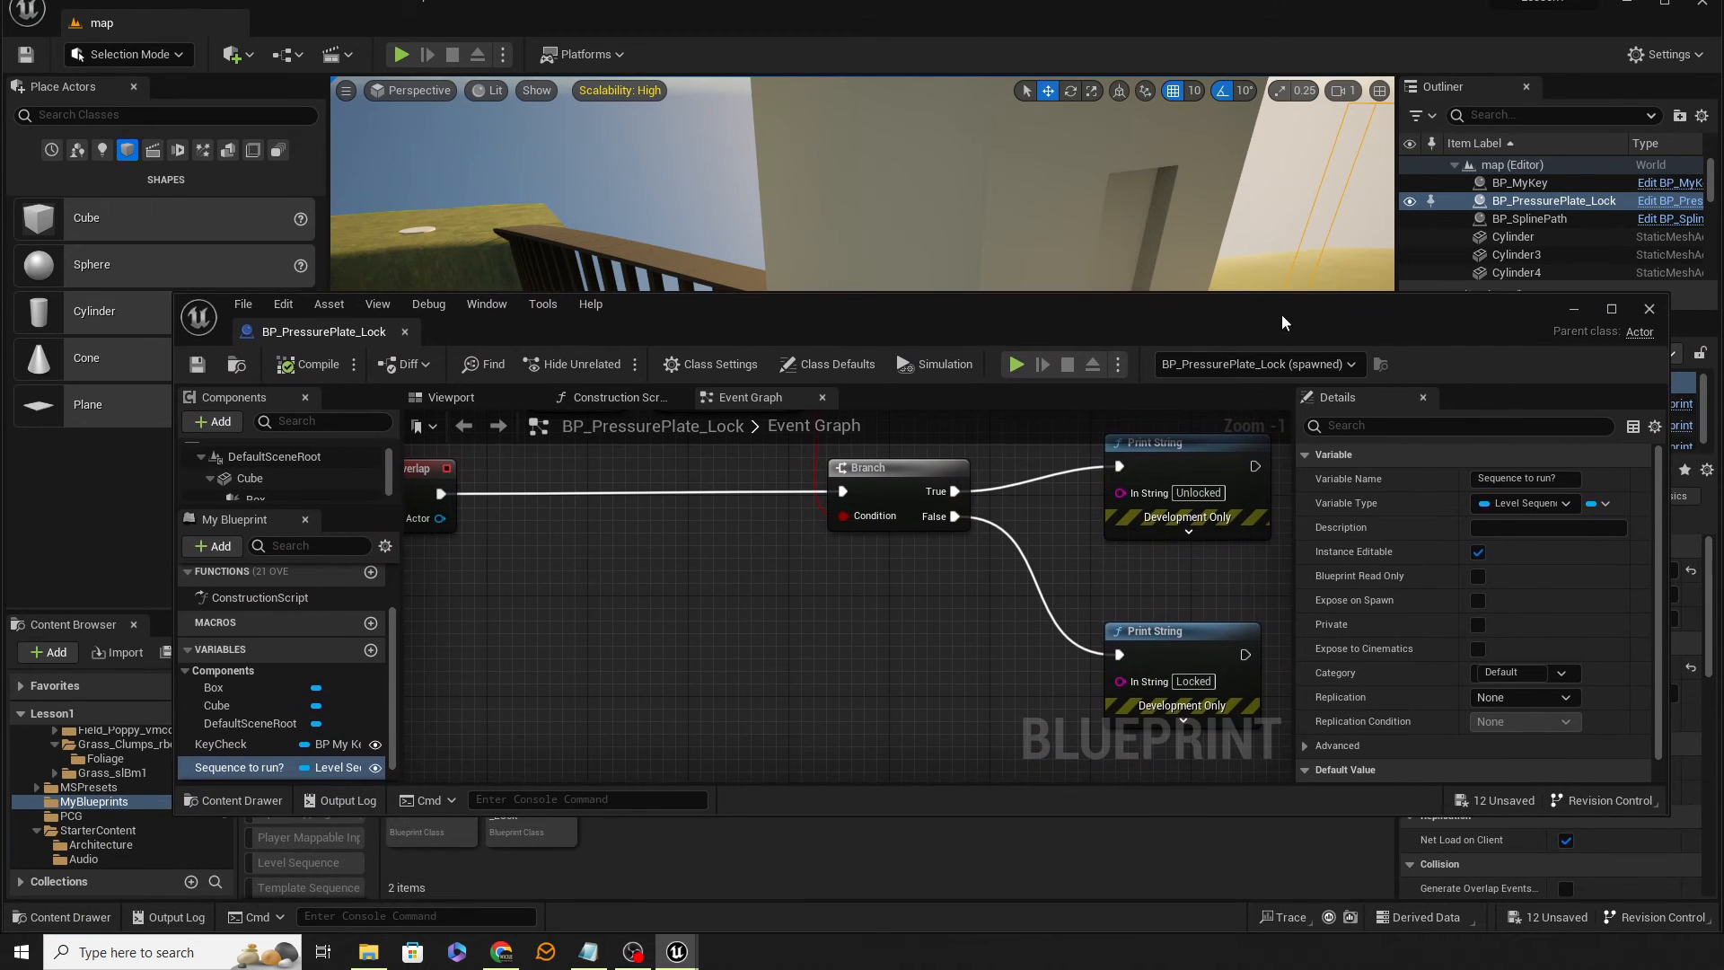
pyautogui.click(340, 767)
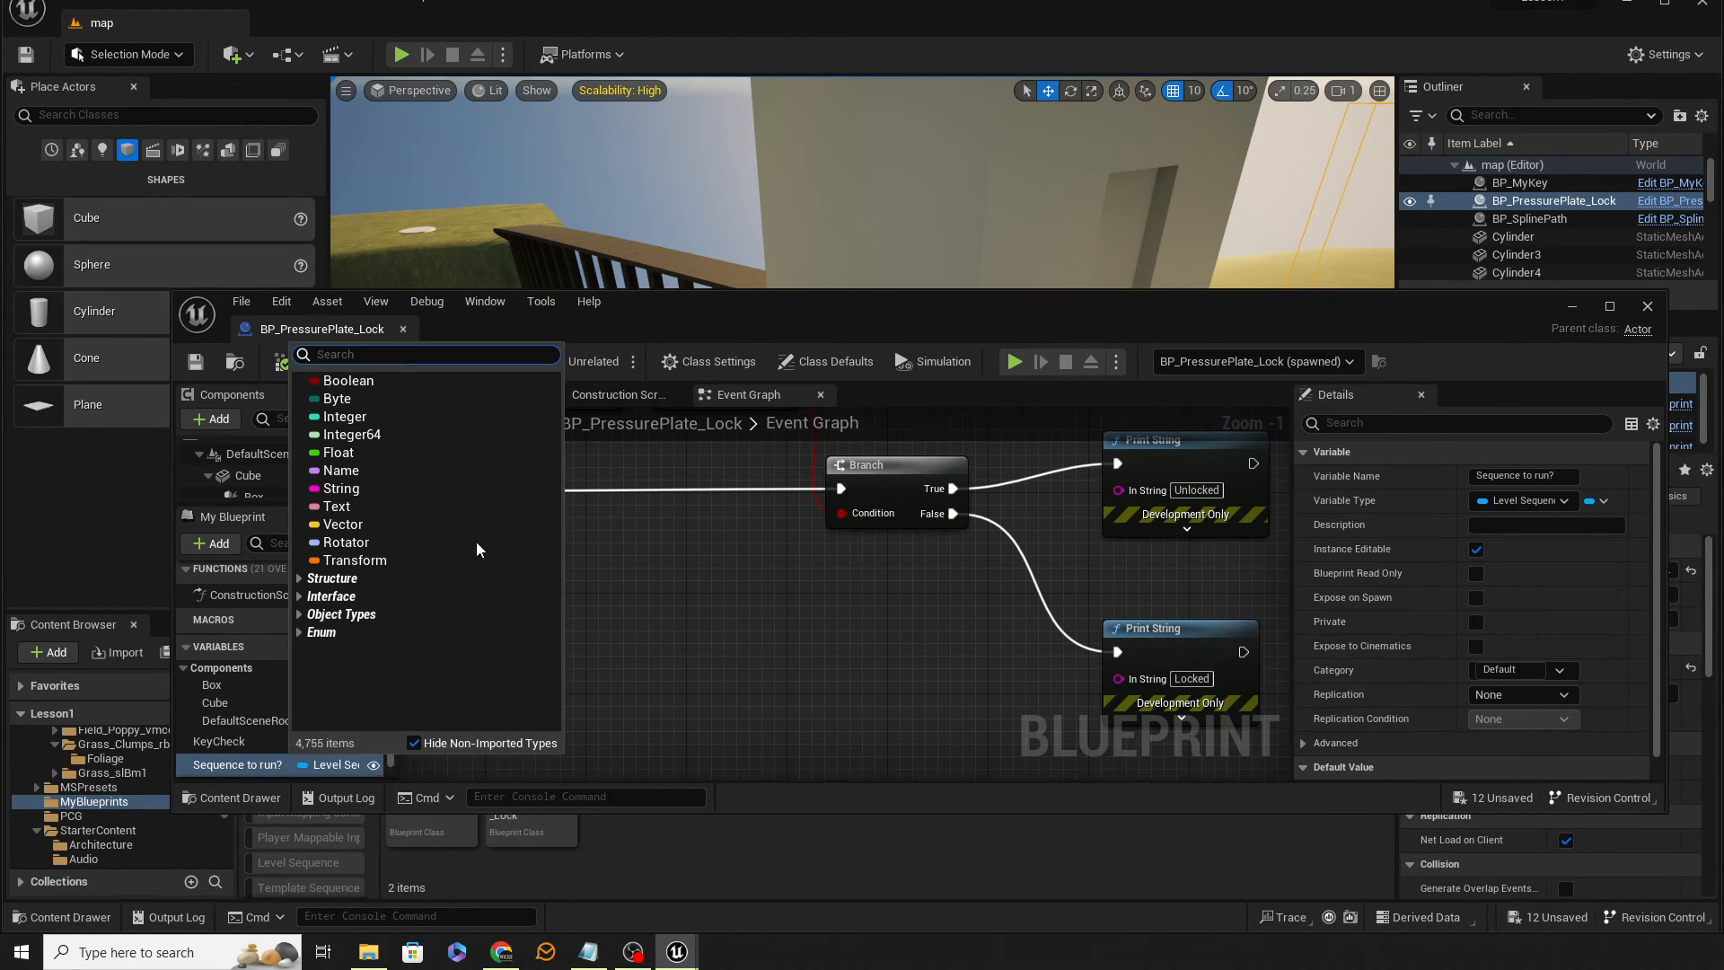
pyautogui.write('level sequence actor')
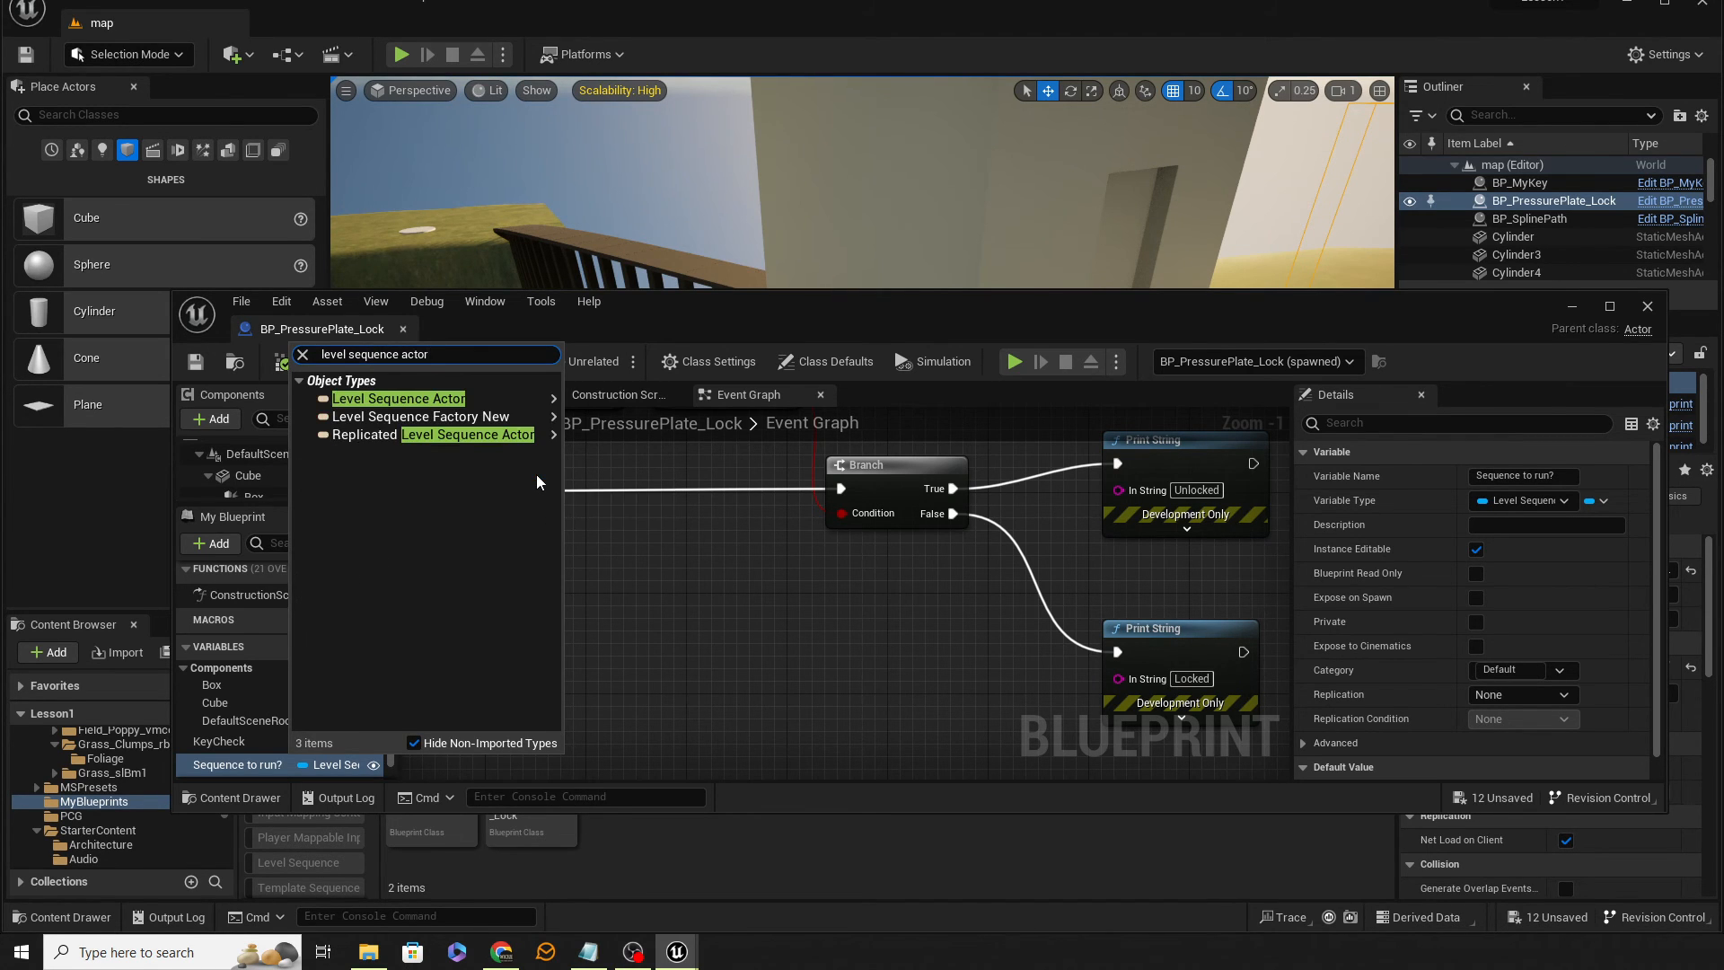
pyautogui.click(396, 396)
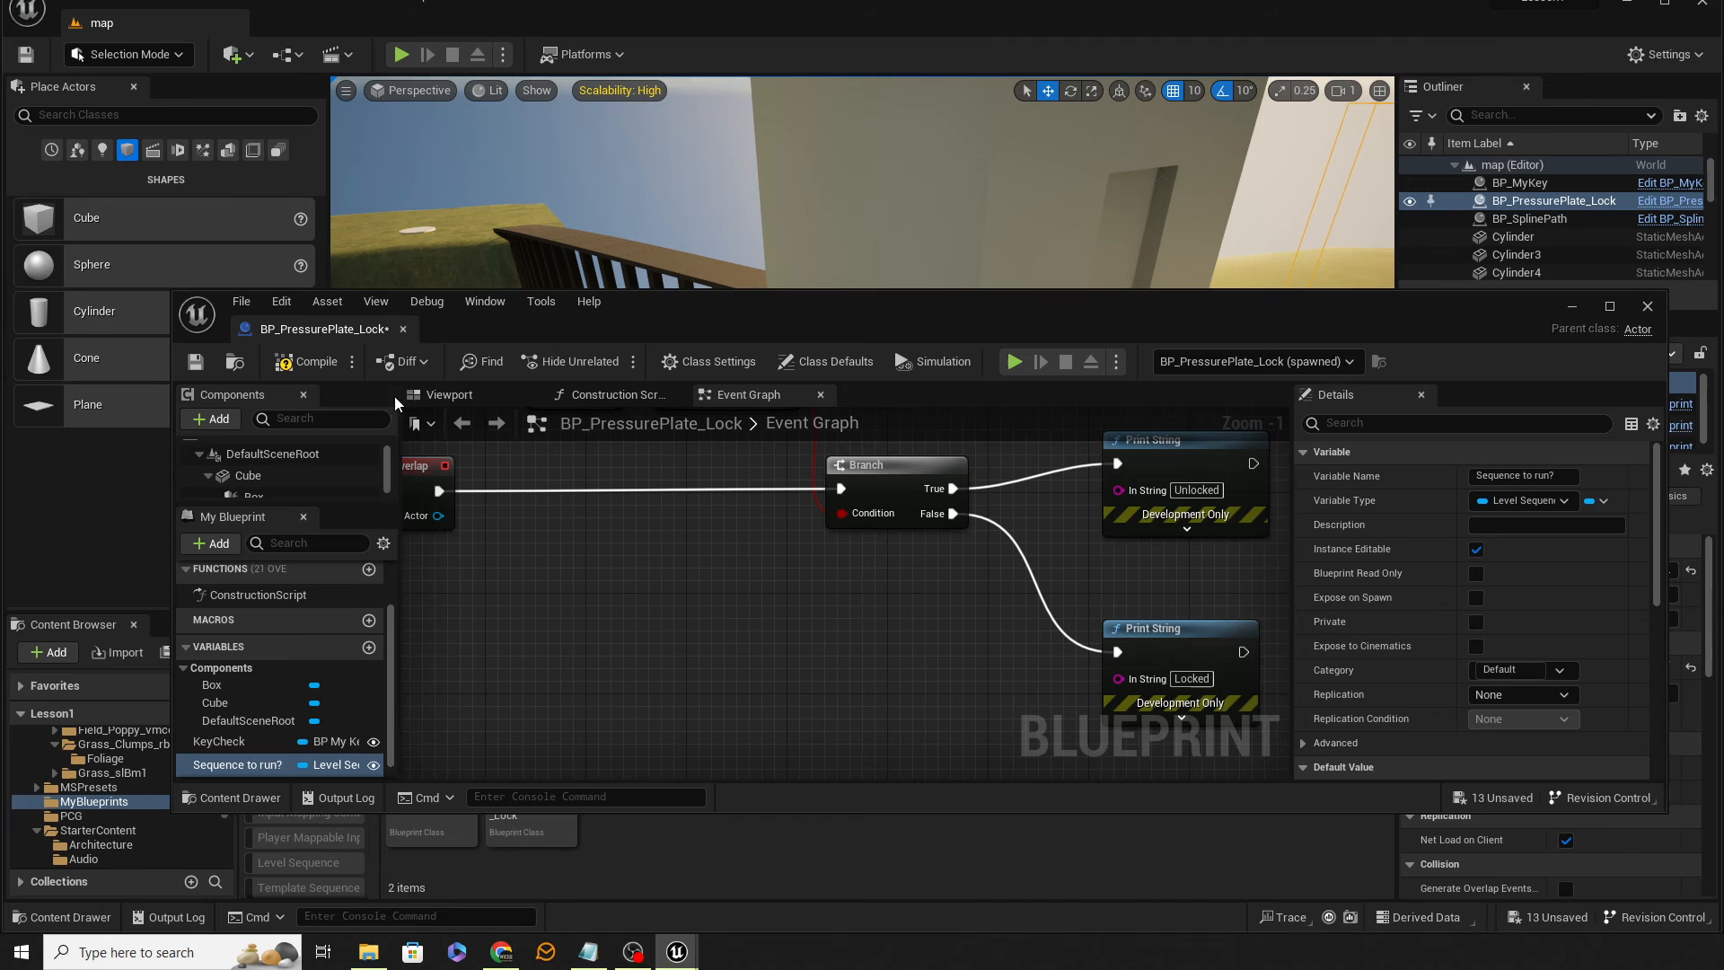
pyautogui.click(305, 361)
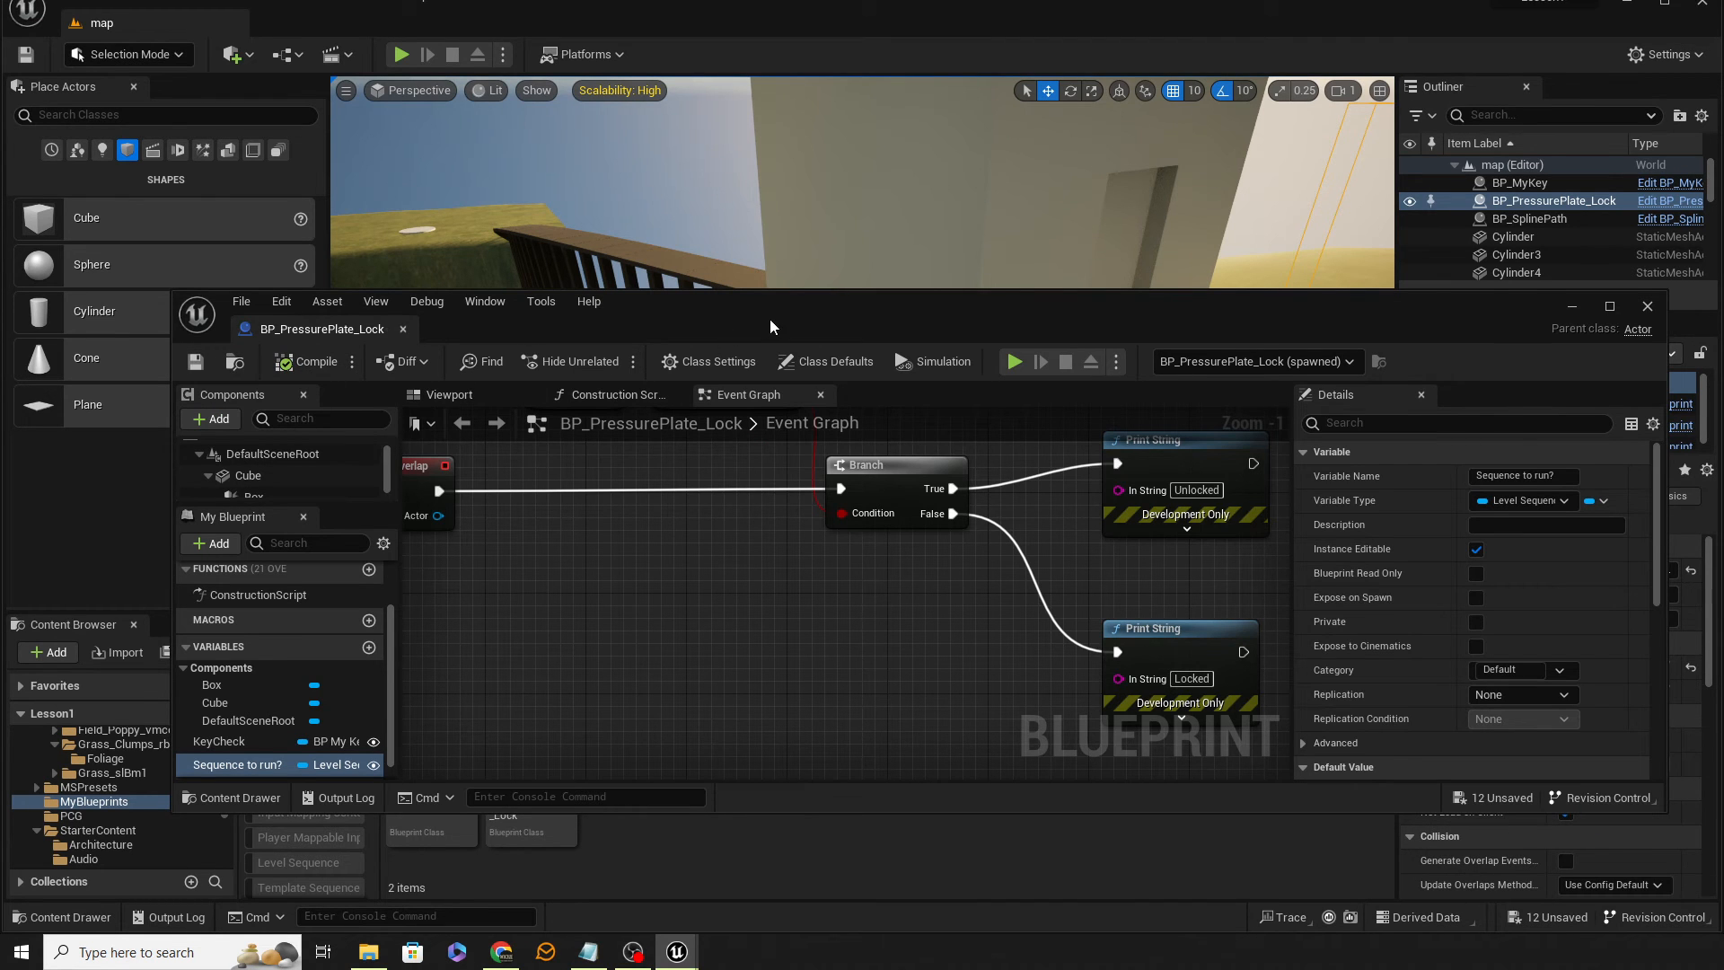
# Assign the seq_game1 level sequence actor to the placed pressure plate's Sequence To Run? property
pyautogui.moveTo(771, 321); pyautogui.dragTo(1723, 305)
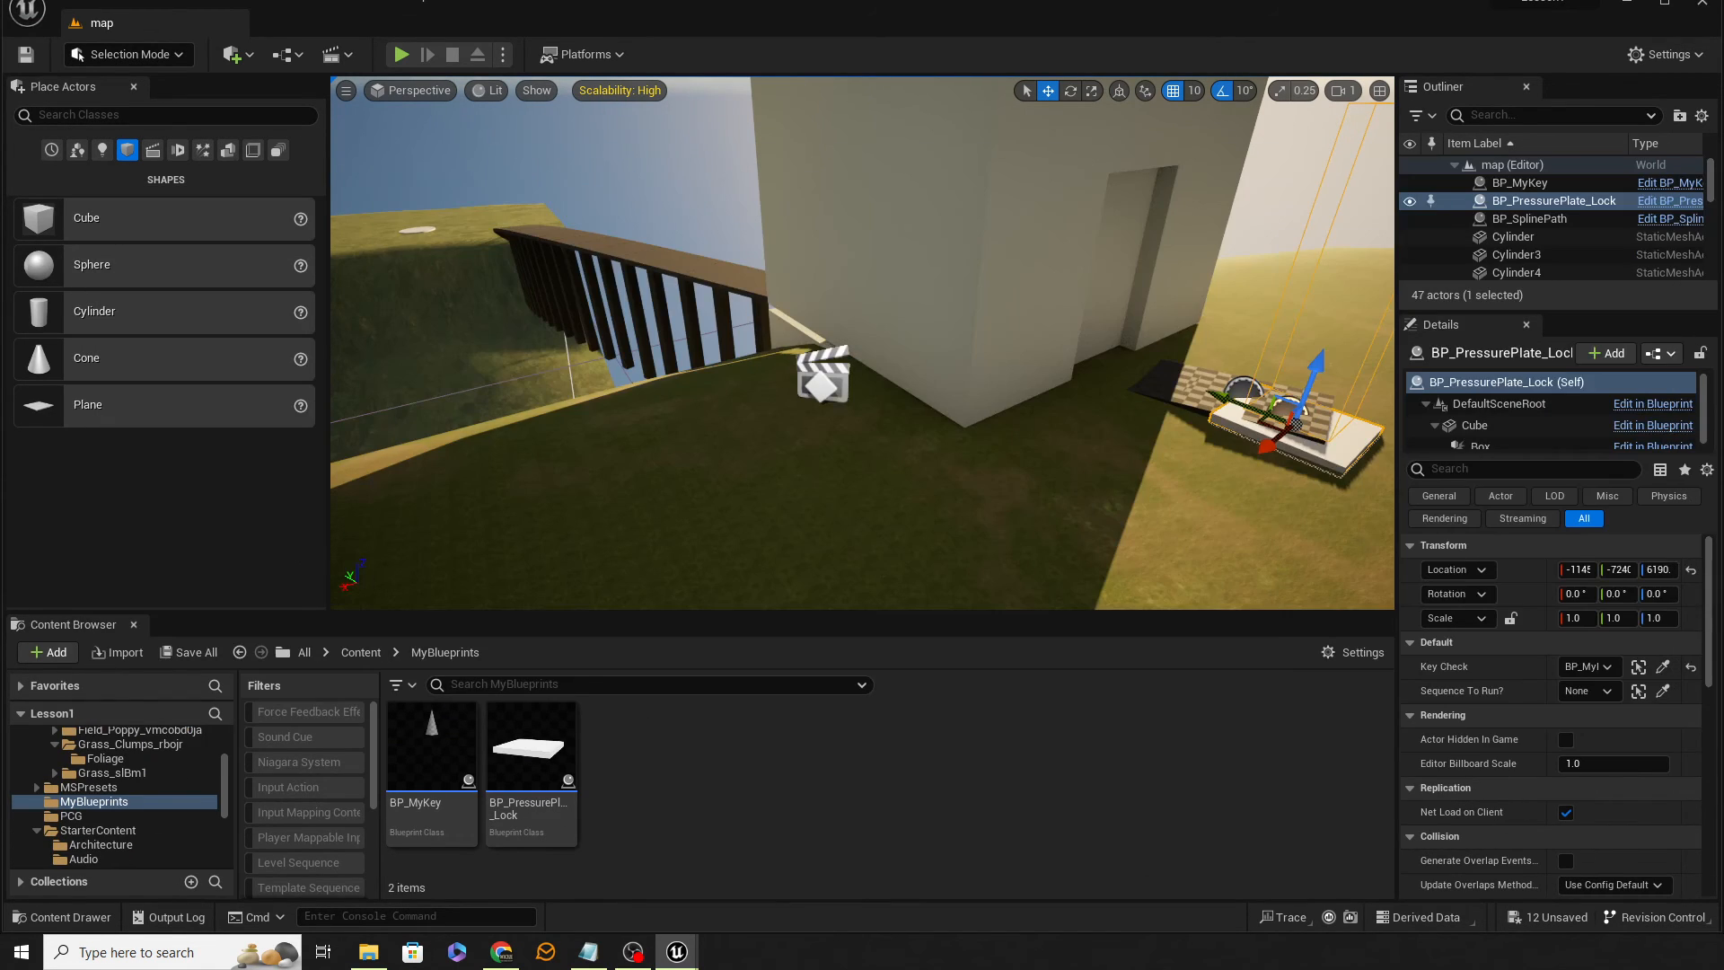
pyautogui.click(1588, 690)
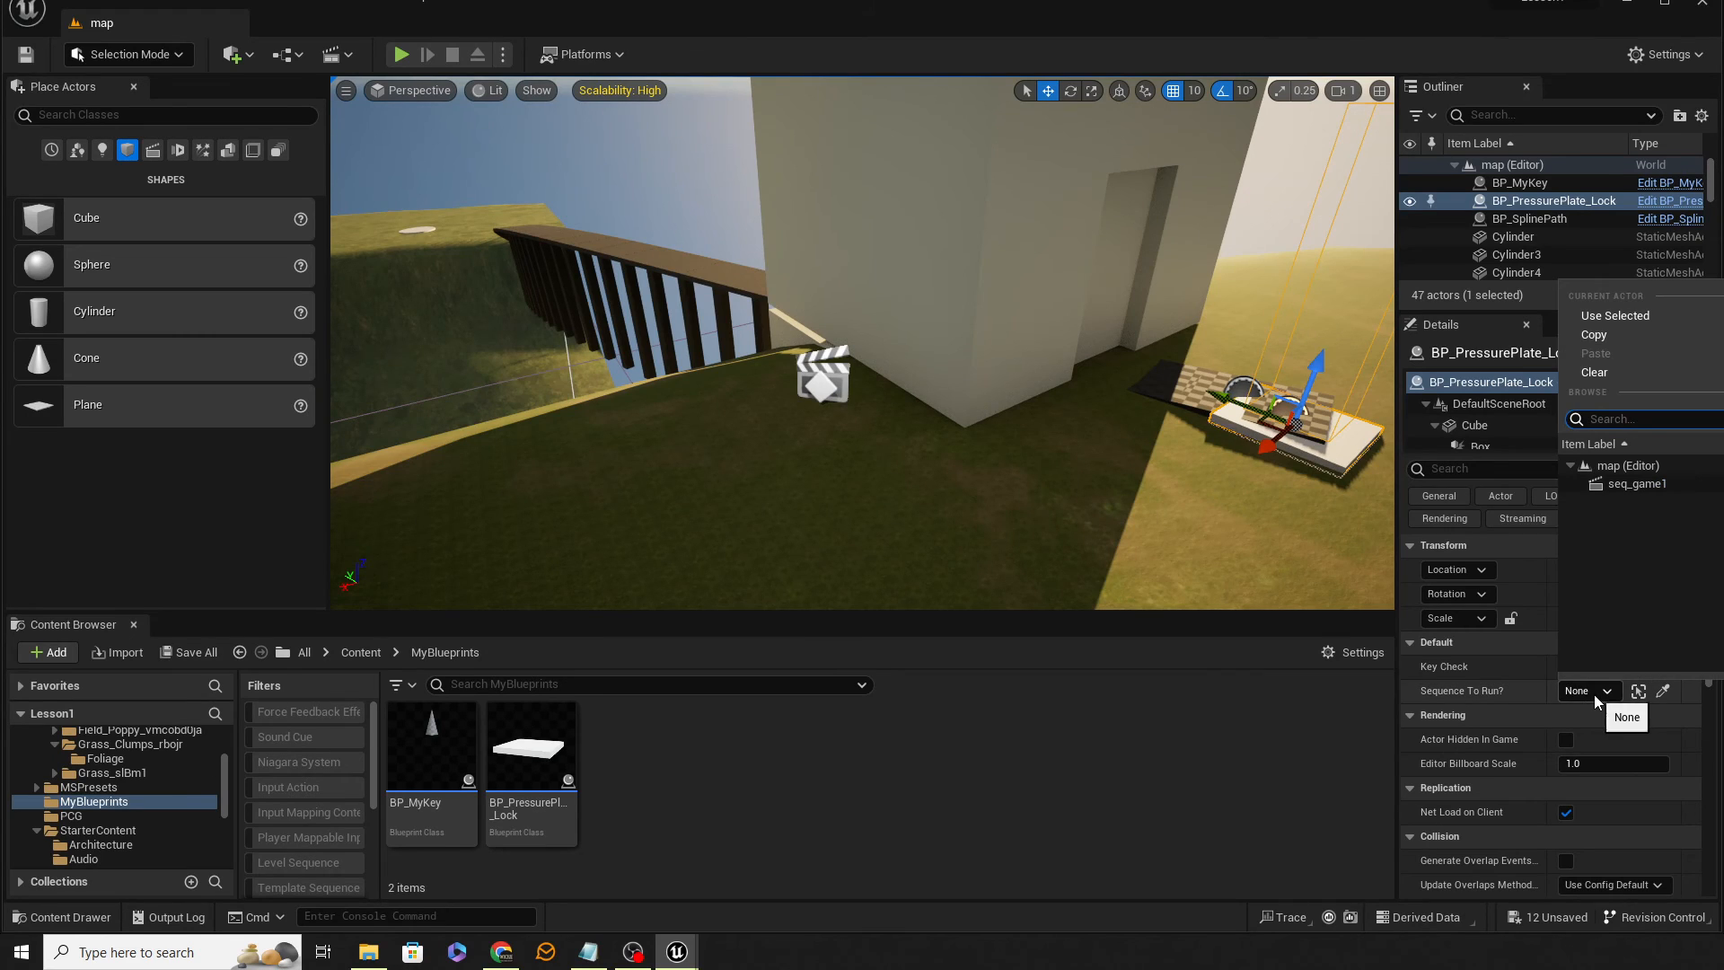
pyautogui.click(1636, 484)
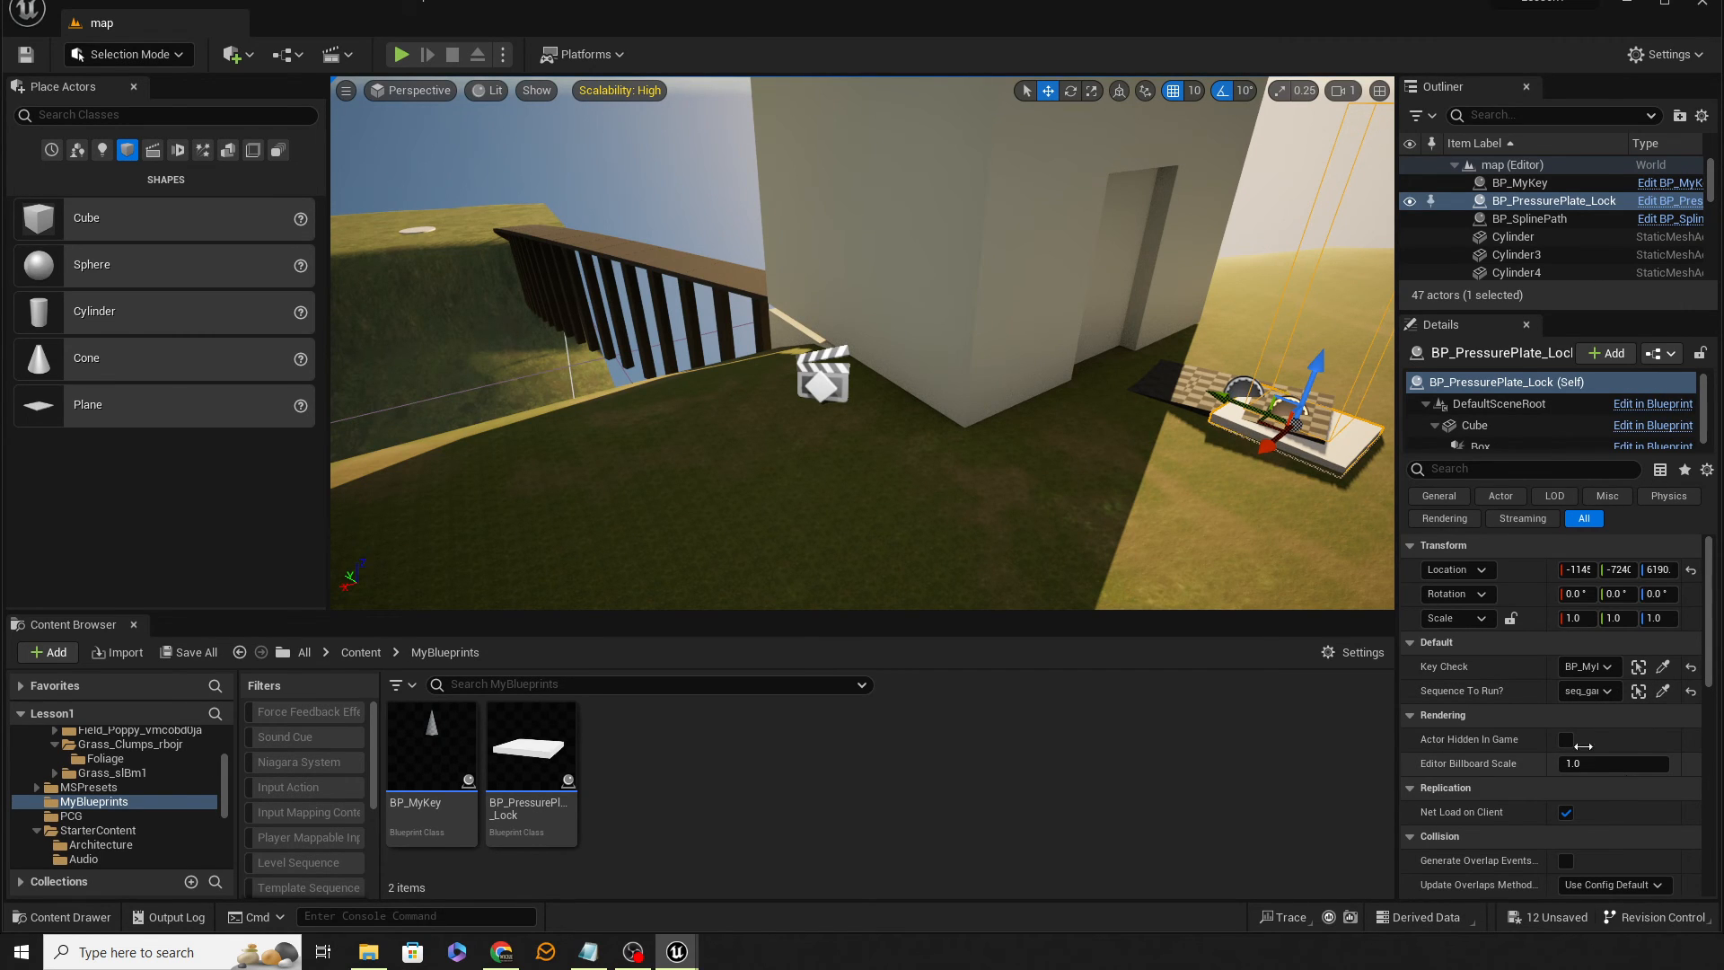
# Delete the "Unlocked" Print String node from the Branch's True path in the BP_PressurePlate_Lock event graph
pyautogui.press('s')
pyautogui.moveTo(1217, 517)
pyautogui.mouseDown(button='right')
pyautogui.moveTo(1199, 517)
pyautogui.moveTo(1238, 523)
pyautogui.mouseUp(button='right')
pyautogui.moveTo(1723, 252); pyautogui.dragTo(767, 198)
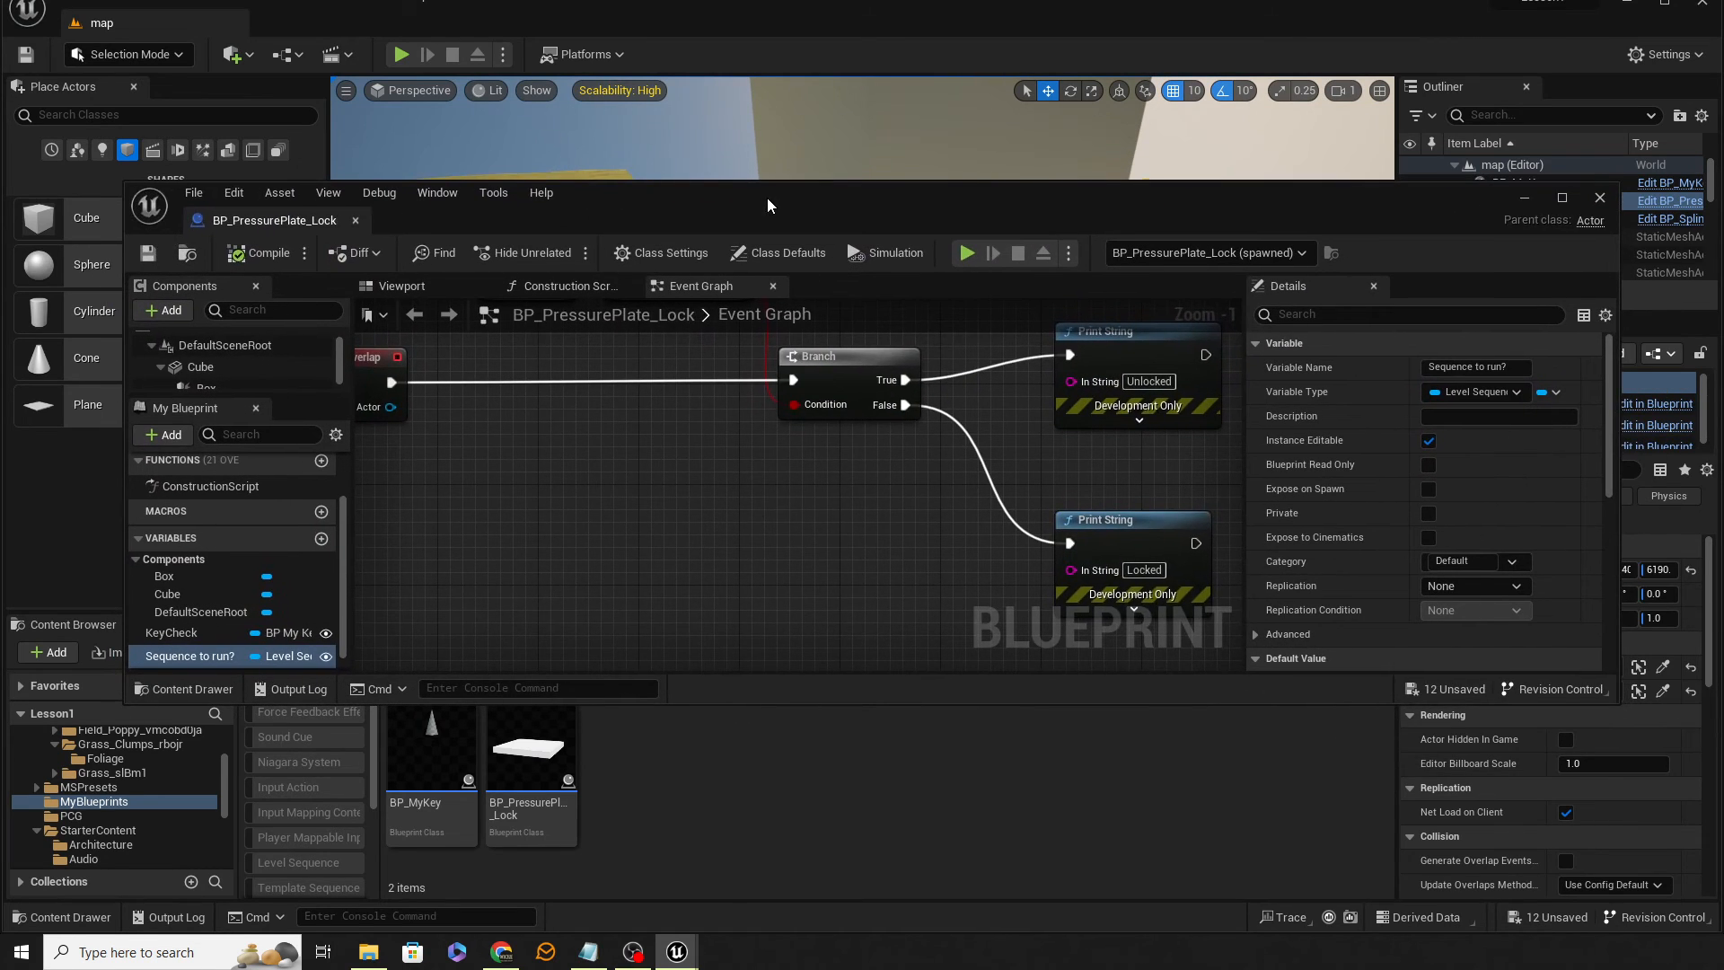
pyautogui.moveTo(784, 501); pyautogui.dragTo(550, 545, button='right')
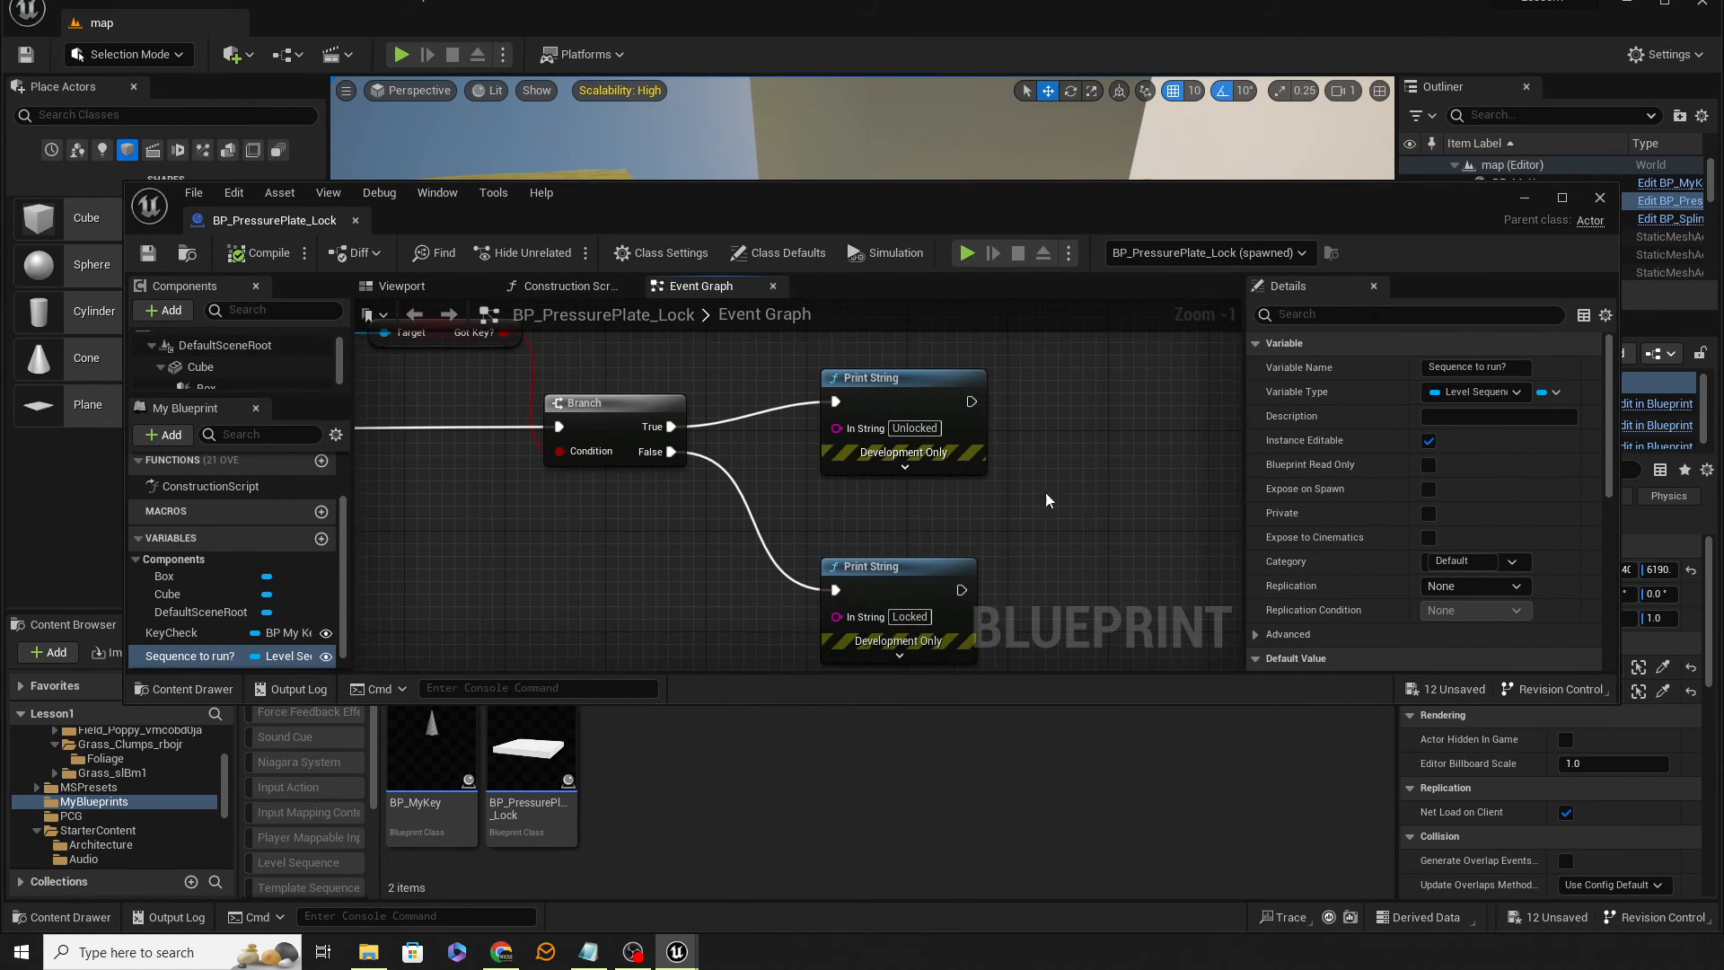
pyautogui.moveTo(1089, 460); pyautogui.dragTo(1027, 481, button='right')
pyautogui.click(878, 400)
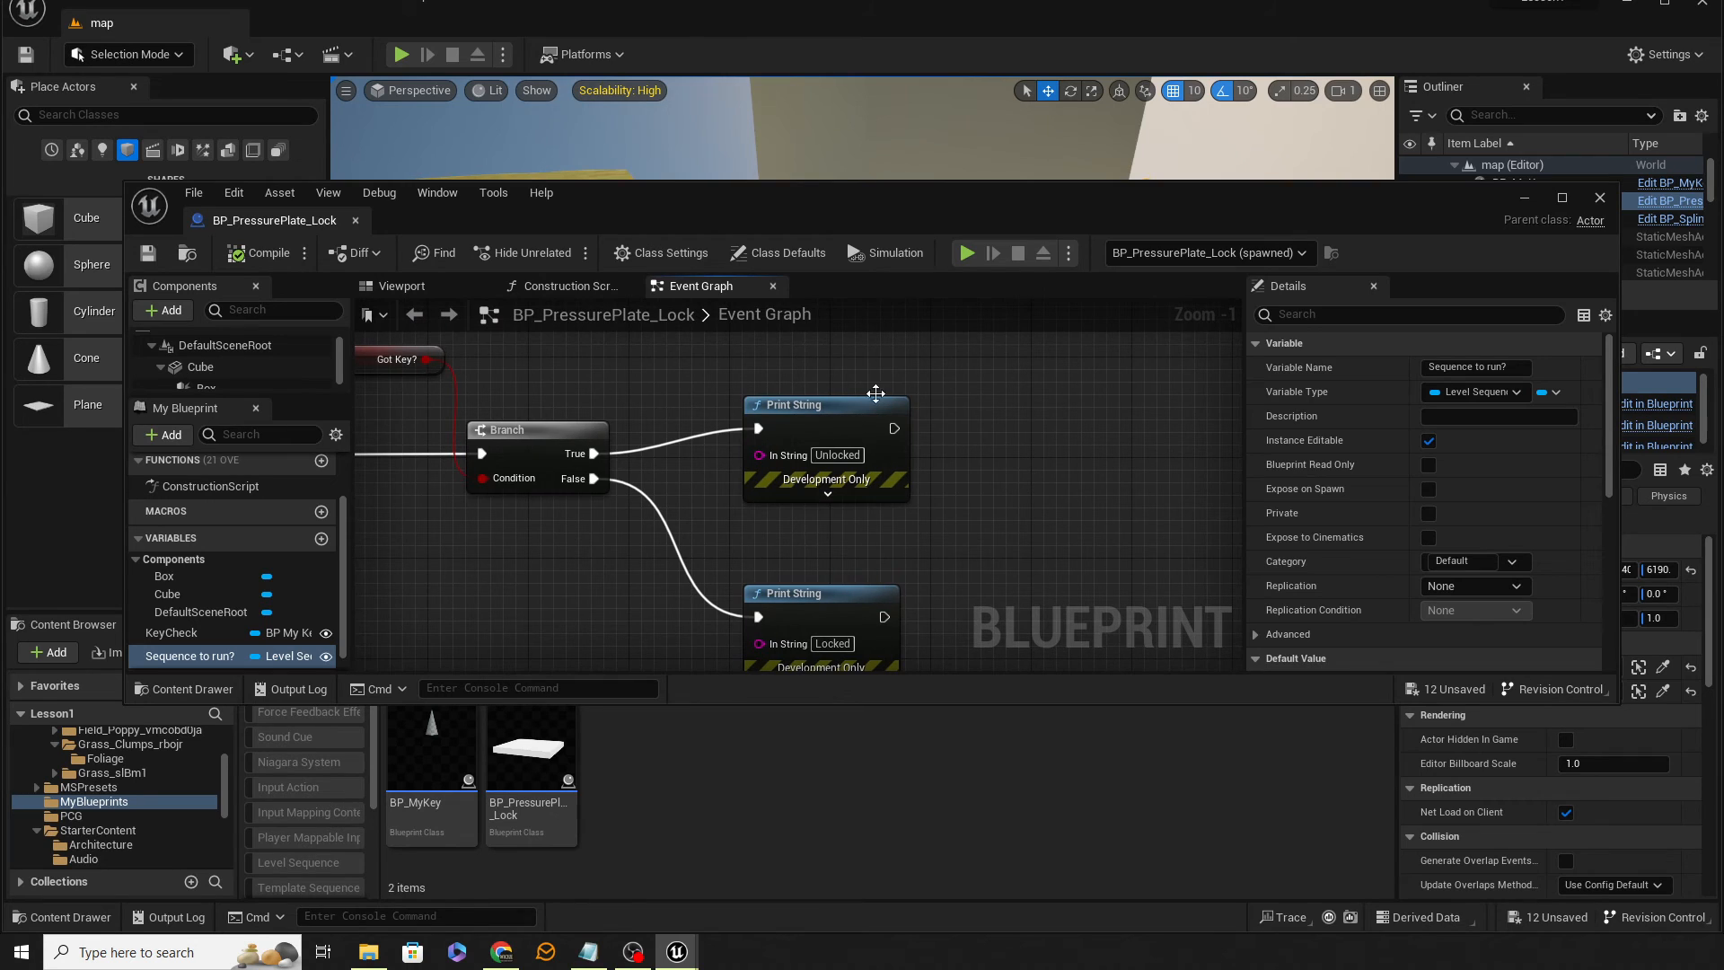
pyautogui.press('Delete')
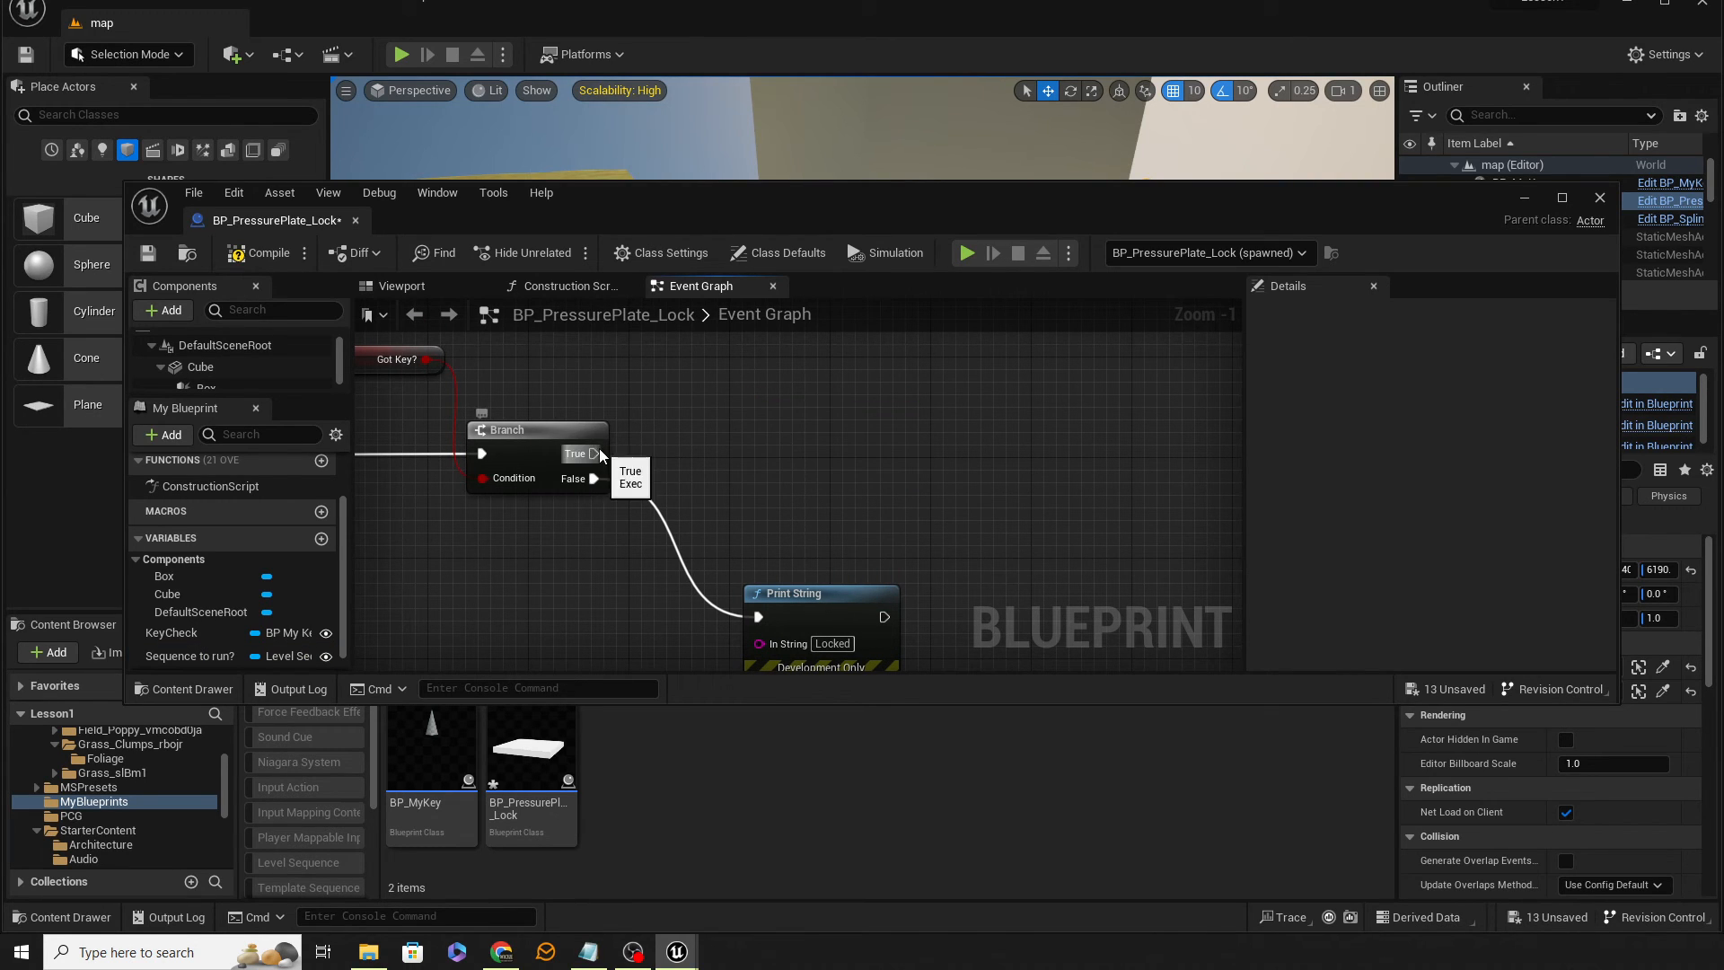
# Add a Play (SequencePlayer) node driven by the "Sequence to run?" variable, connect it to the Branch's True output, and close the blueprint editor
pyautogui.moveTo(190, 656); pyautogui.dragTo(1021, 456)
pyautogui.click(807, 403)
pyautogui.write('play')
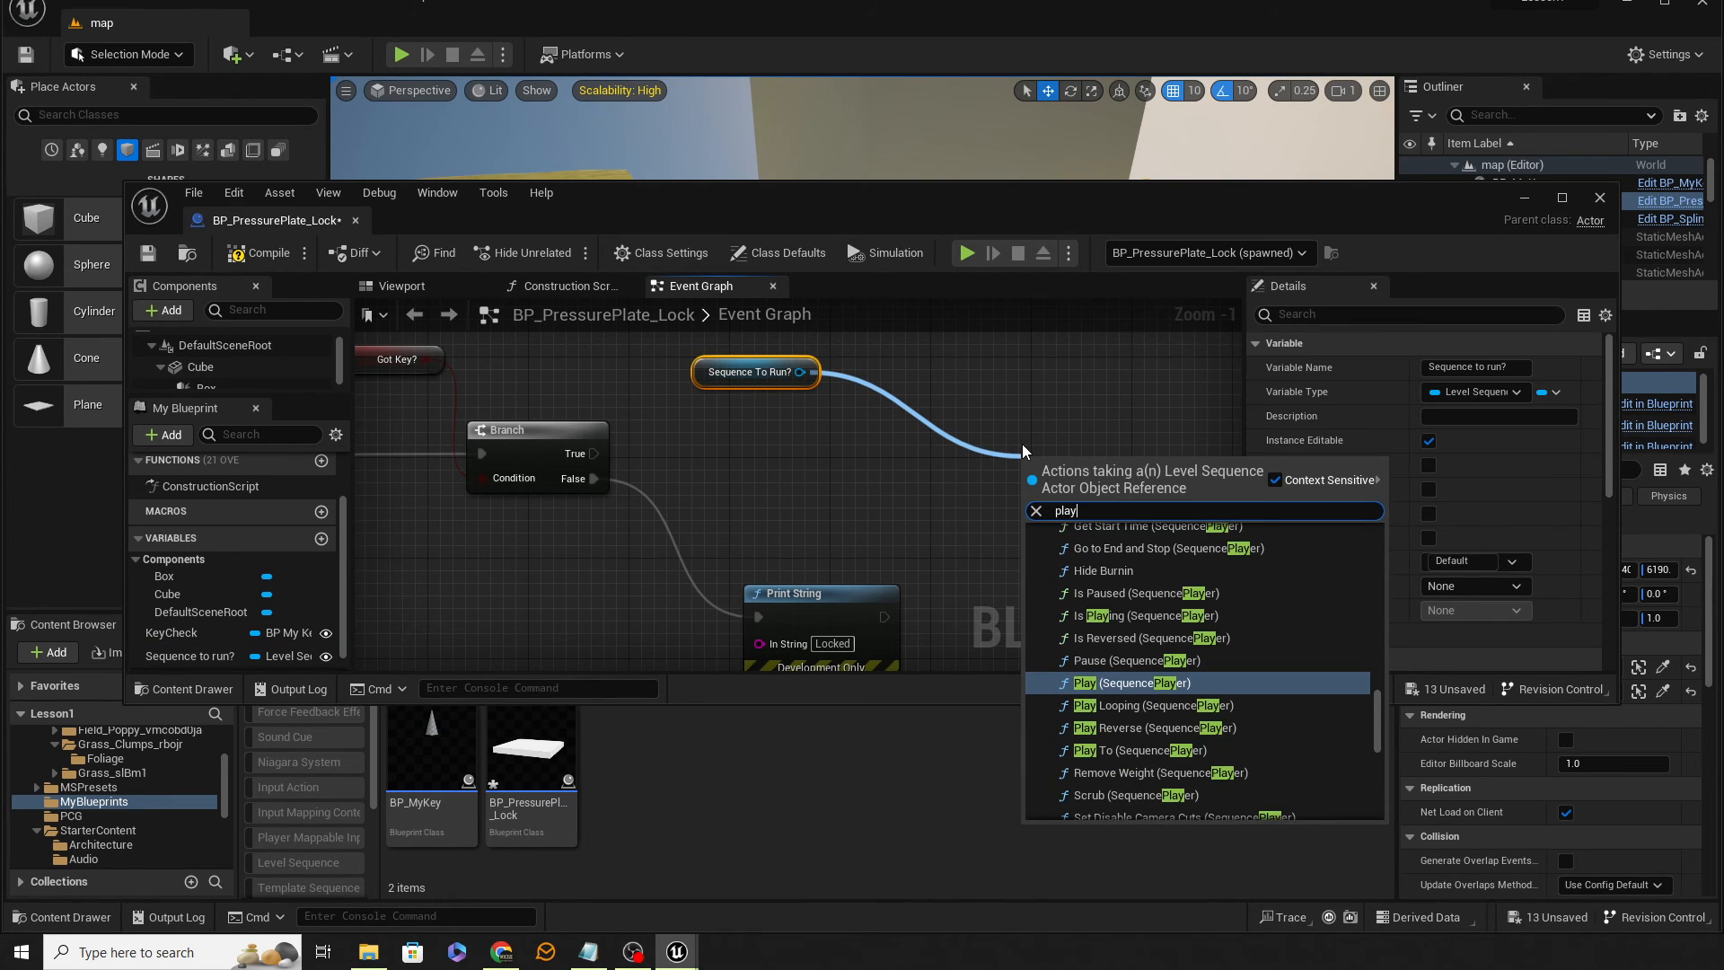
pyautogui.press('Return')
pyautogui.moveTo(595, 454); pyautogui.dragTo(1037, 493)
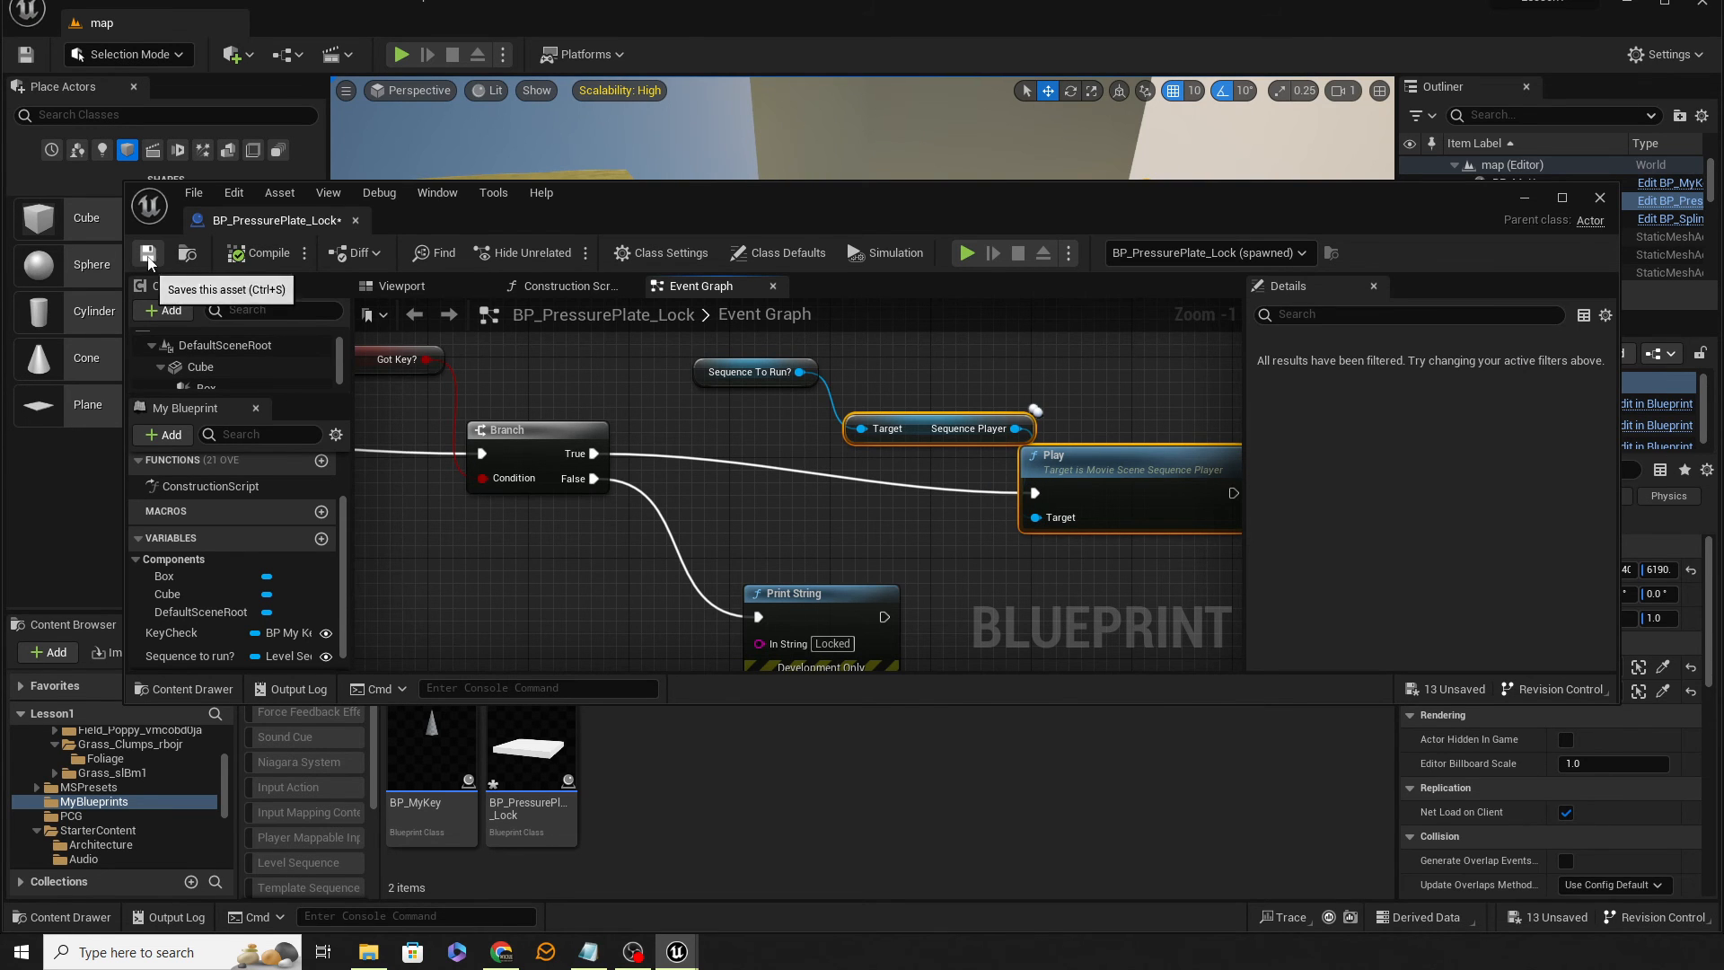
pyautogui.click(355, 221)
# Play the level from the grass near the building and run the character through the key to collect it
pyautogui.moveTo(934, 521); pyautogui.dragTo(889, 548, button='right')
pyautogui.press('s')
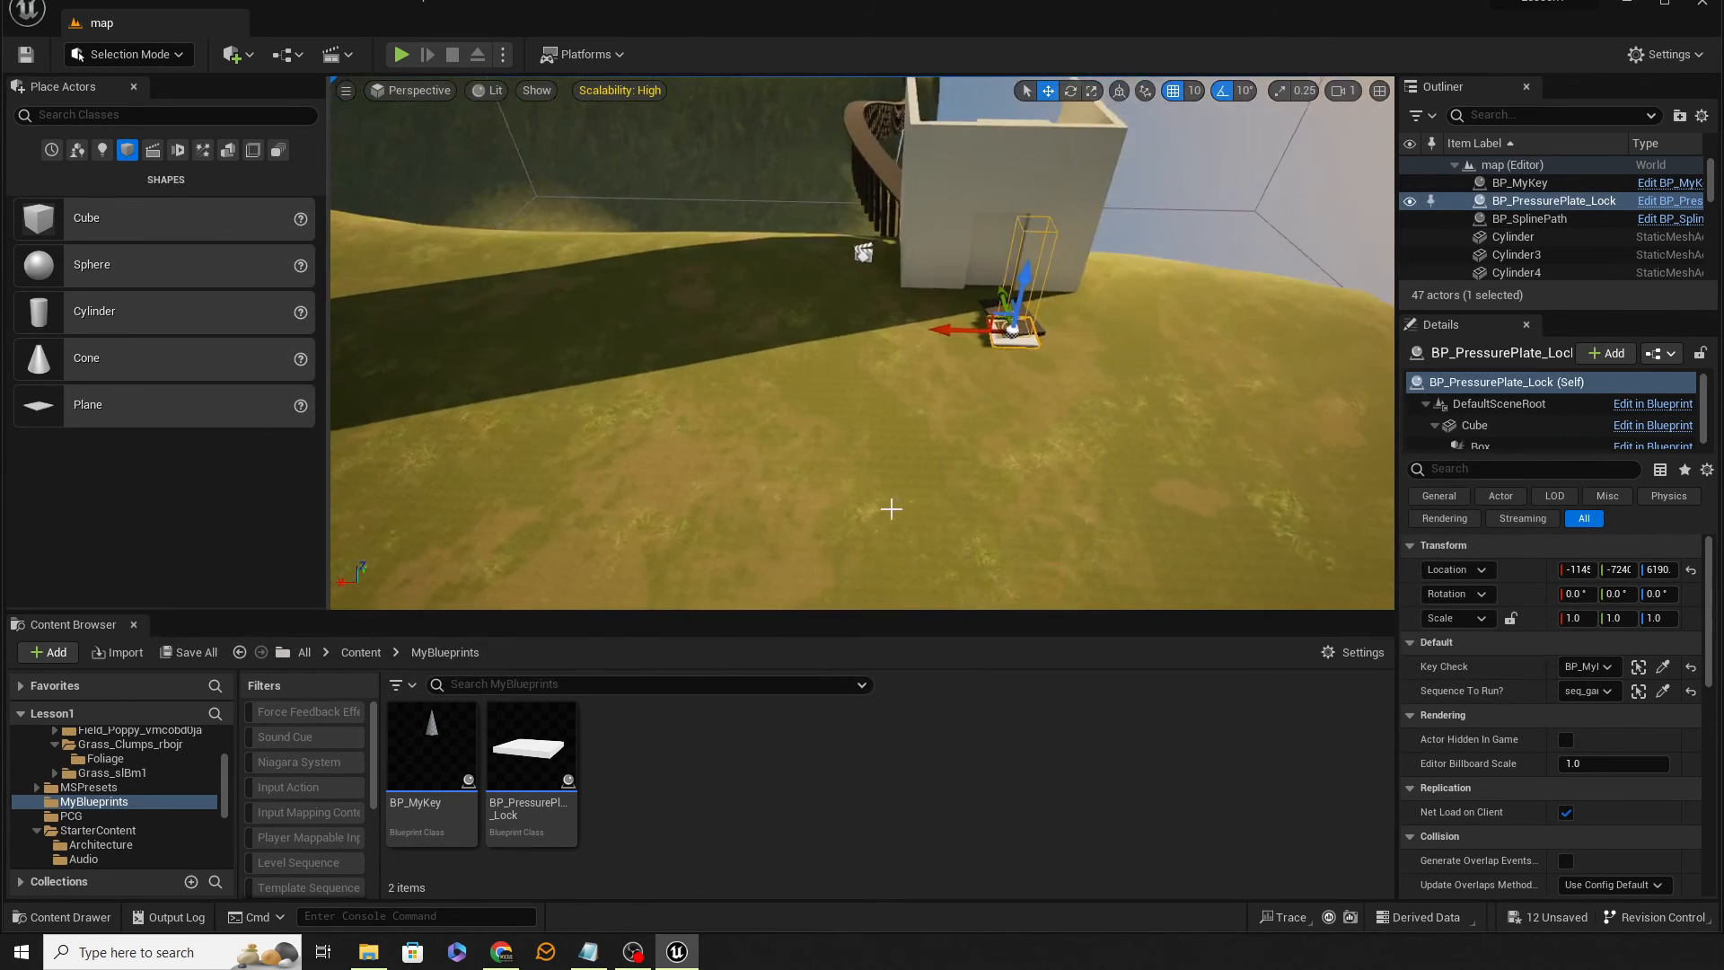
pyautogui.rightClick(894, 539)
pyautogui.click(967, 526)
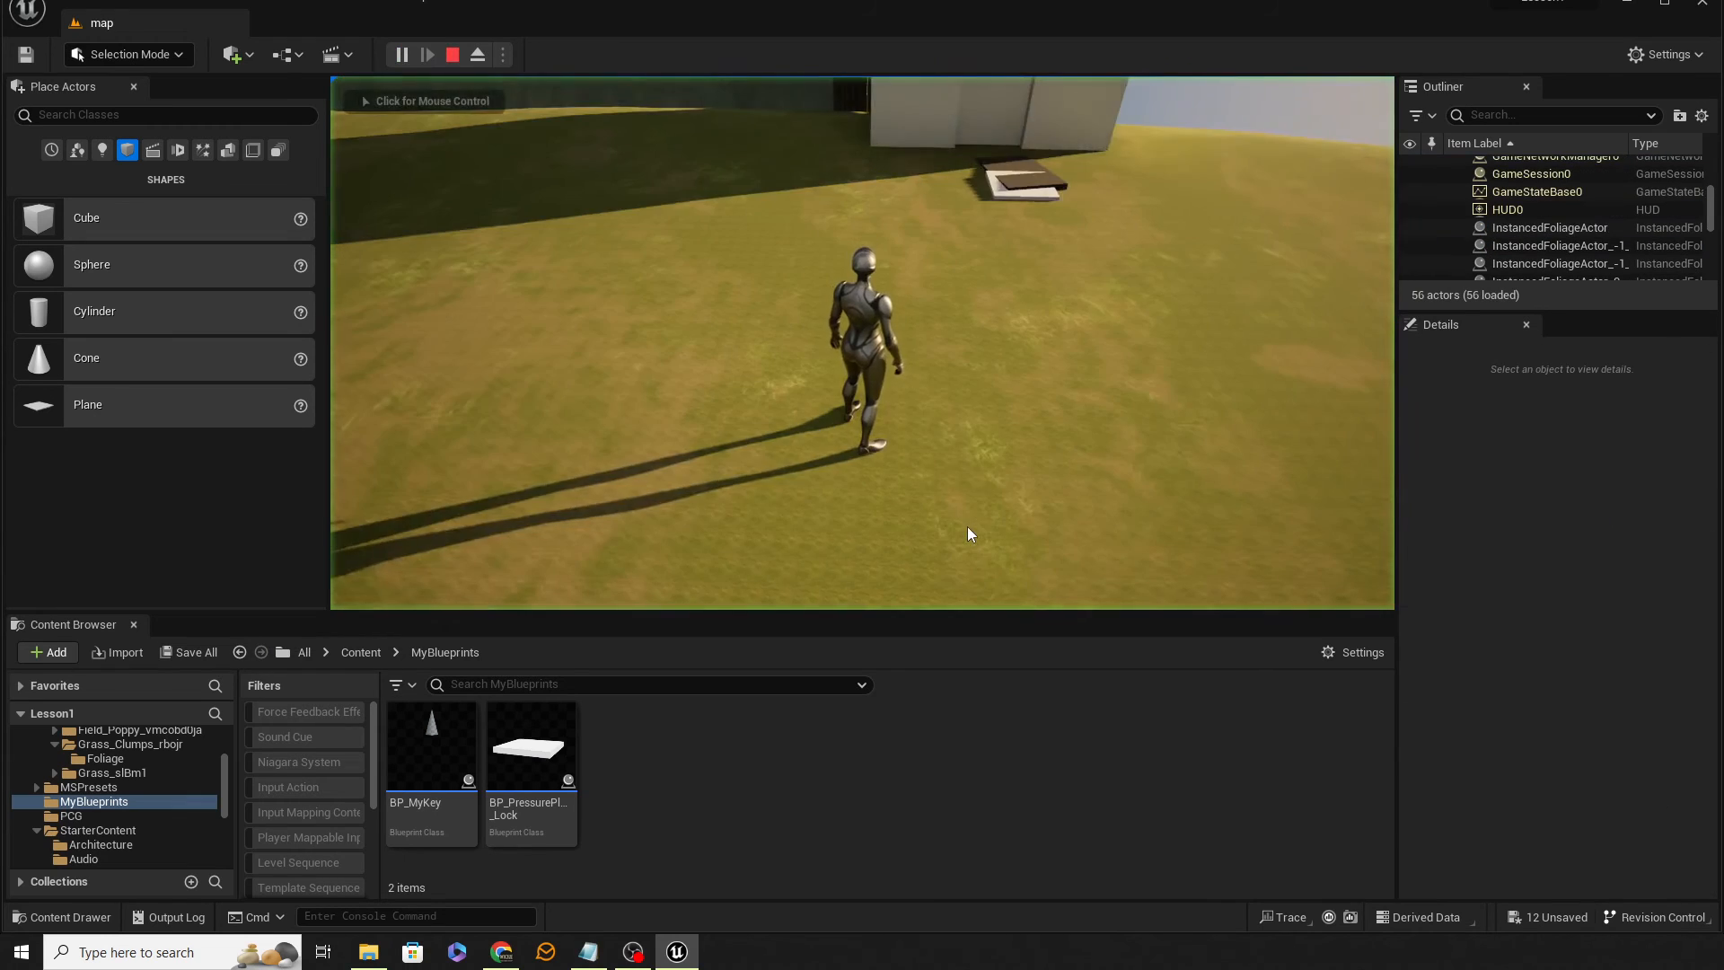
pyautogui.press('w')
pyautogui.press('w')
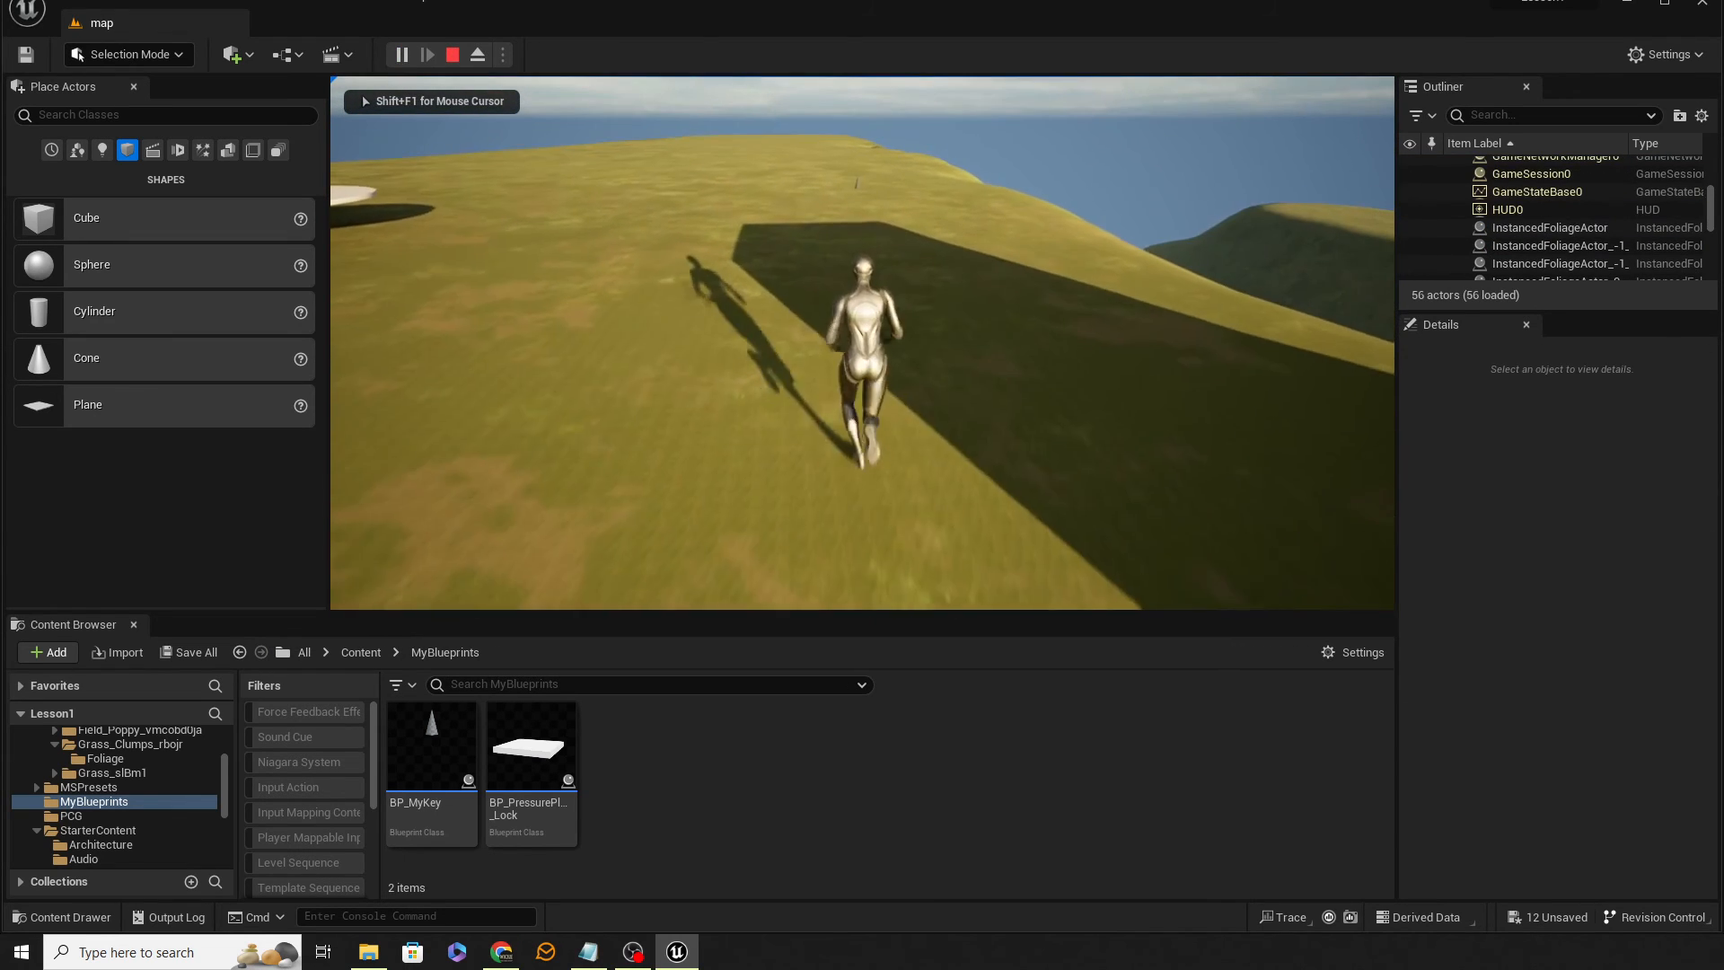
pyautogui.press('w')
pyautogui.press('space')
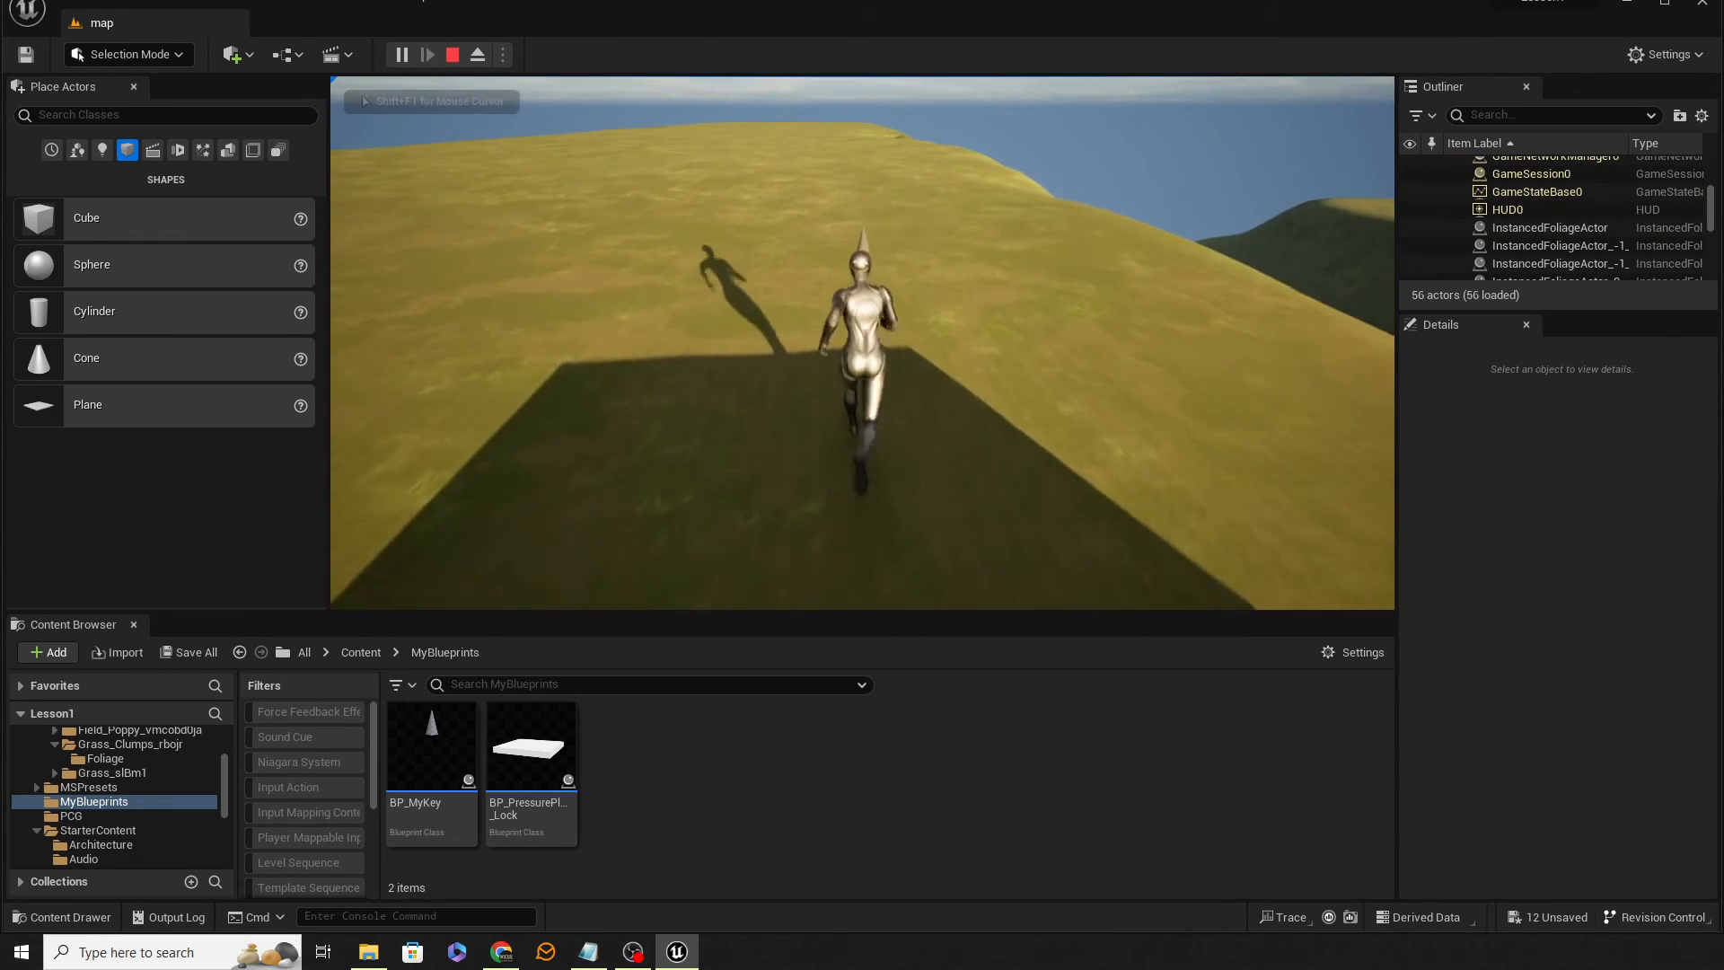
pyautogui.press('w')
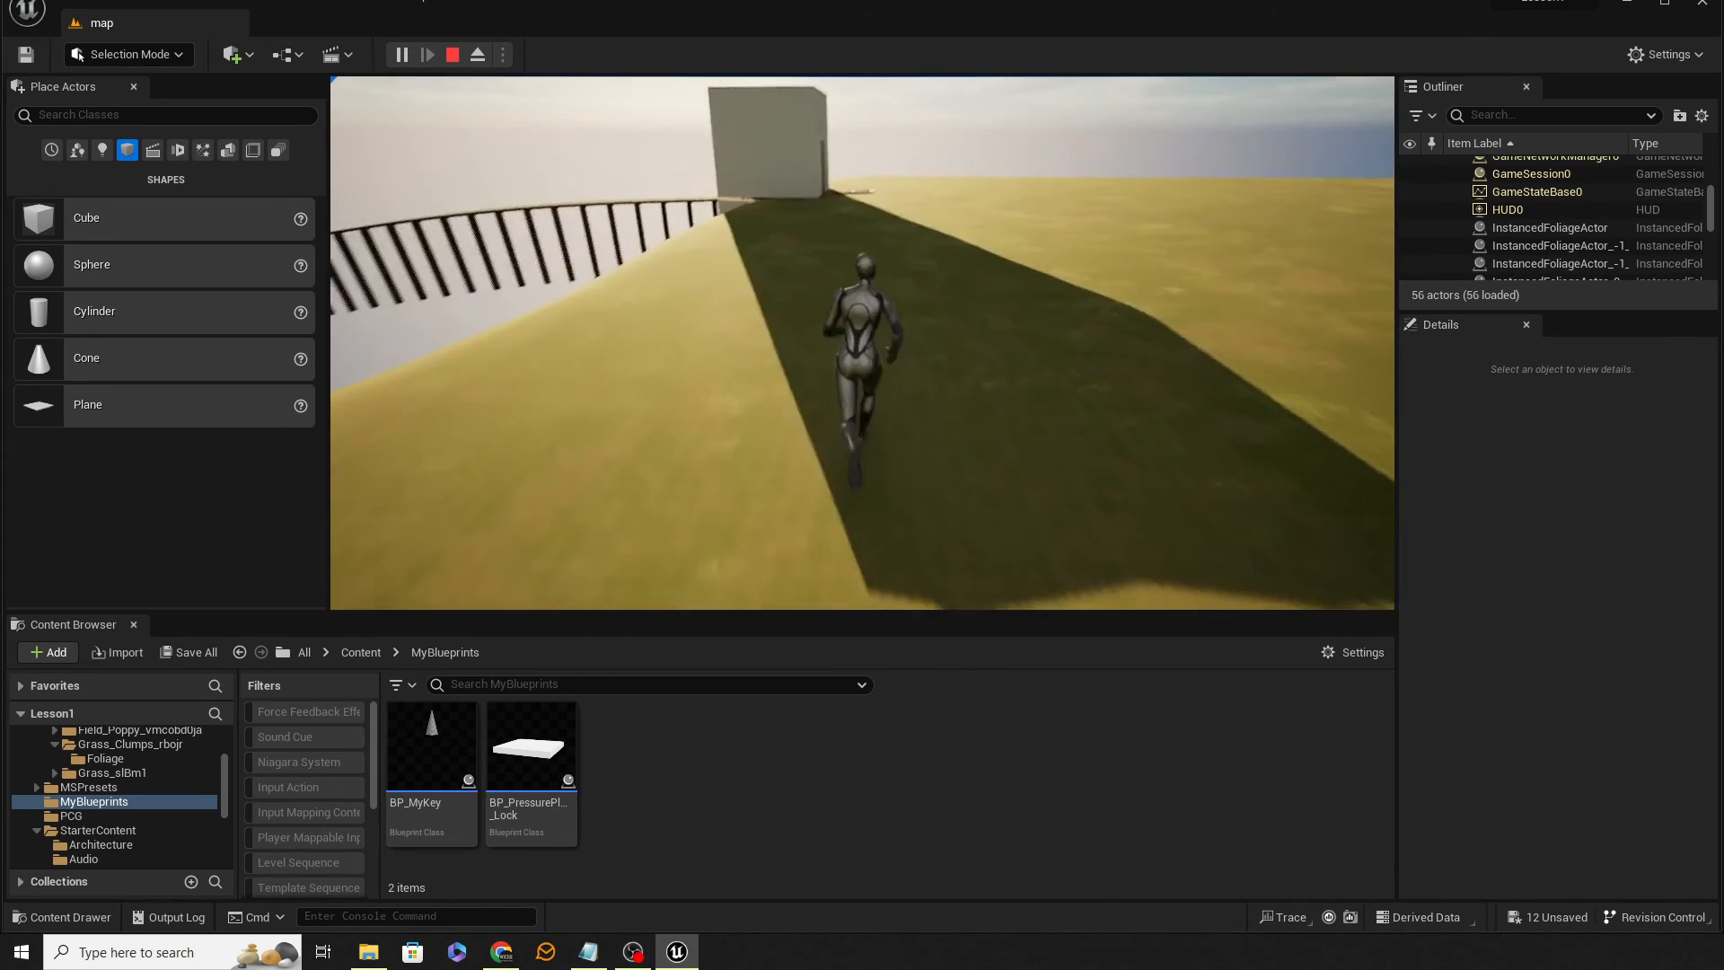
# Run the character back to the building and step onto the pressure plate to test the door-opening sequence
pyautogui.press('w')
pyautogui.press('w')
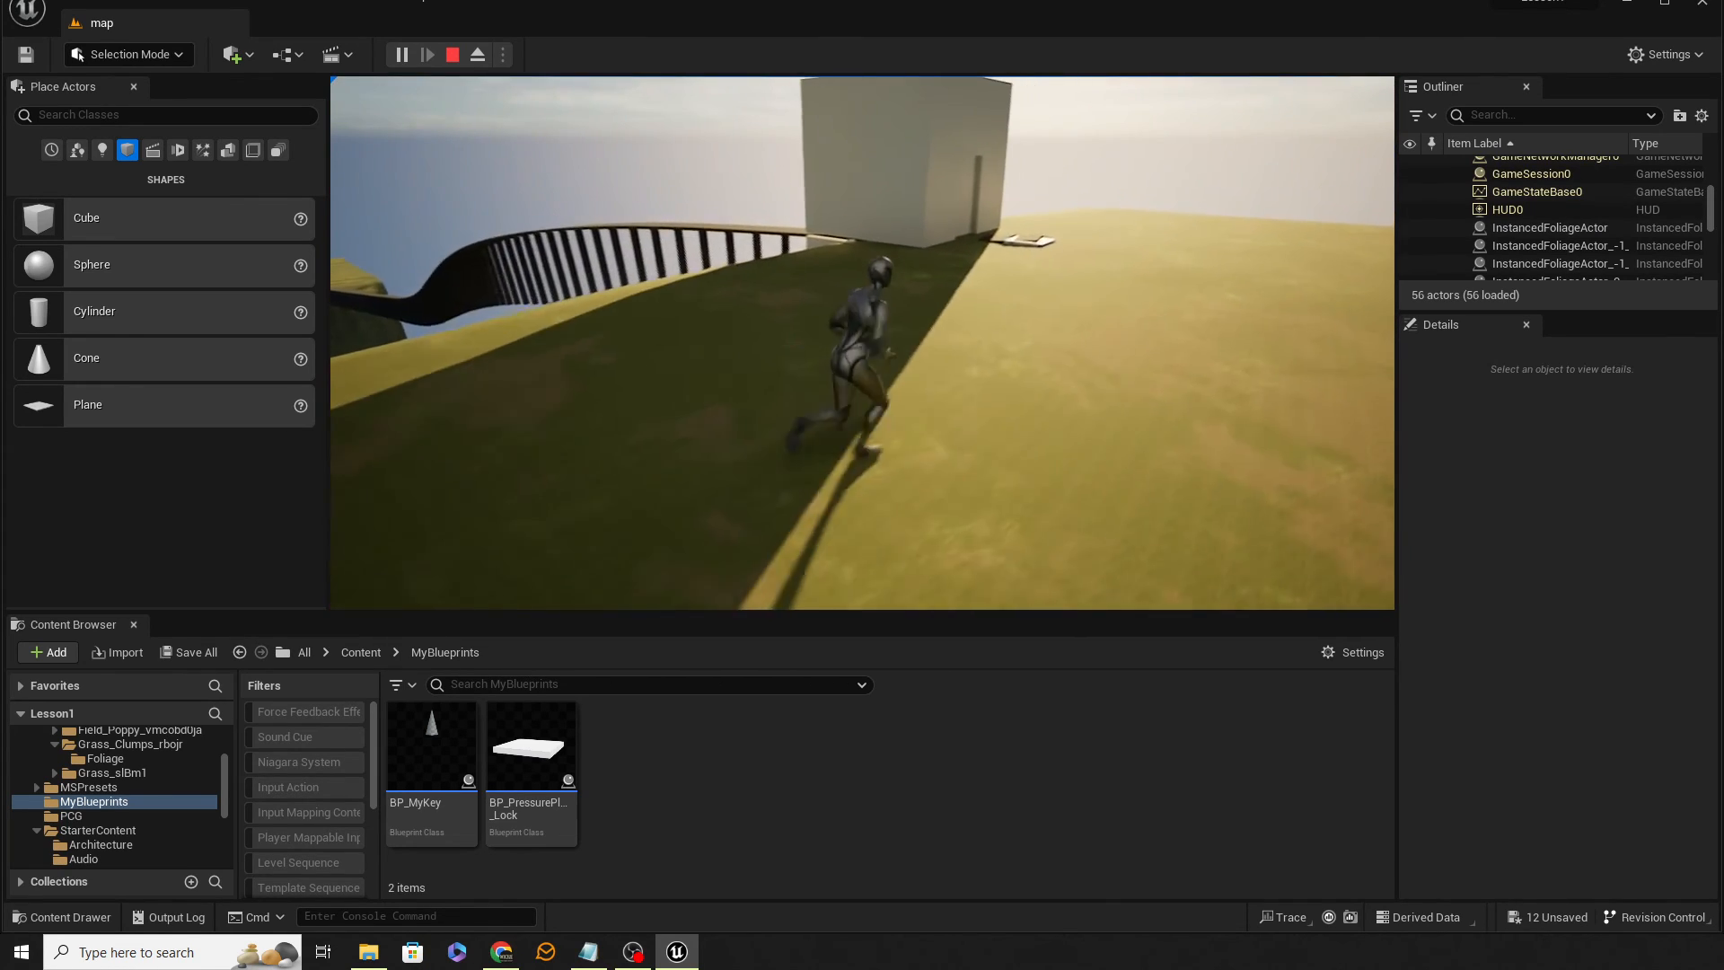
pyautogui.press('w')
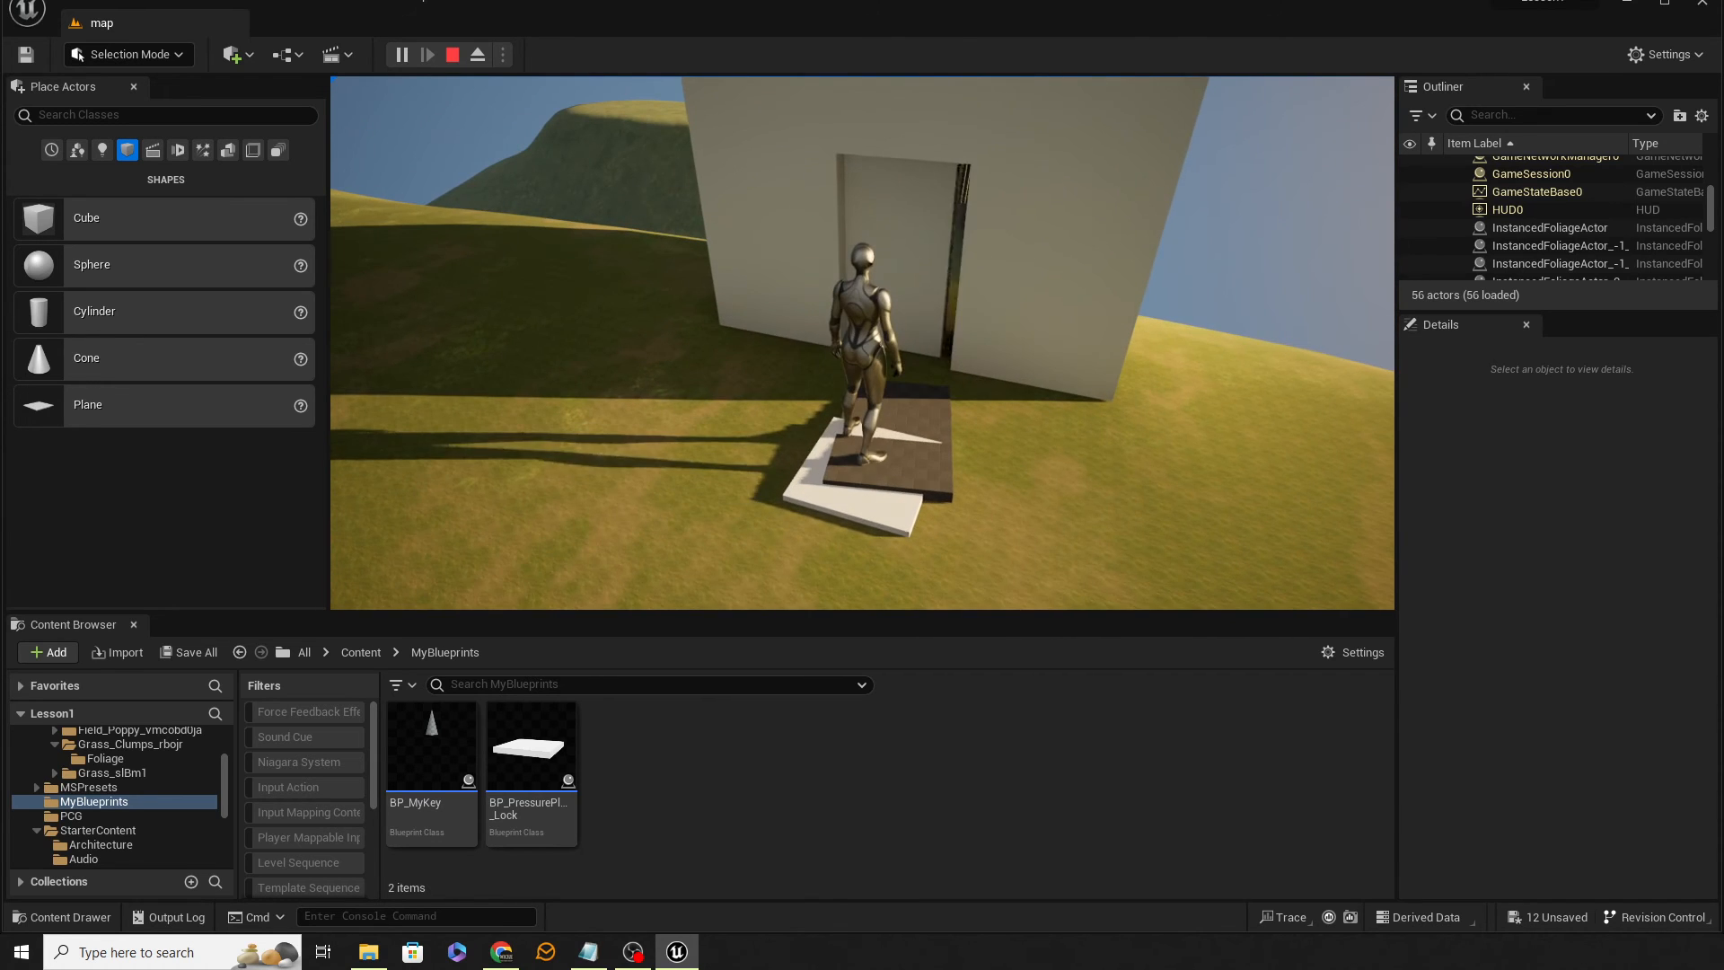
# Run the character through the doorway, across the room and onto the bridge to test the passage
pyautogui.press('w')
pyautogui.press('w')
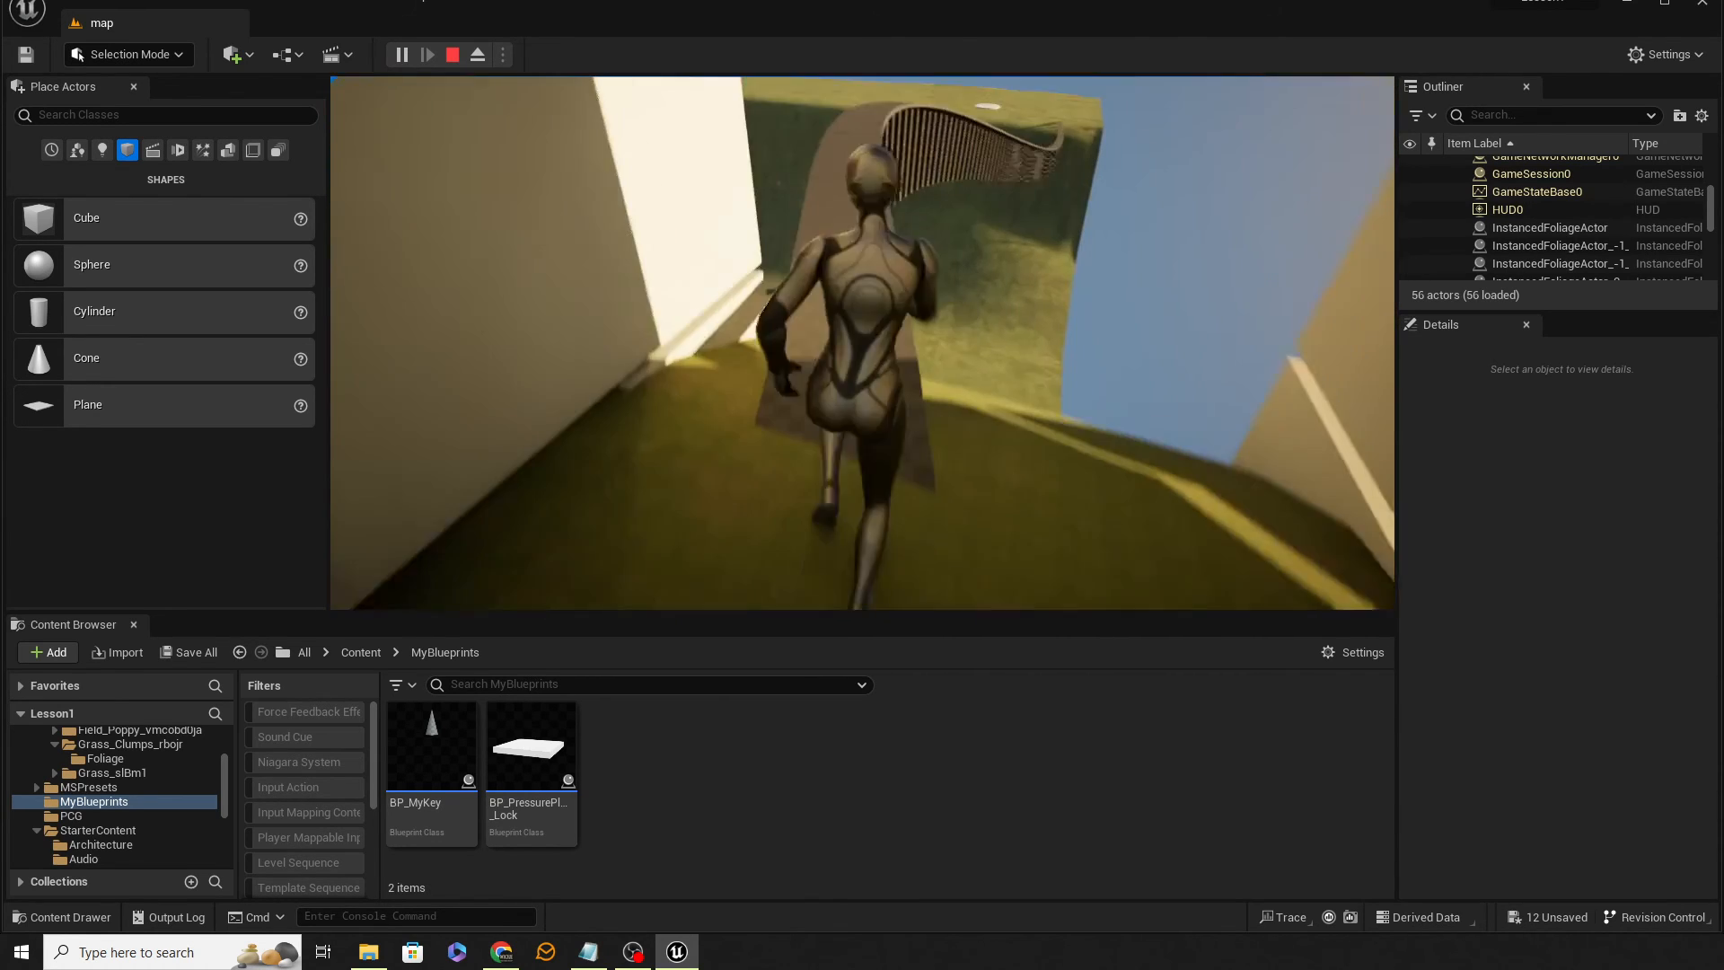
pyautogui.press('w')
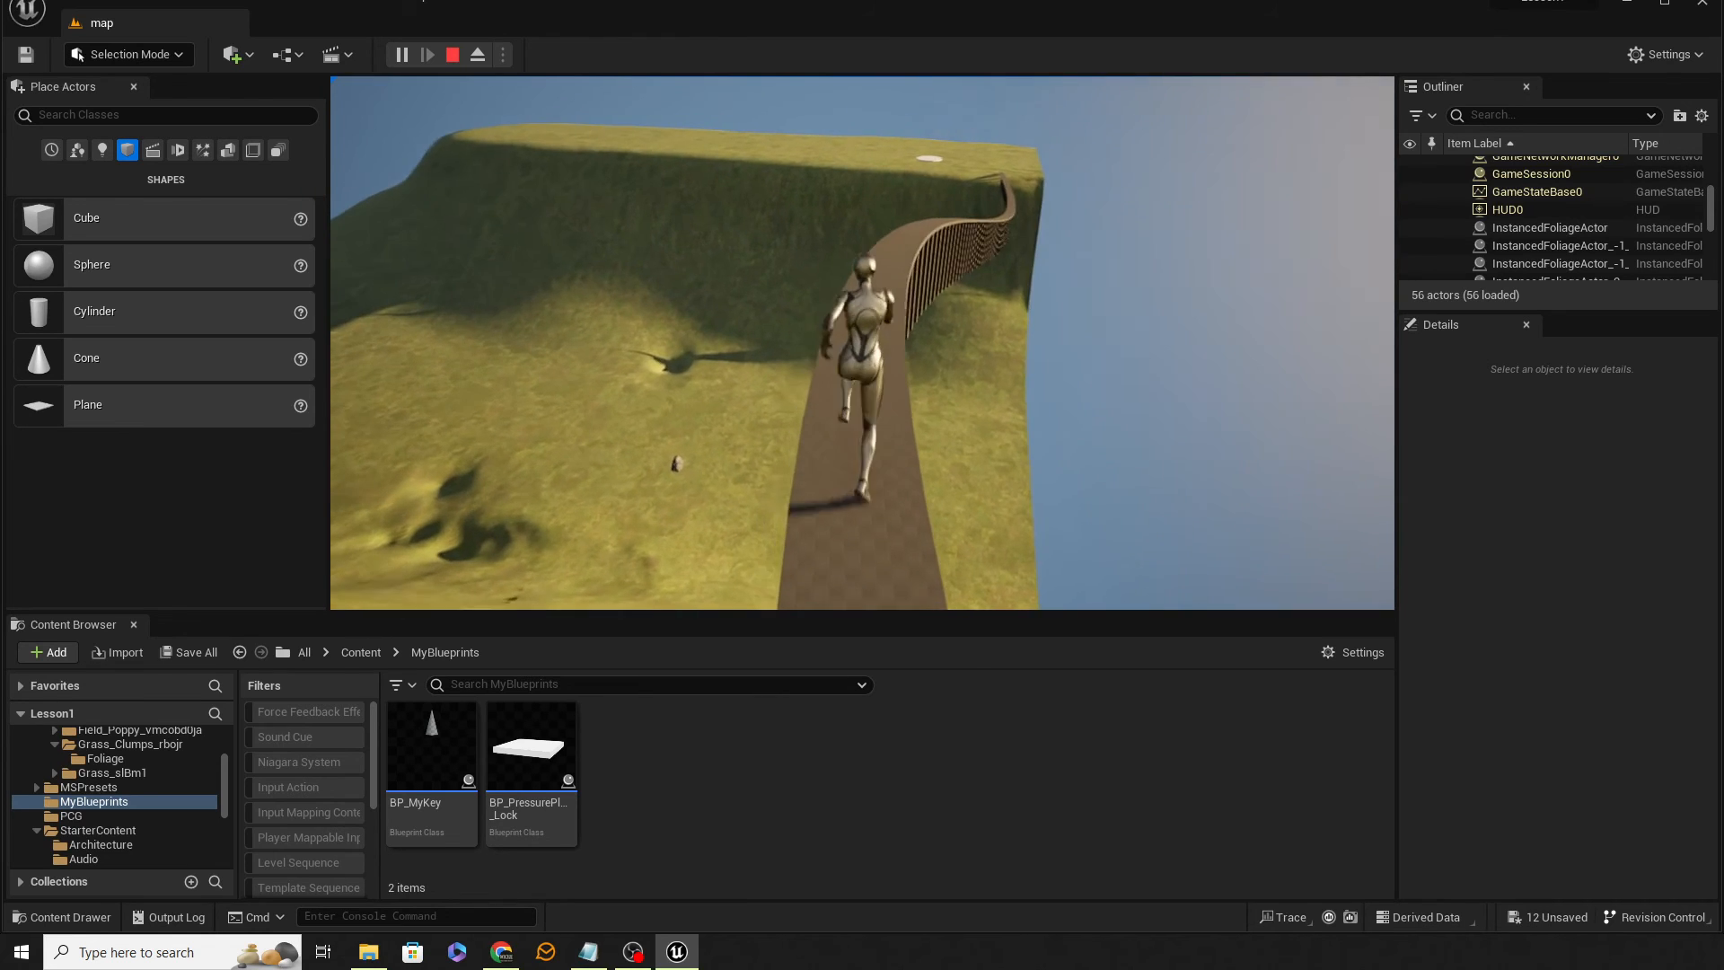
pyautogui.press('w')
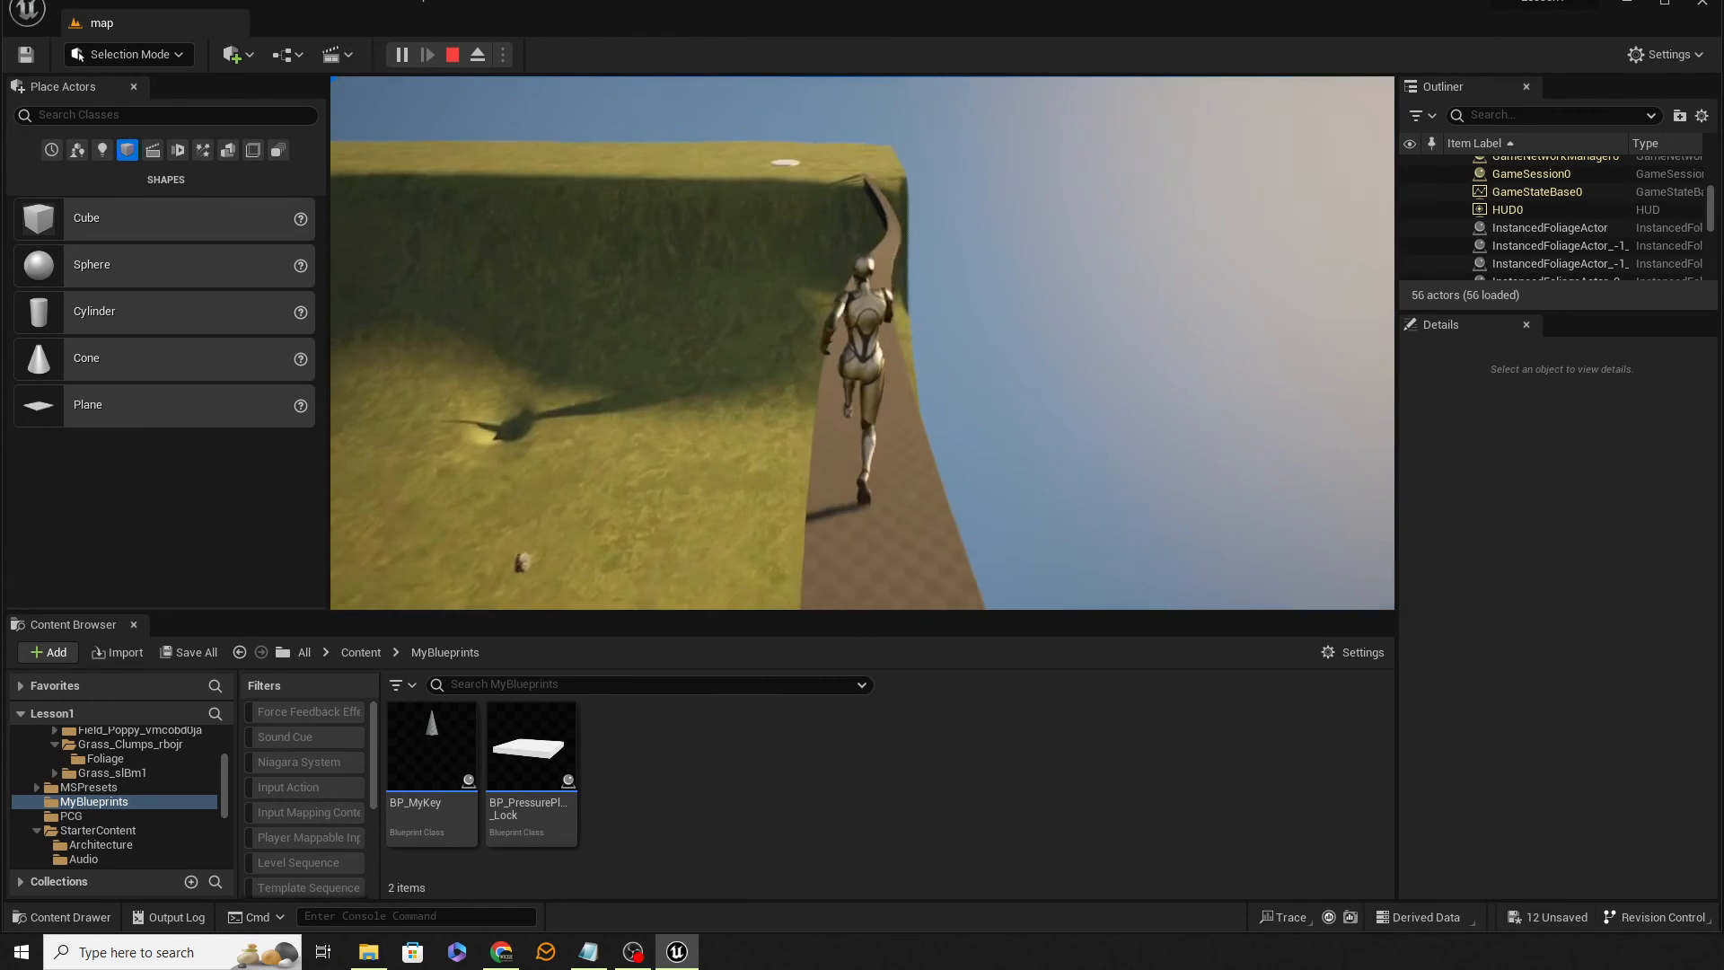
# Stop the play session and place a Trigger Box on the white cylinder disc on the grass across the bridge
pyautogui.press('Escape')
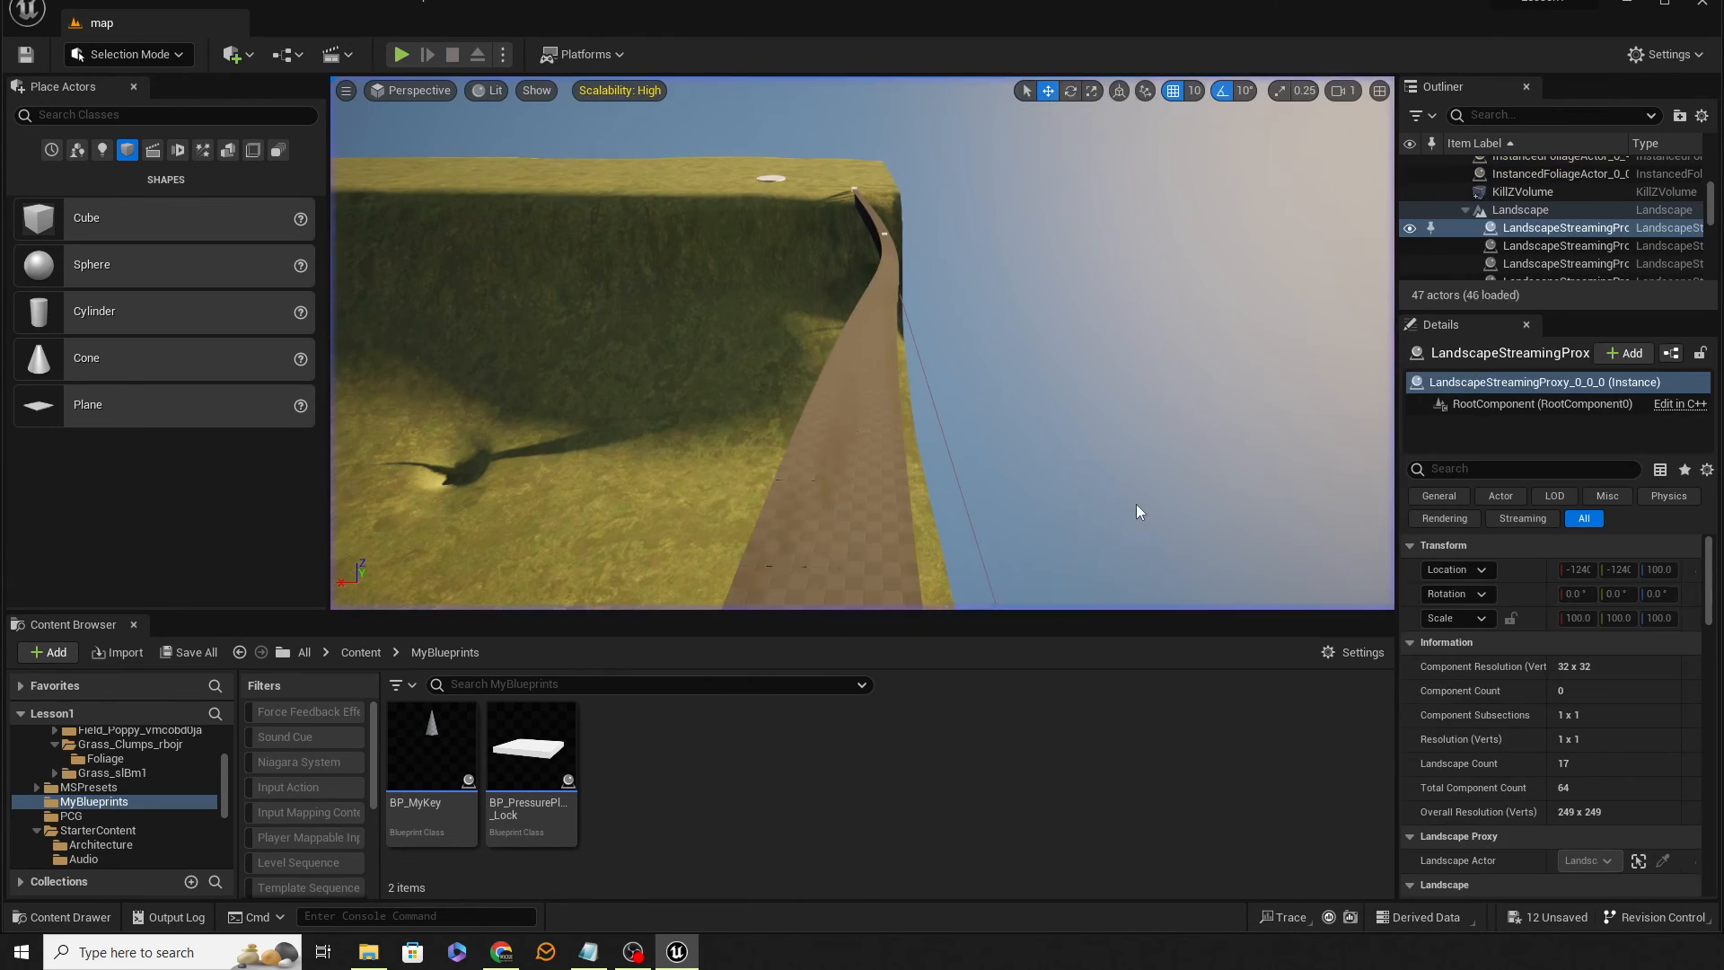
pyautogui.moveTo(1085, 454); pyautogui.dragTo(940, 353, button='right')
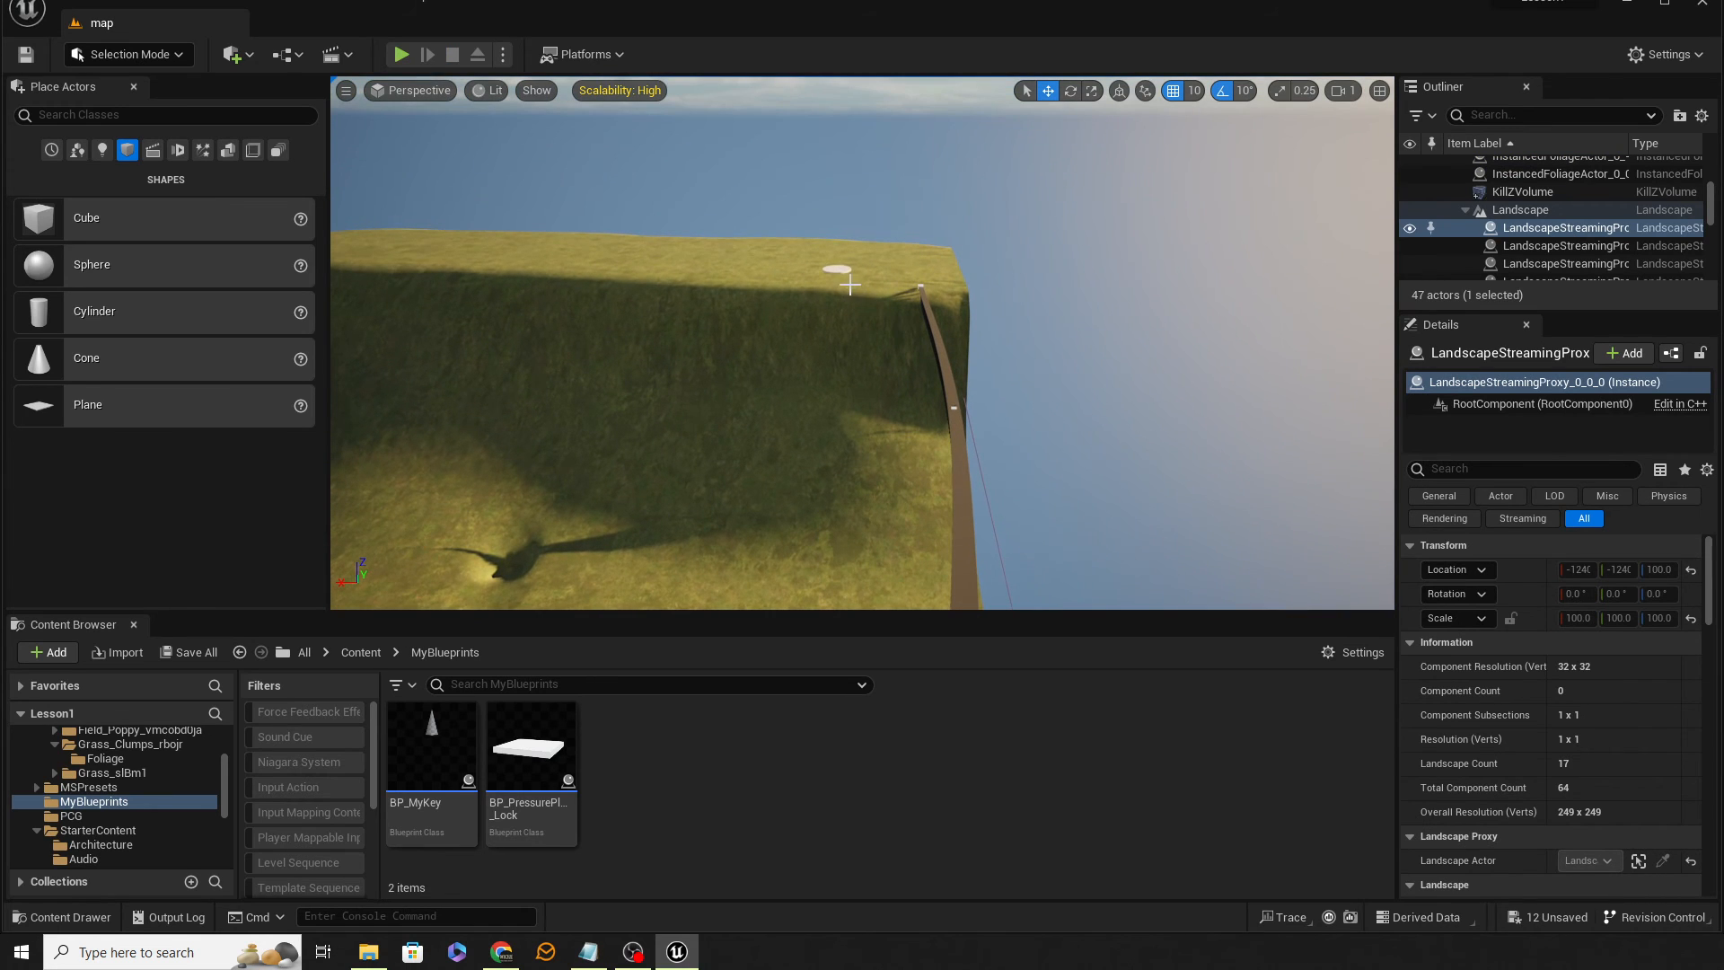
pyautogui.click(842, 267)
pyautogui.press('f')
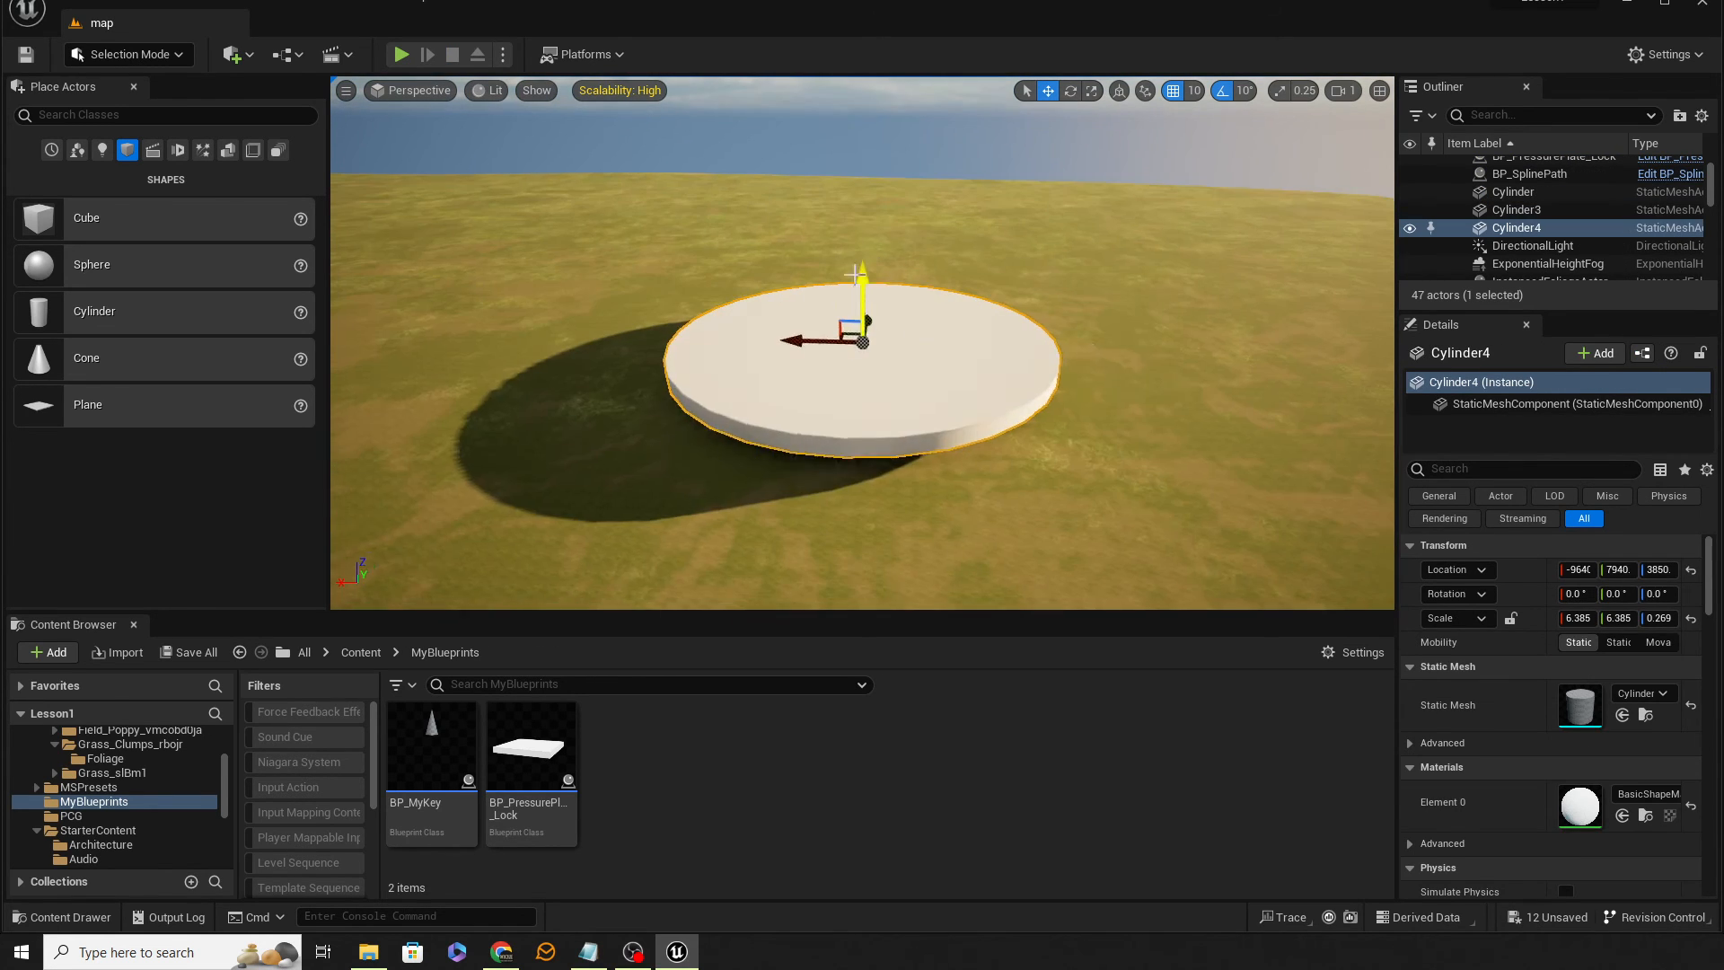
pyautogui.keyDown('alt'); pyautogui.moveTo(1135, 344); pyautogui.dragTo(907, 364); pyautogui.keyUp('alt')
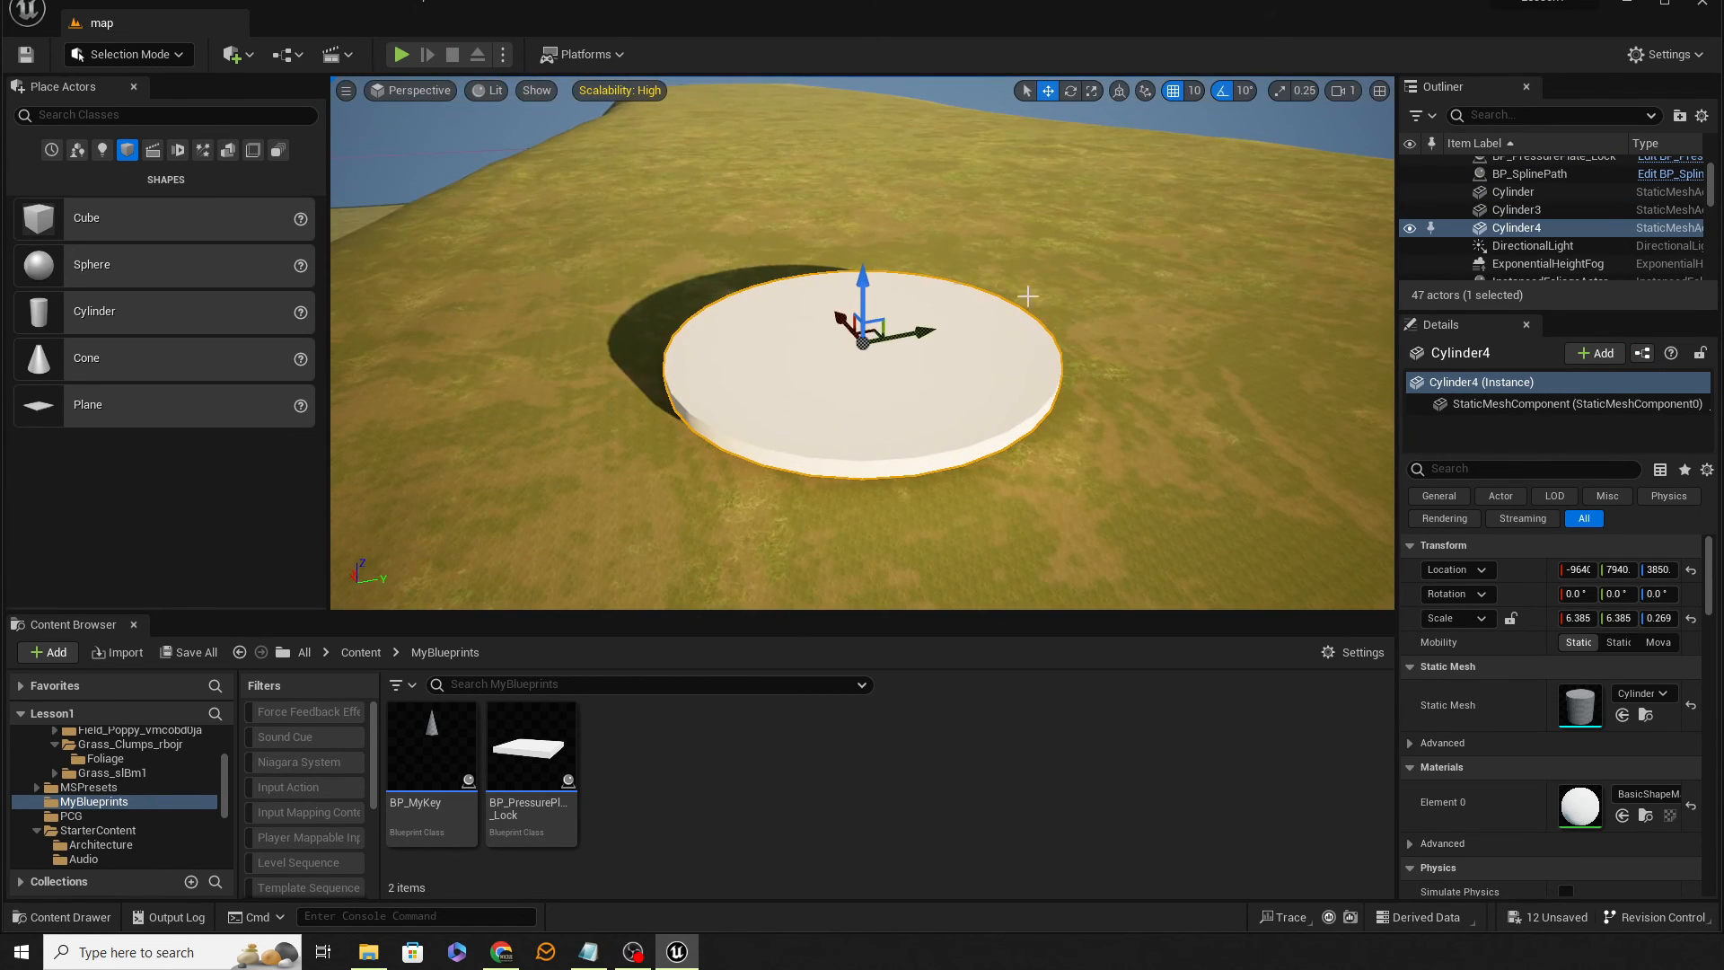
pyautogui.click(93, 115)
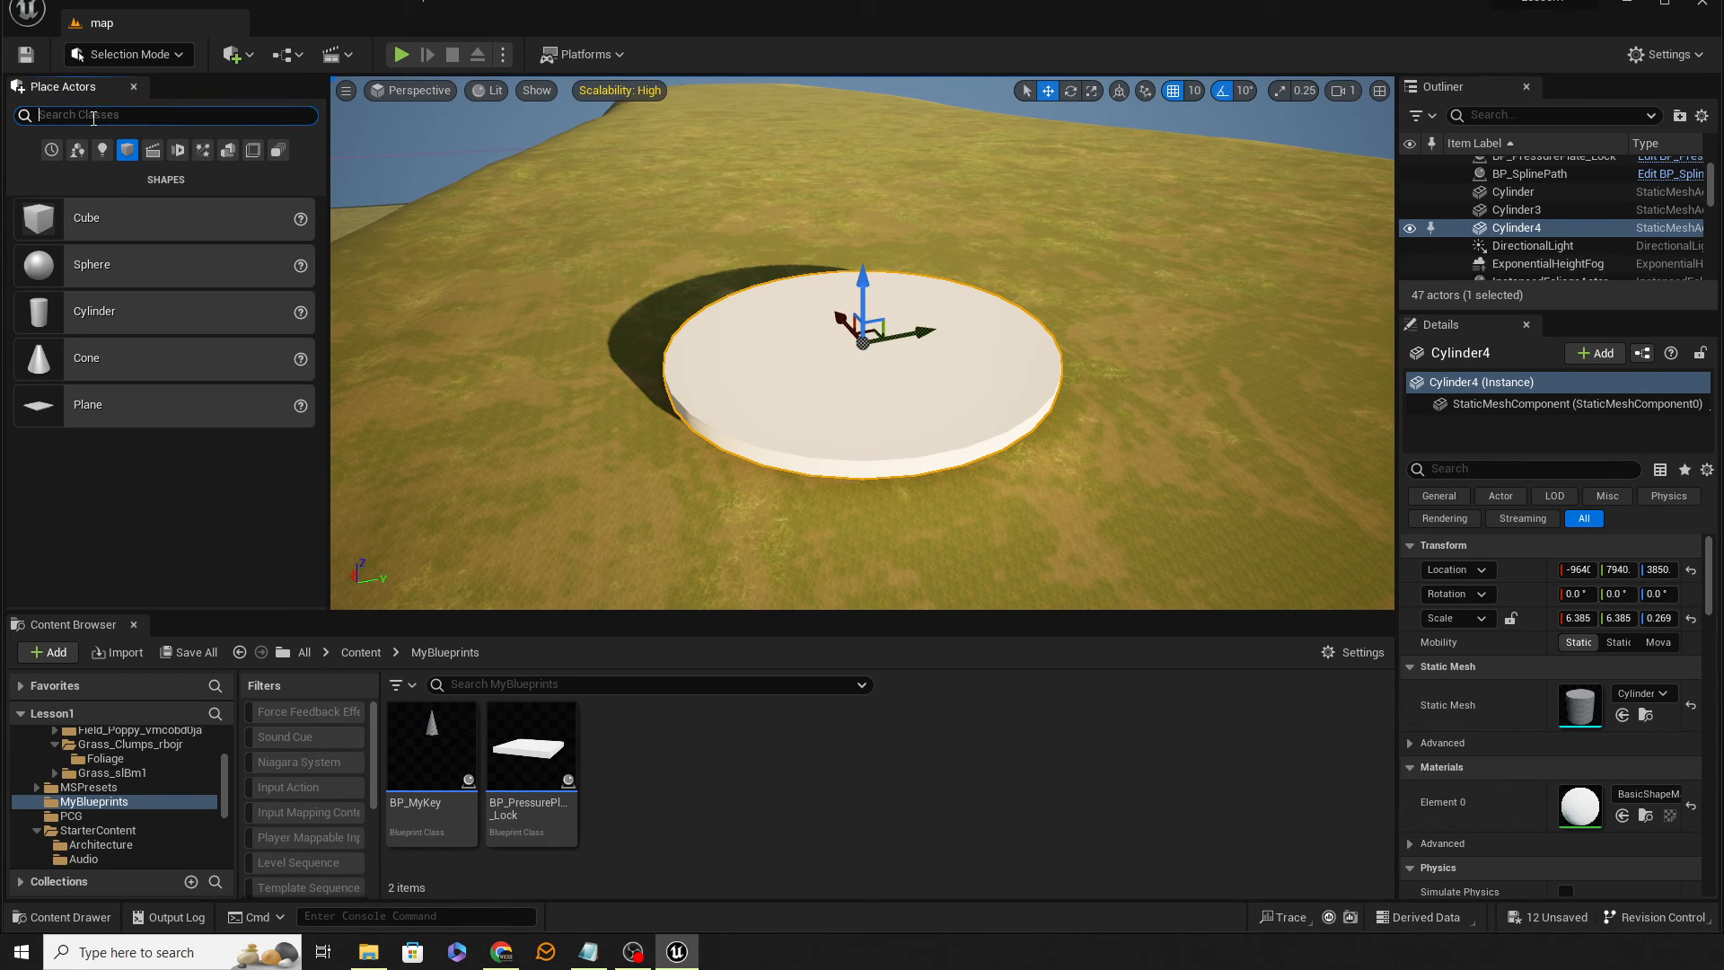
pyautogui.write('box')
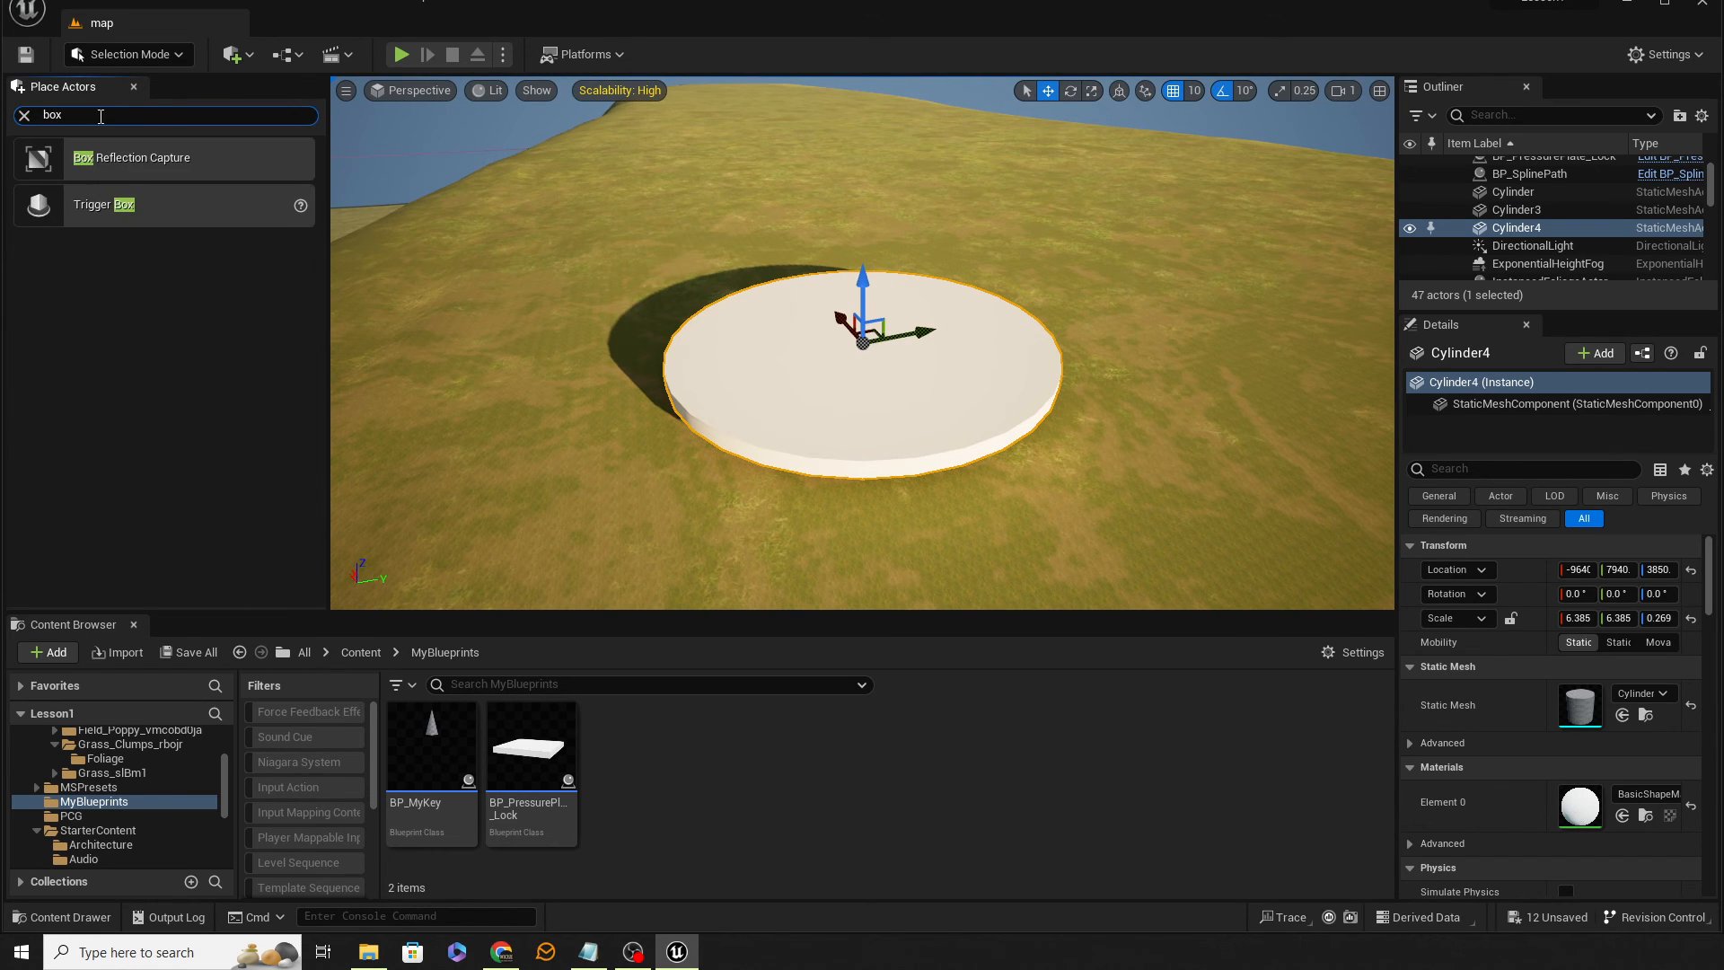
pyautogui.moveTo(104, 203); pyautogui.dragTo(844, 430)
pyautogui.press('r')
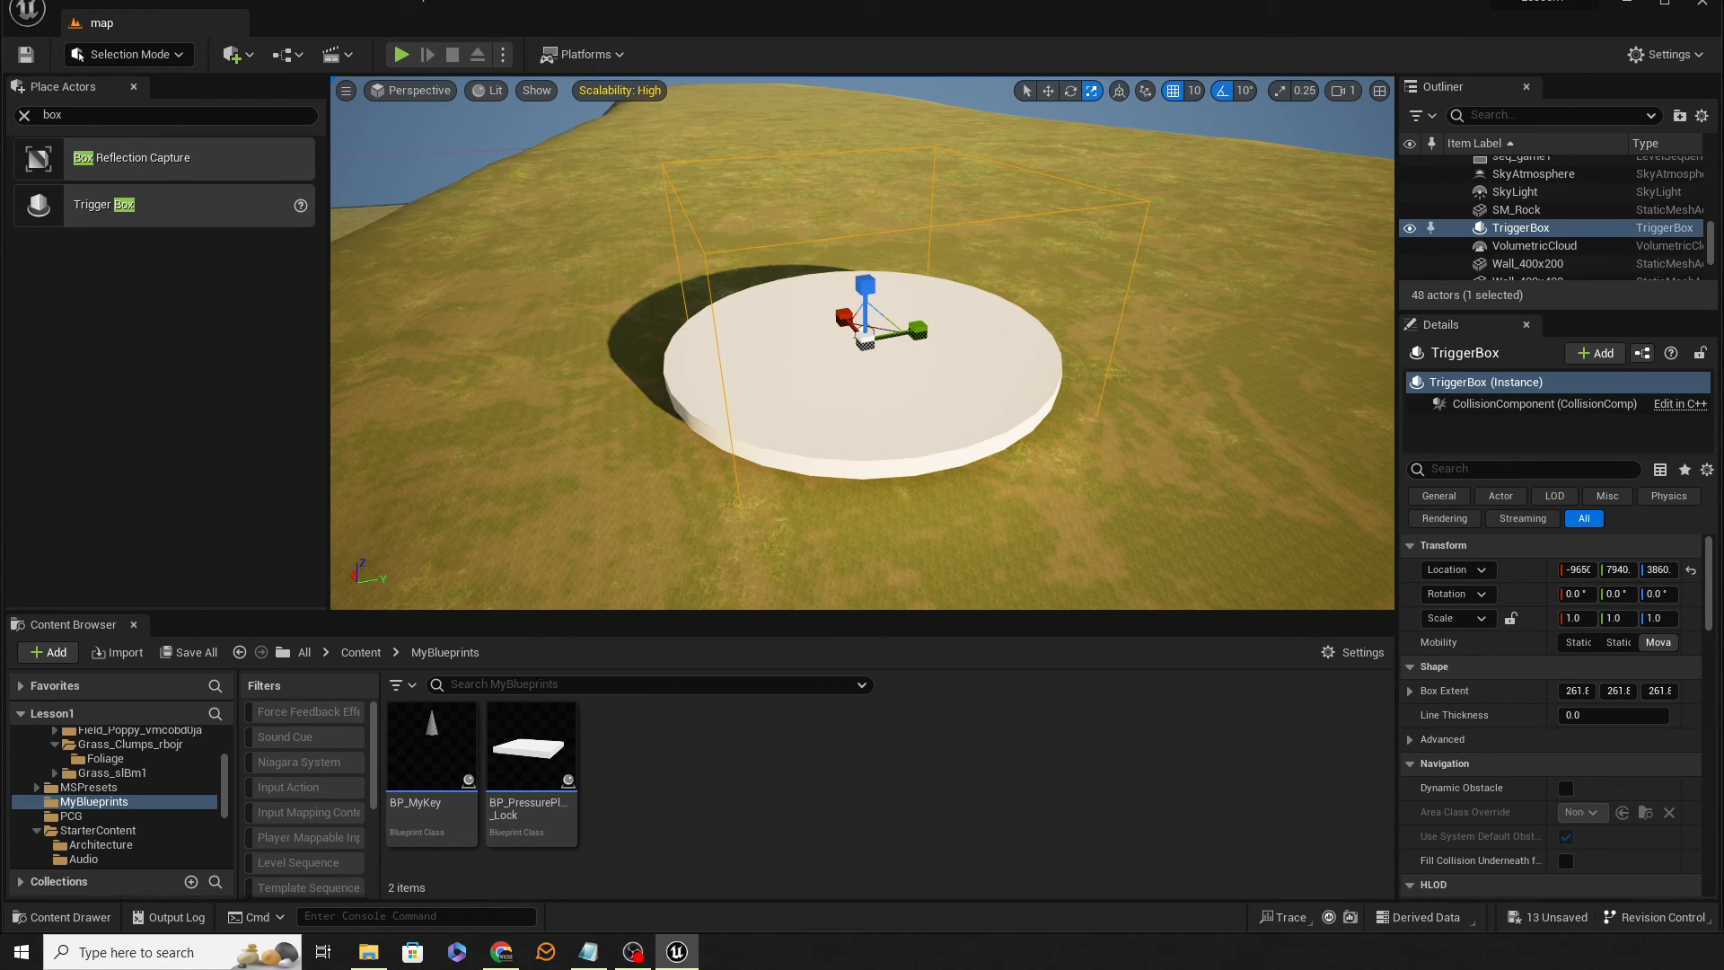
pyautogui.click(25, 116)
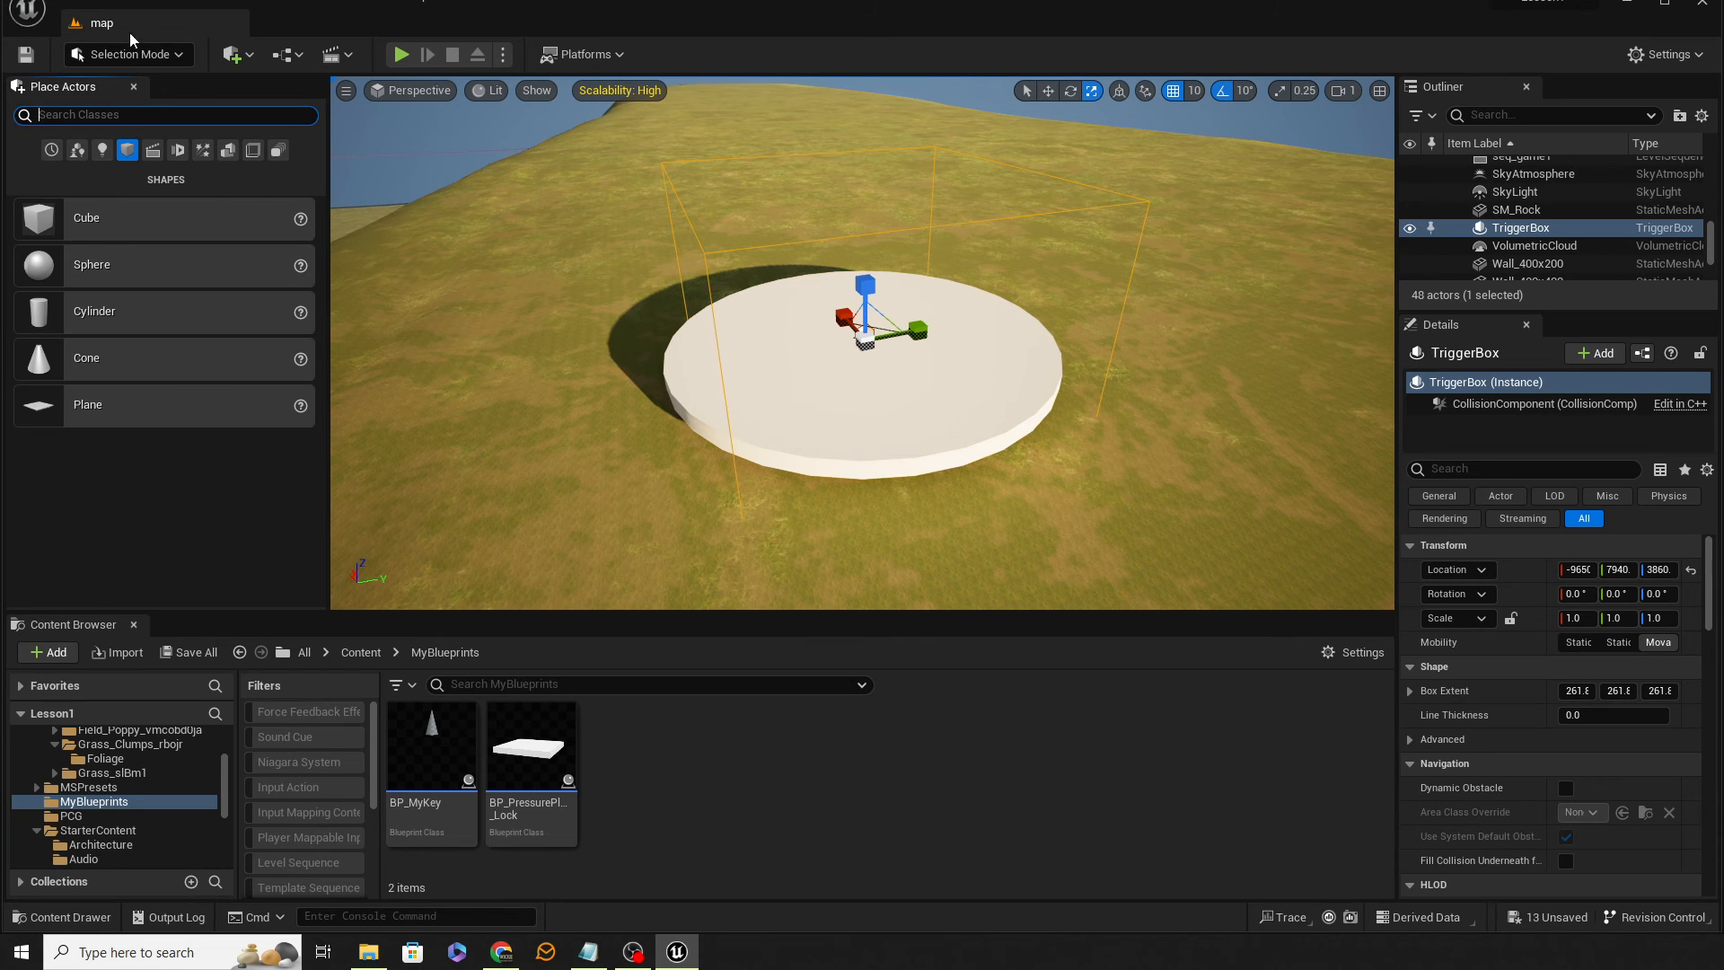
# Open the Level Blueprint and delete the default Event BeginPlay and Event Tick nodes
pyautogui.click(296, 55)
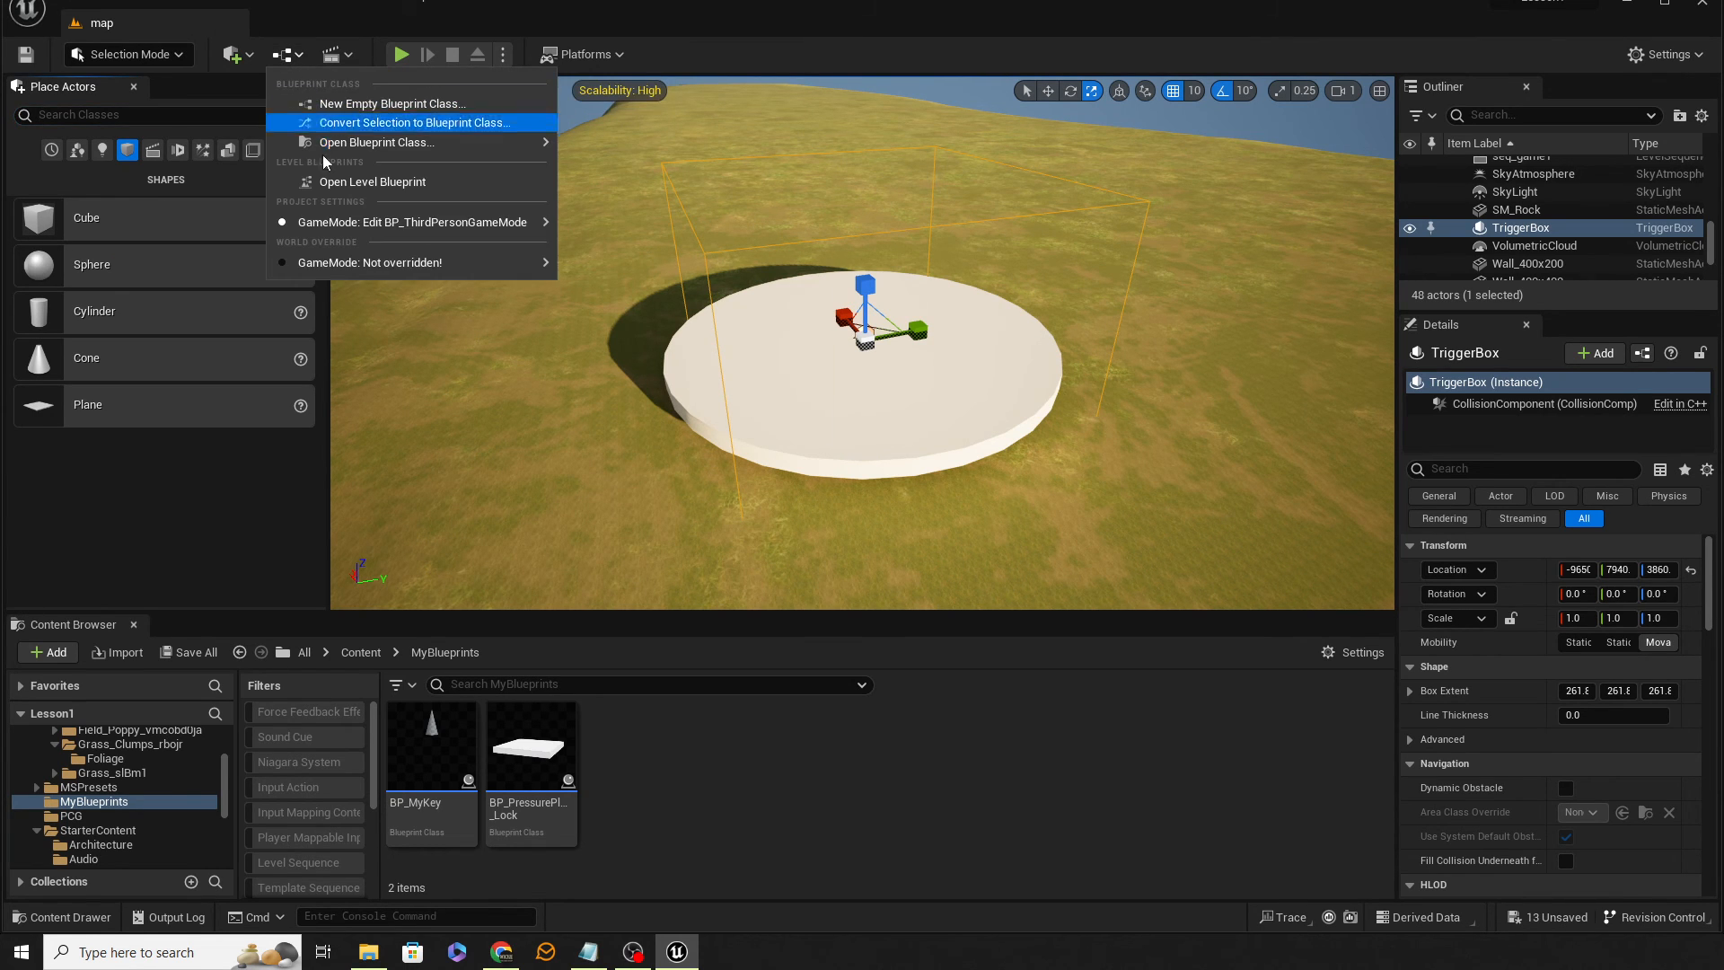
pyautogui.click(330, 183)
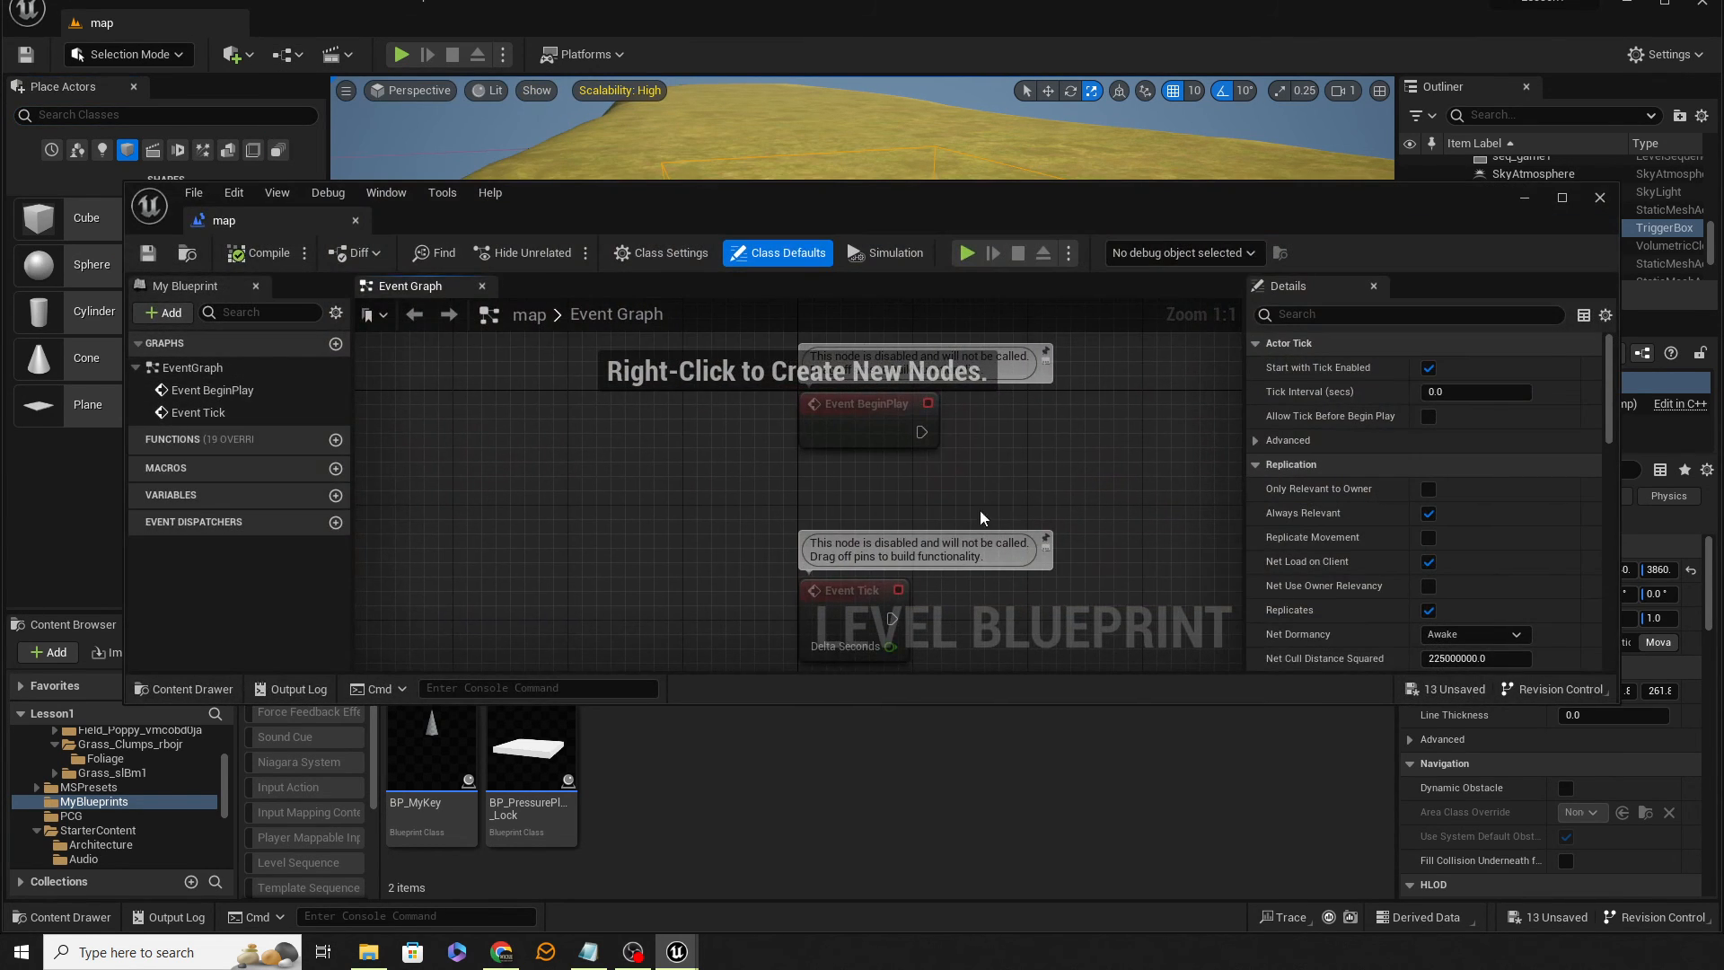
pyautogui.scroll(-5, 979, 510)
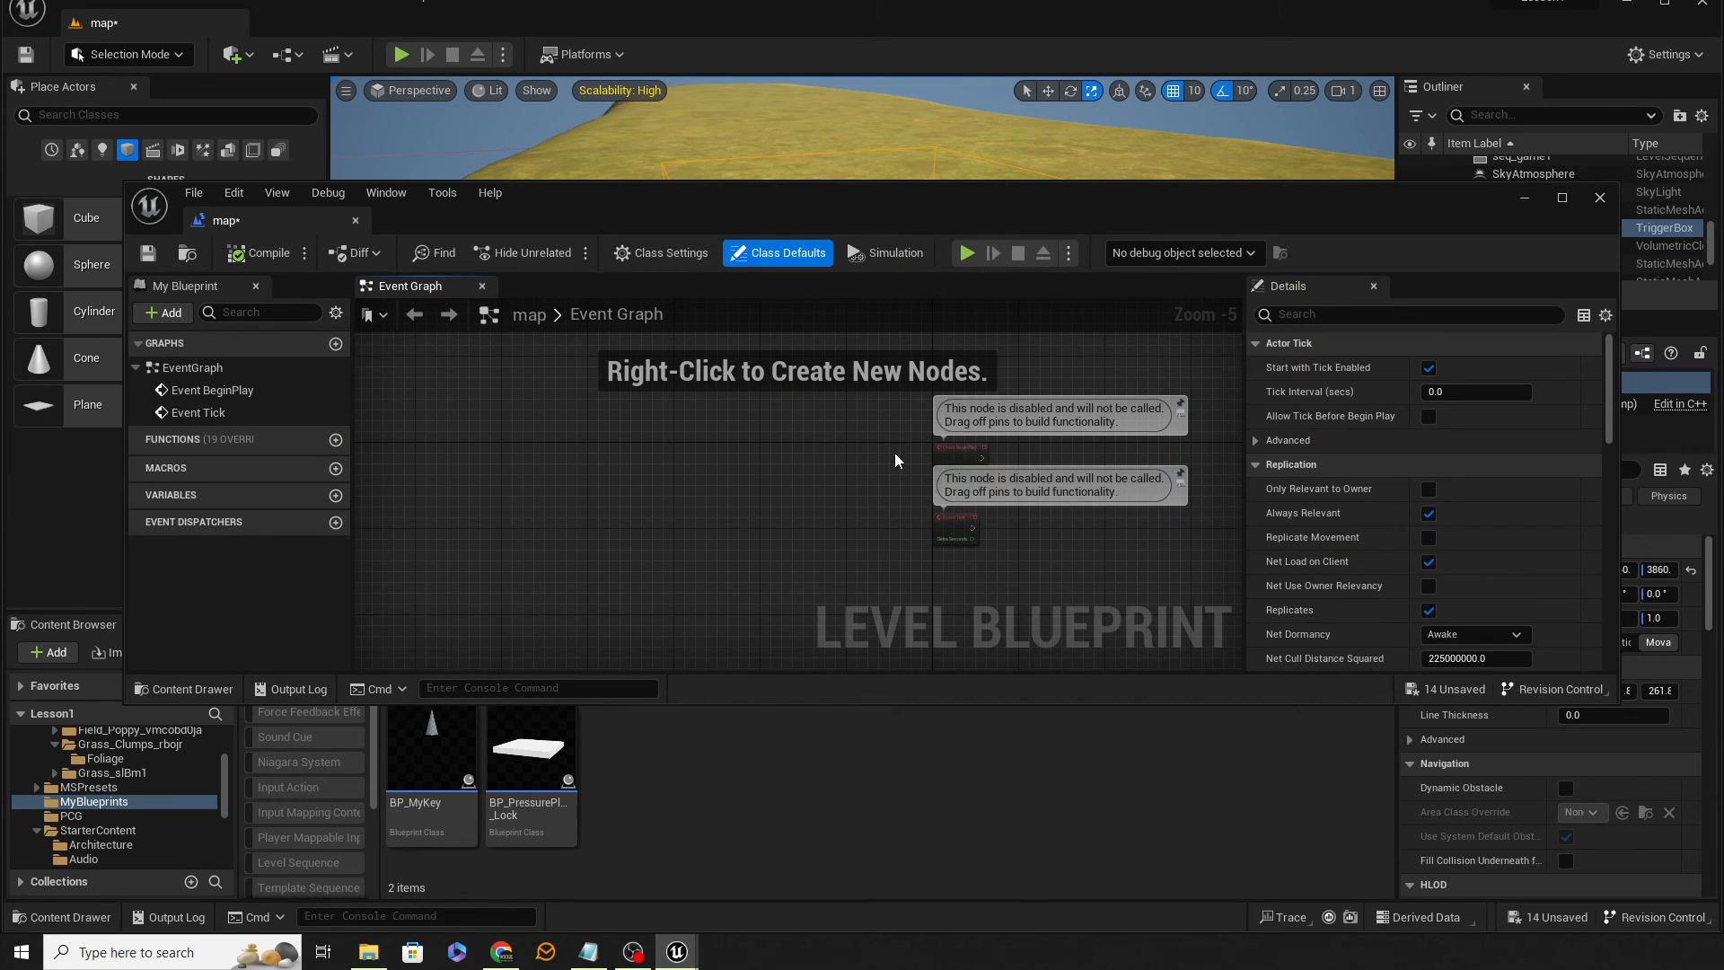
pyautogui.moveTo(895, 453); pyautogui.dragTo(1069, 568)
pyautogui.press('Delete')
pyautogui.scroll(2, 860, 472)
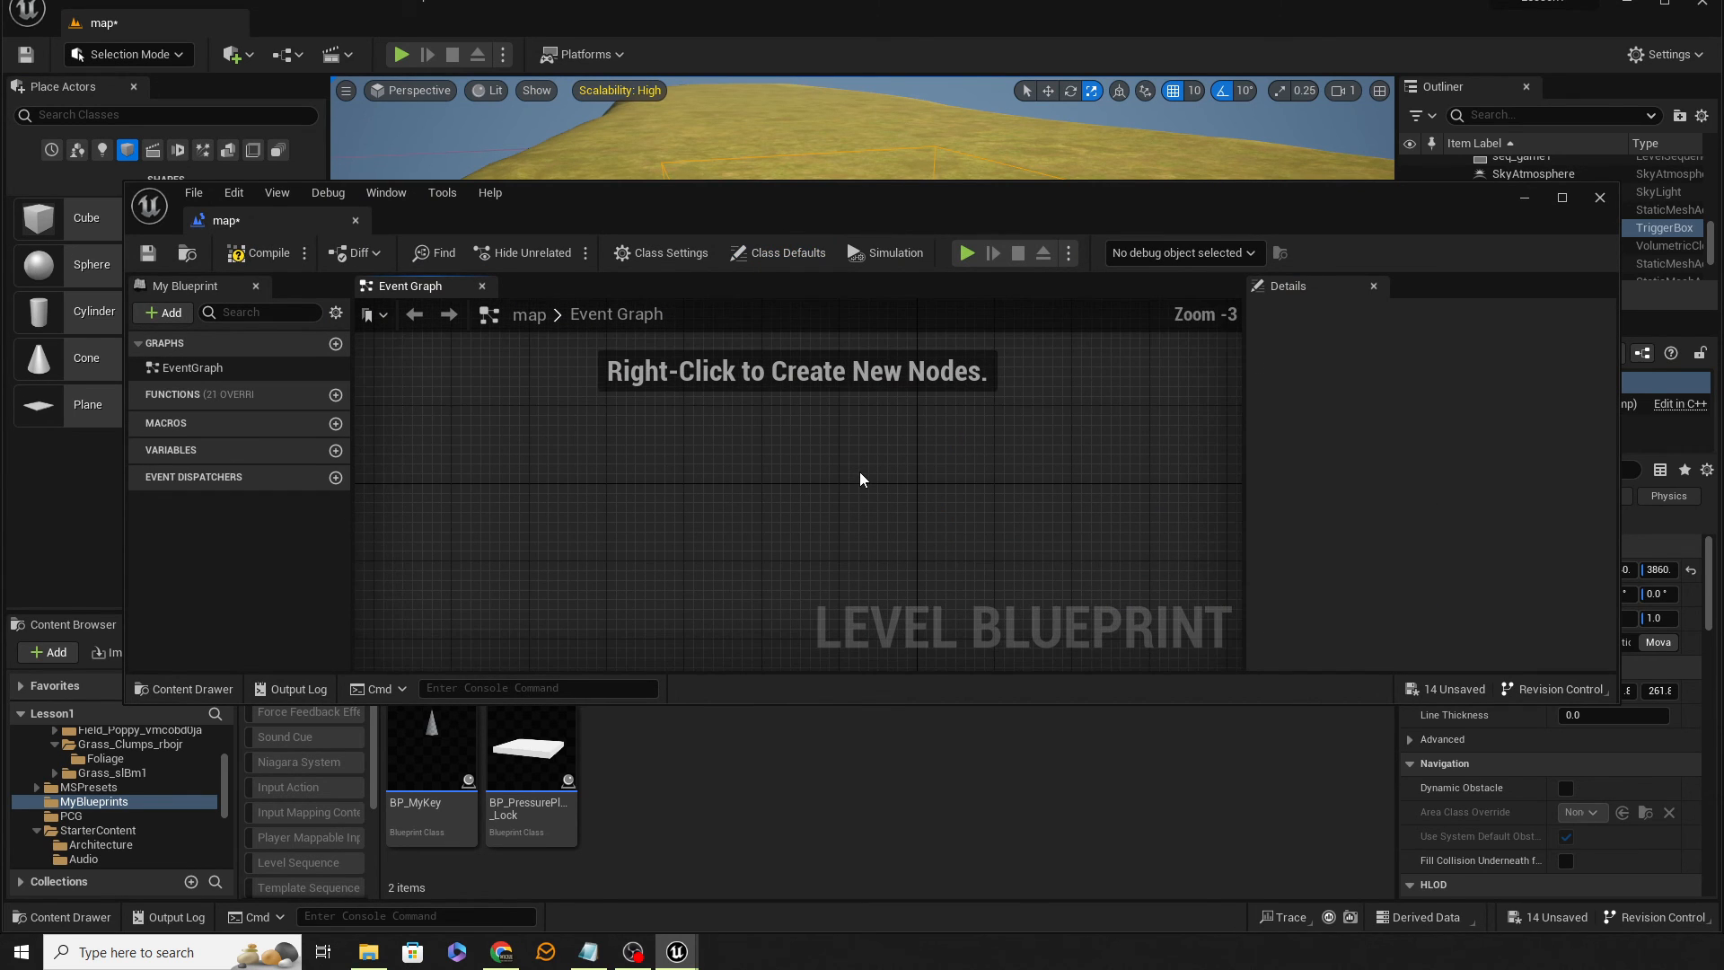
# Add an On Actor Begin Overlap event for the trigger box to the Event Graph, and compile and save the blueprint
pyautogui.rightClick(859, 471)
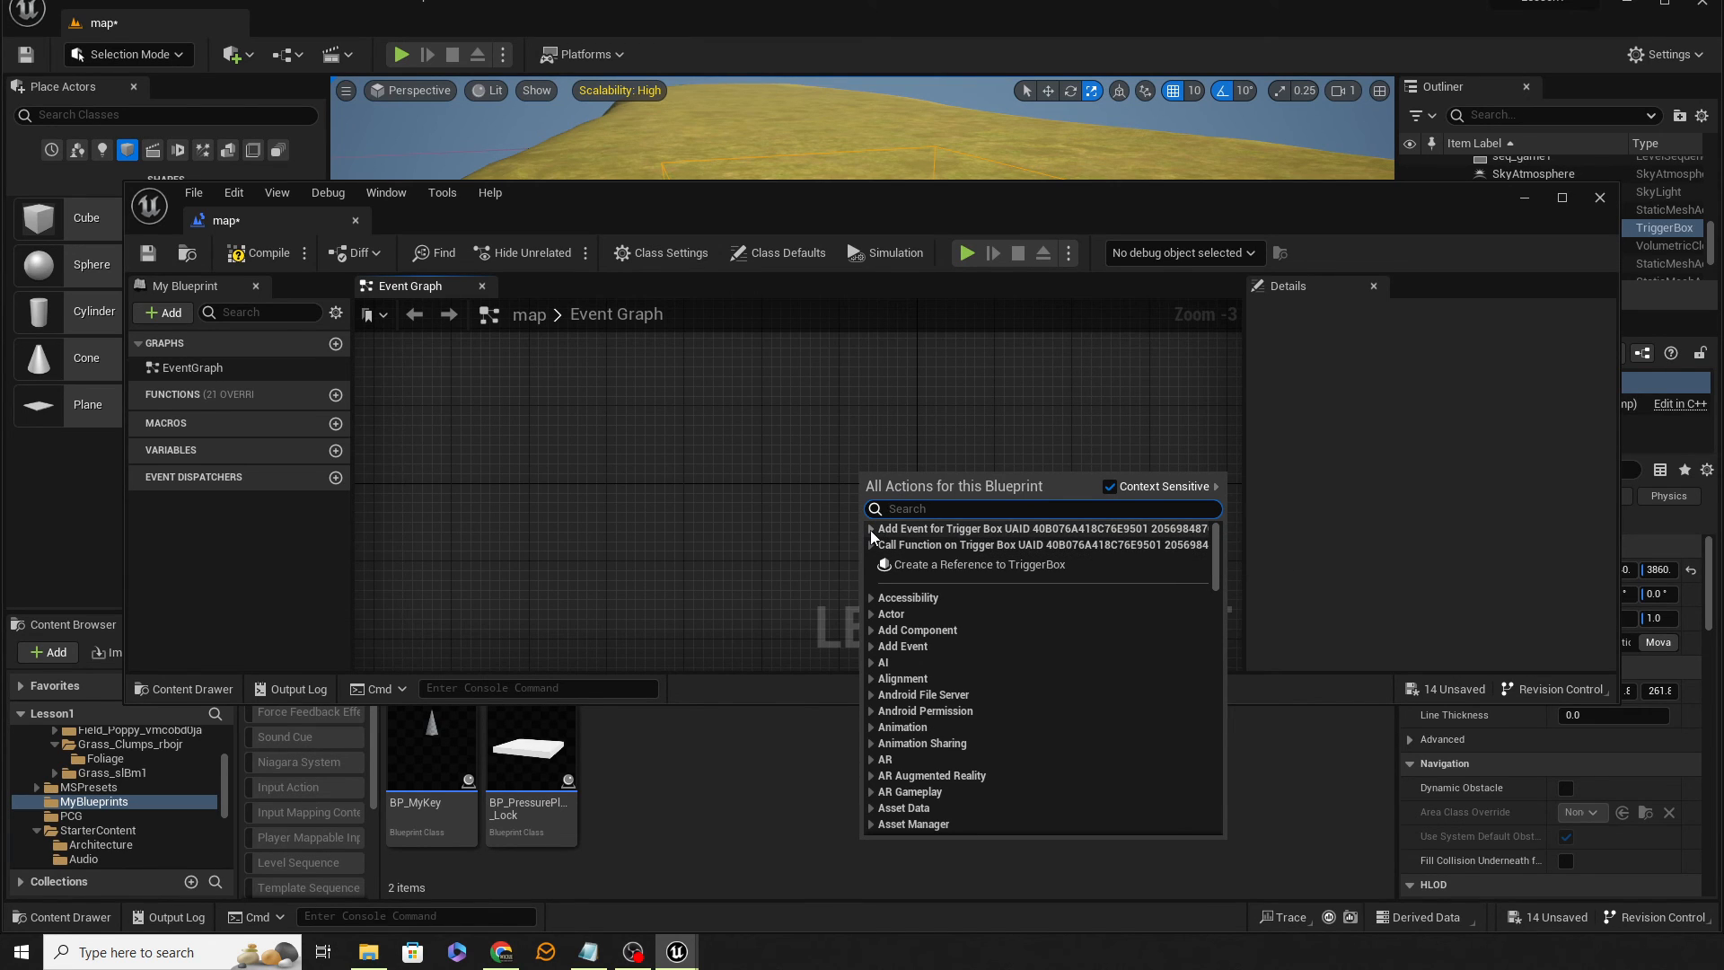
pyautogui.click(870, 530)
pyautogui.click(881, 545)
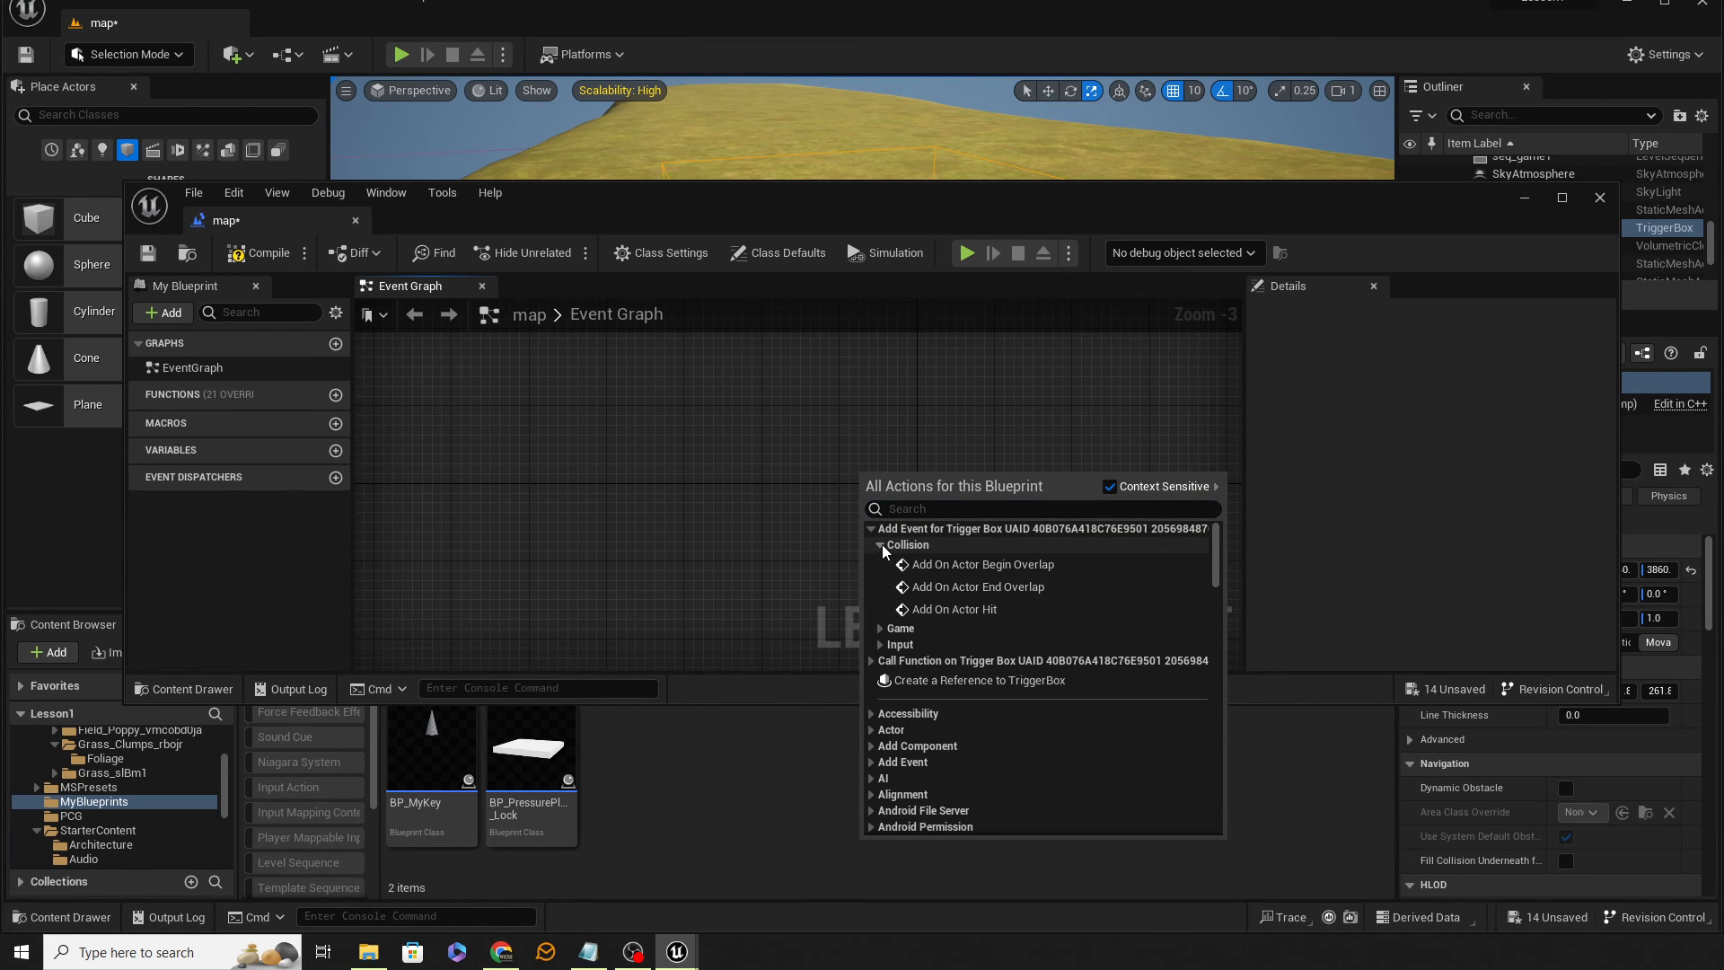
pyautogui.click(936, 564)
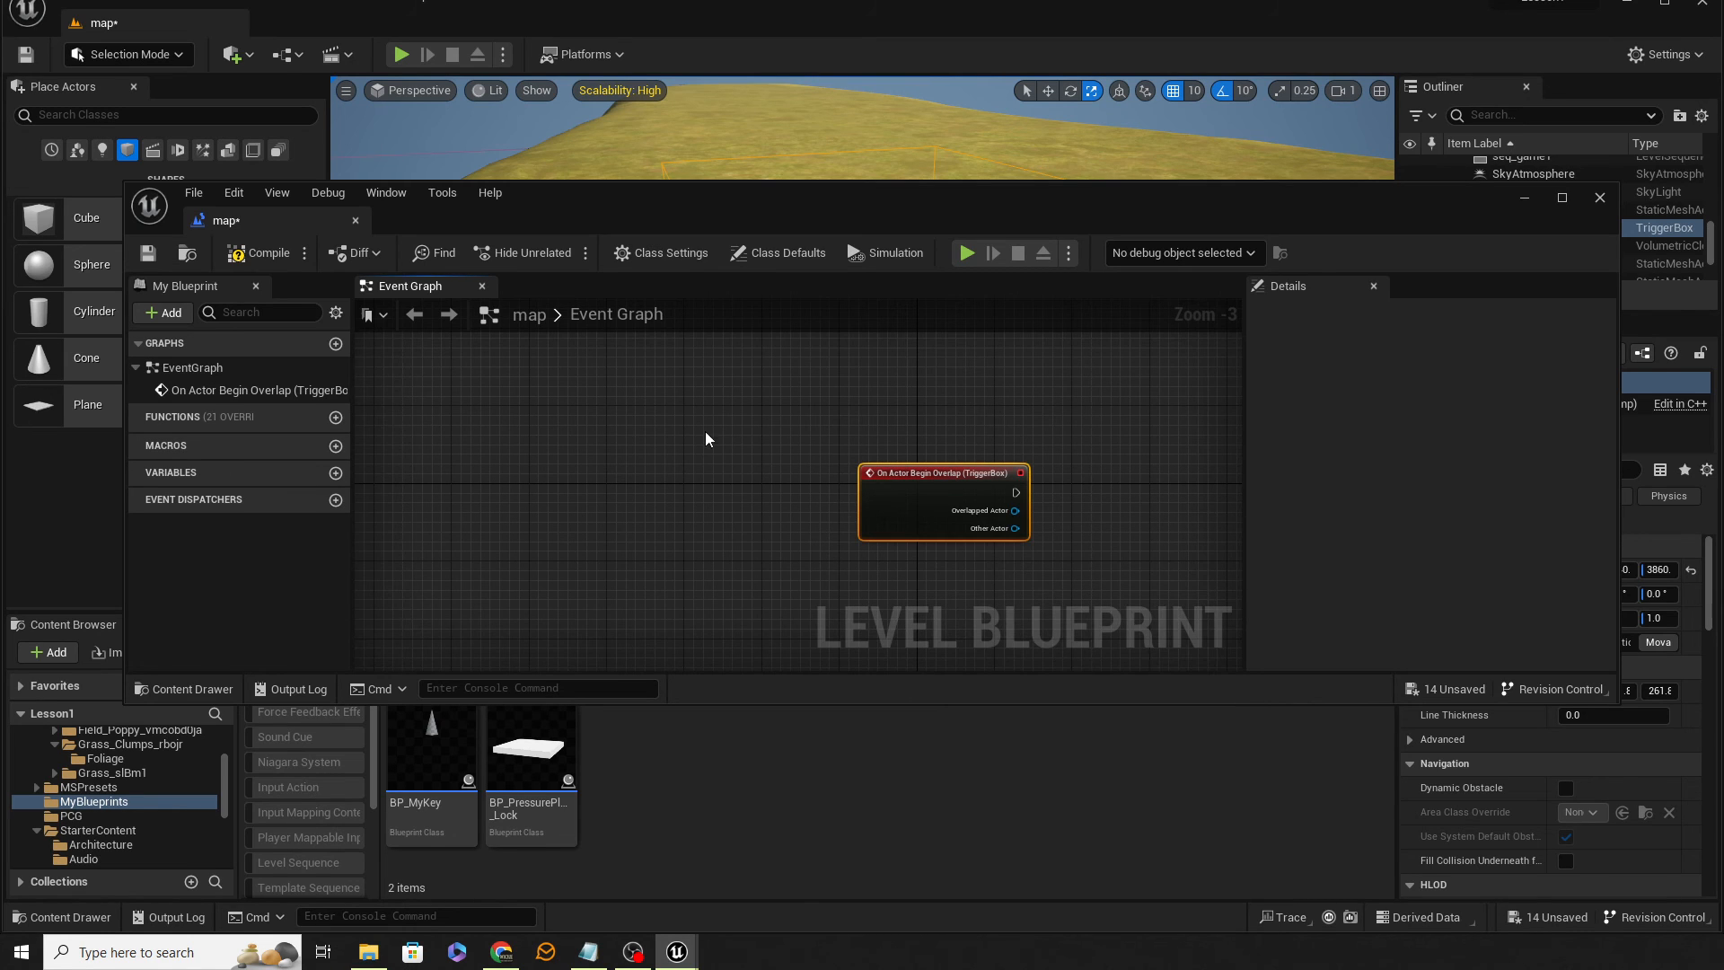
pyautogui.click(269, 259)
pyautogui.click(150, 254)
# Connect a Print String node reading "YOU WON!" to the overlap event's execution output, and save and close the Level Blueprint
pyautogui.moveTo(1121, 501); pyautogui.dragTo(935, 486, button='right')
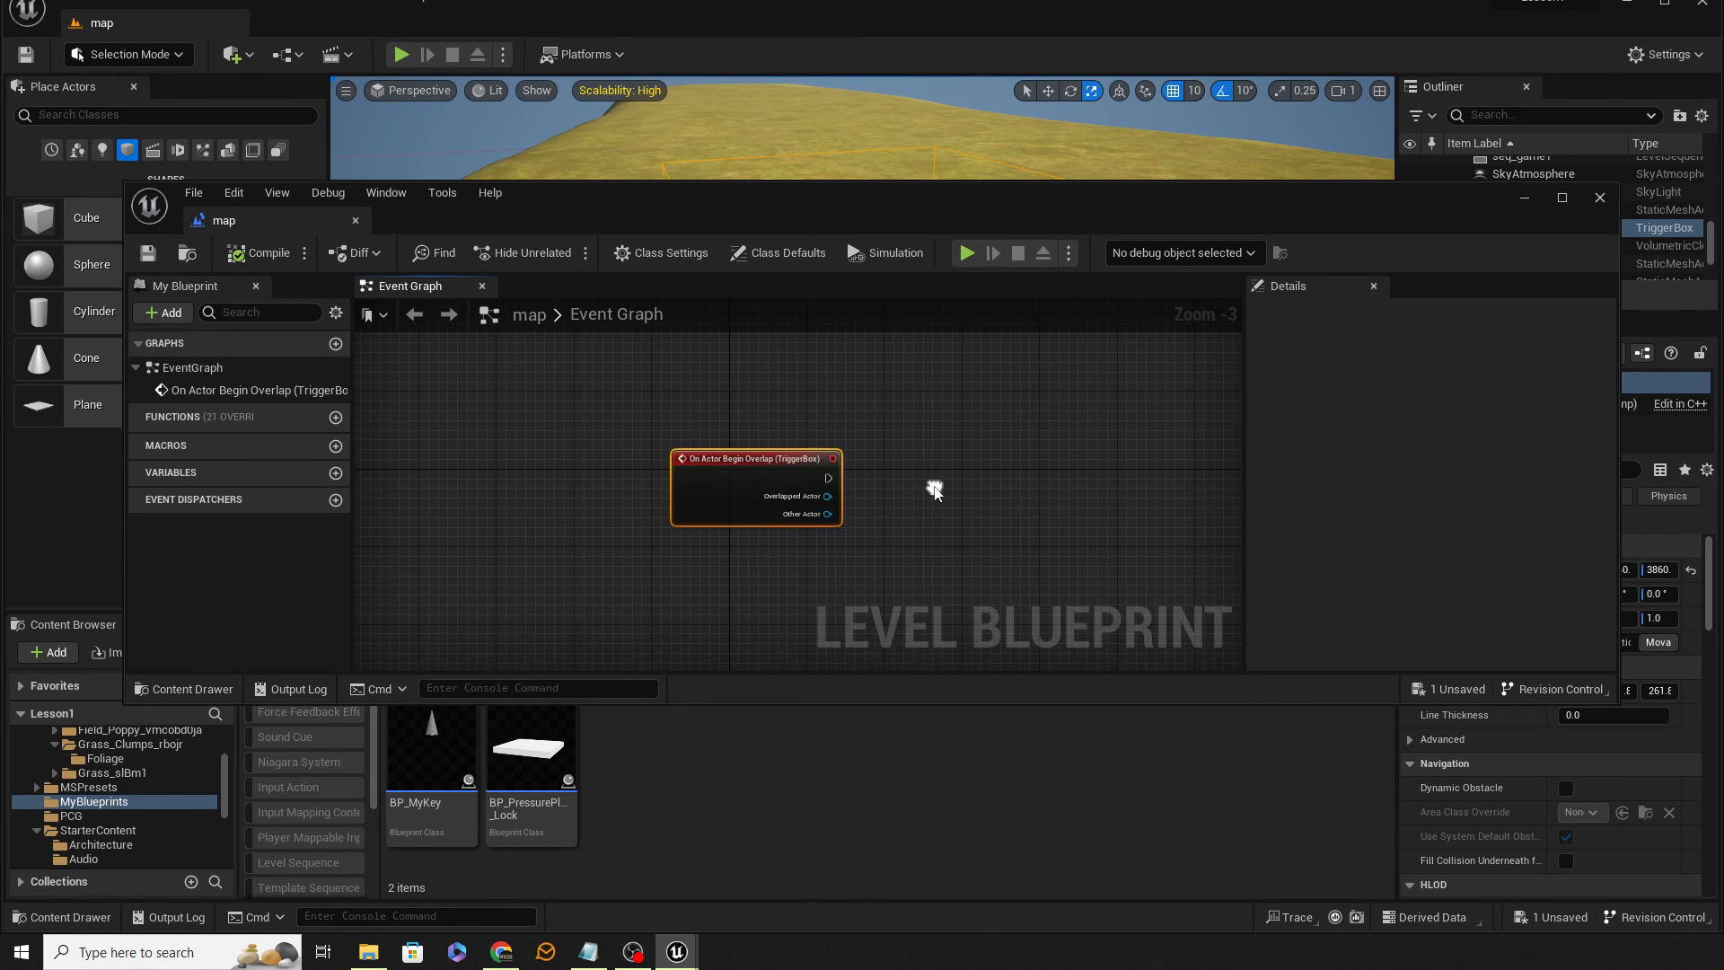
pyautogui.moveTo(828, 478); pyautogui.dragTo(989, 483)
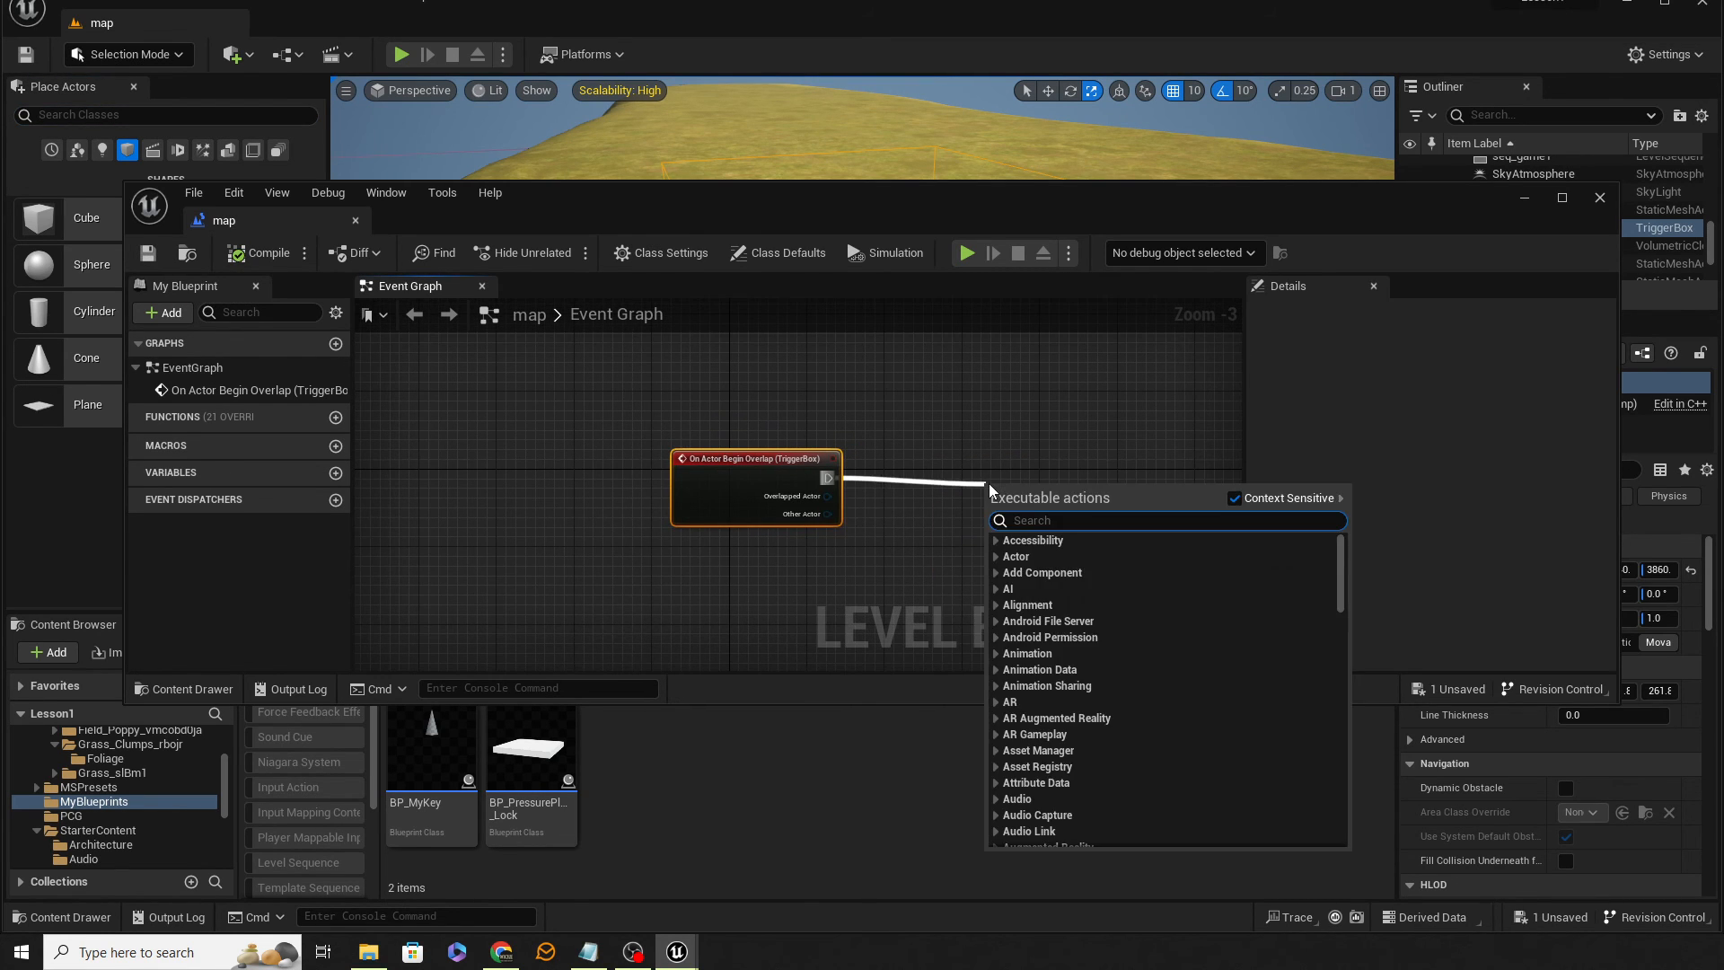
pyautogui.write('print')
pyautogui.press('Return')
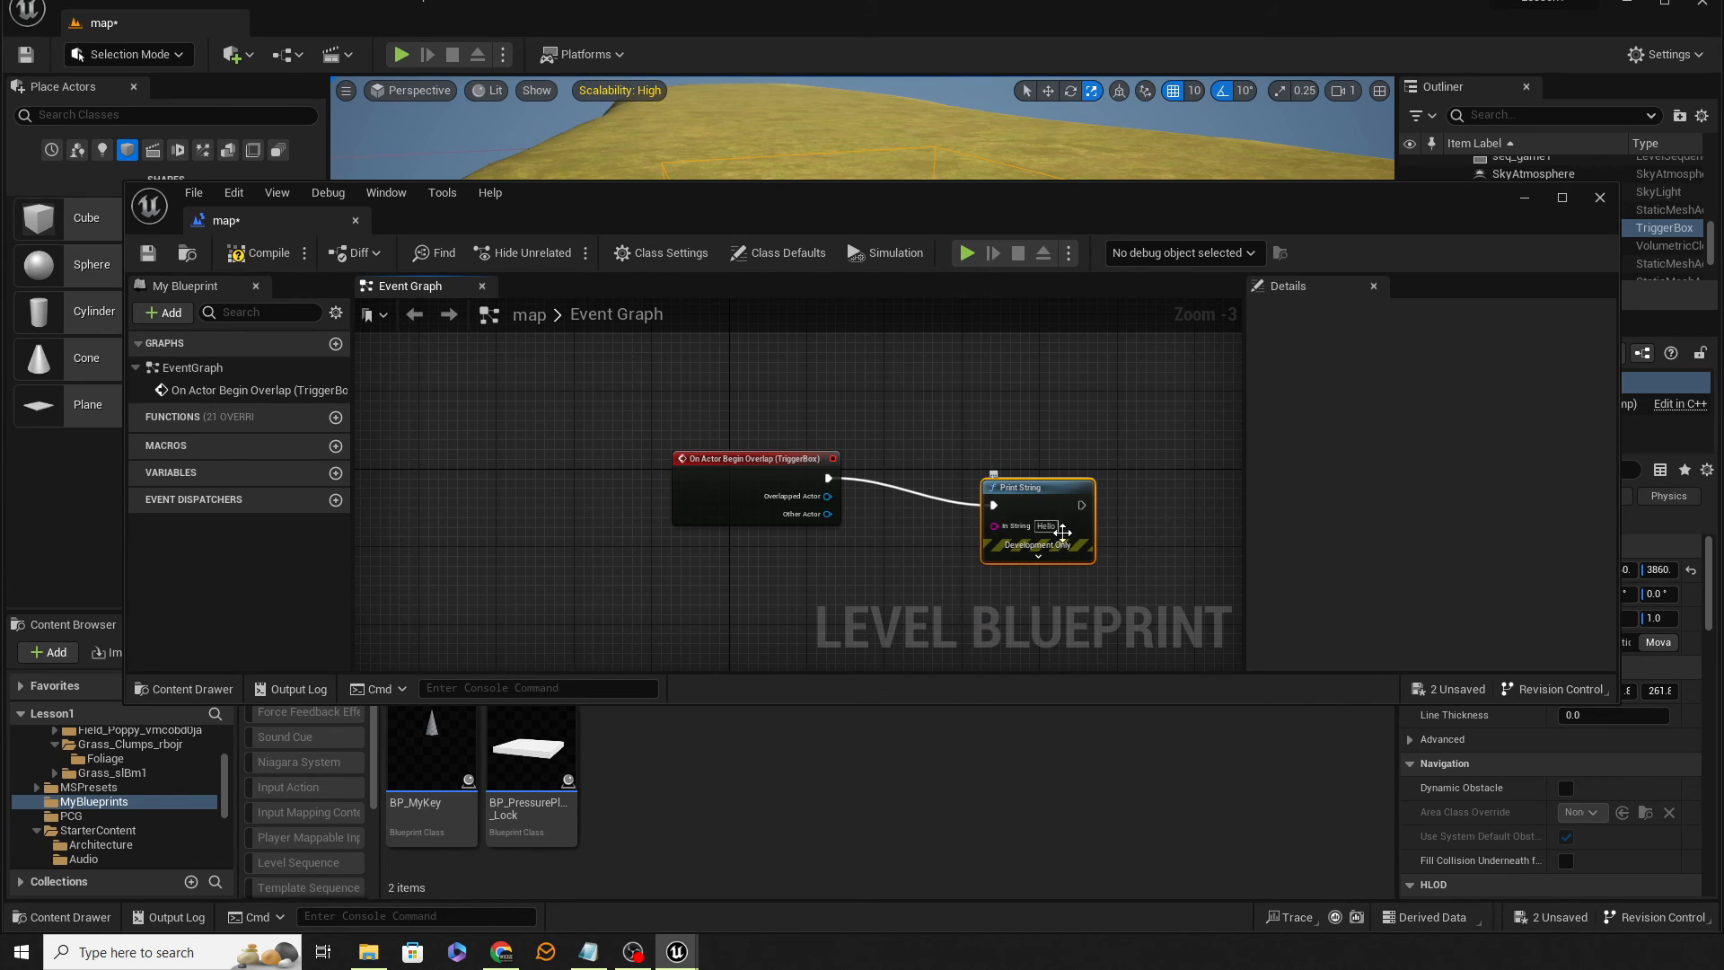
pyautogui.click(1044, 526)
pyautogui.write('YOU ')
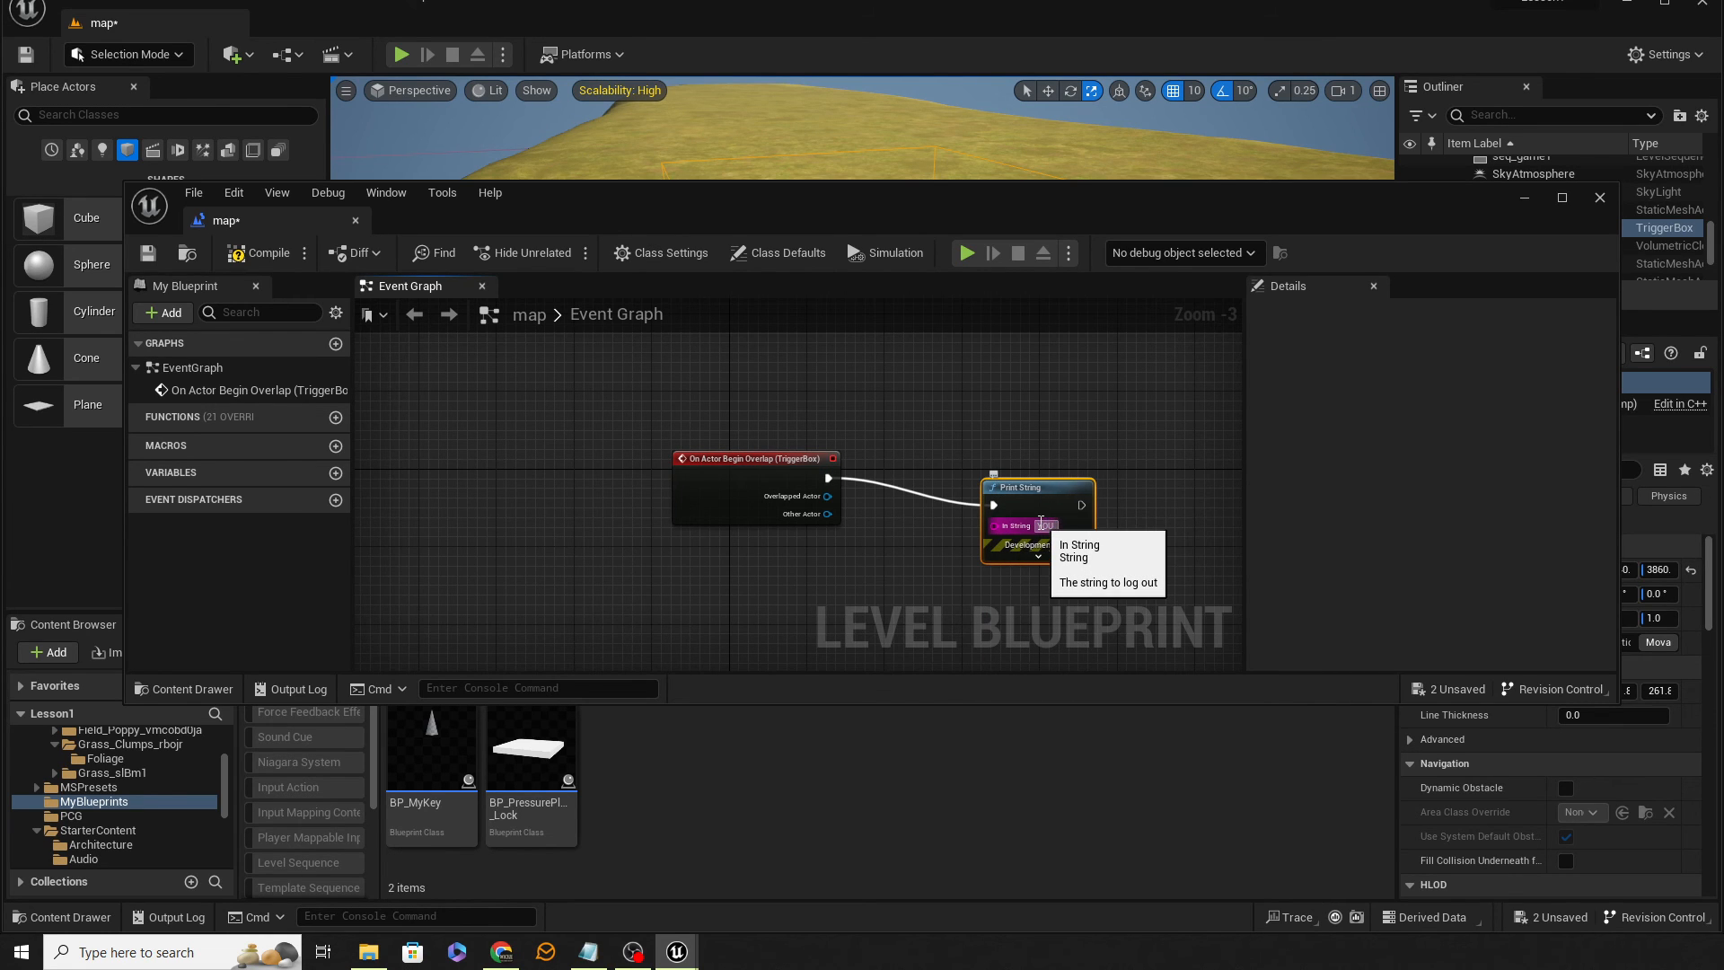
pyautogui.write('WON!')
pyautogui.press('Return')
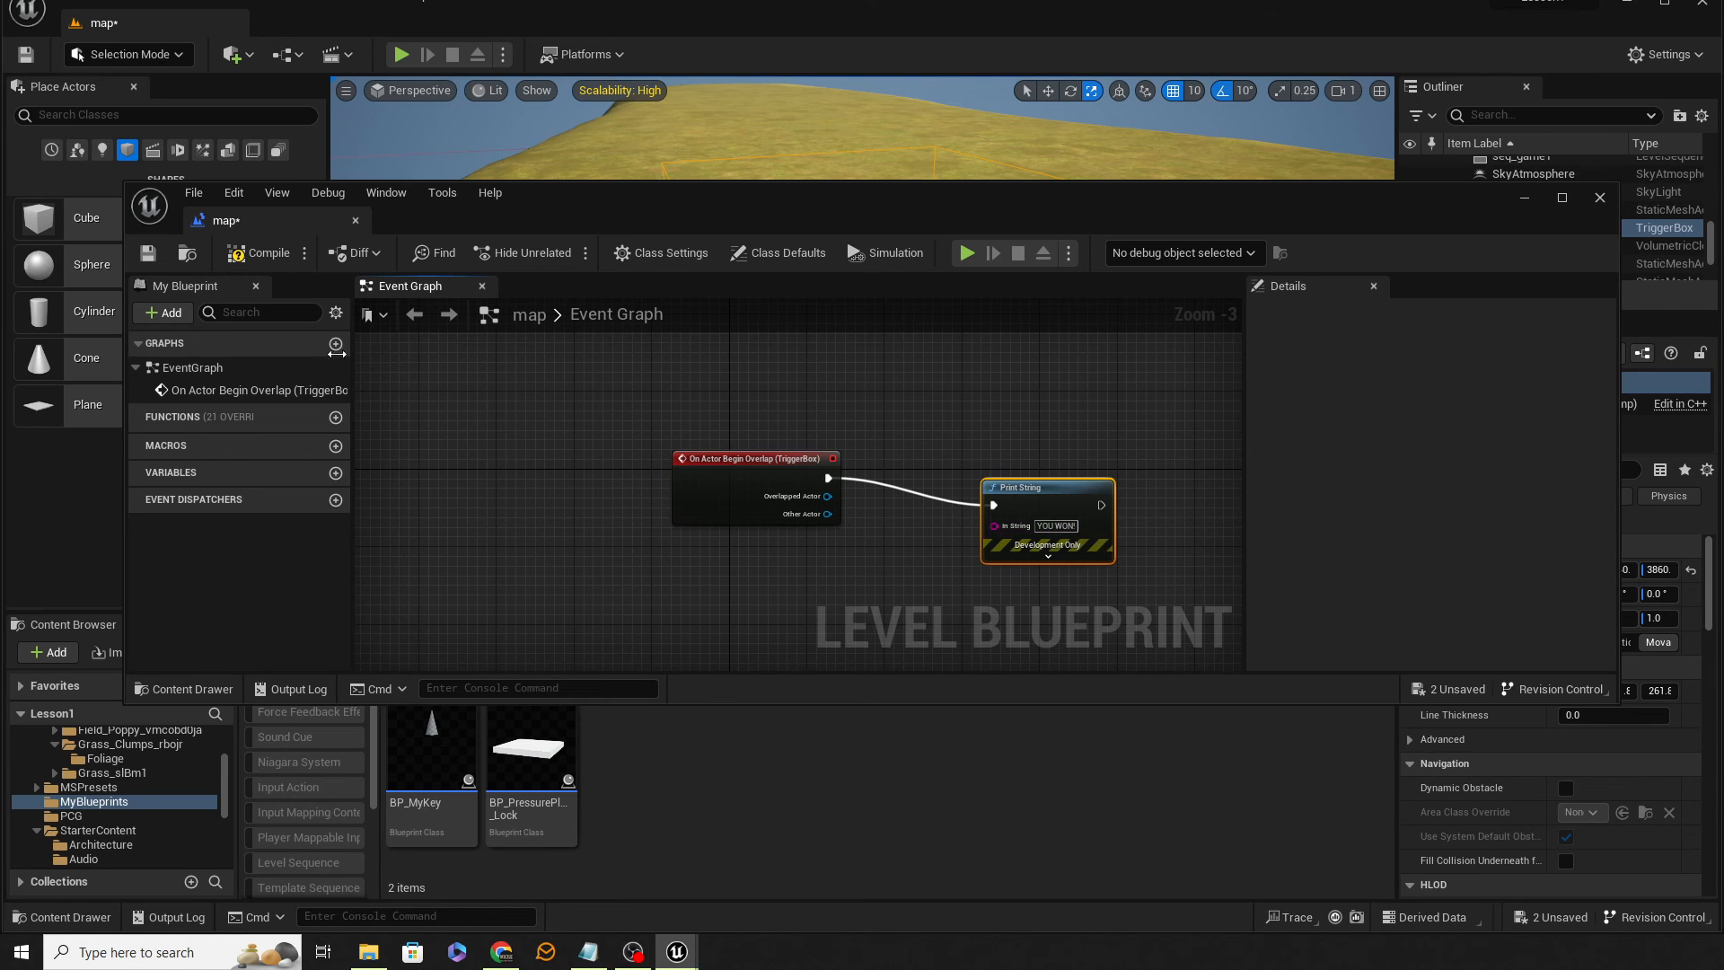
pyautogui.click(147, 255)
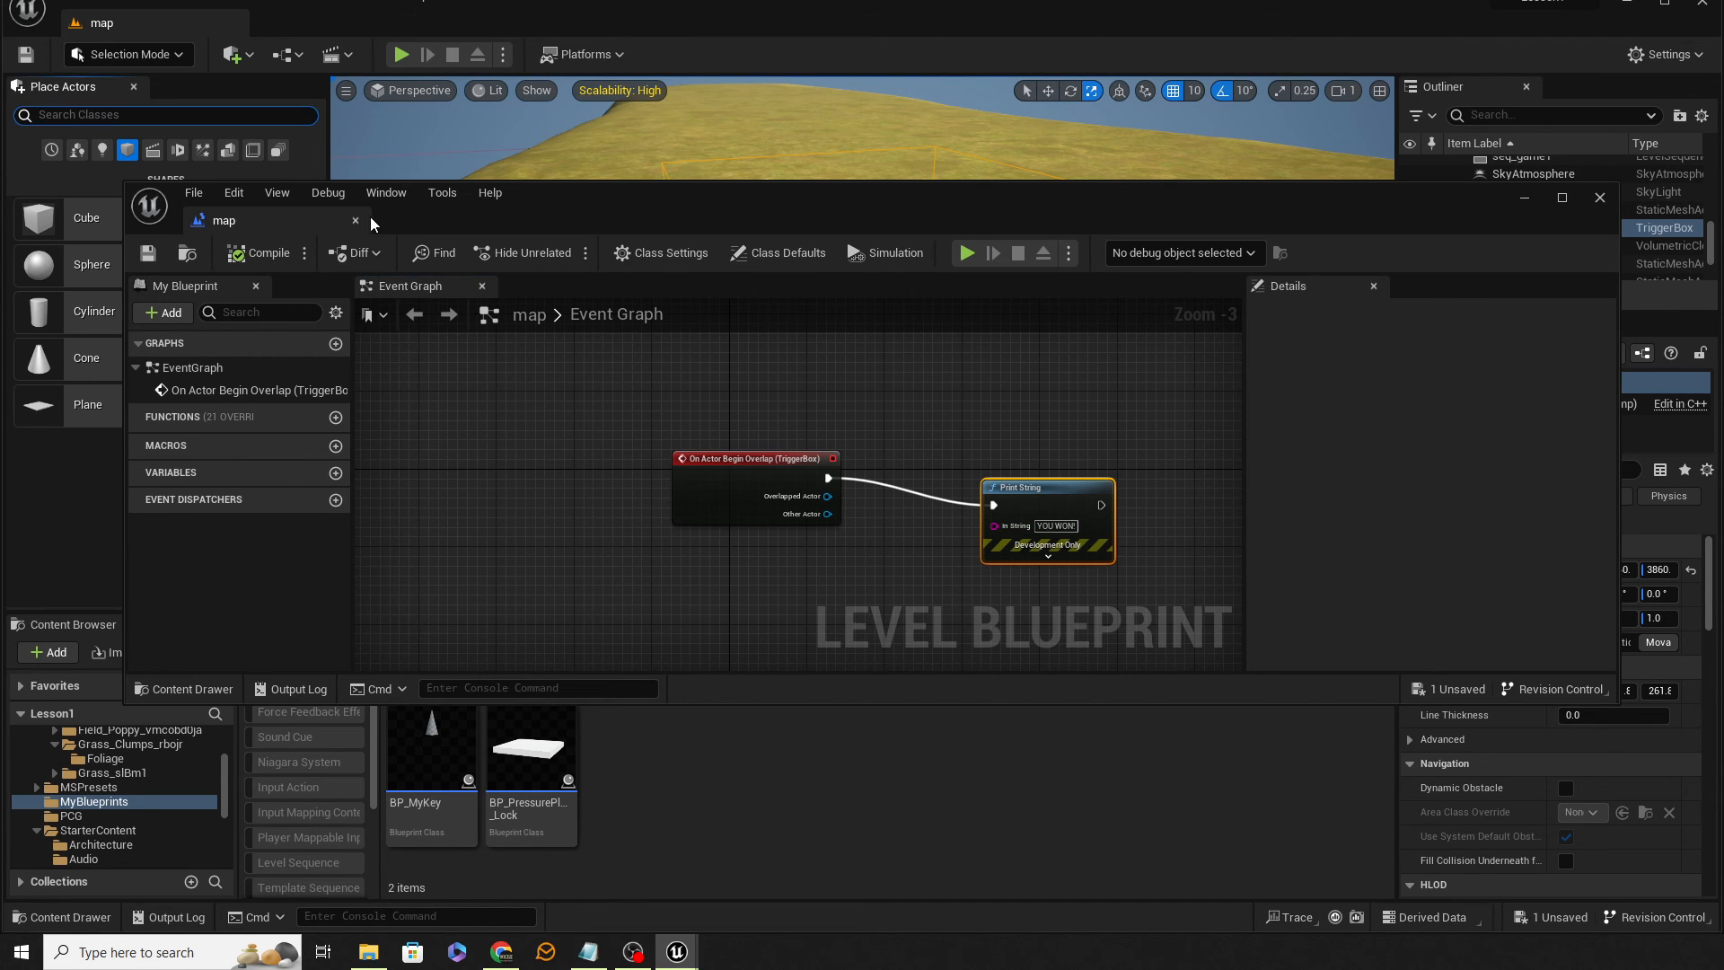
pyautogui.click(357, 221)
# Play the level, run the character from the starting disc towards the key, and stop the session
pyautogui.moveTo(619, 287); pyautogui.dragTo(422, 192, button='right')
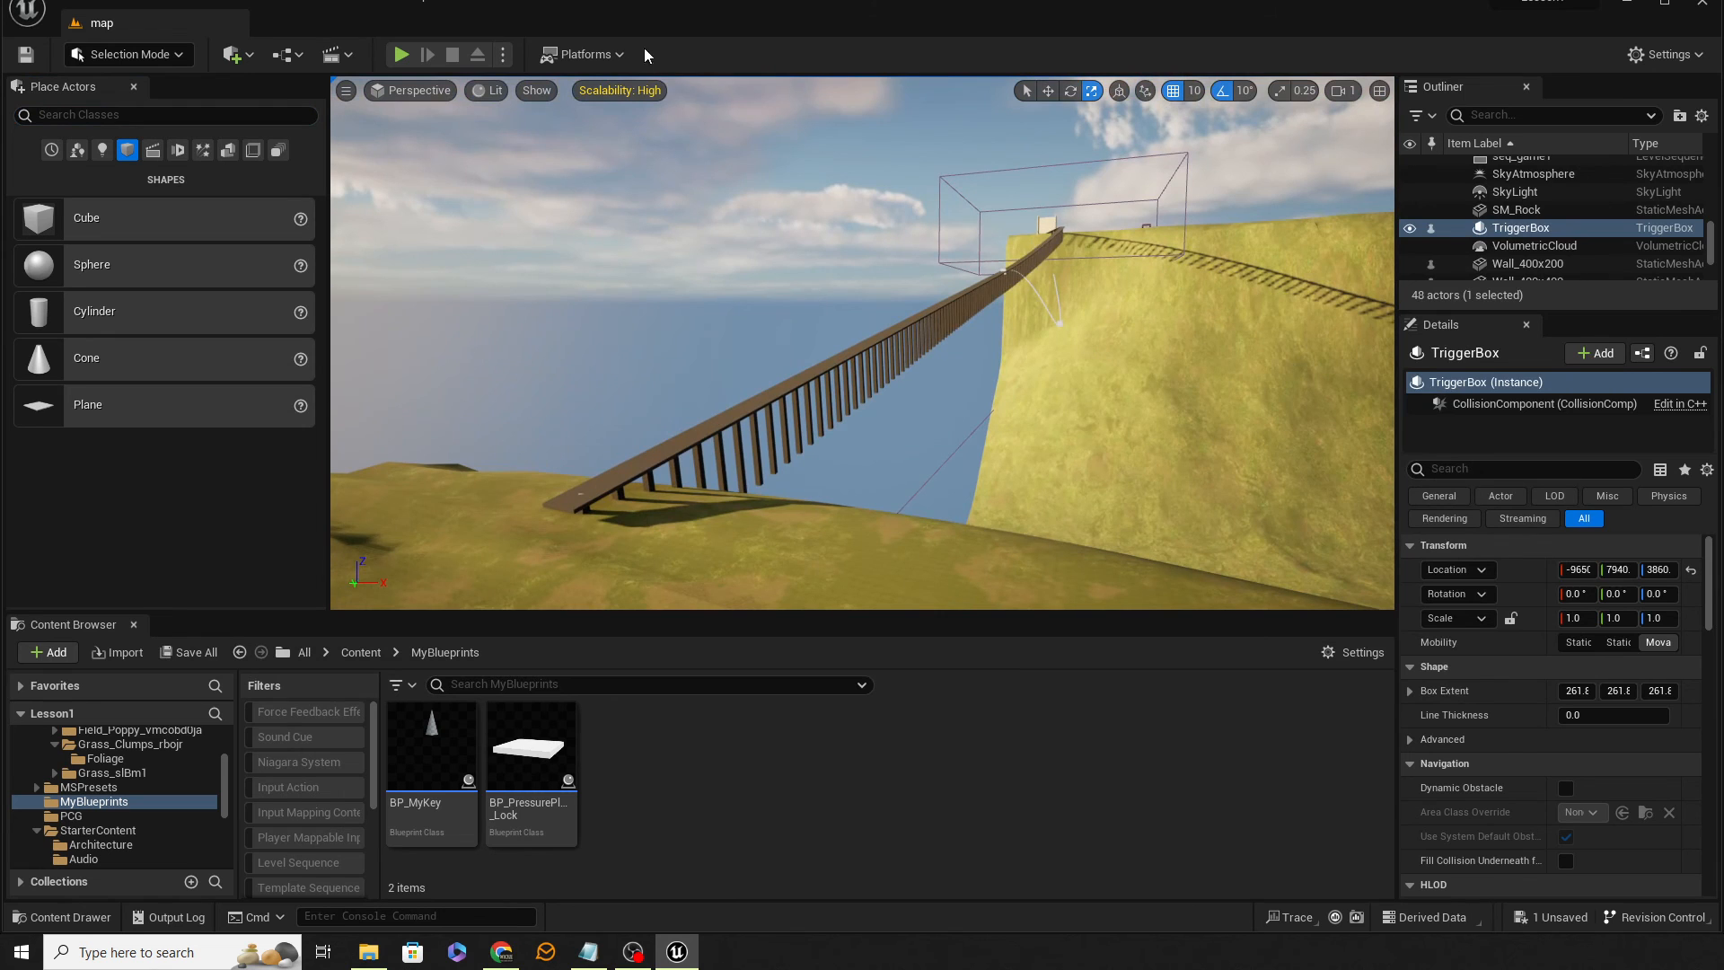
pyautogui.click(401, 54)
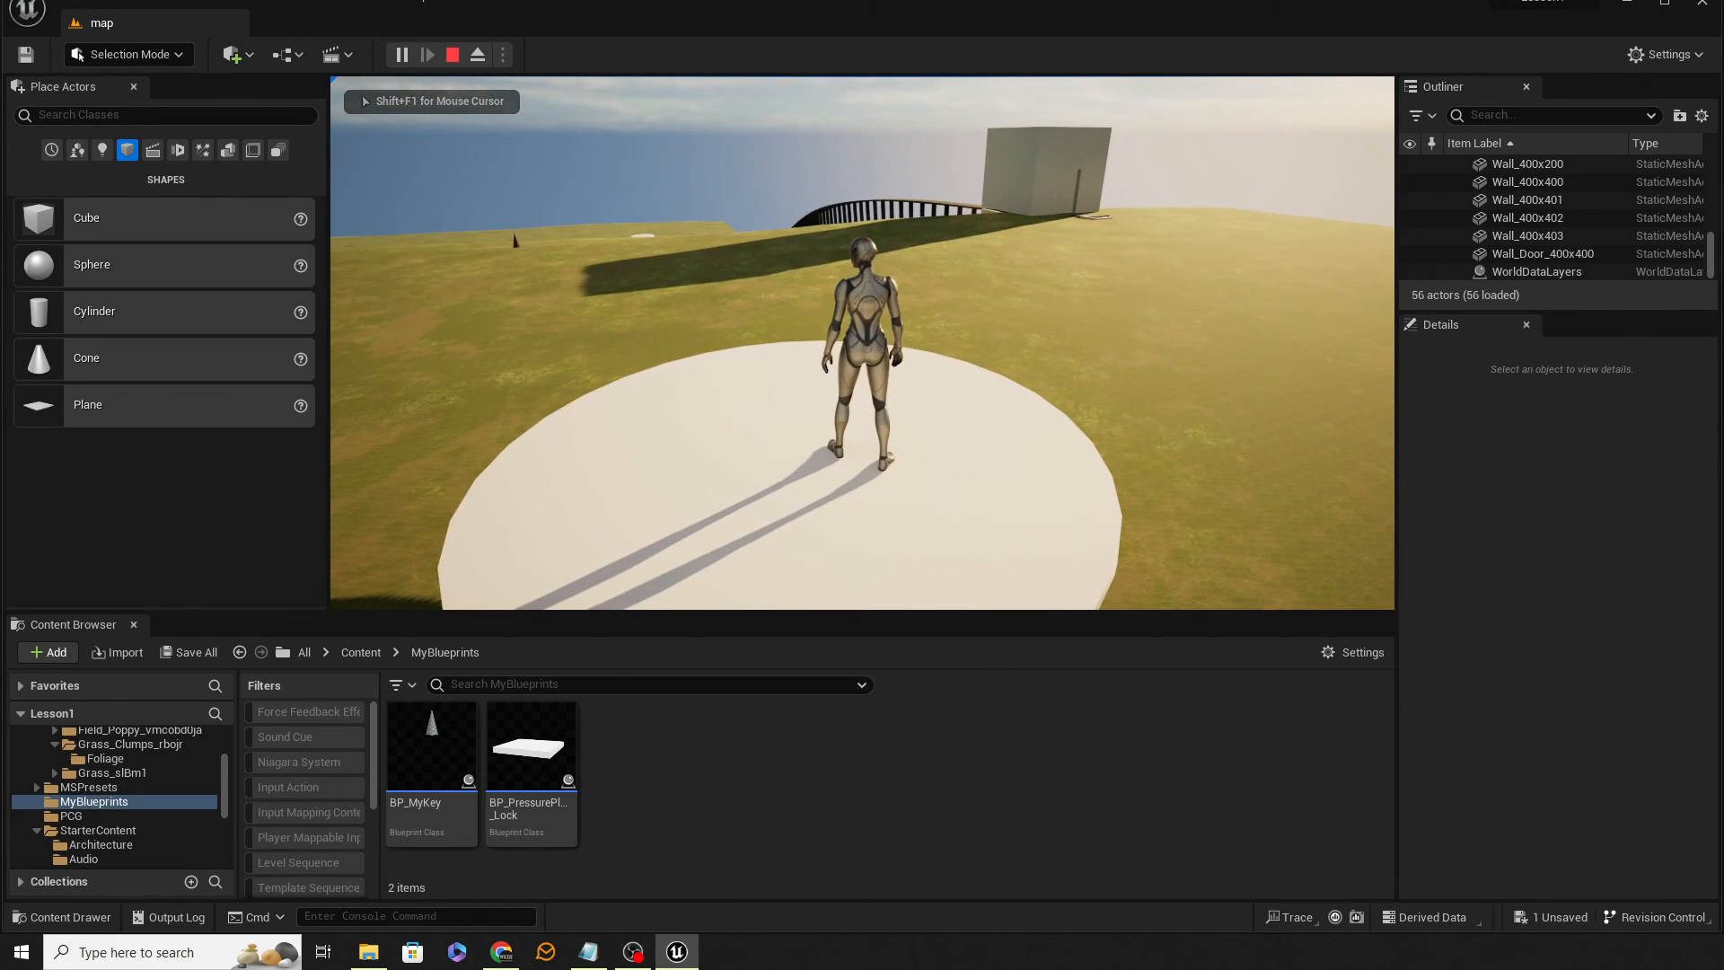
pyautogui.press('w')
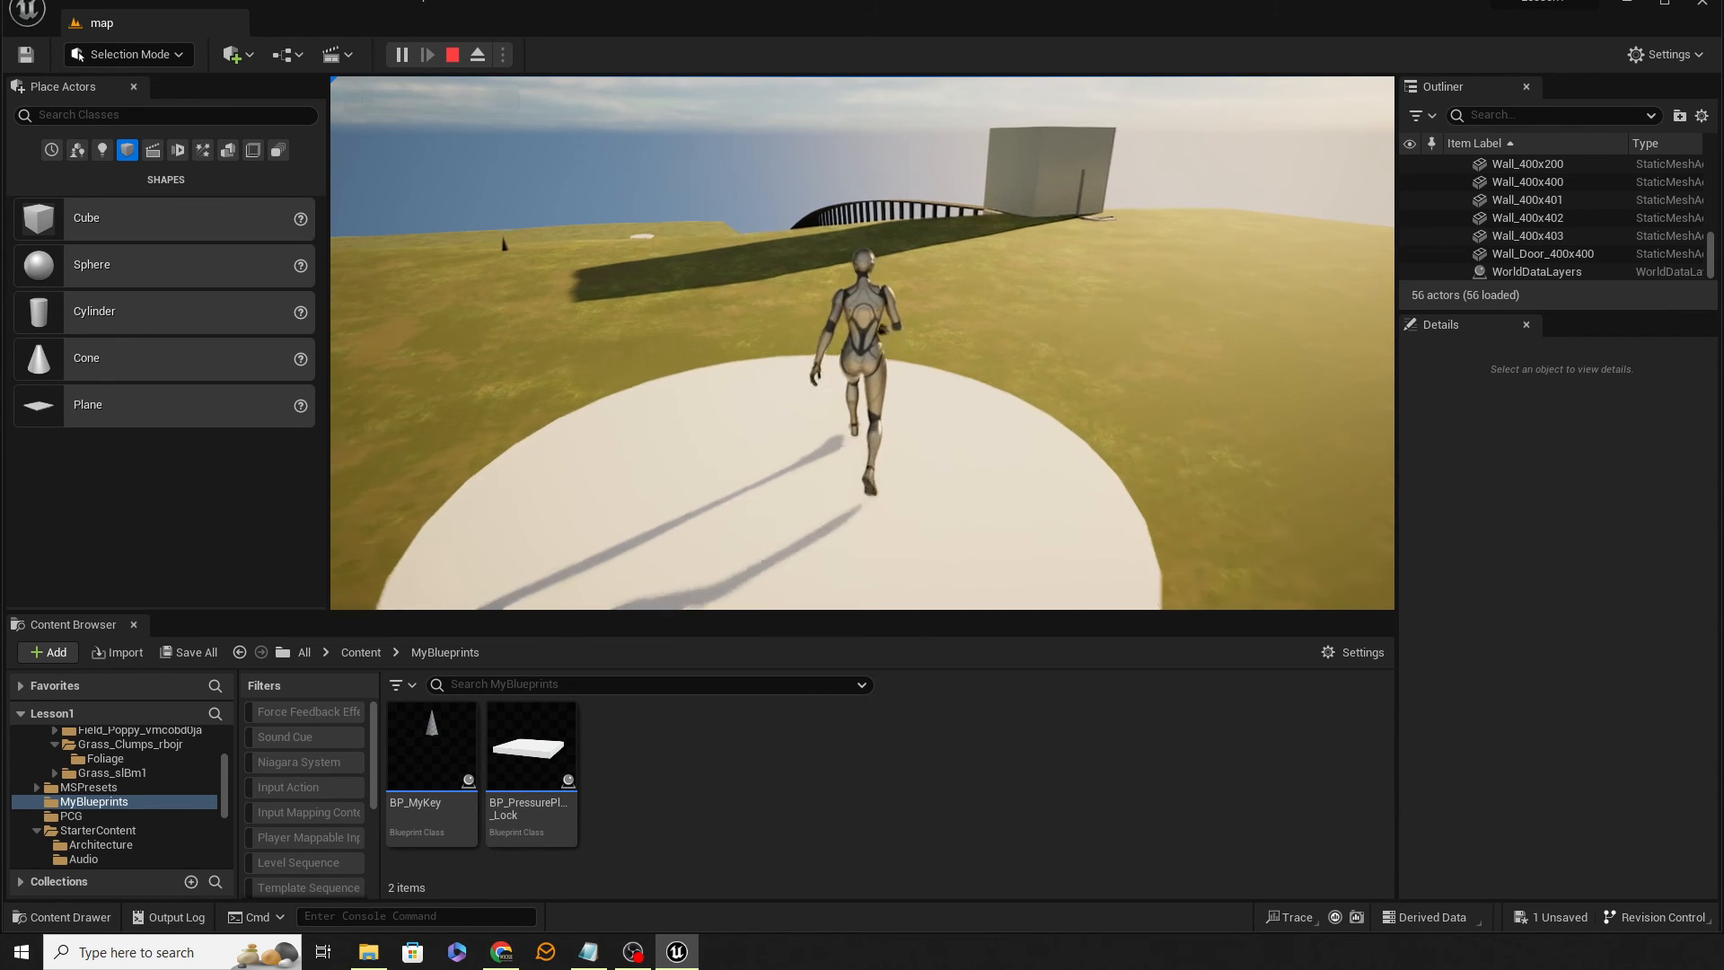
pyautogui.press('w')
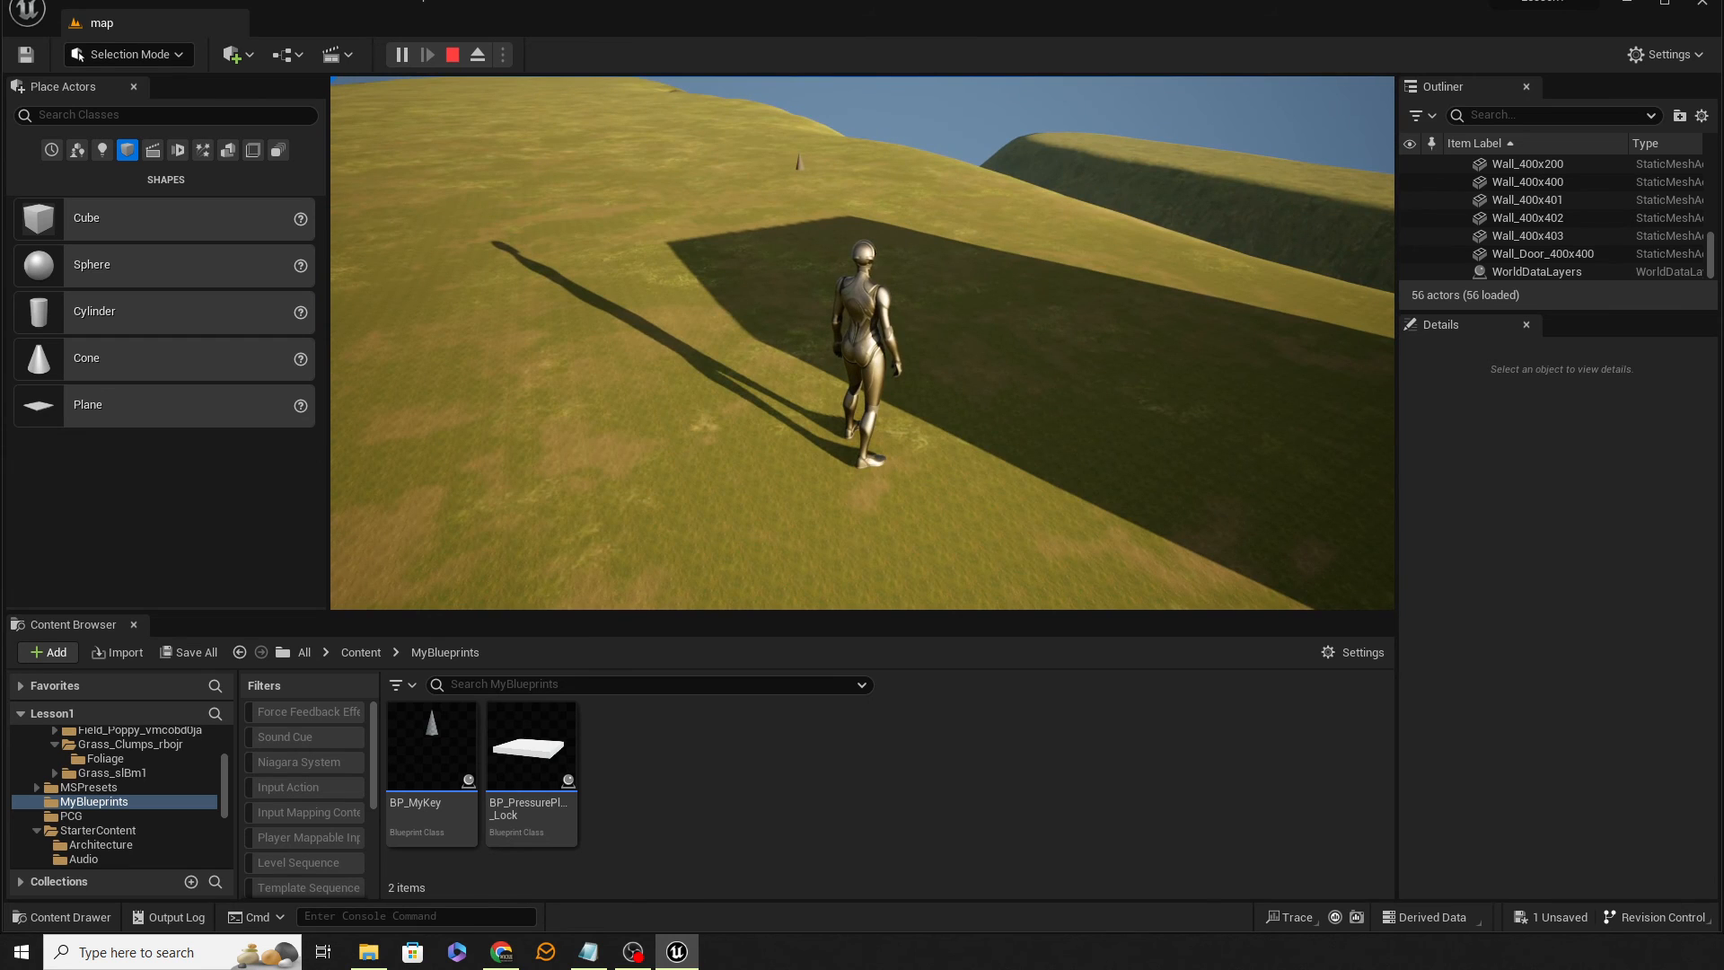
pyautogui.press('Escape')
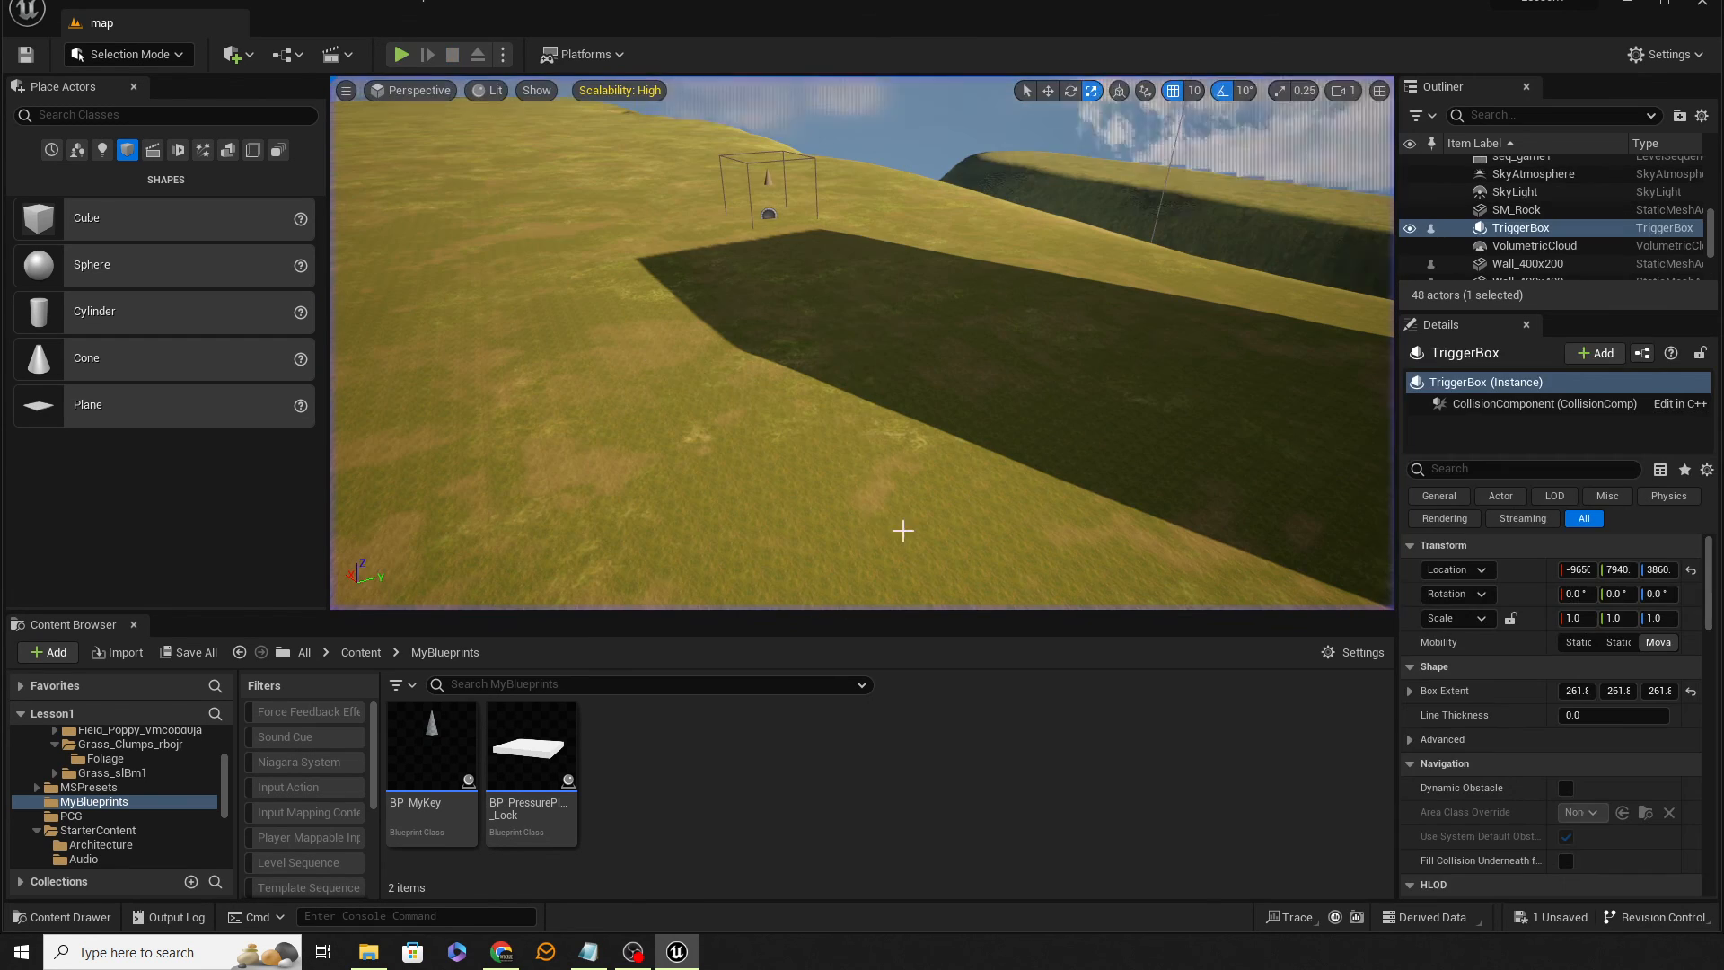
# Place a Text Render Actor on the grass near the key and rotate it flat with 90° pitch and about 180° yaw
pyautogui.click(82, 116)
pyautogui.write('text')
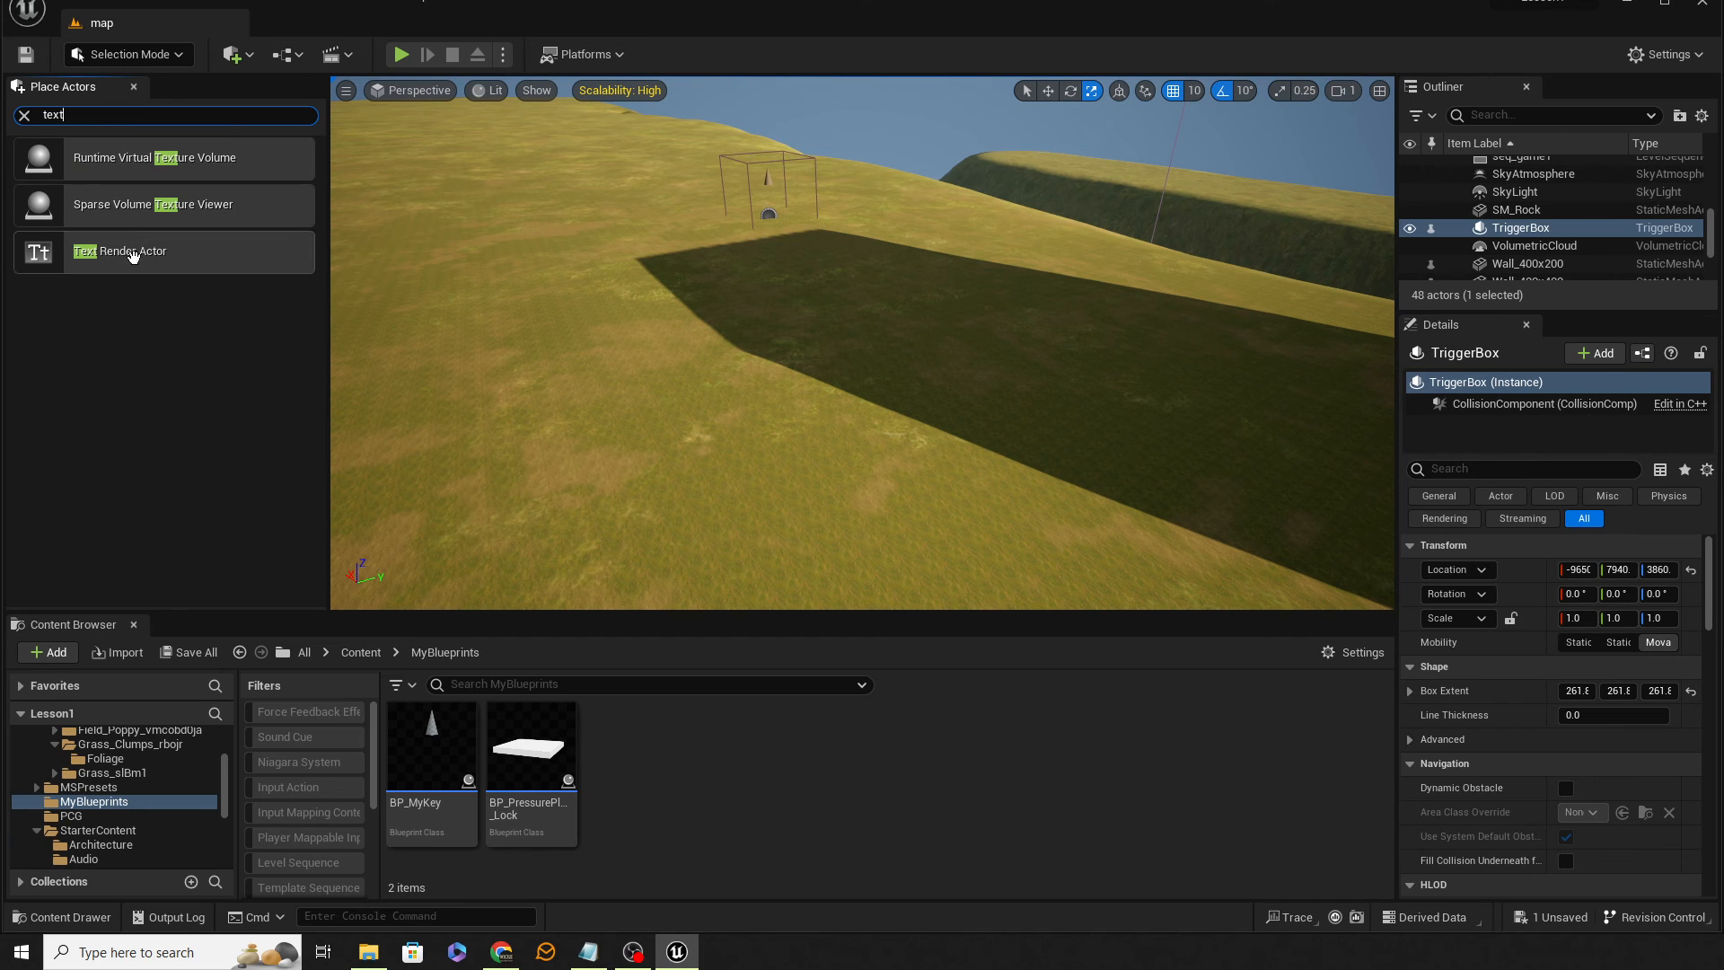
pyautogui.moveTo(132, 256); pyautogui.dragTo(793, 254)
pyautogui.moveTo(793, 254); pyautogui.dragTo(952, 292, button='right')
pyautogui.press('w')
pyautogui.press('e')
pyautogui.moveTo(982, 292); pyautogui.dragTo(962, 201)
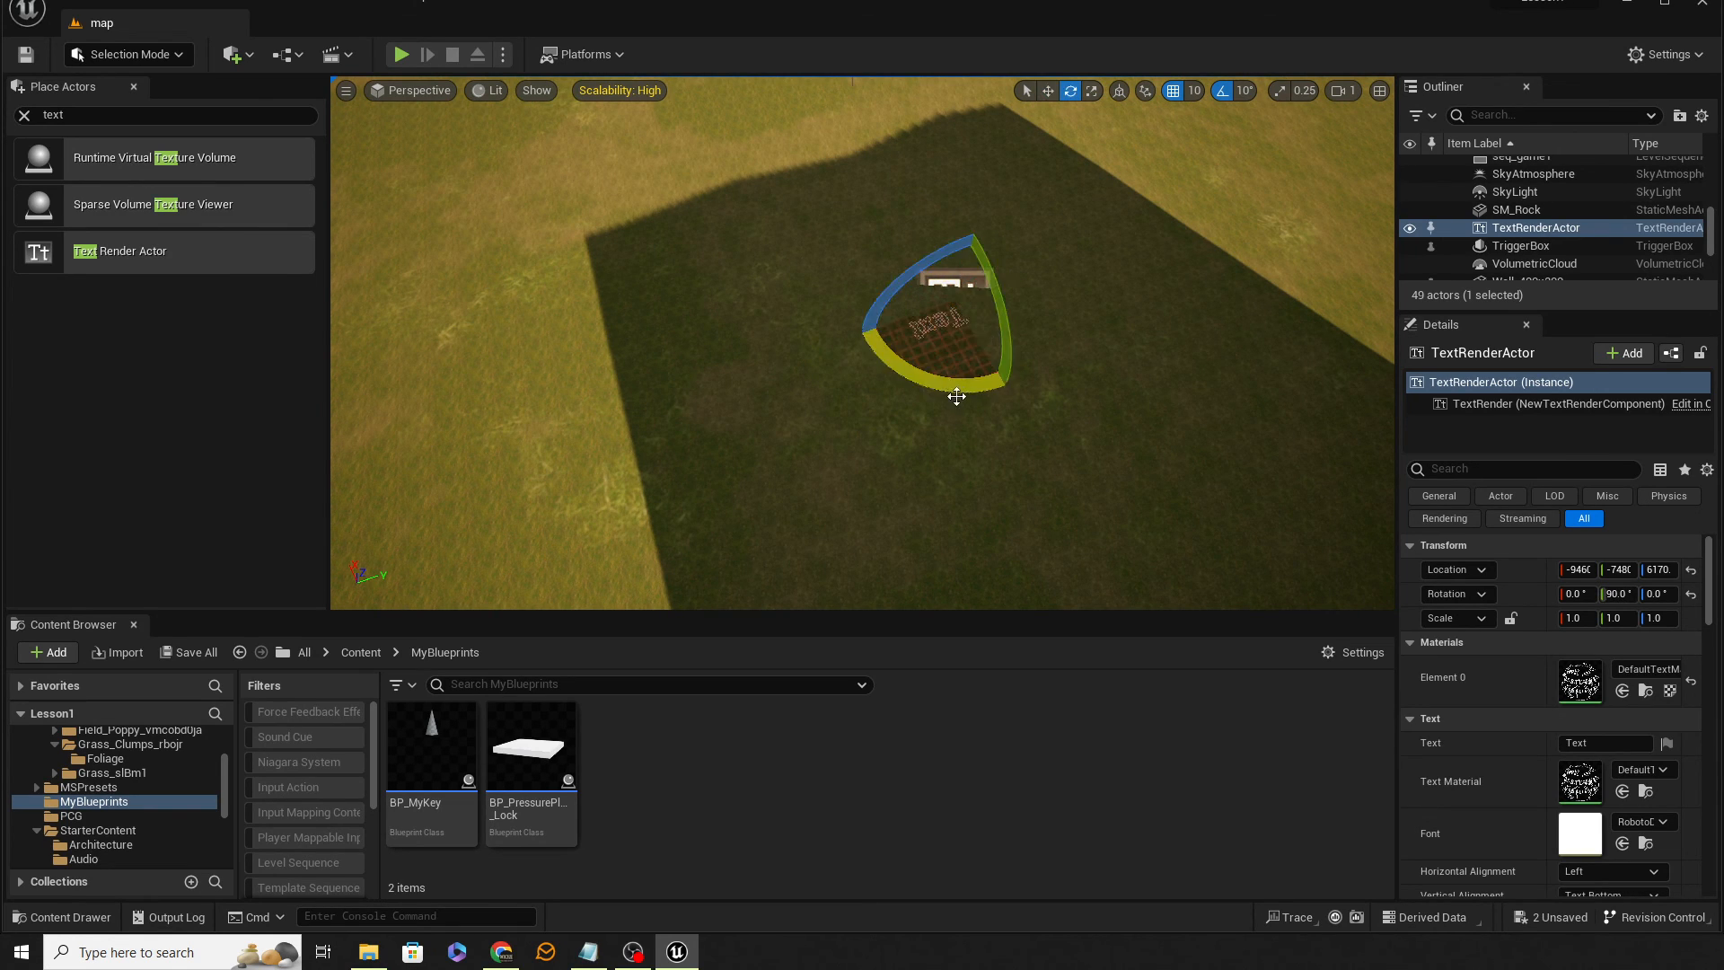
pyautogui.moveTo(956, 397); pyautogui.dragTo(986, 271)
pyautogui.press('w')
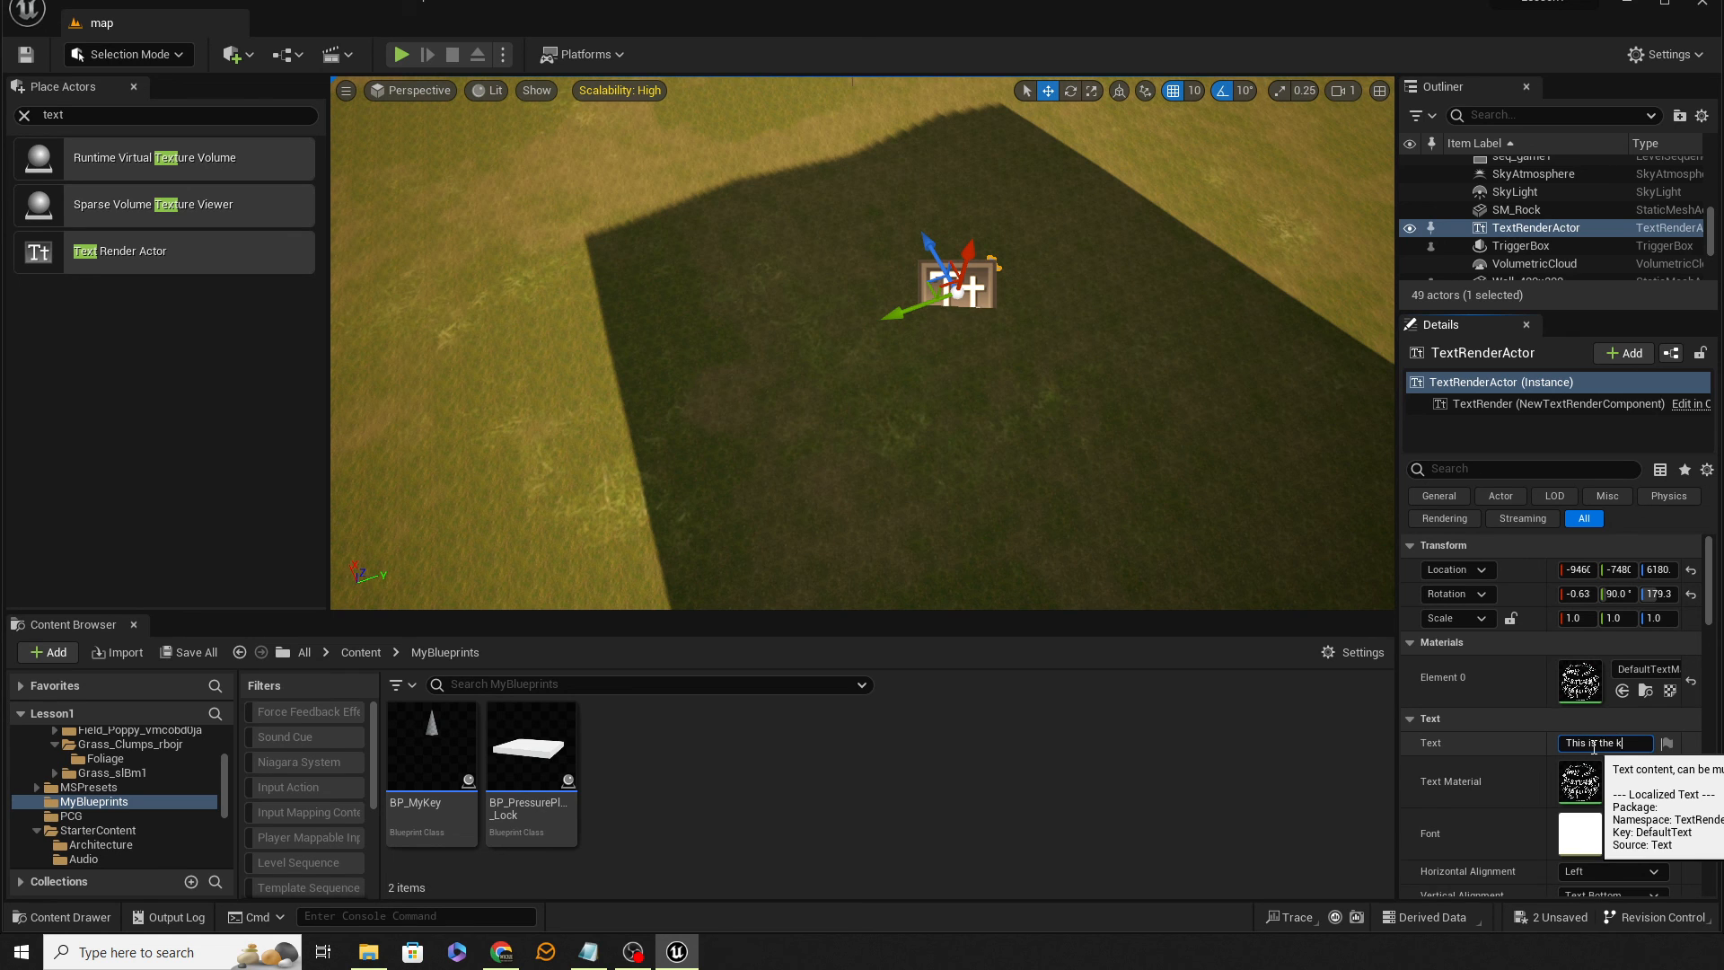
# Set the text actor's text to "This is the key!" and move it beside the key
pyautogui.click(1594, 748)
pyautogui.write('This is the key!')
pyautogui.press('Return')
pyautogui.moveTo(882, 546); pyautogui.dragTo(934, 503, button='right')
pyautogui.moveTo(934, 440); pyautogui.dragTo(936, 404, button='right')
pyautogui.moveTo(938, 393); pyautogui.dragTo(821, 384)
pyautogui.click(970, 335)
pyautogui.moveTo(970, 335); pyautogui.dragTo(965, 326, button='right')
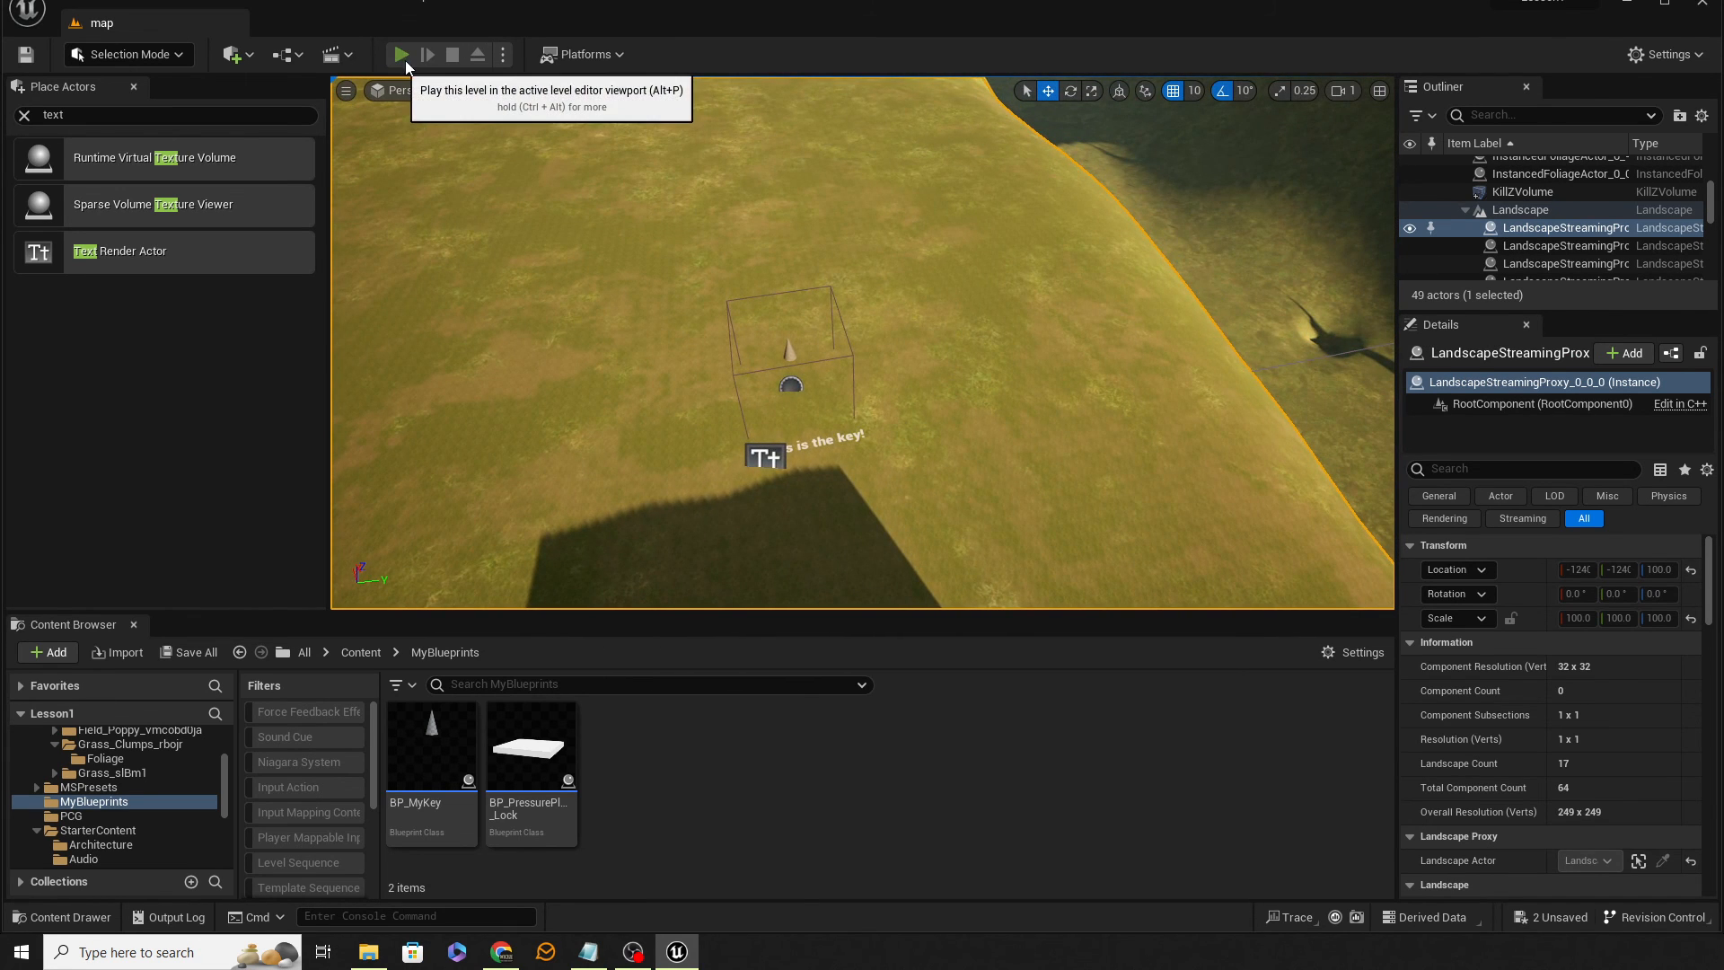
# Play the level and run the character past the new text sign towards the key
pyautogui.click(400, 55)
pyautogui.click(729, 300)
pyautogui.press('w')
pyautogui.press('space')
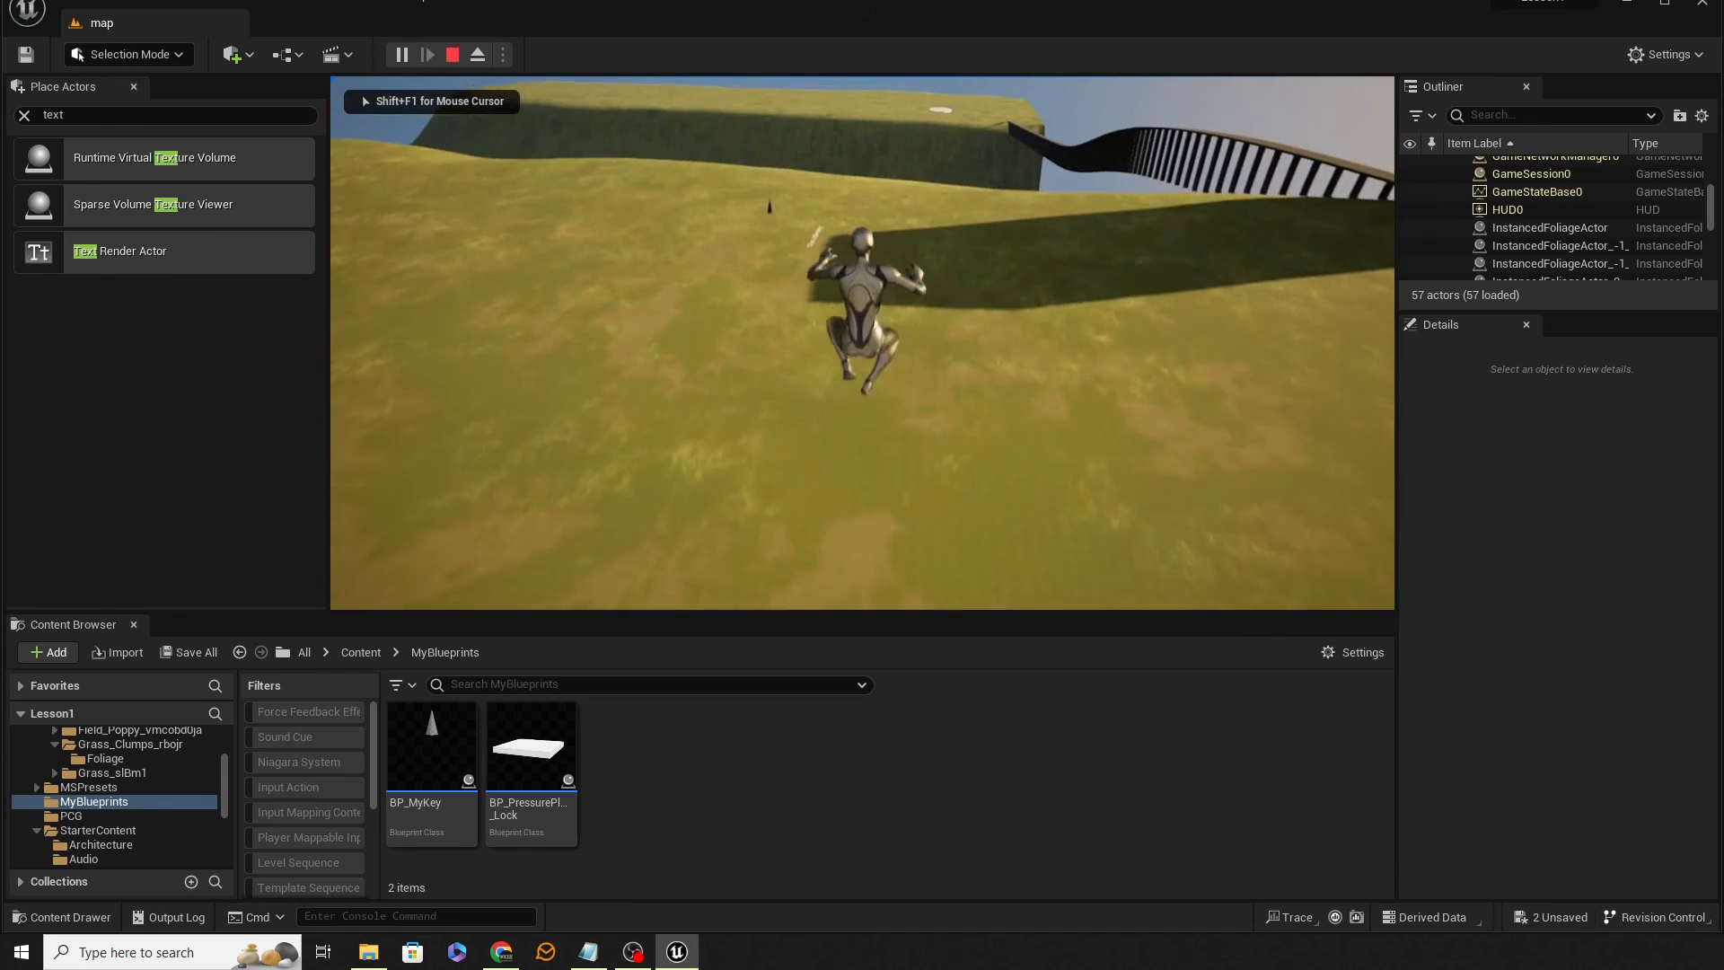
pyautogui.press('w')
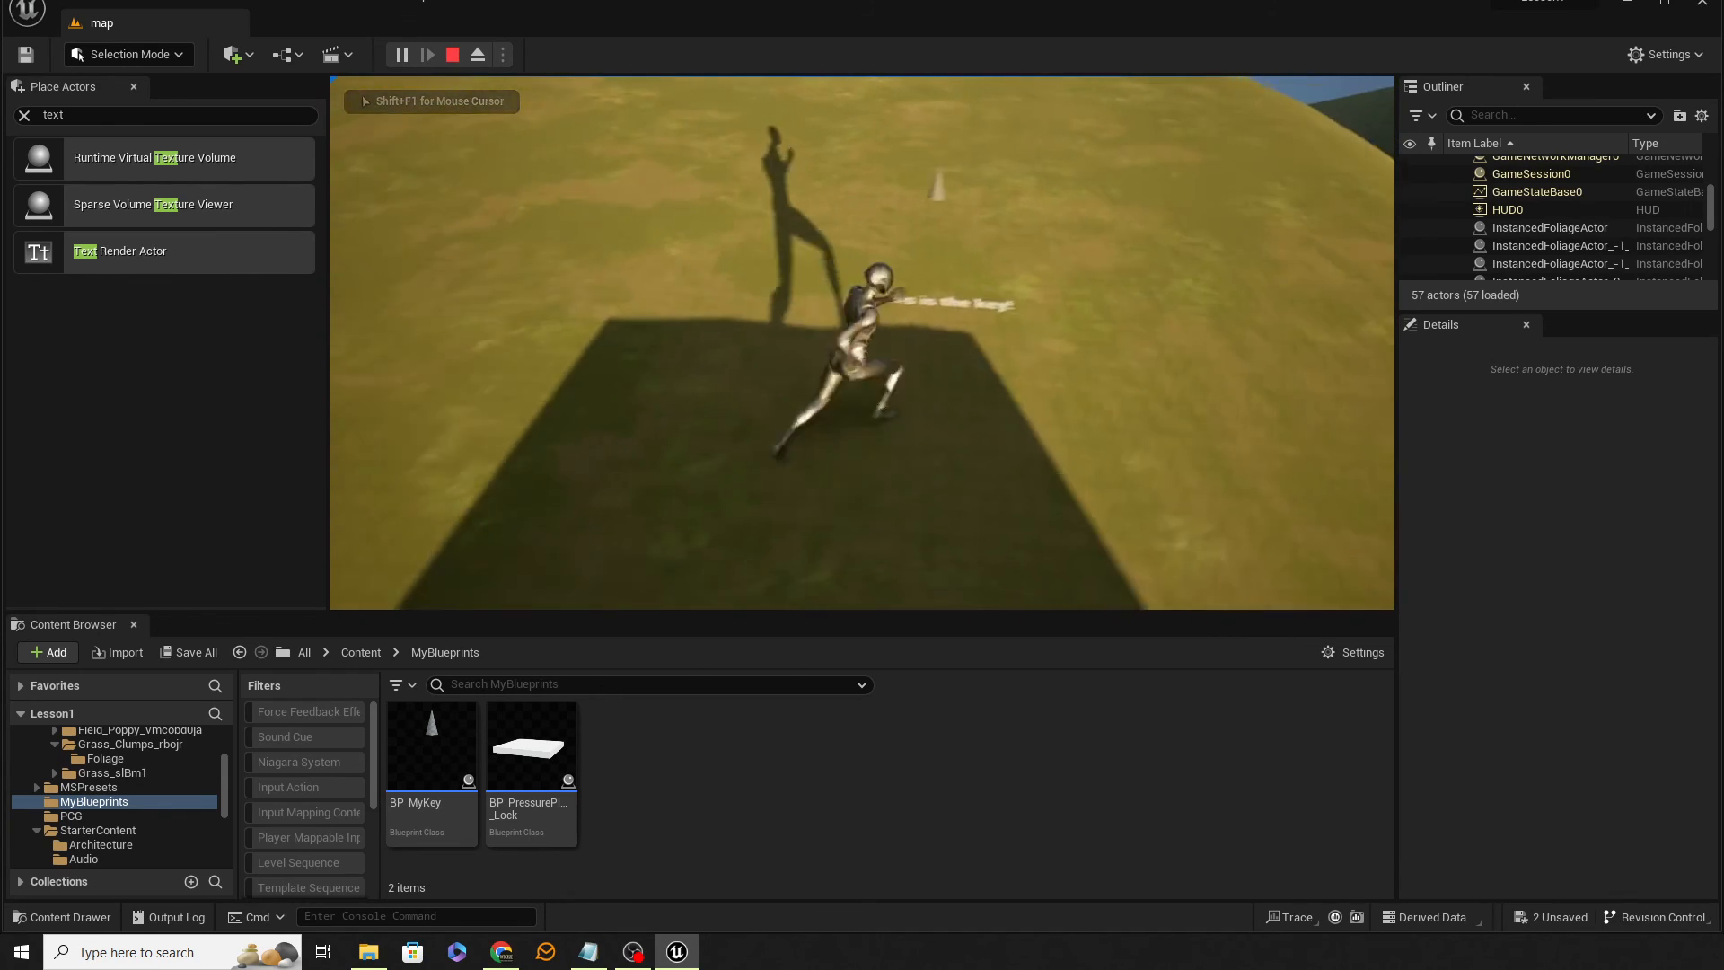
# Run the character back to the building and onto the pressure plate to test the door opening
pyautogui.press('w')
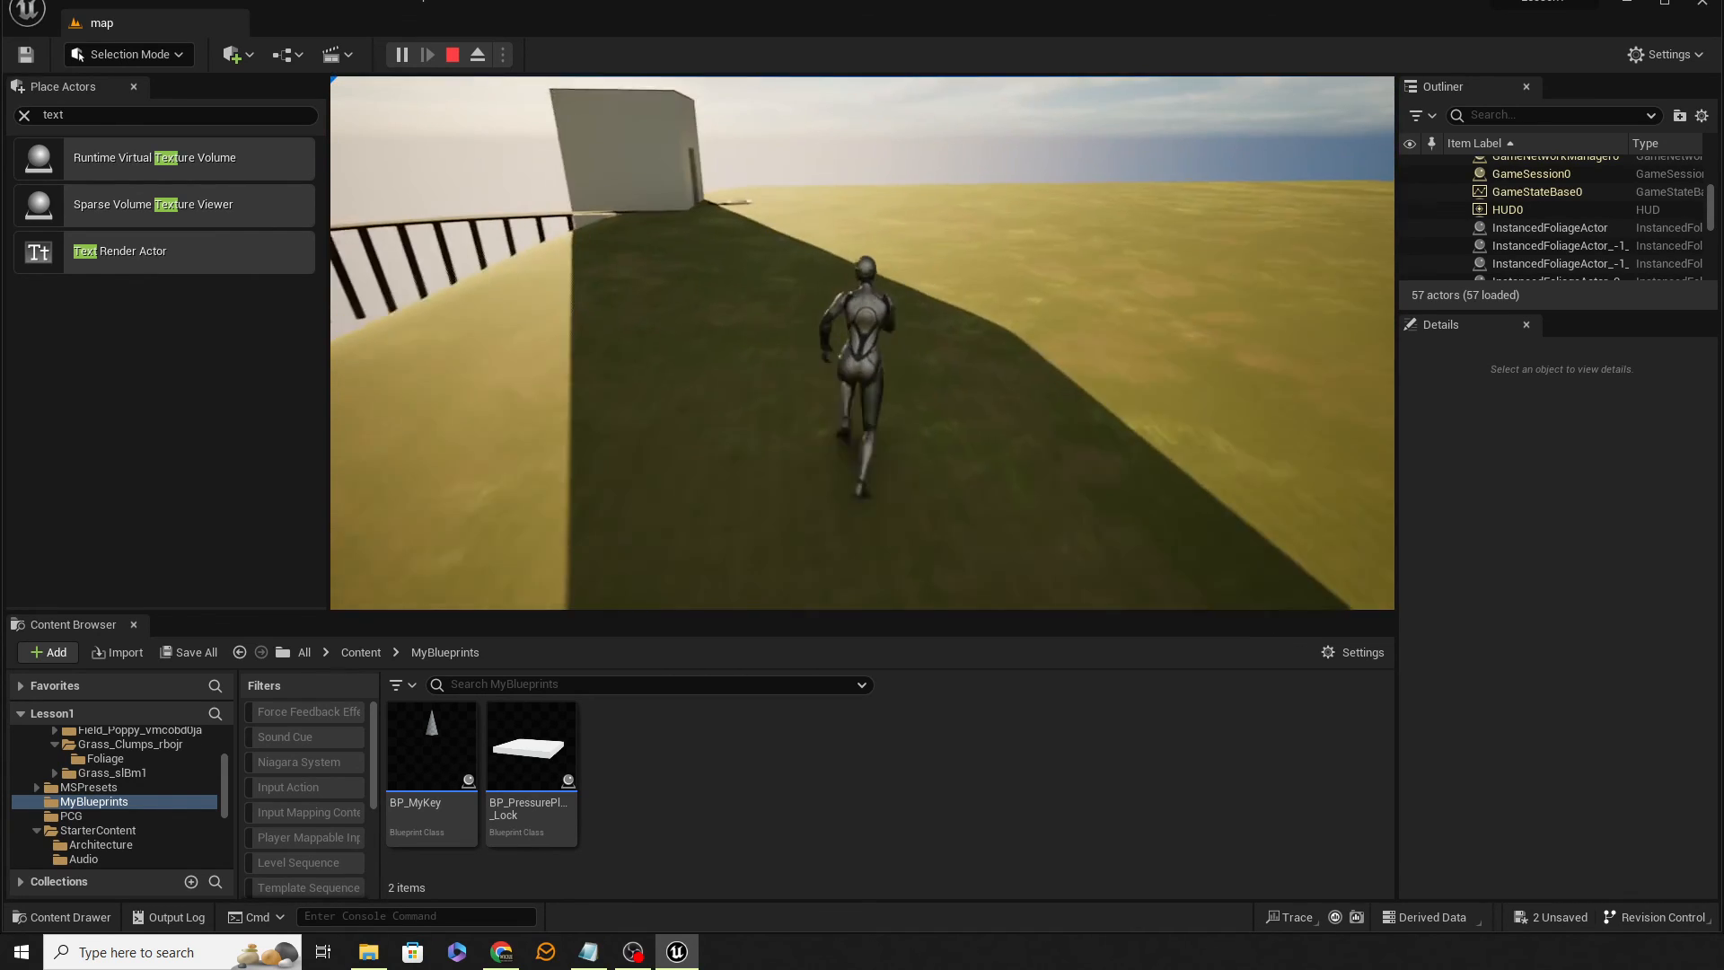
pyautogui.press('w')
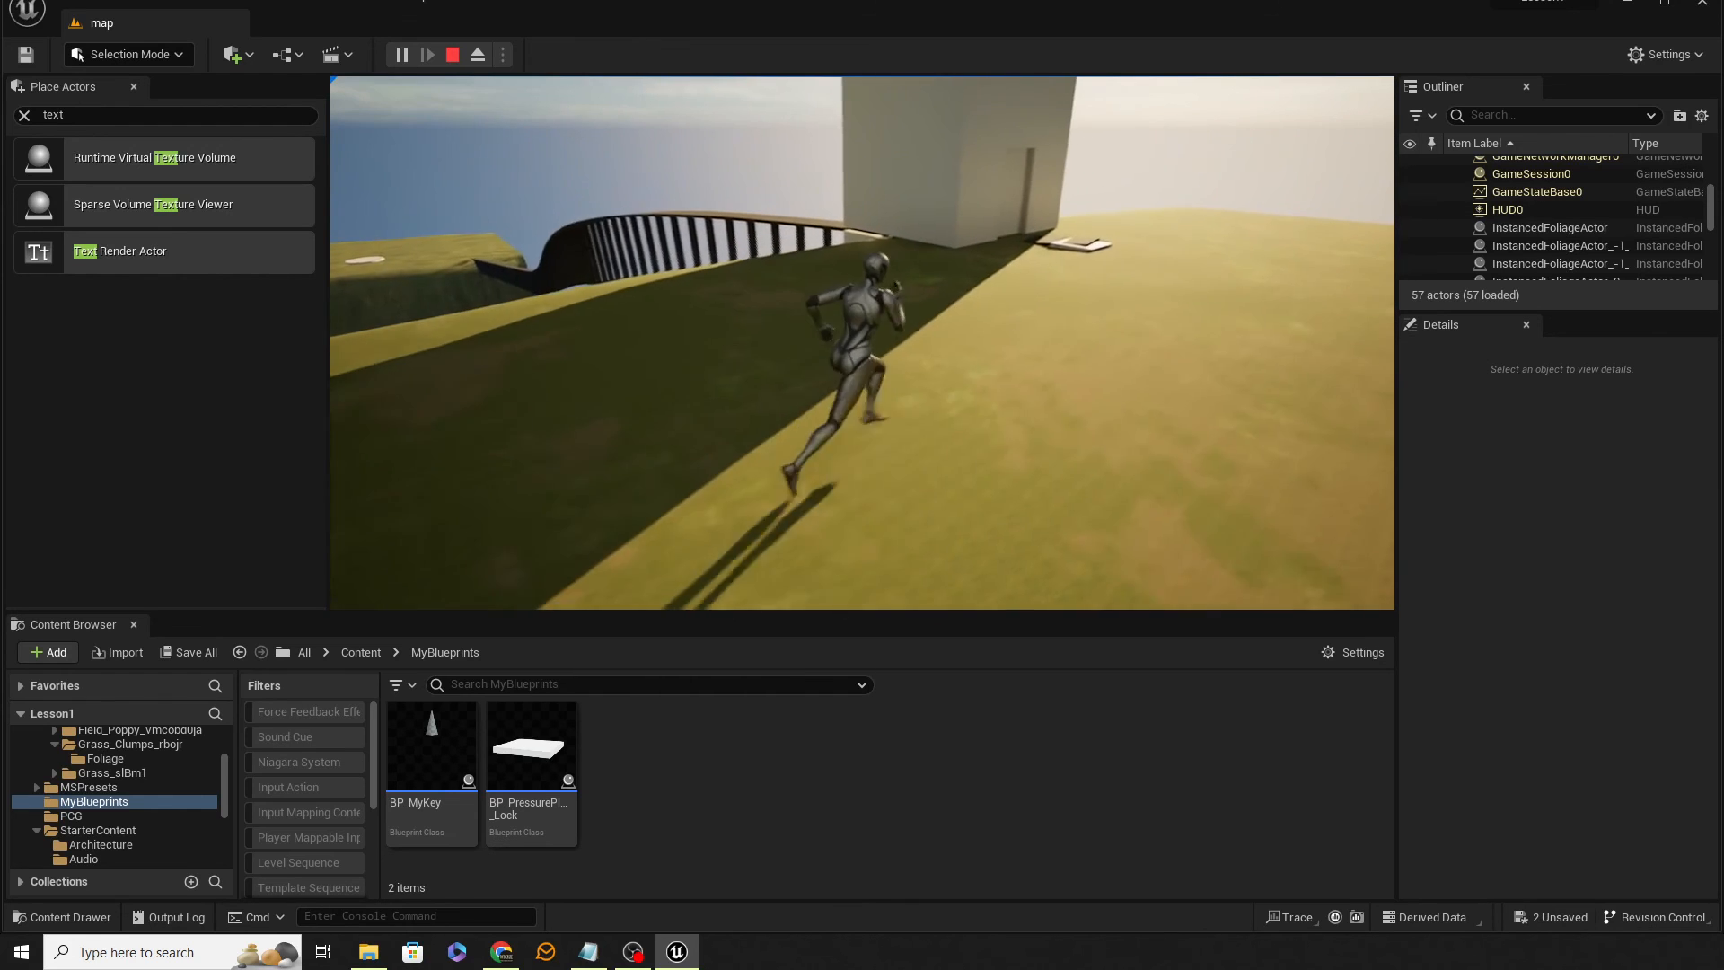
pyautogui.press('w')
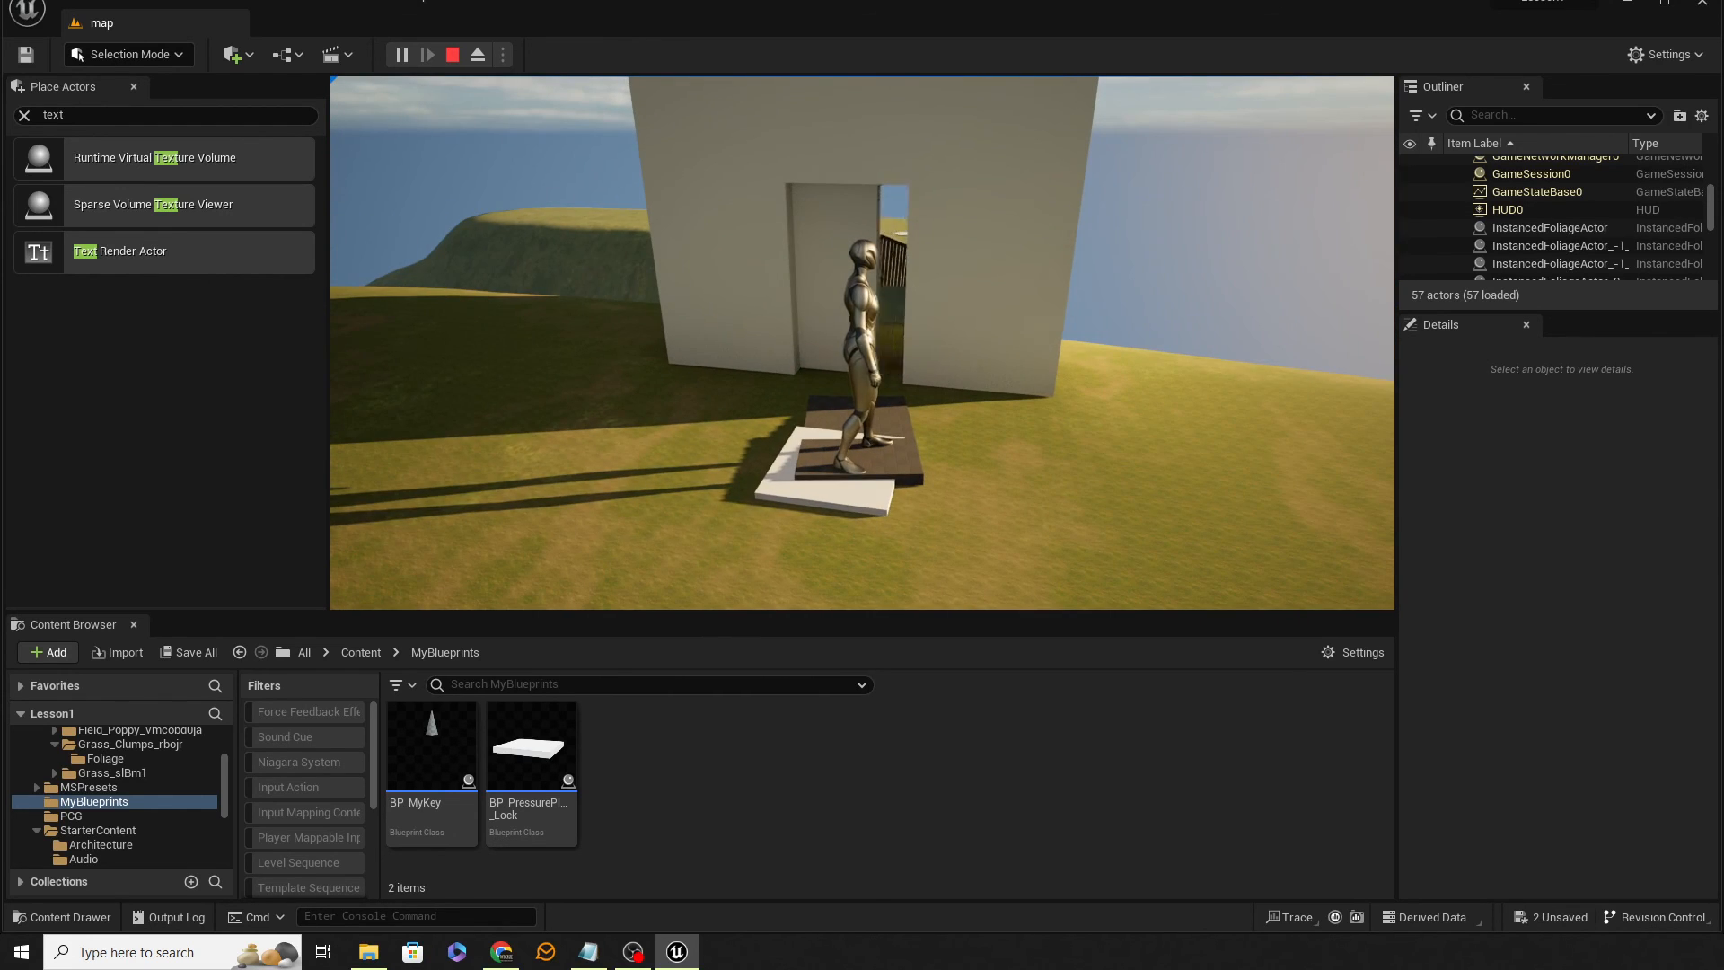
# Run the character through the open doorway and along the curved bridge towards the grassy plateau at its far end
pyautogui.press('w')
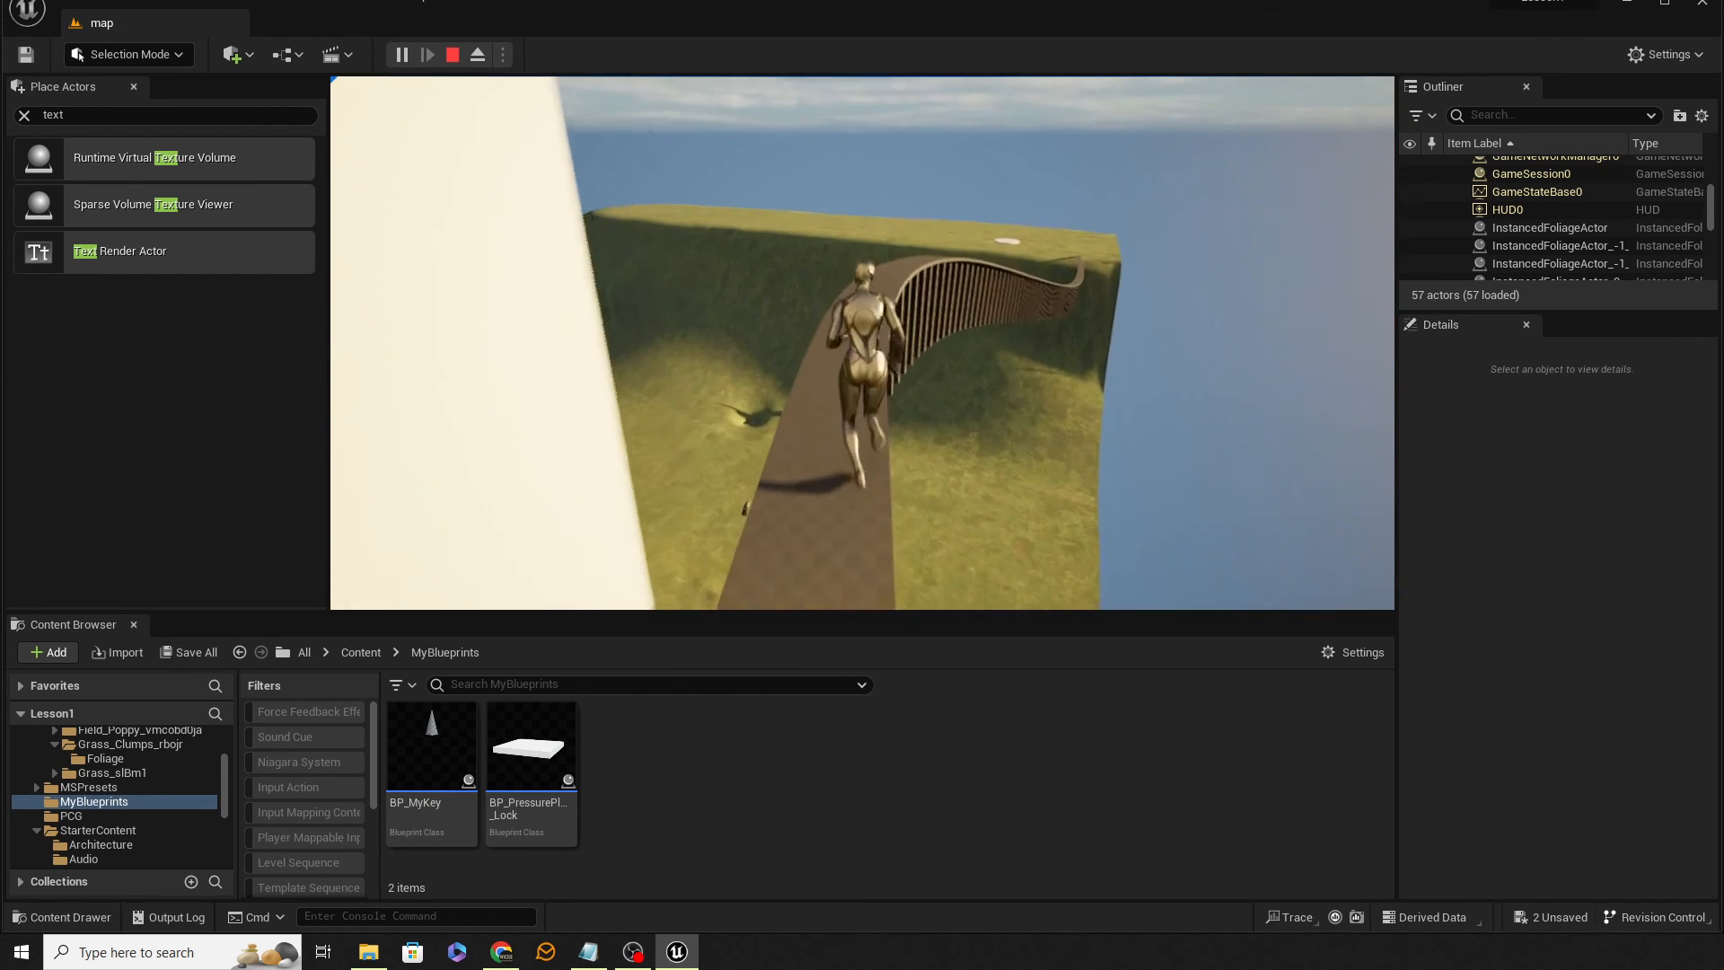
pyautogui.press('w')
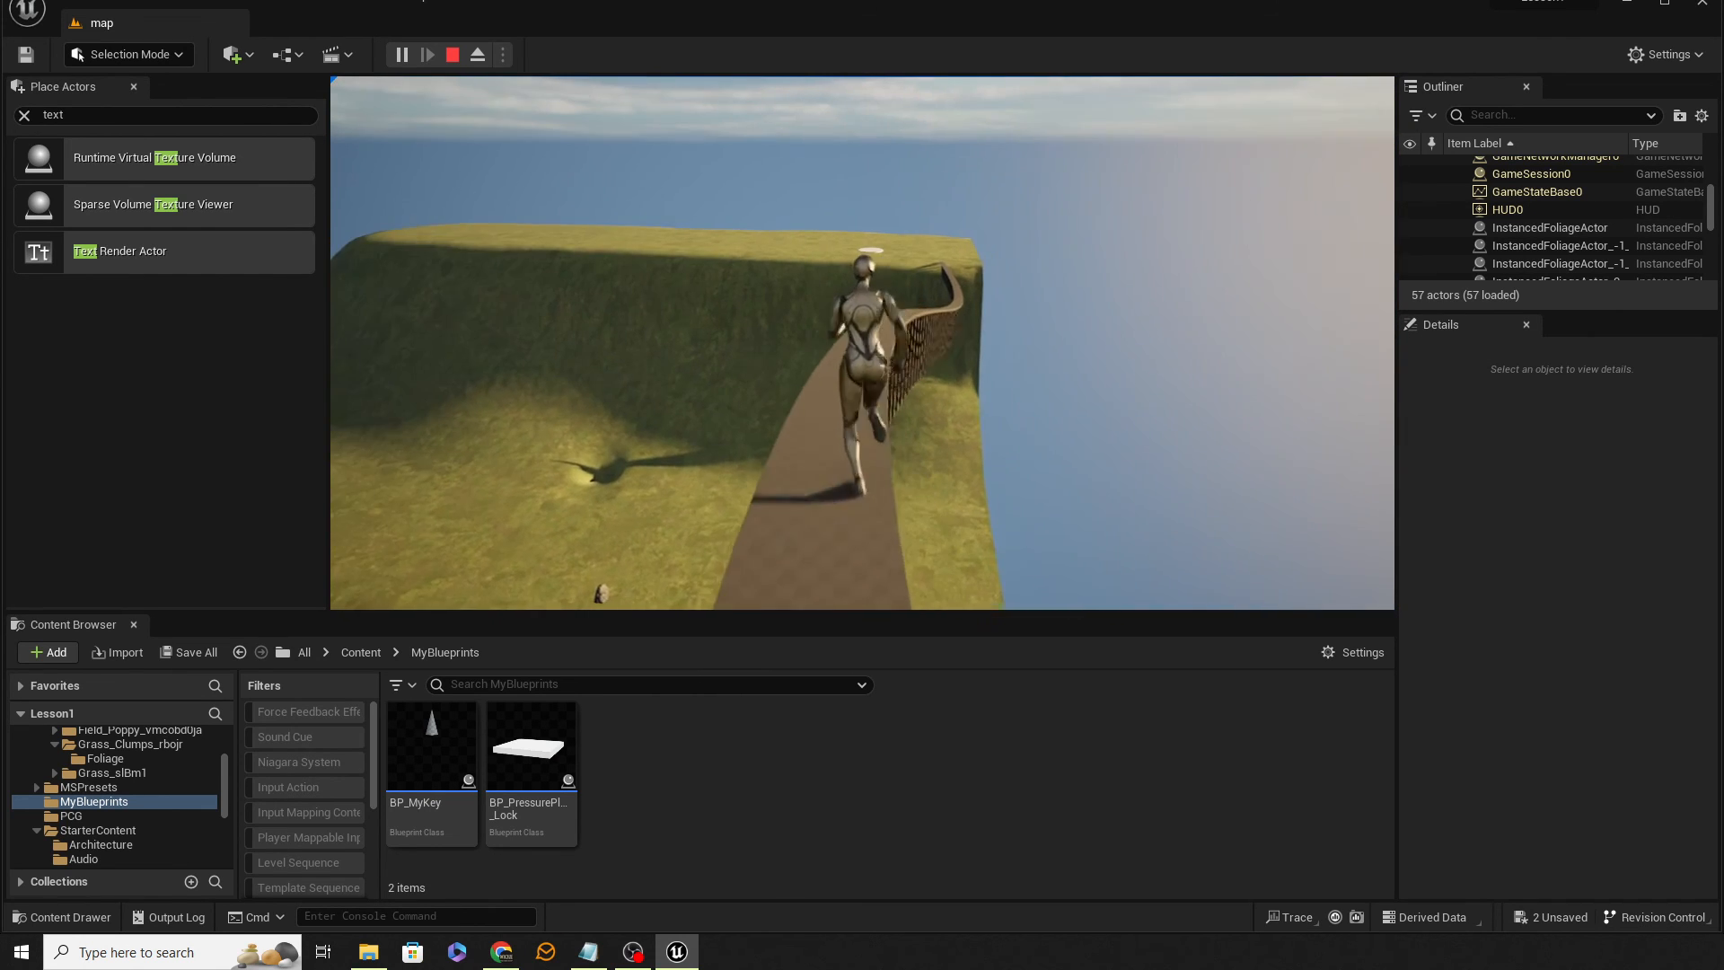
pyautogui.press('w')
pyautogui.press('w')
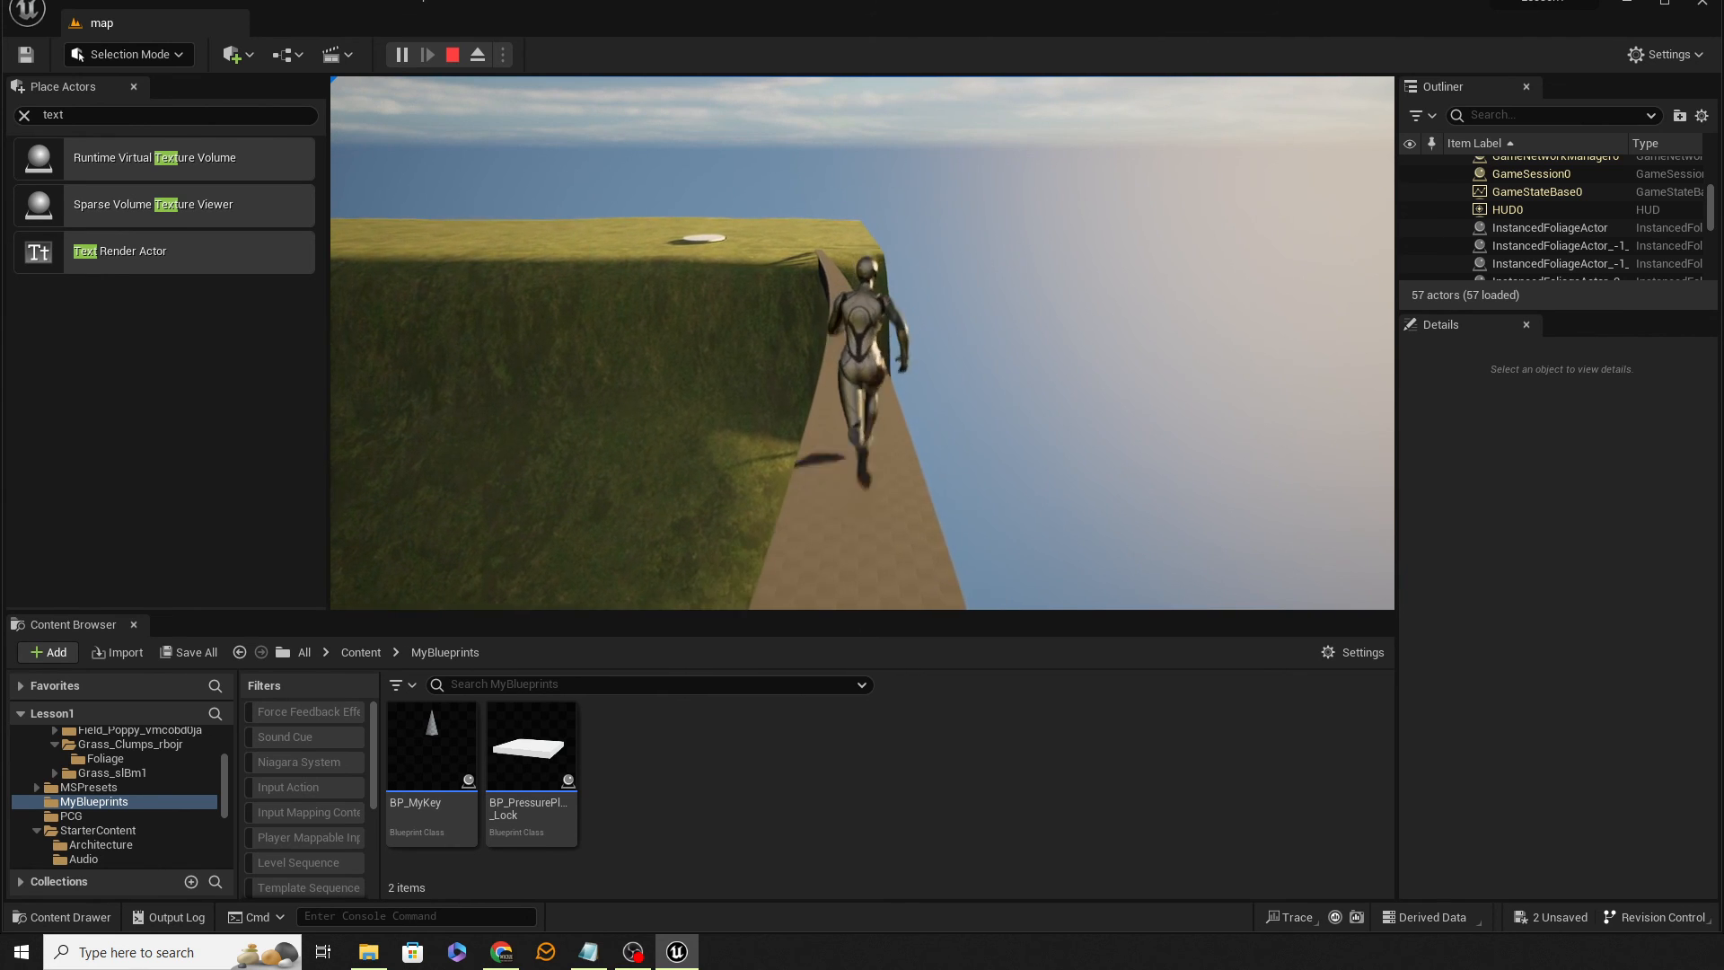
pyautogui.press('w')
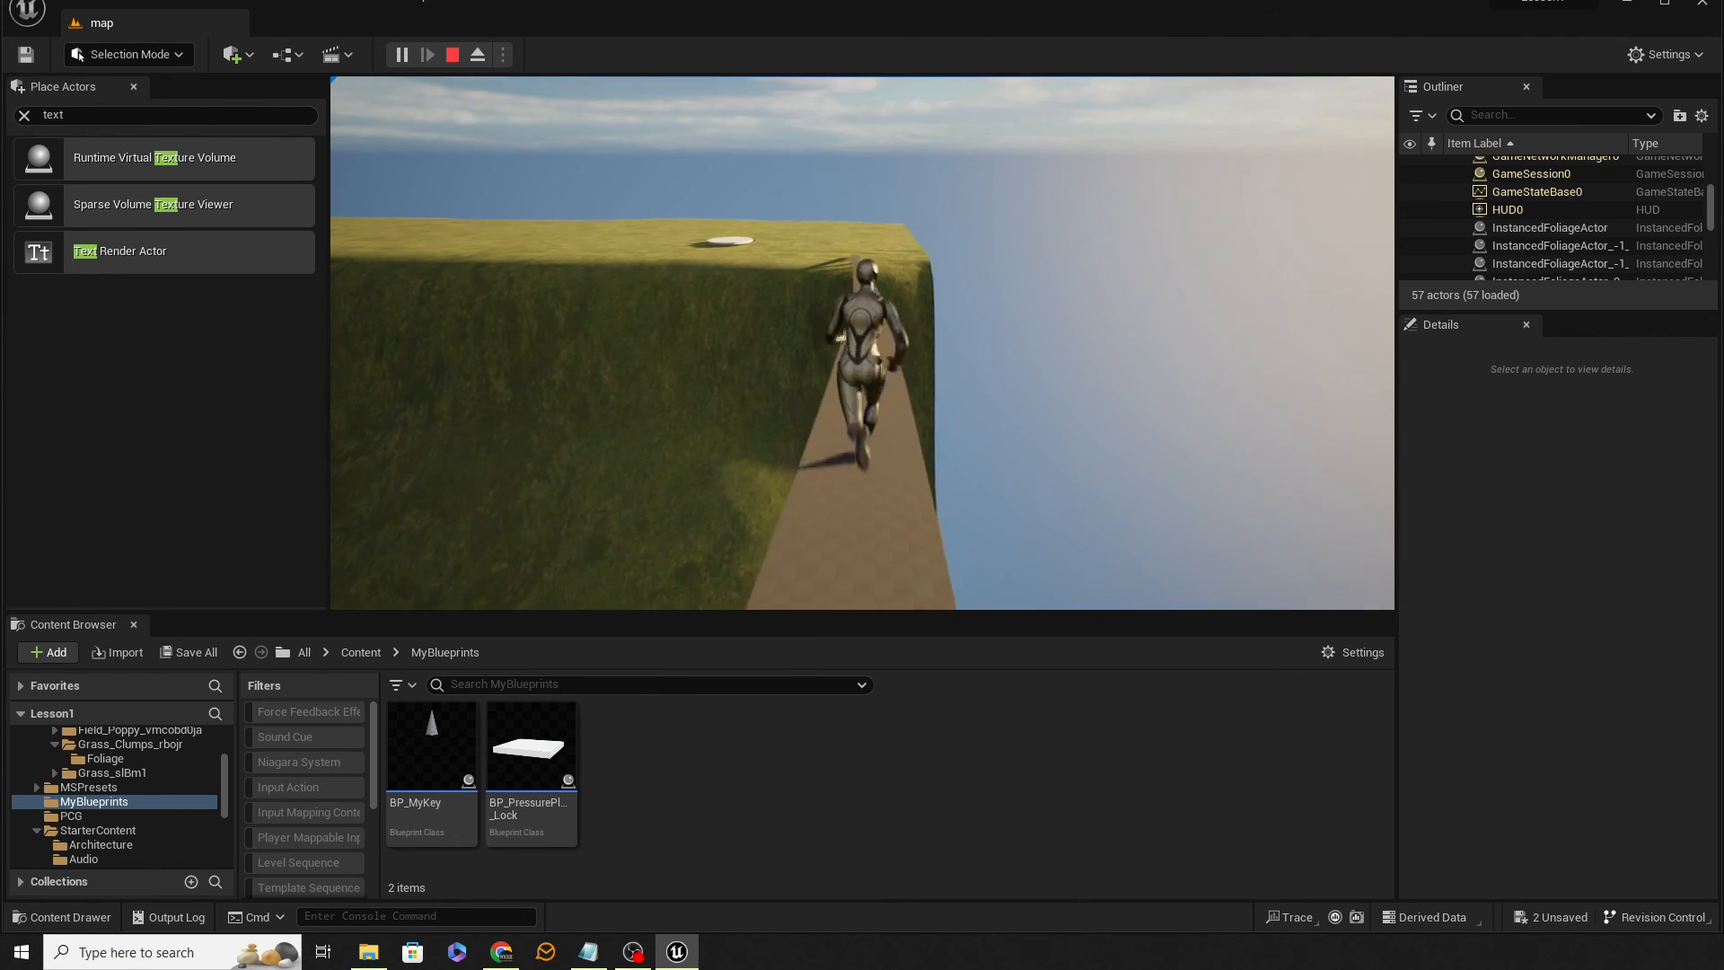
pyautogui.press('w')
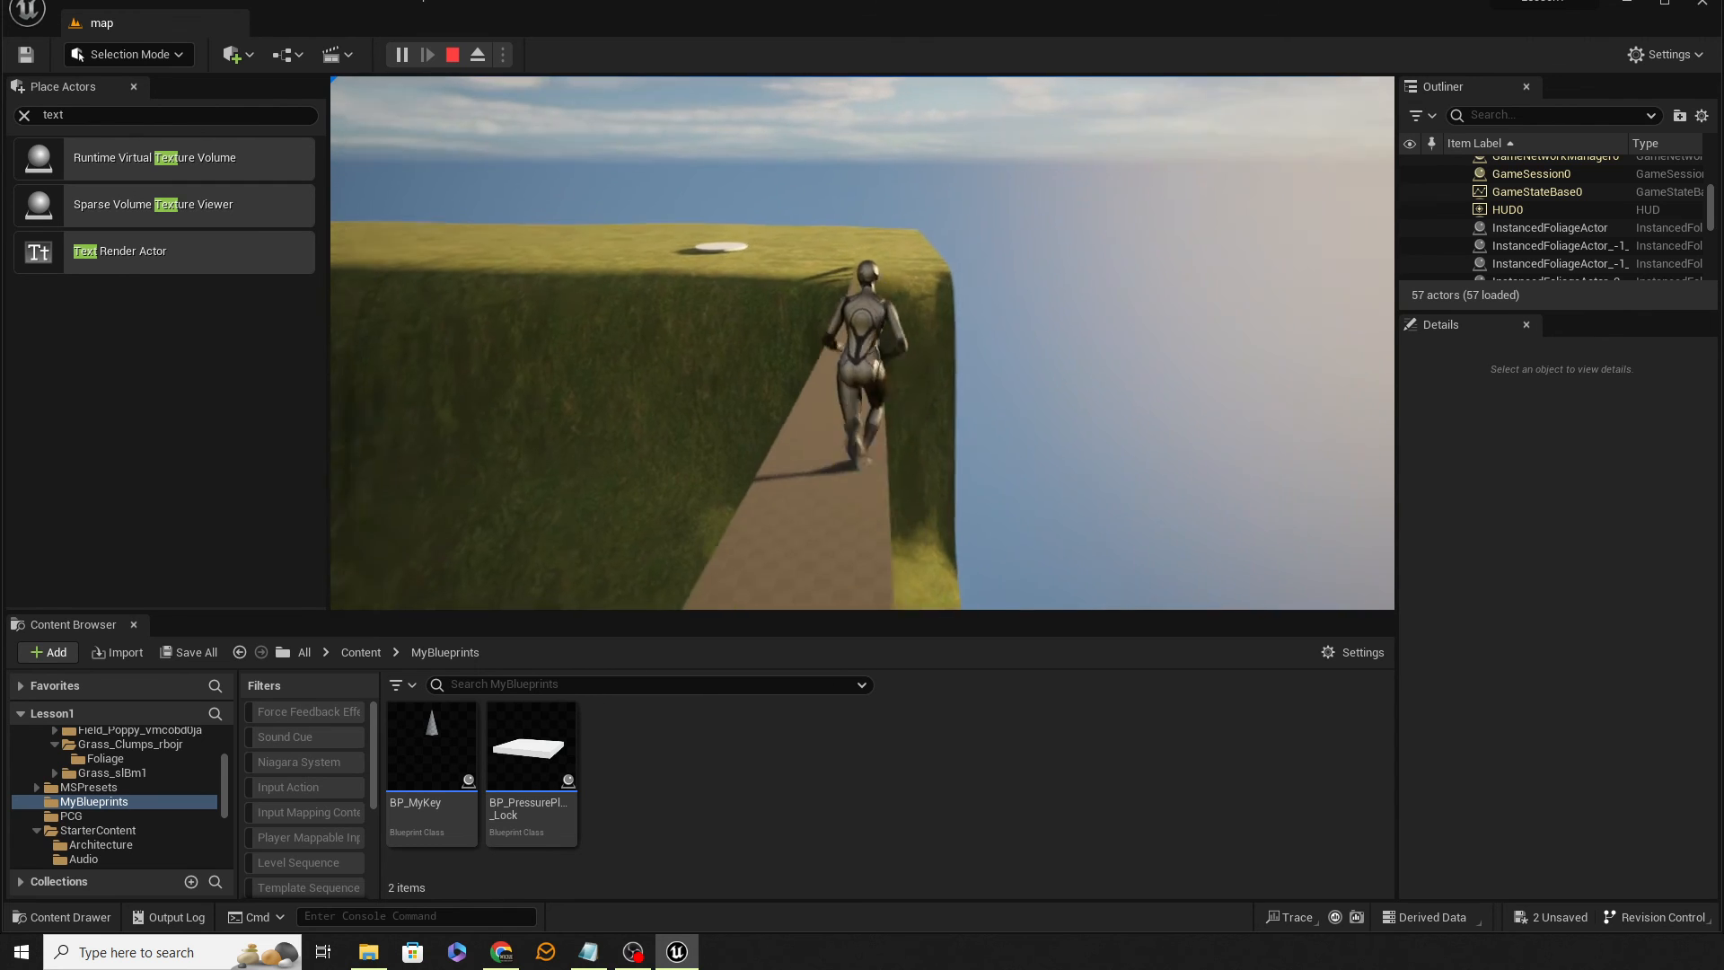
pyautogui.press('w')
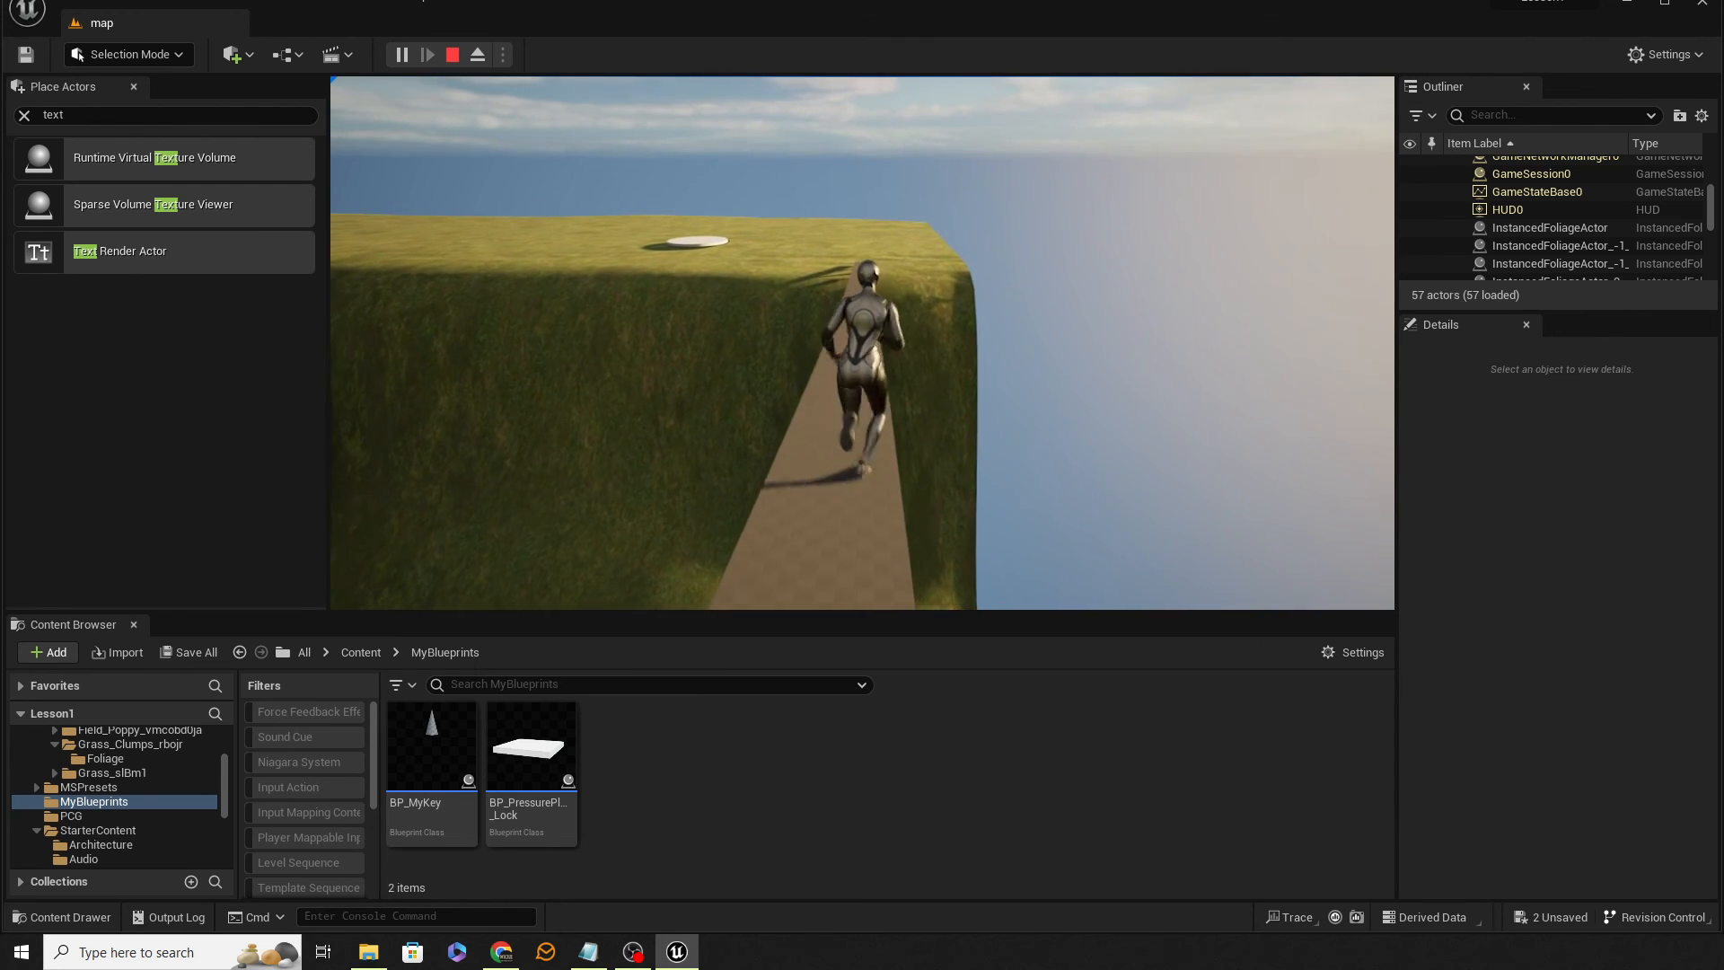
pyautogui.press('w')
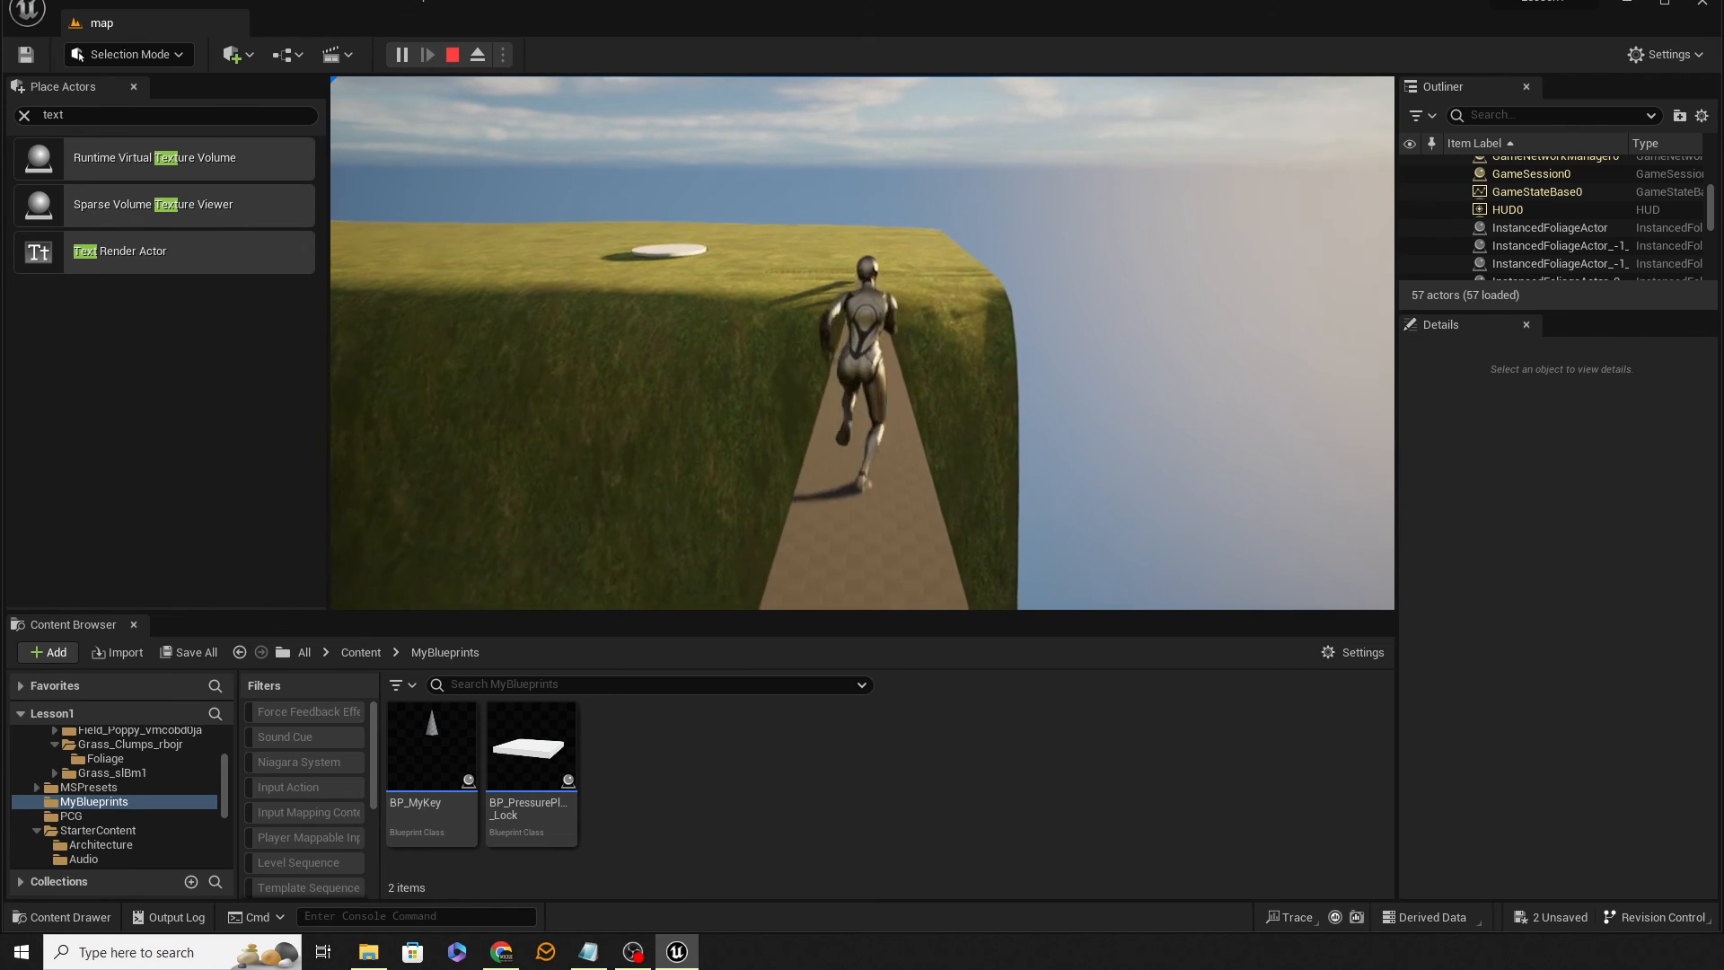
pyautogui.press('w')
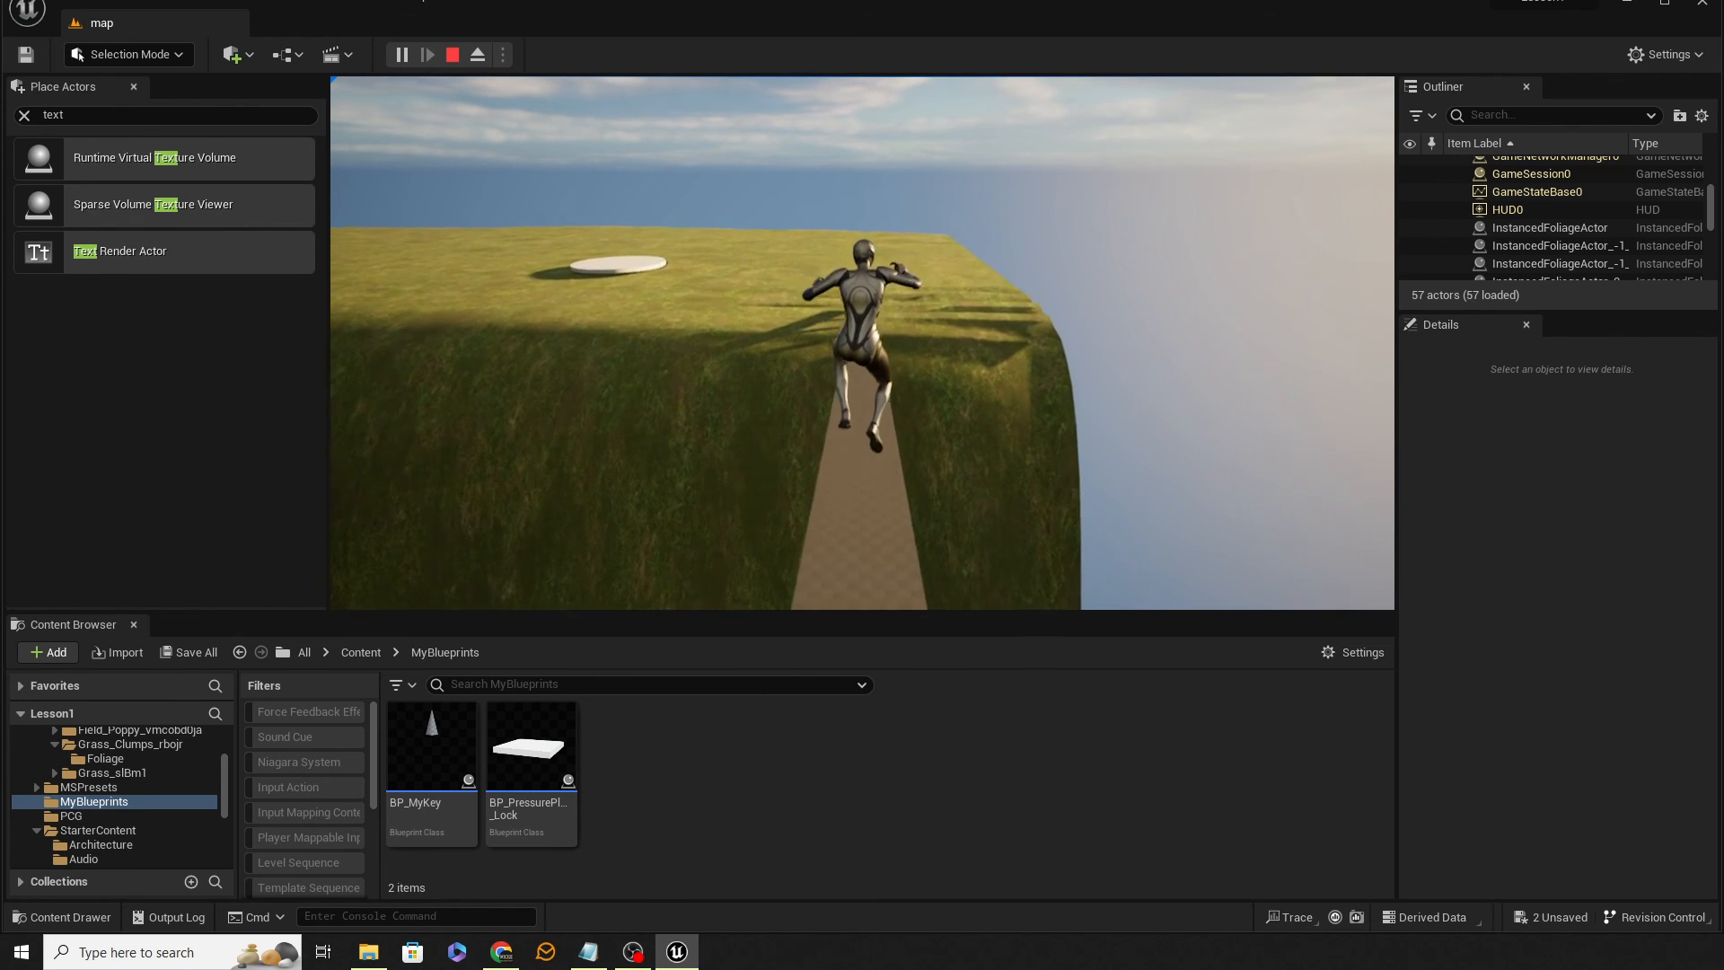
pyautogui.press('w')
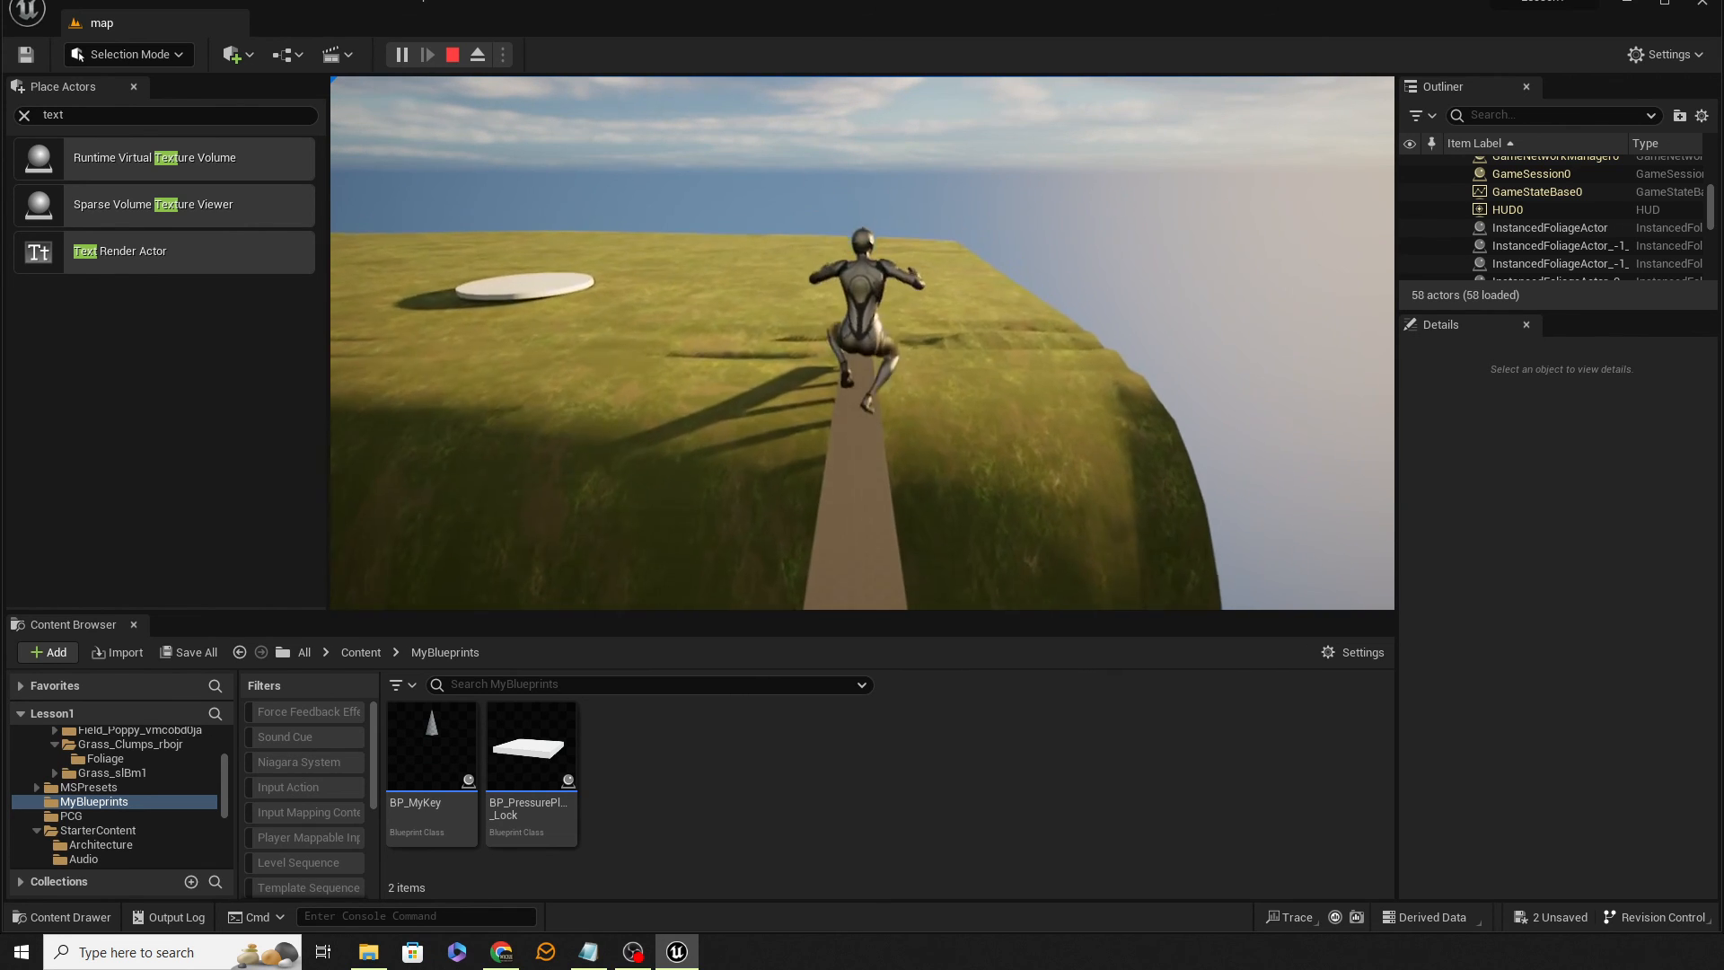
# Run the character off the bridge onto the round white platform to test the win trigger, and end the play session
pyautogui.press('w')
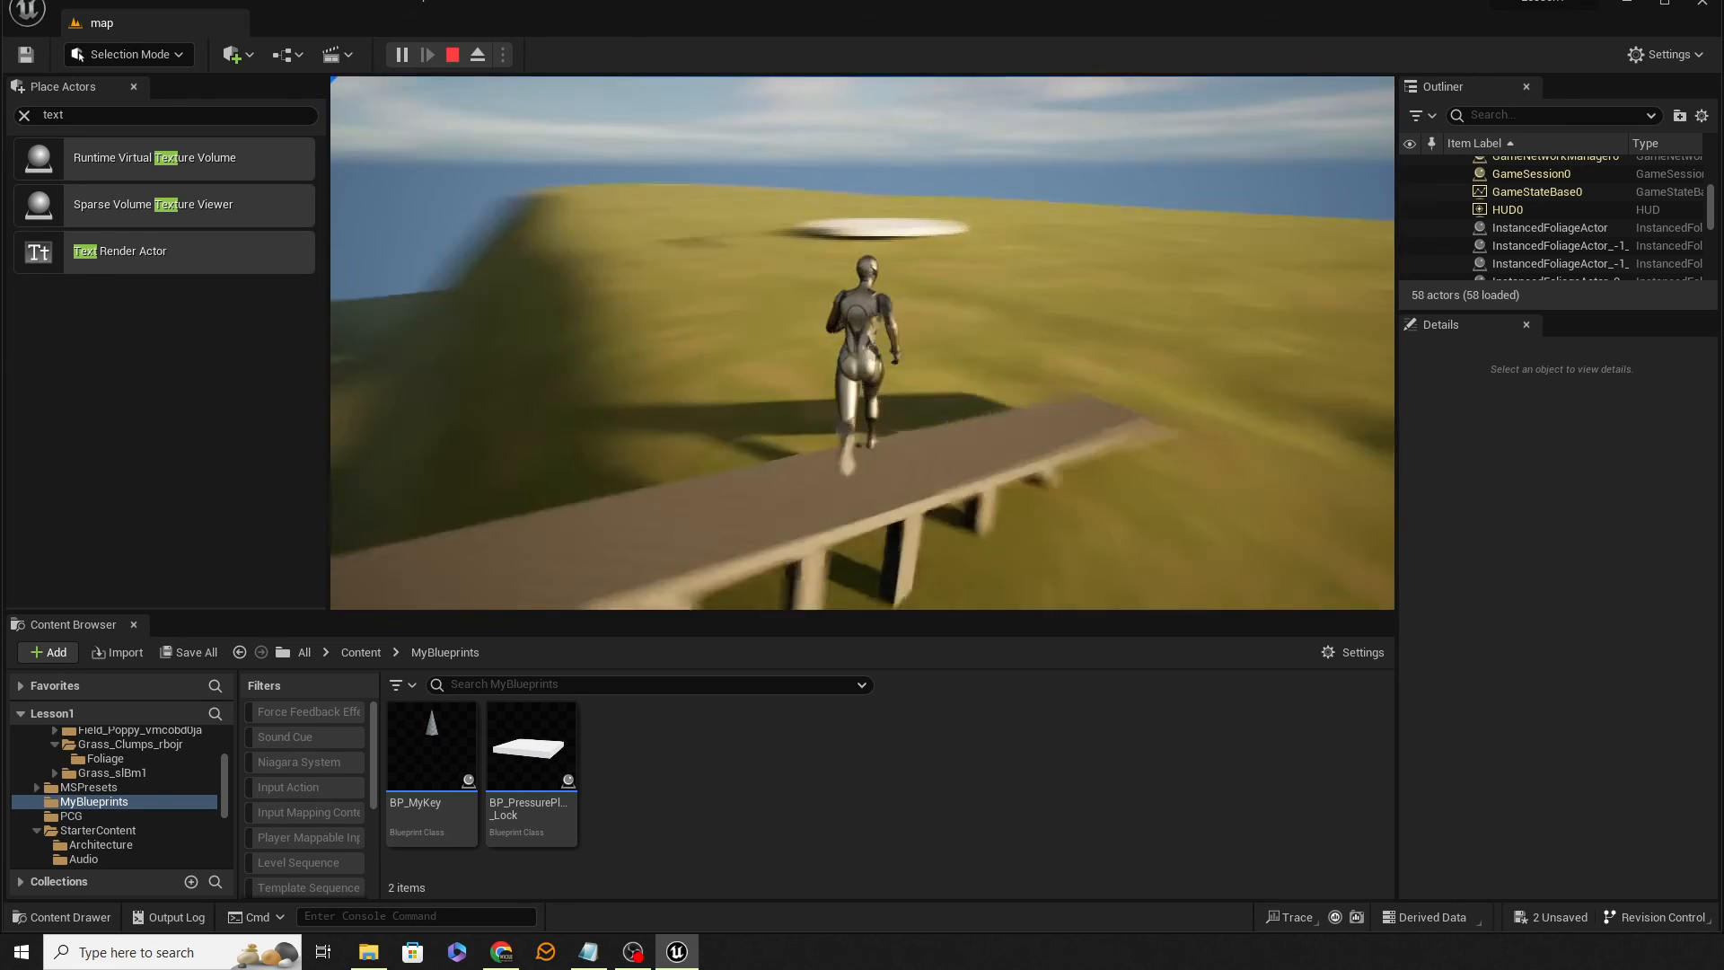
pyautogui.press('w')
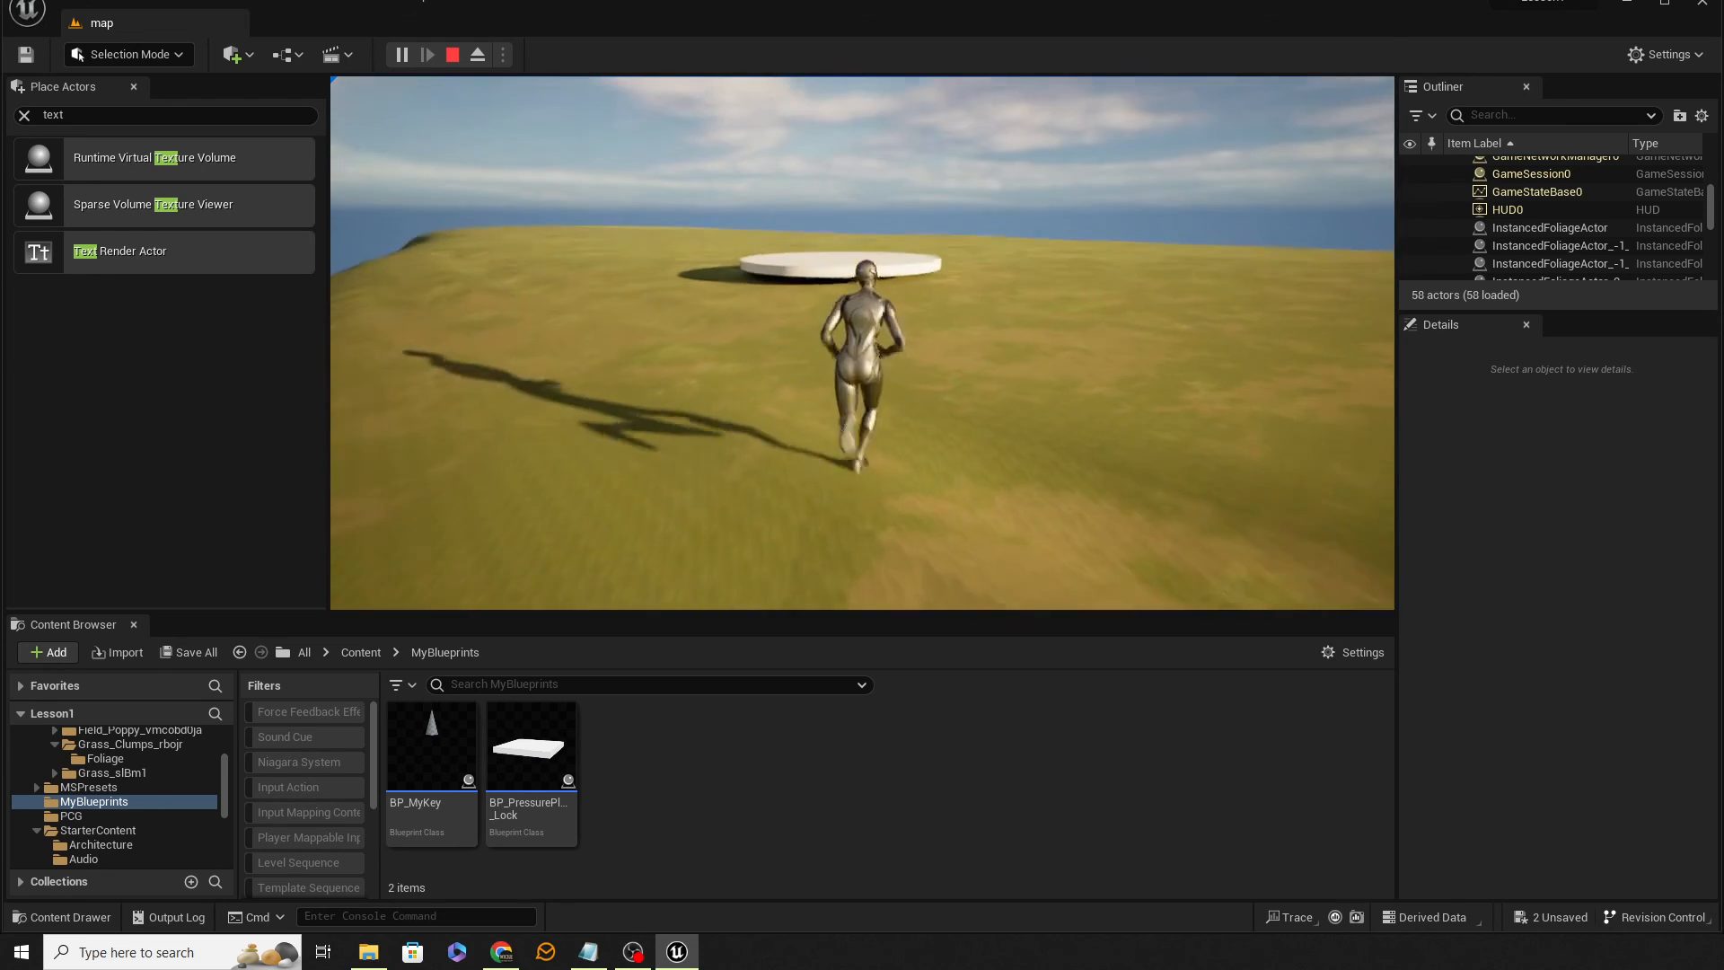
pyautogui.press('w')
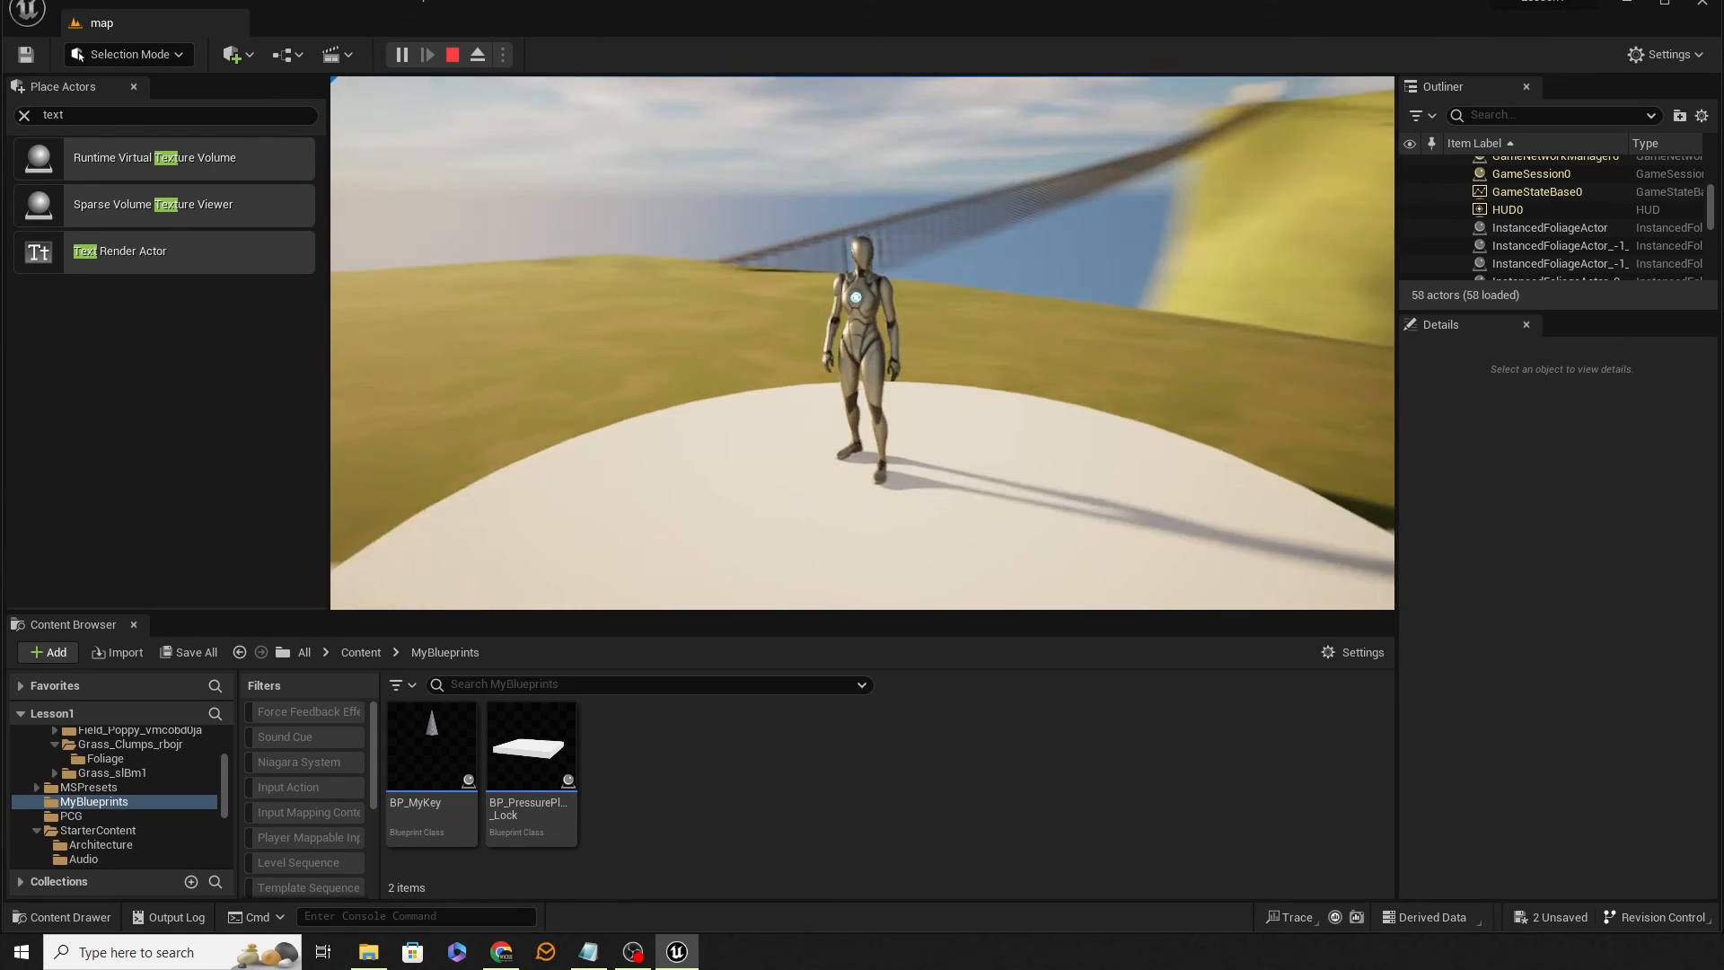
pyautogui.press('Escape')
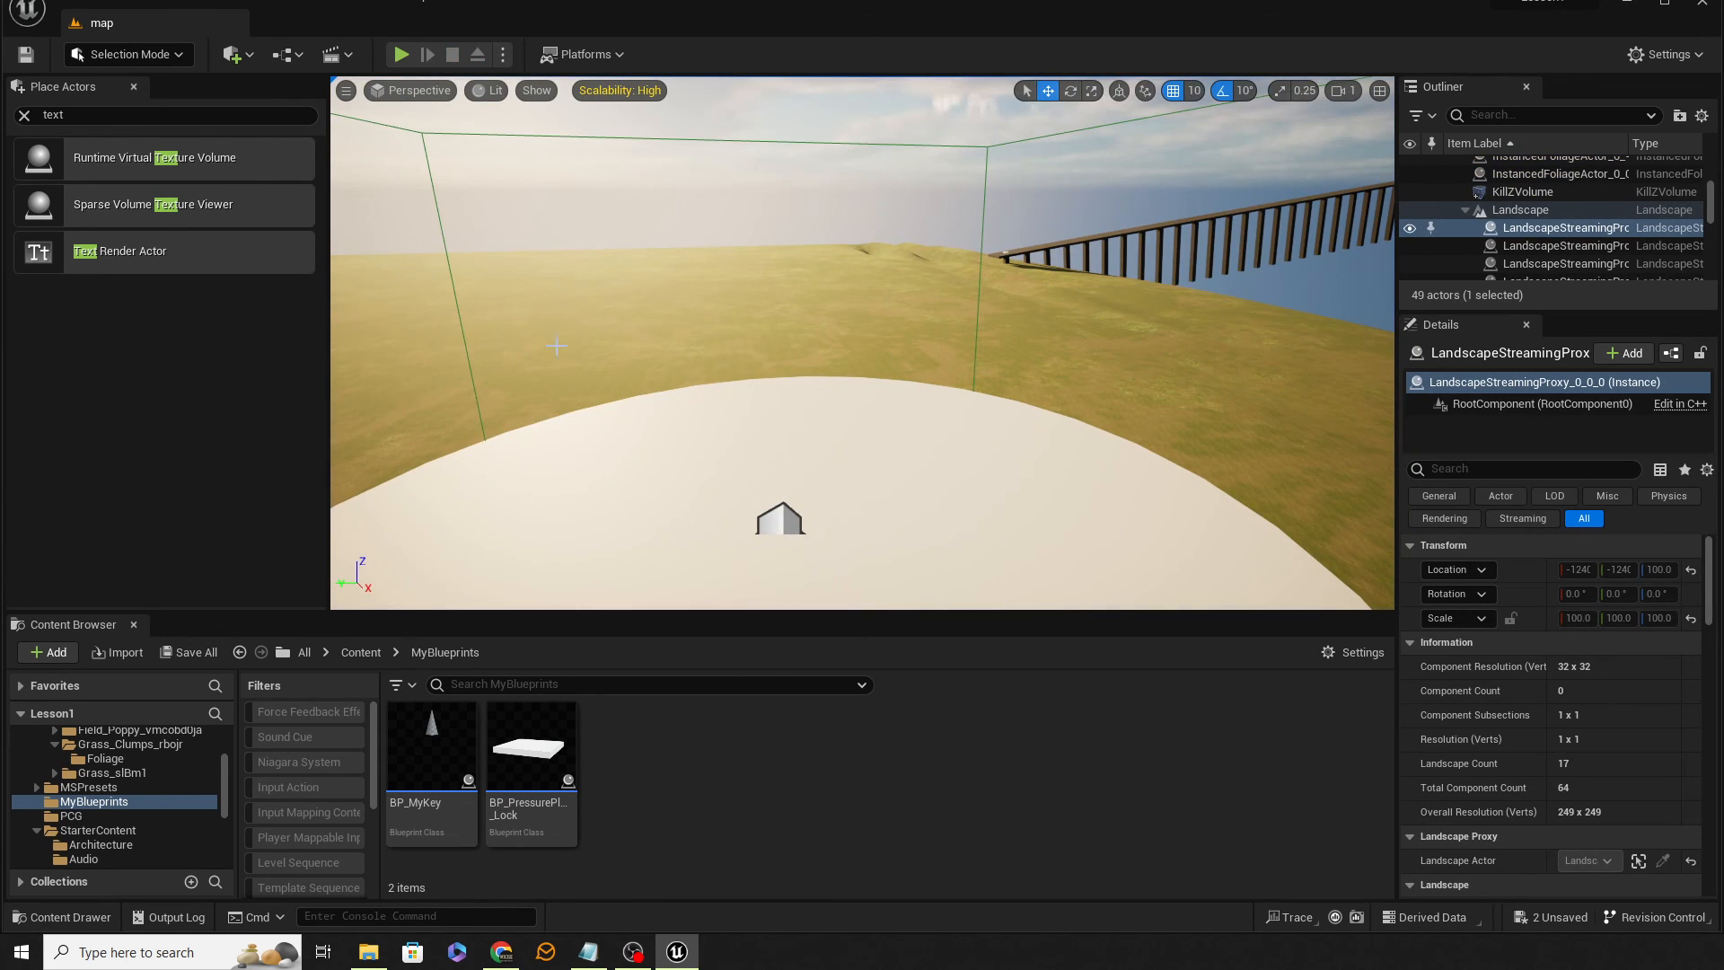
pyautogui.moveTo(557, 348); pyautogui.dragTo(745, 302, button='right')
pyautogui.moveTo(637, 396); pyautogui.dragTo(641, 396, button='right')
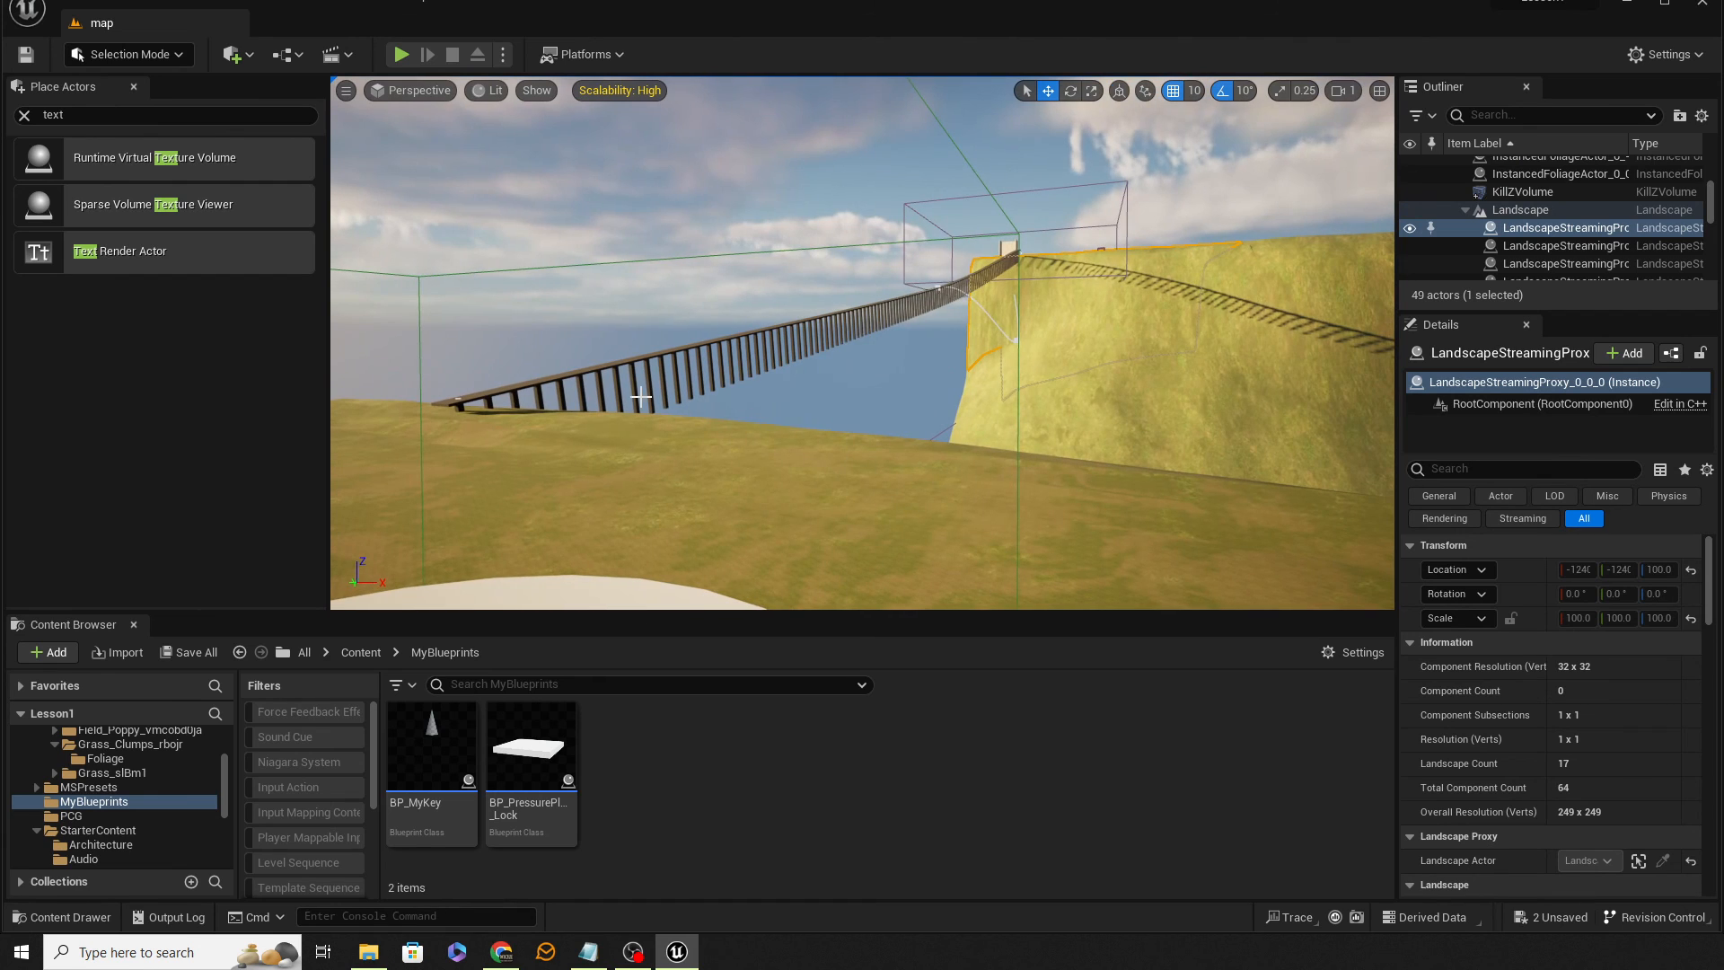